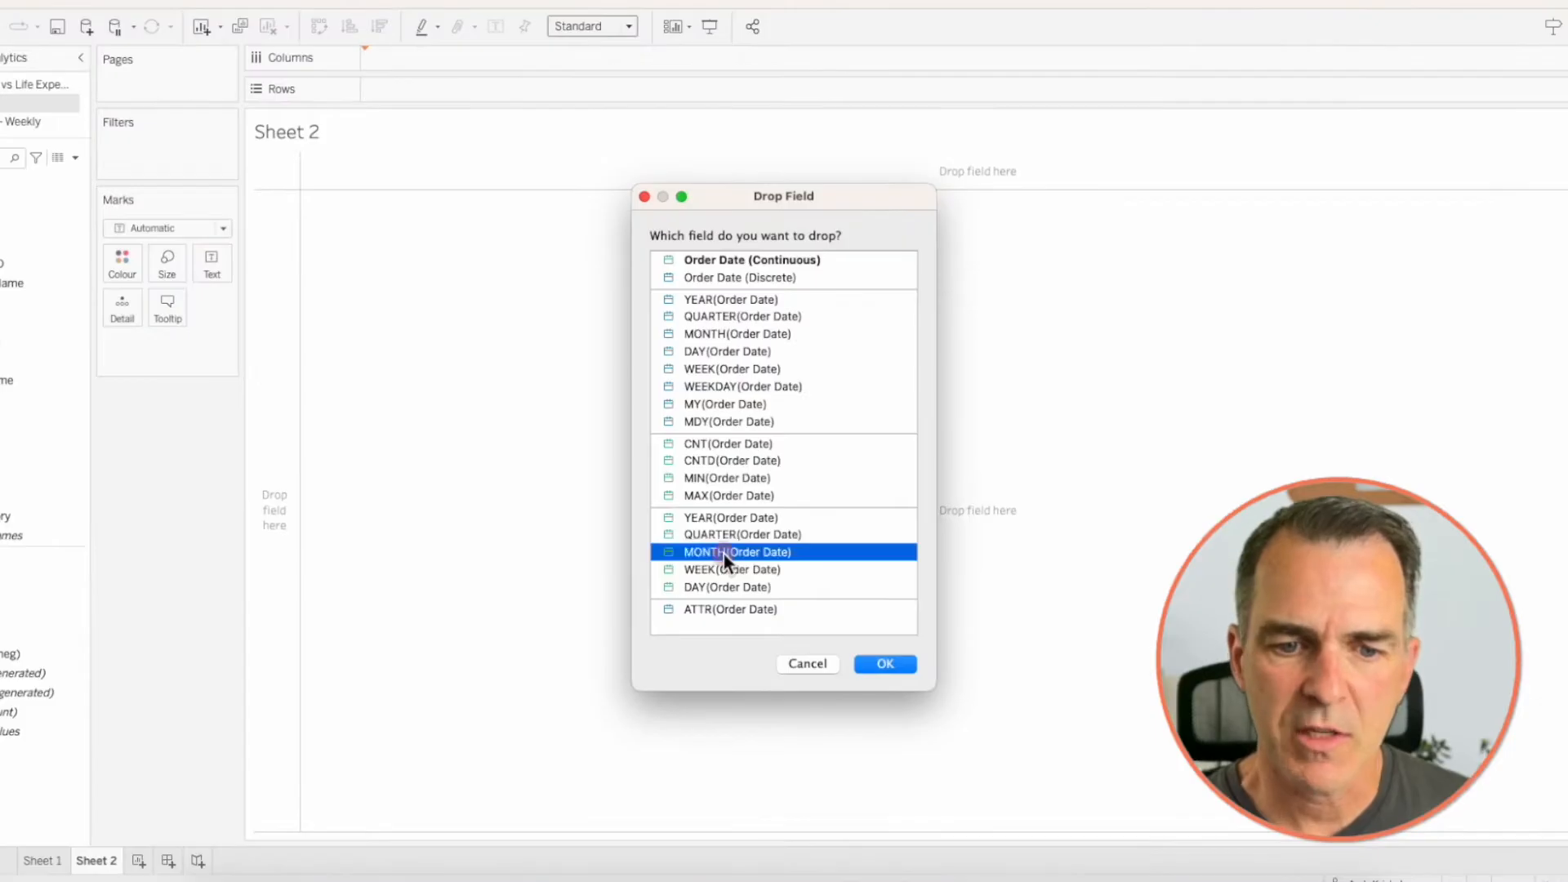
- Build a line chart with the continuous month of Order Date on Columns and Sales on Rows
left_click(883, 663)
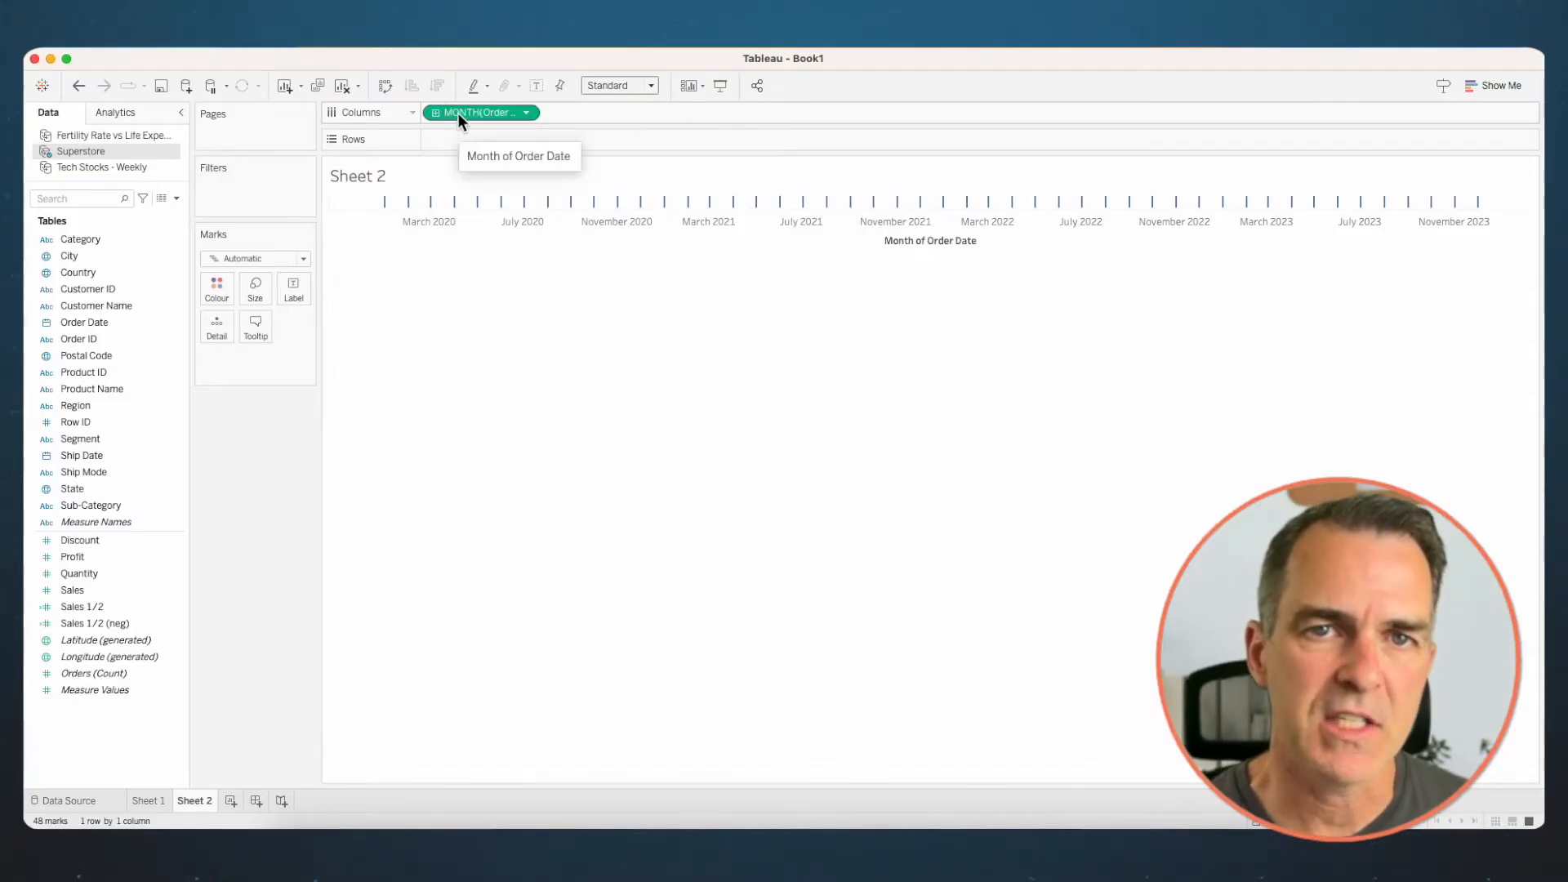
mouse_move(71, 589)
left_mouse_down()
mouse_move(368, 300)
mouse_move(488, 145)
left_mouse_up()
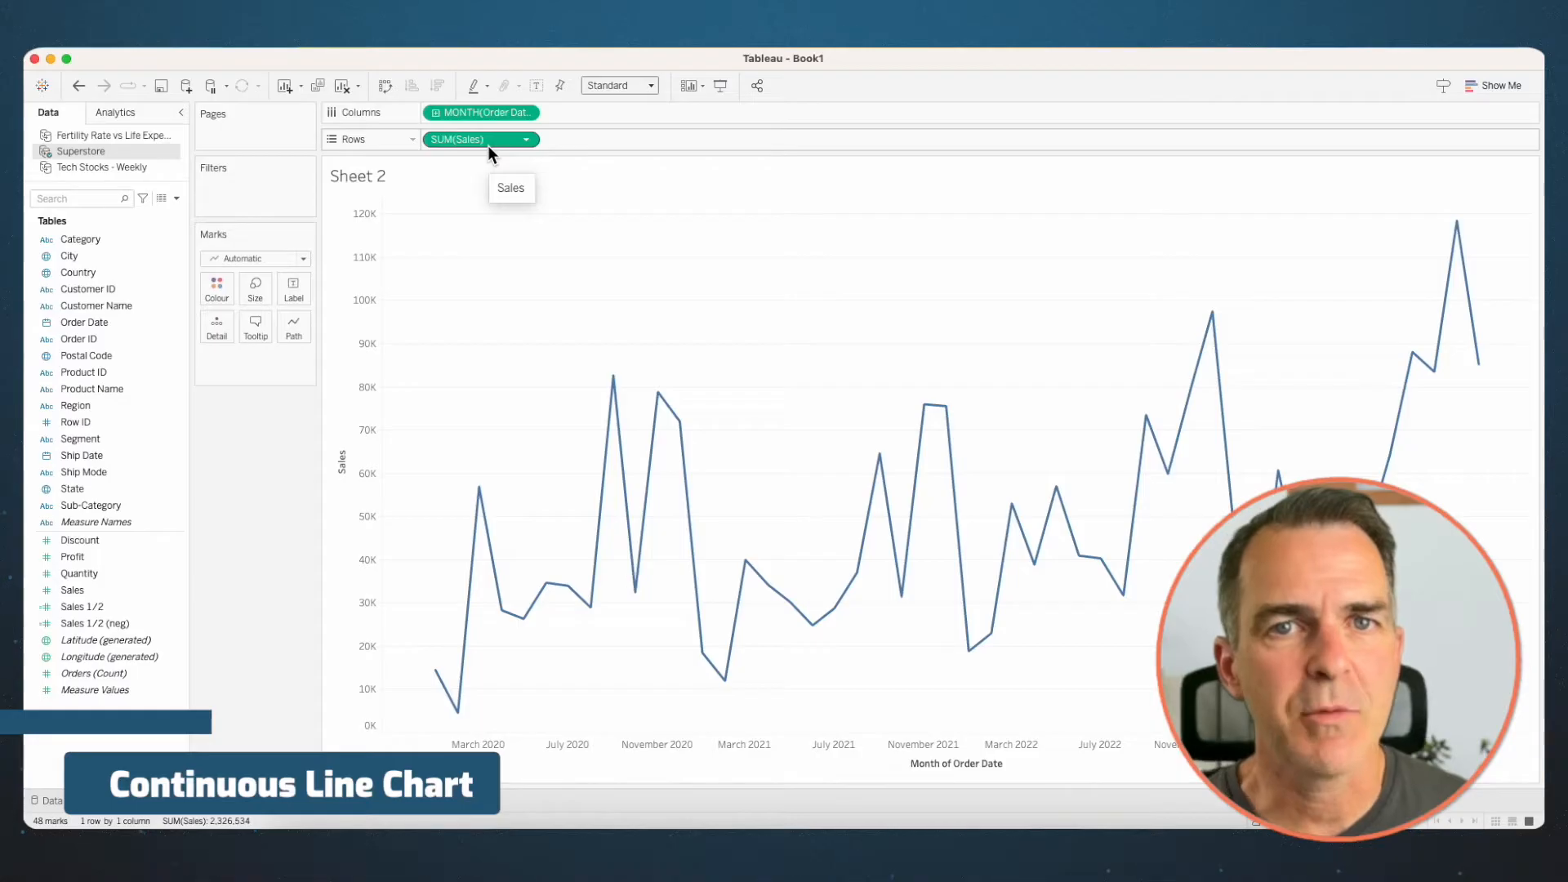
- Duplicate Sheet 2 and change the copy's line pattern to dashed
right_click(197, 804)
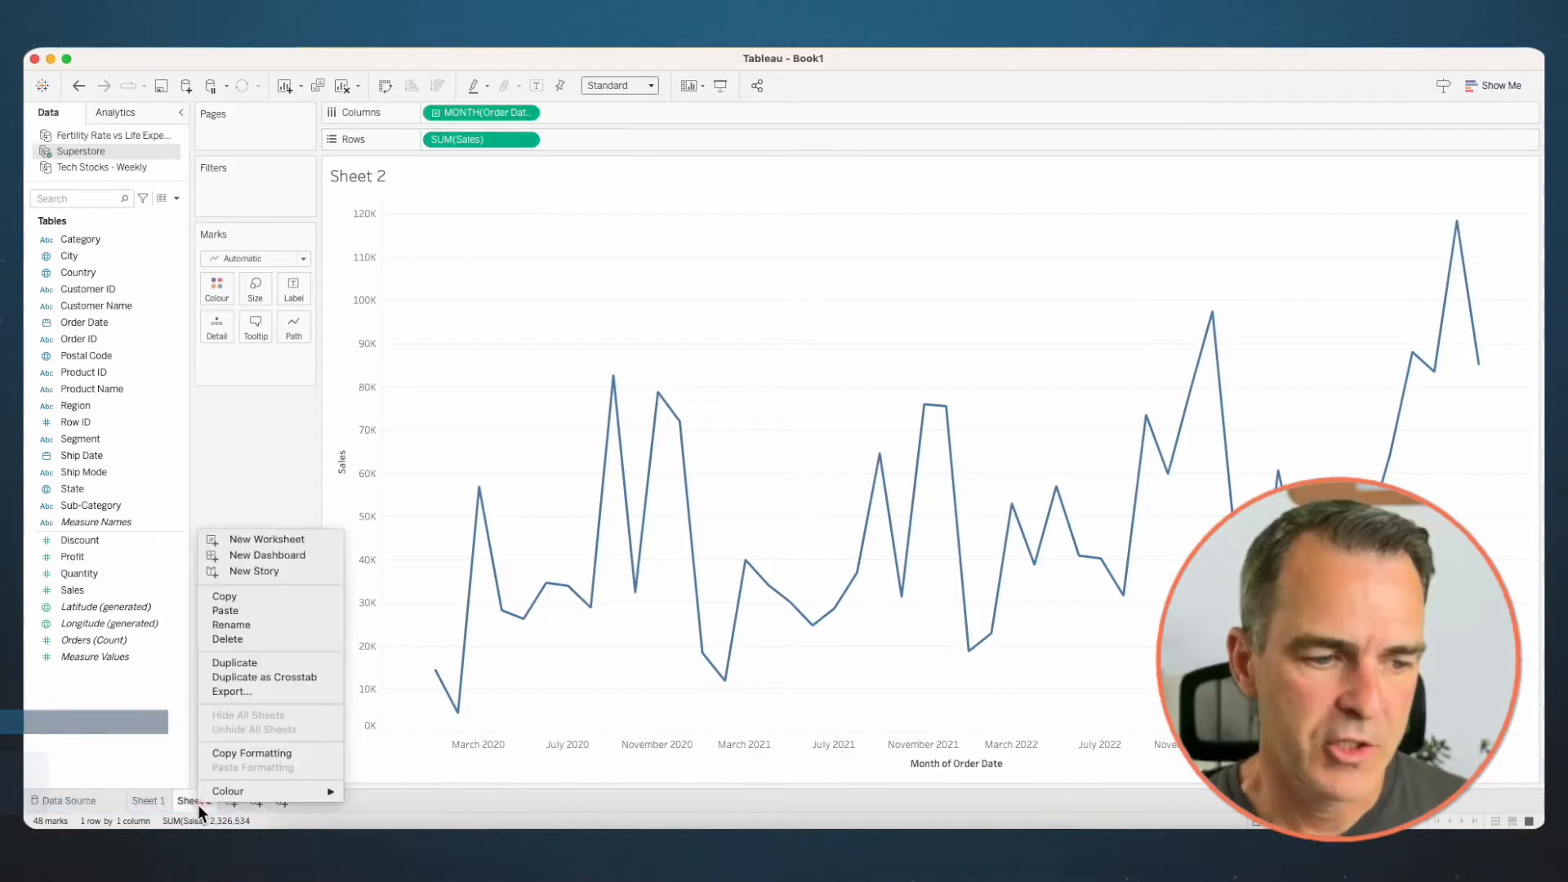
left_click(226, 661)
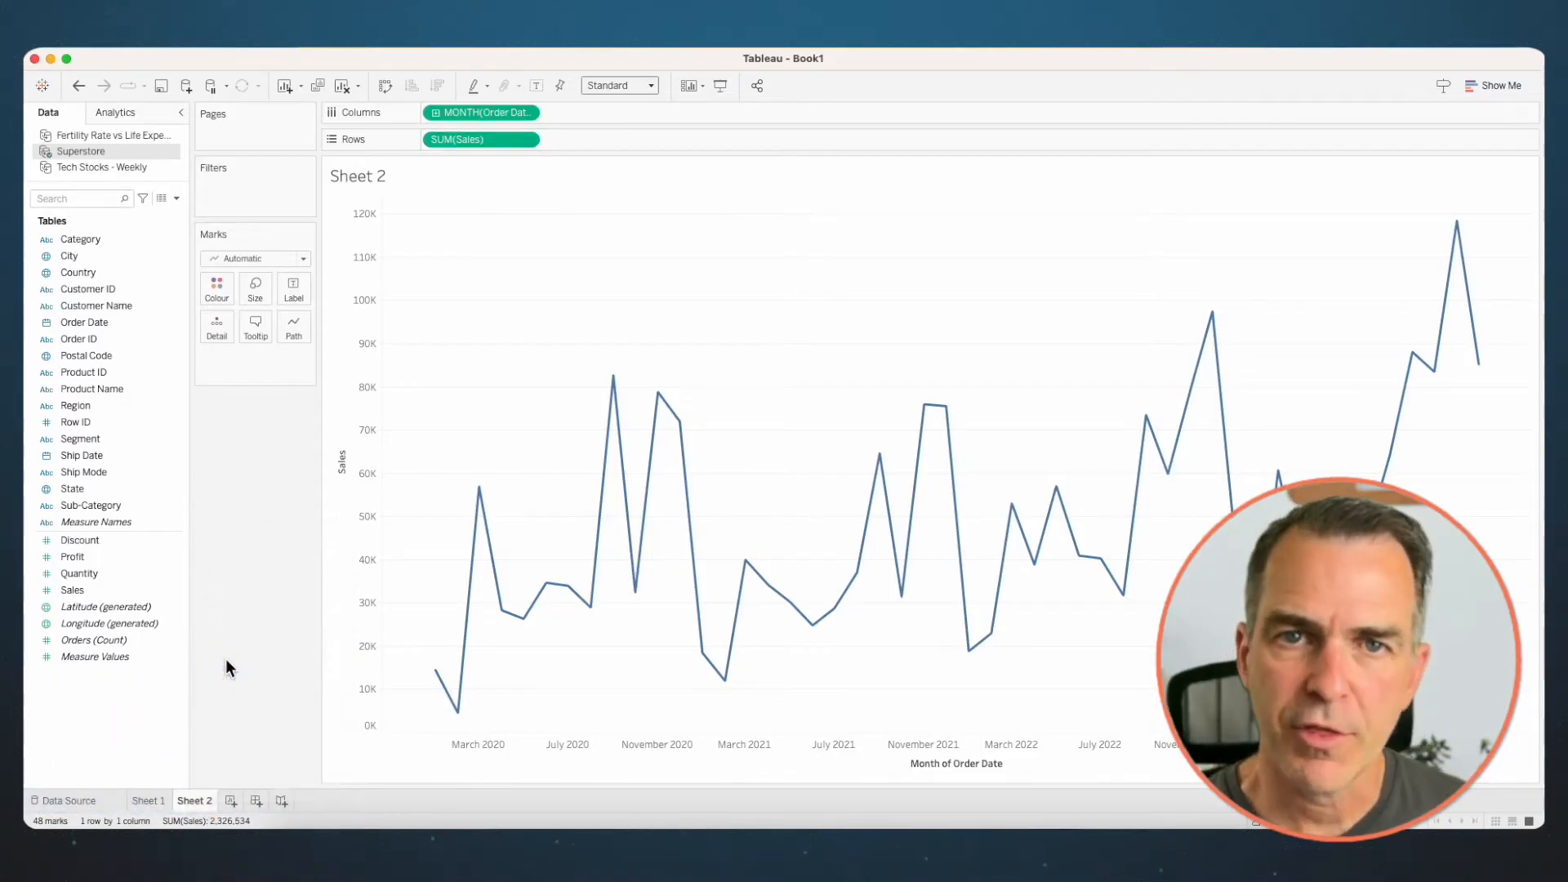
left_click(294, 327)
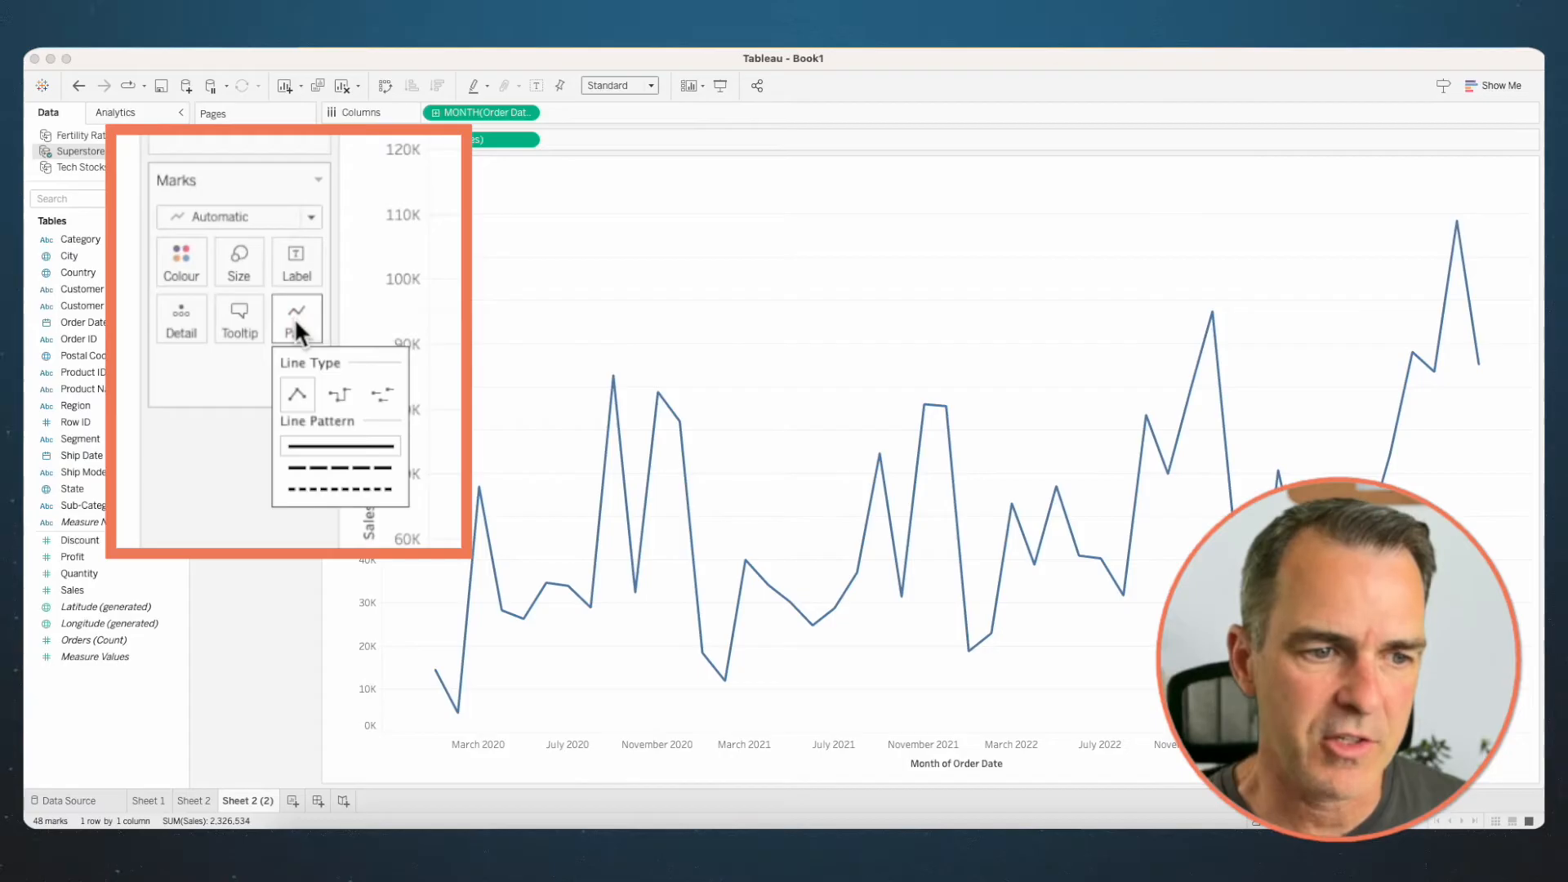
left_click(338, 469)
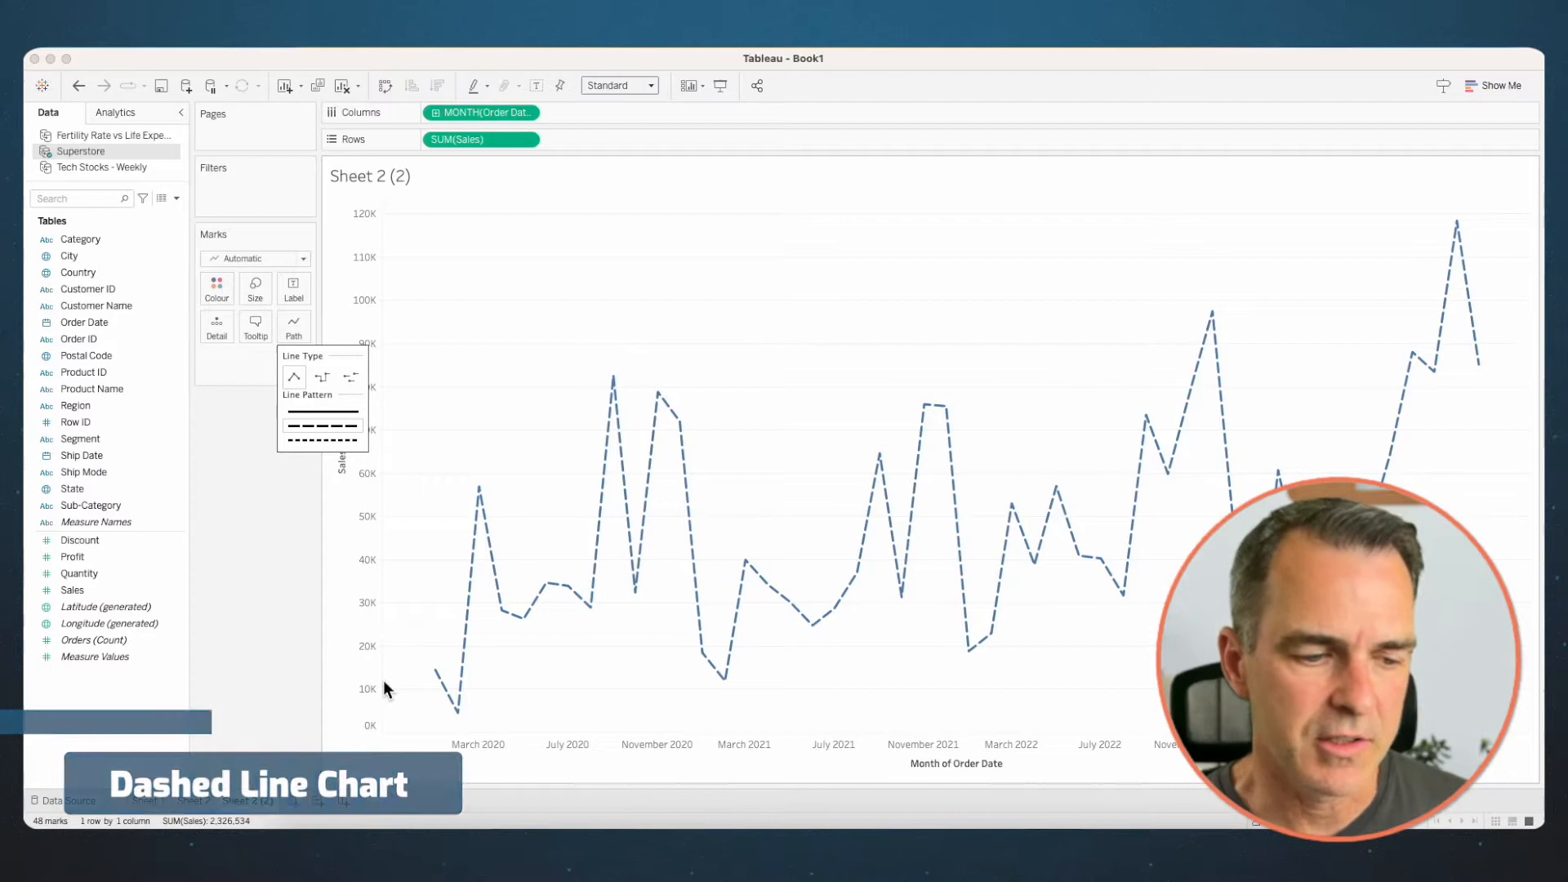
- Duplicate the dashed line chart sheet and change the copy's line pattern to dotted
right_click(232, 799)
left_click(277, 655)
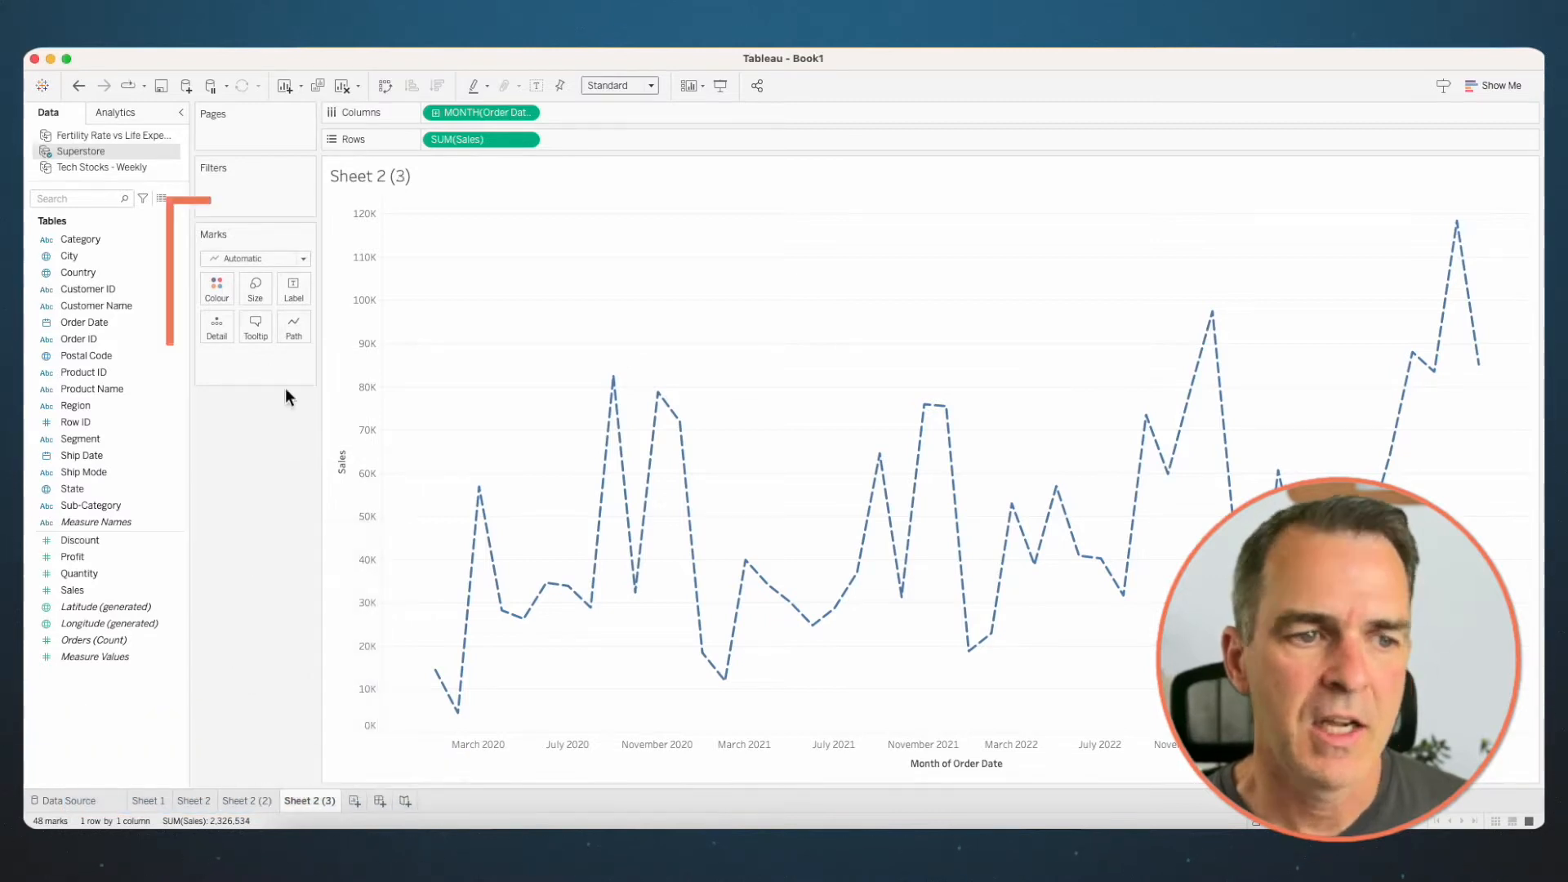
left_click(301, 320)
left_click(321, 492)
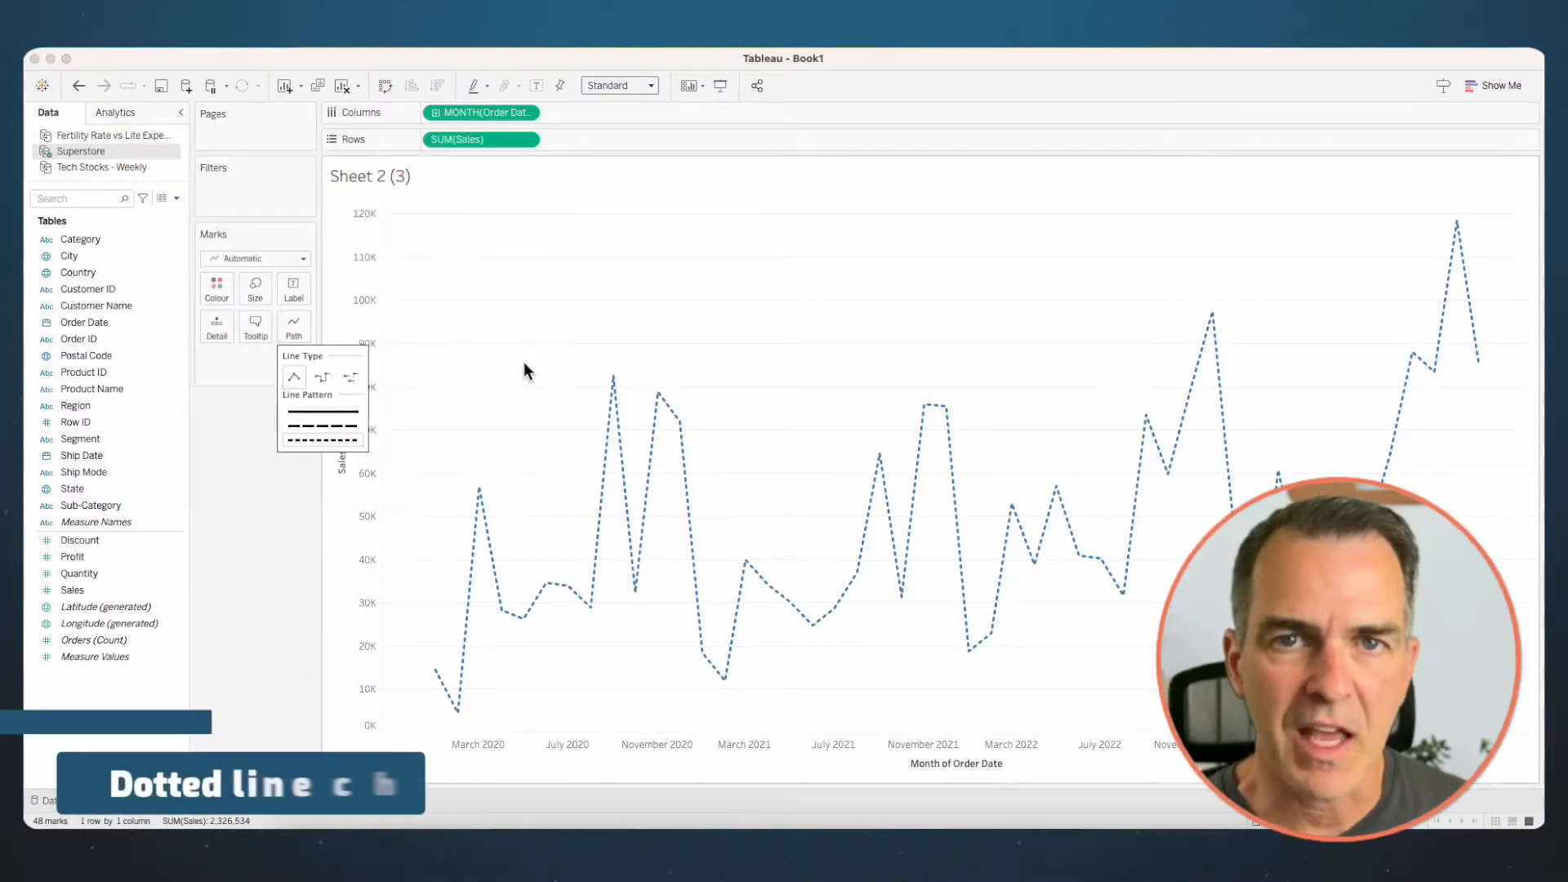
- Duplicate the dotted line chart sheet and give the copy a stepped line type with a solid pattern
right_click(326, 798)
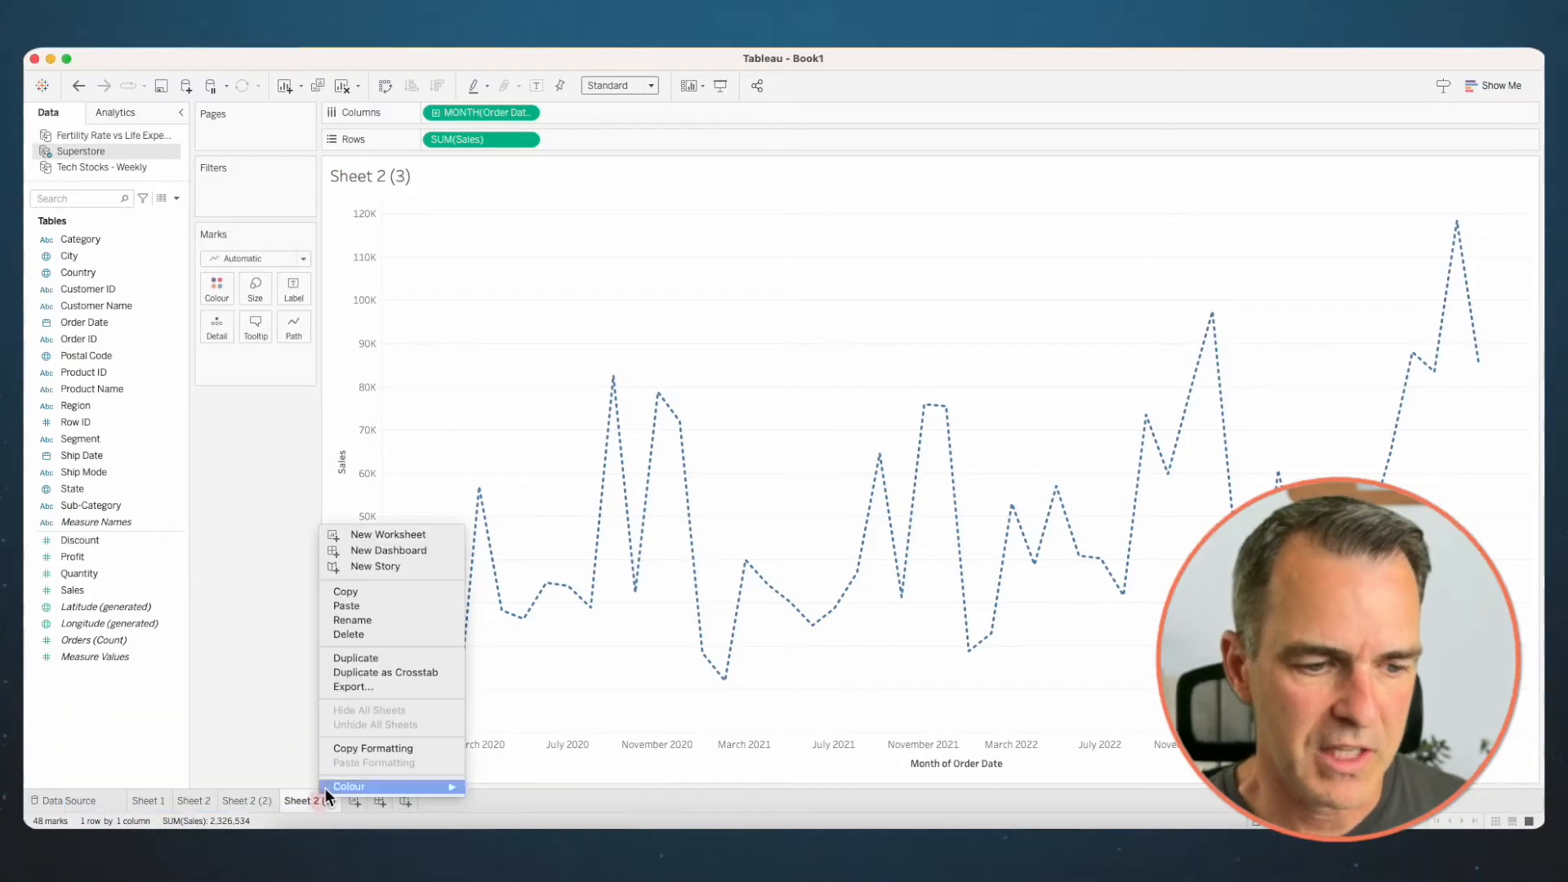
left_click(355, 656)
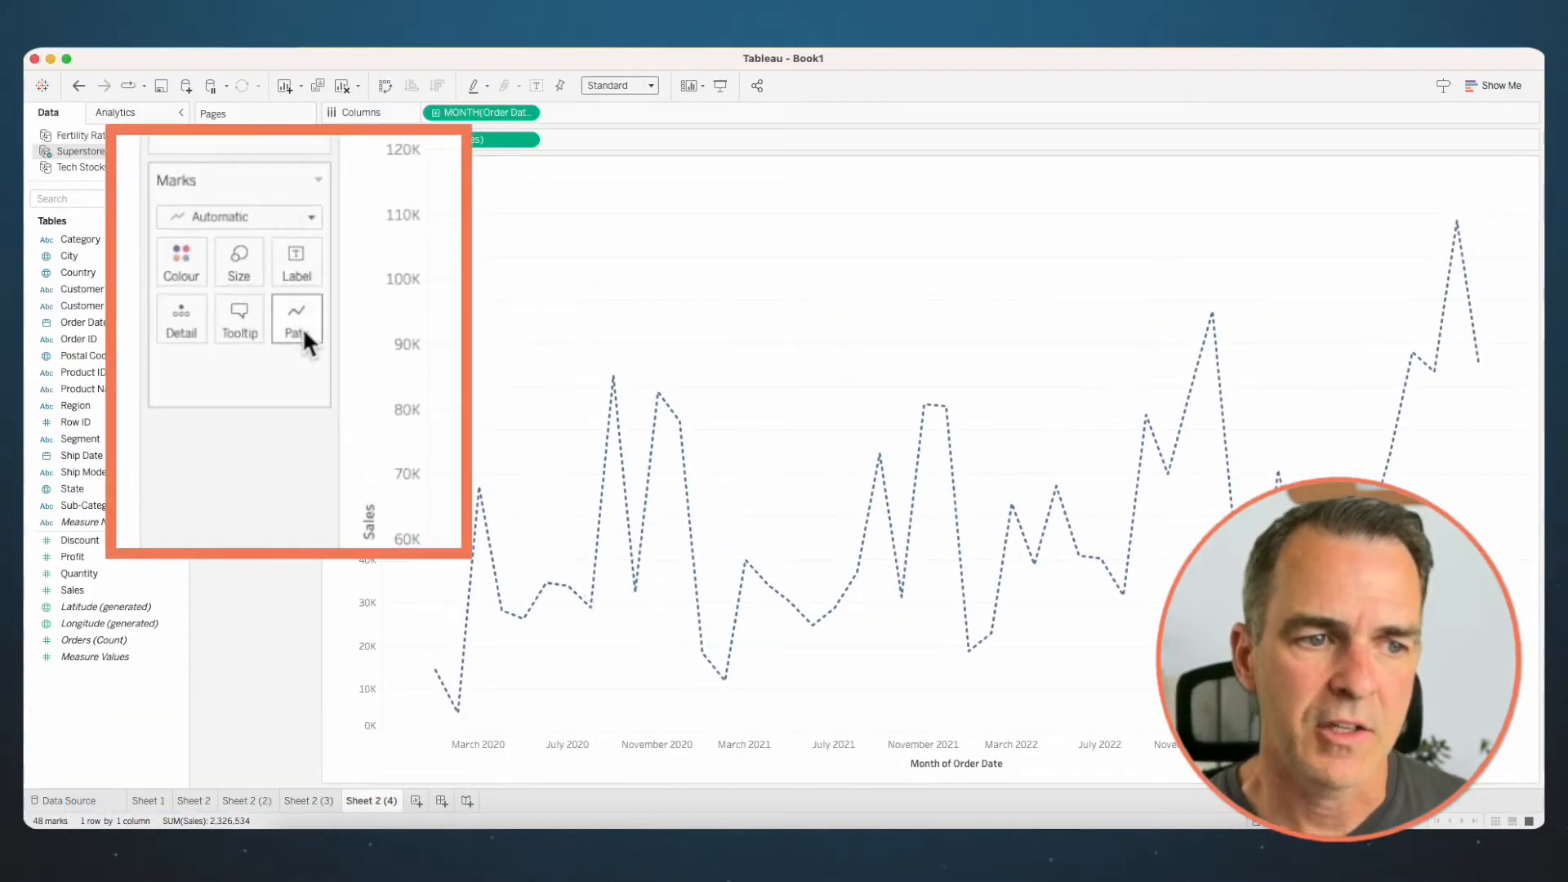
left_click(302, 327)
left_click(321, 377)
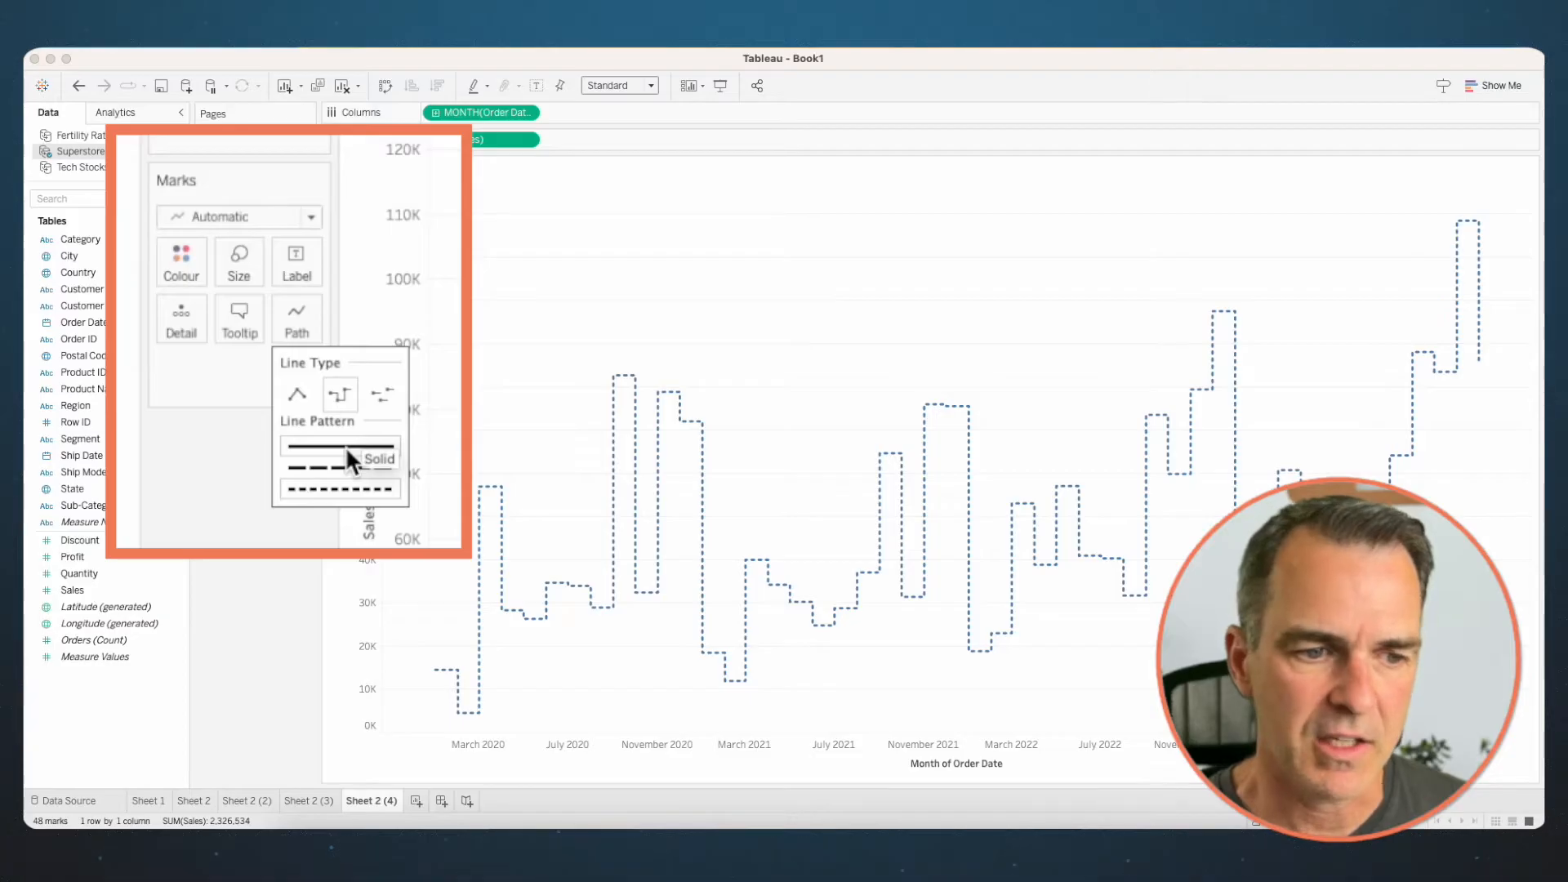
left_click(326, 412)
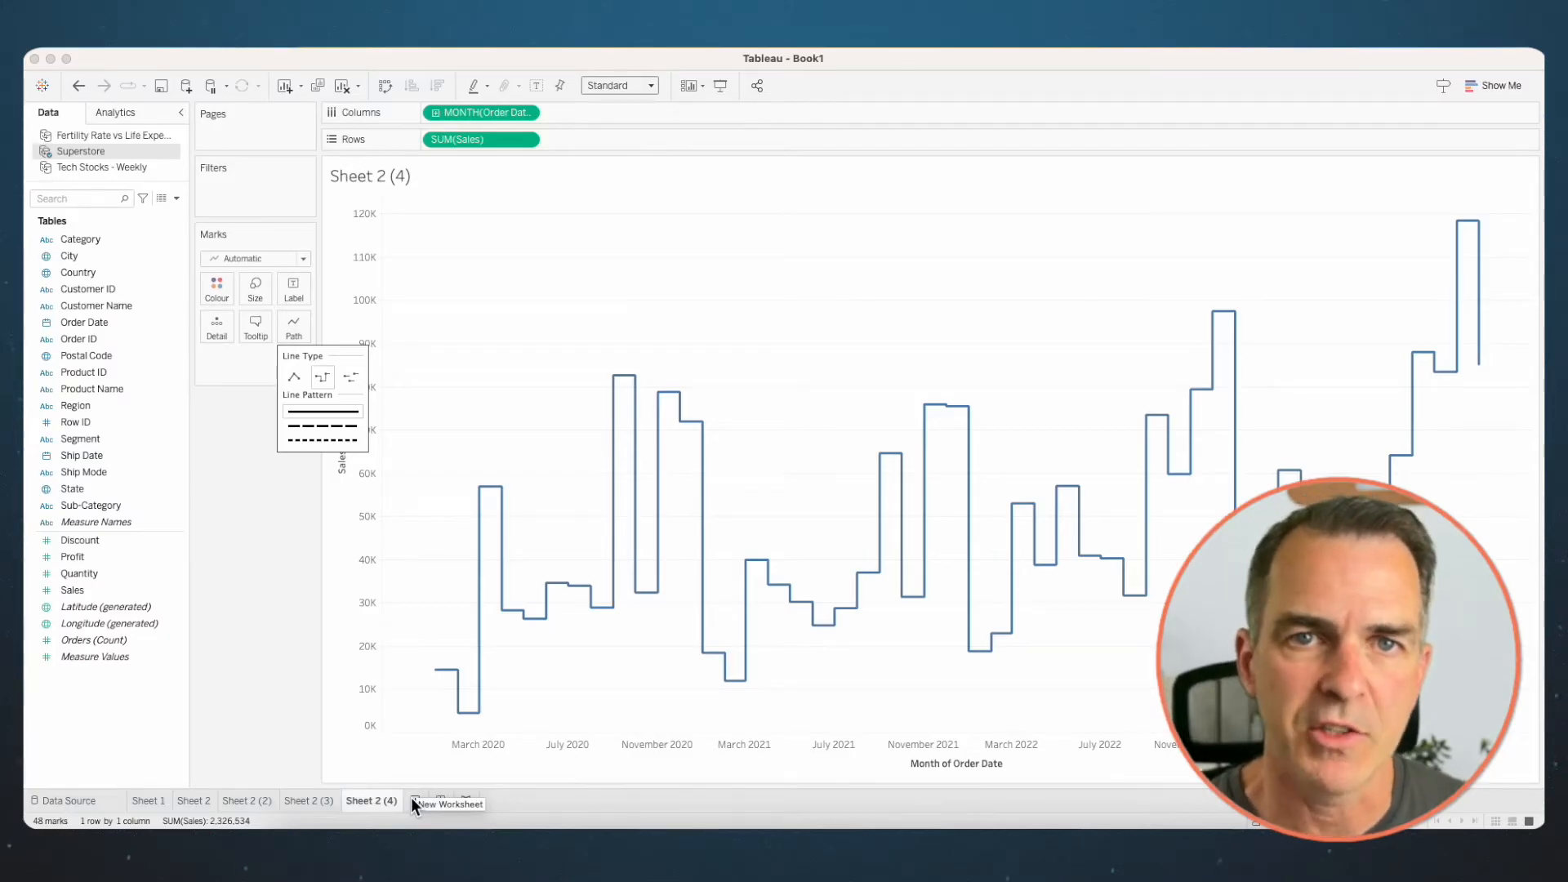
- On a new worksheet, plot Sales by continuous month of Order Date and colour the lines by Category
left_click(413, 800)
left_click_drag(82, 322, 467, 113)
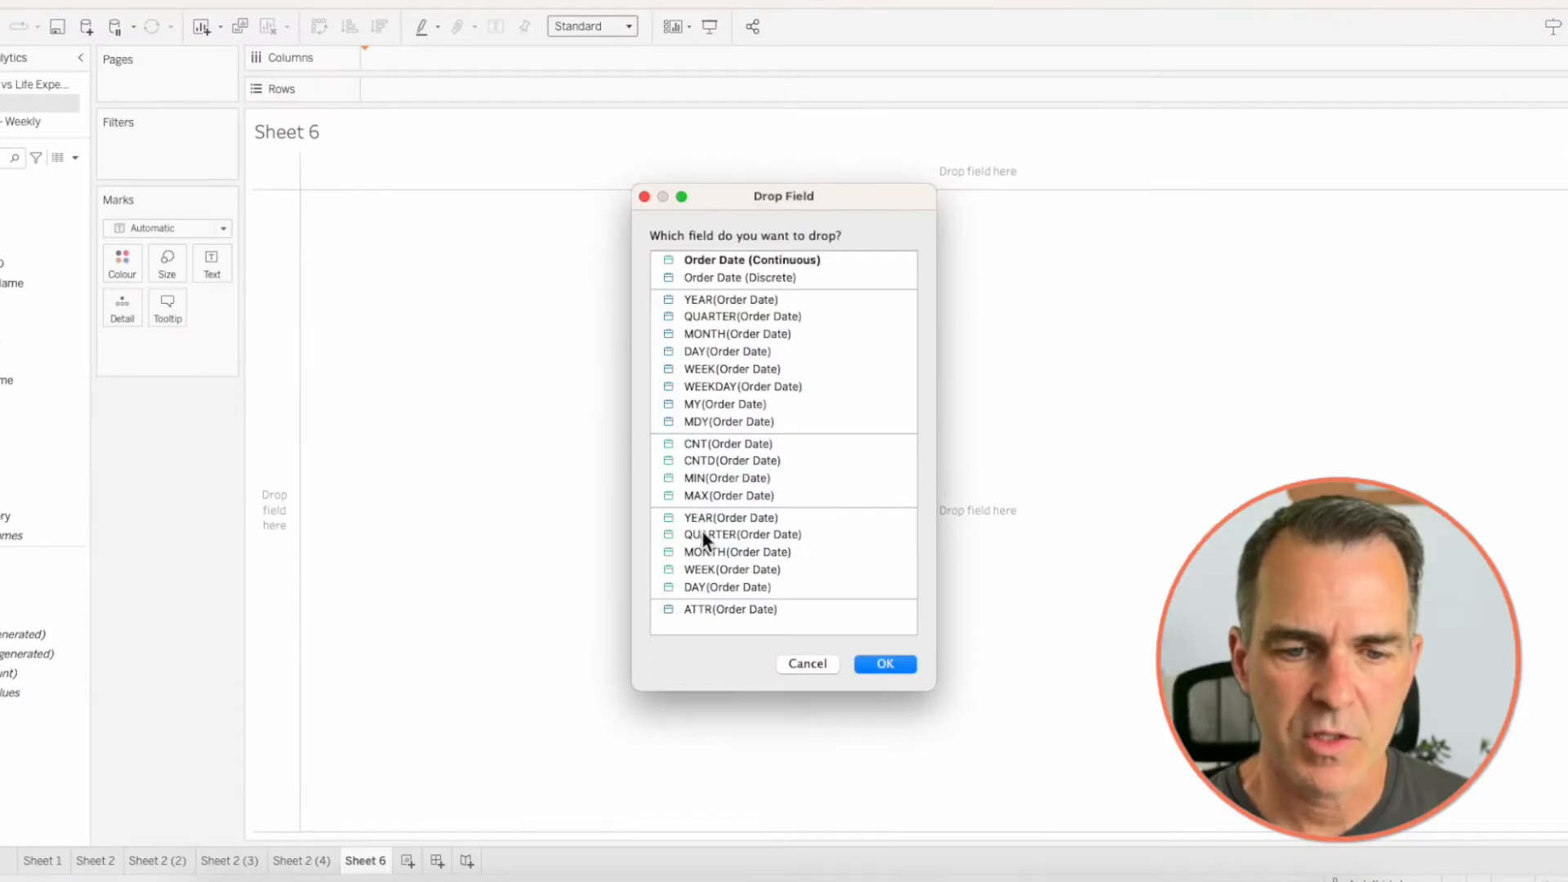
left_click(707, 552)
left_click(886, 663)
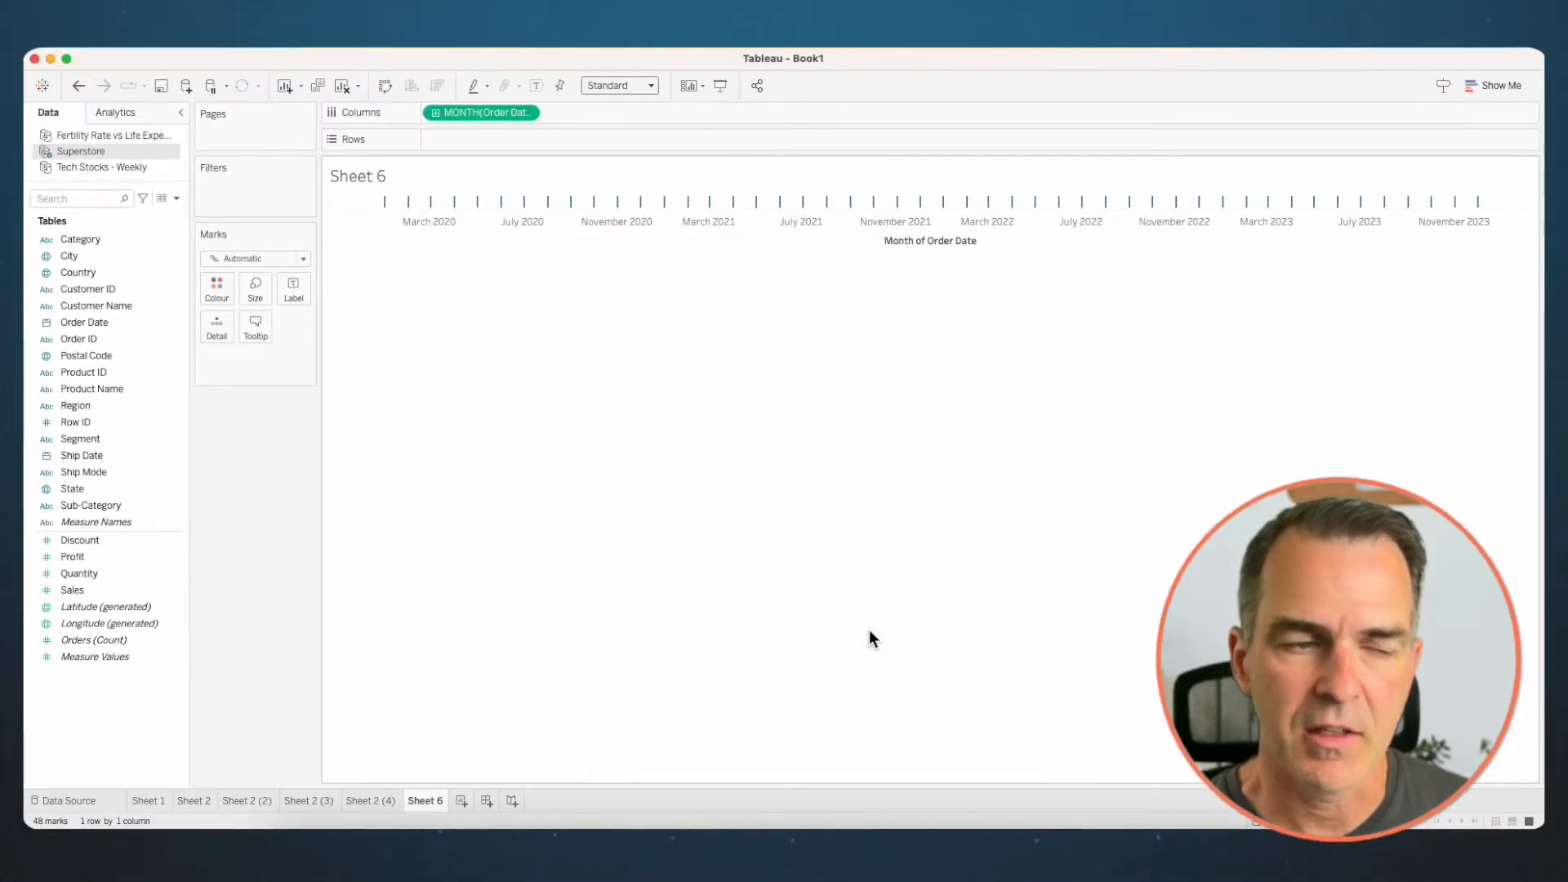
left_click_drag(100, 586, 503, 137)
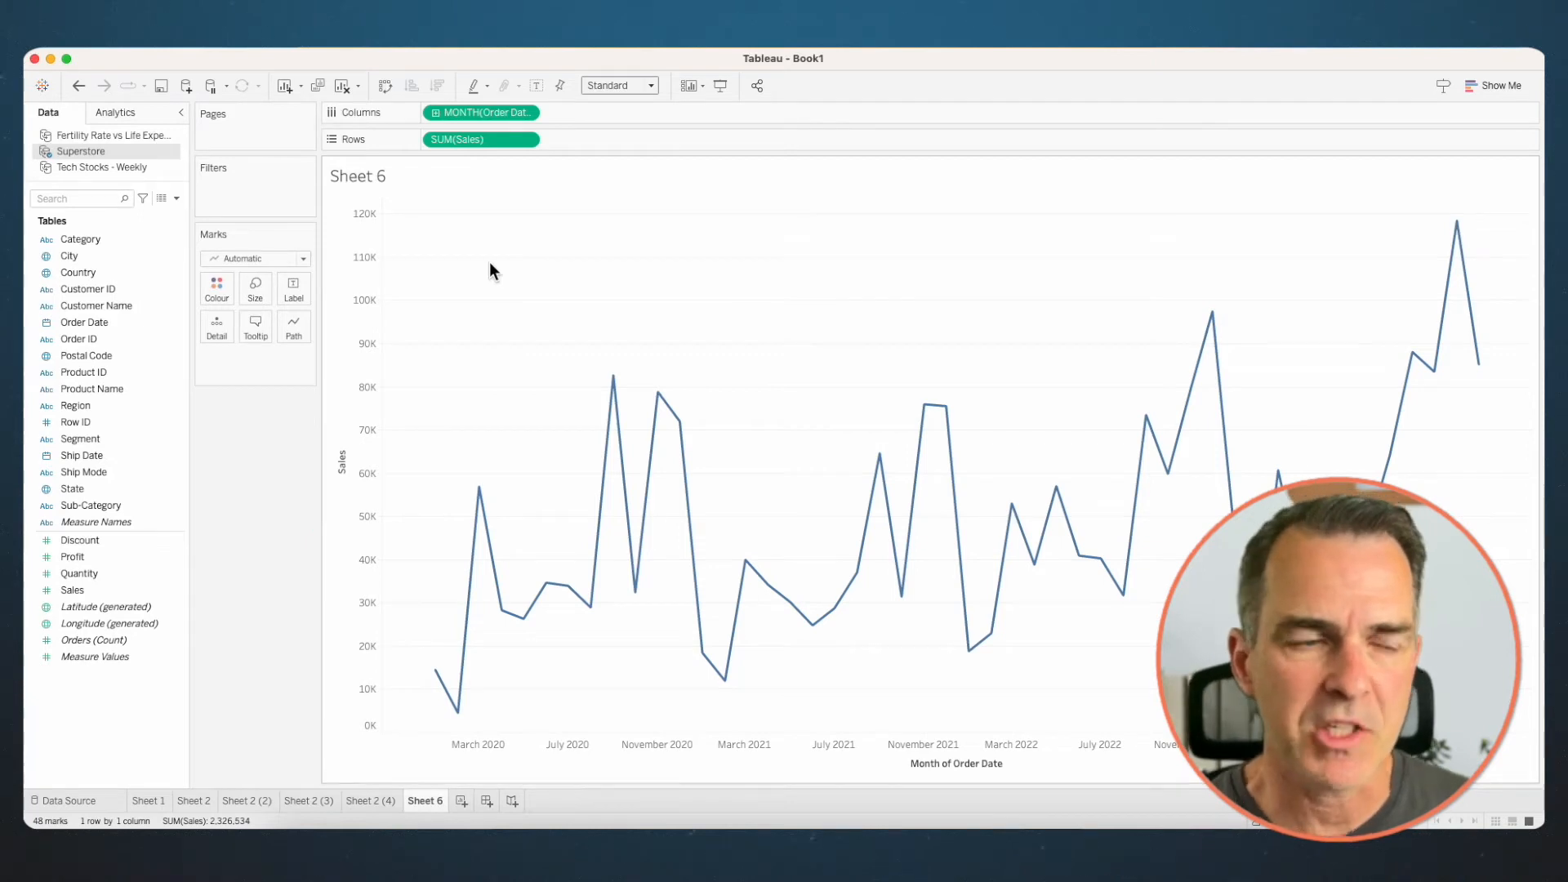
left_click_drag(96, 239, 217, 290)
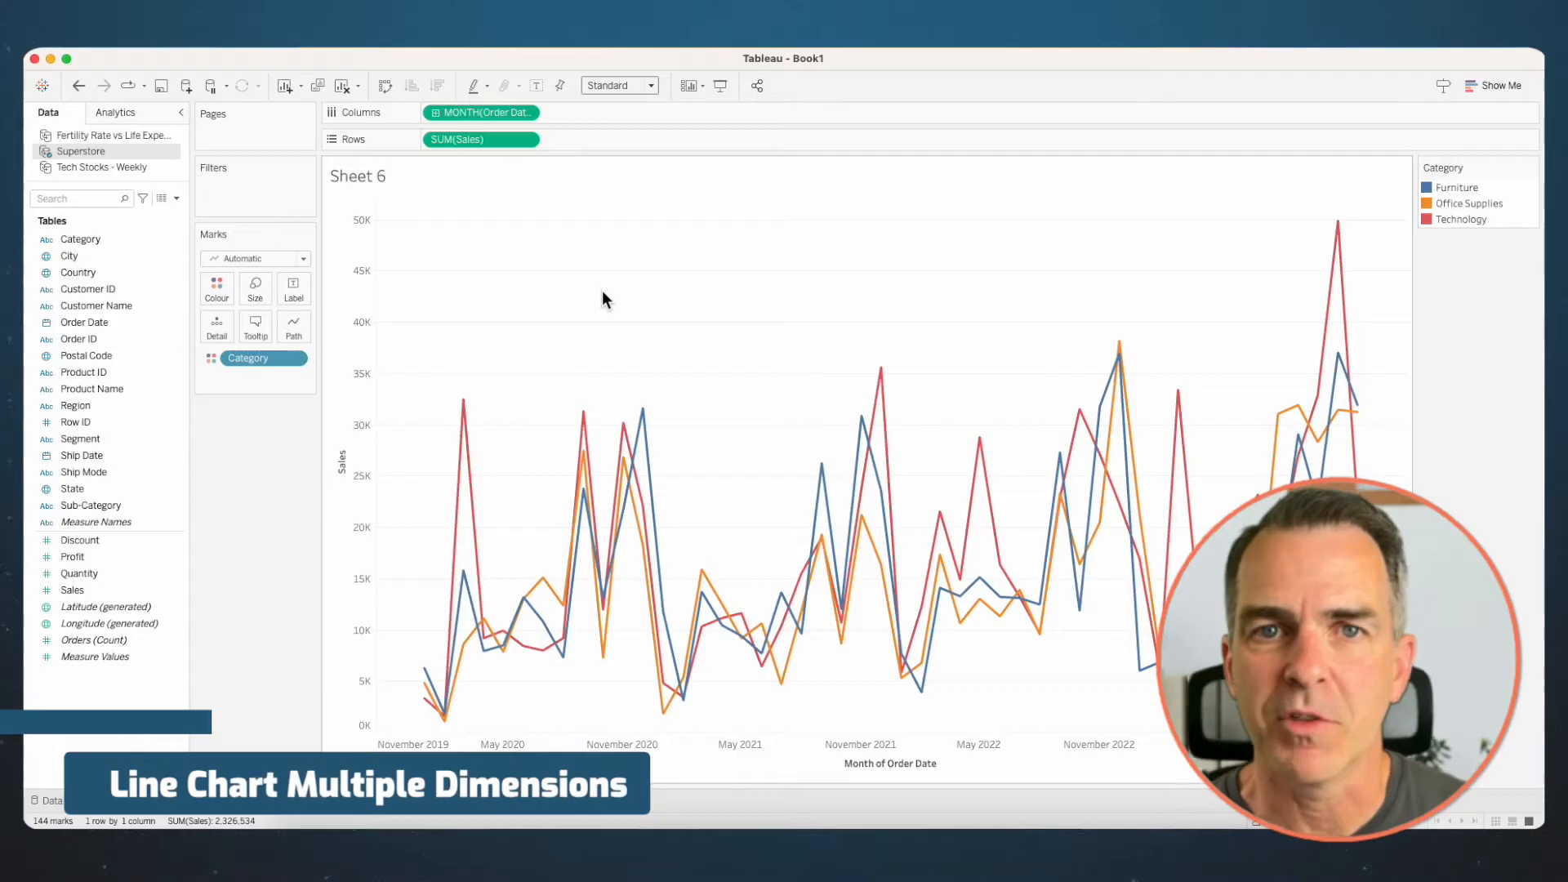
- On a new worksheet, plot Sales, Profit and Quantity as separate rows against the continuous month of Order Date
left_click(459, 802)
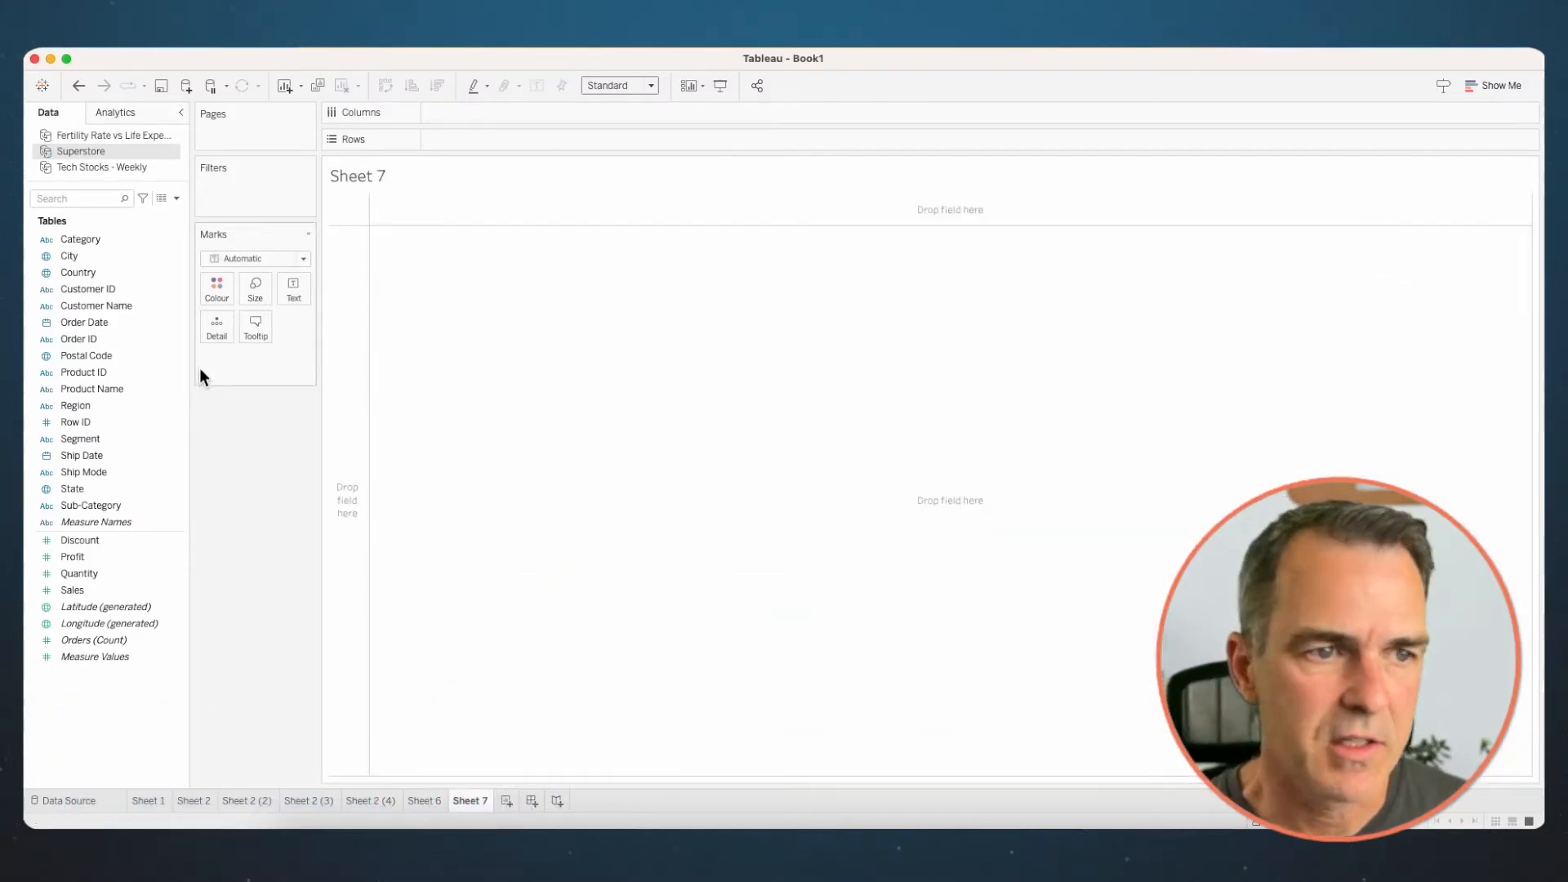
left_click_drag(101, 326, 475, 116)
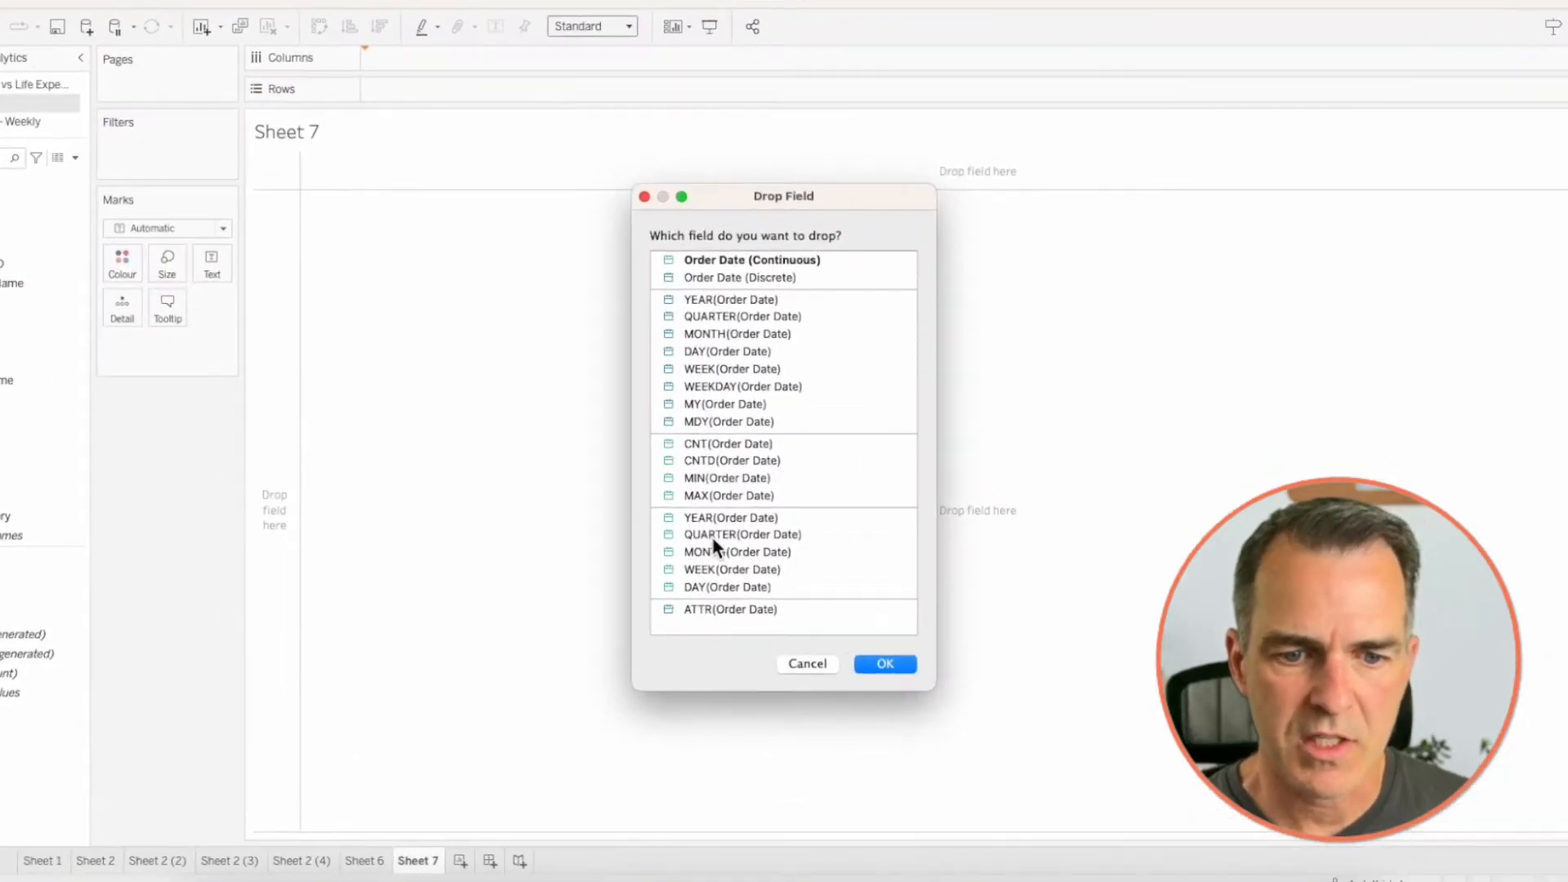
left_click(713, 552)
left_click(882, 664)
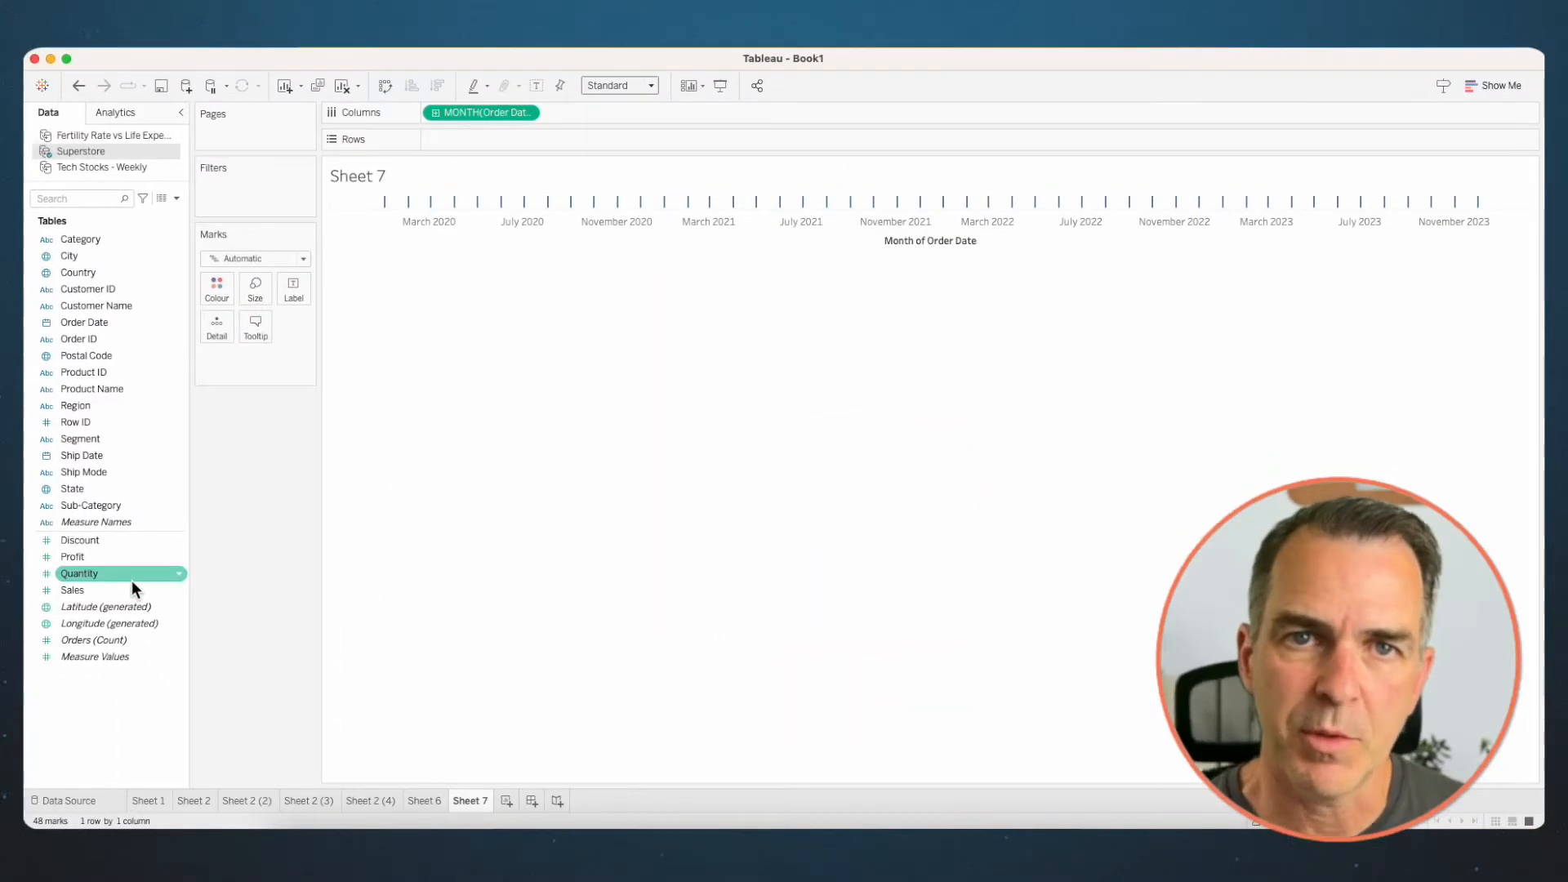
mouse_move(131, 588)
left_mouse_down()
mouse_move(289, 338)
mouse_move(478, 139)
left_mouse_up()
left_click_drag(77, 557, 654, 136)
left_click_drag(79, 573, 776, 139)
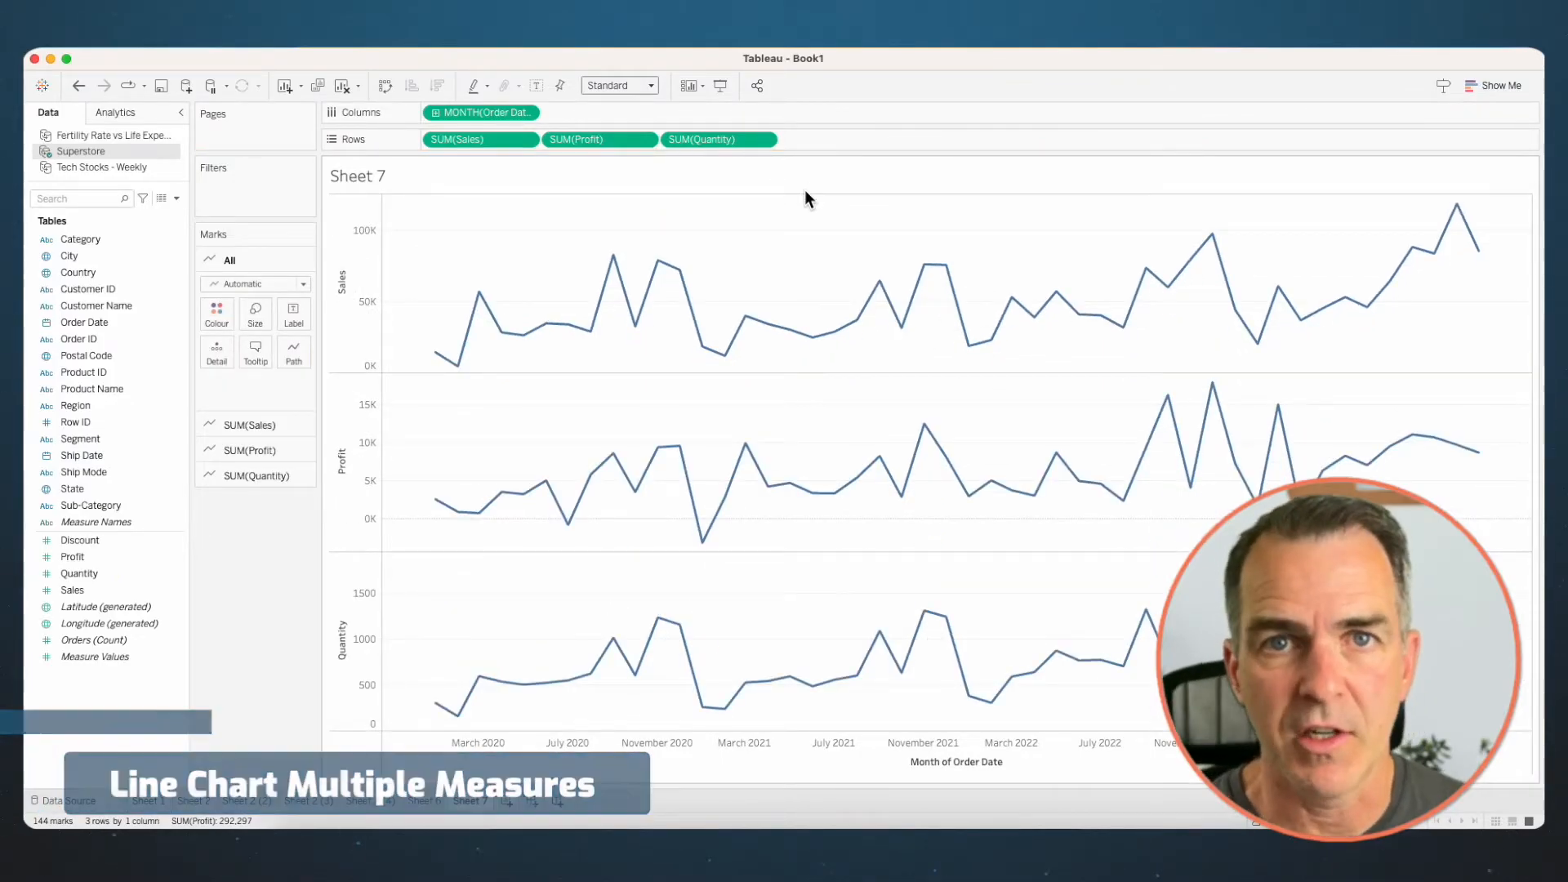
- Duplicate Sheet 2 and show markers on all points of the copy's line
left_click(197, 800)
right_click(199, 800)
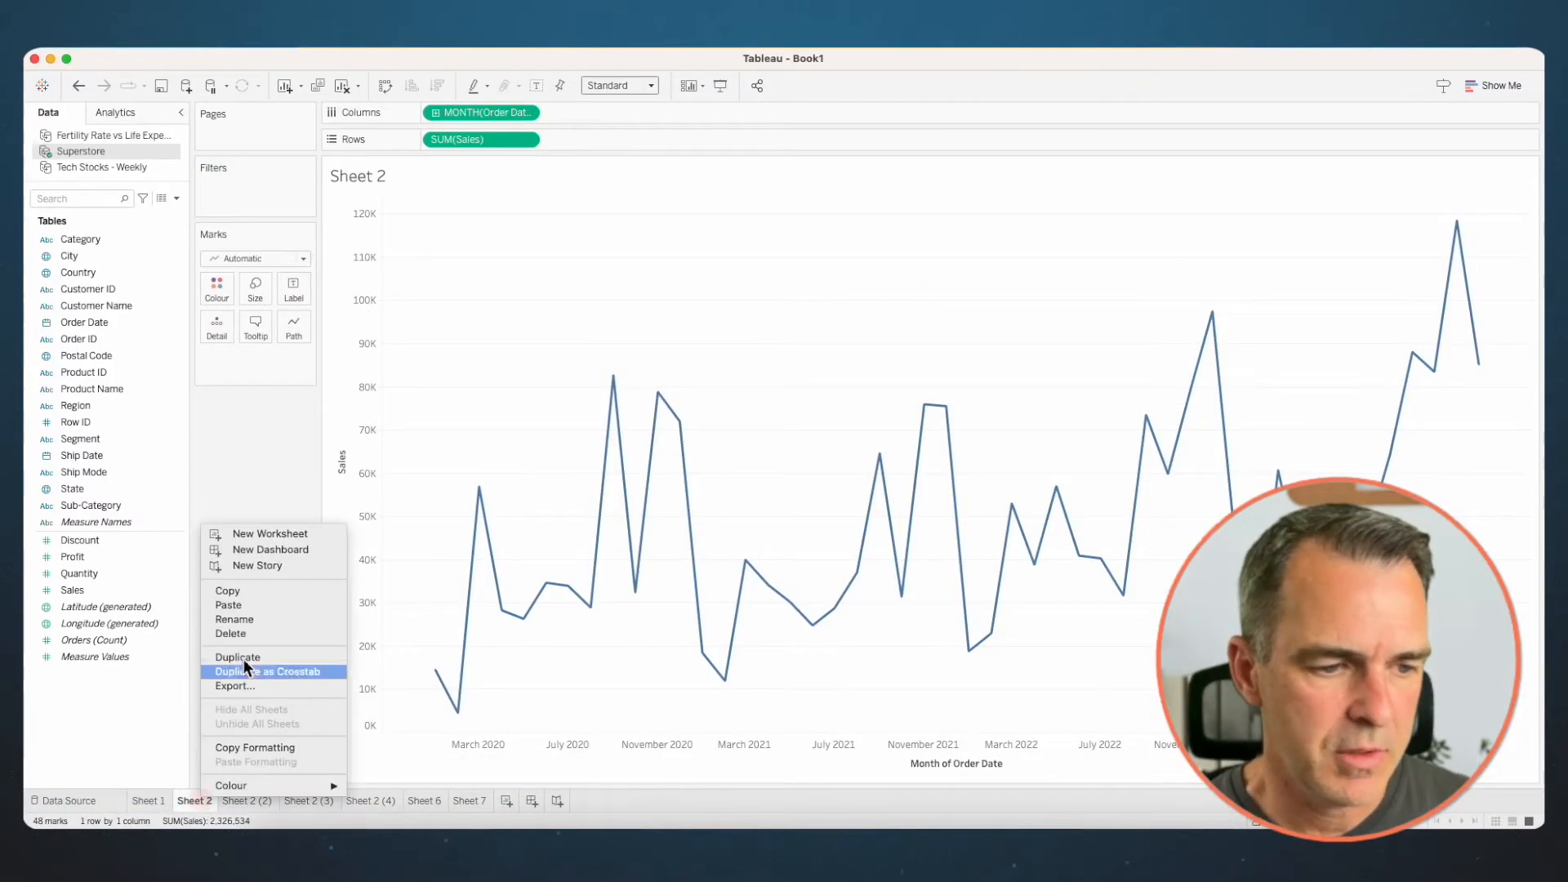
left_click(259, 653)
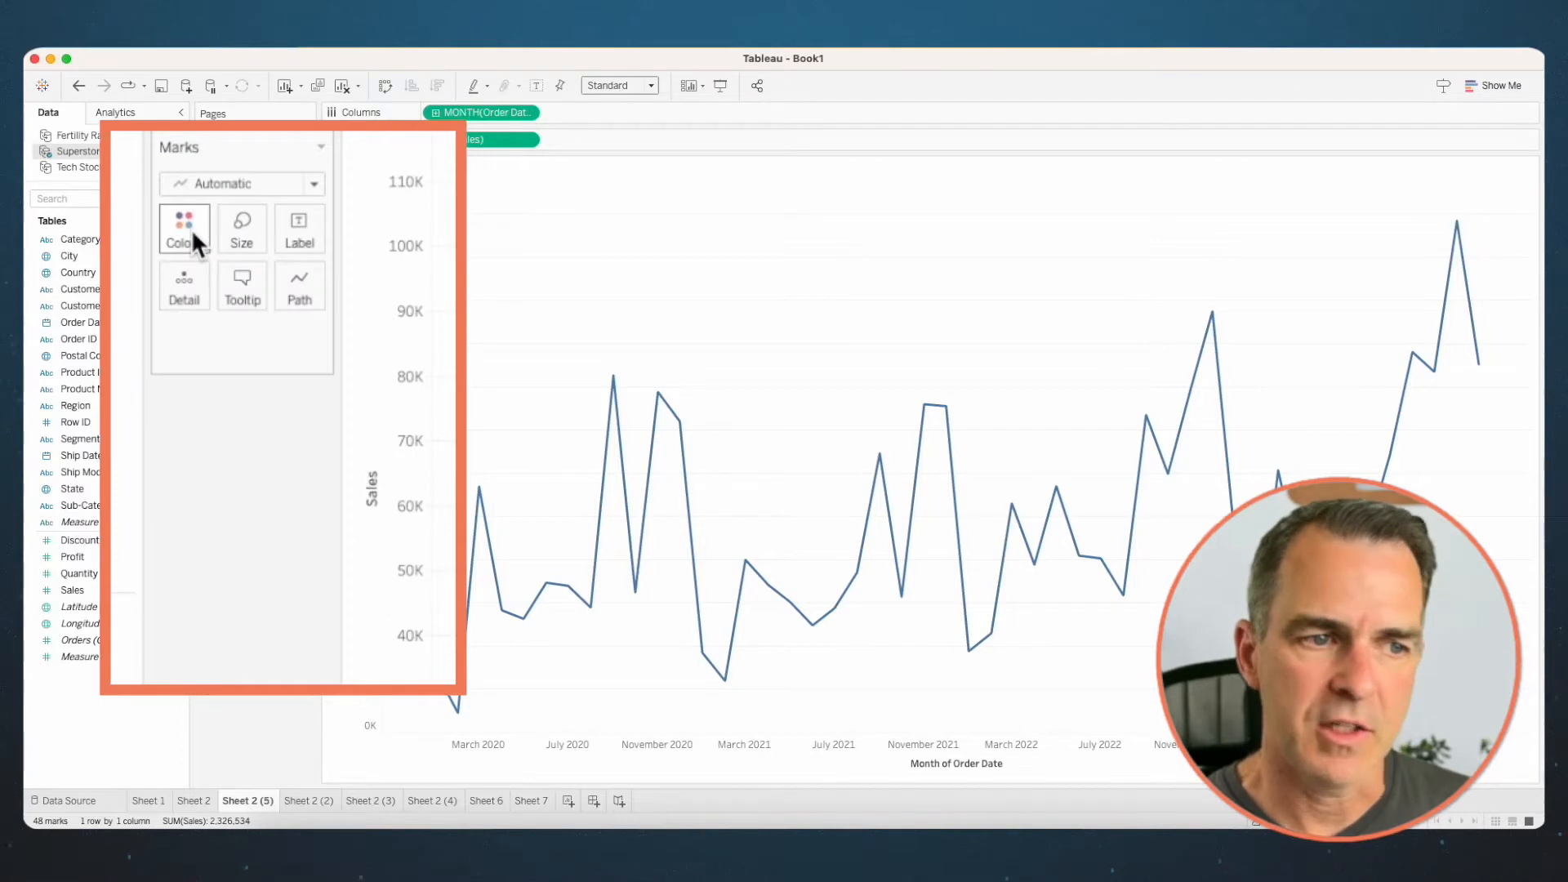
left_click(191, 228)
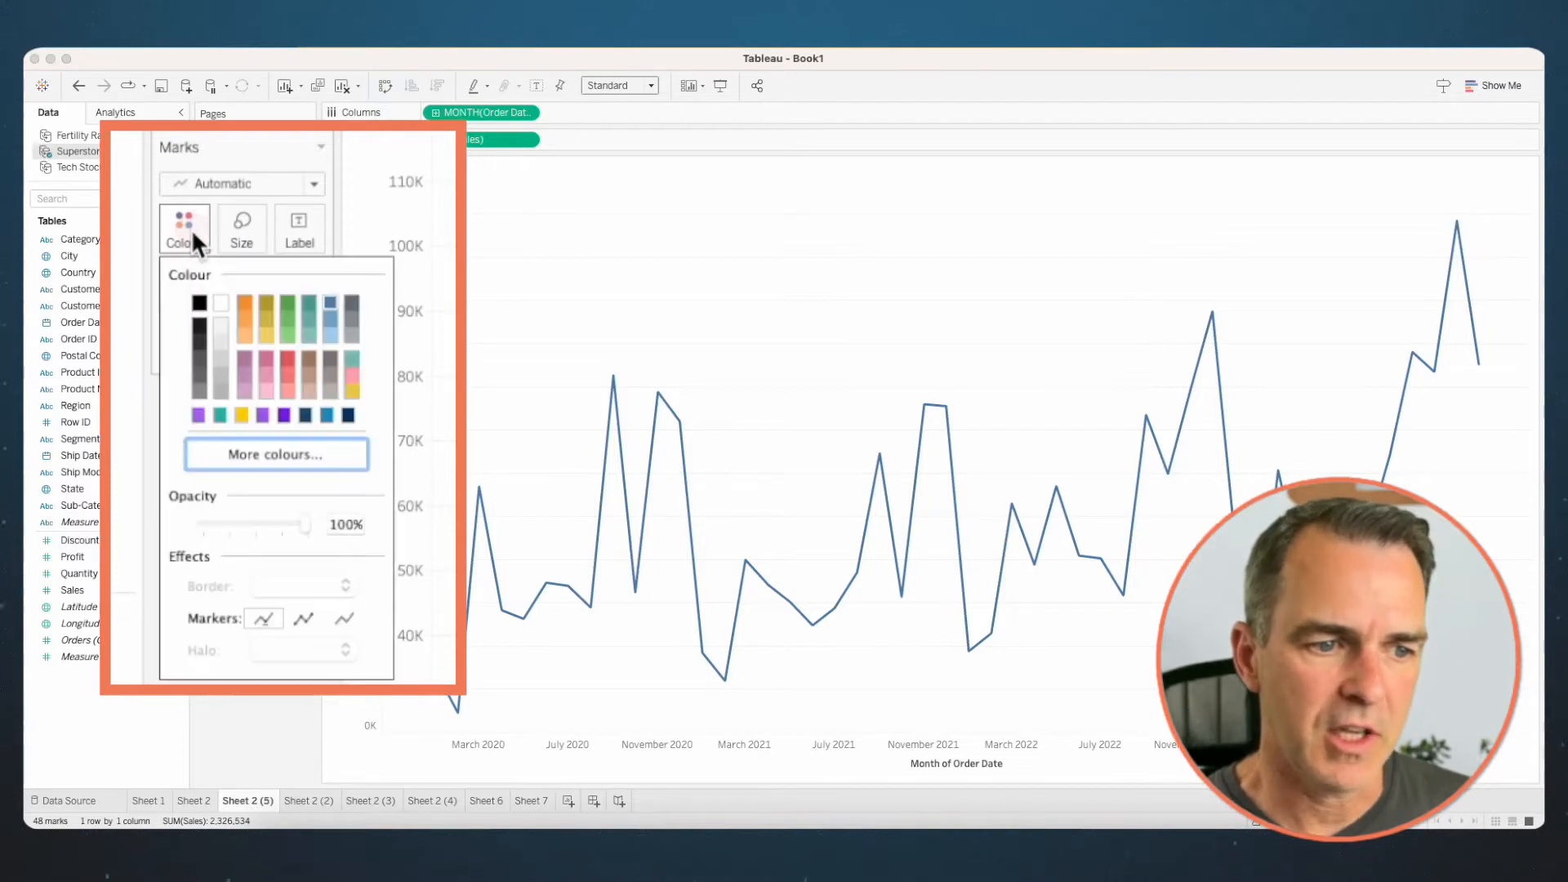
left_click(304, 620)
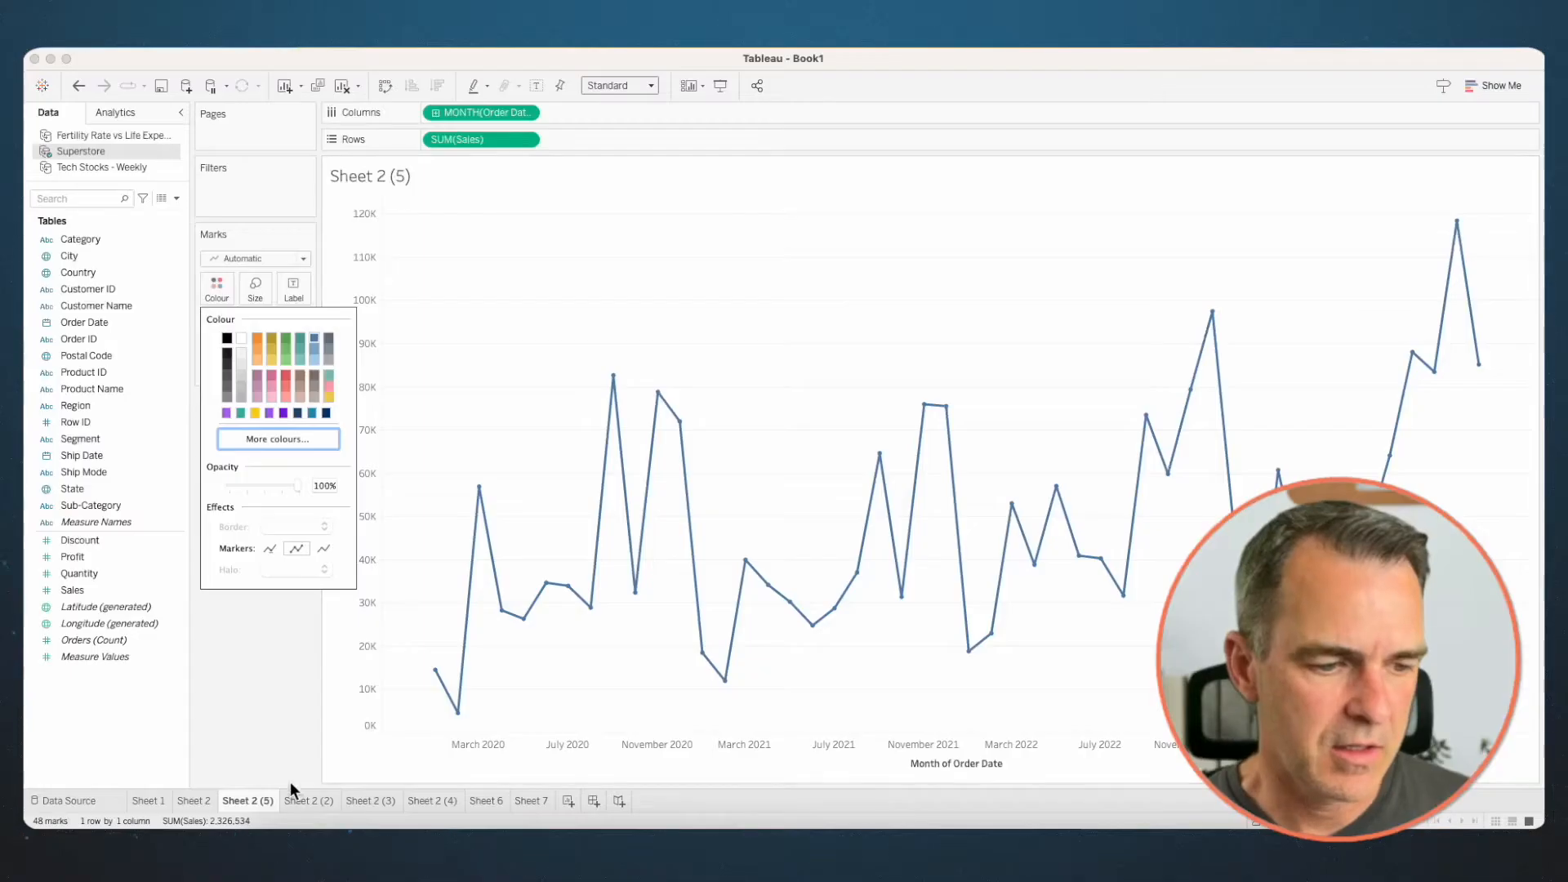
- Duplicate the line chart with markers and set the copy's Markers effect back to Automatic
right_click(263, 800)
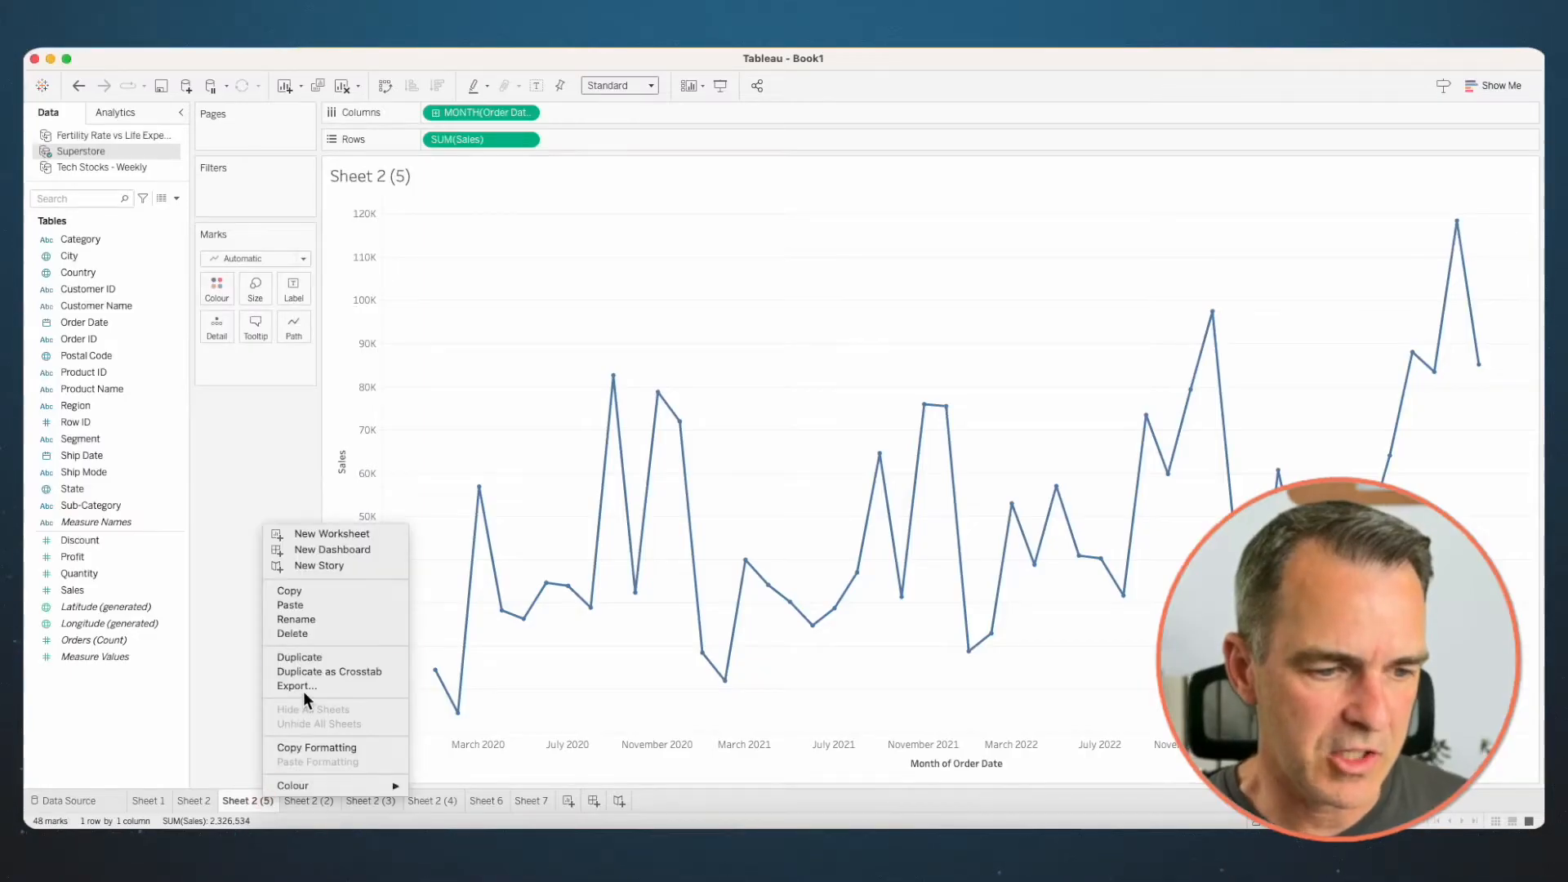
left_click(301, 659)
left_click(216, 286)
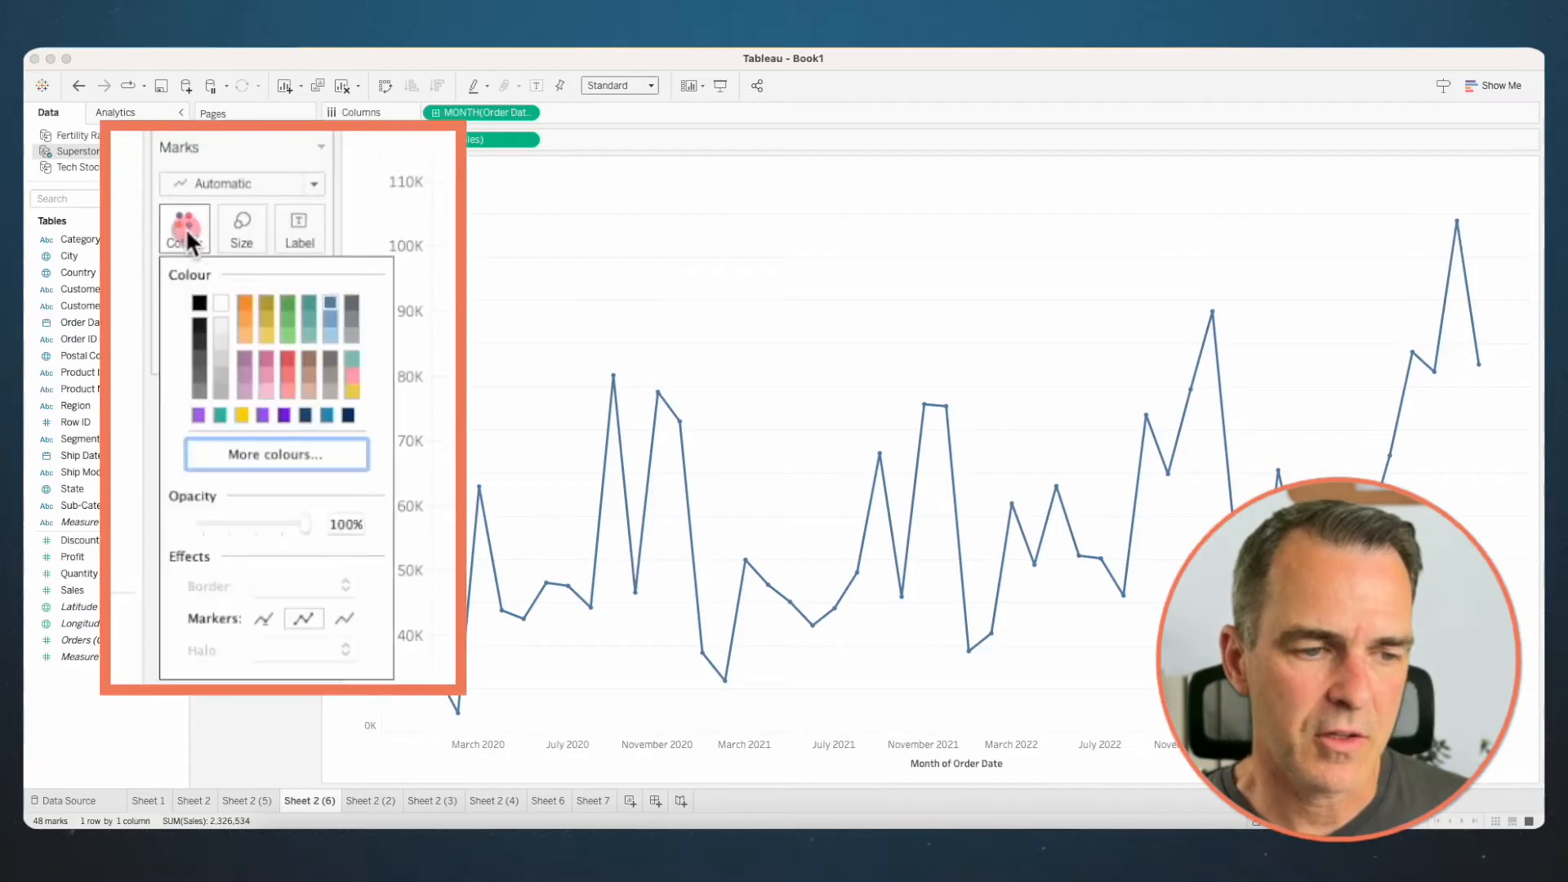
left_click(263, 620)
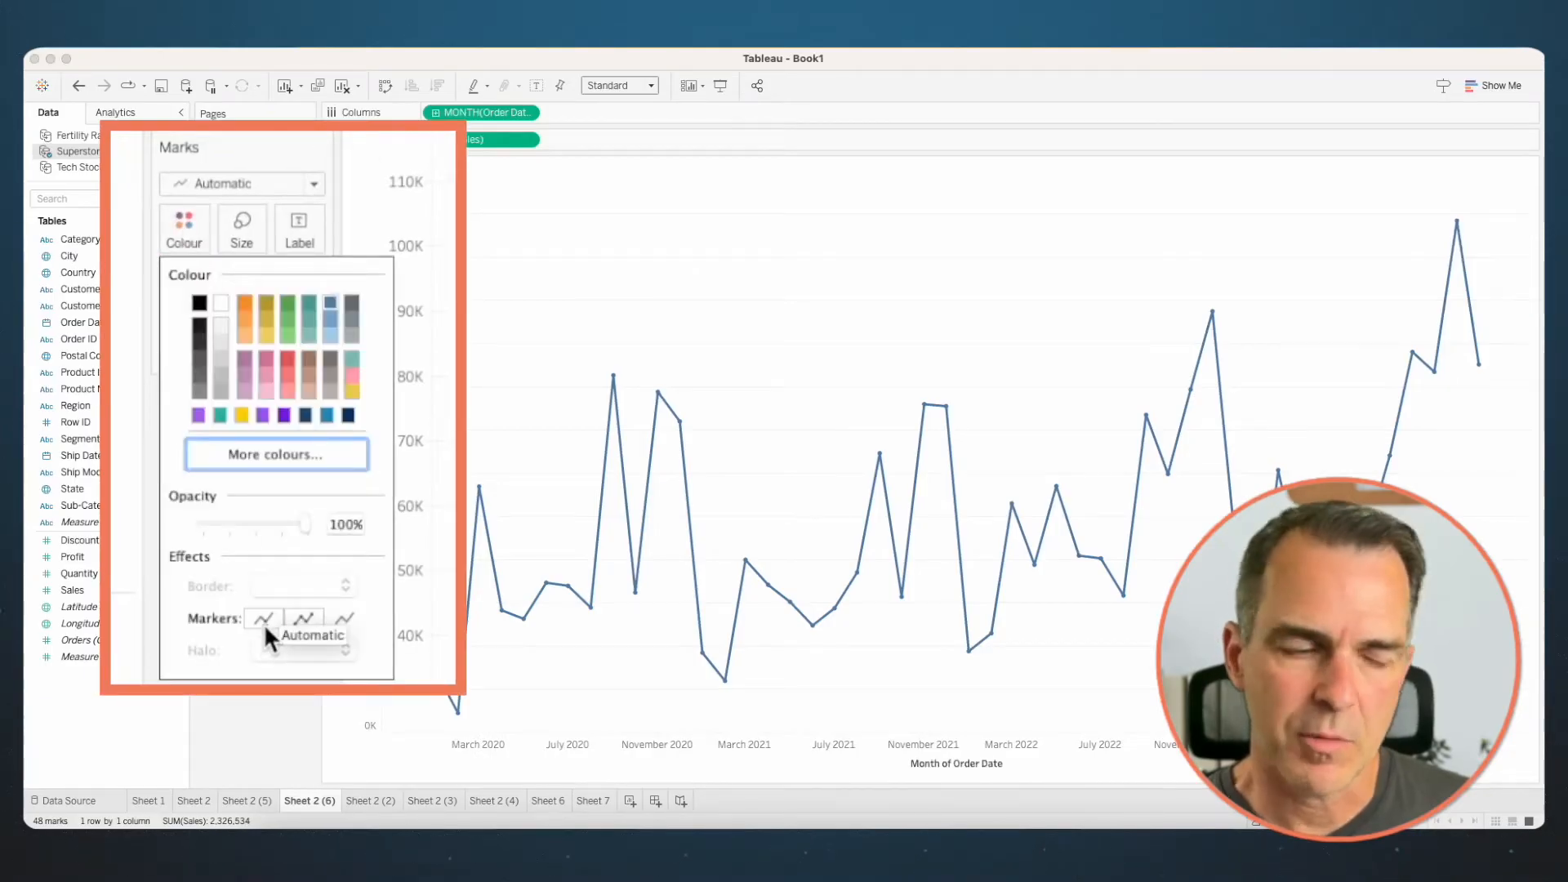
left_click(485, 180)
- Add a second copy of Sales to Rows, make it a dual axis and synchronise the two axes
left_click_drag(474, 140, 596, 135)
right_click(589, 142)
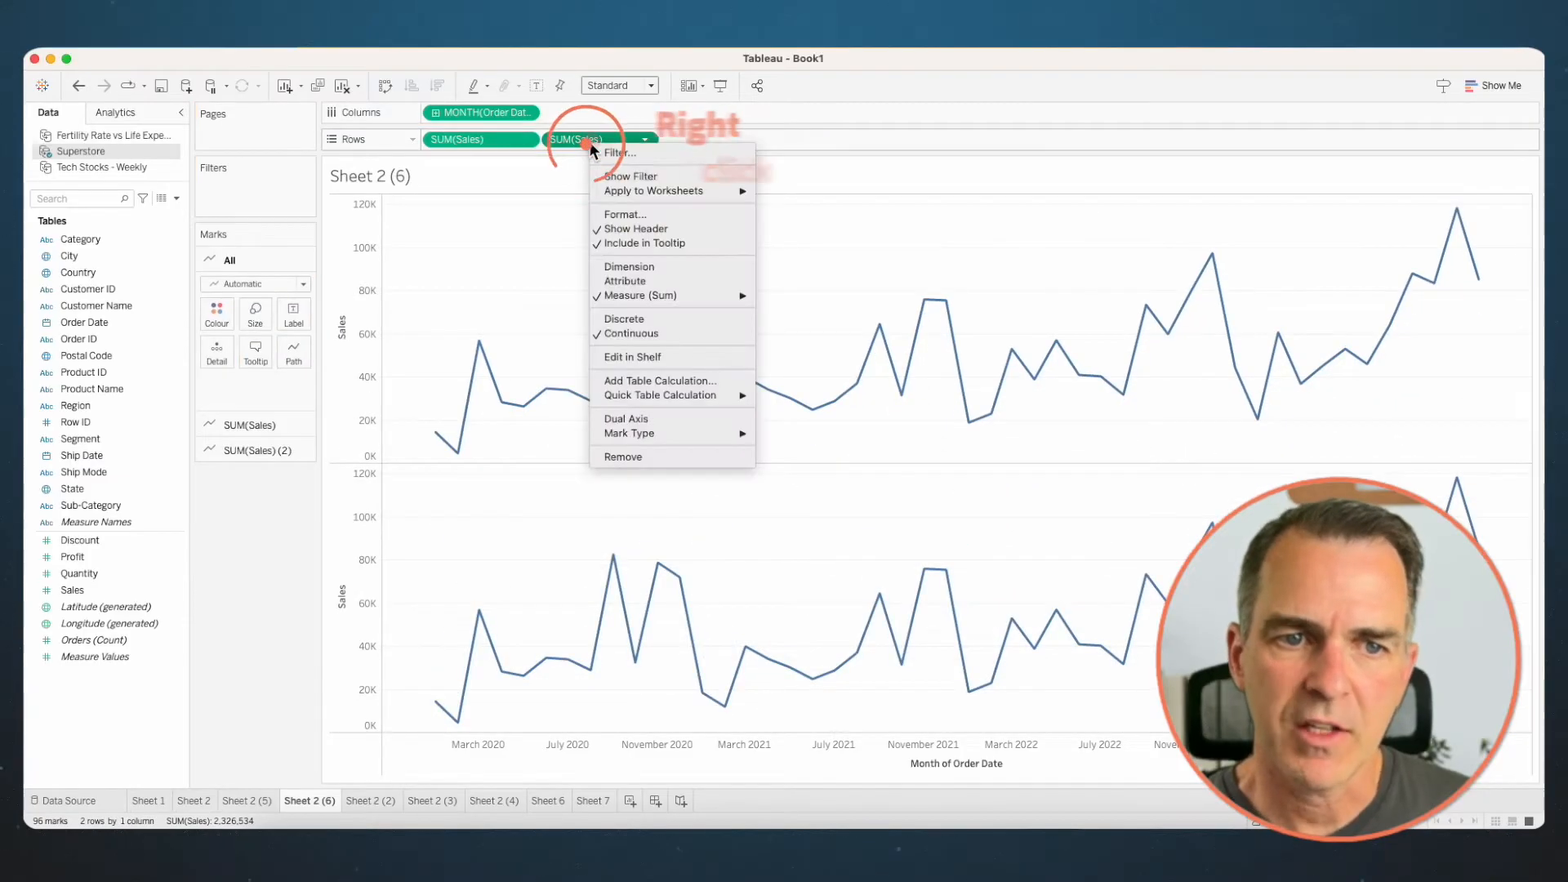
left_click(635, 418)
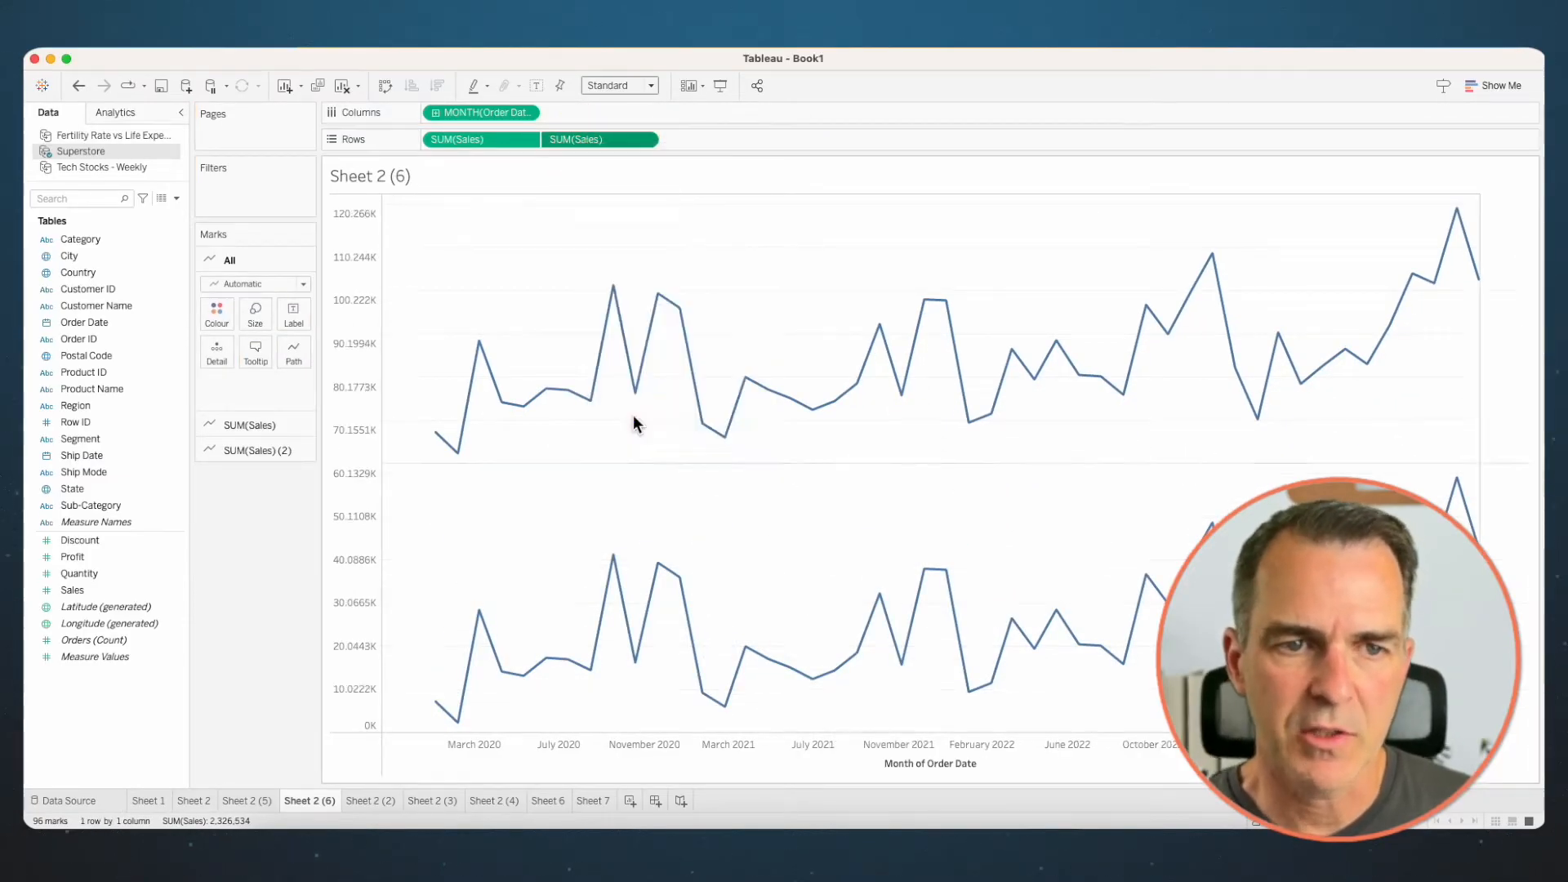
right_click(1509, 393)
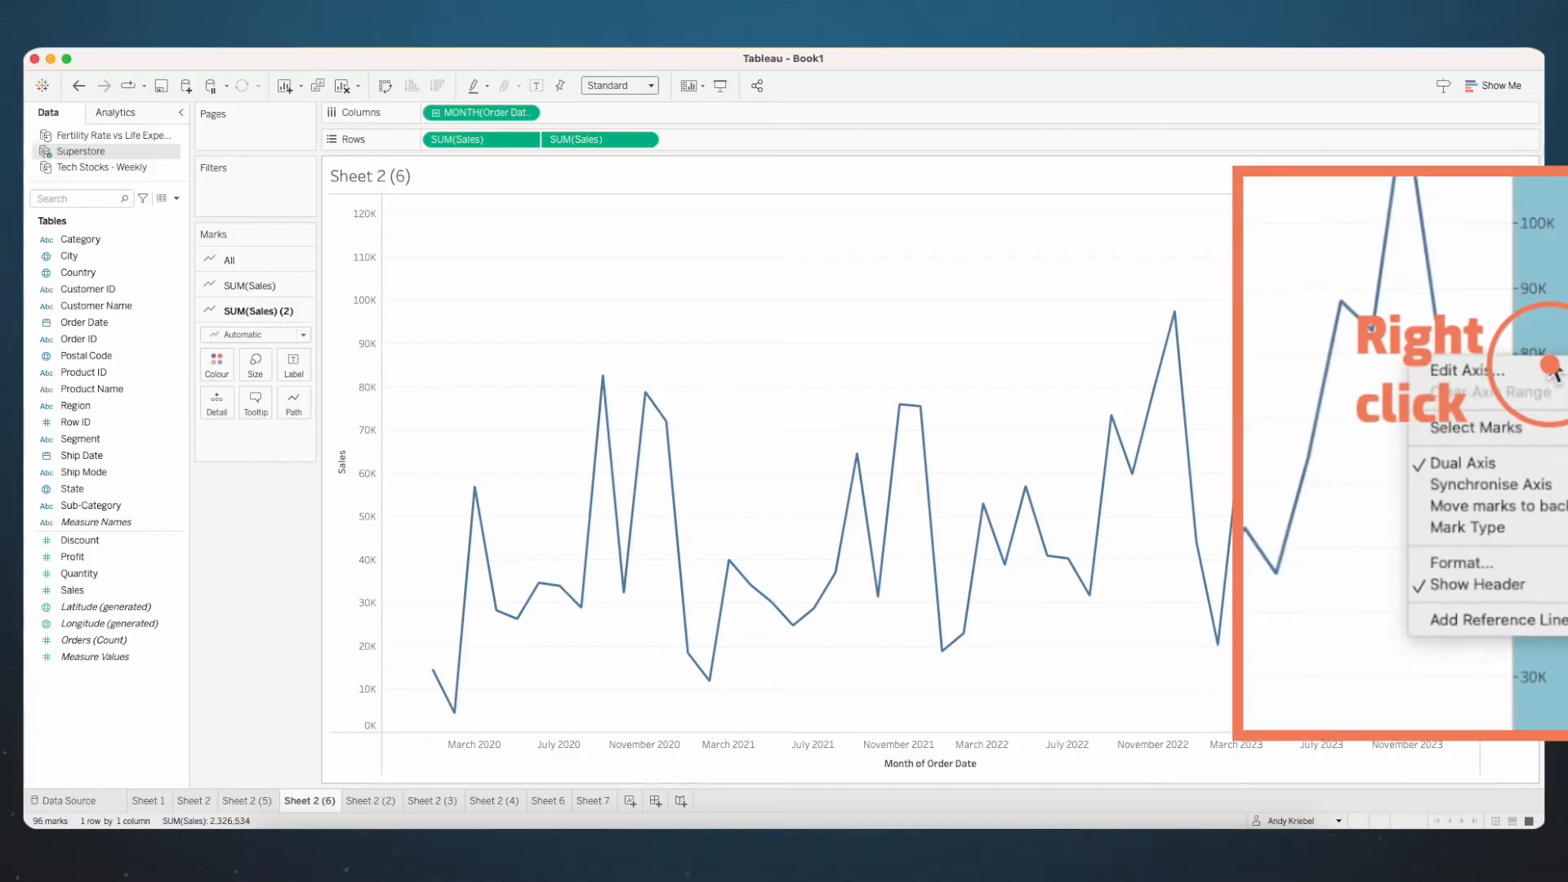
left_click(1505, 485)
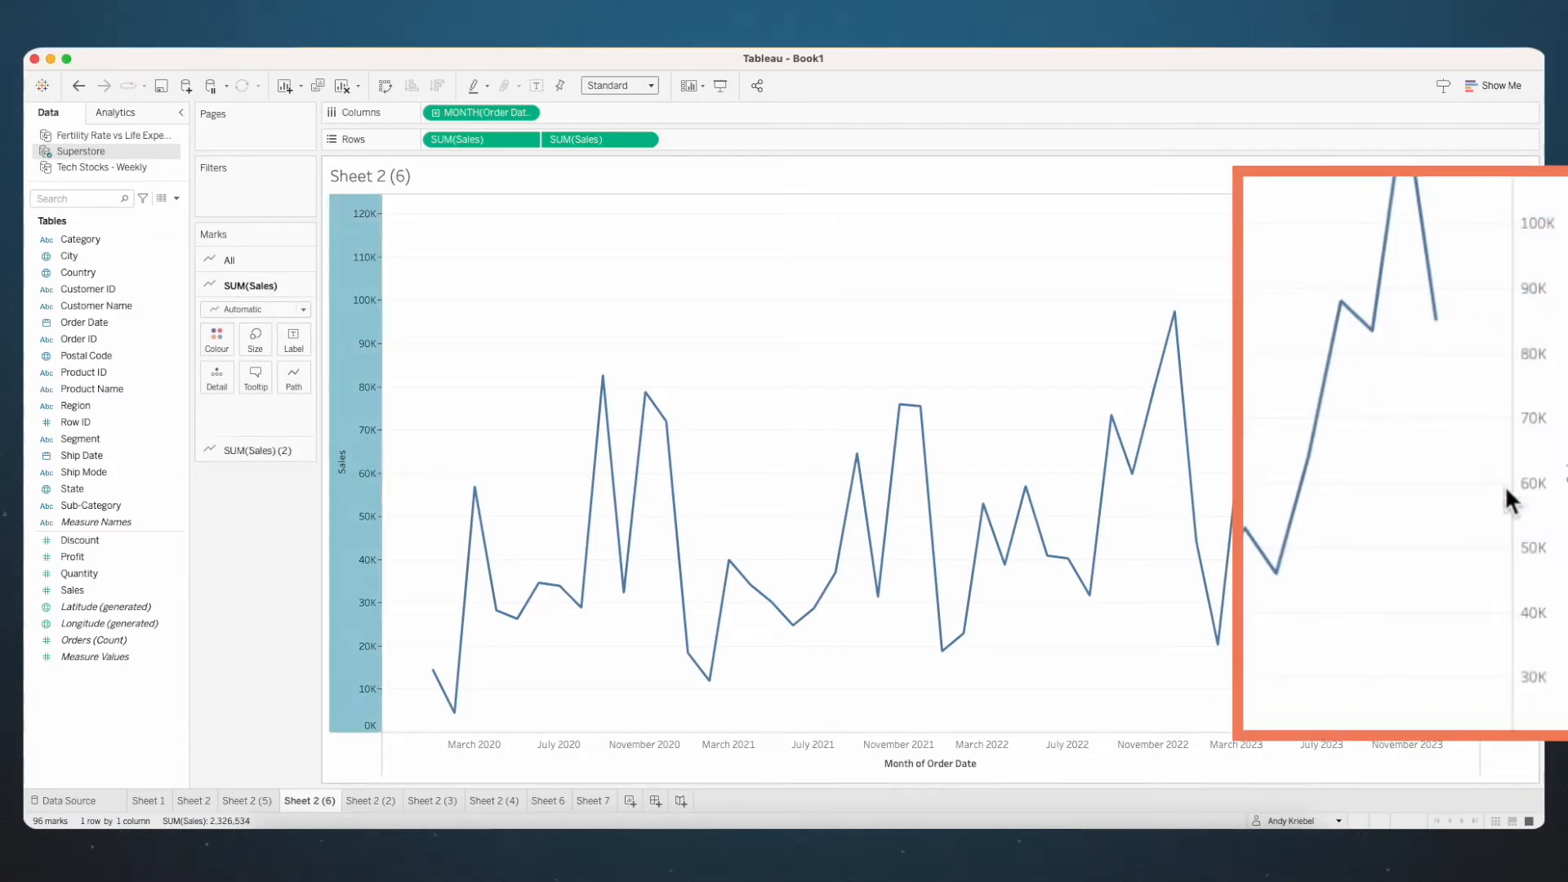
- Change the mark type of the secondary Sales axis to Circle
right_click(1557, 402)
mouse_move(1485, 566)
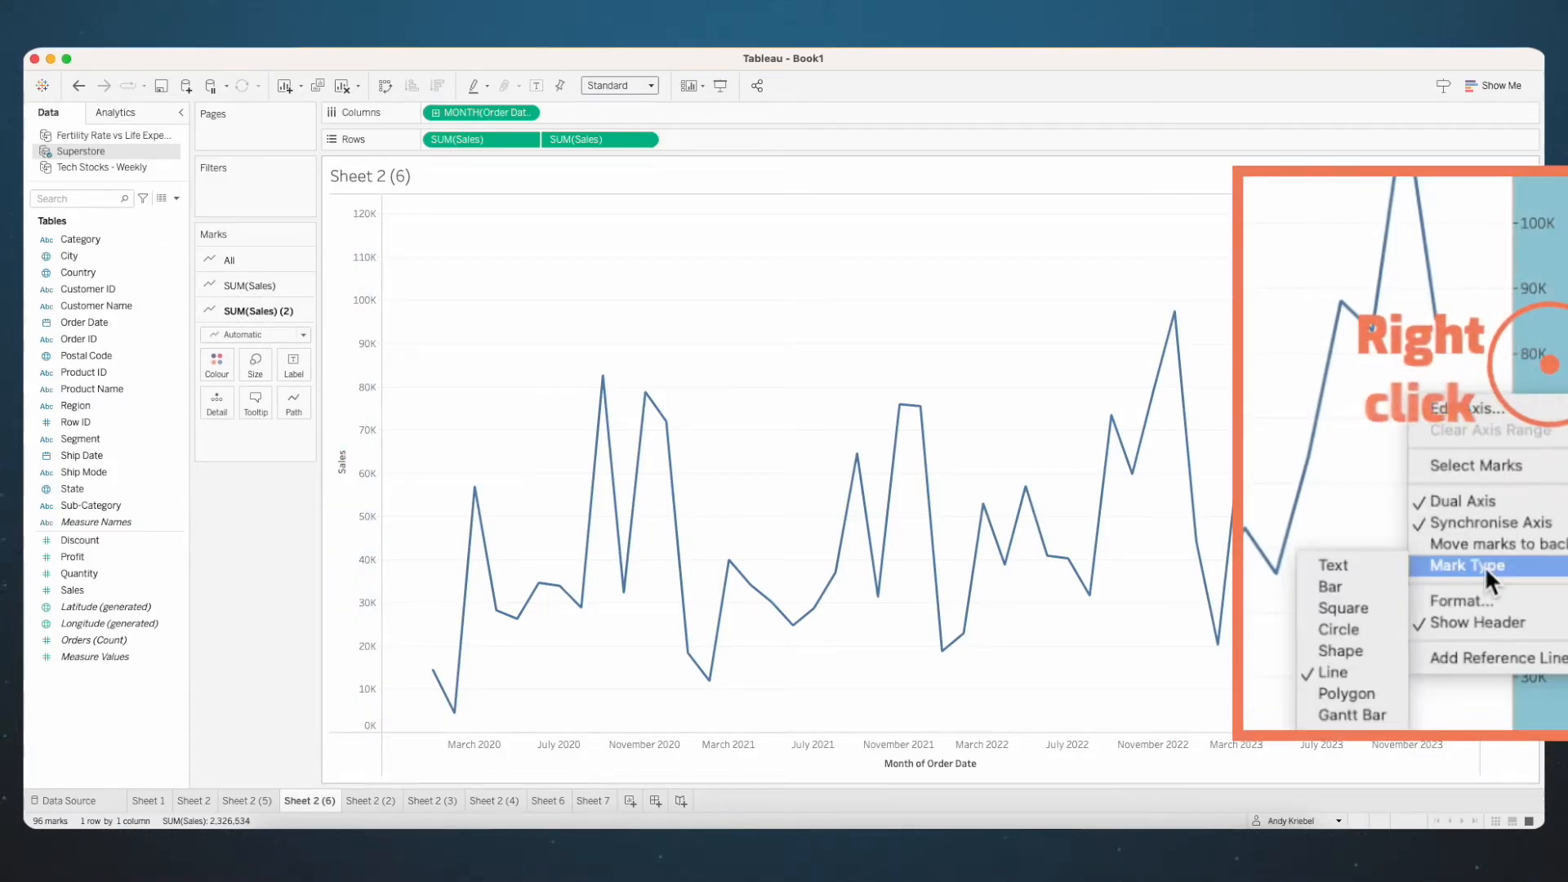
left_click(1340, 629)
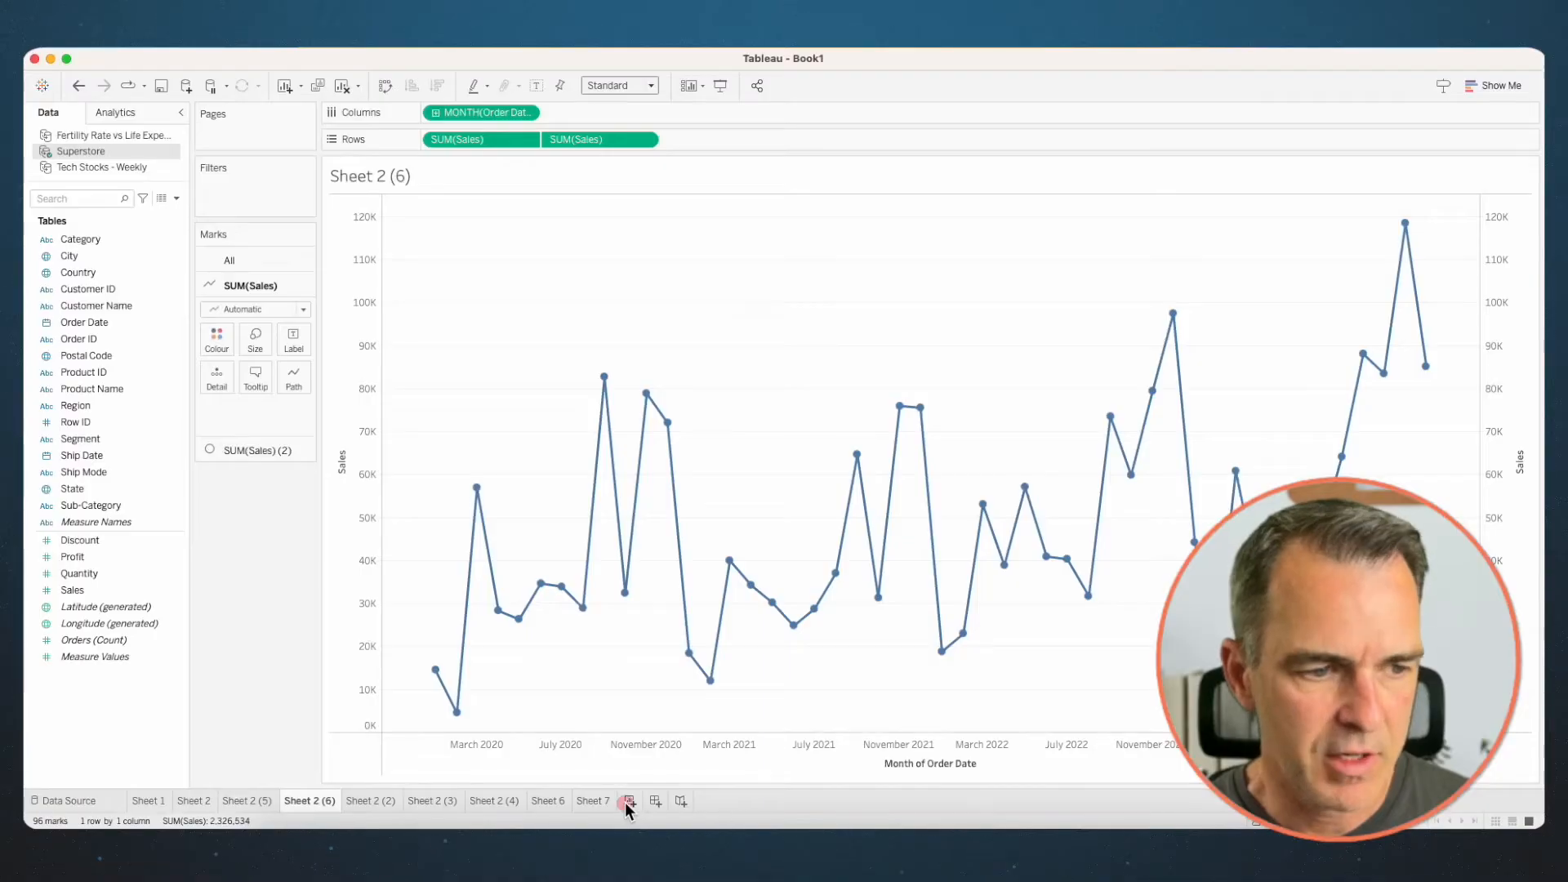
- On a new worksheet, build a line chart of Sales by continuous month of Order Date
left_click(624, 802)
left_click(99, 390)
mouse_move(94, 320)
left_mouse_down()
mouse_move(400, 156)
mouse_move(459, 115)
mouse_move(447, 106)
left_mouse_up()
left_click(741, 537)
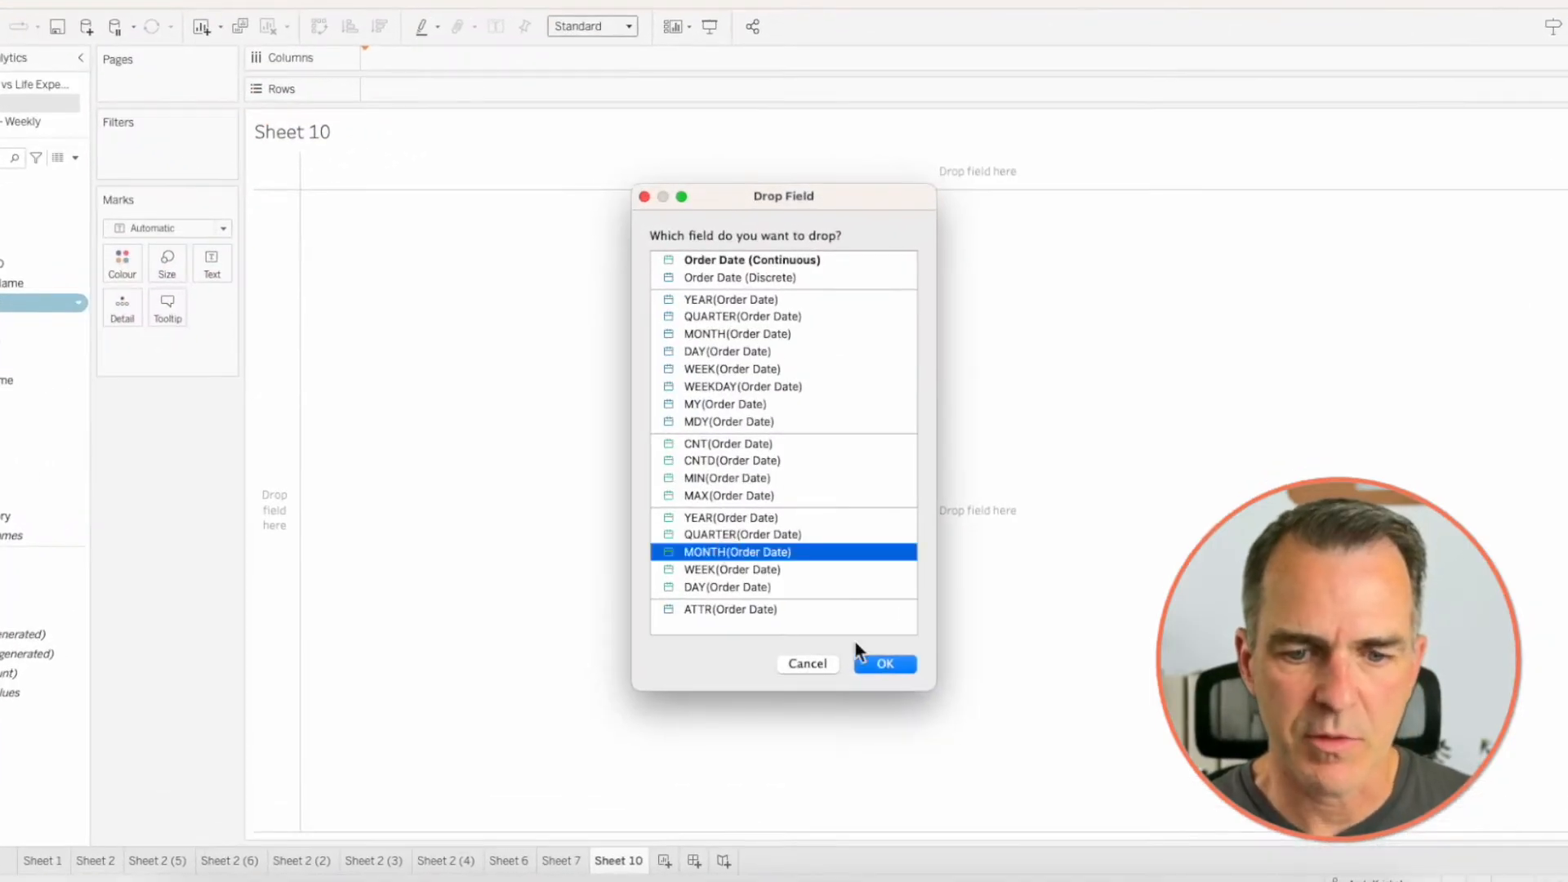
left_click(882, 665)
mouse_move(65, 588)
left_mouse_down()
mouse_move(462, 174)
mouse_move(468, 139)
left_mouse_up()
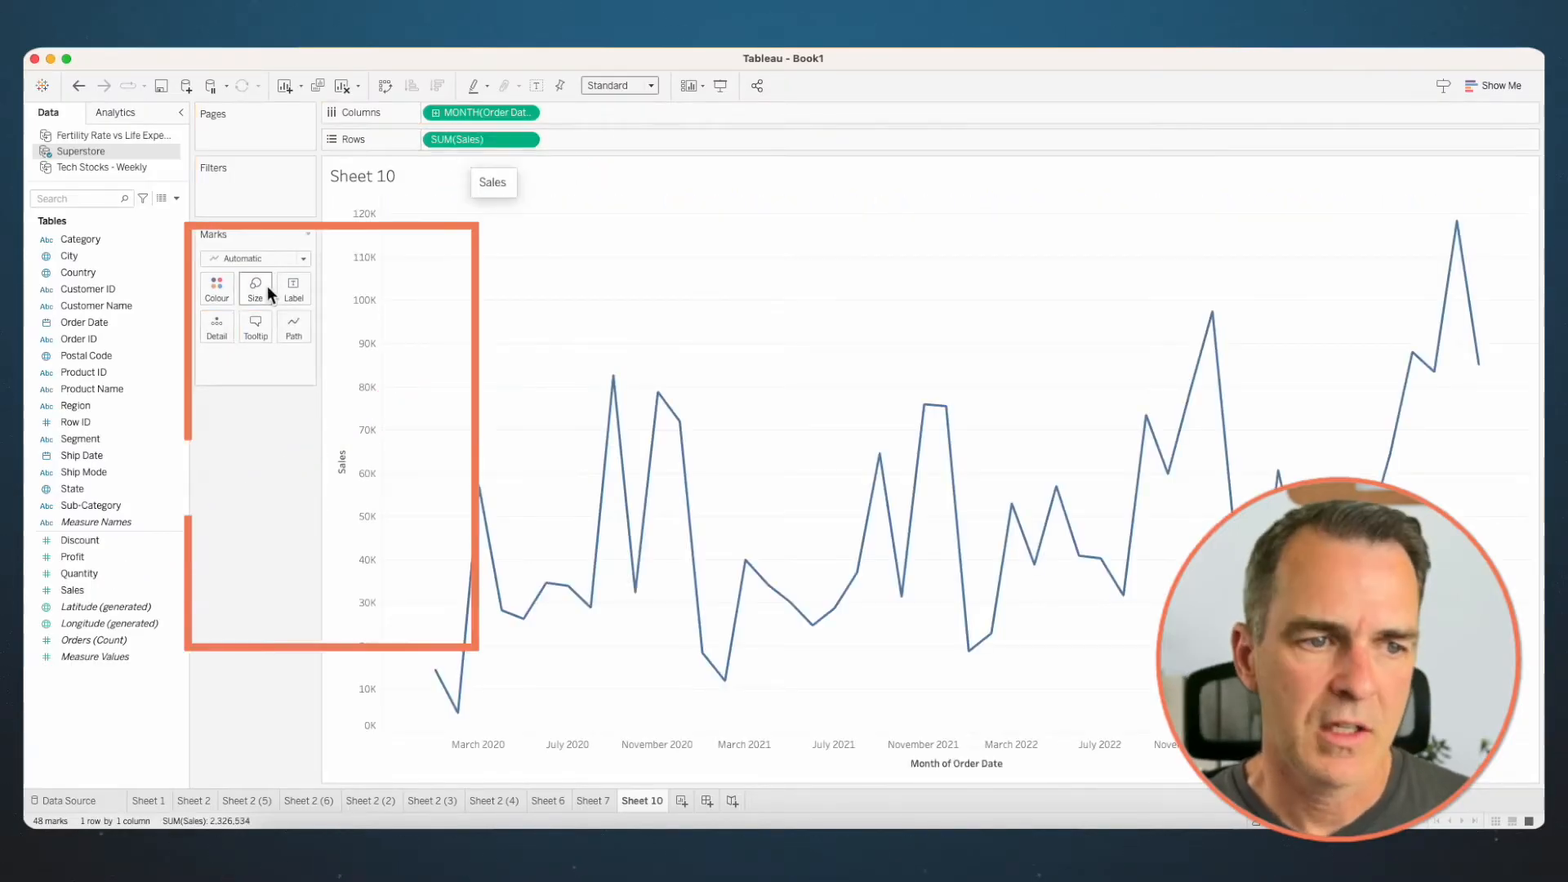
- Show mark labels only for the minimum and maximum of MONTH(Order Date), and add Sales to the labels
left_click(282, 255)
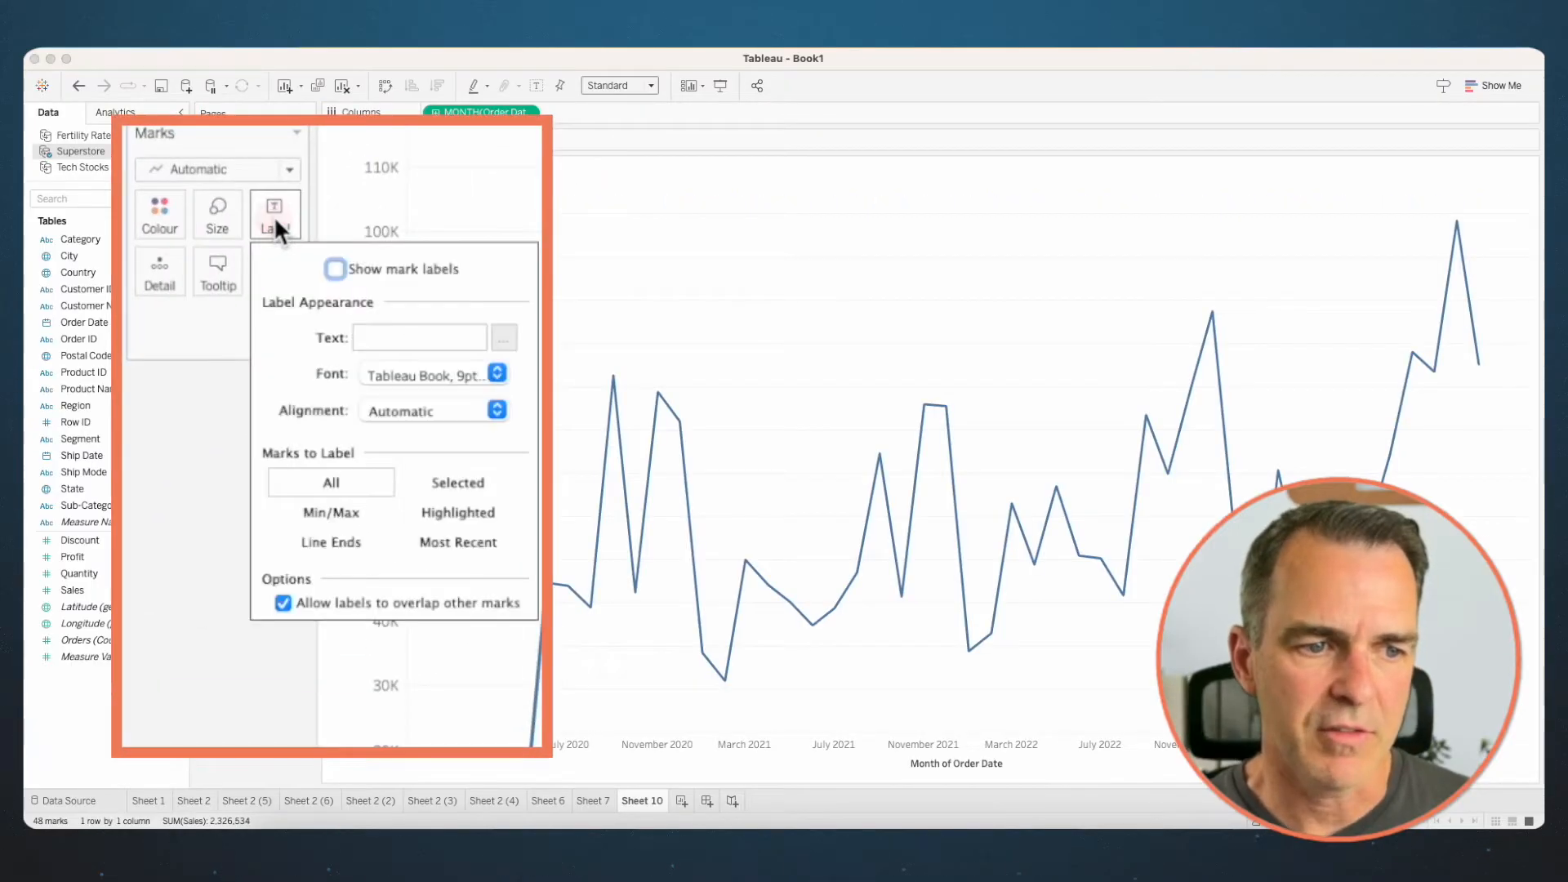
left_click(335, 268)
left_click(336, 511)
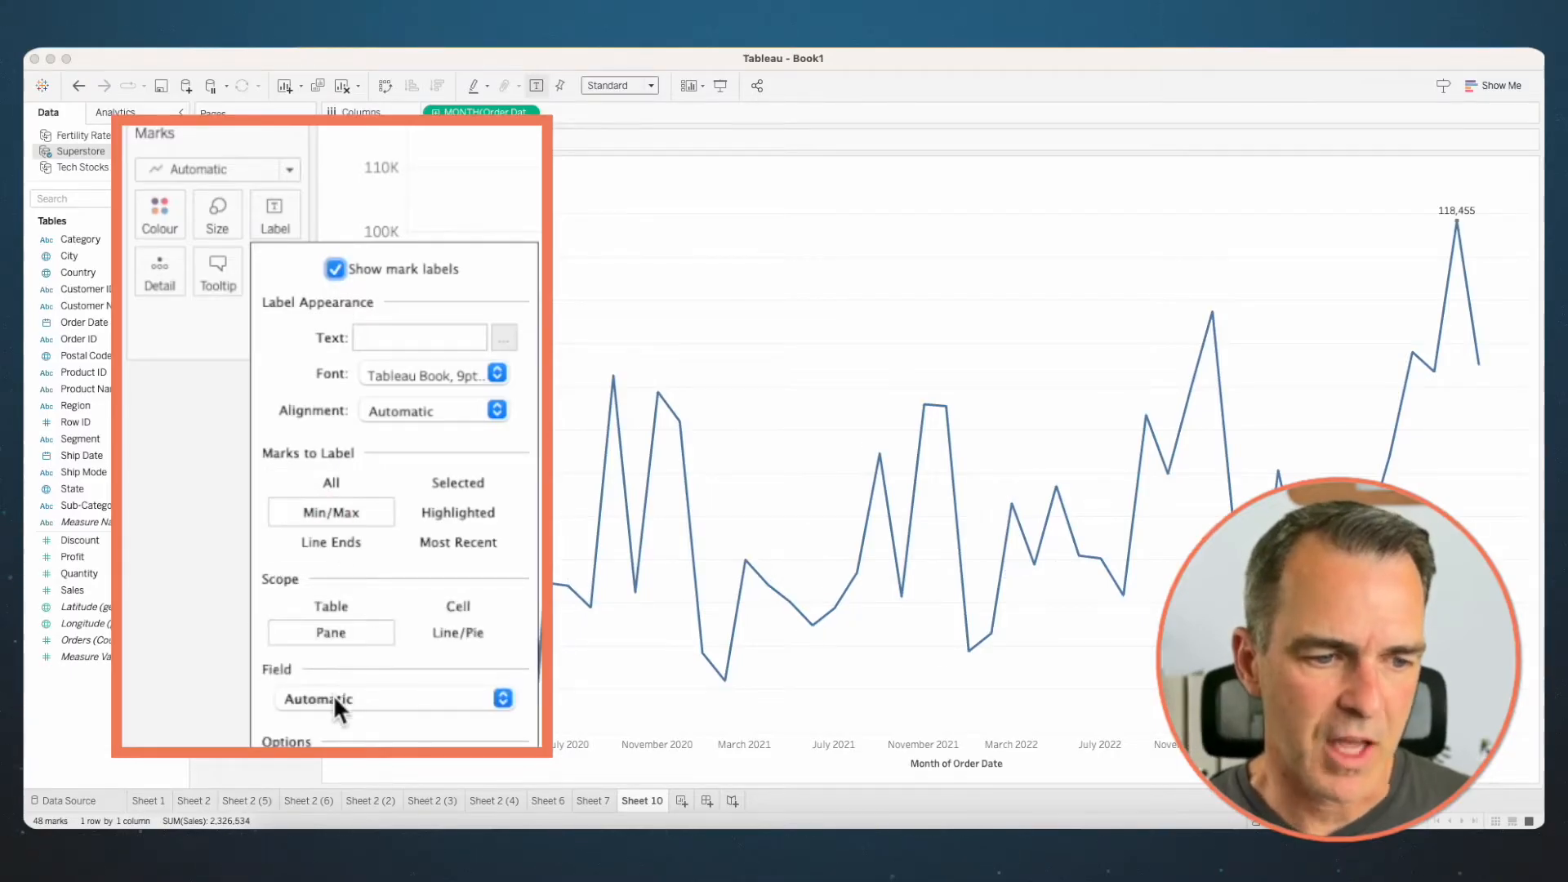
left_click(333, 694)
left_click(334, 711)
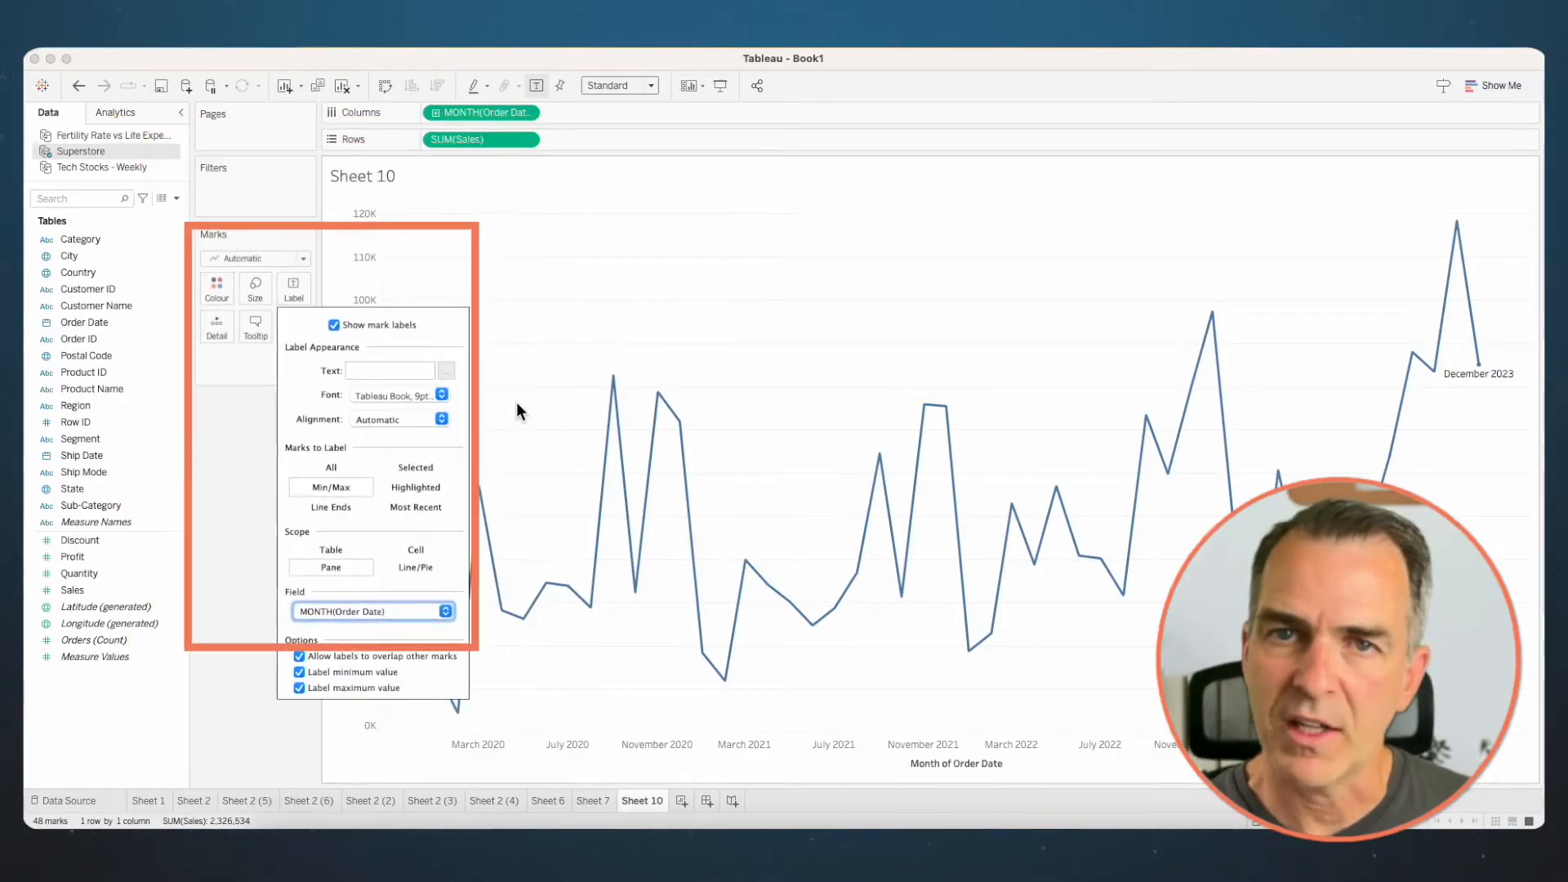
left_click(516, 401)
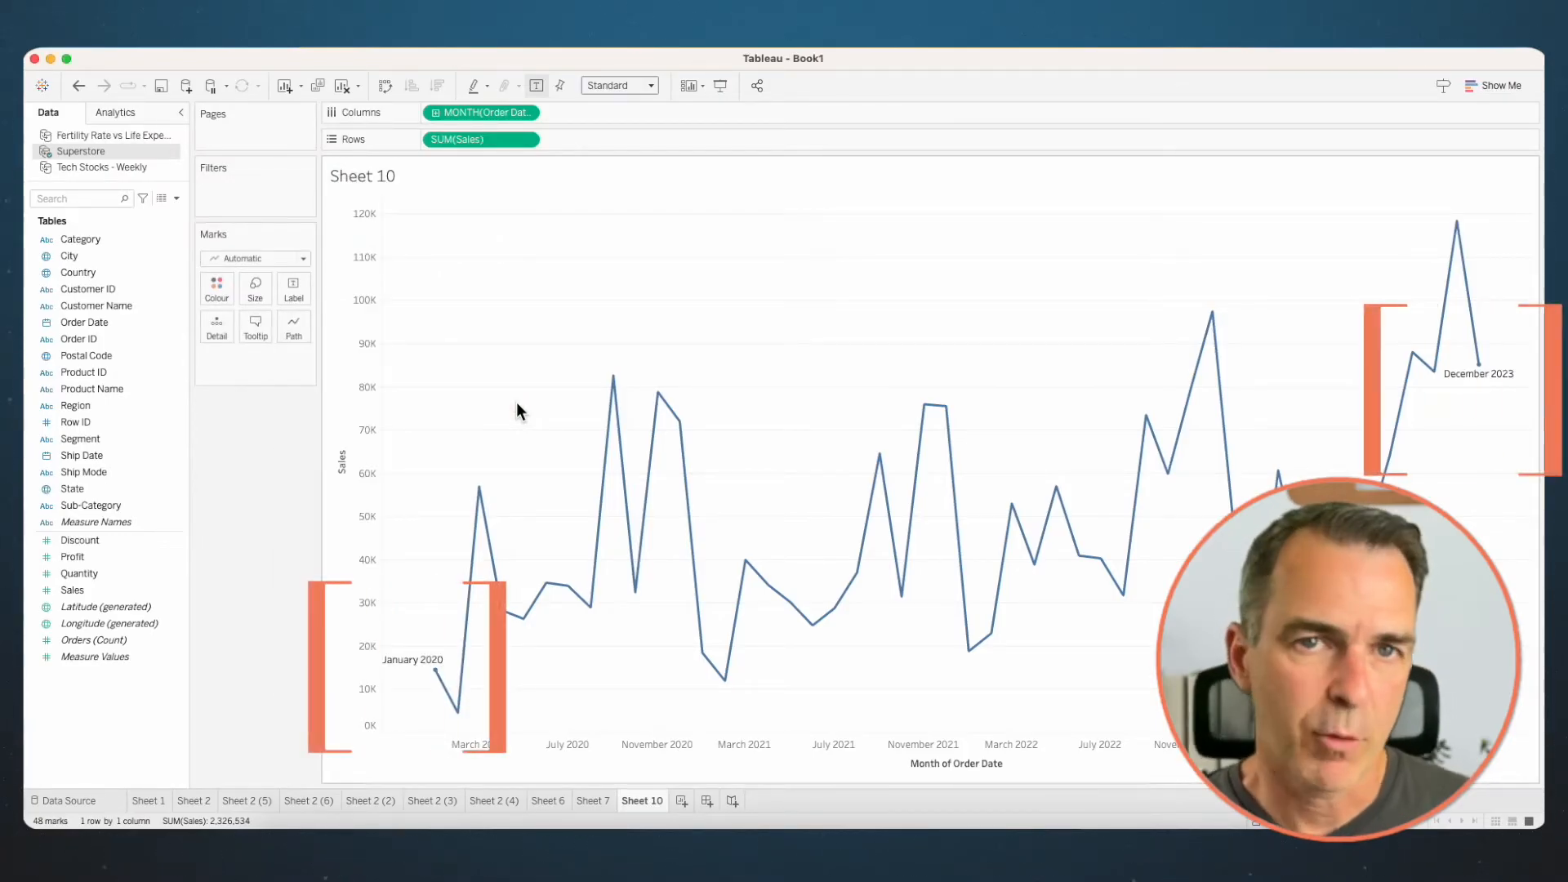
mouse_move(72, 590)
left_mouse_down()
mouse_move(163, 590)
mouse_move(284, 292)
left_mouse_up()
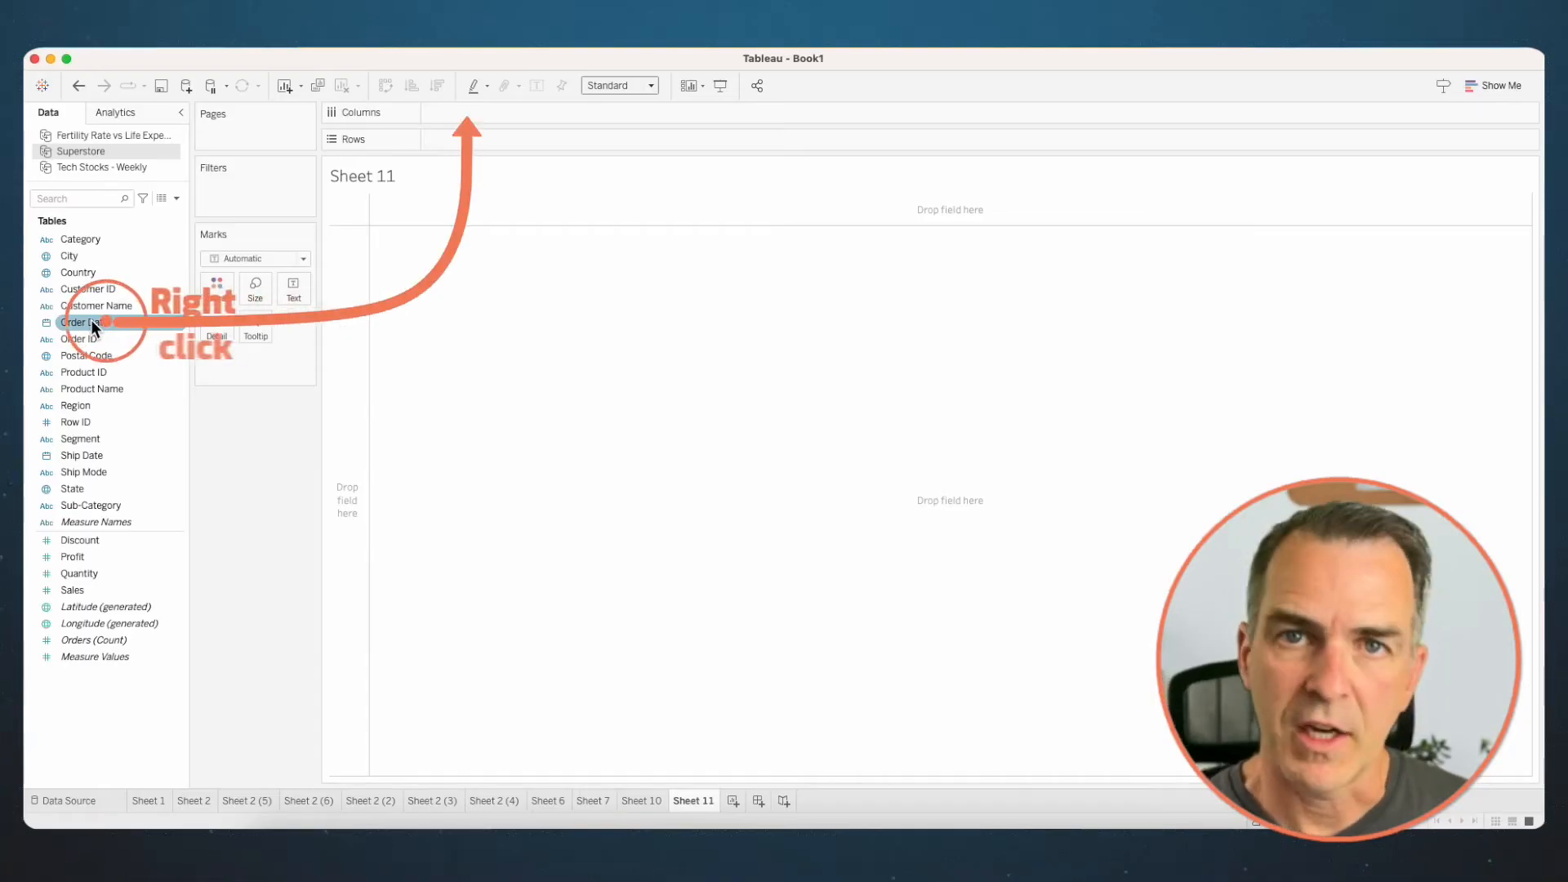
- On a new worksheet, build a line chart of Sales by continuous week of Order Date
left_click_drag(91, 320, 486, 103)
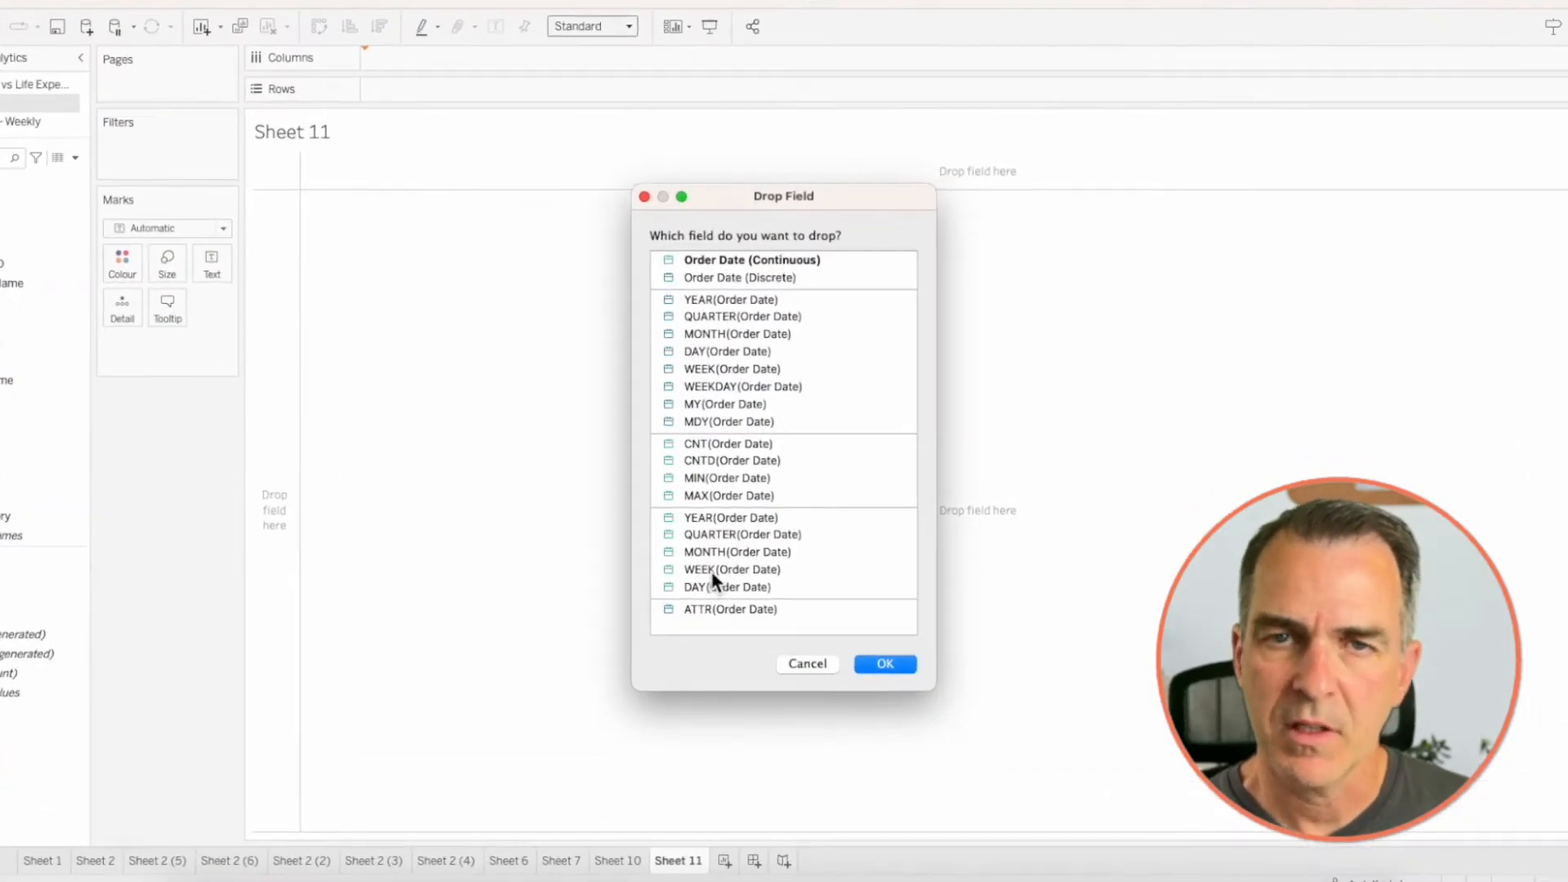
left_click(713, 569)
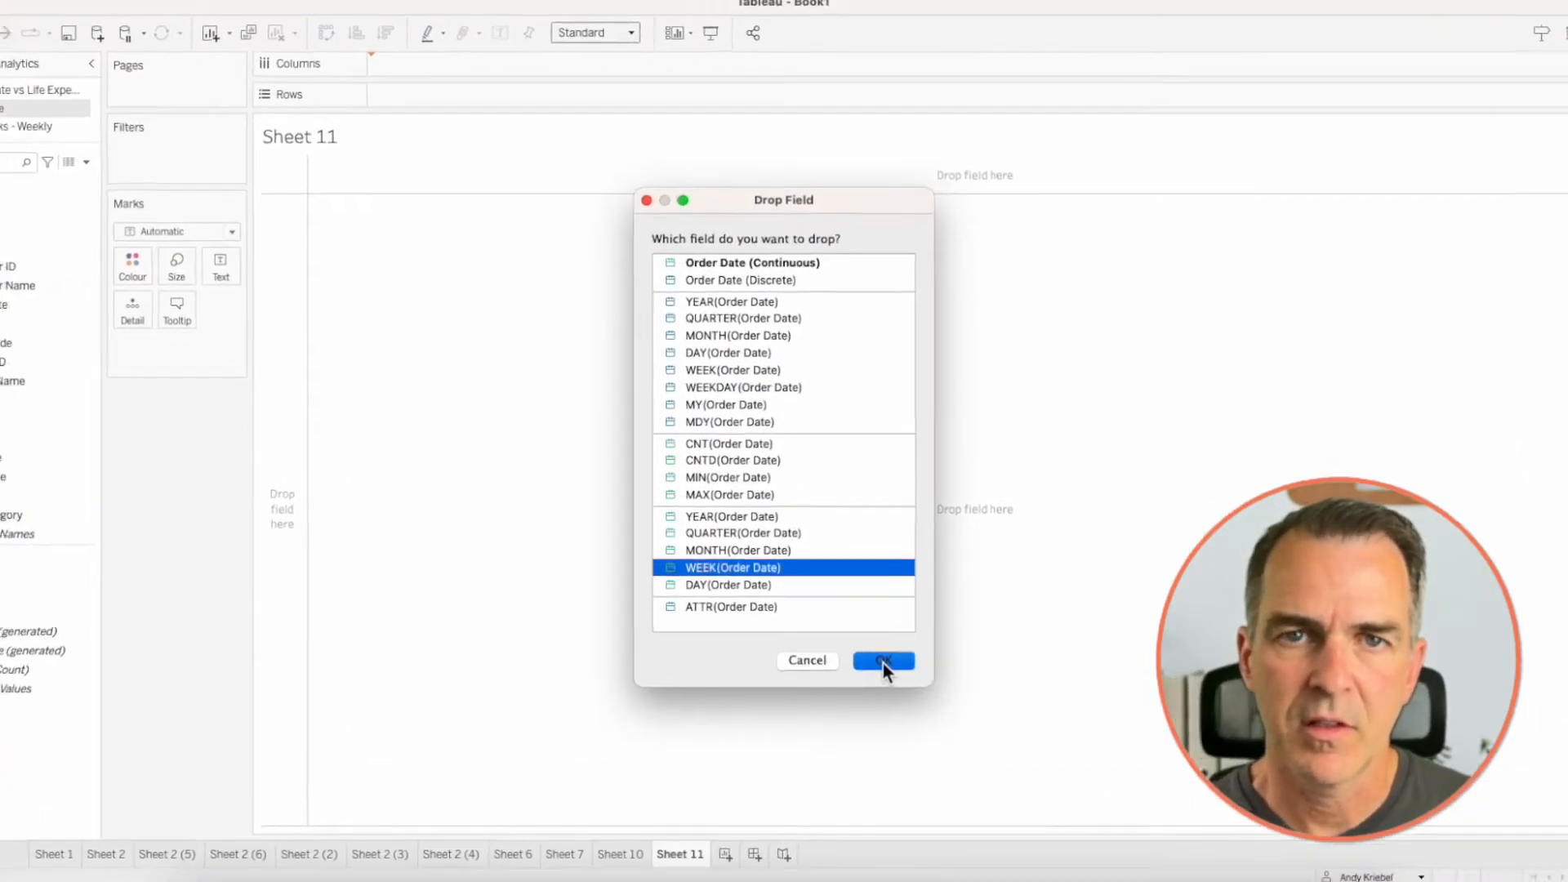
left_click(885, 666)
mouse_move(78, 589)
left_mouse_down()
mouse_move(94, 600)
mouse_move(473, 144)
left_mouse_up()
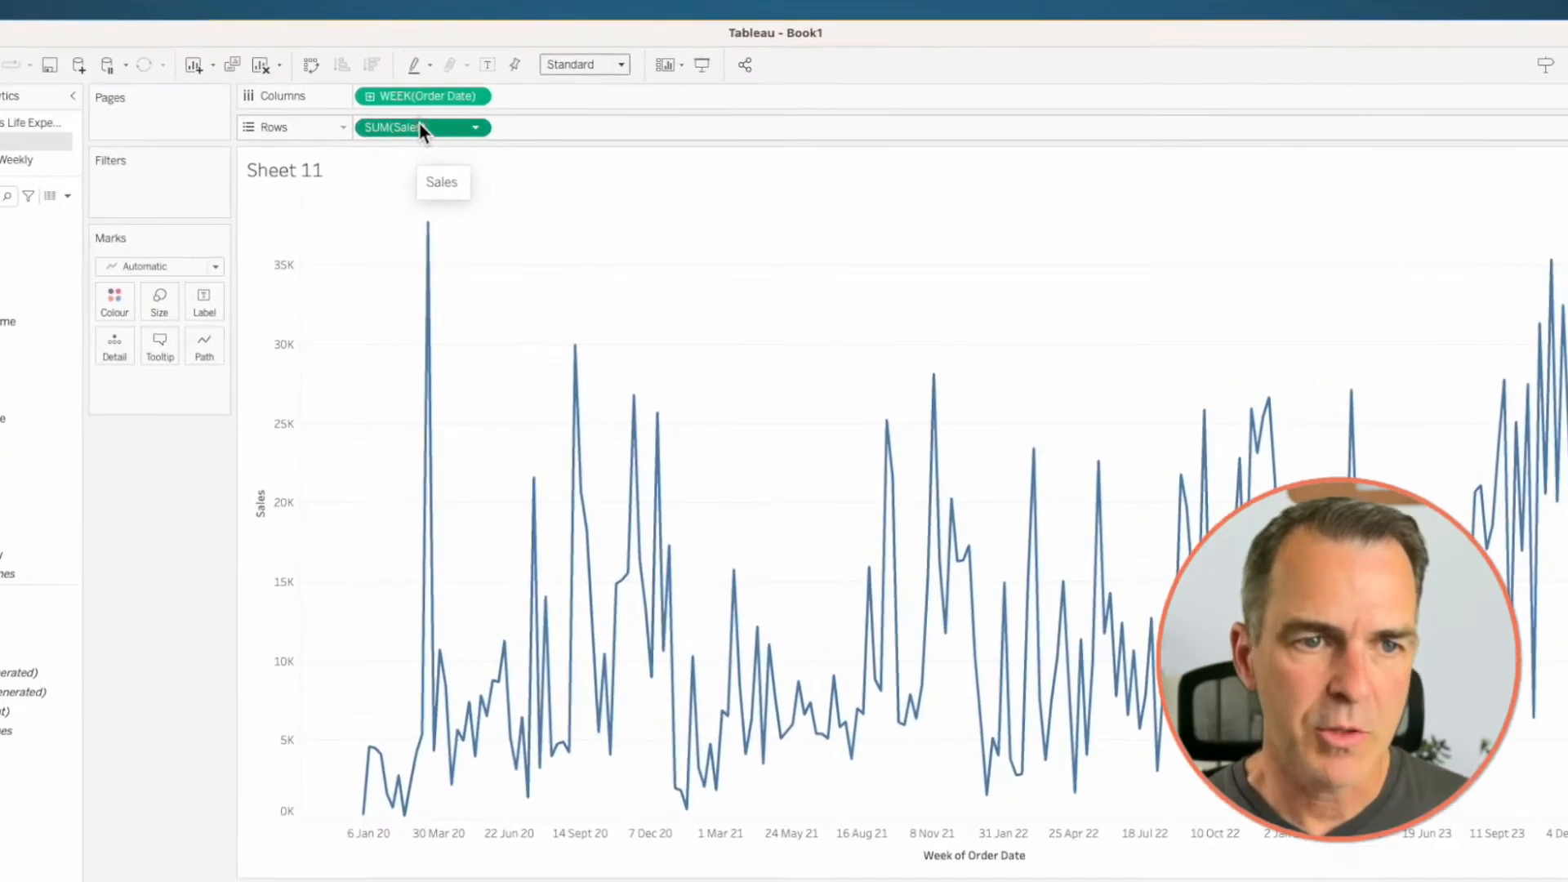
- Add a second copy of Sales to Rows and apply the Moving Average quick table calculation to it
left_click_drag(419, 124, 552, 125)
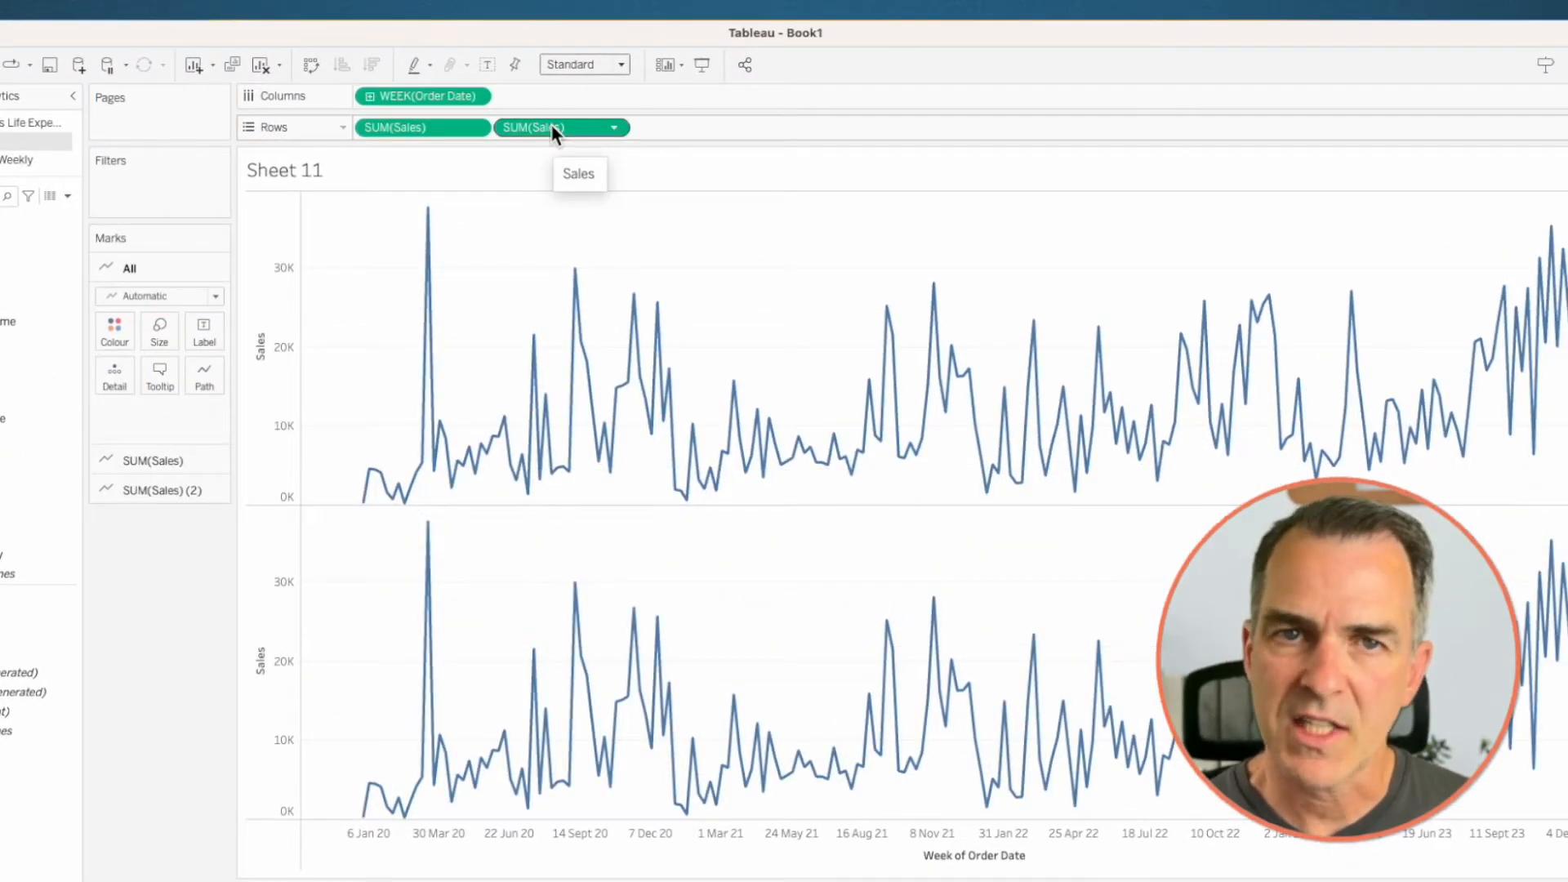
right_click(552, 128)
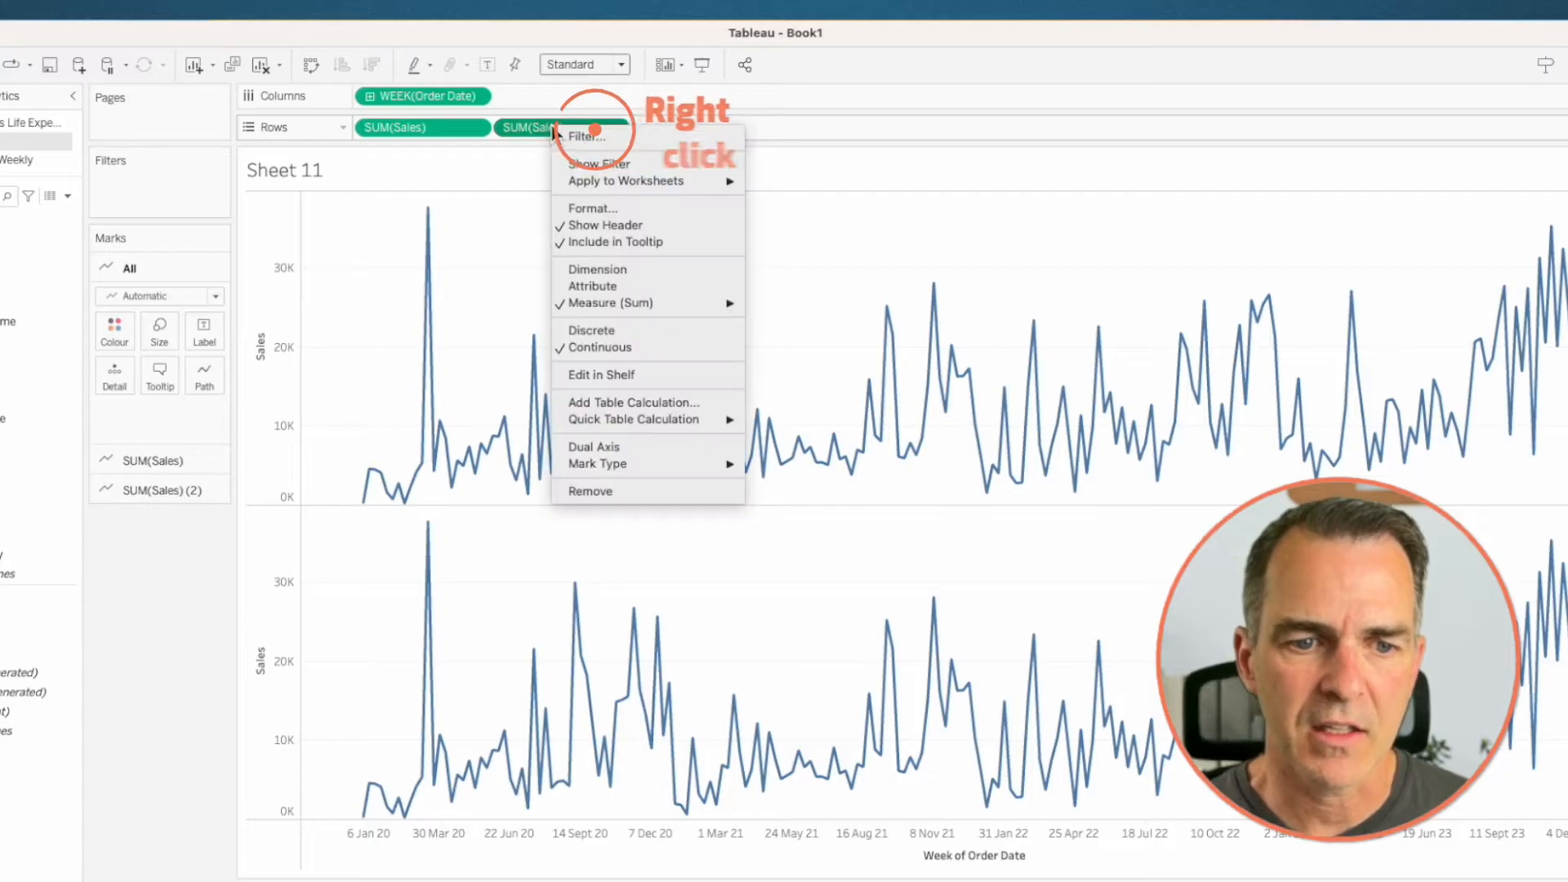
mouse_move(693, 421)
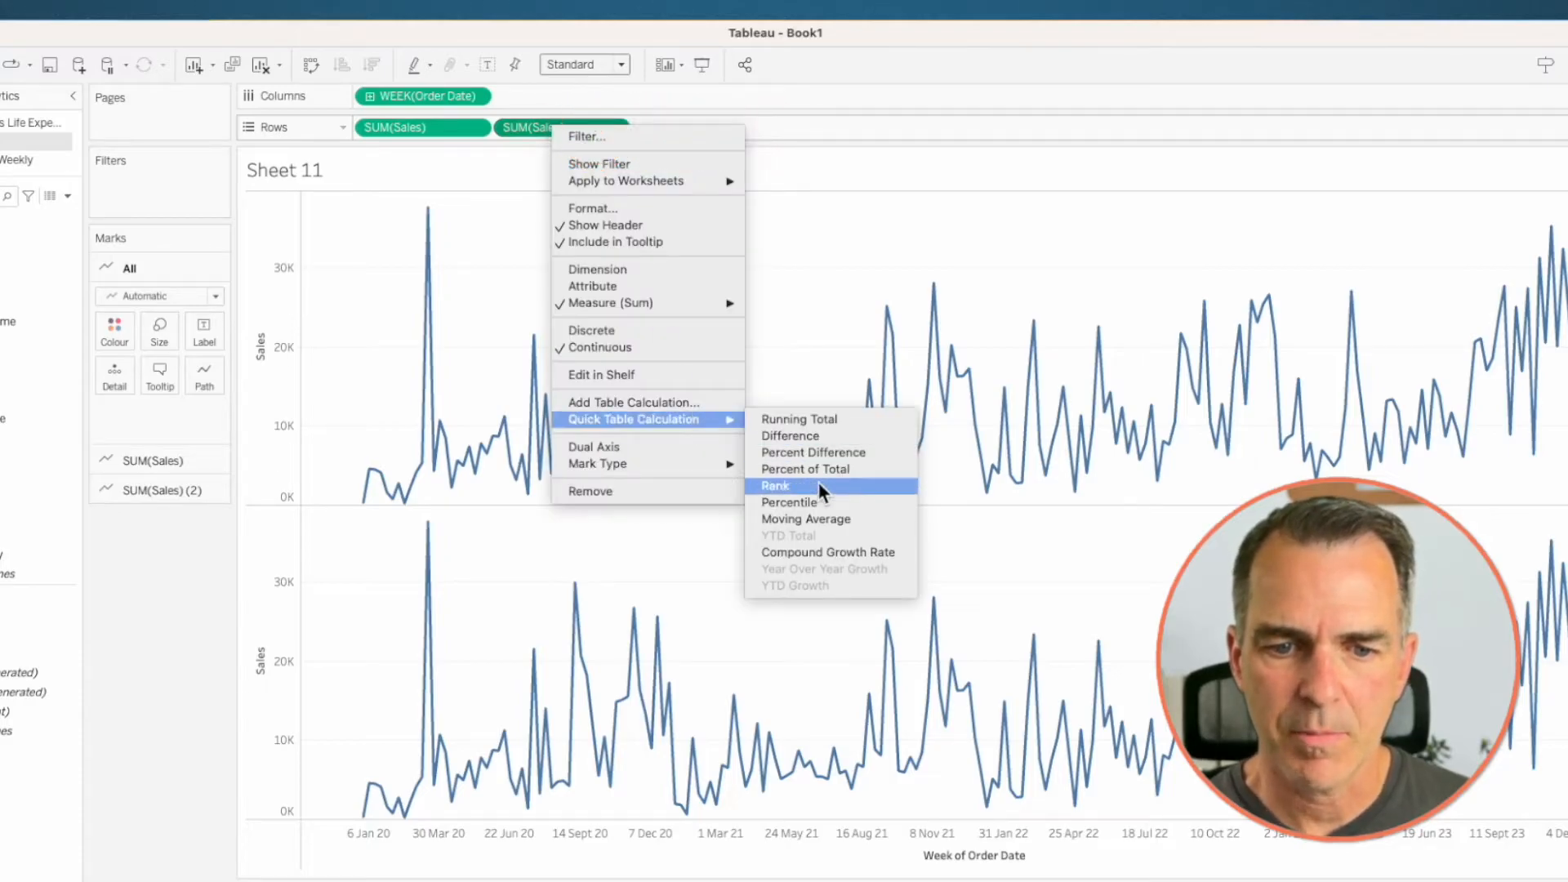
left_click(818, 518)
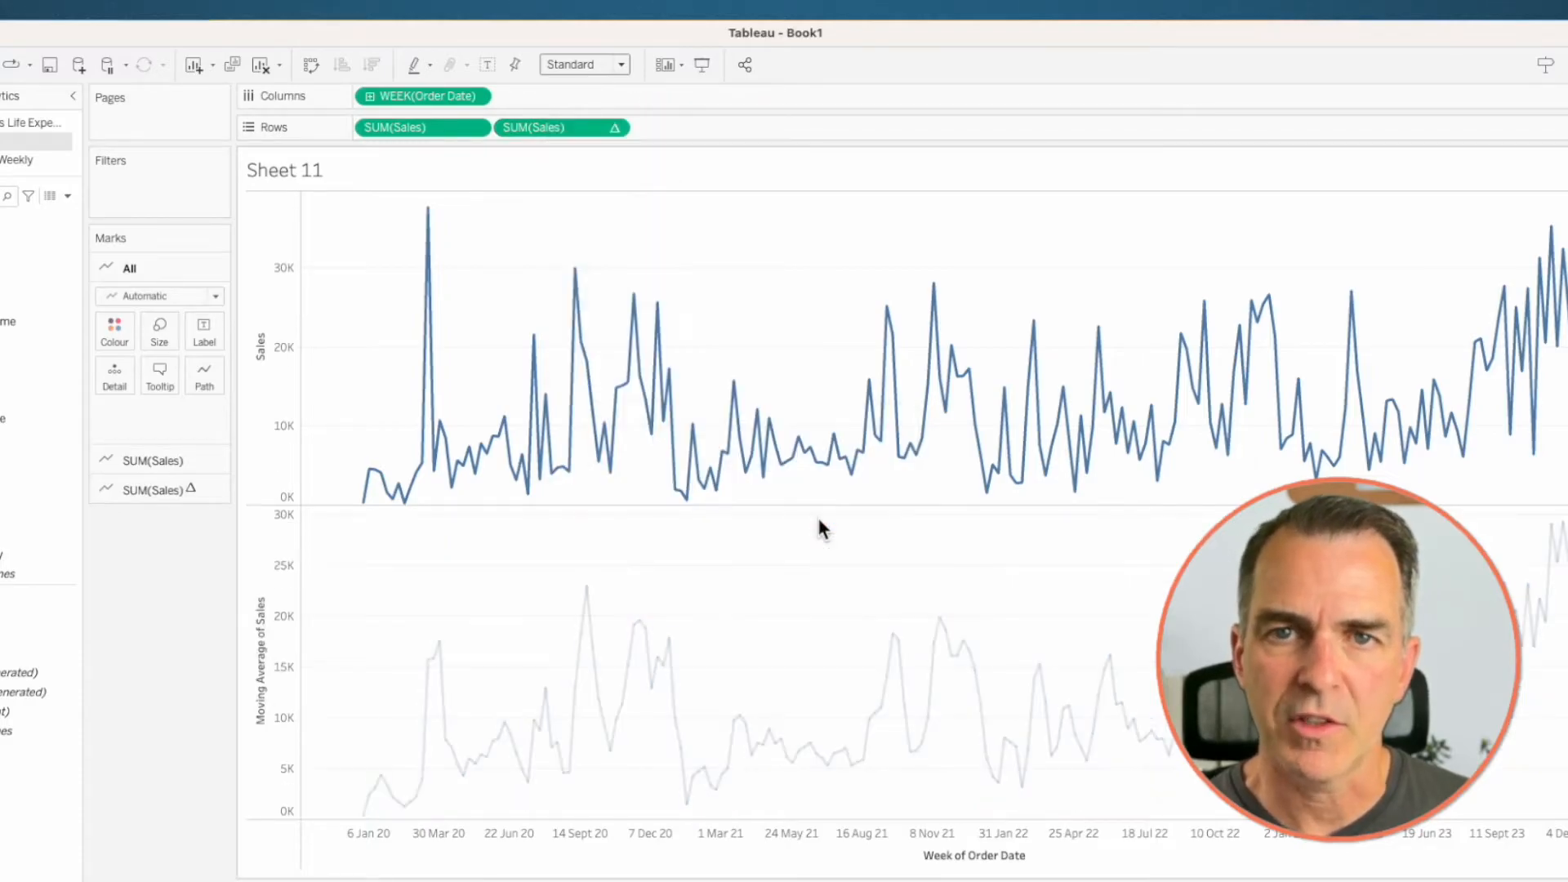
- Edit the moving average's table calculation to average the previous 12 values along with the current value
right_click(550, 128)
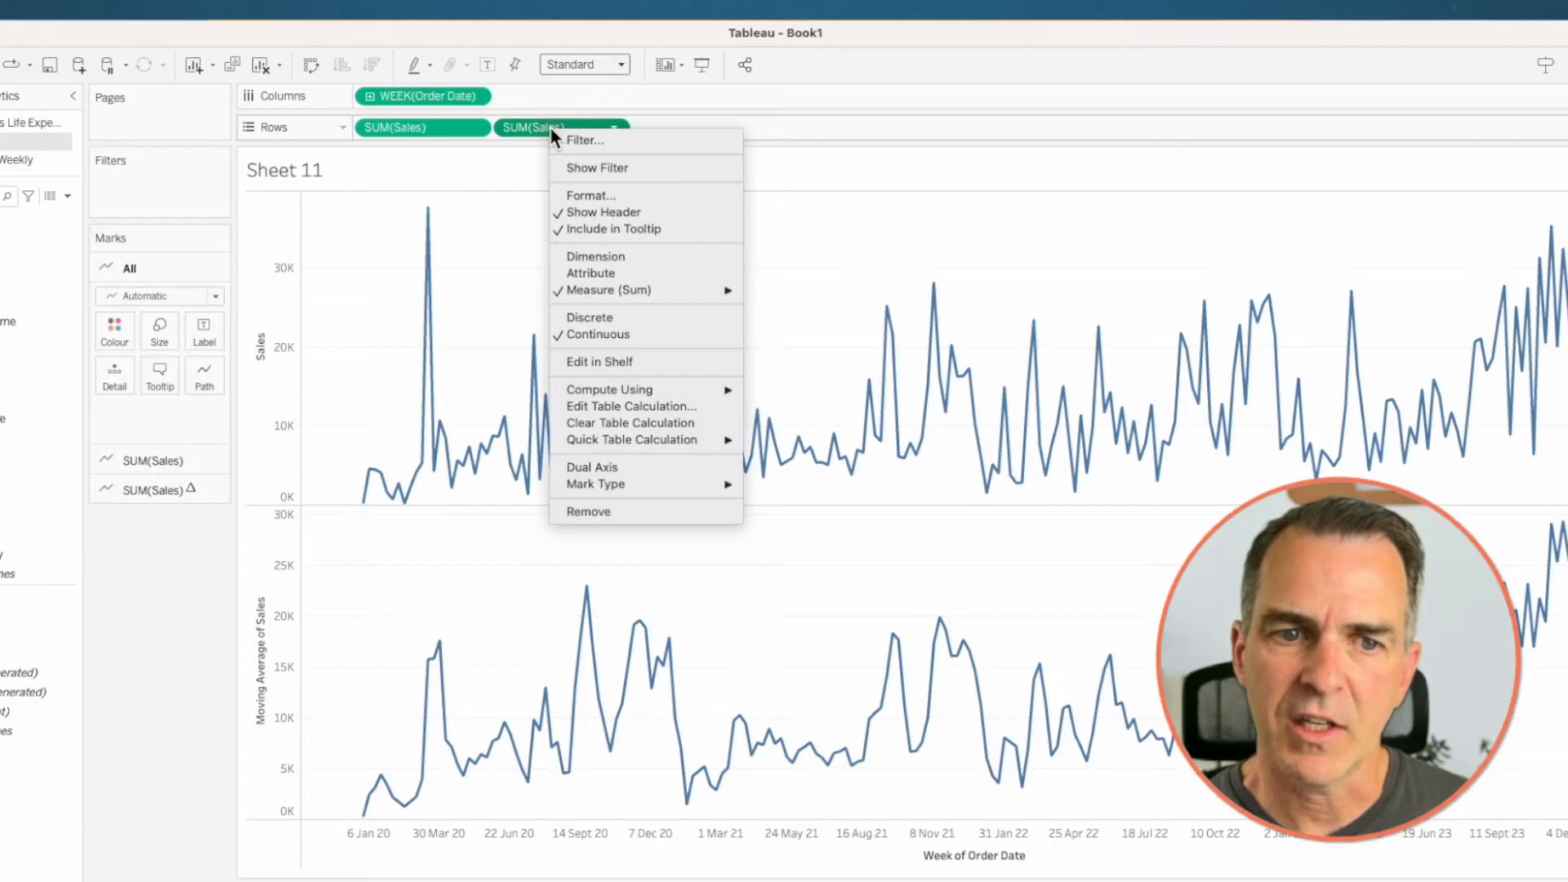
left_click(603, 407)
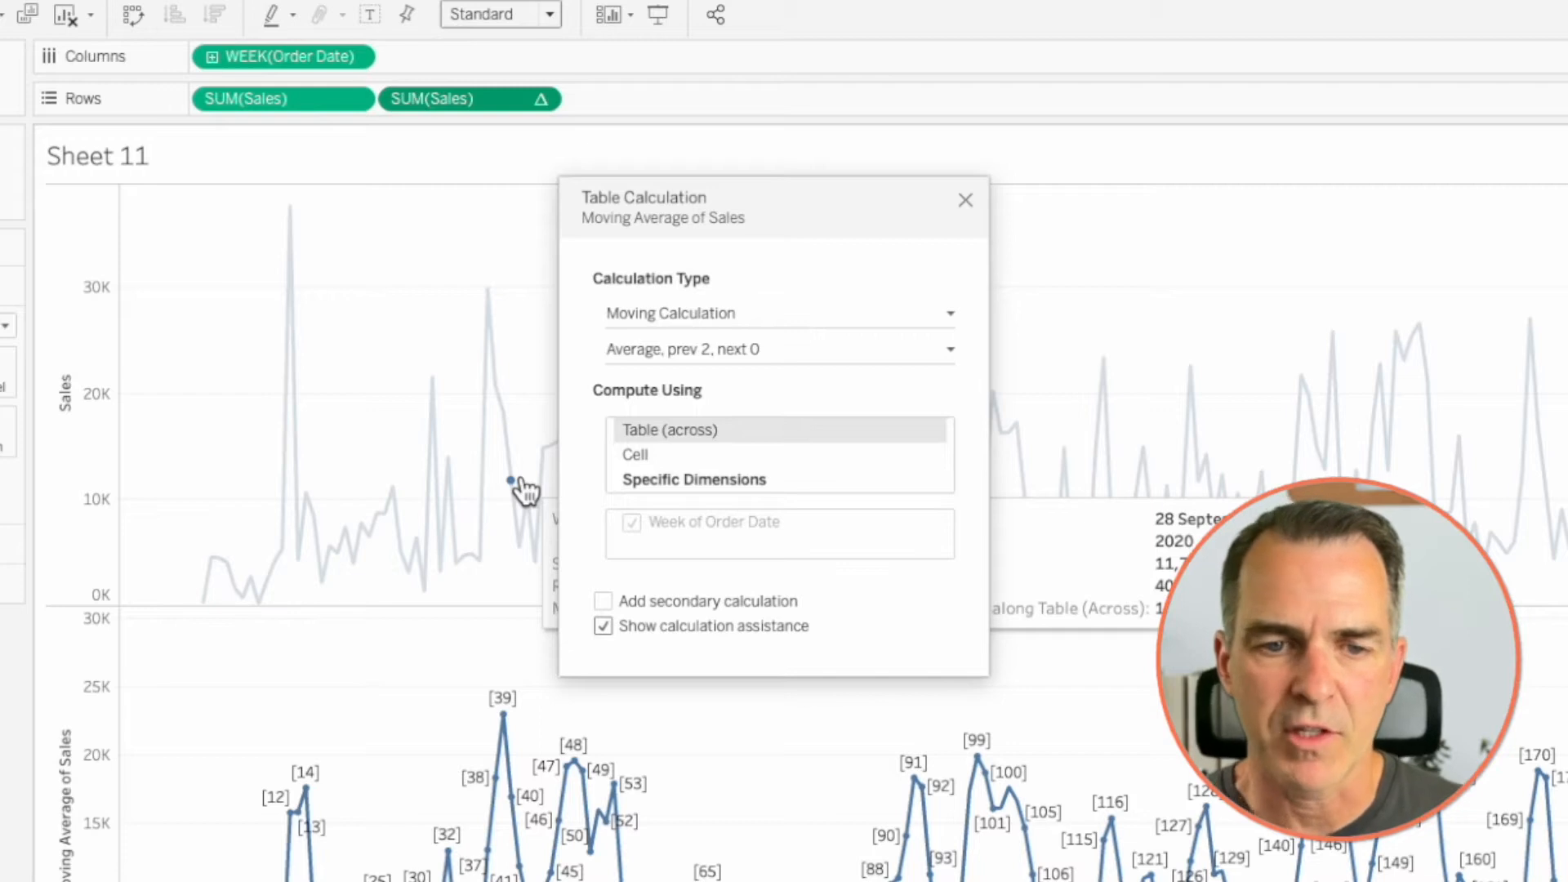
left_click(690, 352)
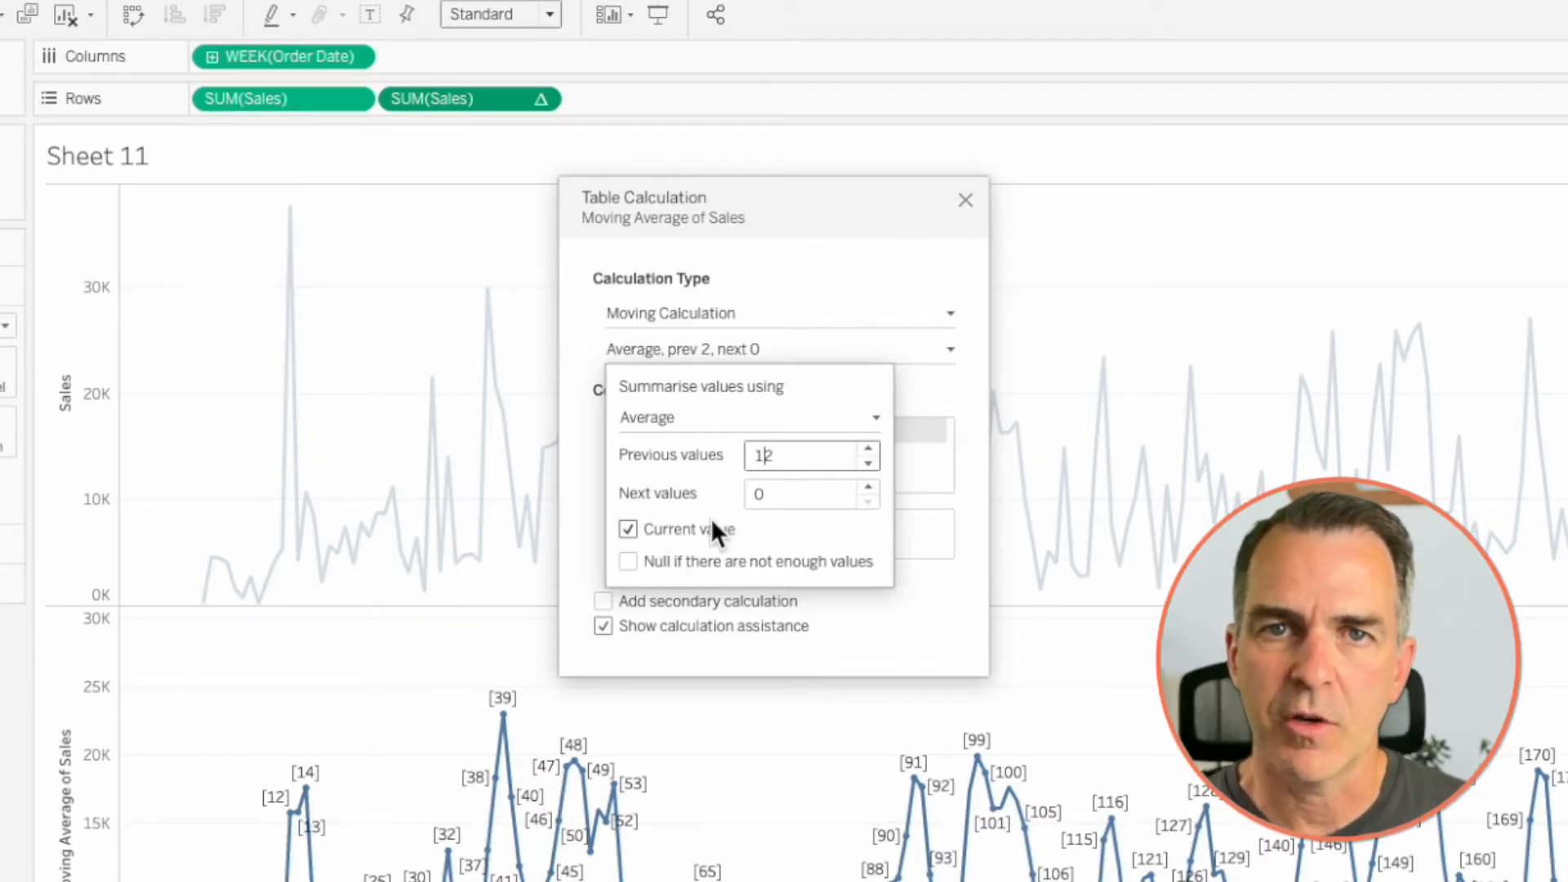
left_click(928, 253)
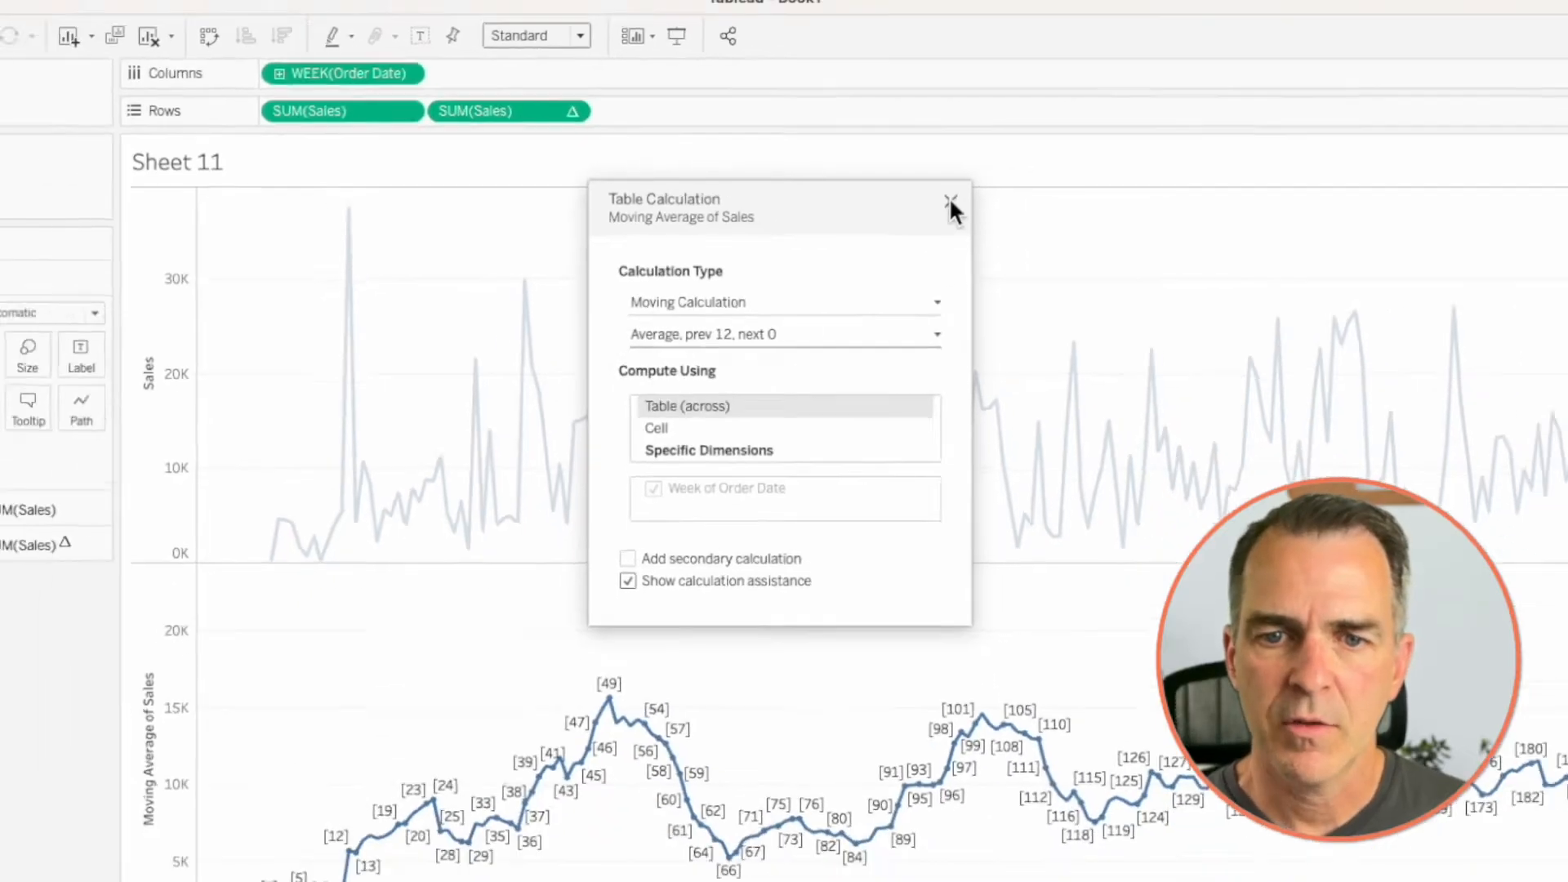
left_click(965, 200)
- Combine weekly Sales and its moving average on a dual axis and synchronise the two axes
right_click(588, 141)
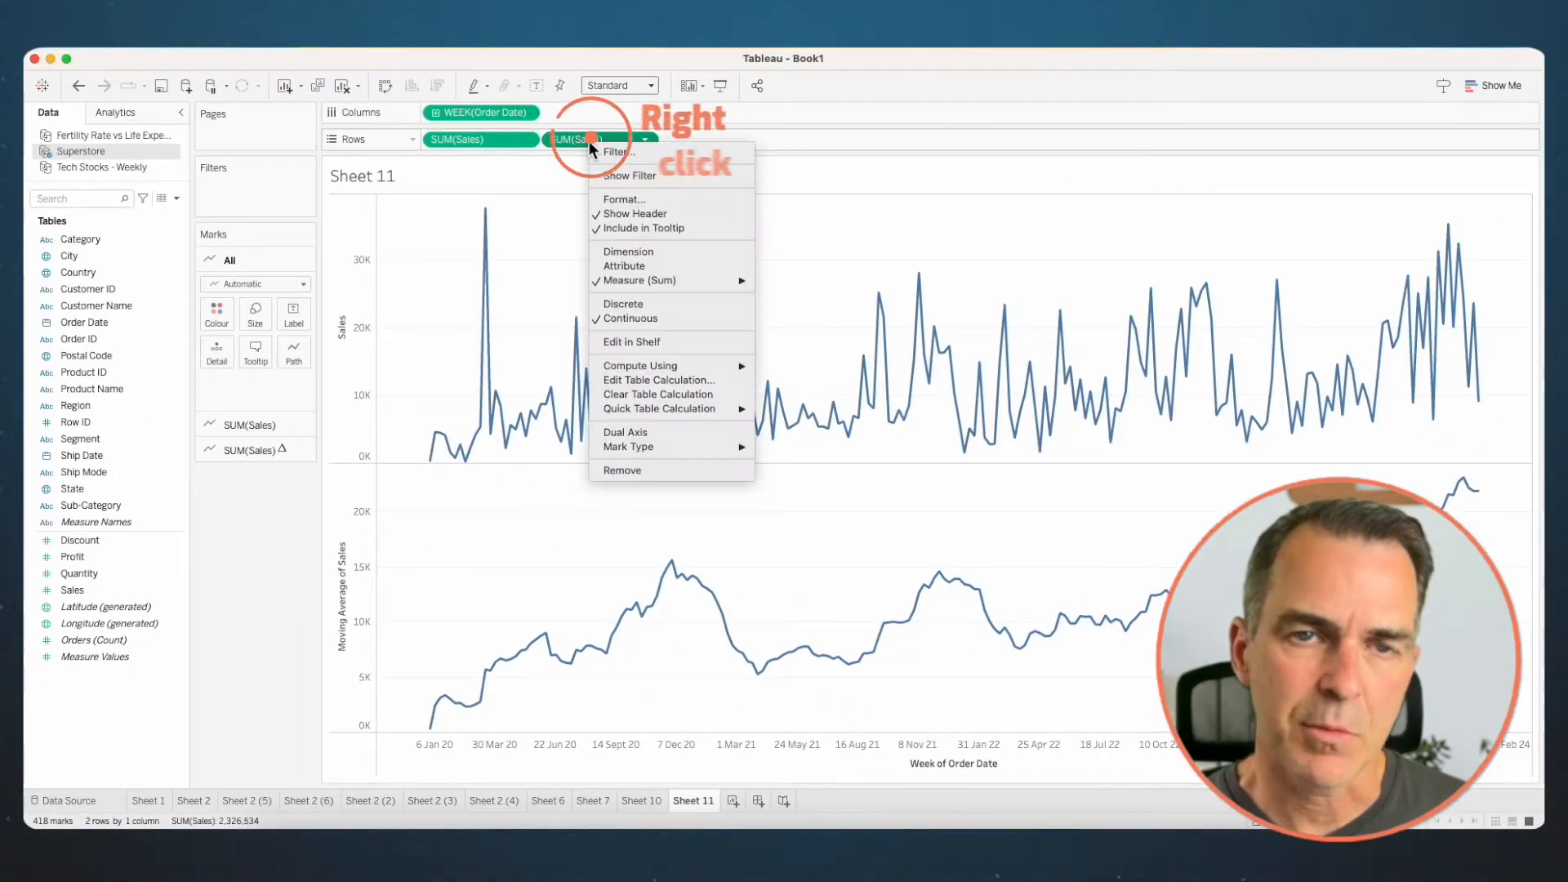
left_click(647, 433)
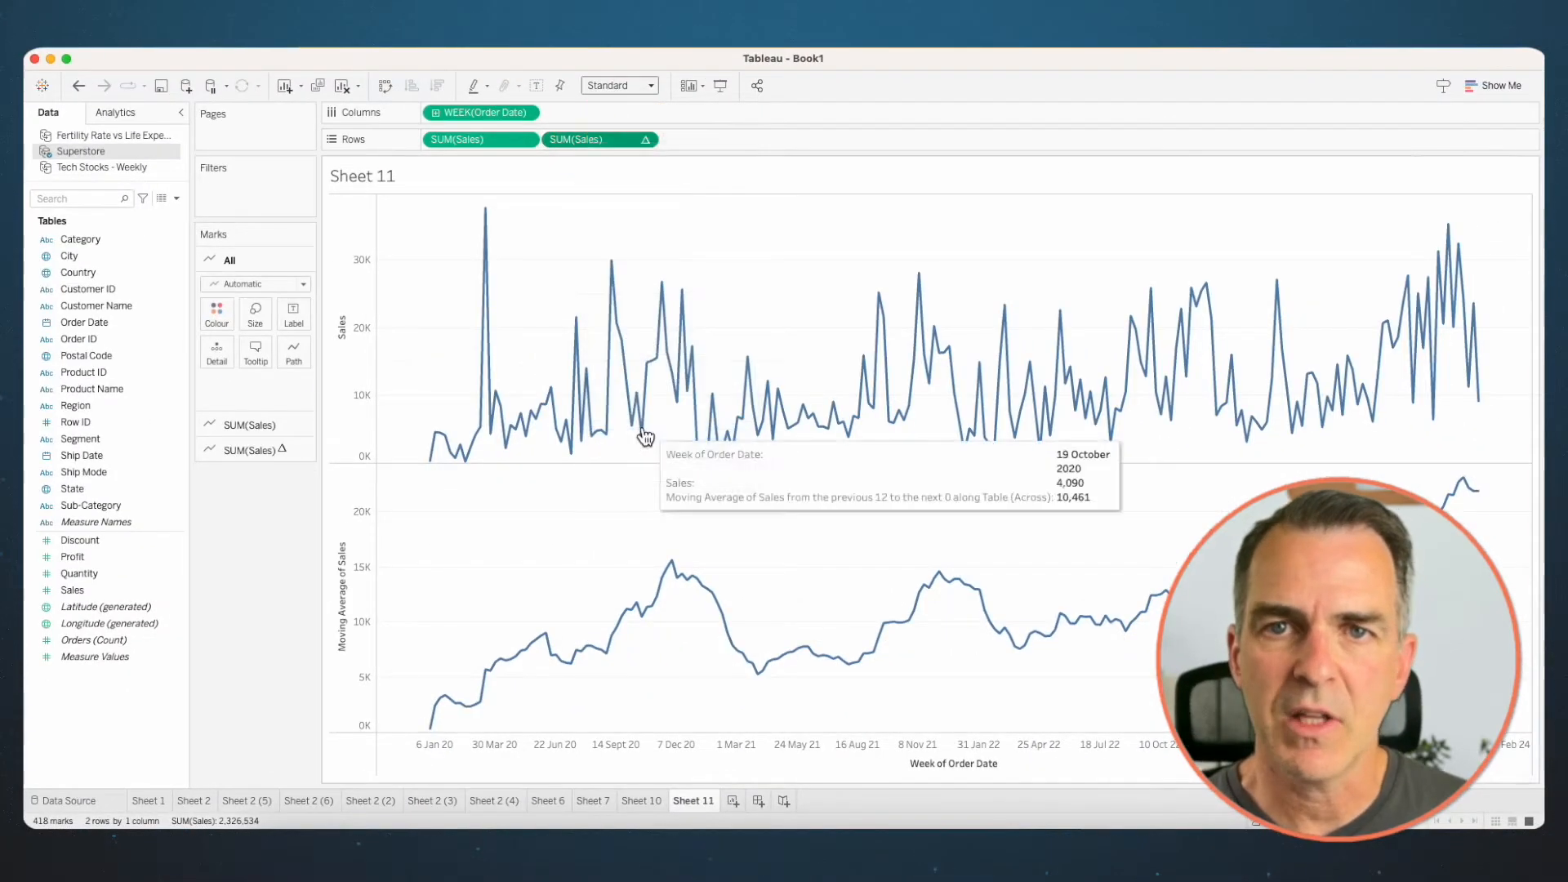
right_click(1389, 266)
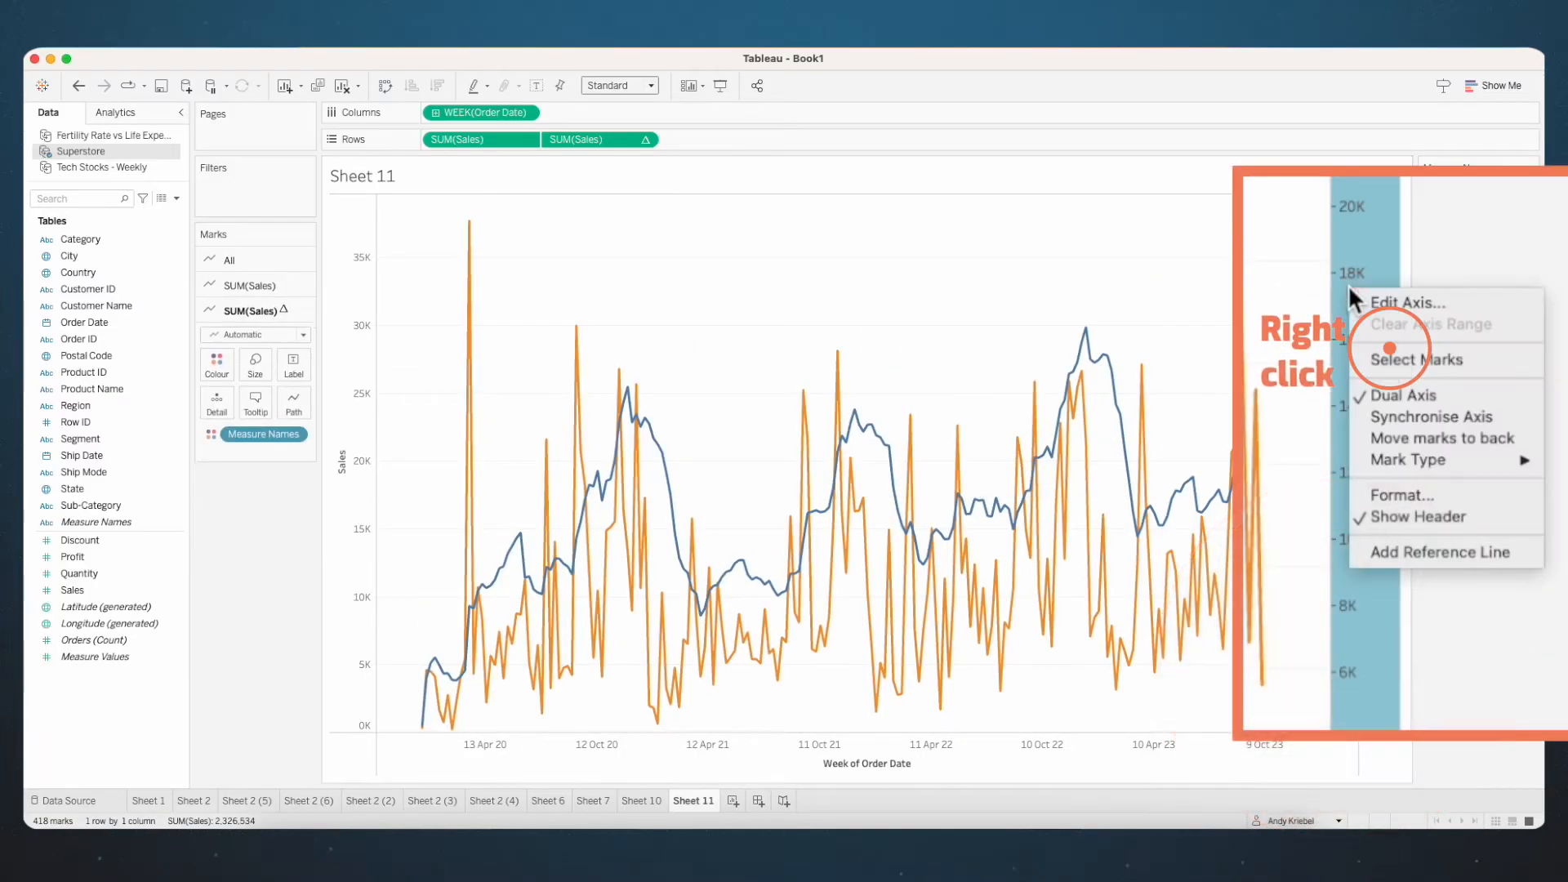
left_click(1388, 414)
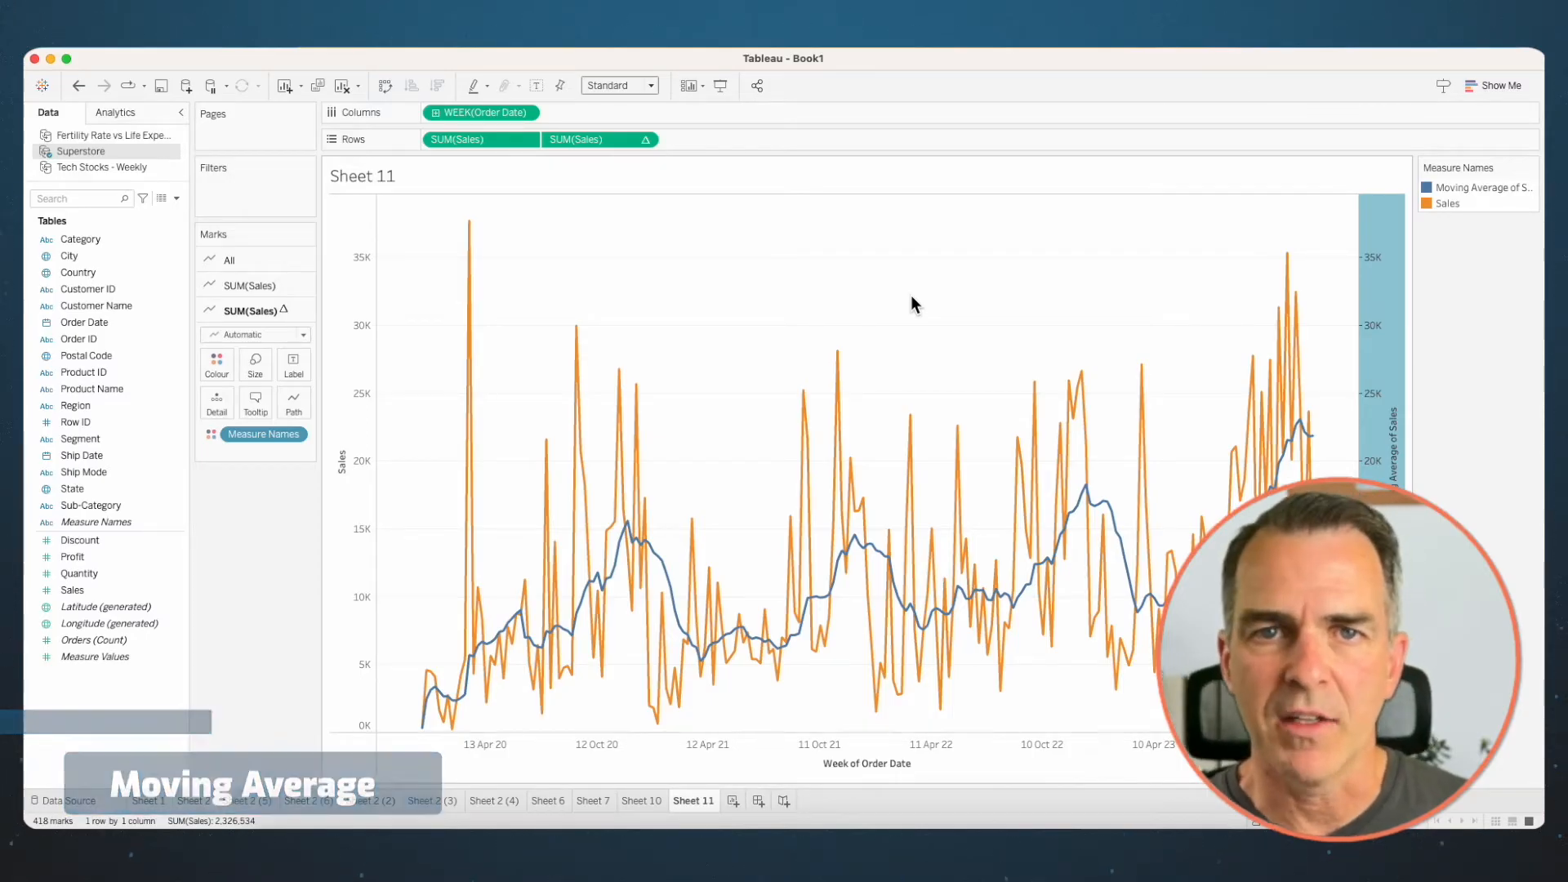
- On another new worksheet, build a line chart of Sales by continuous month of Order Date
left_click(732, 800)
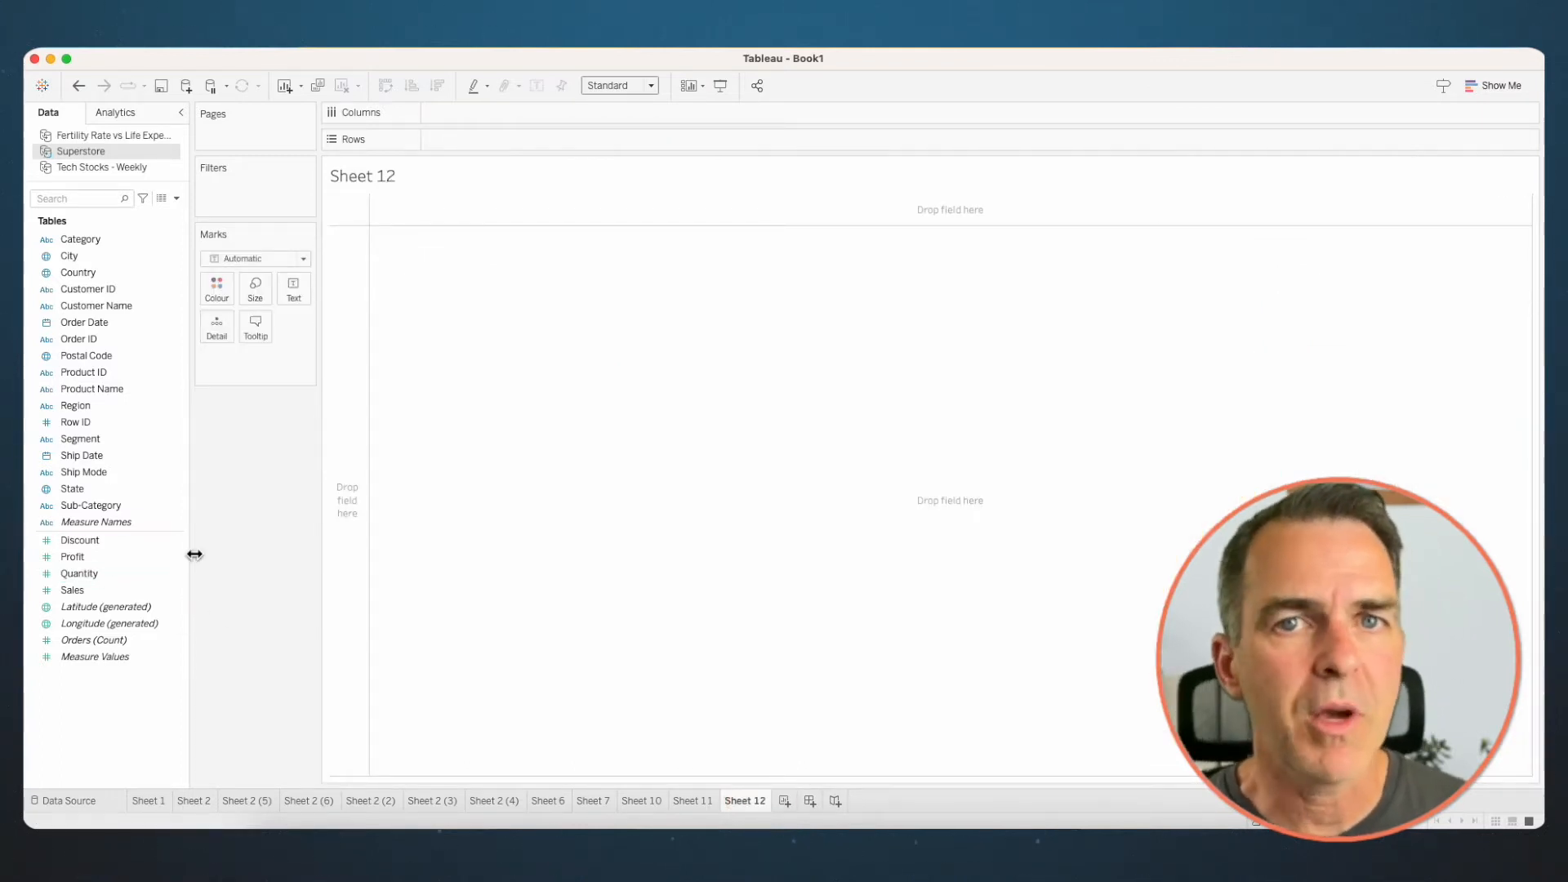
left_click_drag(79, 327, 489, 125)
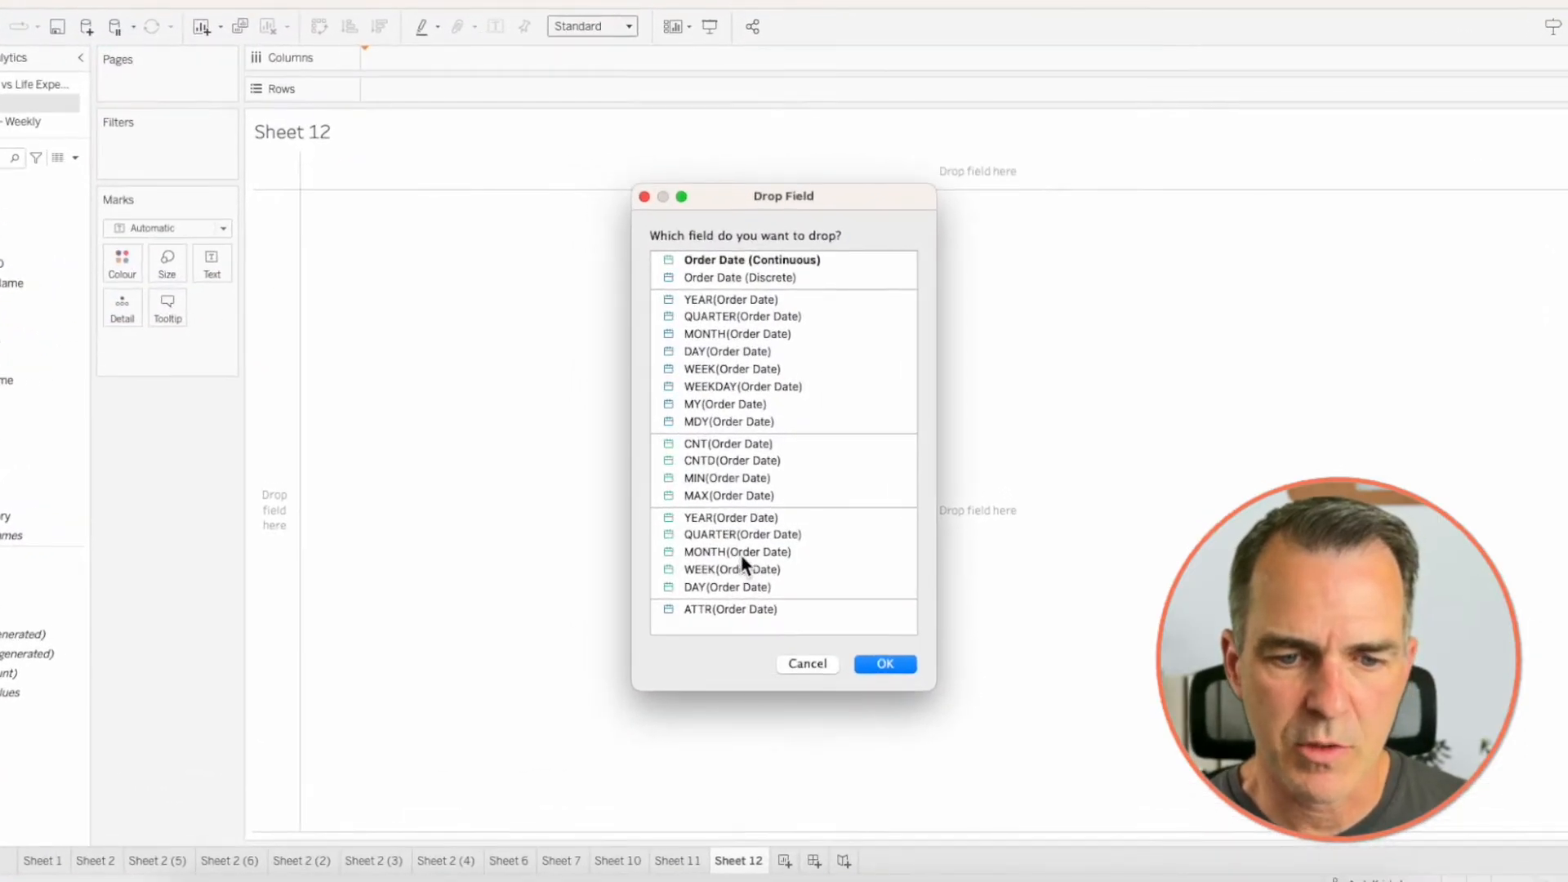
left_click(747, 536)
left_click(879, 665)
left_click_drag(86, 583, 504, 144)
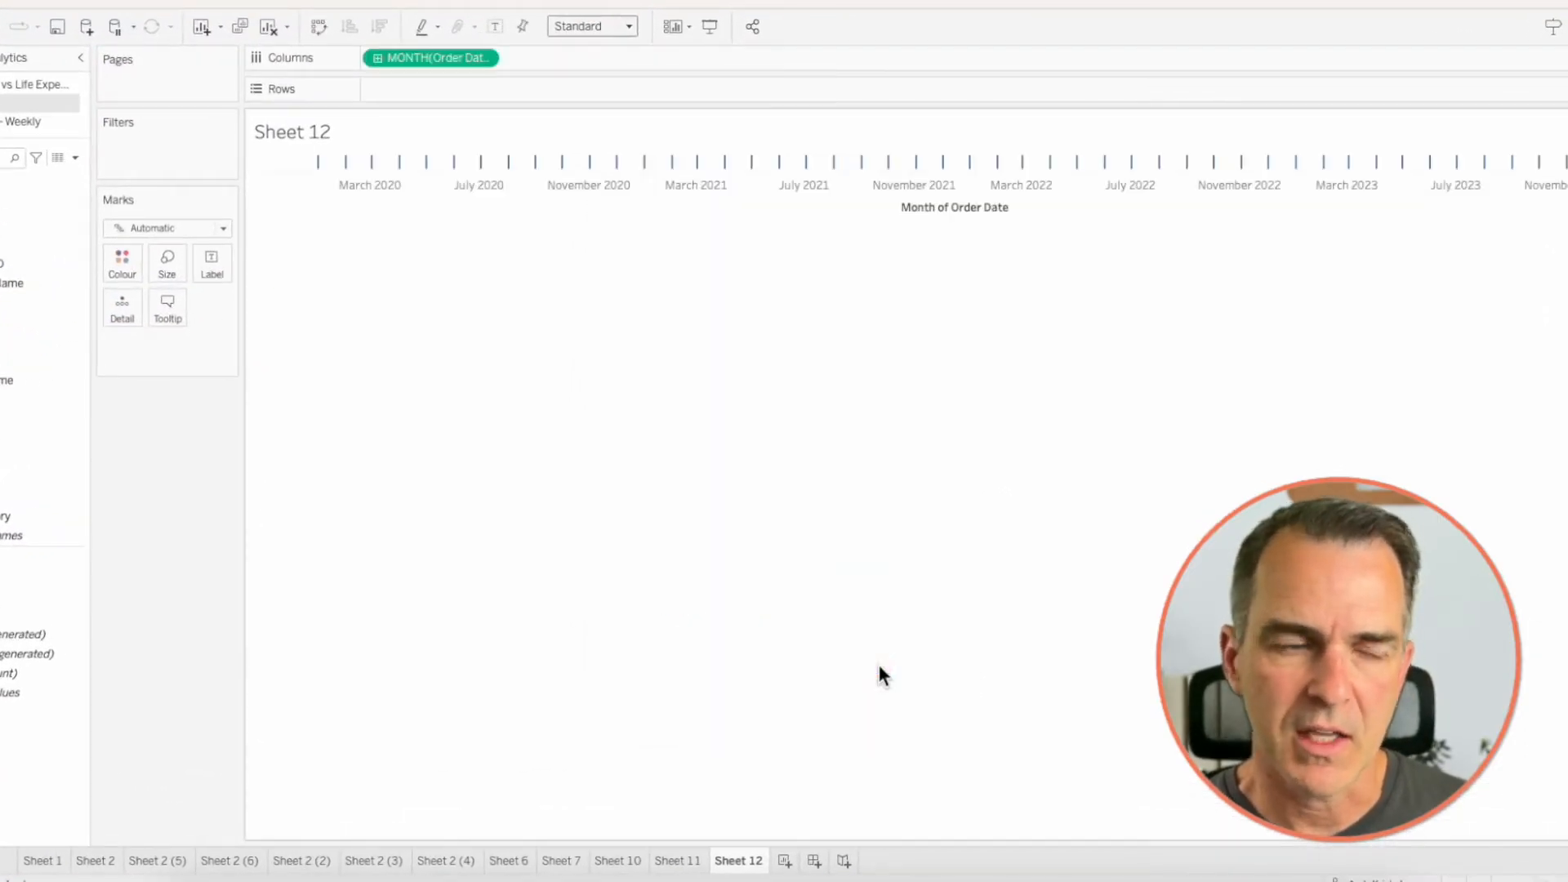
- Apply the Moving Average quick table calculation to the monthly Sales measure
right_click(504, 143)
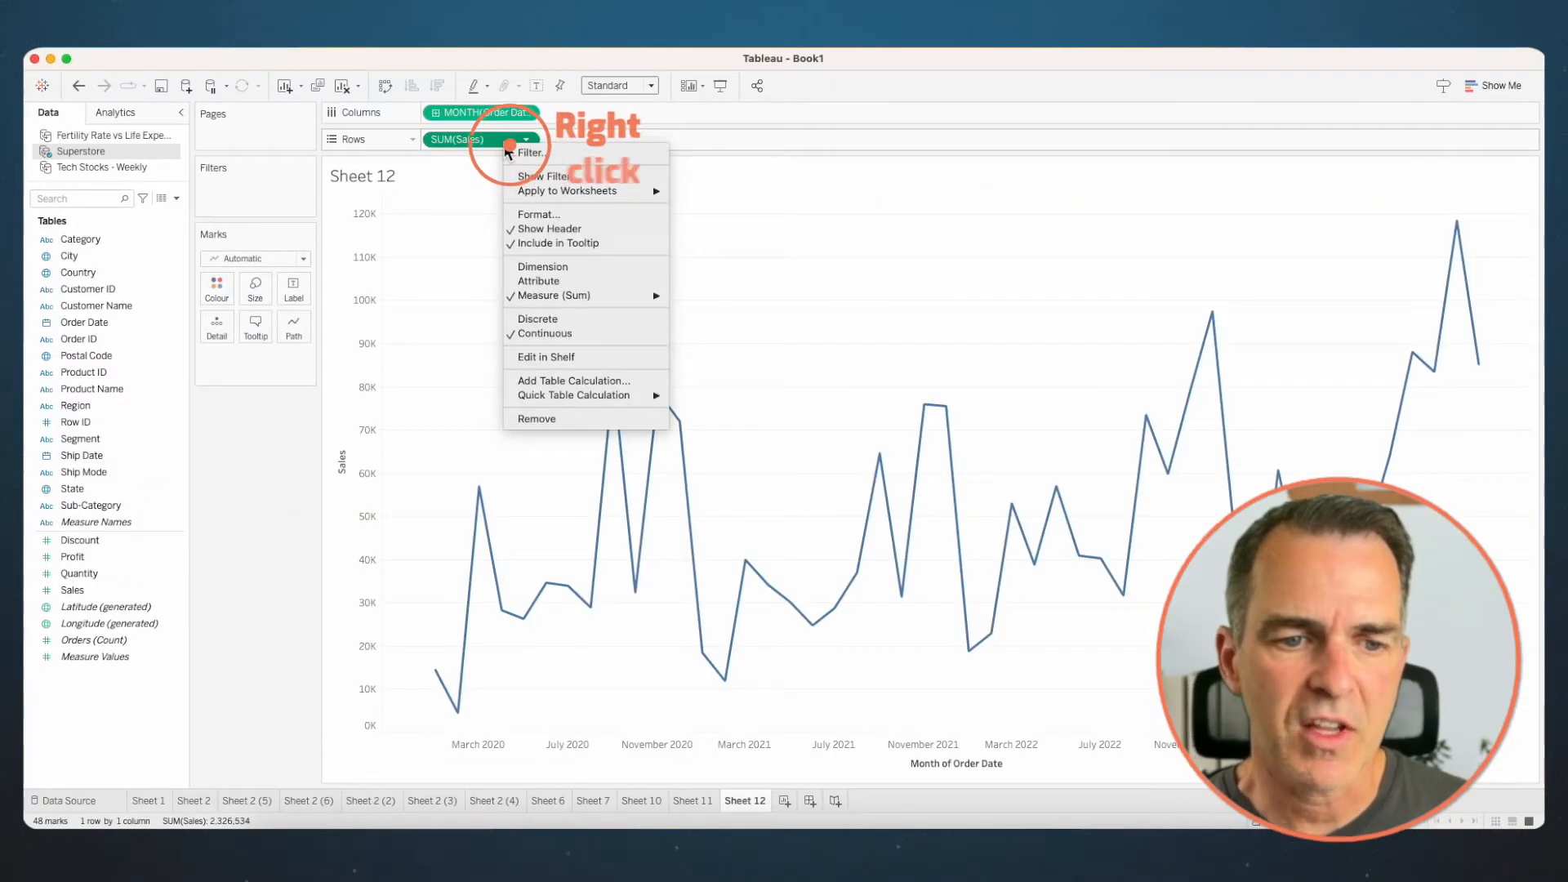
mouse_move(619, 393)
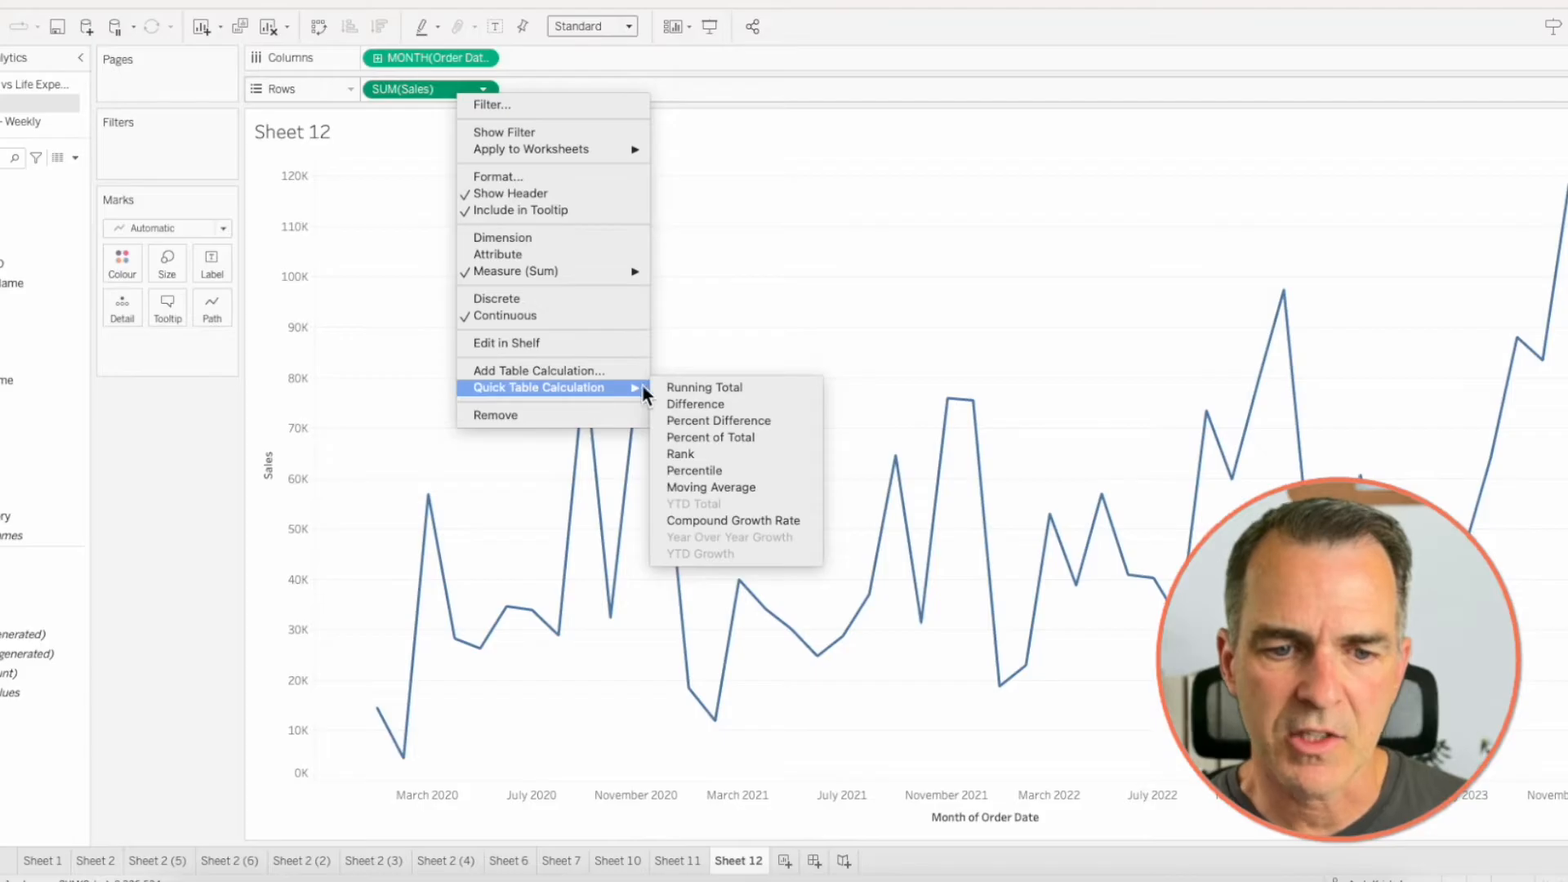
left_click(693, 487)
- Edit the monthly moving average's table calculation to change the number of previous values it averages
right_click(403, 87)
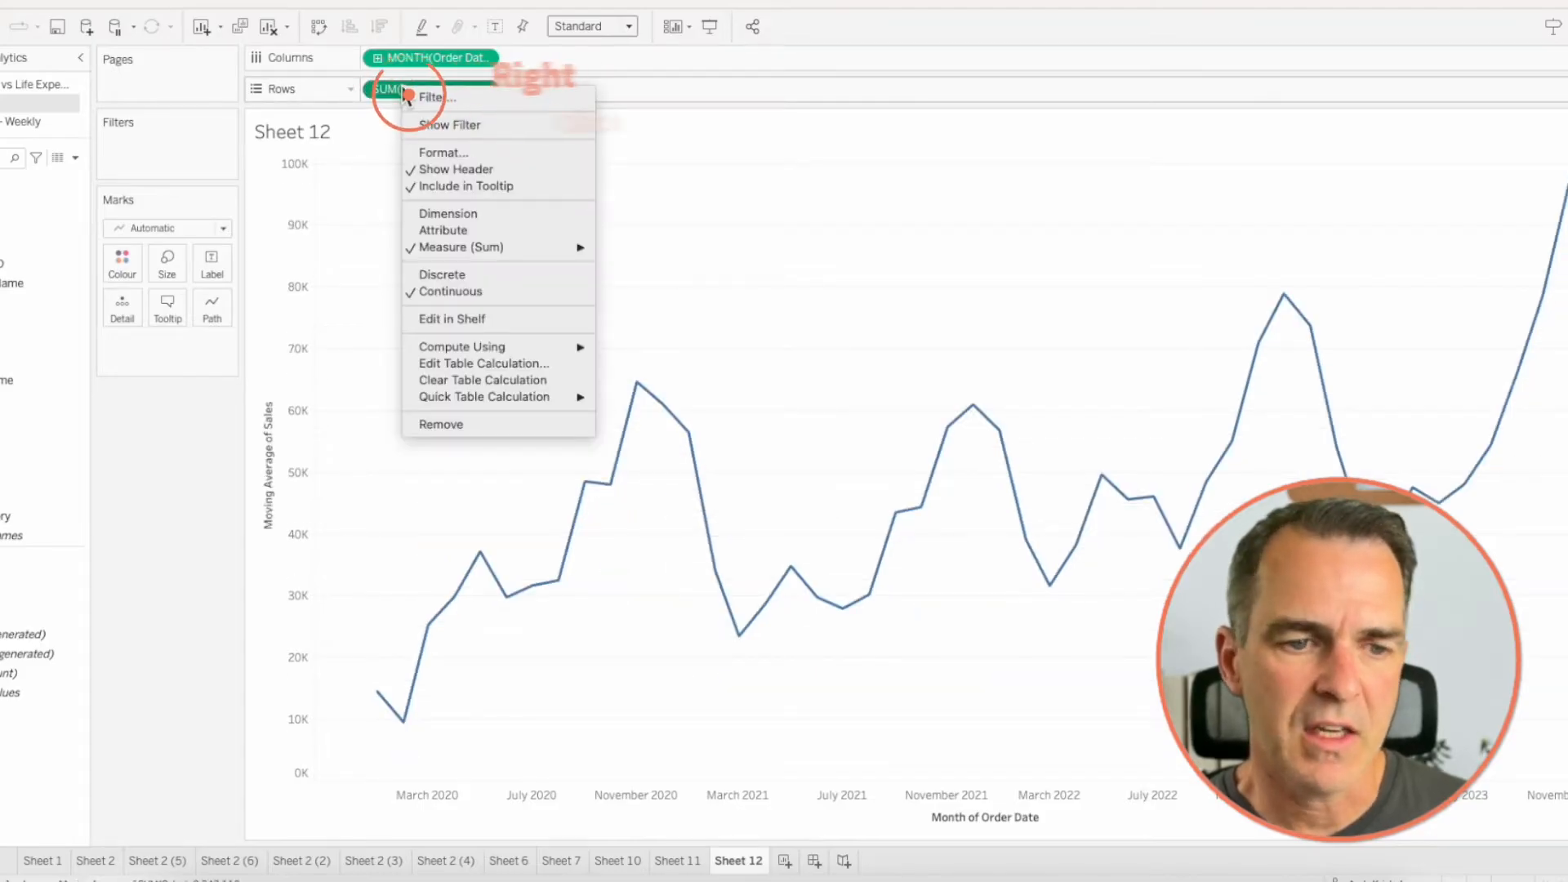
left_click(493, 364)
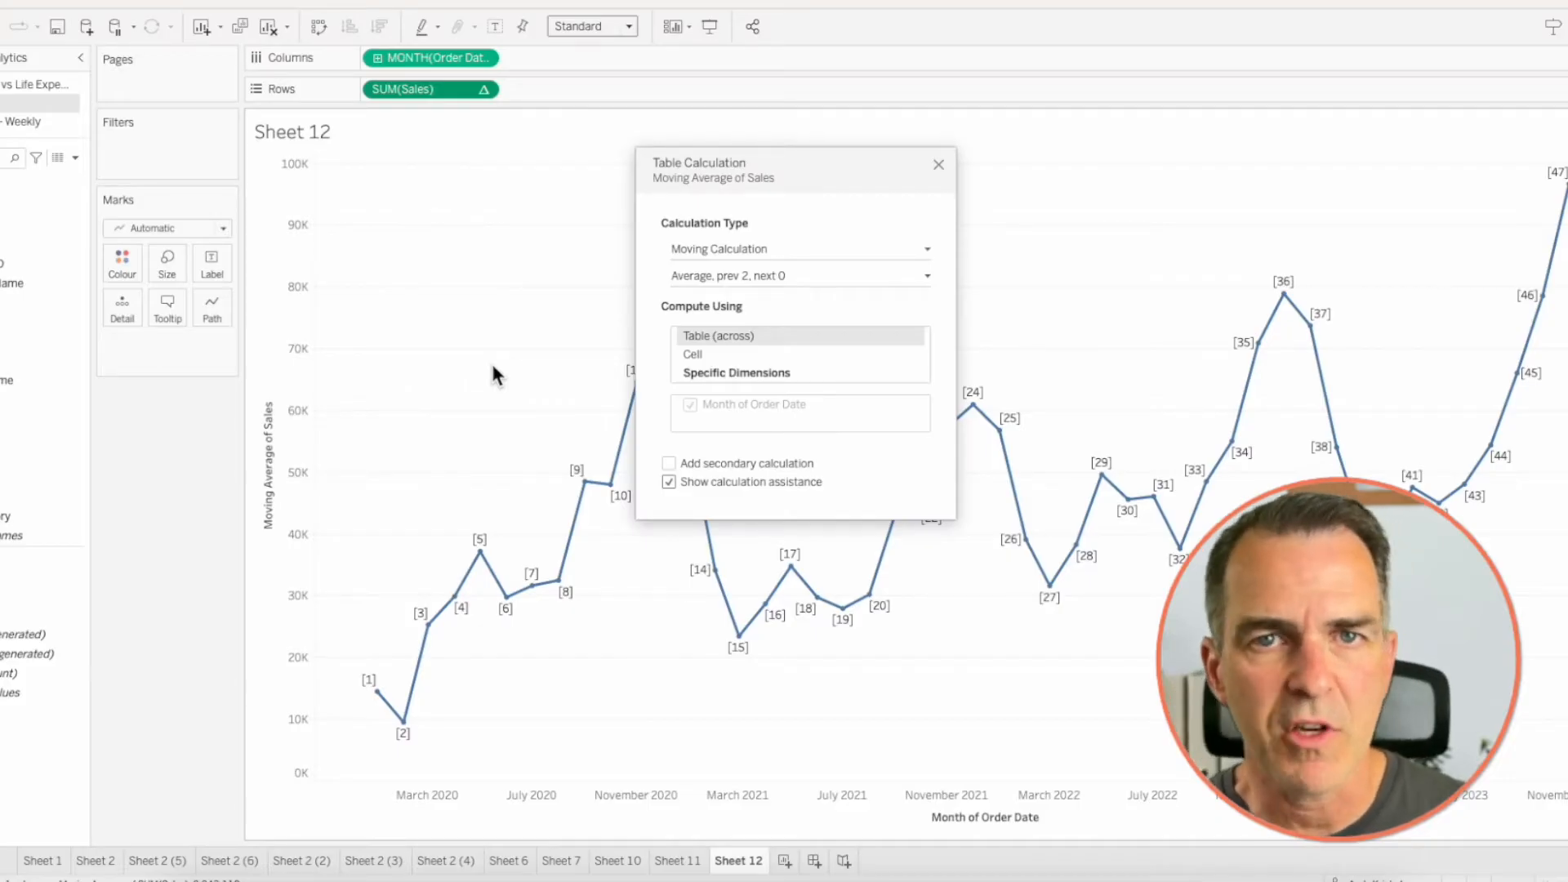
left_click(695, 277)
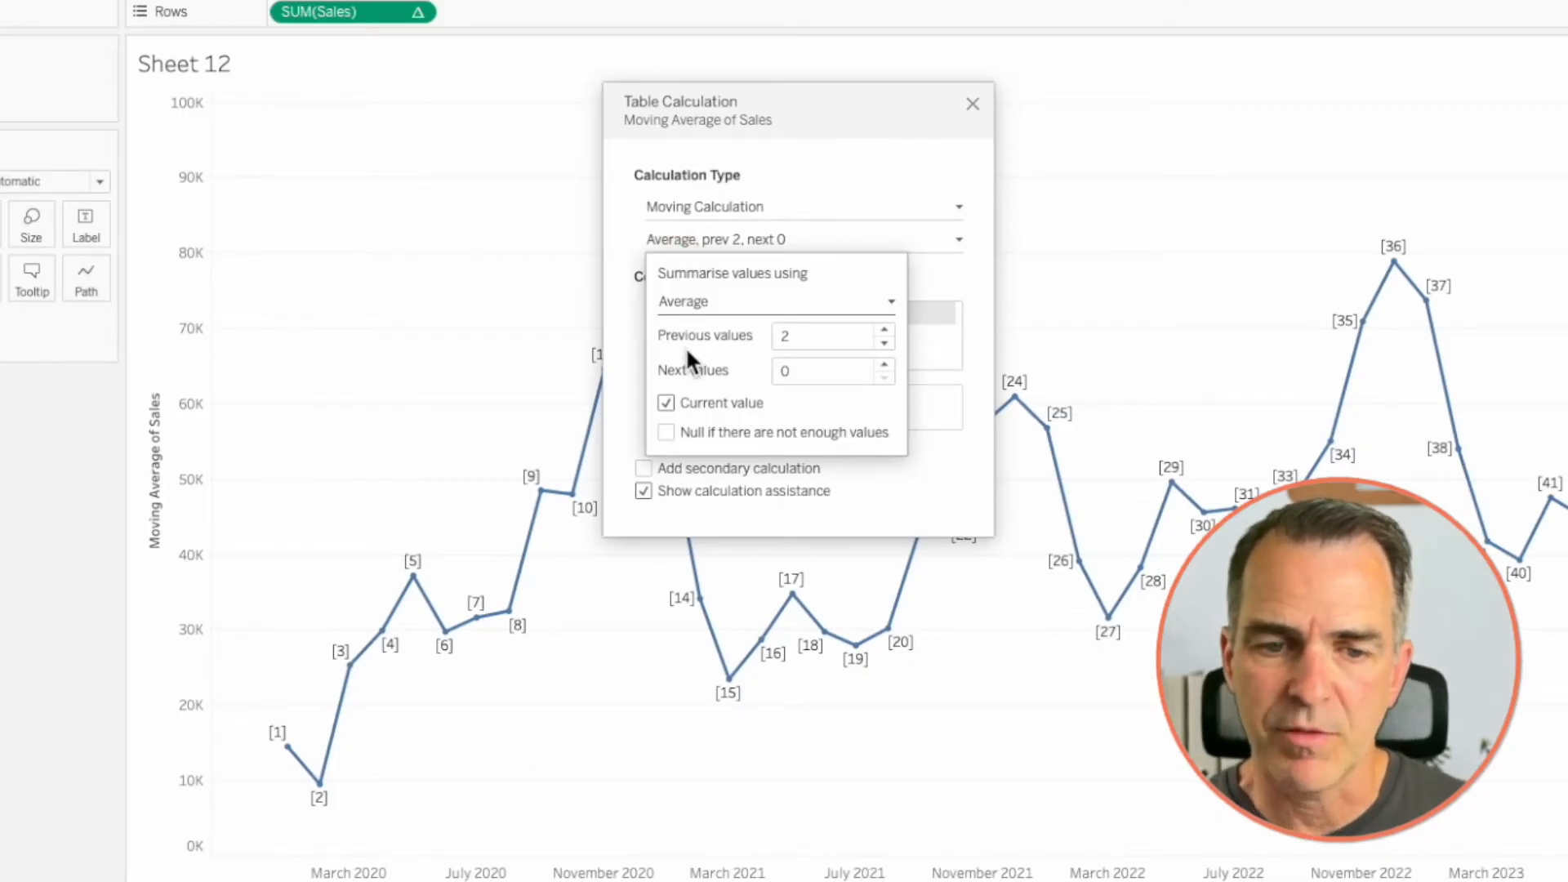
left_click_drag(812, 340, 735, 335)
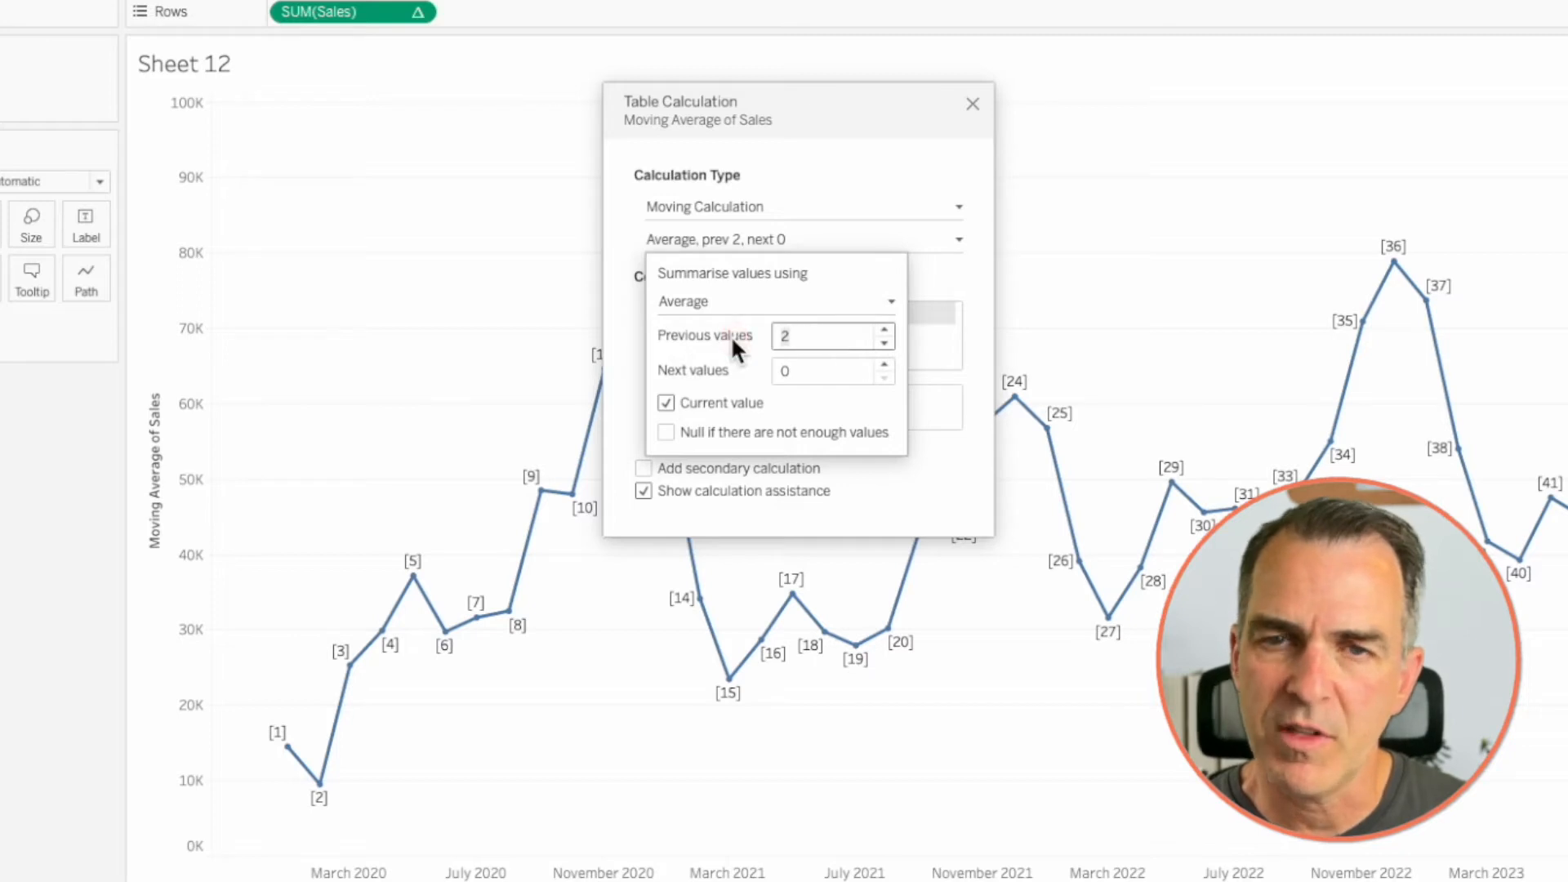
left_click(972, 103)
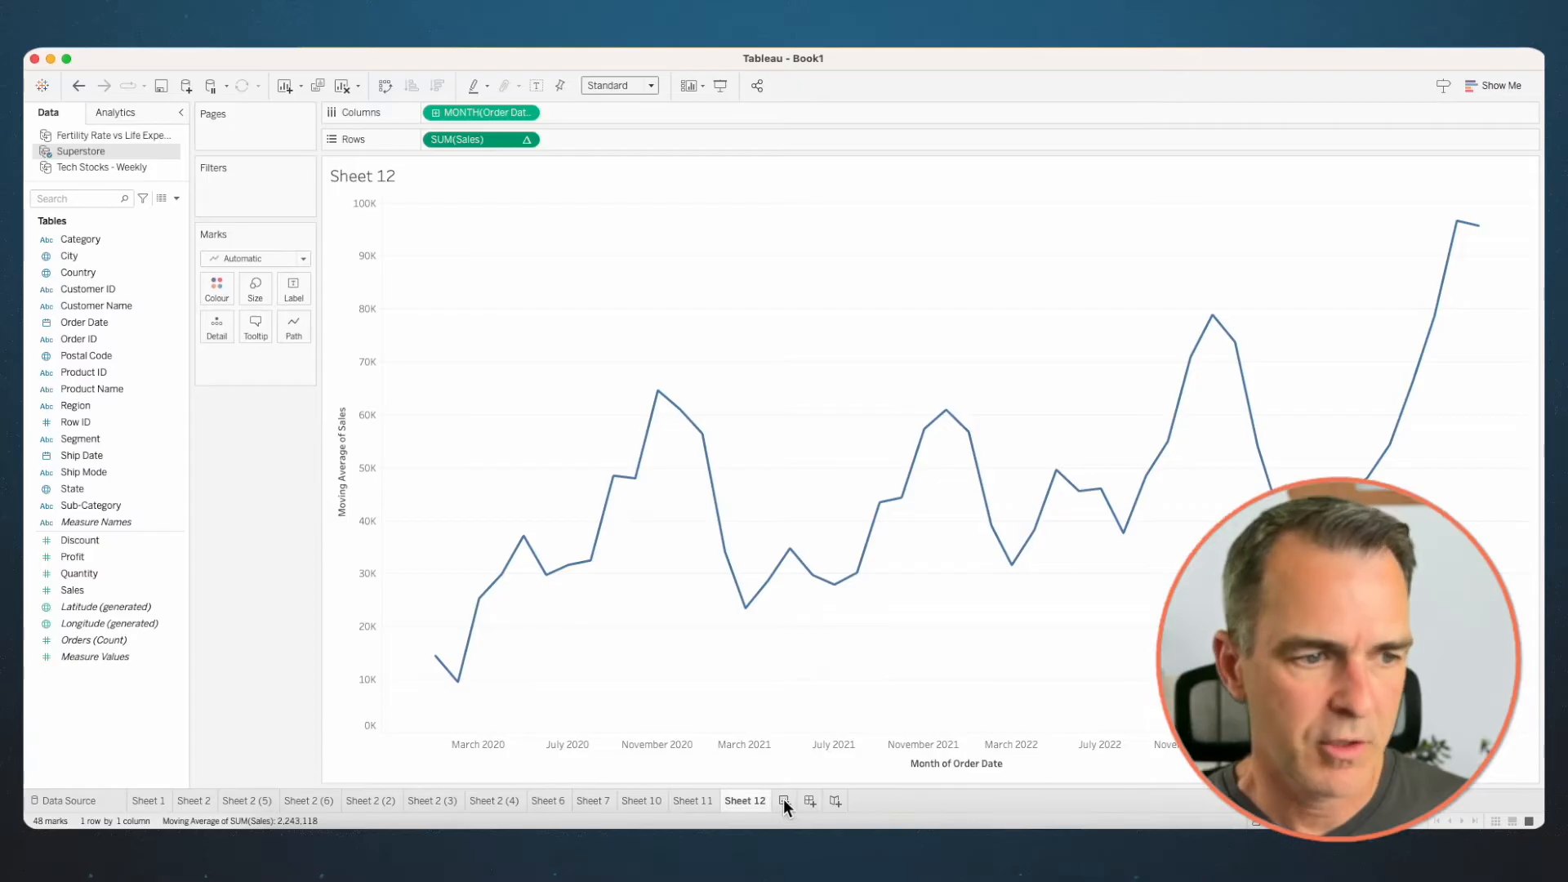
- On a new worksheet, build a line chart of Sales by continuous quarter of Order Date
left_click(783, 798)
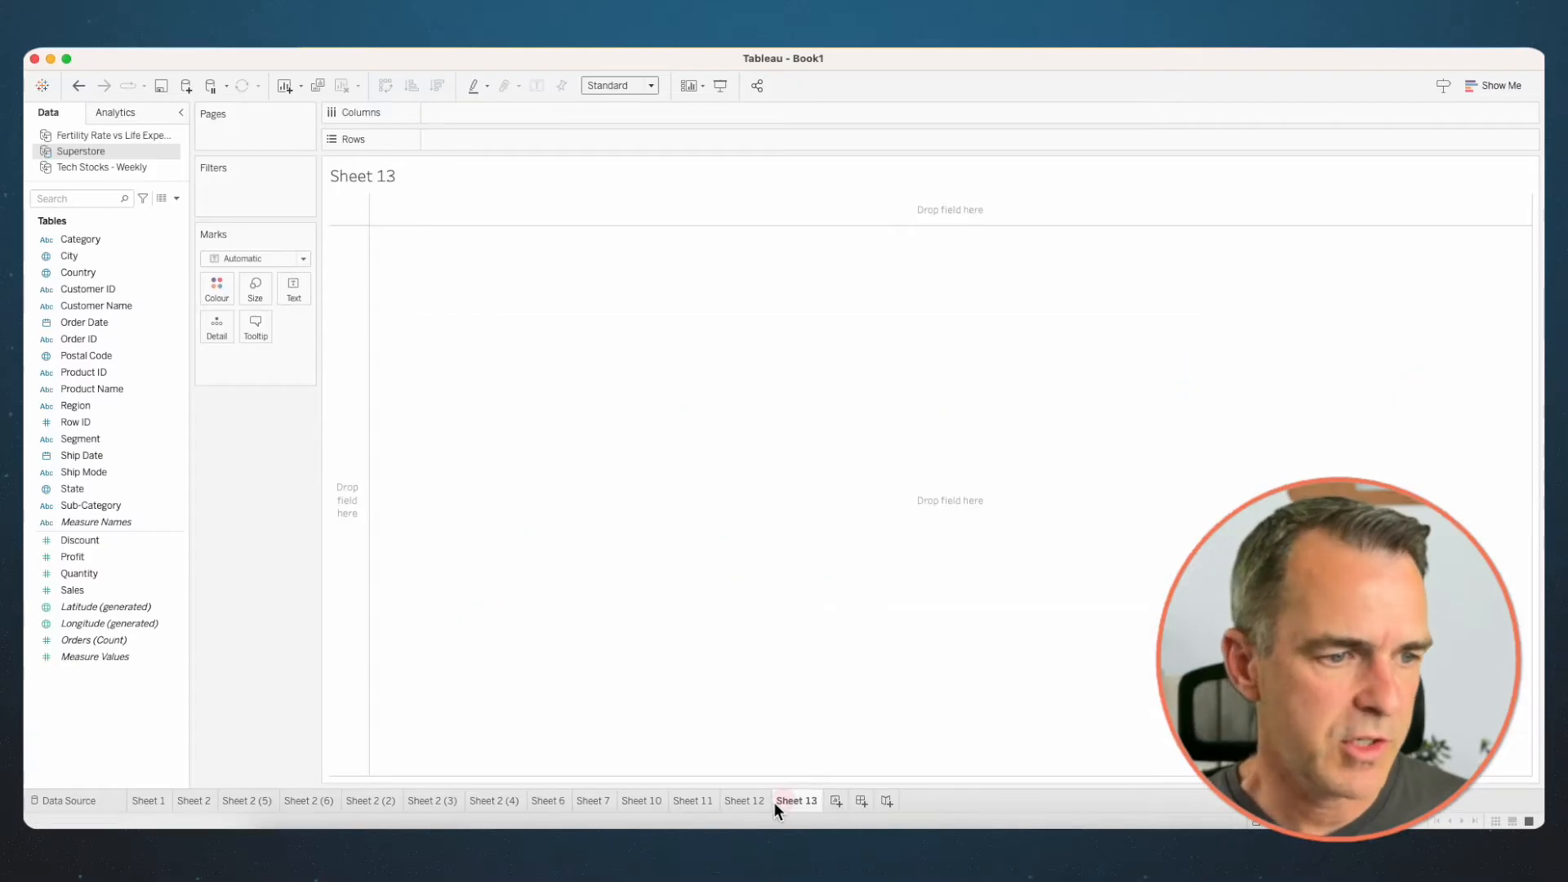
left_click_drag(92, 323, 444, 114)
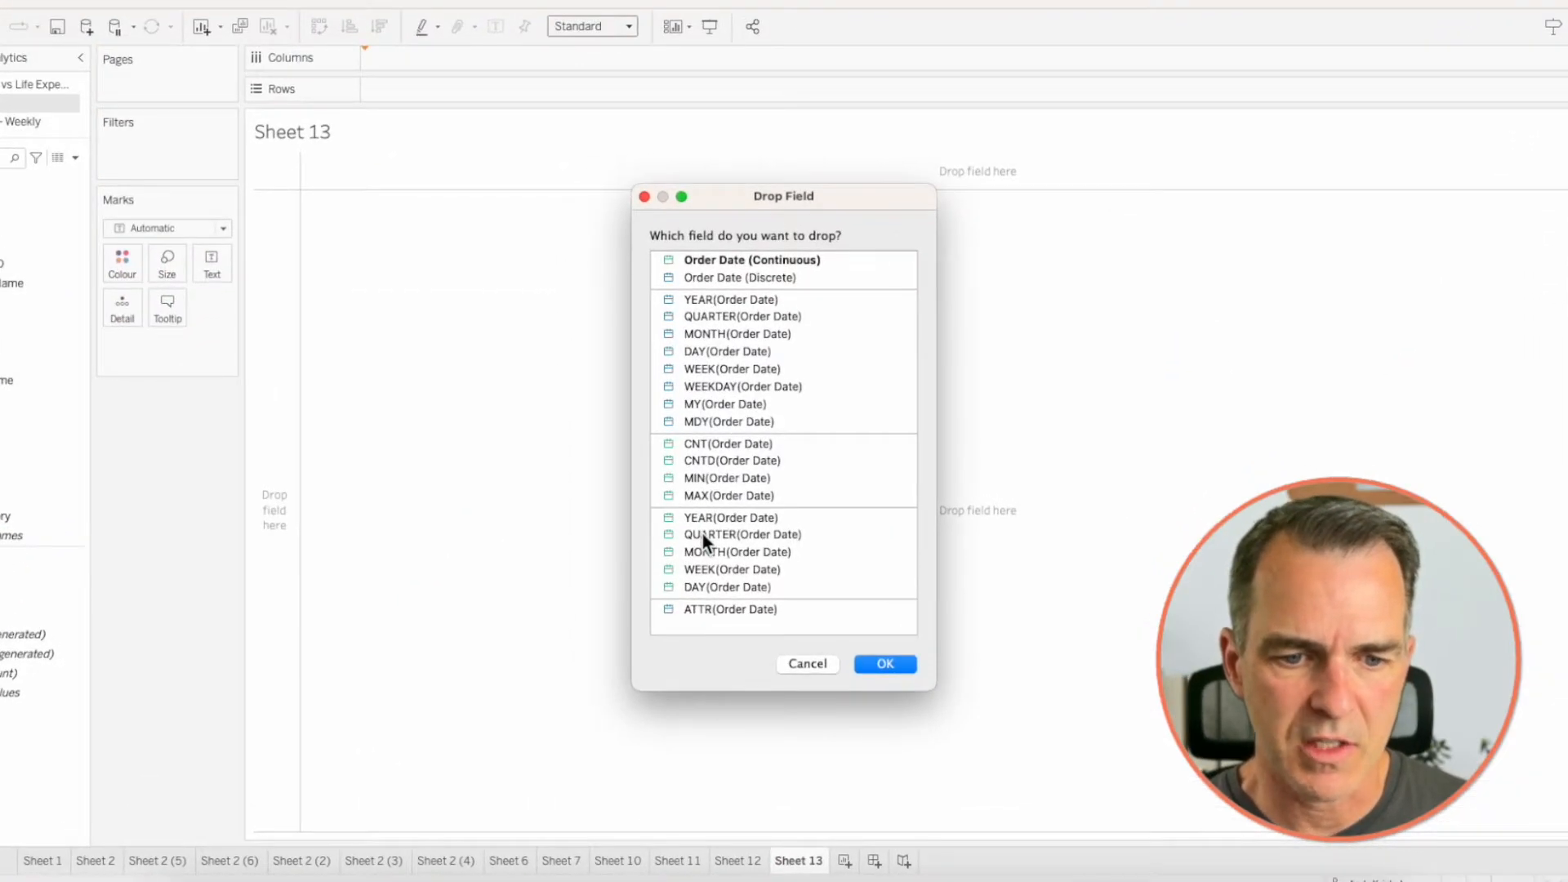
left_click(704, 535)
left_click(889, 664)
left_click_drag(0, 615, 500, 79)
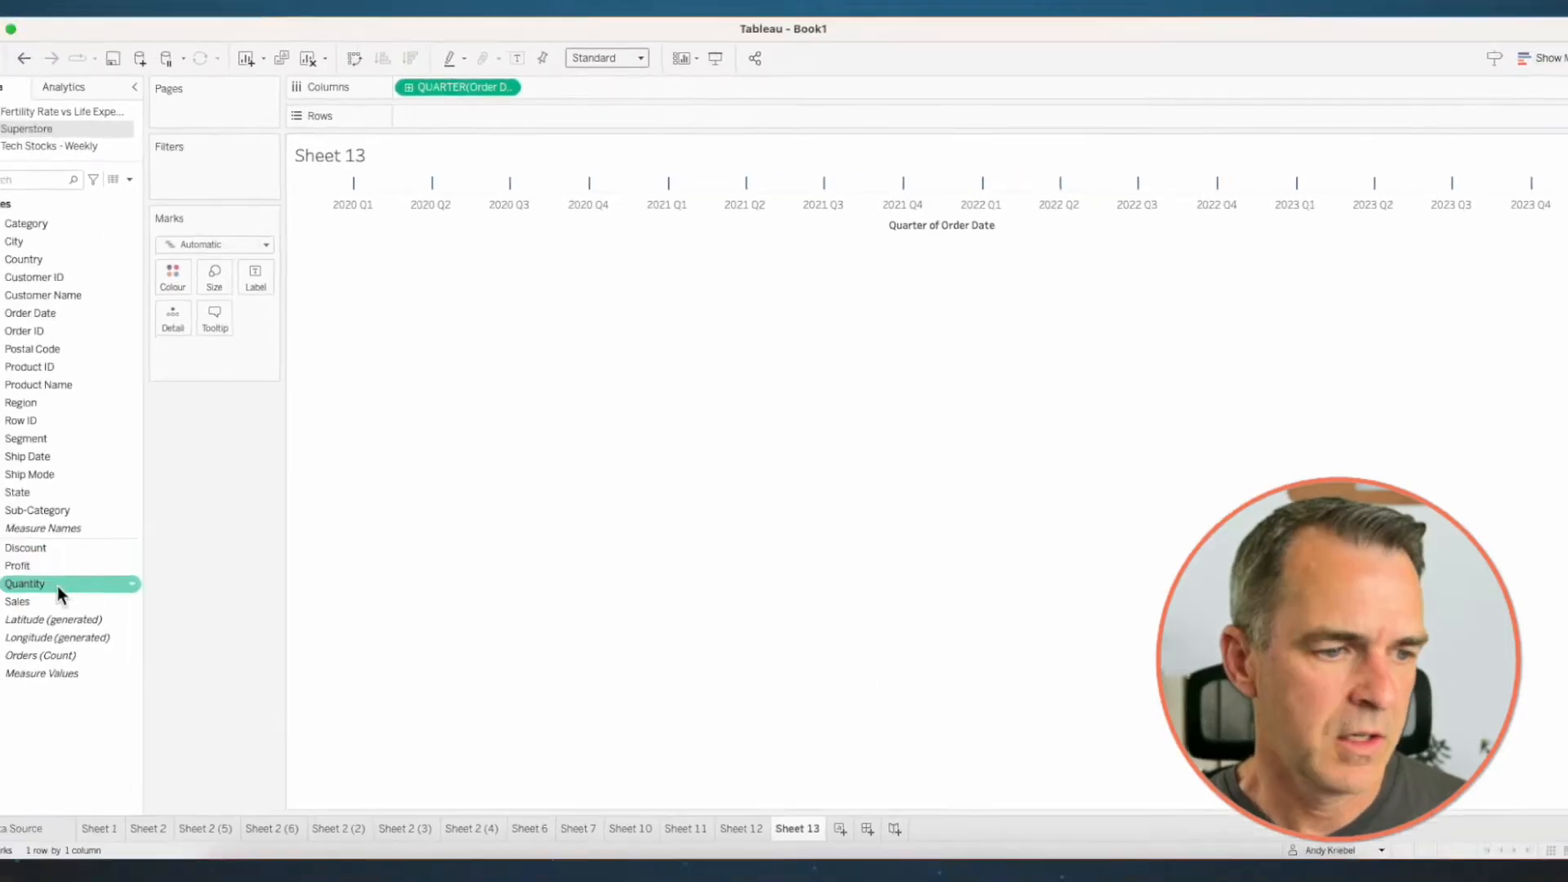
left_click_drag(541, 139, 542, 137)
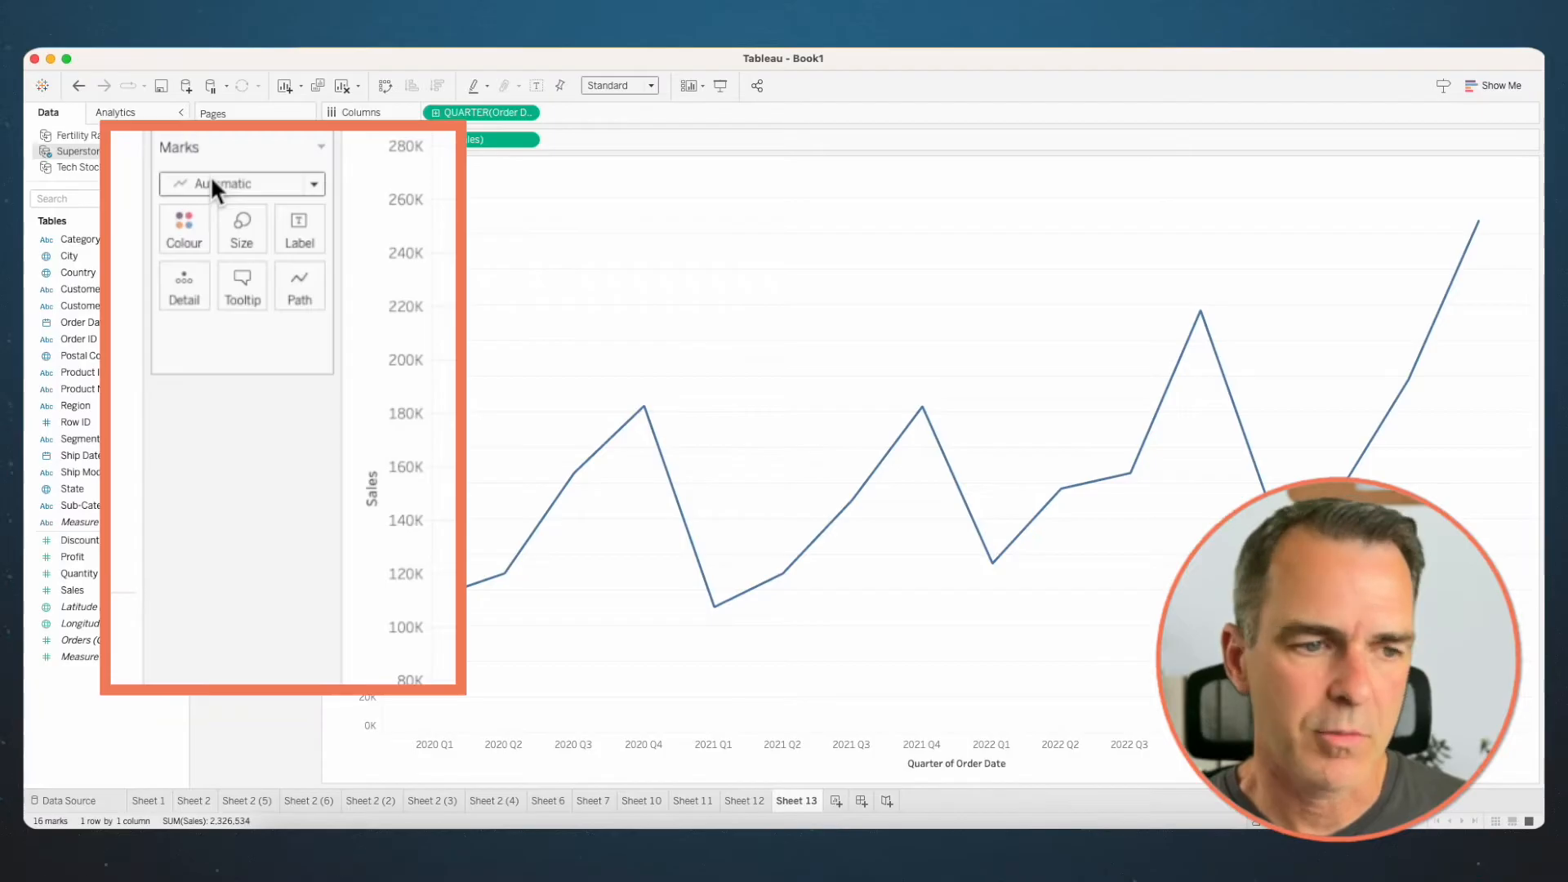
- Change the quarterly chart's mark type to Area, drill Order Date down to months and undo that drill-down
left_click(212, 183)
left_click(206, 291)
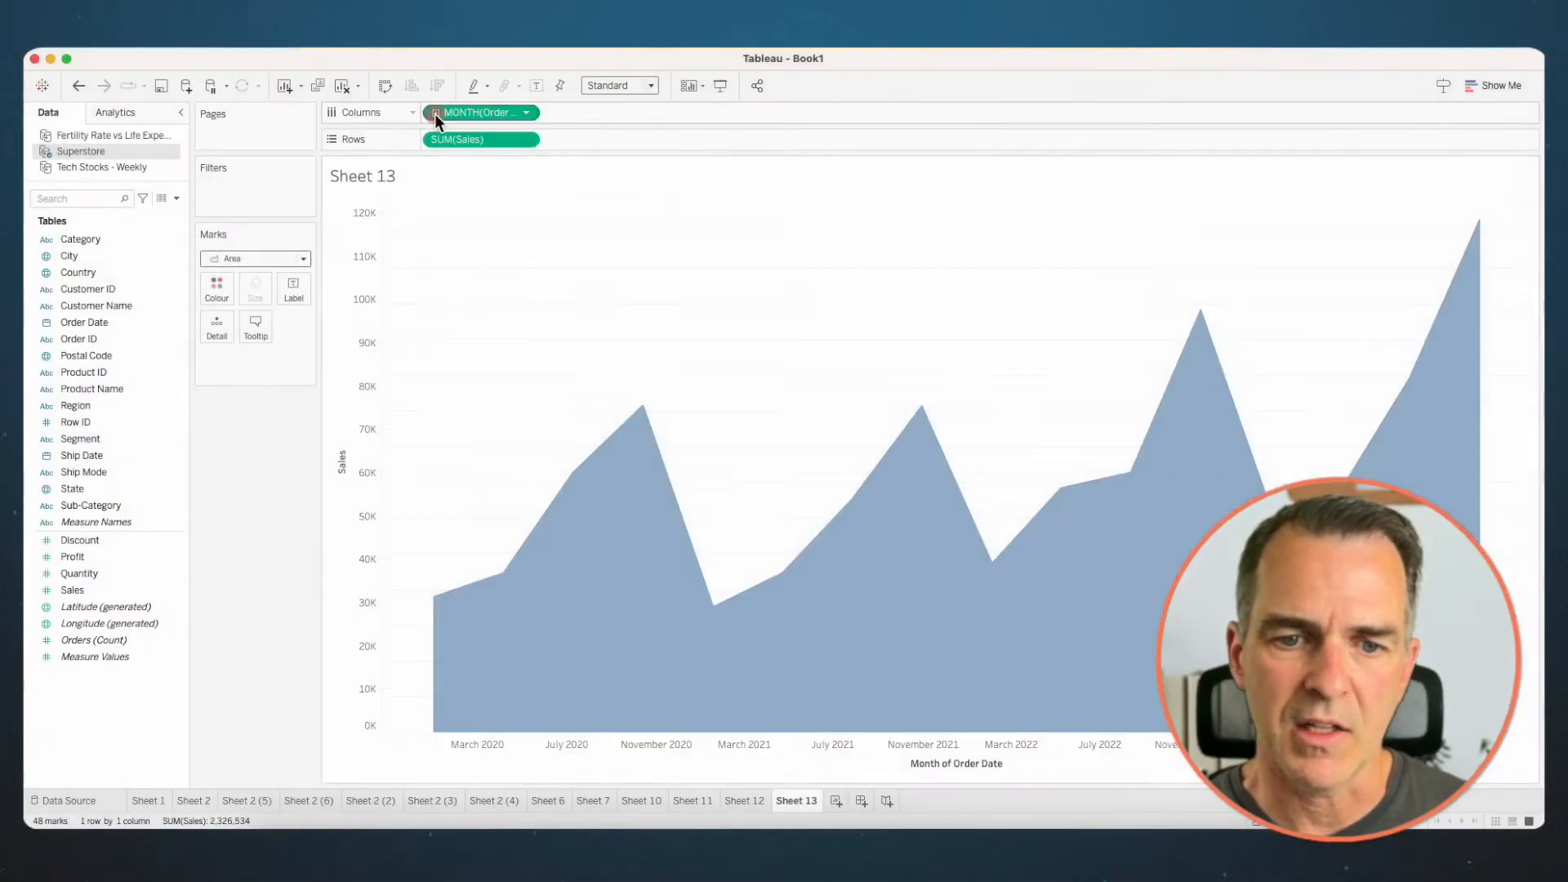
left_click(434, 112)
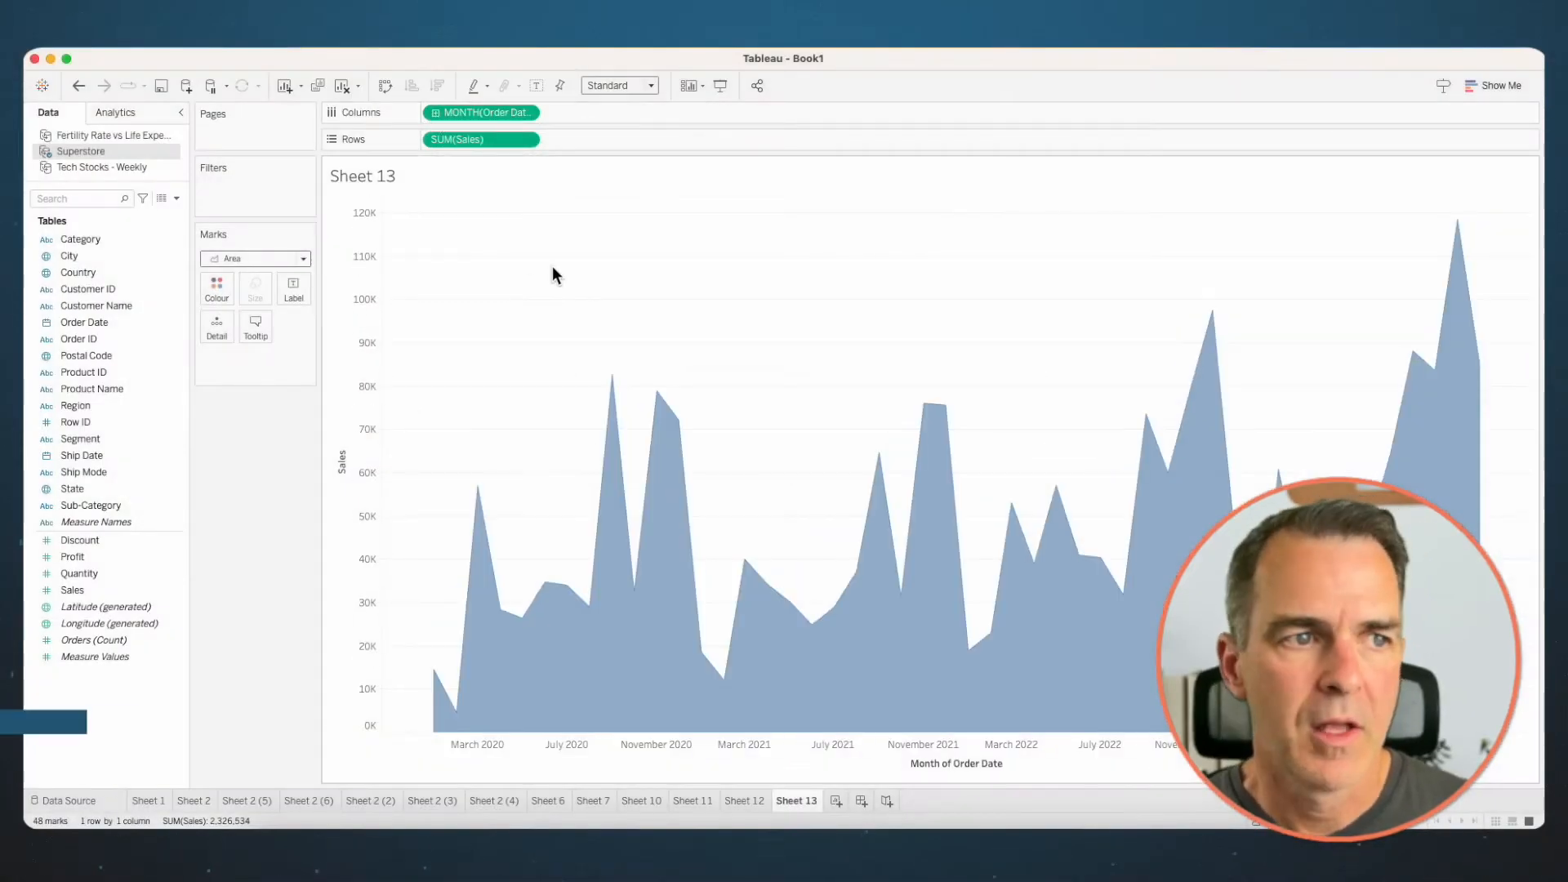
left_click(79, 85)
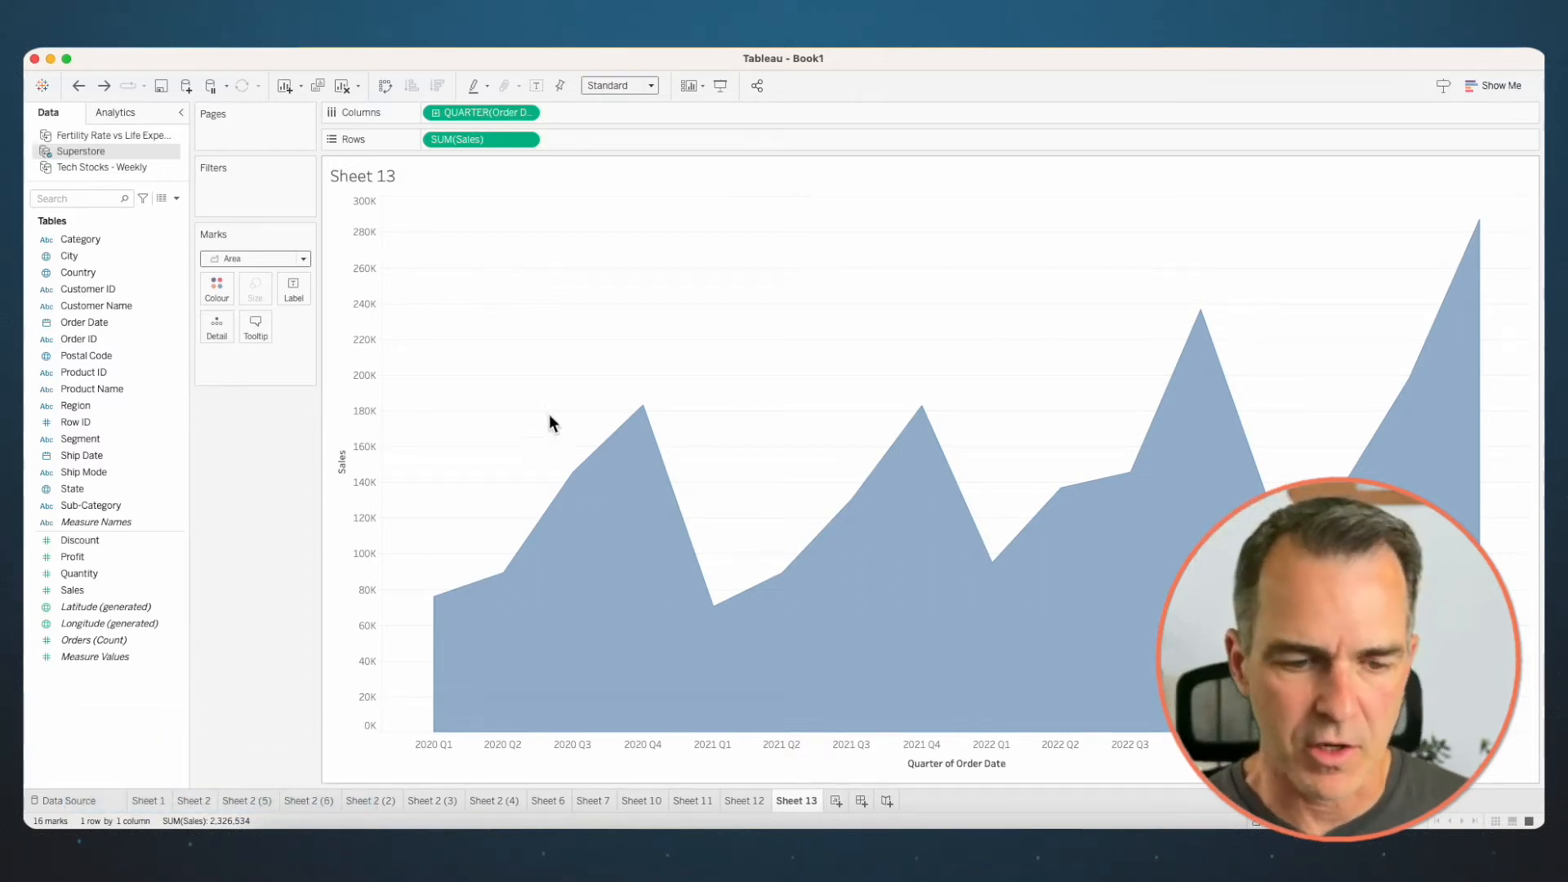
- Duplicate the quarterly area chart sheet and add Sales to the copy again as a dual axis
right_click(809, 801)
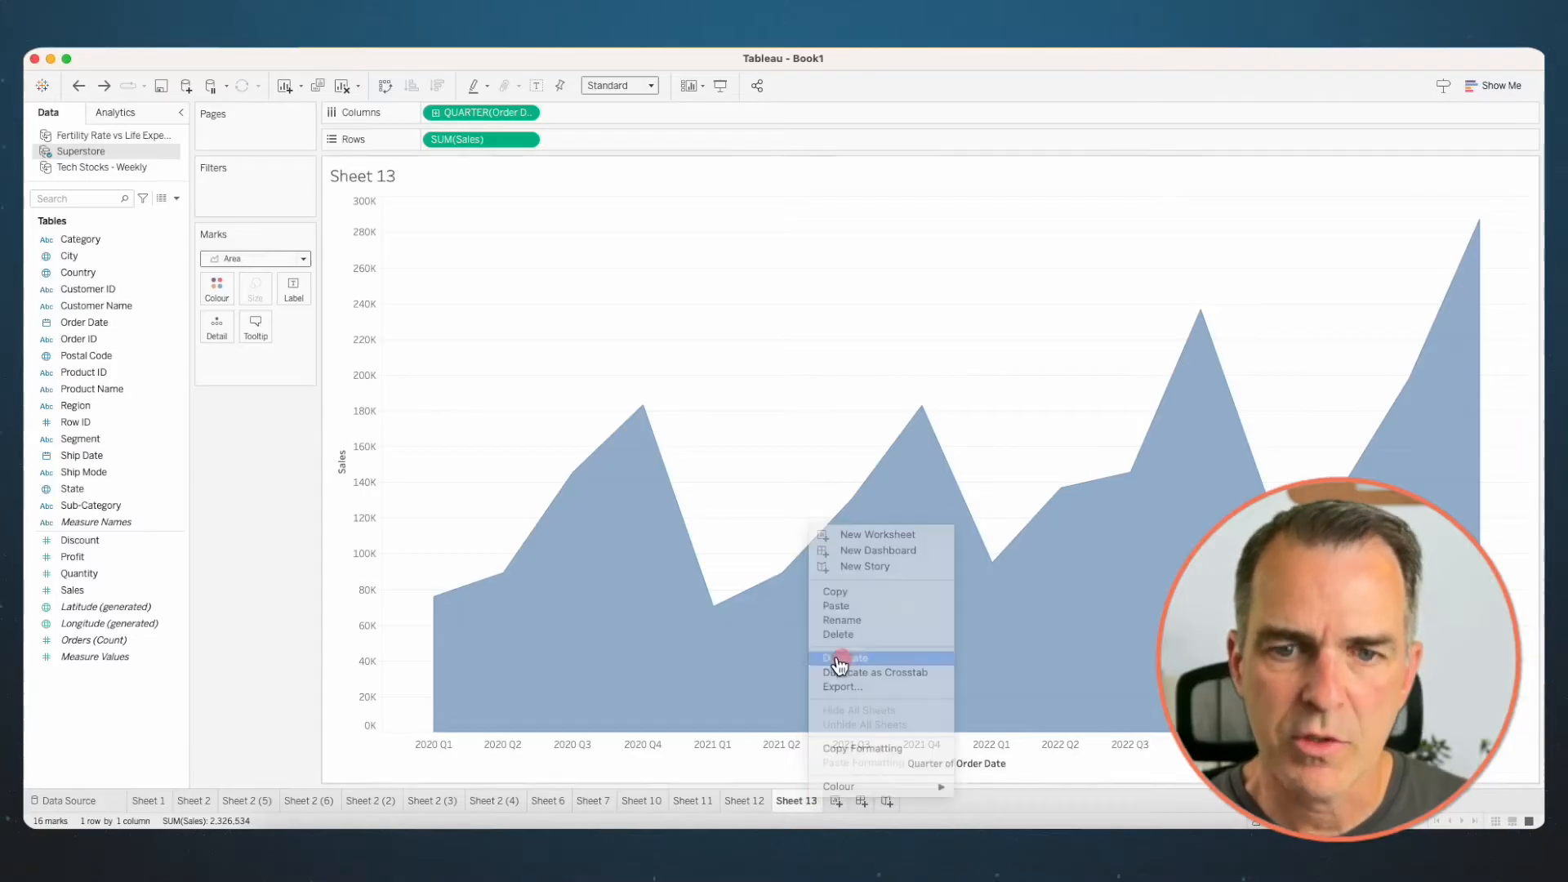
left_click(842, 659)
left_click(118, 591)
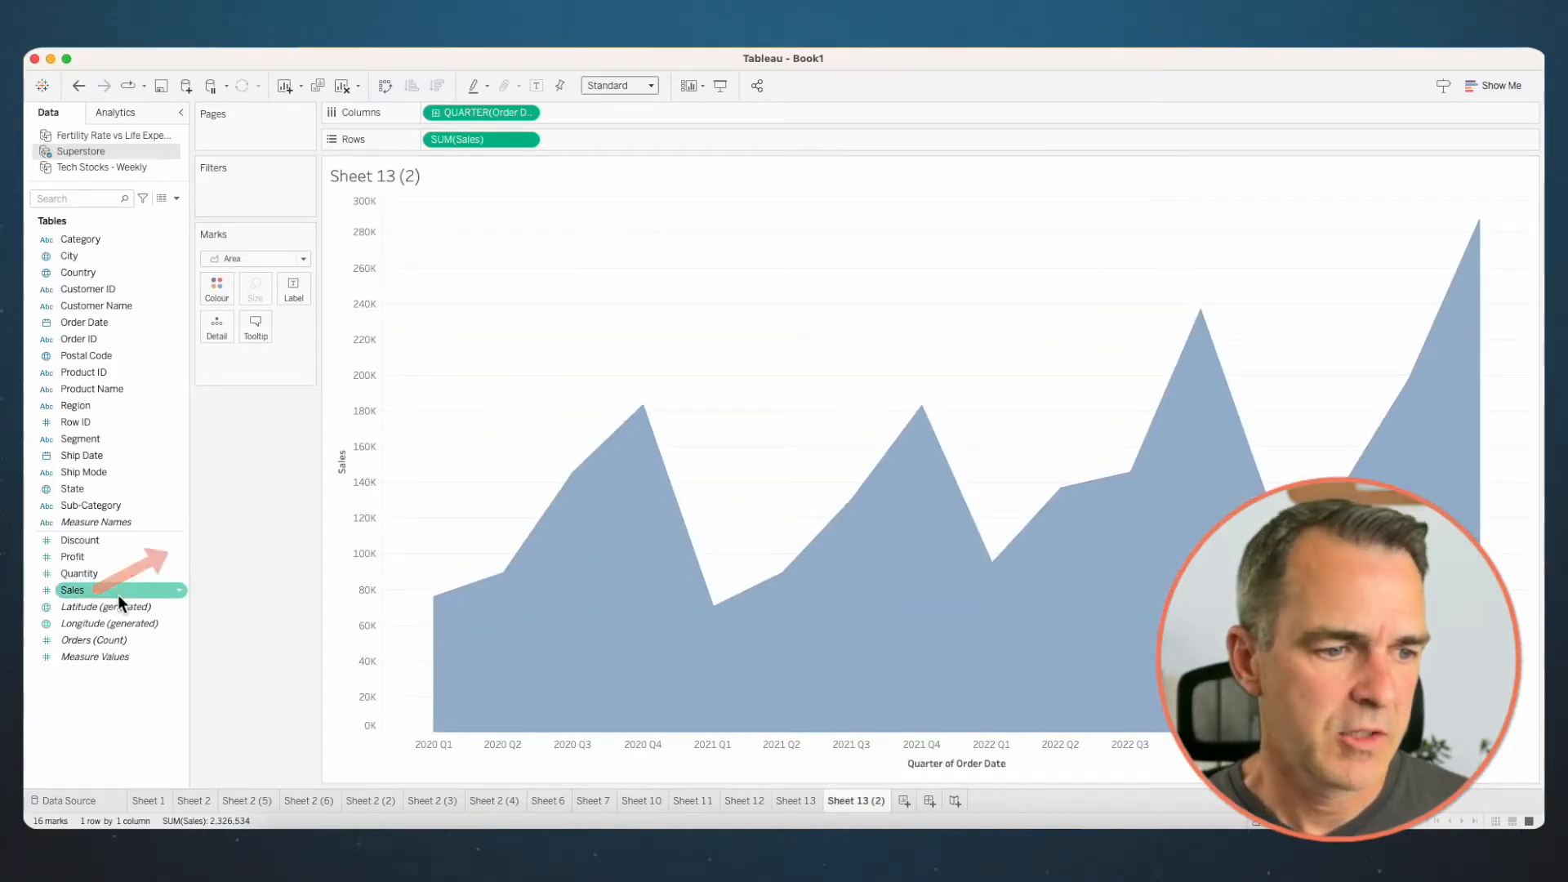
left_click_drag(127, 584, 1526, 405)
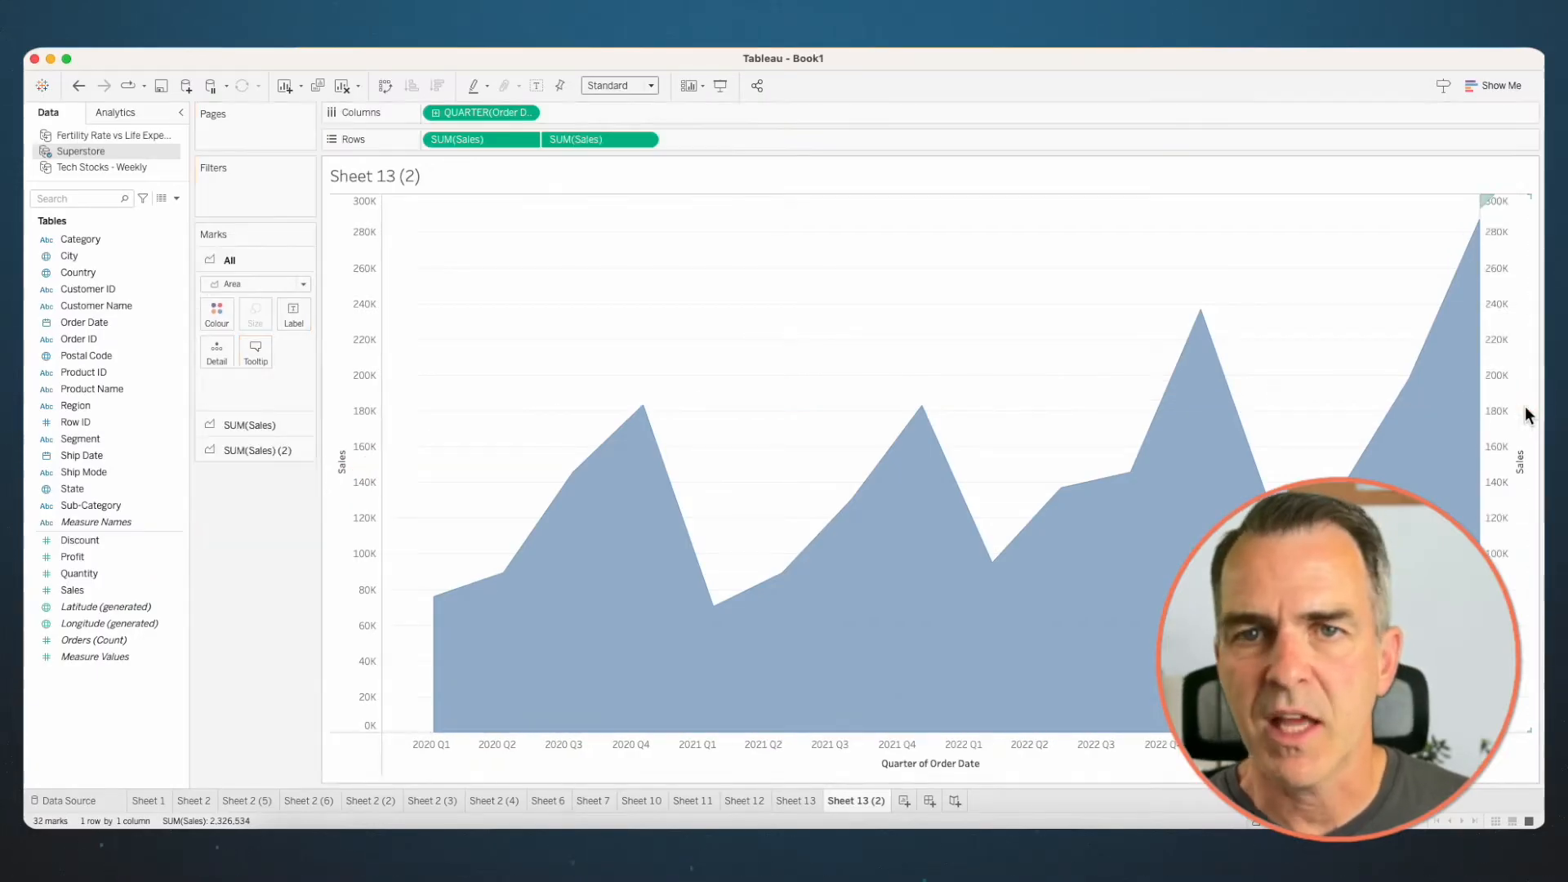
- Synchronise the second Sales axis with the first and change its mark type to Line
right_click(1511, 396)
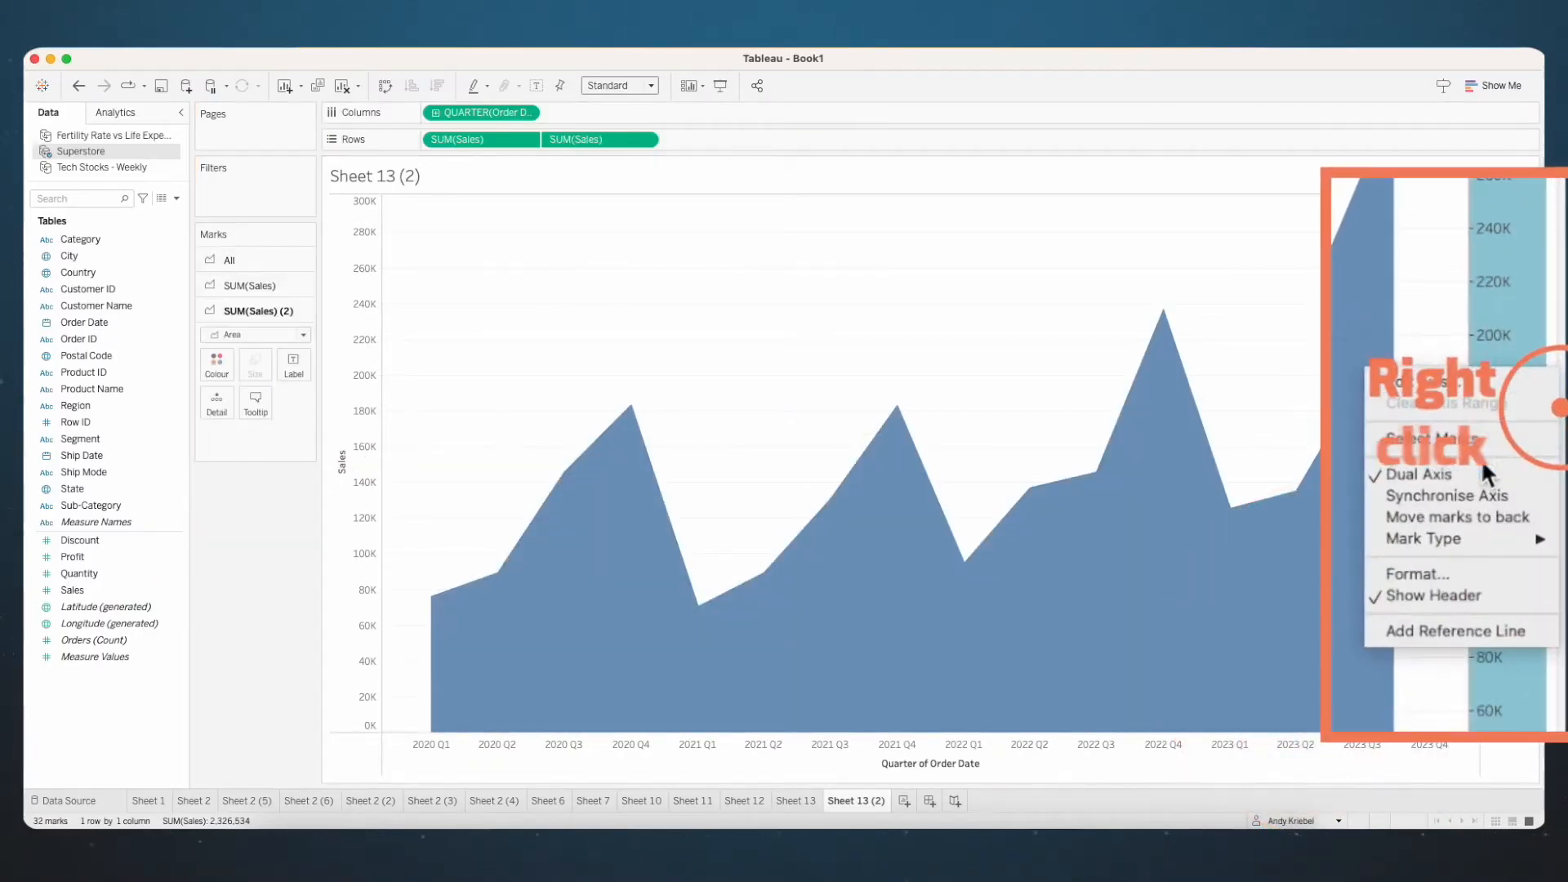
left_click(1477, 487)
right_click(1478, 406)
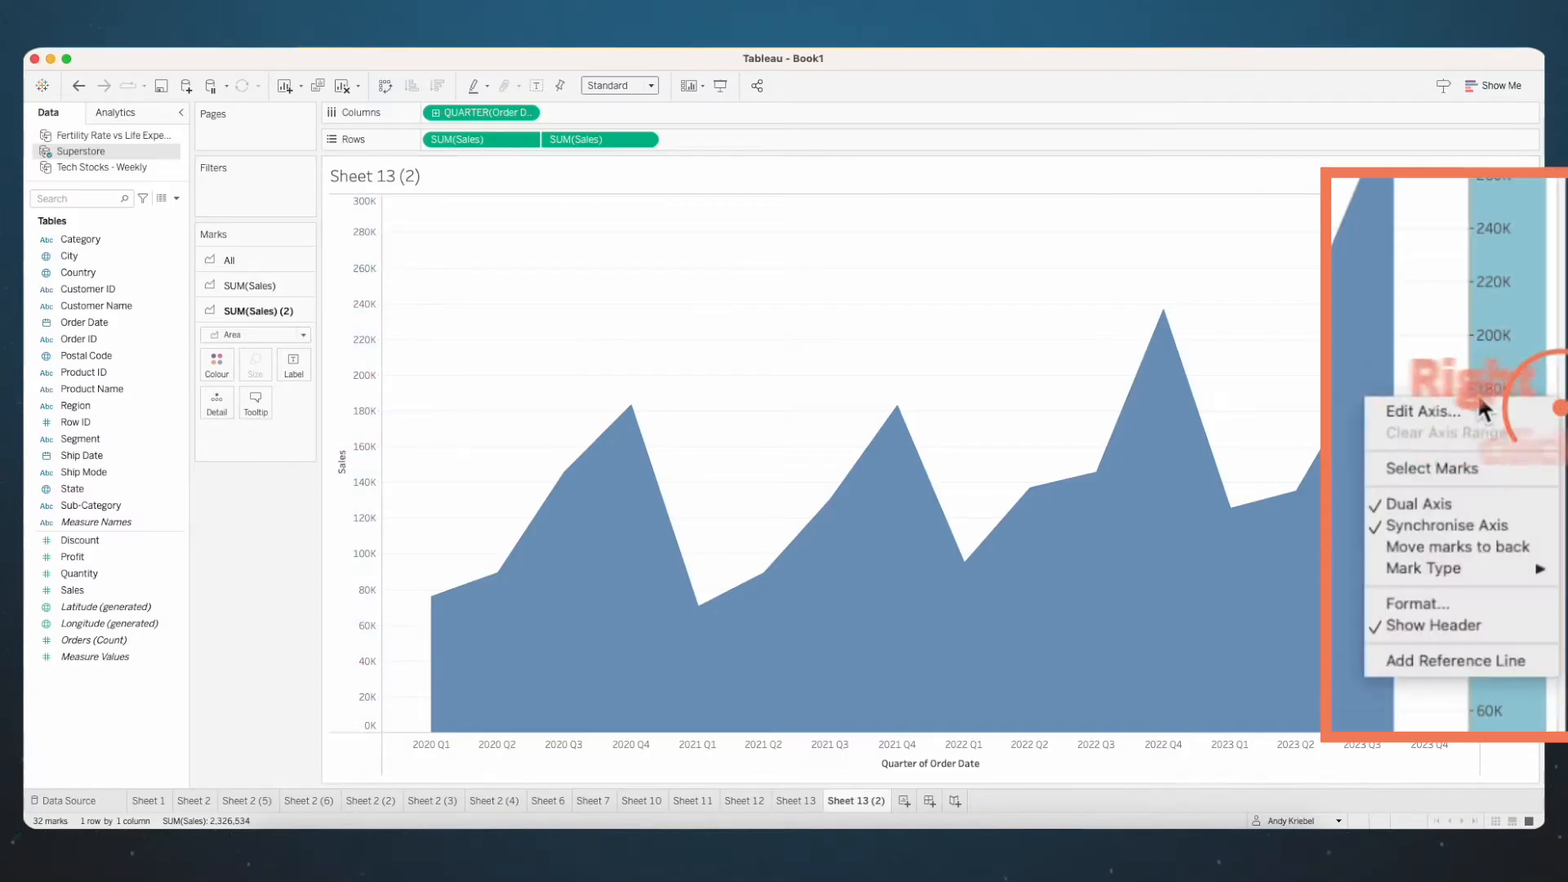
mouse_move(1401, 570)
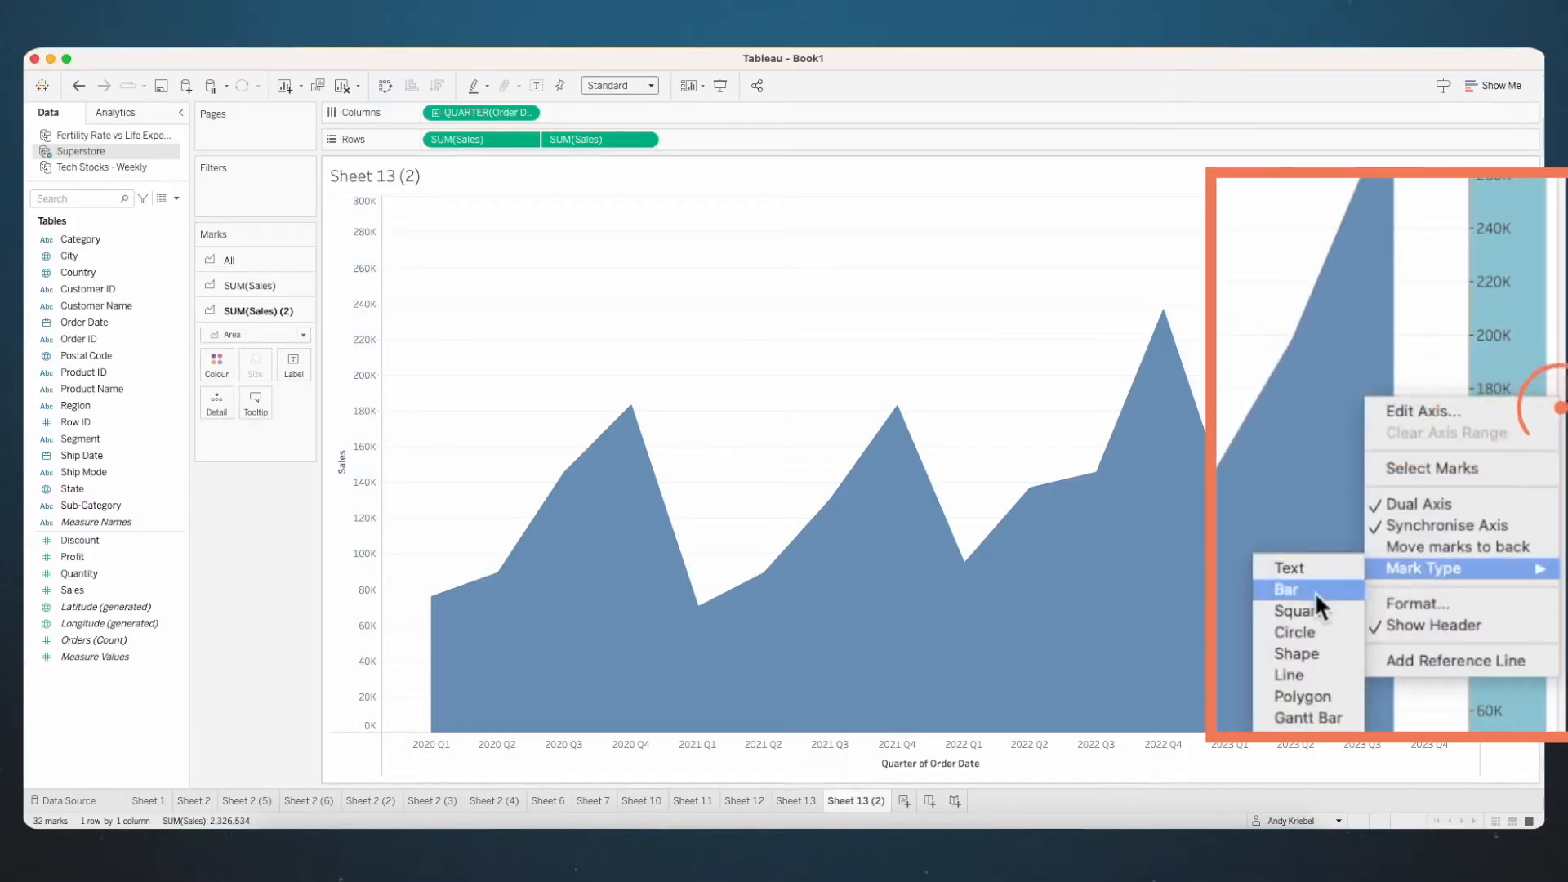
left_click(1300, 675)
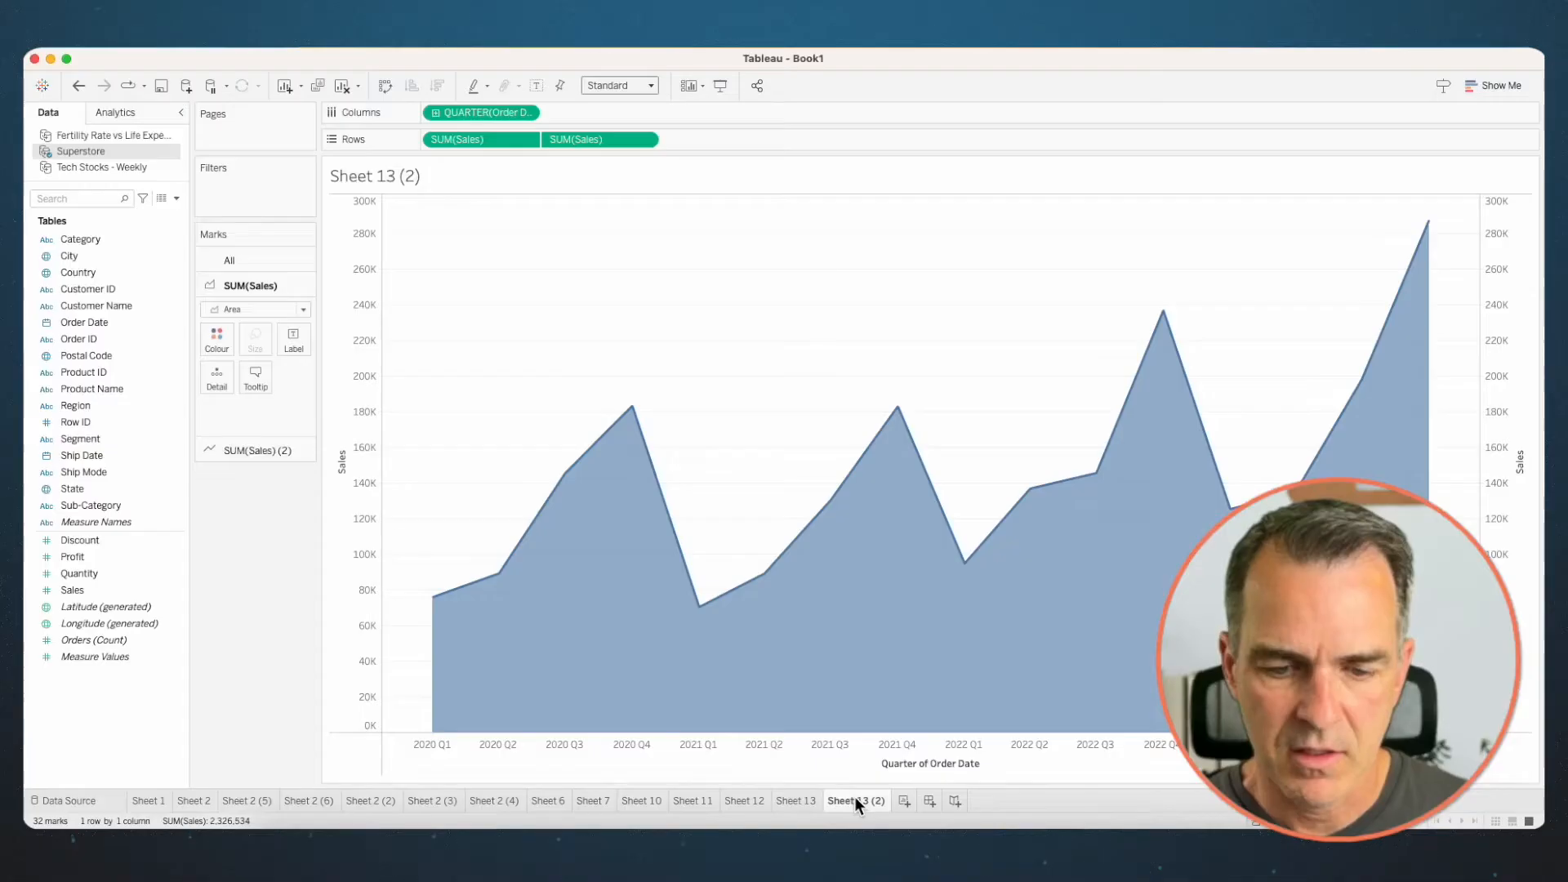
- Duplicate the area-and-line sheet and set the copy's second Sales line to the Dashed line pattern
right_click(854, 798)
left_click(893, 655)
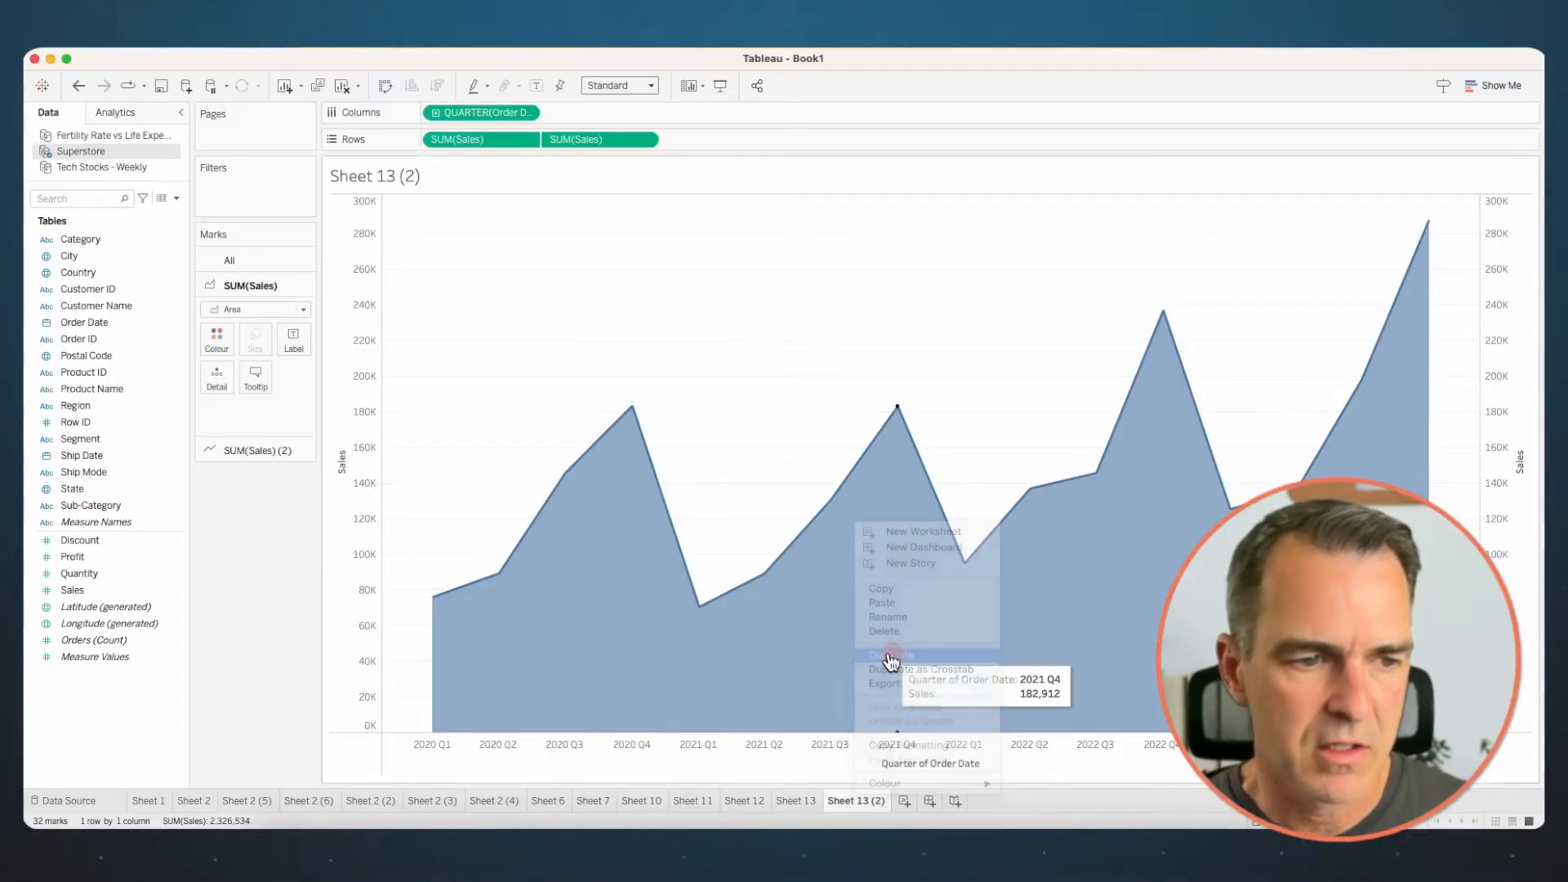
left_click(262, 476)
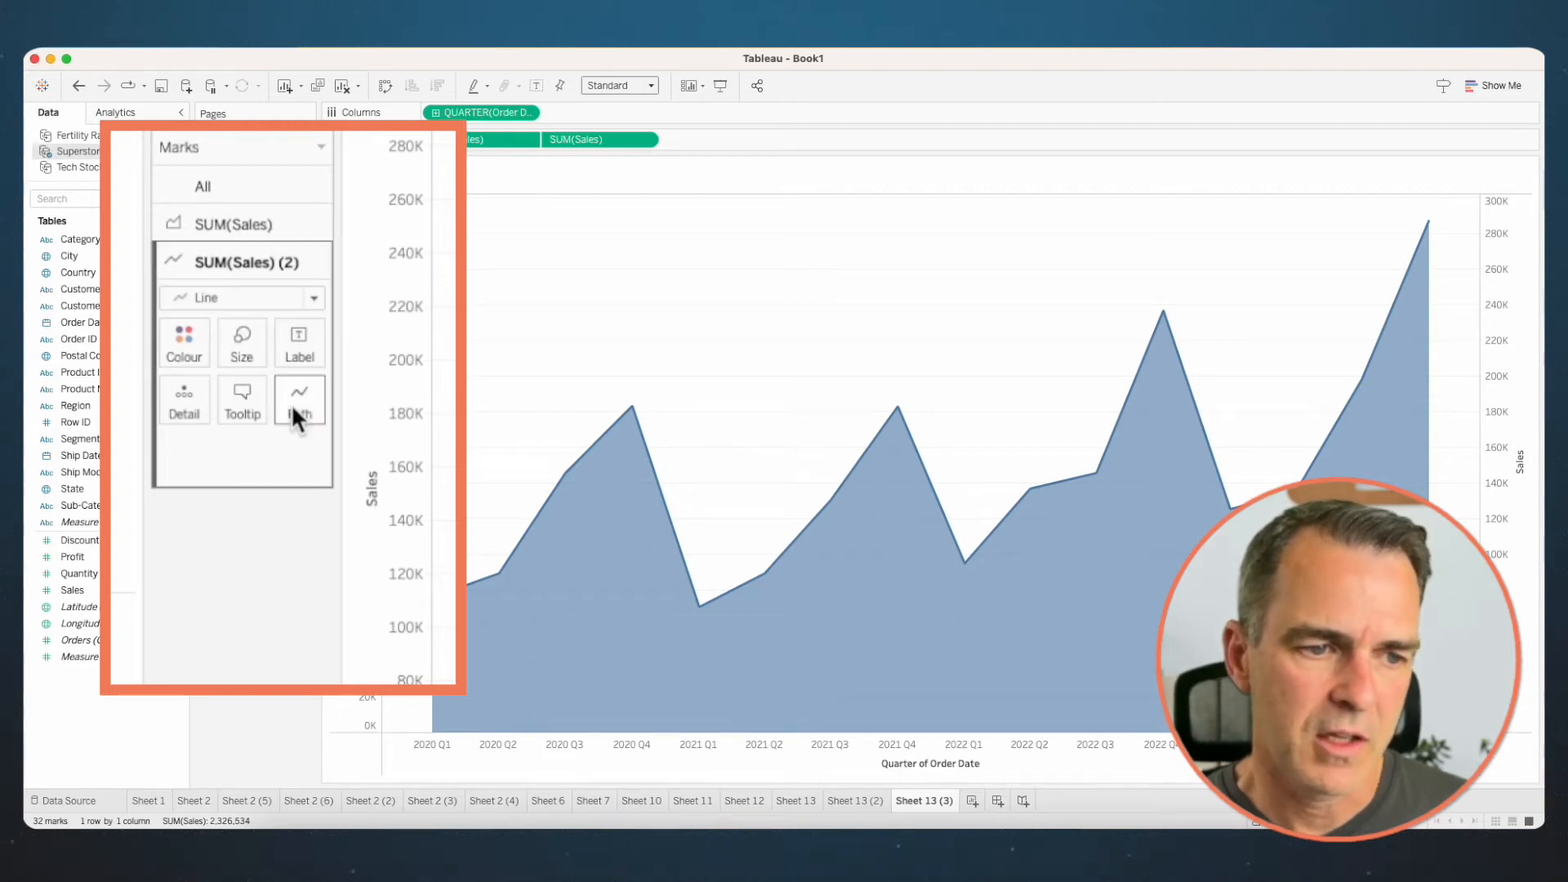
left_click(294, 400)
left_click(311, 502)
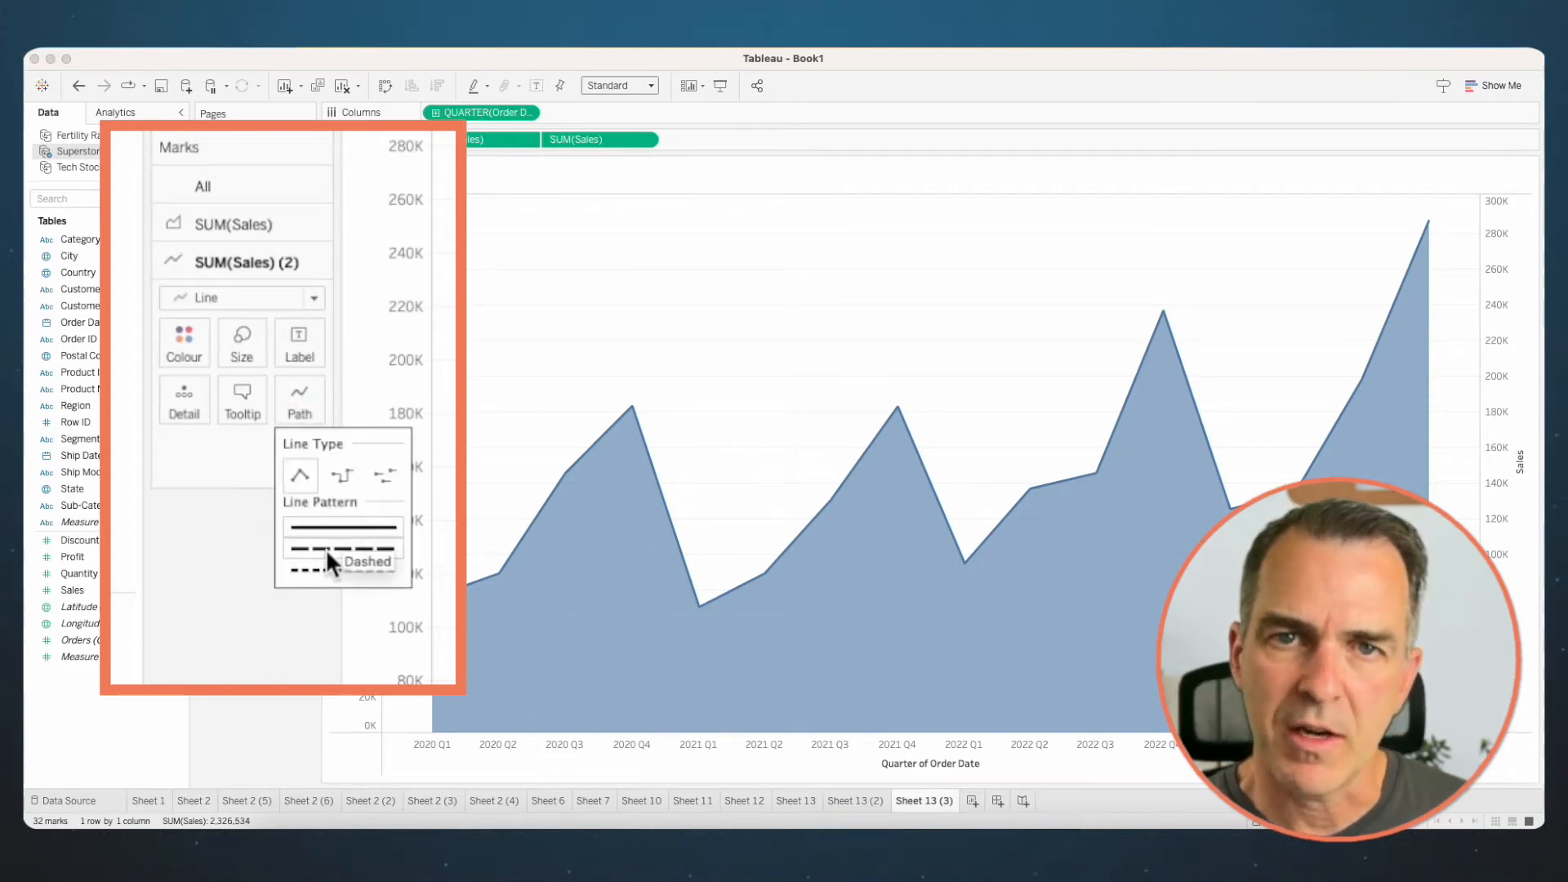
- Duplicate the dashed-line sheet and set the copy's second Sales line to the dotted line pattern
right_click(930, 793)
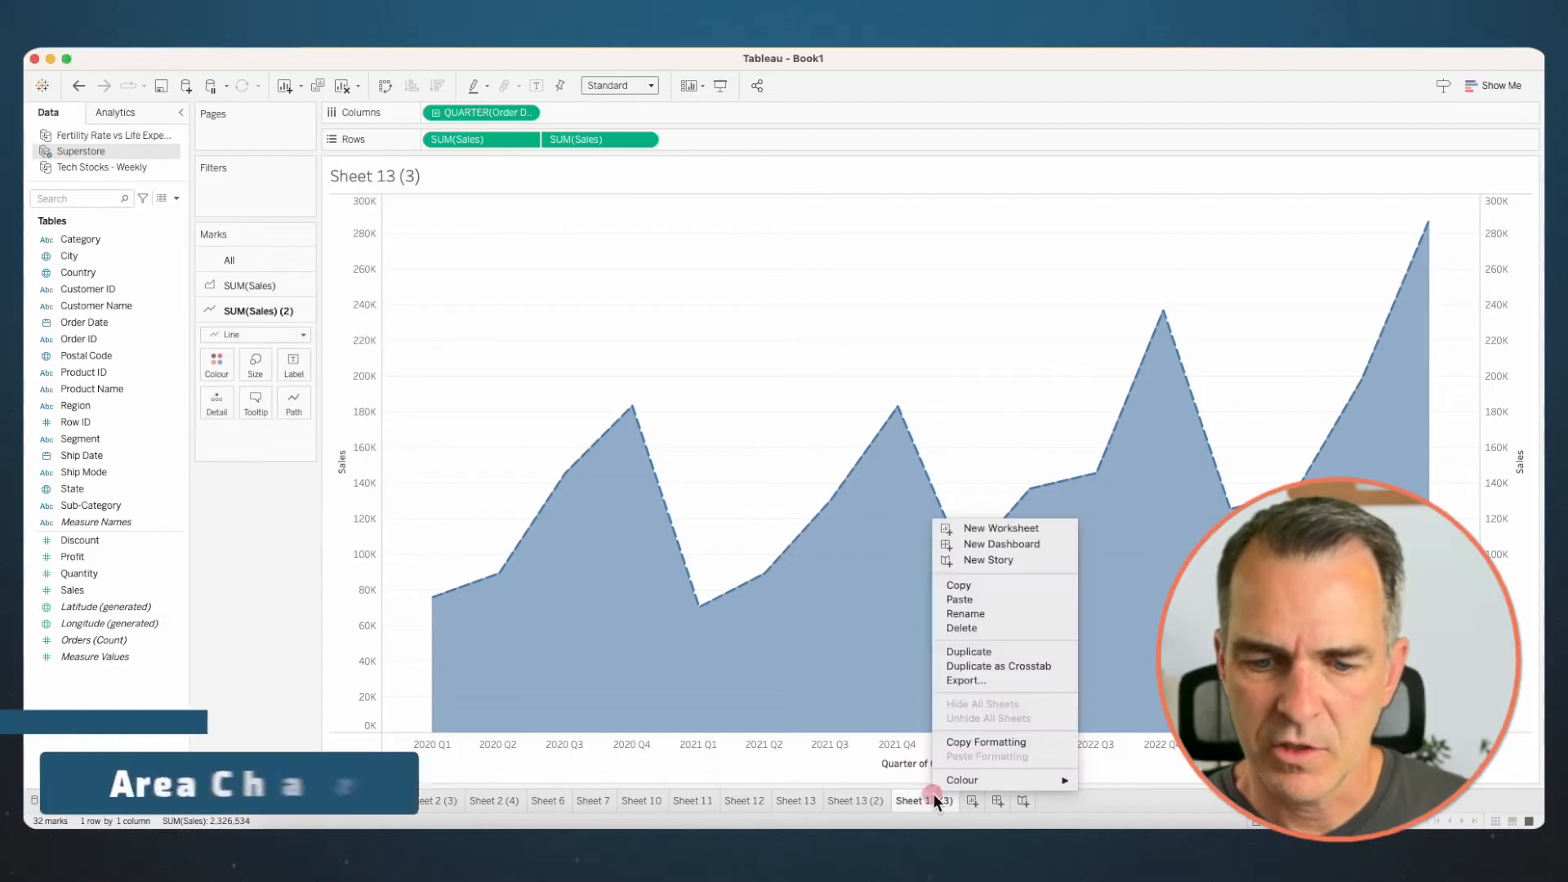
left_click(968, 656)
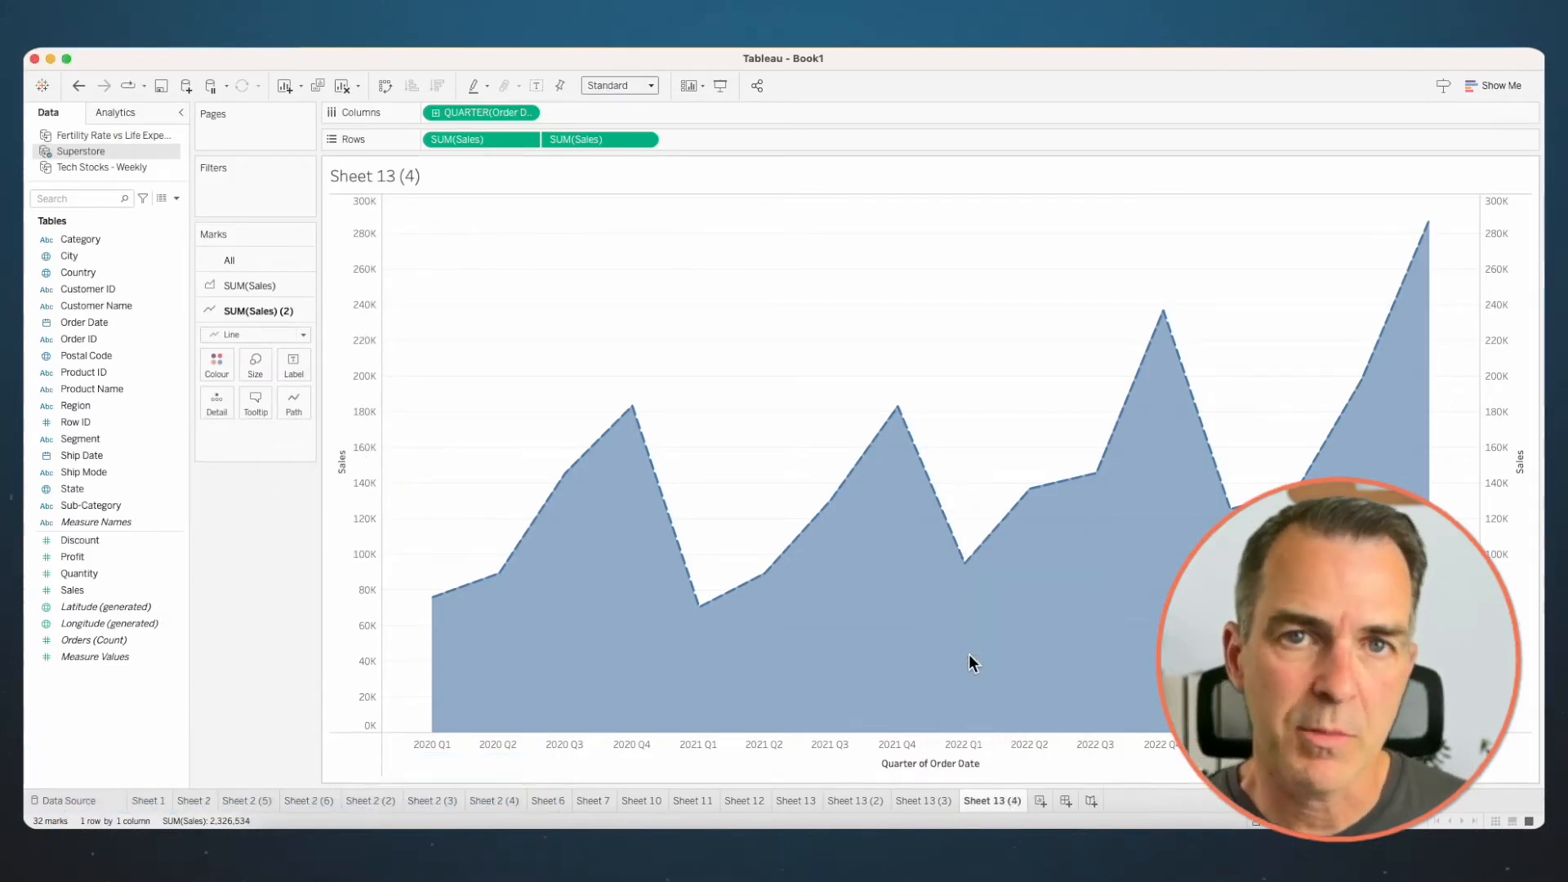
left_click(294, 400)
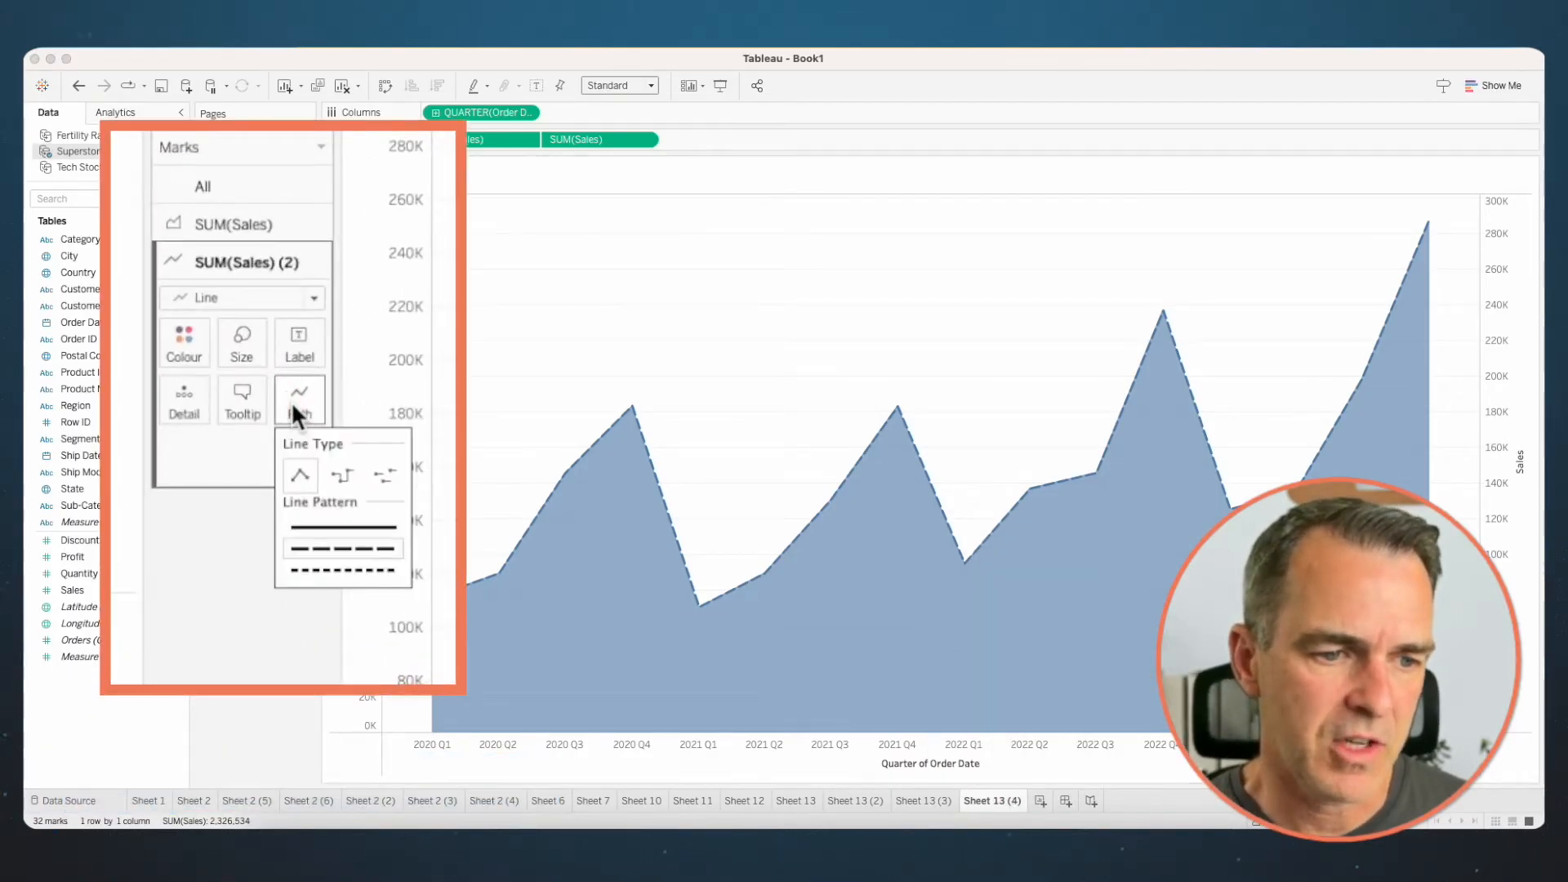
left_click(330, 567)
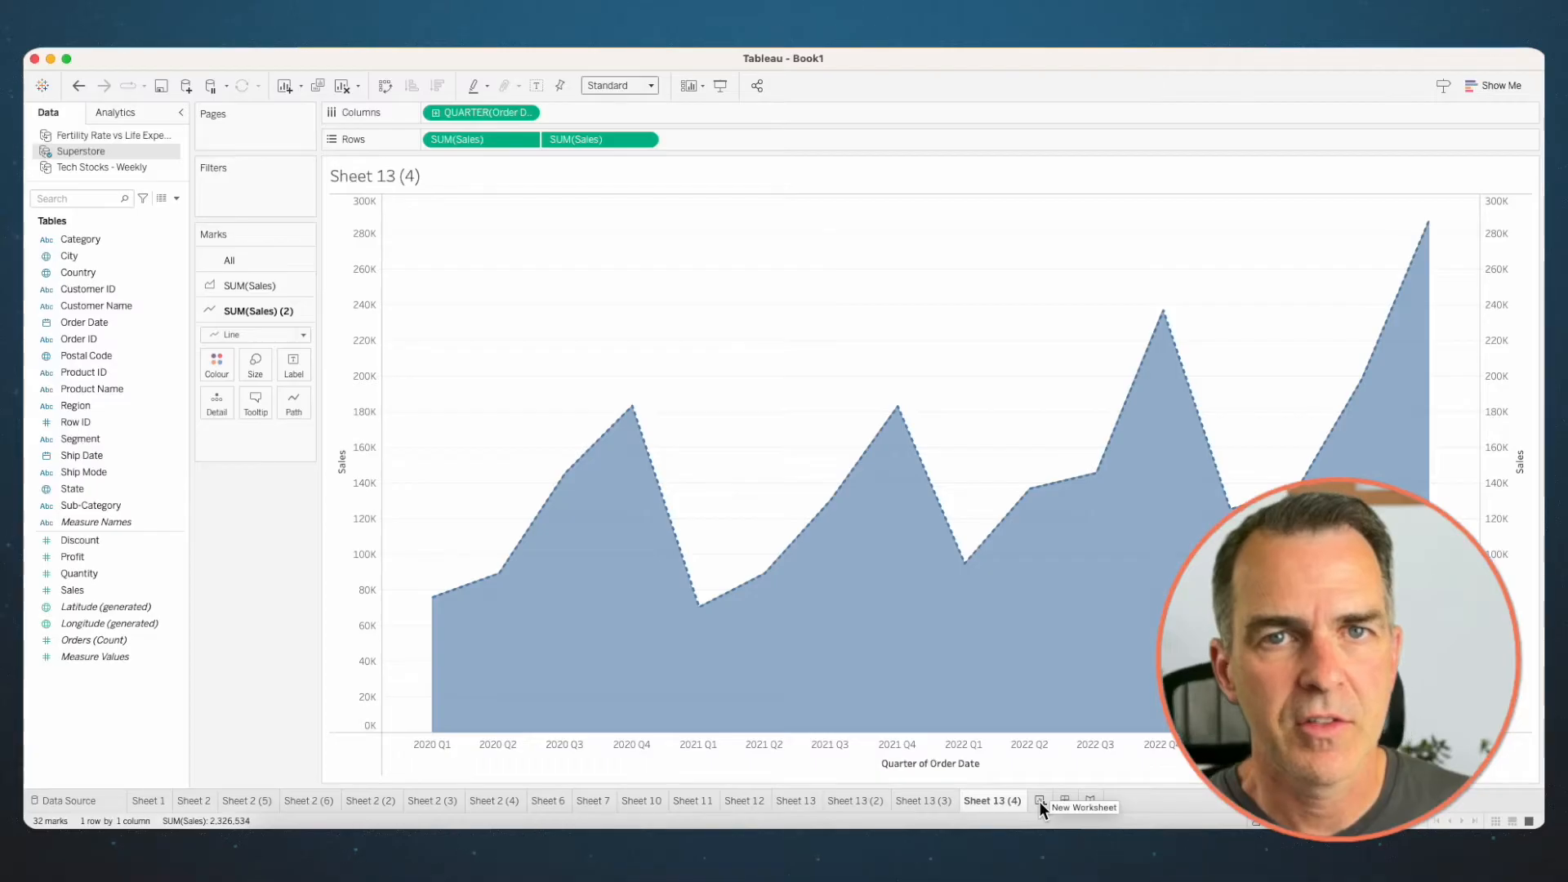
- On a new worksheet, build a line chart of Quantity by continuous month of Order Date
left_click(1039, 802)
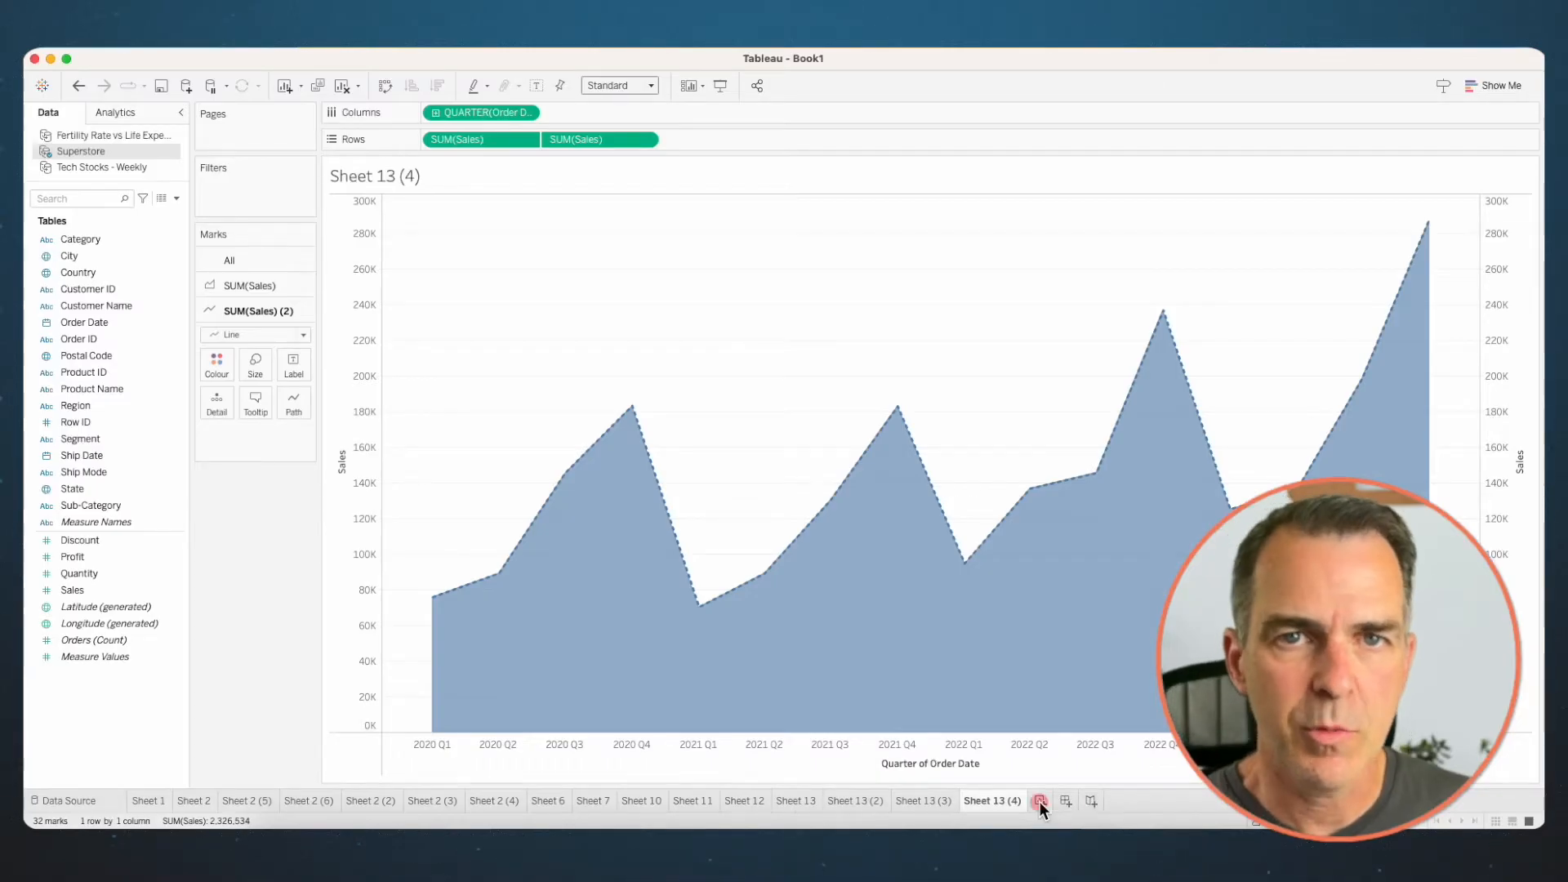
right_click(104, 324)
left_click_drag(104, 325, 498, 110)
left_click(762, 537)
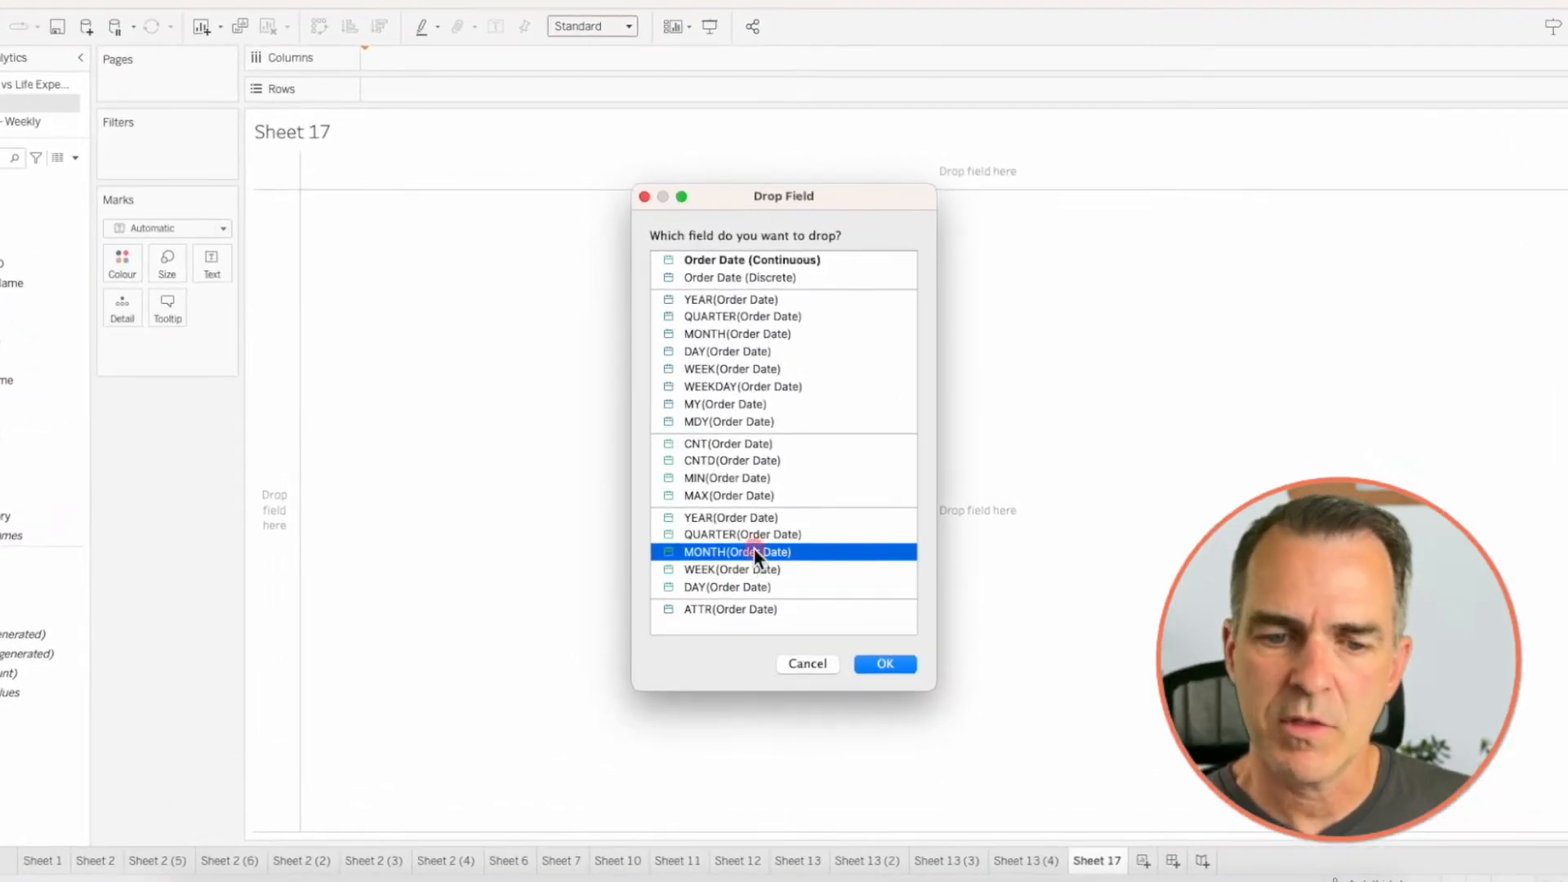
left_click(881, 663)
left_click(98, 568)
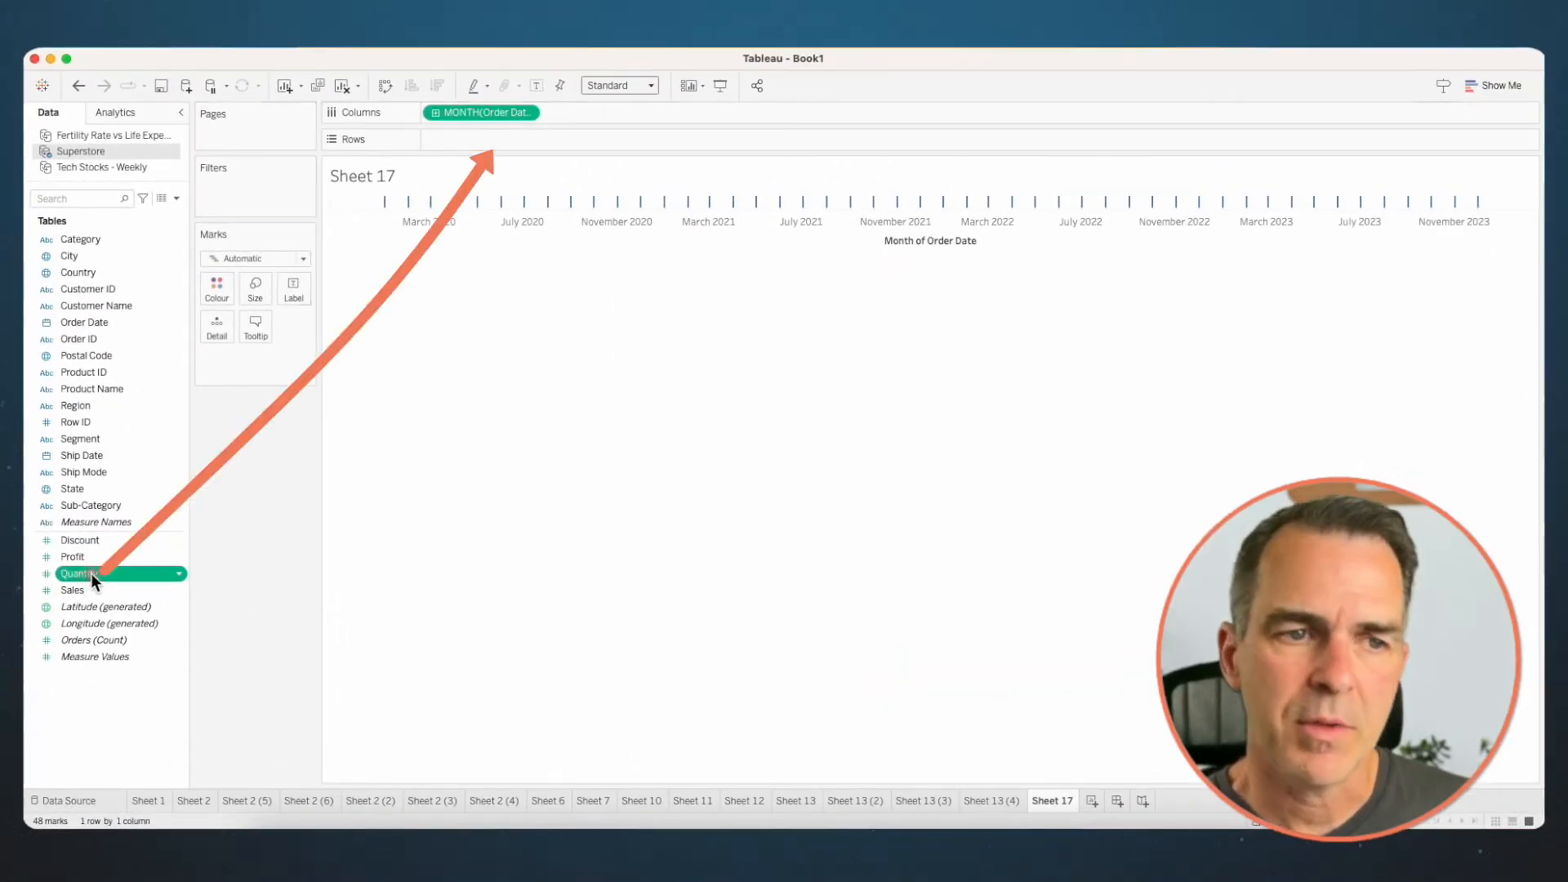
left_click_drag(91, 571, 498, 144)
- Change the monthly Quantity chart's mark type to Area and colour it by Category
left_click(214, 259)
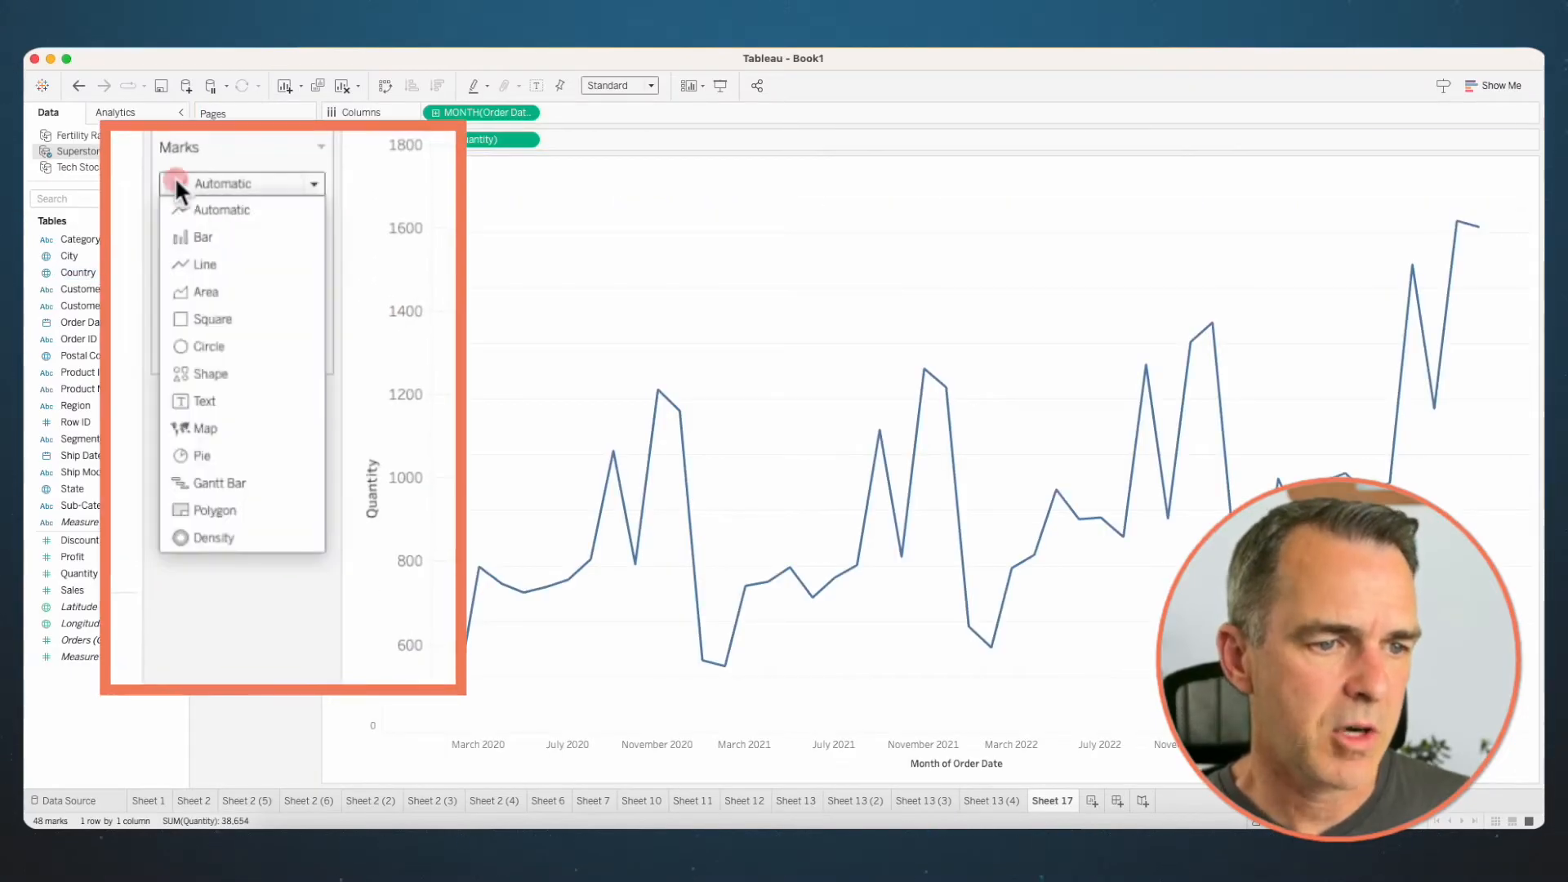
left_click(236, 330)
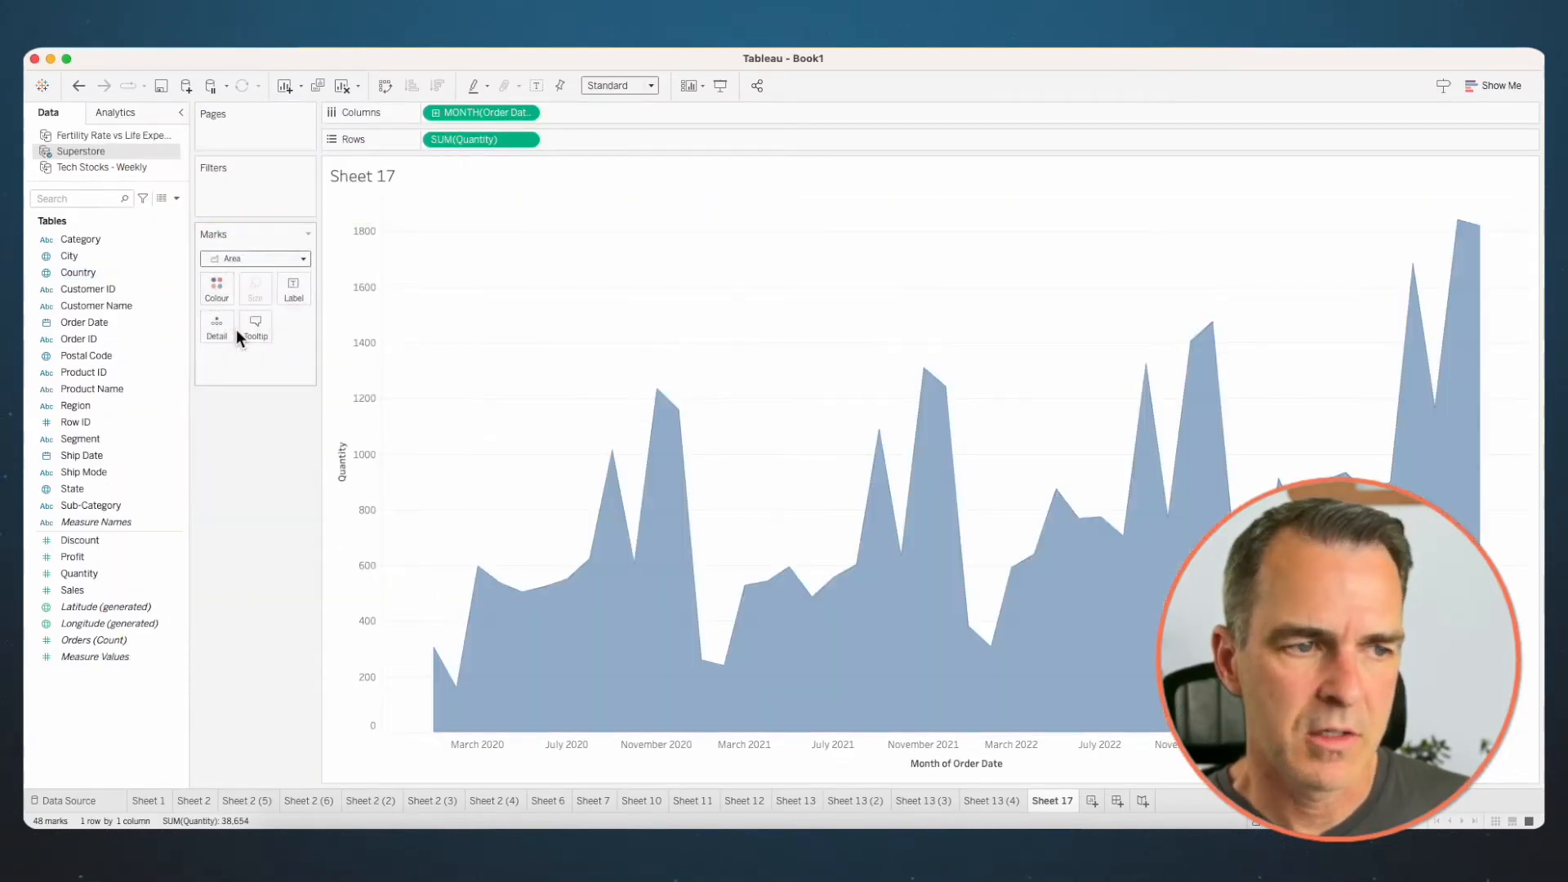
left_click(92, 240)
left_click_drag(92, 238, 214, 289)
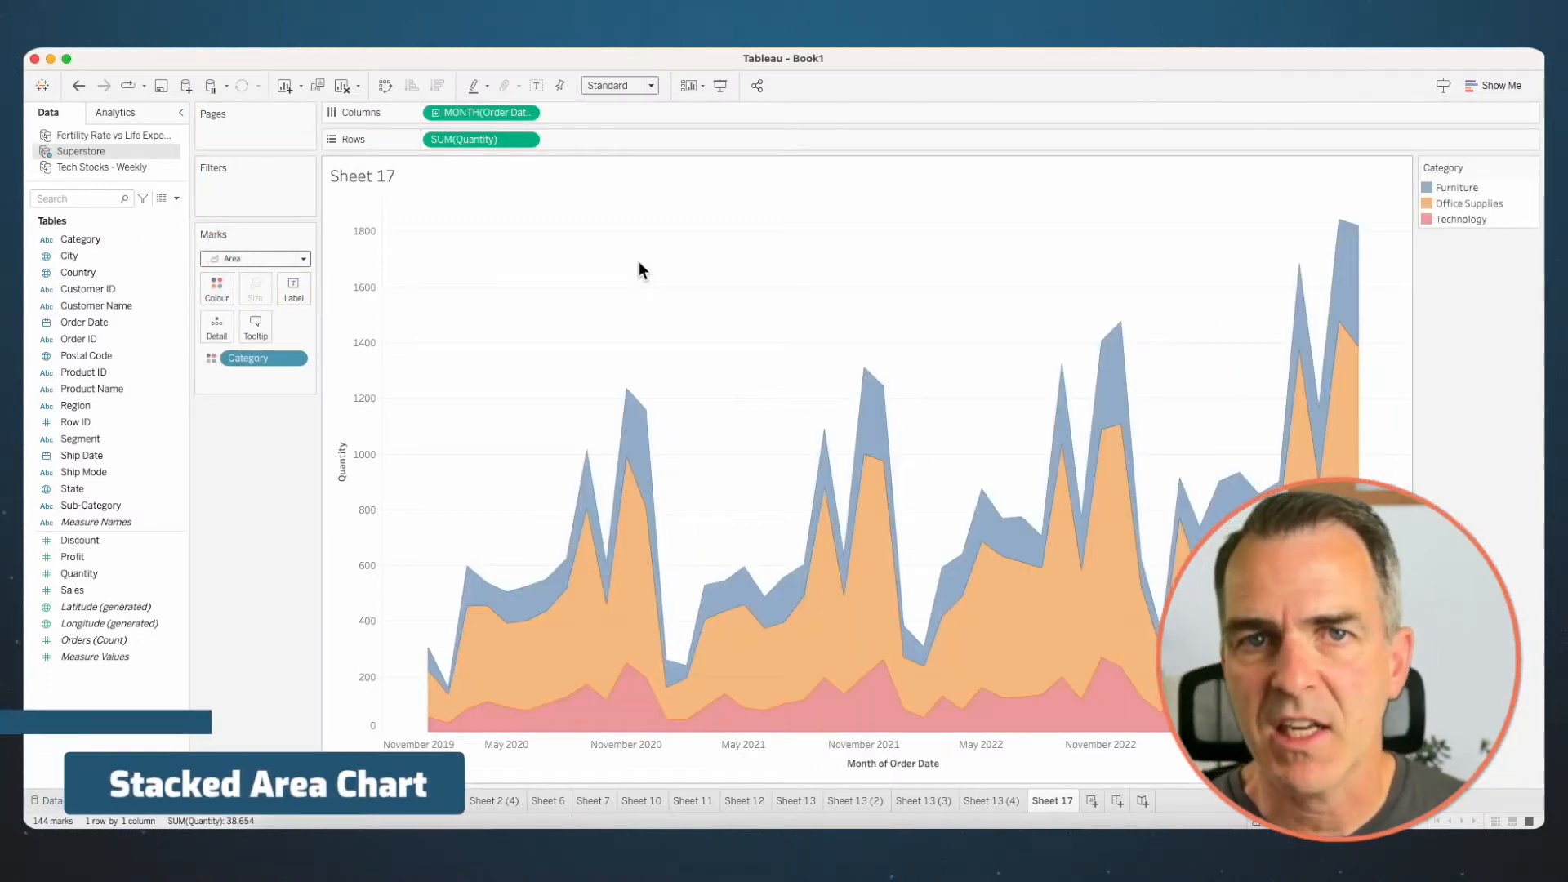
- Duplicate the stacked area sheet and apply the Percent of Total quick table calculation to the copy's Quantity measure
right_click(1062, 802)
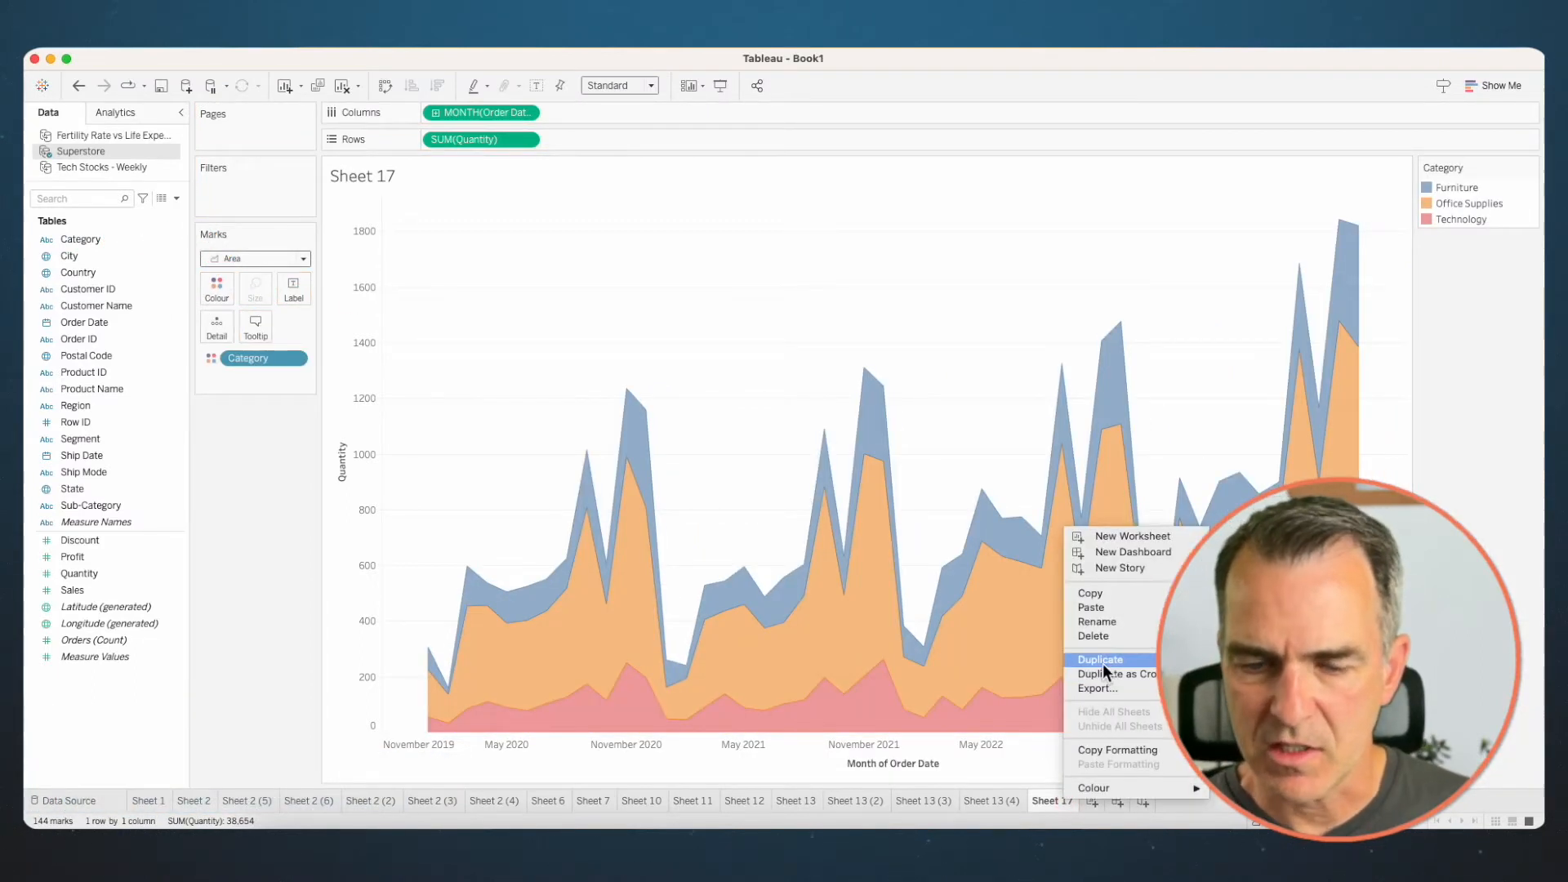
left_click(1102, 663)
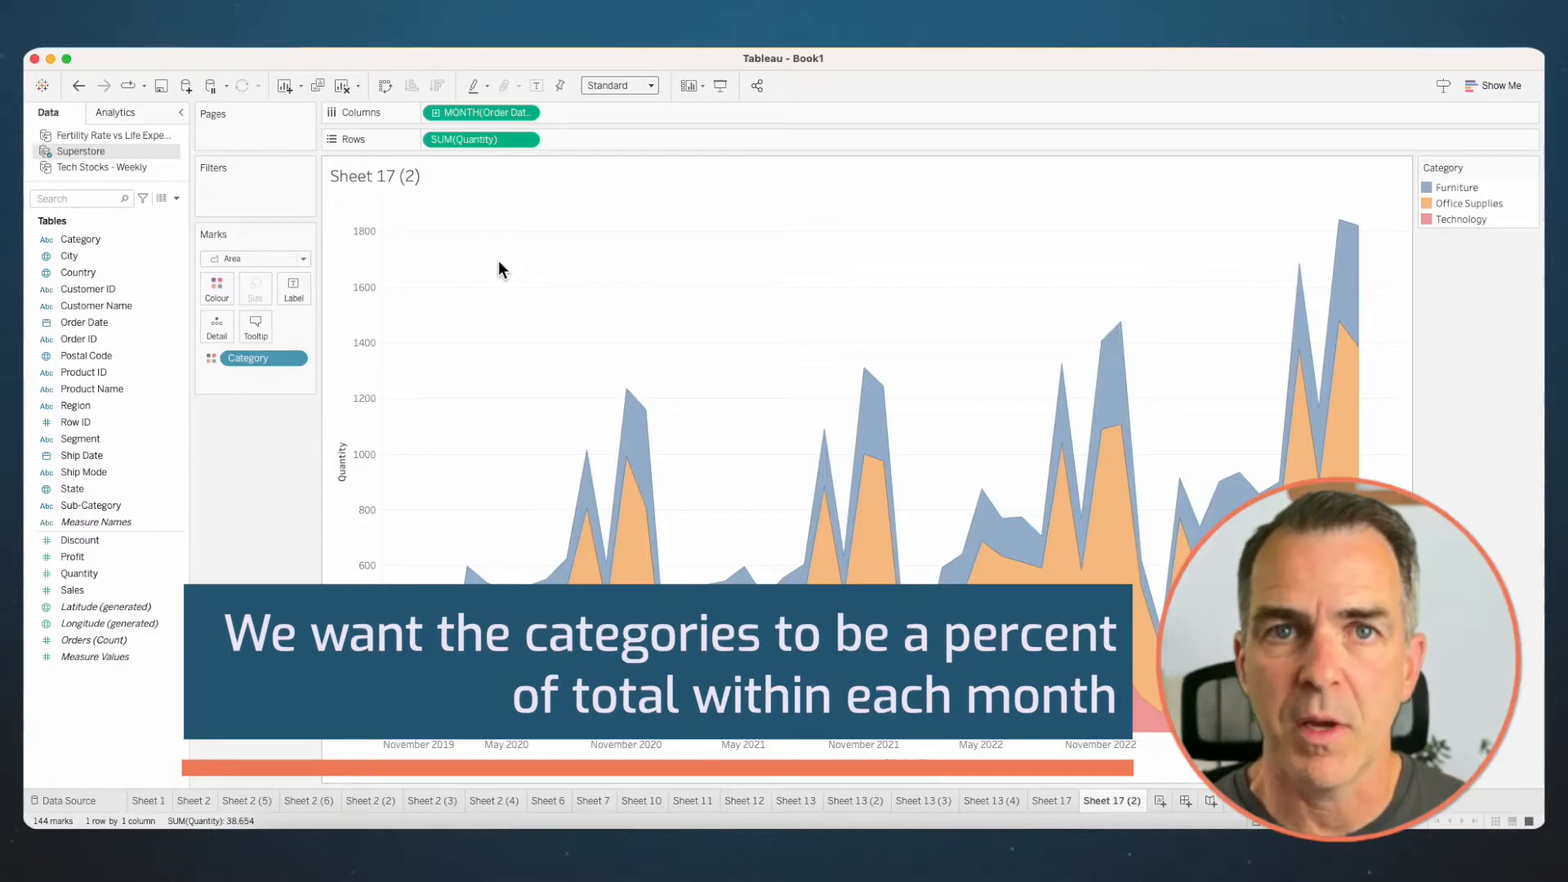
right_click(474, 143)
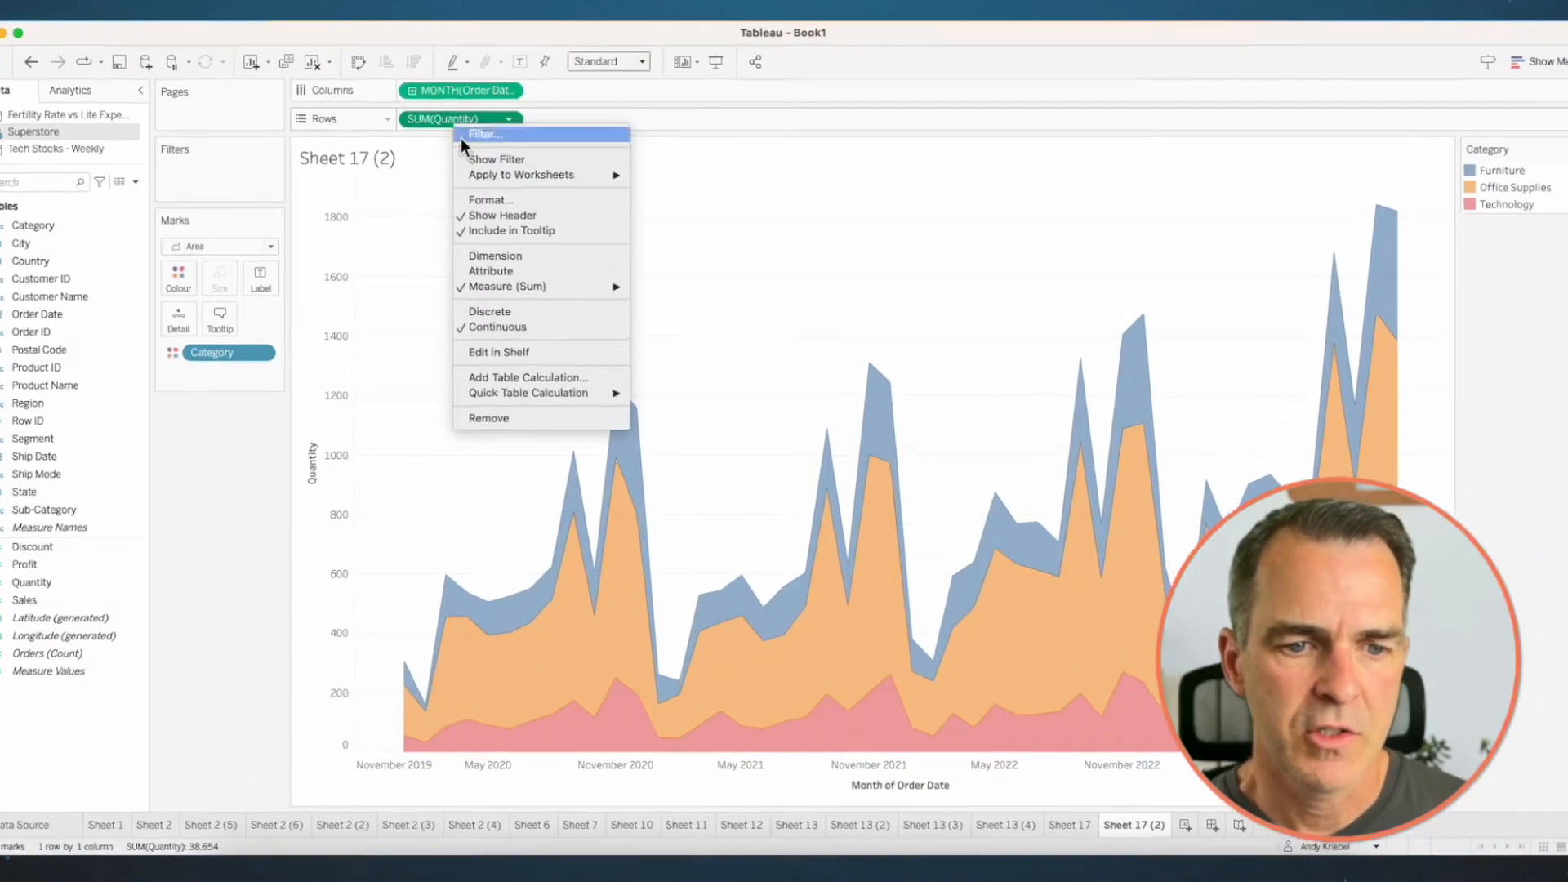
mouse_move(583, 397)
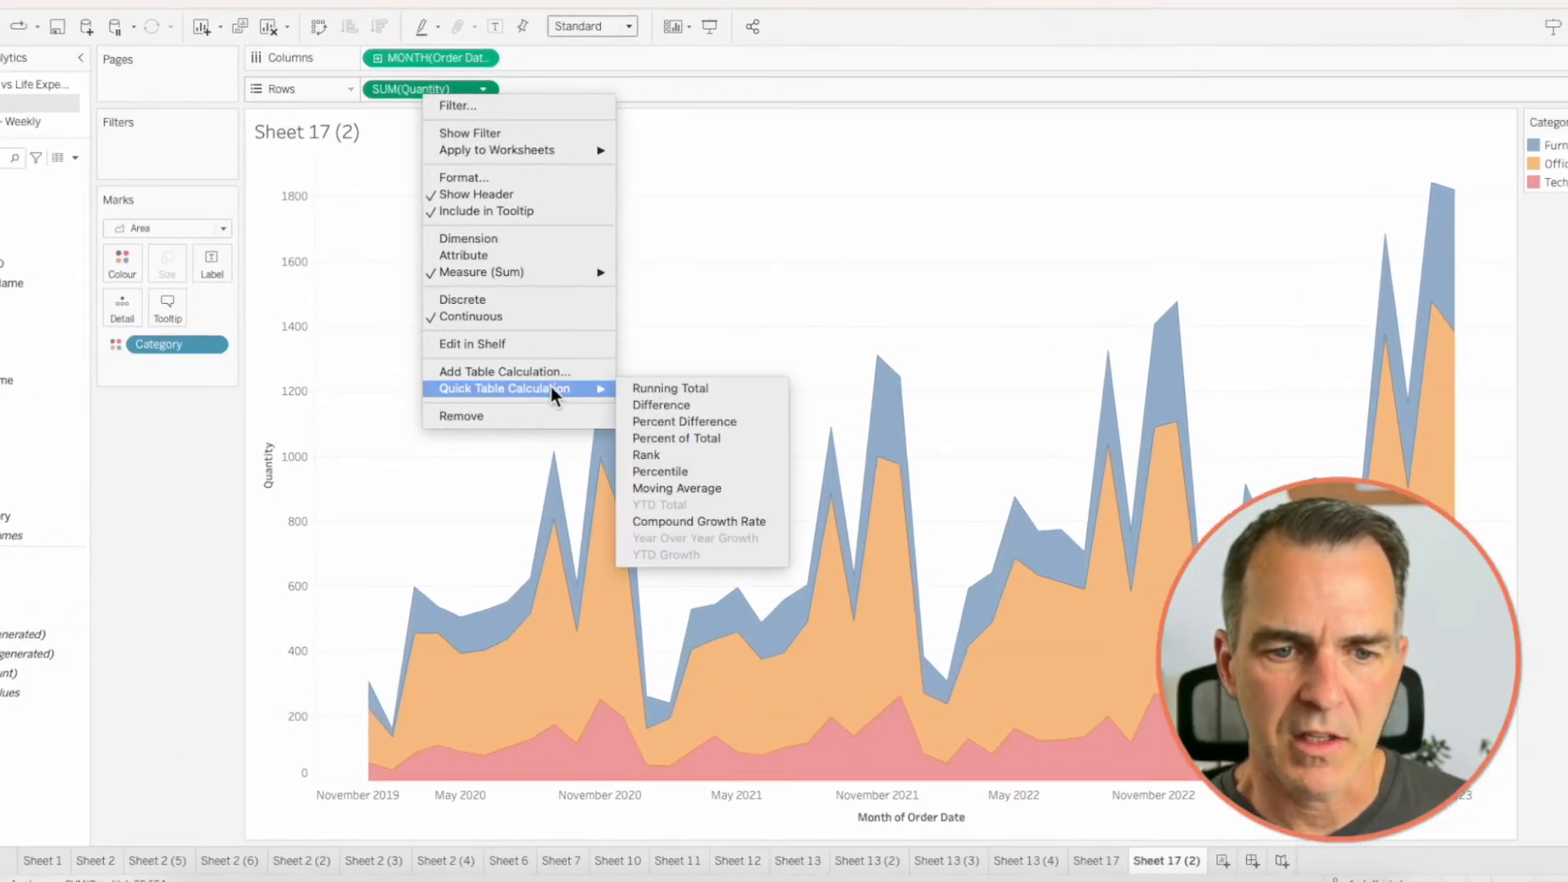
left_click(678, 438)
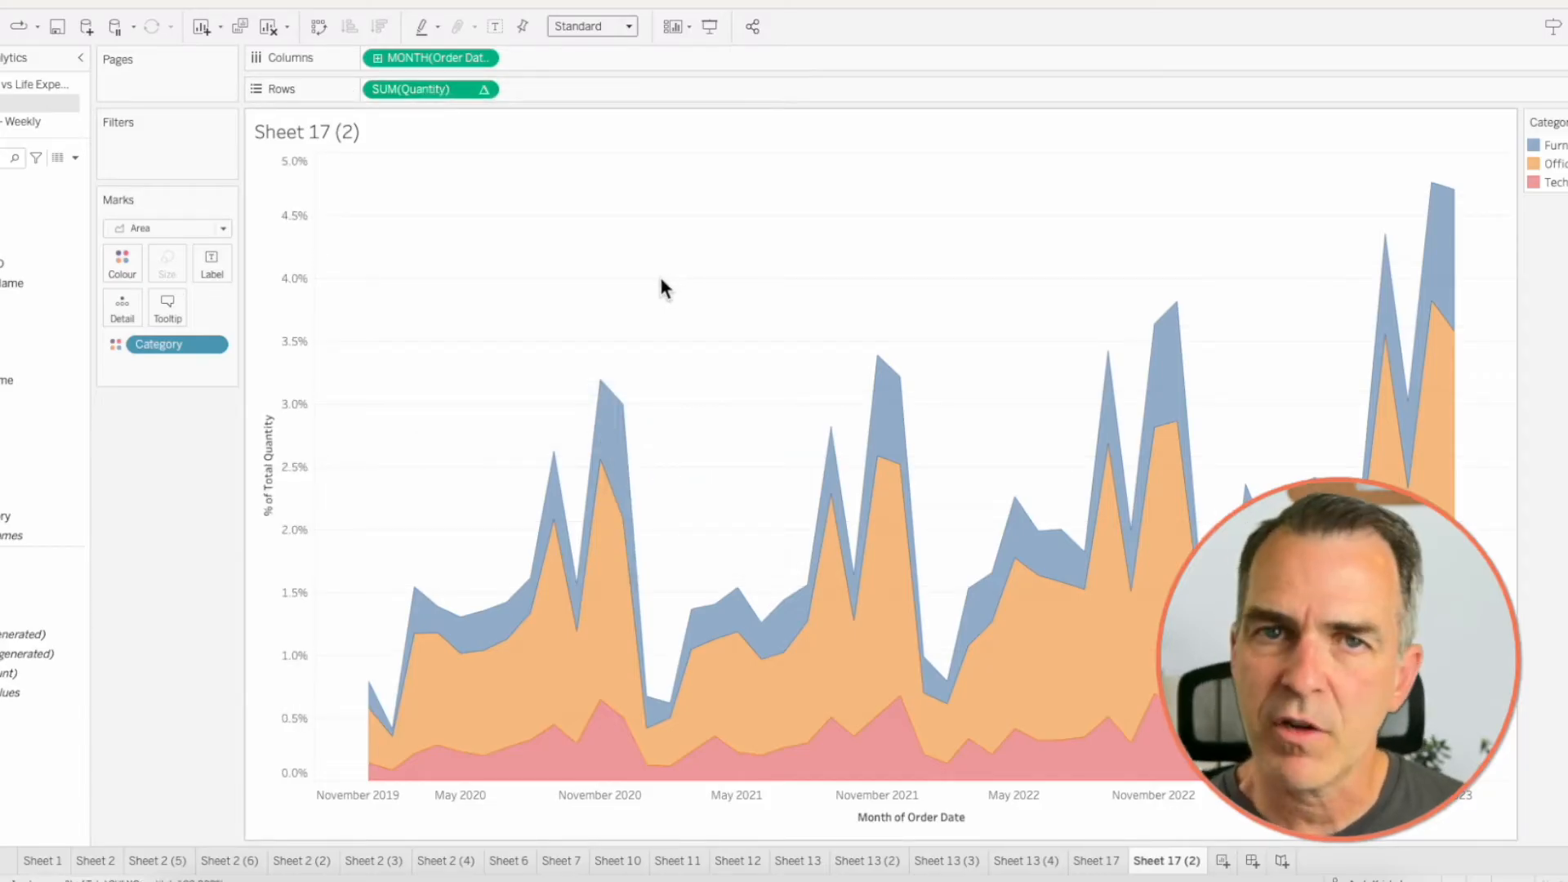
- Compute the Quantity percent of total using Category
right_click(423, 89)
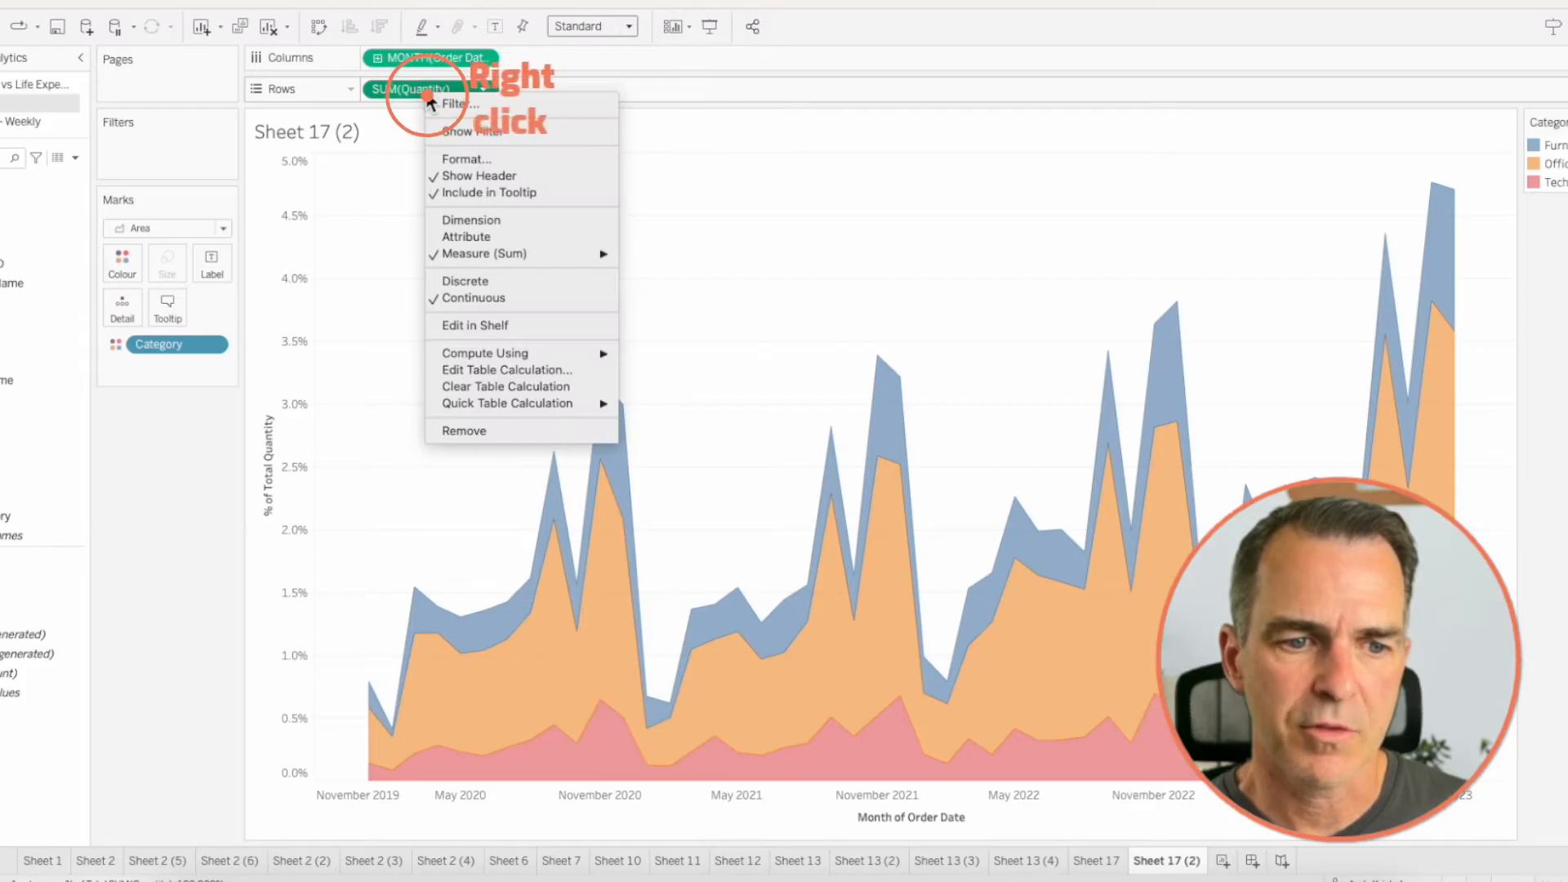
mouse_move(546, 359)
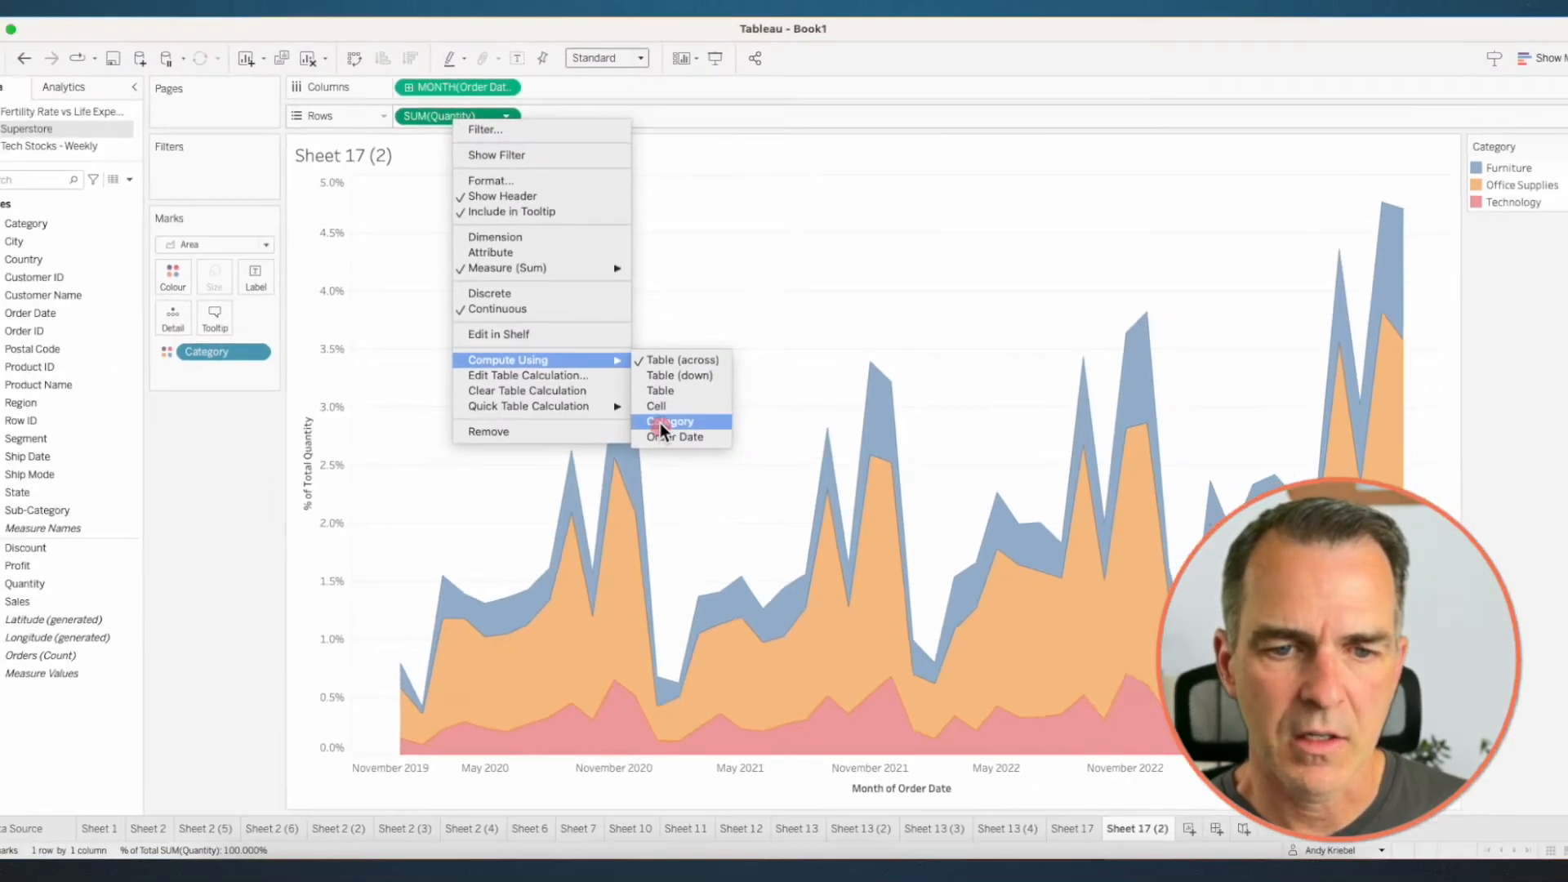
left_click(660, 420)
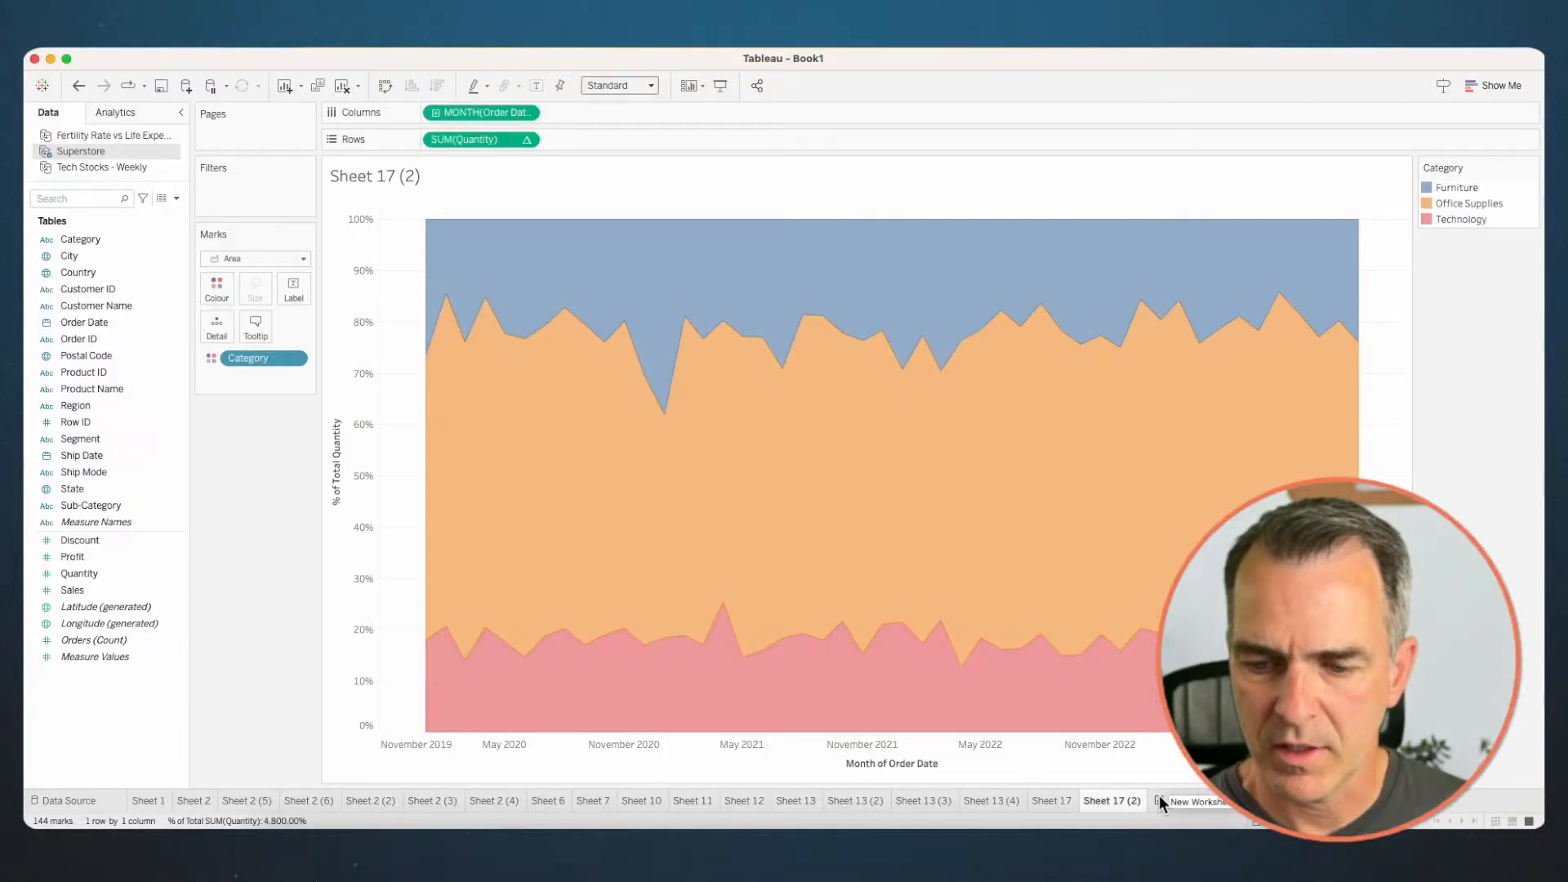
- On a new worksheet, build a line chart of Sales by continuous month of Order Date
left_click(1159, 801)
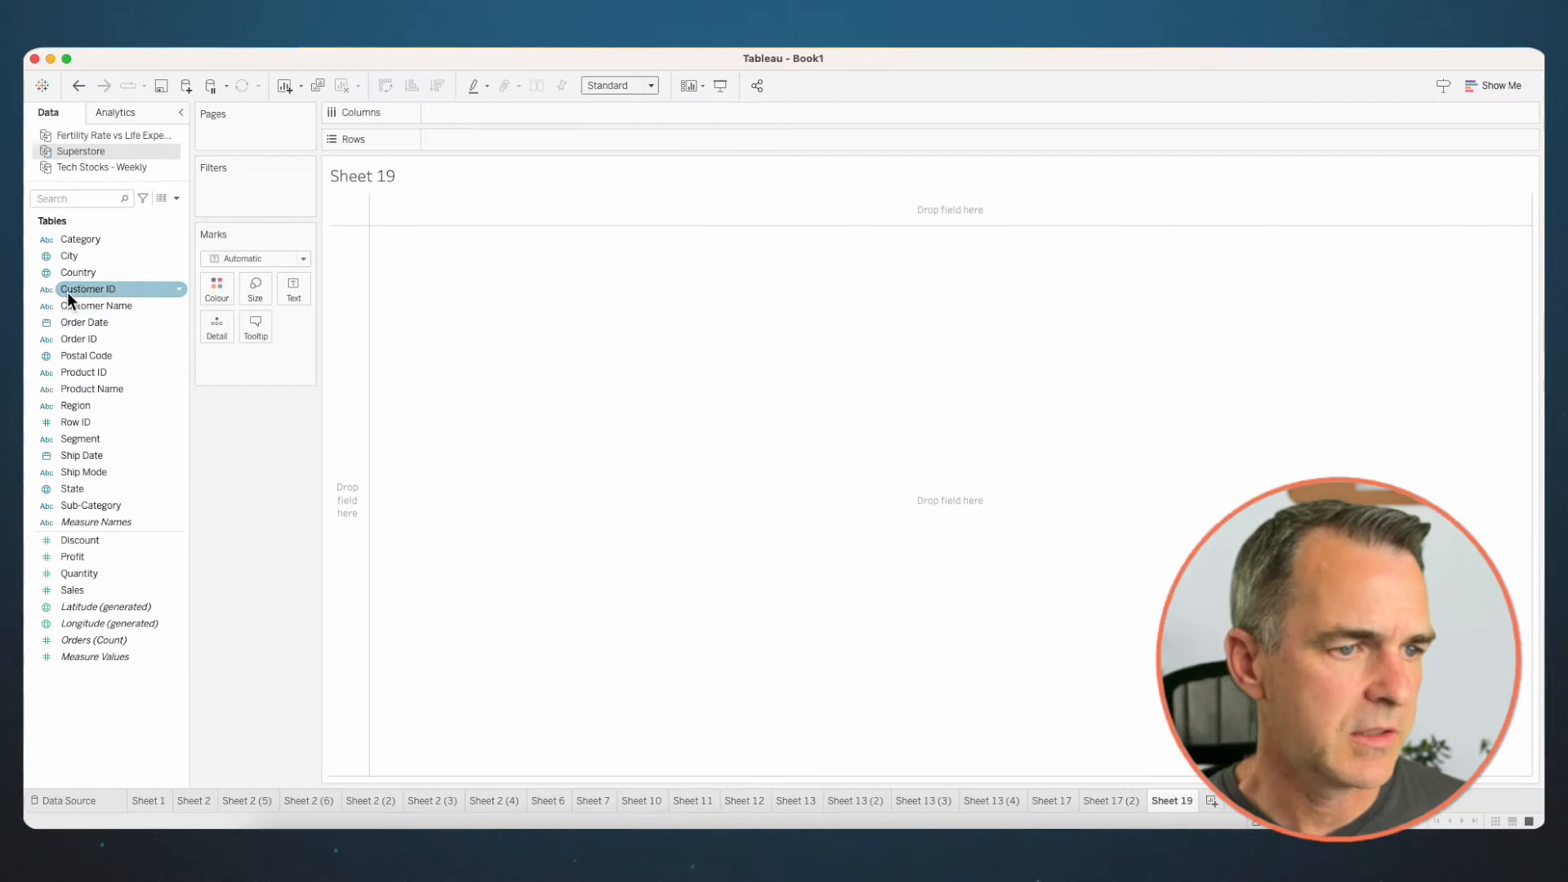
left_click_drag(95, 322, 537, 119)
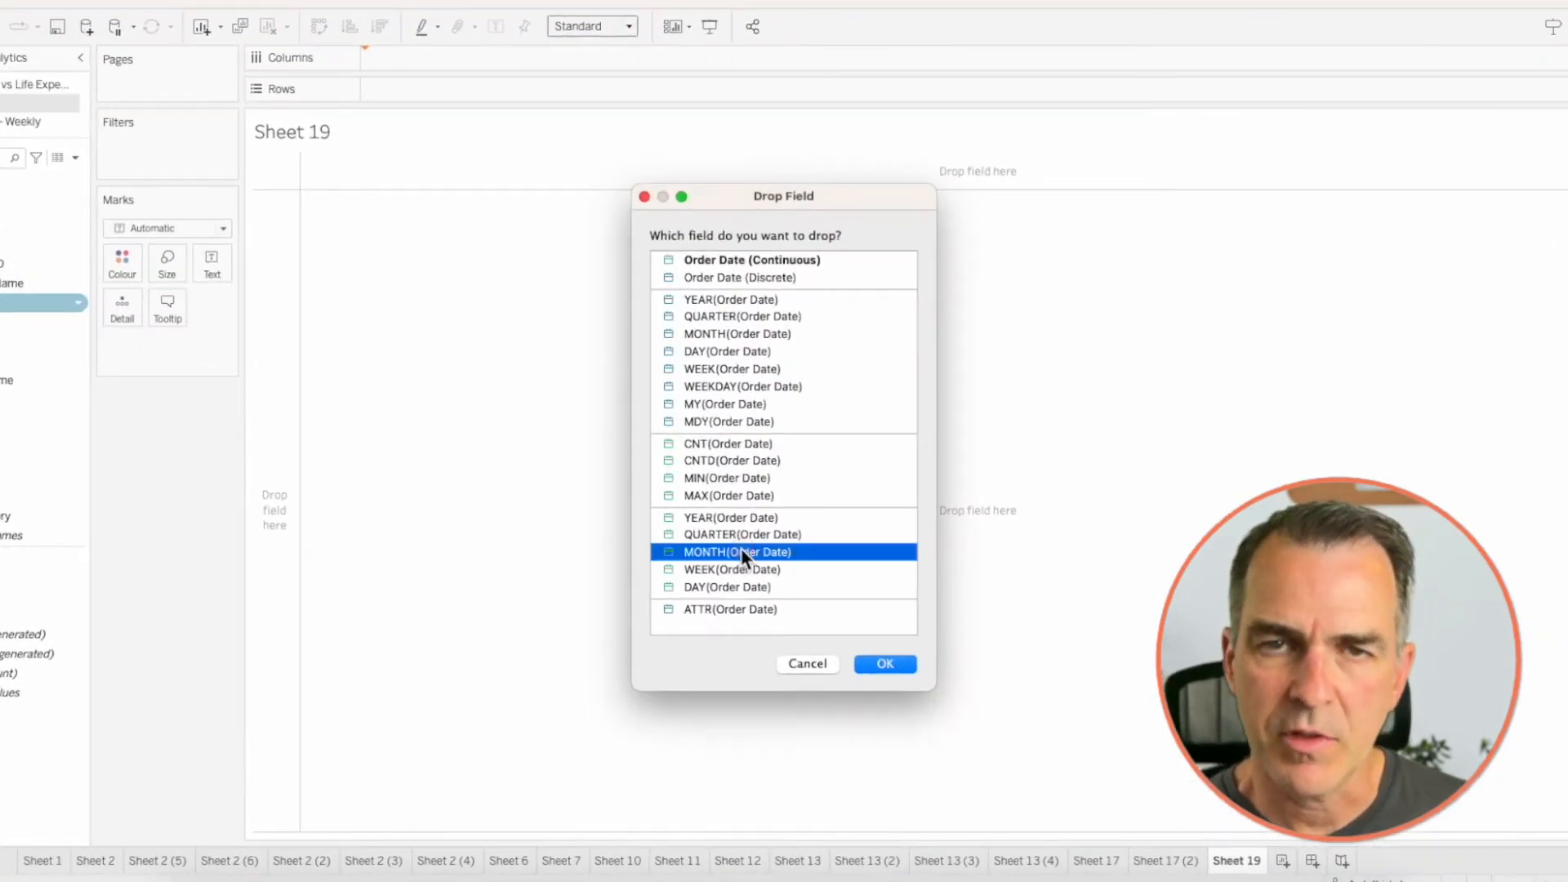
left_click(878, 664)
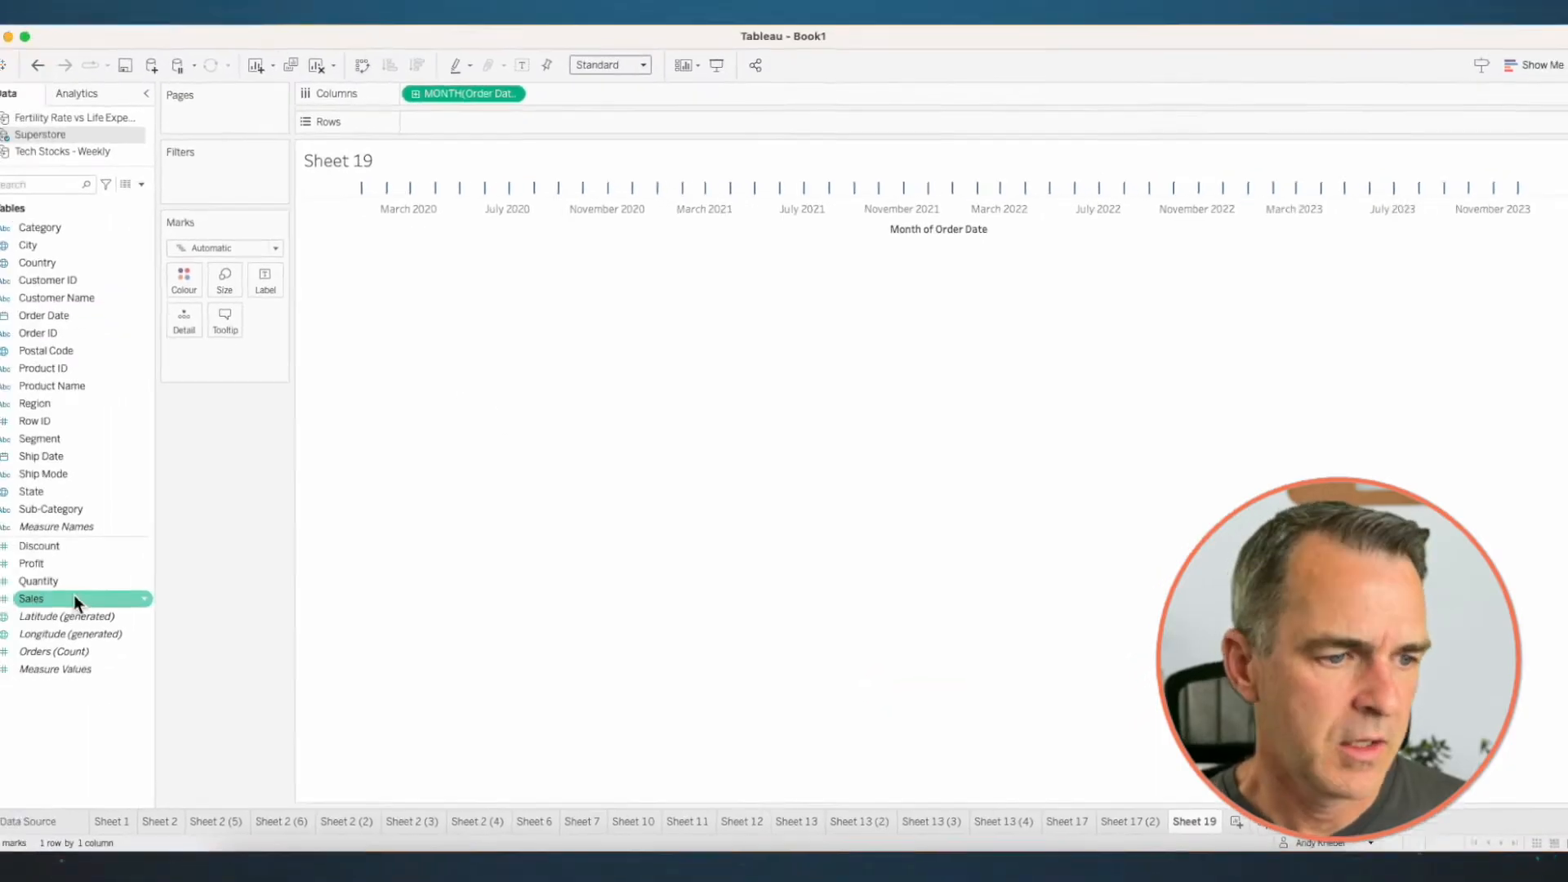
left_click_drag(106, 589, 489, 146)
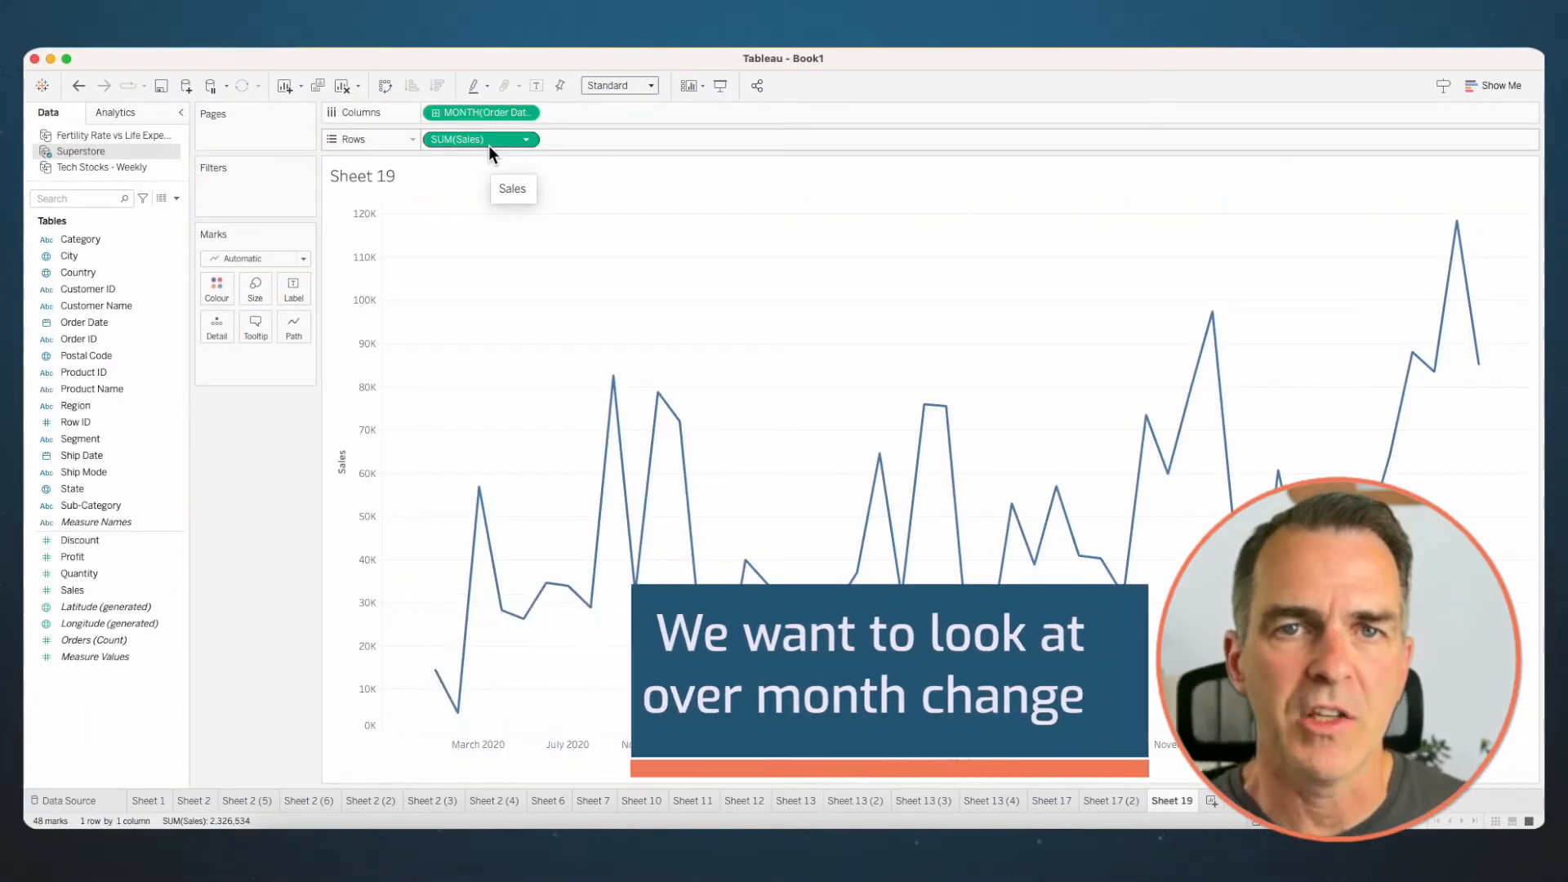
- Apply the Difference quick table calculation to the new monthly chart's Sales measure
right_click(476, 141)
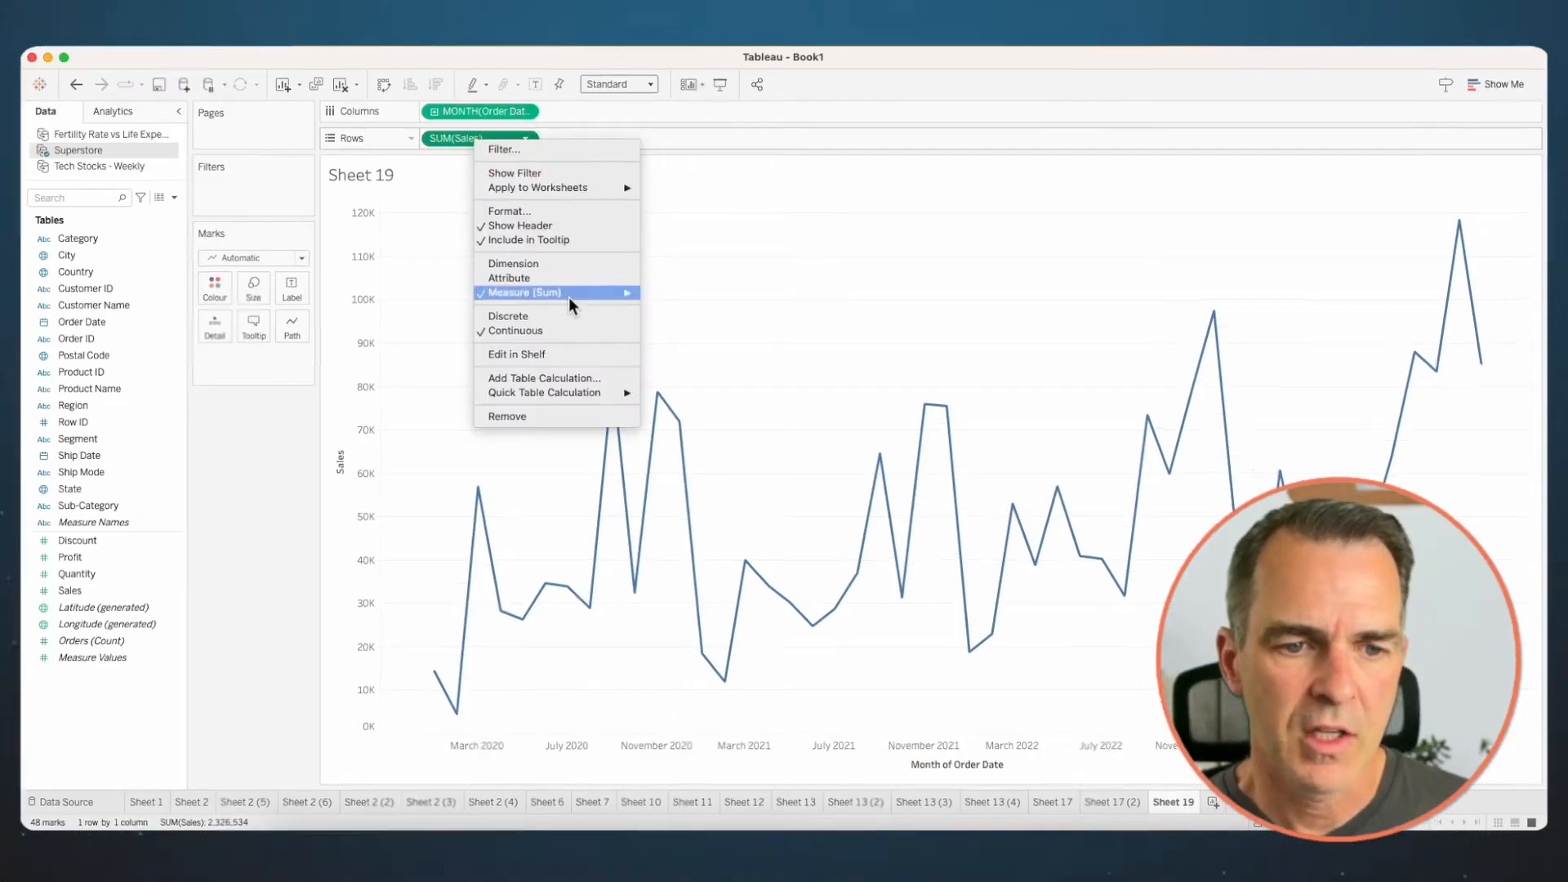
mouse_move(604, 393)
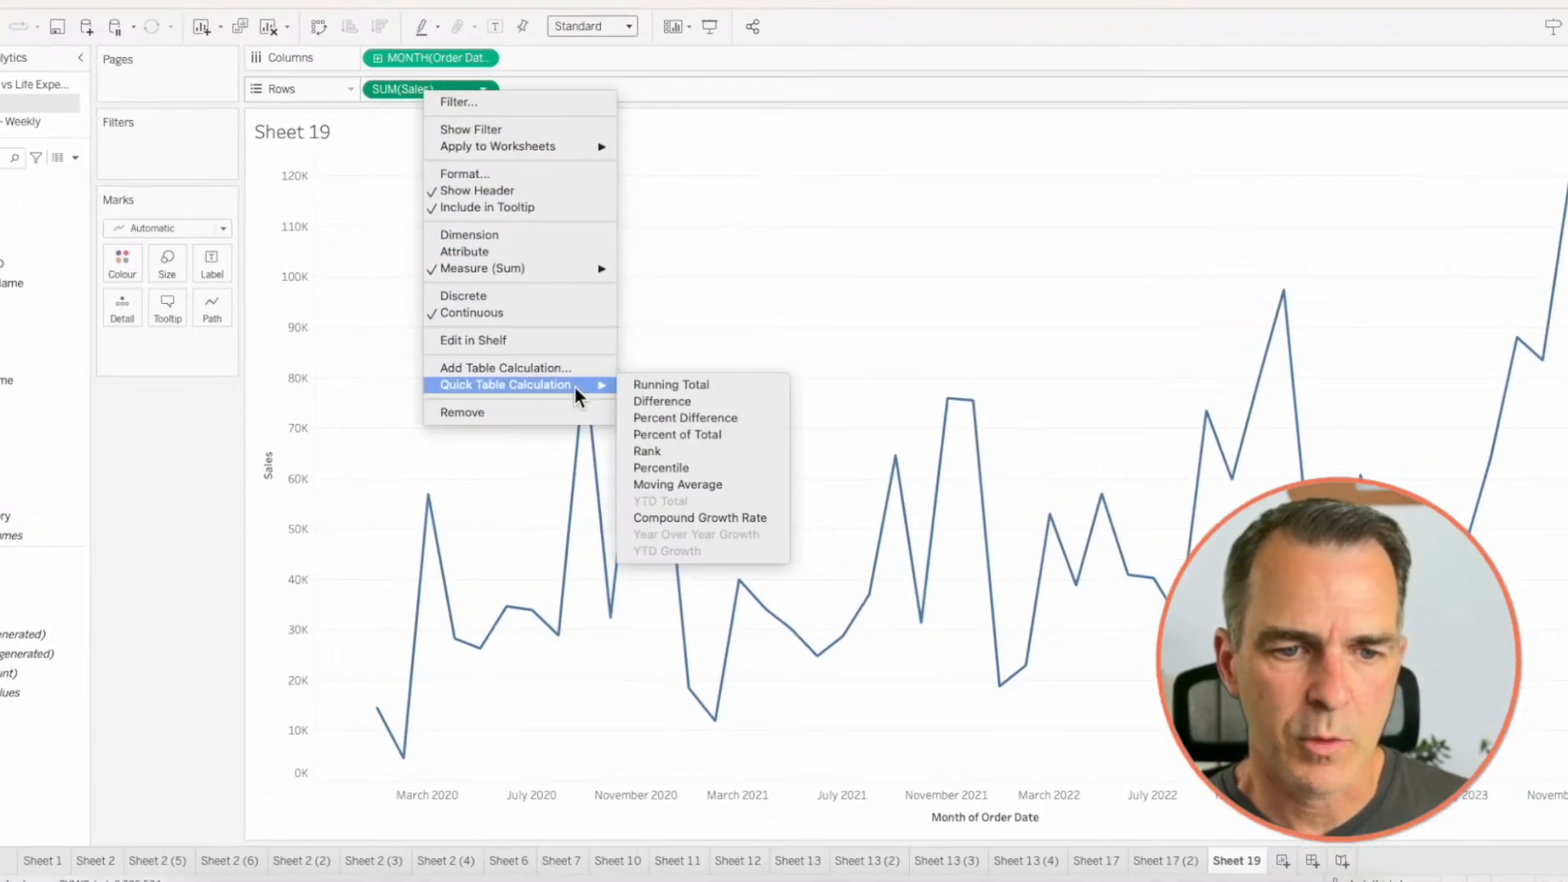
left_click(668, 401)
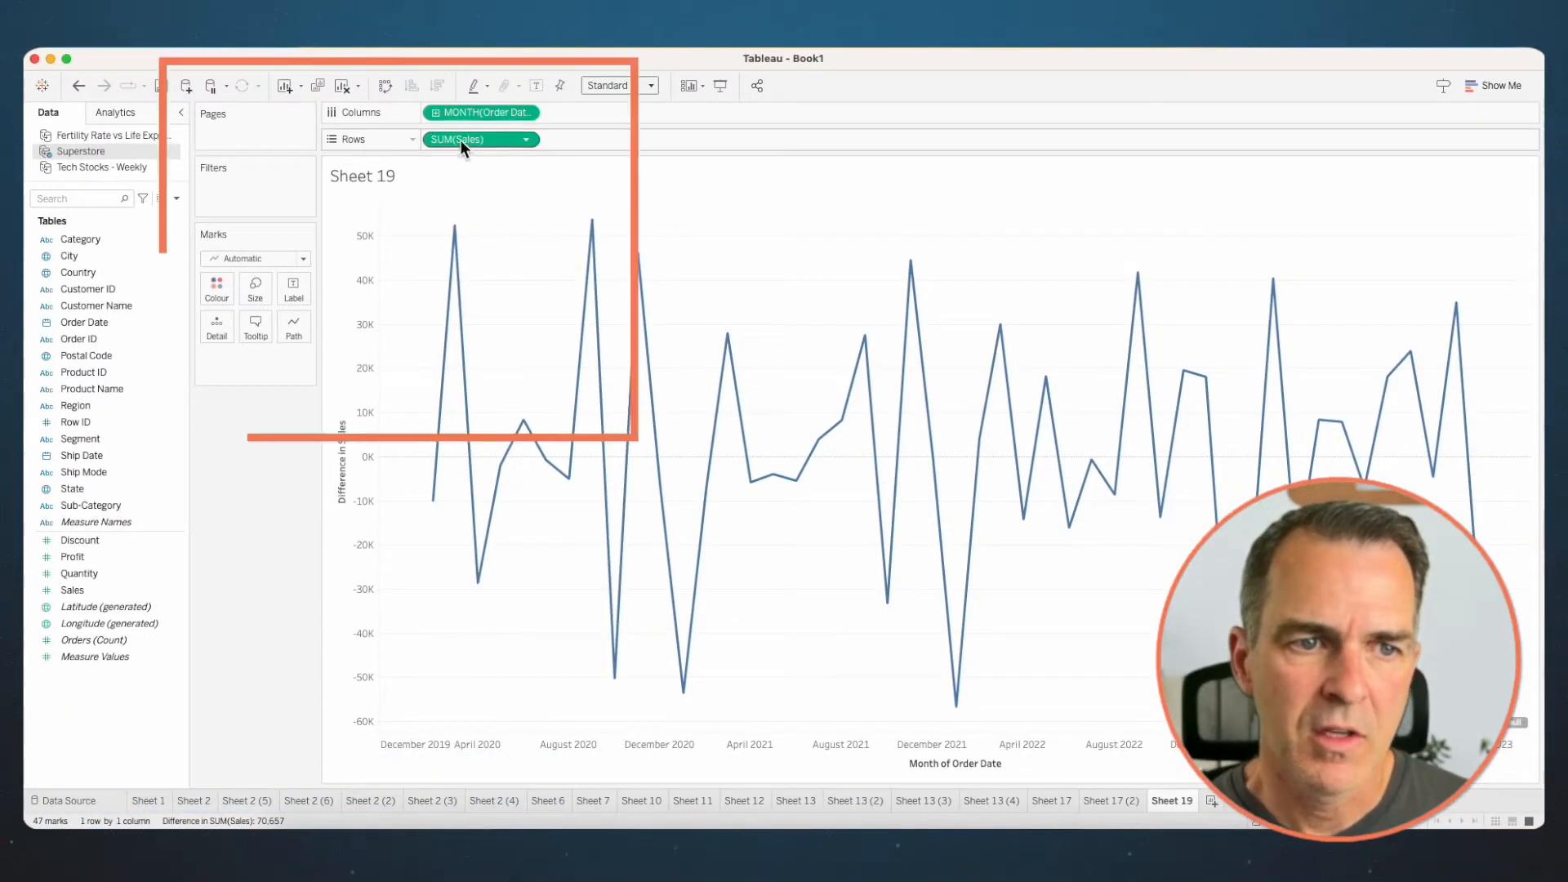
- Colour the monthly Sales difference line by its own difference in Sales measure
left_click_drag(469, 145, 367, 196)
left_click_drag(222, 292, 126, 305)
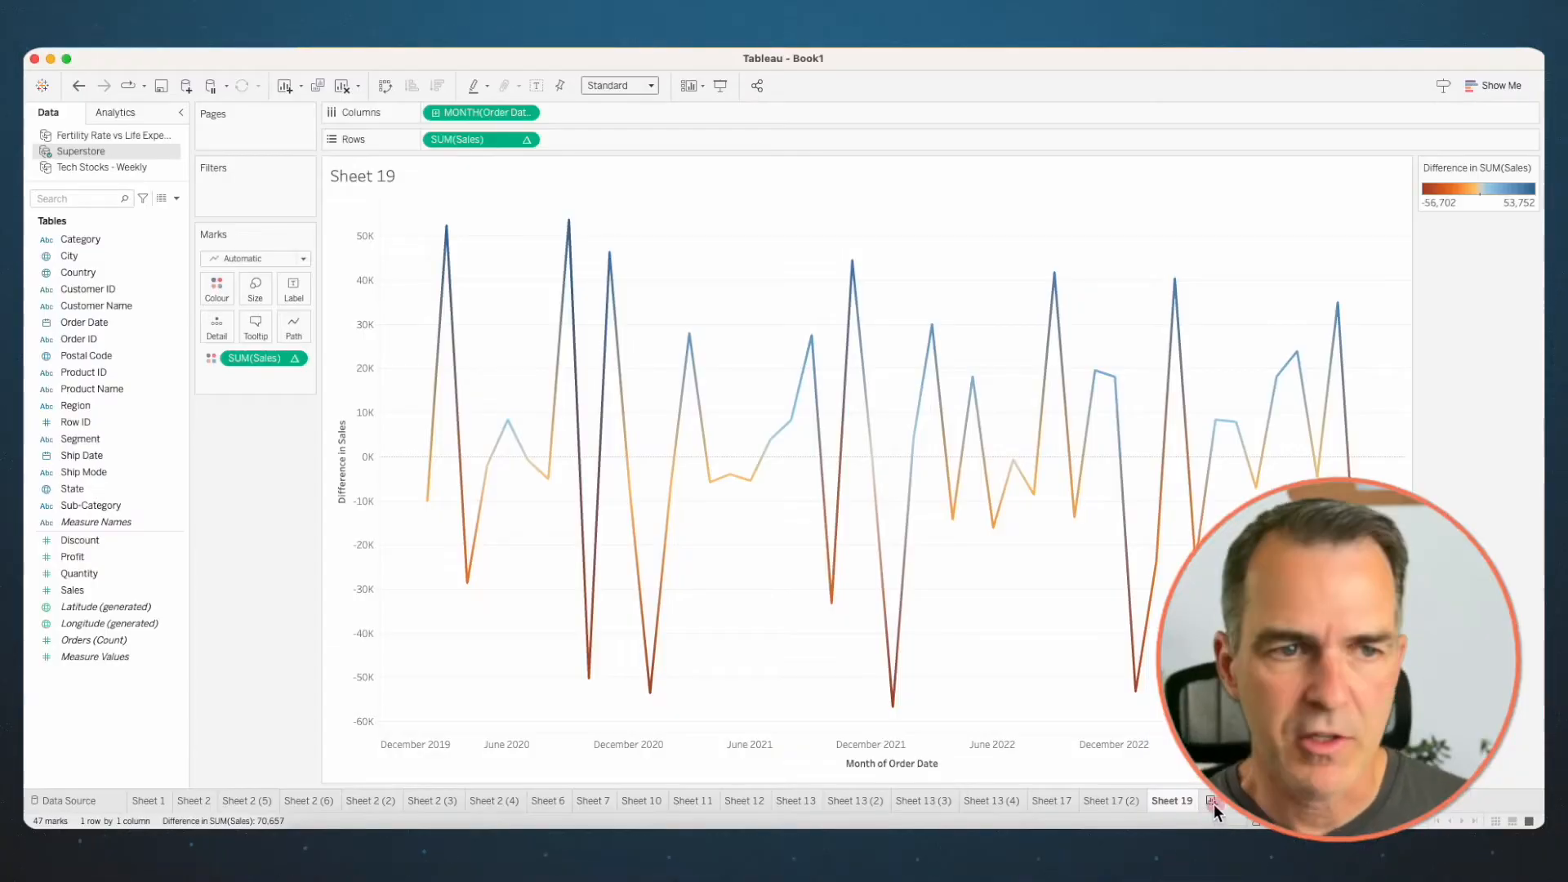
- On a new worksheet, build a line chart of Sales by continuous month of Order Date
left_click(1212, 802)
mouse_move(82, 321)
left_mouse_down()
mouse_move(173, 325)
mouse_move(423, 97)
mouse_move(447, 111)
left_mouse_up()
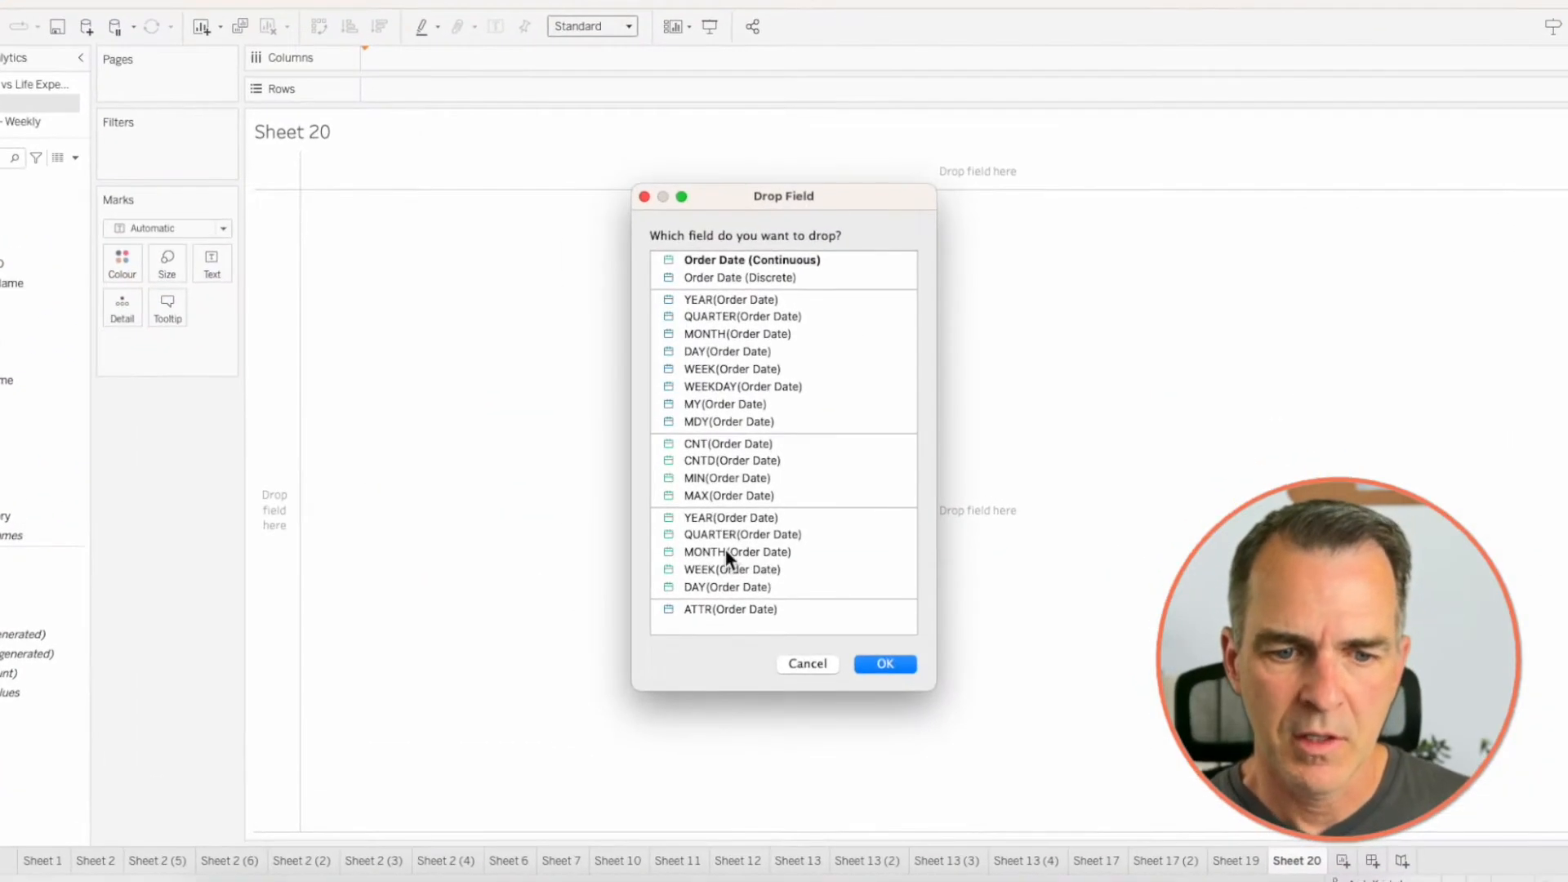
left_click(725, 552)
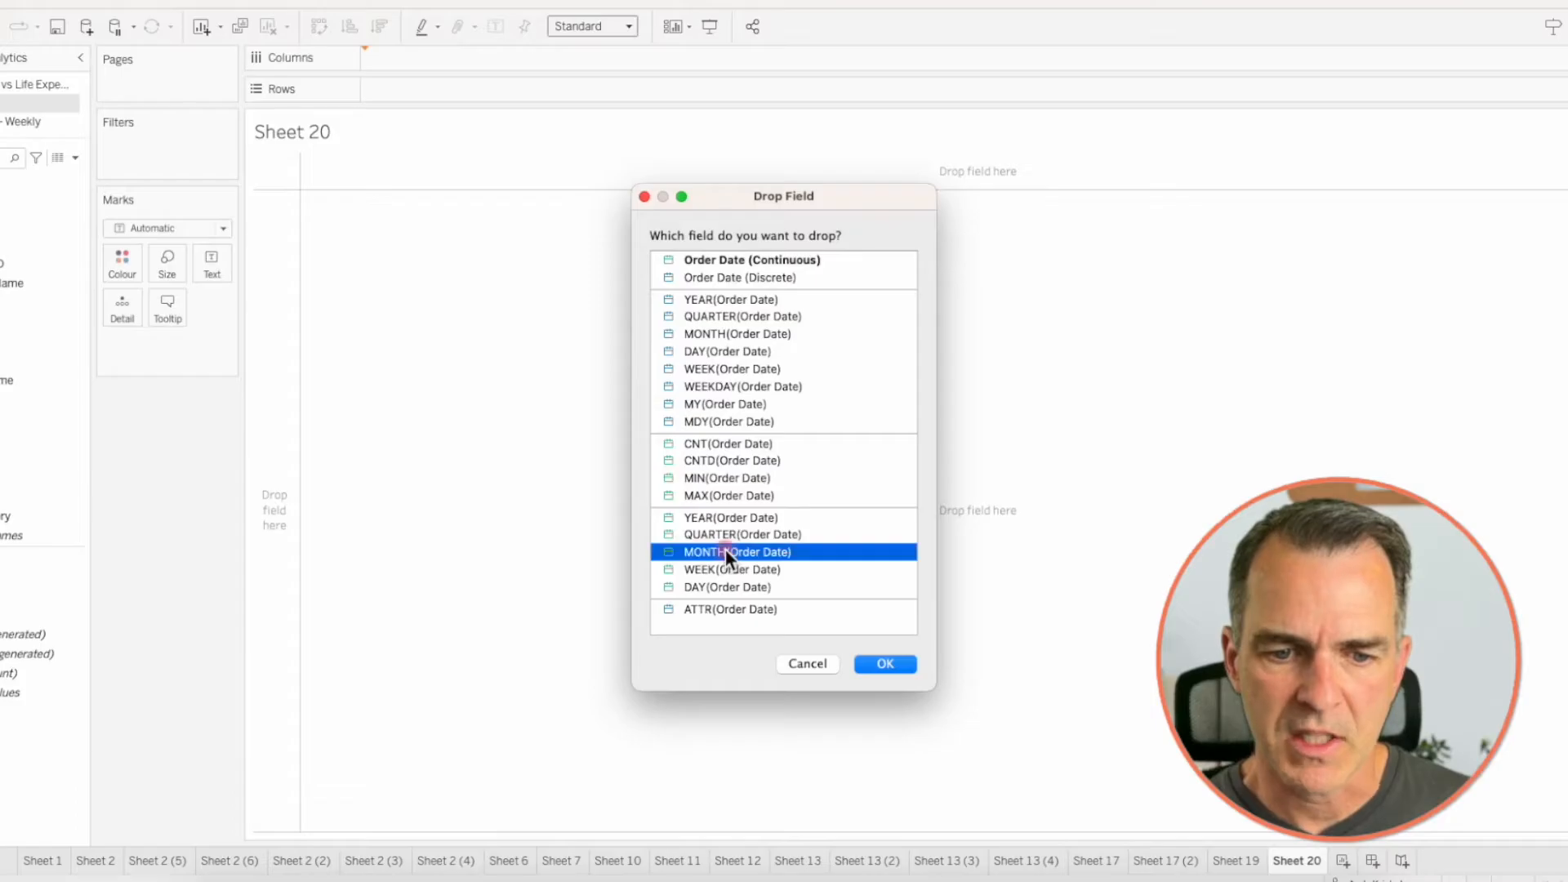
left_click(886, 663)
left_click(85, 590)
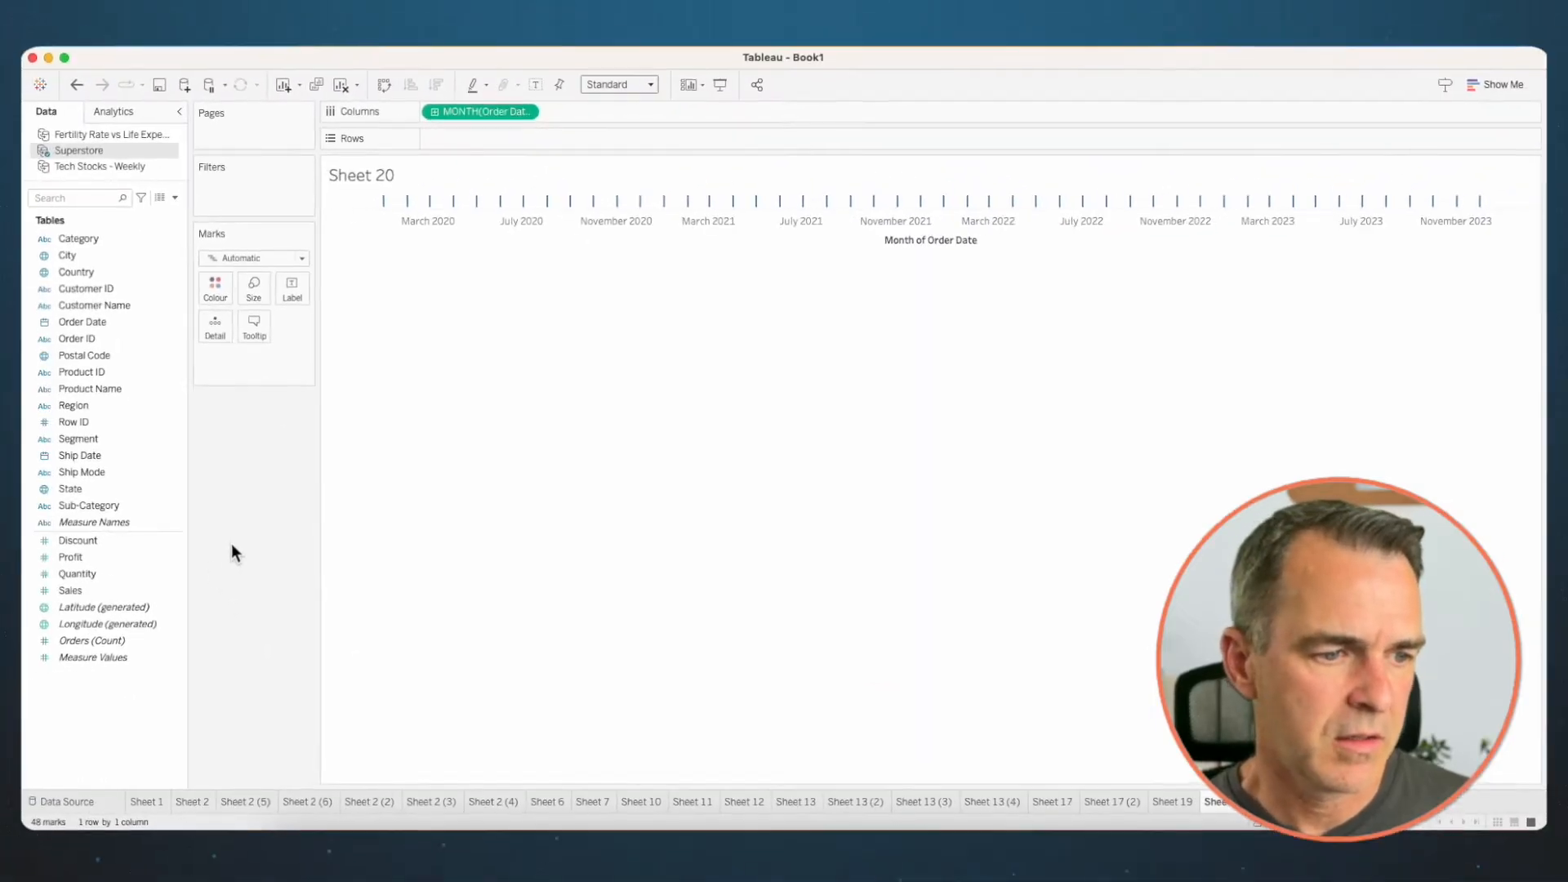
left_click_drag(85, 590, 449, 145)
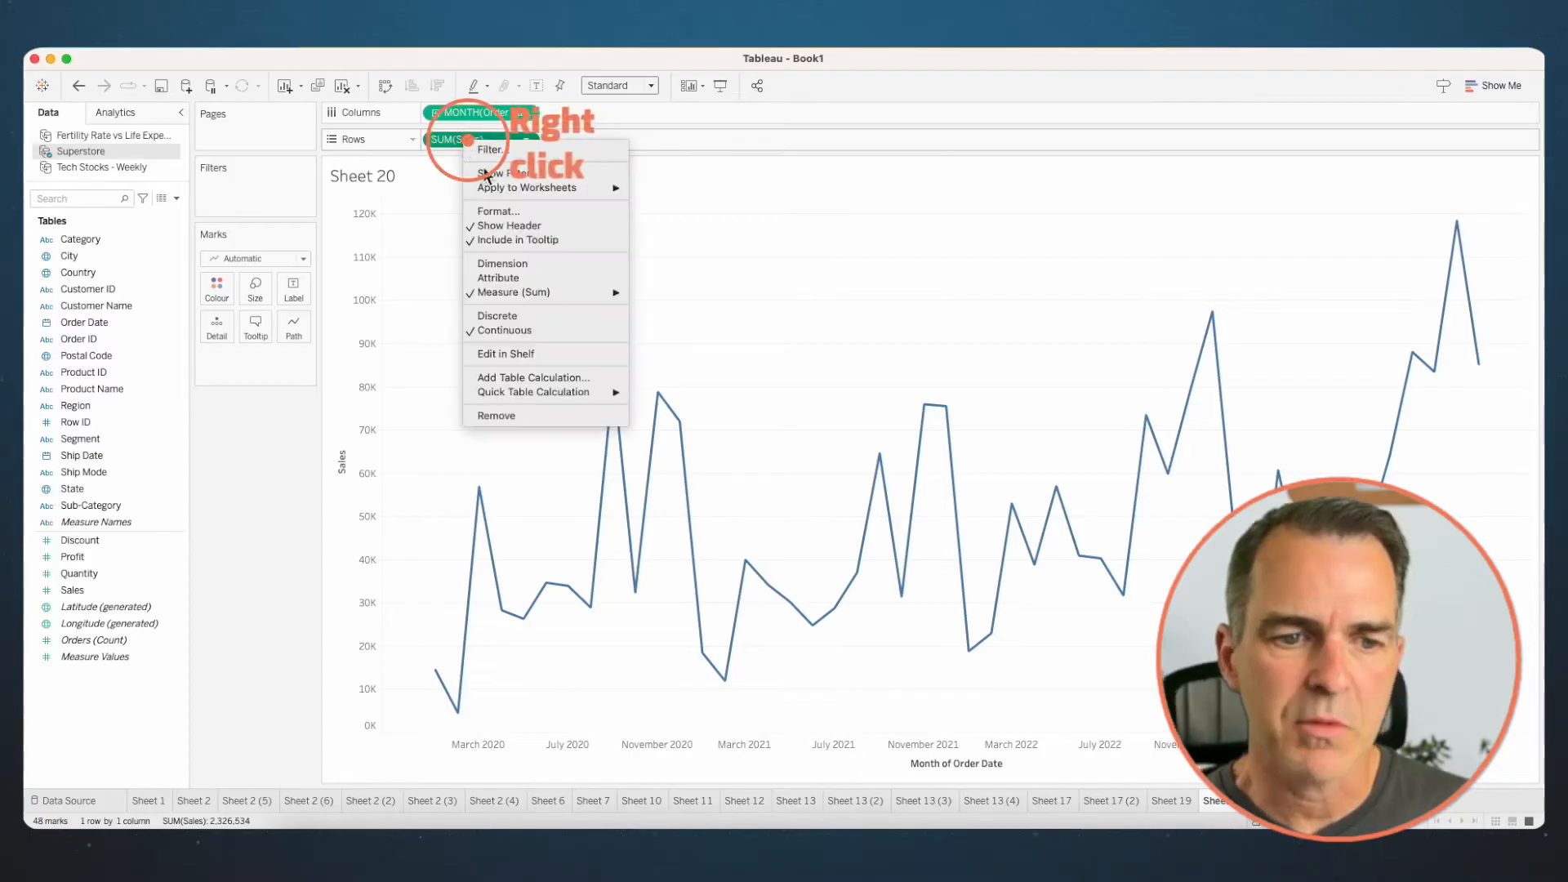
- Apply the Percent Difference quick table calculation to Sales and compare the chart with the one on Sheet 19
mouse_move(577, 390)
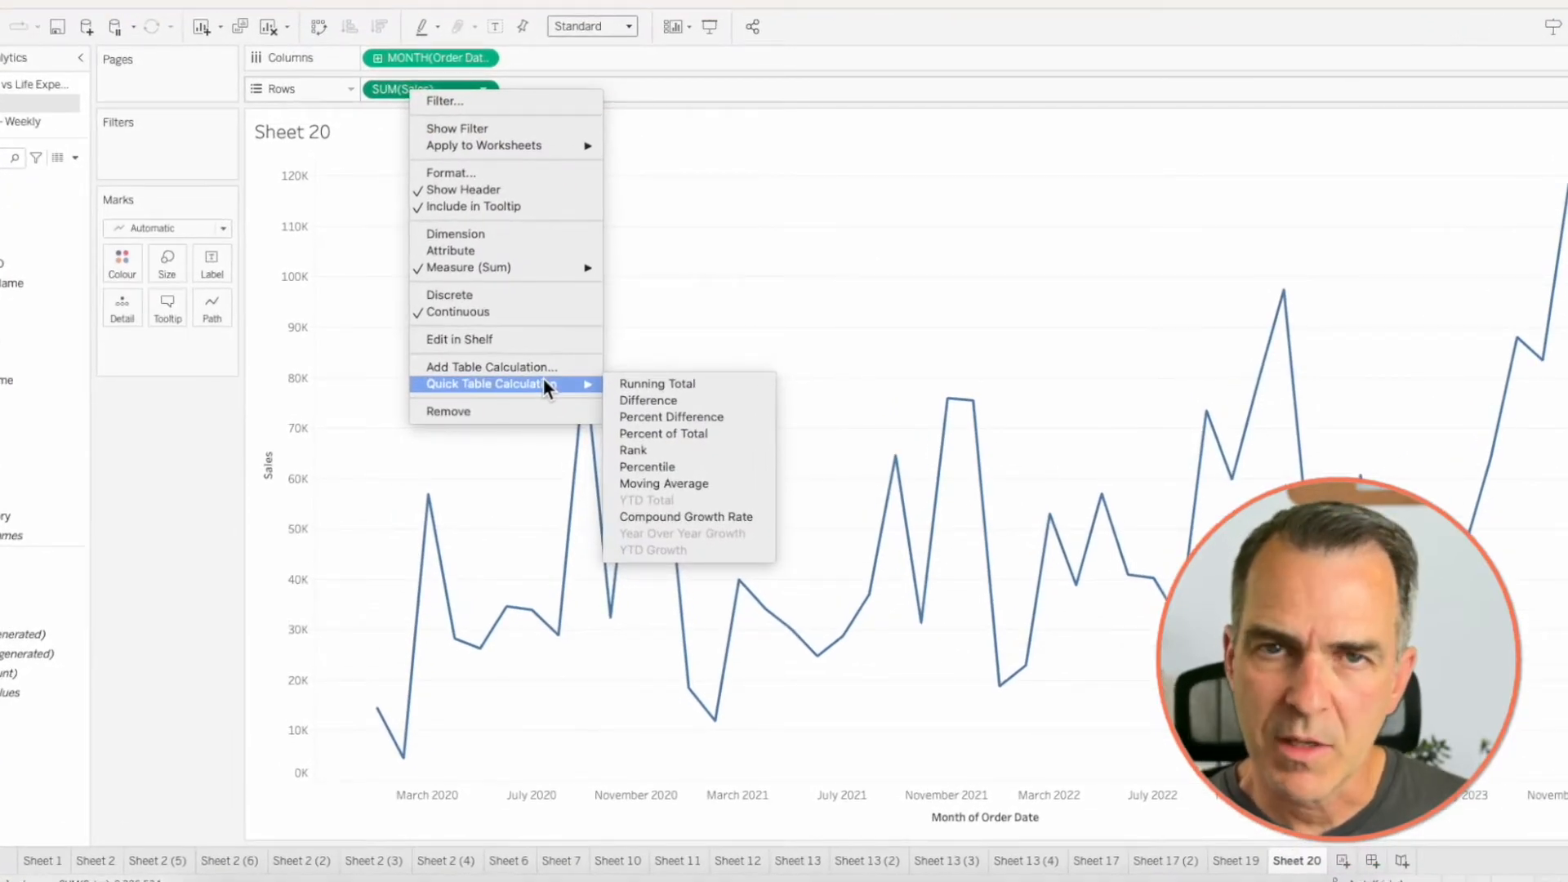
left_click(634, 416)
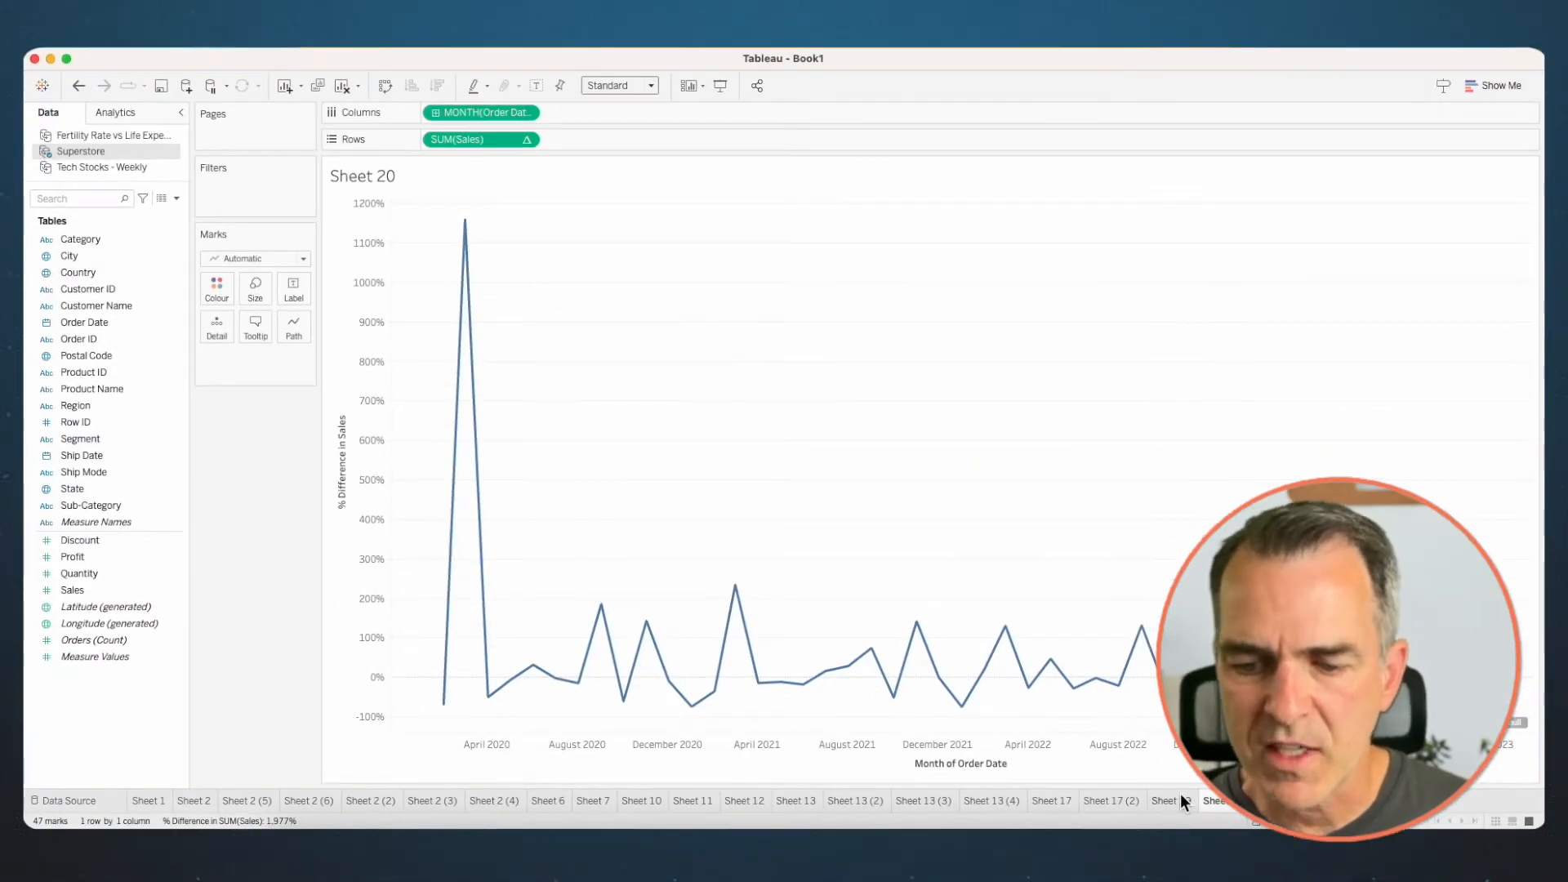
left_click(1180, 798)
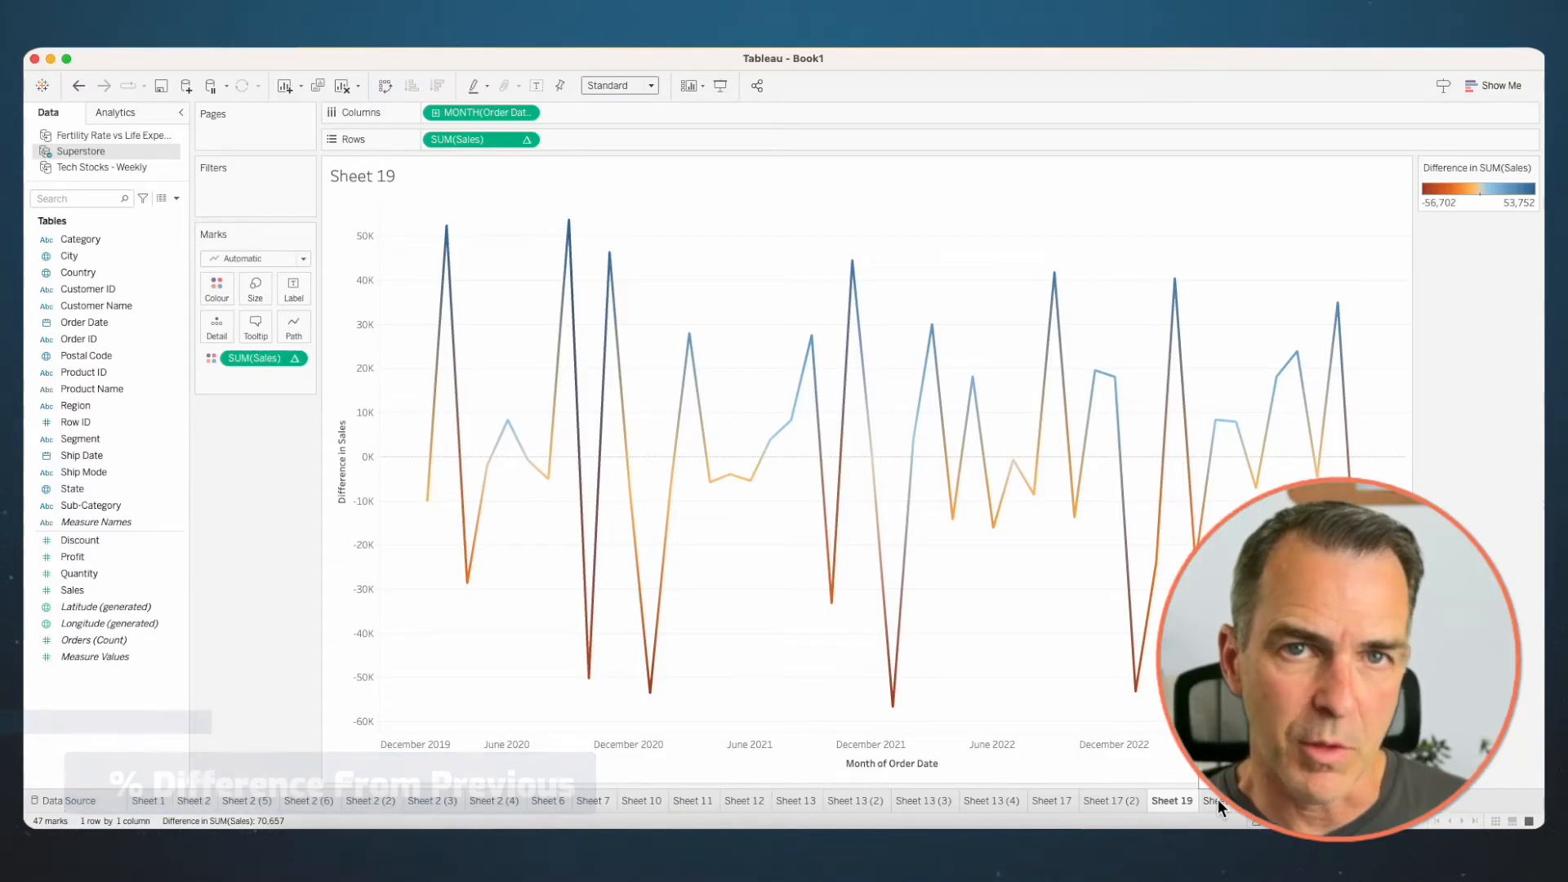
left_click(1217, 799)
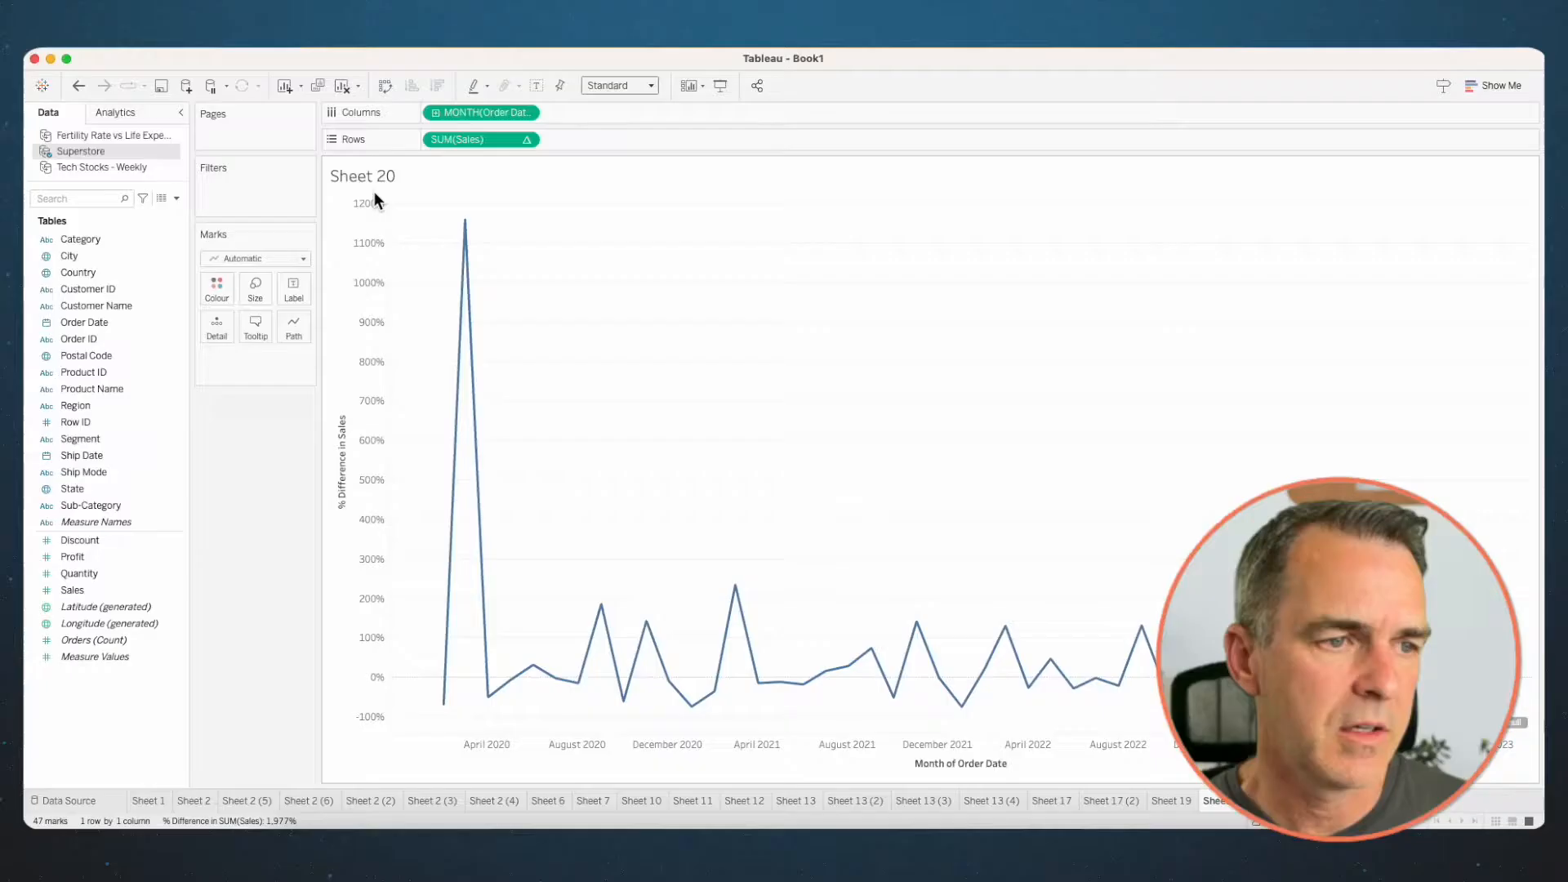
- Split the percent difference chart into rows and colours by Category, and compute it using Specific Dimensions with only Month of Order Date
left_click_drag(106, 239, 425, 137)
left_click_drag(91, 239, 213, 281)
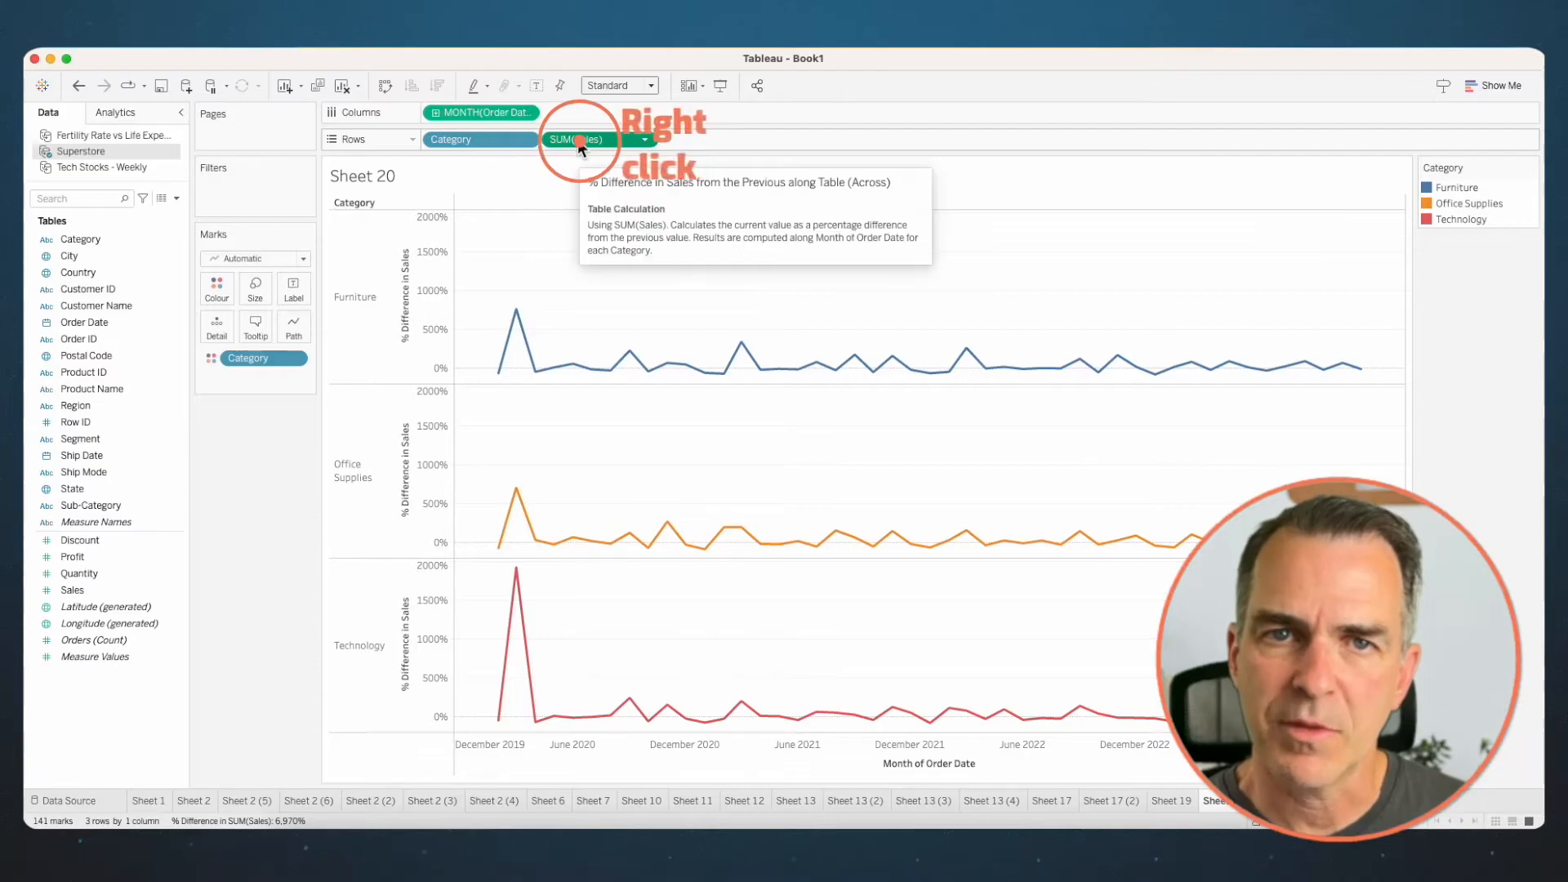
right_click(579, 143)
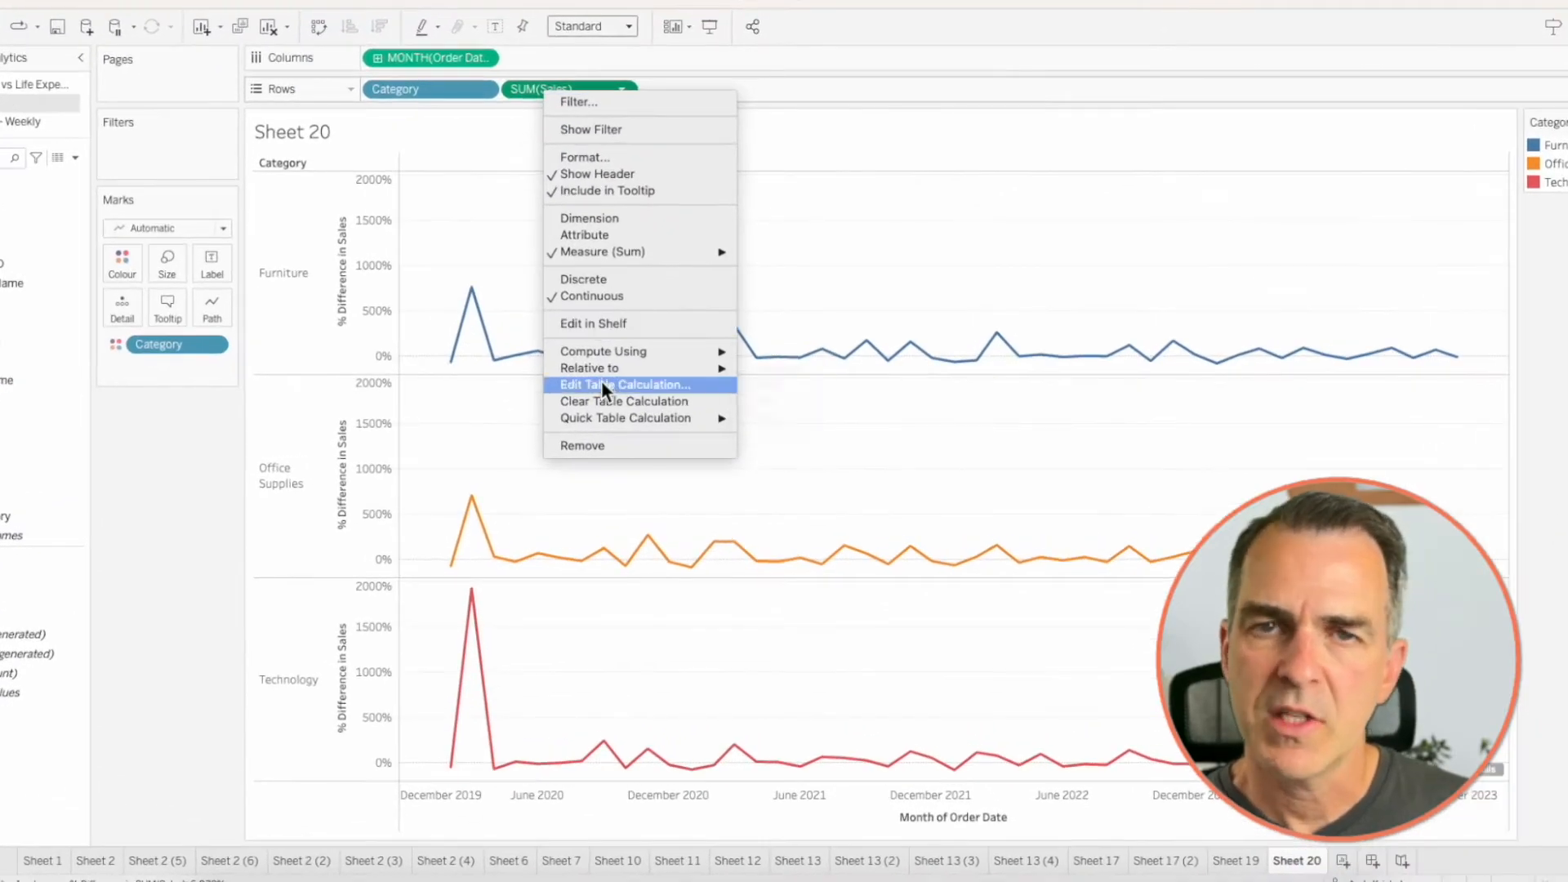
left_click(602, 380)
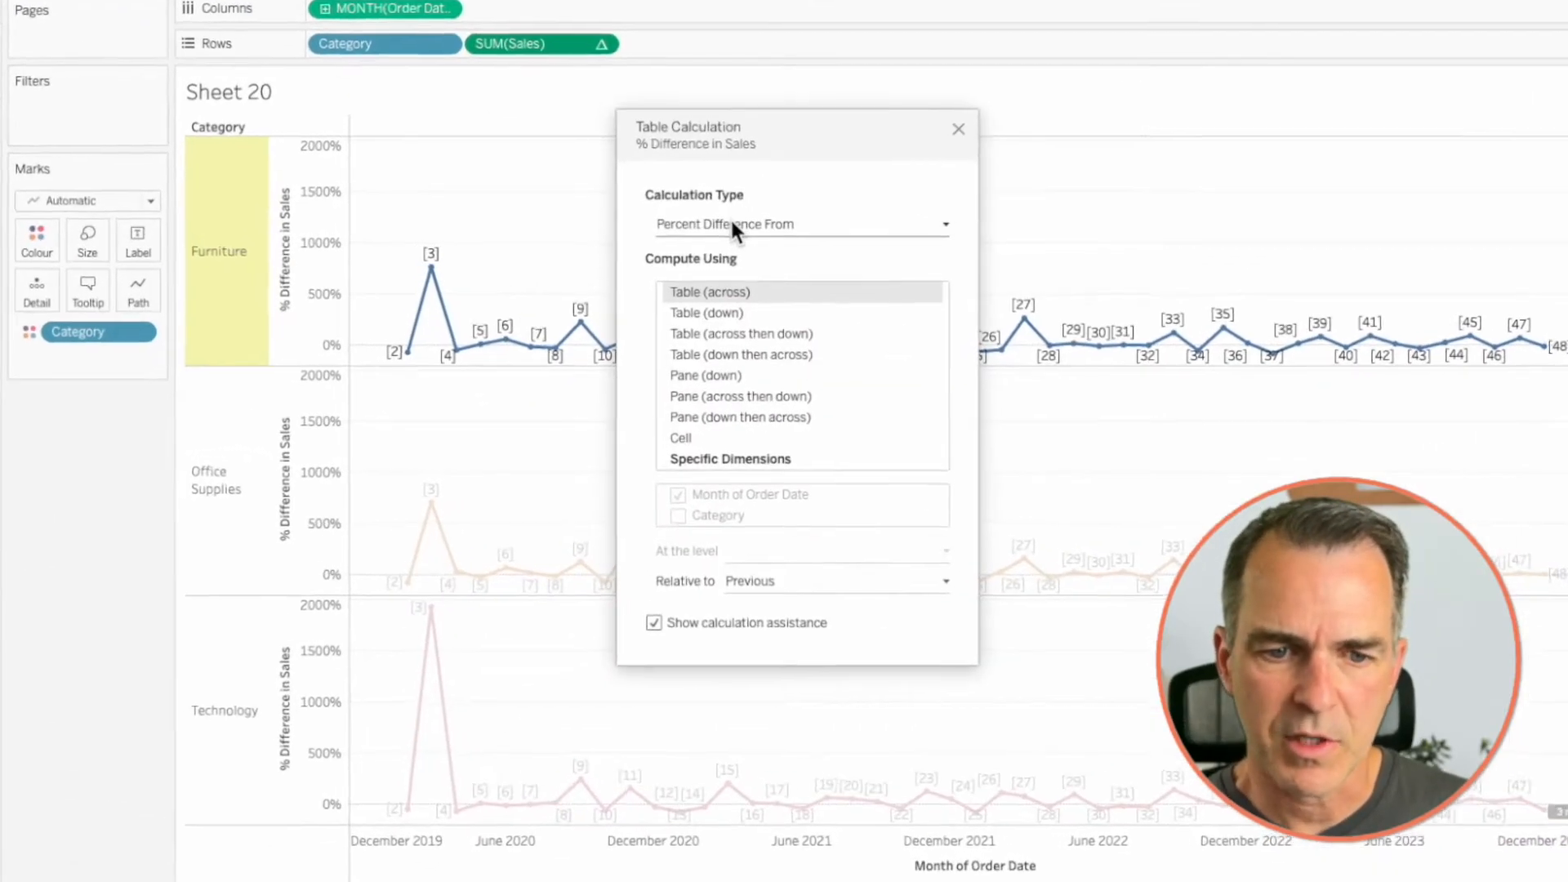
left_click(715, 459)
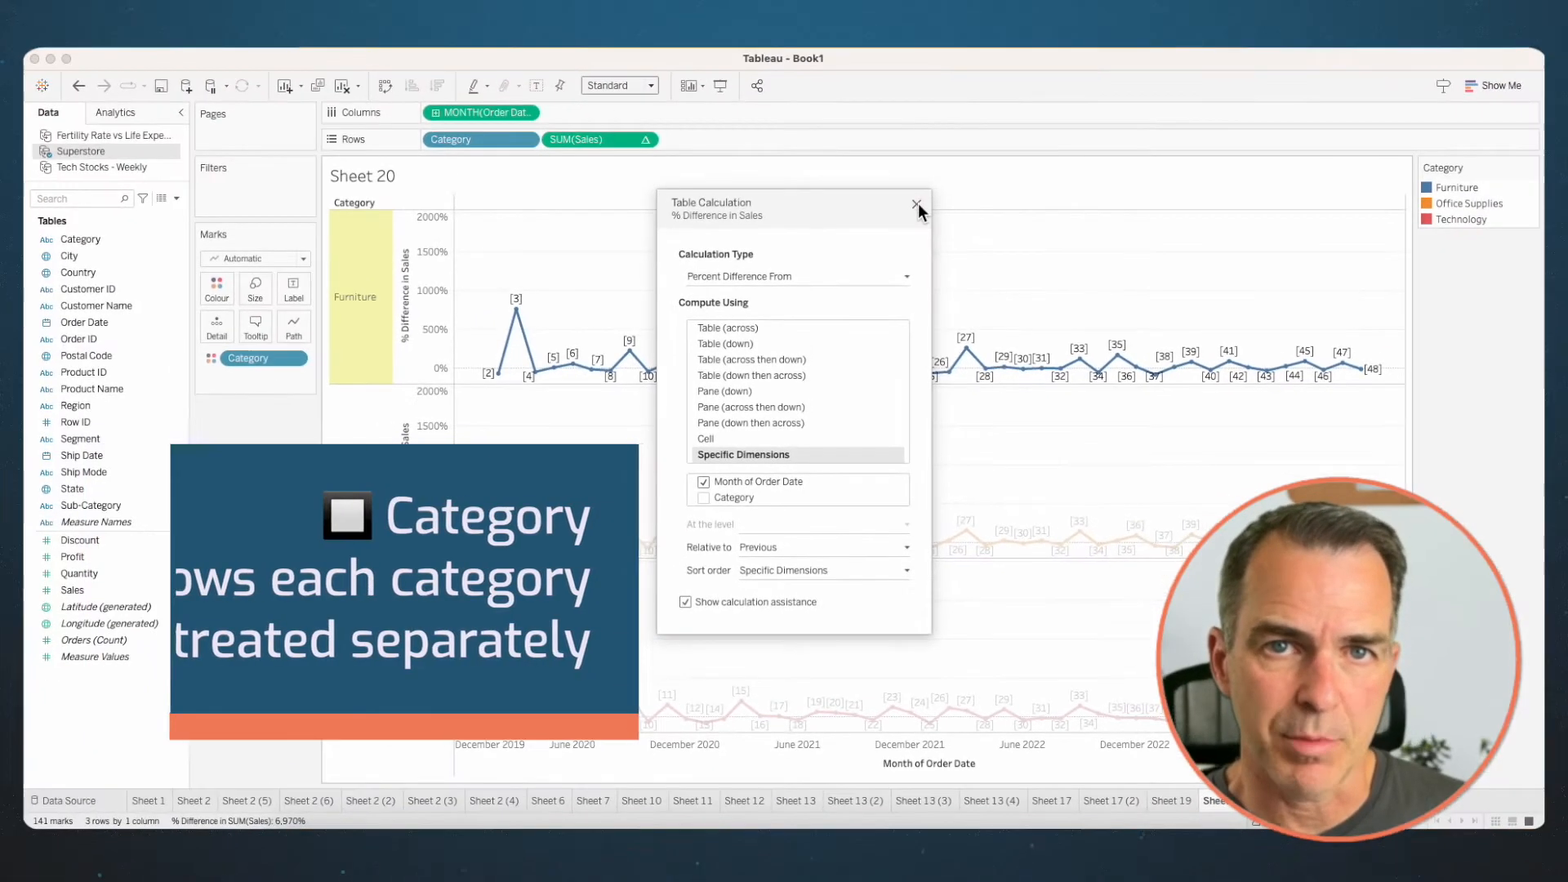
left_click(970, 110)
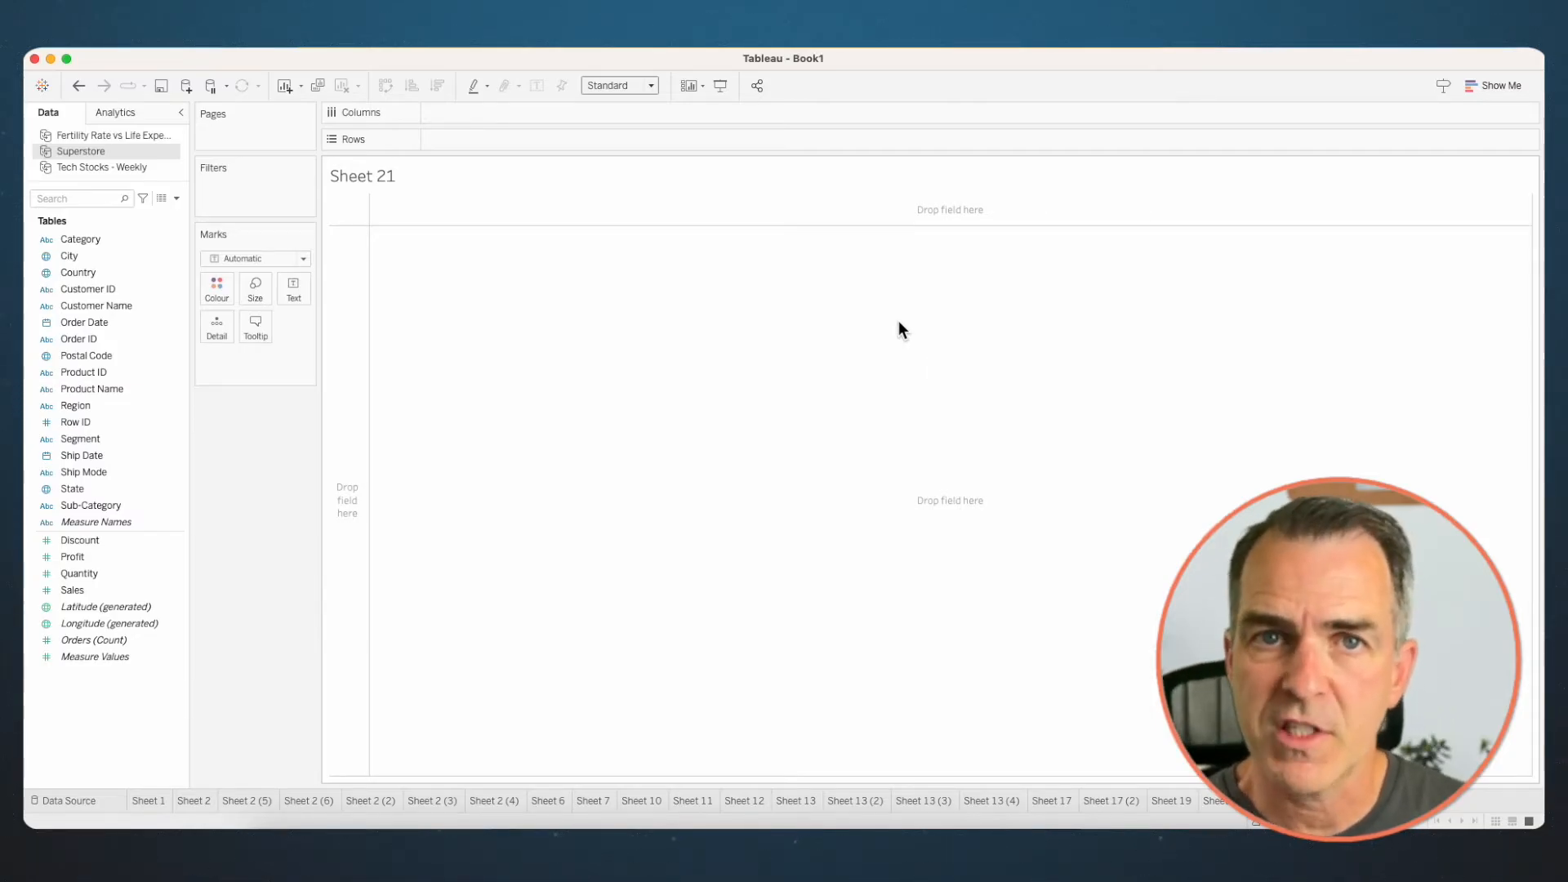
- On the empty Sheet 21, build a line chart of Quantity by continuous month of Order Date
left_click_drag(124, 330, 529, 113)
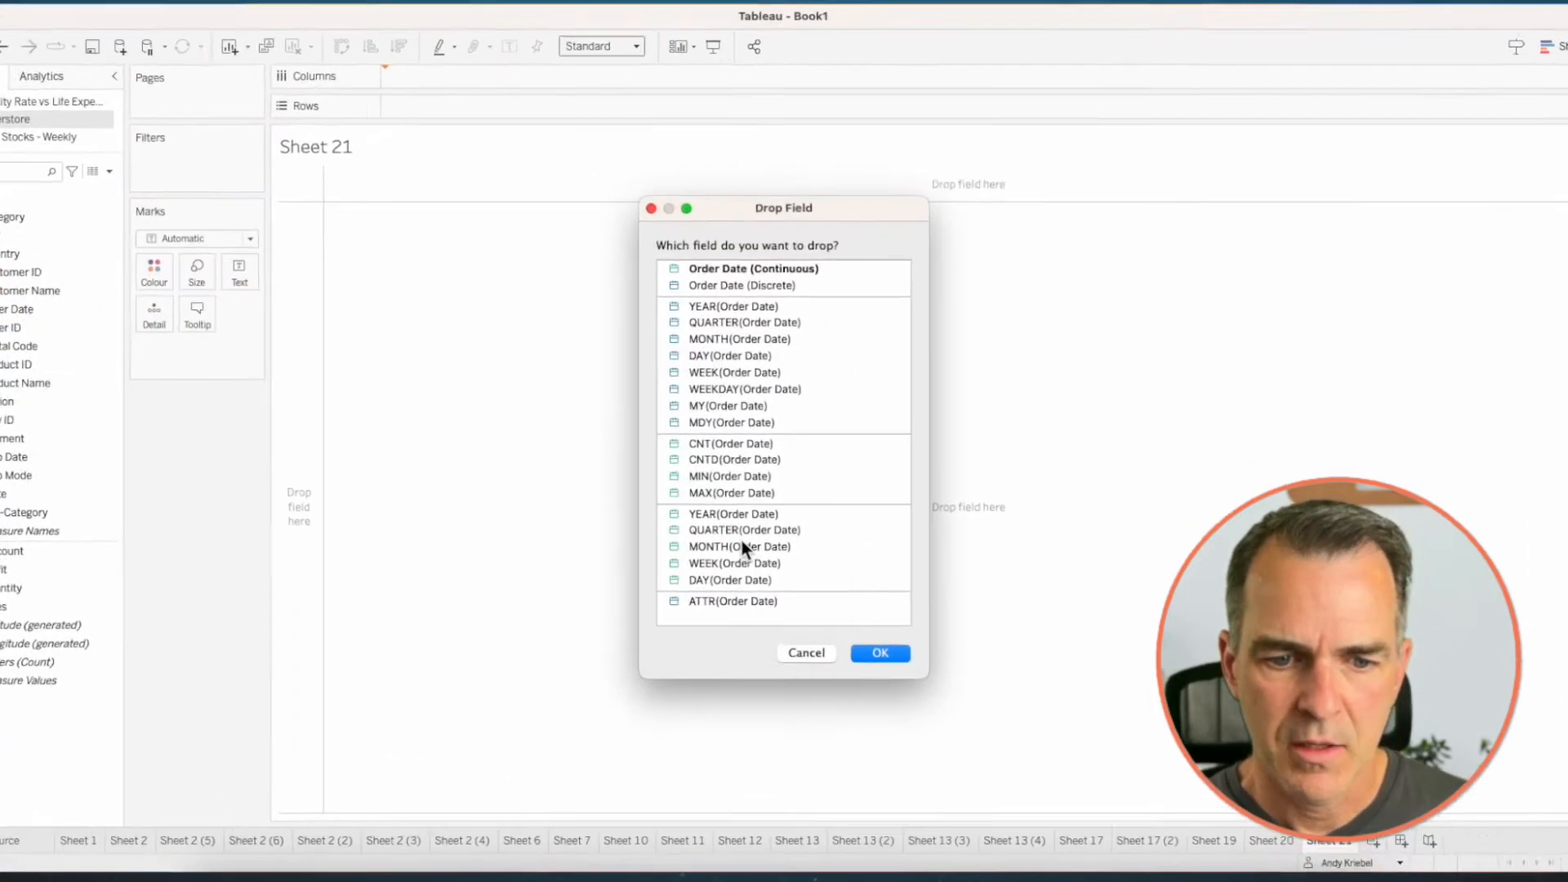
left_click(742, 546)
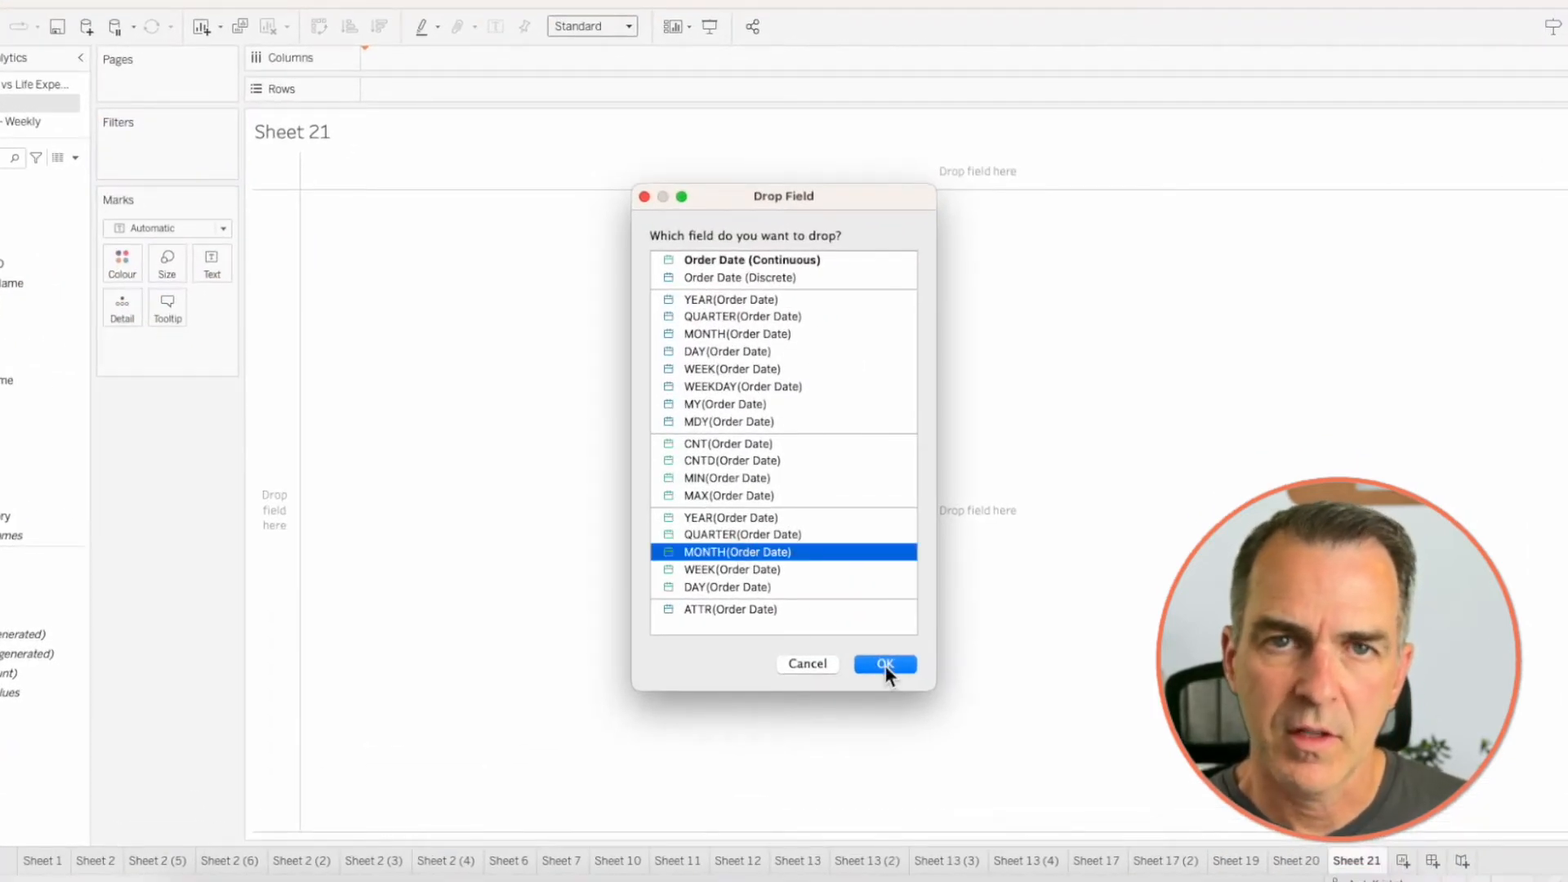
left_click(885, 667)
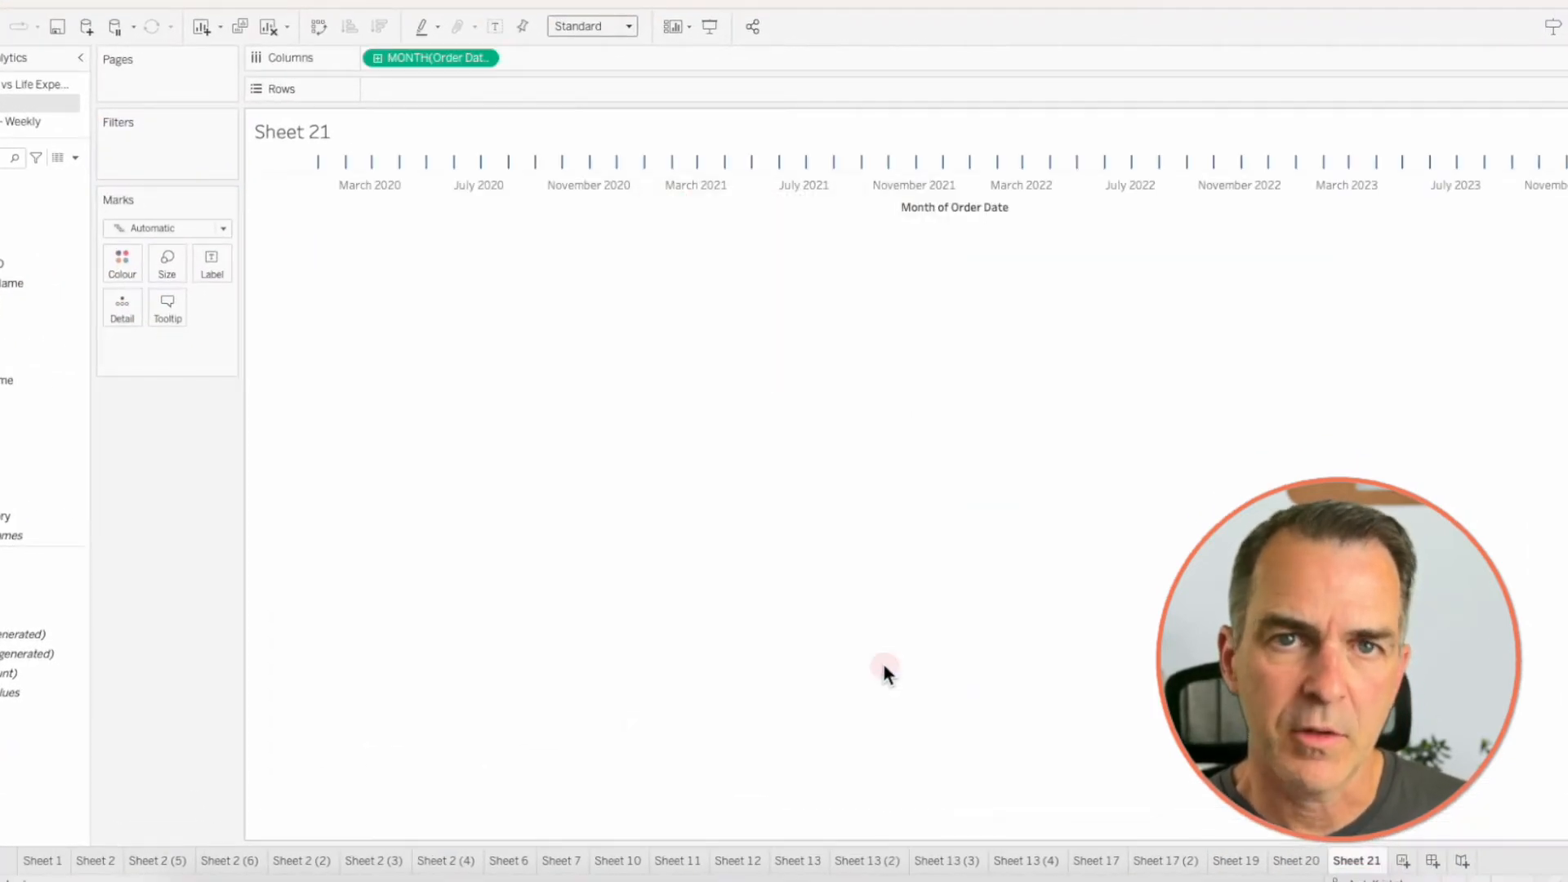
left_click_drag(93, 574, 478, 145)
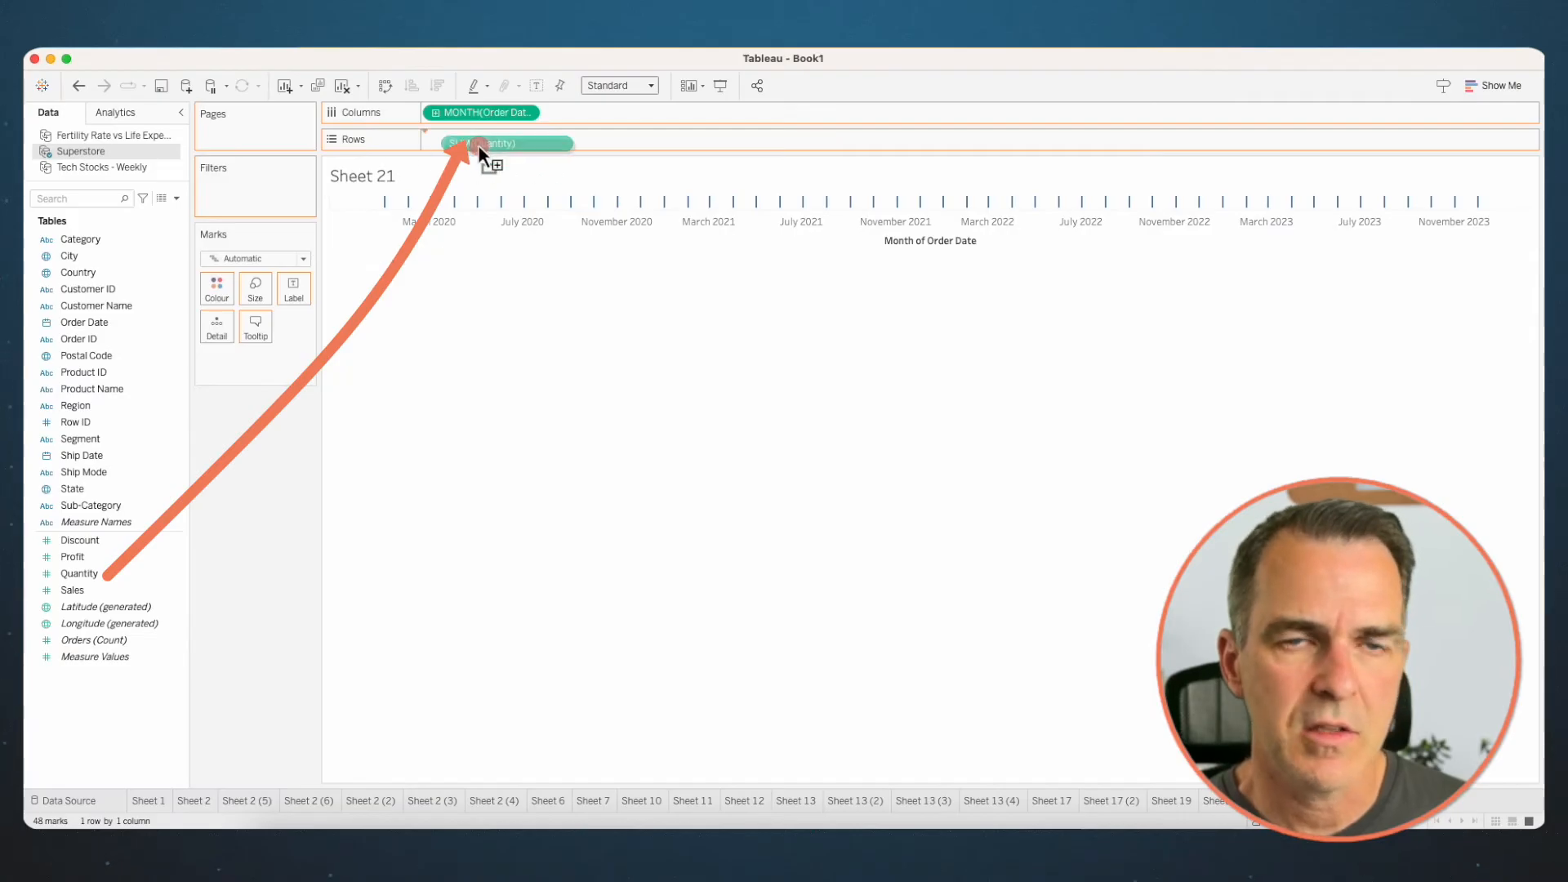
mouse_move(387, 648)
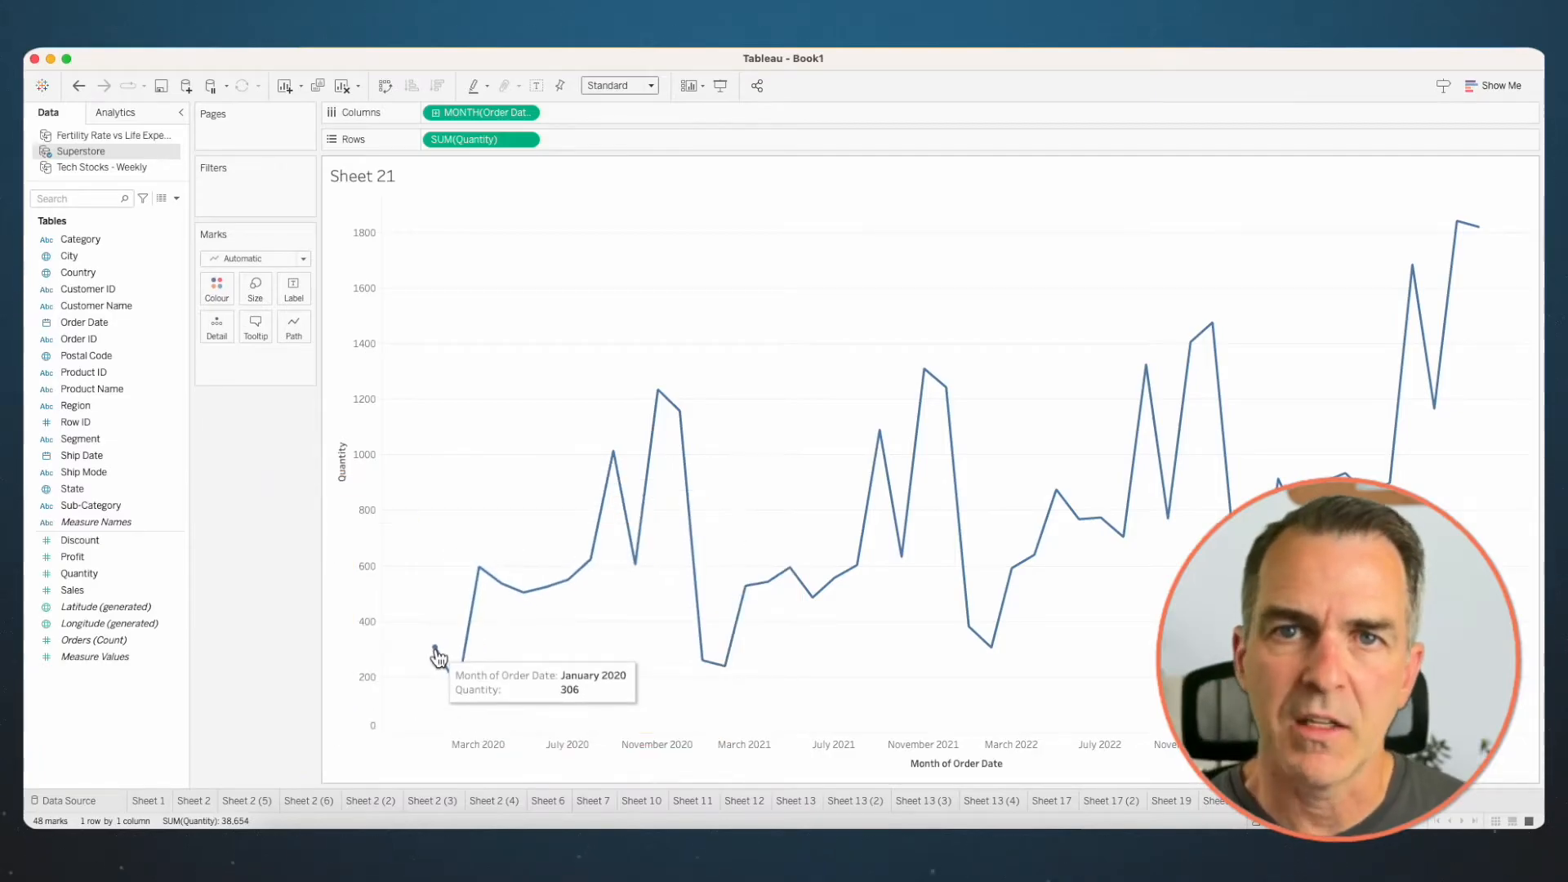
- Add a Difference From table calculation to the Quantity measure, relative to First
right_click(491, 140)
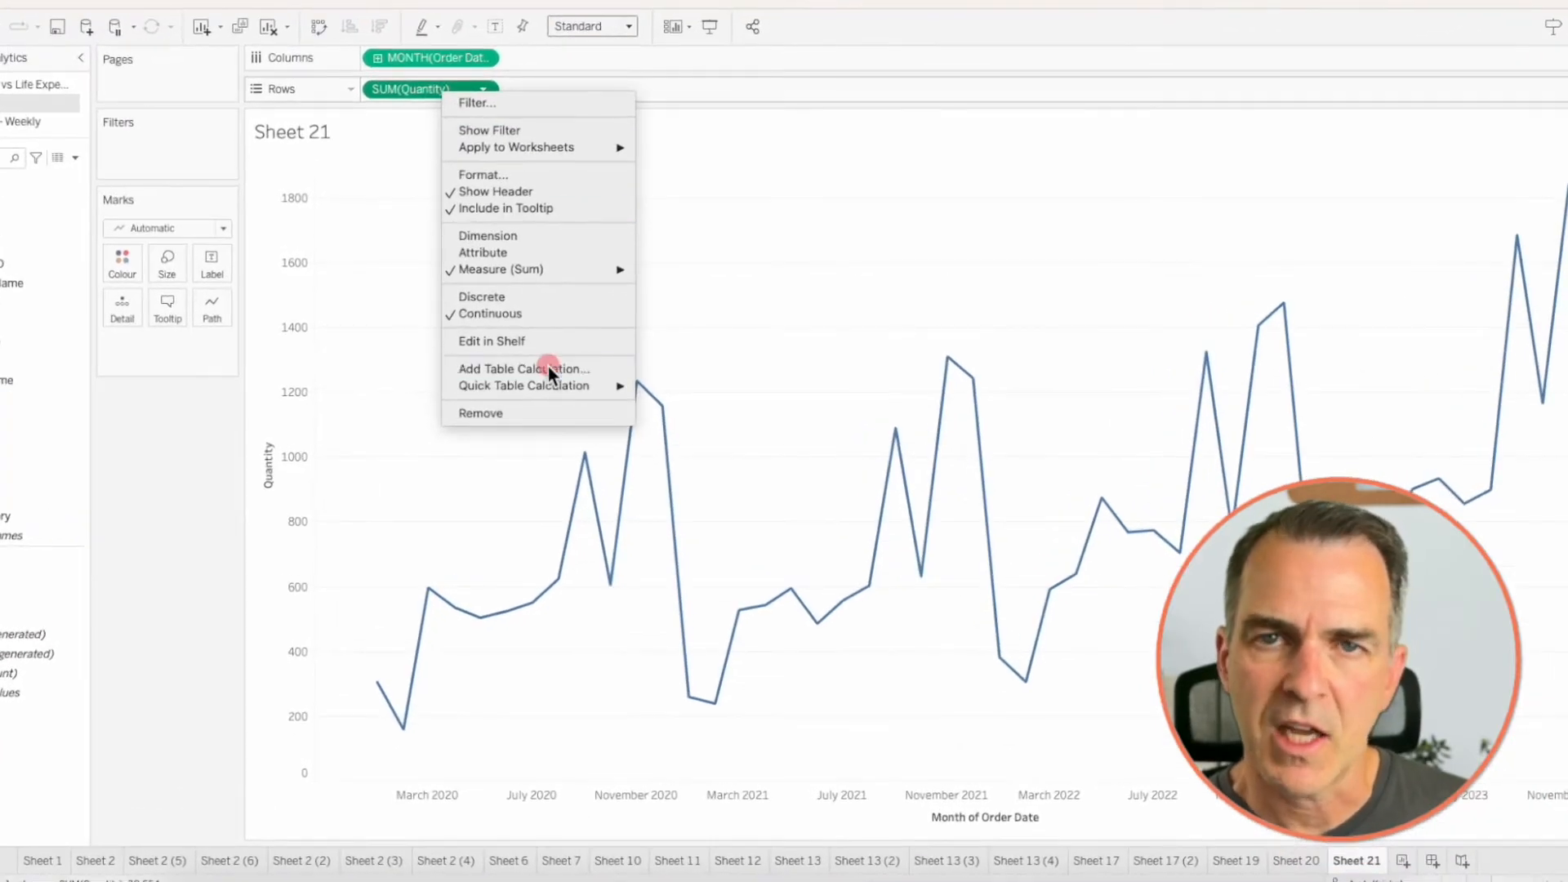
left_click(572, 379)
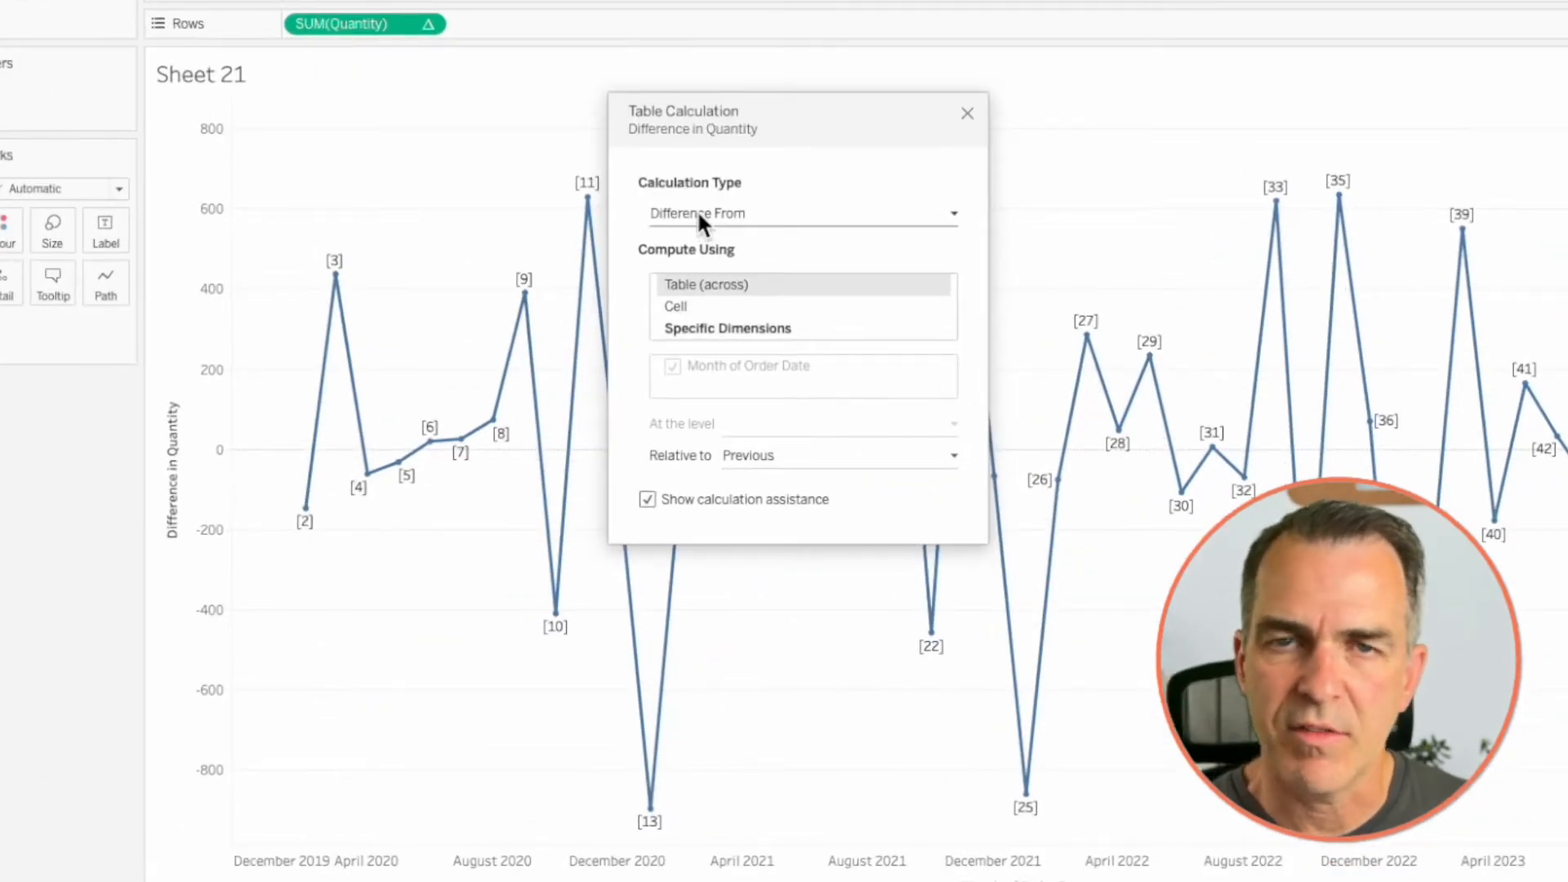
left_click(741, 454)
left_click(745, 513)
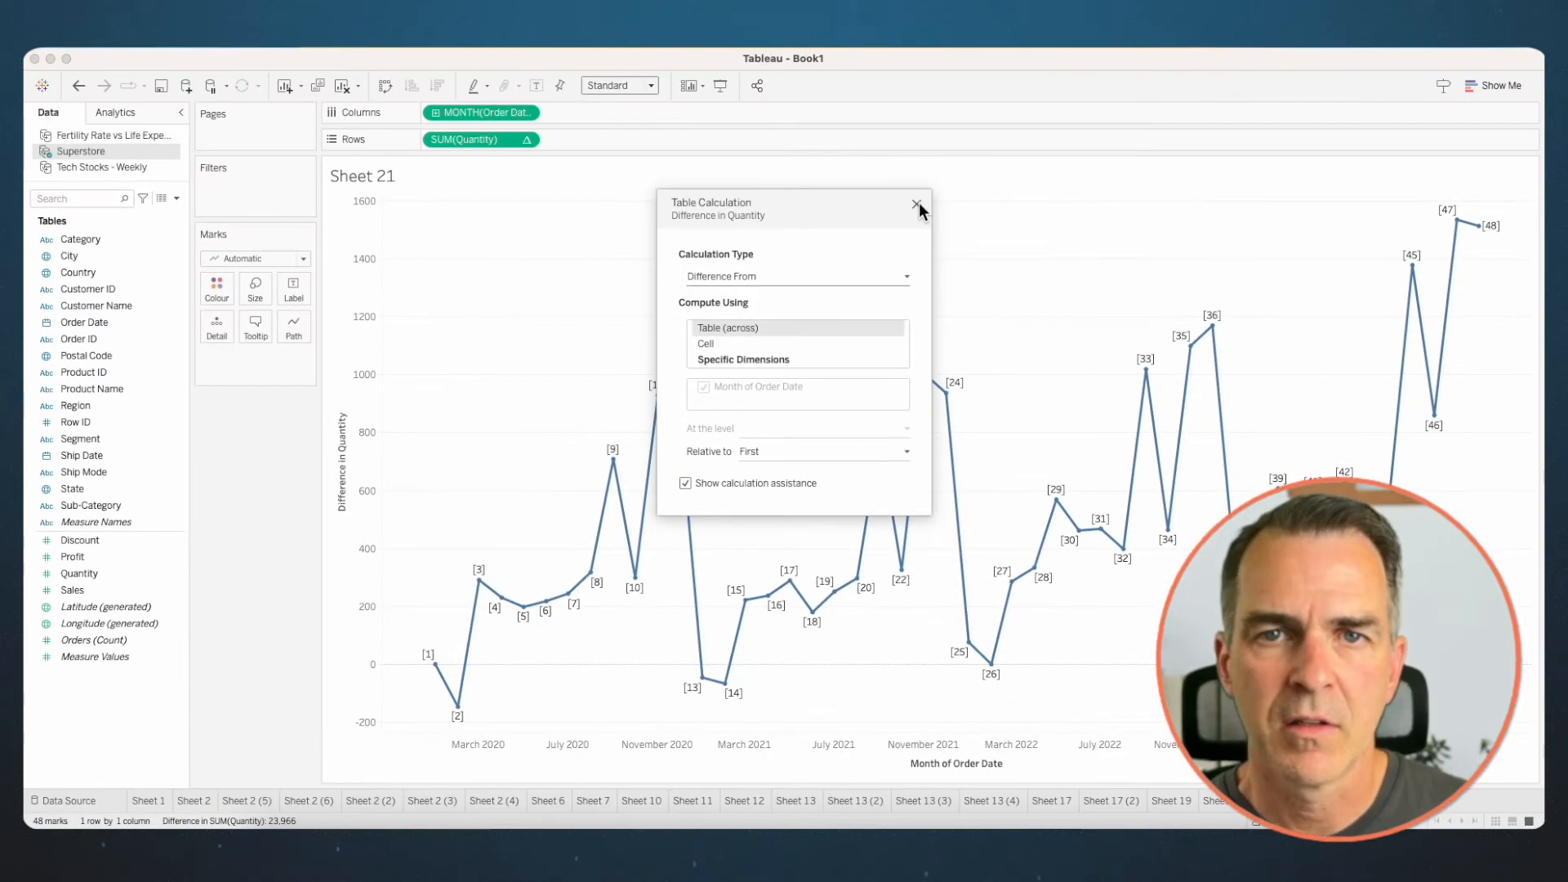
left_click(916, 204)
- Colour the Quantity difference lines by Category and compute the calculation using Specific Dimensions with only Month of Order Date
left_click(103, 240)
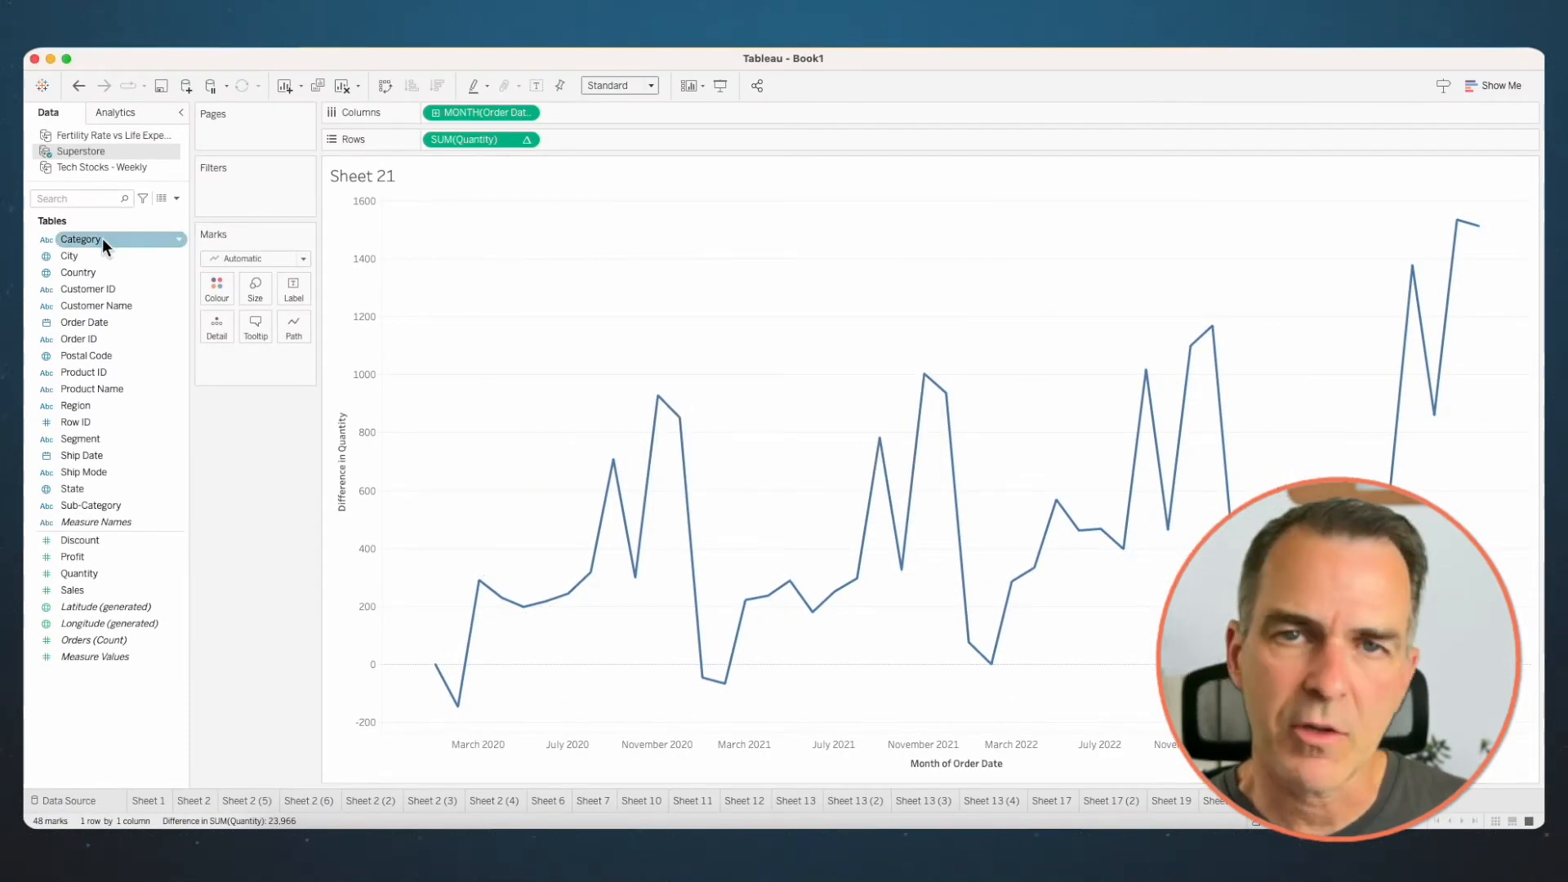
left_click_drag(103, 240, 217, 287)
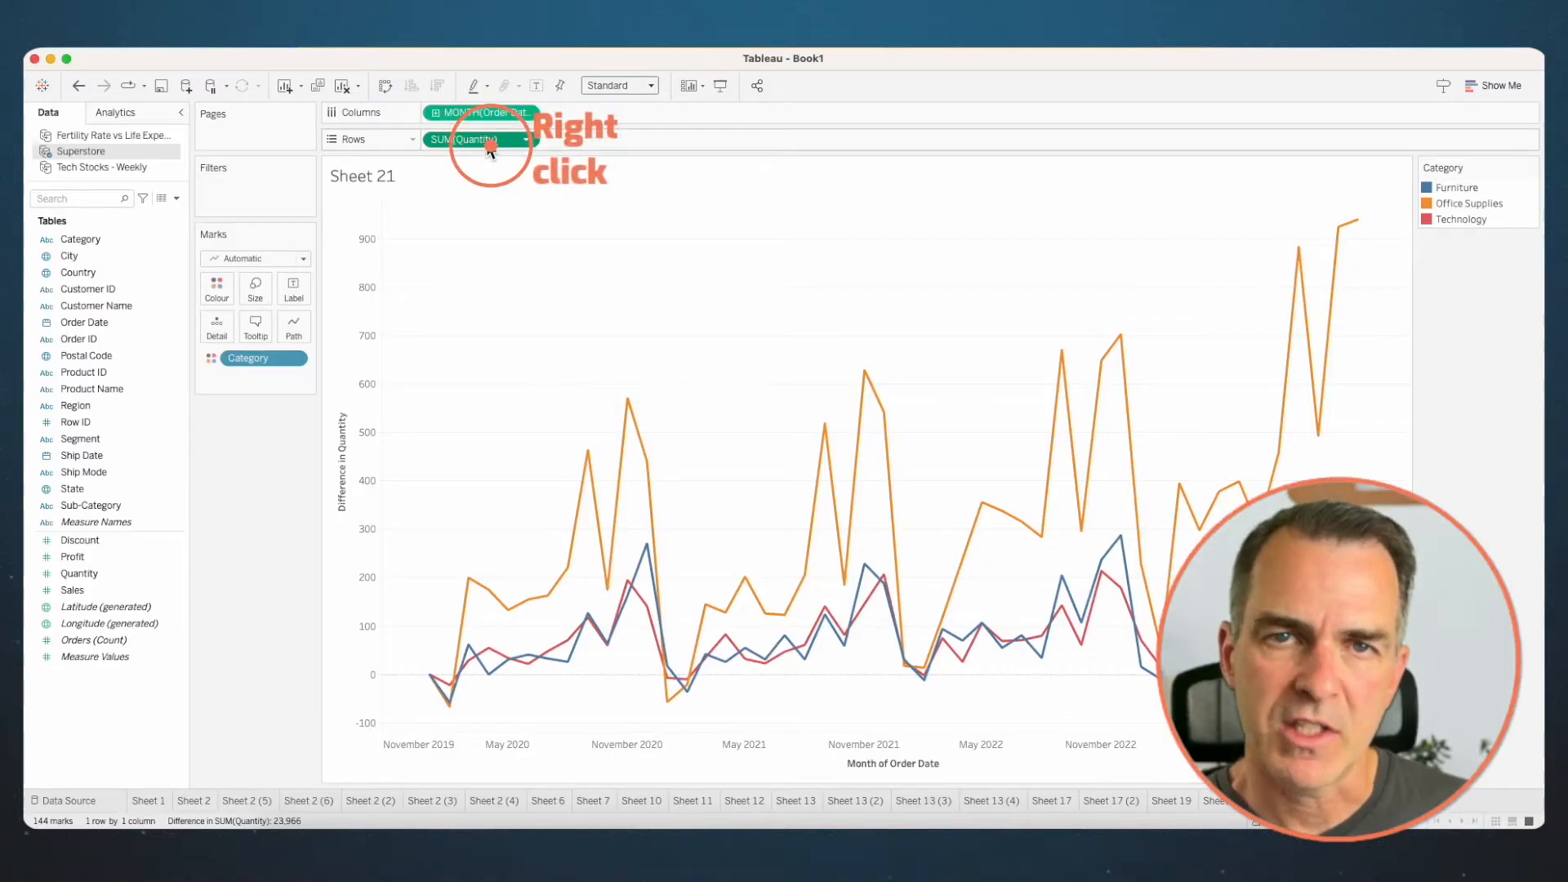
right_click(492, 147)
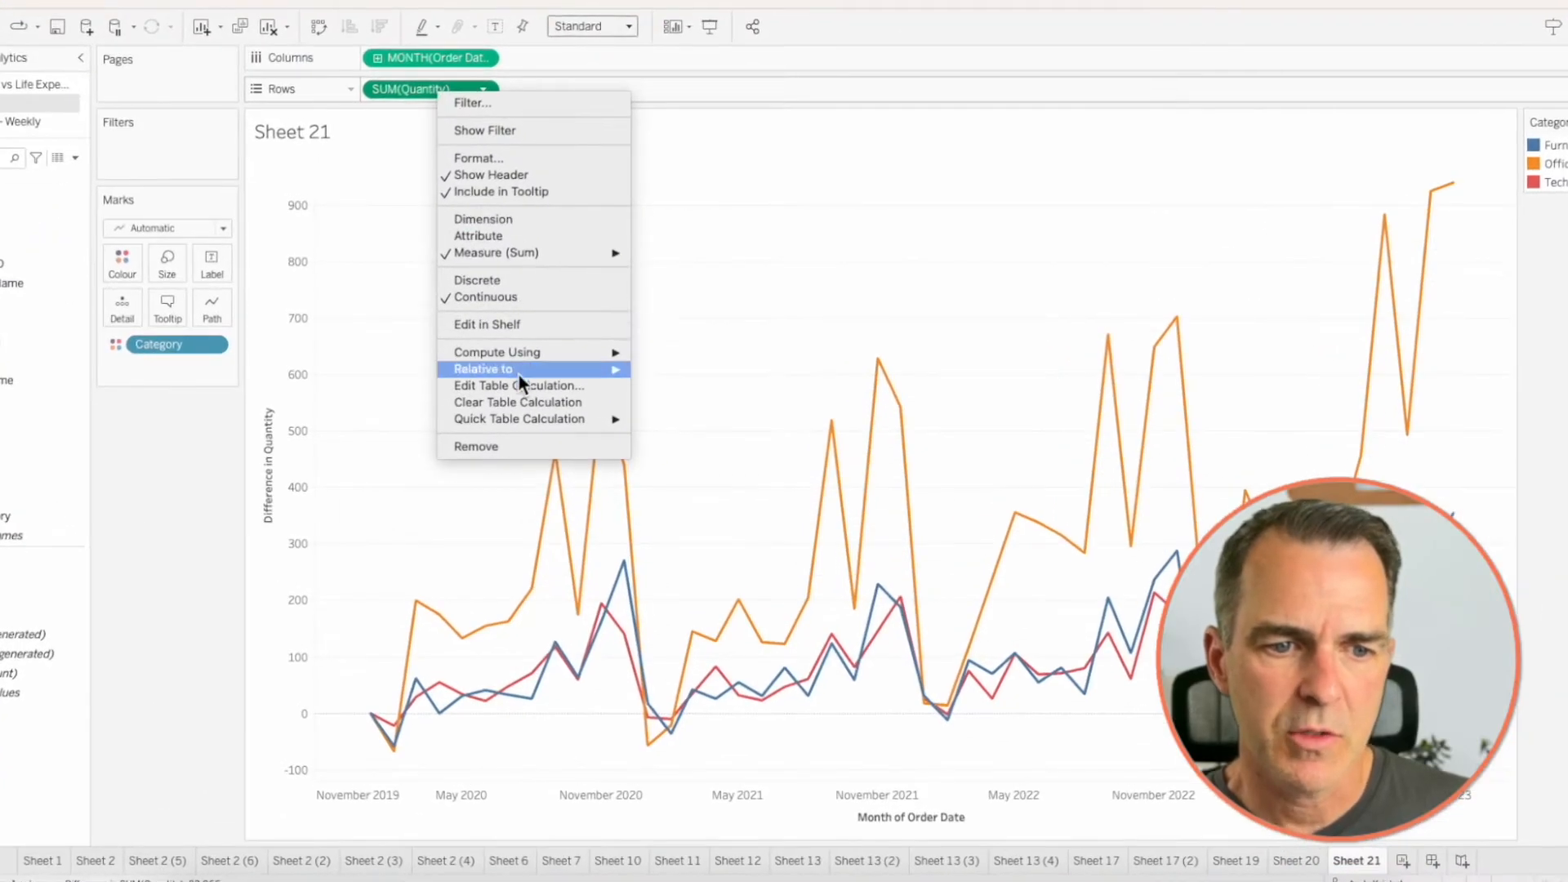
left_click(523, 390)
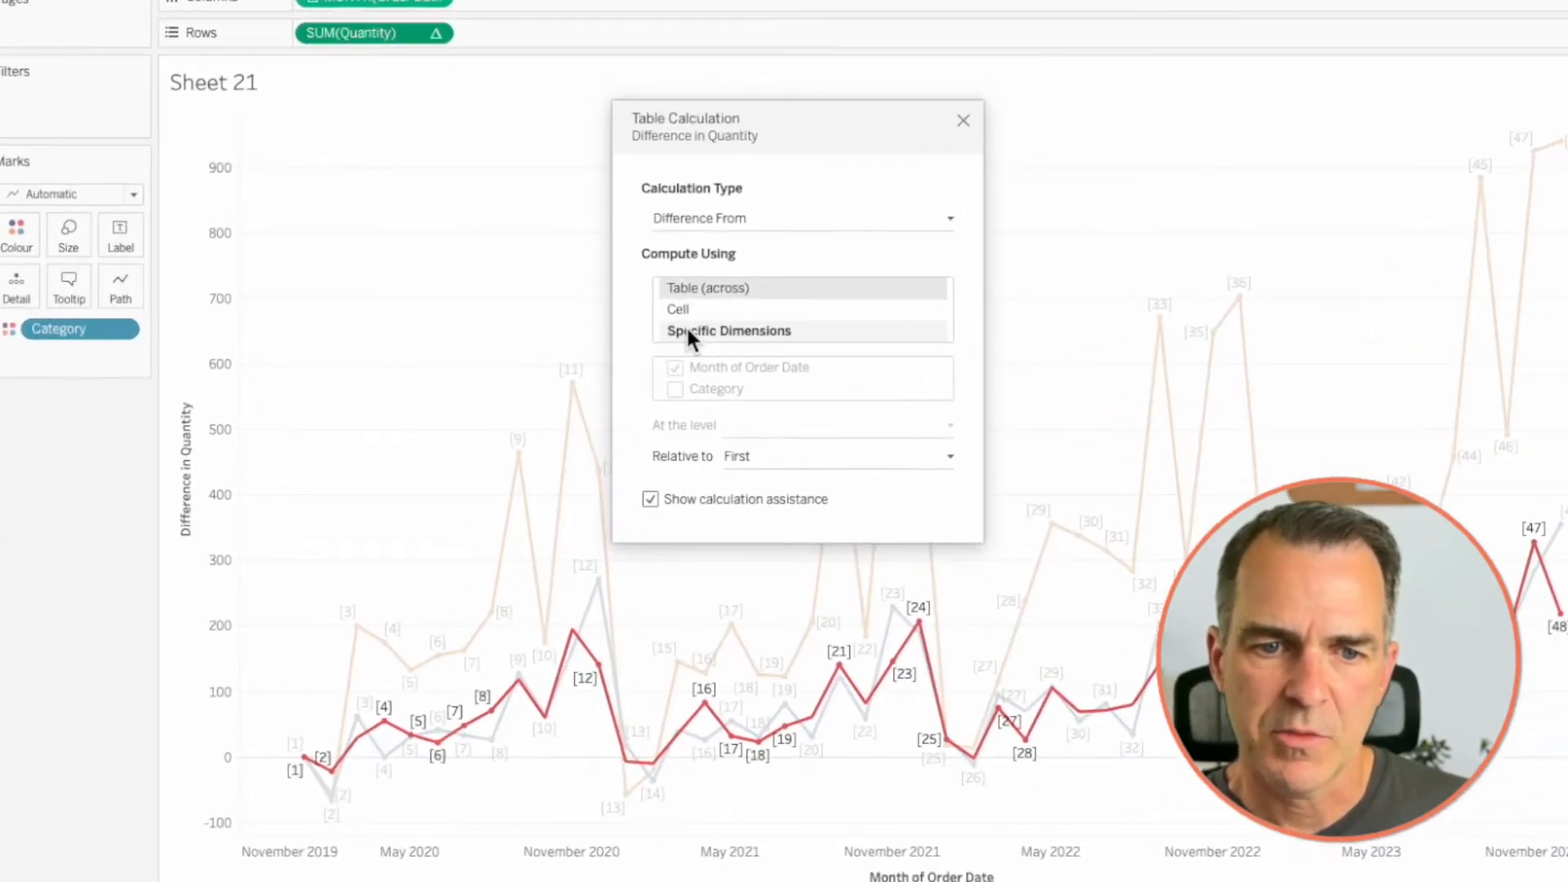
left_click(690, 343)
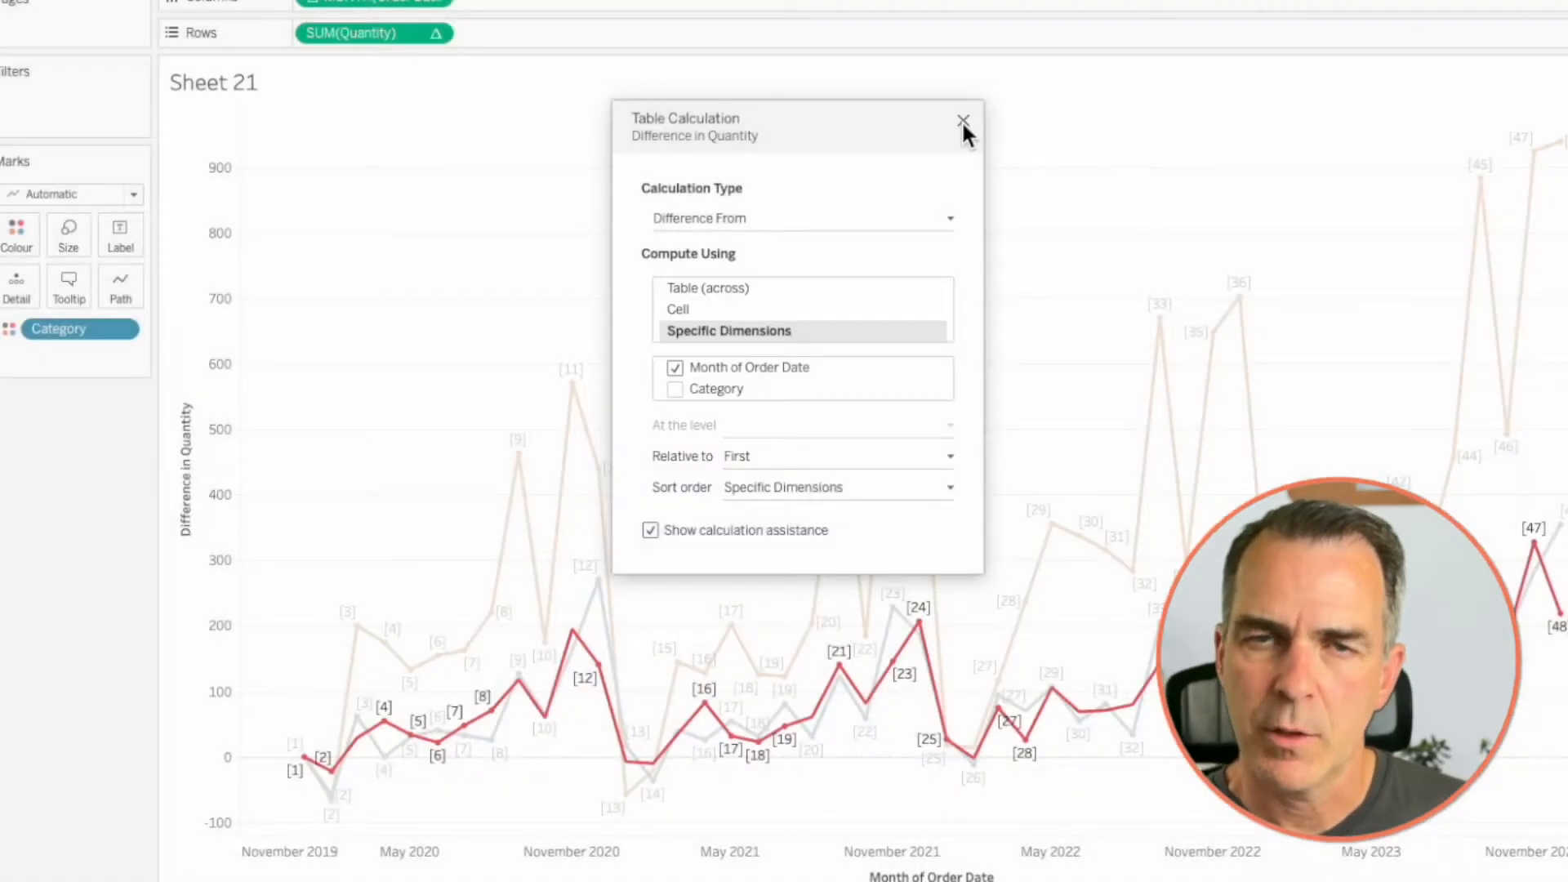
left_click(957, 123)
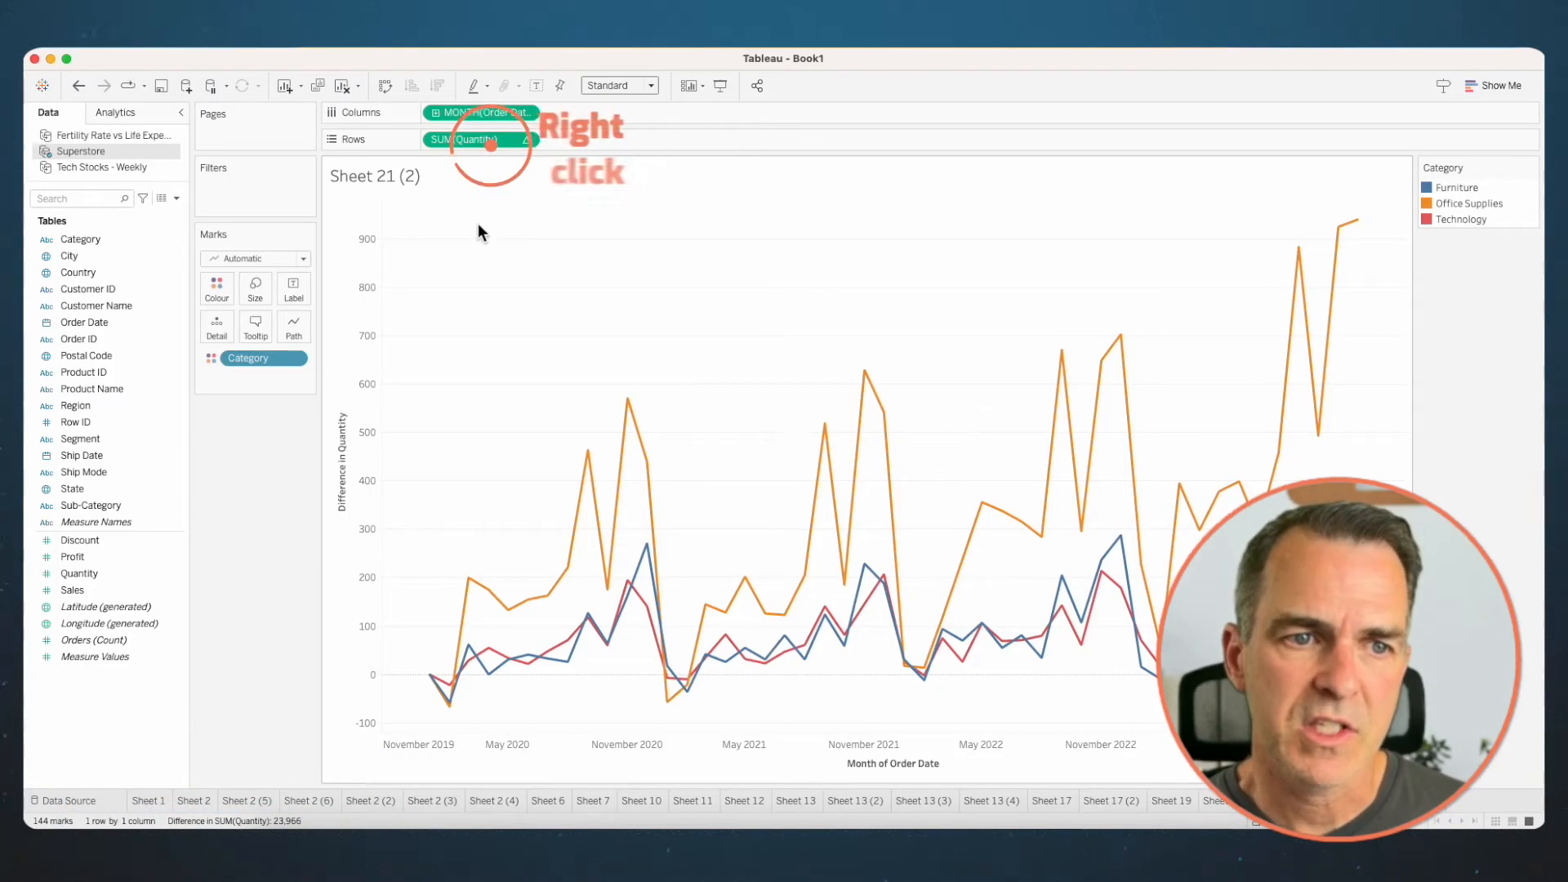
- On the duplicated sheet, change the Quantity table calculation type to Percent Difference From
right_click(468, 136)
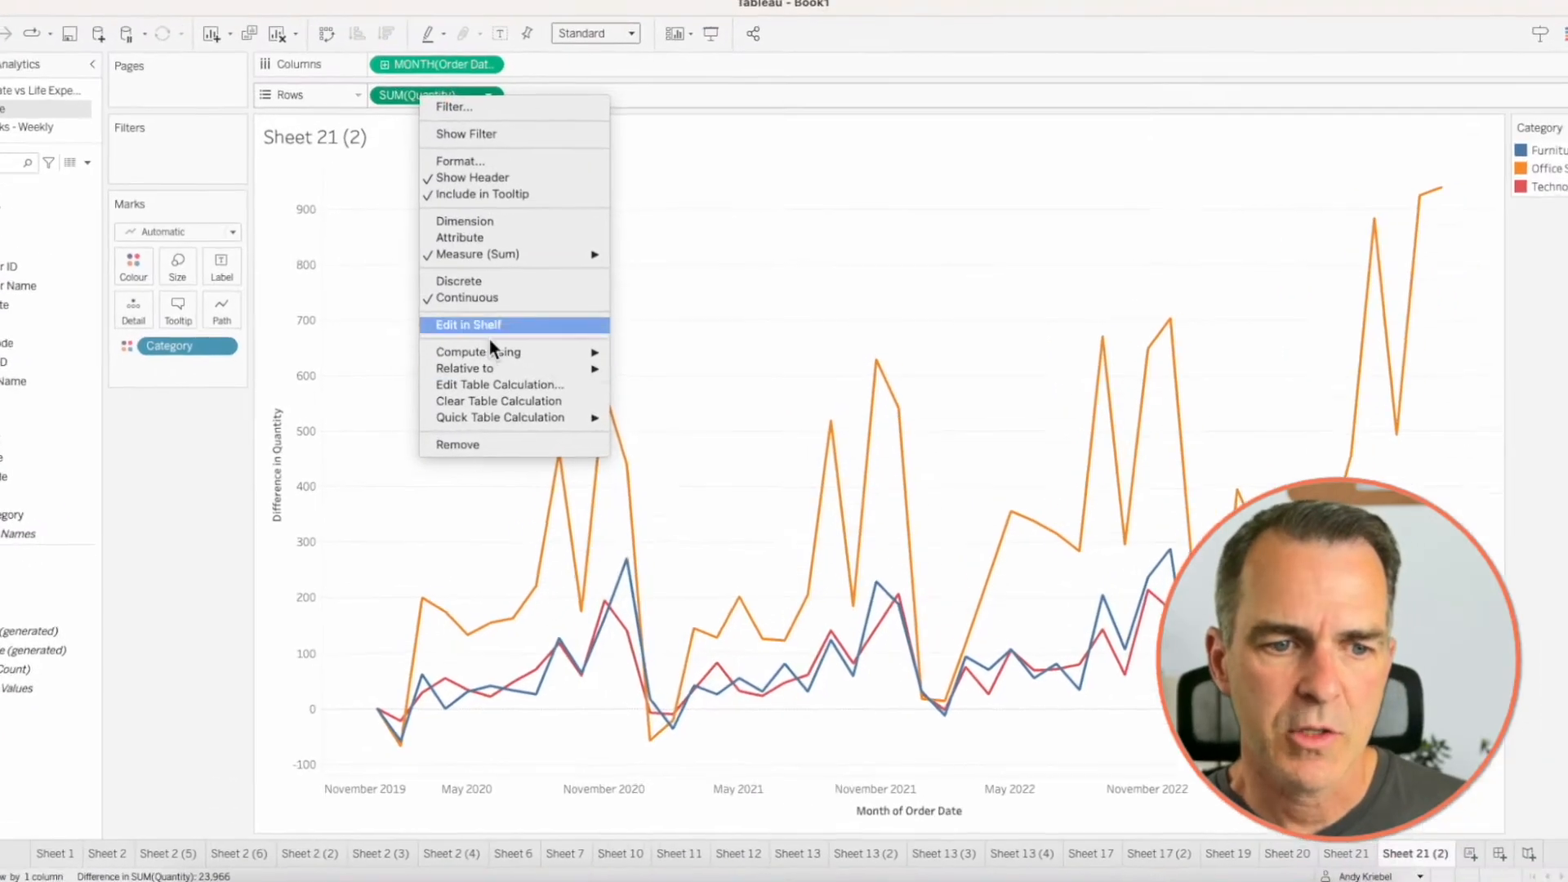
left_click(491, 383)
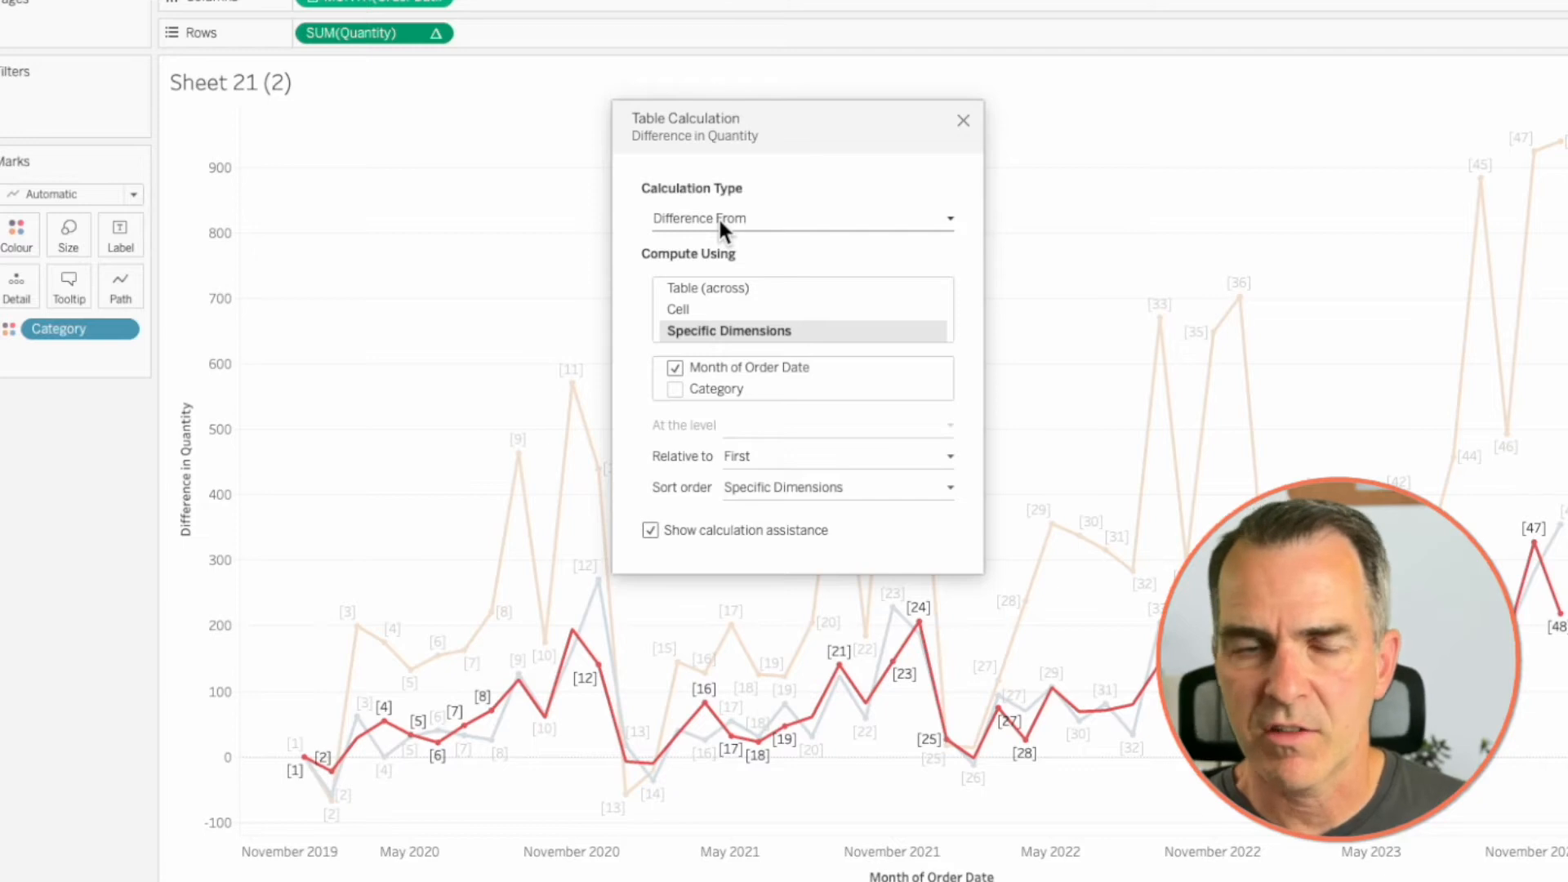
left_click(718, 217)
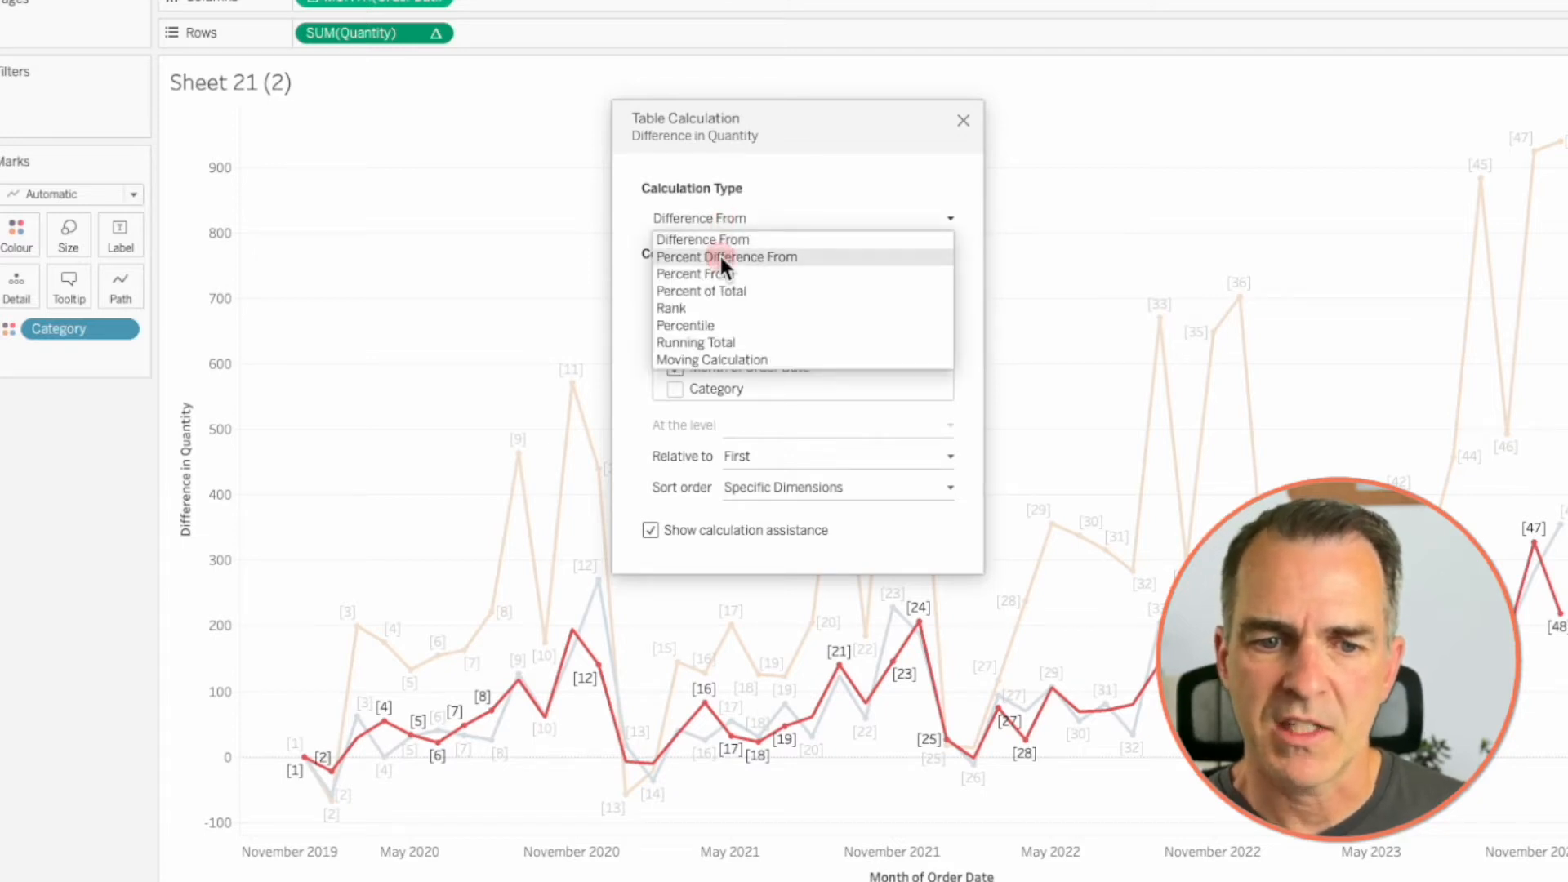
left_click(720, 257)
left_click(963, 121)
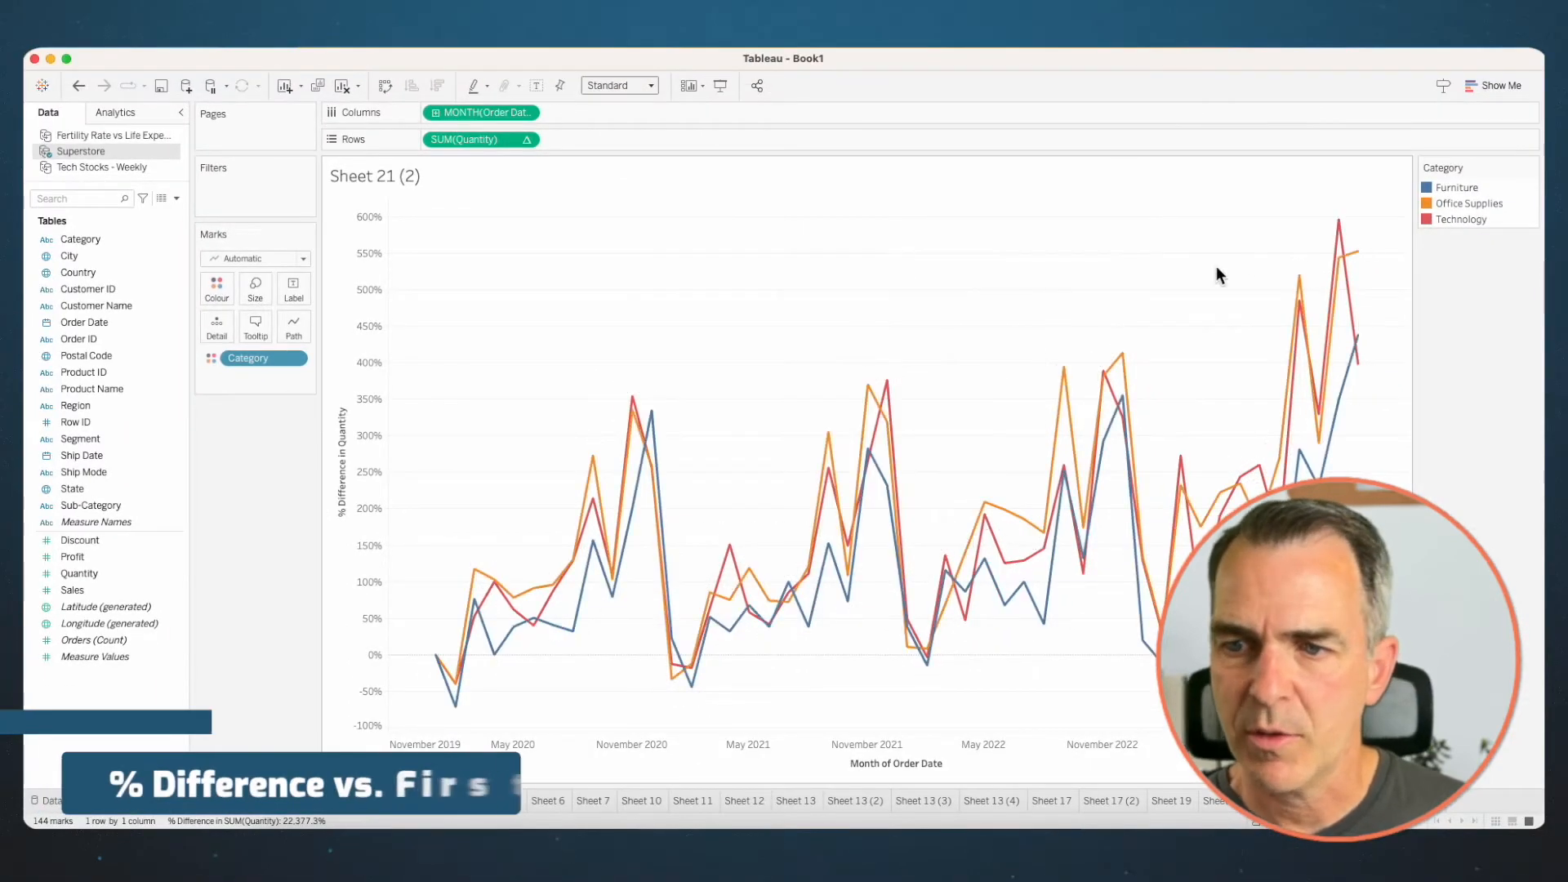
mouse_move(1334, 228)
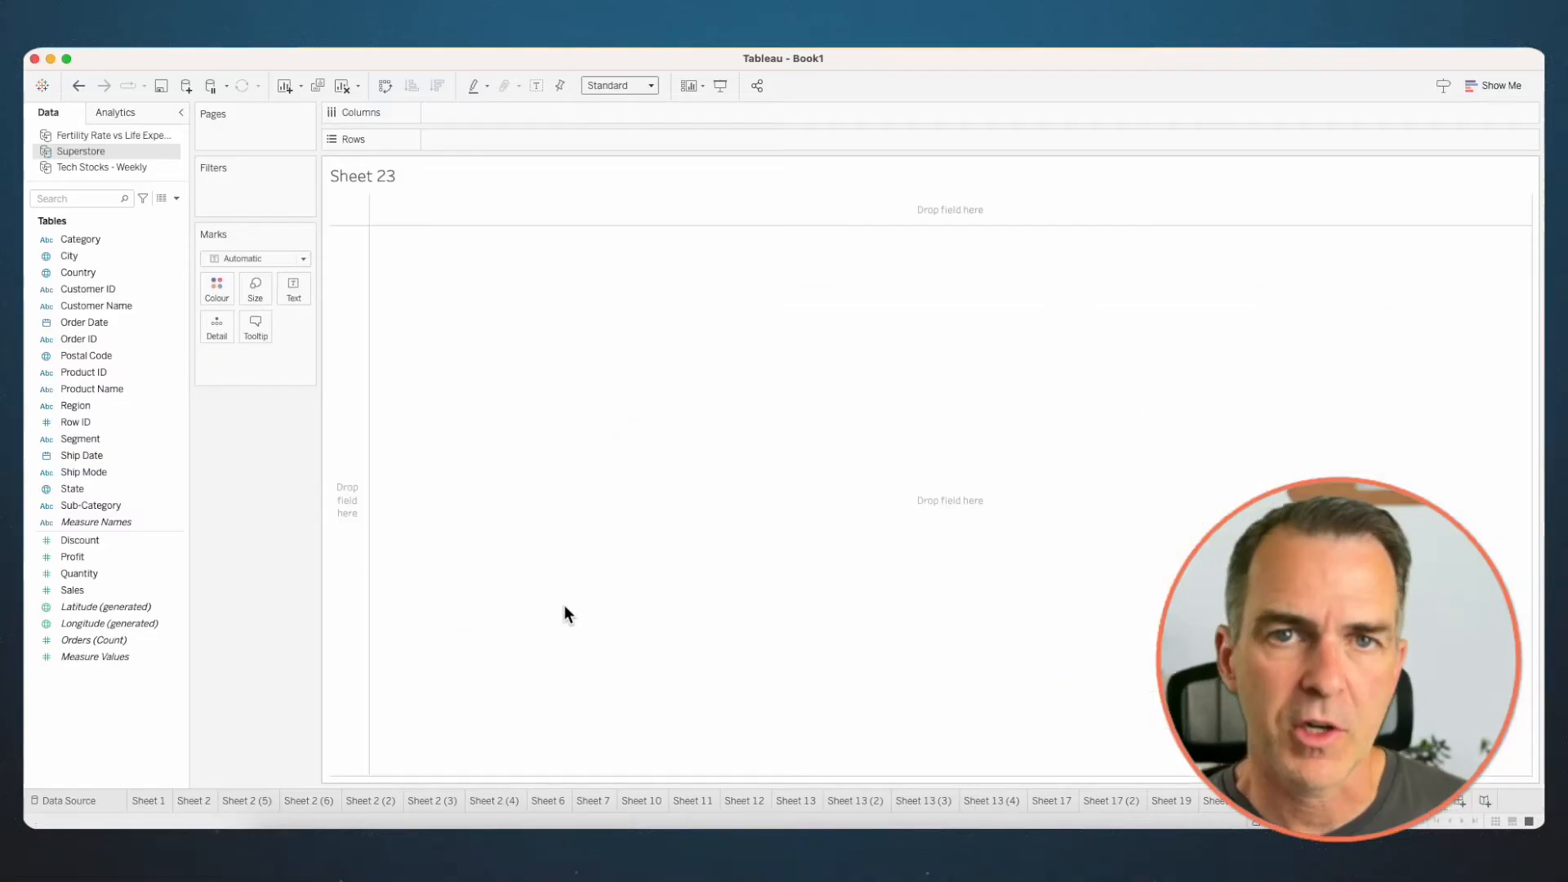
- On the empty Sheet 23, build a line chart of Quantity by continuous month of Order Date
mouse_move(86, 326)
left_mouse_down()
mouse_move(414, 203)
mouse_move(501, 116)
left_mouse_up()
left_click(757, 537)
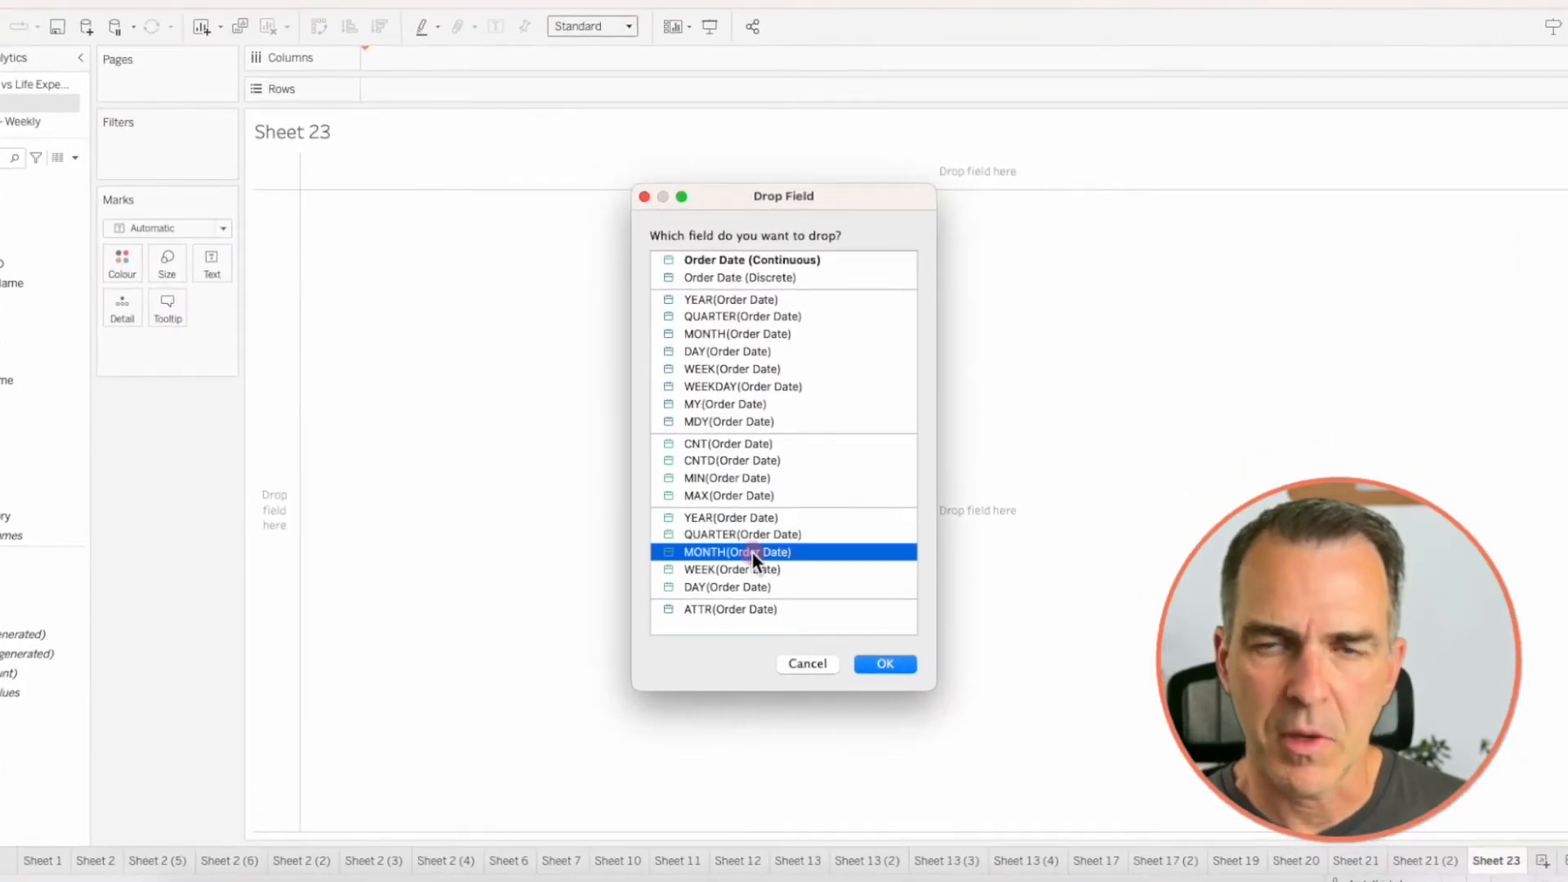
left_click(884, 663)
left_click_drag(79, 573, 483, 144)
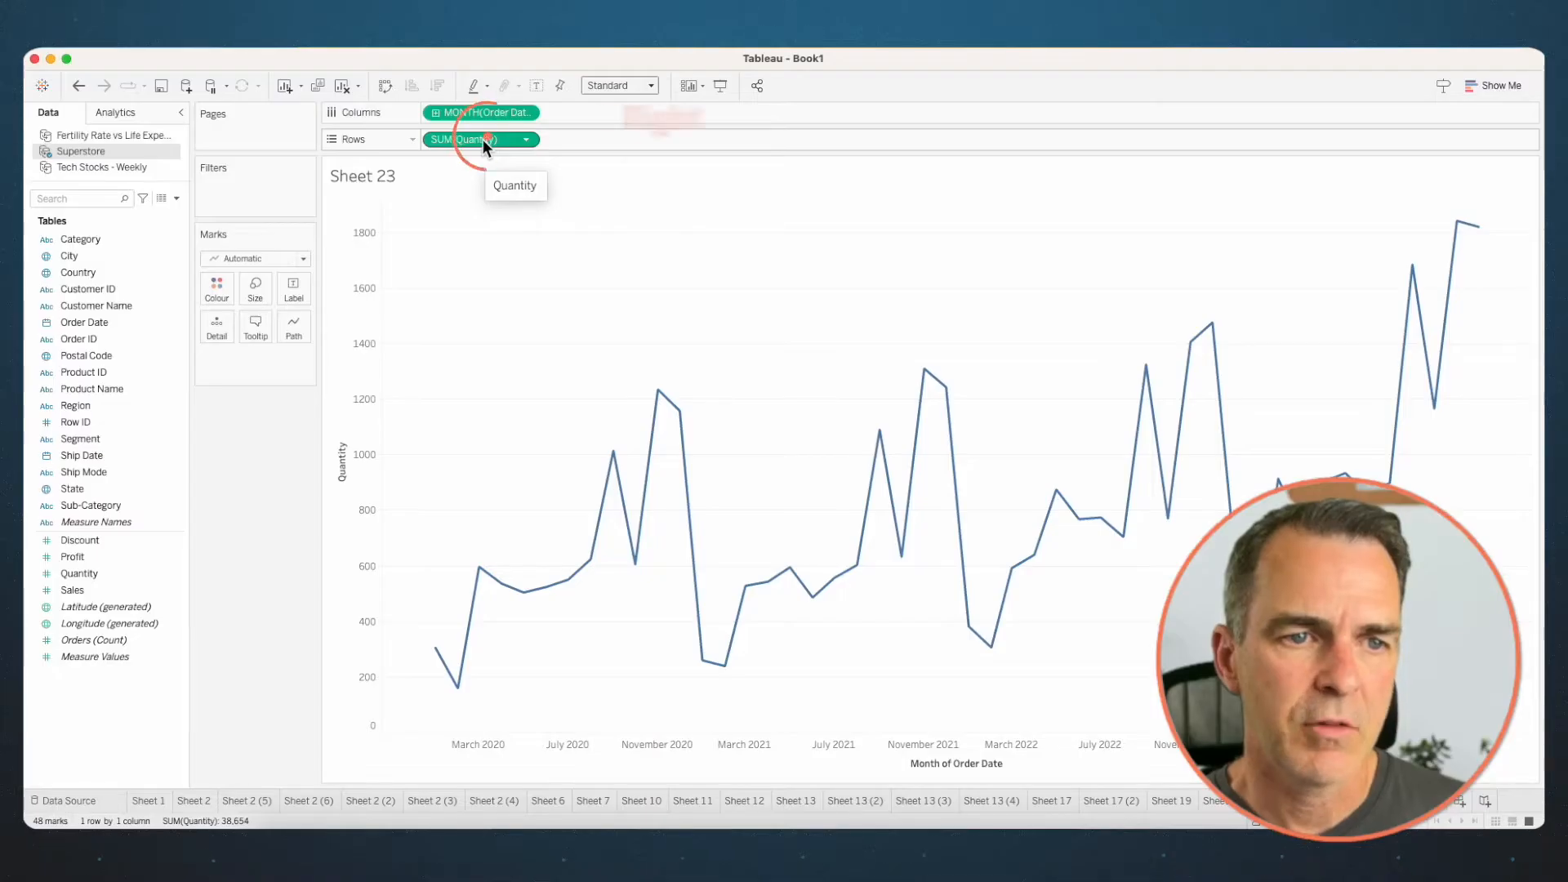
- Apply the Running Total quick table calculation to Quantity and colour the lines by Region
right_click(482, 139)
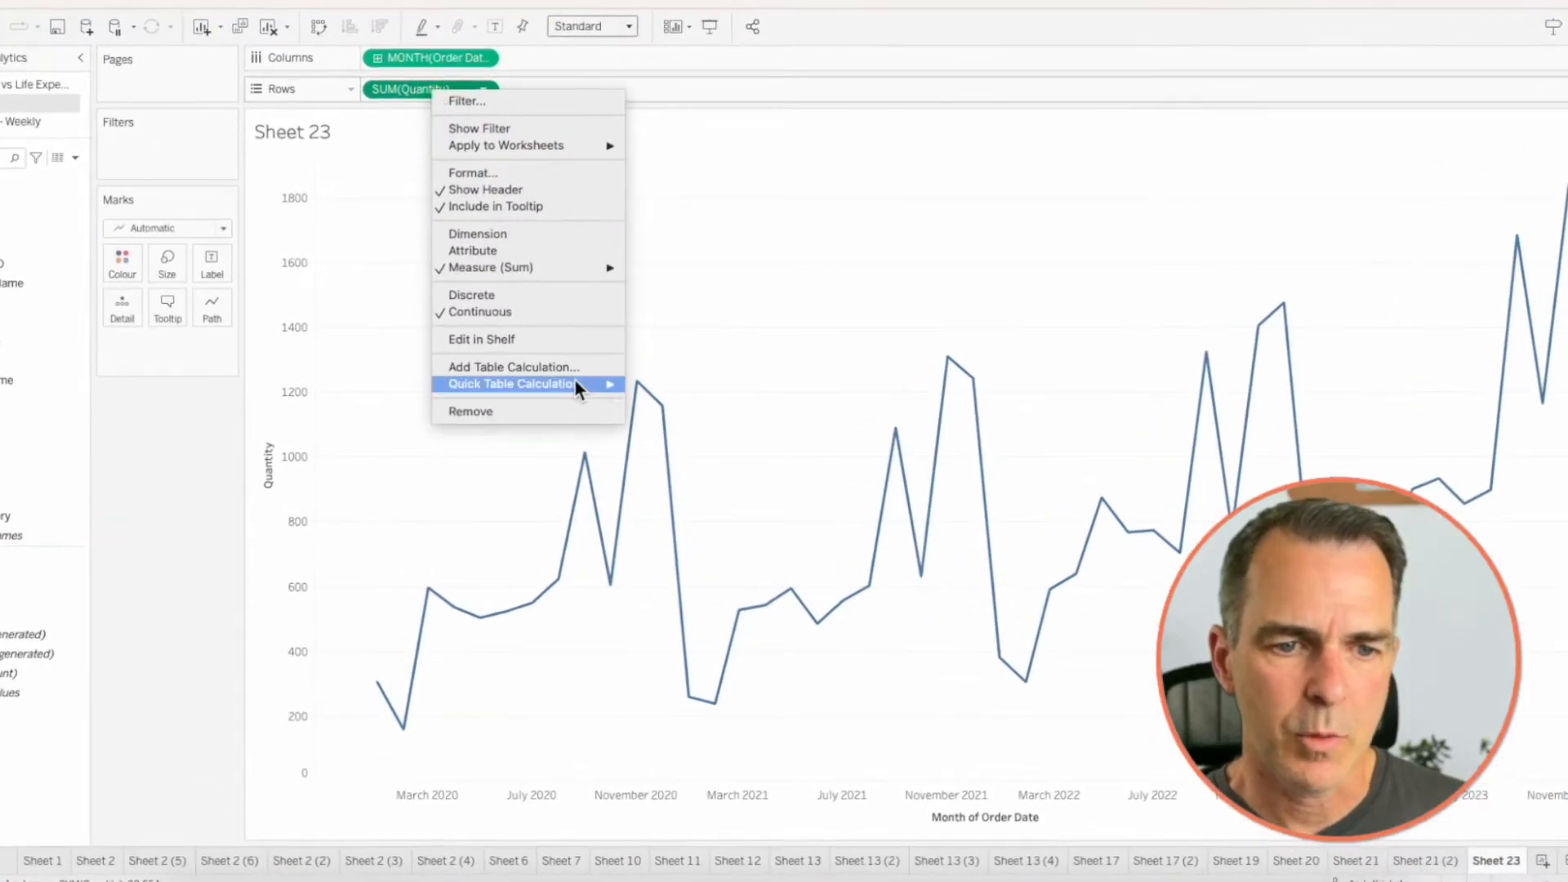
mouse_move(605, 395)
left_click(662, 385)
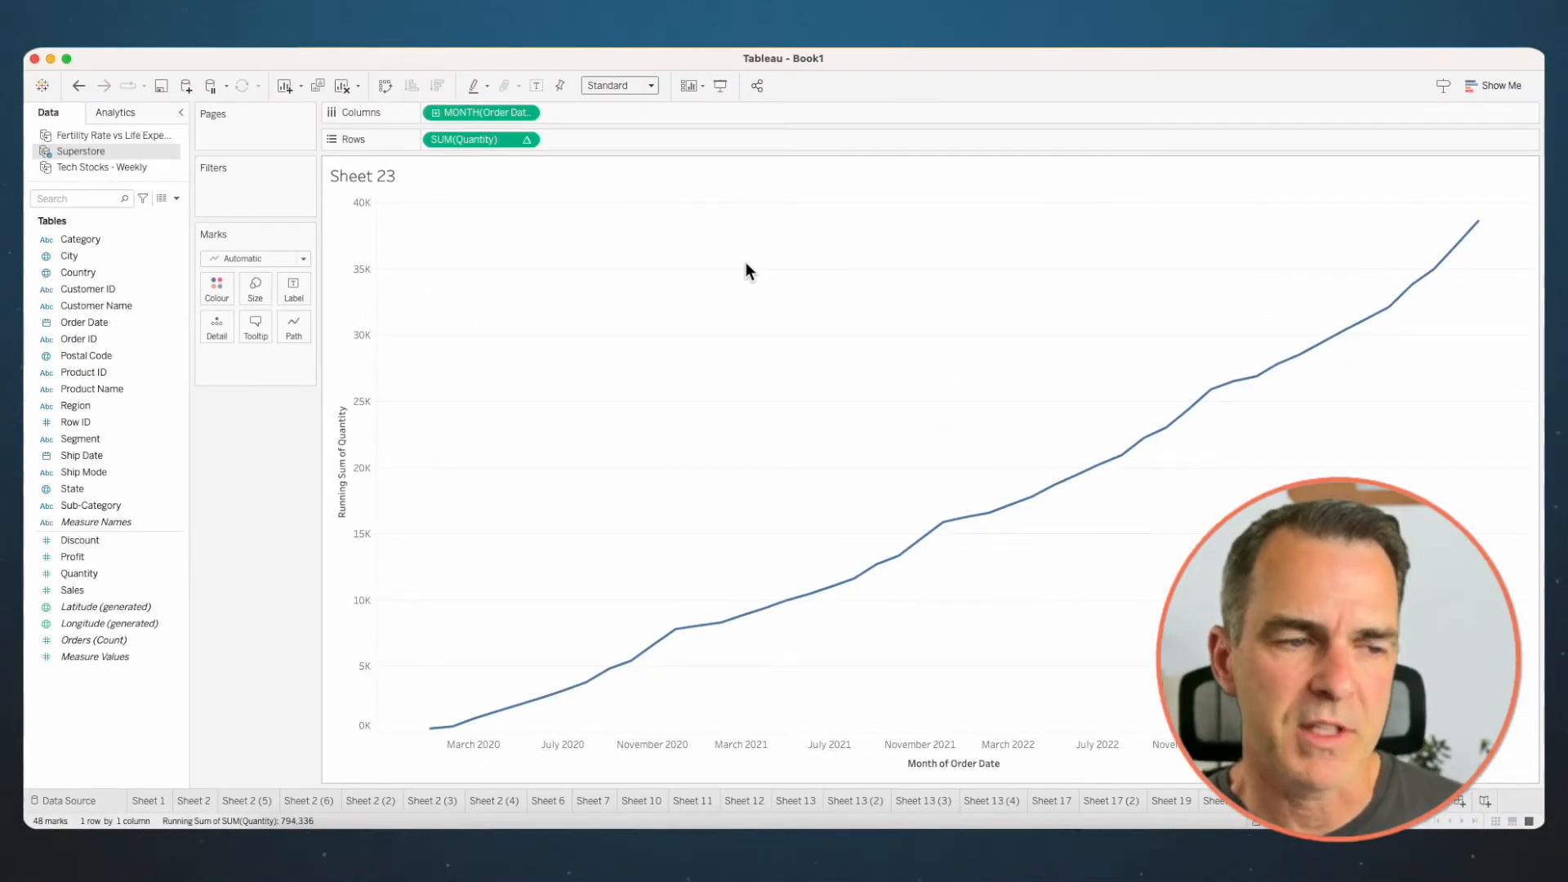
left_click_drag(75, 406, 216, 287)
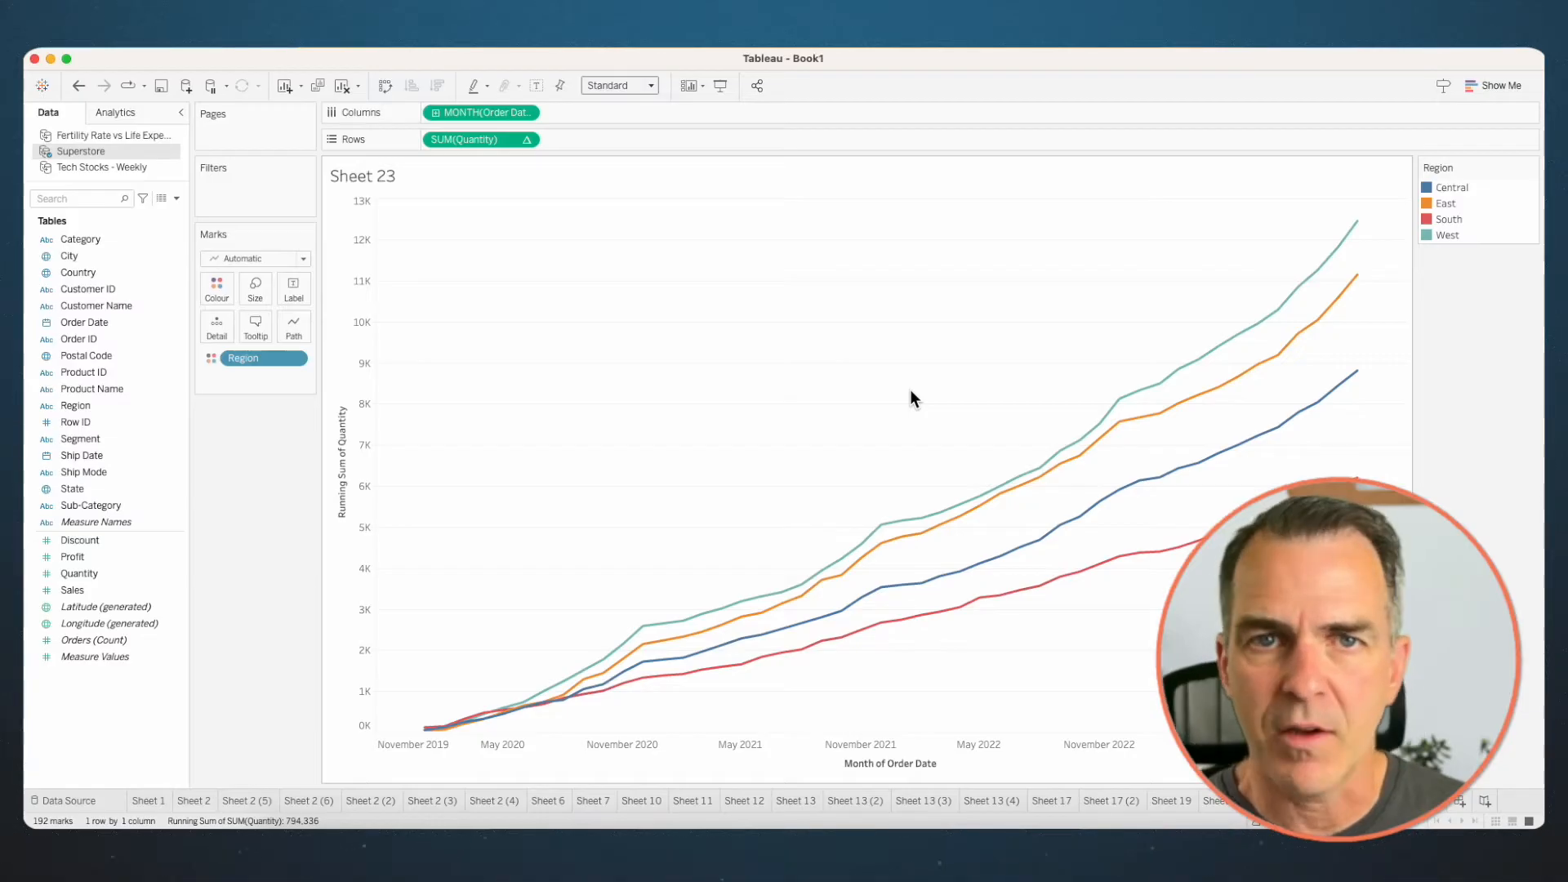
- Duplicate Sheet 23, remove Region from the colouring, and change the mark type of the running total chart to Area
right_click(1397, 800)
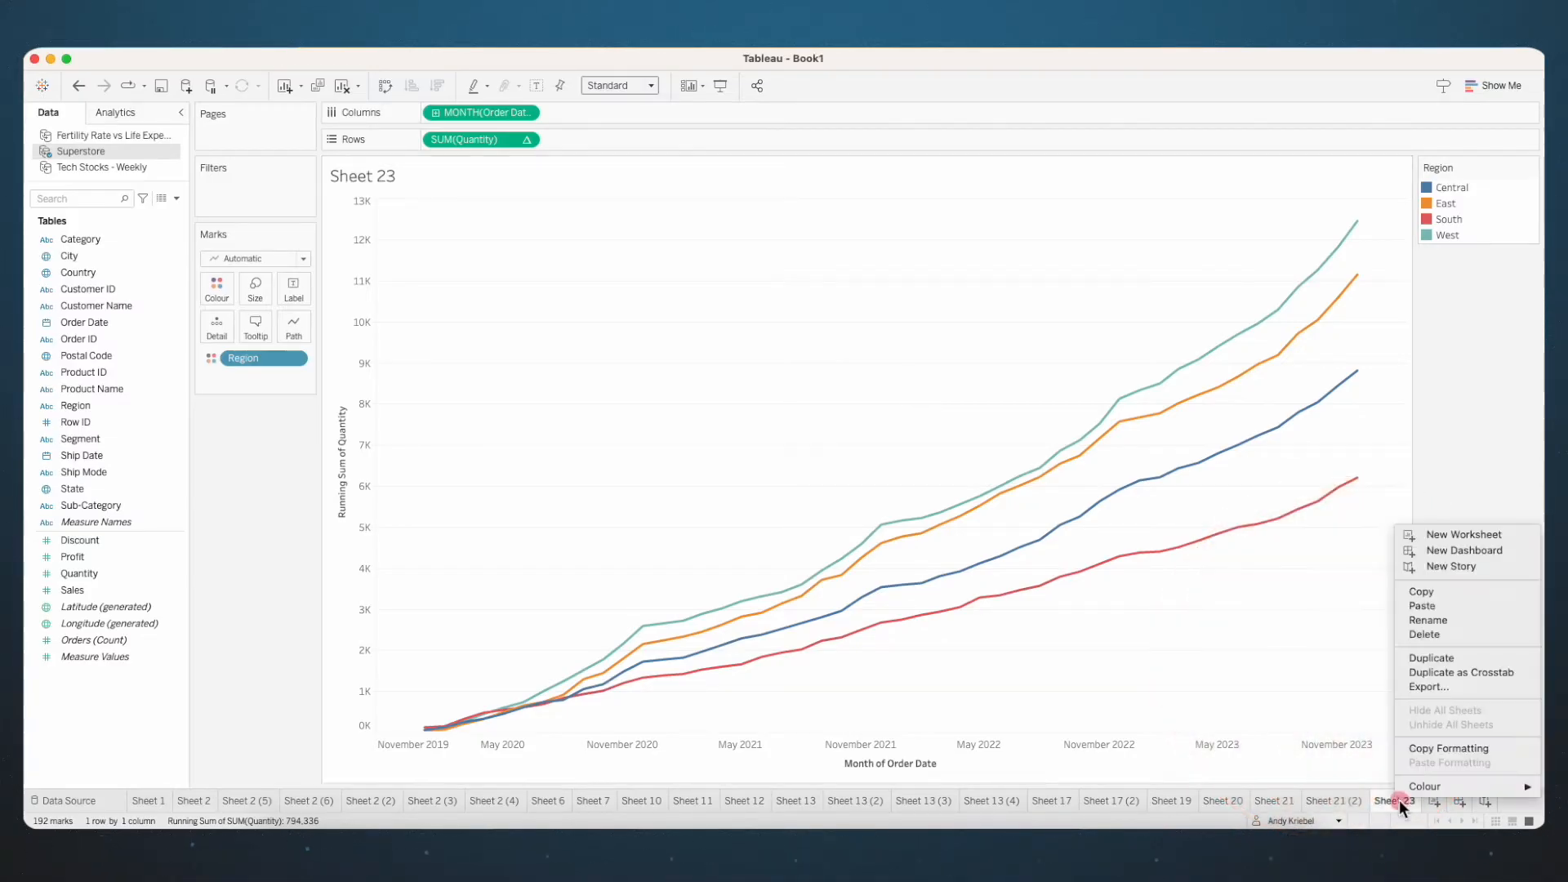
left_click(1434, 659)
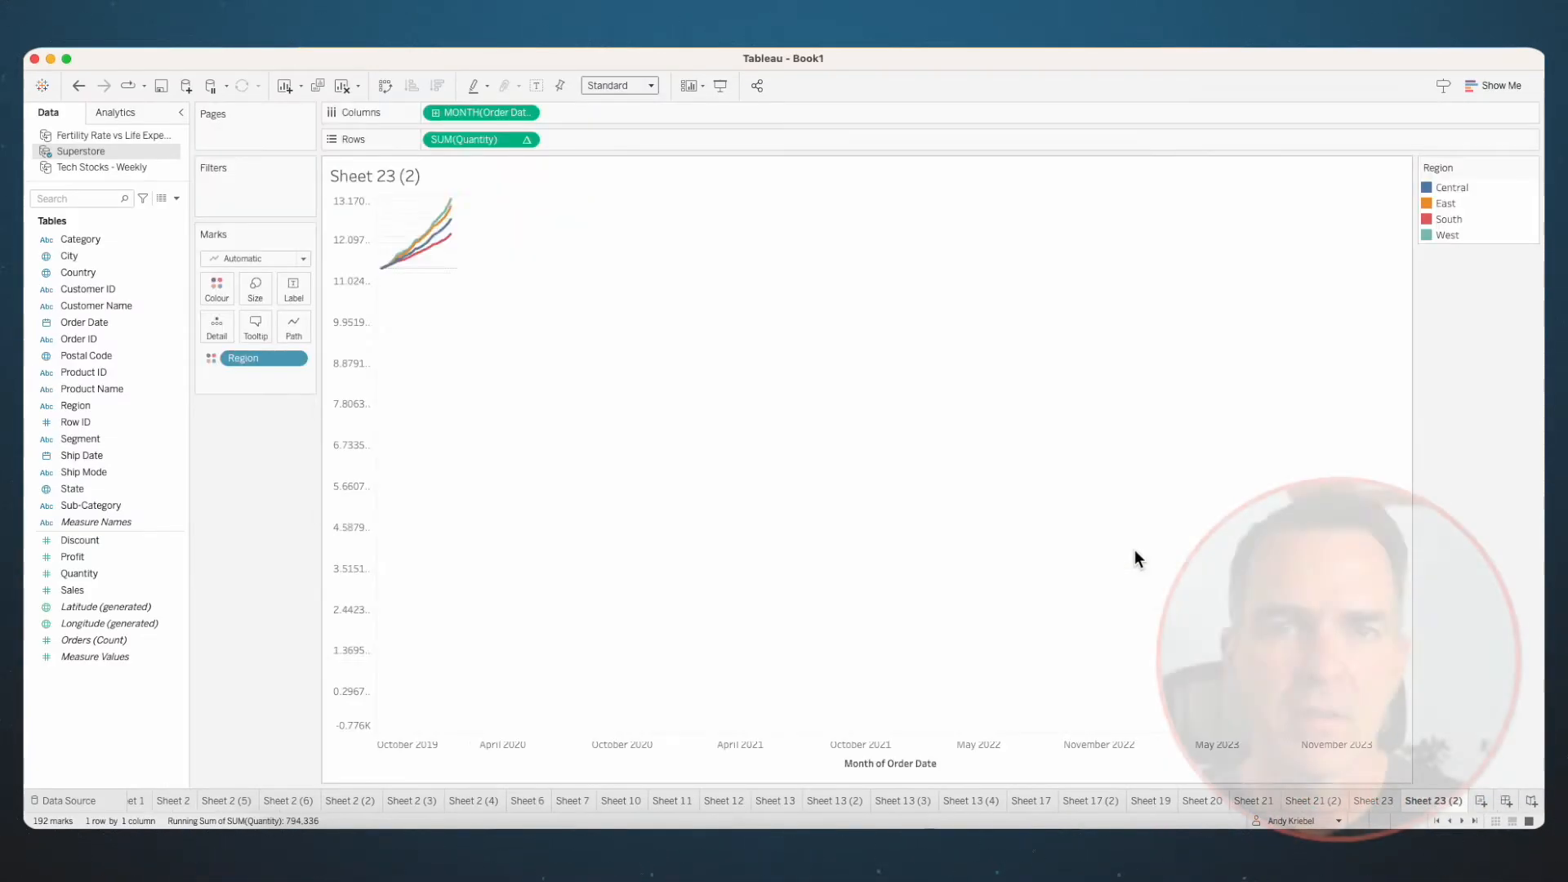
left_click_drag(243, 358, 243, 518)
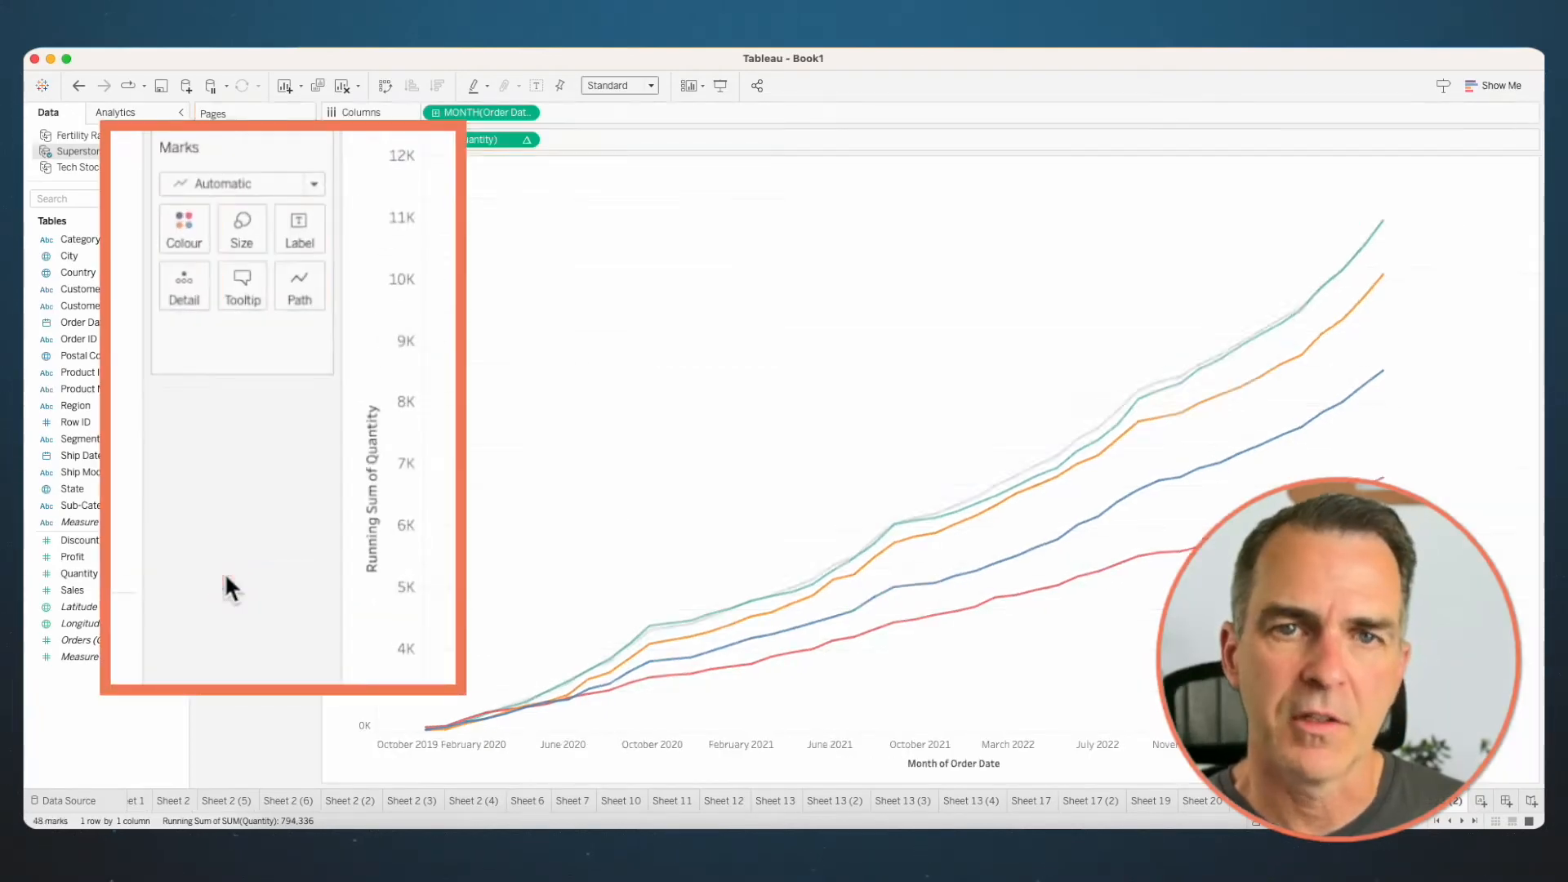
left_click(224, 183)
left_click(206, 292)
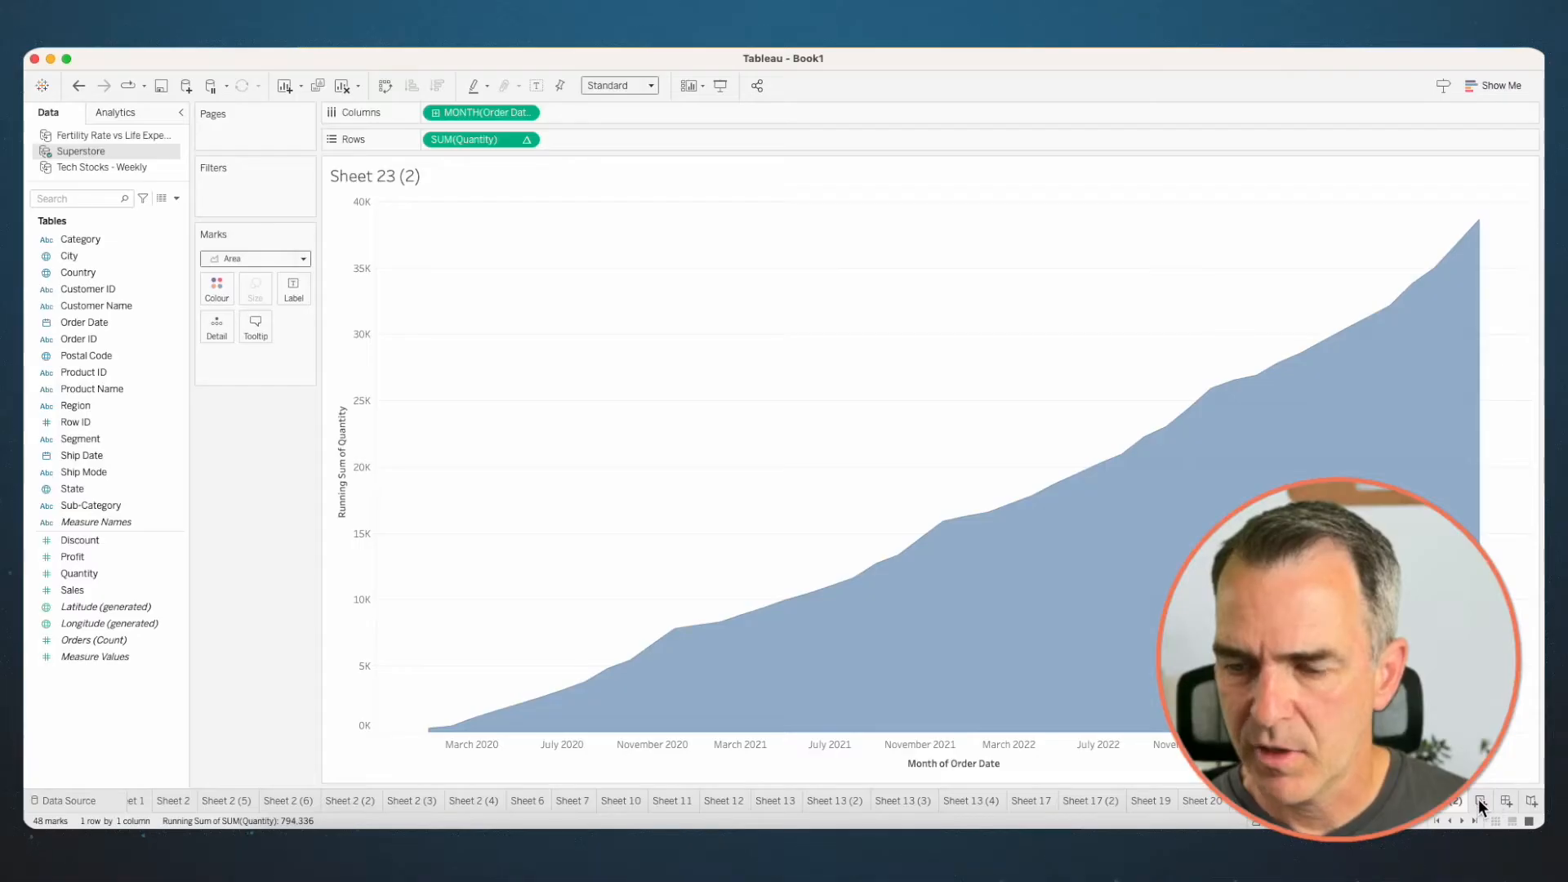
- Create a new blank worksheet
key("super+t")
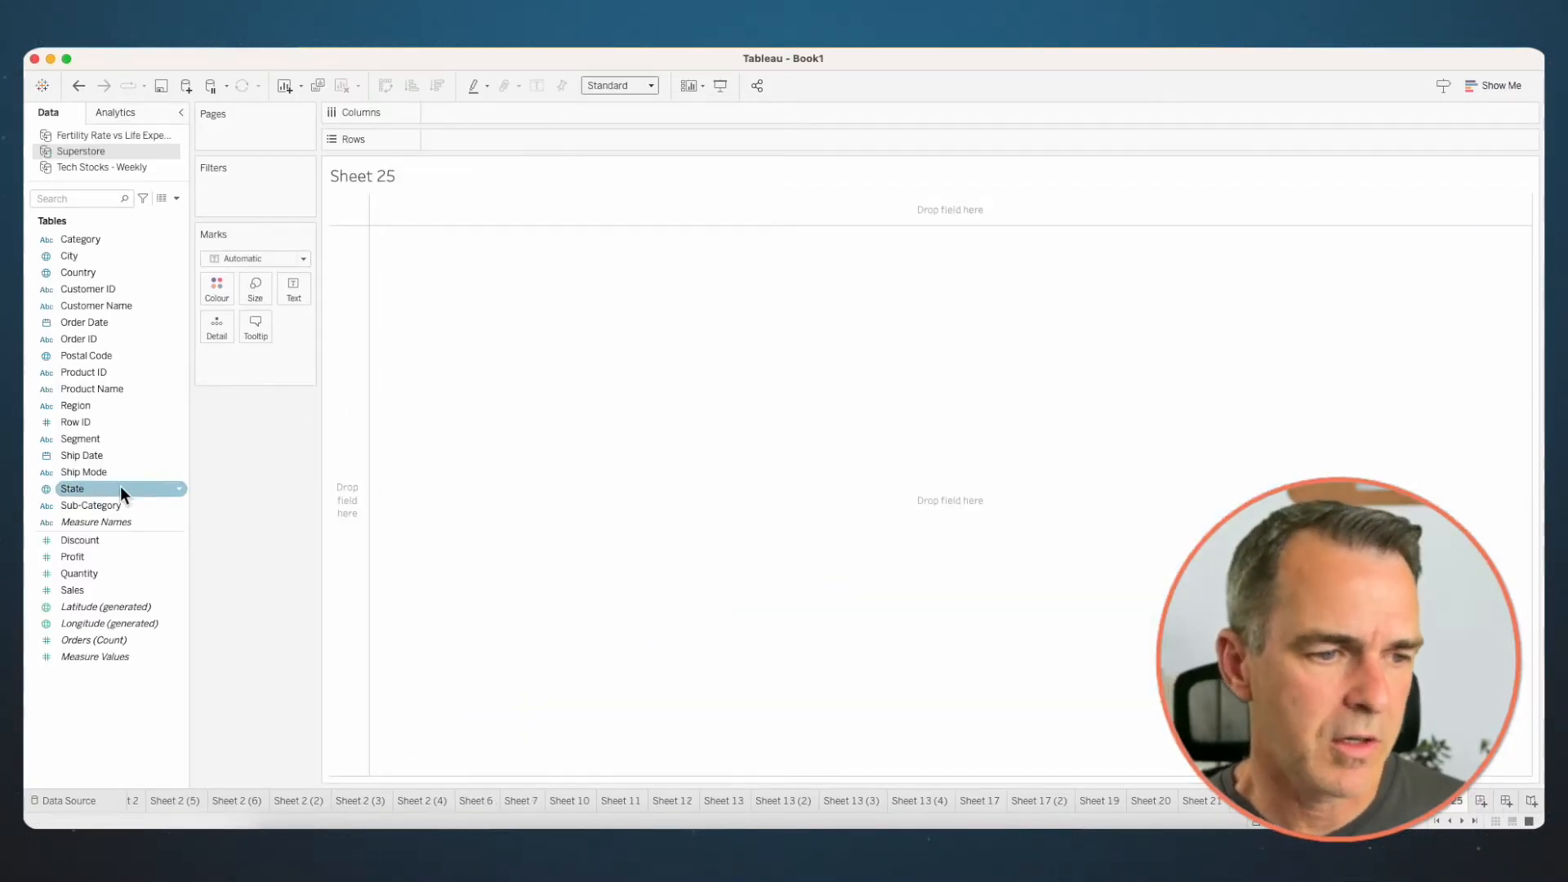
- Lay out Sub-Category in the rows against discrete Order Date in the columns, and clear the sheet
left_click_drag(113, 508, 354, 473)
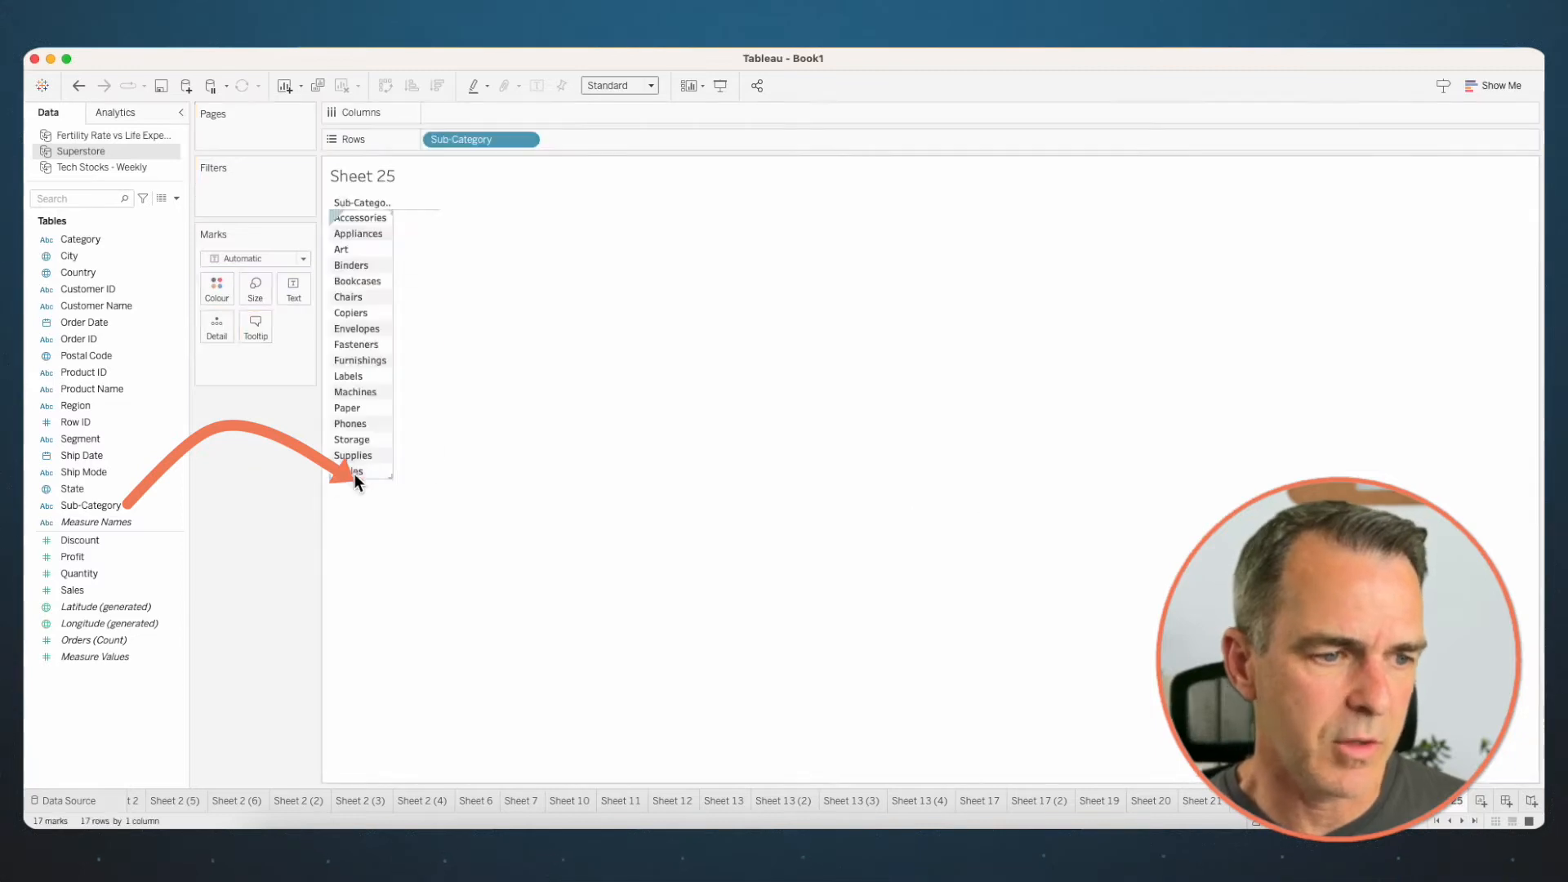
left_click(95, 321)
left_click_drag(95, 322, 546, 105)
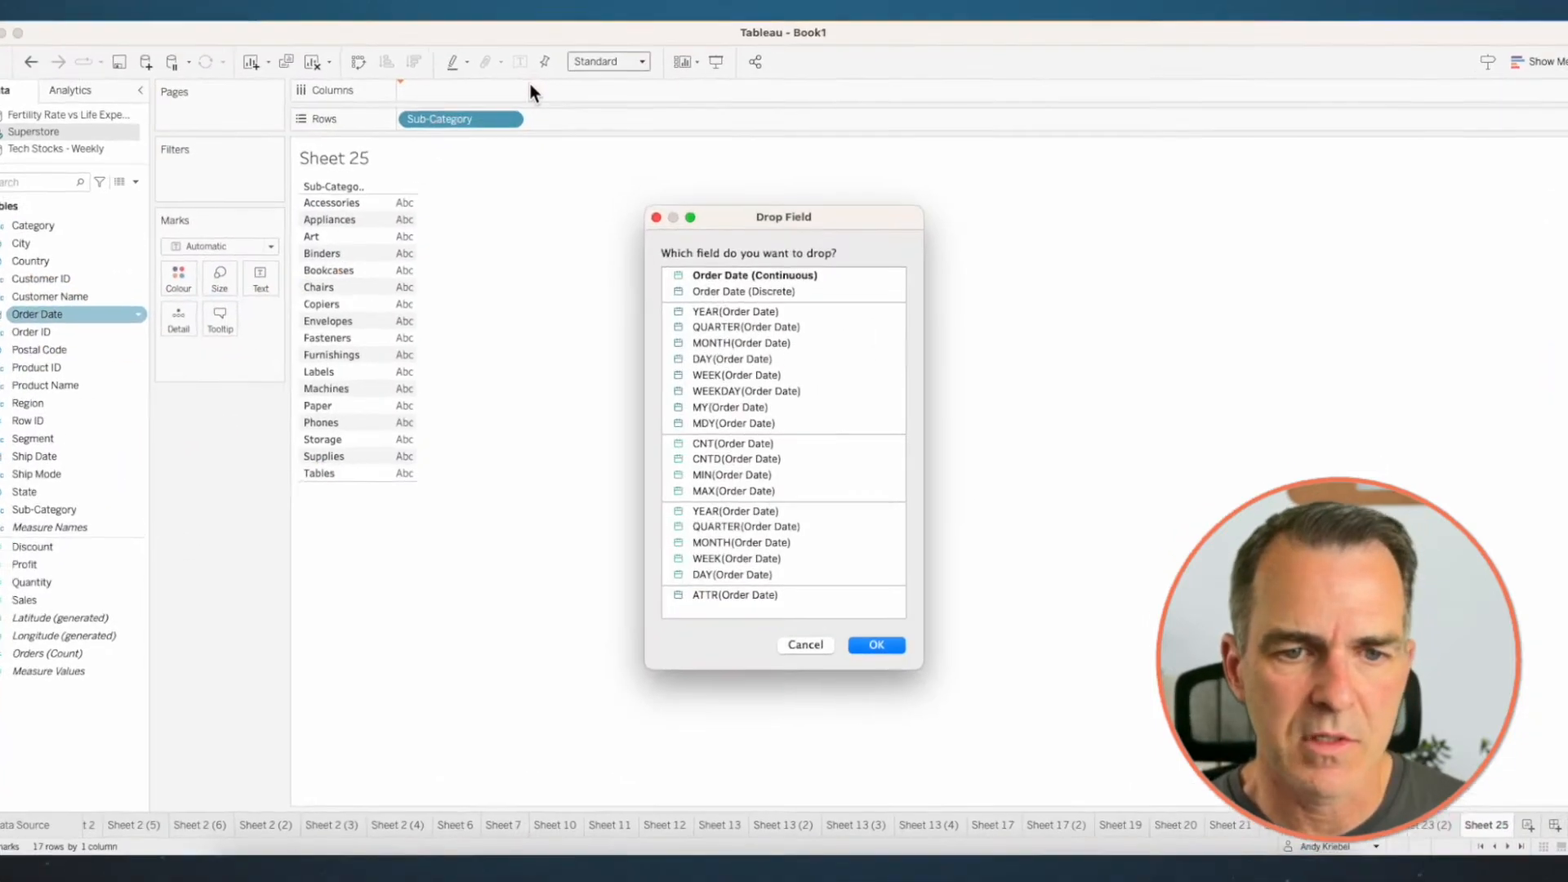
left_click(741, 291)
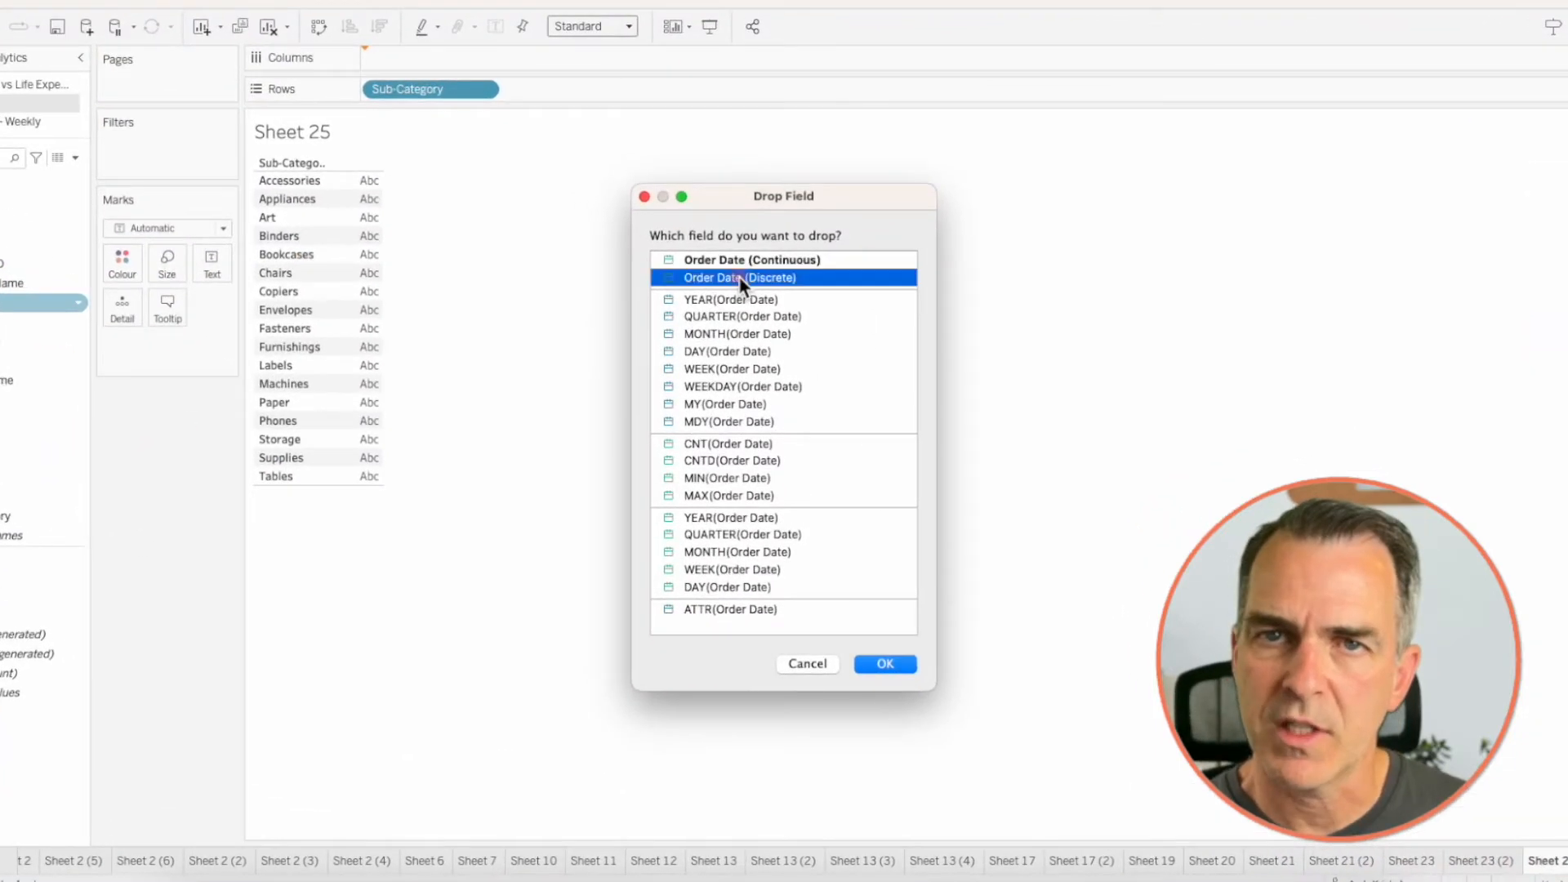
left_click(886, 665)
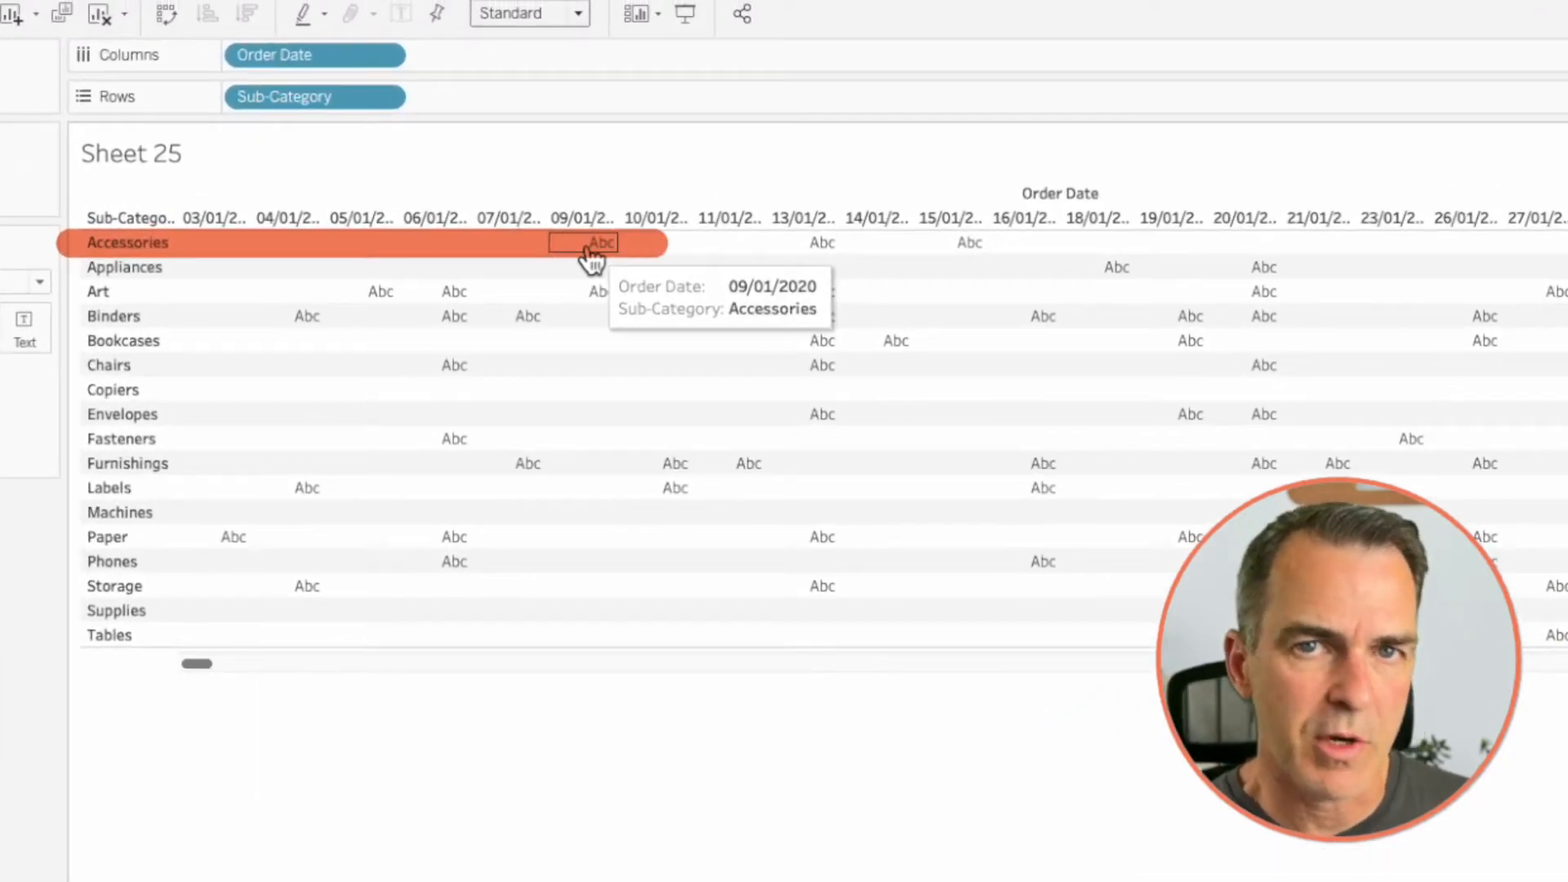
mouse_move(237, 552)
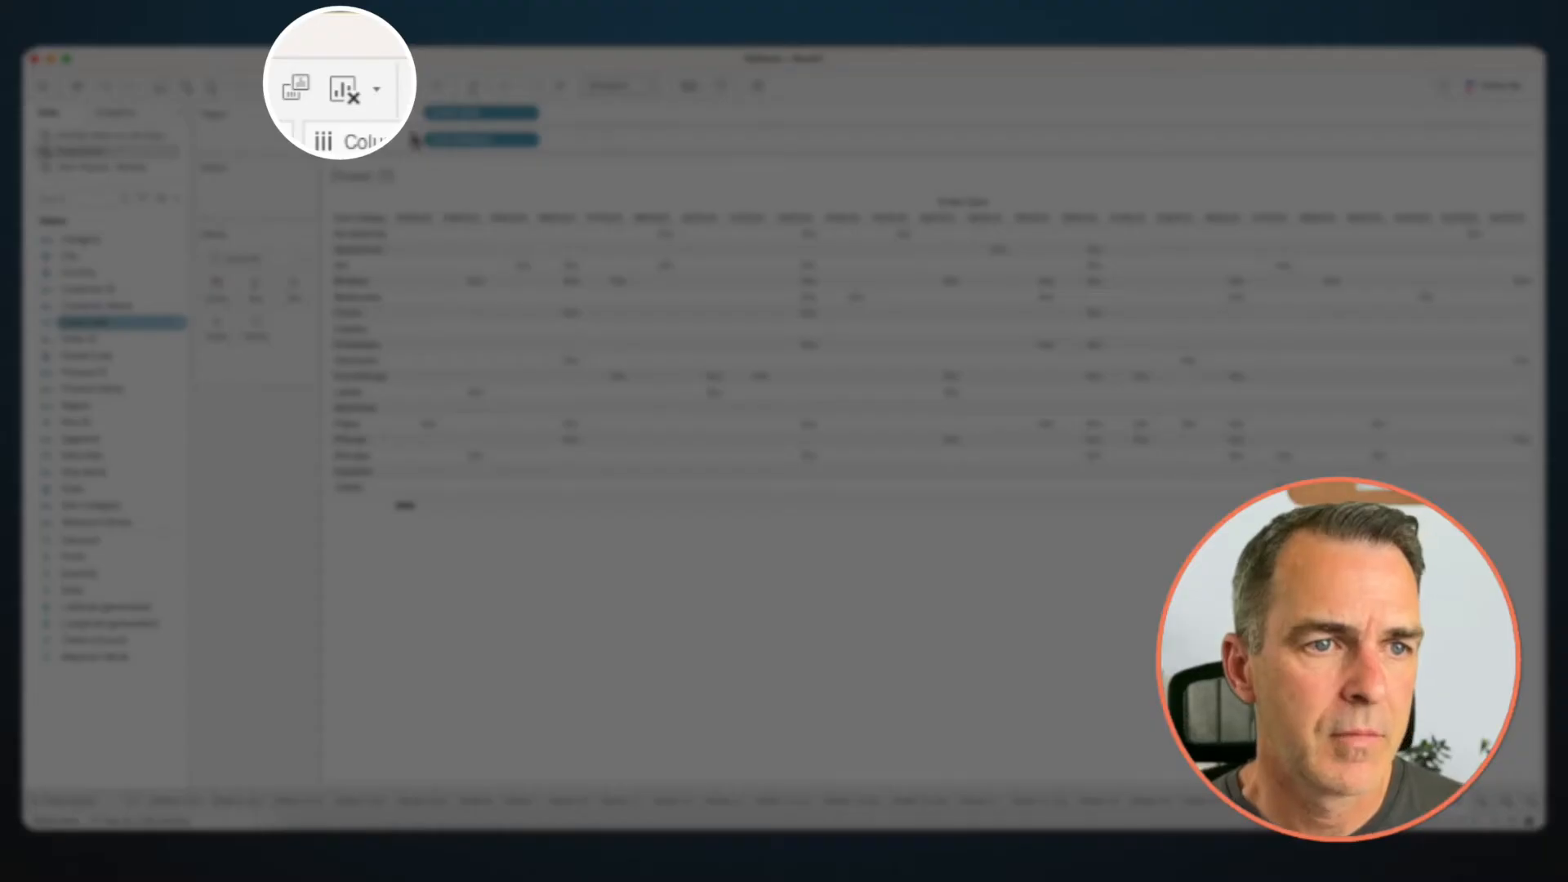
left_click(285, 85)
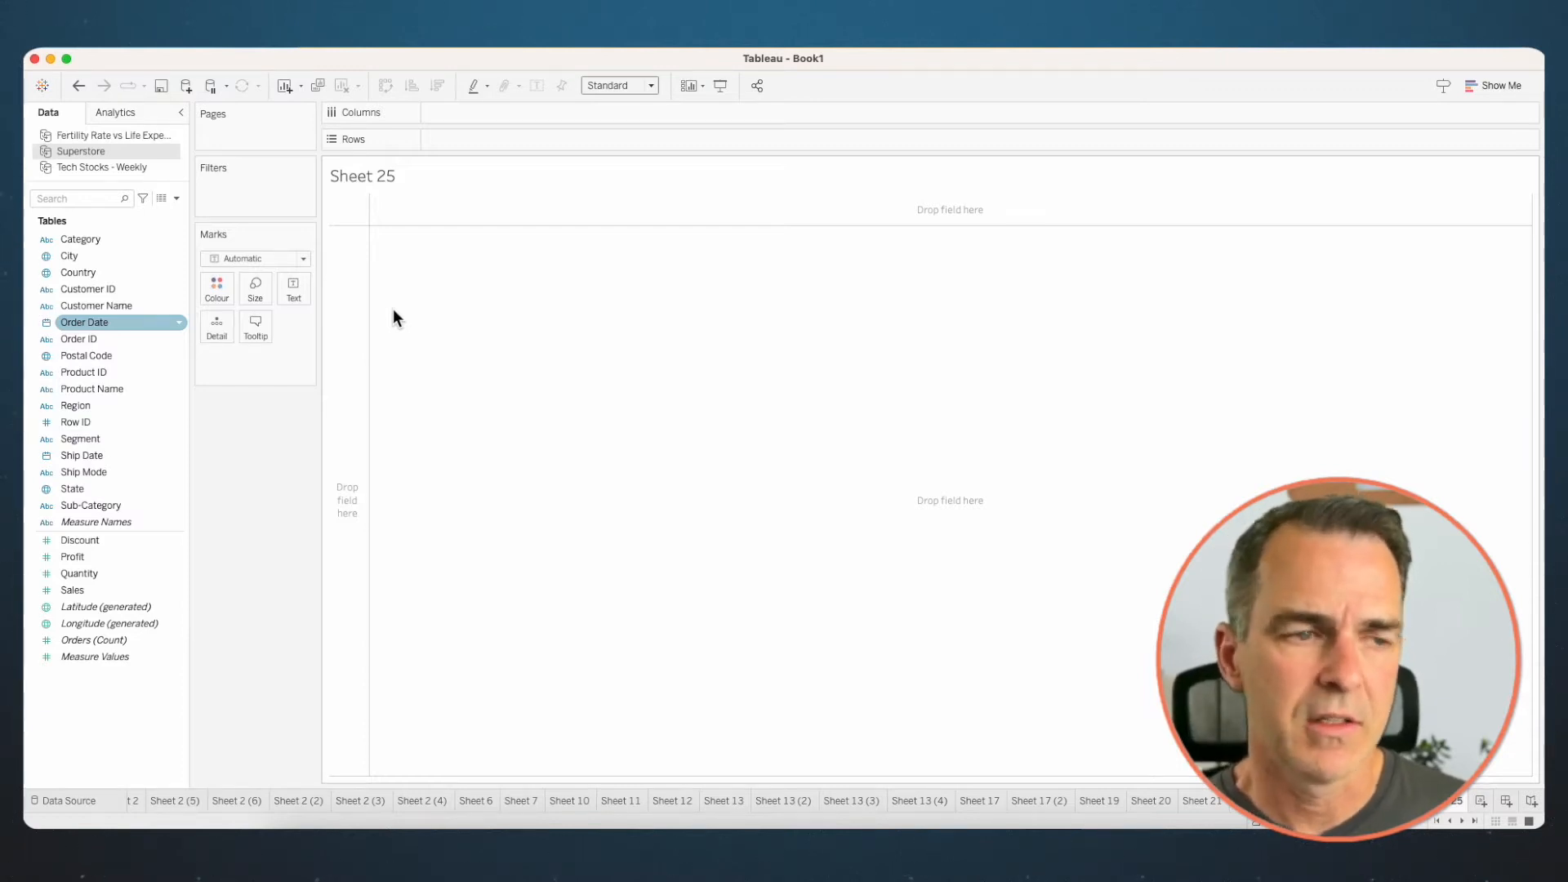
- Start a calculated field in the Superstore data named First Sale Date by Sub-Category
left_click(177, 197)
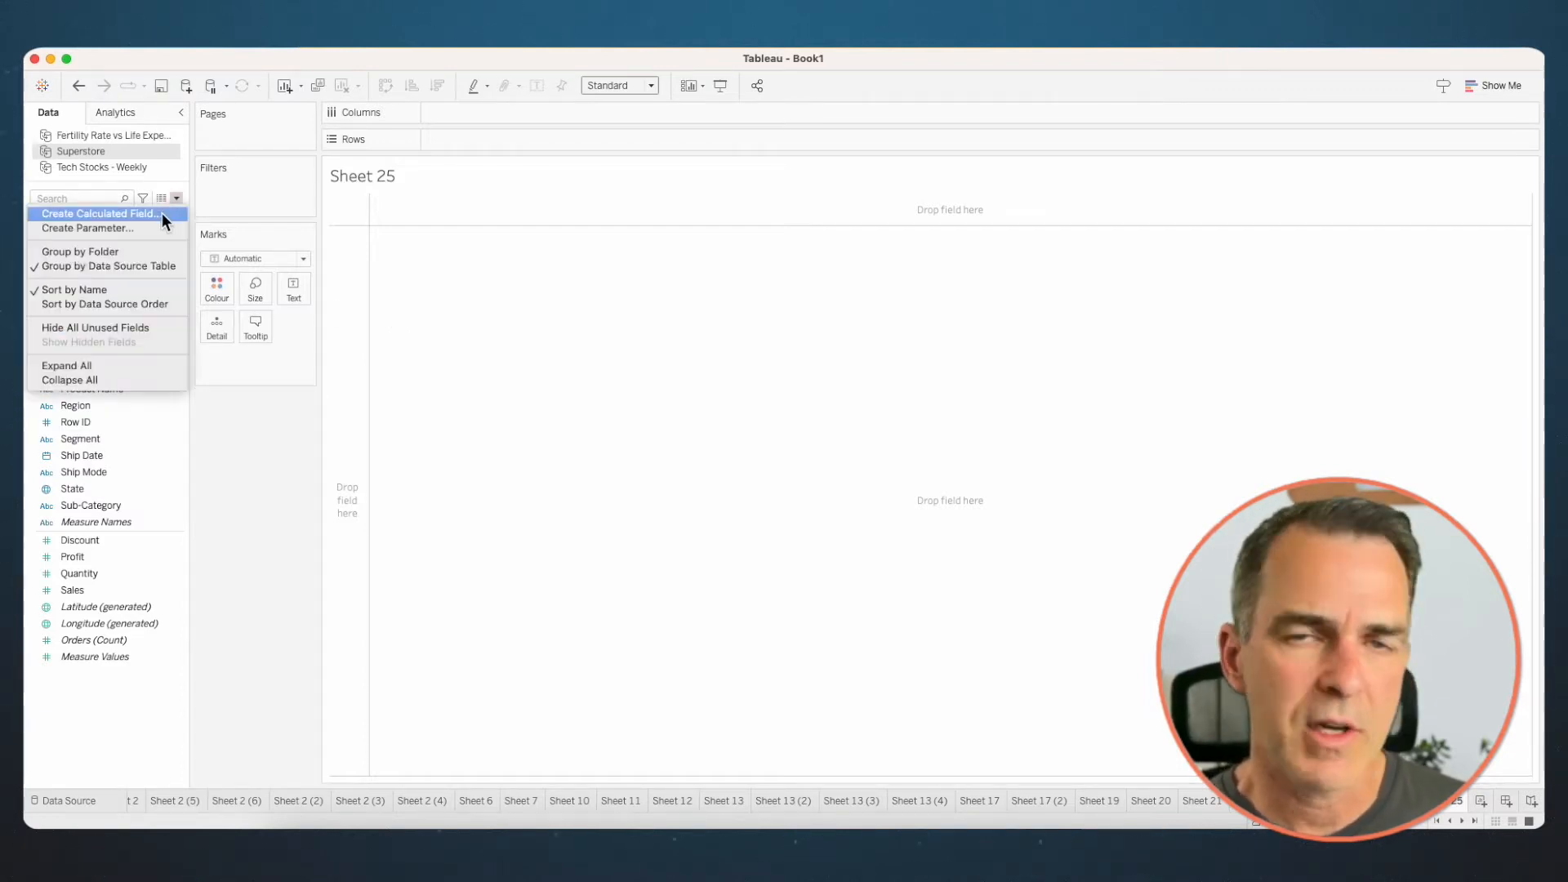
left_click(161, 213)
type("Firs")
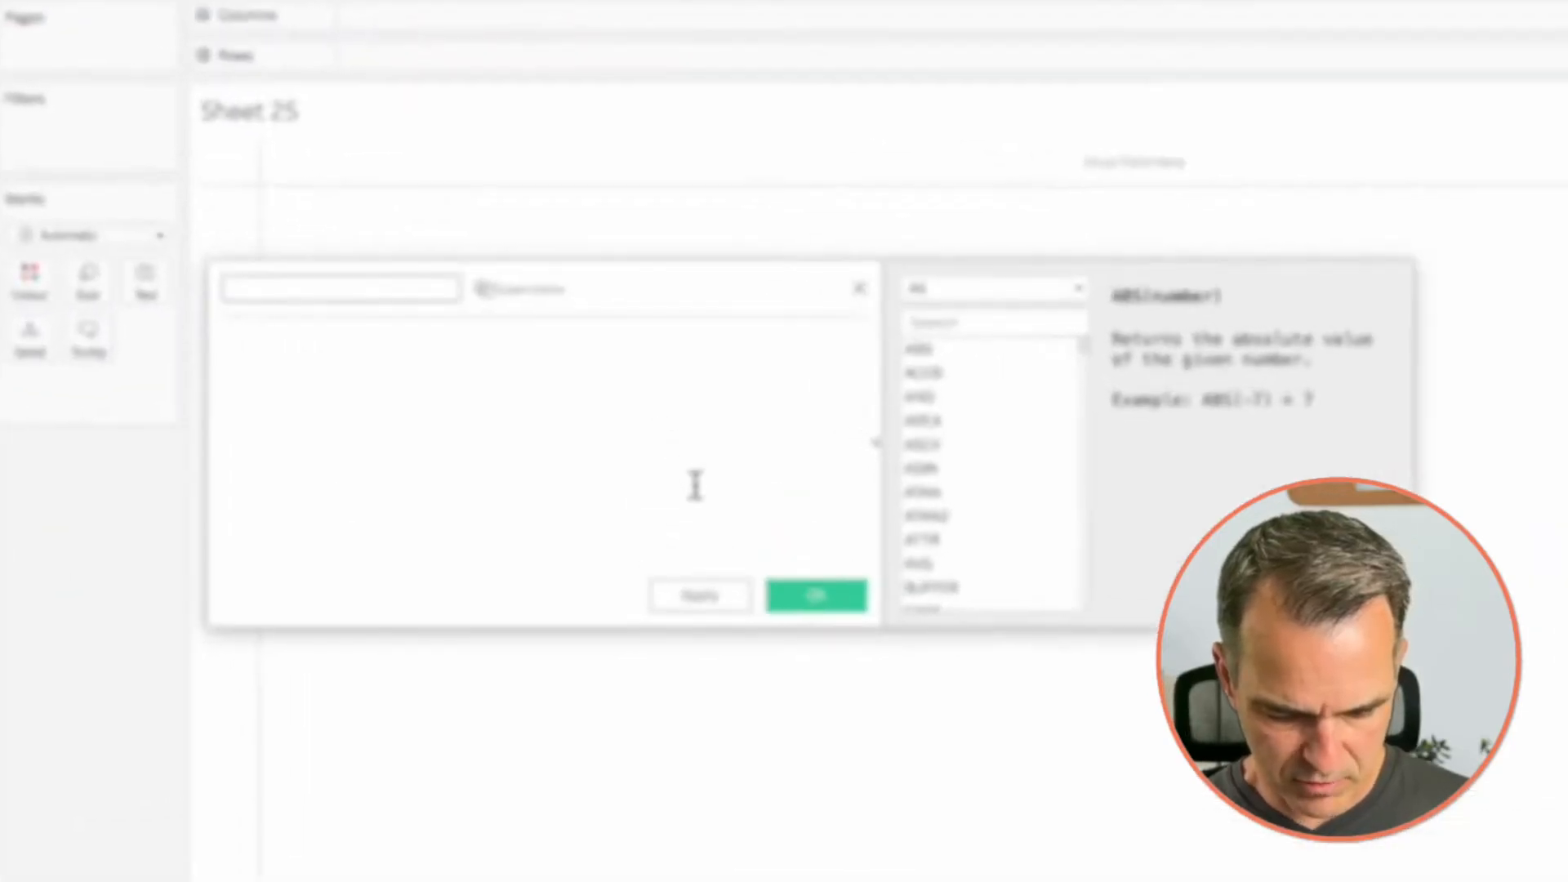
type("t Sale")
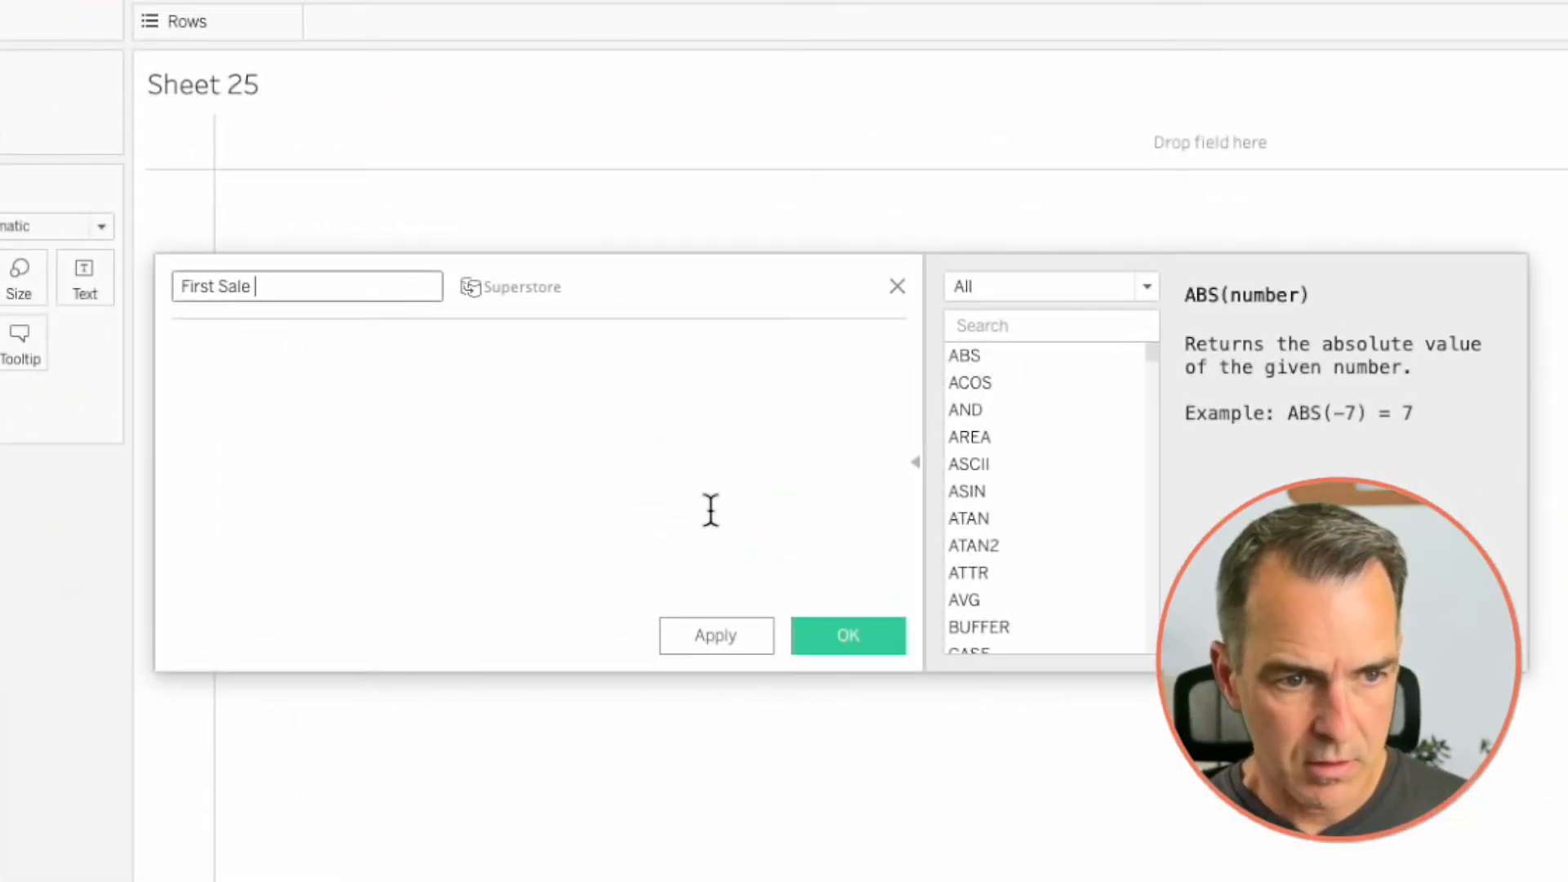
type(" Date by Sub-Category")
key("Tab")
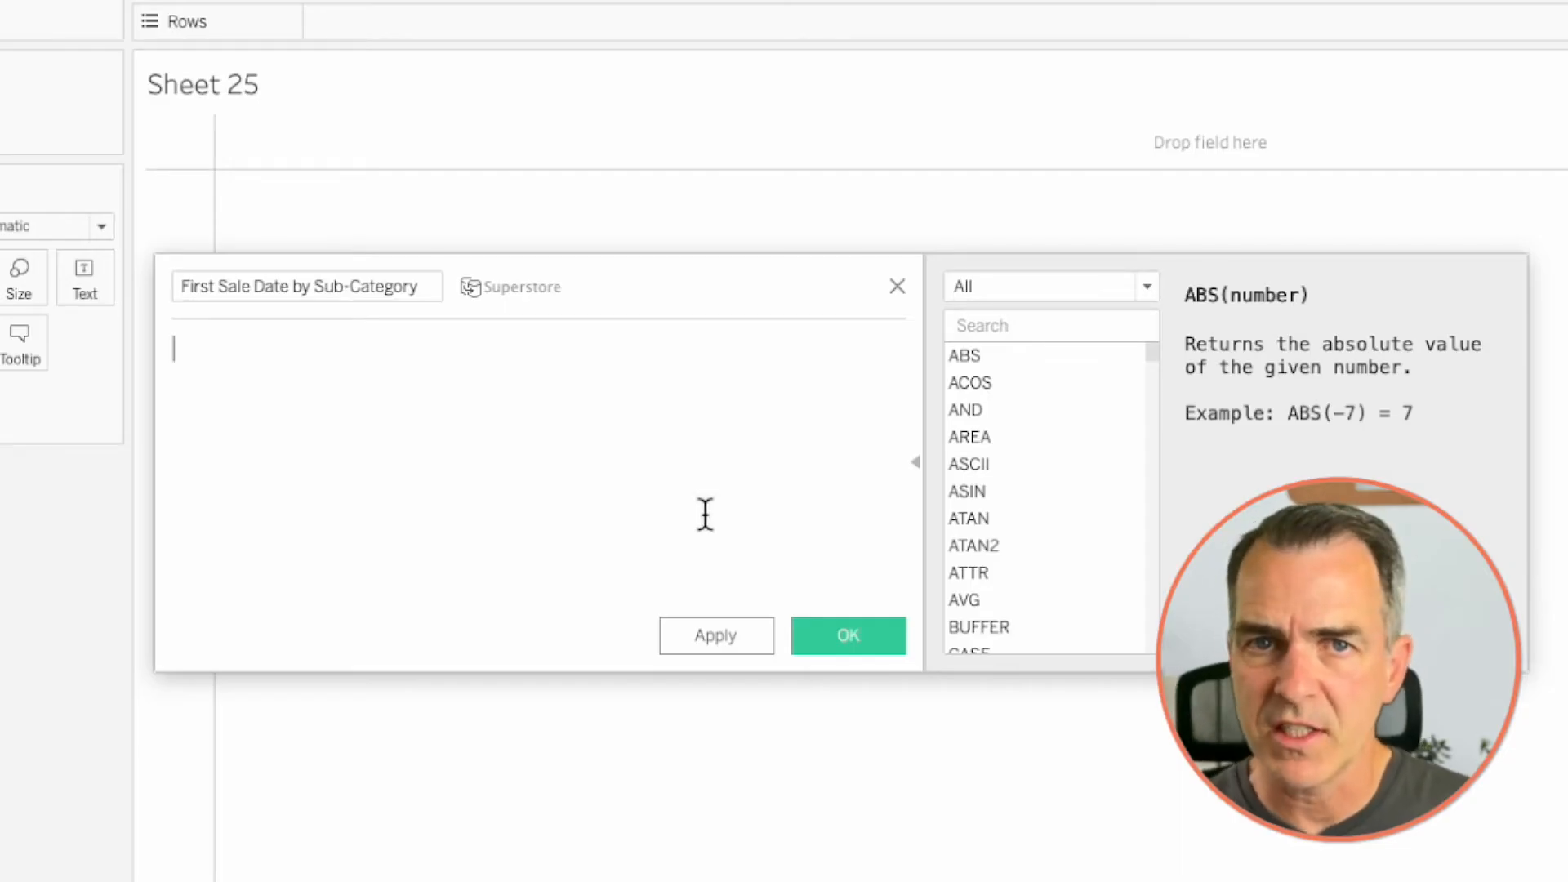
- Enter the formula { FIXED [Sub-Category] : MIN([Order Date]) } for the first sale date field and save it
type("{ fix")
key("Return")
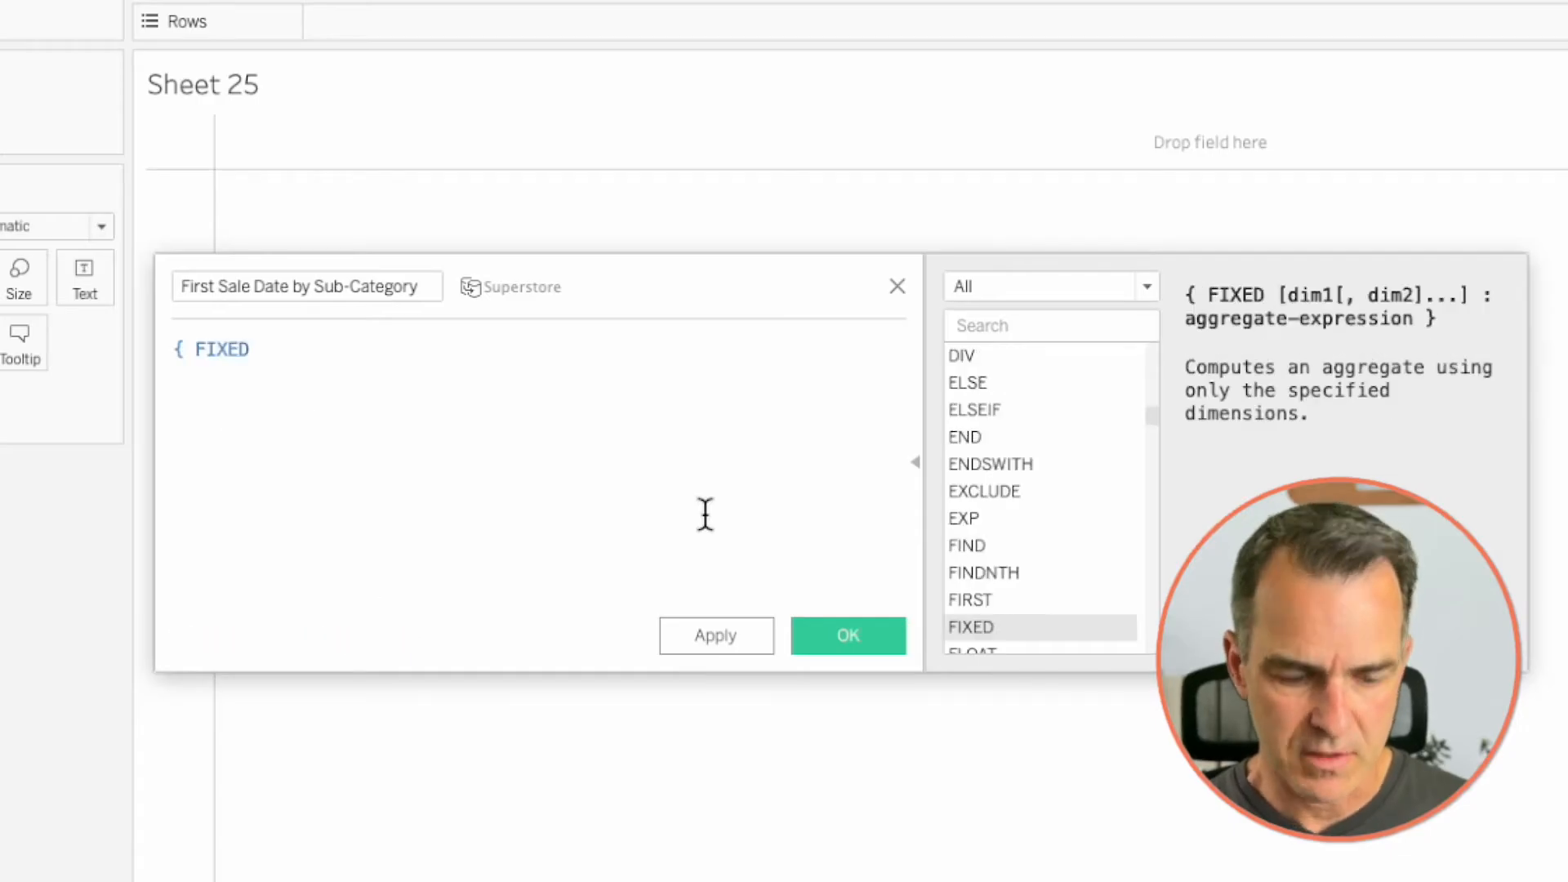
type("sub")
key("Return")
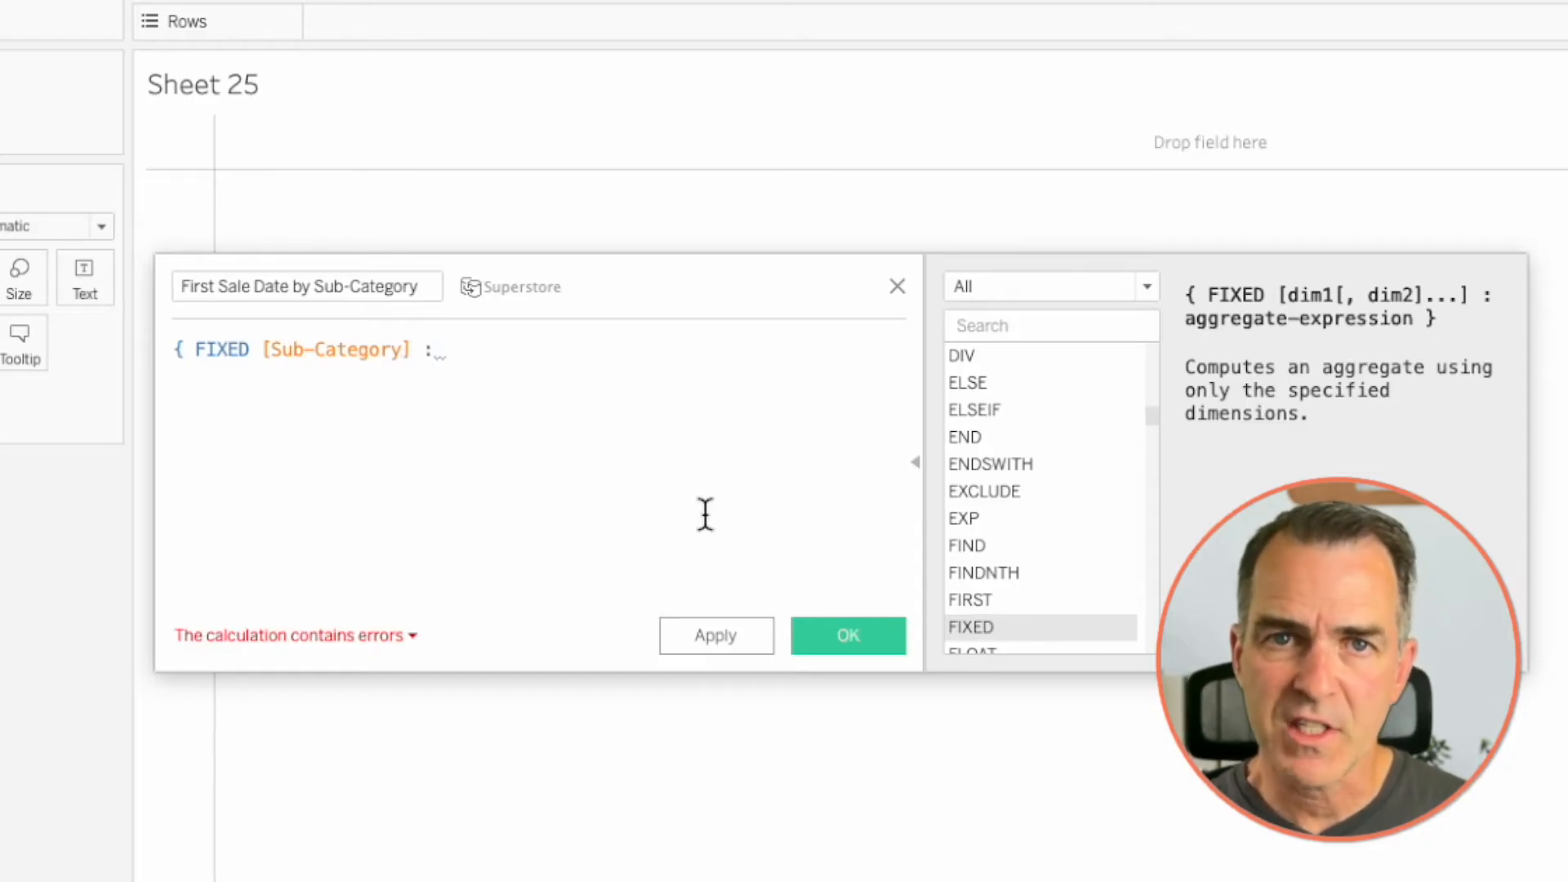
type(": min")
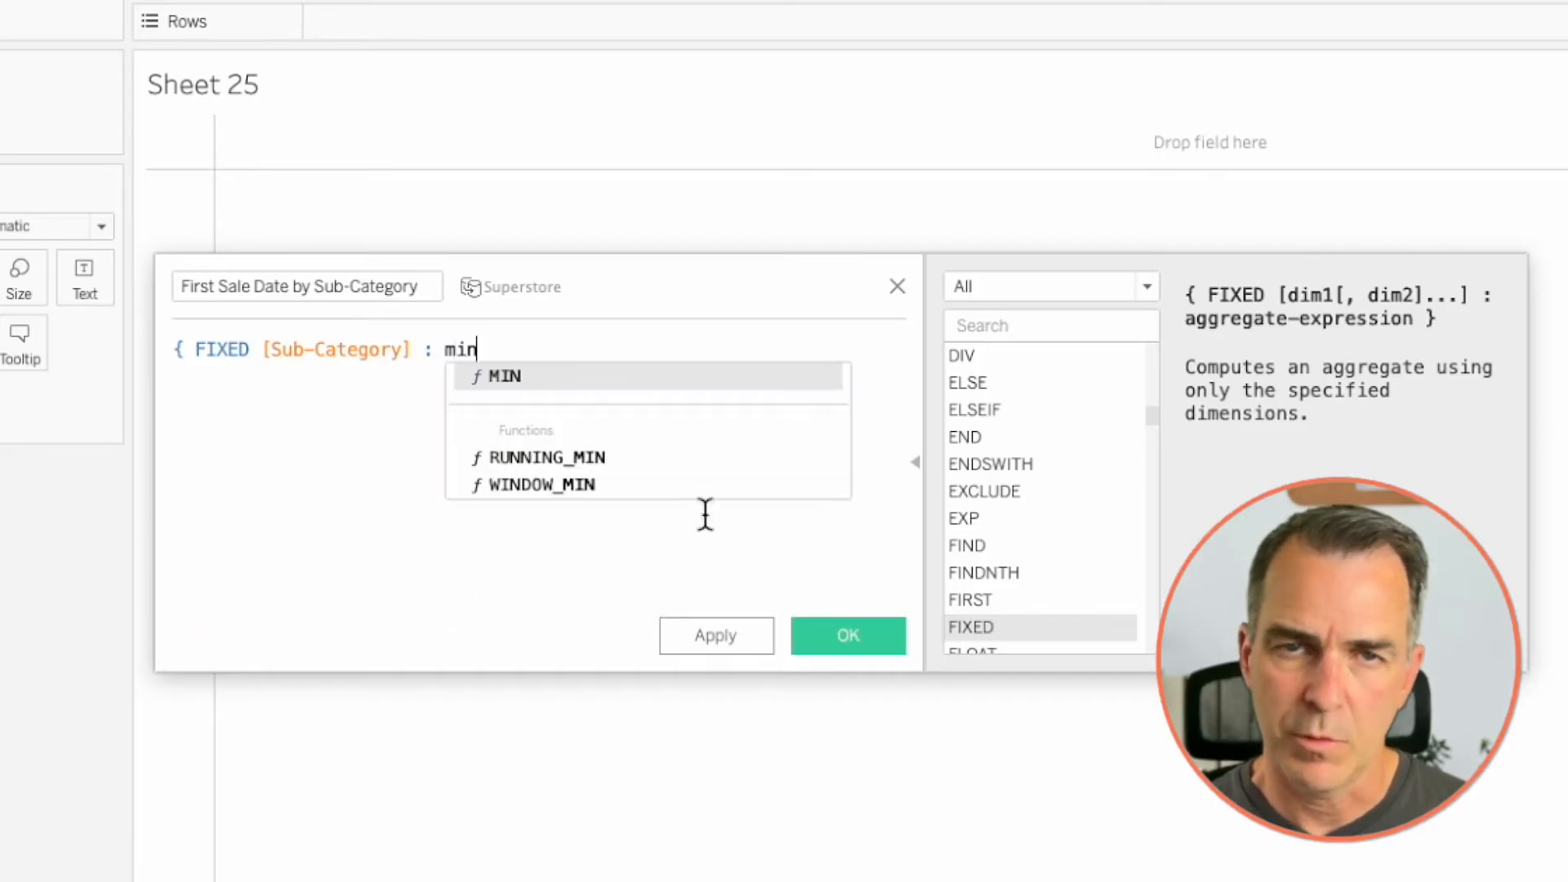
key("Return")
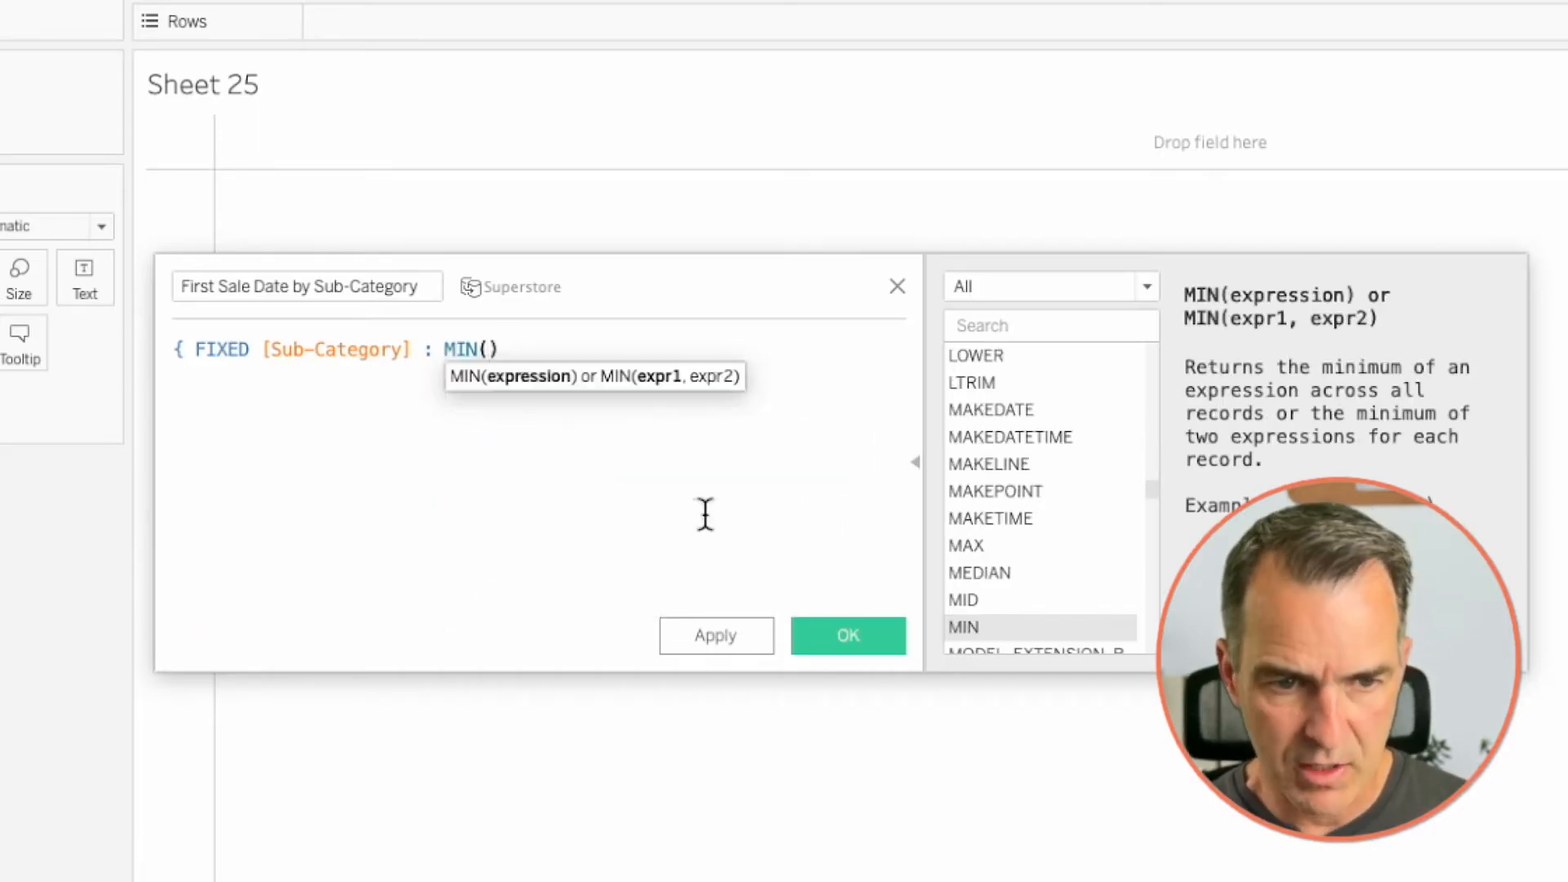
type("orde")
key("Return")
key("Right")
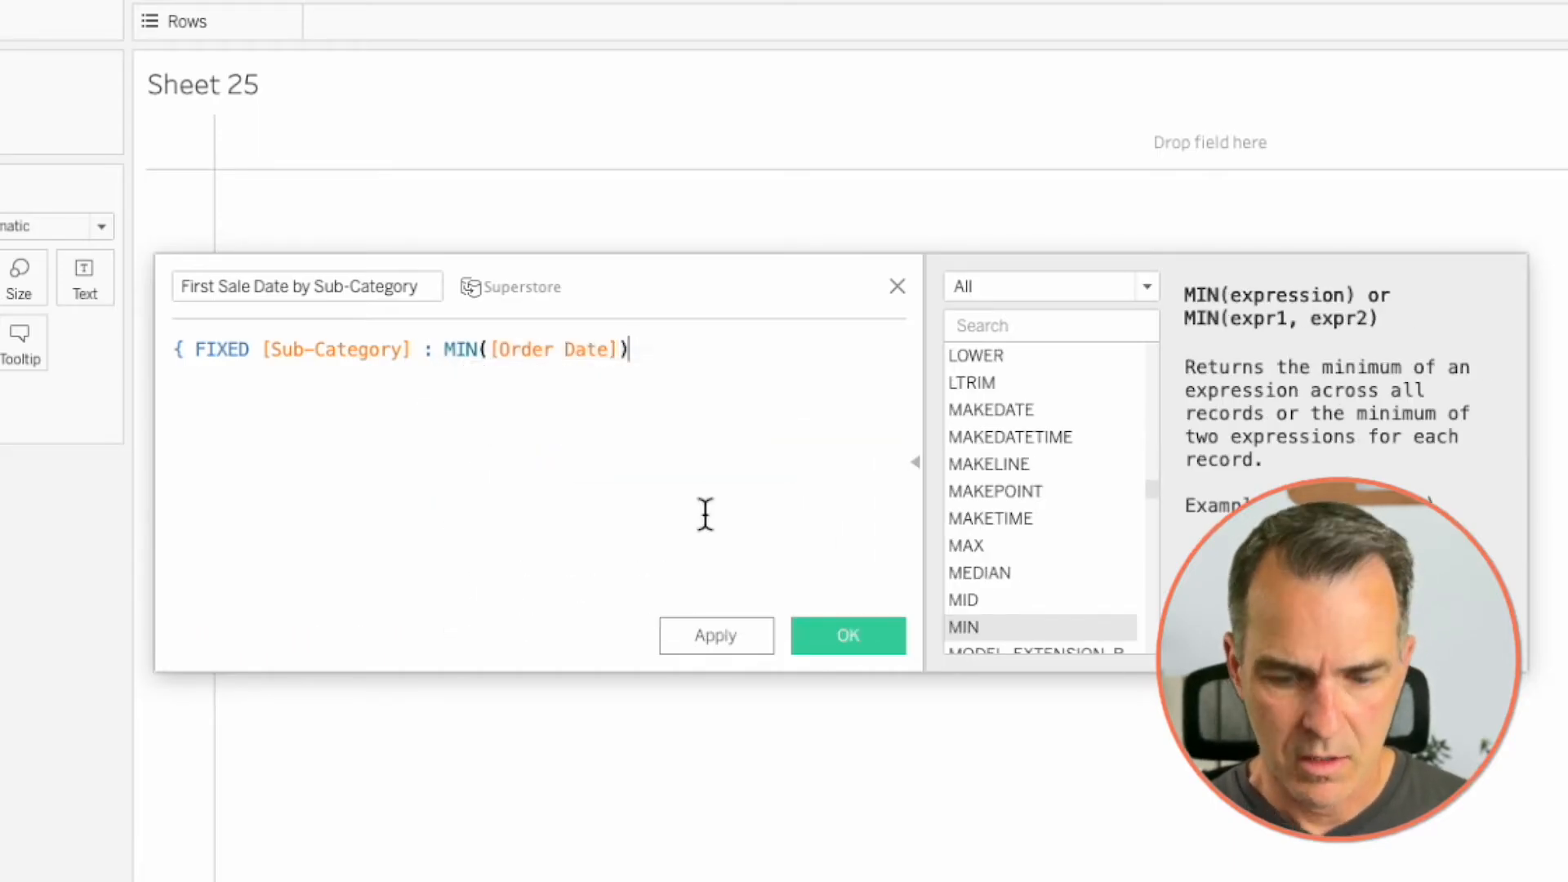
type("}")
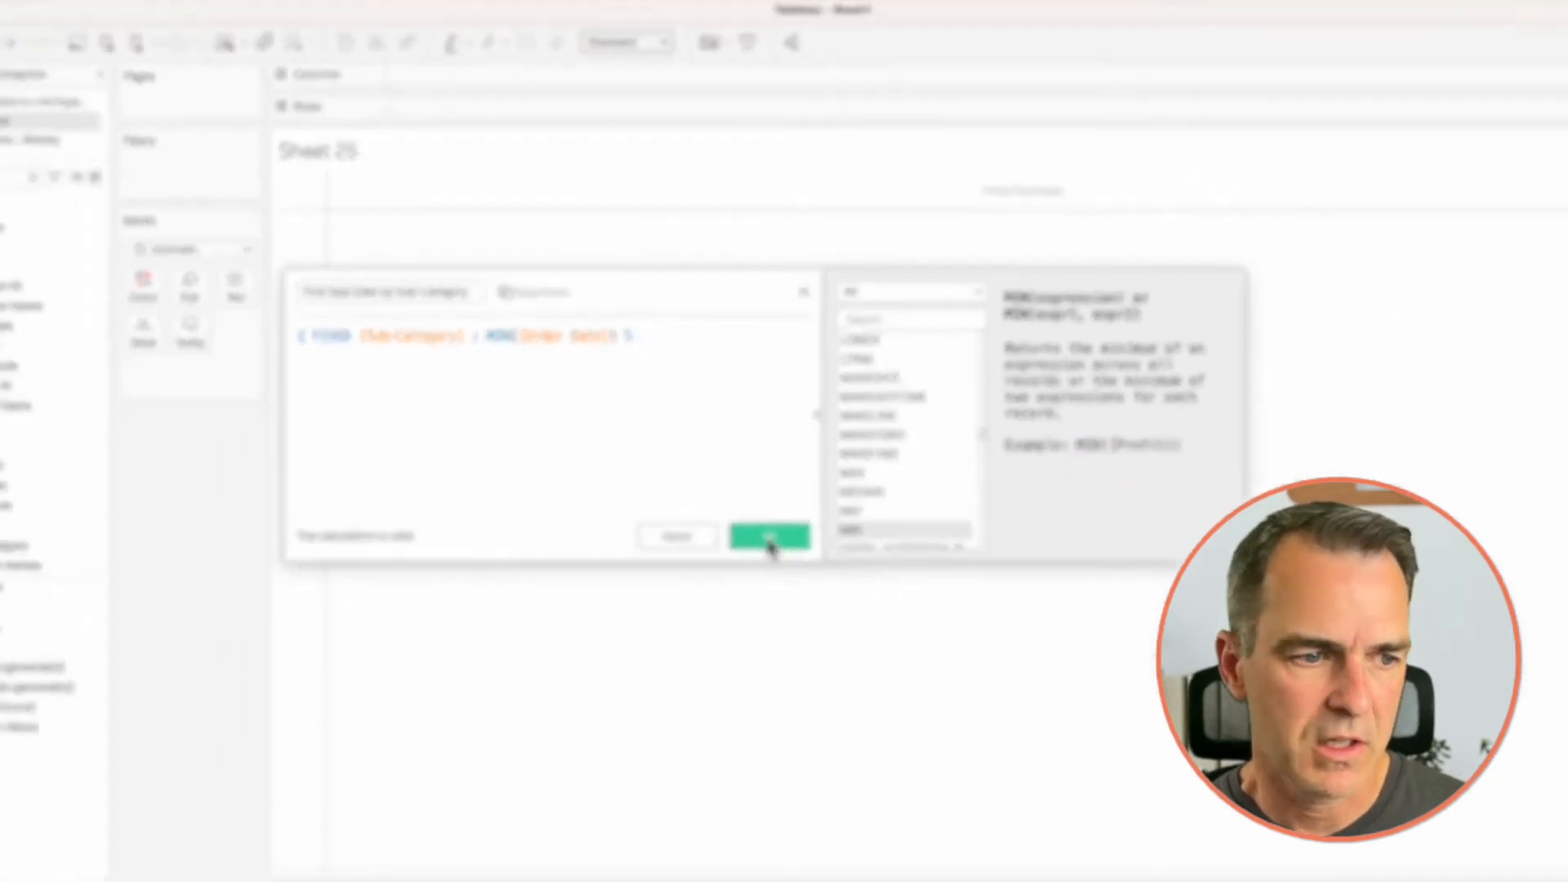
left_click(847, 635)
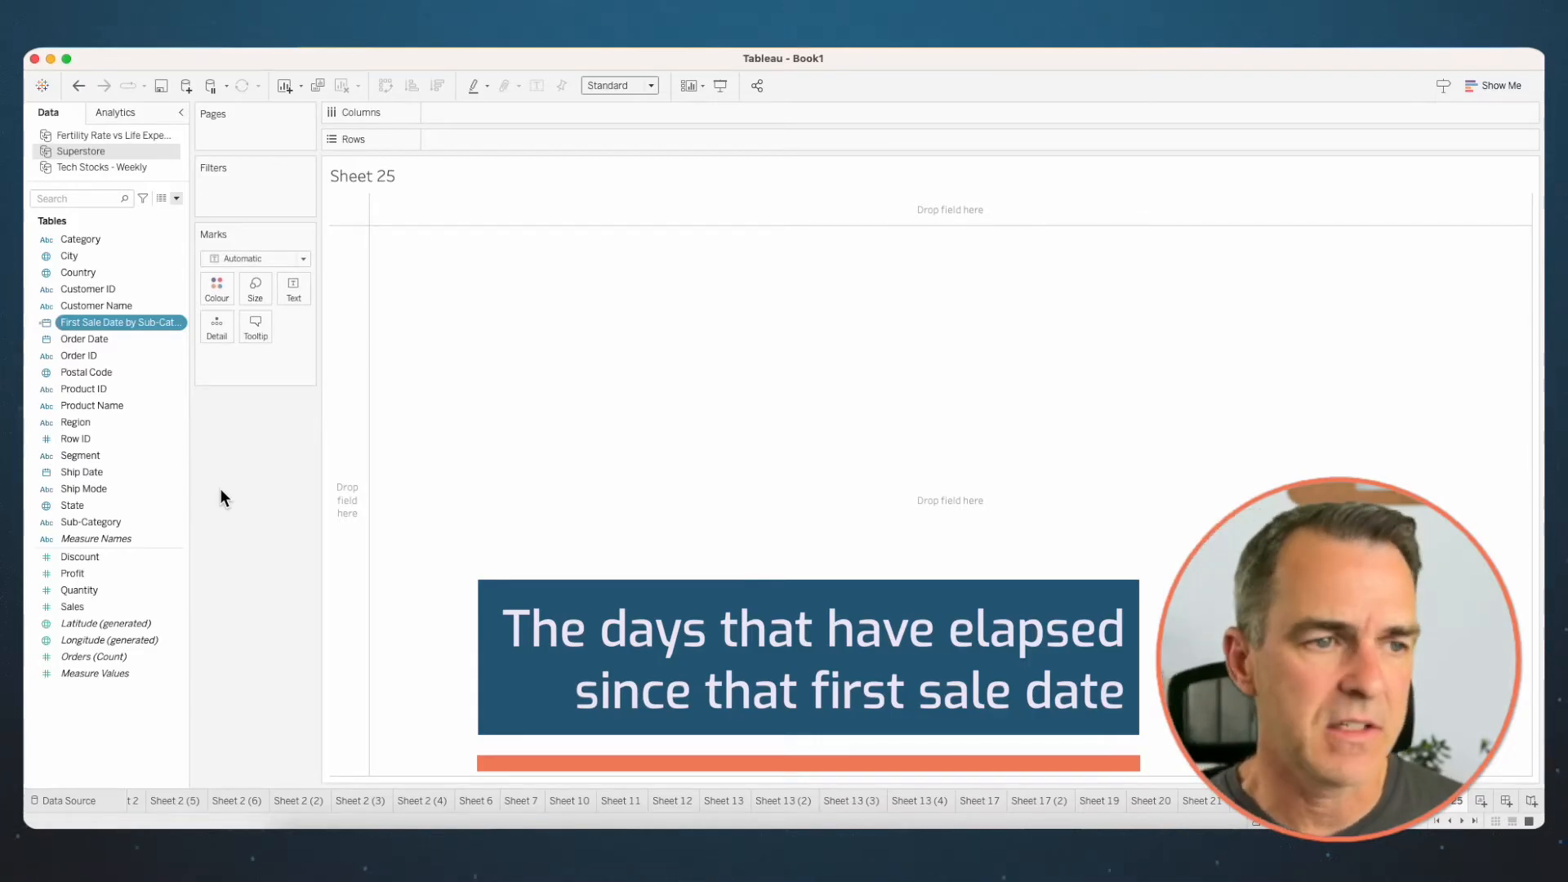
- Start another calculated field named Elapsed Days
left_click(176, 198)
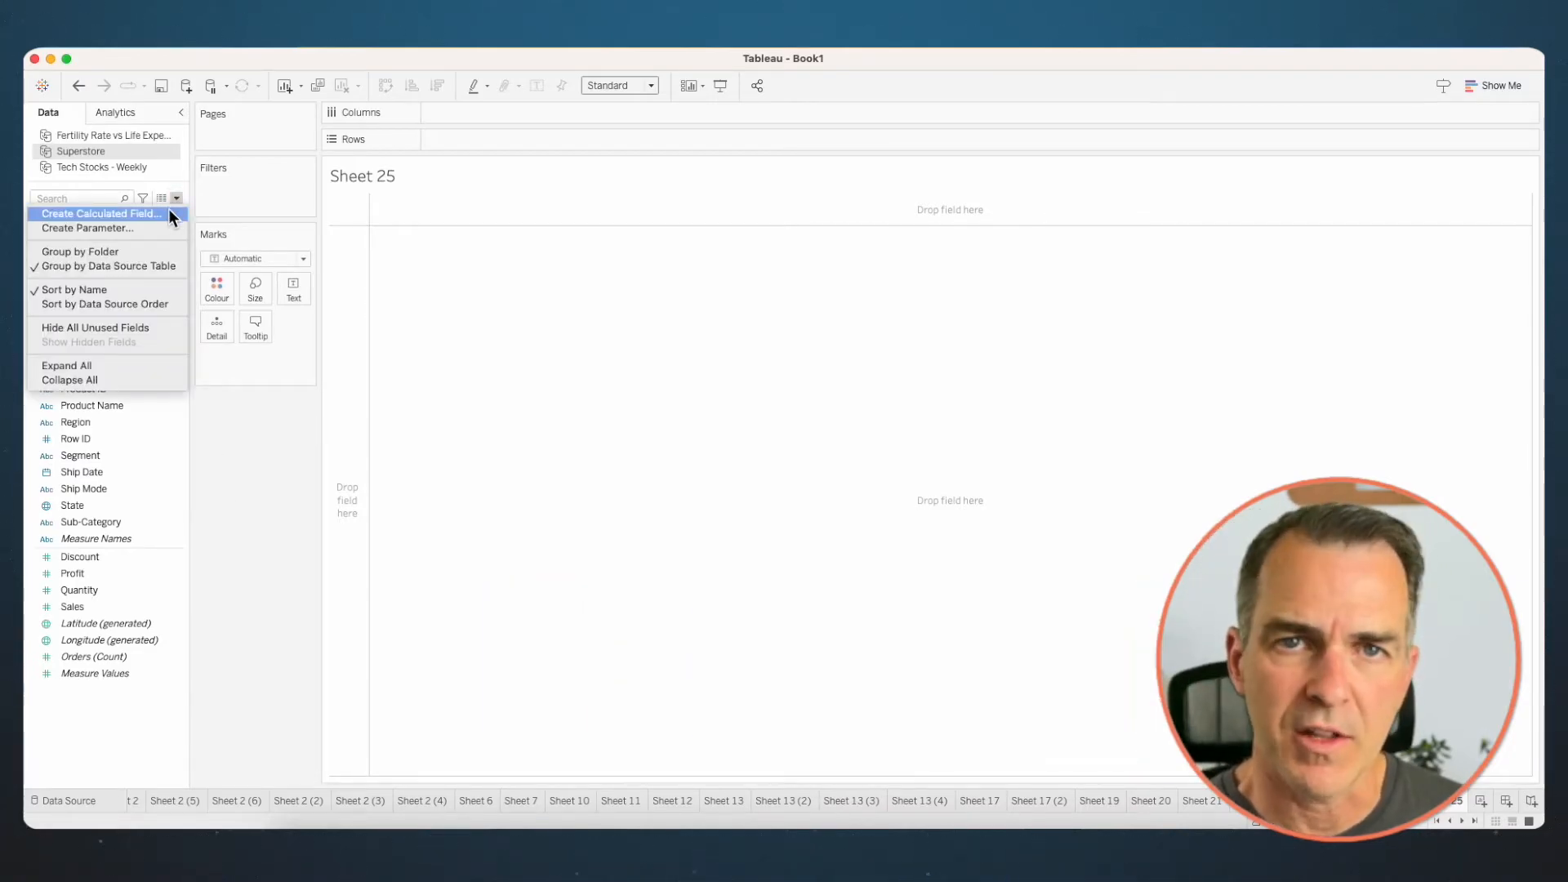
left_click(169, 214)
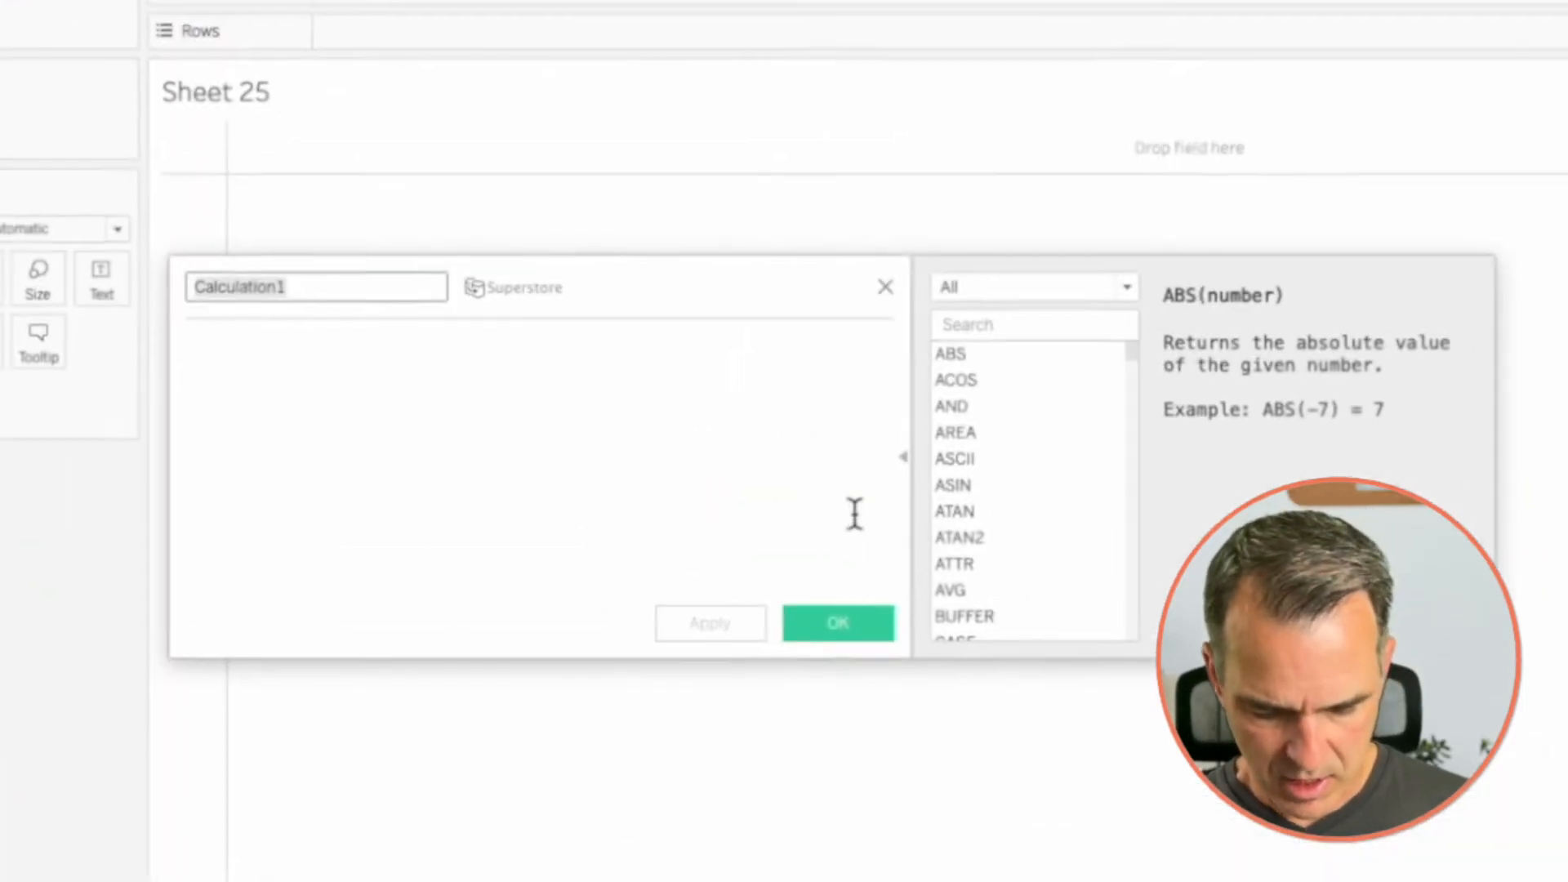
type("Elapsed Days")
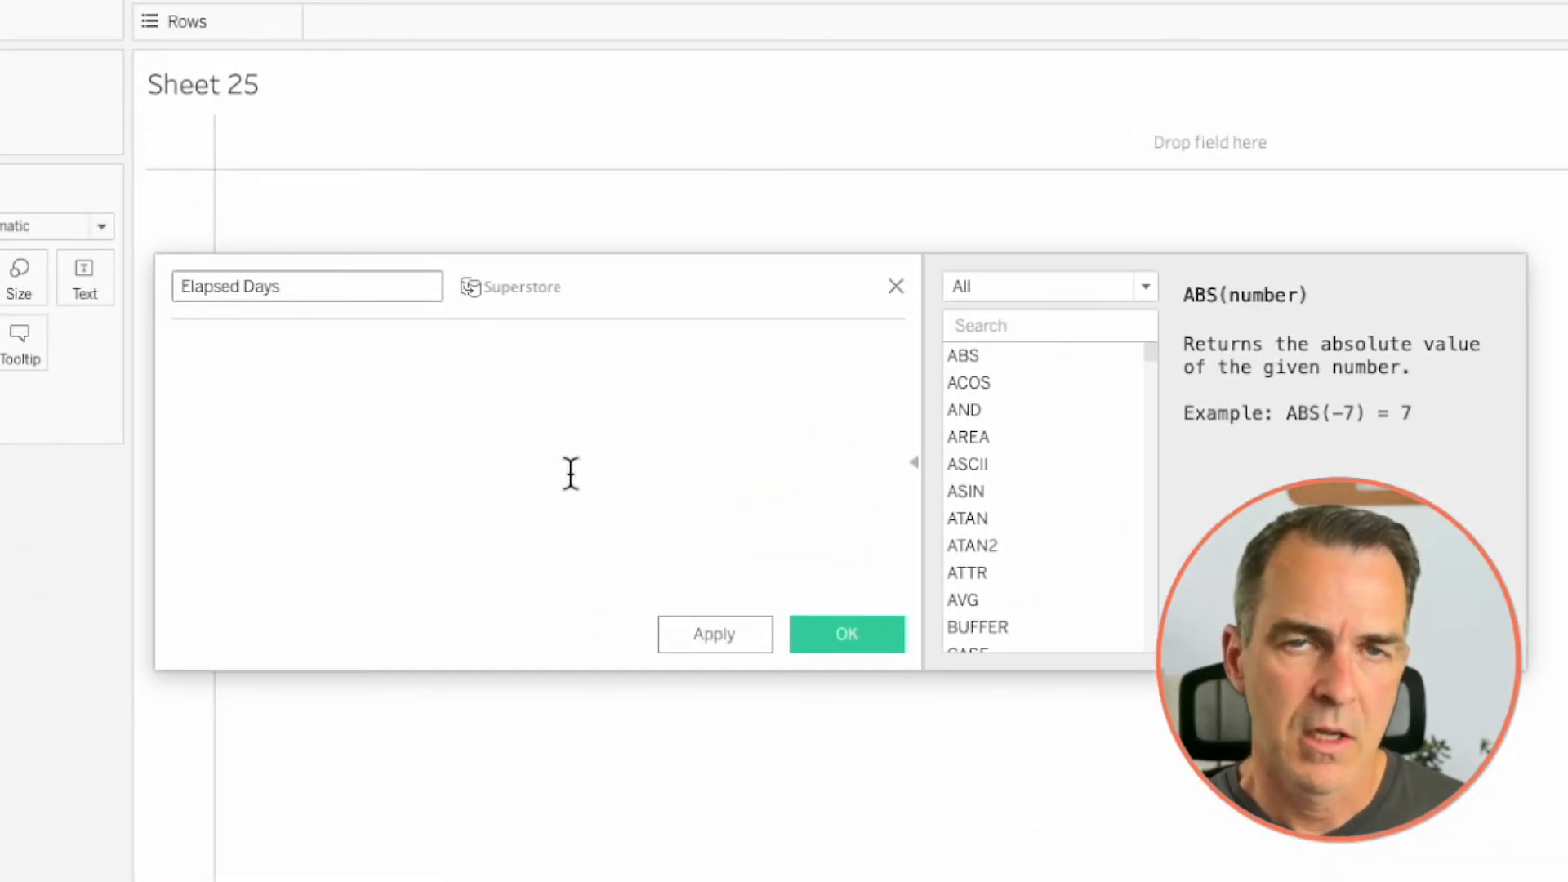
left_click(571, 474)
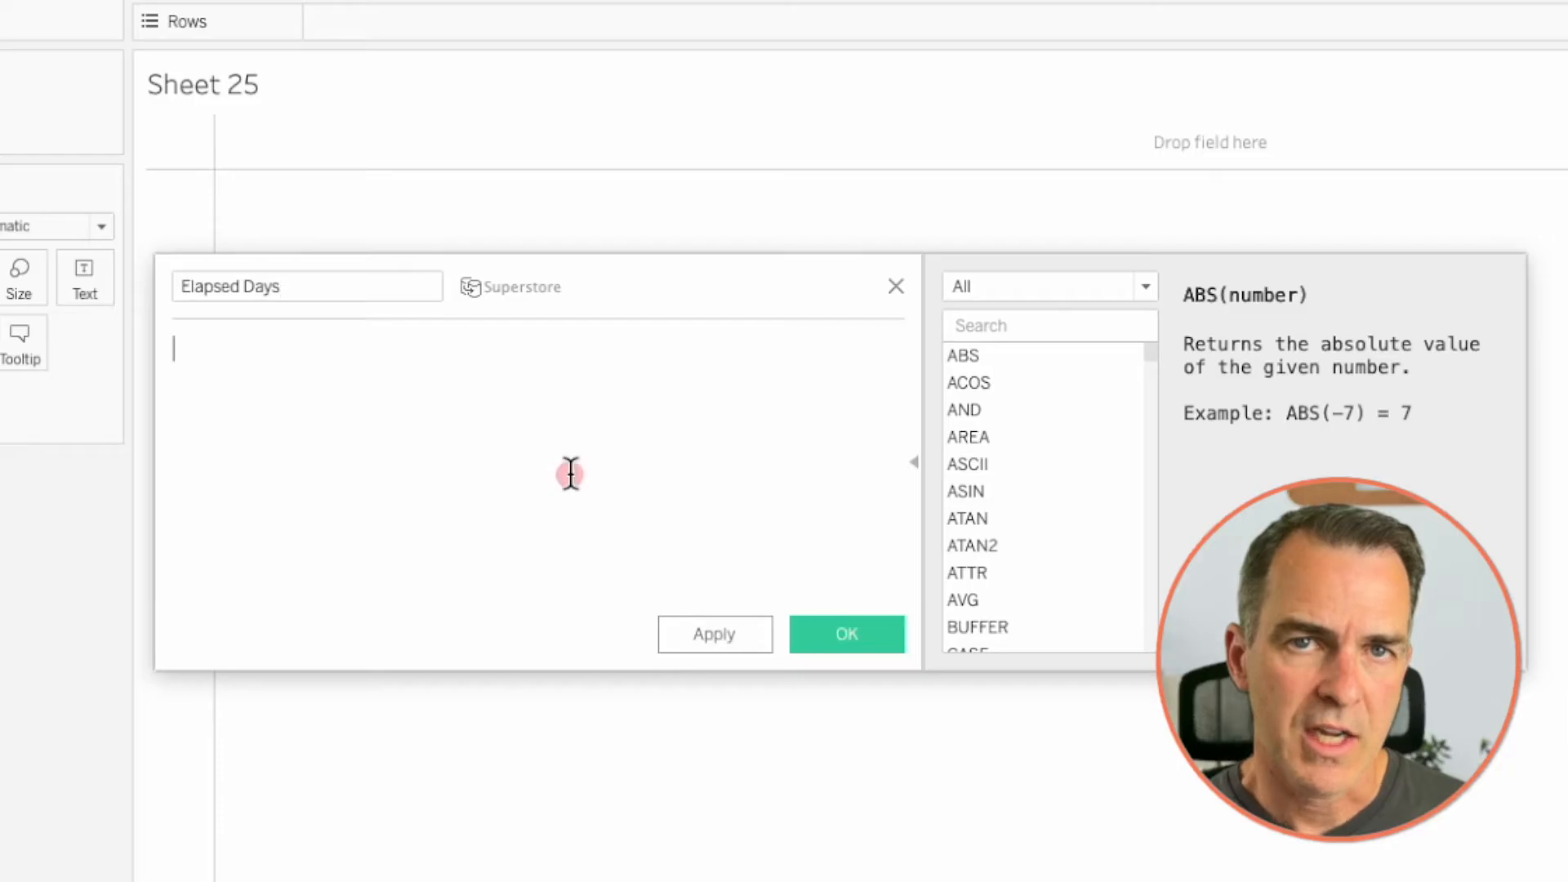
- Enter the formula DATEDIFF('day',[First Sale Date by Sub-Category],[Order Date]) for Elapsed Days and save it
type("d")
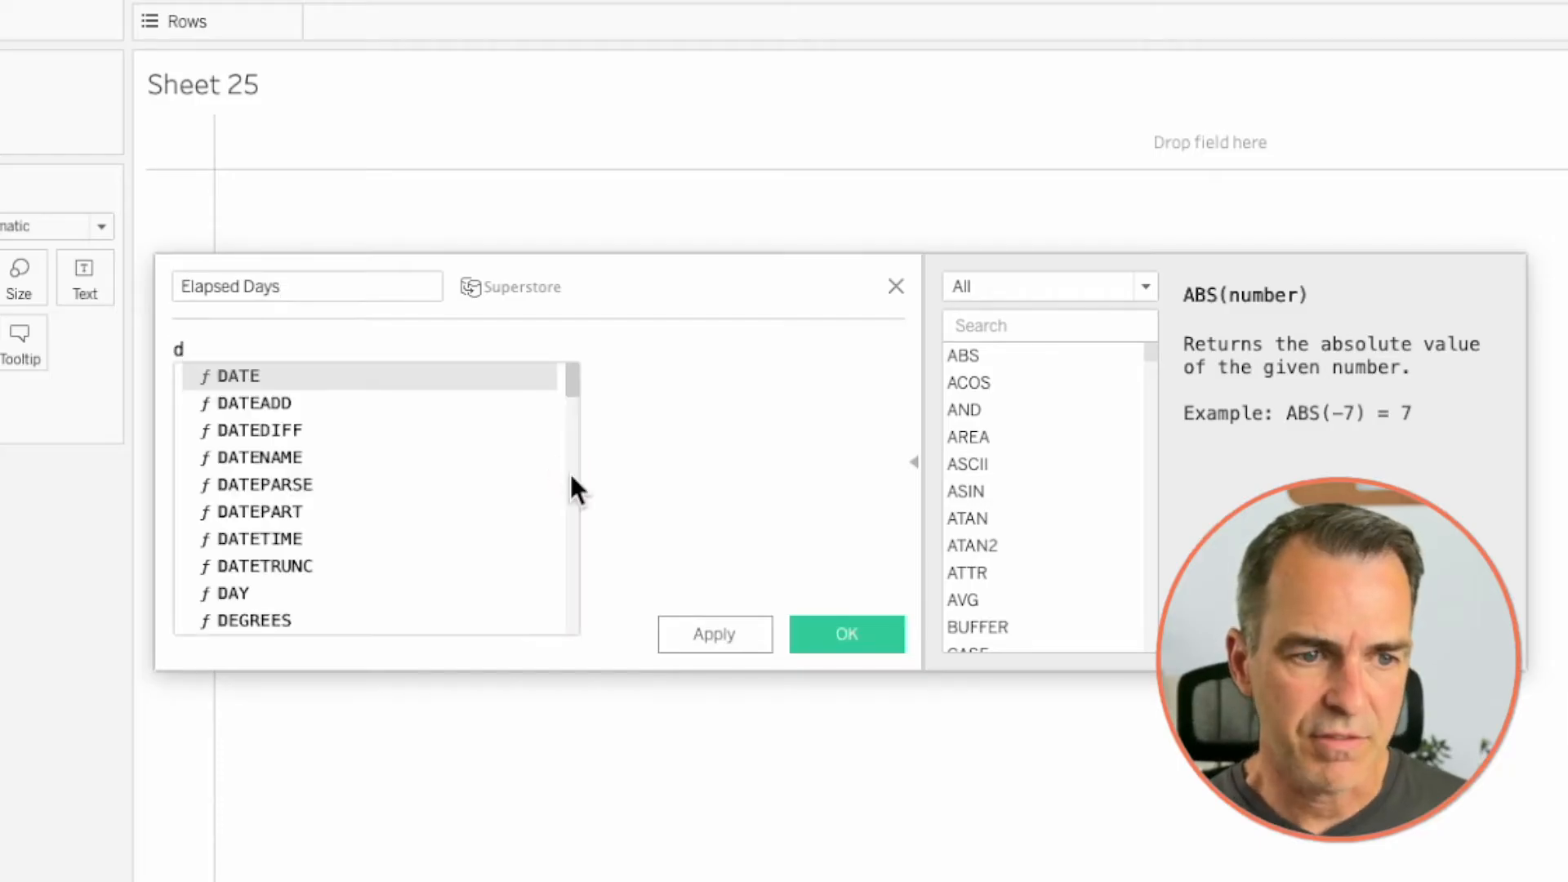
double_click(364, 434)
type("'day',")
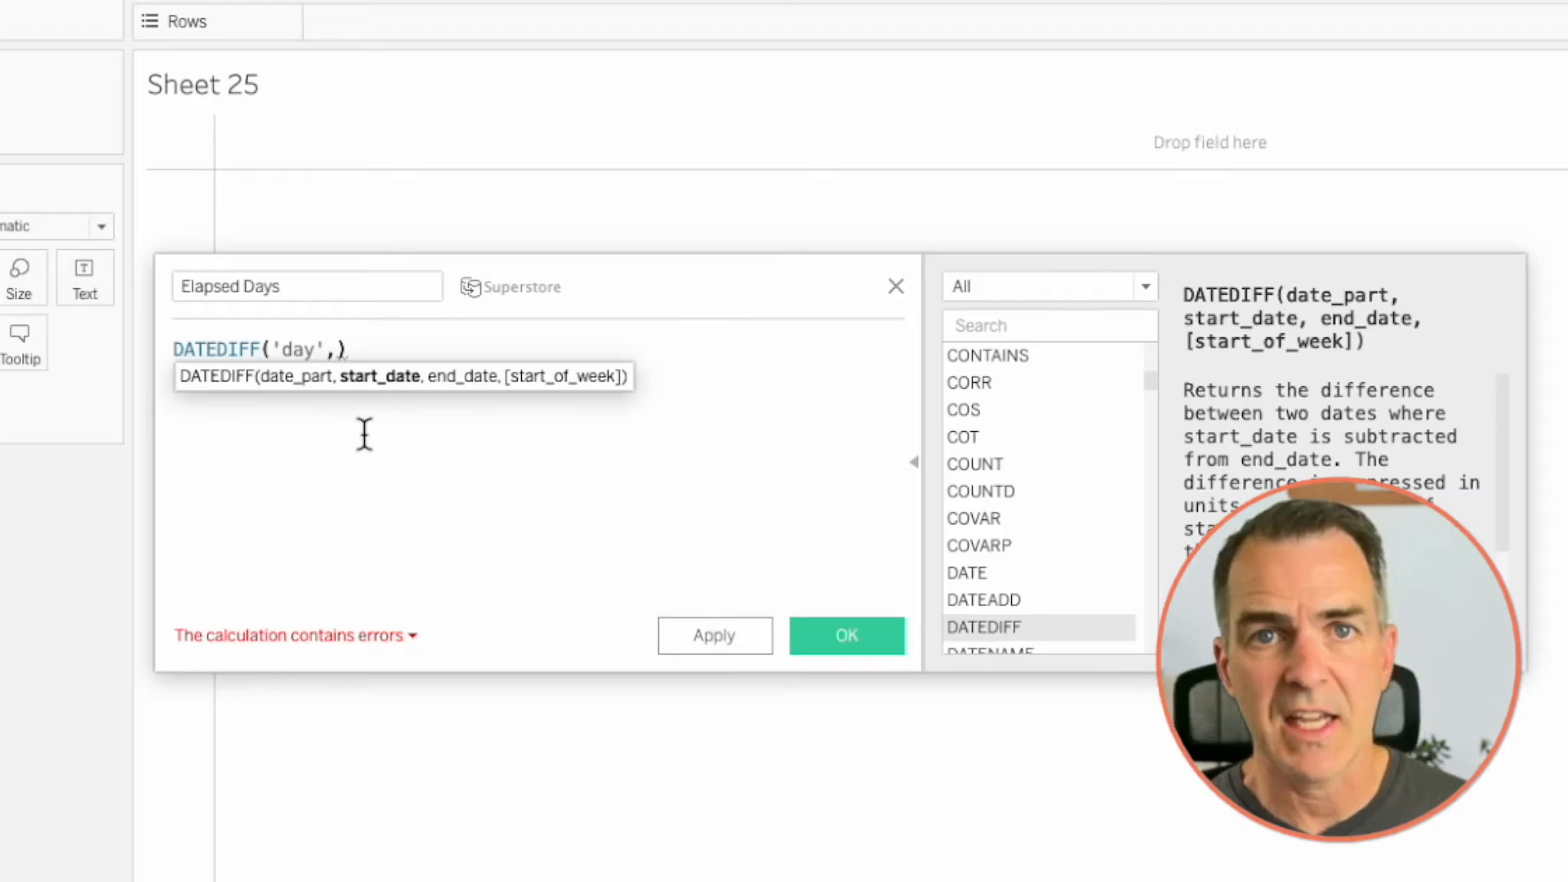
type("fir")
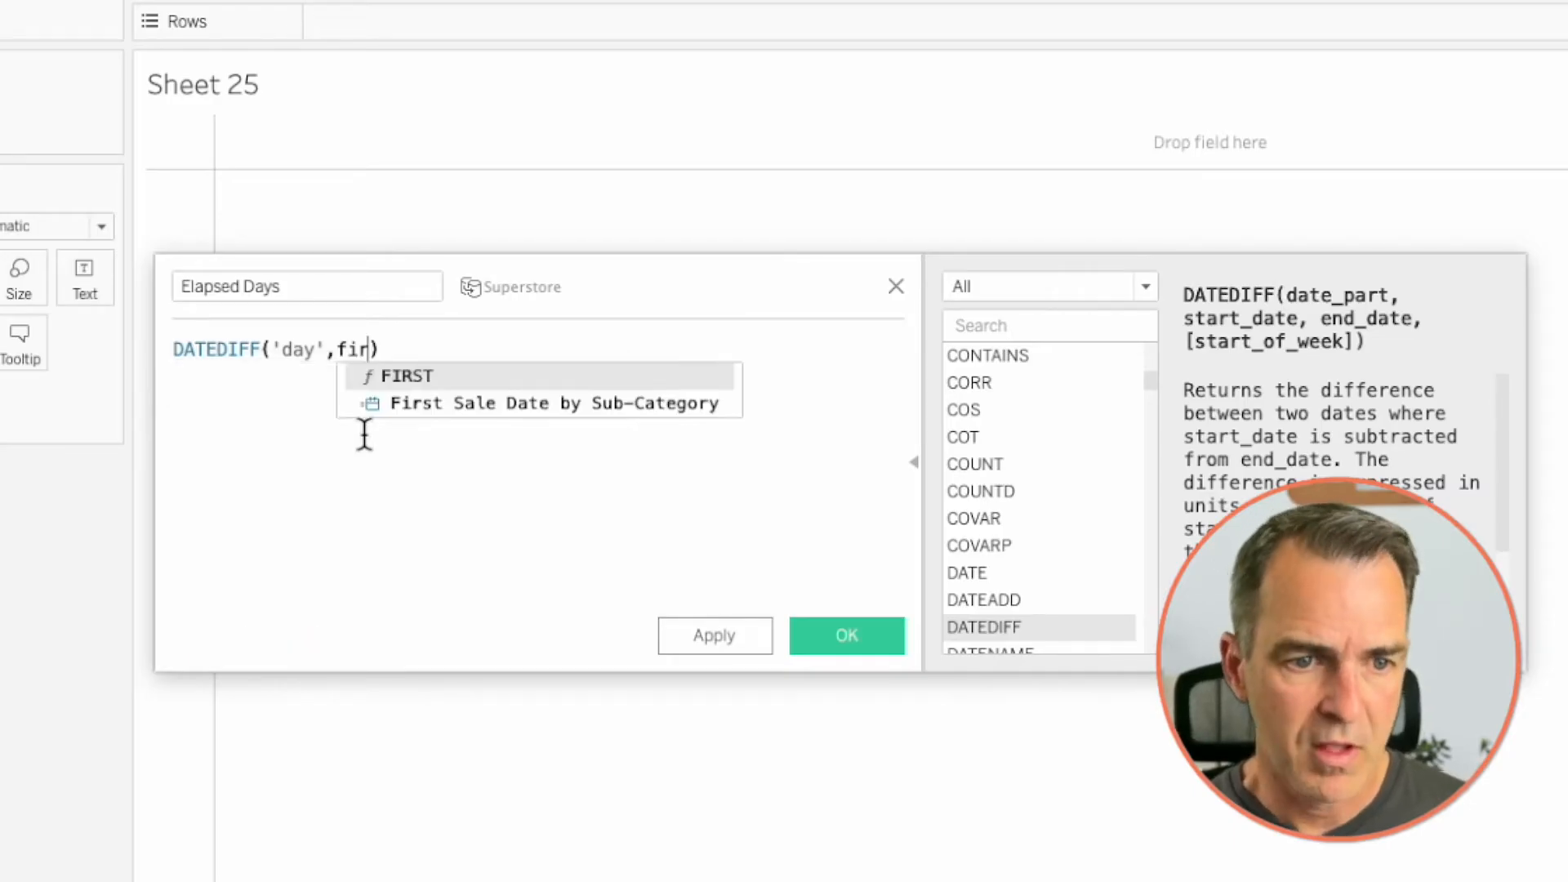
key("Down")
key("Return")
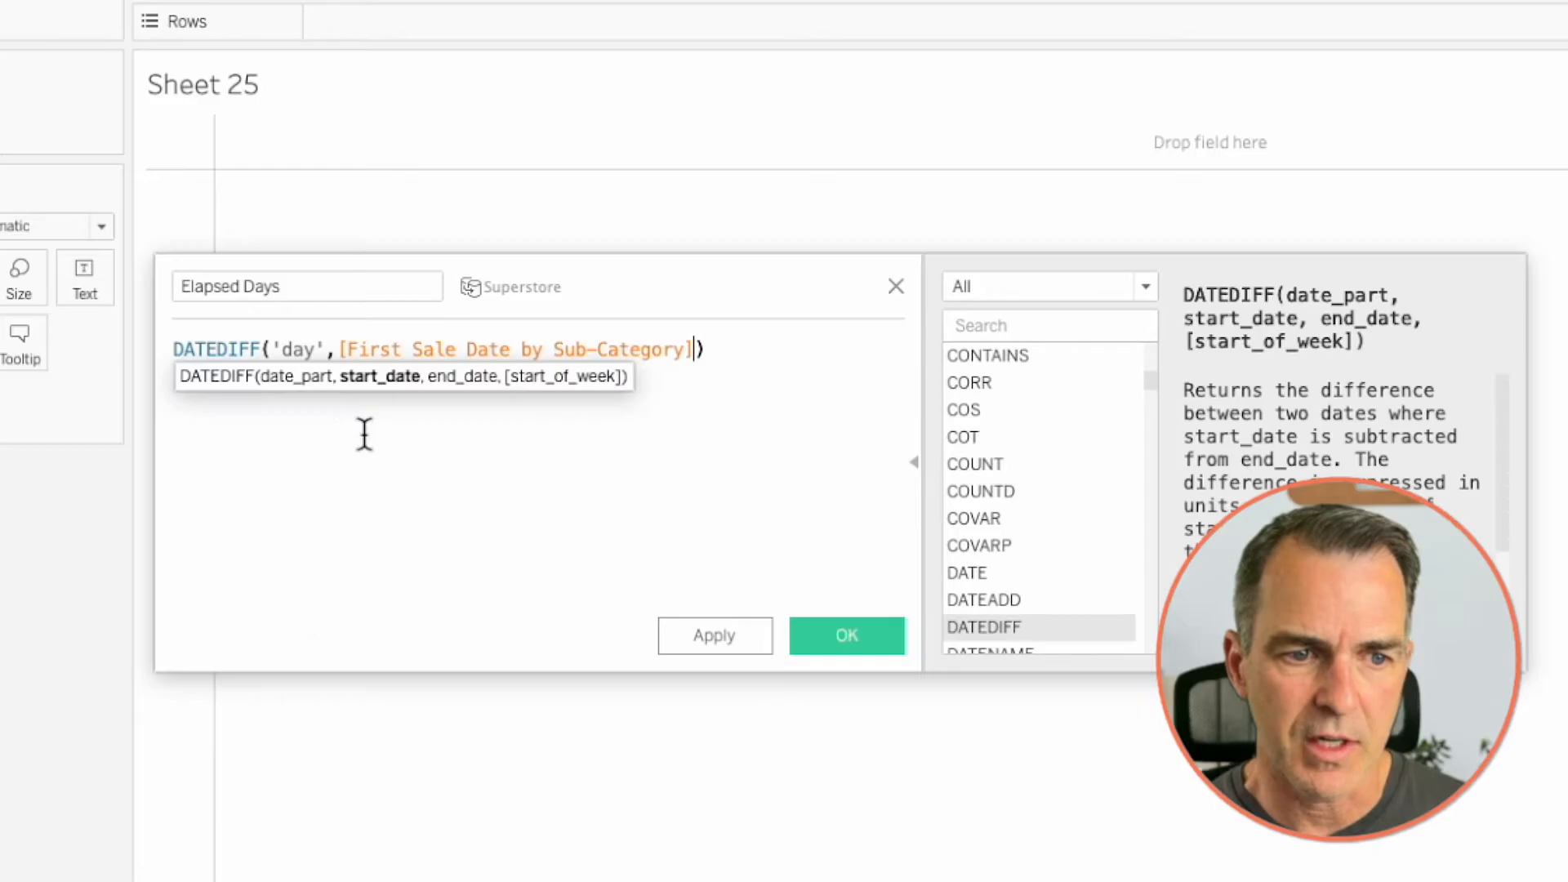
type(",orde")
key("Return")
left_click(840, 626)
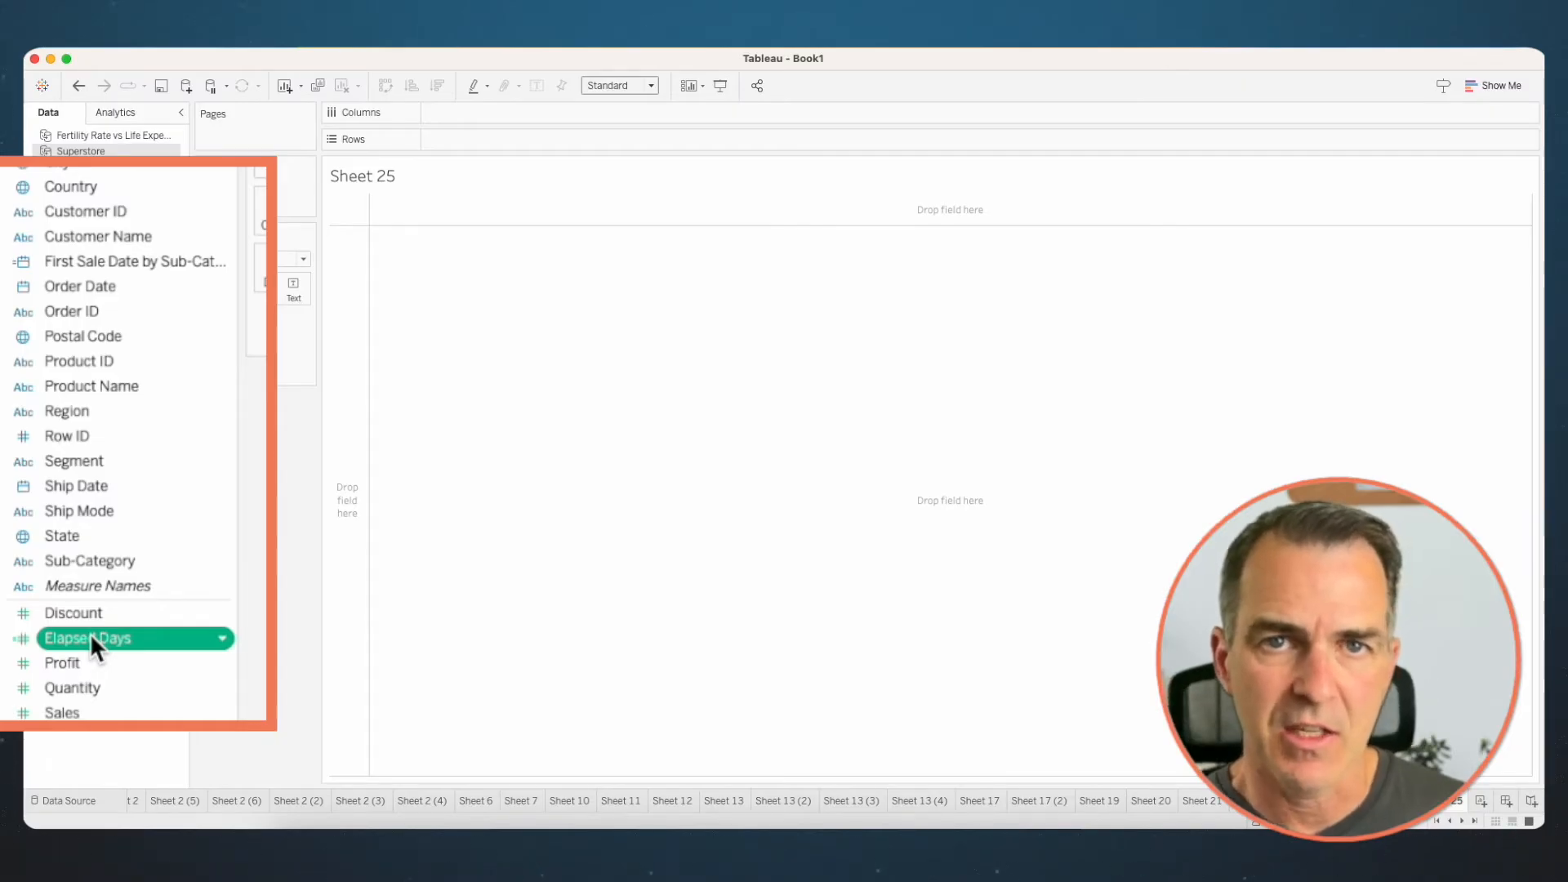
- Turn Elapsed Days into a dimension and convert it to continuous
left_click_drag(90, 634, 91, 322)
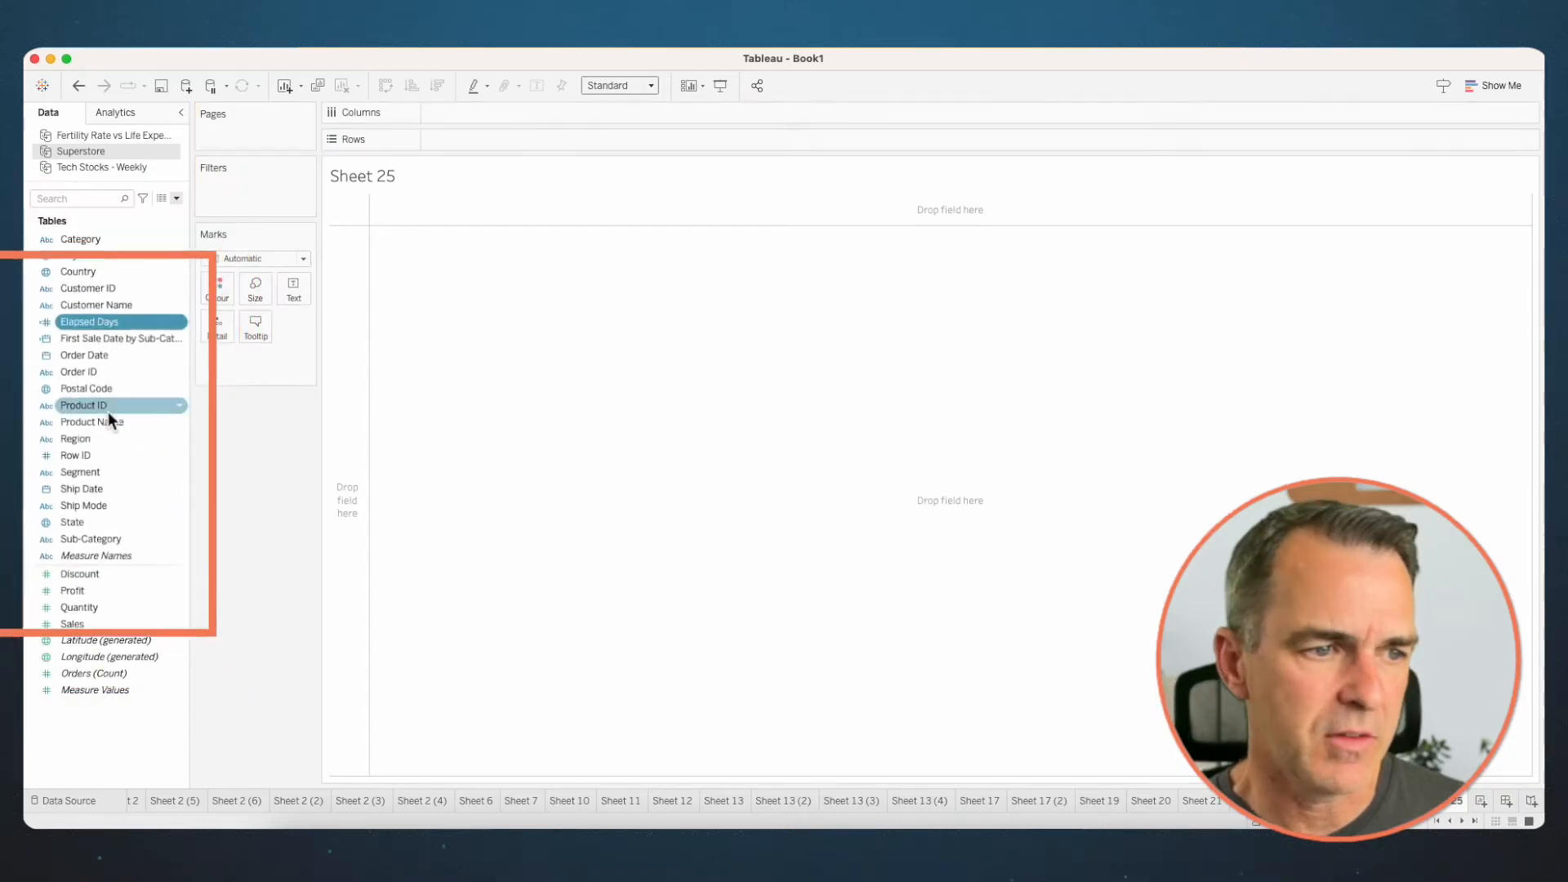
right_click(90, 322)
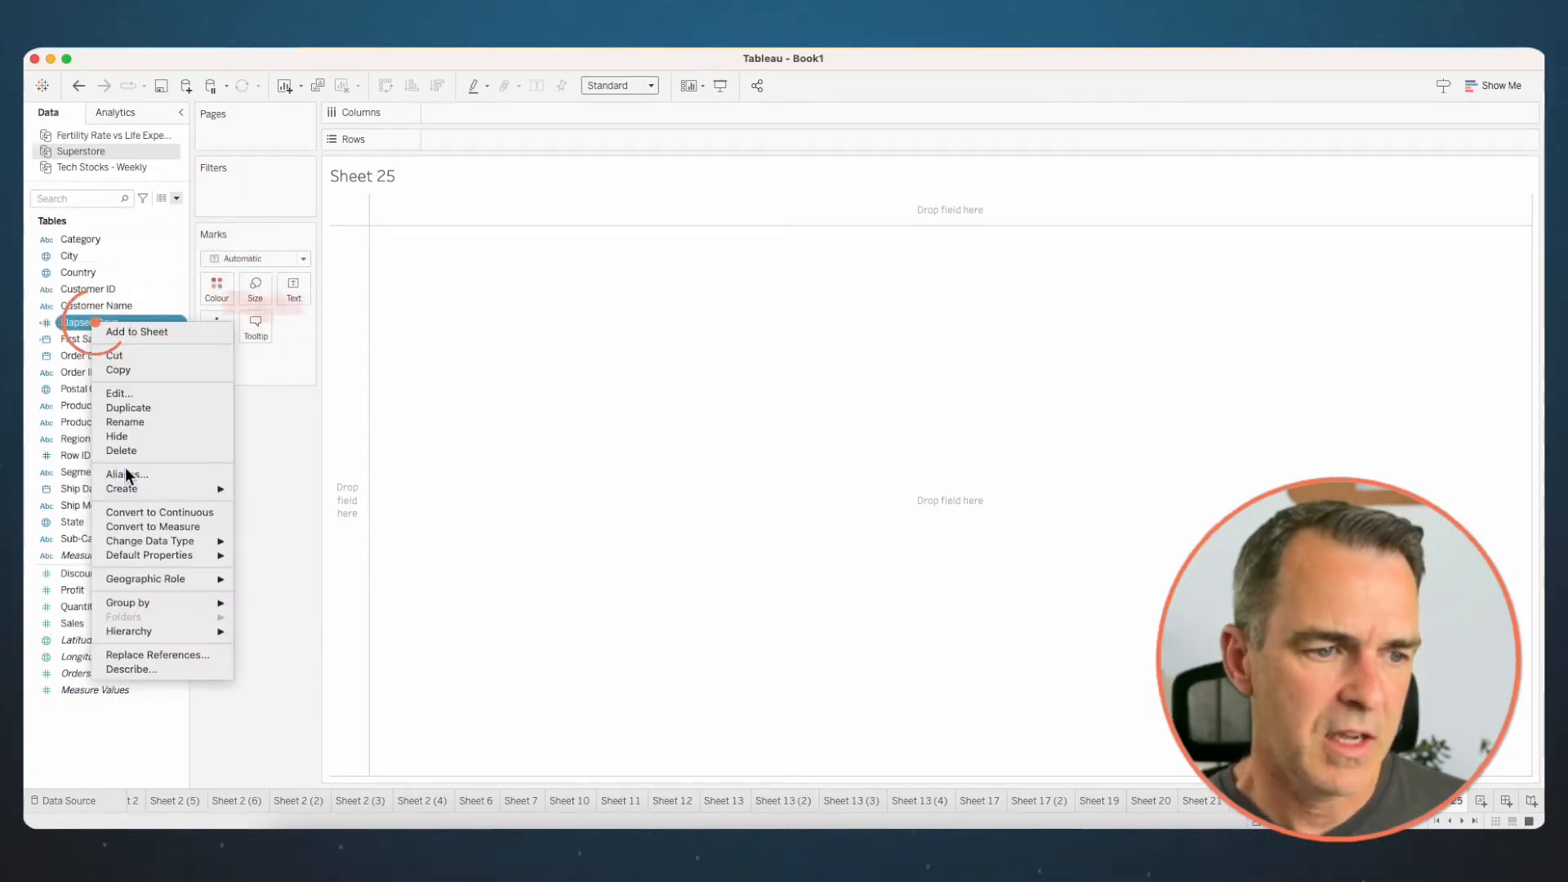
left_click(135, 515)
- Build a line chart of Sales by Elapsed Days, coloured by Sub-Category
left_click_drag(108, 323, 523, 116)
left_click_drag(89, 623, 526, 143)
left_click_drag(114, 539, 220, 288)
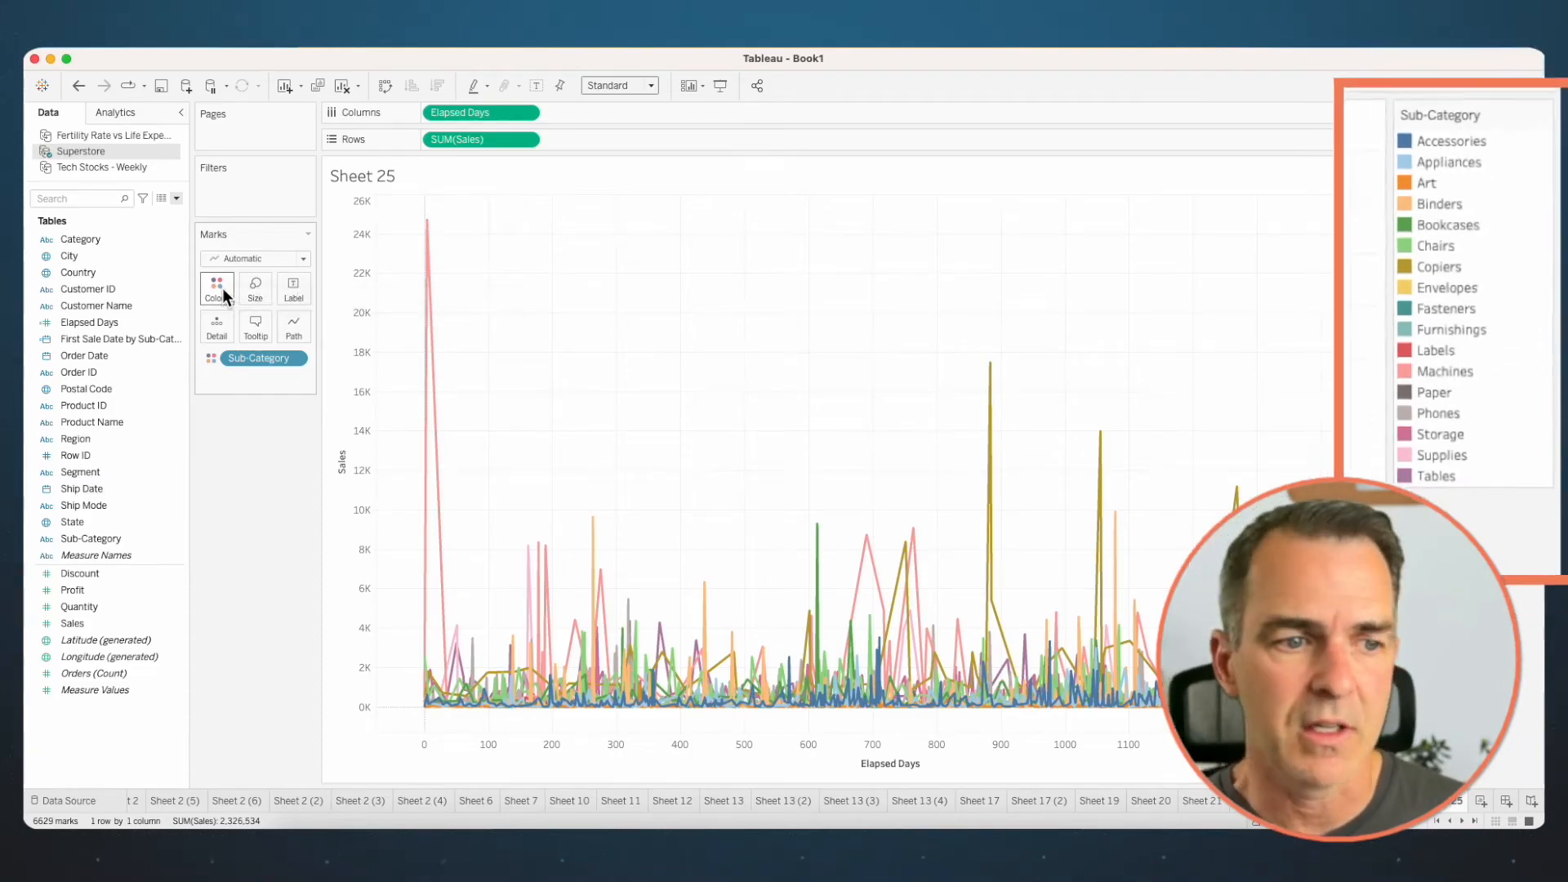
- Apply the Running Total quick table calculation to Sales
right_click(472, 140)
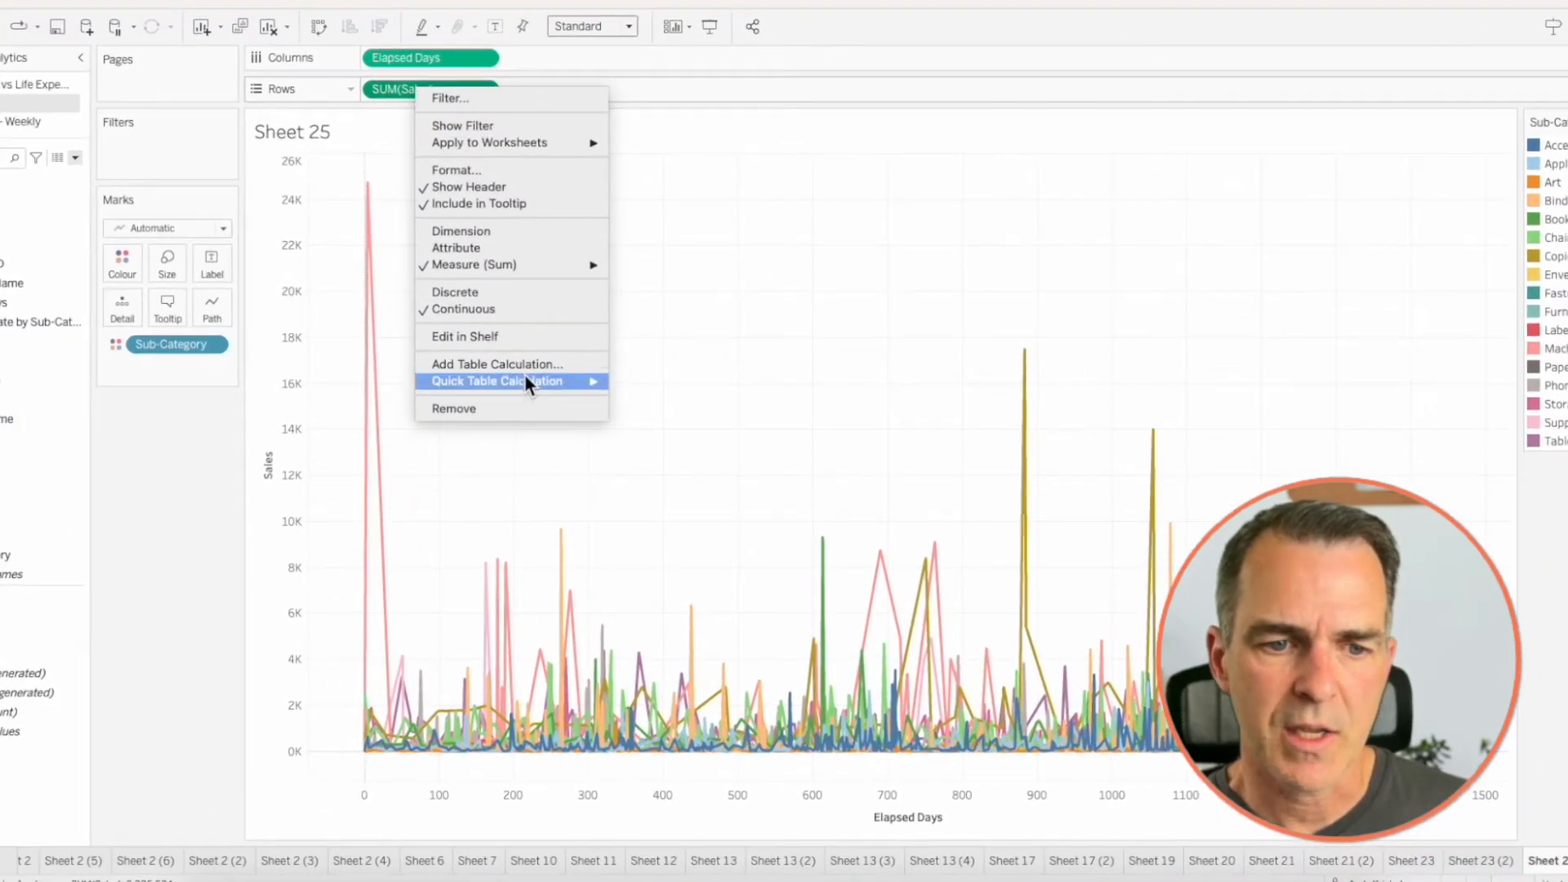
mouse_move(525, 381)
left_click(665, 384)
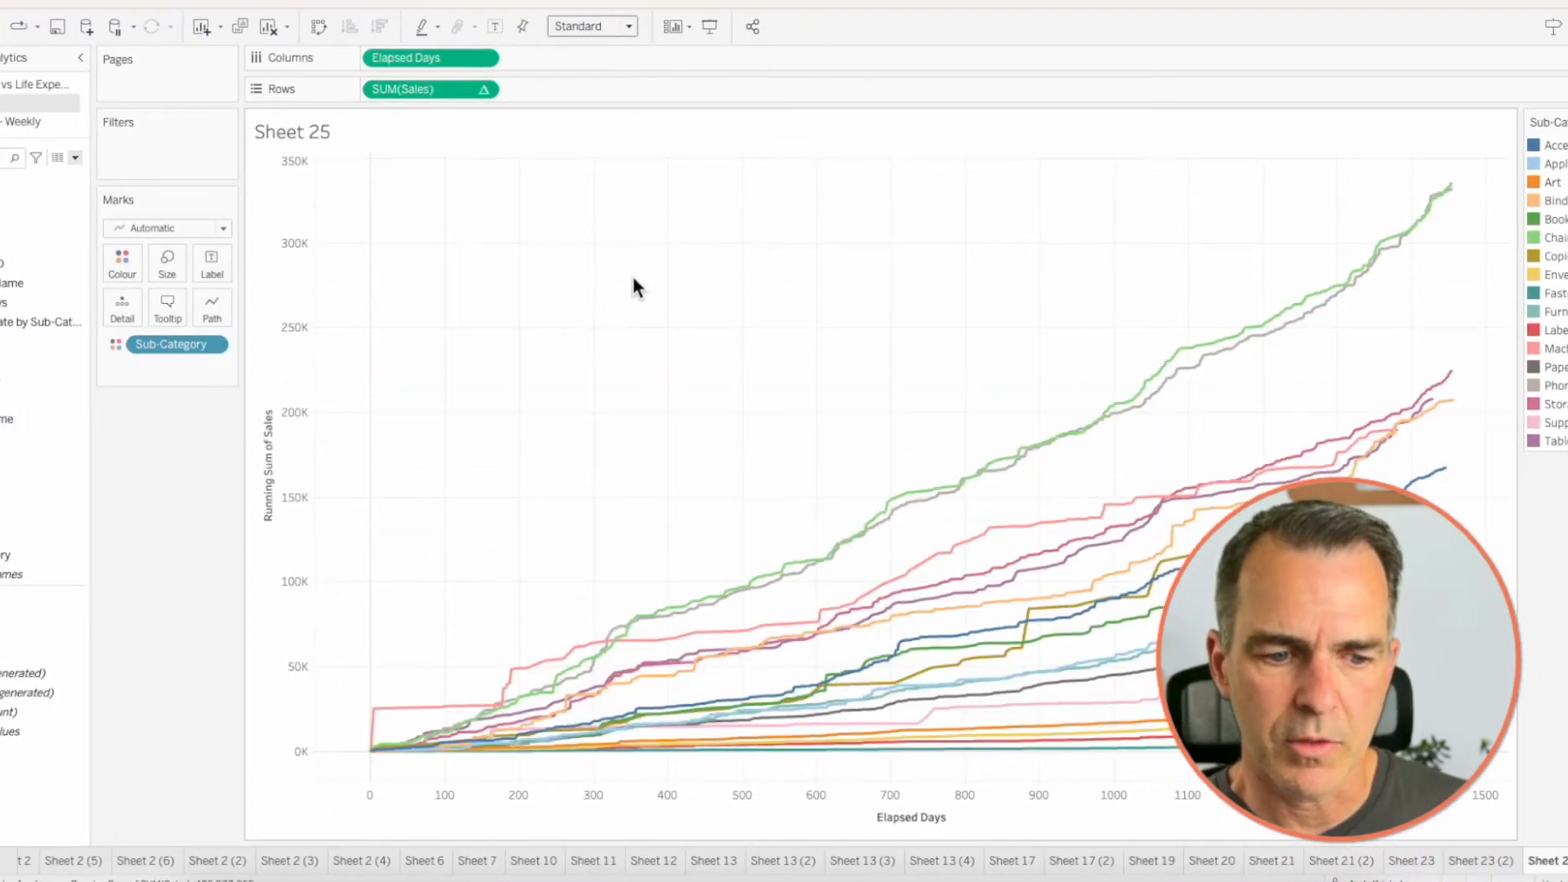
- Set the running total of Sales to compute using Specific Dimensions, with only Elapsed Days checked and Sub-Category unchecked
mouse_move(414, 93)
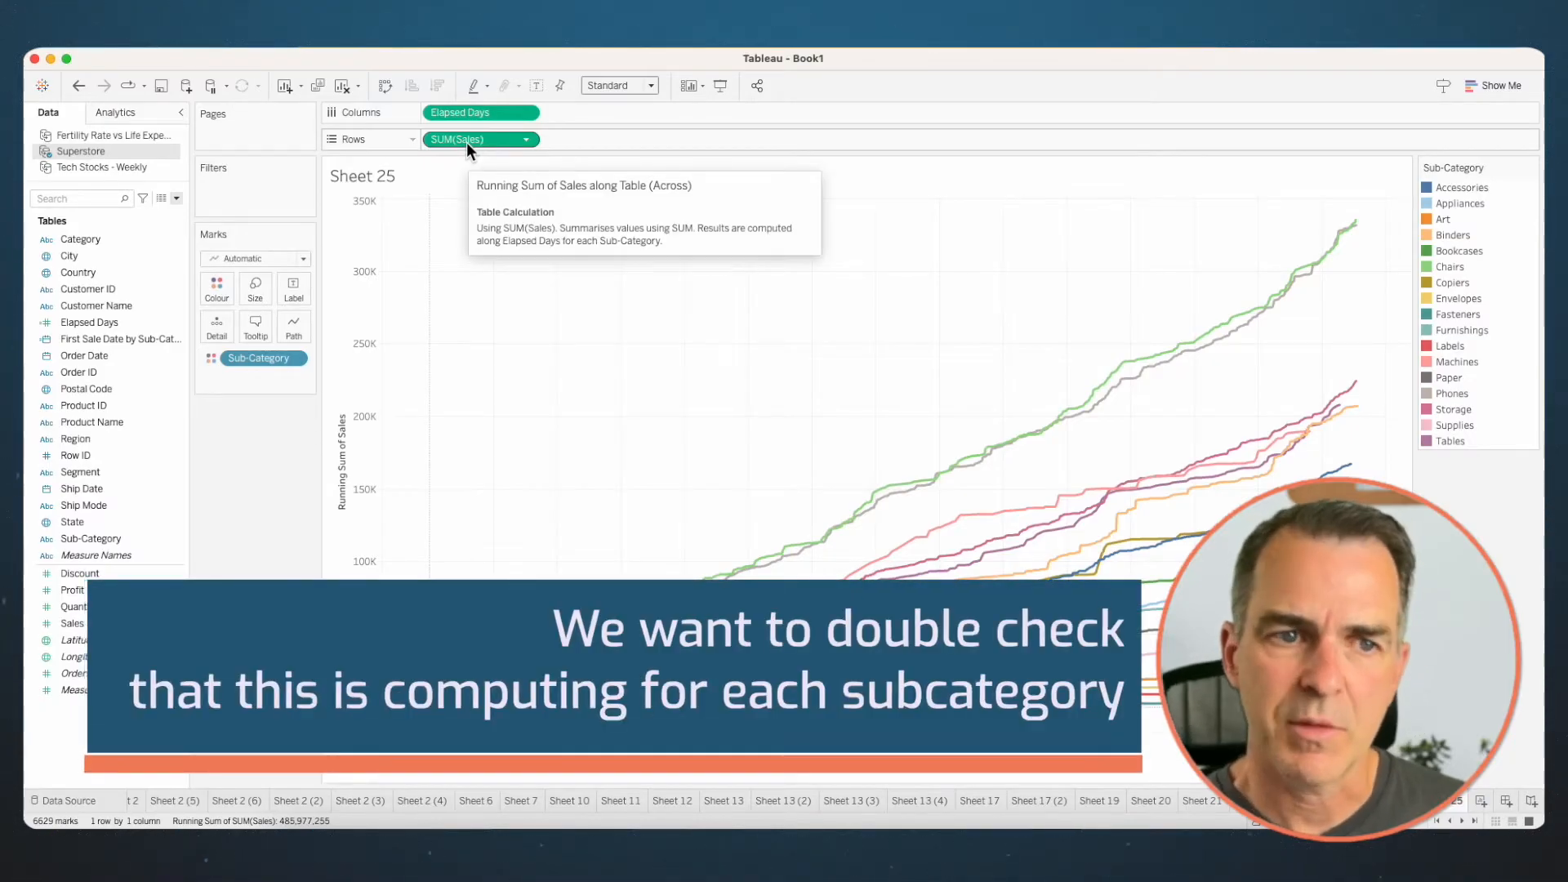
right_click(456, 141)
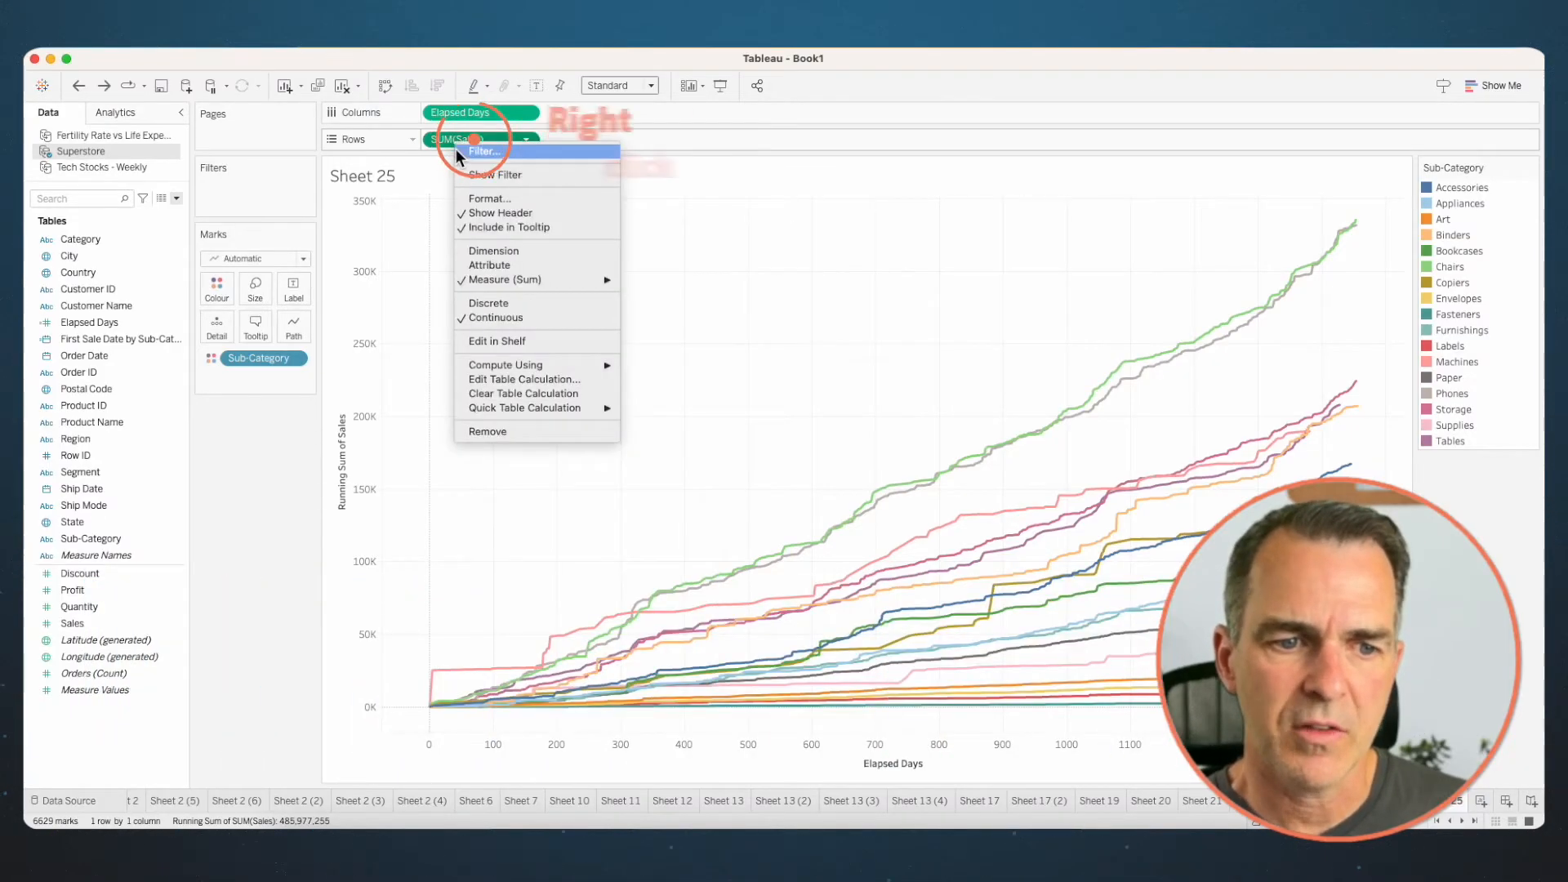
left_click(494, 379)
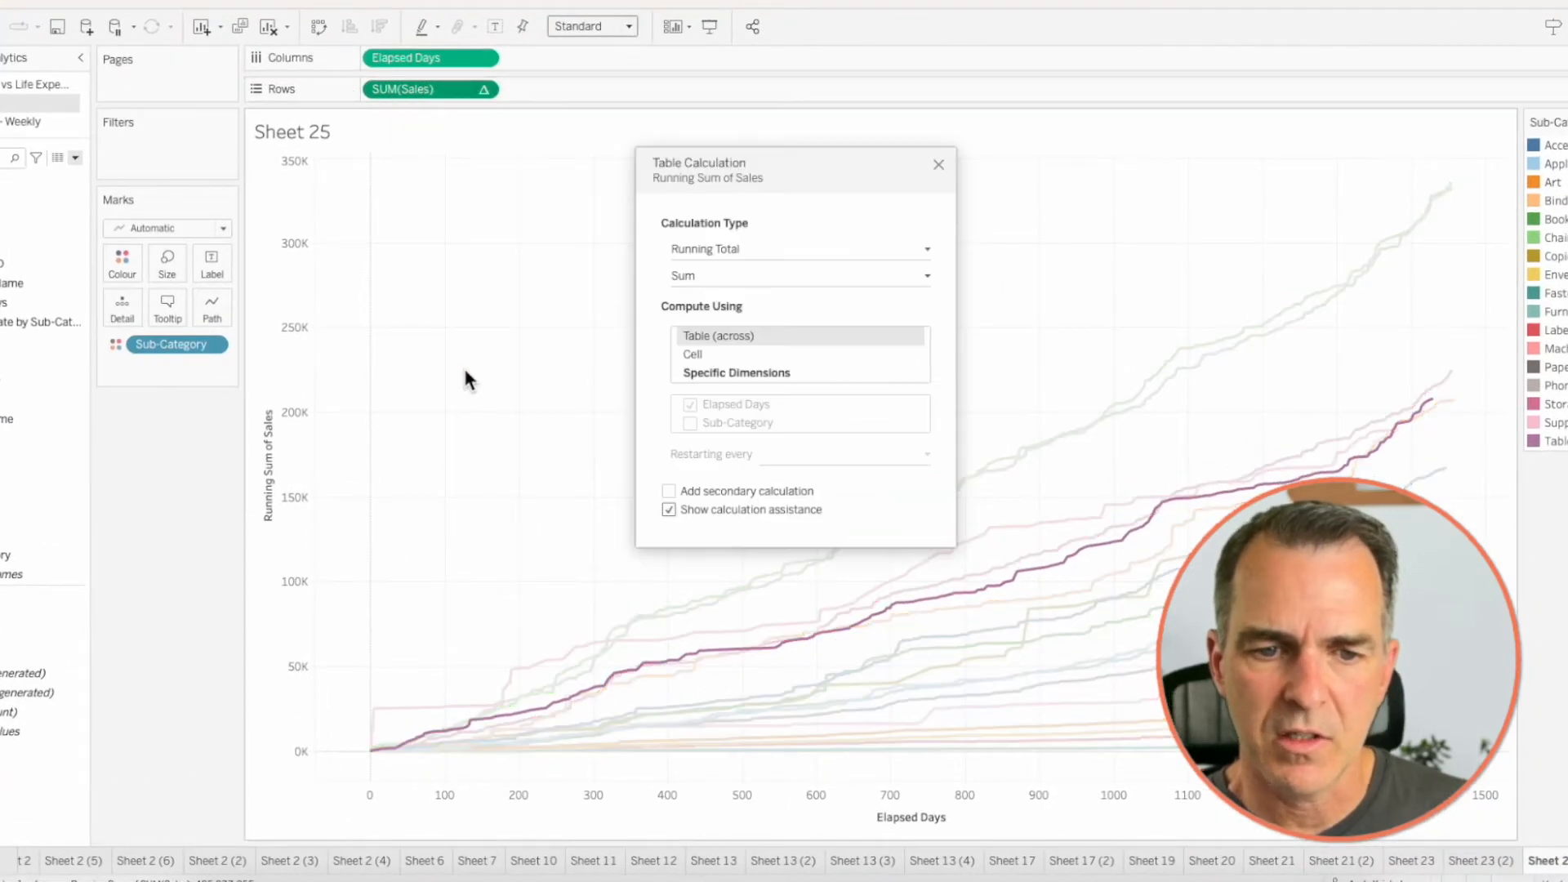
left_click(737, 372)
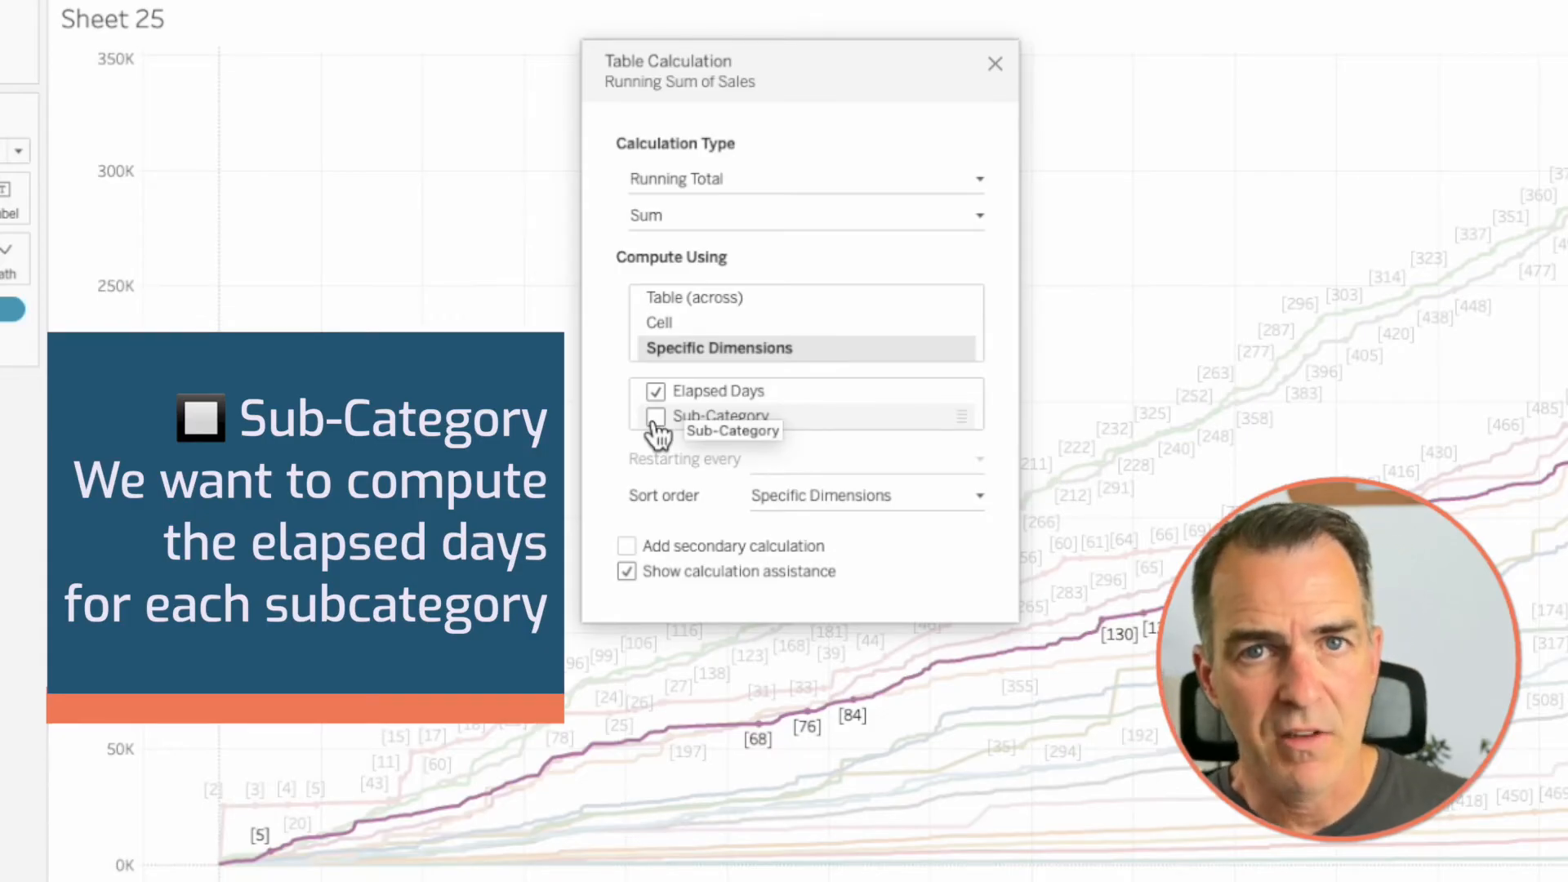
left_click(994, 66)
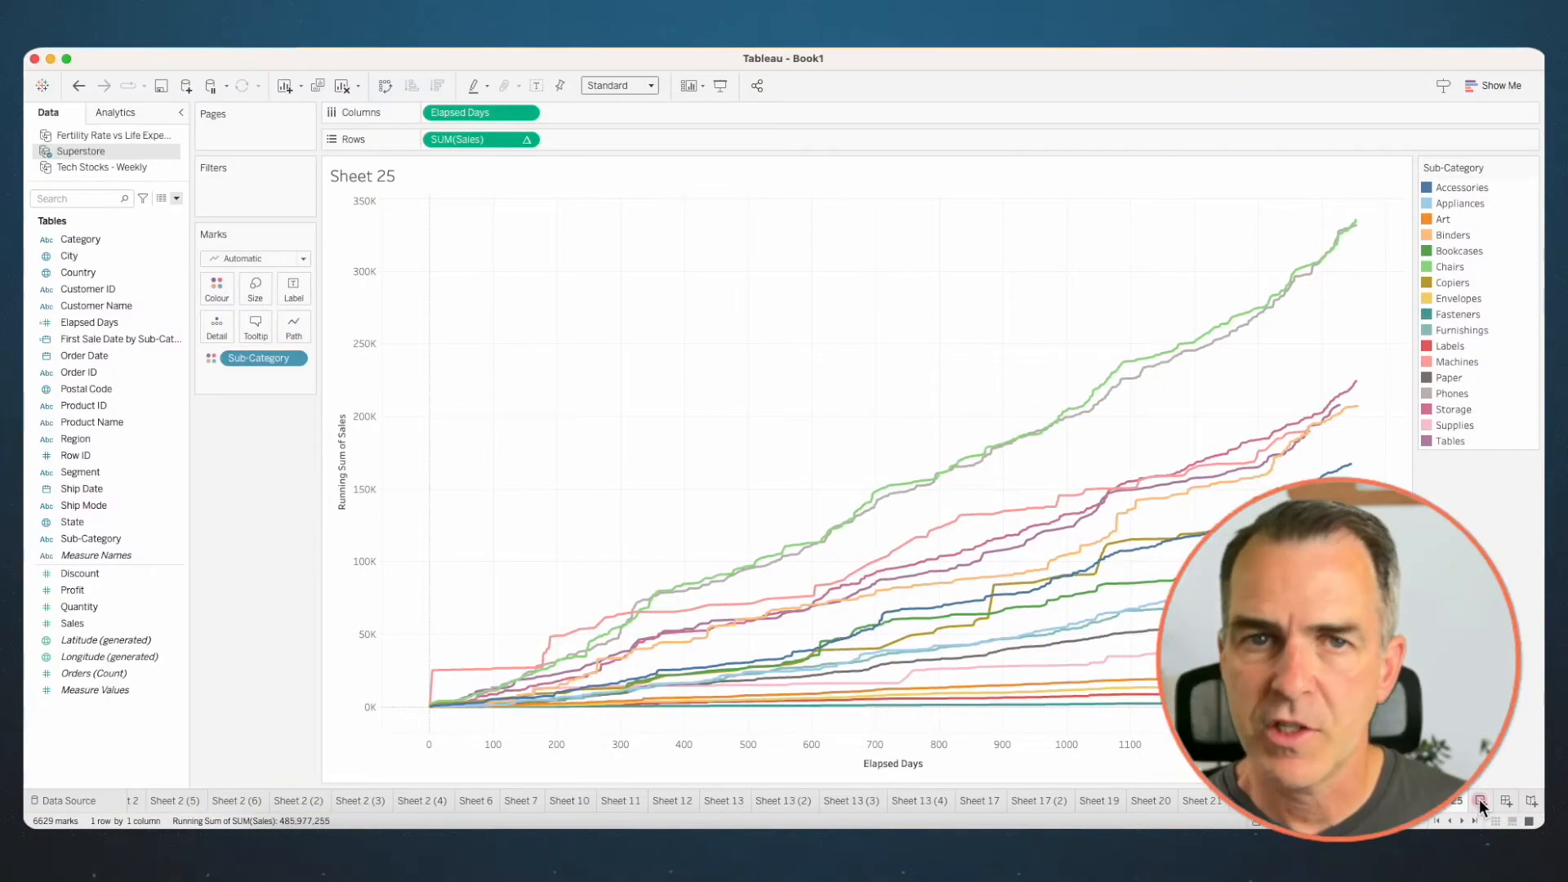
- On a new worksheet, plot Sales by Order Date broken down by year and month, leaving out the quarter level
left_click(1478, 799)
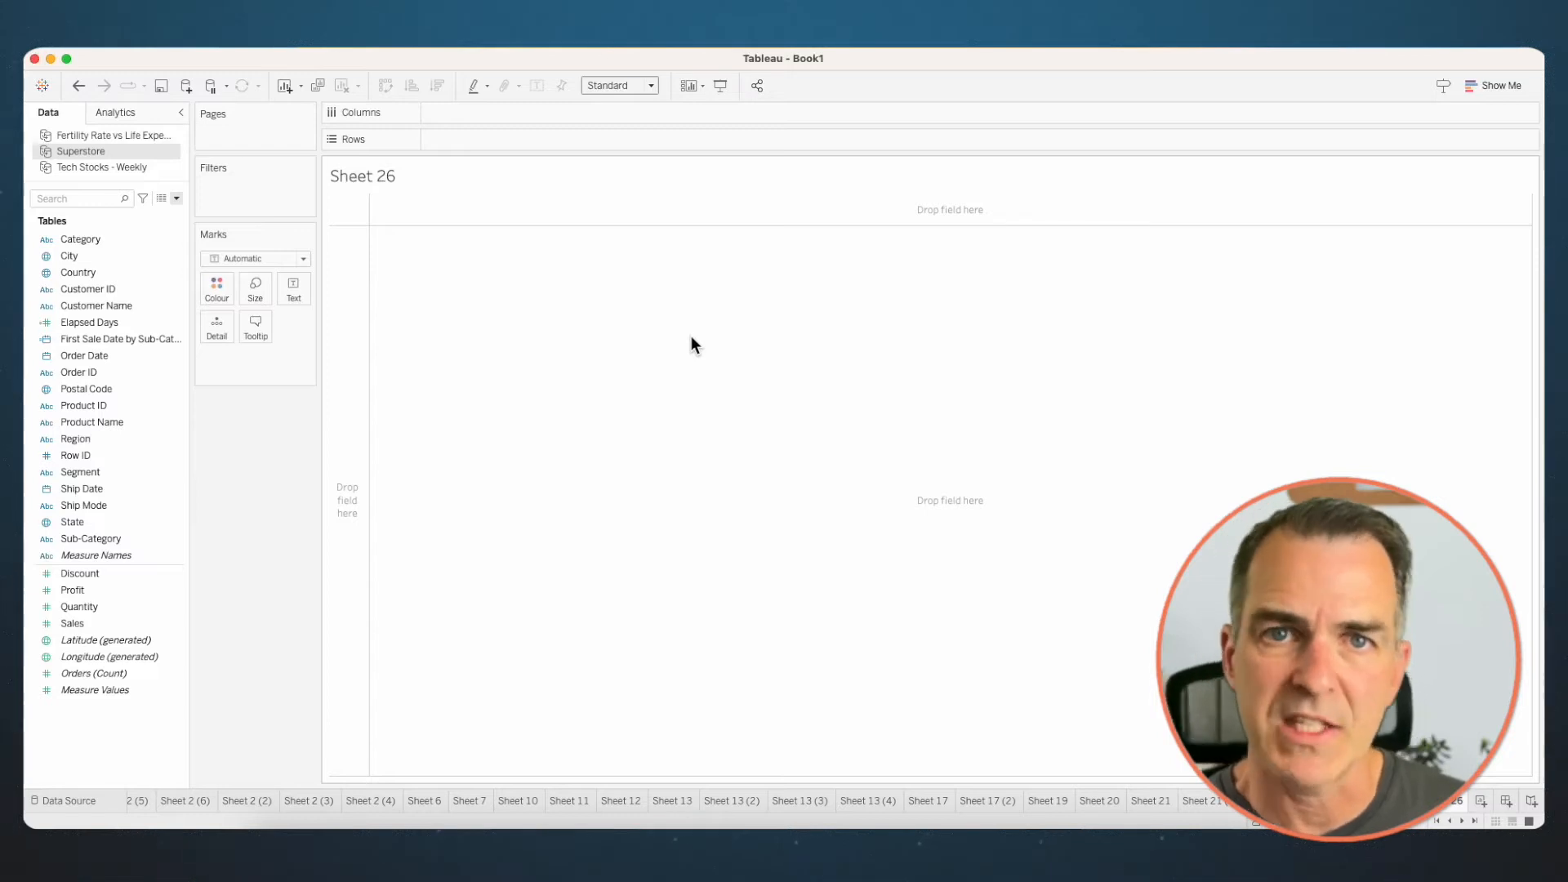
left_click_drag(91, 353, 507, 111)
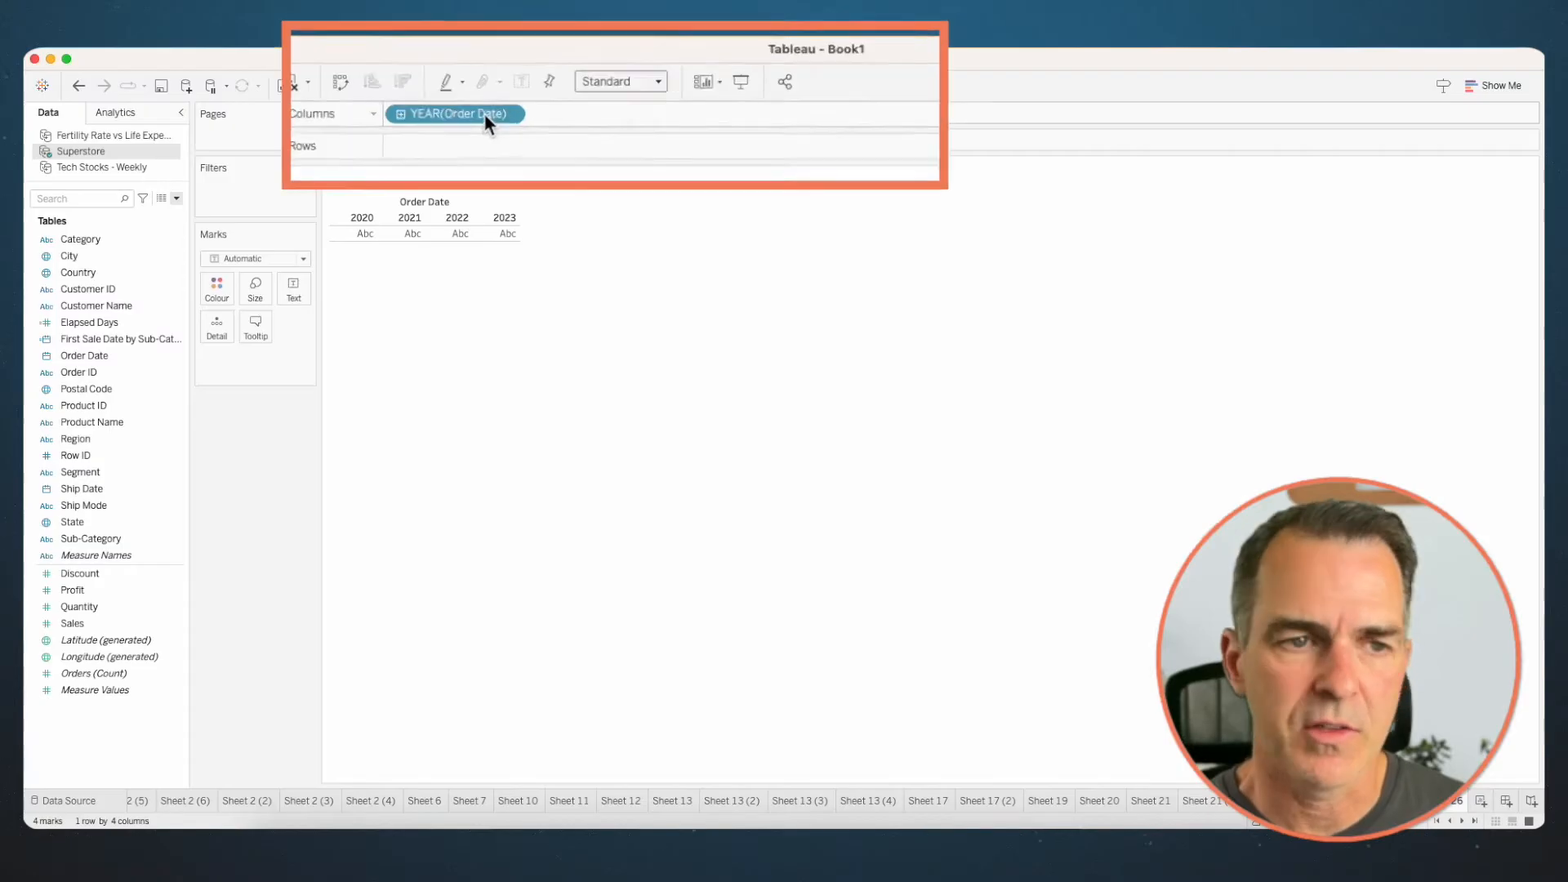
left_click(435, 113)
left_click(525, 115)
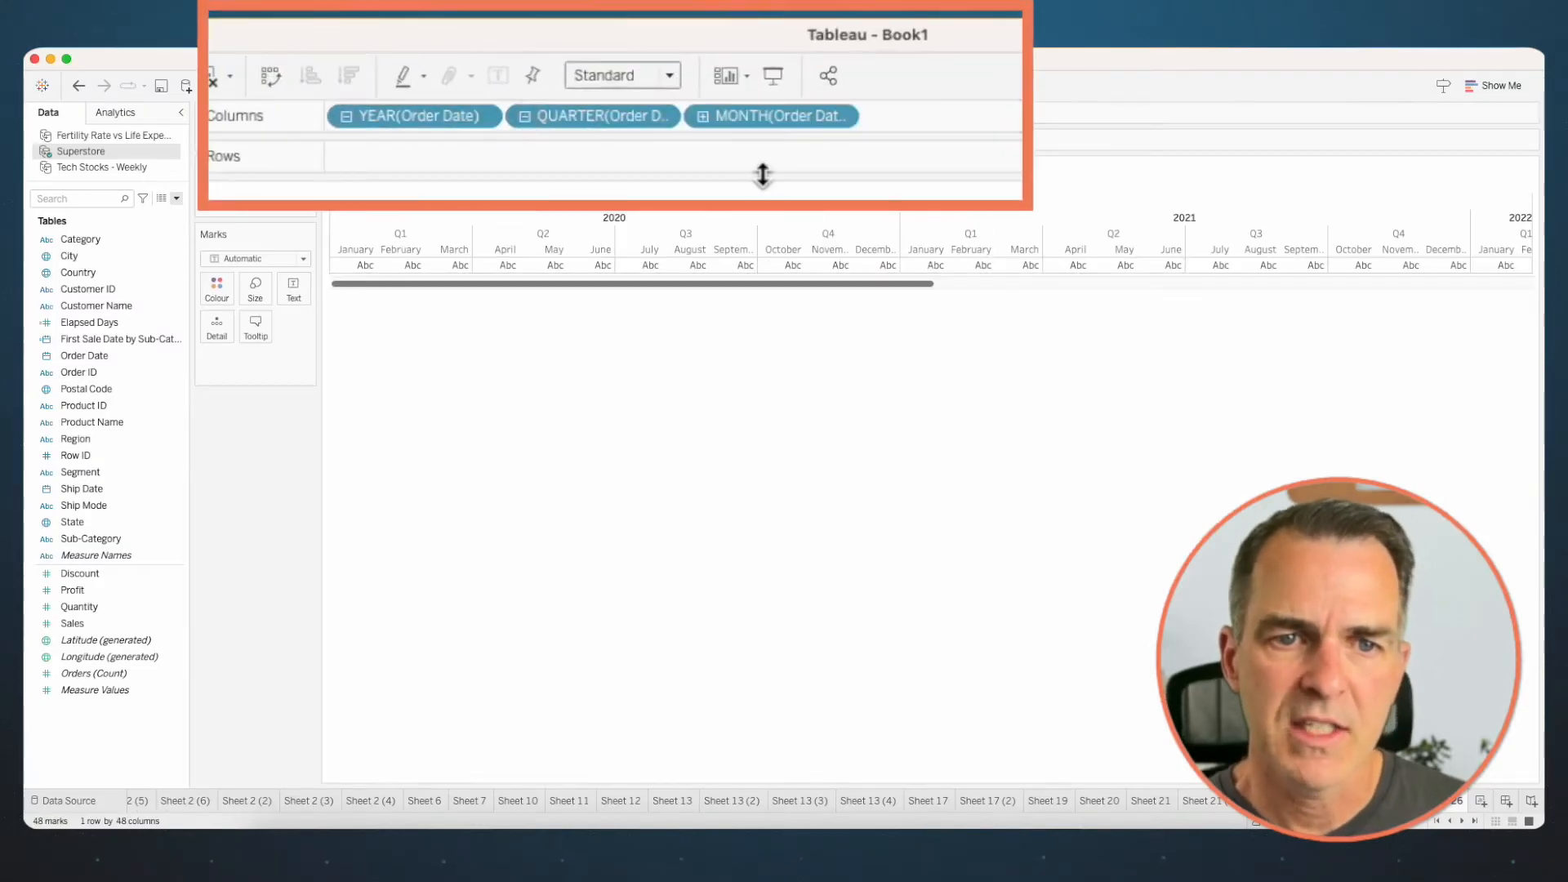
left_click_drag(572, 115, 577, 36)
mouse_move(74, 623)
left_mouse_down()
mouse_move(130, 649)
mouse_move(487, 140)
left_mouse_up()
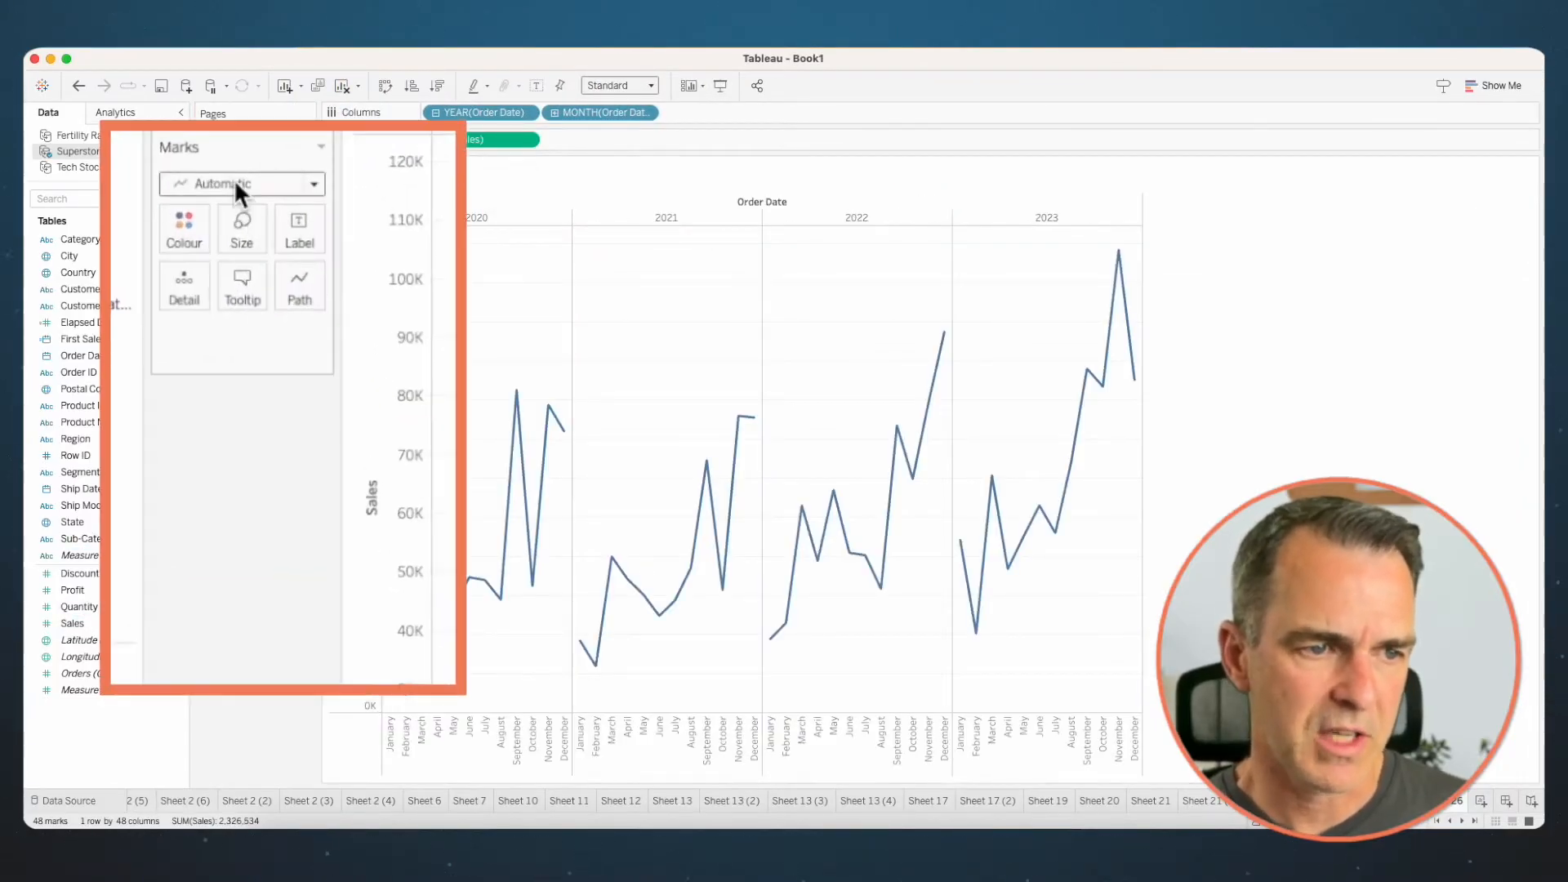
- Change the Sales marks to bars and fit the chart to Entire View
left_click(250, 258)
left_click(229, 236)
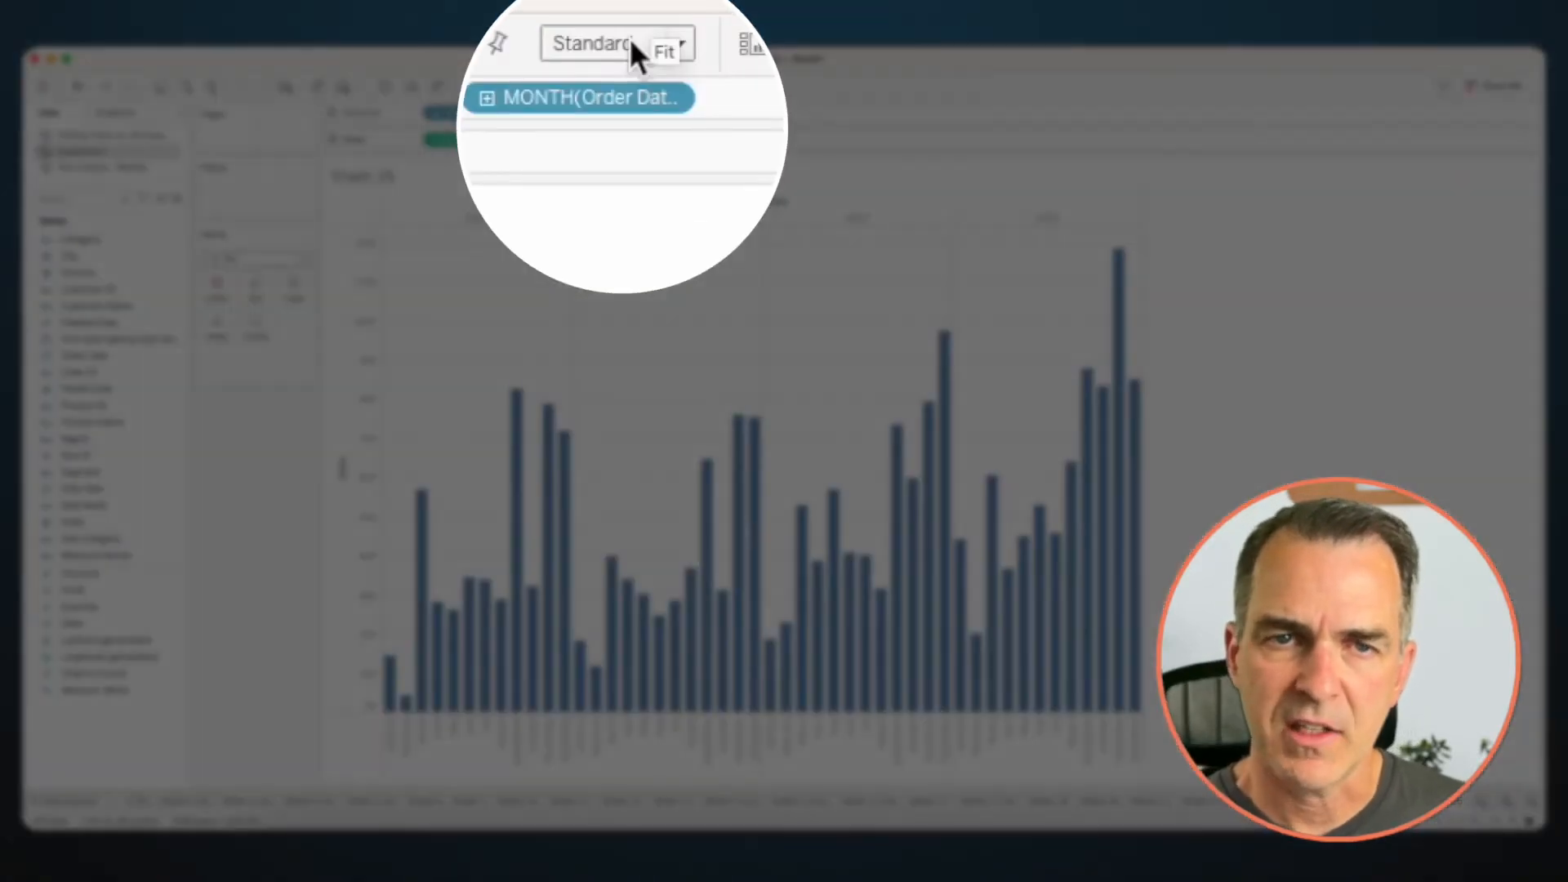
left_click(631, 45)
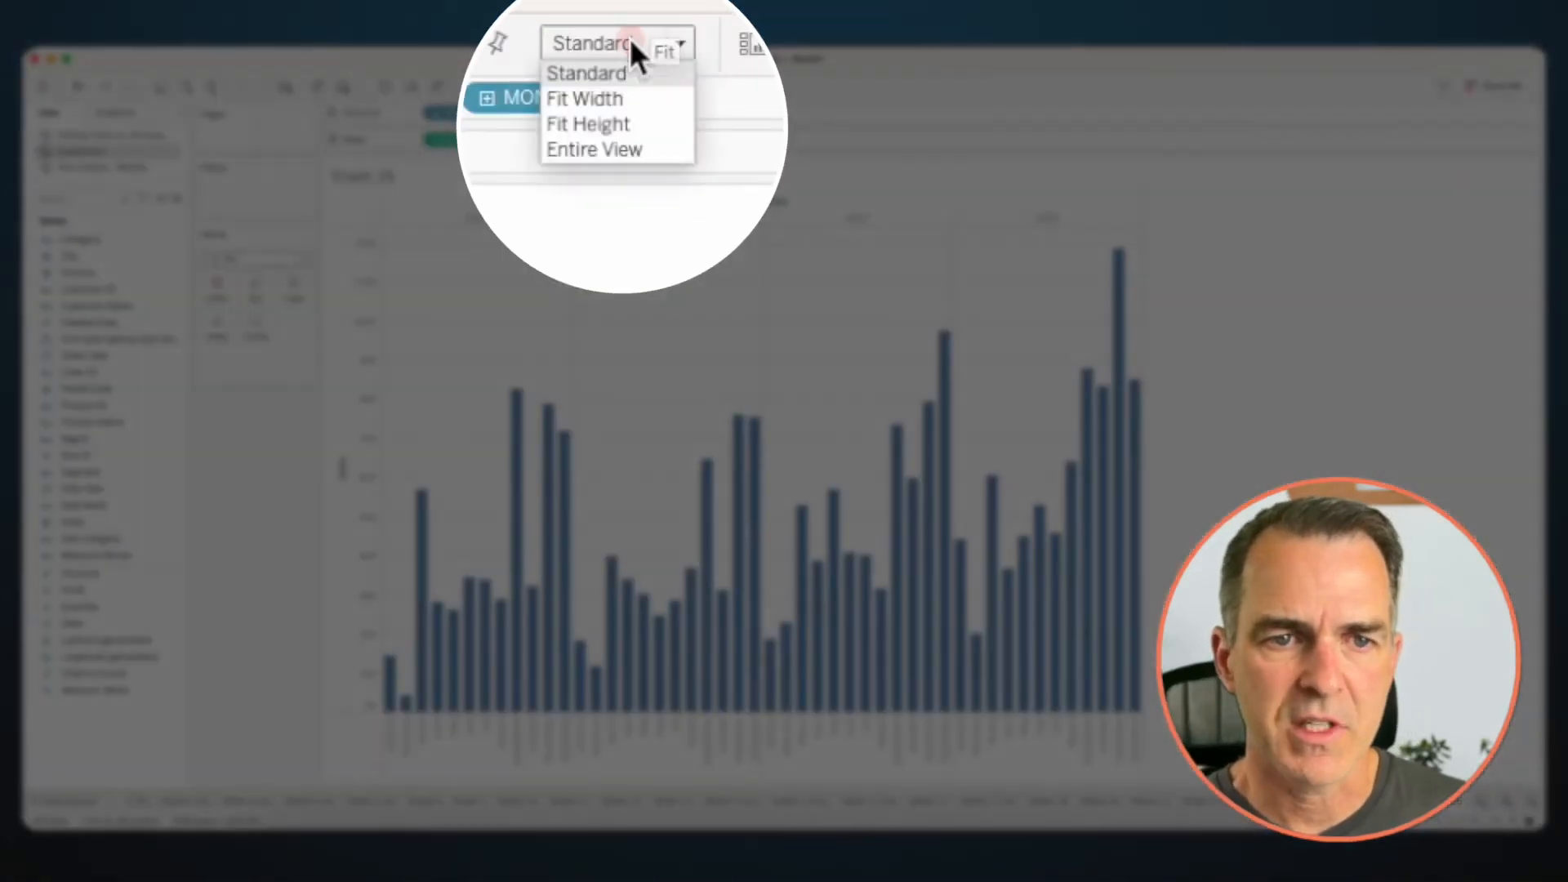
left_click(626, 151)
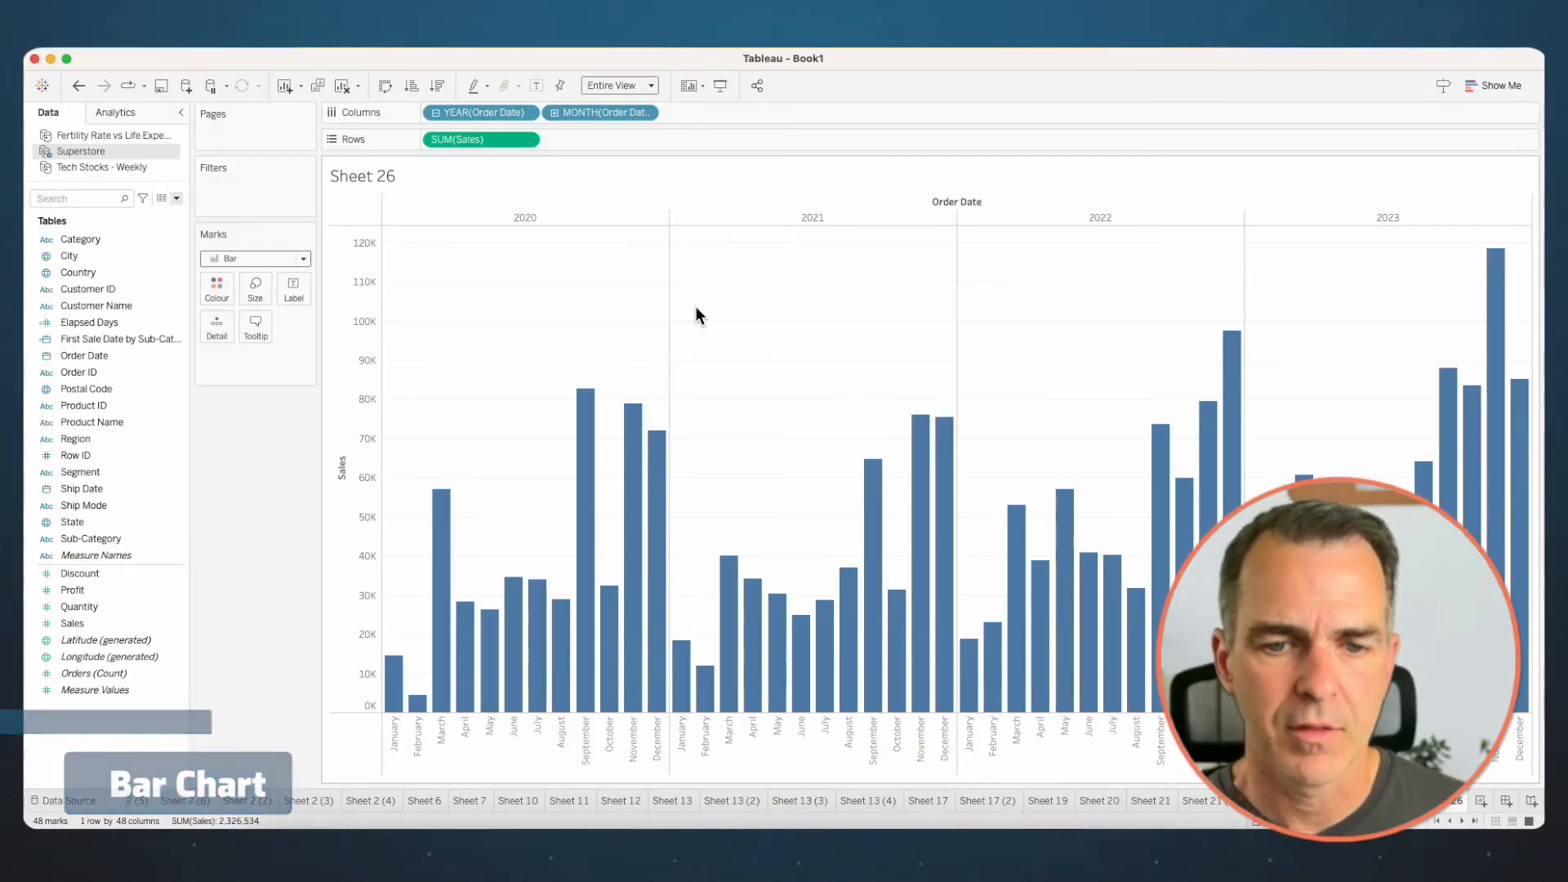
- Duplicate the bar chart worksheet and colour the copy's bars by Category to stack them
right_click(1455, 802)
left_click(1502, 674)
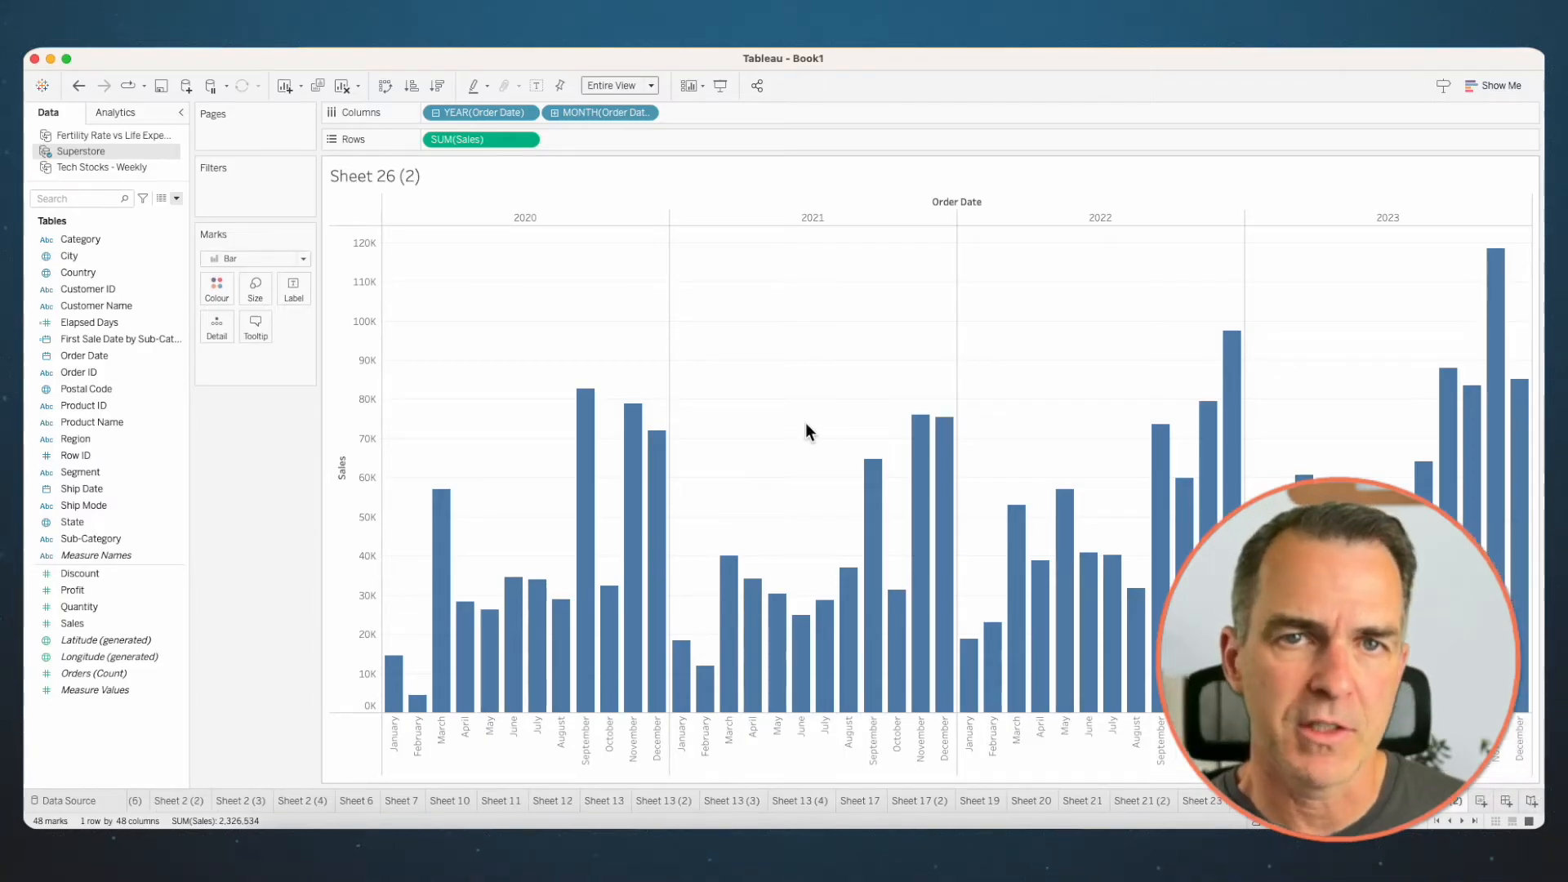
left_click_drag(90, 237, 220, 286)
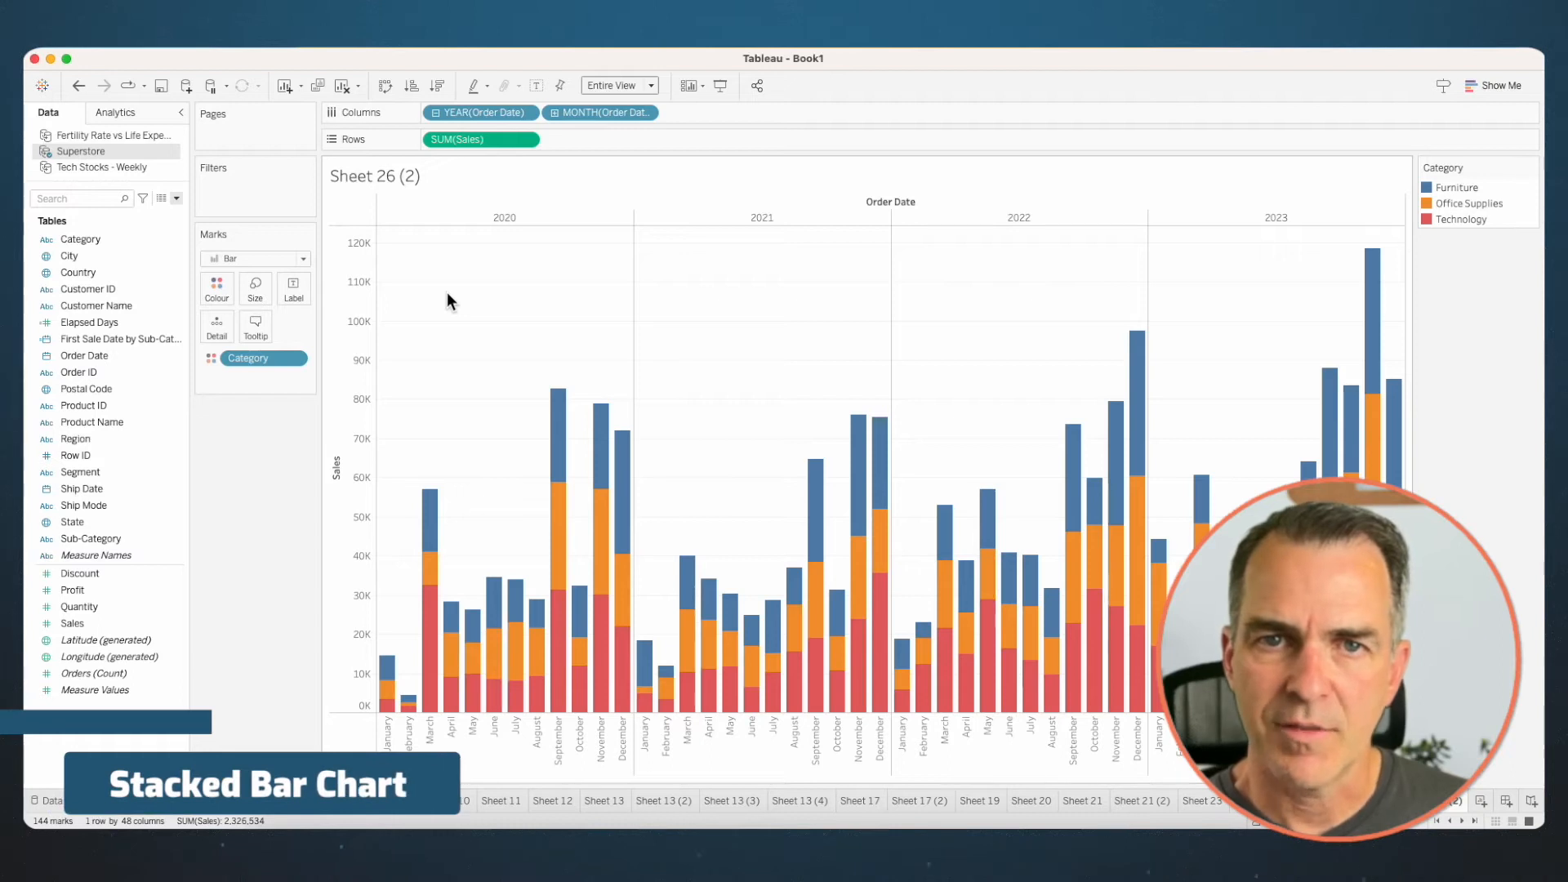
- Duplicate the stacked bar worksheet and apply the Percent of Total quick table calculation to Sales in the copy
right_click(1437, 802)
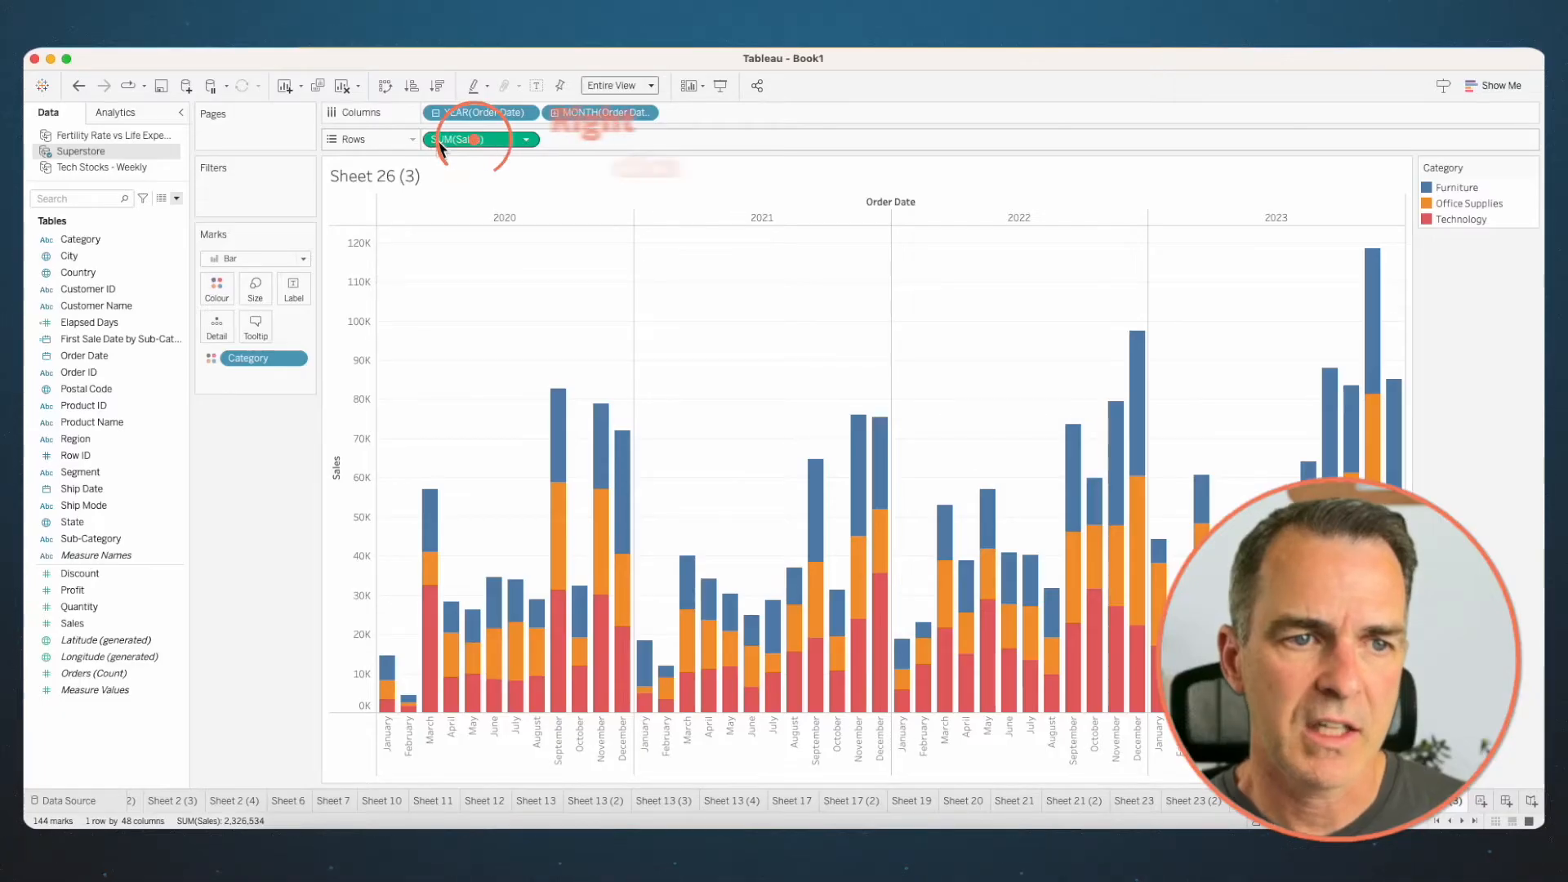
right_click(438, 139)
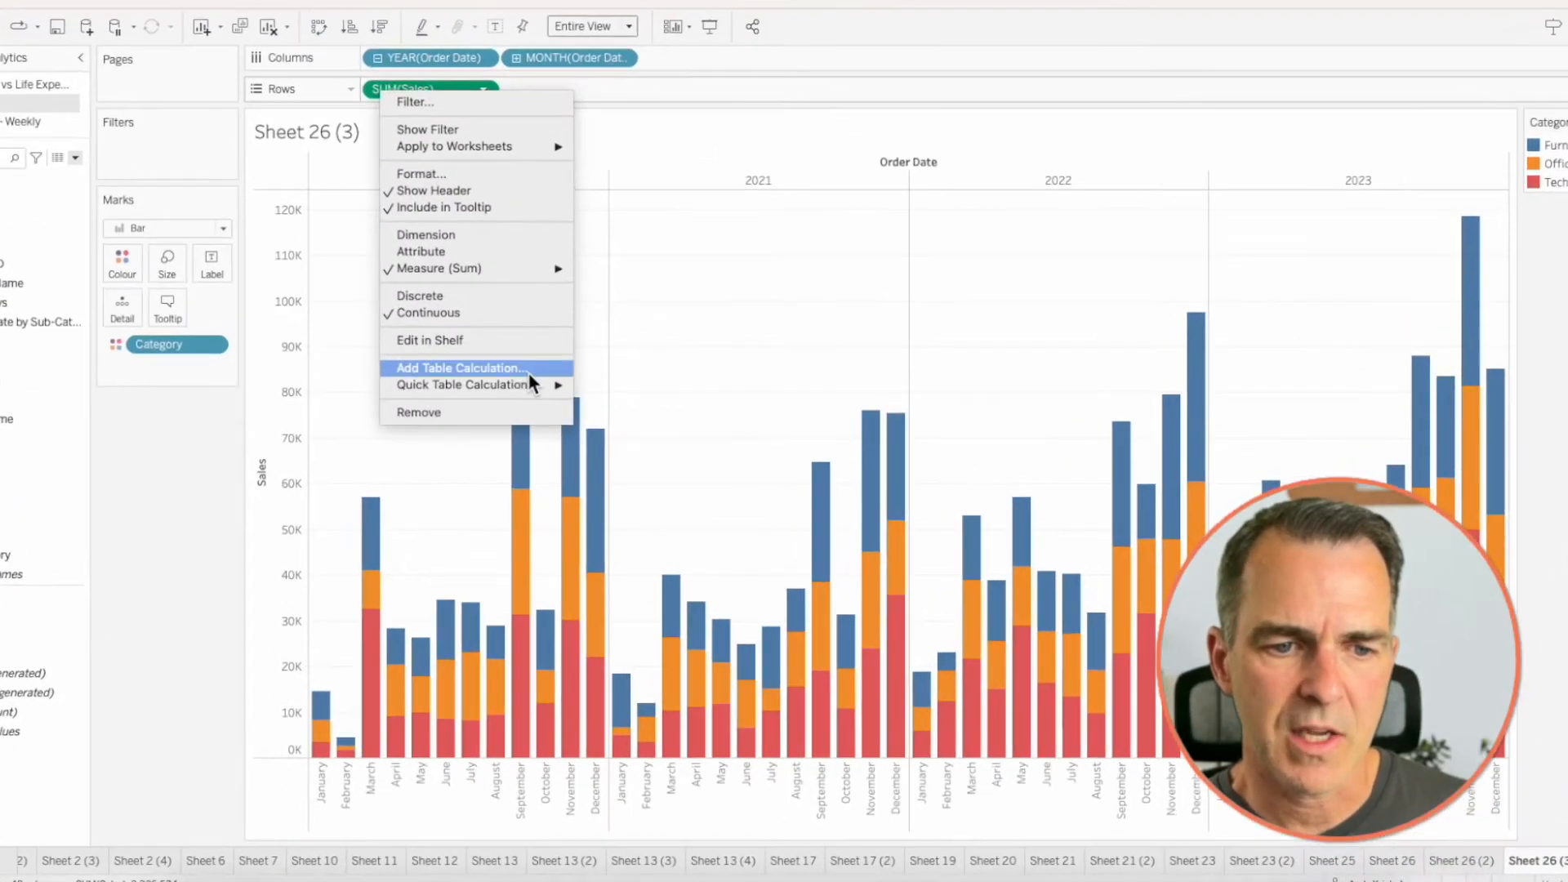
mouse_move(548, 388)
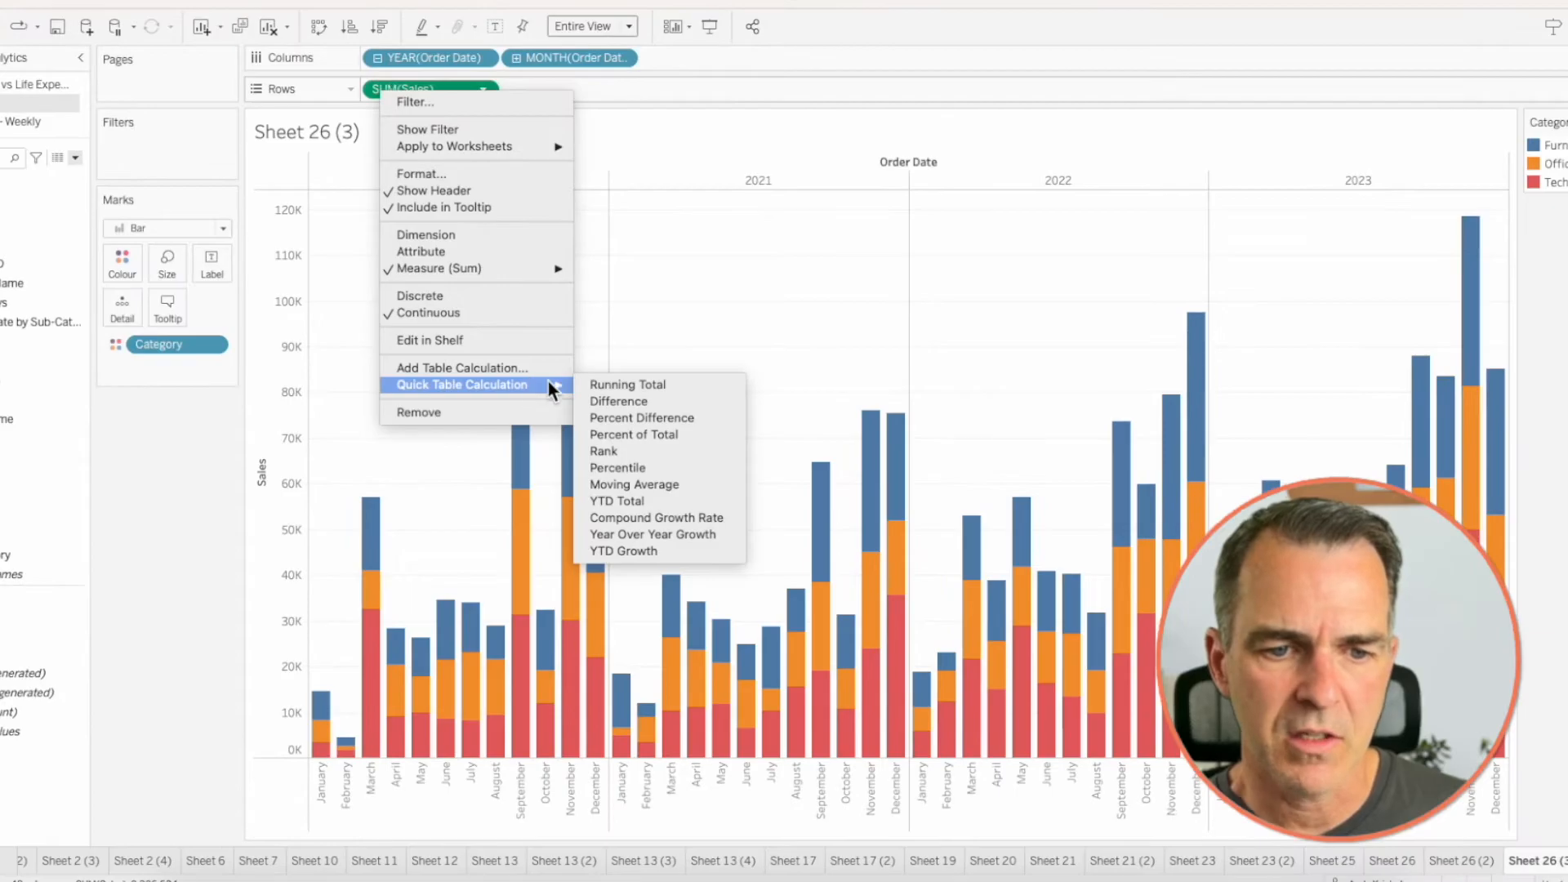
left_click(634, 437)
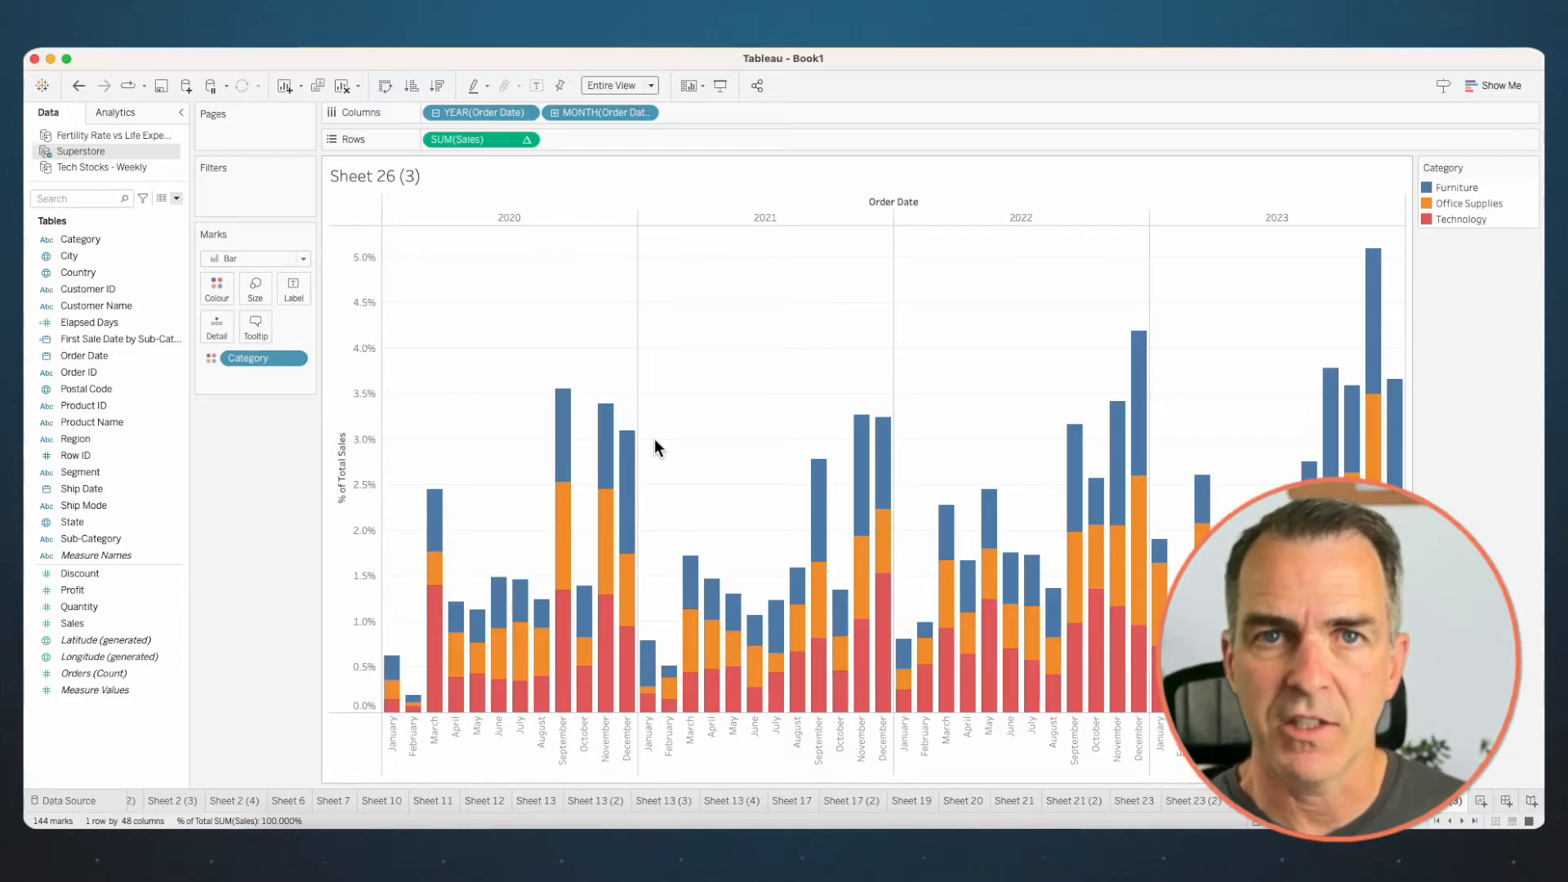
- Set the Percent of Total calculation on Sales to compute using Category
right_click(464, 140)
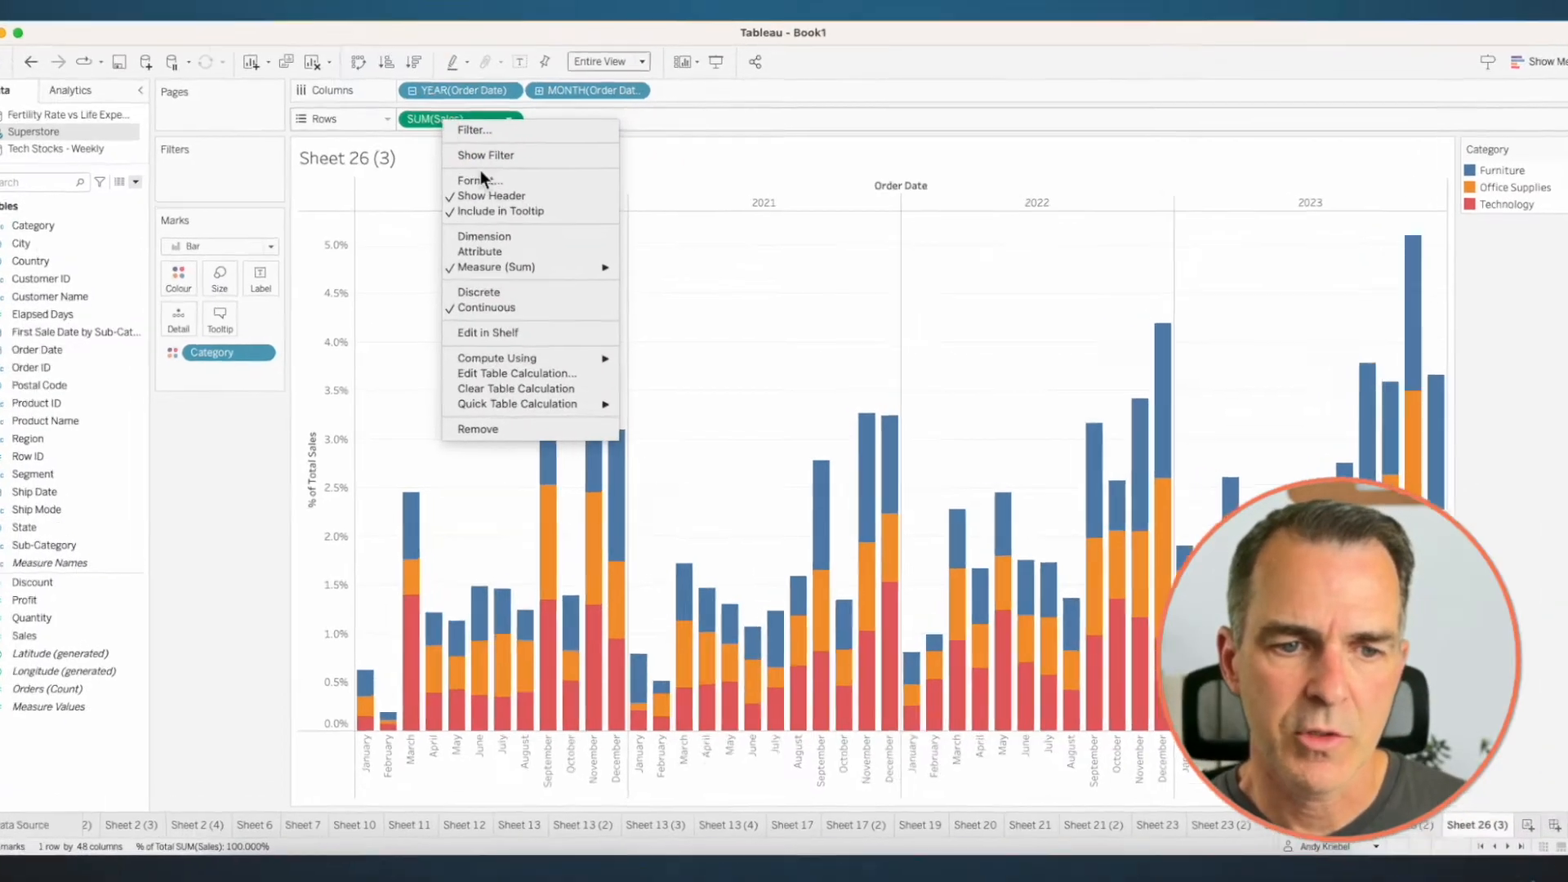
mouse_move(623, 368)
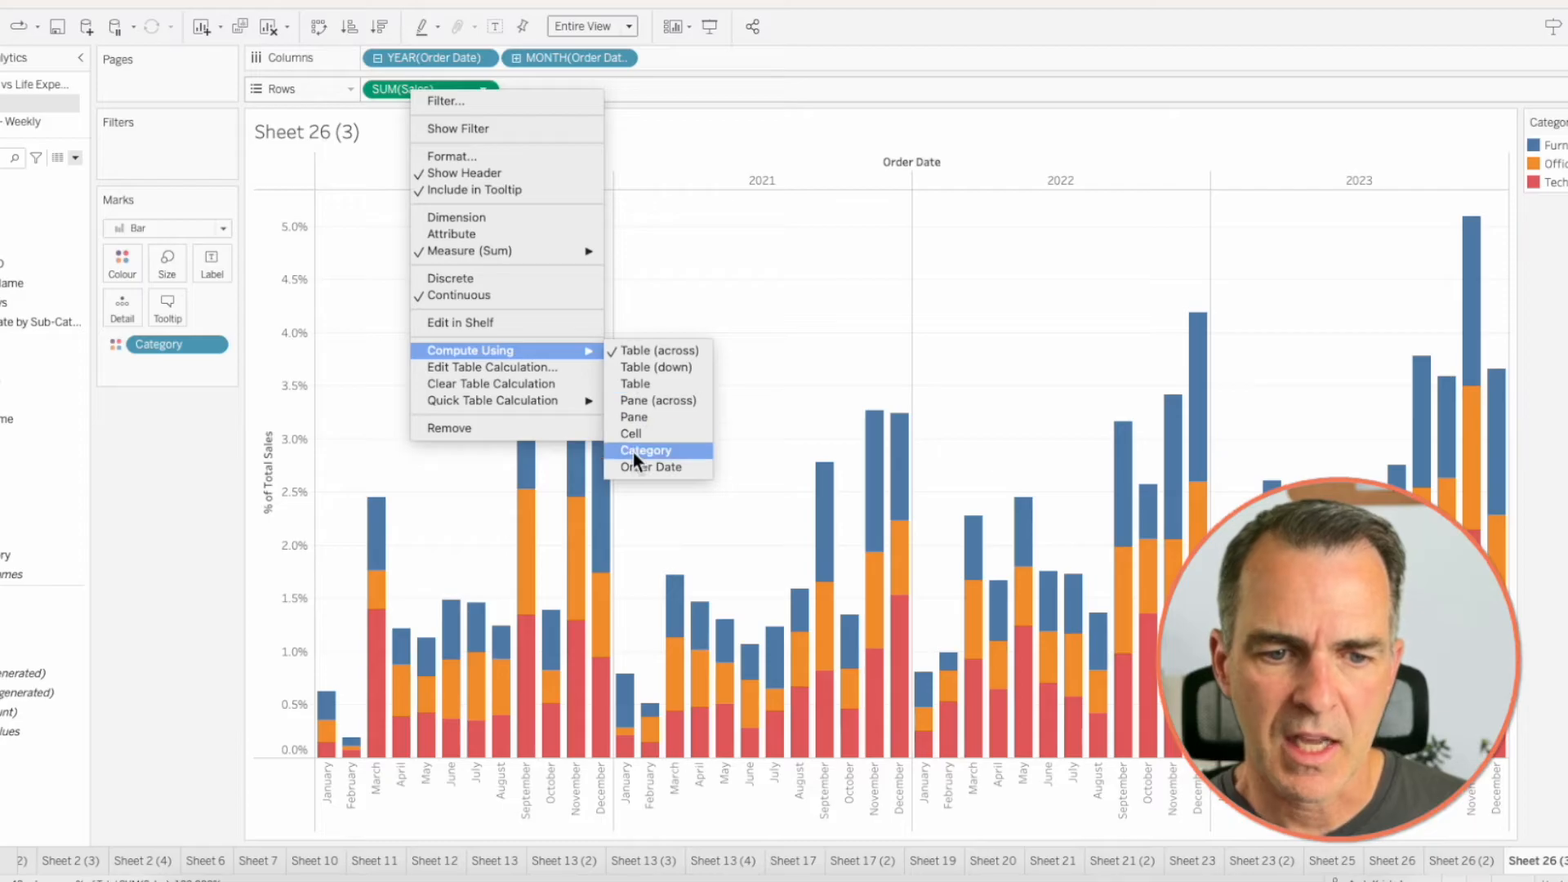
left_click(634, 450)
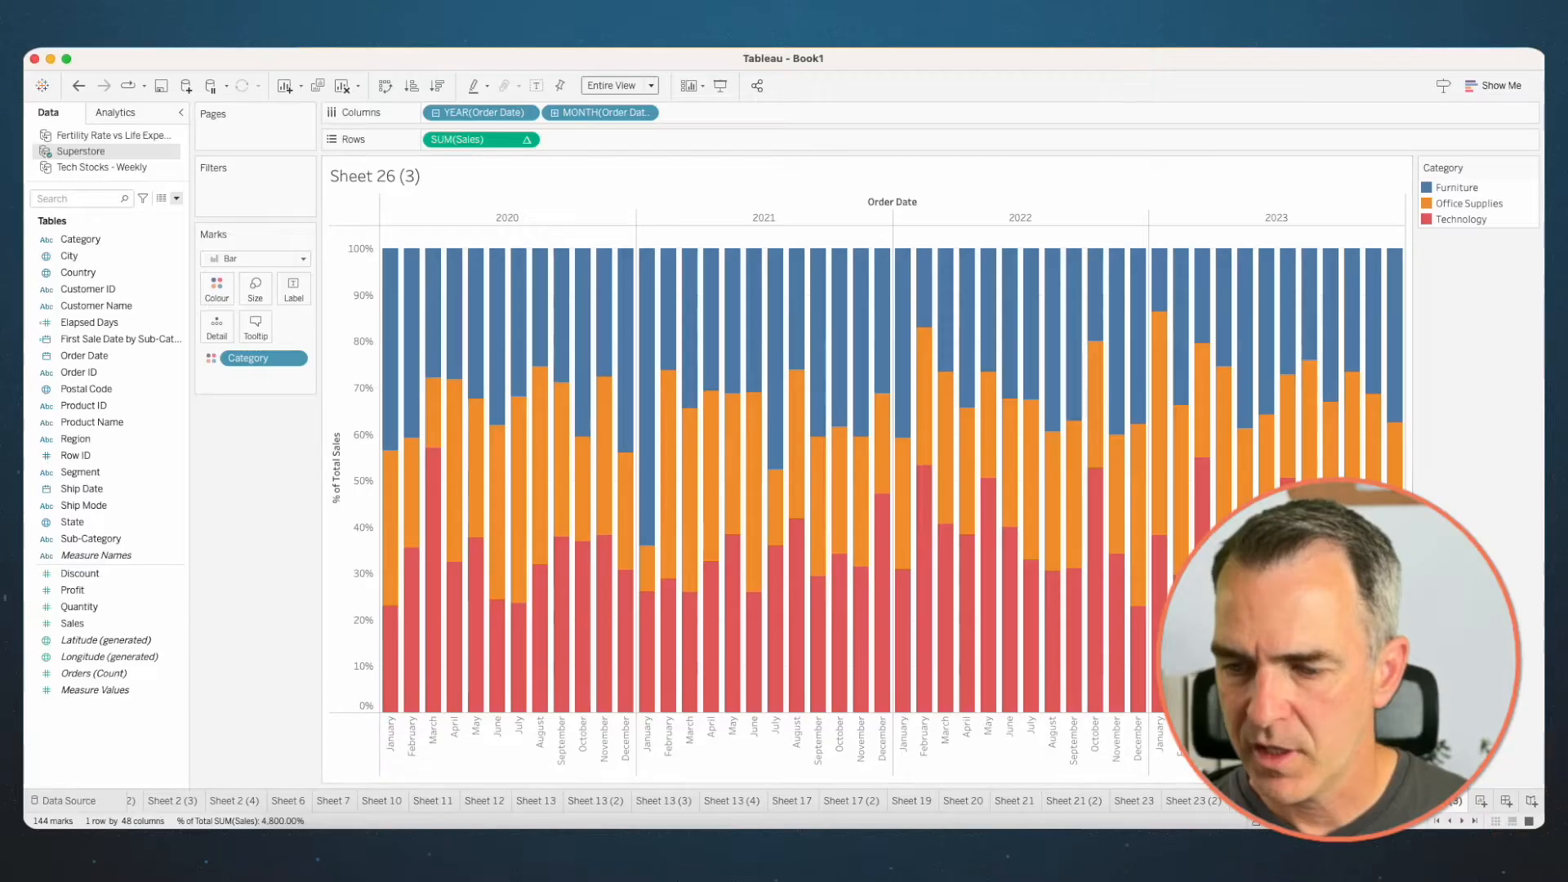
- On a new worksheet, plot Profit by the continuous month of Order Date
left_click(1481, 801)
left_click(47, 378)
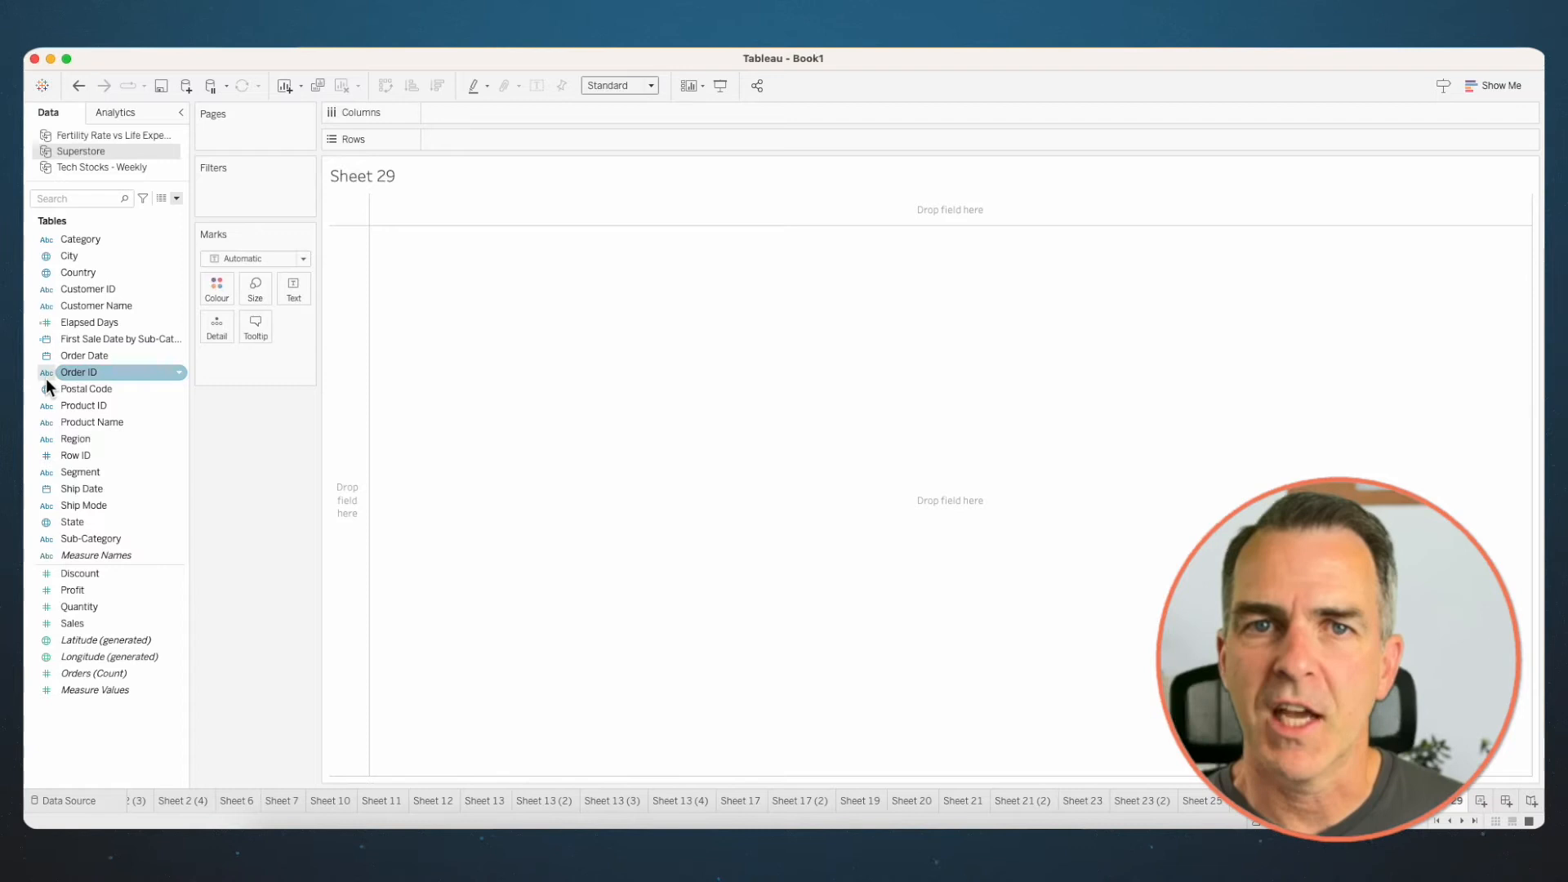
left_click_drag(95, 356, 446, 115)
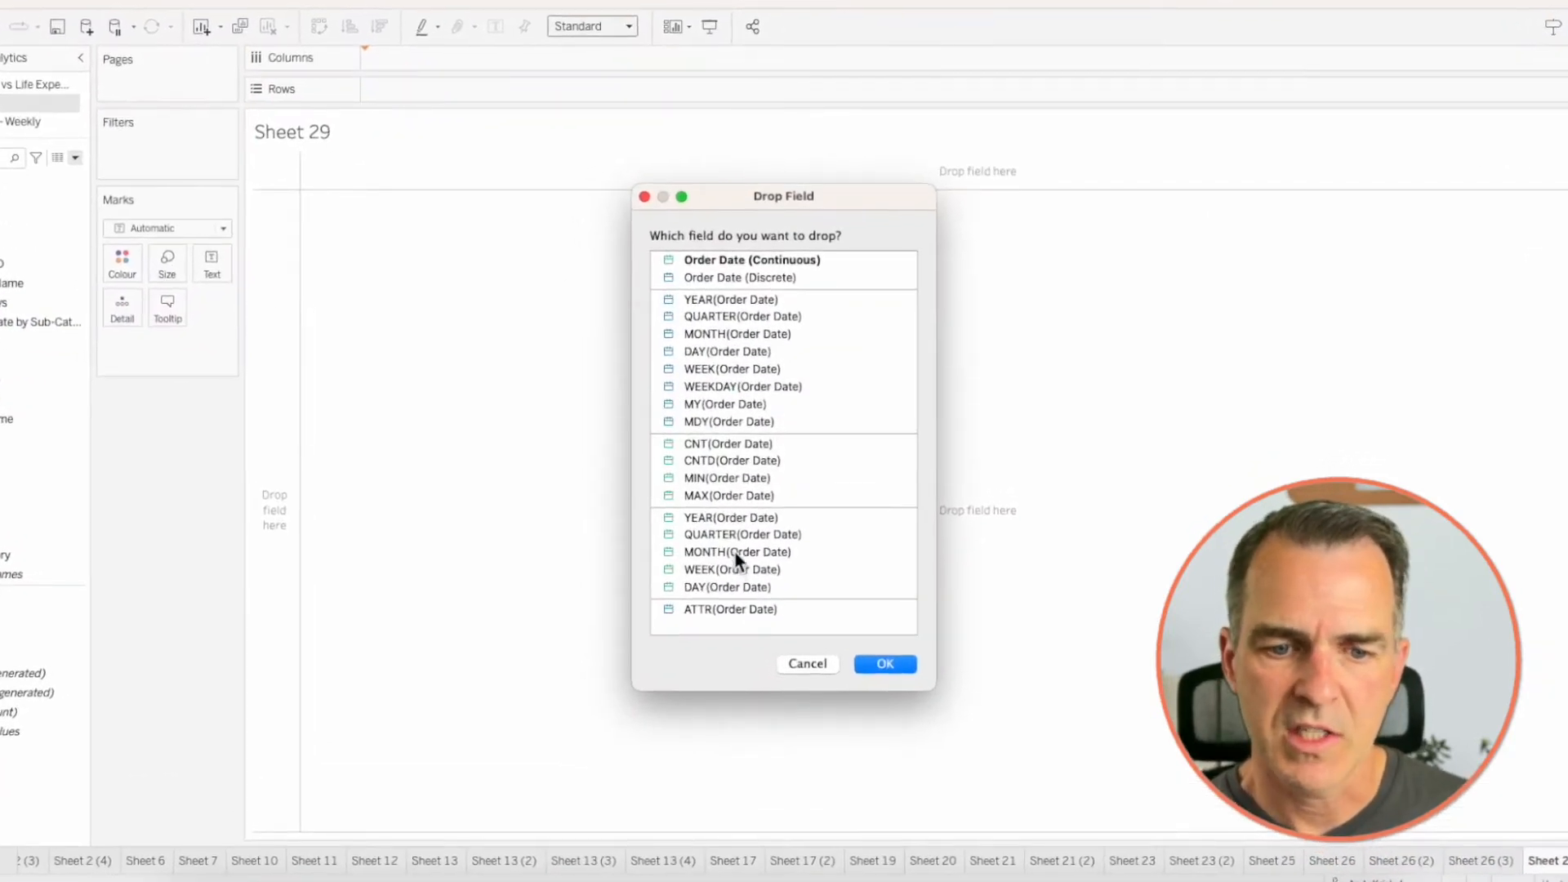
left_click(733, 552)
left_click(886, 663)
left_click_drag(77, 590, 517, 137)
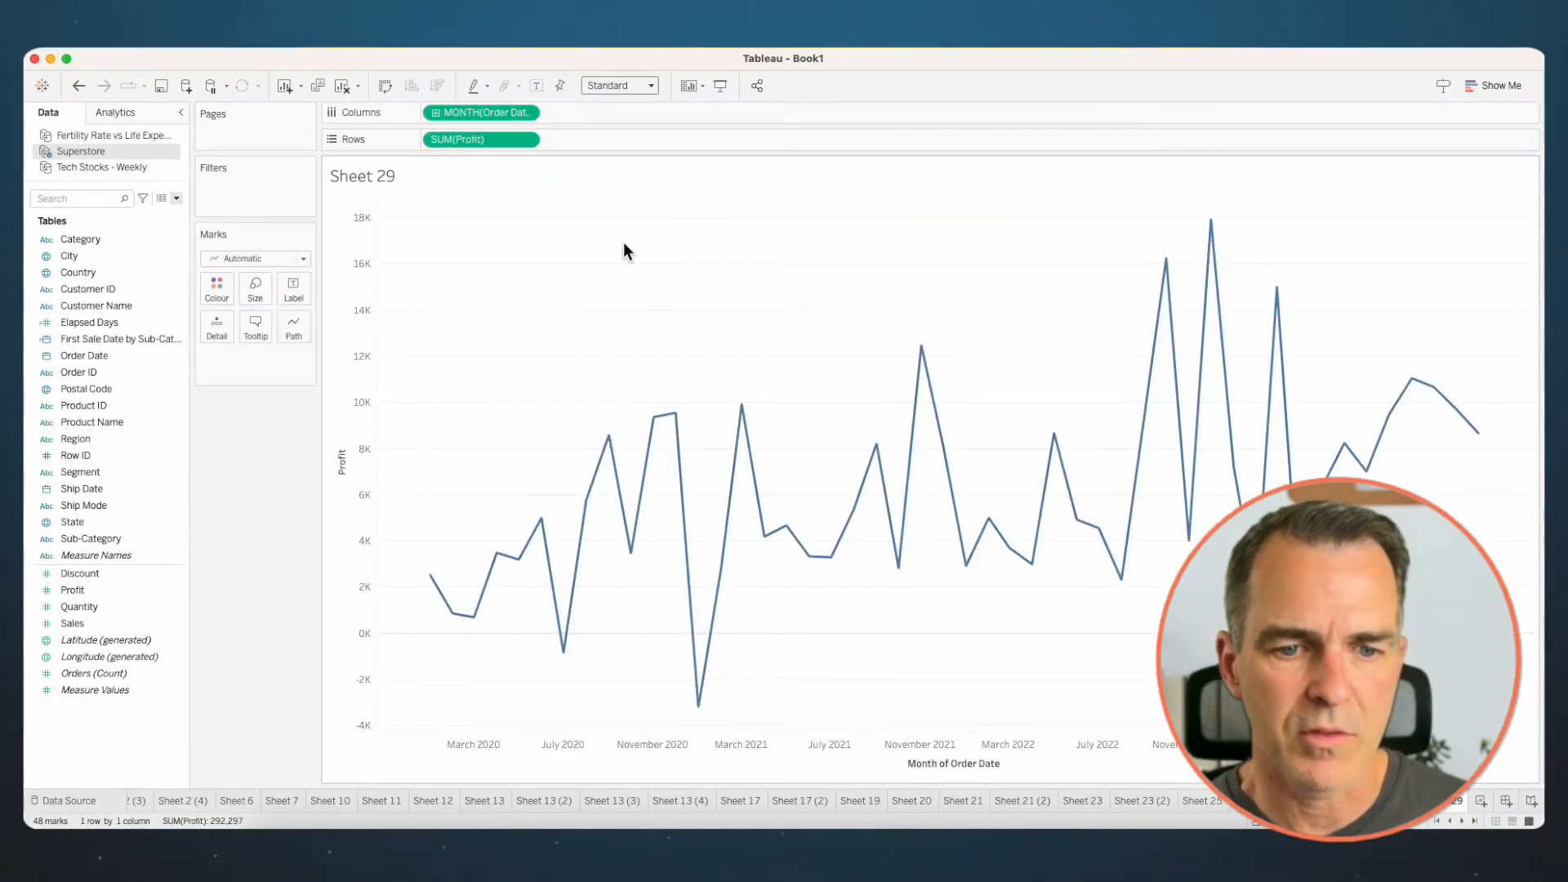
- Change the Profit marks to bars, set their size to Manual and narrow them to thin lines
left_click(214, 186)
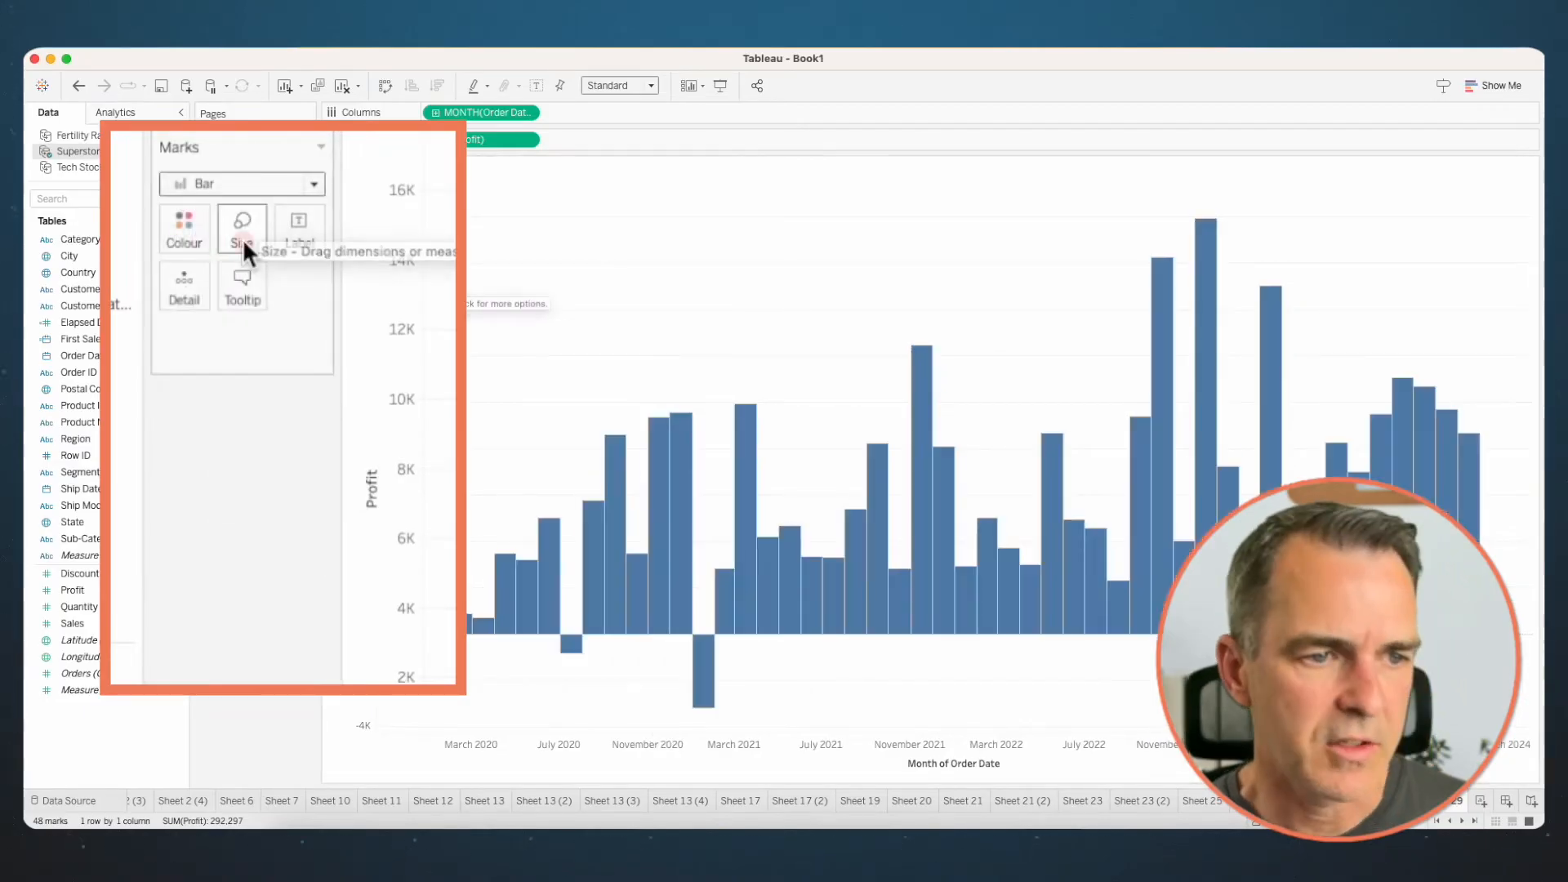
left_click(243, 238)
left_click(248, 283)
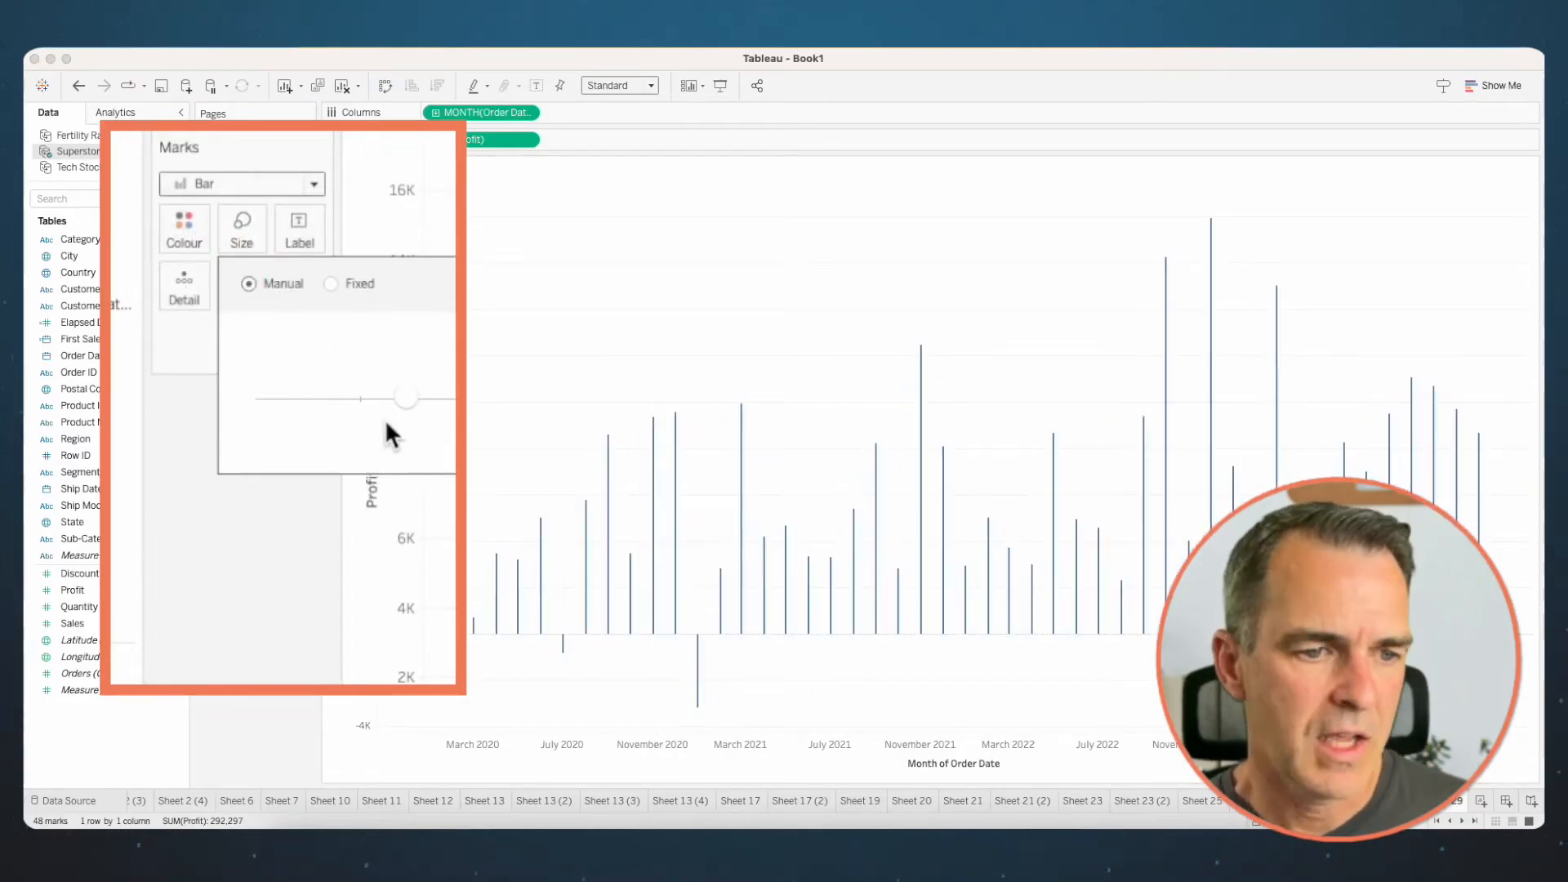
left_click_drag(410, 394, 413, 393)
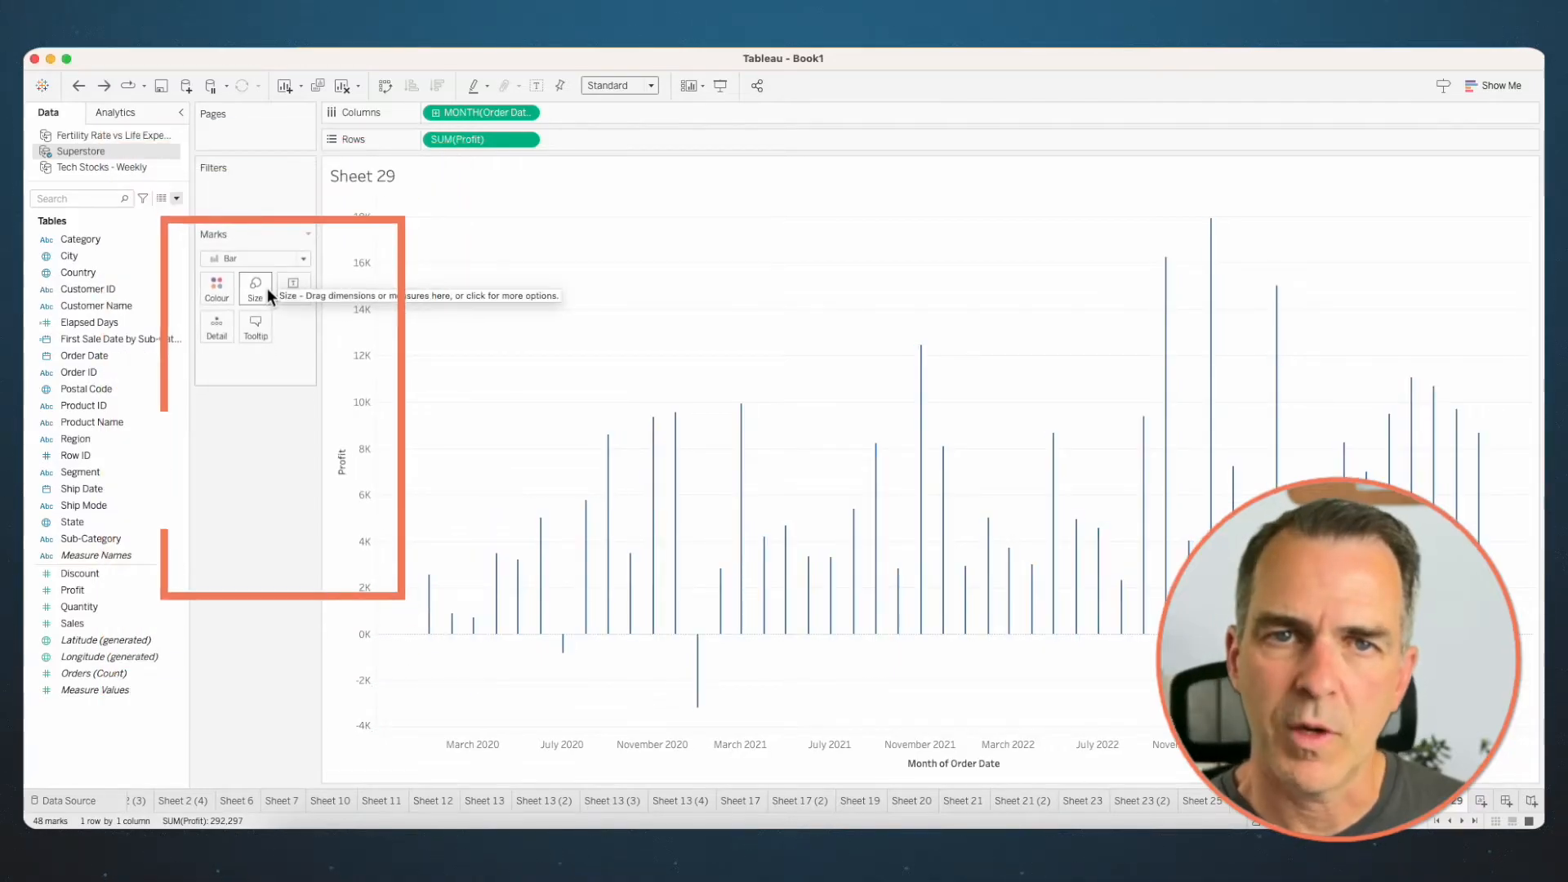
- Duplicate SUM(Profit) on Rows, change the second copy's marks to circles and reduce their size
left_click_drag(453, 139, 587, 139)
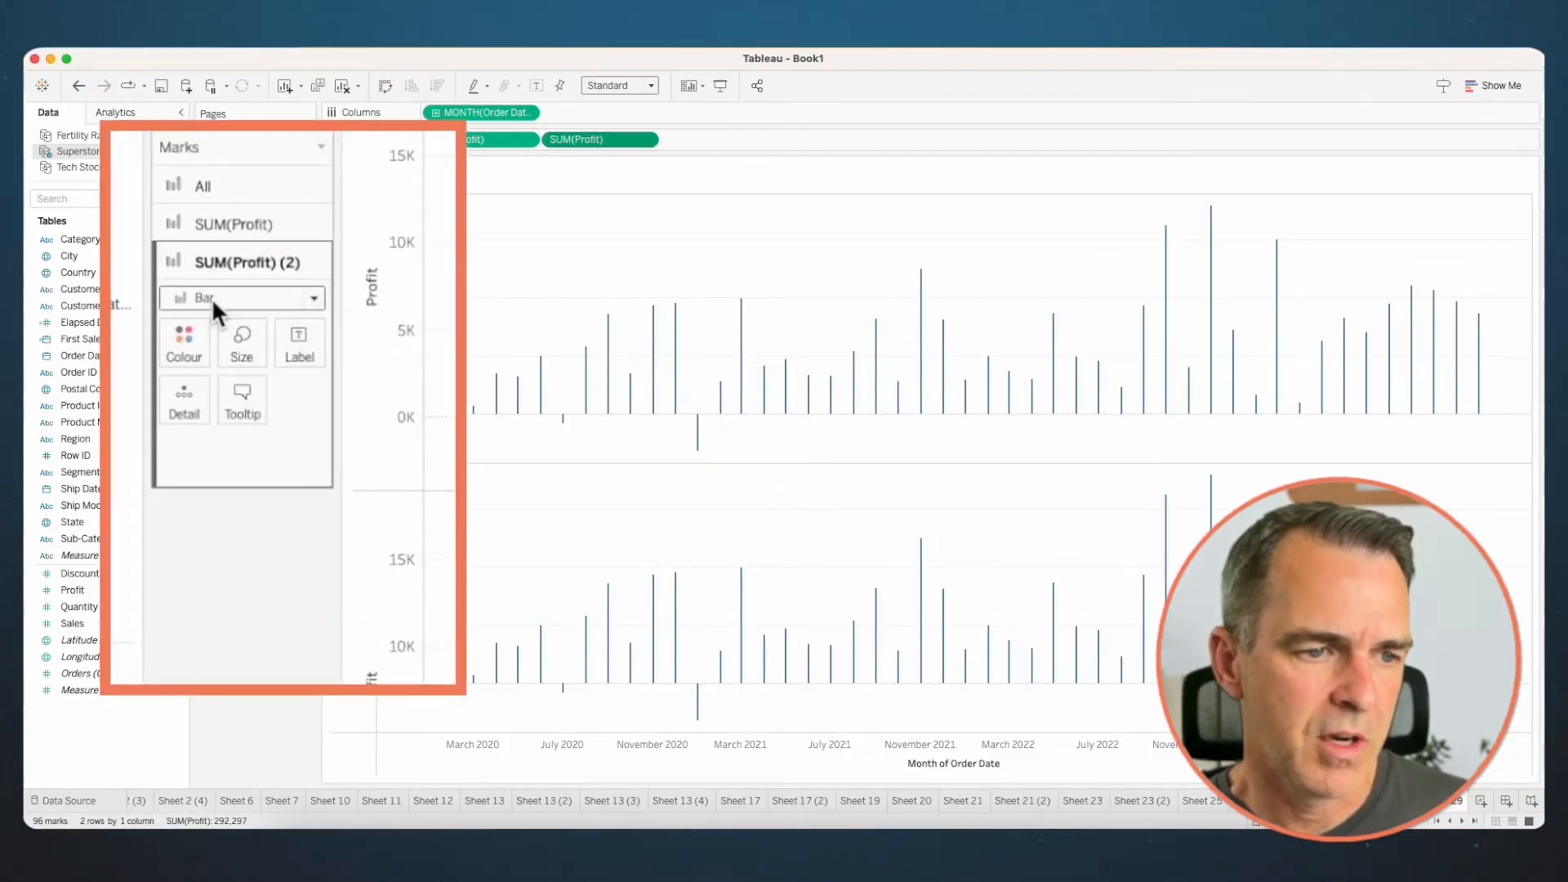
left_click(212, 297)
left_click(214, 460)
left_click(242, 347)
left_click_drag(389, 407, 365, 399)
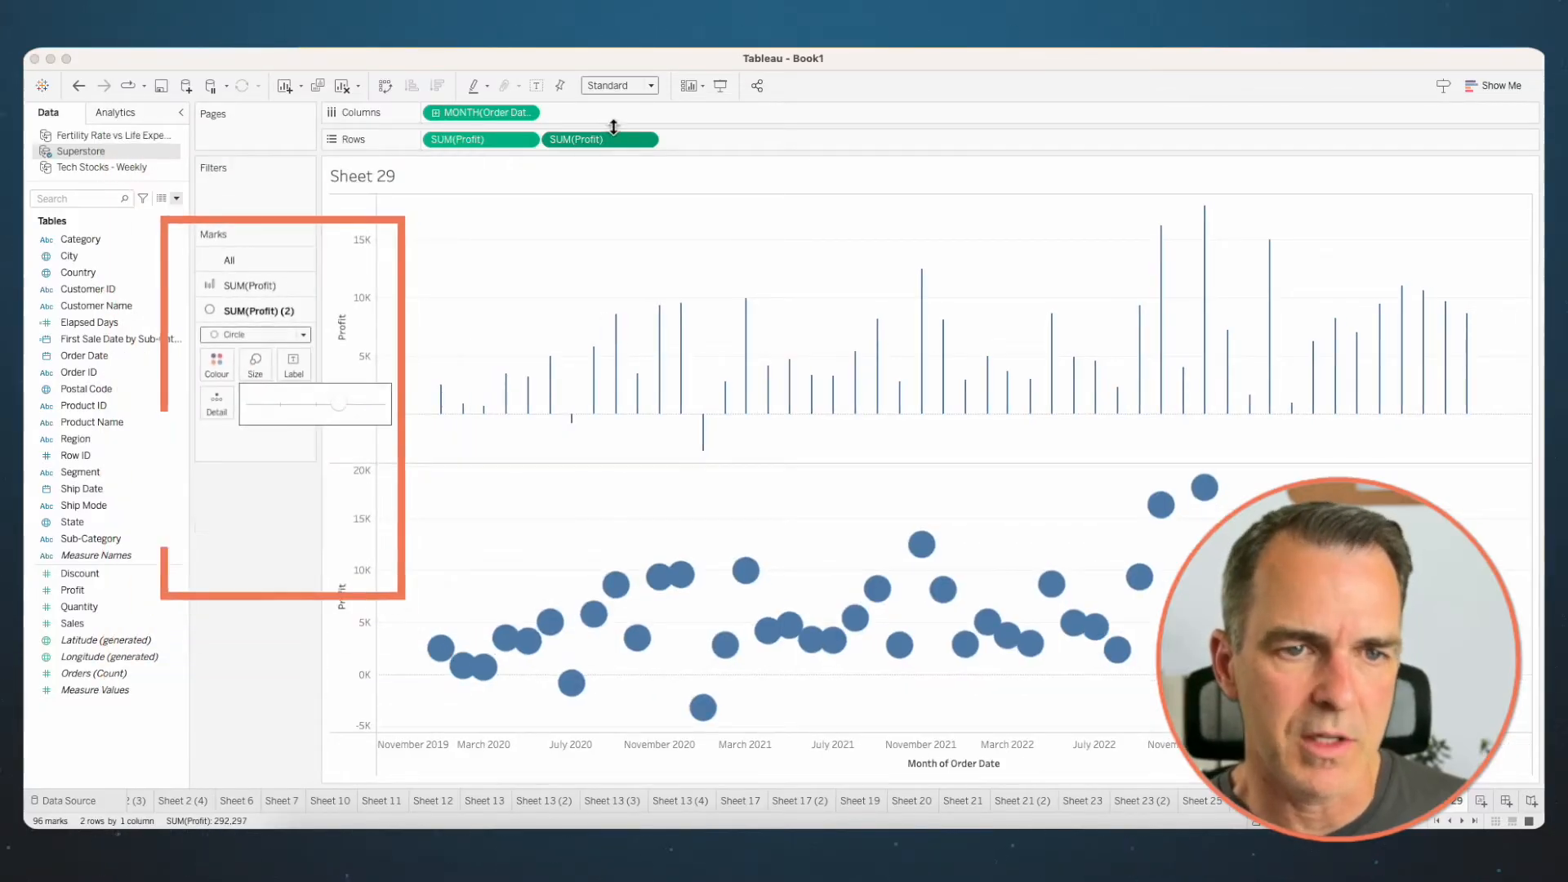
- Combine the two Profit charts on a dual axis and synchronise the axes
left_click(588, 141)
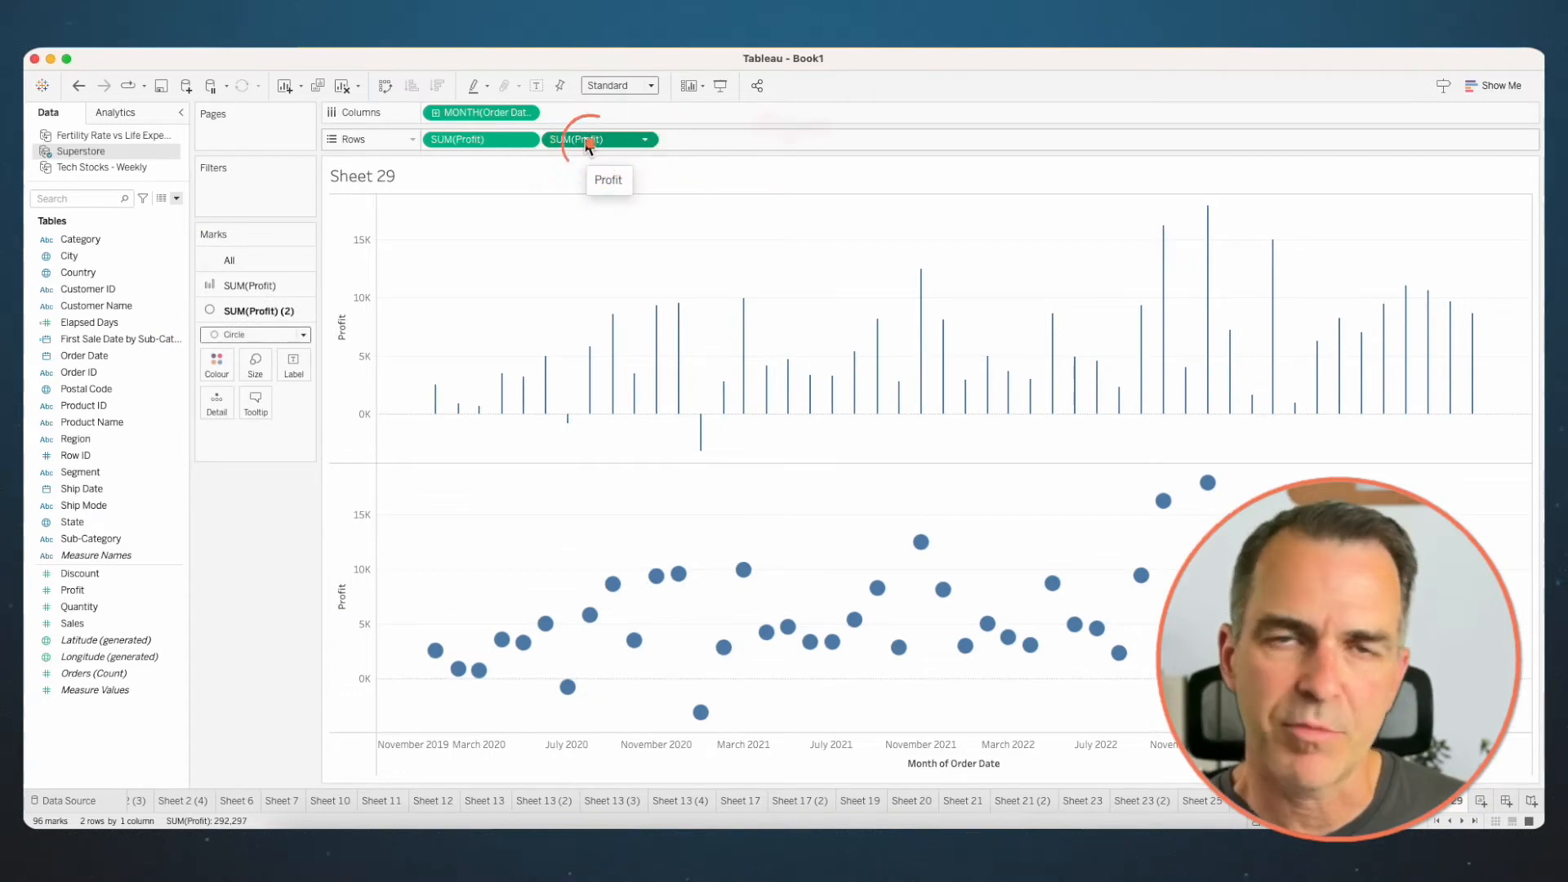
right_click(586, 144)
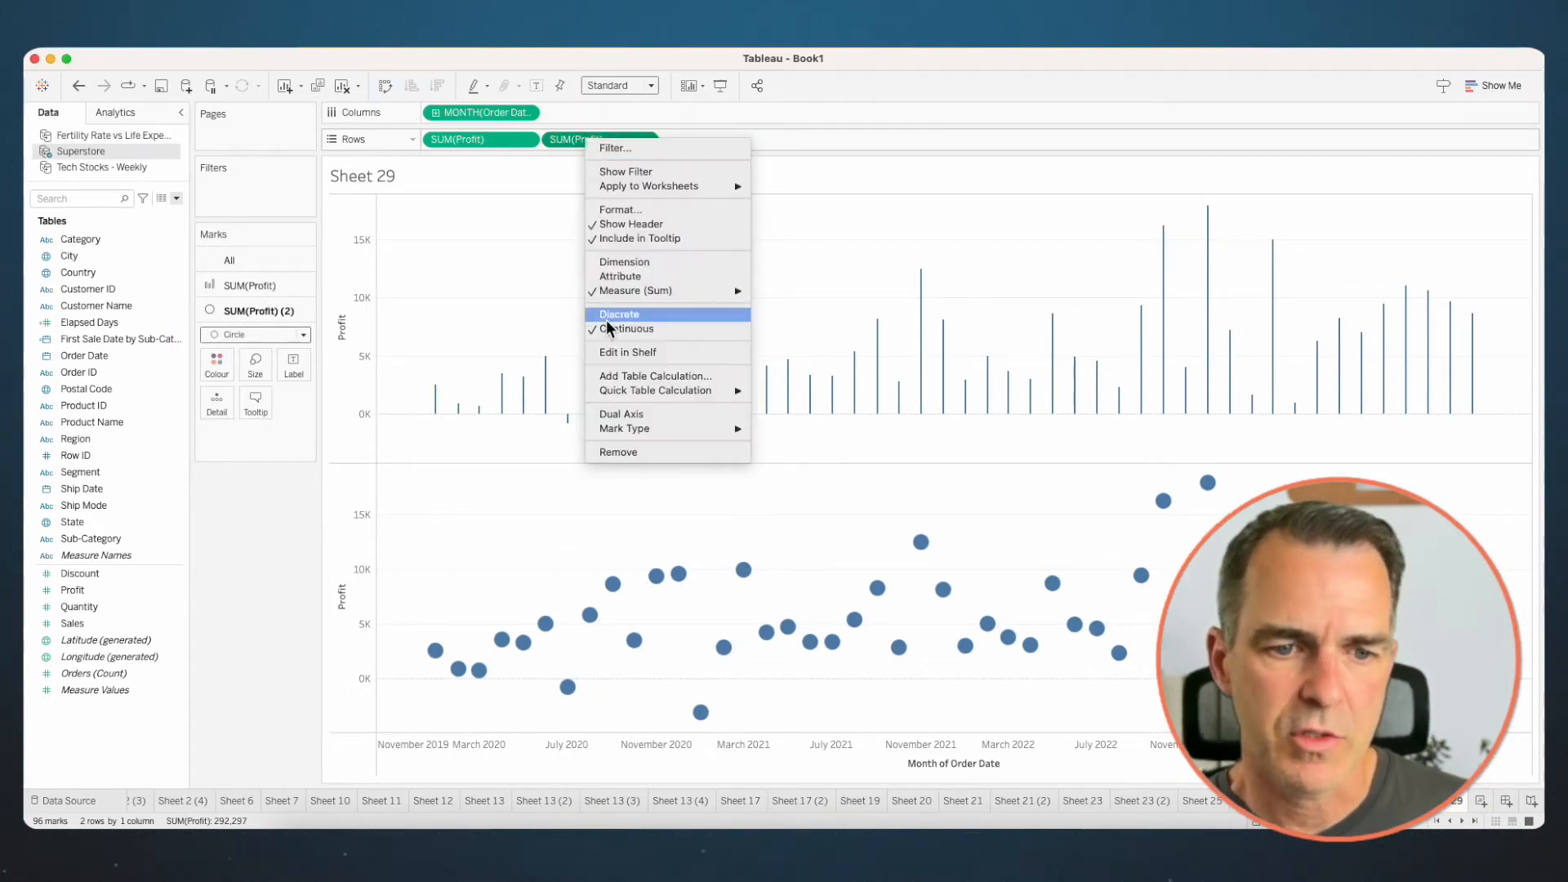
left_click(616, 415)
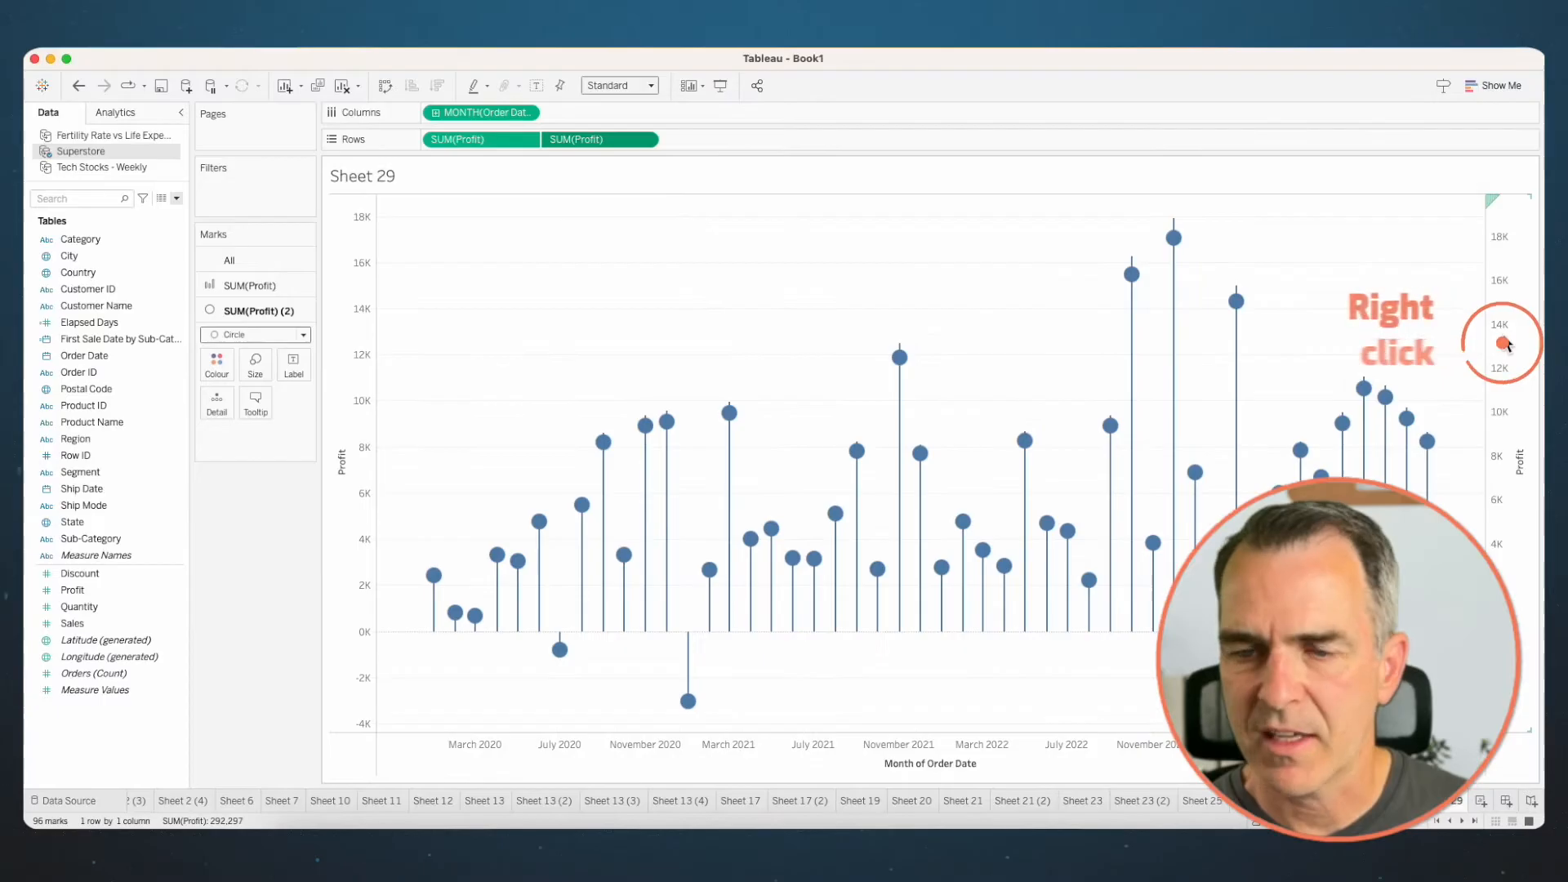
right_click(1521, 308)
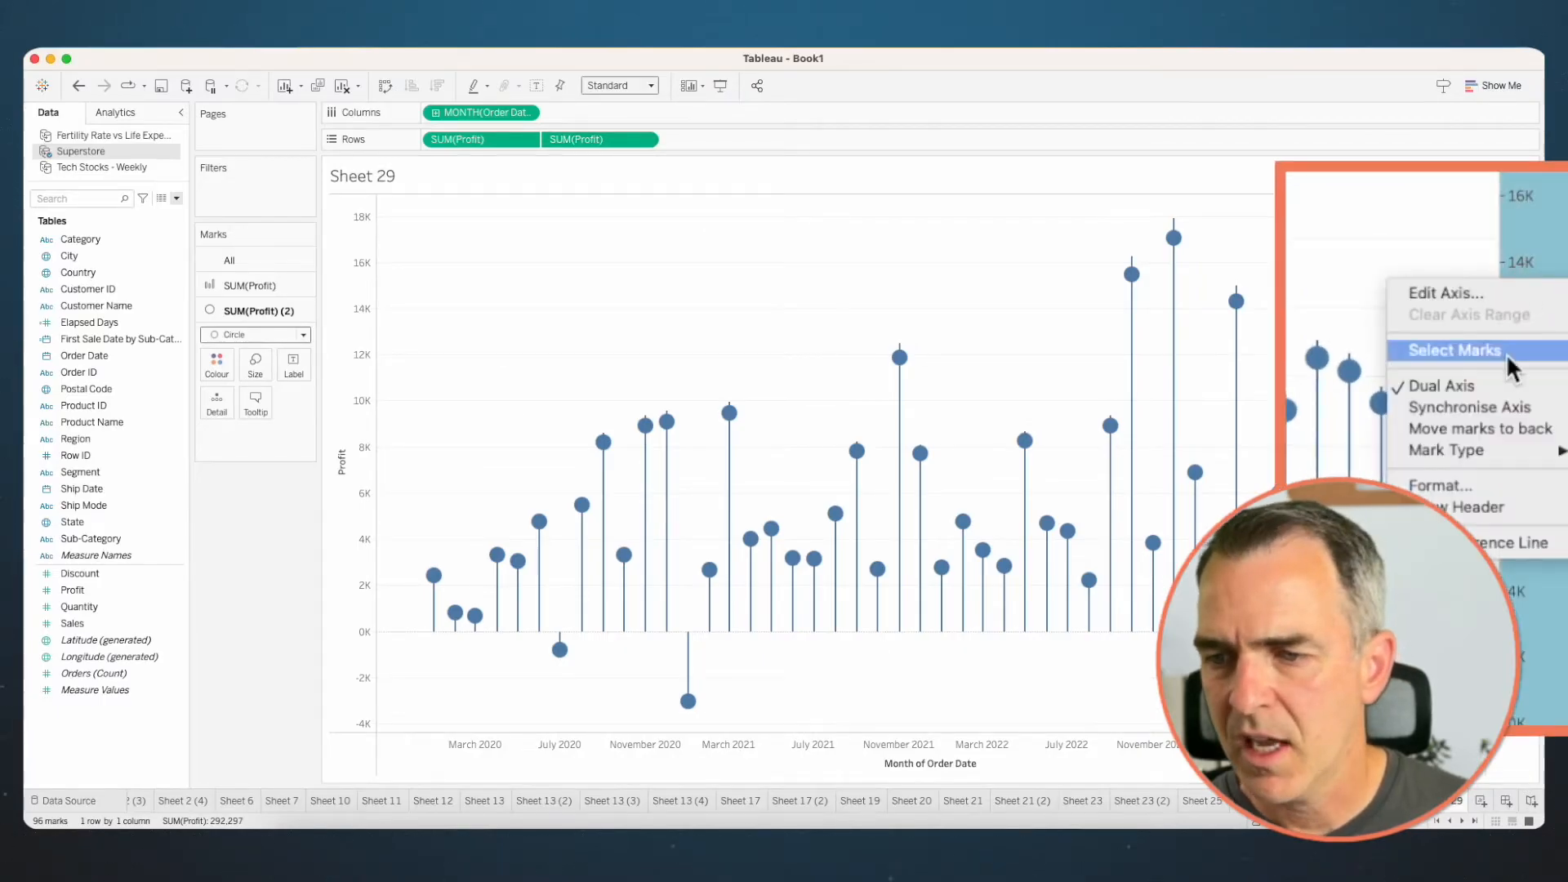
left_click(1470, 406)
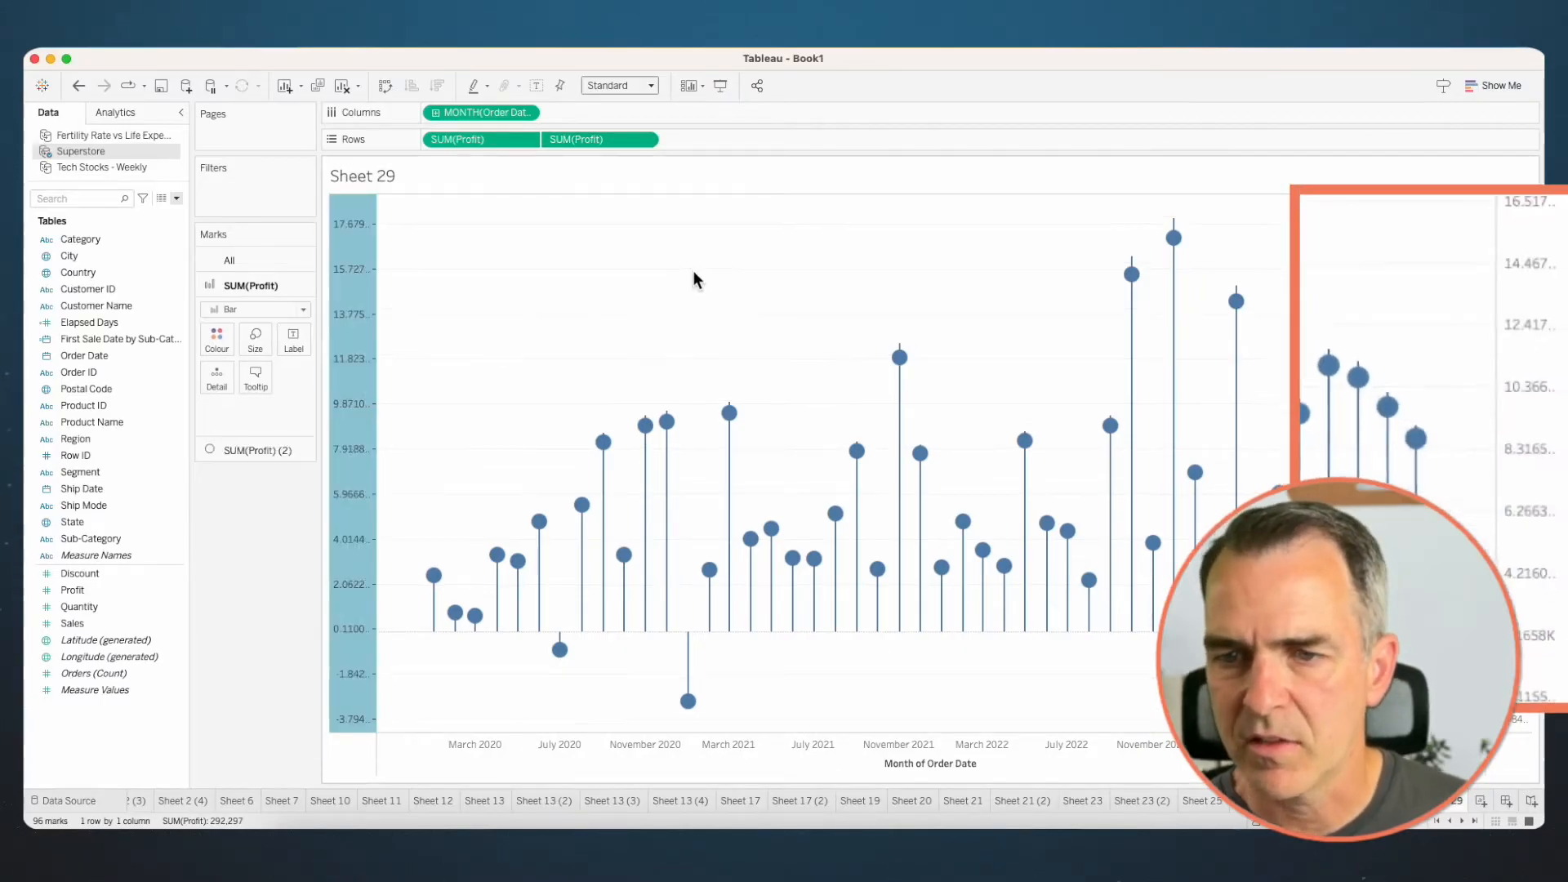
left_click(493, 286)
- Colour both the bars and the circles of the lollipop chart by Profit
left_click(239, 257)
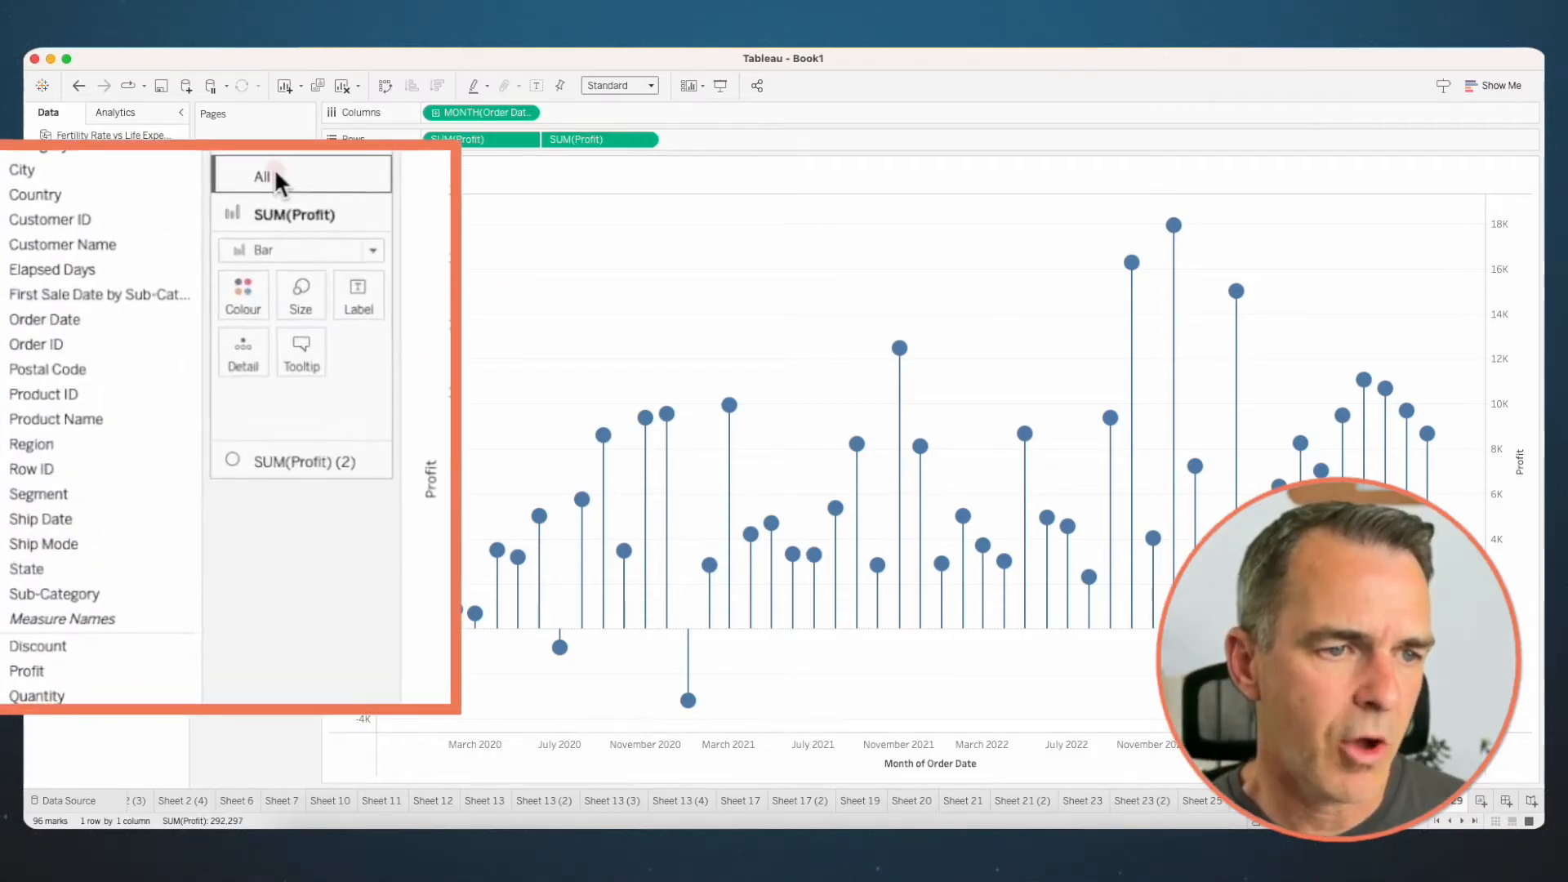
left_click_drag(37, 671, 243, 259)
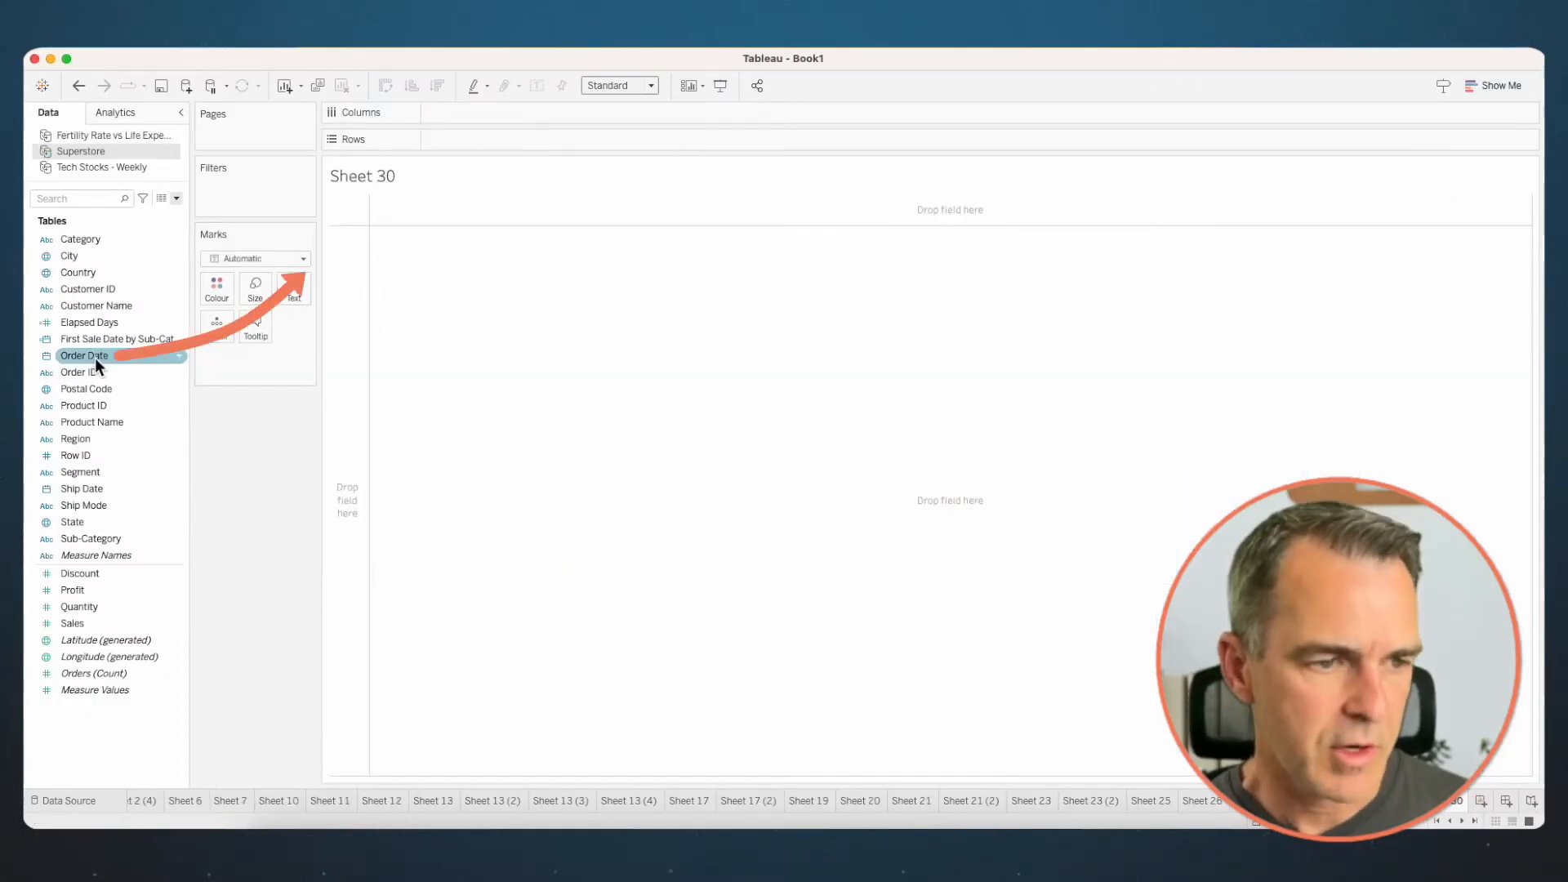
- On a new worksheet, plot Sales by year and quarter of Order Date
left_click_drag(95, 358, 462, 116)
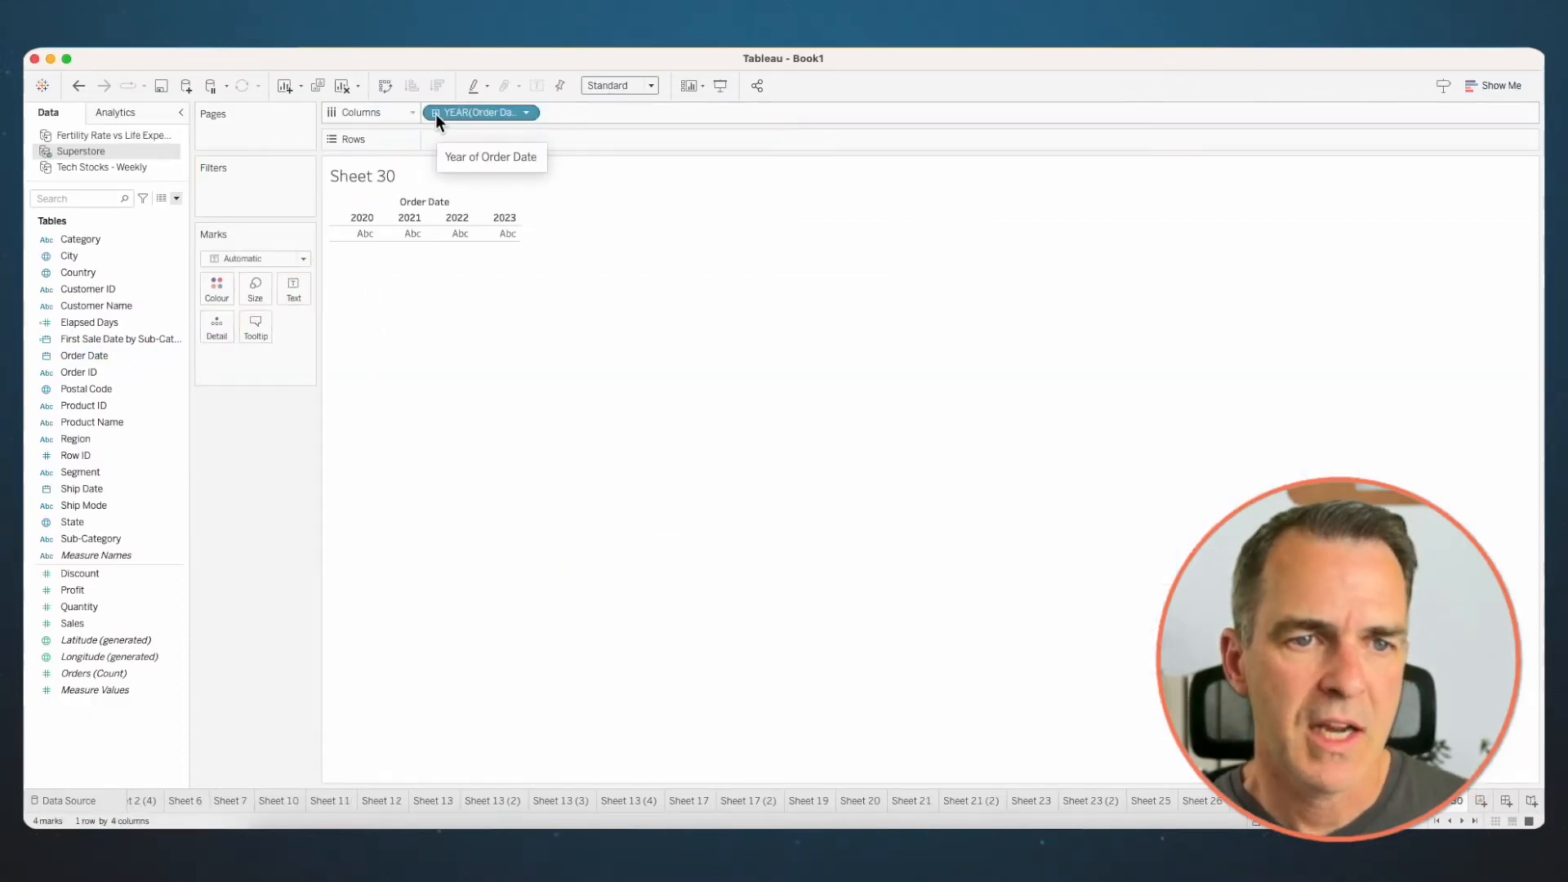
left_click(435, 113)
mouse_move(82, 624)
left_mouse_down()
mouse_move(121, 636)
mouse_move(111, 620)
mouse_move(520, 139)
left_mouse_up()
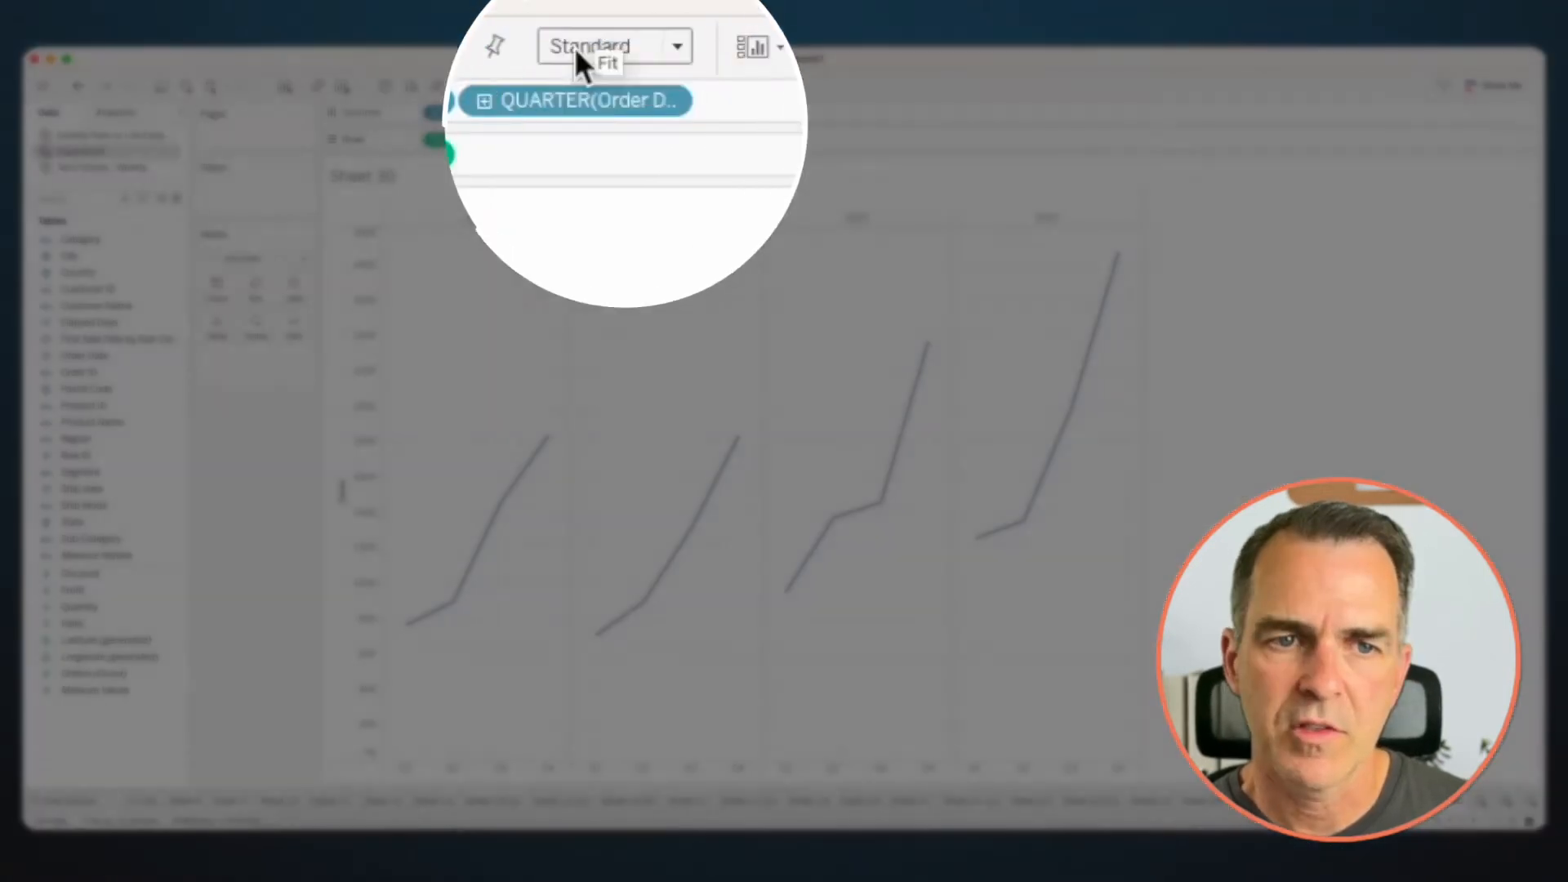
- Fit the quarterly Sales chart to Entire View and change its marks to bars
left_click(601, 85)
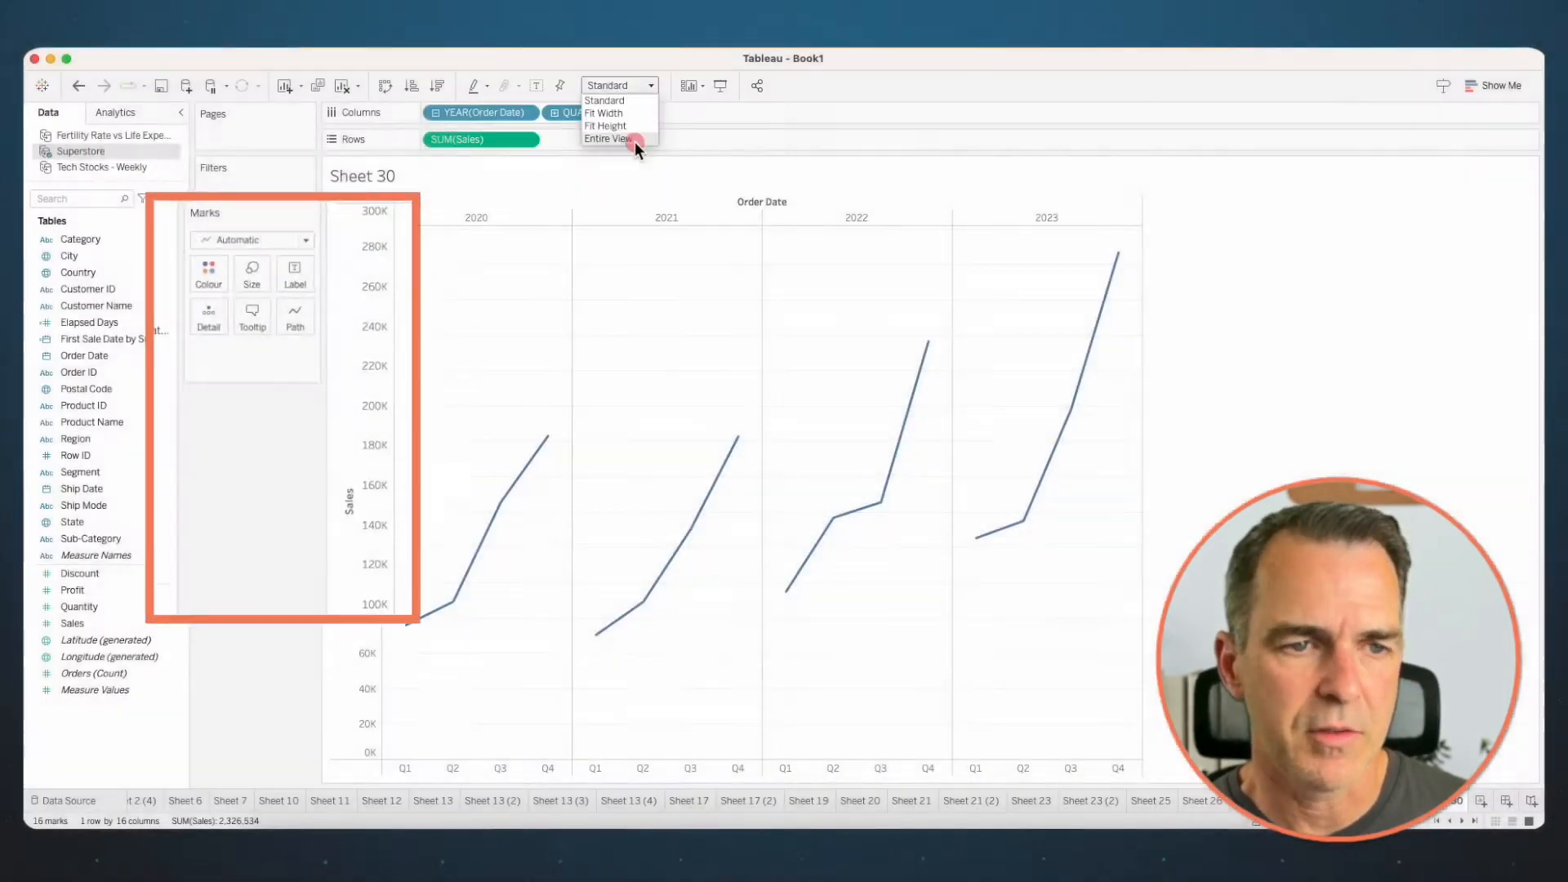
left_click(635, 142)
left_click(244, 257)
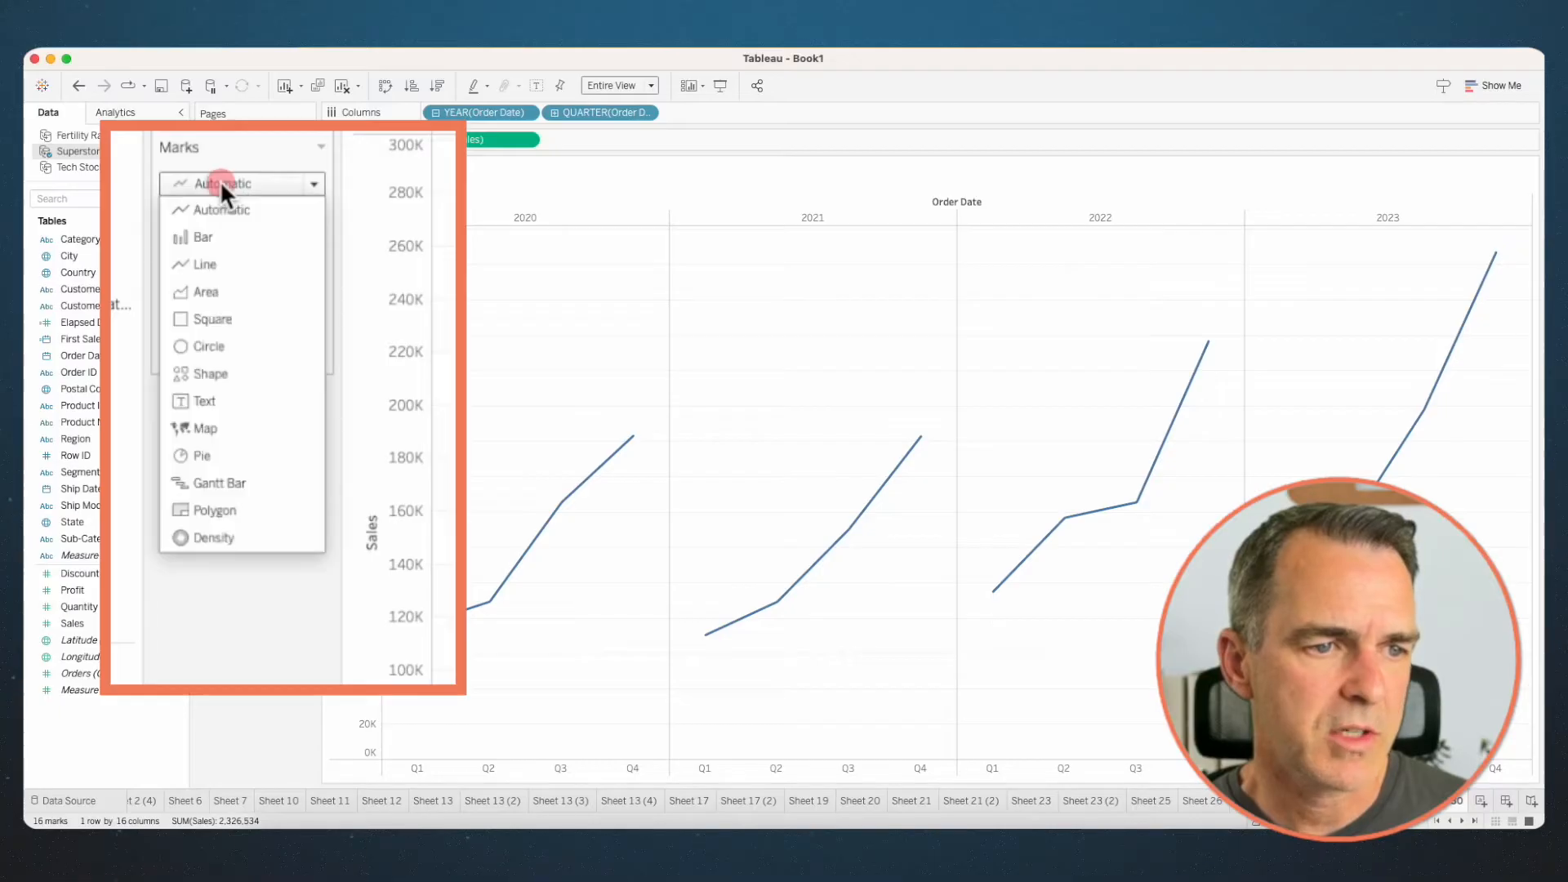
left_click(219, 236)
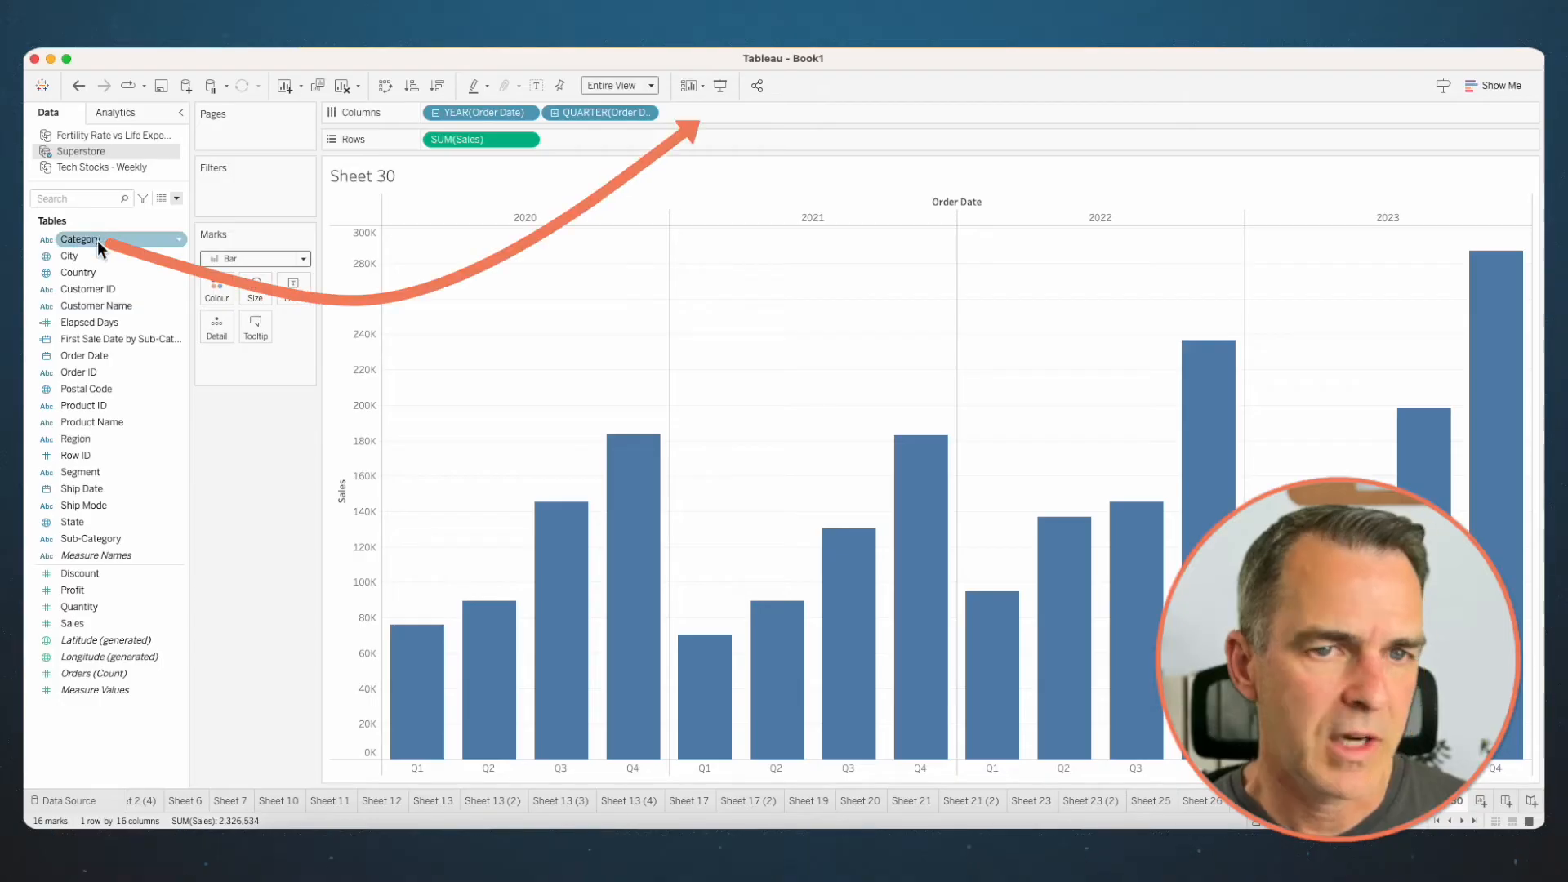
- Add Category to Columns after the quarter, colour the bars by Category and highlight Technology in the legend
left_click_drag(80, 239, 718, 113)
left_click_drag(77, 242, 215, 292)
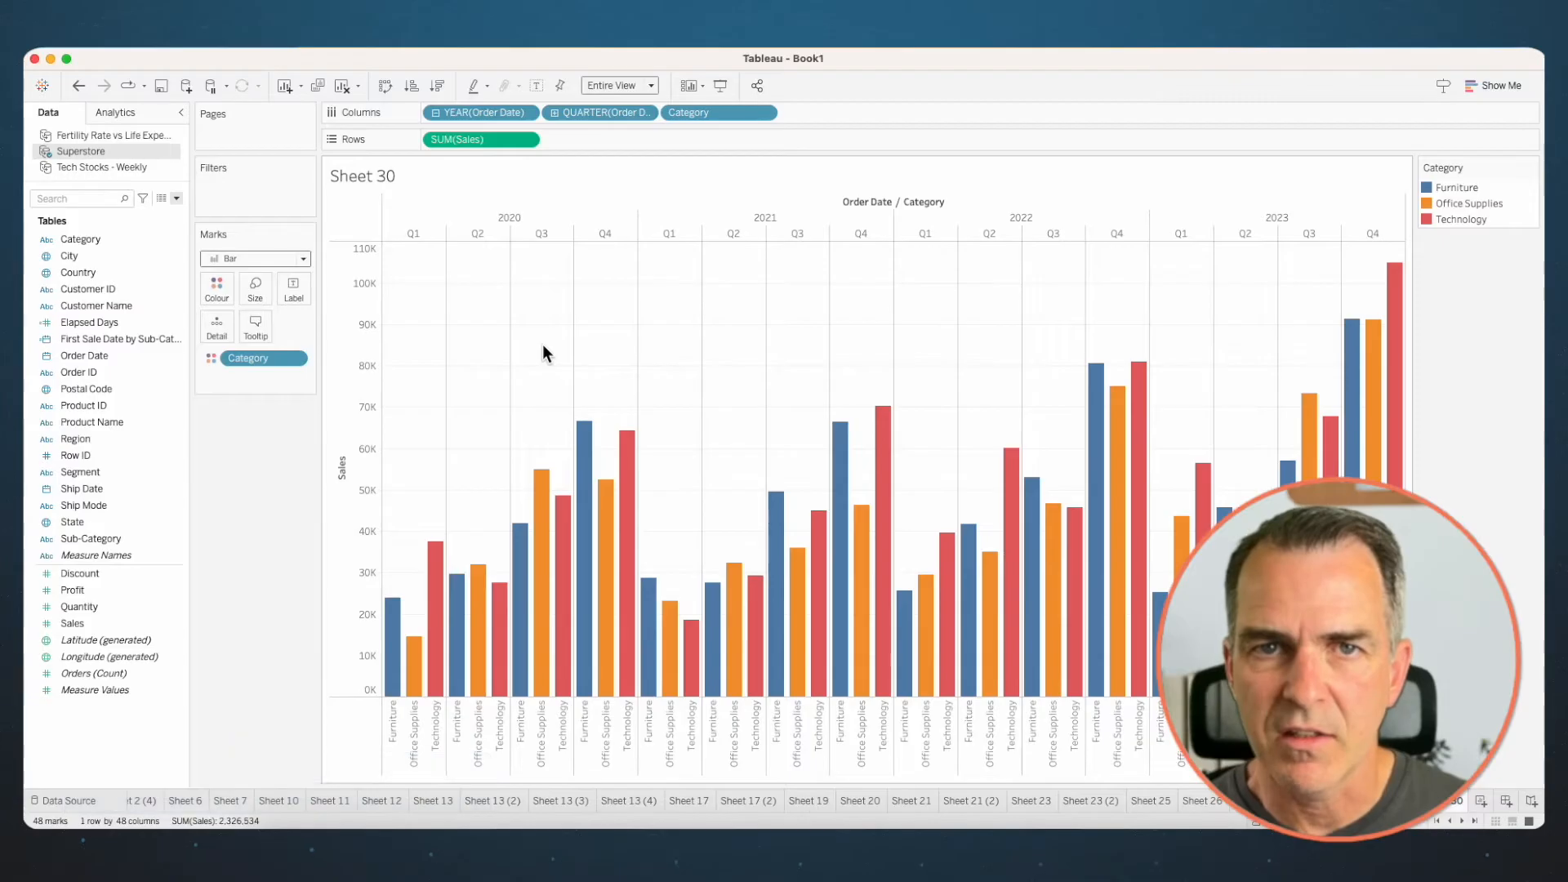
left_click(1461, 220)
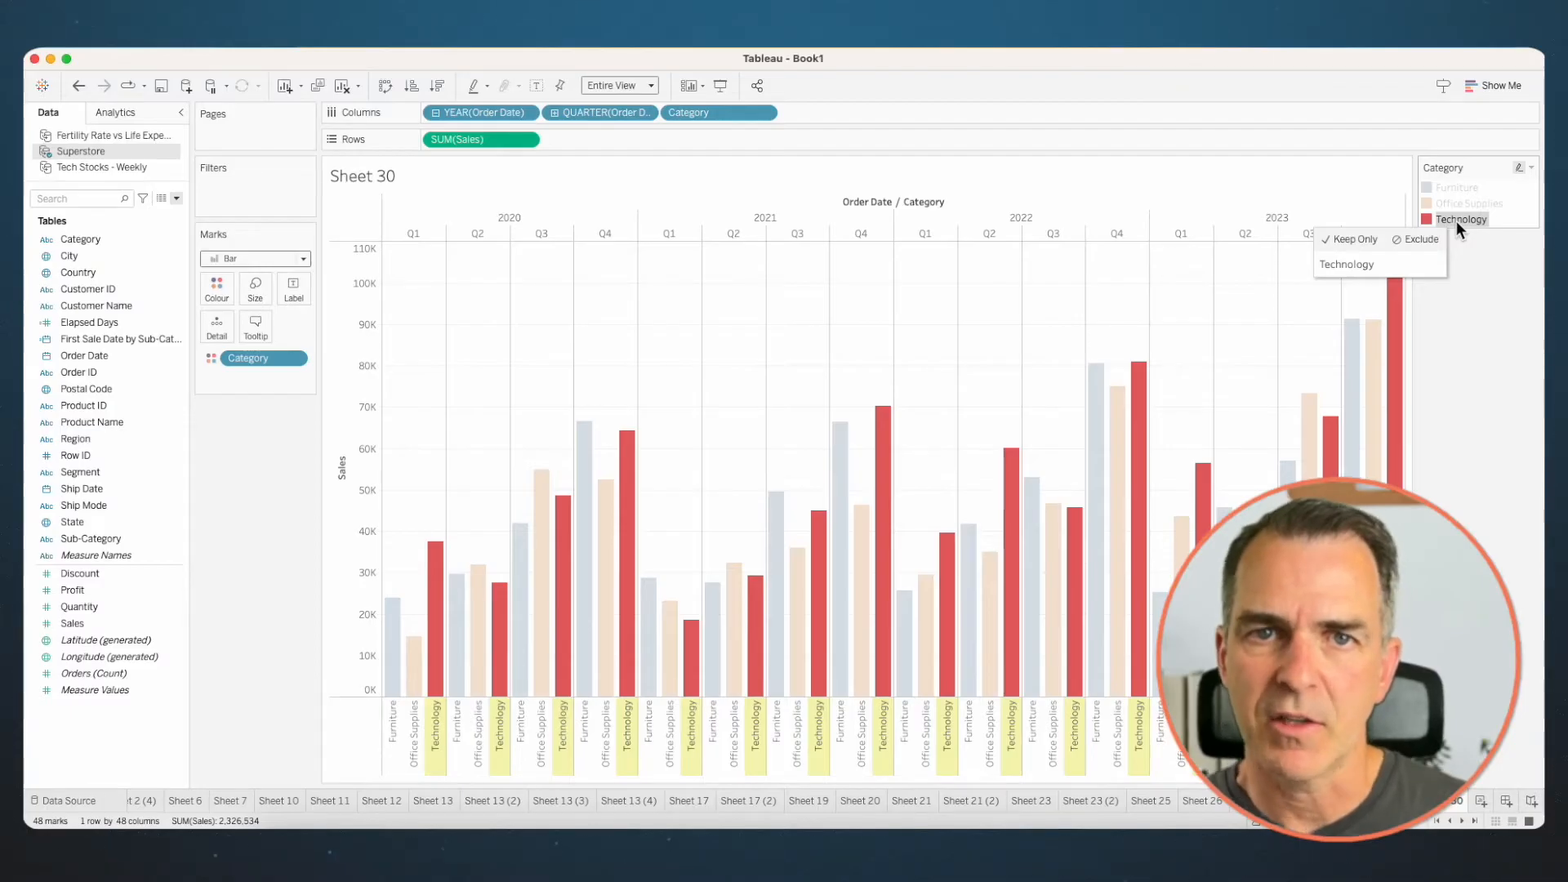
- Duplicate the worksheet and move Category to the front of Columns
right_click(1454, 796)
left_click(1477, 631)
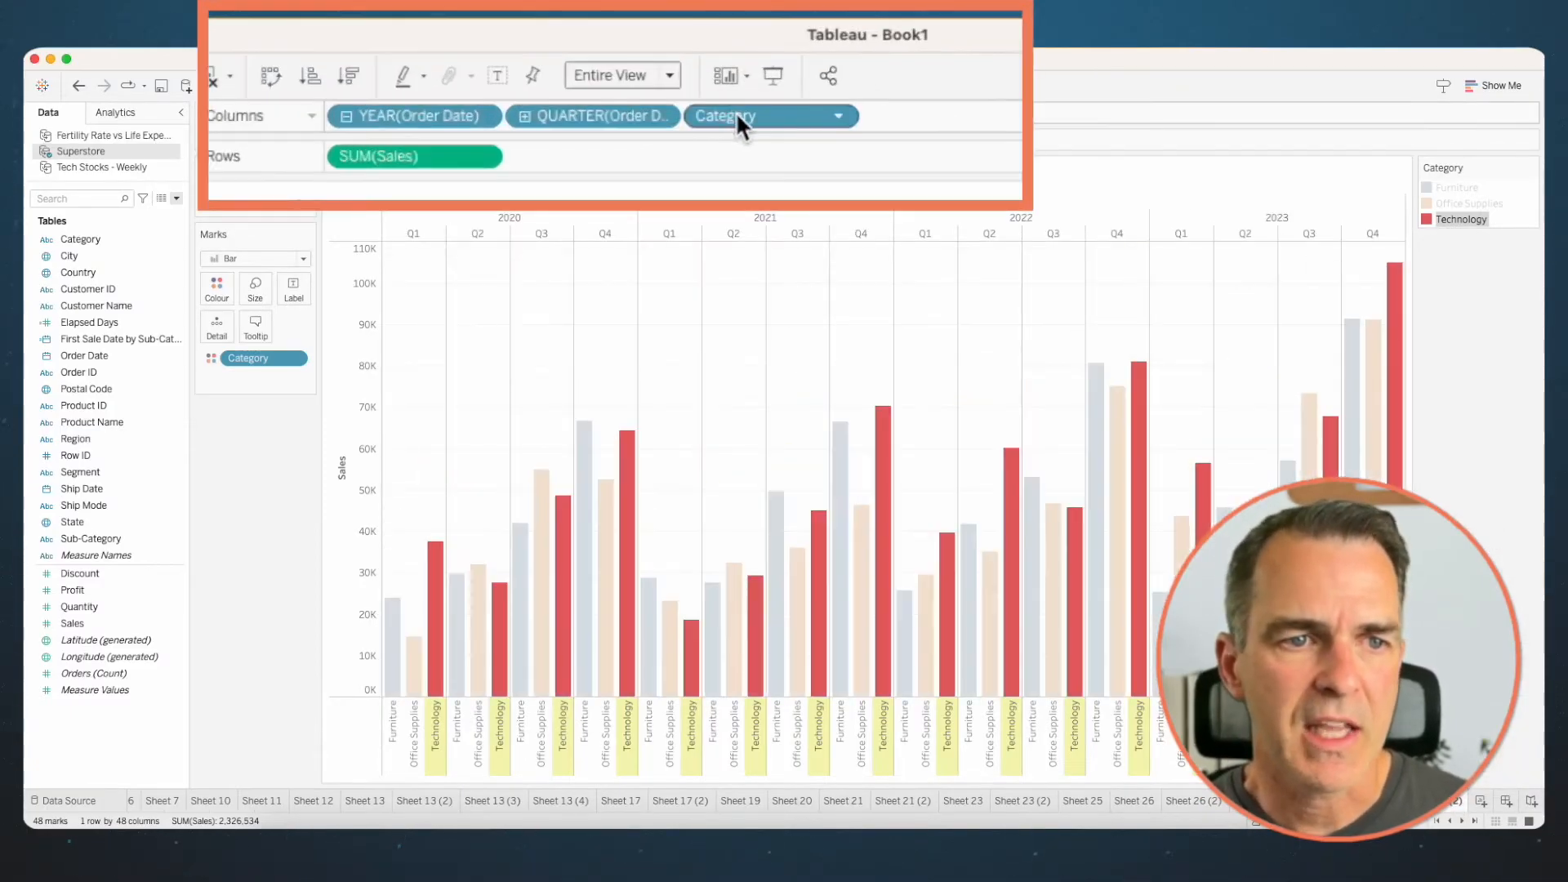
left_click_drag(737, 111, 326, 111)
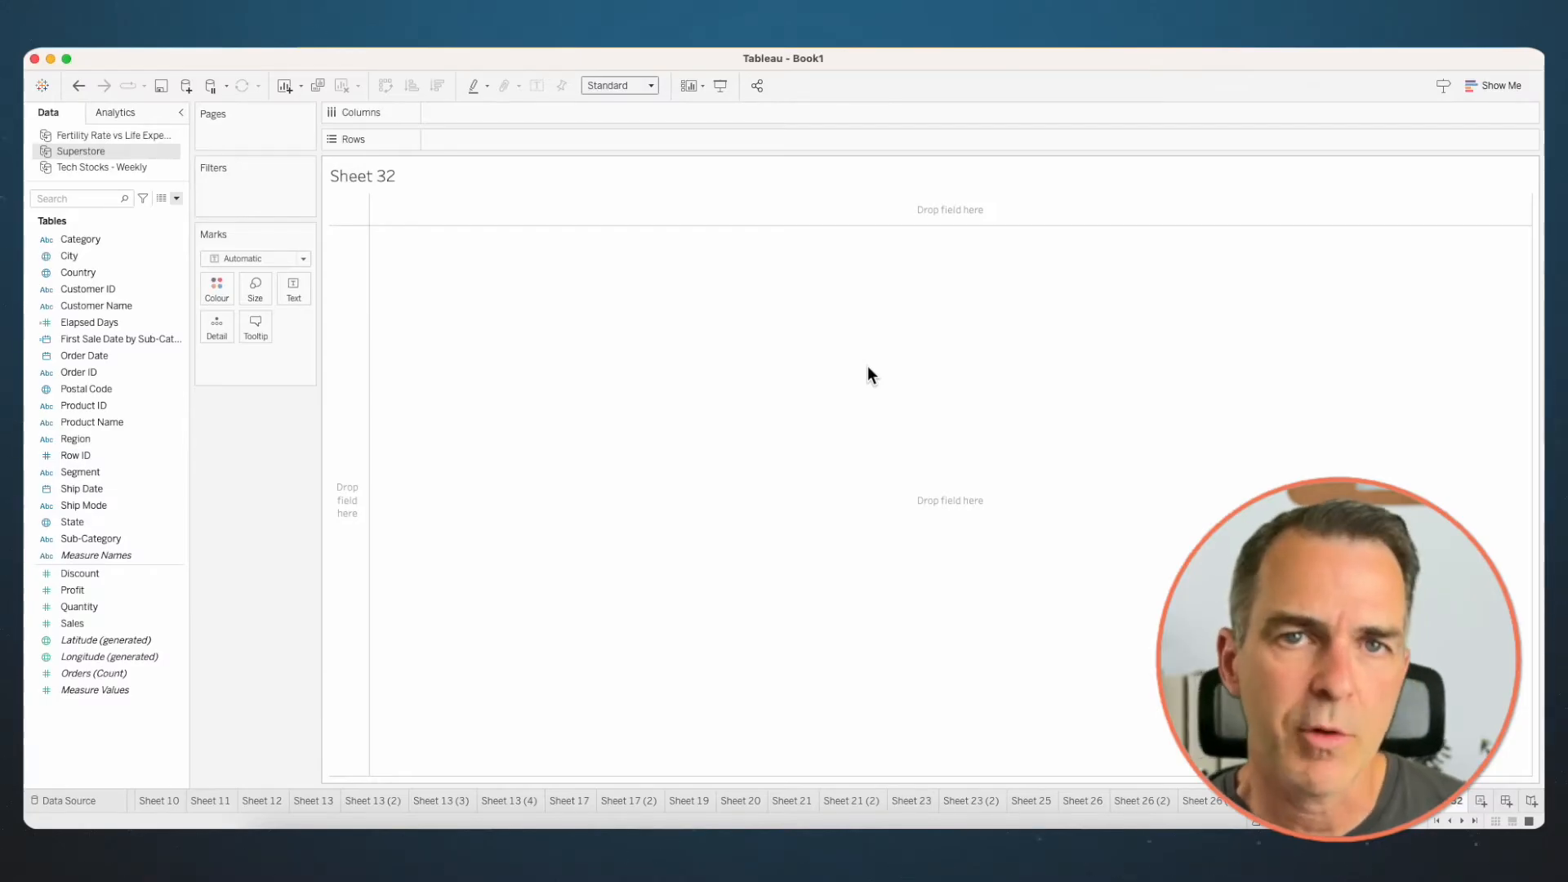
- On a new worksheet, create a calculated field named Latest Year Sales
left_click(178, 197)
left_click(144, 212)
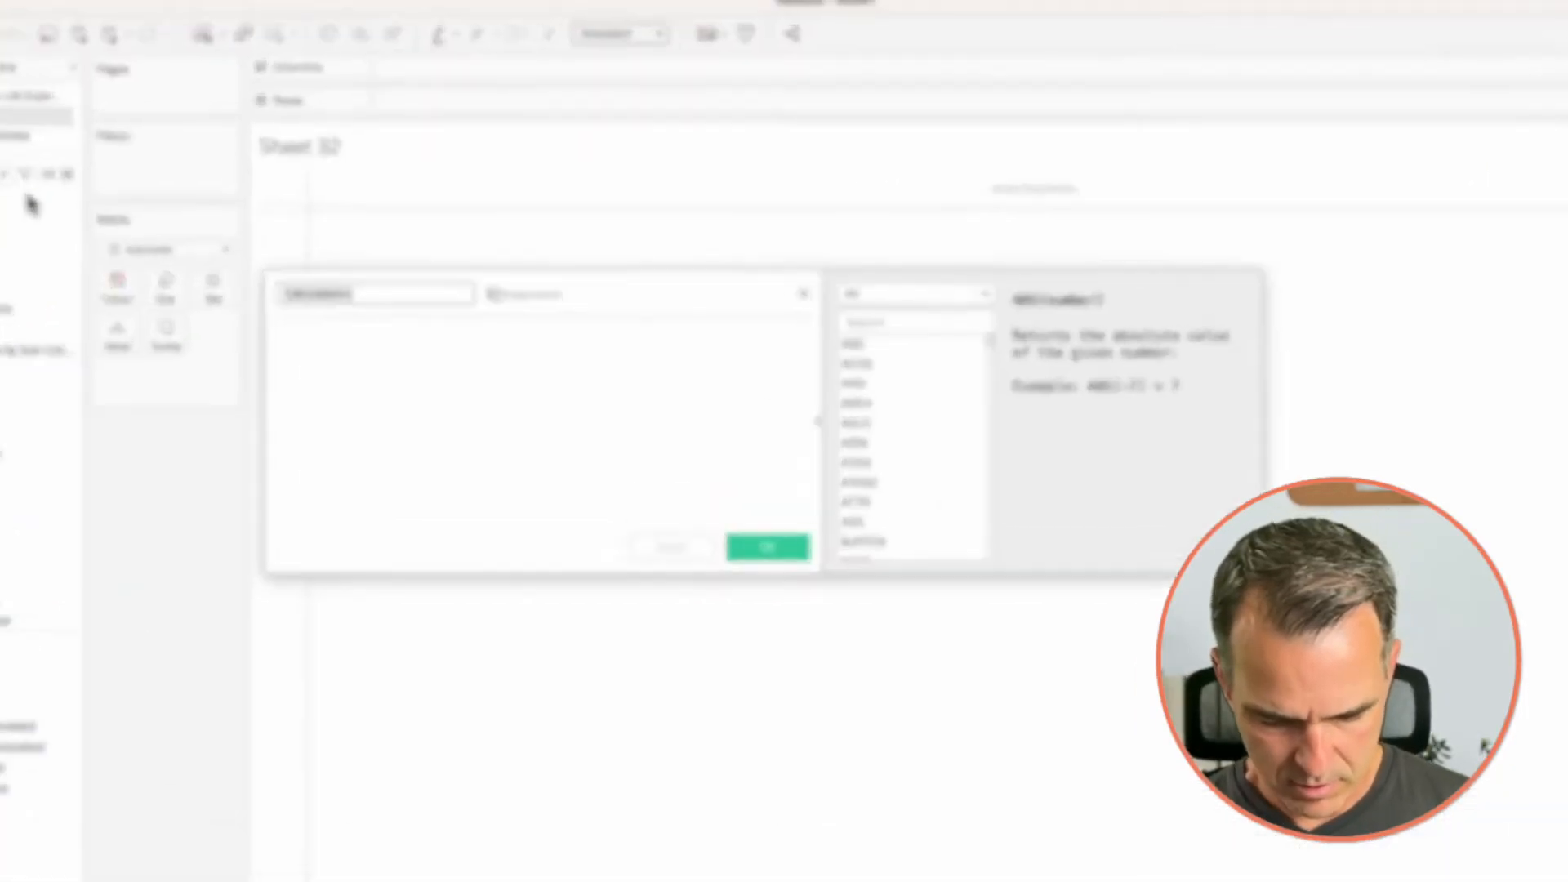
type("Late")
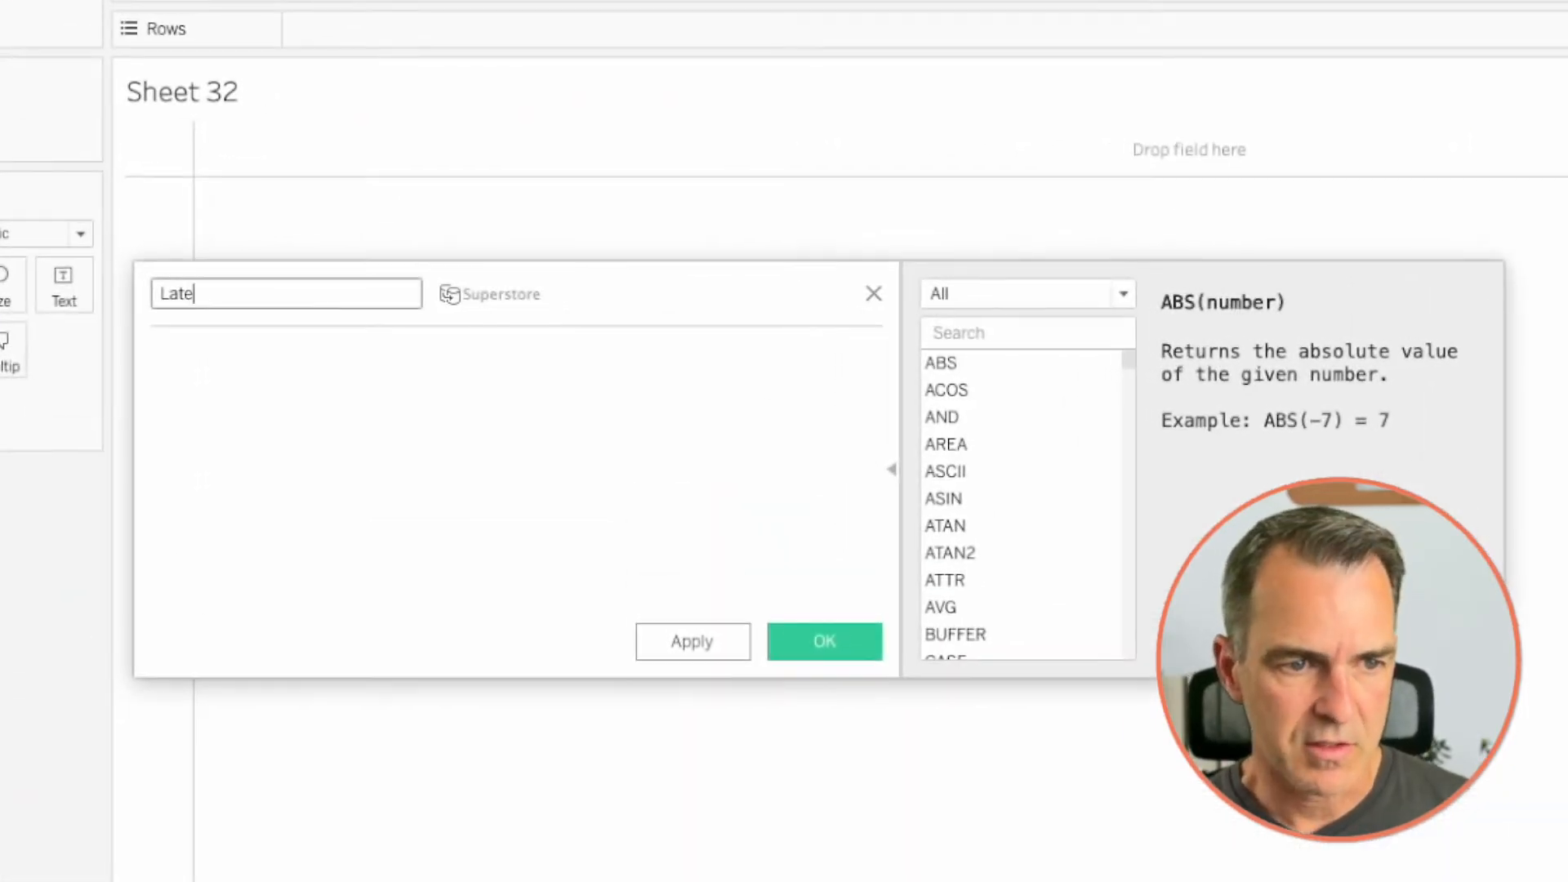
type("st Year Sales")
- Begin the Latest Year Sales formula with the condition IF YEAR([Order Date])
left_click(308, 354)
type("IF YEAR")
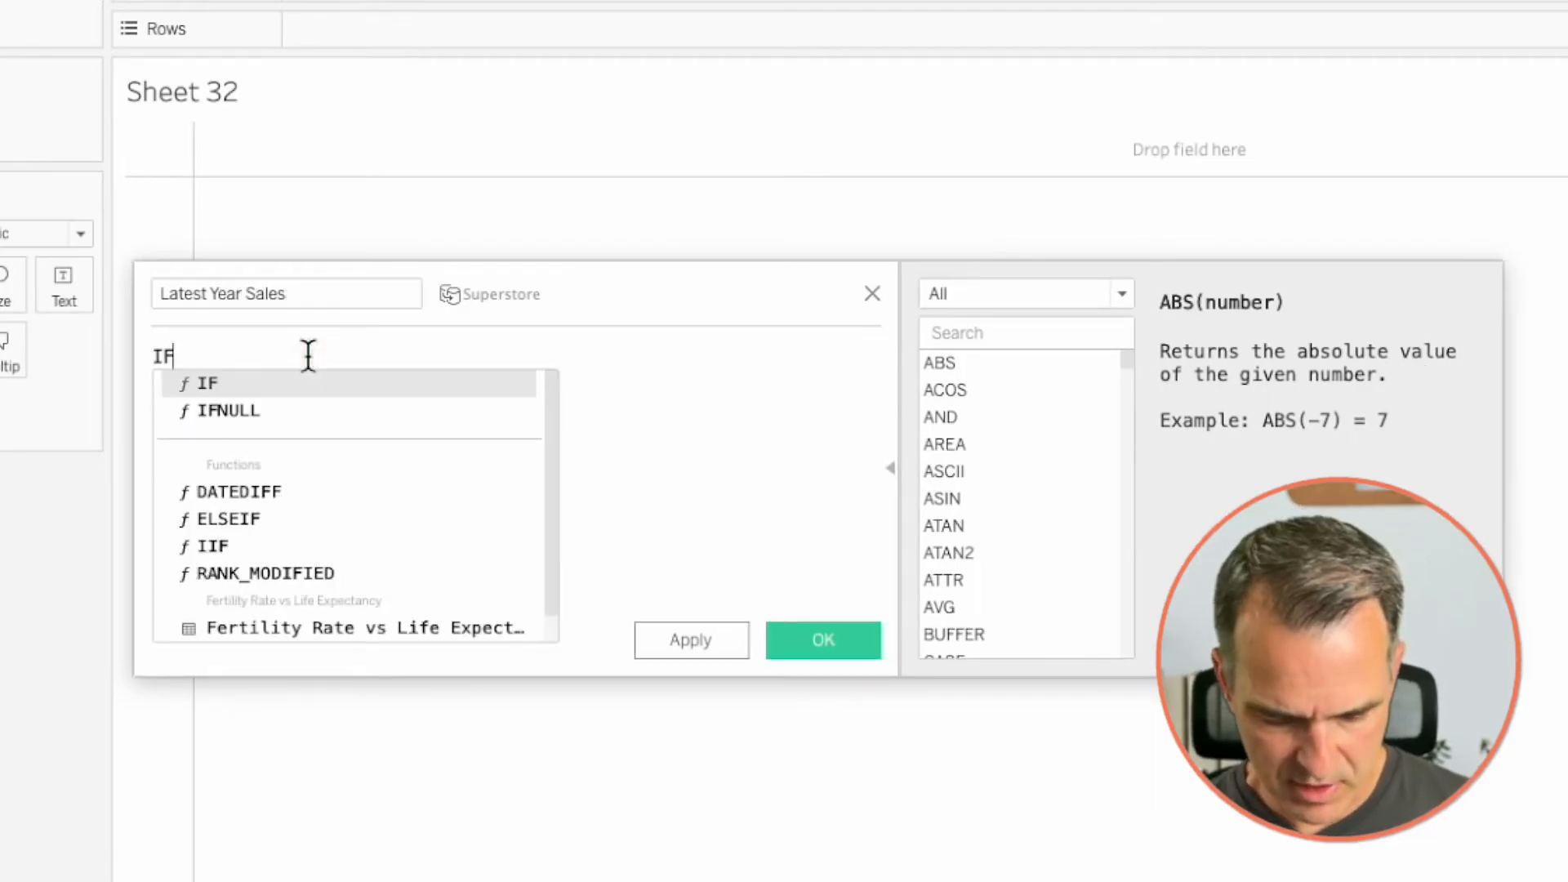
key("Down")
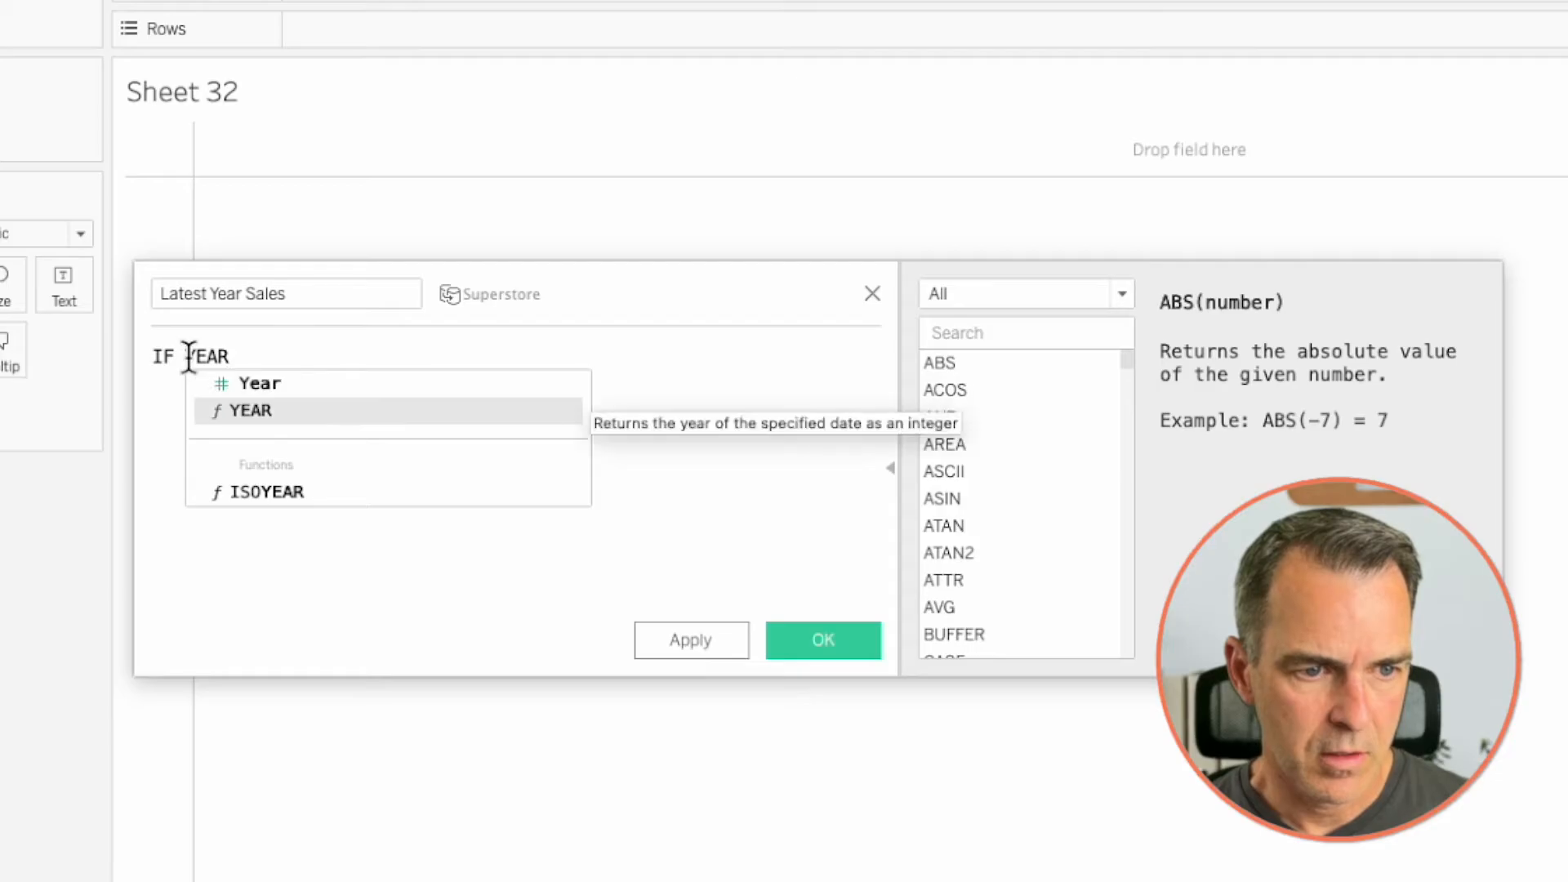
key("Return")
type("order")
key("Return")
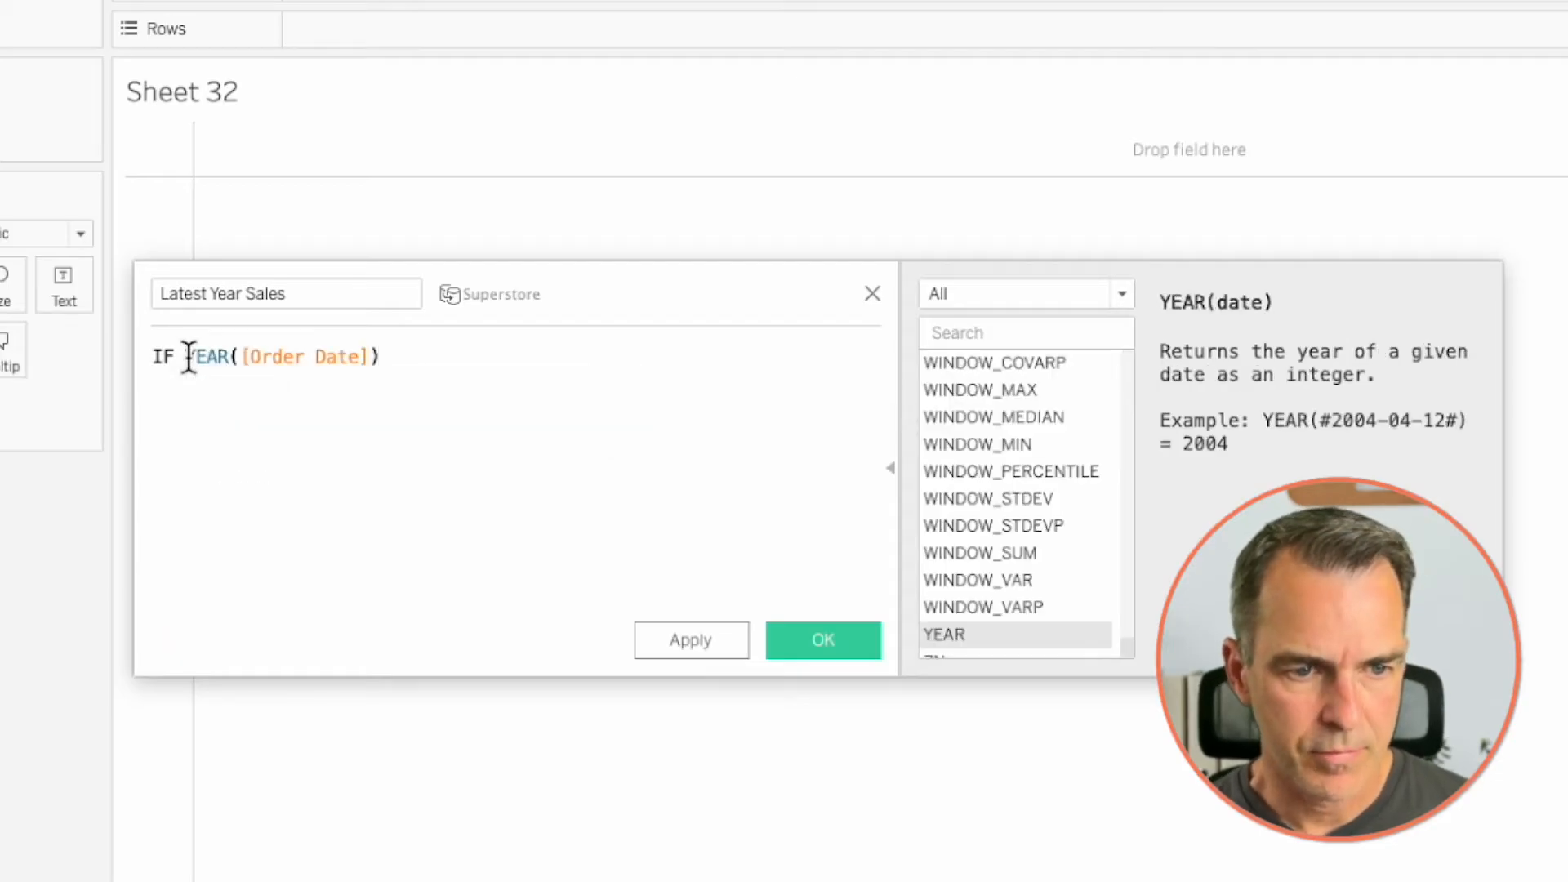
- Complete the condition by comparing the order year with = {MAX(YEAR([Order Date]))}
type("= {")
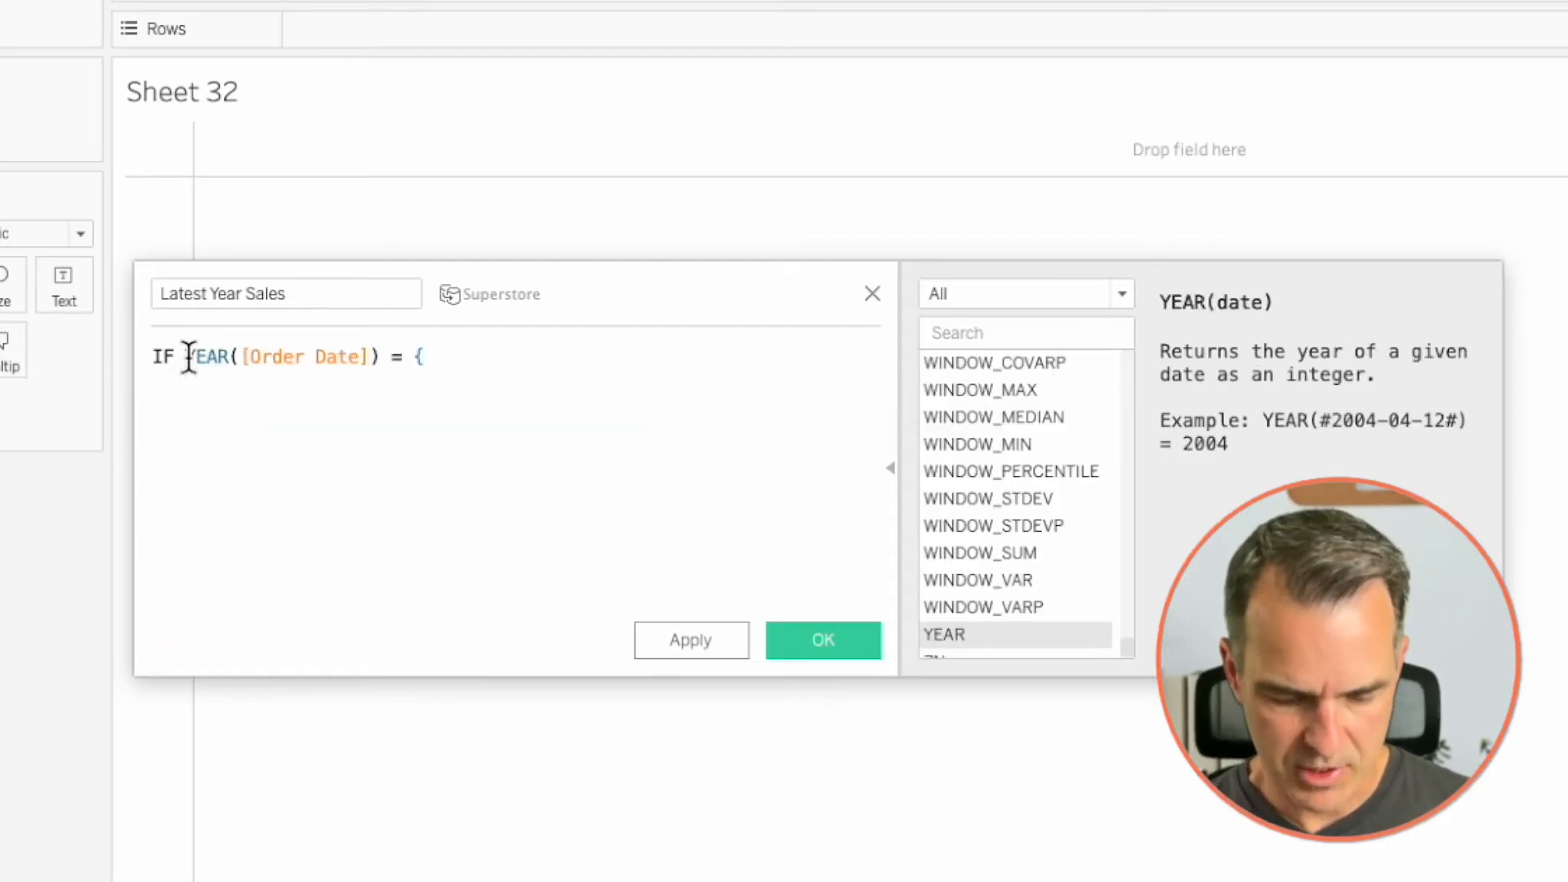
type("Max")
key("Return")
type("YEAR")
key("Down")
key("Return")
type("order")
key("Return")
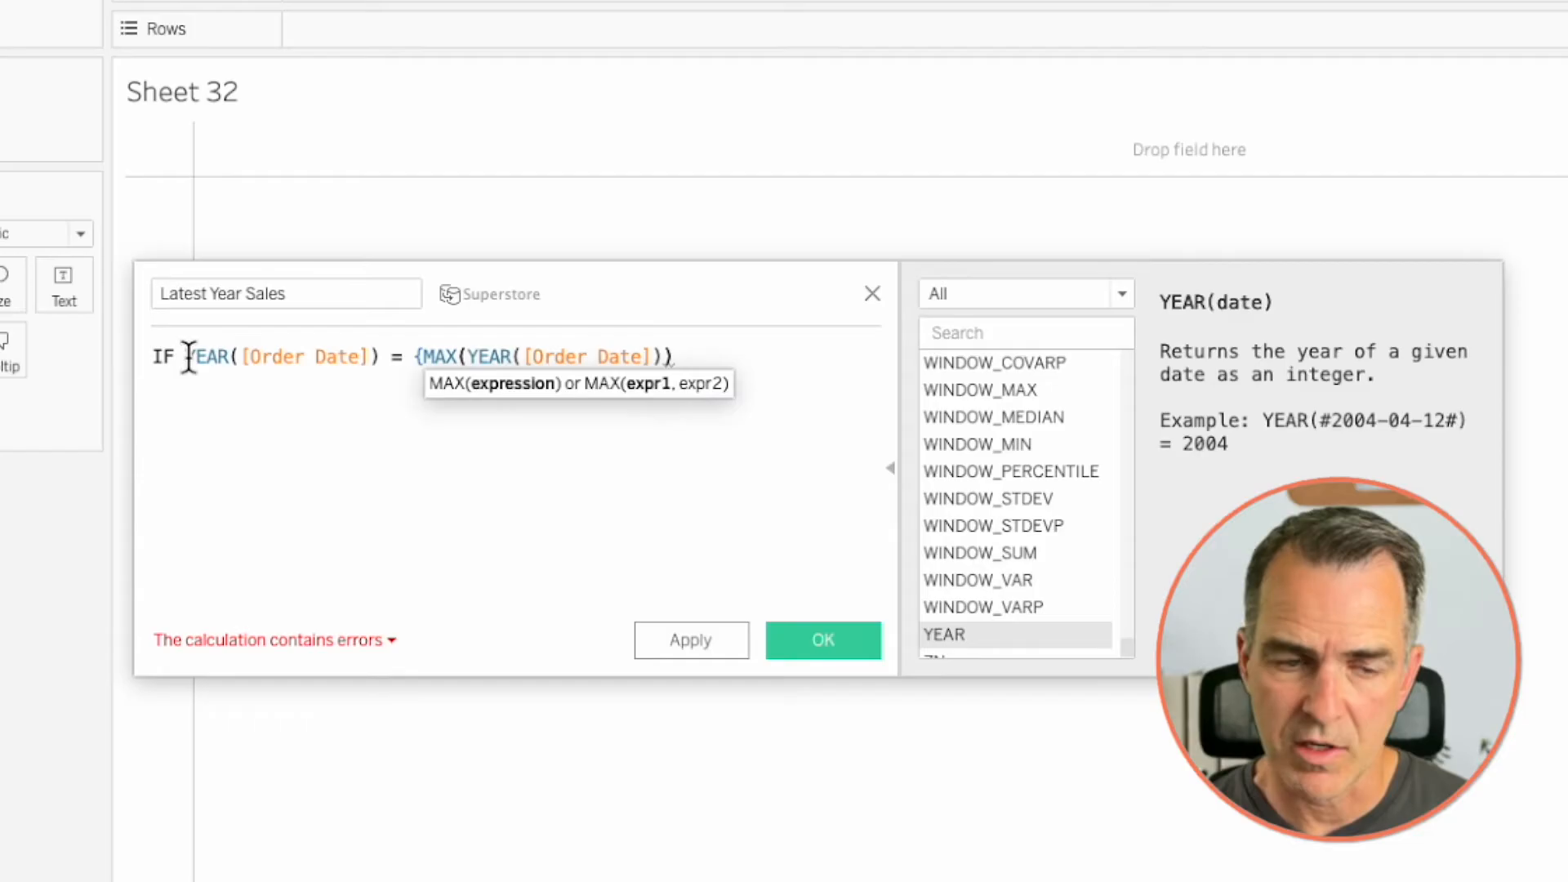
type(")}")
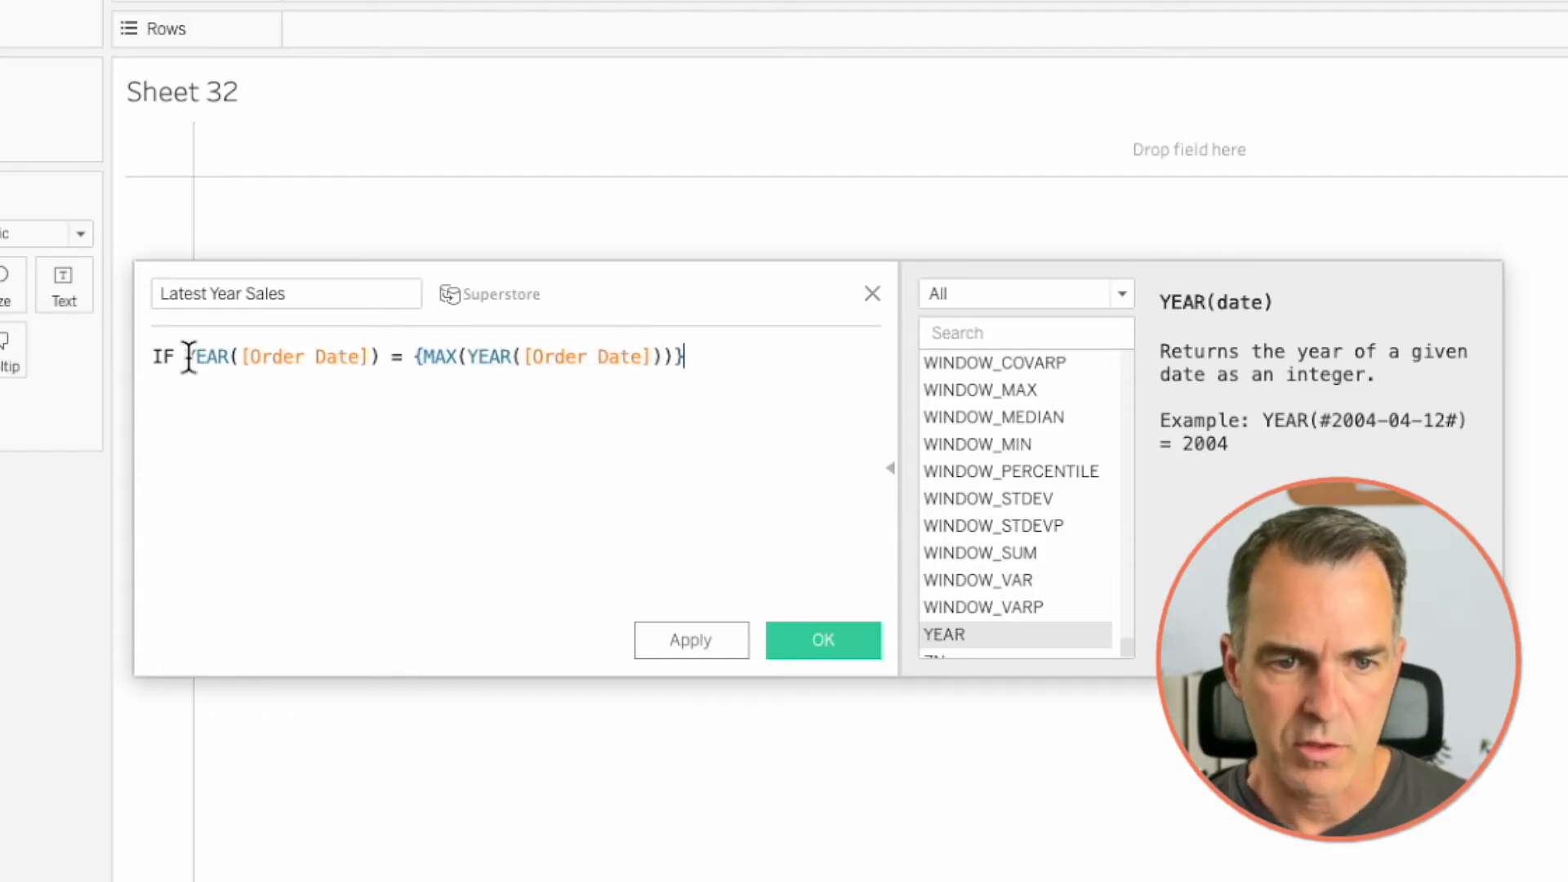
- Finish the formula with THEN [Sales] END and save the calculated field
key("Return")
type("THEN sa")
key("Return")
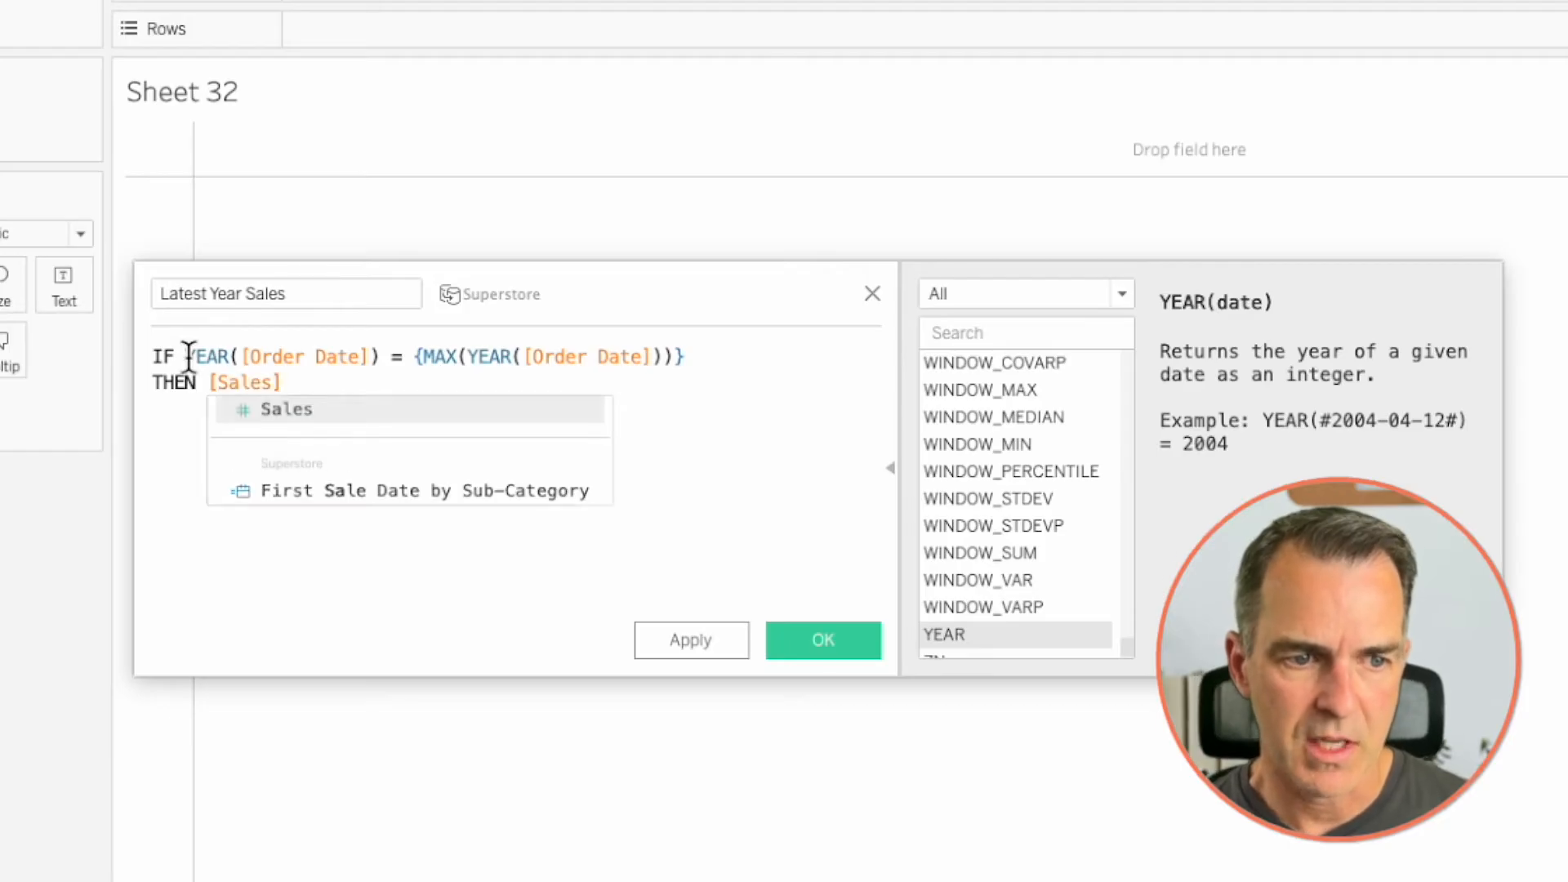
type("END")
key("Return")
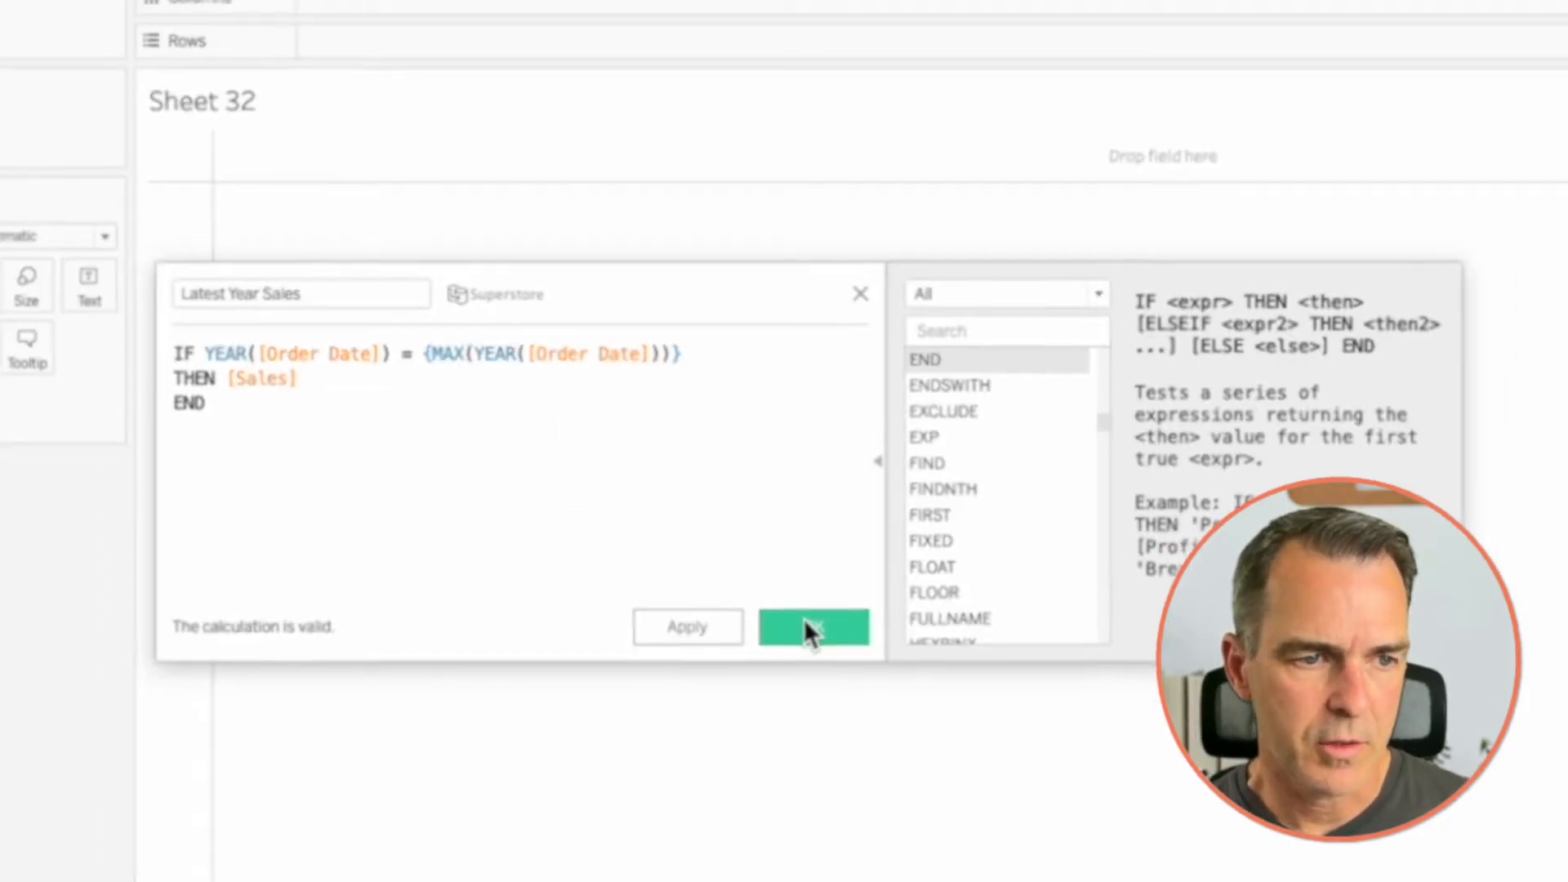
left_click(803, 619)
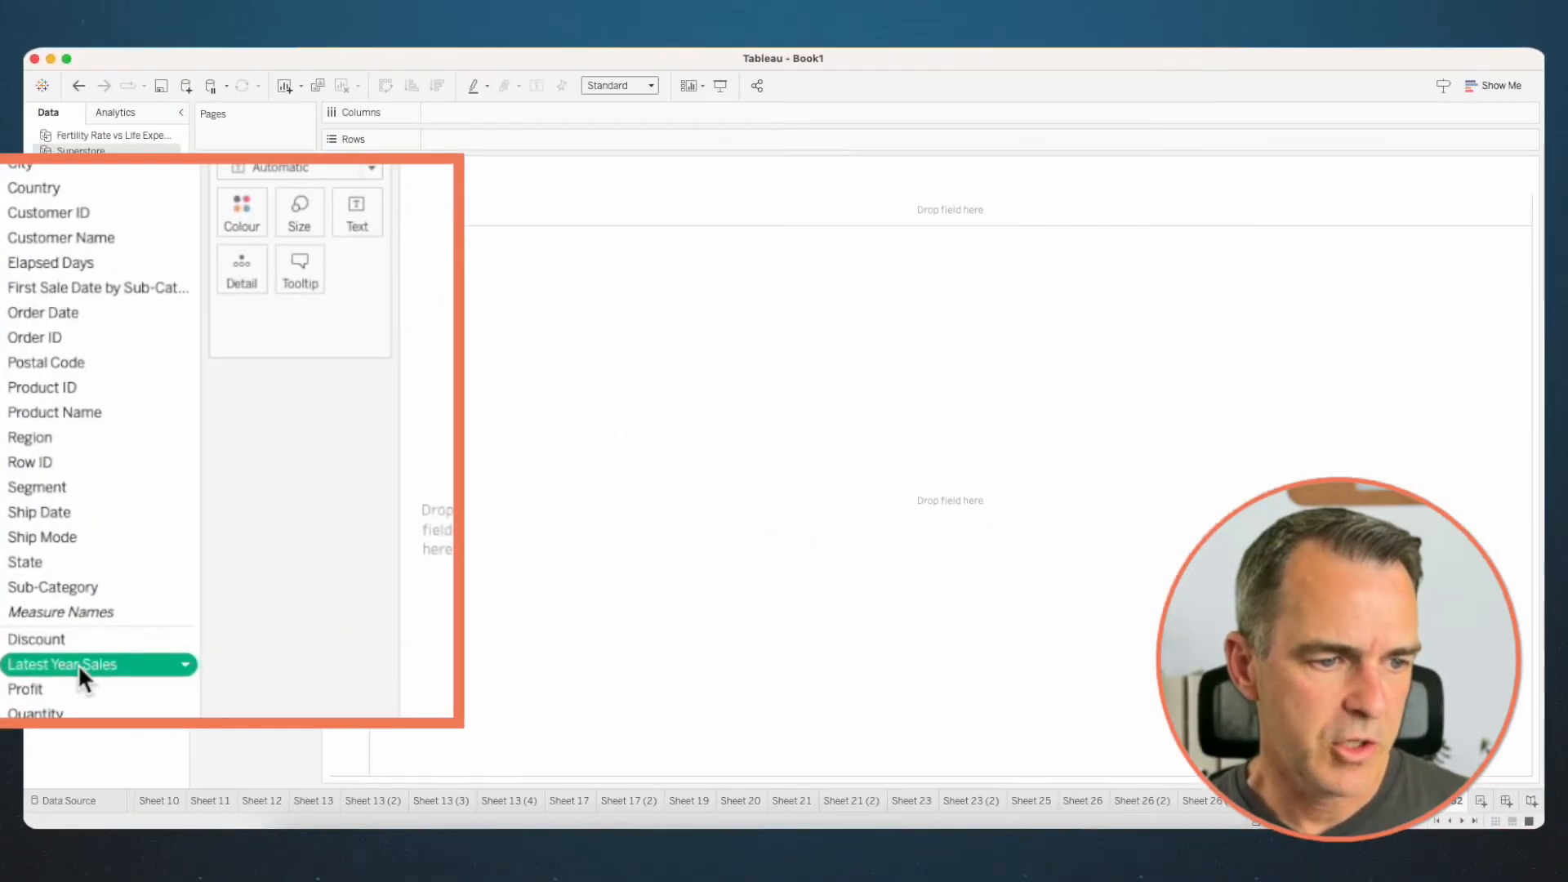
- Duplicate the Latest Year Sales field, open the copy for editing and rename it Previous Year Sales
right_click(76, 664)
left_click(142, 295)
right_click(109, 688)
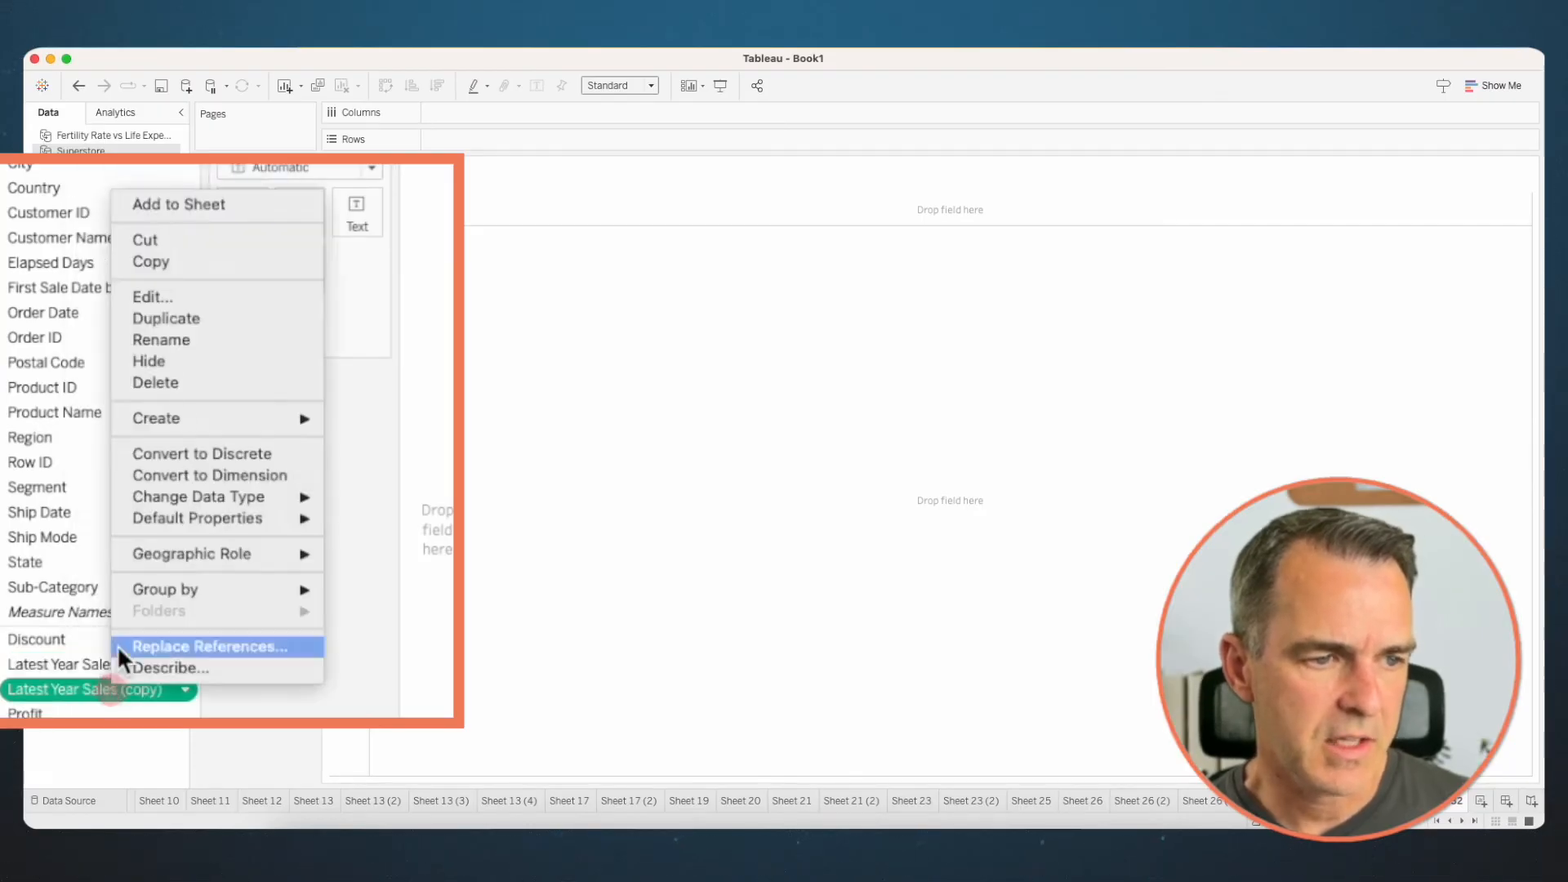
left_click(175, 298)
double_click(364, 294)
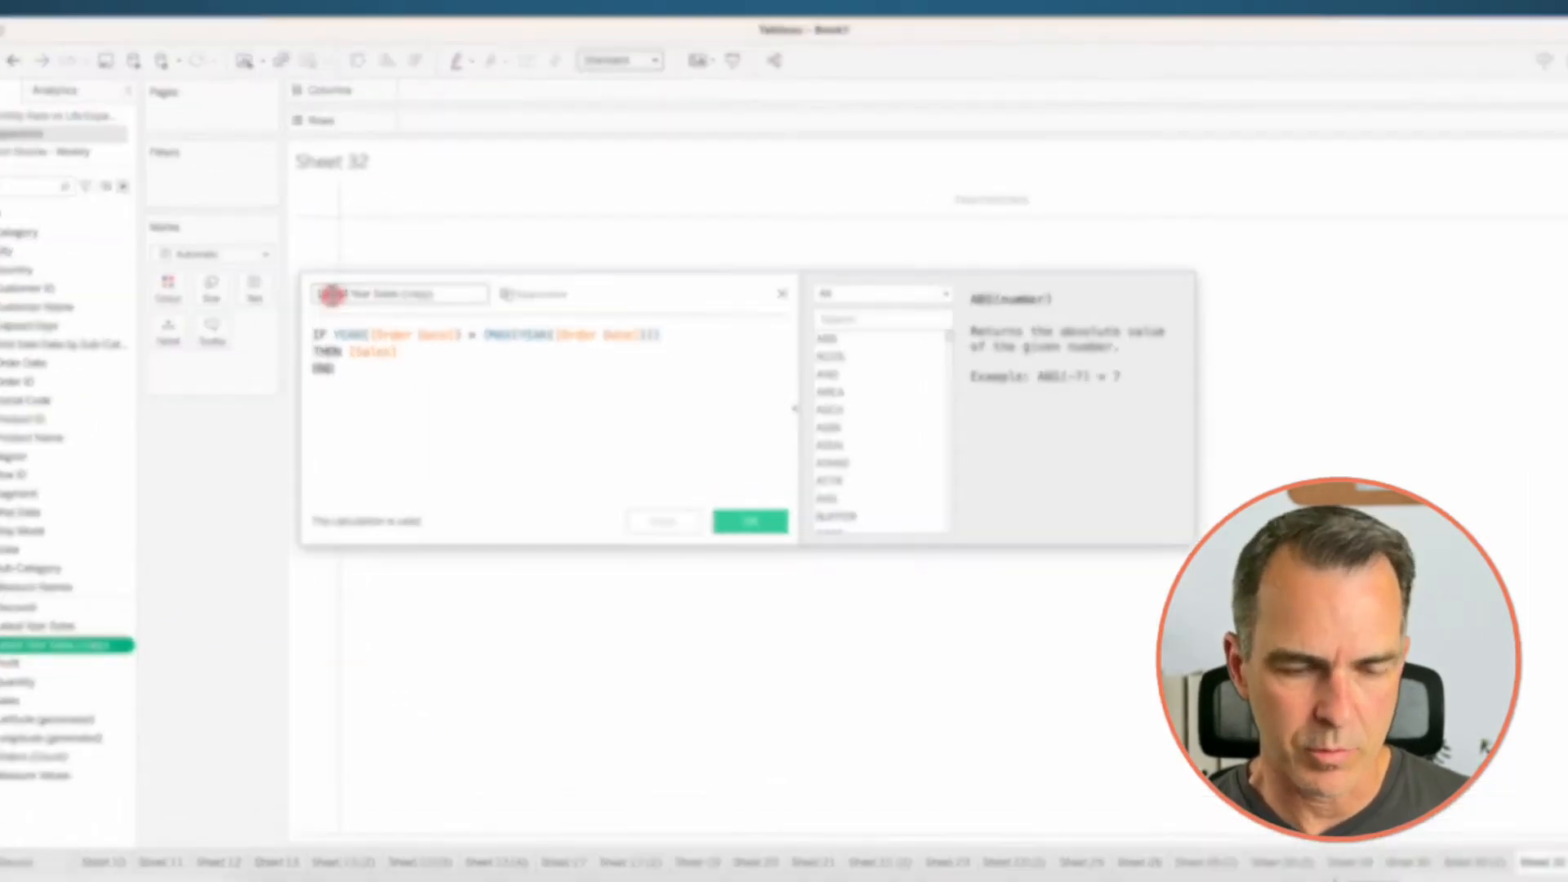
type("Previou")
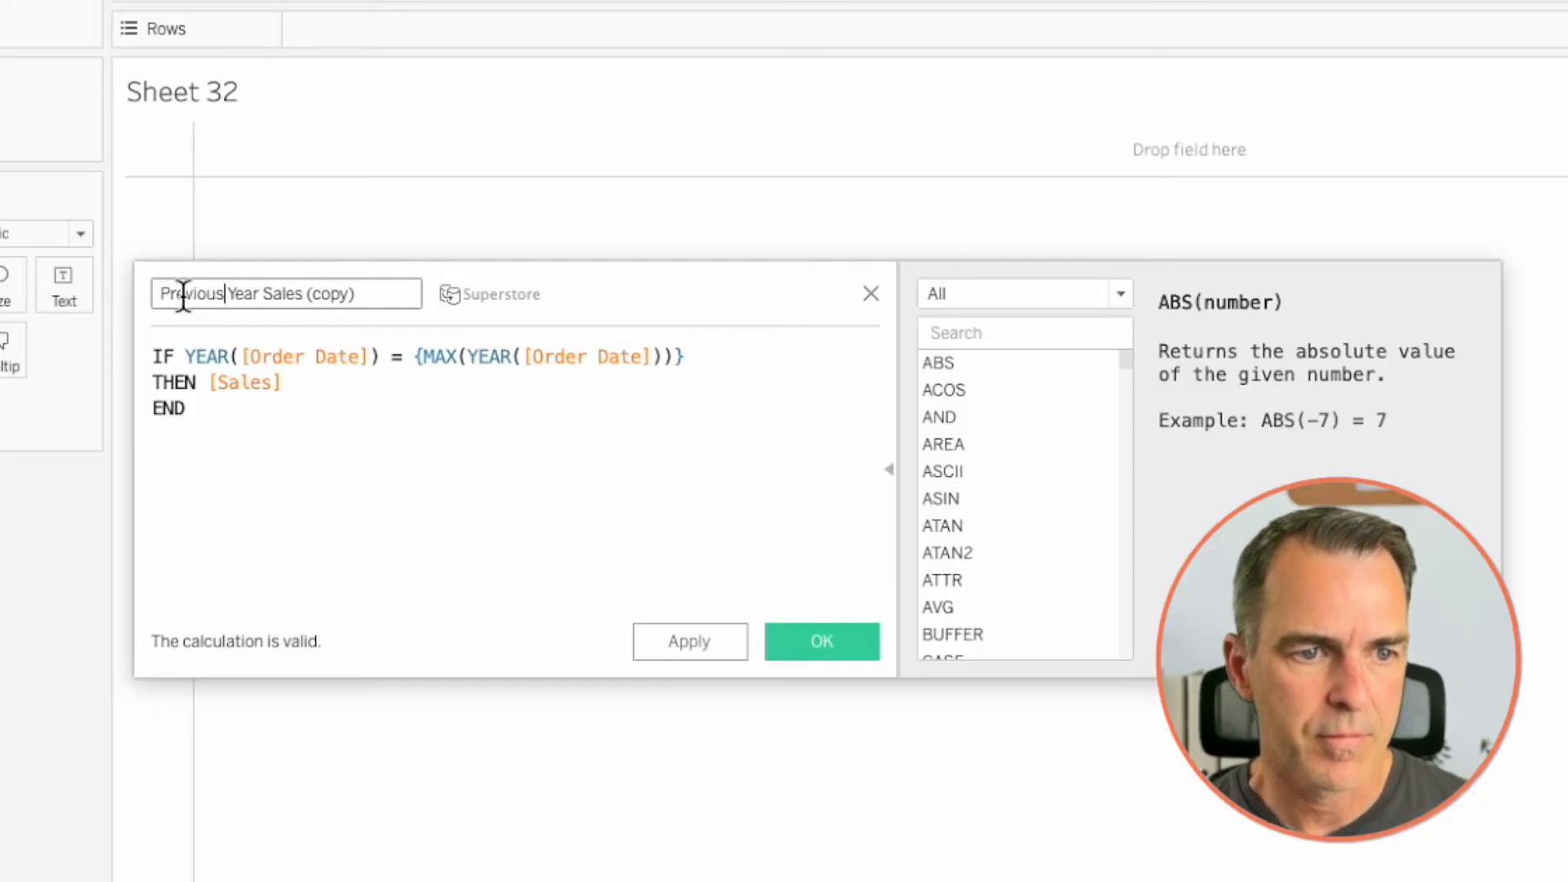
left_click_drag(306, 294, 368, 292)
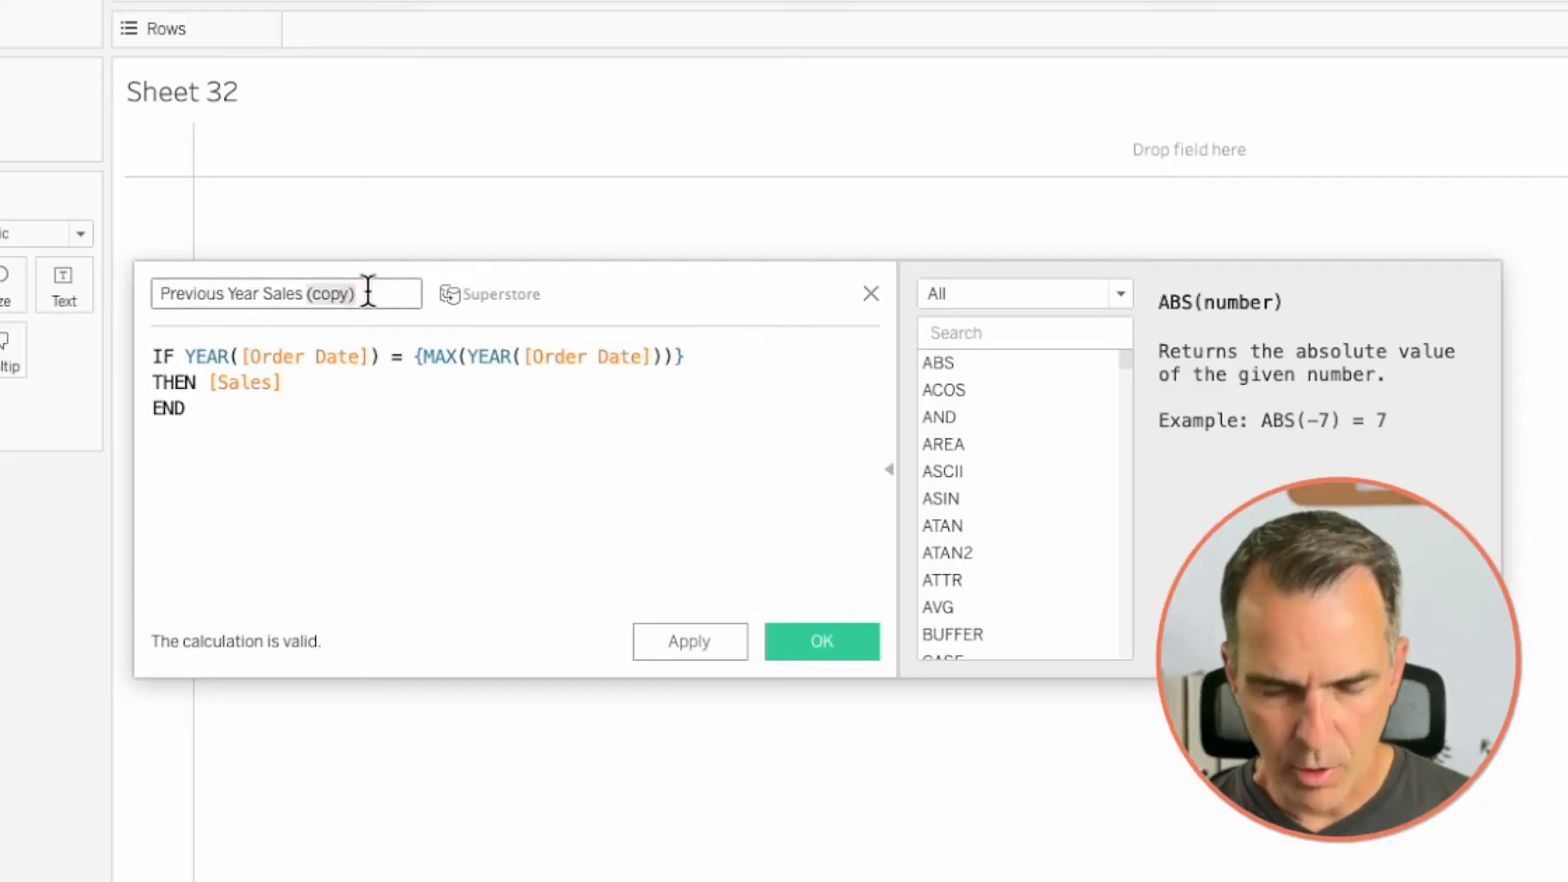
- Append -1 to the maximum-year condition of Previous Year Sales and save the calculation
left_click(739, 355)
type("-1")
left_click(822, 641)
- Place the discrete MONTH(Order Date) on Columns and fit the sheet to Entire View
left_click(87, 363)
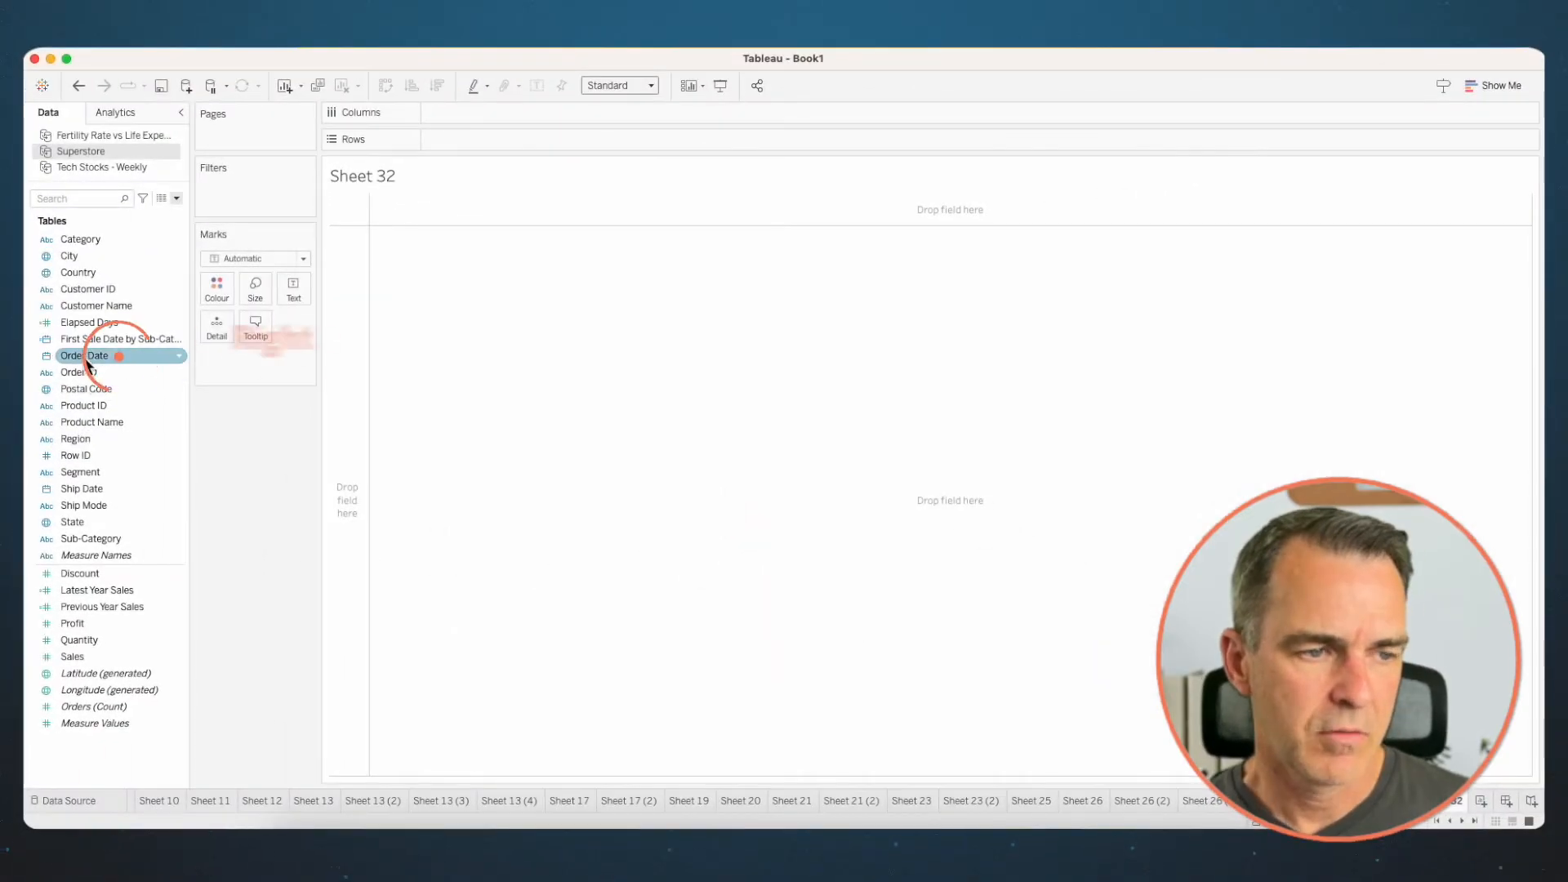
left_click_drag(87, 363, 508, 109)
left_click(727, 348)
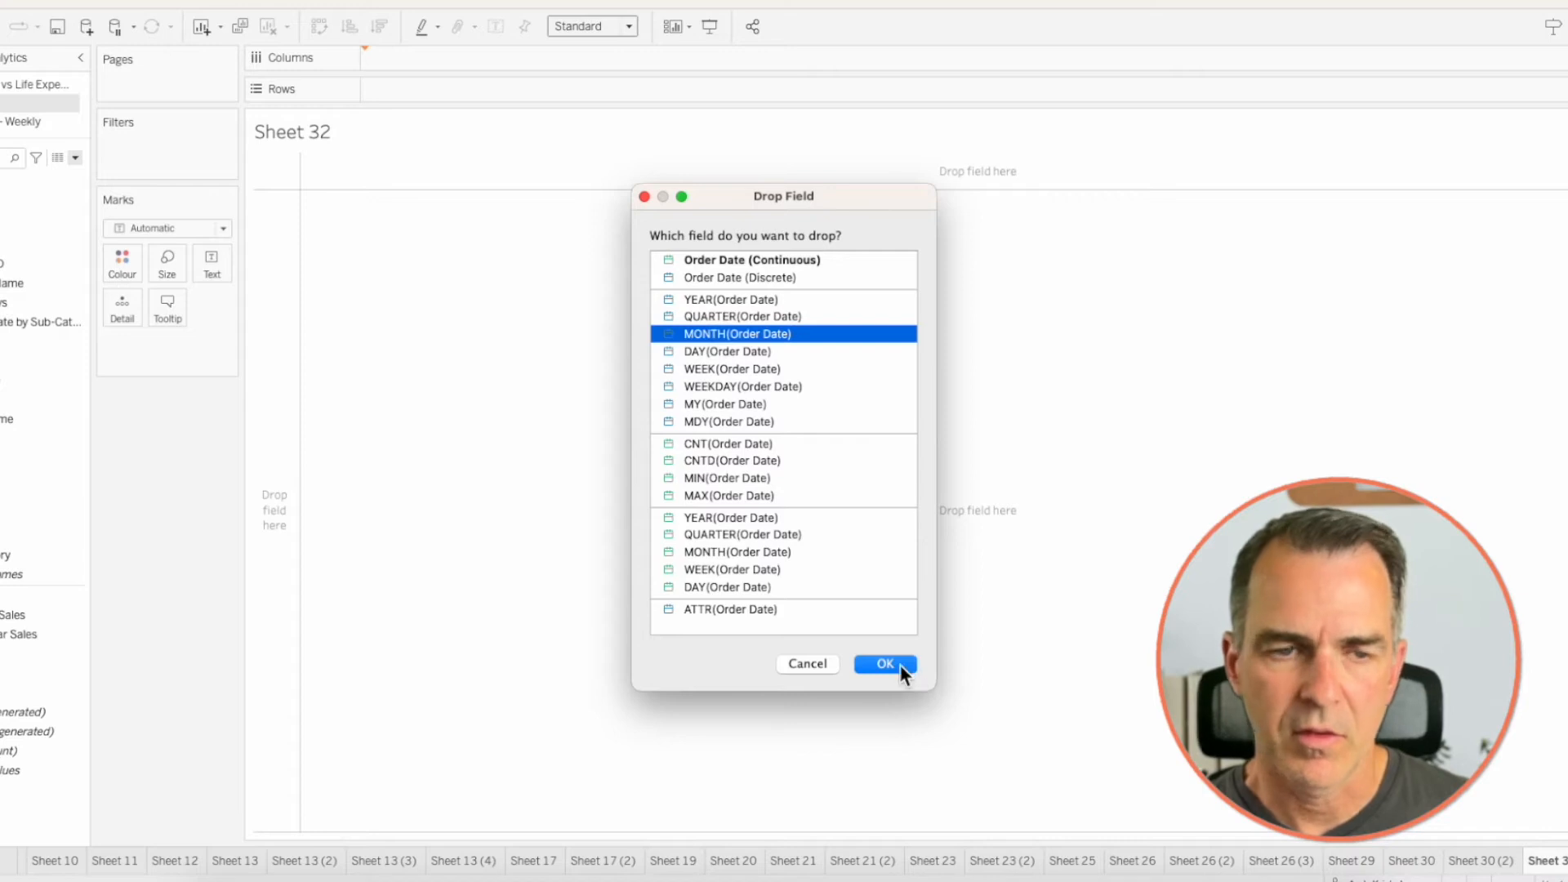
left_click(899, 664)
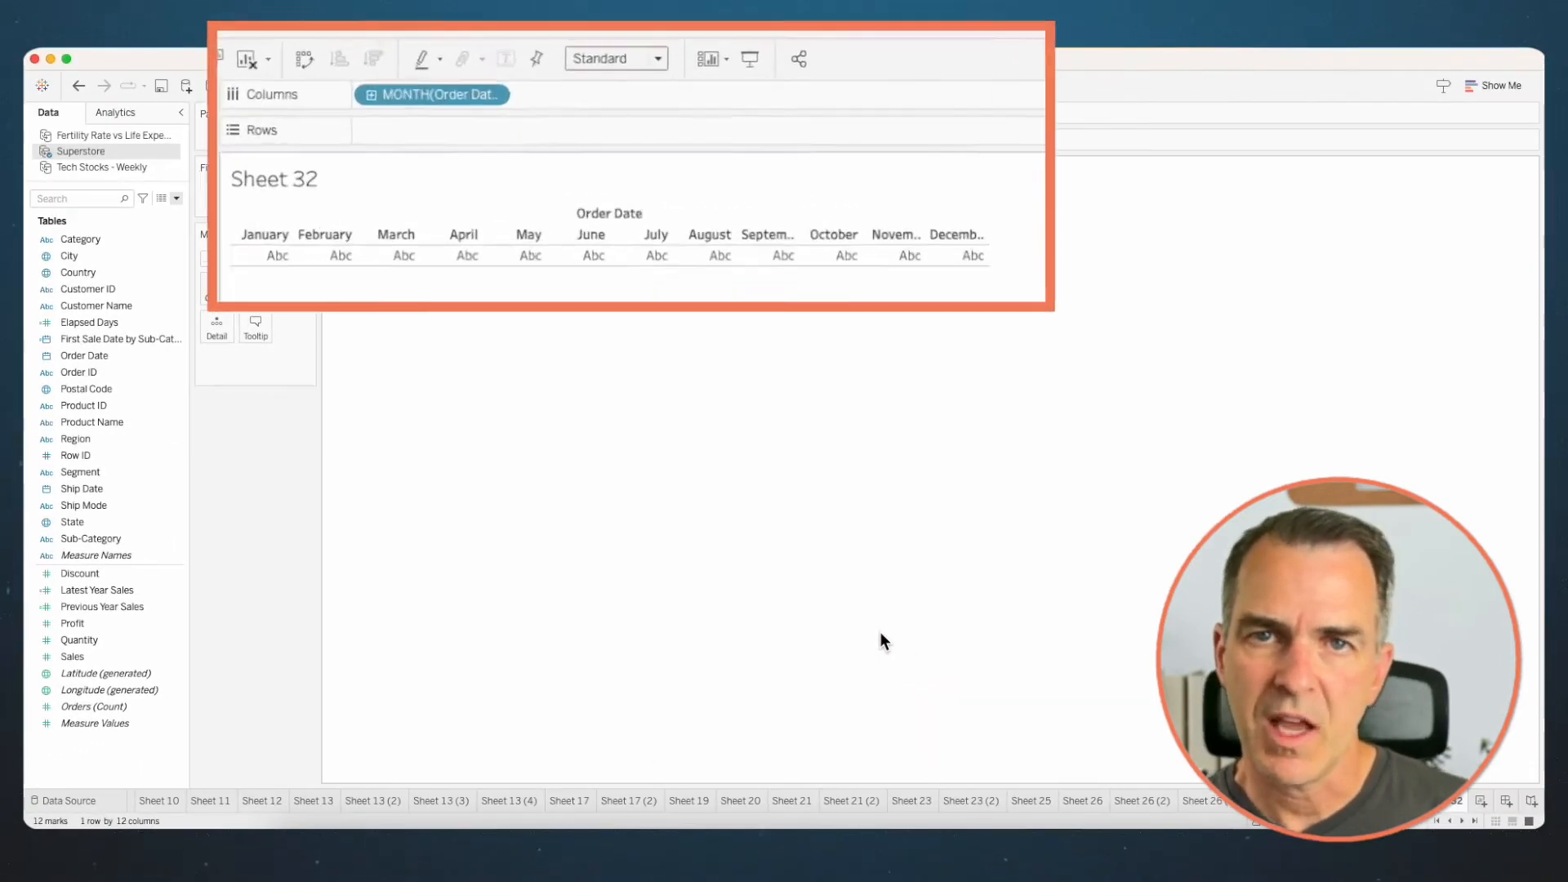
left_click(597, 45)
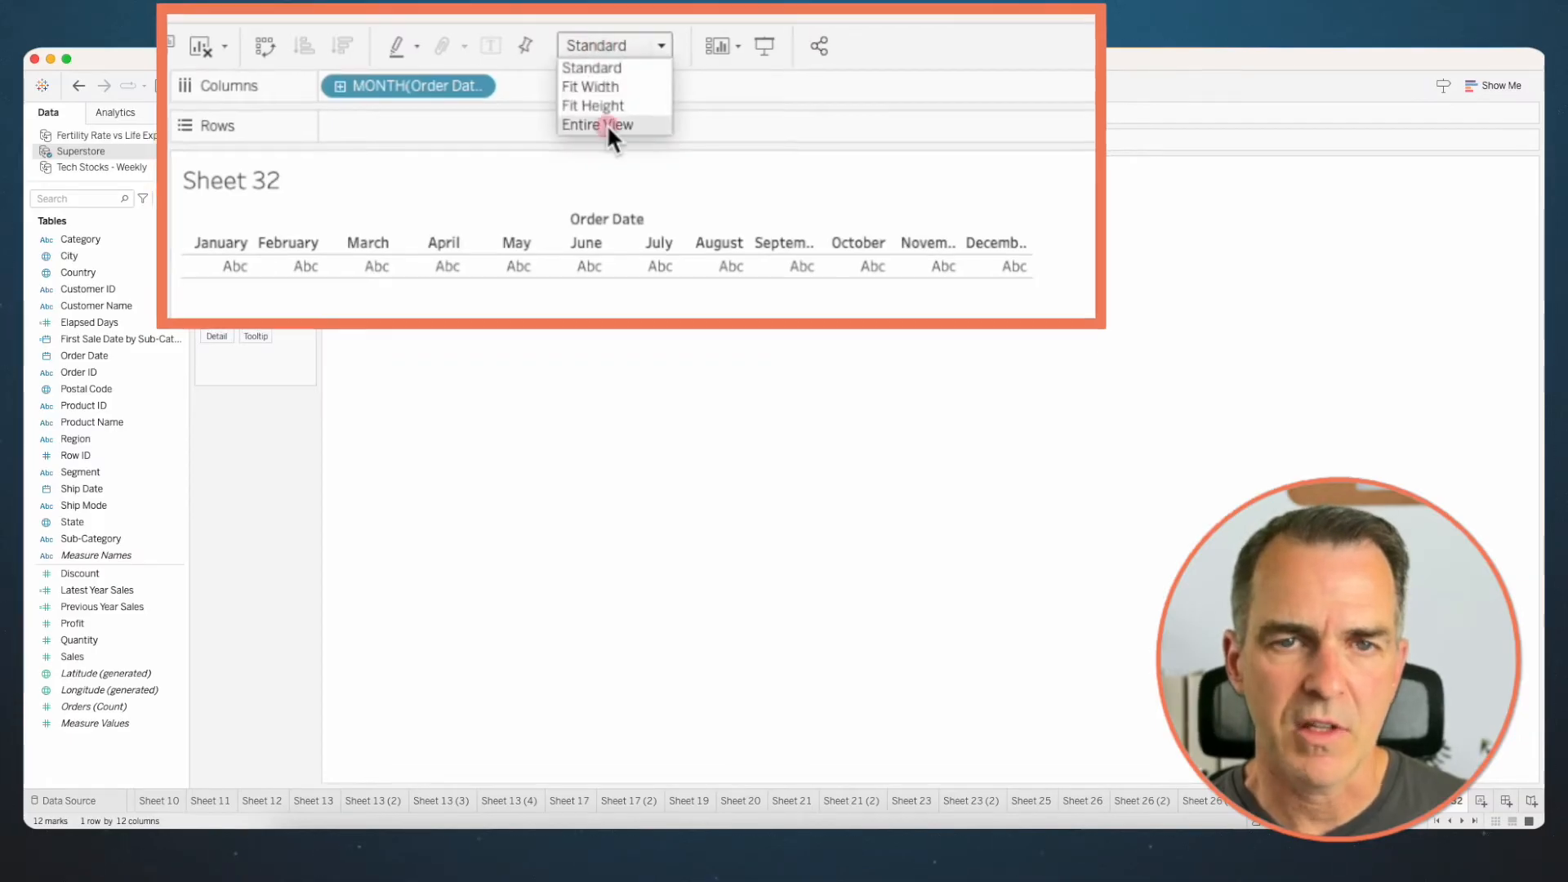
left_click(606, 124)
- Plot Latest Year Sales on Rows and change the marks to bars
left_click_drag(115, 592, 527, 135)
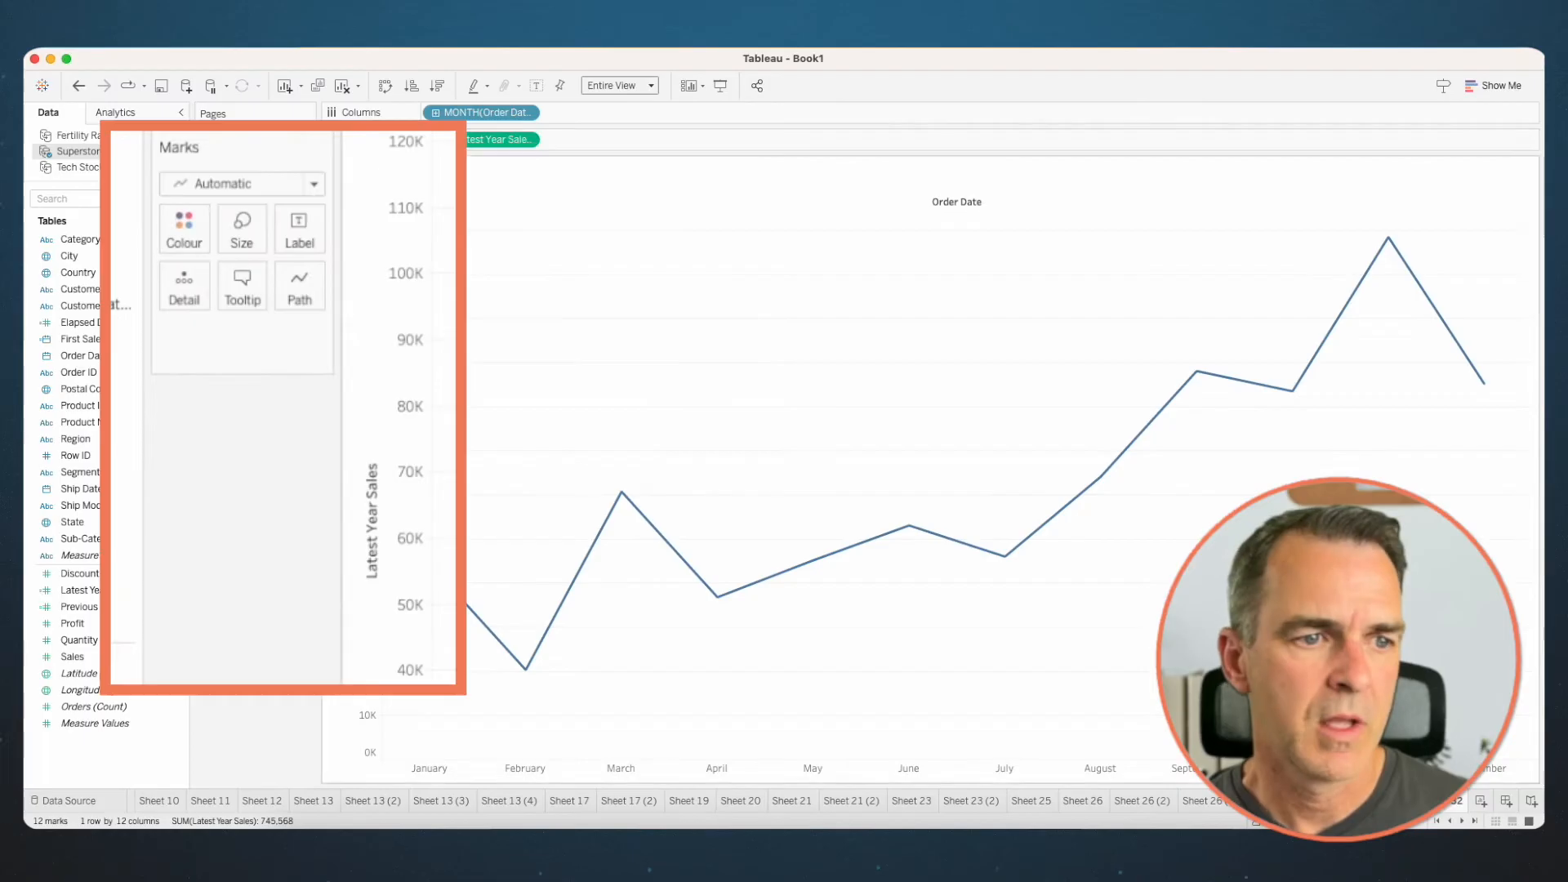
left_click(228, 186)
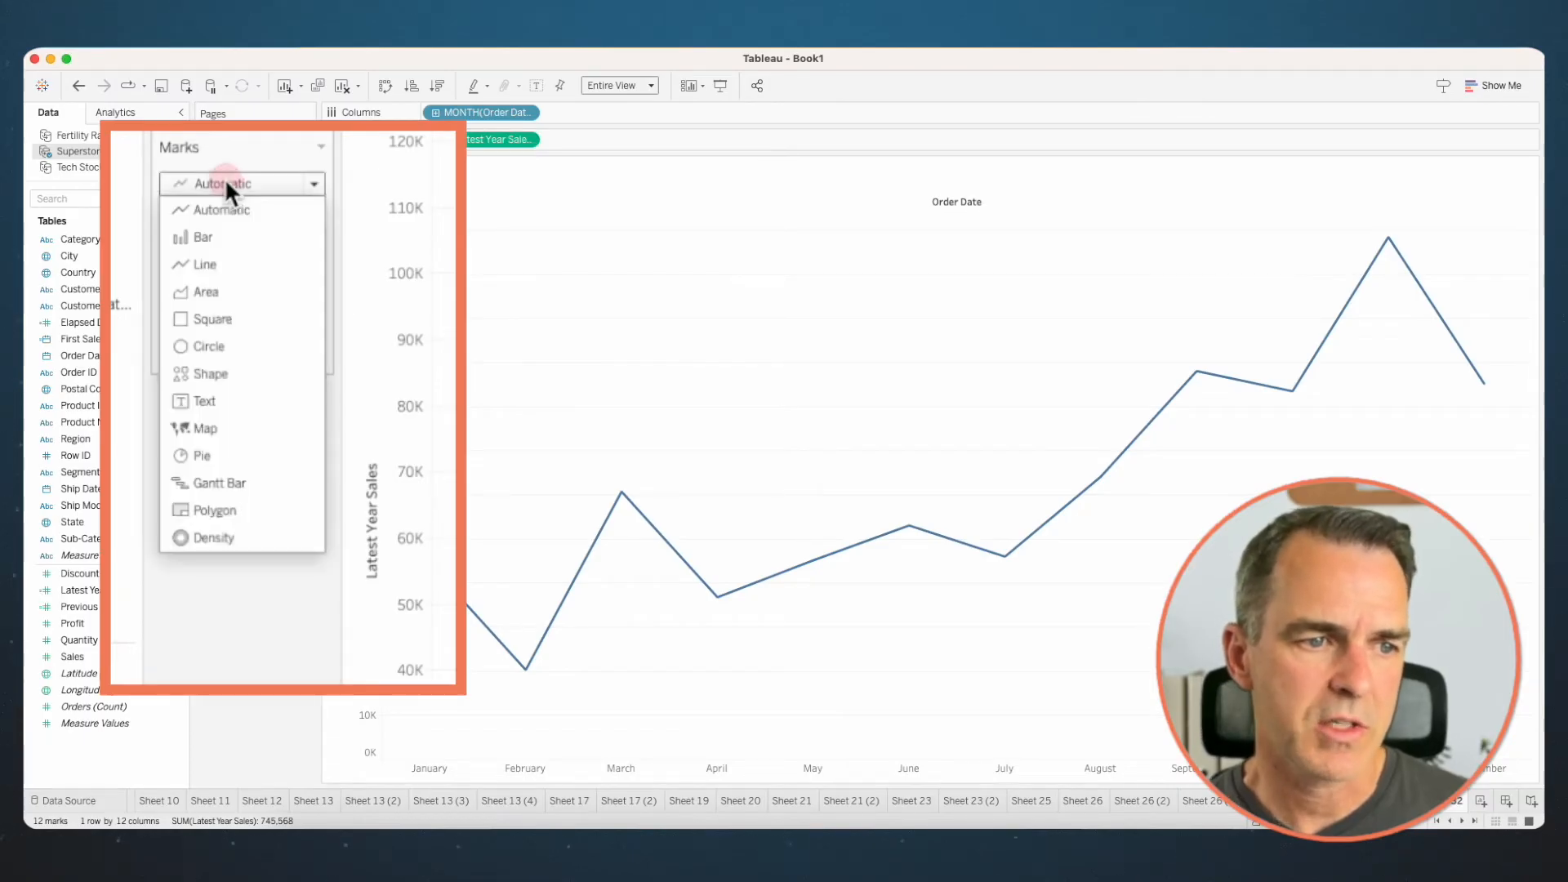
left_click(235, 243)
- Add Previous Year Sales to the same axis, move Measure Names from Columns to Colour, and briefly highlight Latest Year Sales in the legend
mouse_move(100, 605)
left_mouse_down()
mouse_move(291, 529)
mouse_move(358, 470)
left_mouse_up()
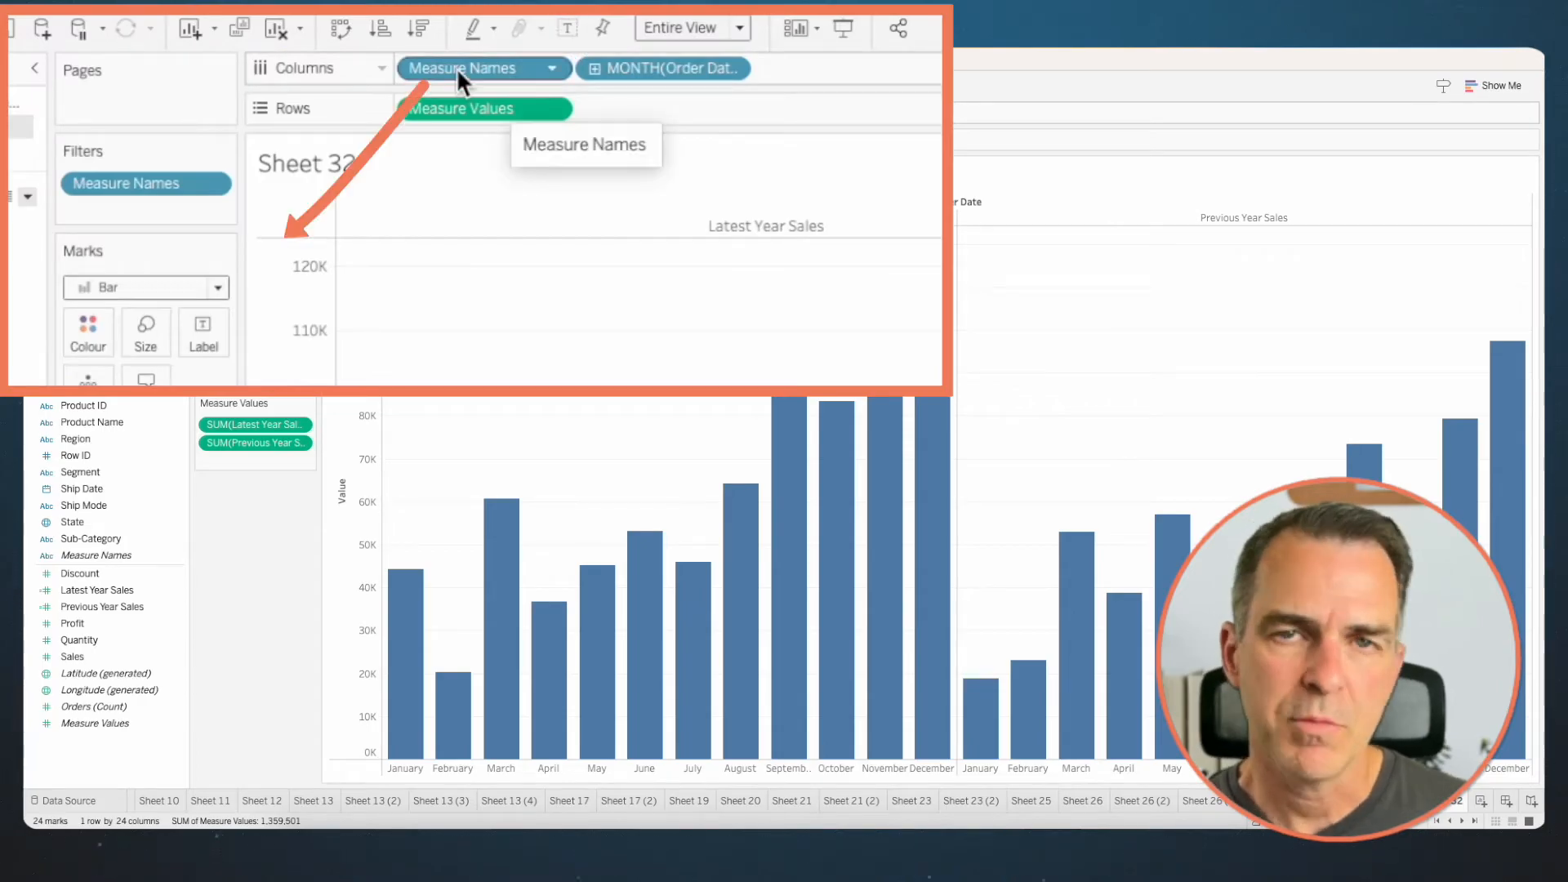
mouse_move(457, 67)
left_mouse_down()
mouse_move(101, 272)
mouse_move(82, 330)
left_mouse_up()
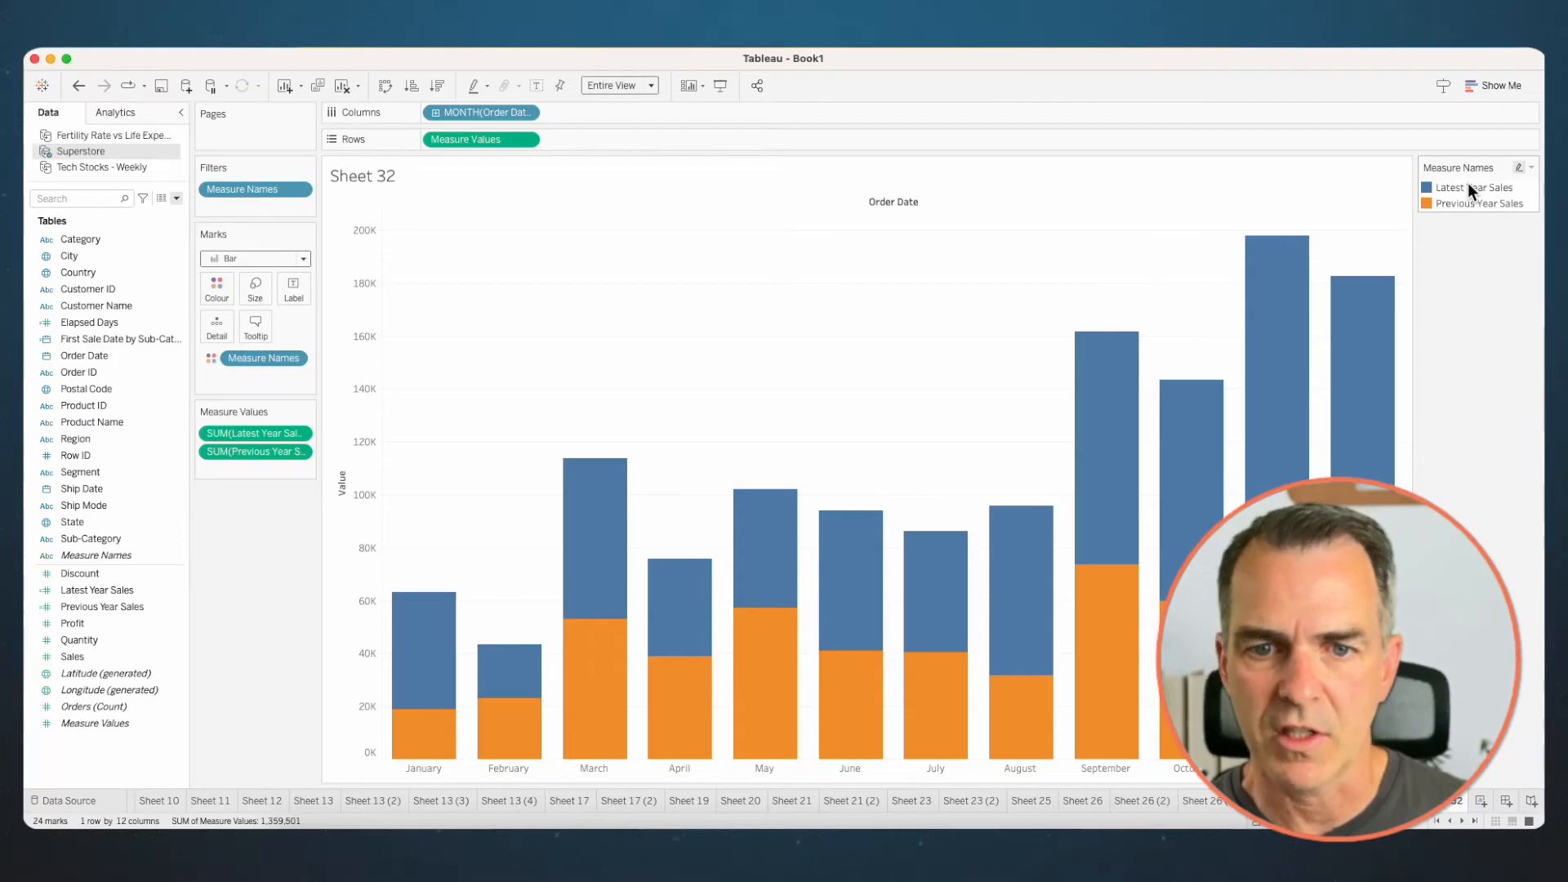
left_click(1467, 186)
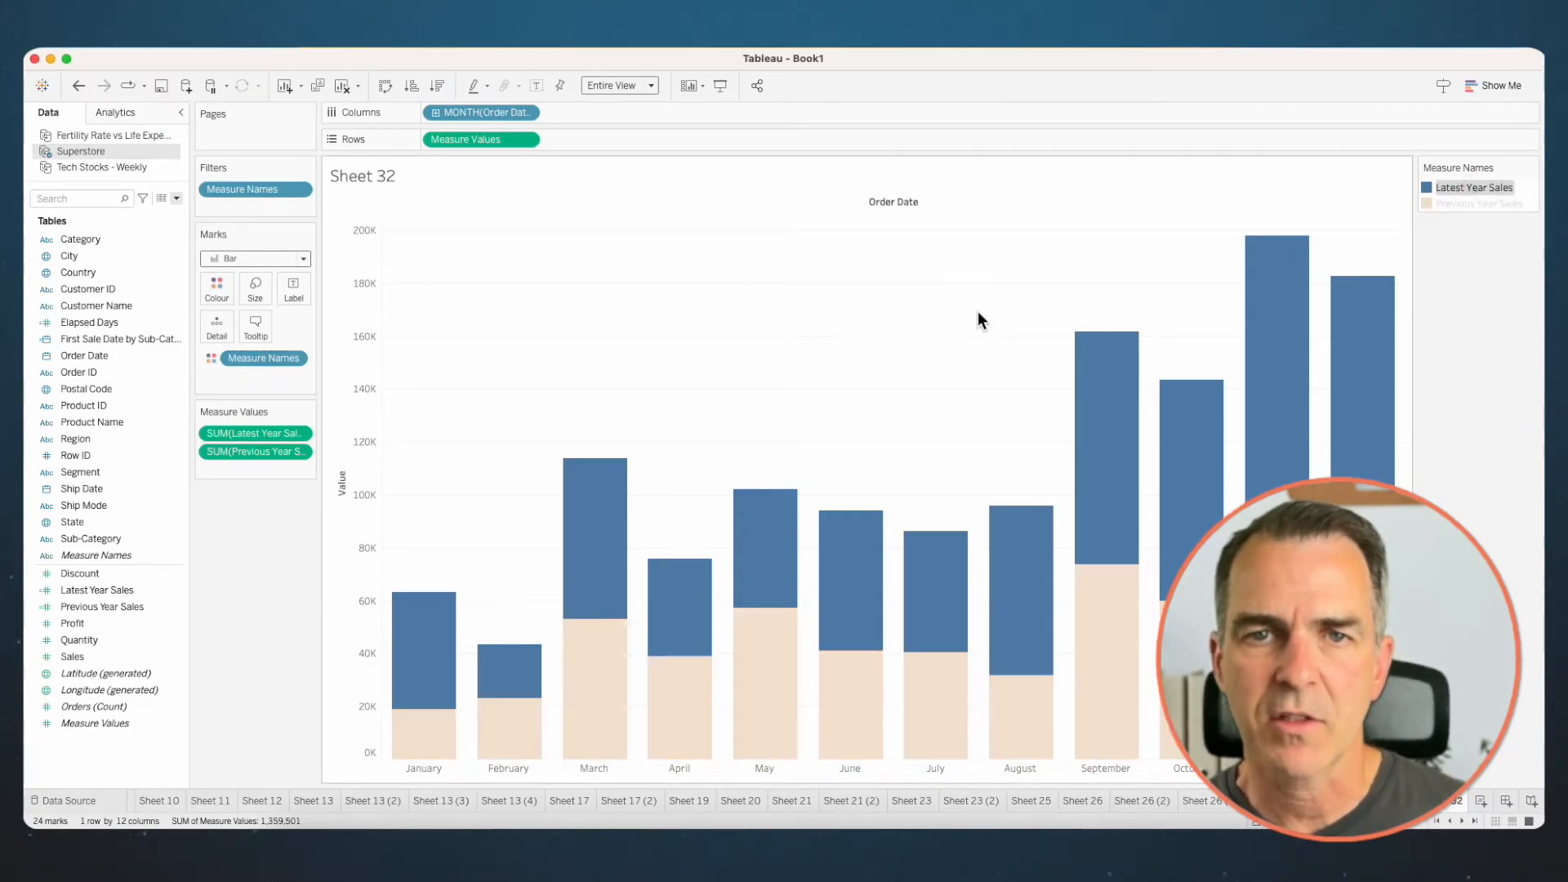
left_click(950, 321)
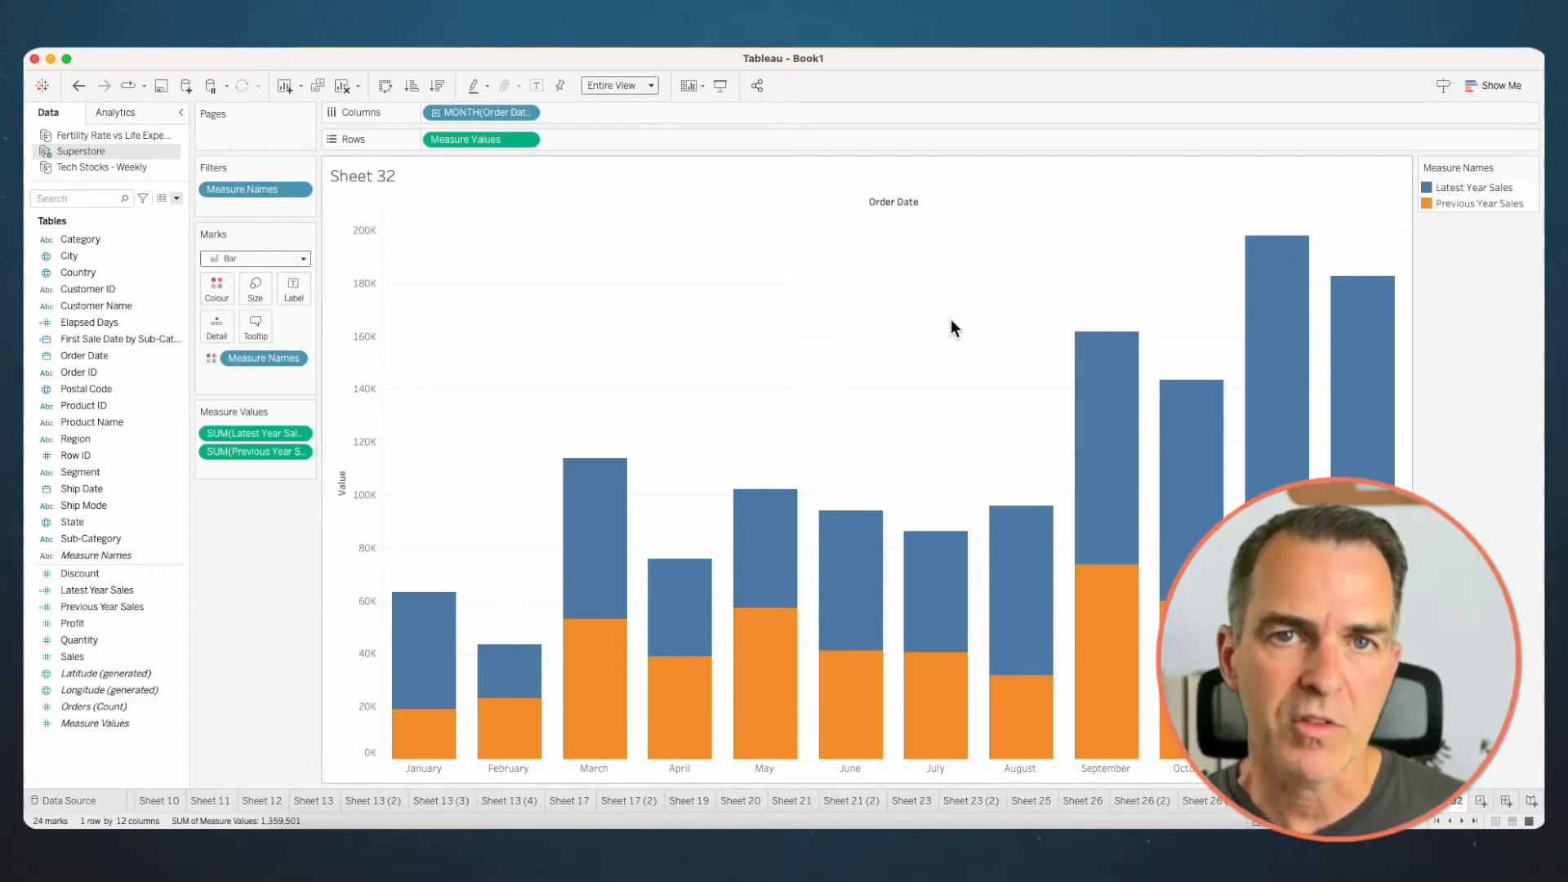
- Turn off mark stacking and size the bars by Measure Names to make a bar-in-bar chart
left_click(385, 38)
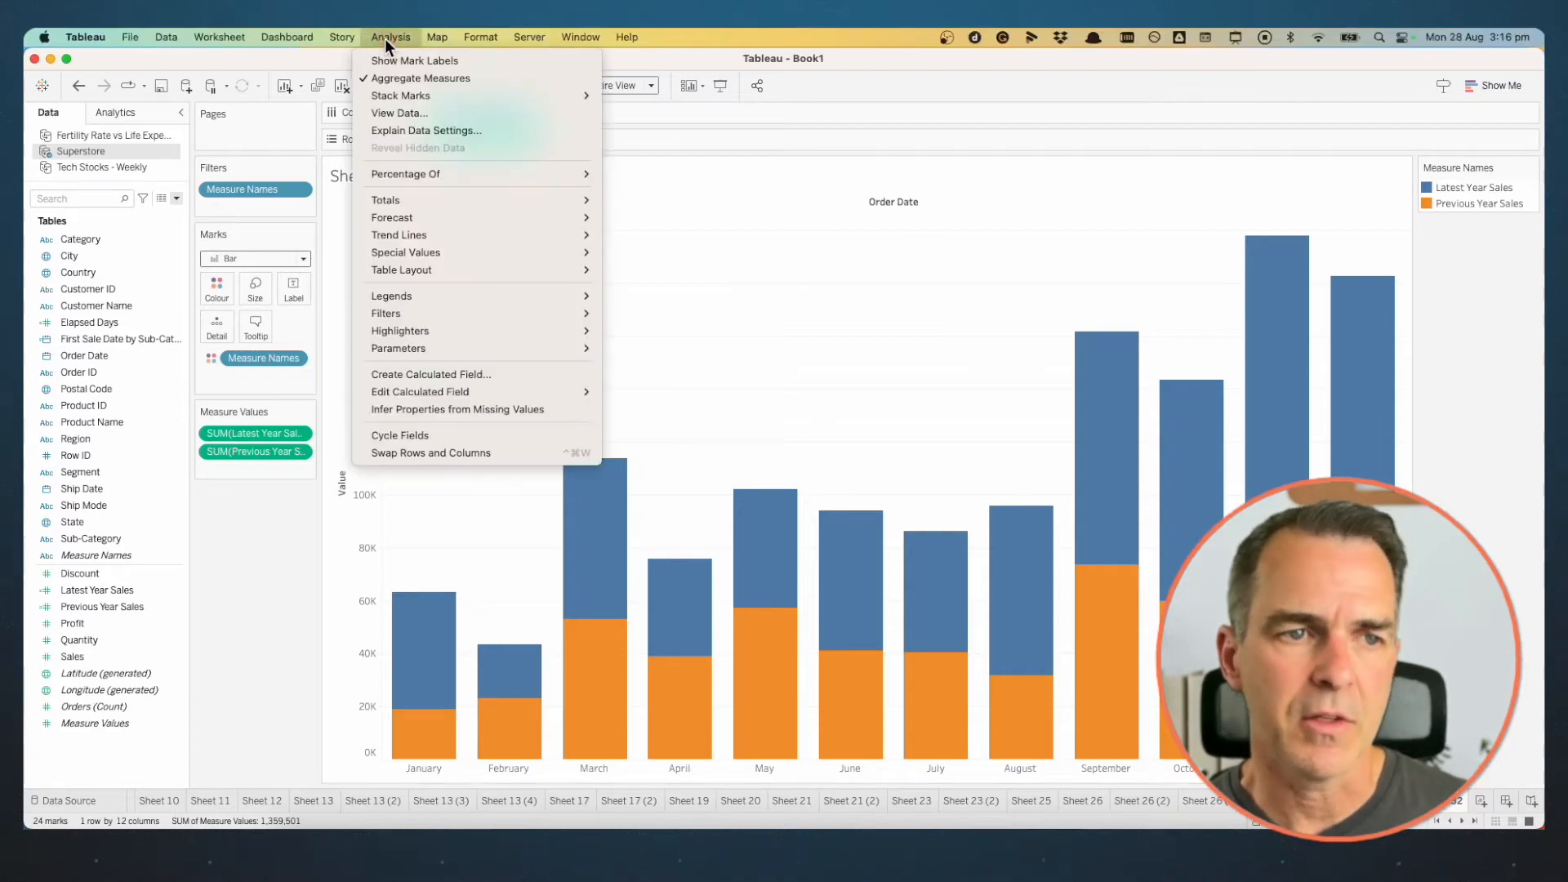
mouse_move(580, 98)
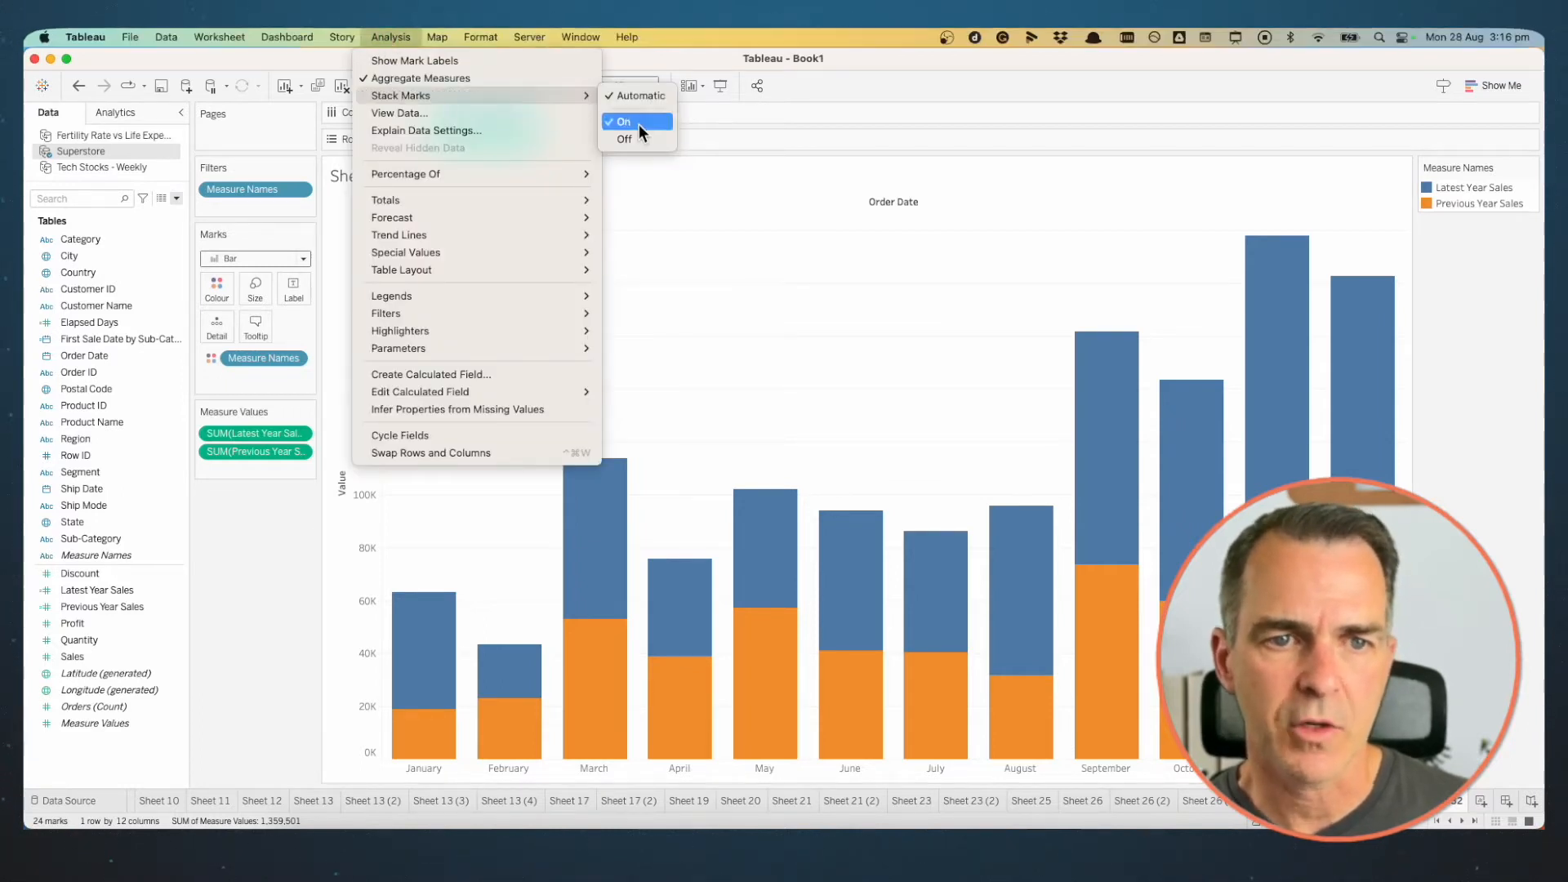
left_click(631, 143)
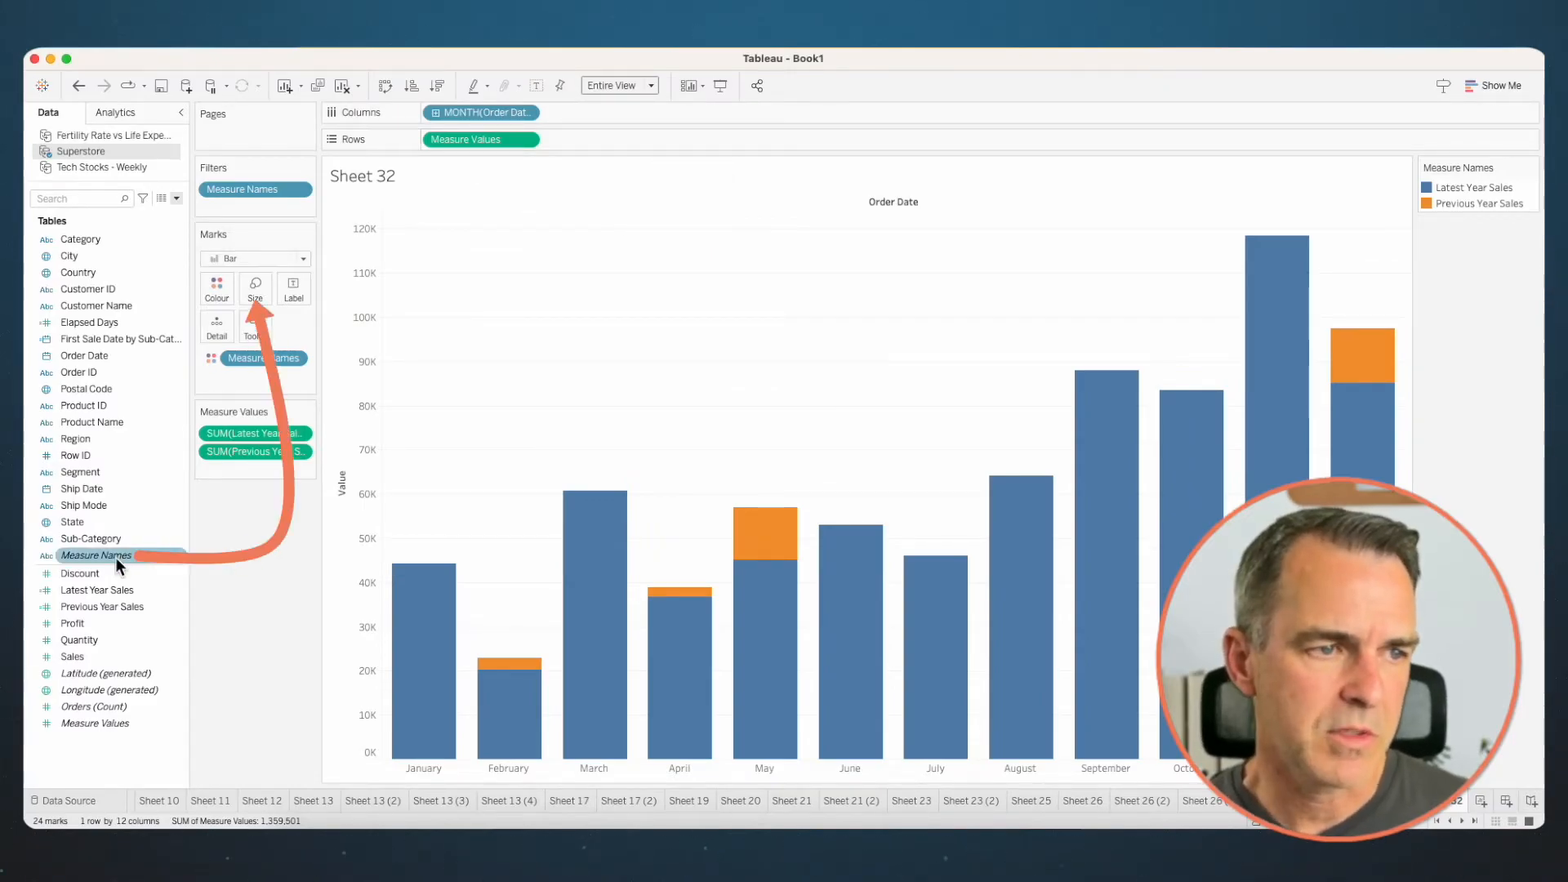
left_click_drag(115, 556, 255, 294)
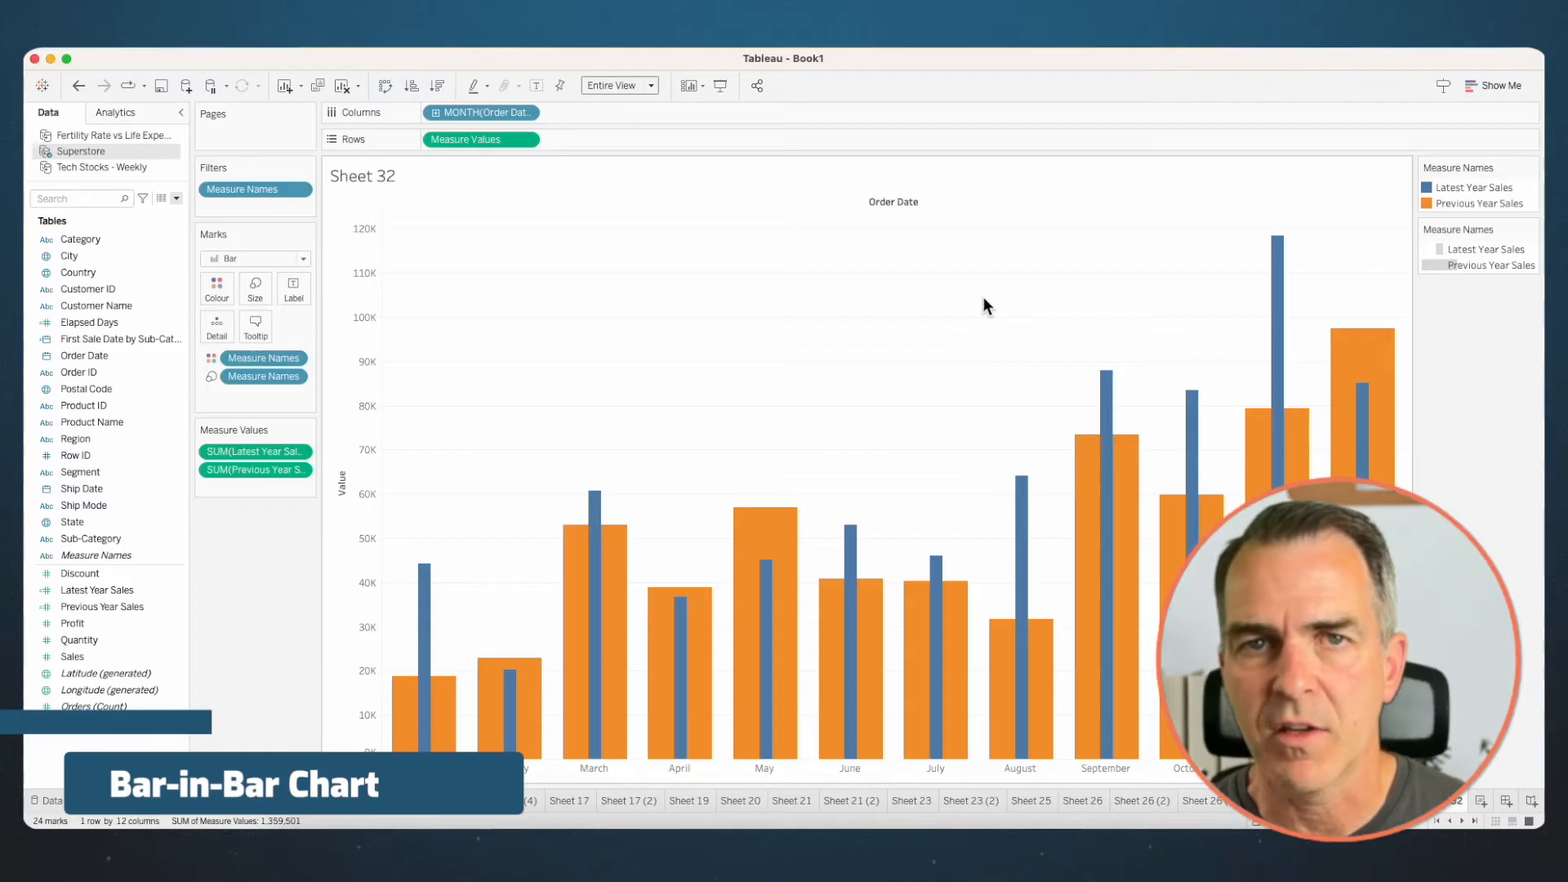
- Change the colour of Previous Year Sales to grey
left_click(217, 288)
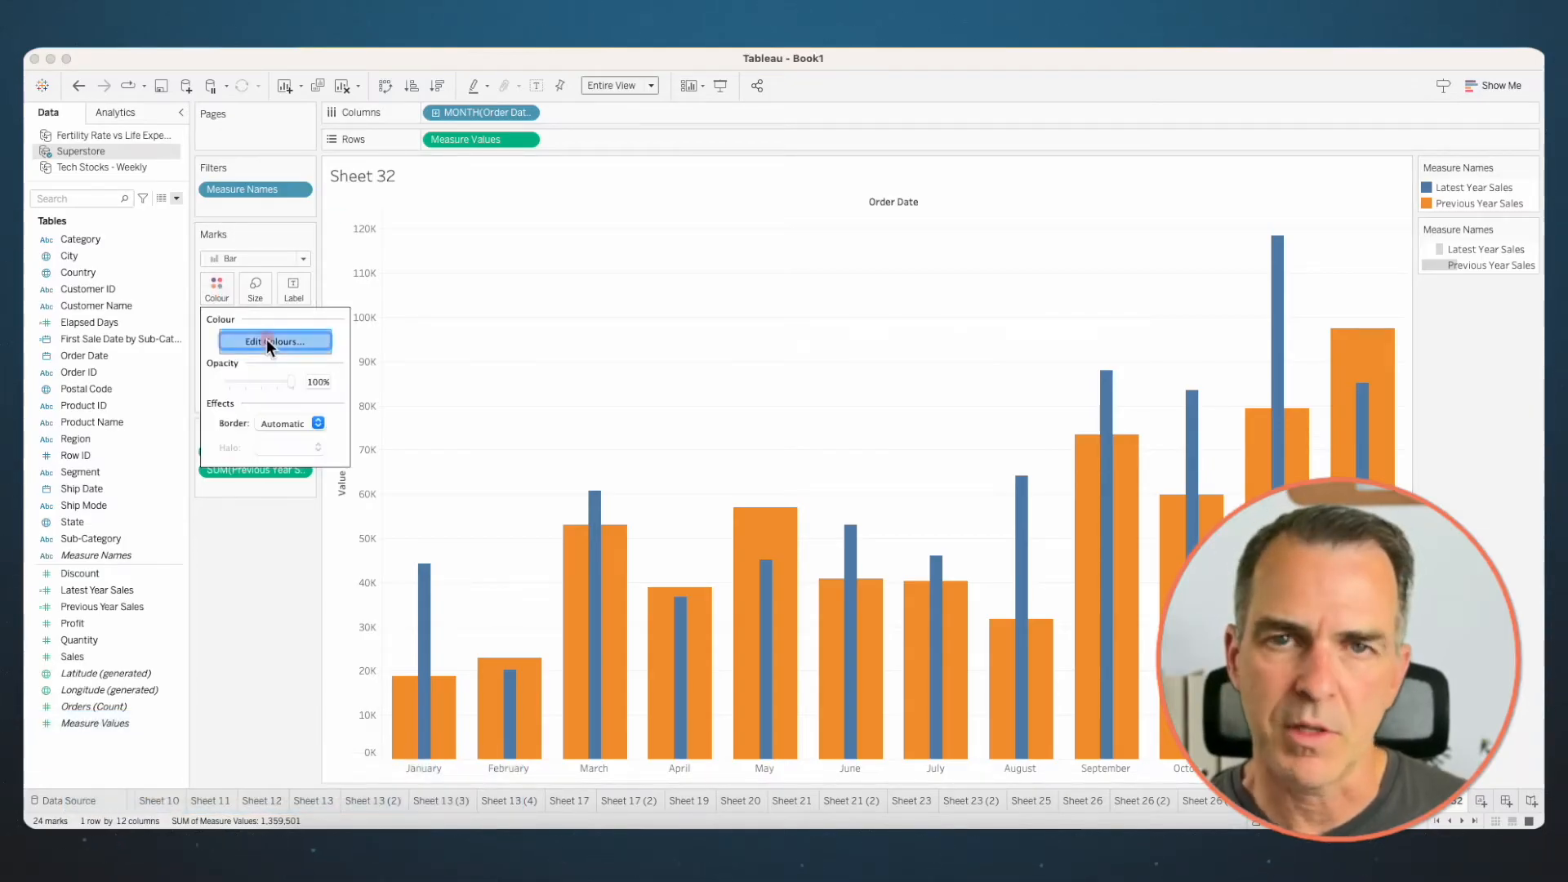
left_click(267, 341)
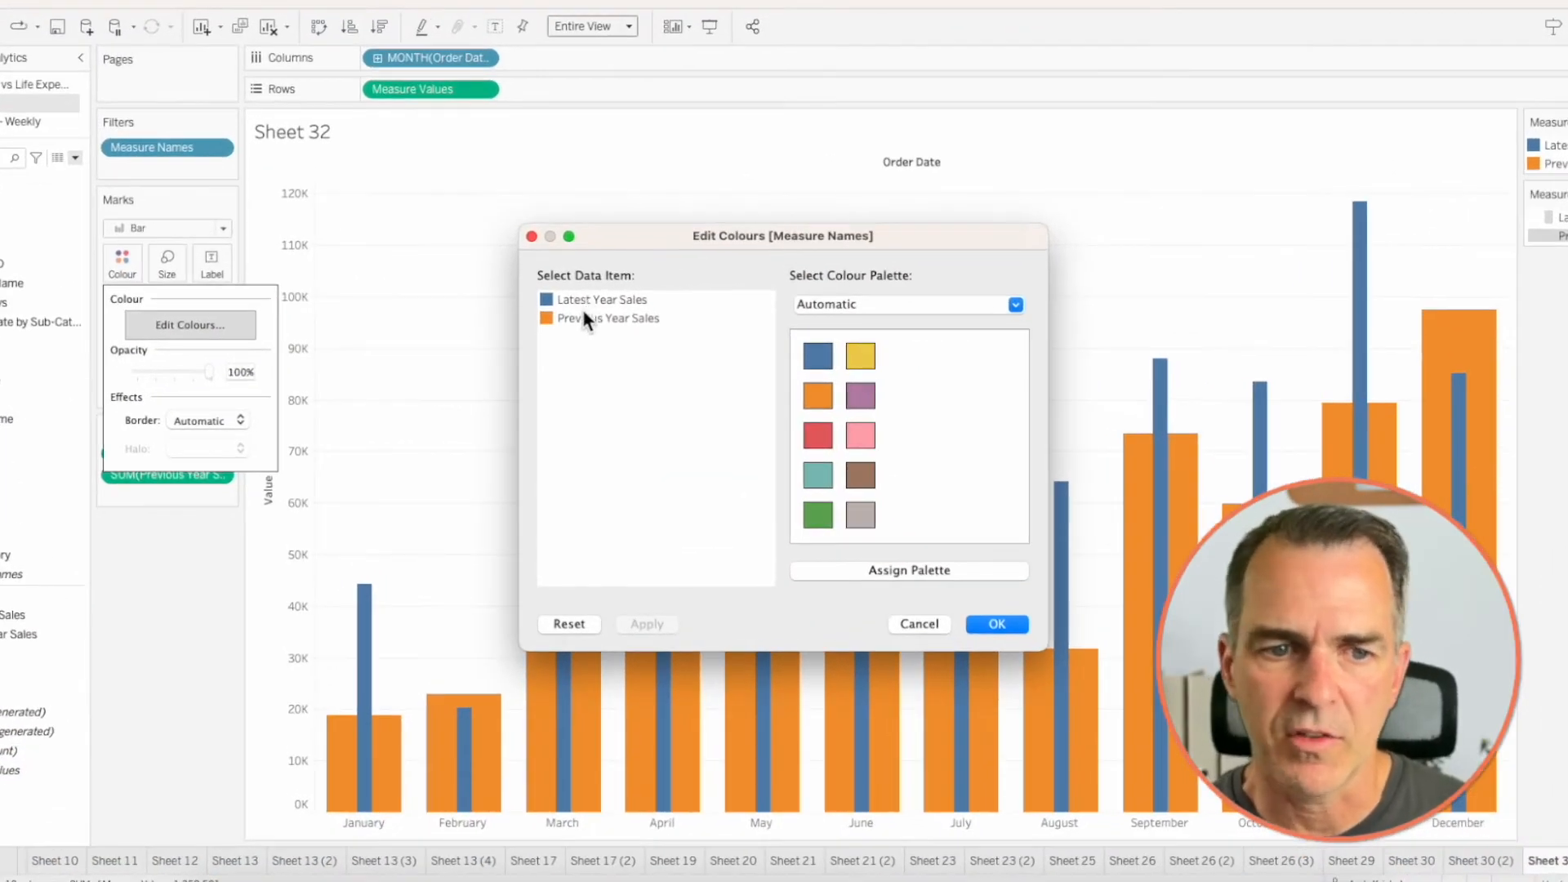
left_click(584, 320)
left_click(867, 519)
left_click(997, 623)
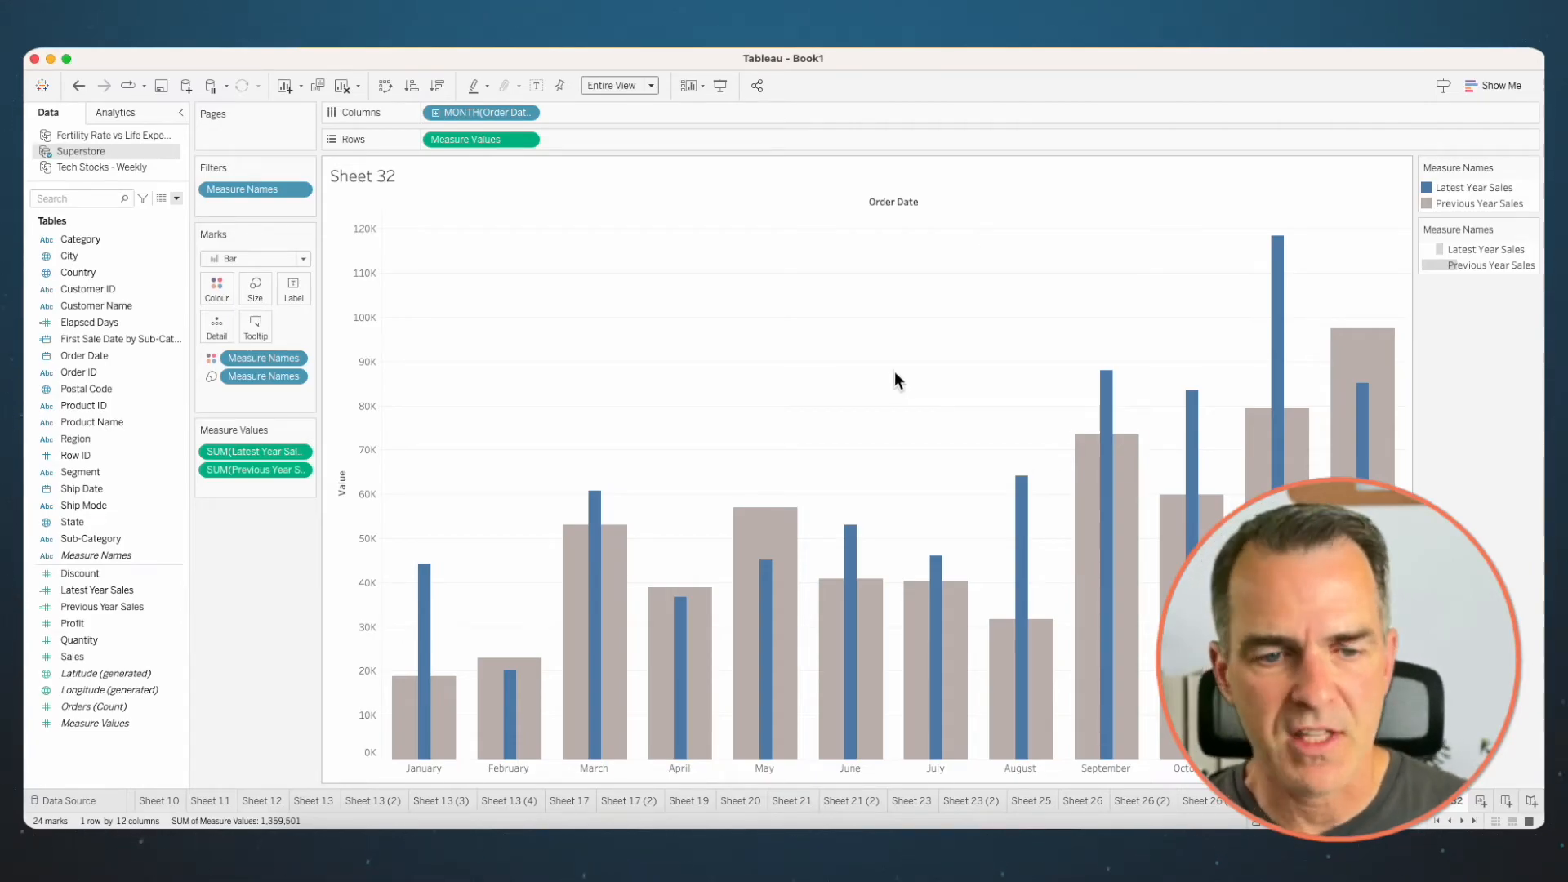
- Create a new worksheet and place the discrete MONTH(Order Date) on Columns
left_click(1477, 801)
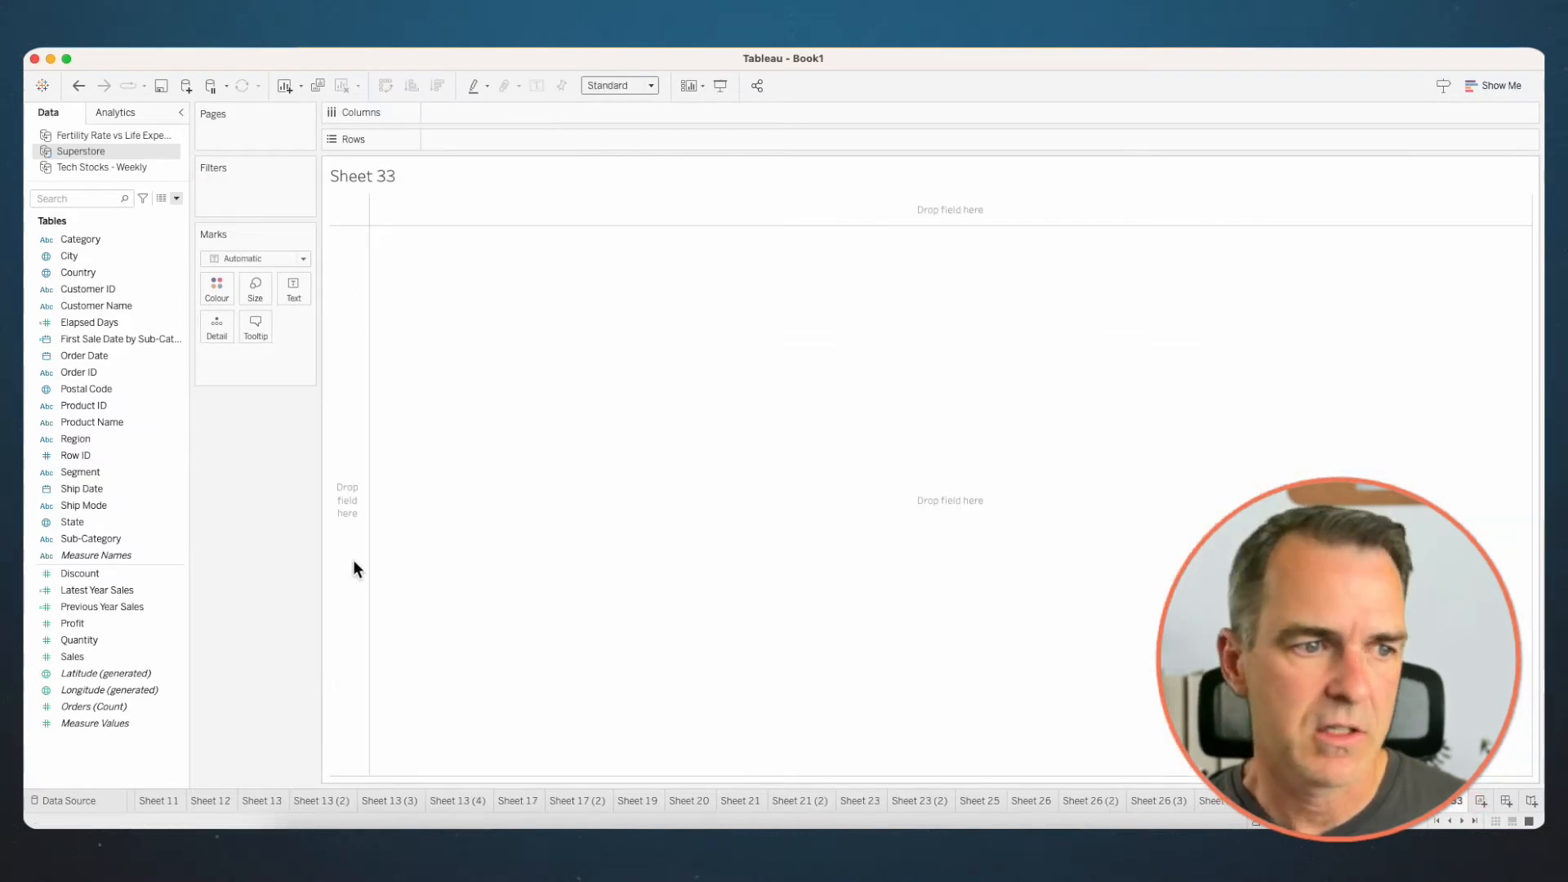
left_click(89, 356)
left_click_drag(90, 359, 478, 112)
left_click(738, 349)
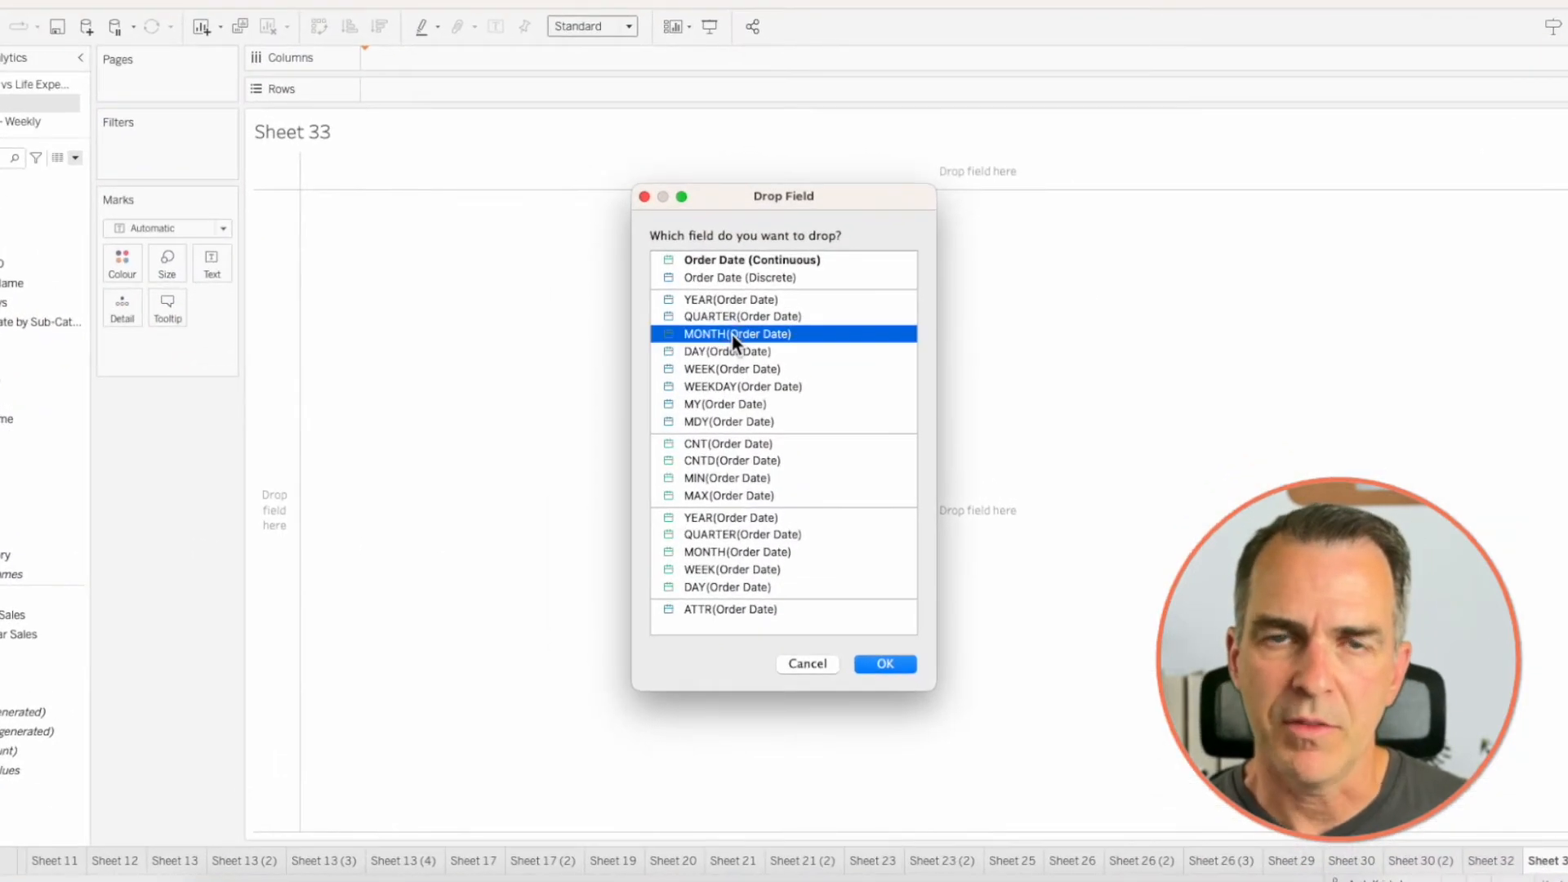
left_click(885, 665)
- Plot Latest Year Sales on Rows and set the mark type to Bar
left_click(108, 595)
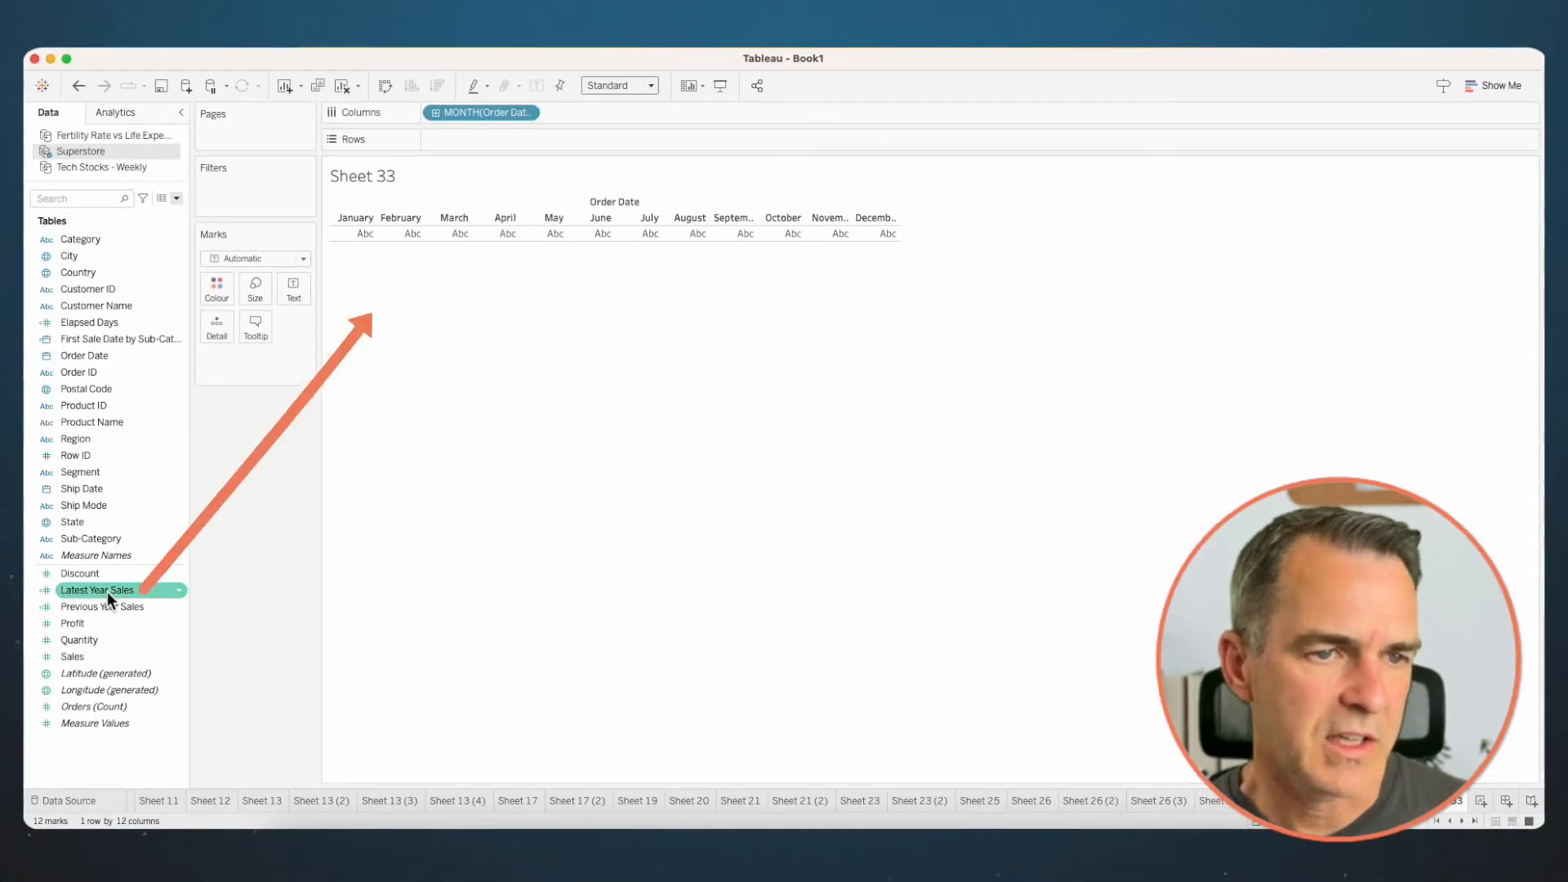
left_click_drag(106, 591, 518, 132)
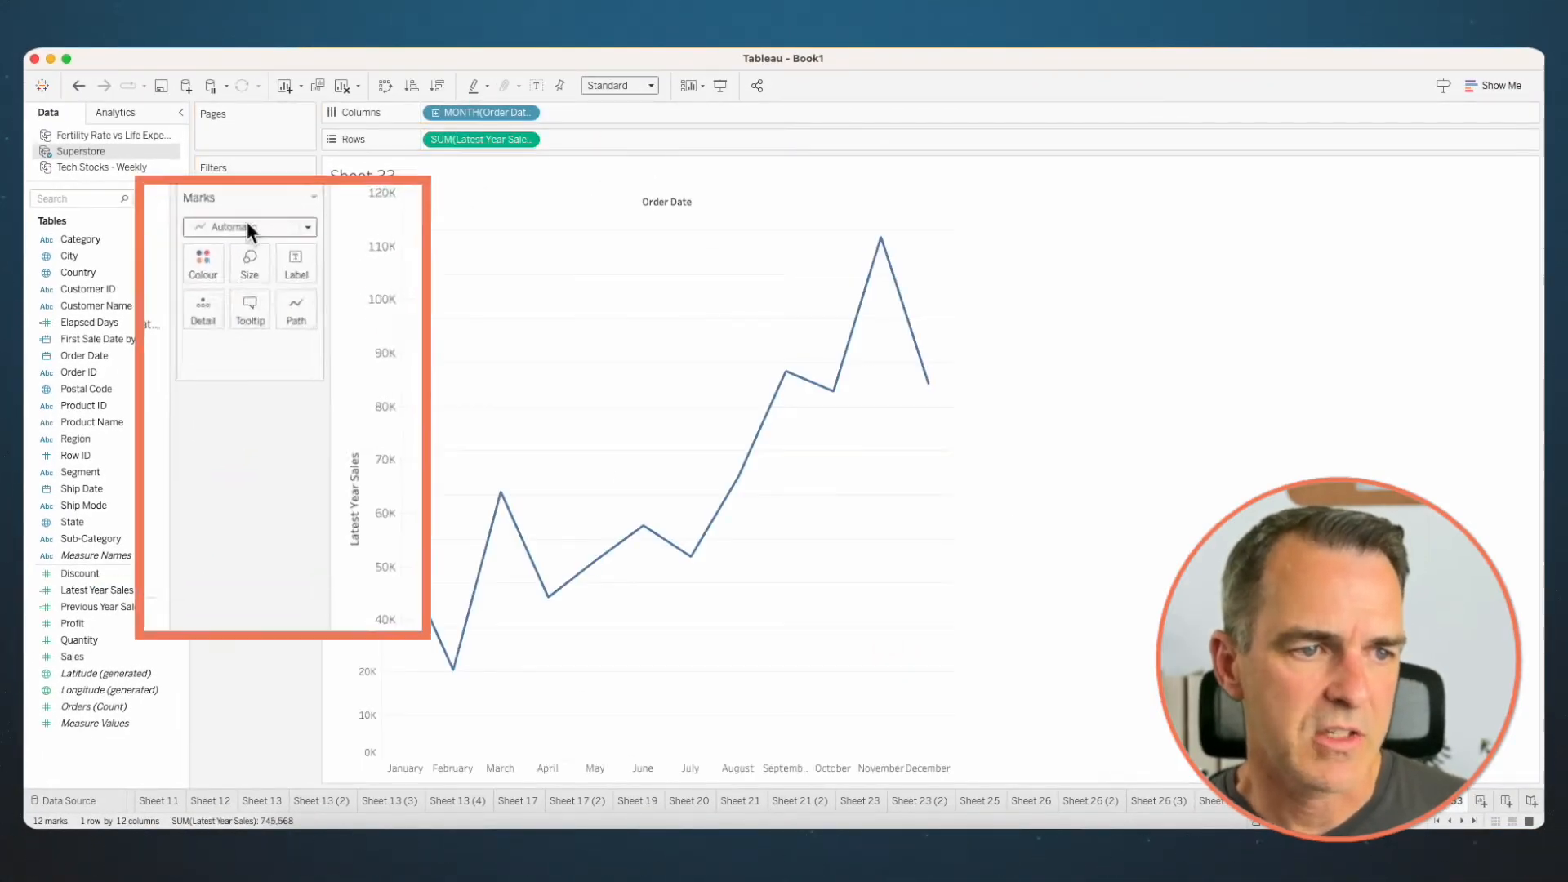
left_click(253, 258)
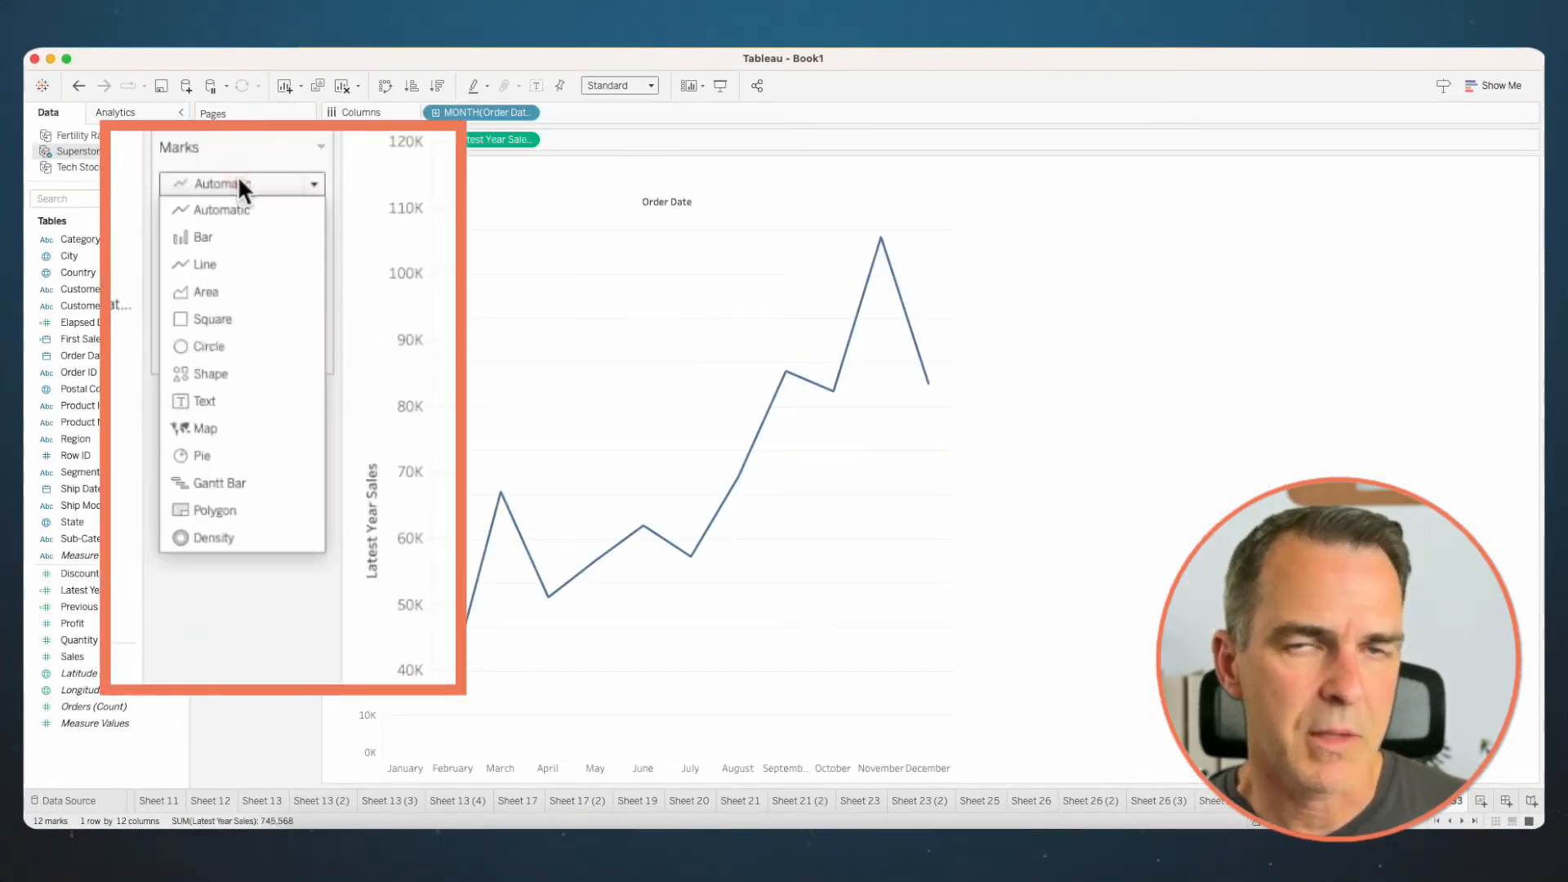
left_click(223, 235)
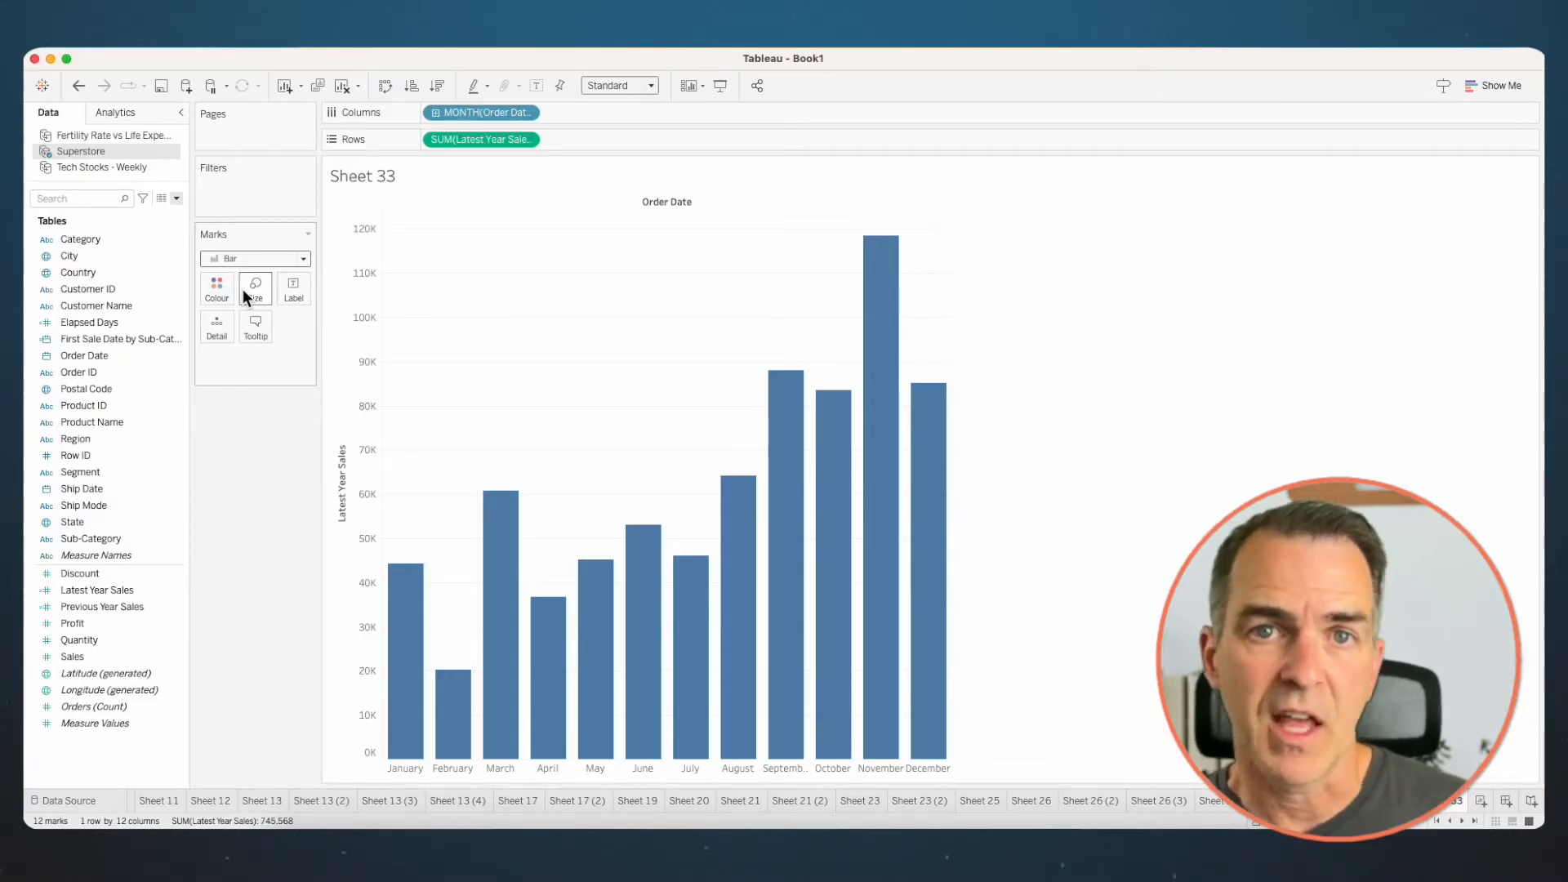
- Add Previous Year Sales to Detail and add a custom reference line with Cell scope to the bar chart
left_click_drag(98, 607, 215, 322)
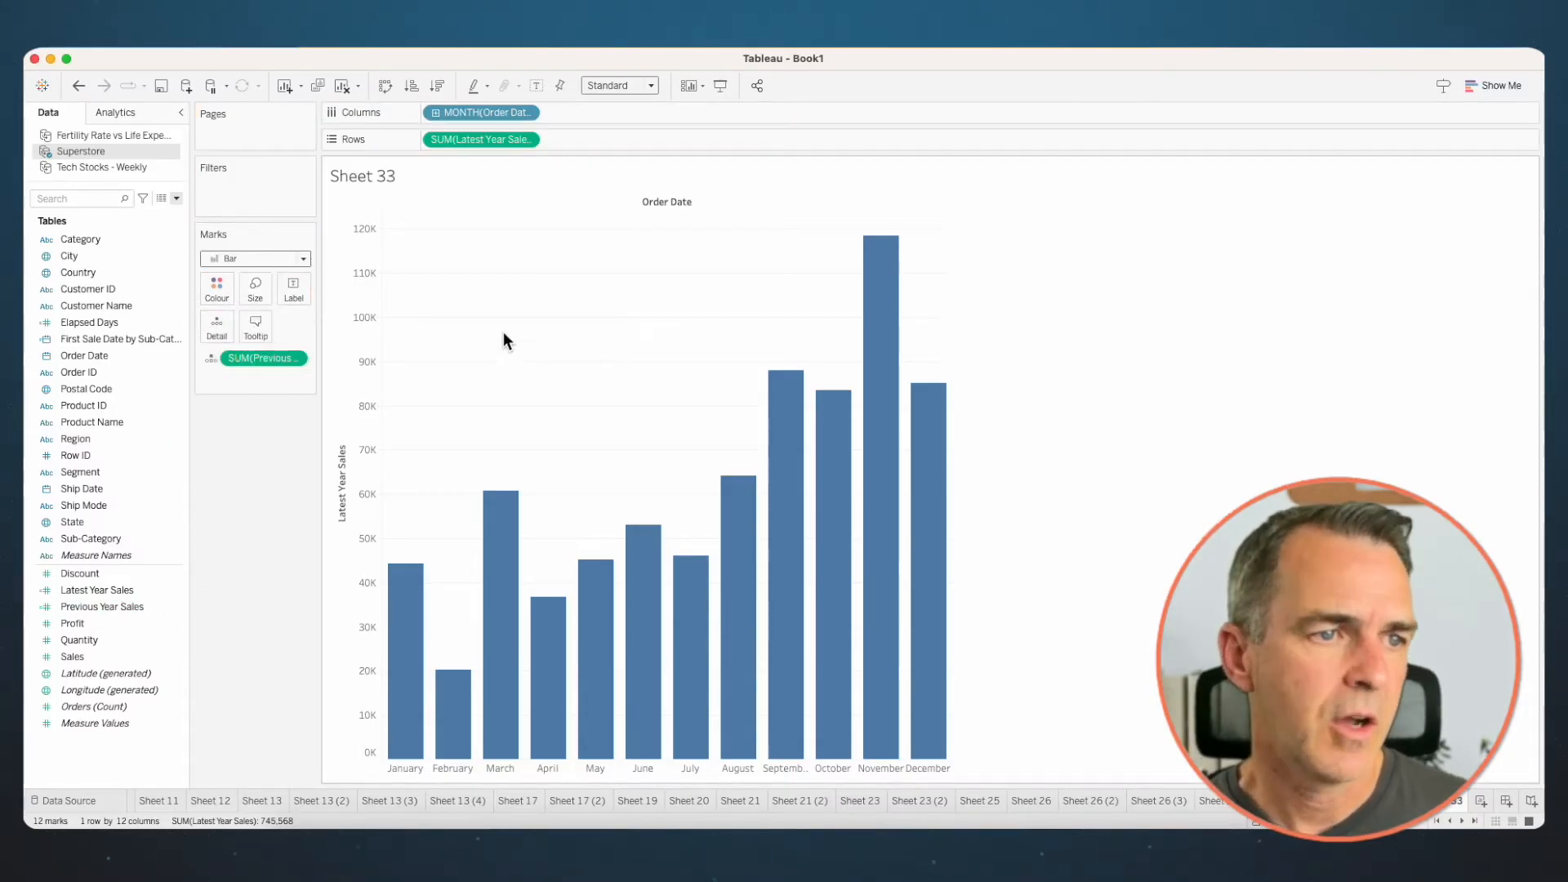
left_click(131, 114)
mouse_move(85, 400)
left_mouse_down()
mouse_move(266, 351)
mouse_move(448, 238)
left_mouse_up()
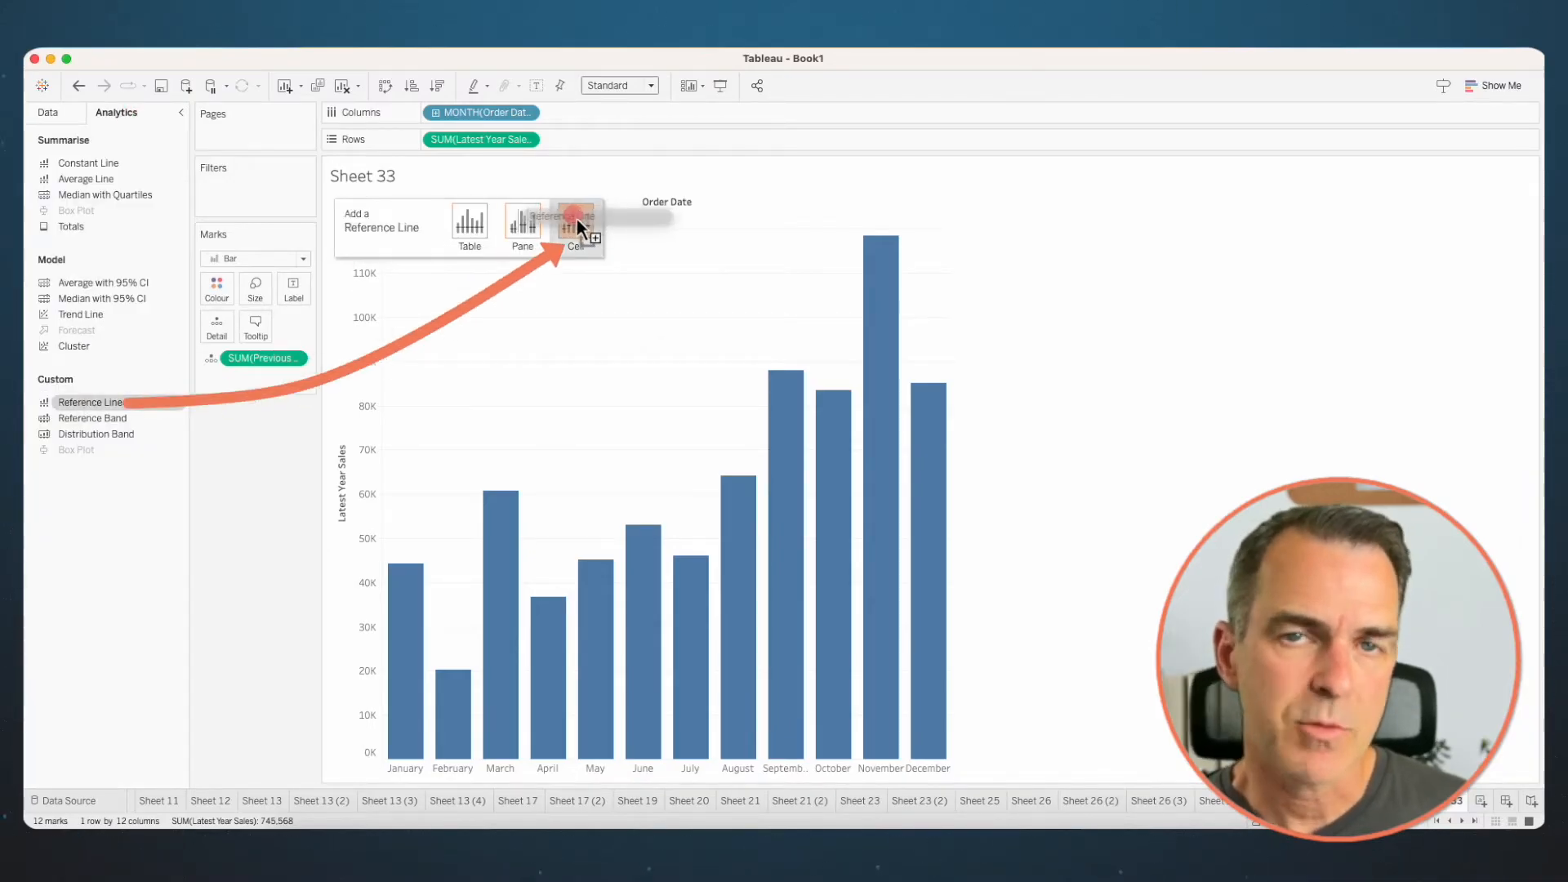
left_click_drag(577, 219, 577, 219)
- Base the reference line on SUM(Previous Year Sales) with Label set to None, and make the line thicker and darker
left_click(640, 326)
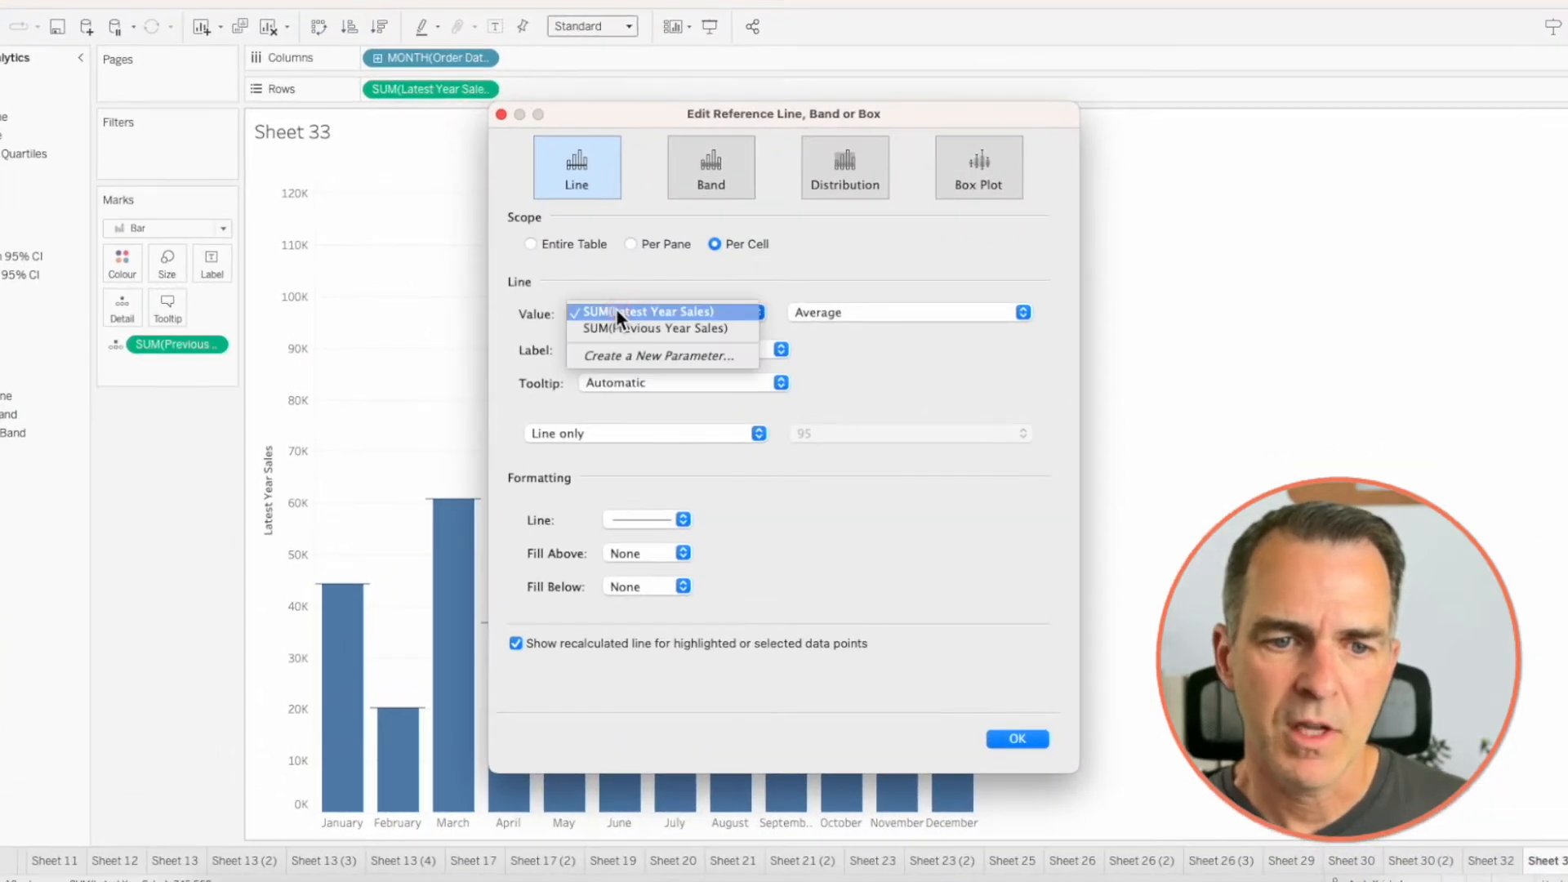
left_click(619, 328)
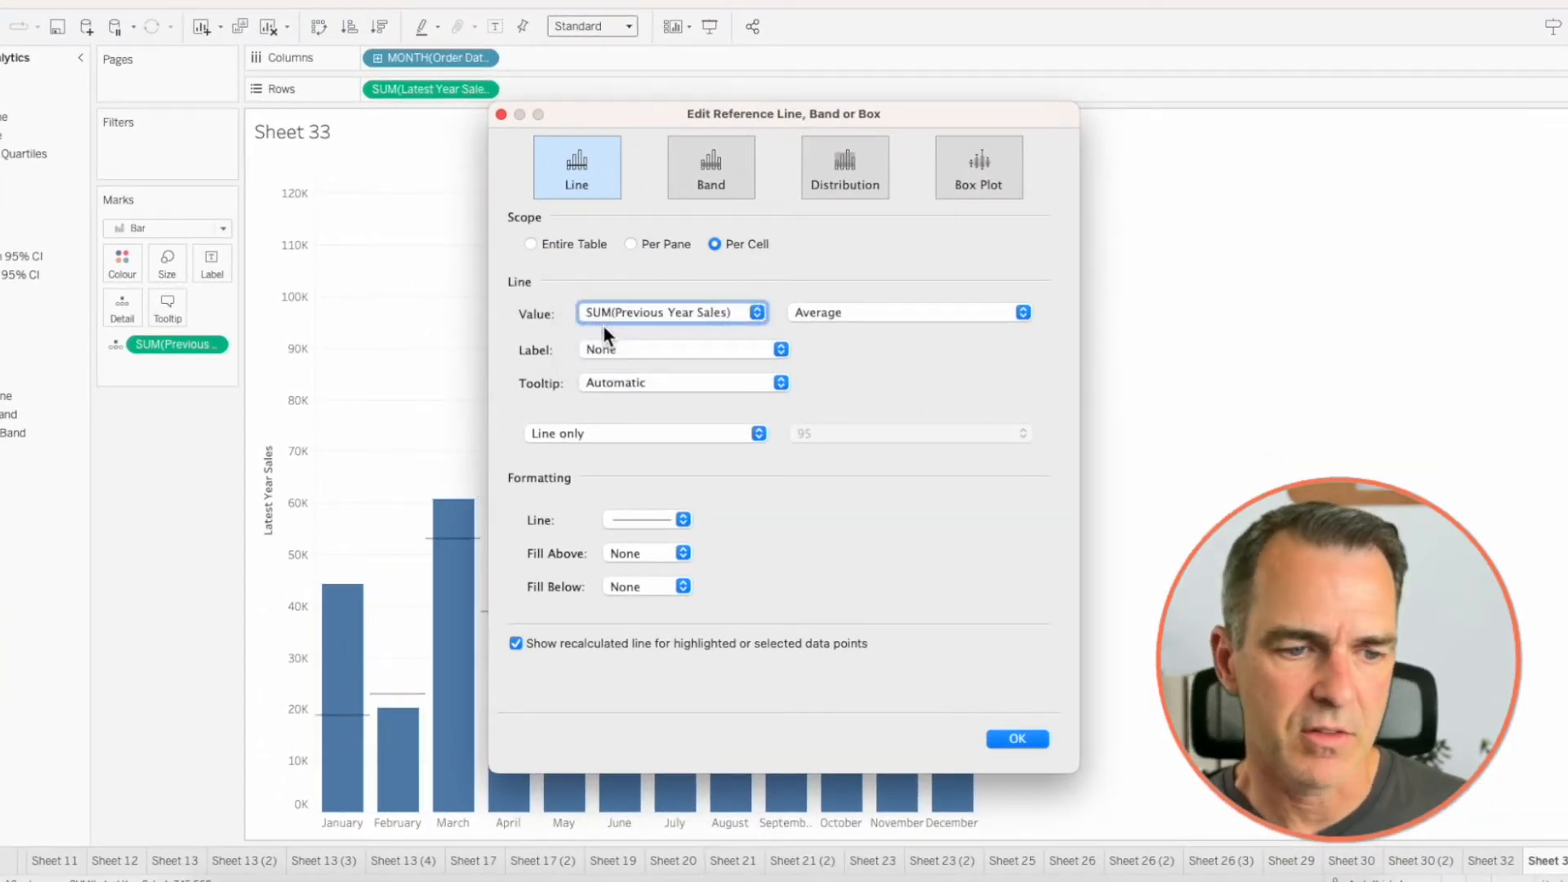
left_click(609, 348)
left_click(611, 349)
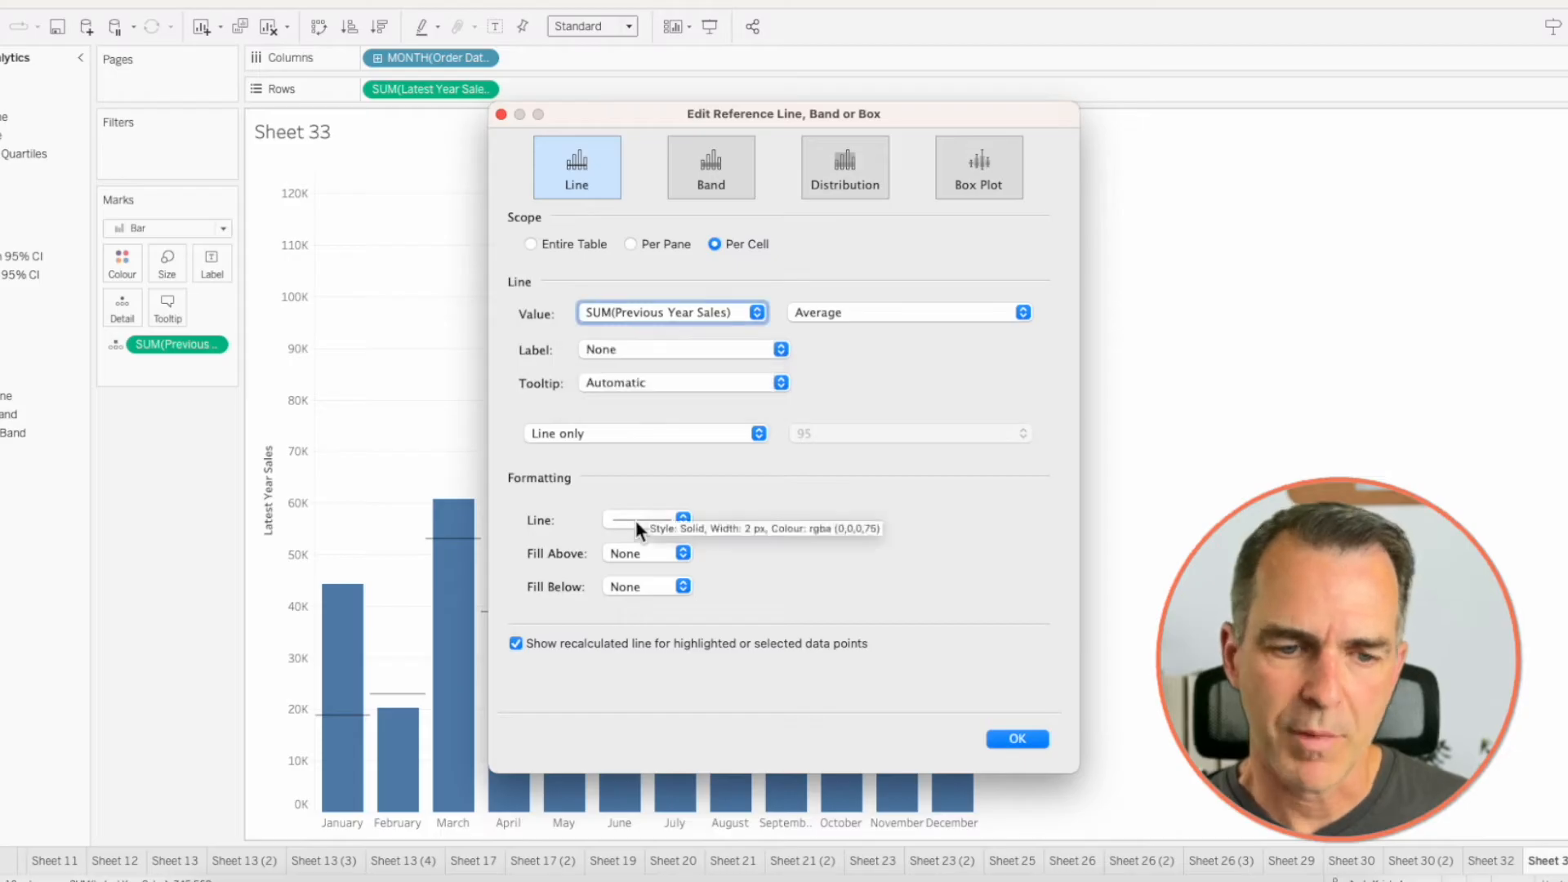
left_click(636, 521)
left_click_drag(674, 817, 692, 815)
left_click(887, 541)
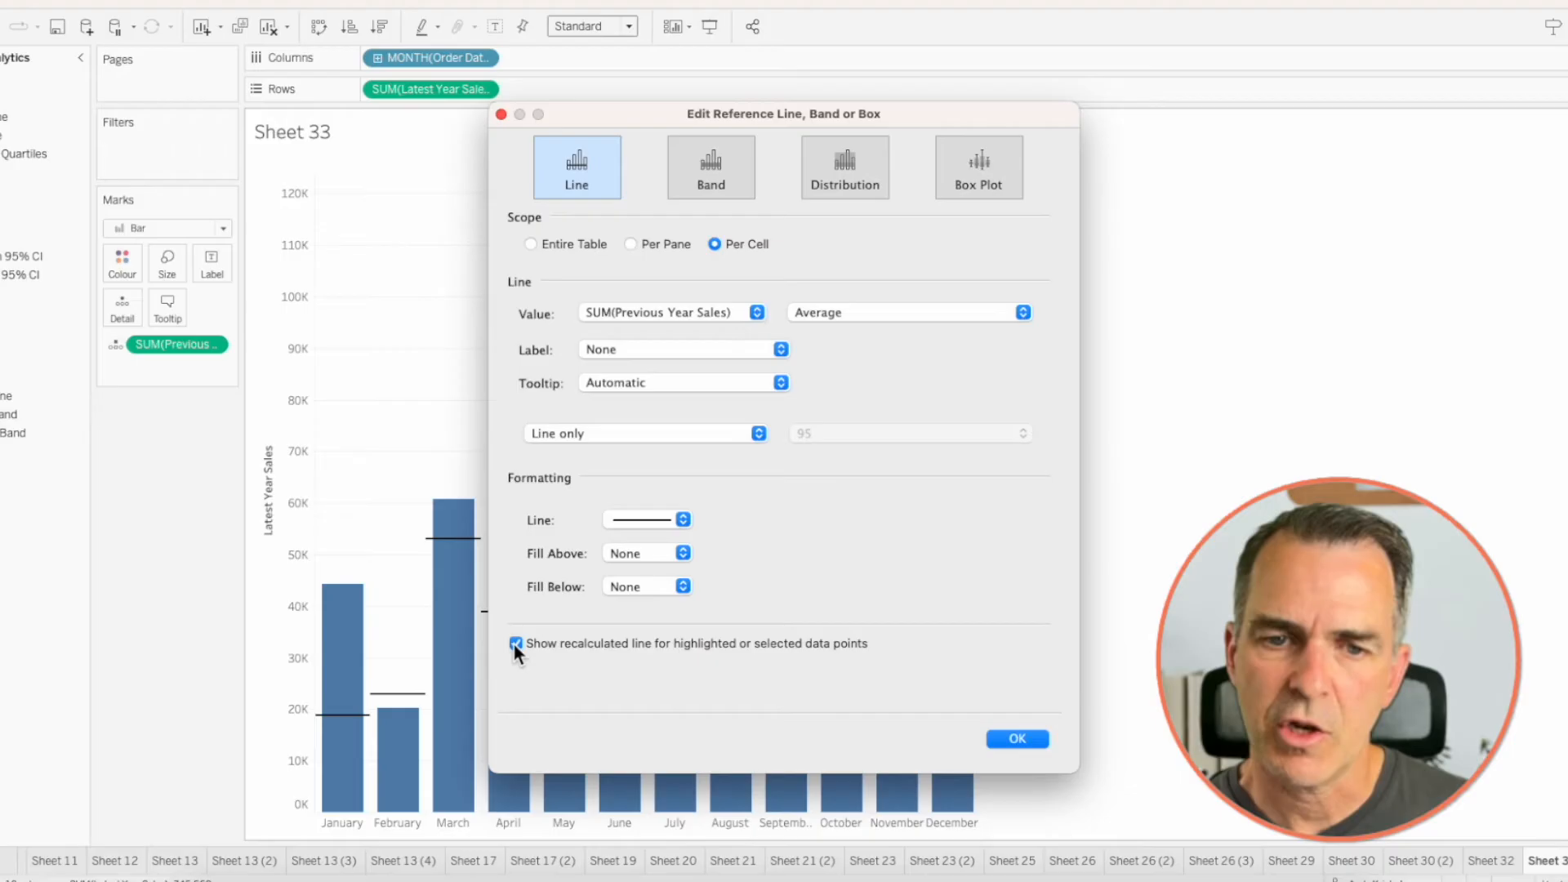
left_click(1018, 738)
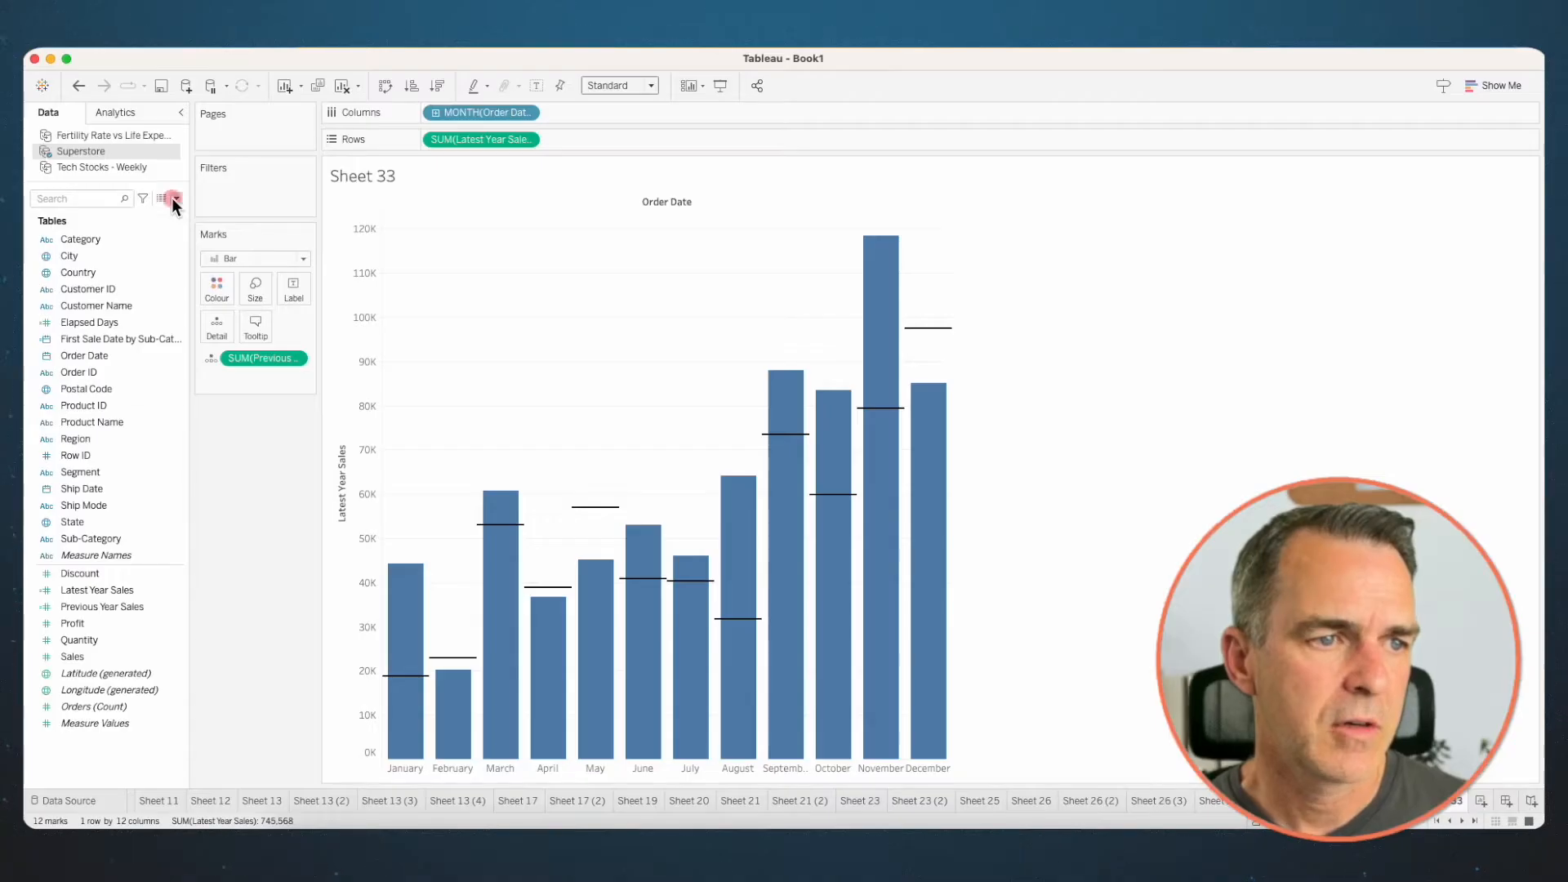
- Create a calculated field Sales Increase with the formula SUM([Latest Year Sales])>SUM([Previous Year Sales])
left_click(171, 198)
left_click(144, 207)
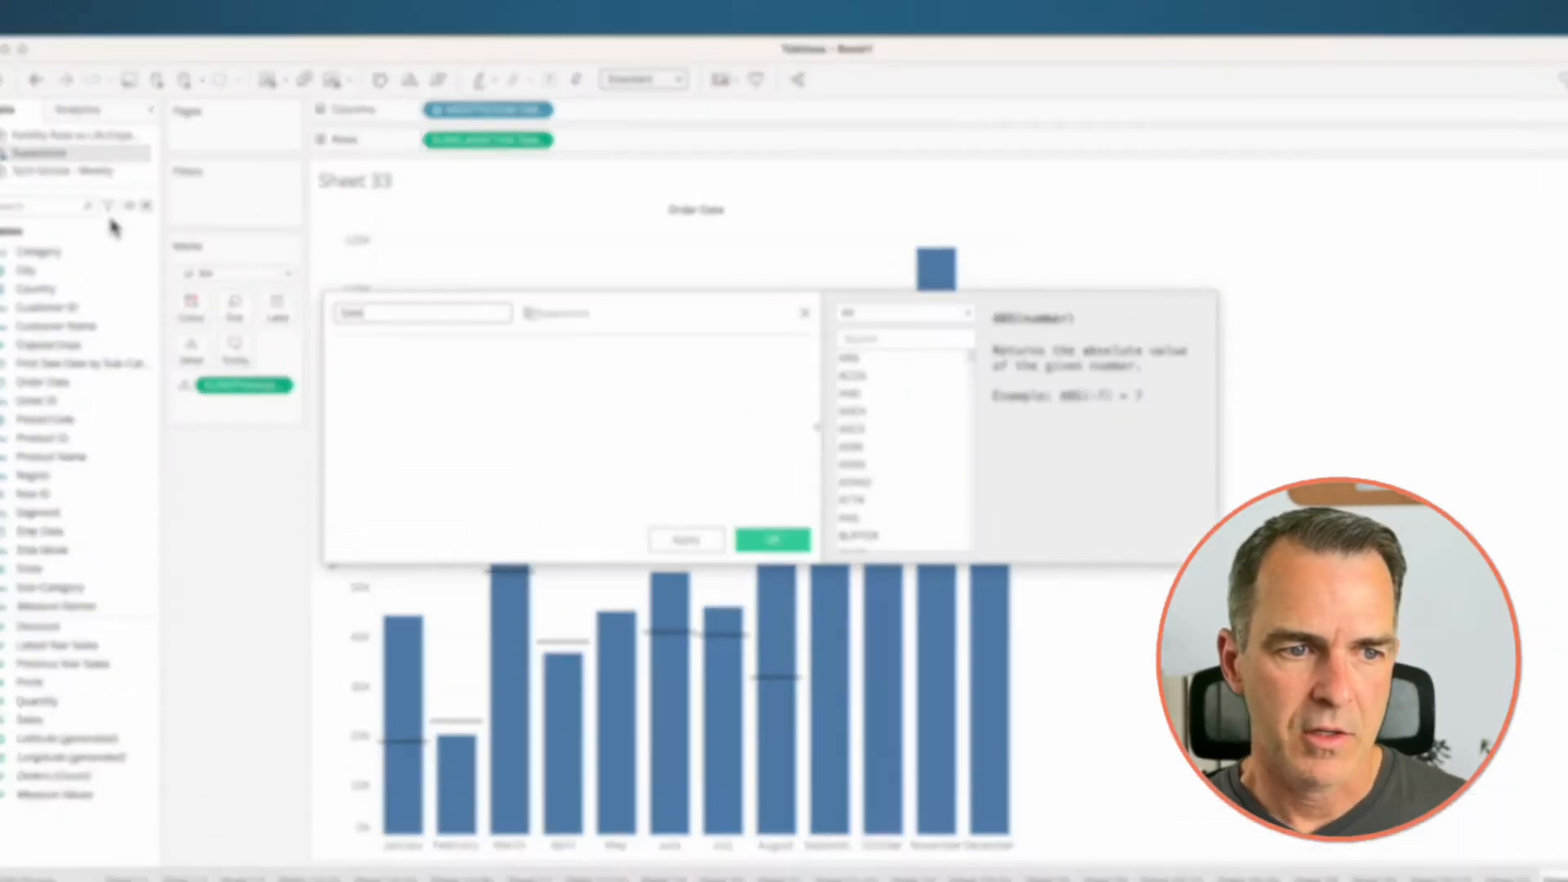
type("Sales Increase")
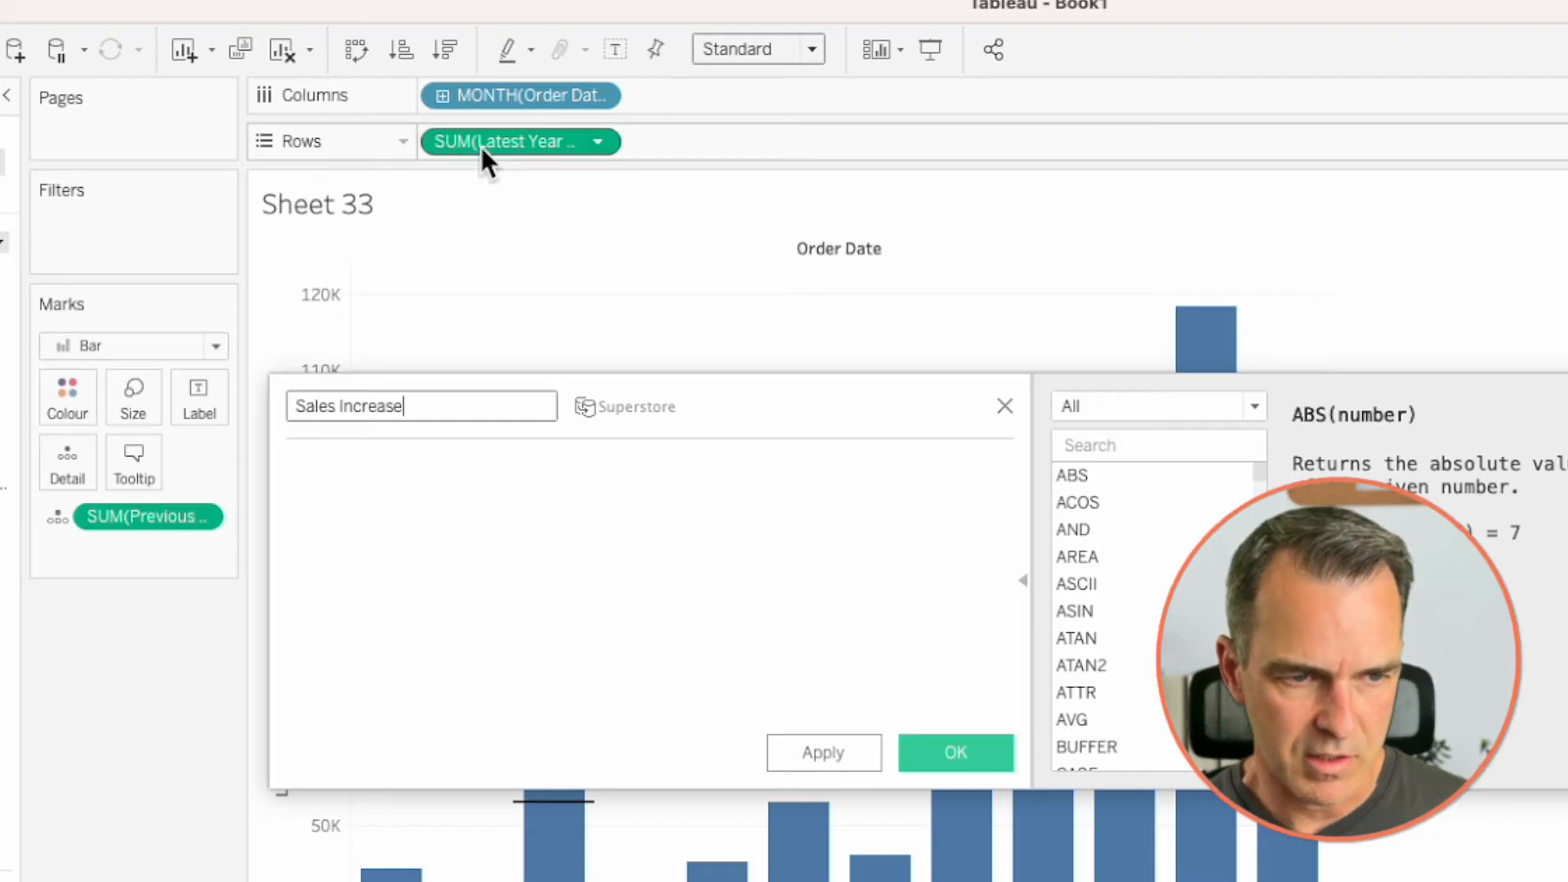
left_click_drag(522, 143, 508, 496)
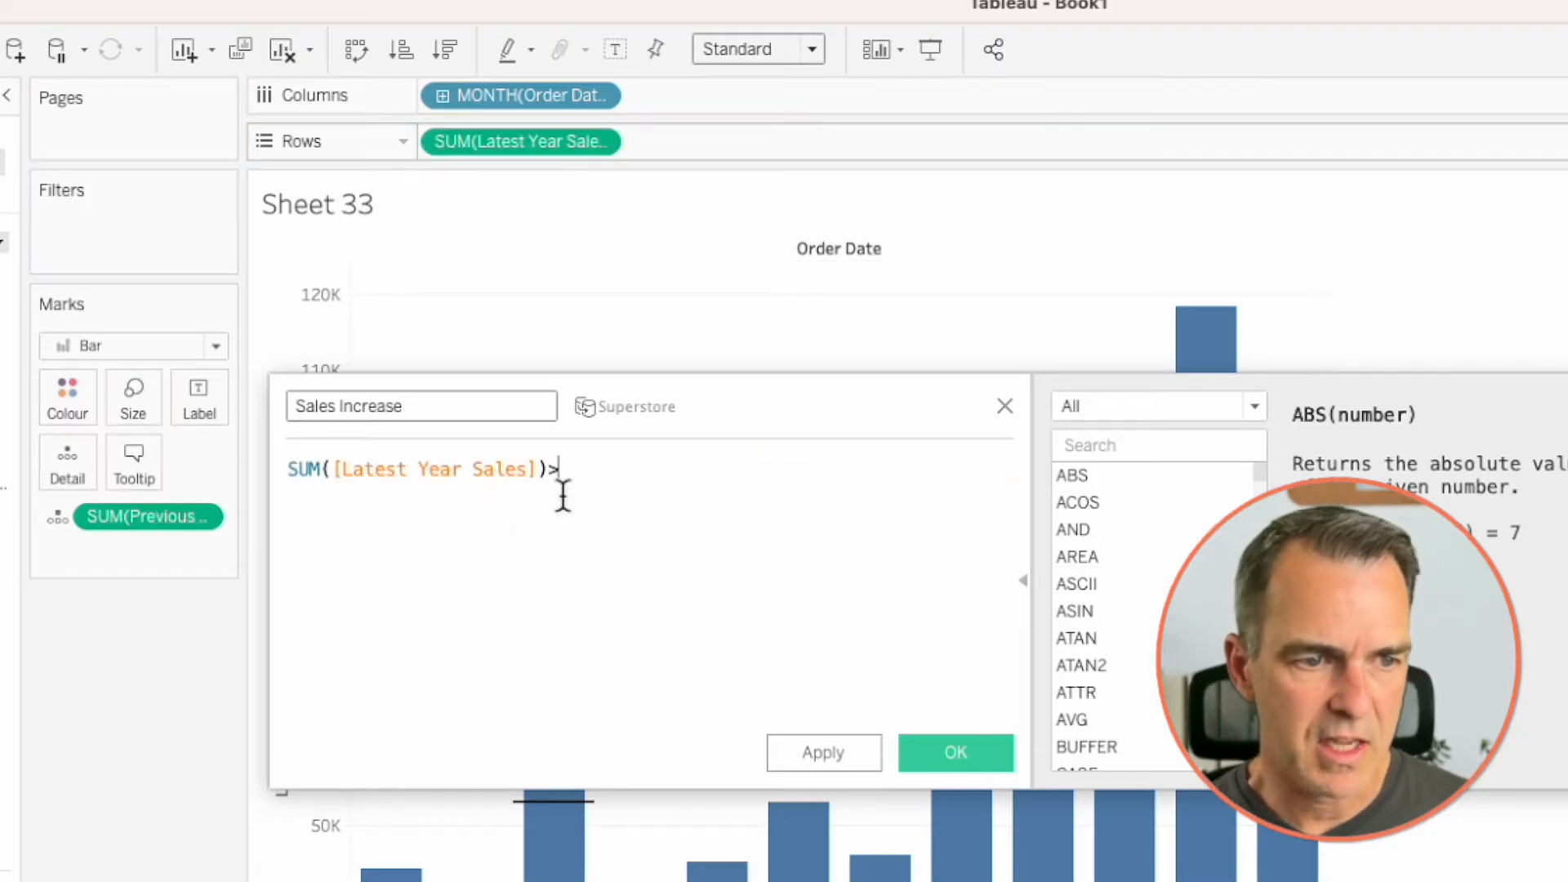
left_click_drag(153, 518, 704, 516)
left_click(954, 751)
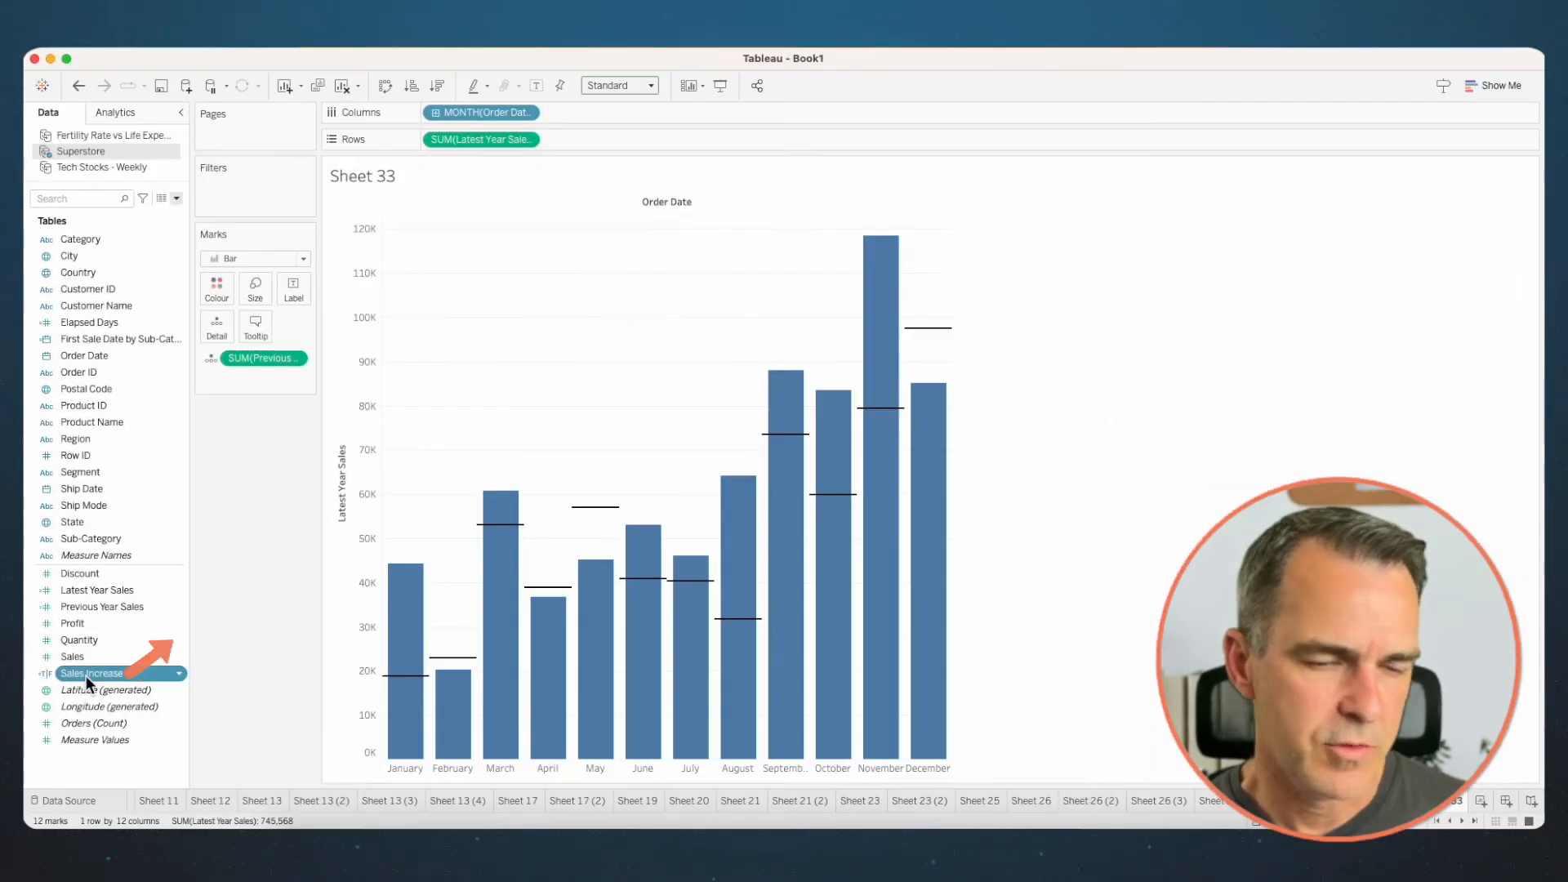
- Colour the bars by Sales Increase, using red for False and blue for True
left_click_drag(86, 674, 217, 288)
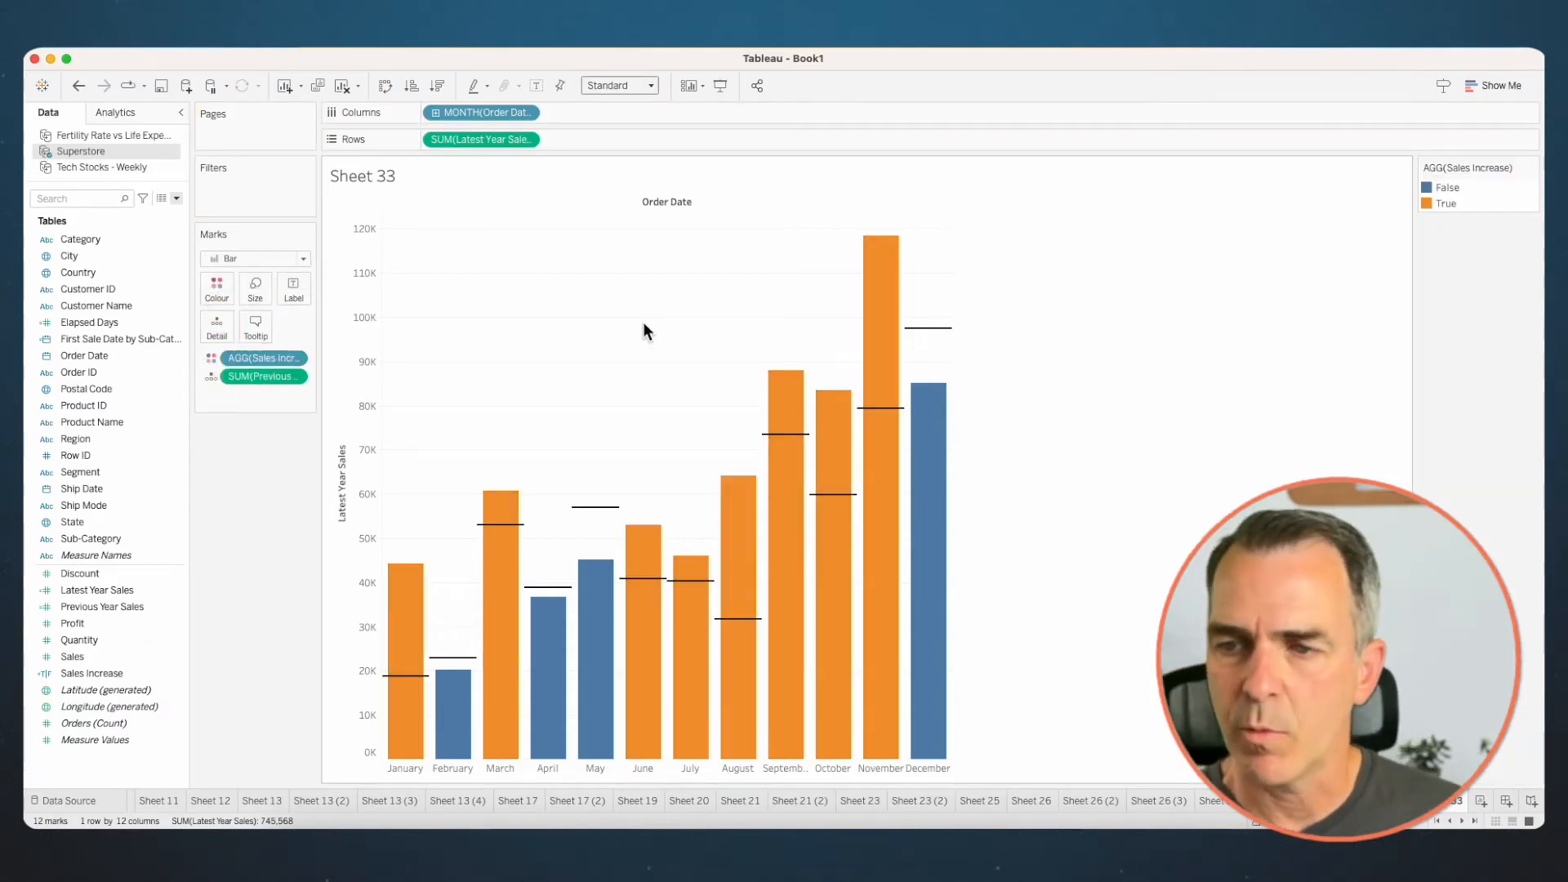
double_click(1476, 201)
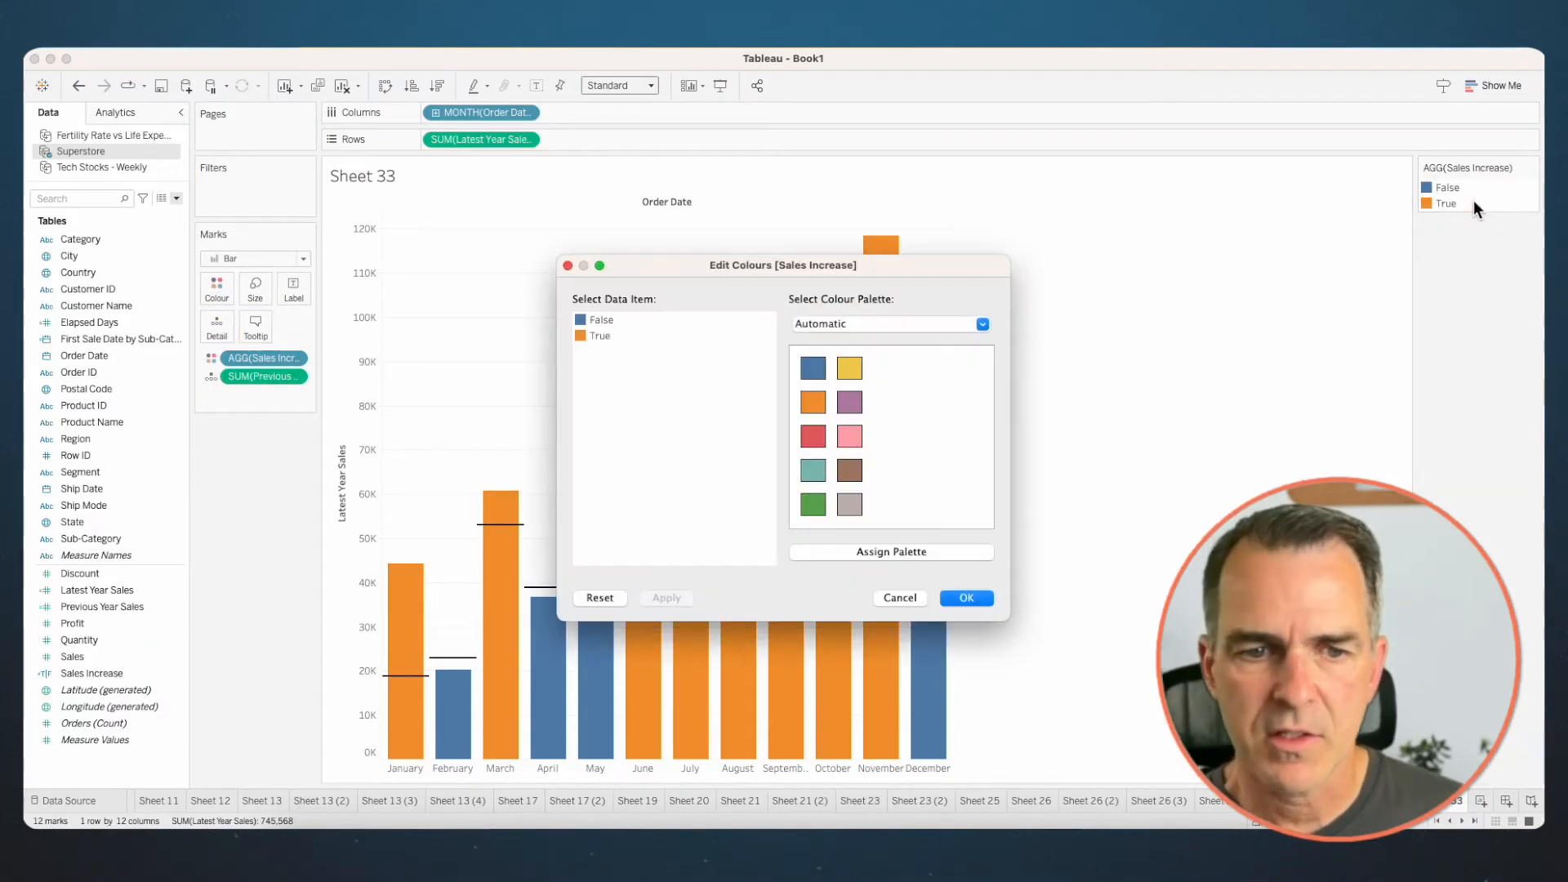
left_click(811, 440)
left_click(601, 335)
left_click(812, 367)
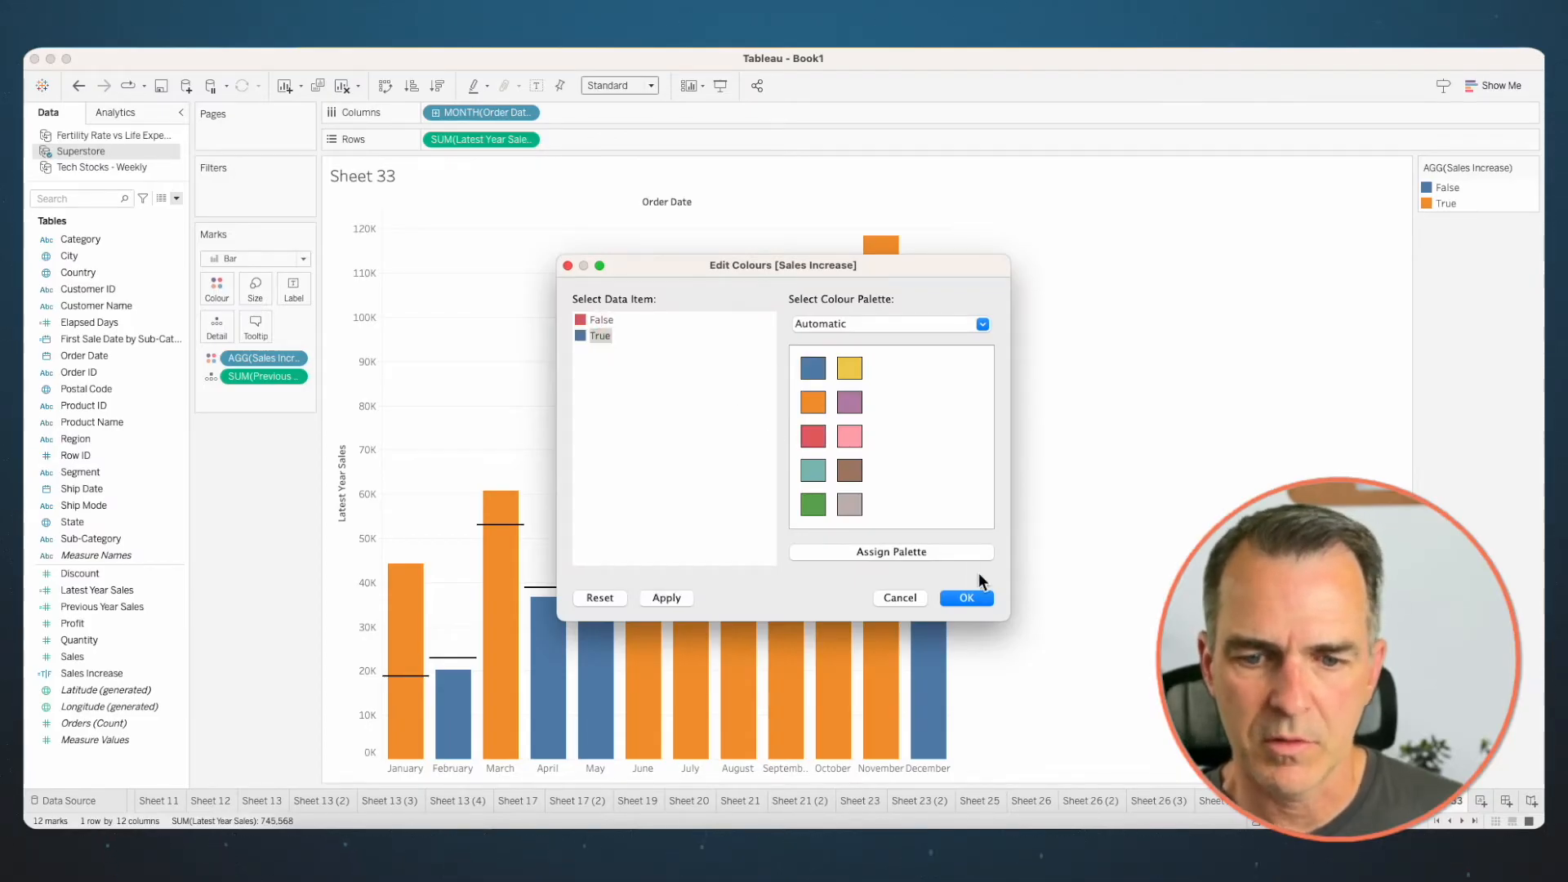
left_click(969, 597)
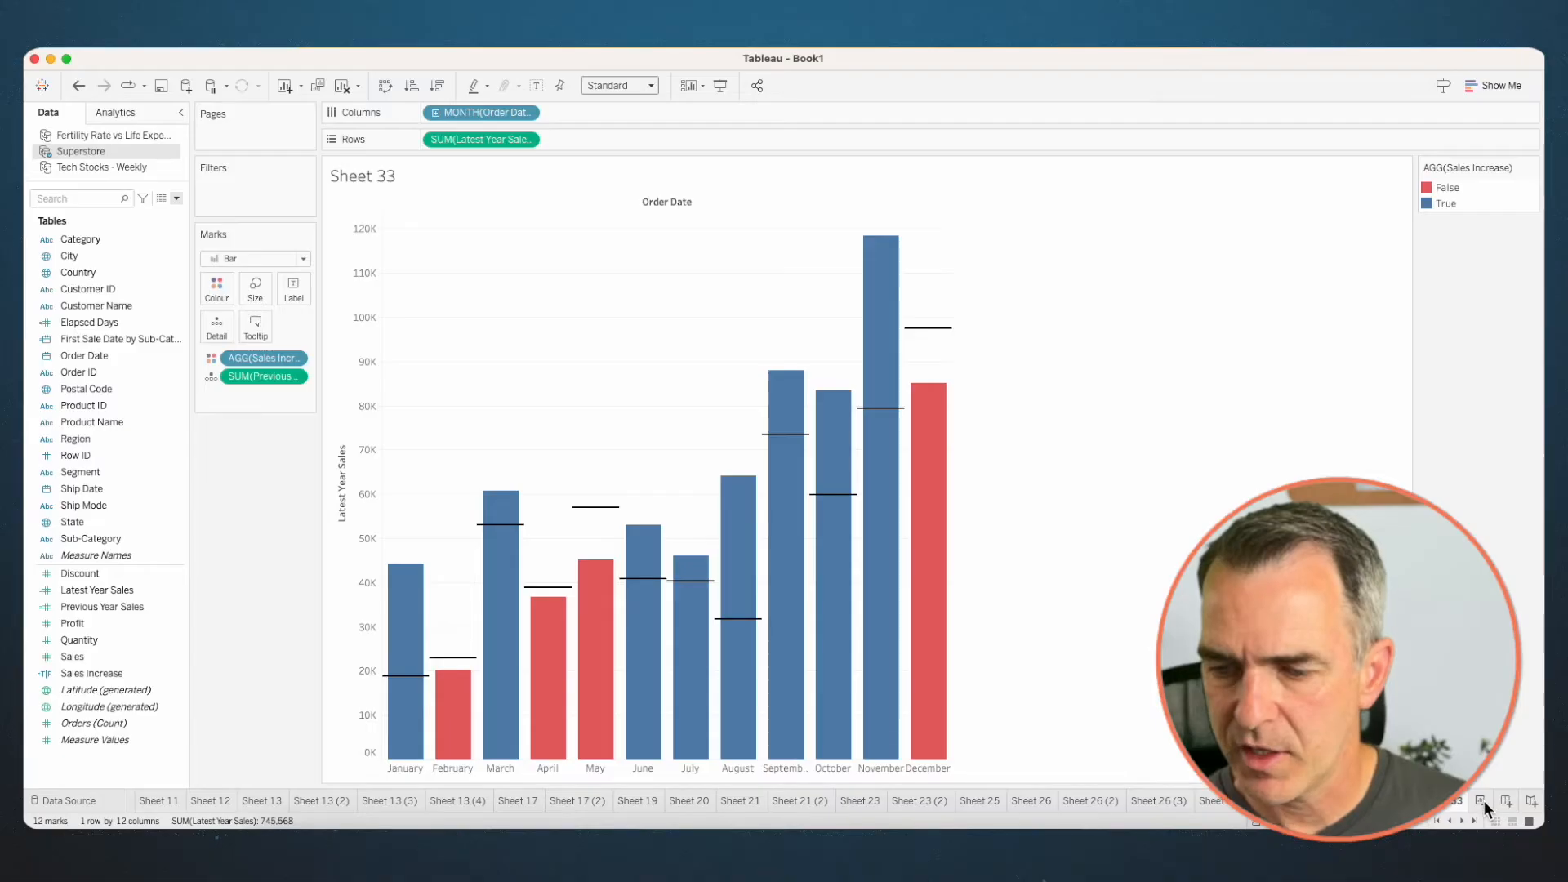
- Create another worksheet with the discrete MONTH(Order Date) on Columns
left_click(1481, 800)
mouse_move(100, 356)
left_mouse_down()
mouse_move(217, 361)
mouse_move(478, 111)
left_mouse_up()
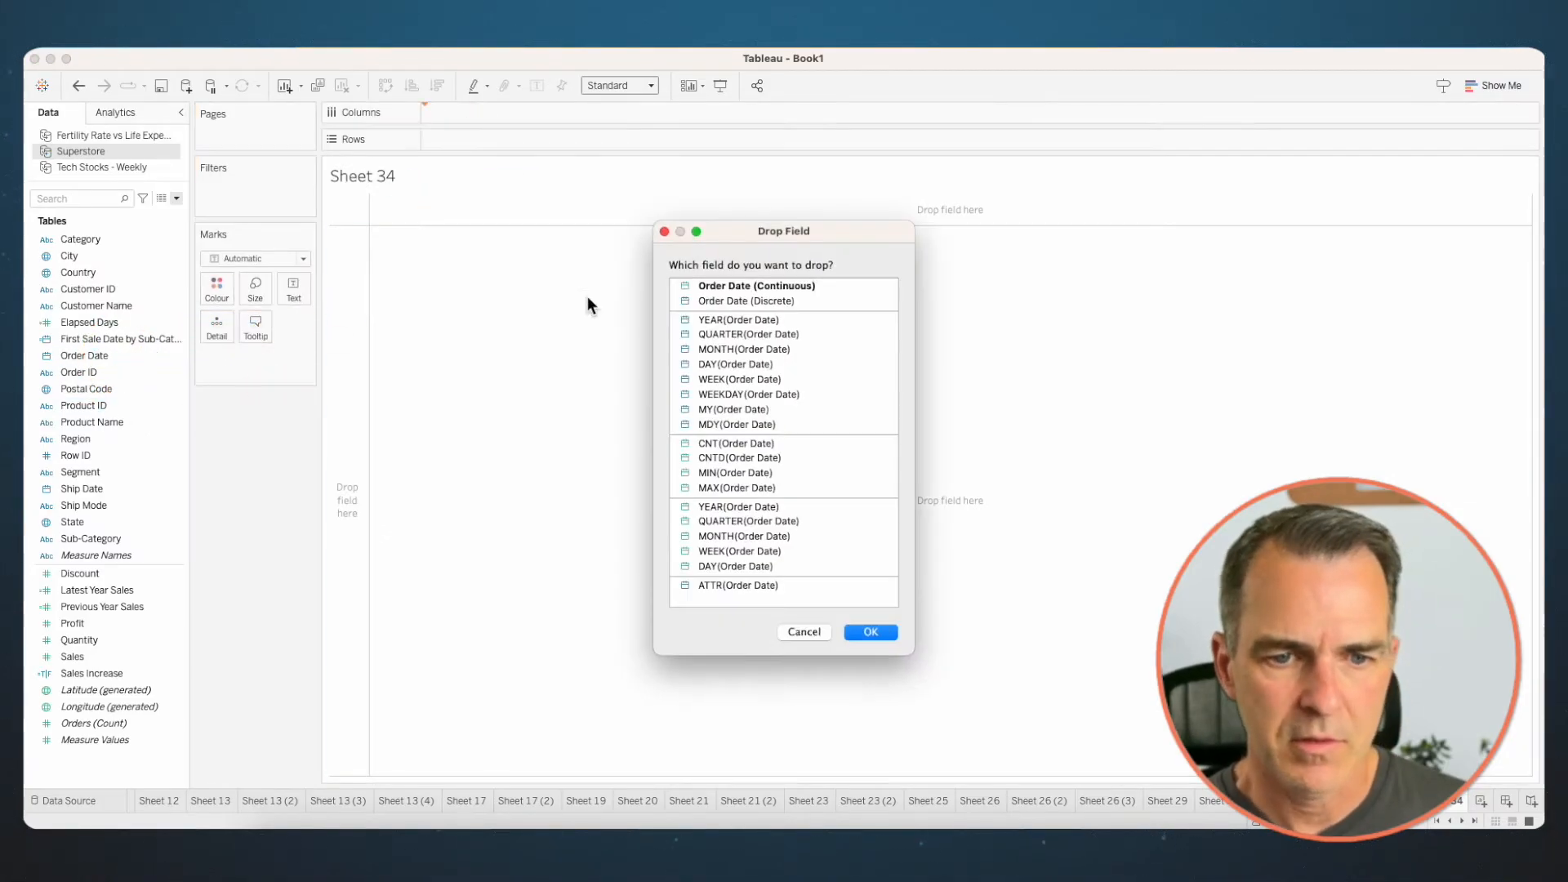
left_click(722, 349)
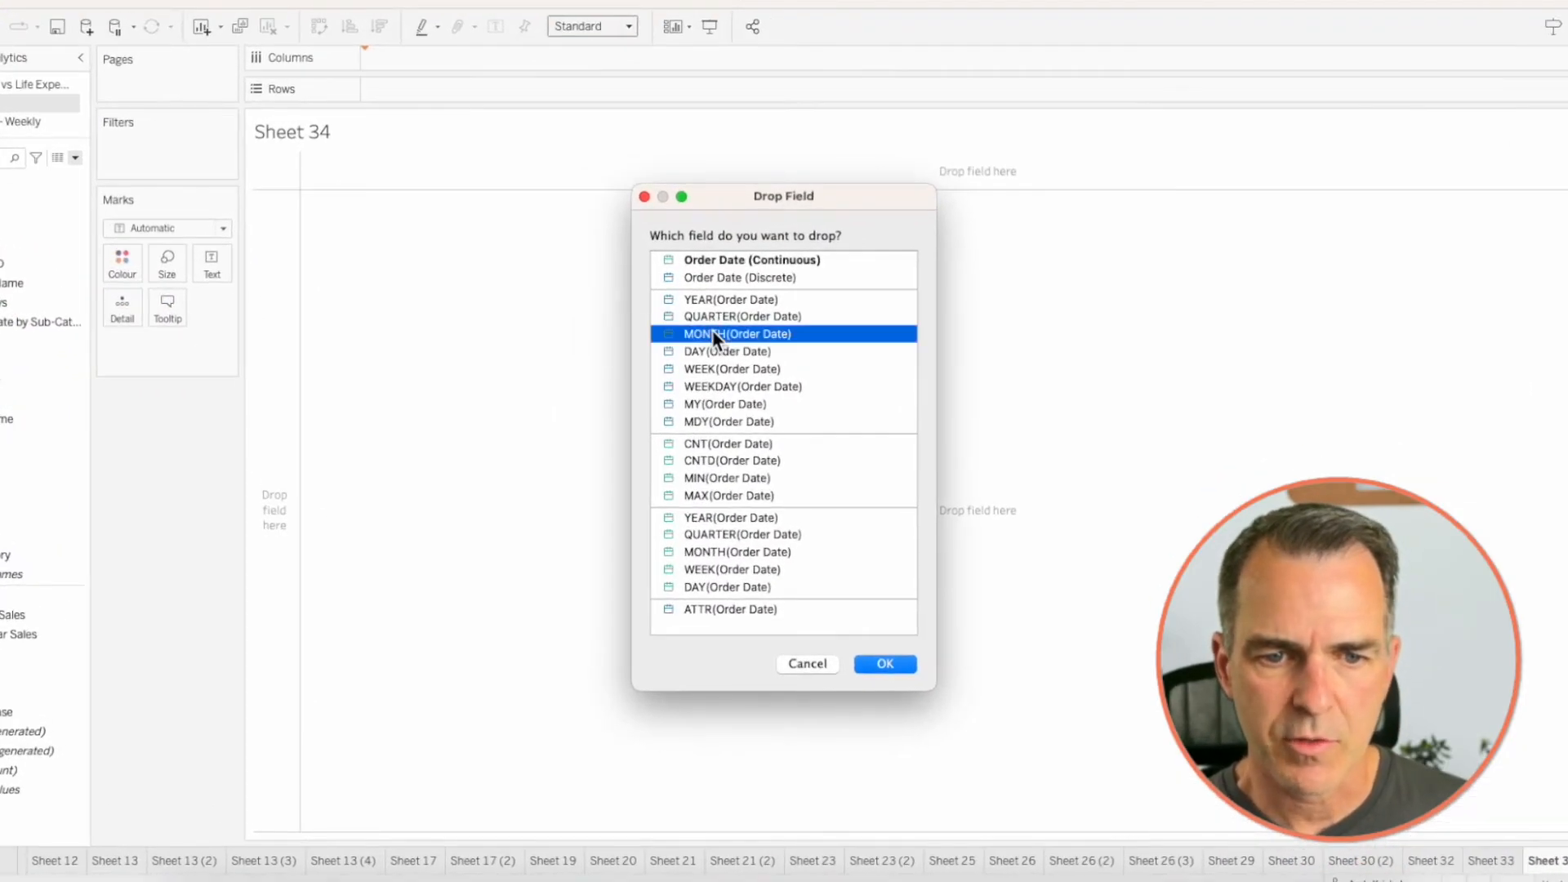
left_click(869, 664)
- Plot Sales on Rows and show it as bars
left_click_drag(82, 655, 480, 145)
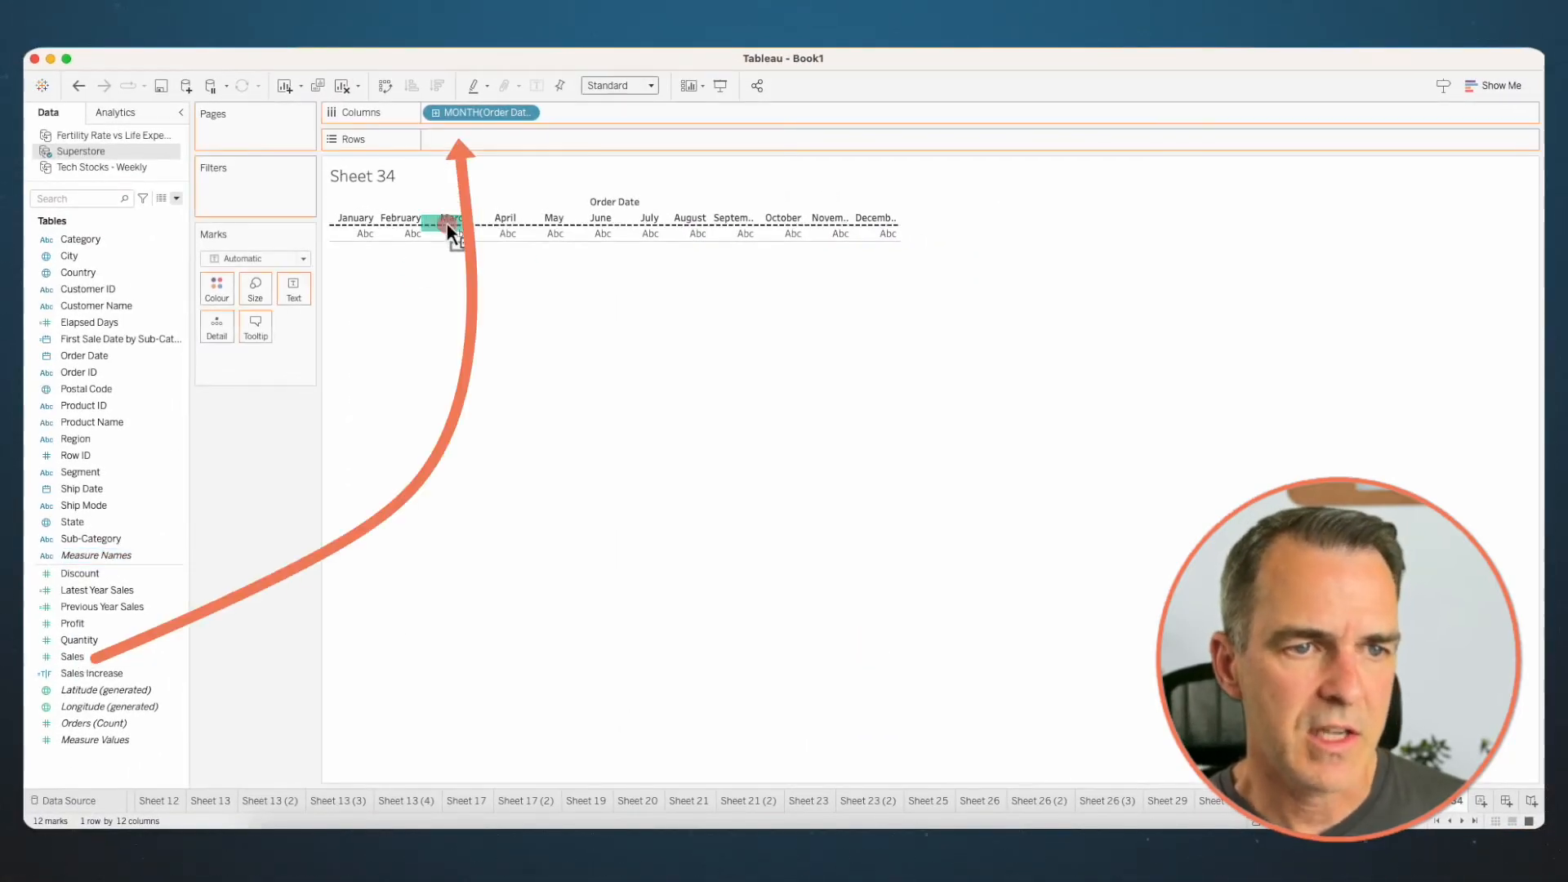
left_click(255, 258)
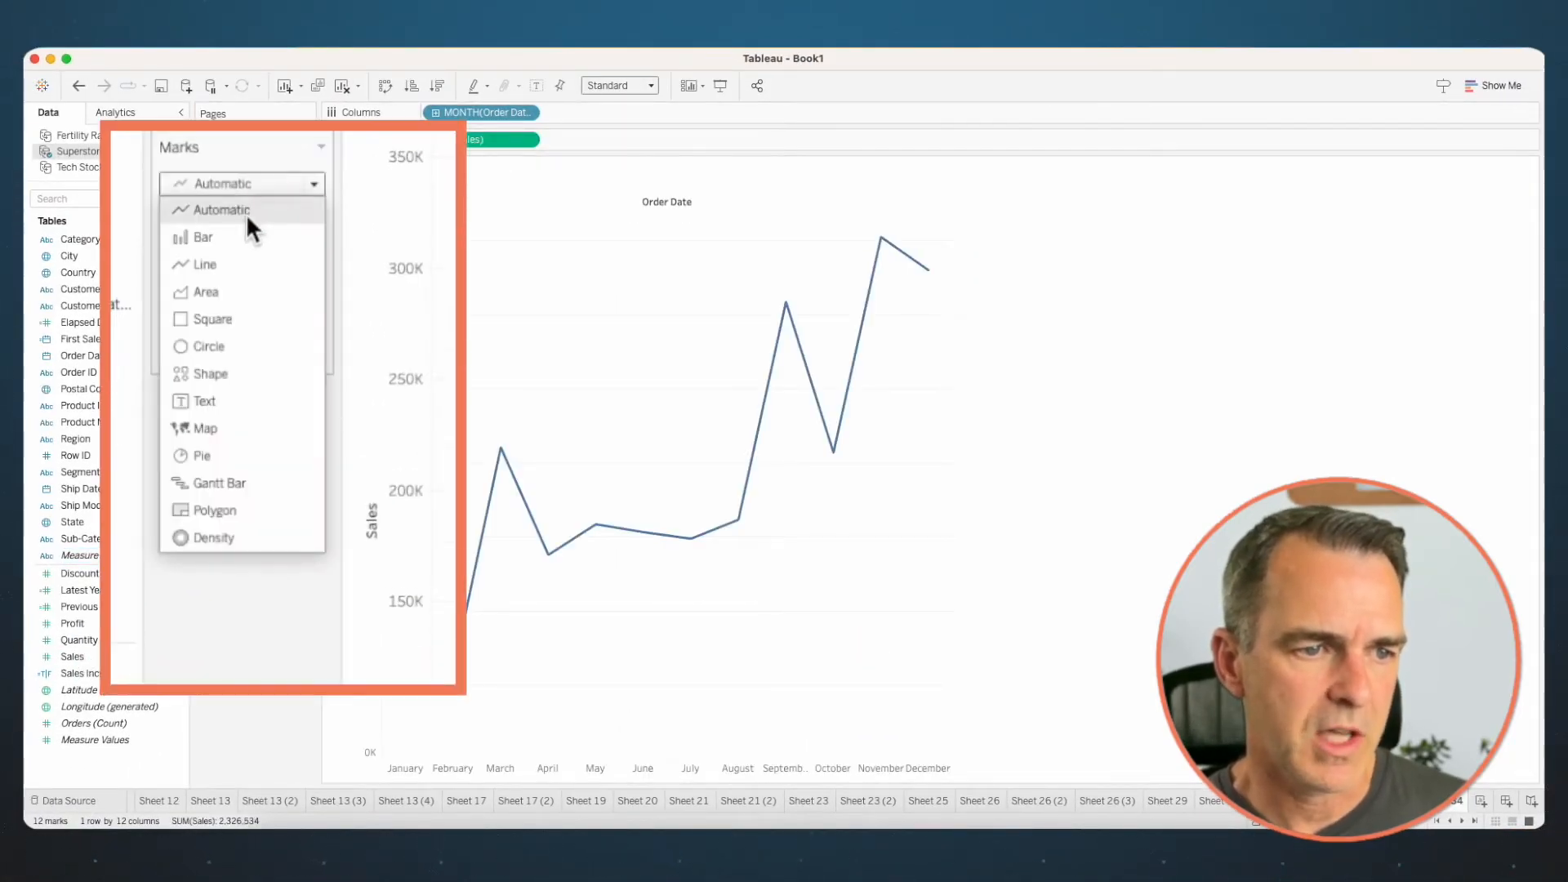
left_click(244, 235)
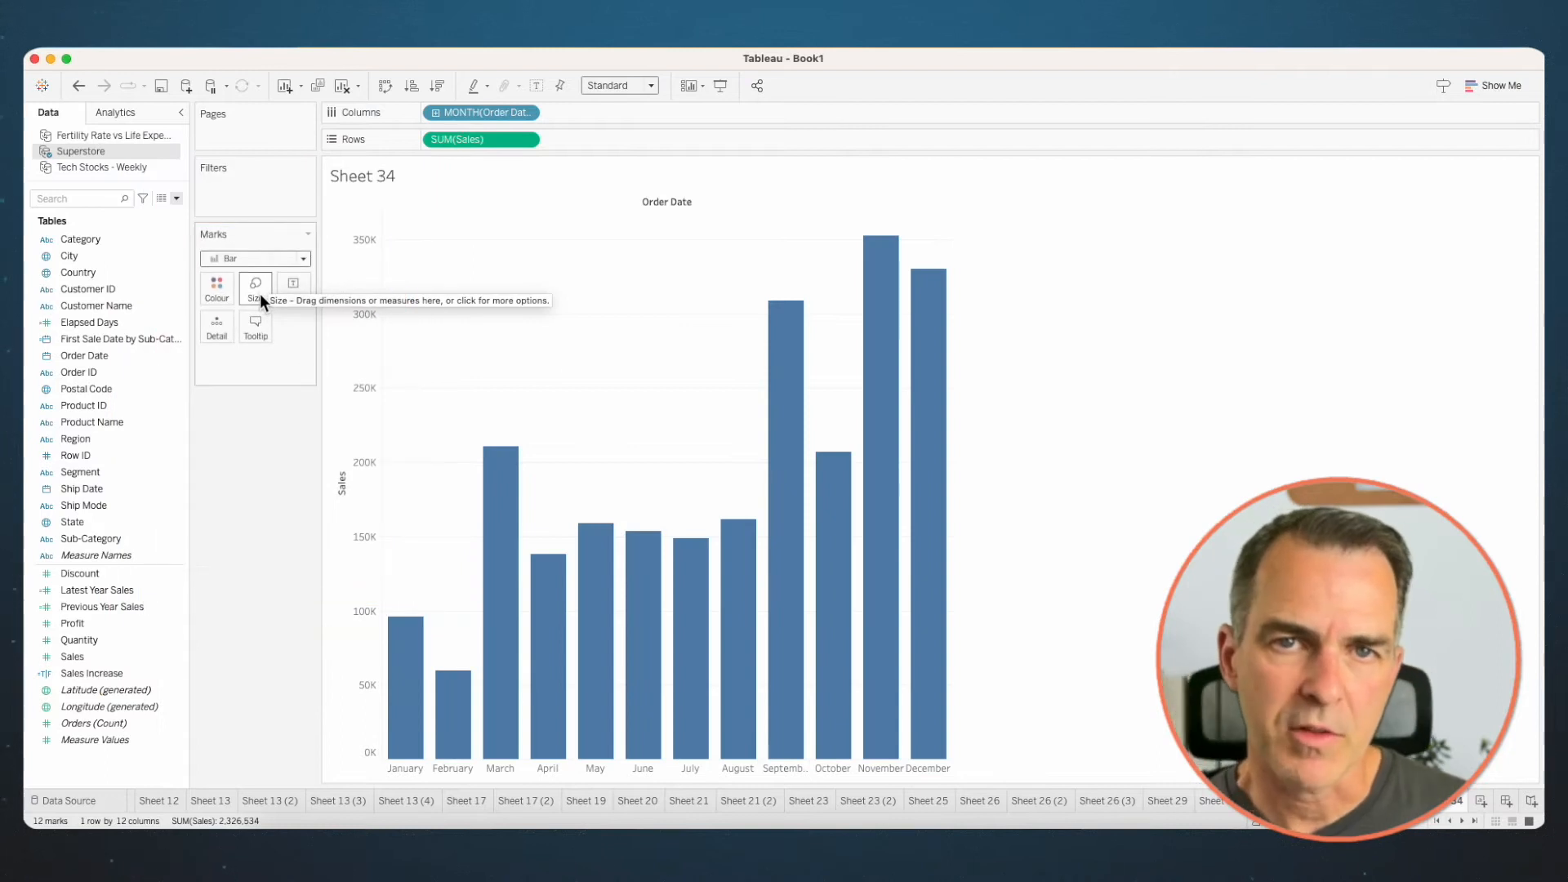
- Add Profit as a dual axis on the Sales chart and change its mark type to Line
left_click_drag(74, 623, 939, 449)
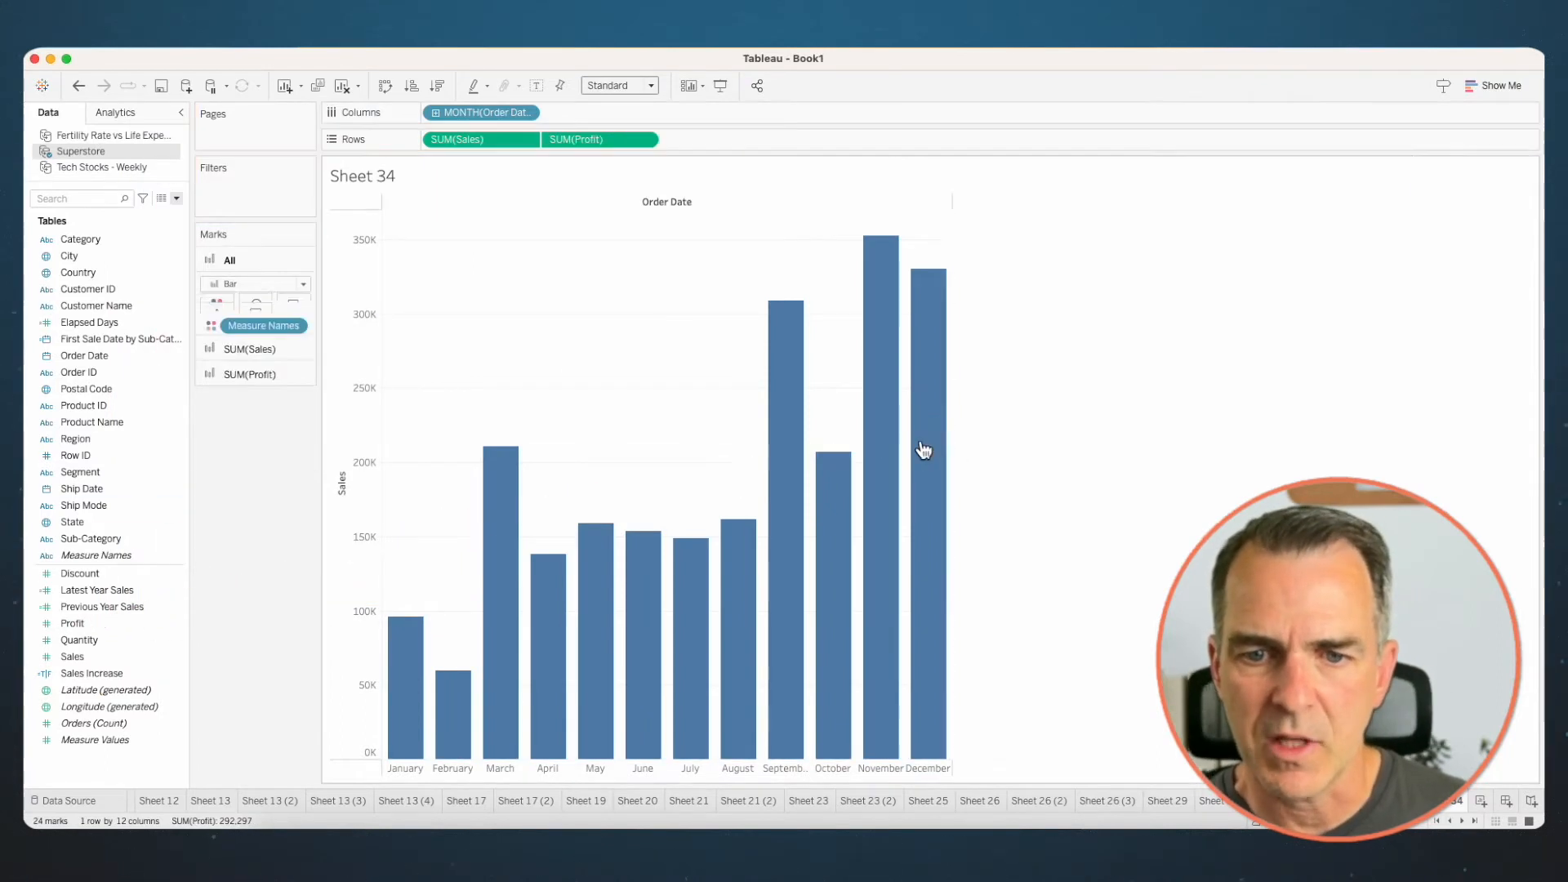
right_click(971, 357)
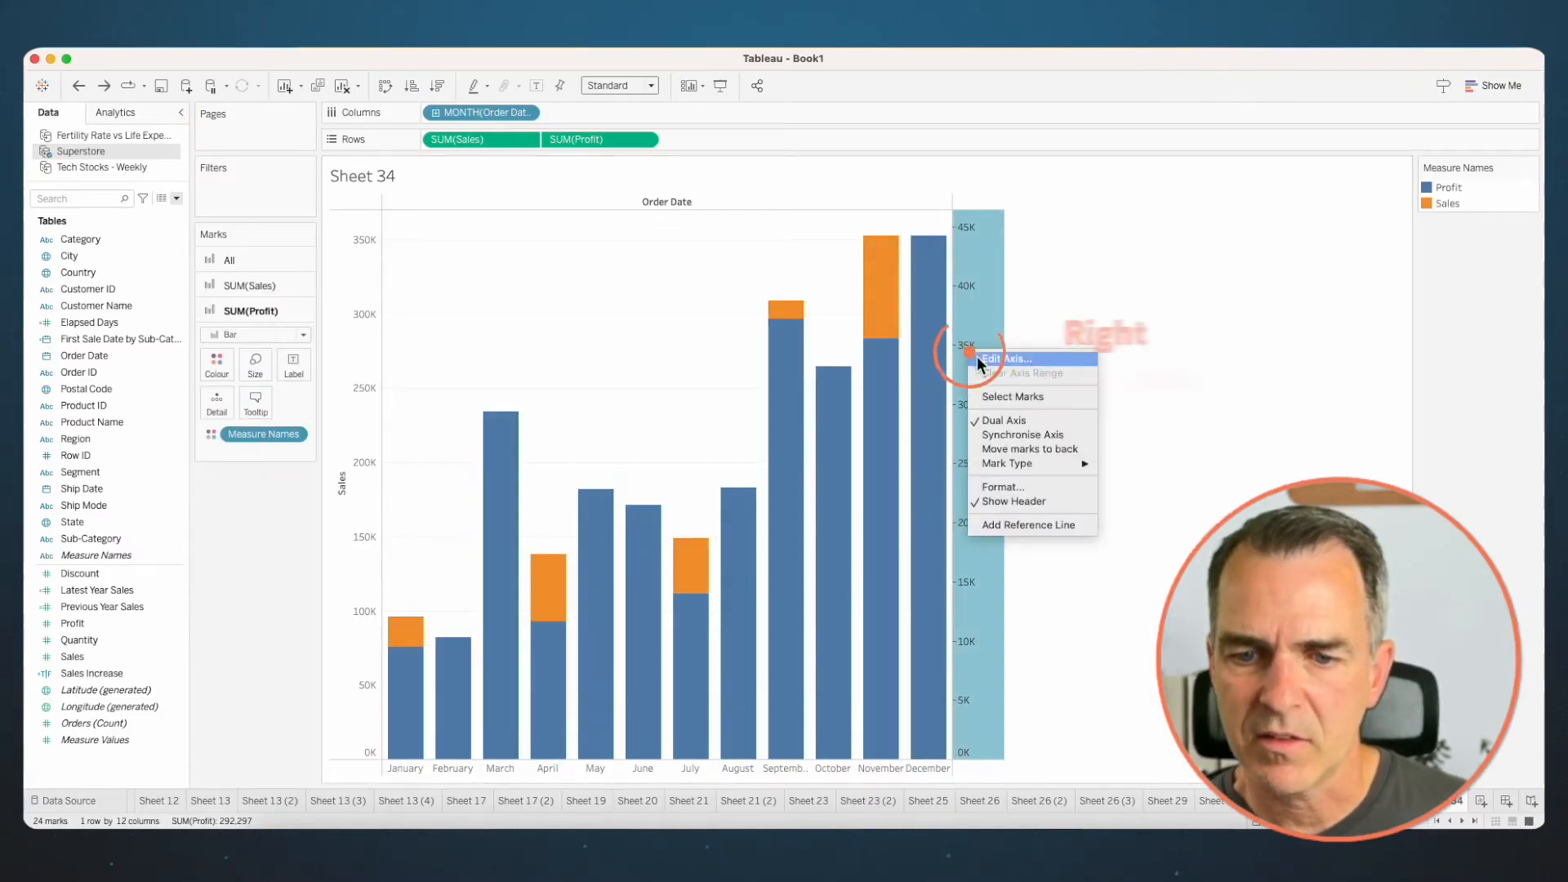
mouse_move(1026, 460)
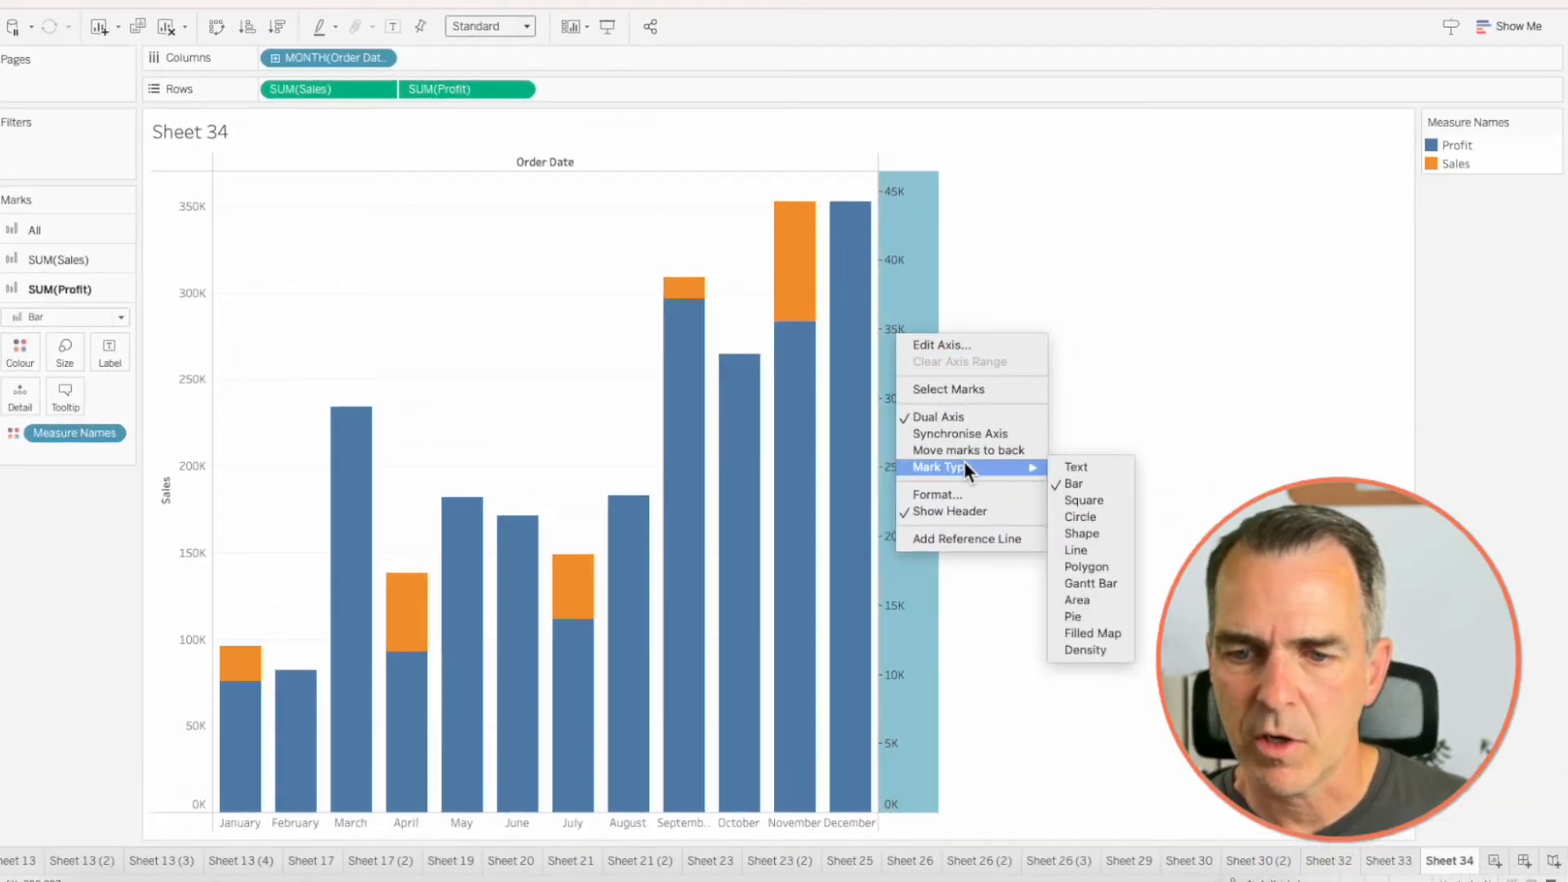
left_click(1078, 550)
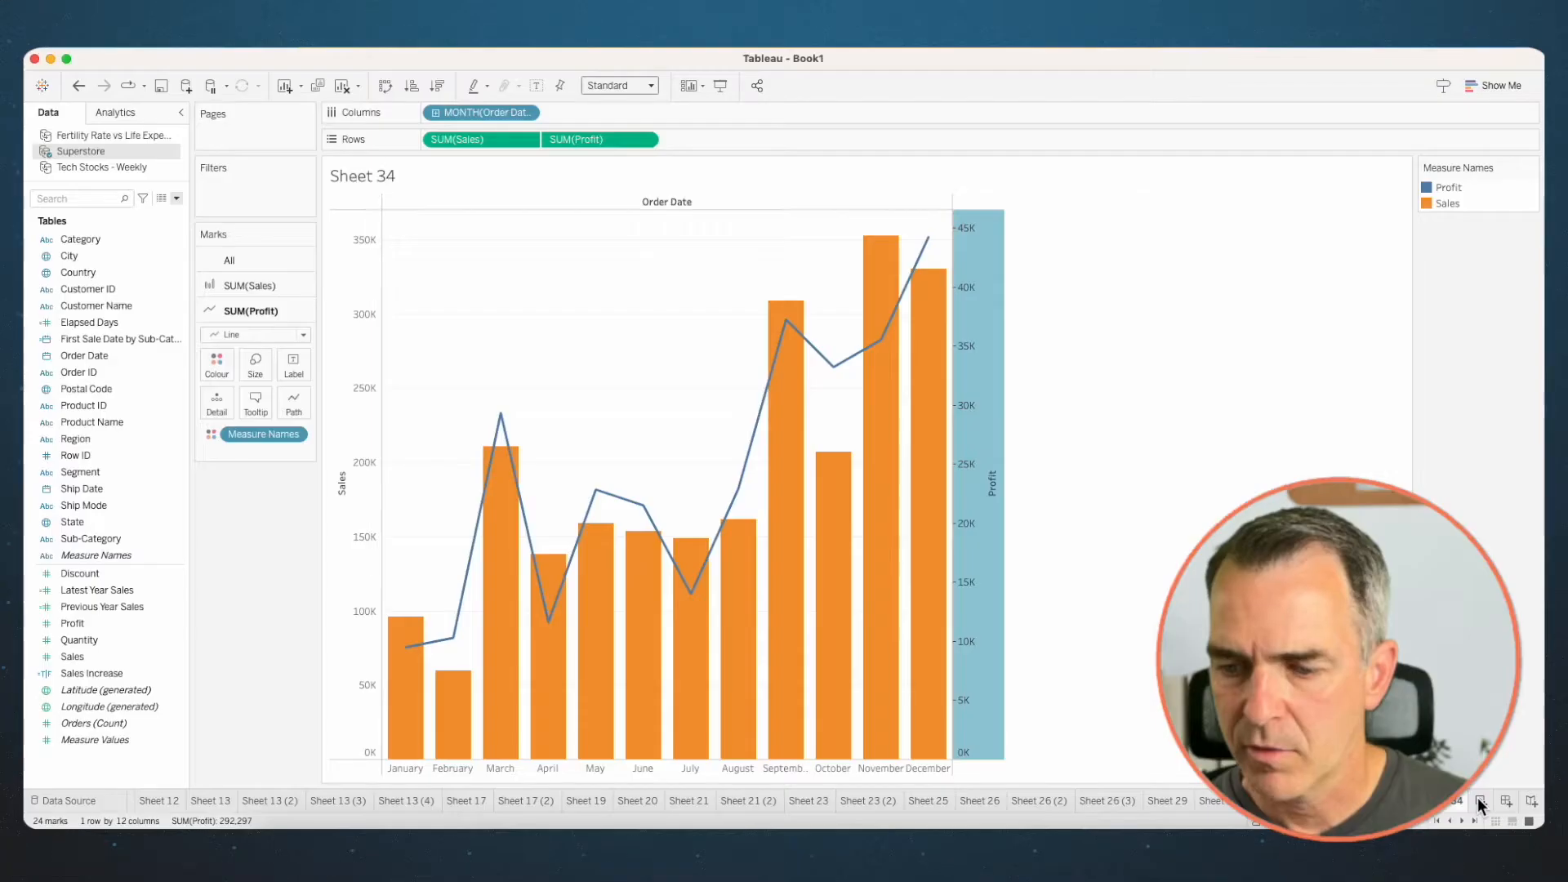
- Create a worksheet for the year-on-year comparison with the discrete MONTH(Order Date) on Columns
left_click(1479, 799)
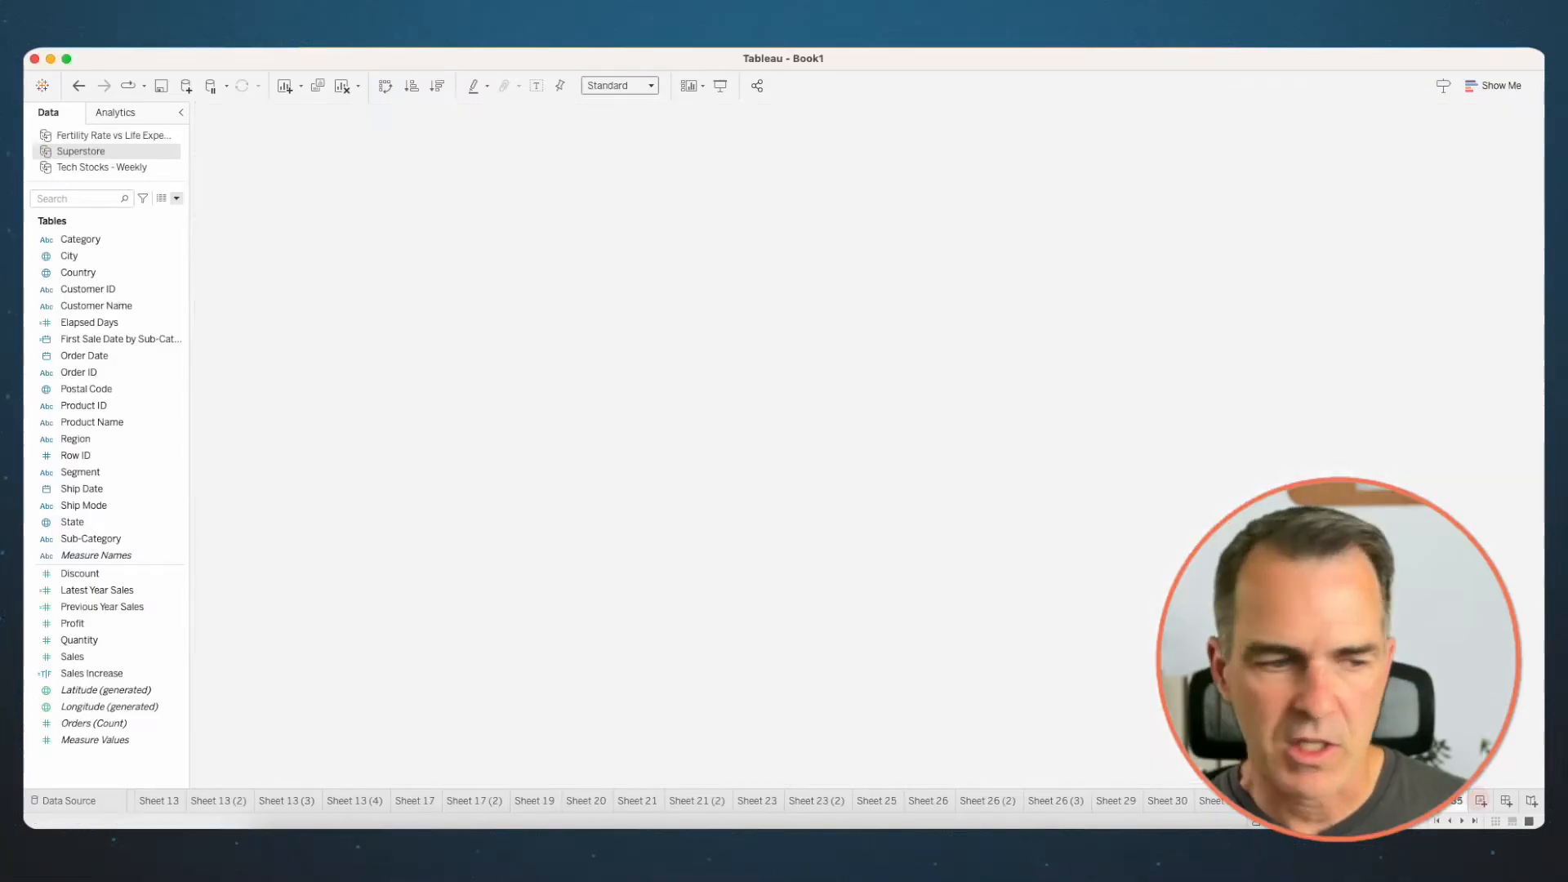
left_click_drag(84, 355, 493, 107)
left_click(723, 349)
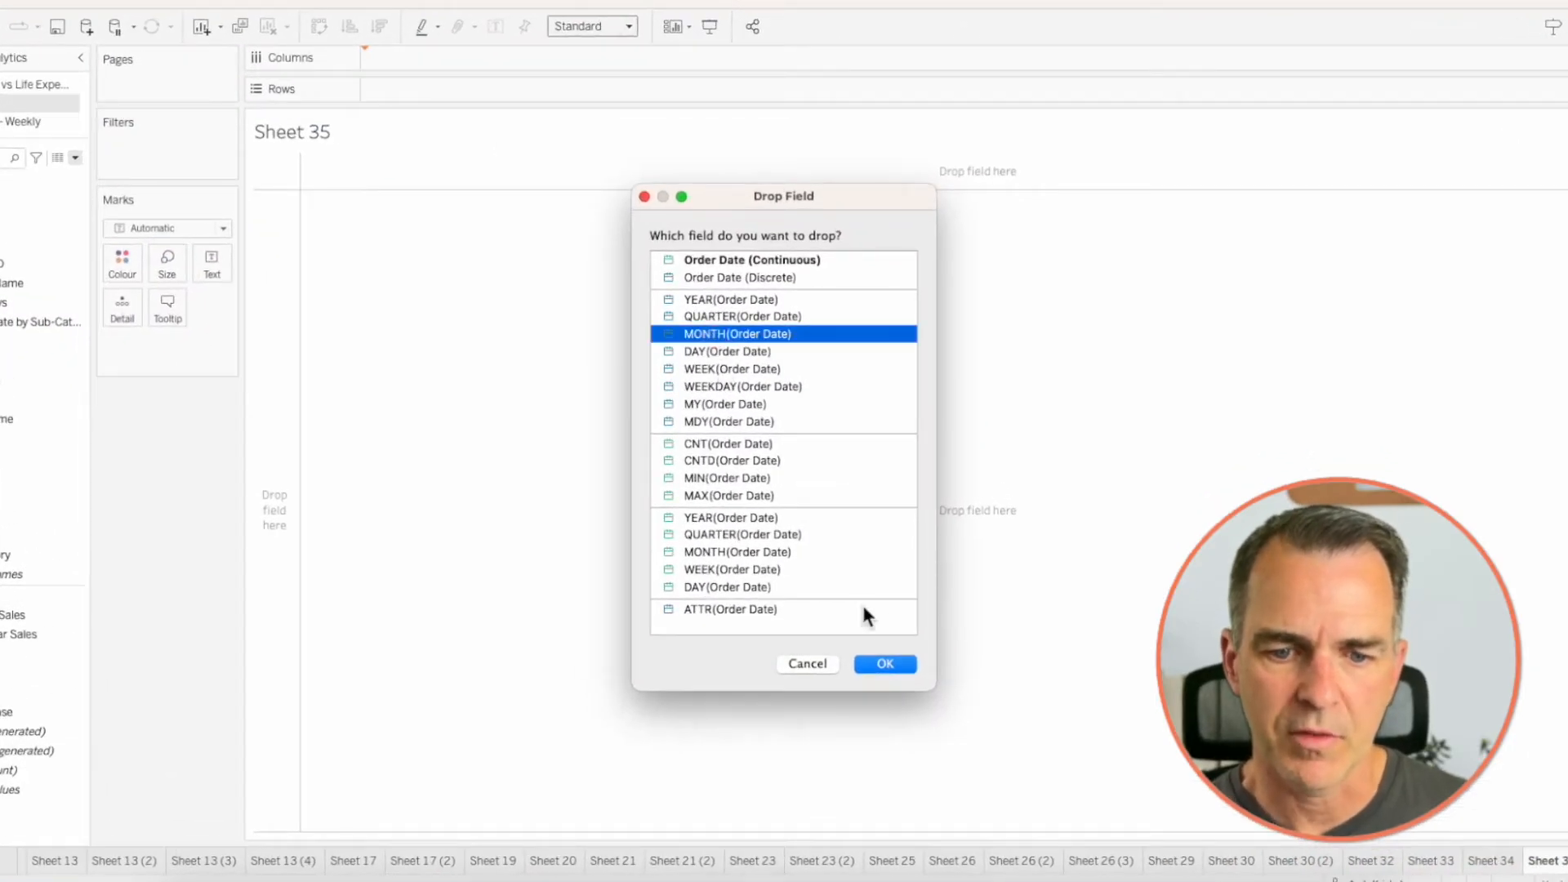
left_click(879, 668)
- Plot Previous Year Sales on Rows and show it as bars
left_click_drag(94, 606, 502, 135)
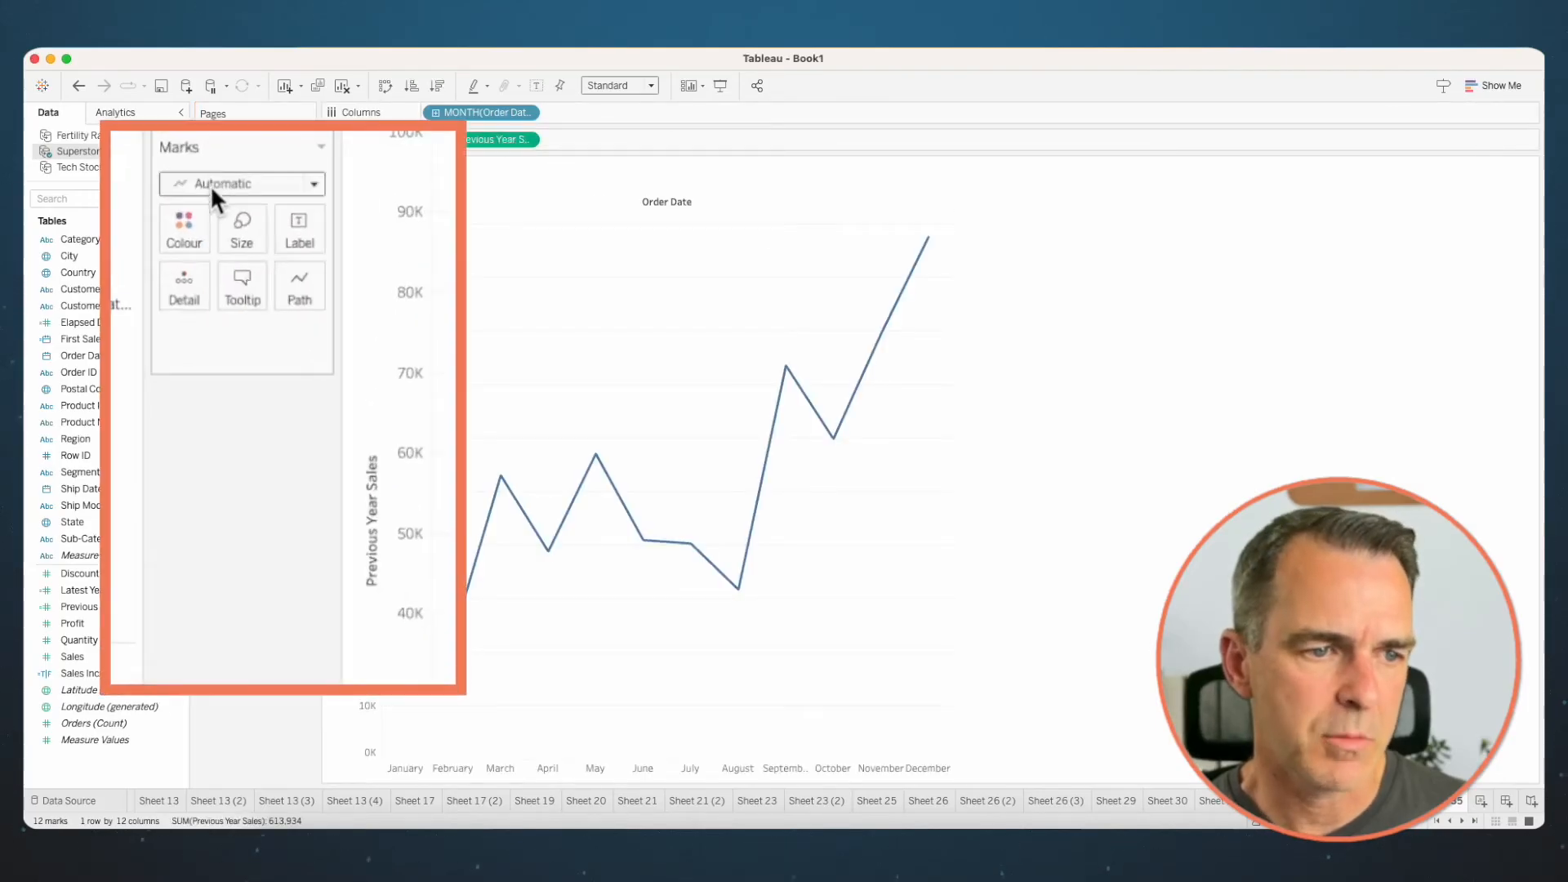
left_click(237, 258)
left_click(202, 242)
- Add Latest Year Sales as a dual axis, synchronise the axes and change its mark type to Line
left_click_drag(97, 591, 943, 428)
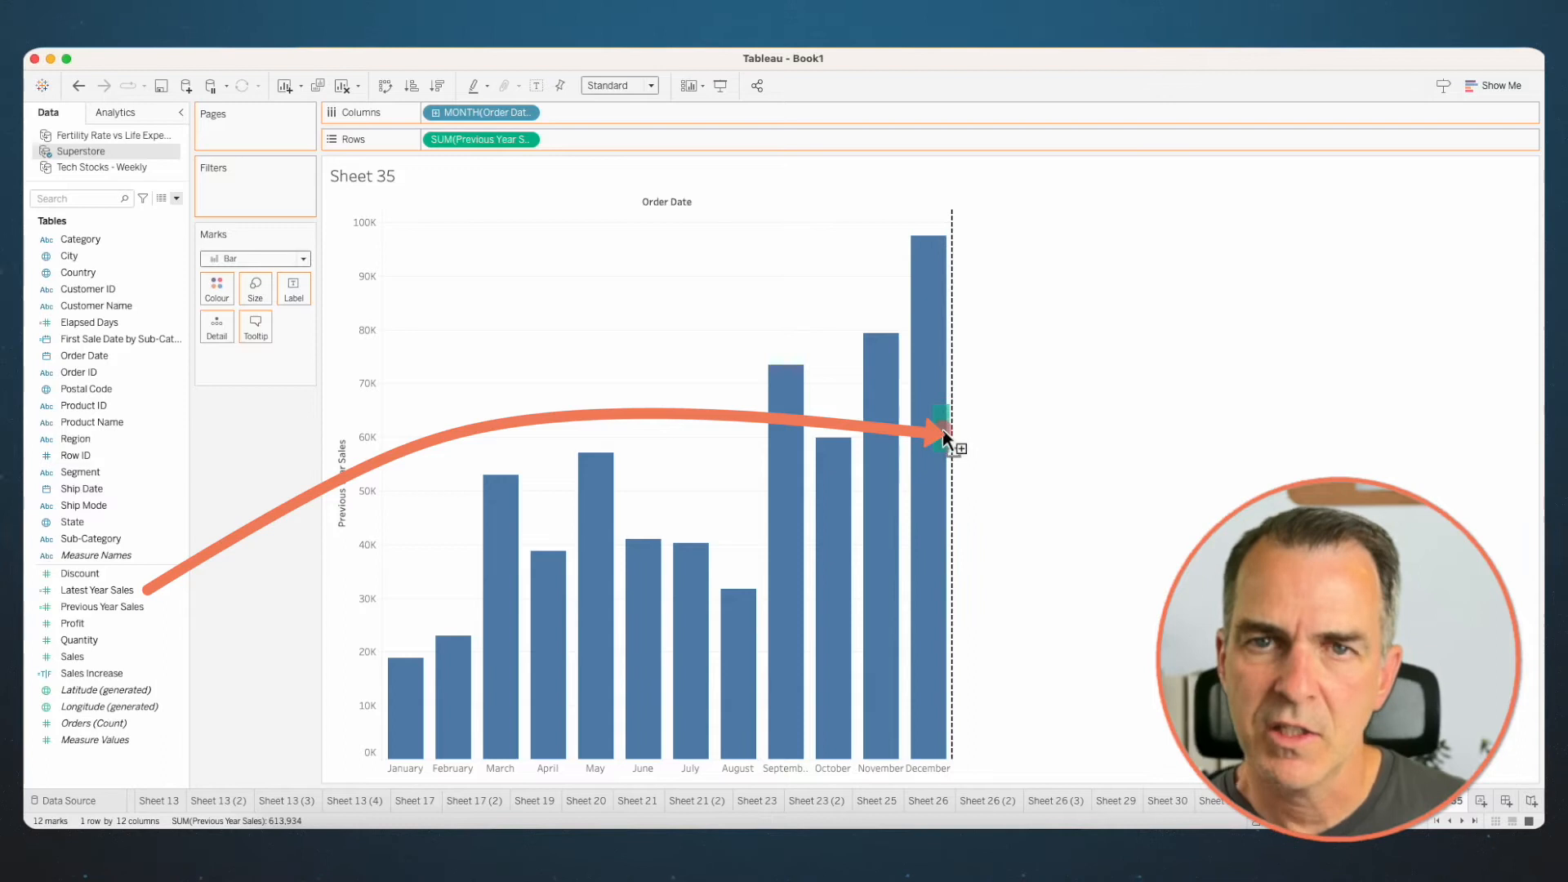
right_click(969, 347)
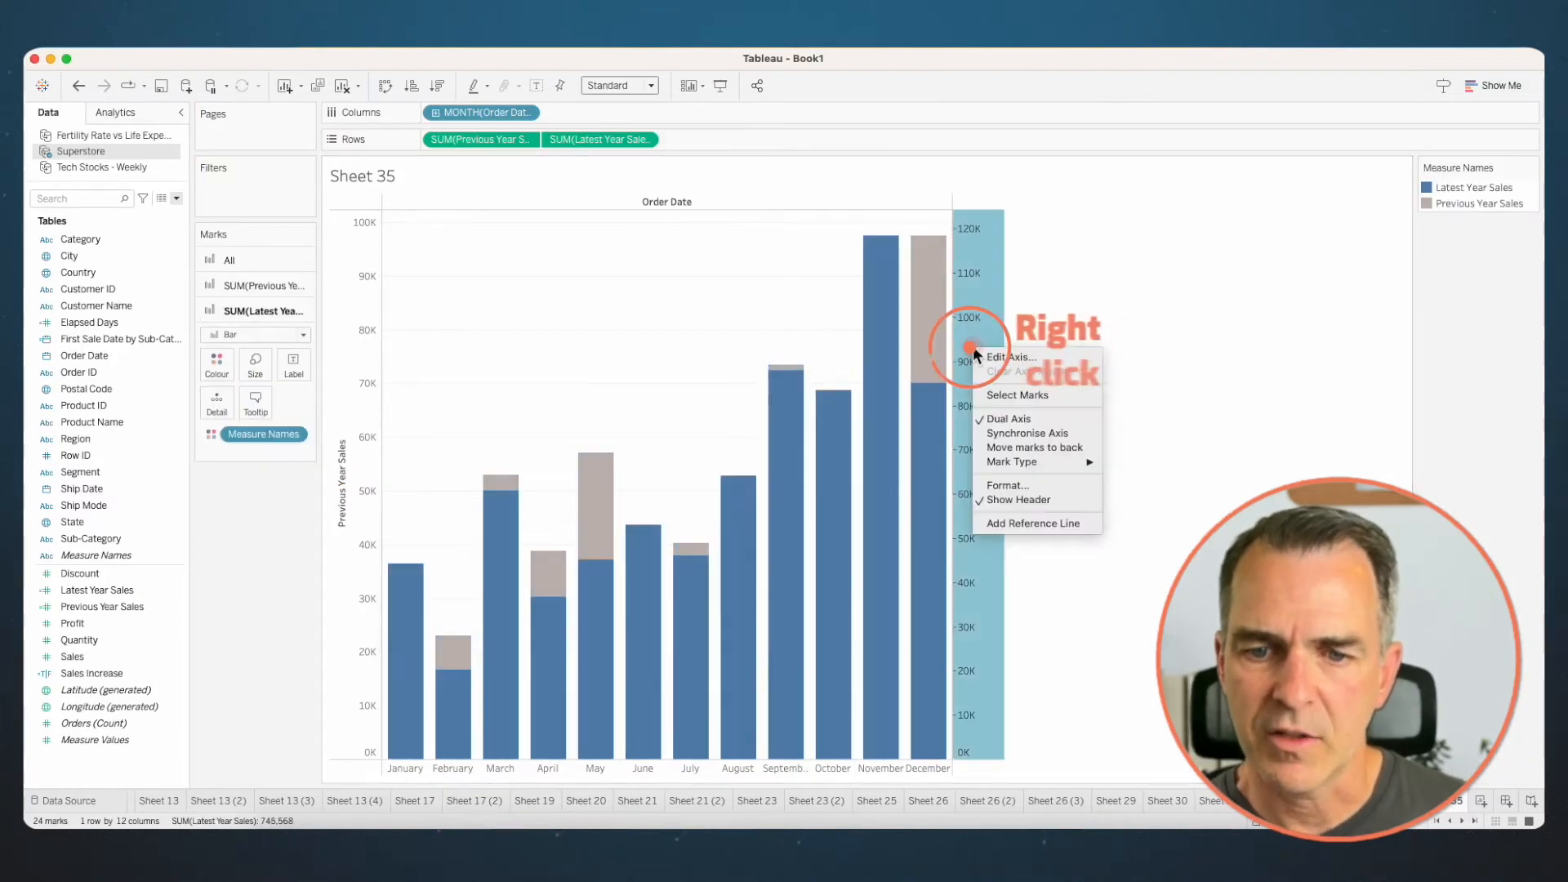
left_click(1034, 431)
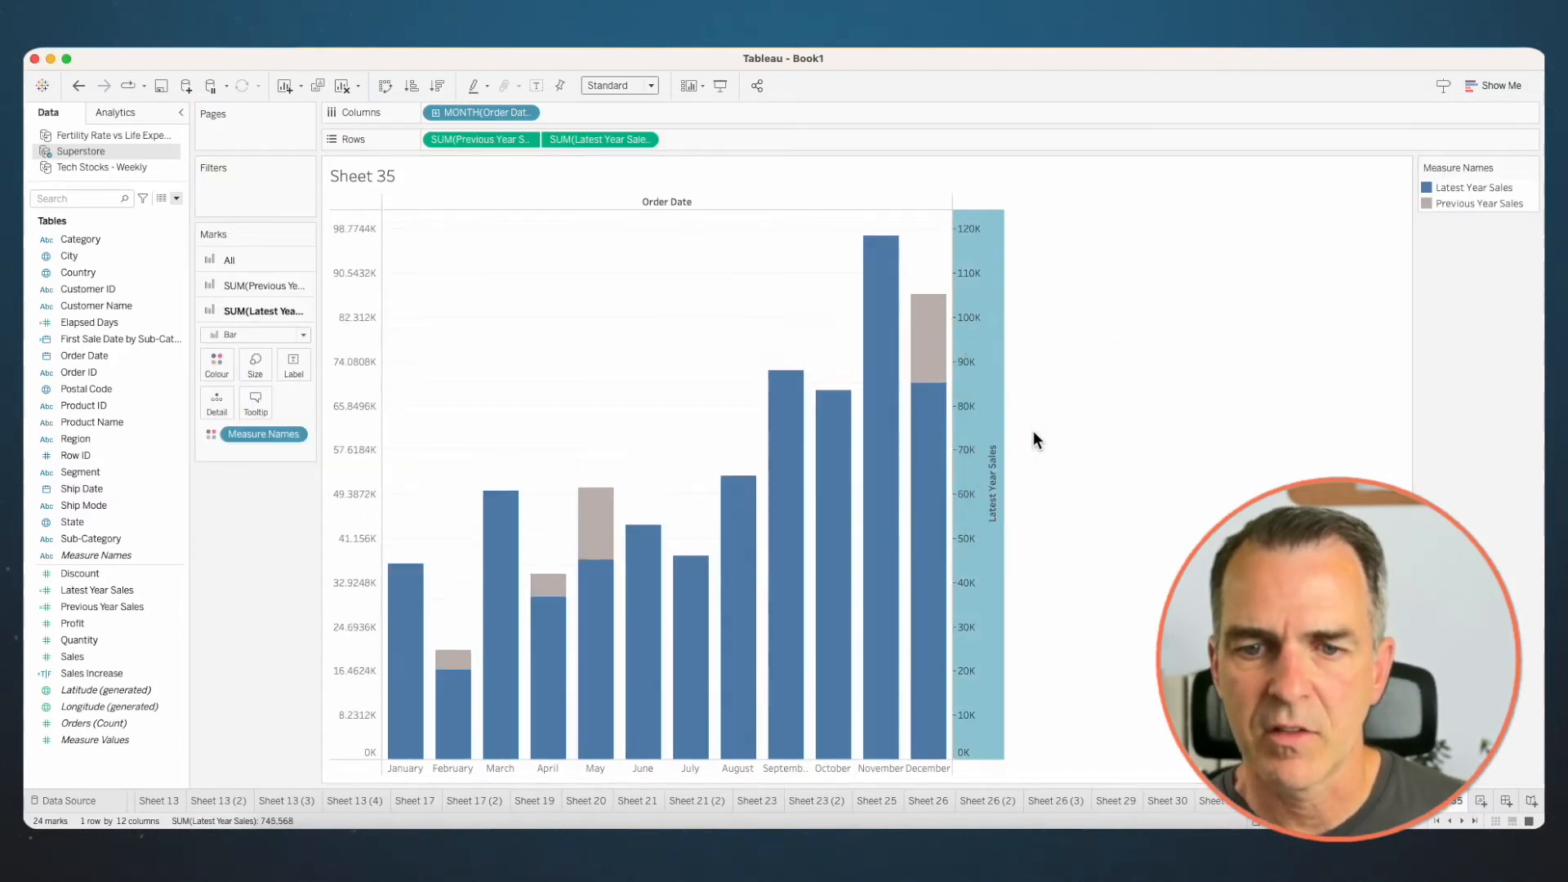
right_click(973, 373)
mouse_move(1013, 486)
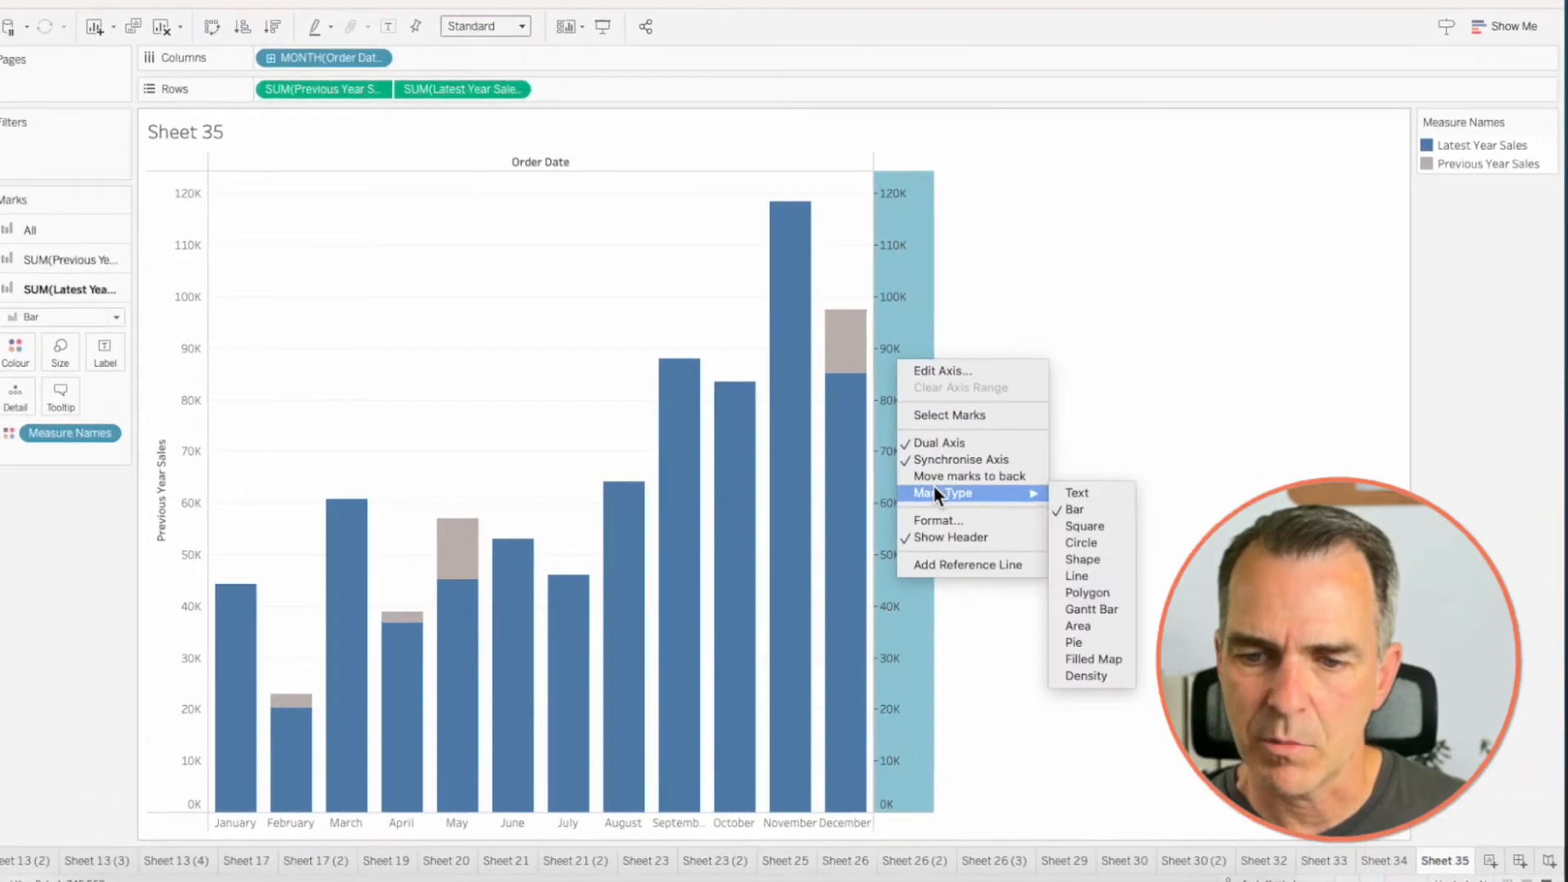
left_click(1075, 574)
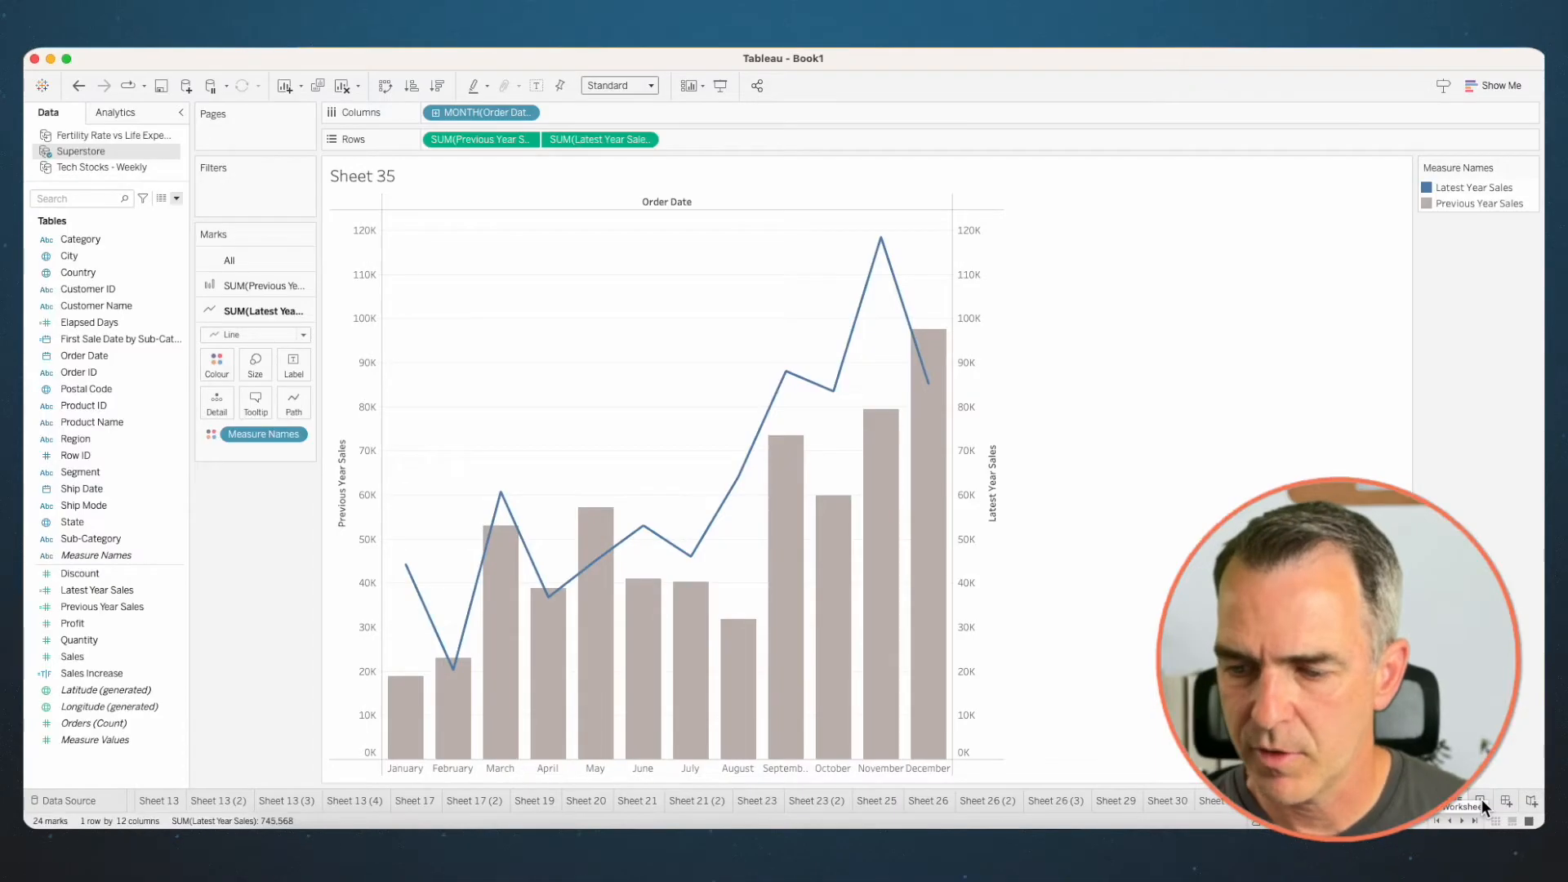
- Create another worksheet plotting Sales on Rows against the continuous MONTH(Order Date) on Columns
left_click(1481, 800)
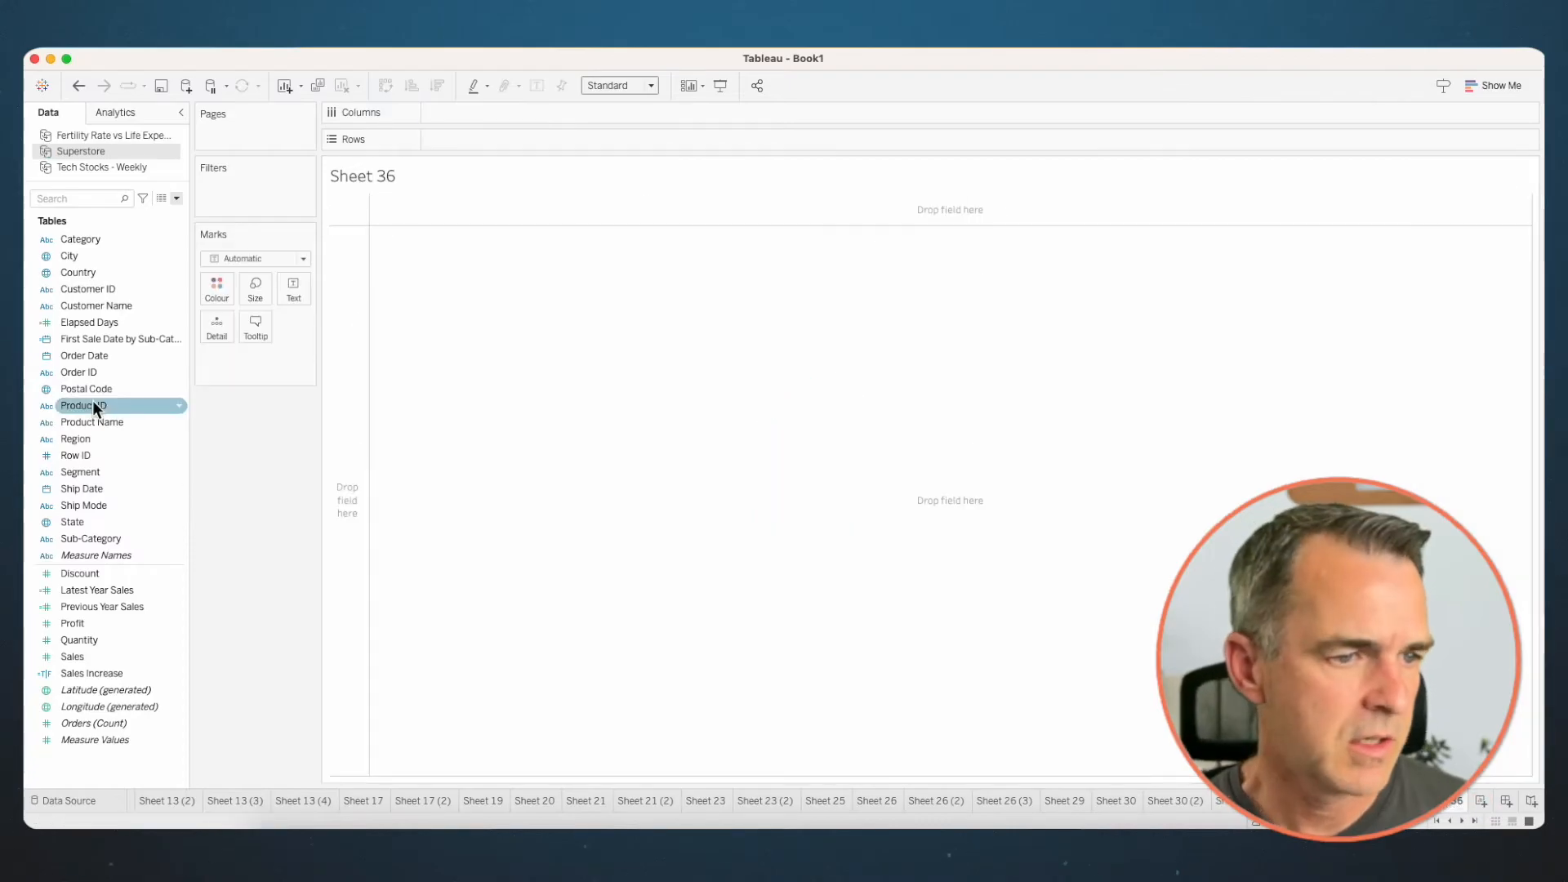
left_click(96, 356)
left_click_drag(96, 352, 526, 109)
left_click(719, 536)
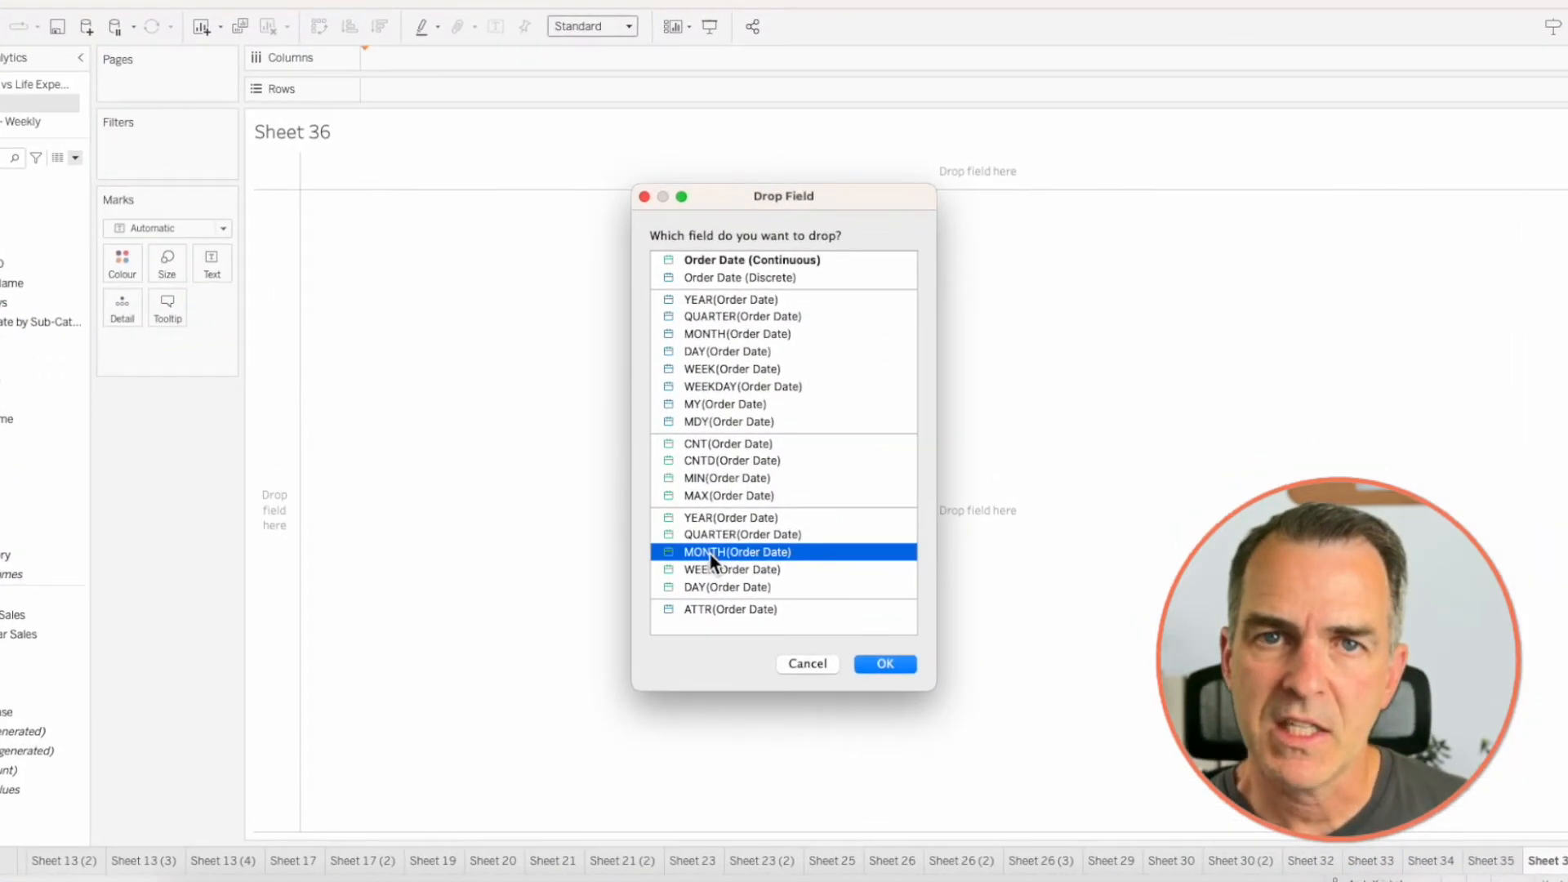
left_click(876, 668)
mouse_move(0, 692)
left_mouse_down()
mouse_move(229, 416)
mouse_move(434, 114)
mouse_move(482, 144)
left_mouse_up()
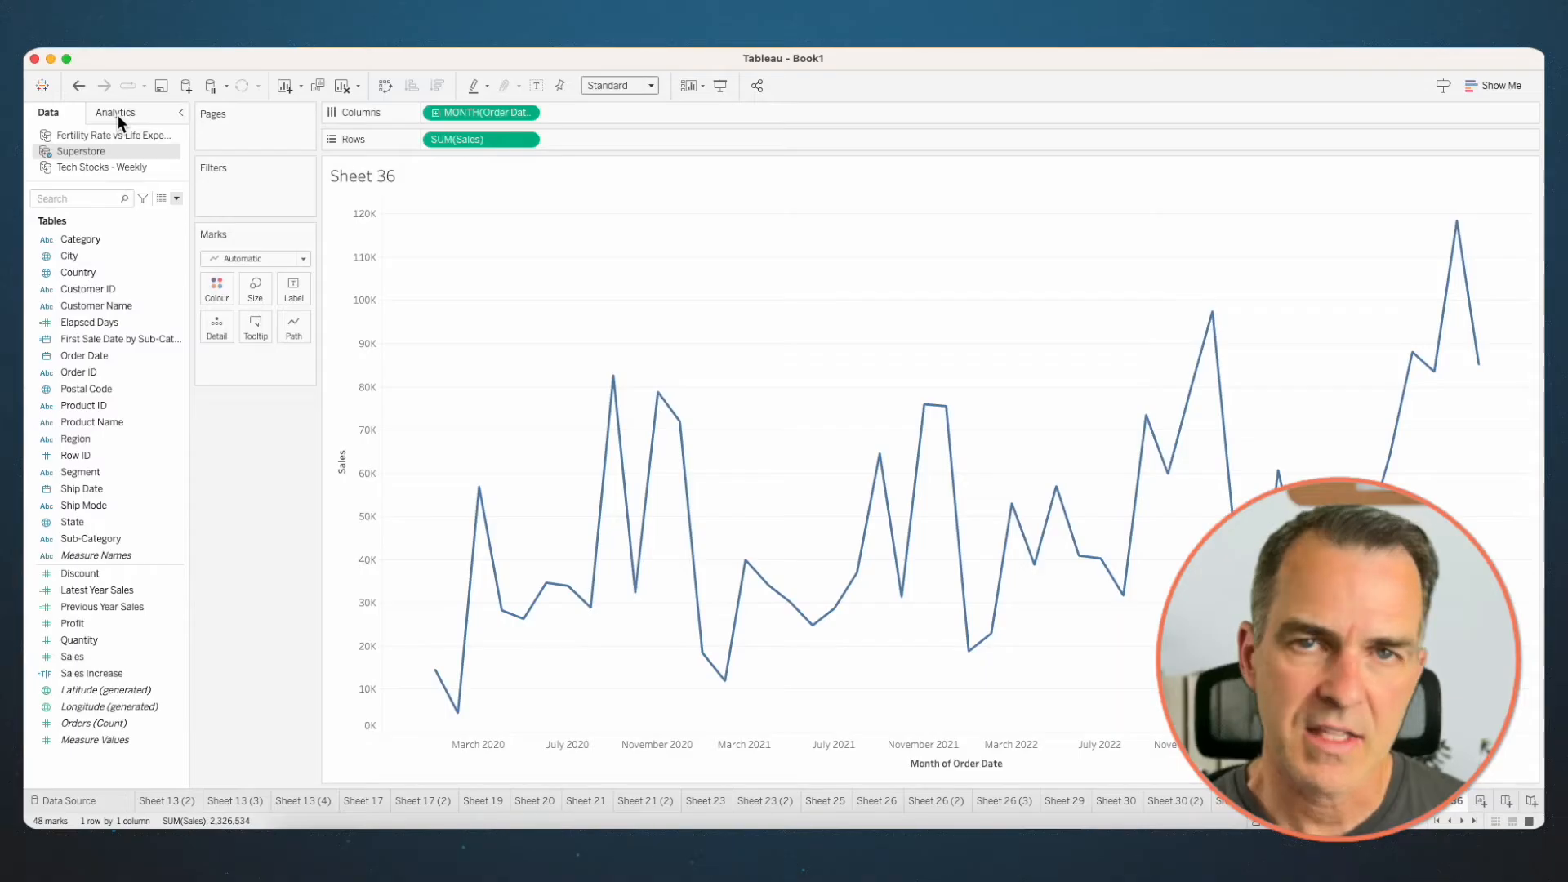
- Add an average line to the monthly Sales line chart
left_click(116, 114)
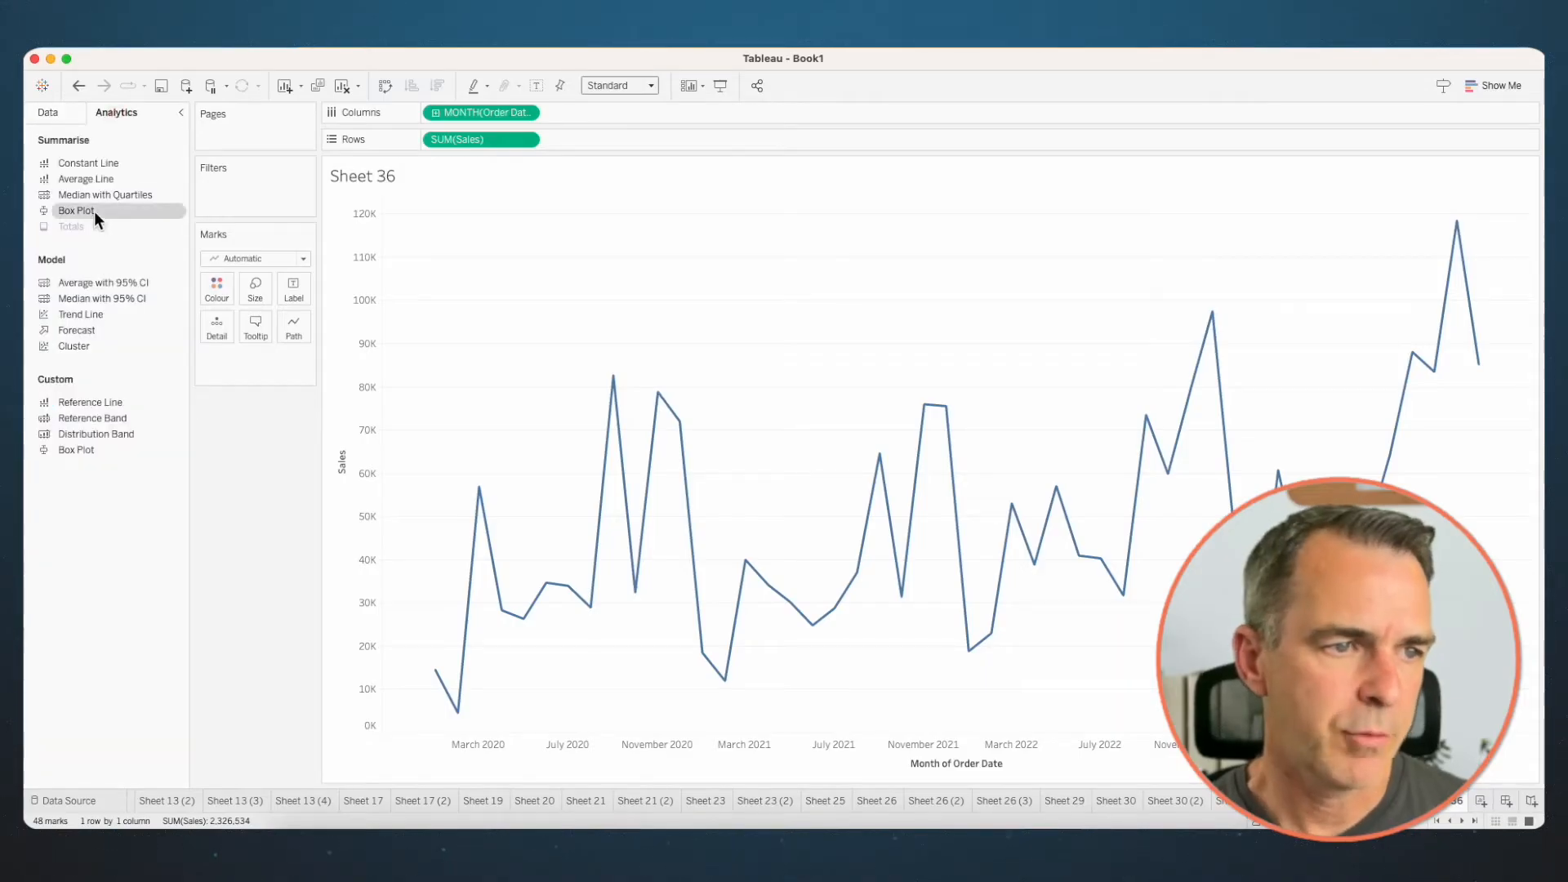
left_click_drag(105, 183, 472, 232)
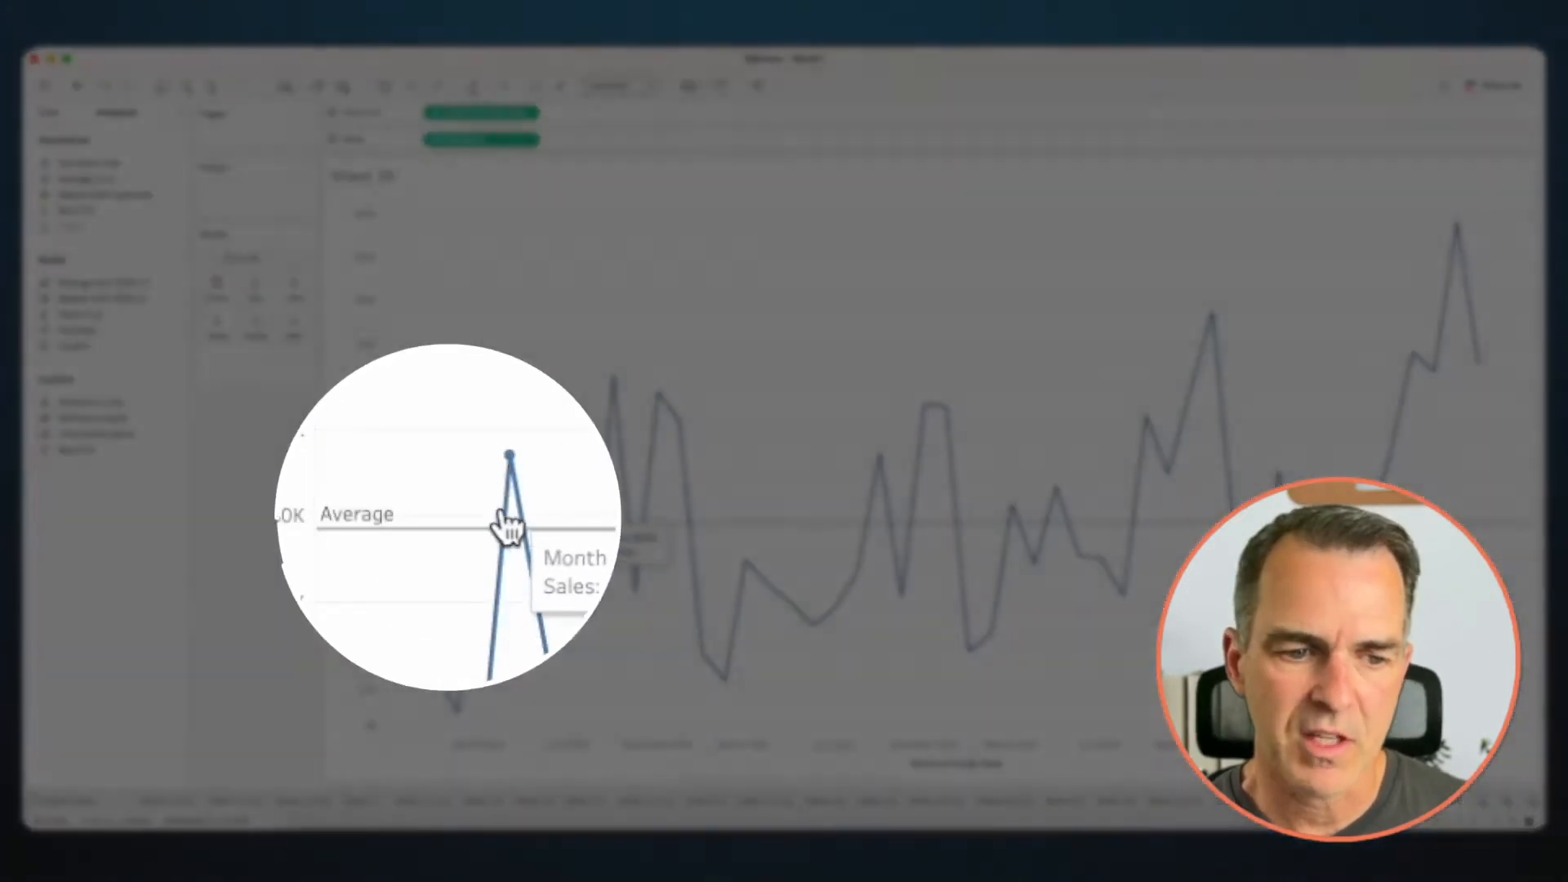
mouse_move(471, 523)
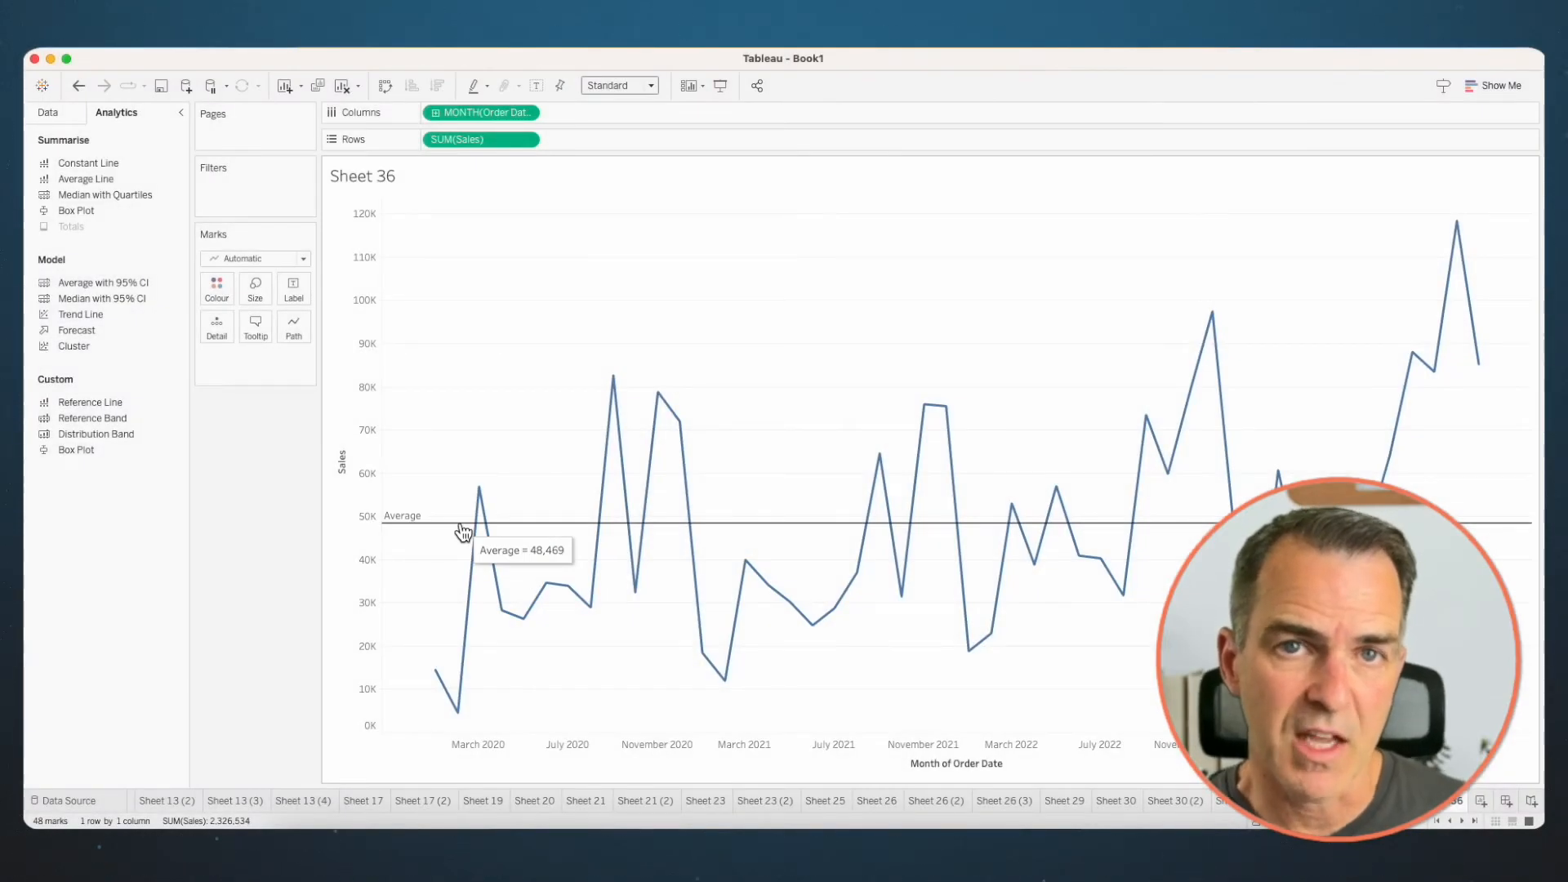
- Start a new calculated field in the Superstore data source and name it Window Avg Sales
left_click(57, 111)
left_click(176, 199)
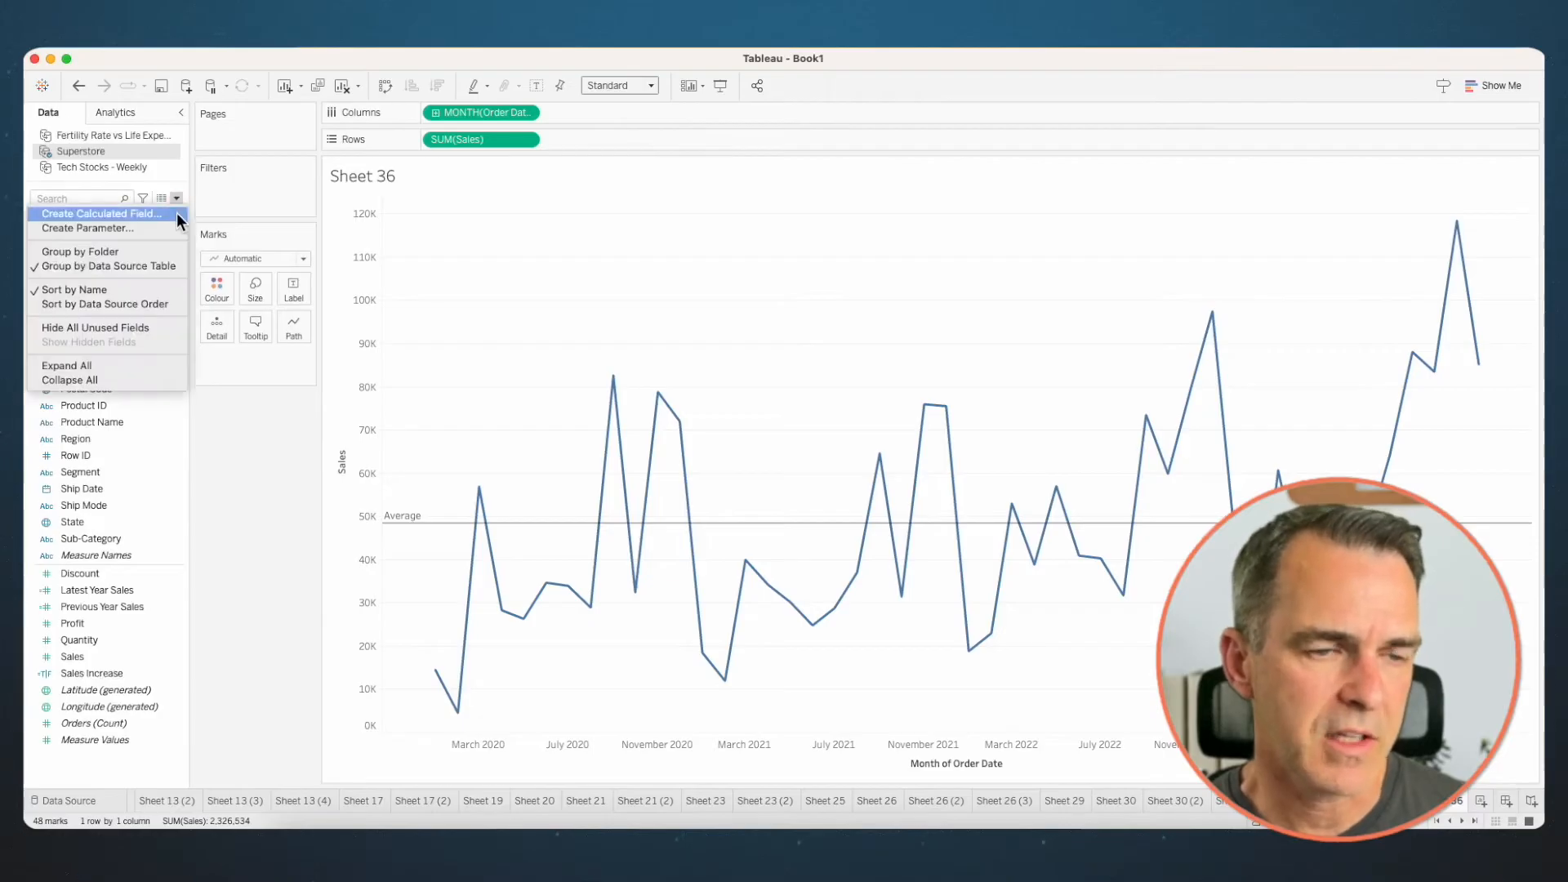
left_click(177, 212)
type("Wi")
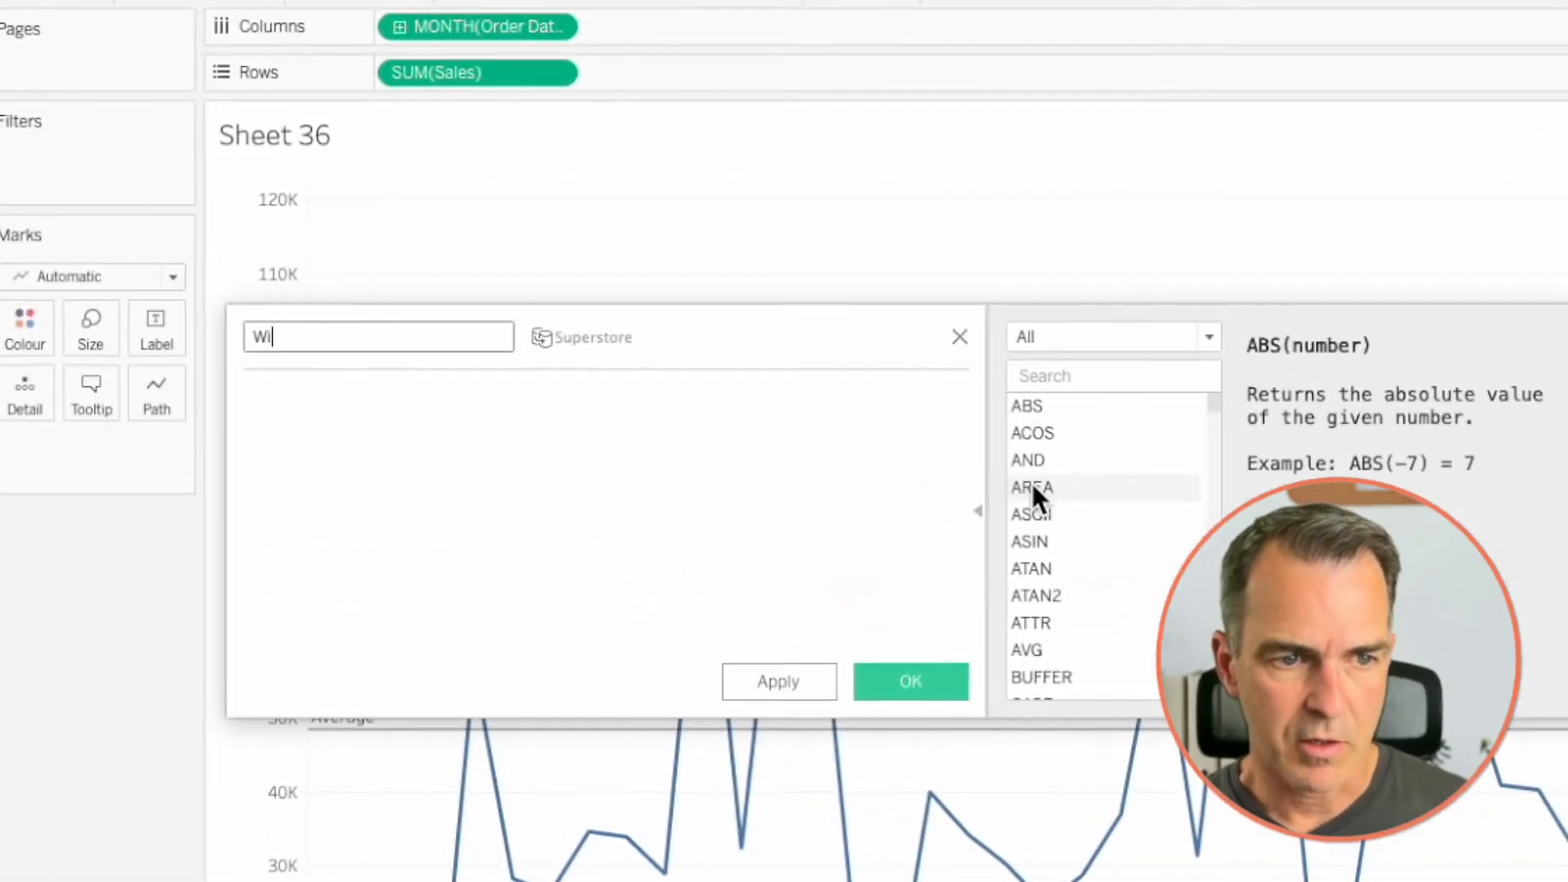
type("ndow Avg Sales")
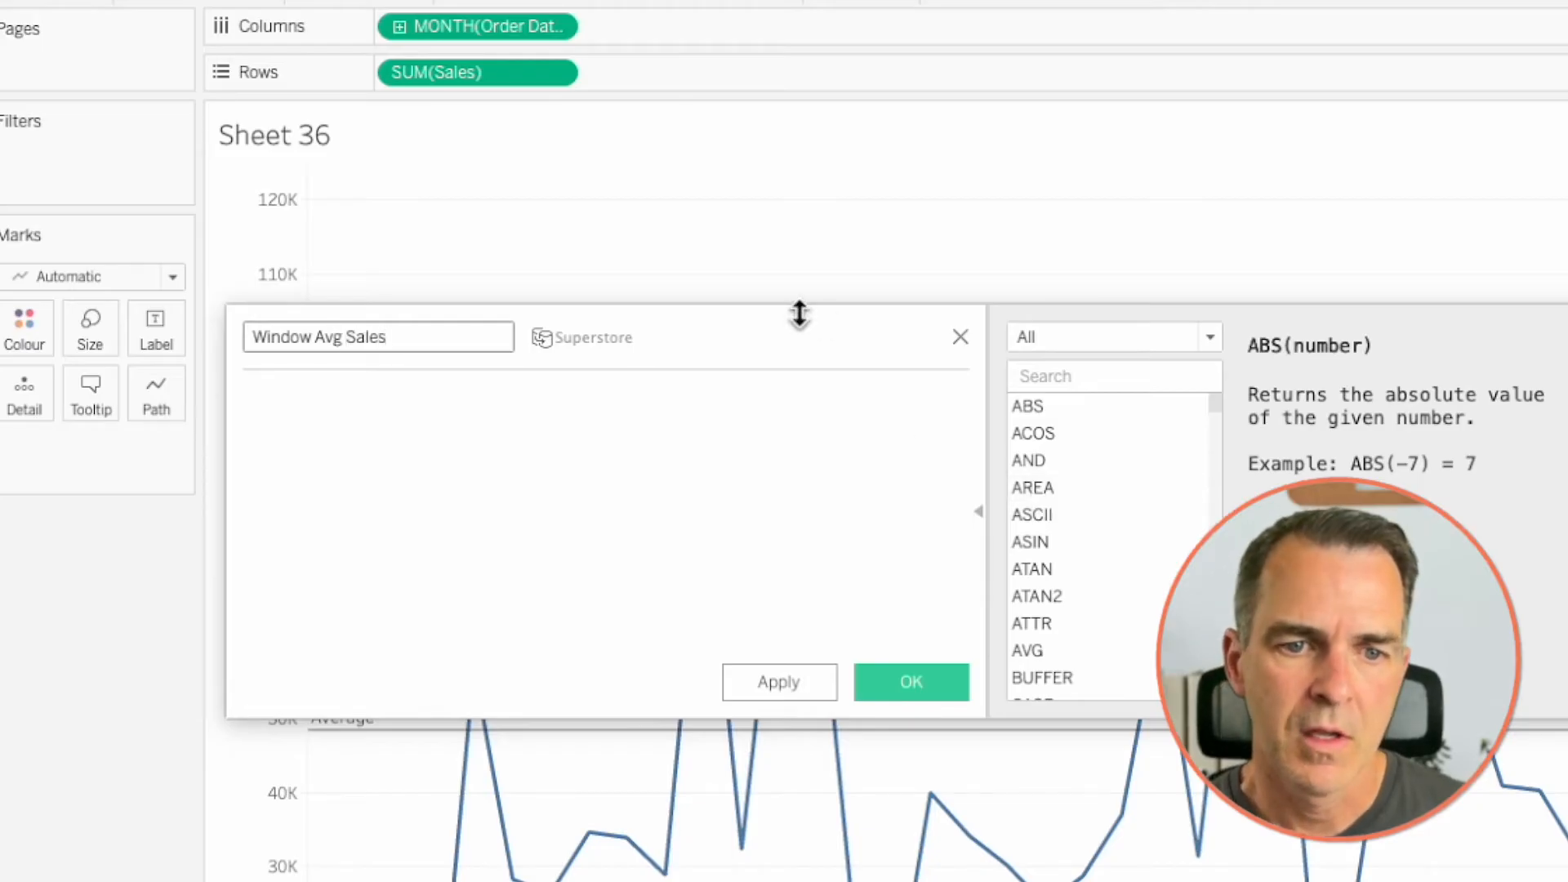
left_click_drag(798, 335, 959, 250)
- Define the calculation as WINDOW_AVG(SUM([Sales])), save it, and add Window Avg Sales to Rows after Sales
left_click(736, 404)
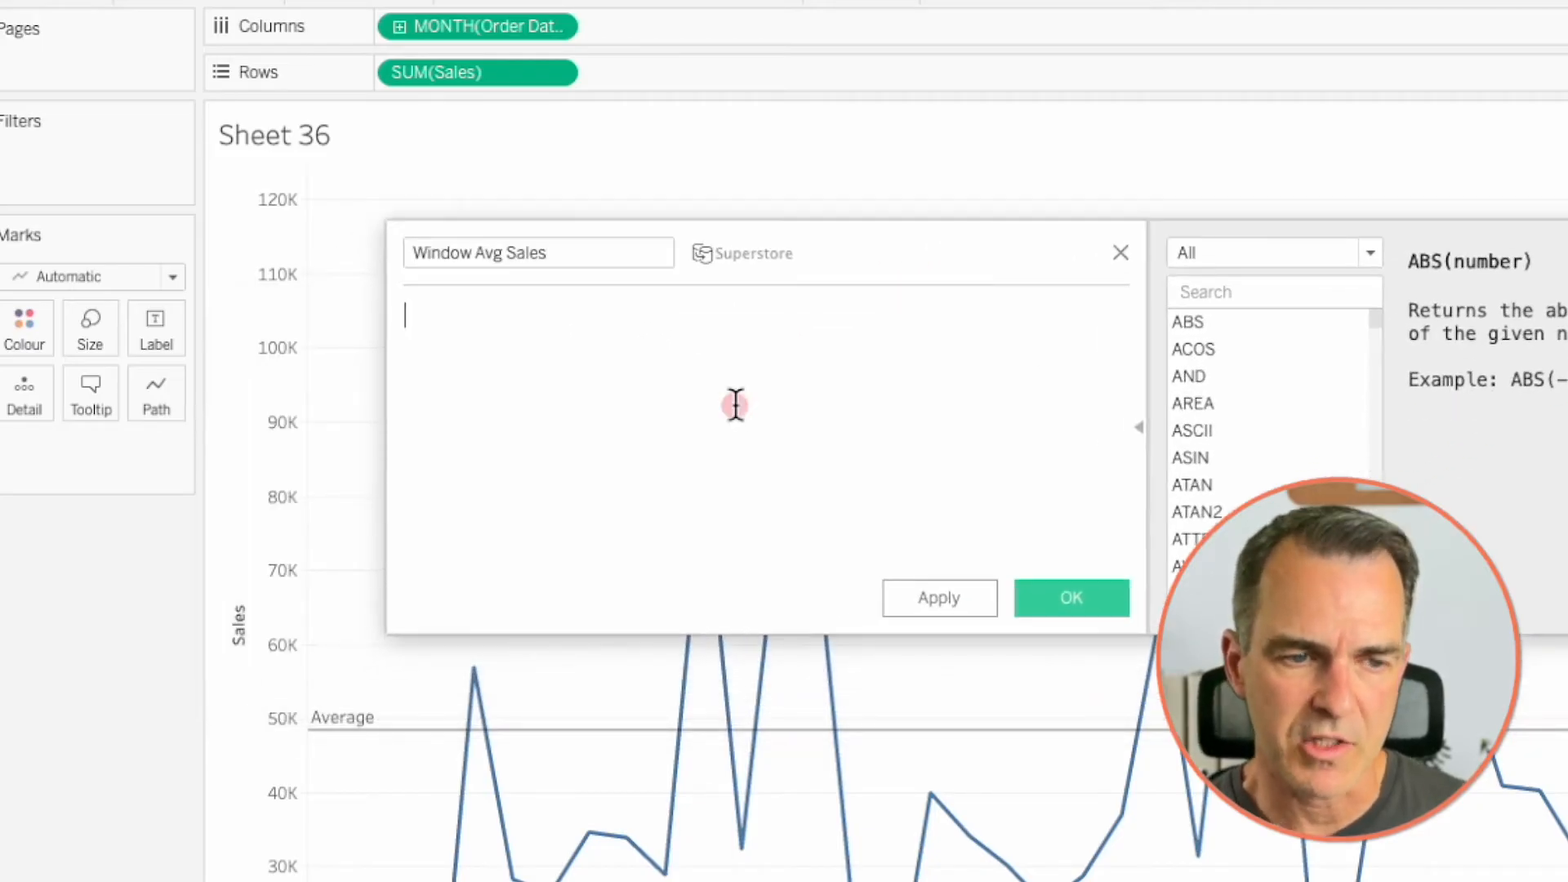
type("wind")
key("Return")
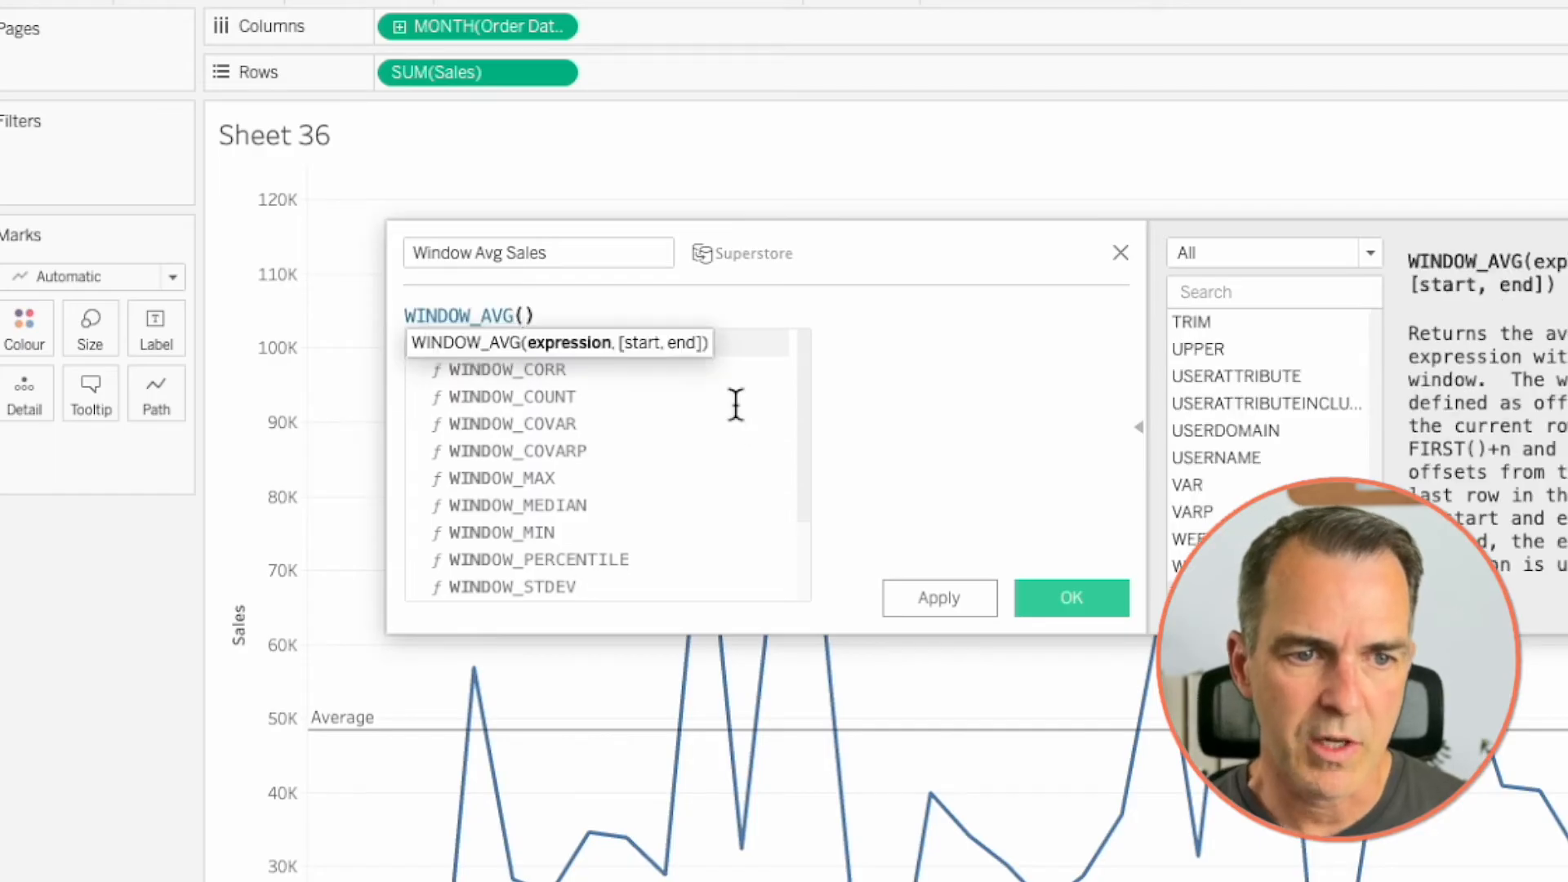
left_click_drag(478, 72, 530, 329)
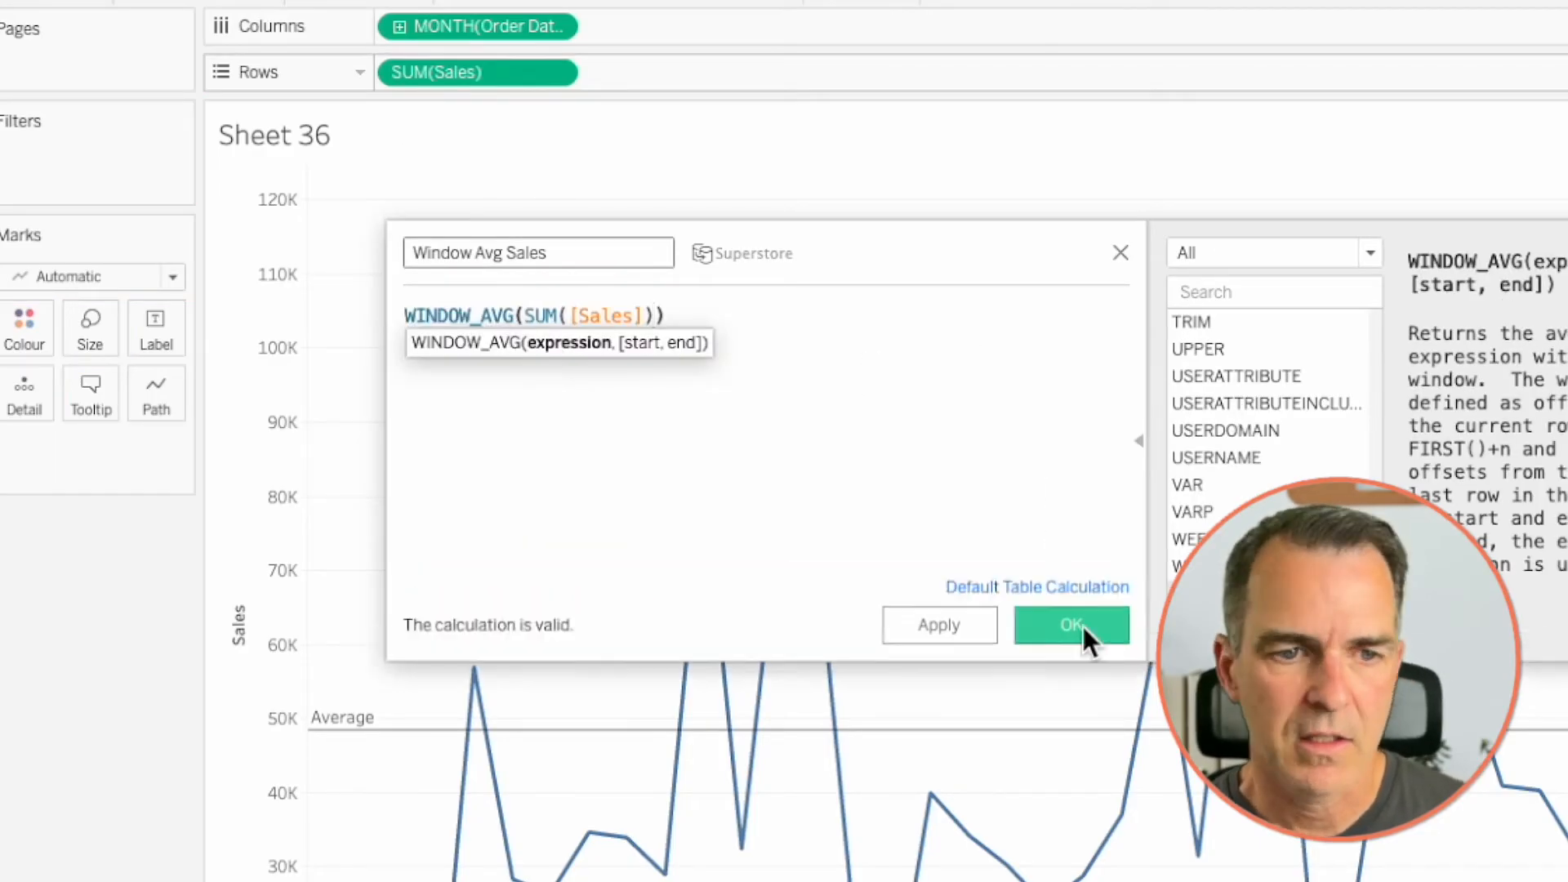
left_click(1074, 603)
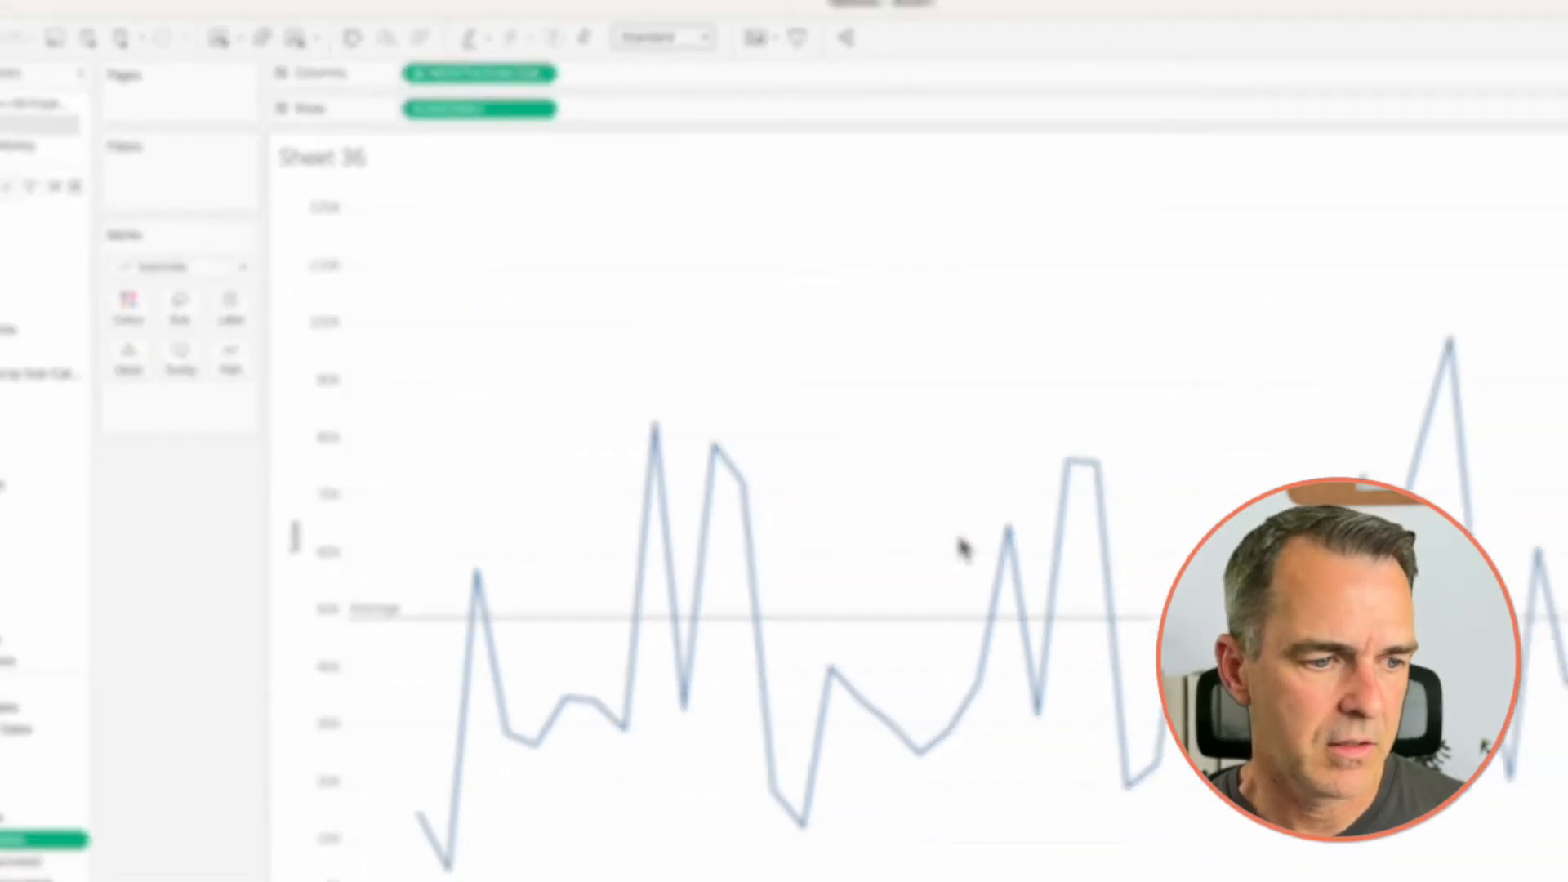
left_click_drag(33, 840, 598, 145)
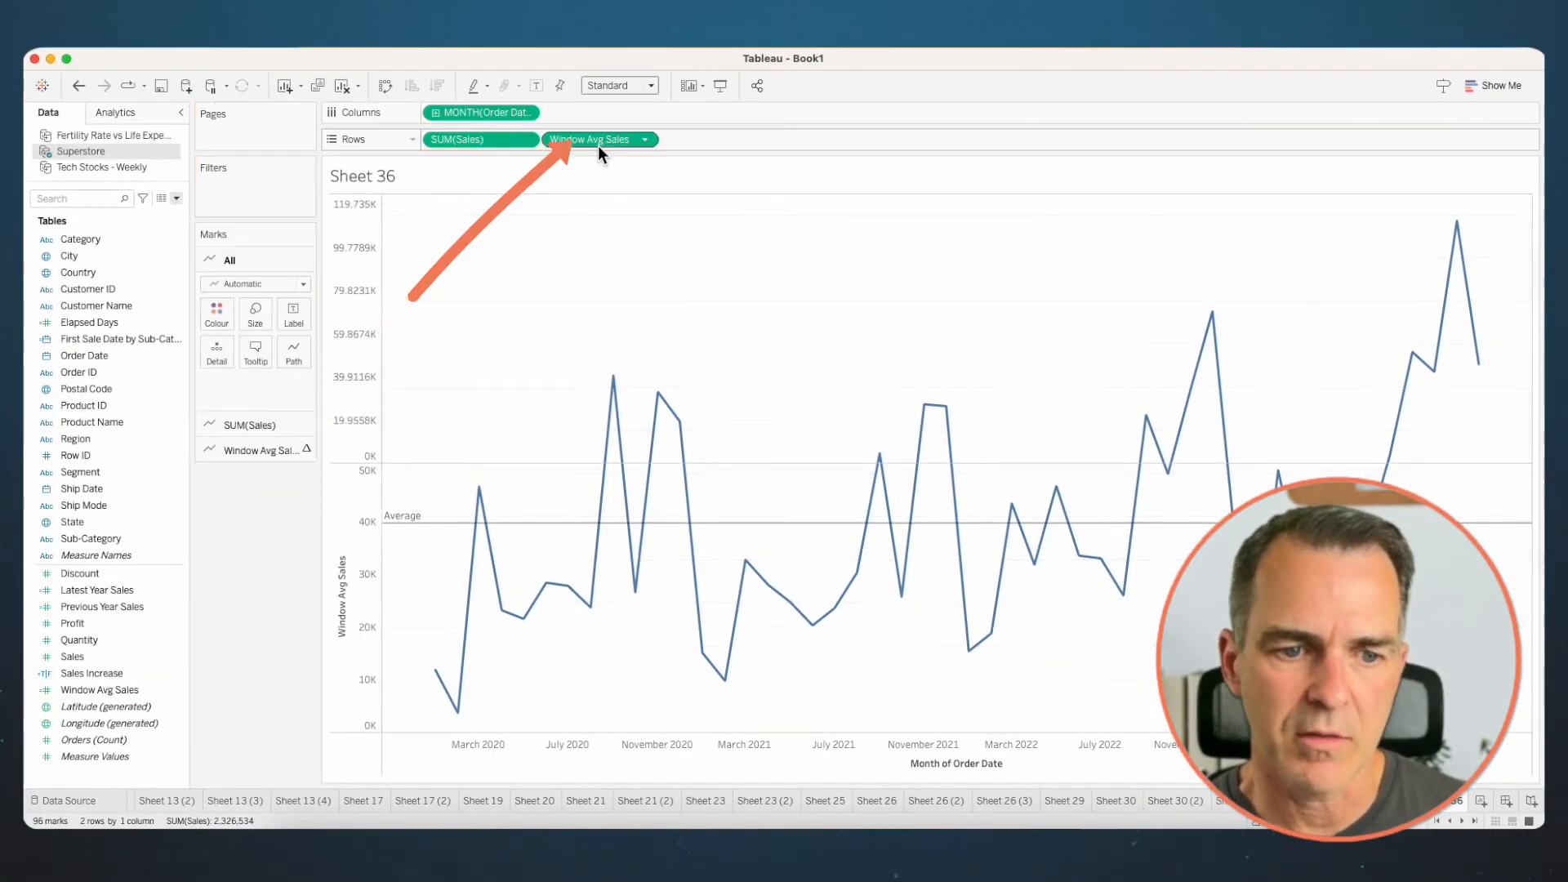
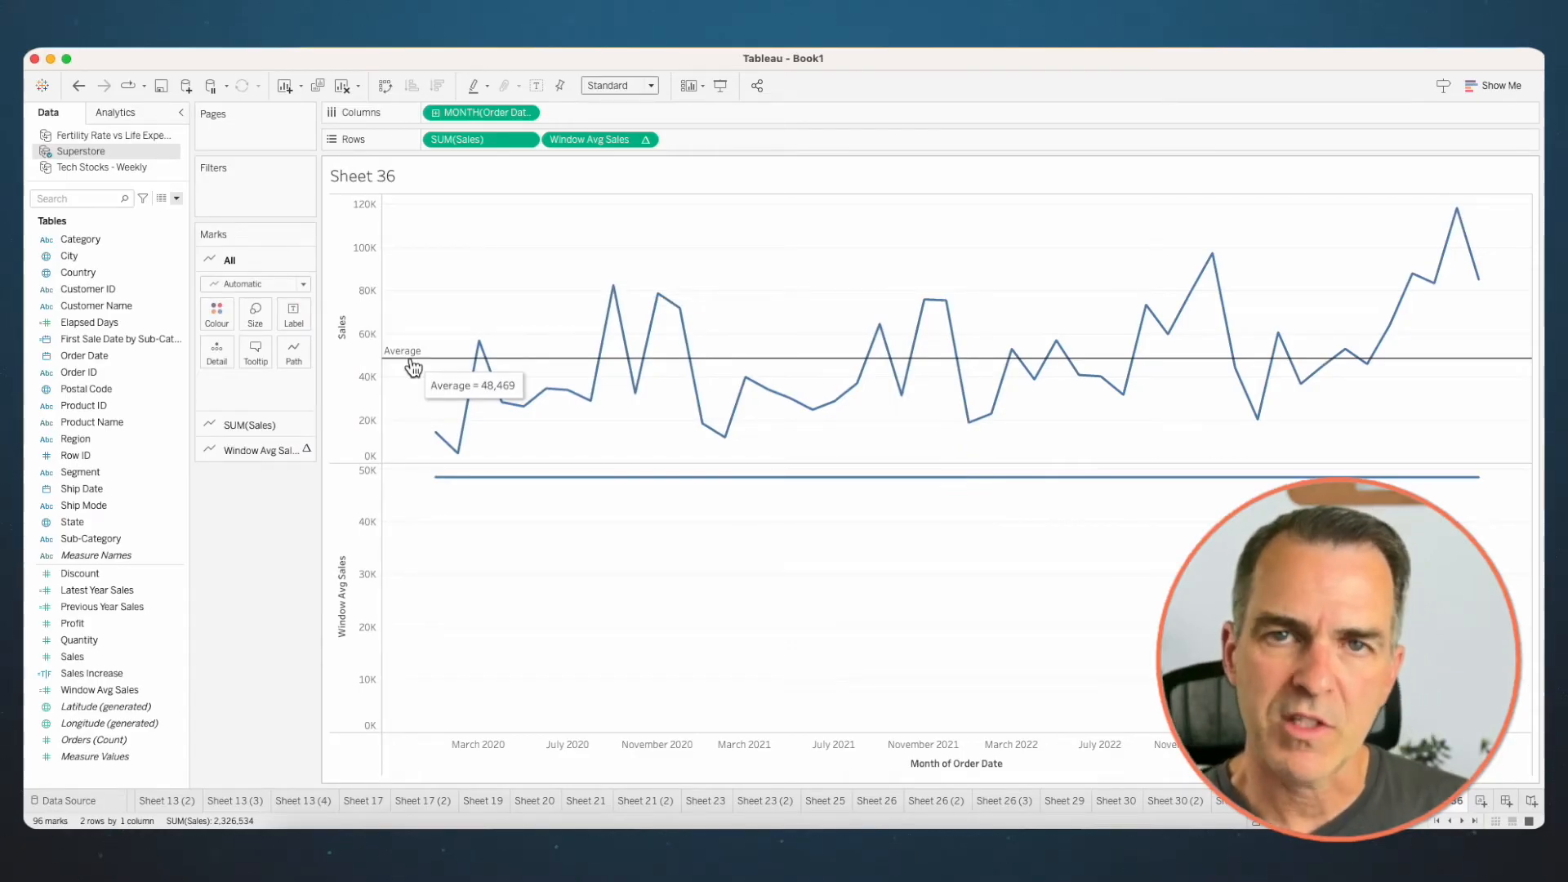
- Create a Superstore calculated field named Sales vs Avg with the formula SUM([Sales])-[Window Avg Sales]
left_click(175, 198)
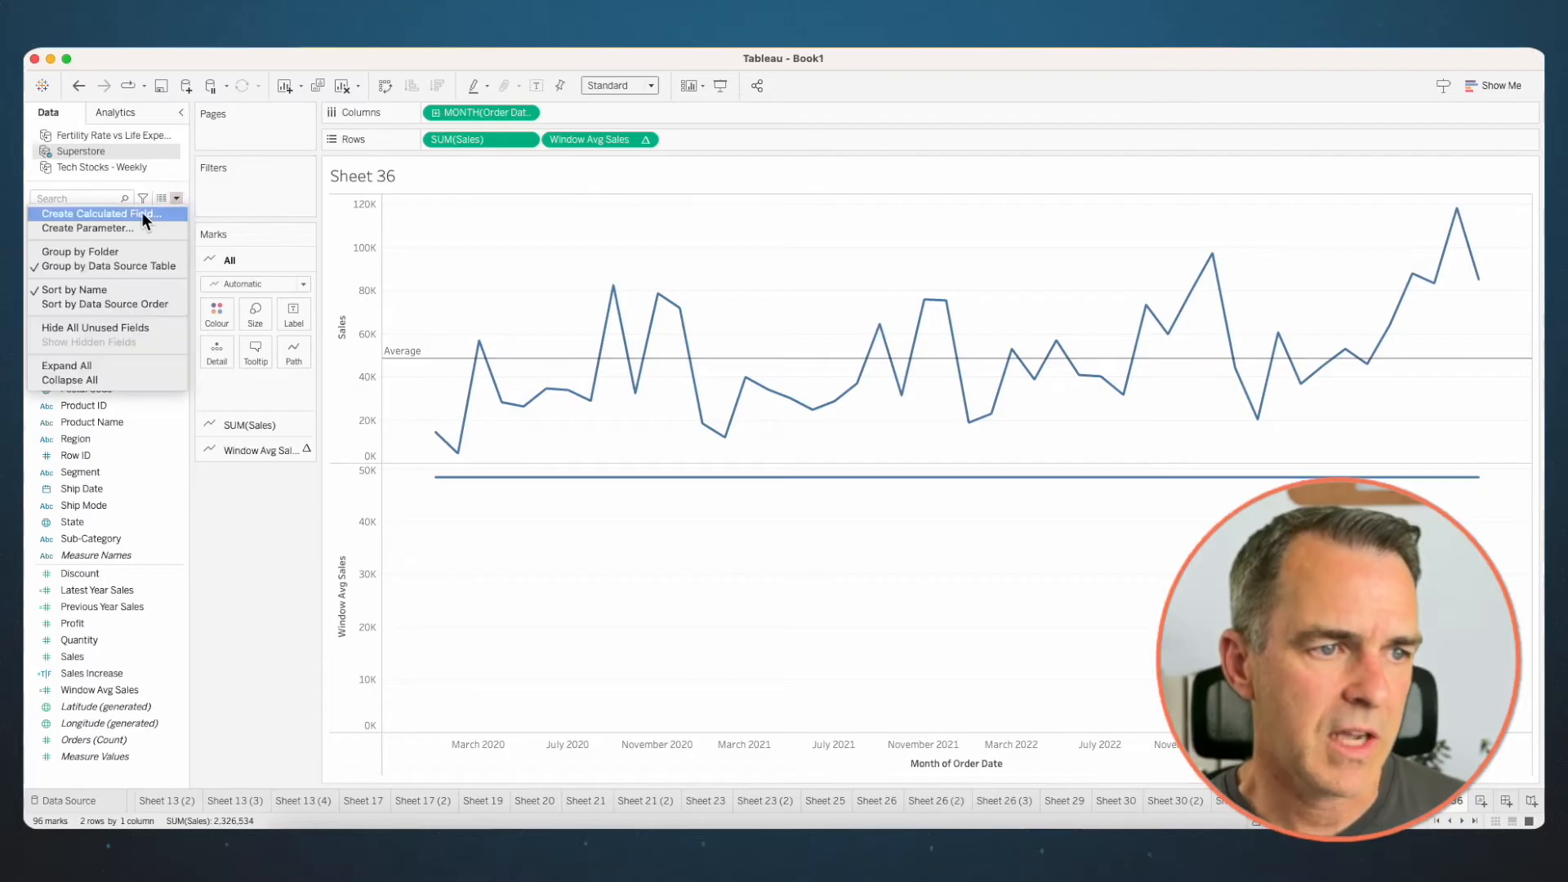
left_click(142, 212)
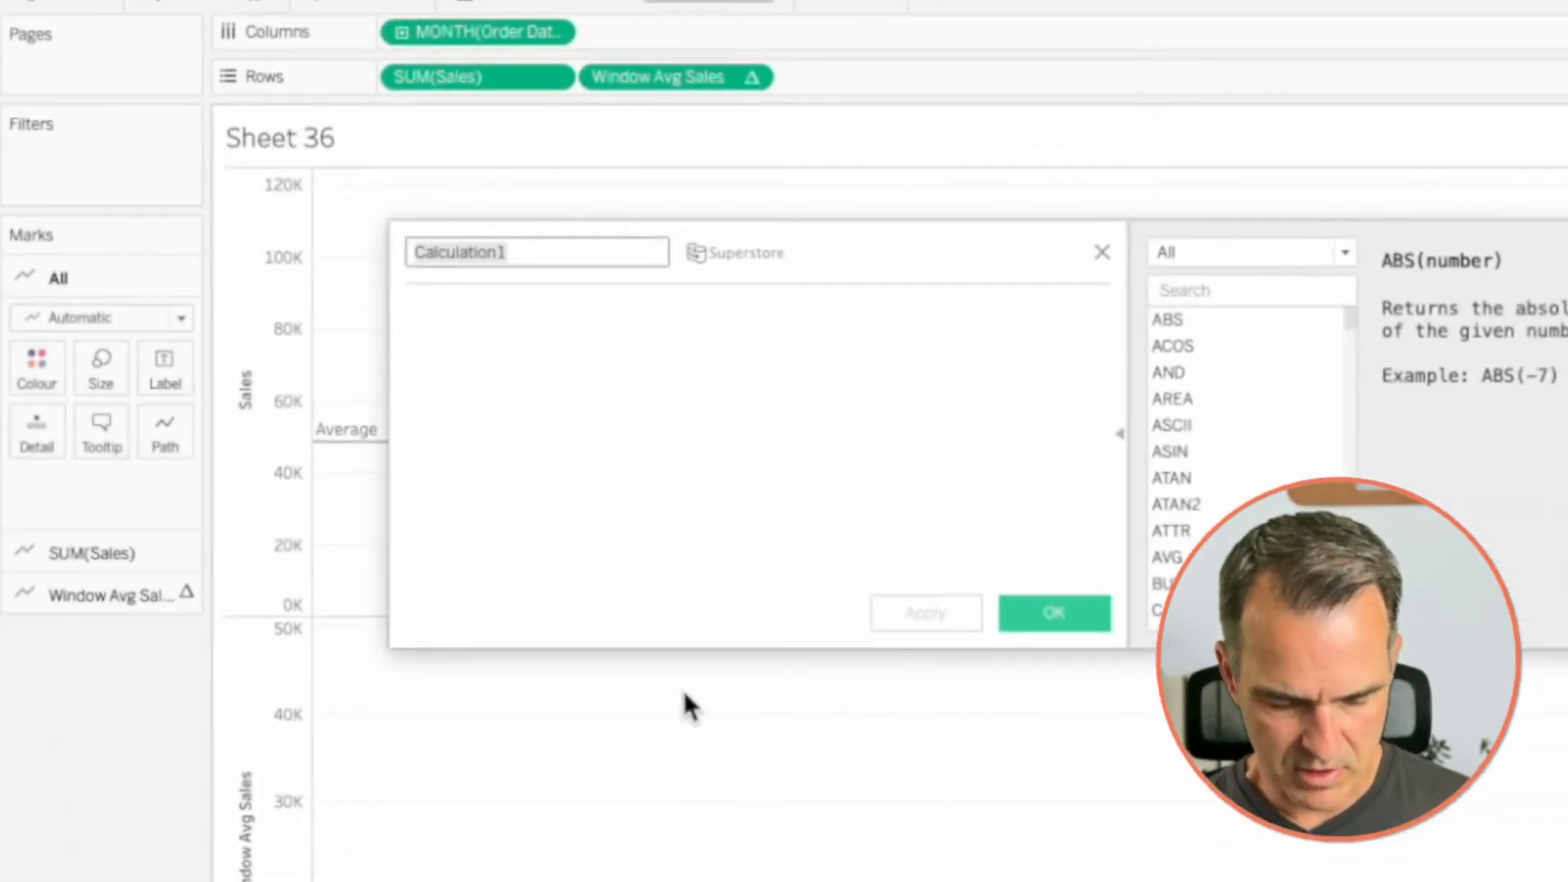
type("S")
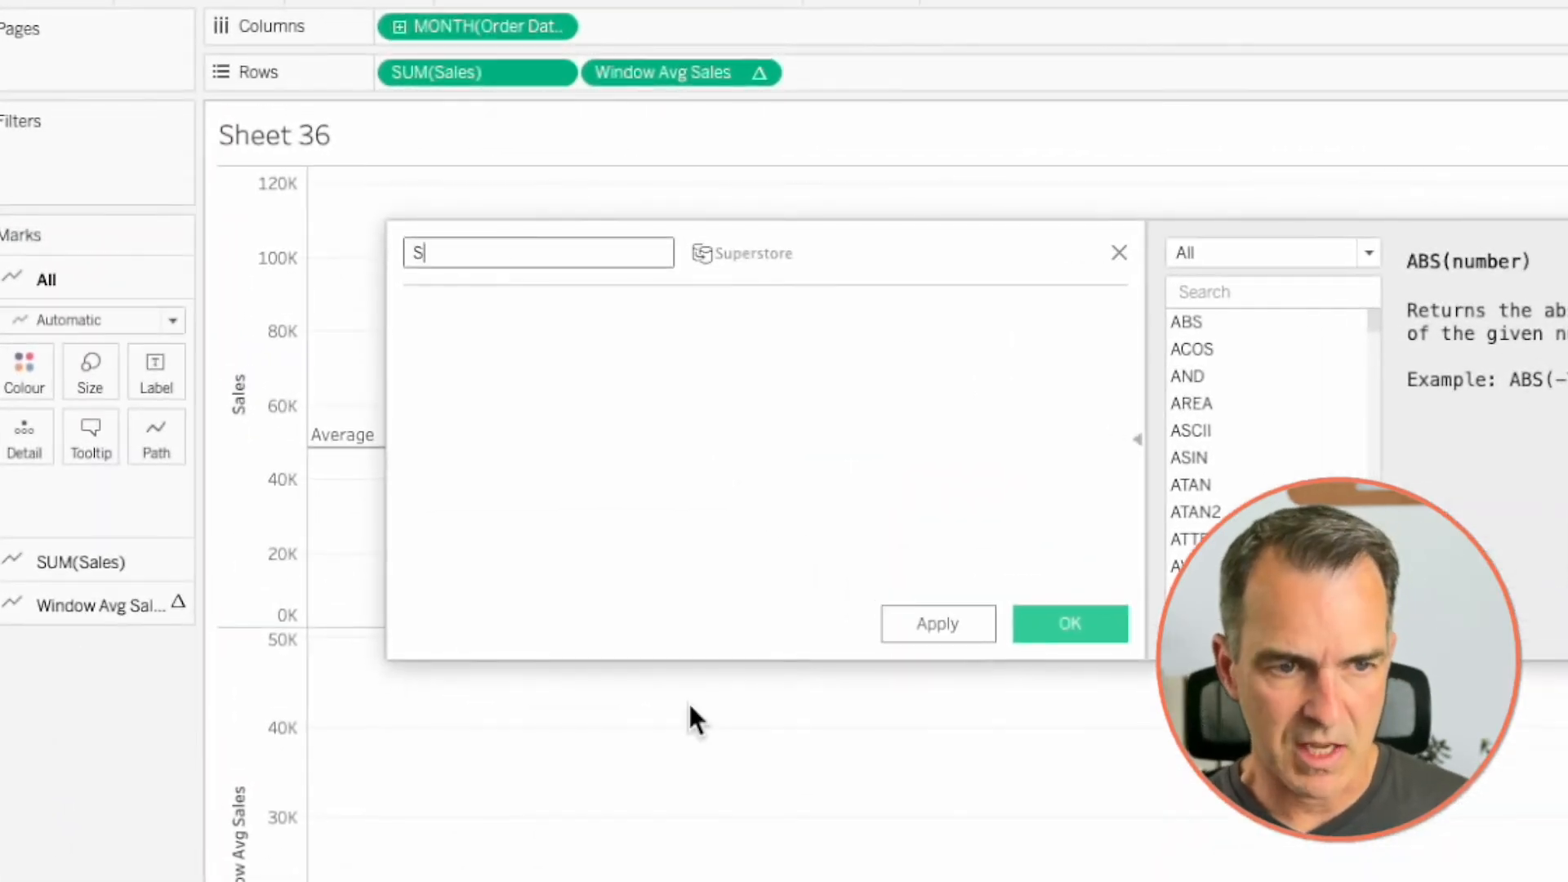
type("ales vs Avg")
left_click_drag(460, 71, 477, 353)
left_click_drag(656, 70, 650, 335)
left_click(1075, 626)
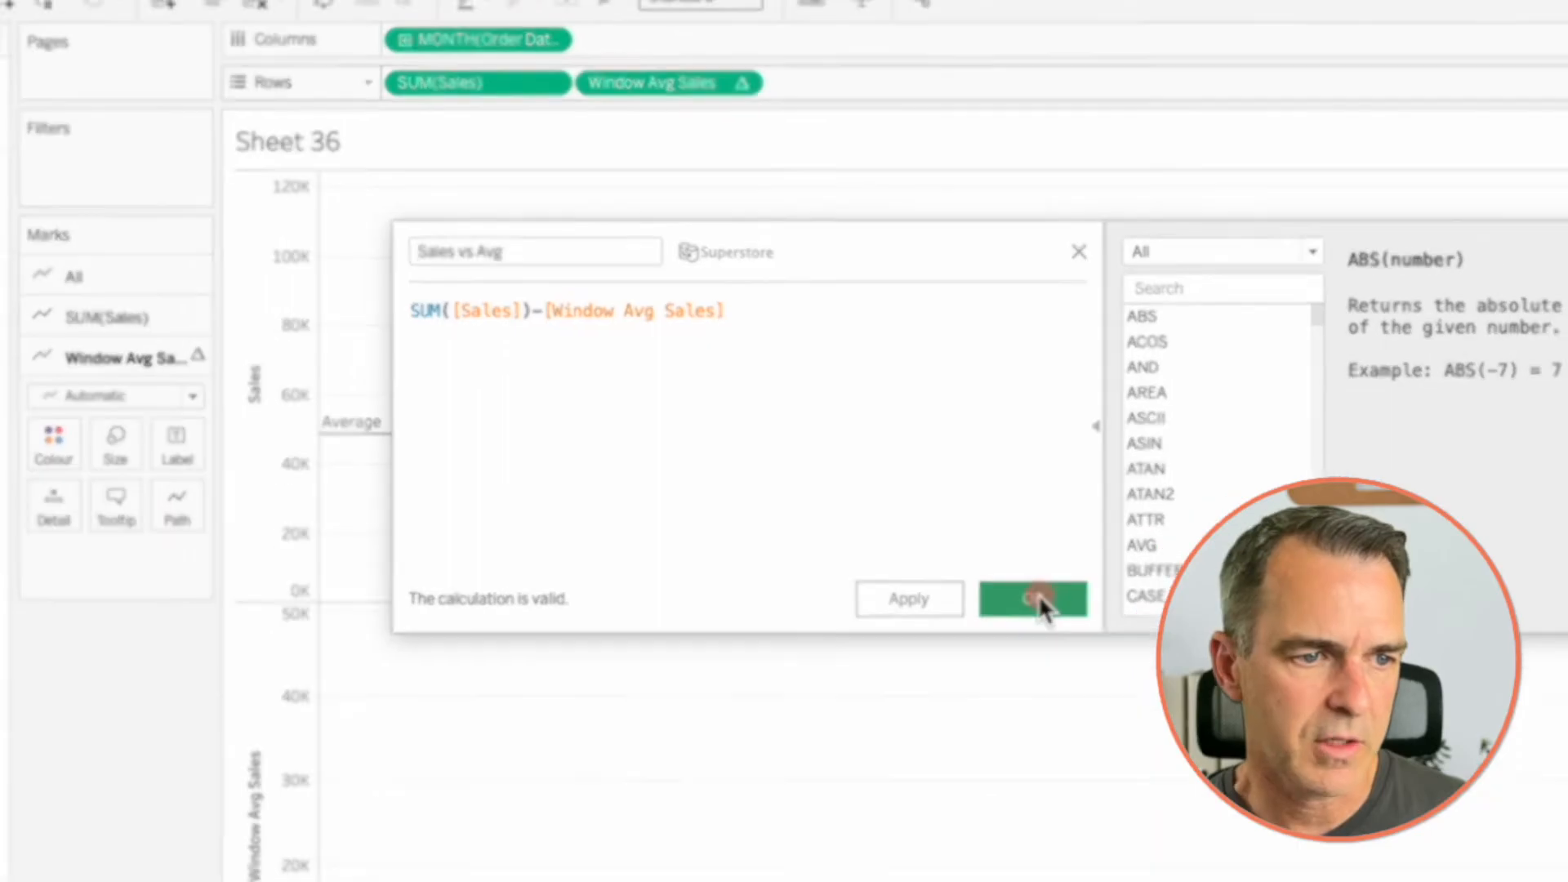
- Replace Sales and Window Avg Sales on Rows with Sales vs Avg and set the mark type to Bar
left_click_drag(87, 689, 712, 141)
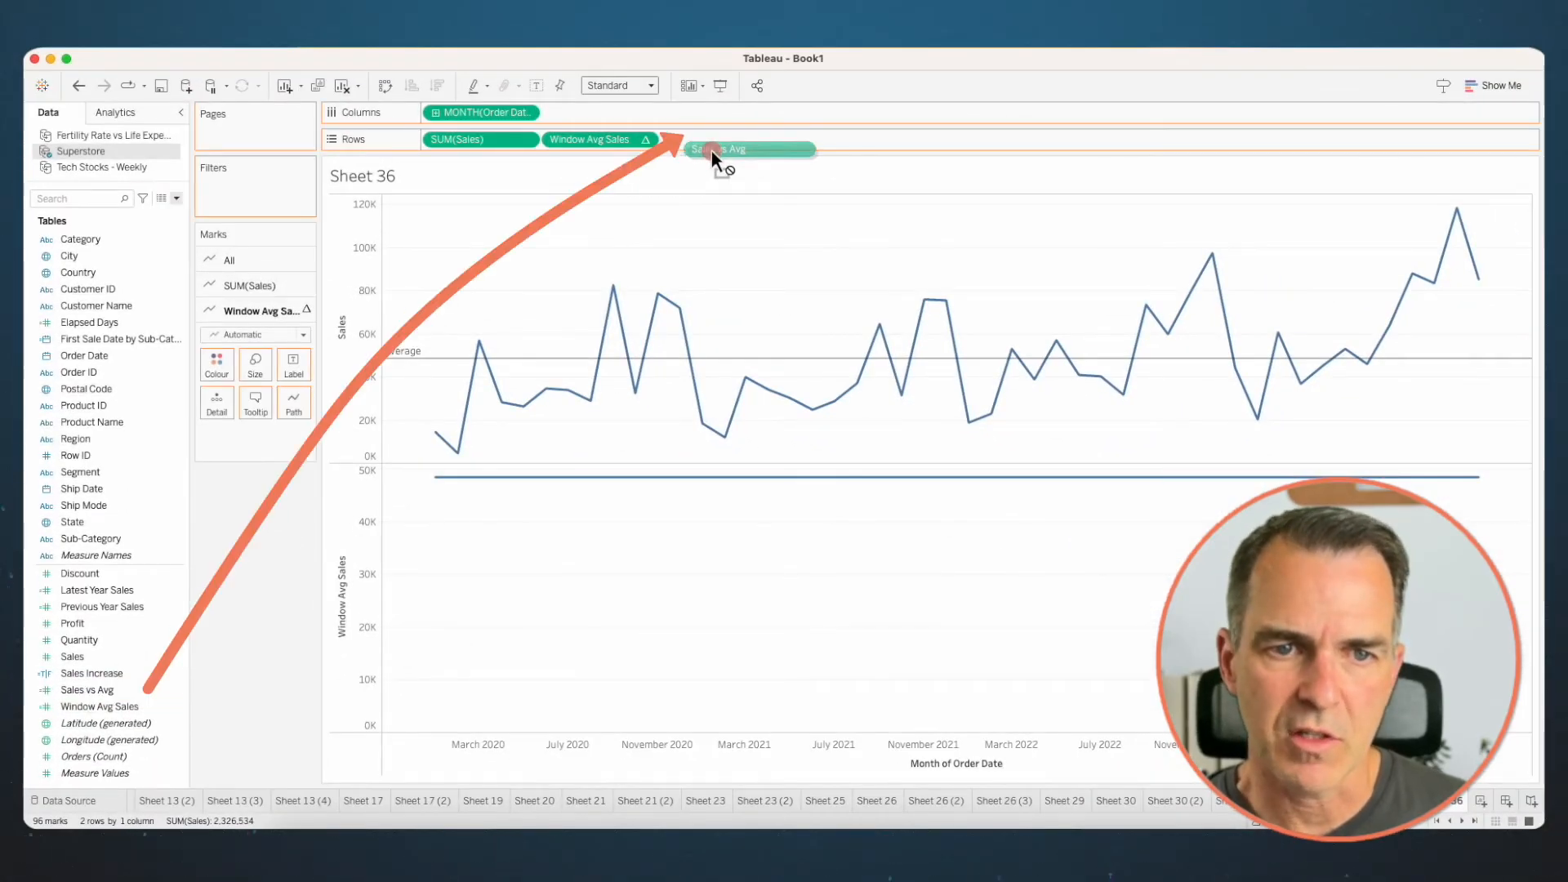
left_click_drag(587, 139, 457, 14)
left_click_drag(424, 134, 359, 16)
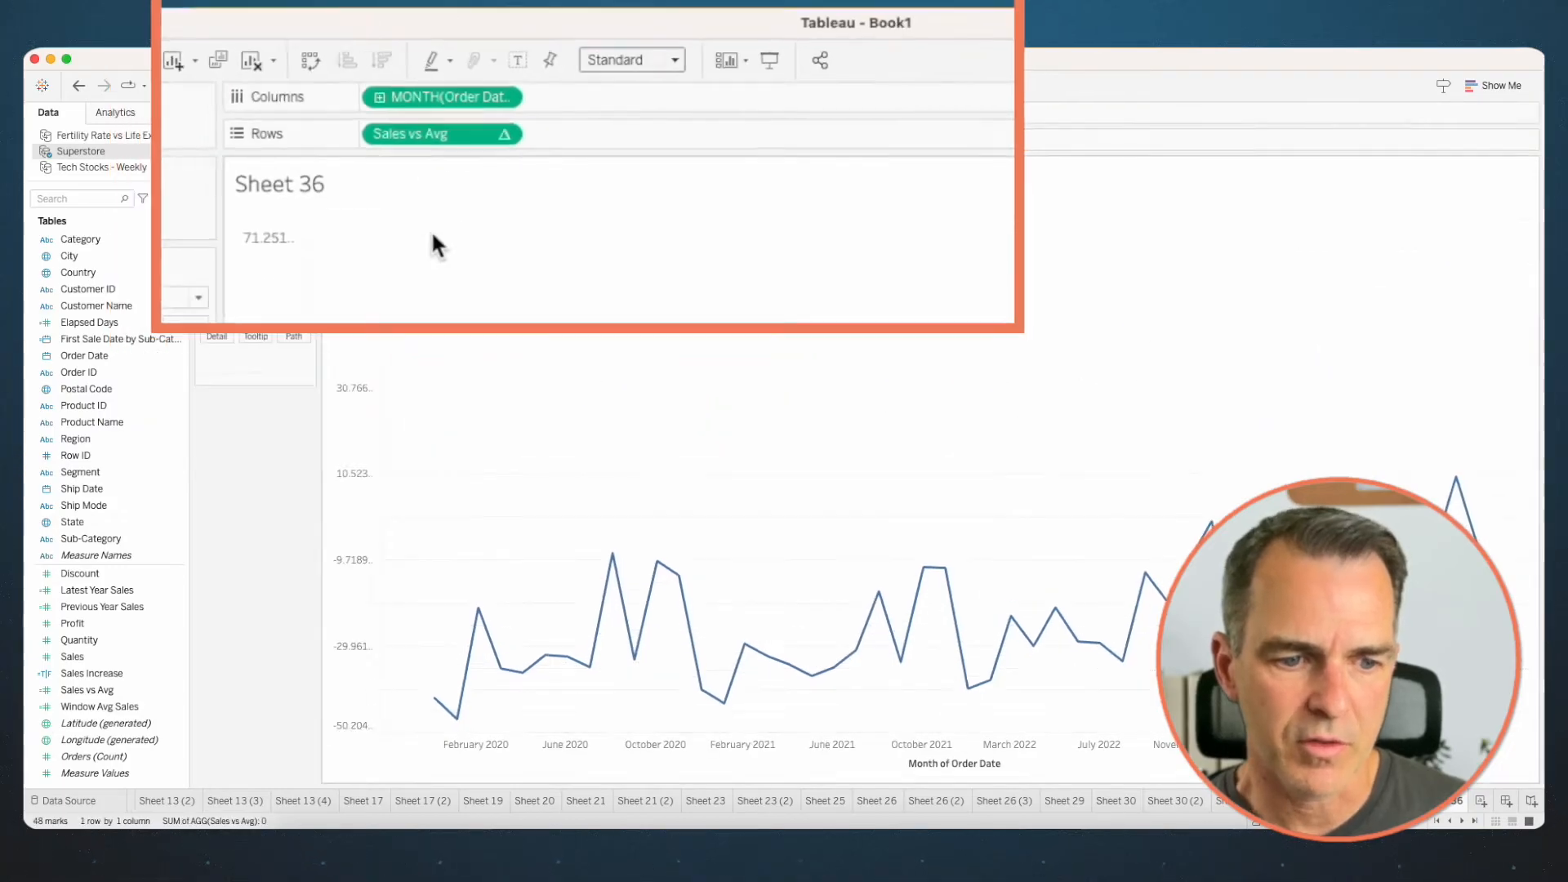
left_click(229, 260)
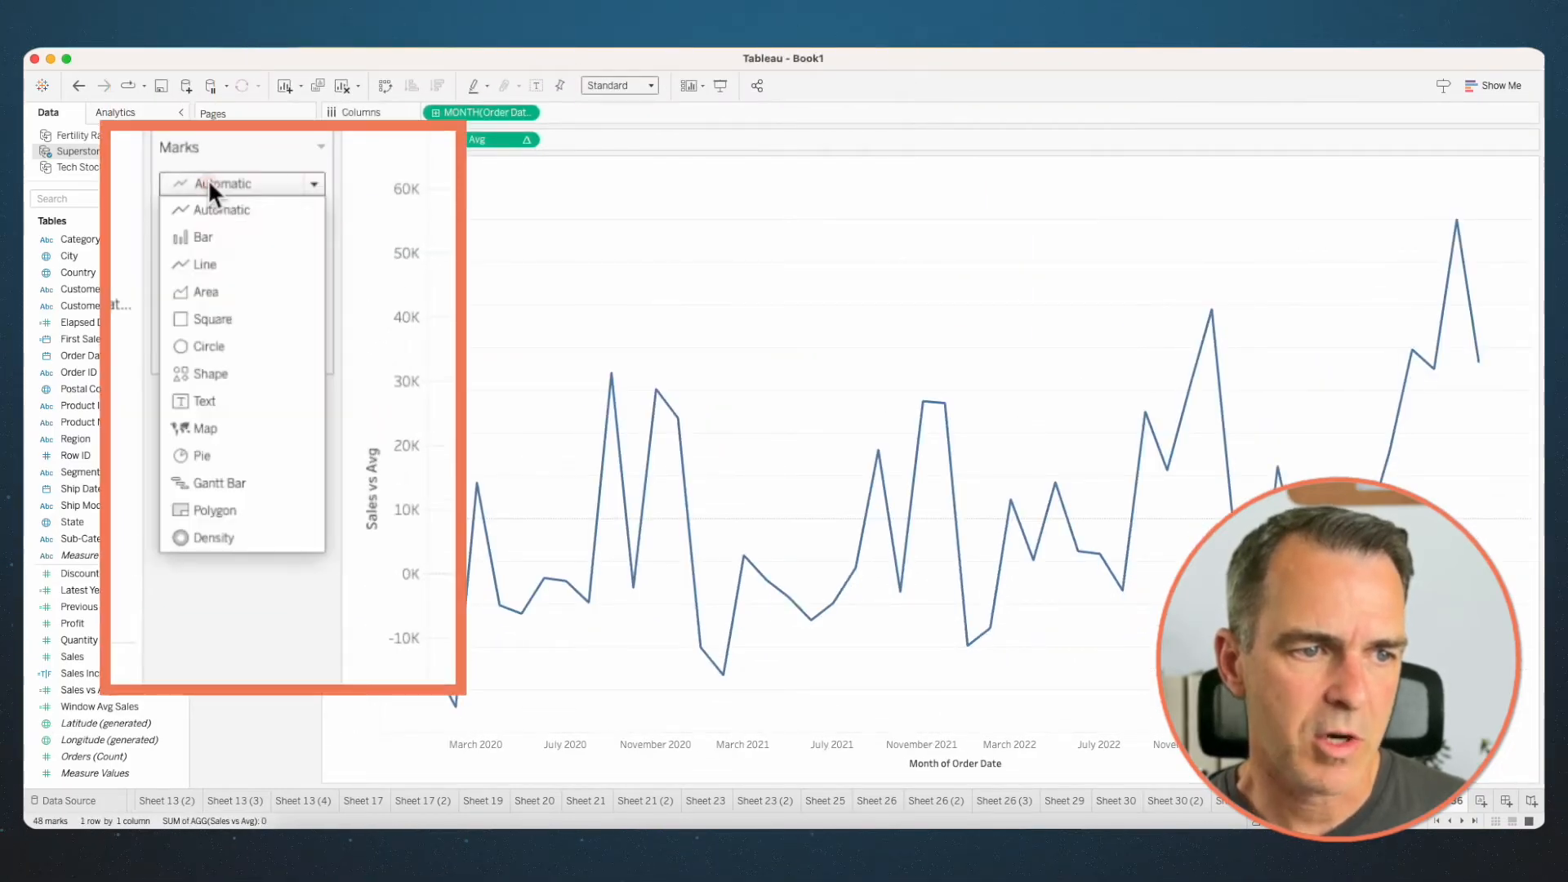
left_click(204, 237)
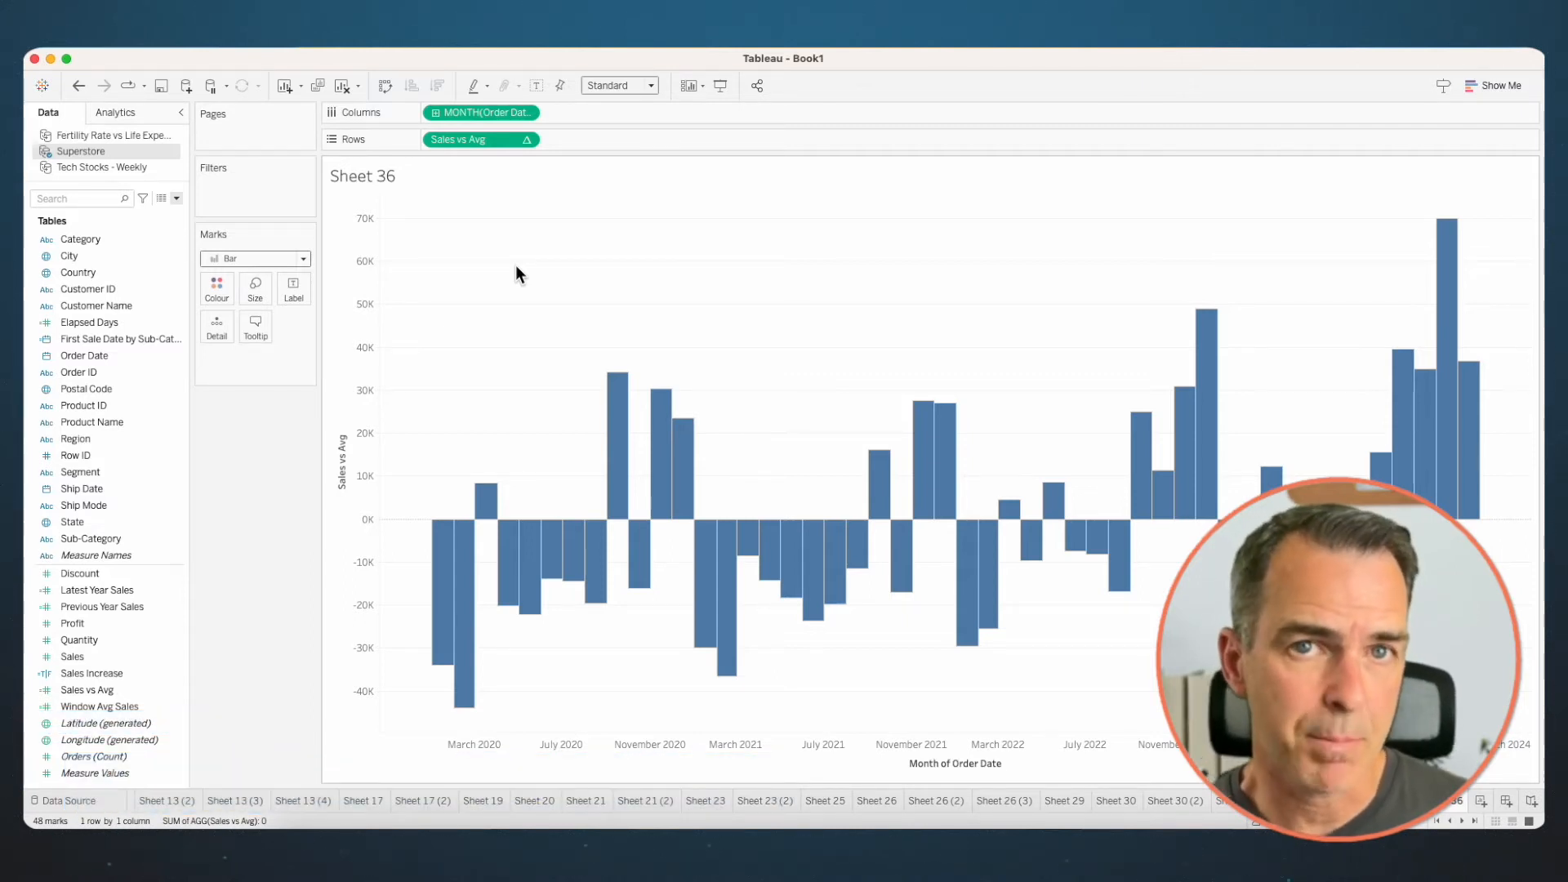
- Split Columns by YEAR(Order Date) and compute Sales vs Avg using Specific Dimensions with only Month of Order Date checked
mouse_move(113, 355)
left_mouse_down()
mouse_move(306, 181)
mouse_move(457, 113)
left_mouse_up()
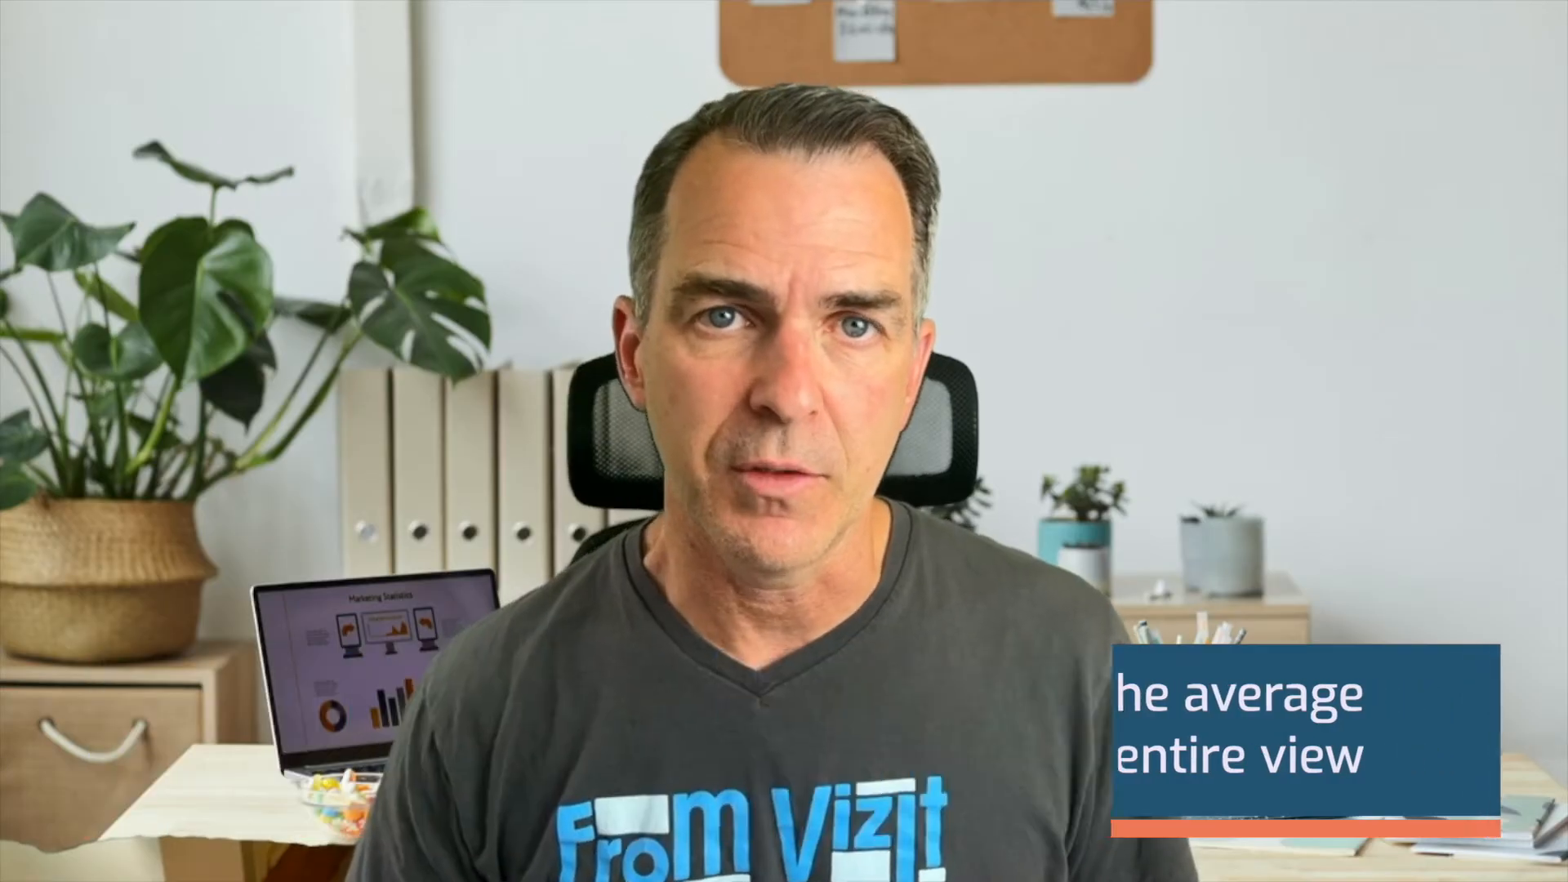
right_click(486, 146)
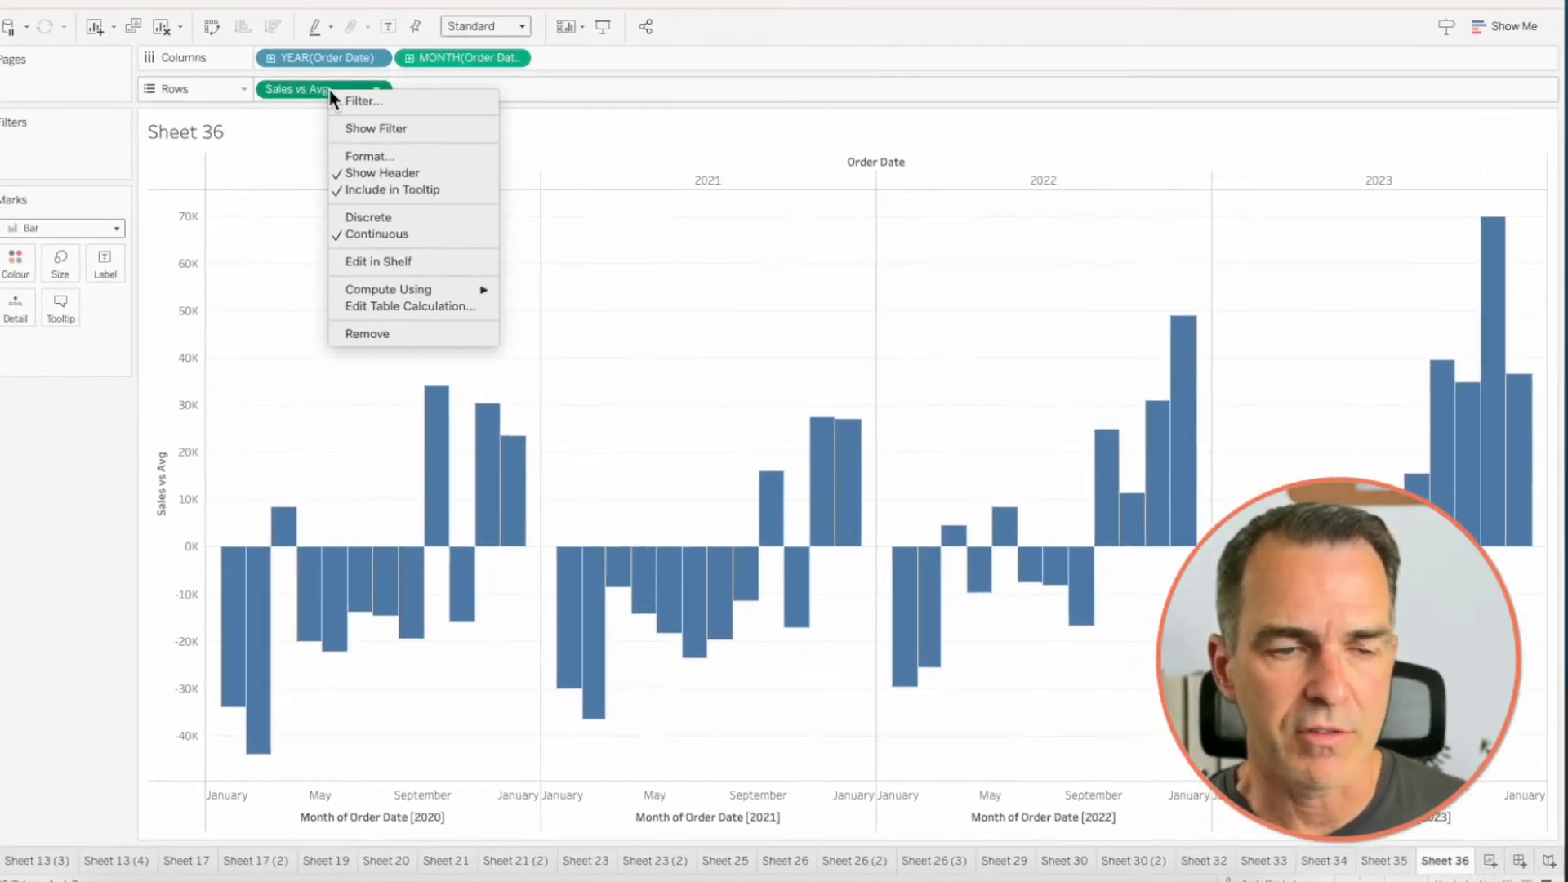
left_click(411, 307)
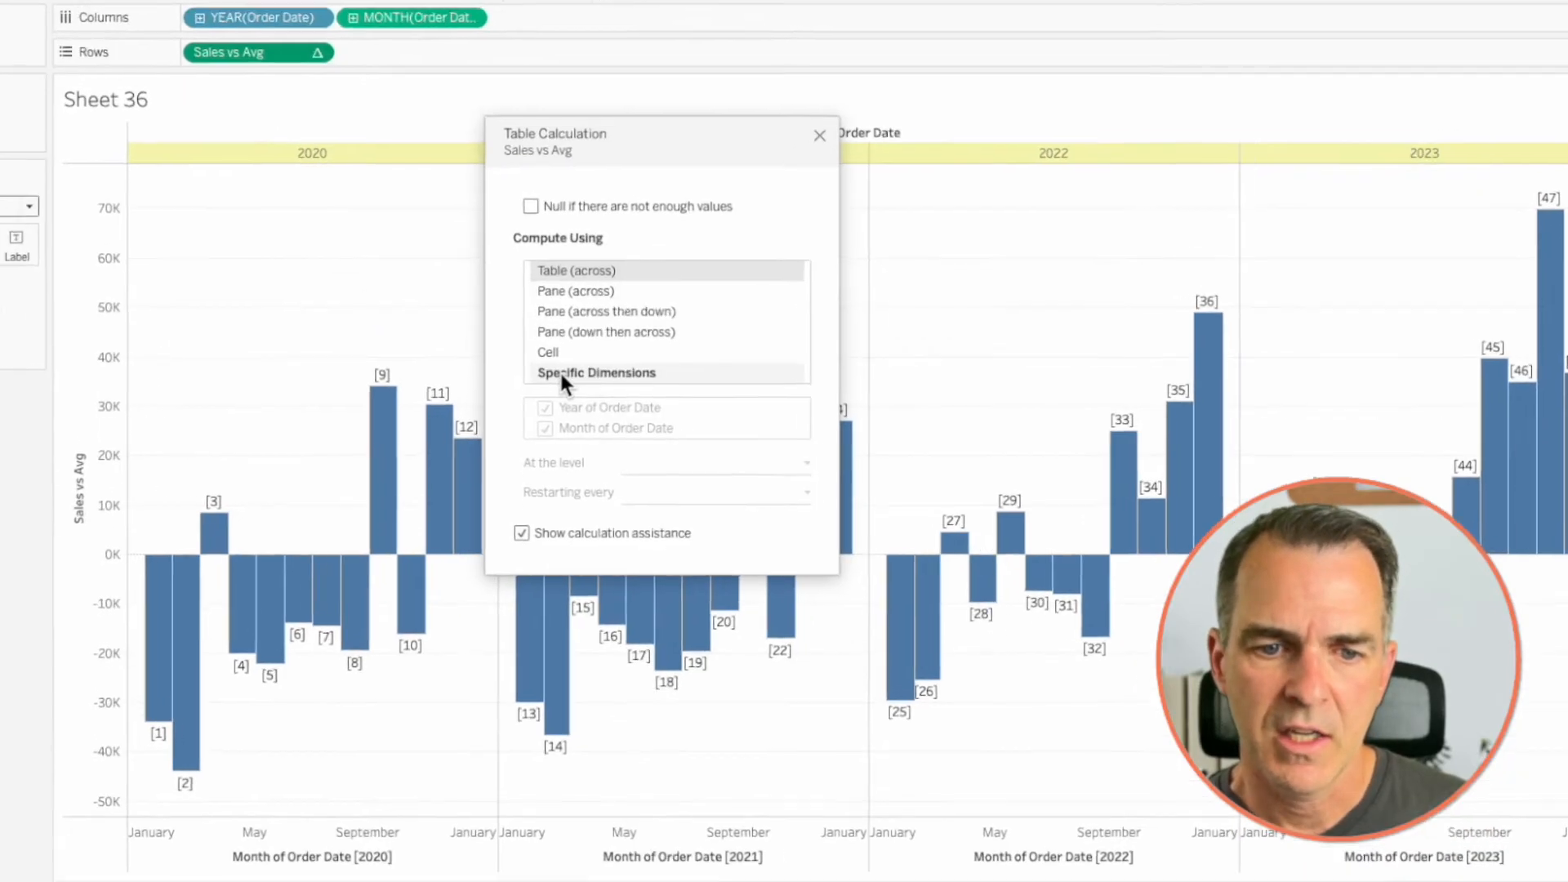
left_click(564, 372)
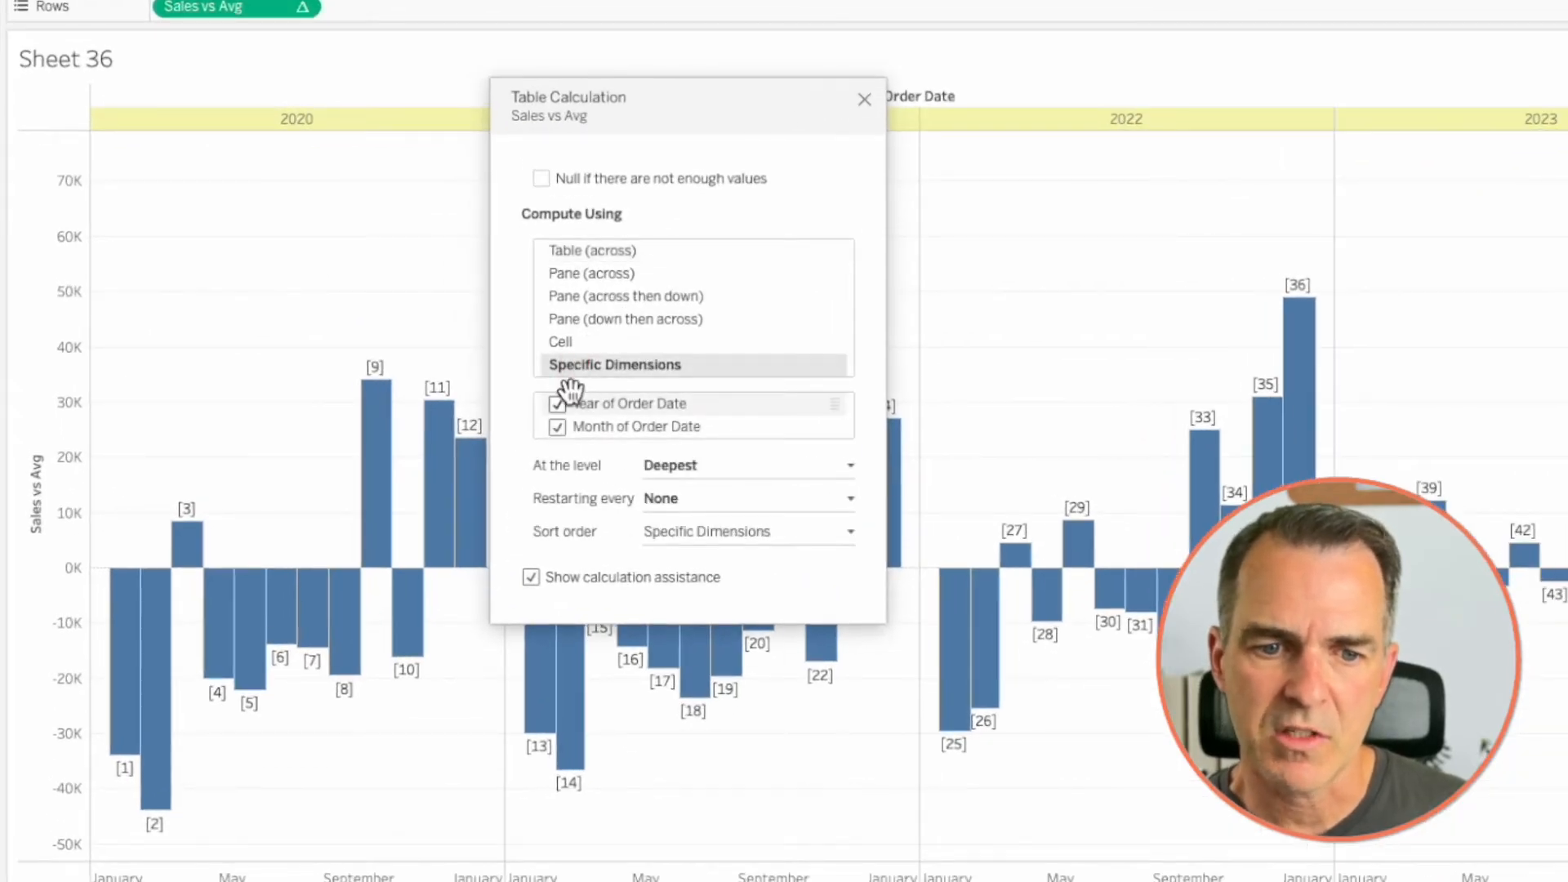
left_click(559, 404)
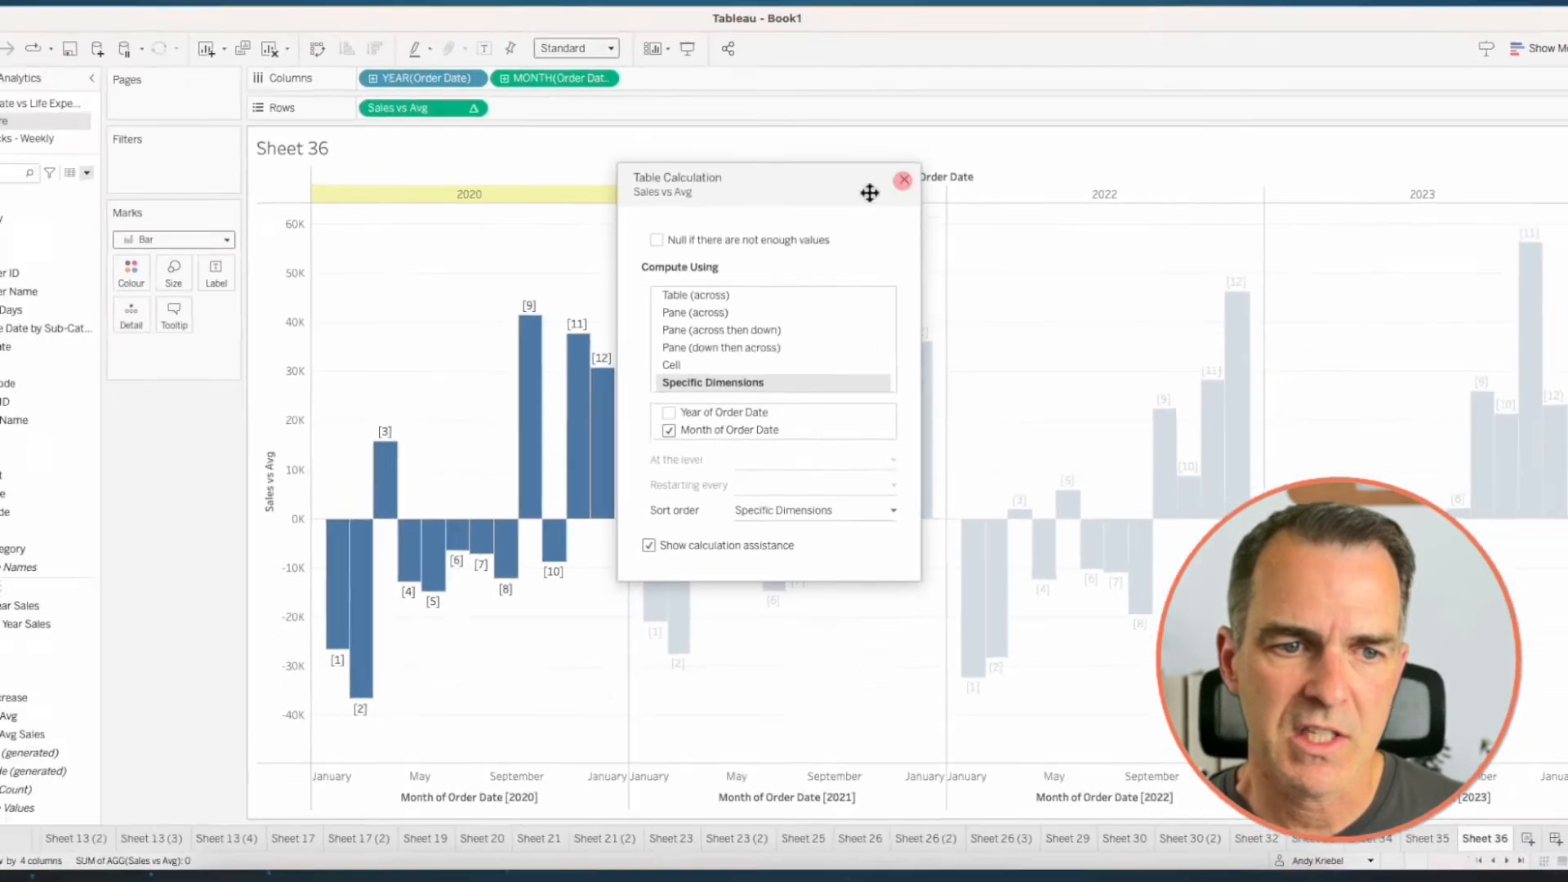
left_click(903, 180)
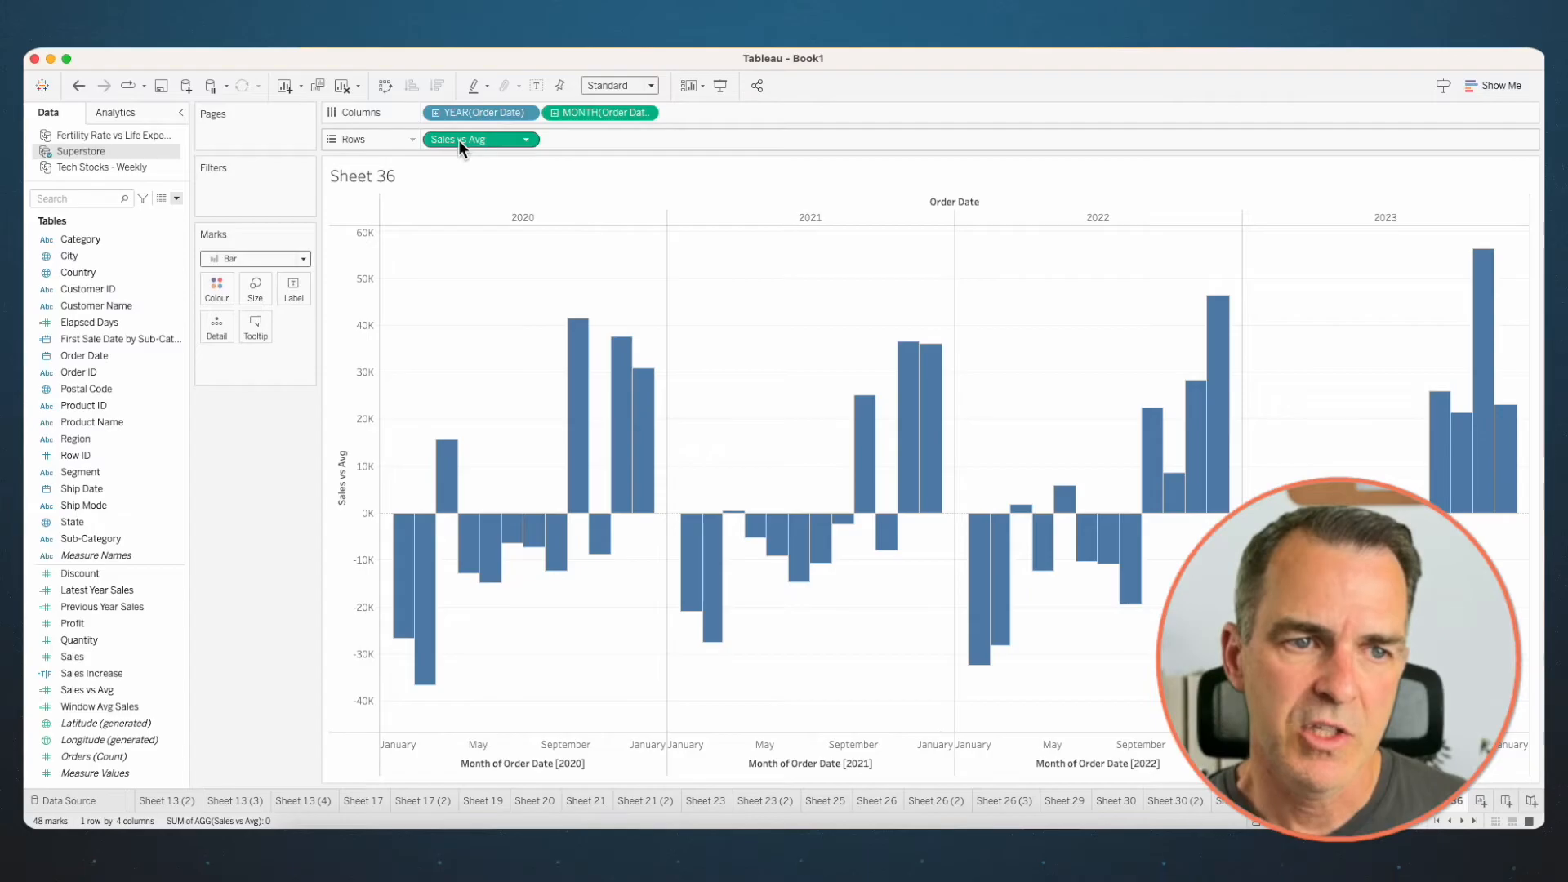
- Colour the bars by Sales vs Avg, keeping it on Rows, and duplicate the worksheet
mouse_move(459, 139)
left_click_drag(458, 140, 208, 284)
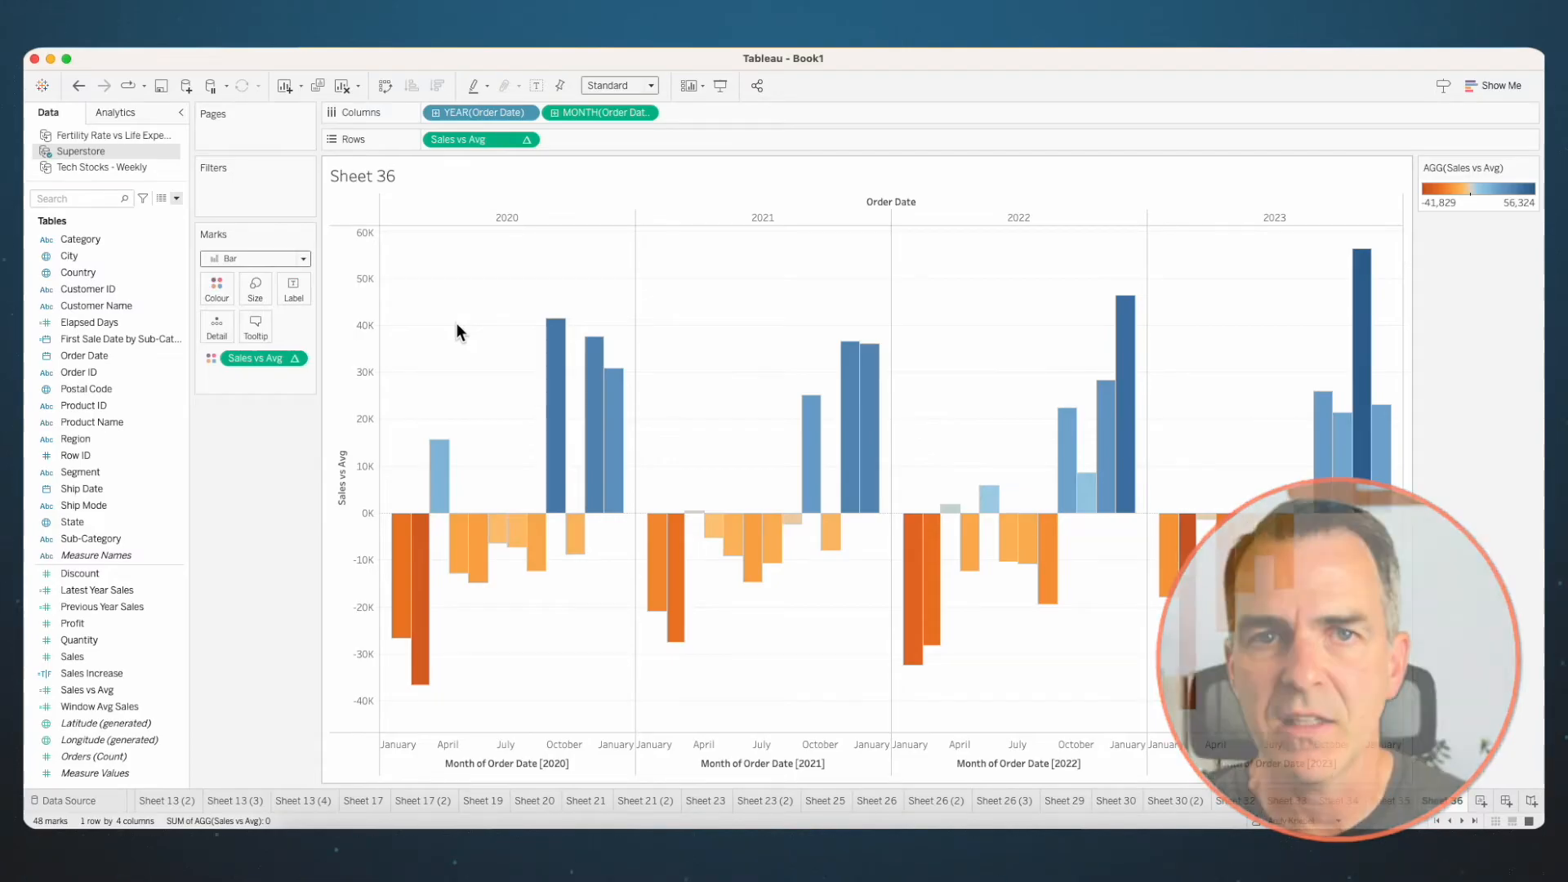
right_click(1440, 803)
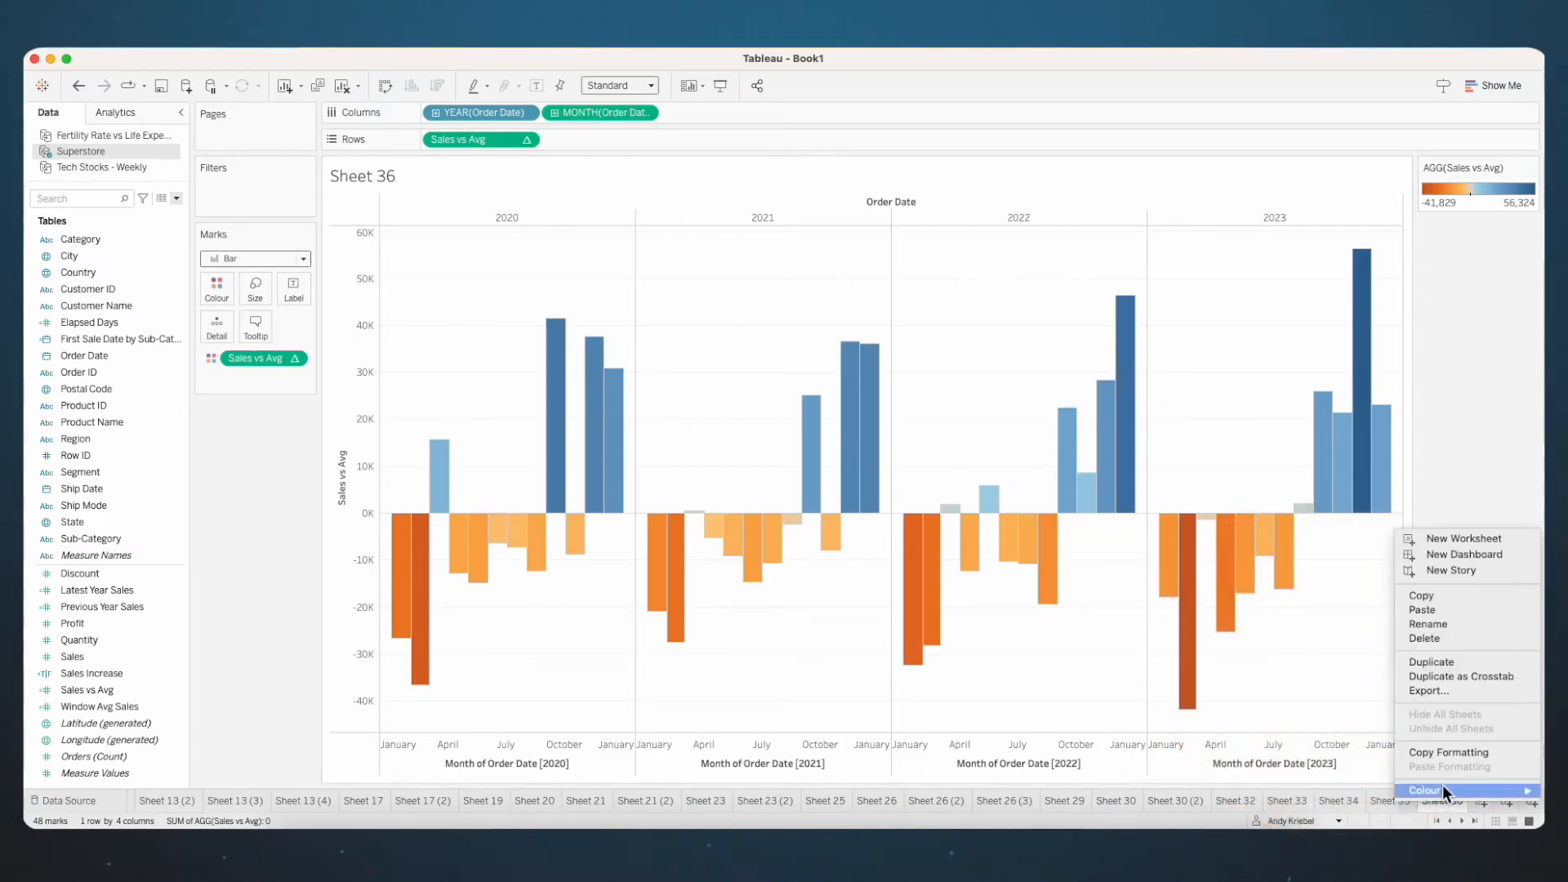
key("Escape")
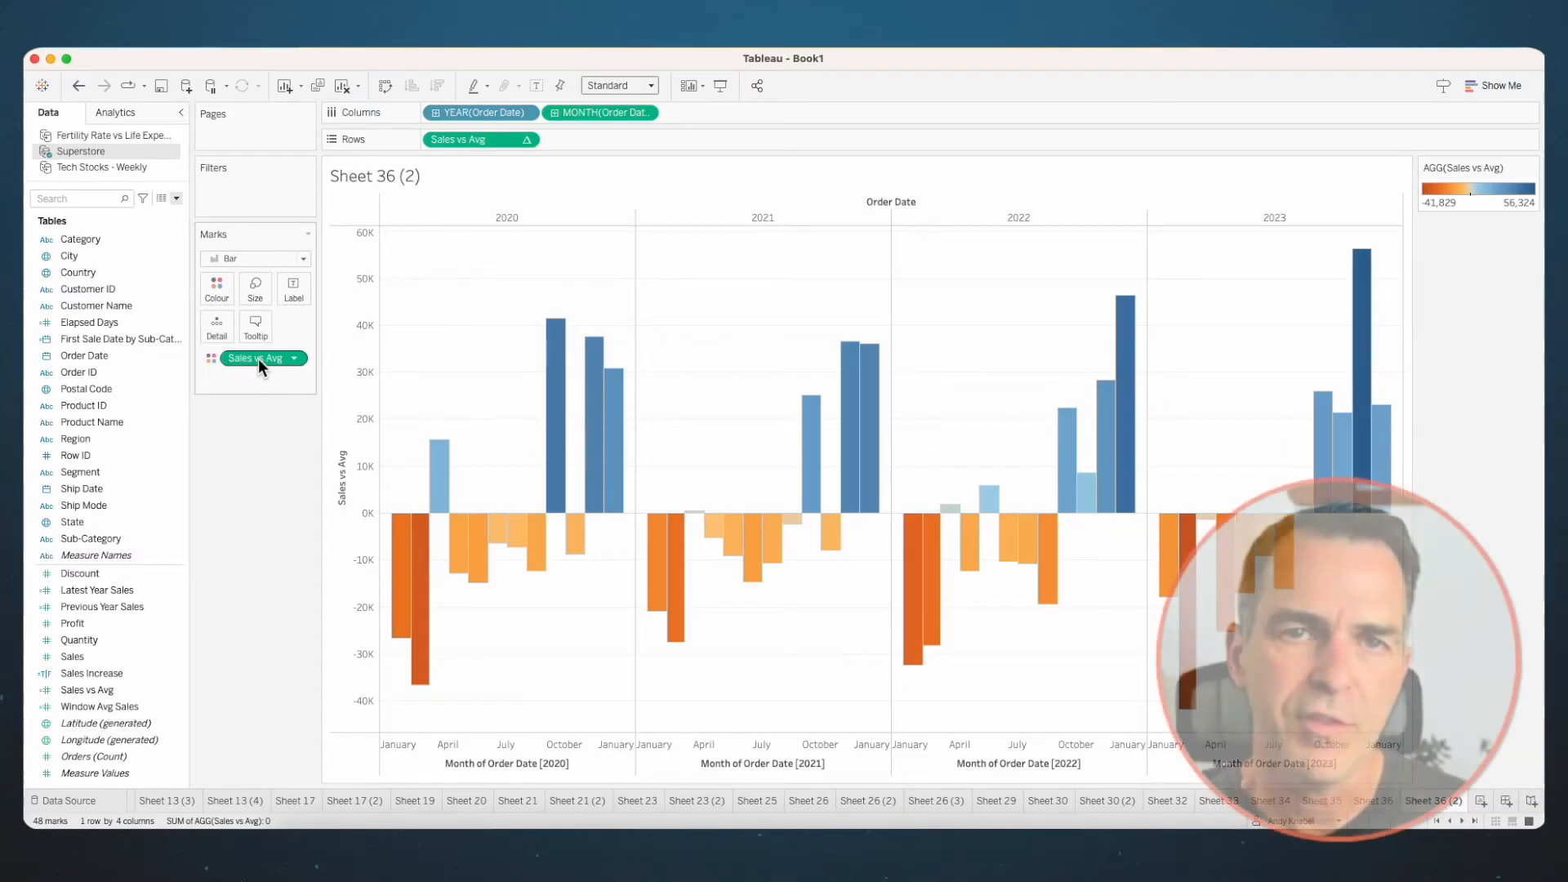
- Remove the Sales vs Avg colouring from the duplicate and change its mark type to Line
left_click_drag(258, 359, 237, 464)
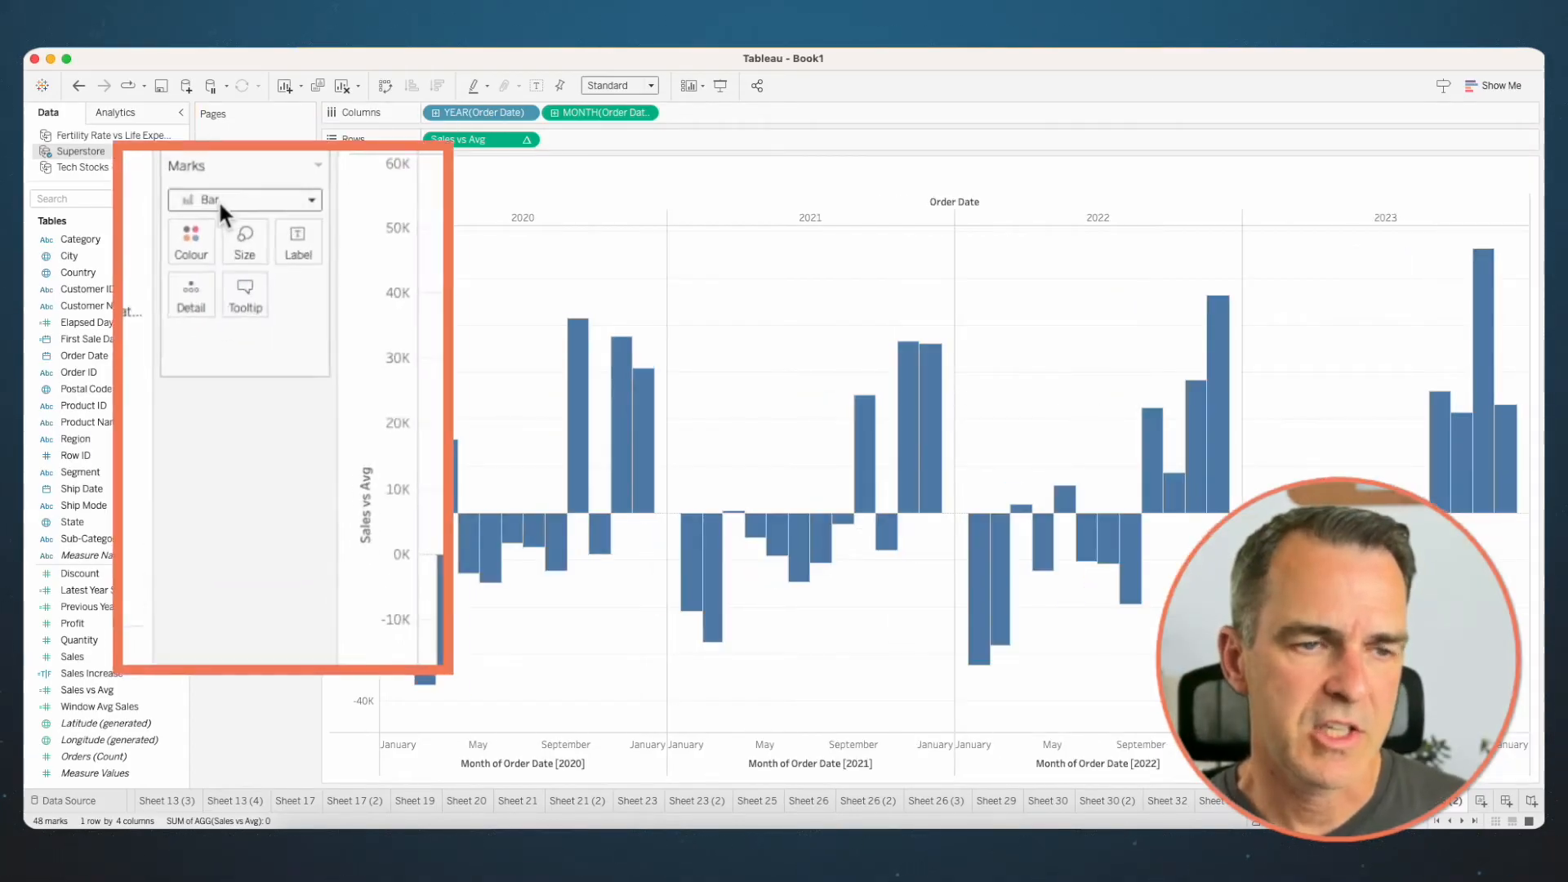
left_click(214, 183)
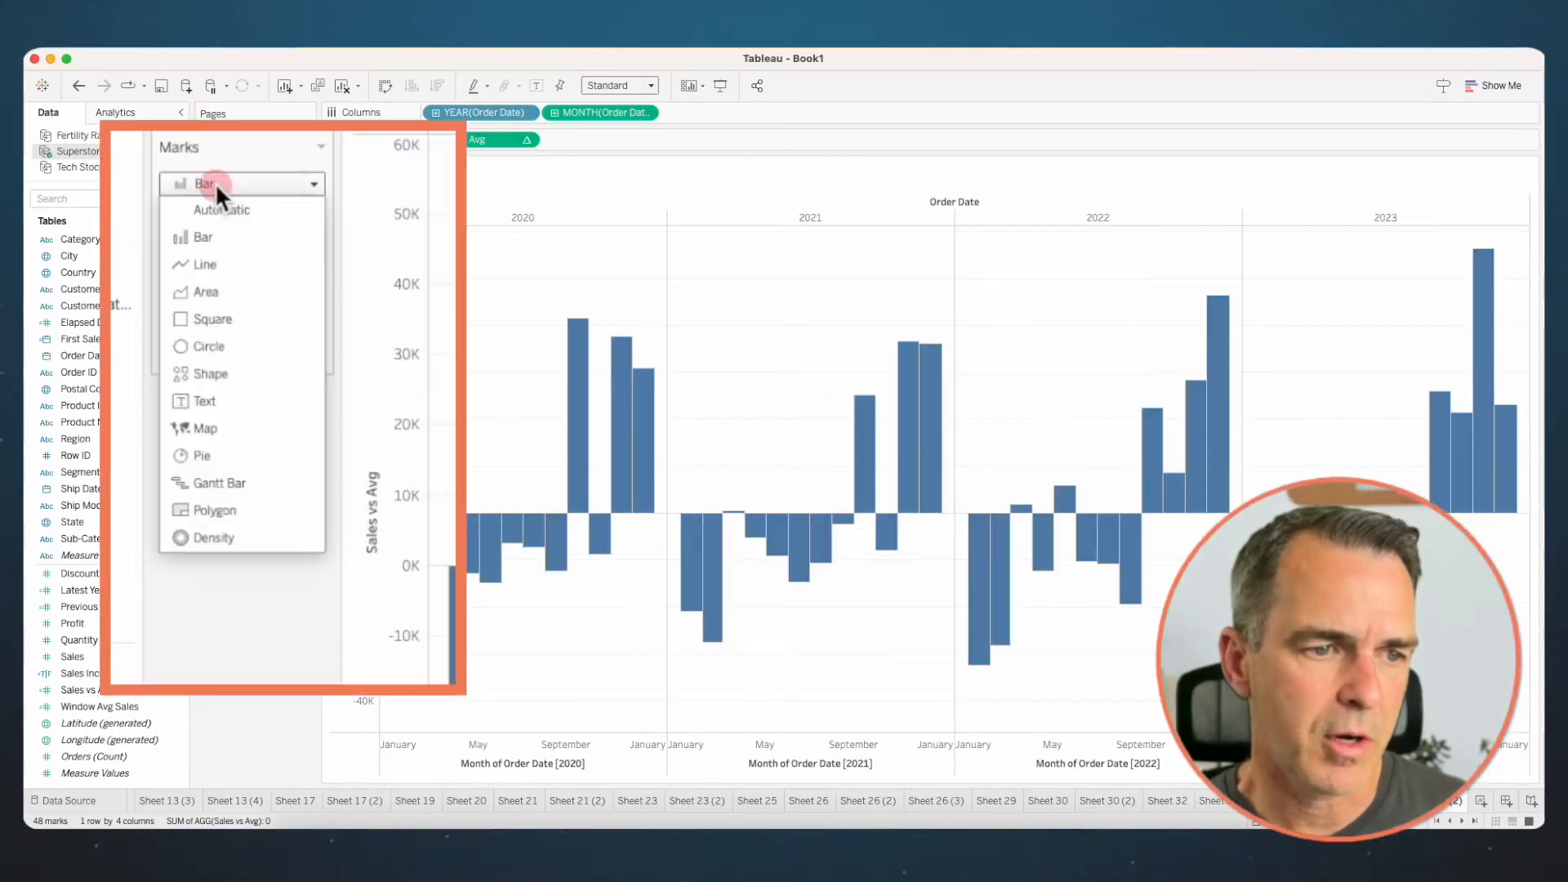
left_click(207, 260)
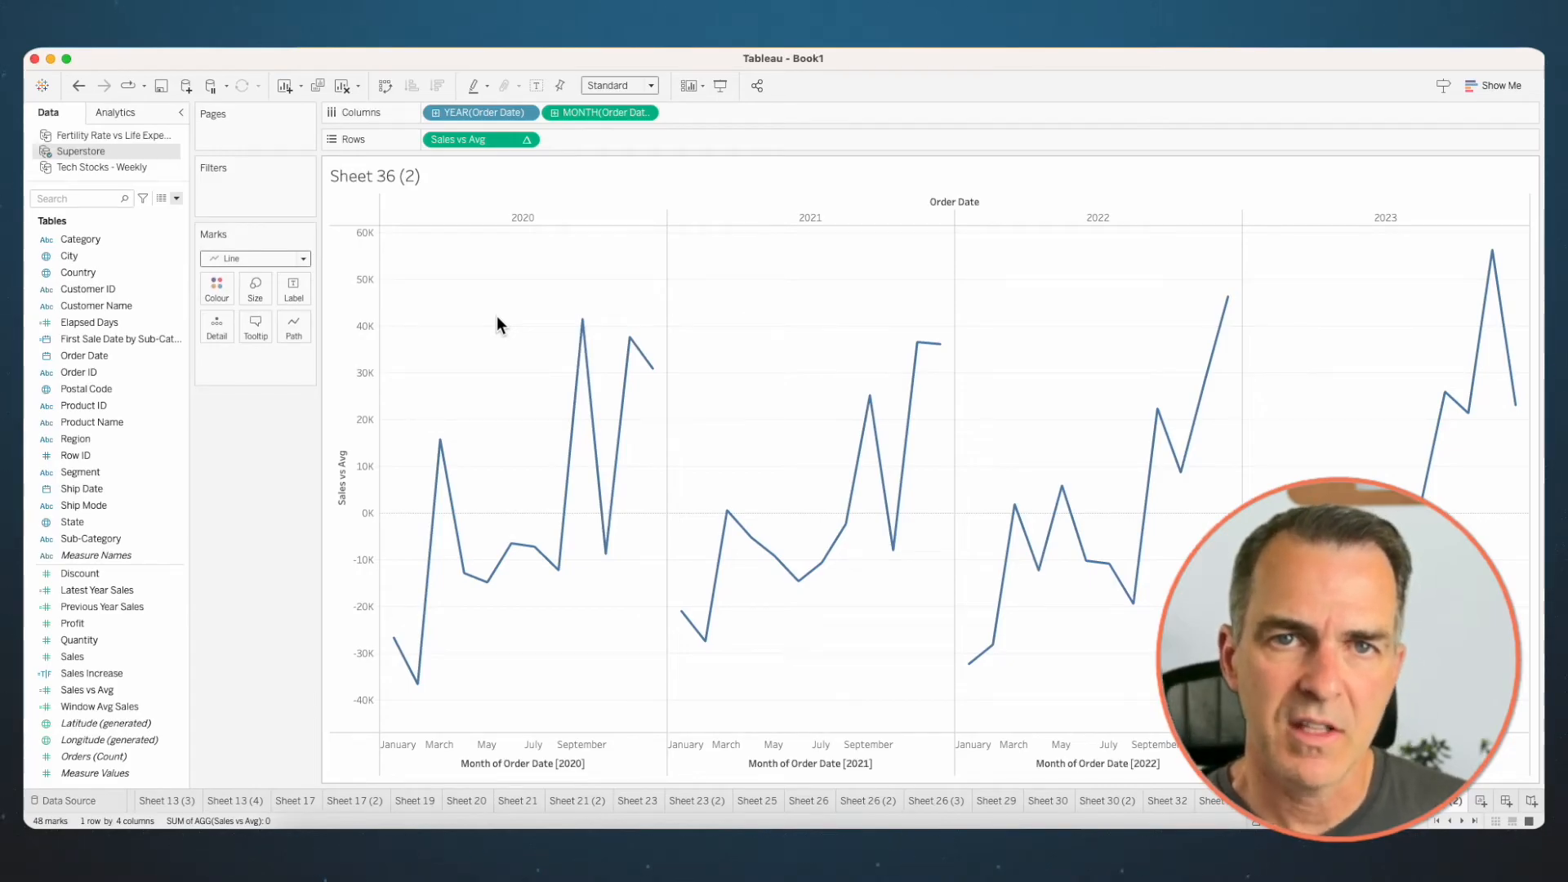
- Format the sheet's zero lines as a solid, medium-thick black line
right_click(468, 337)
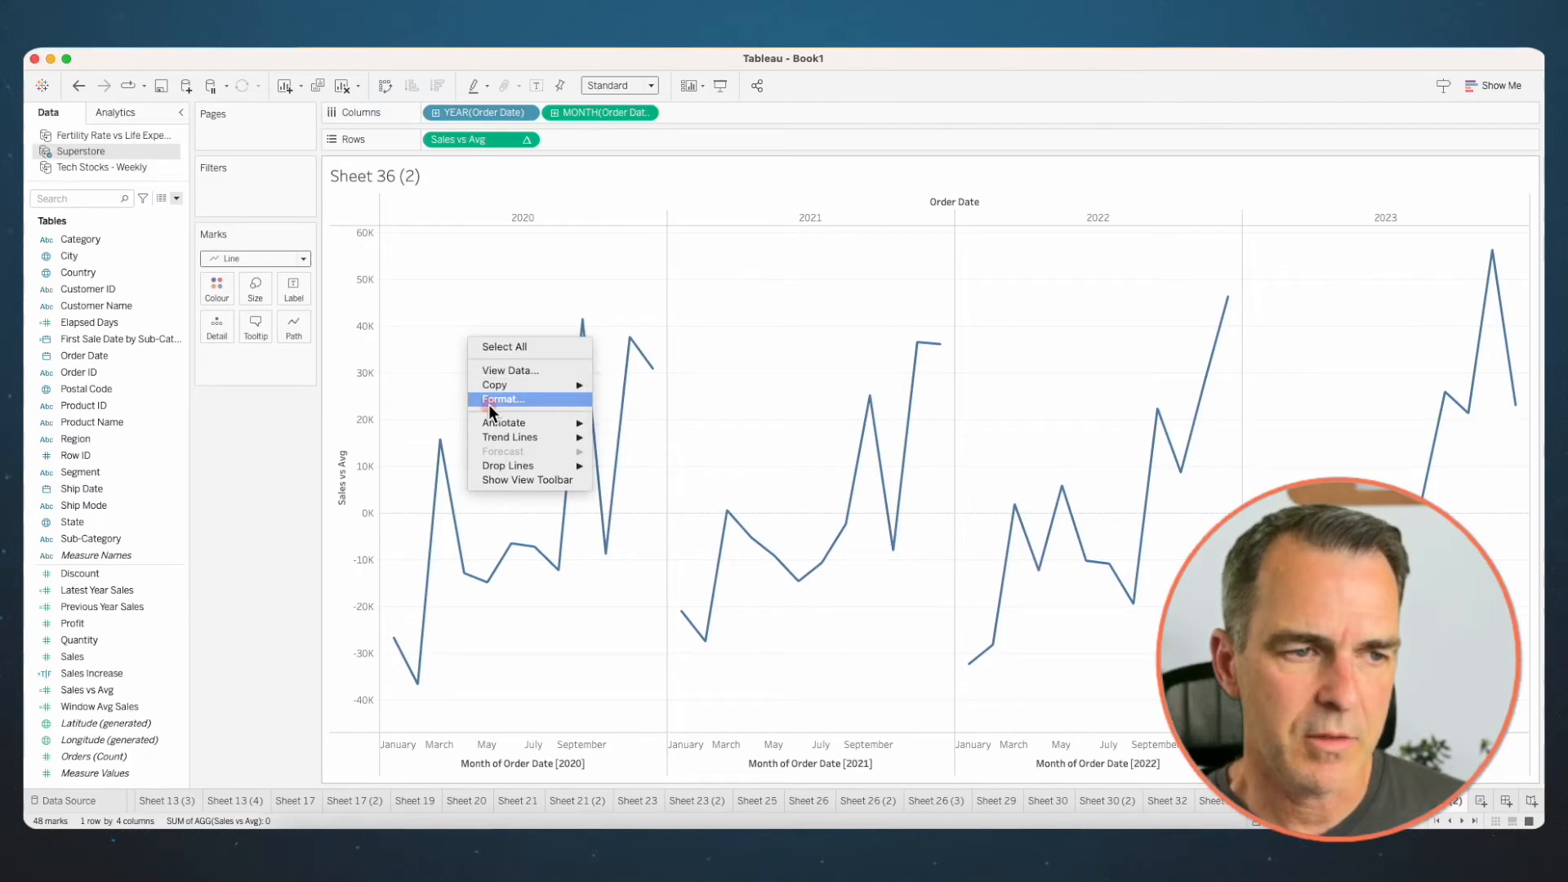
left_click(489, 404)
left_click(119, 140)
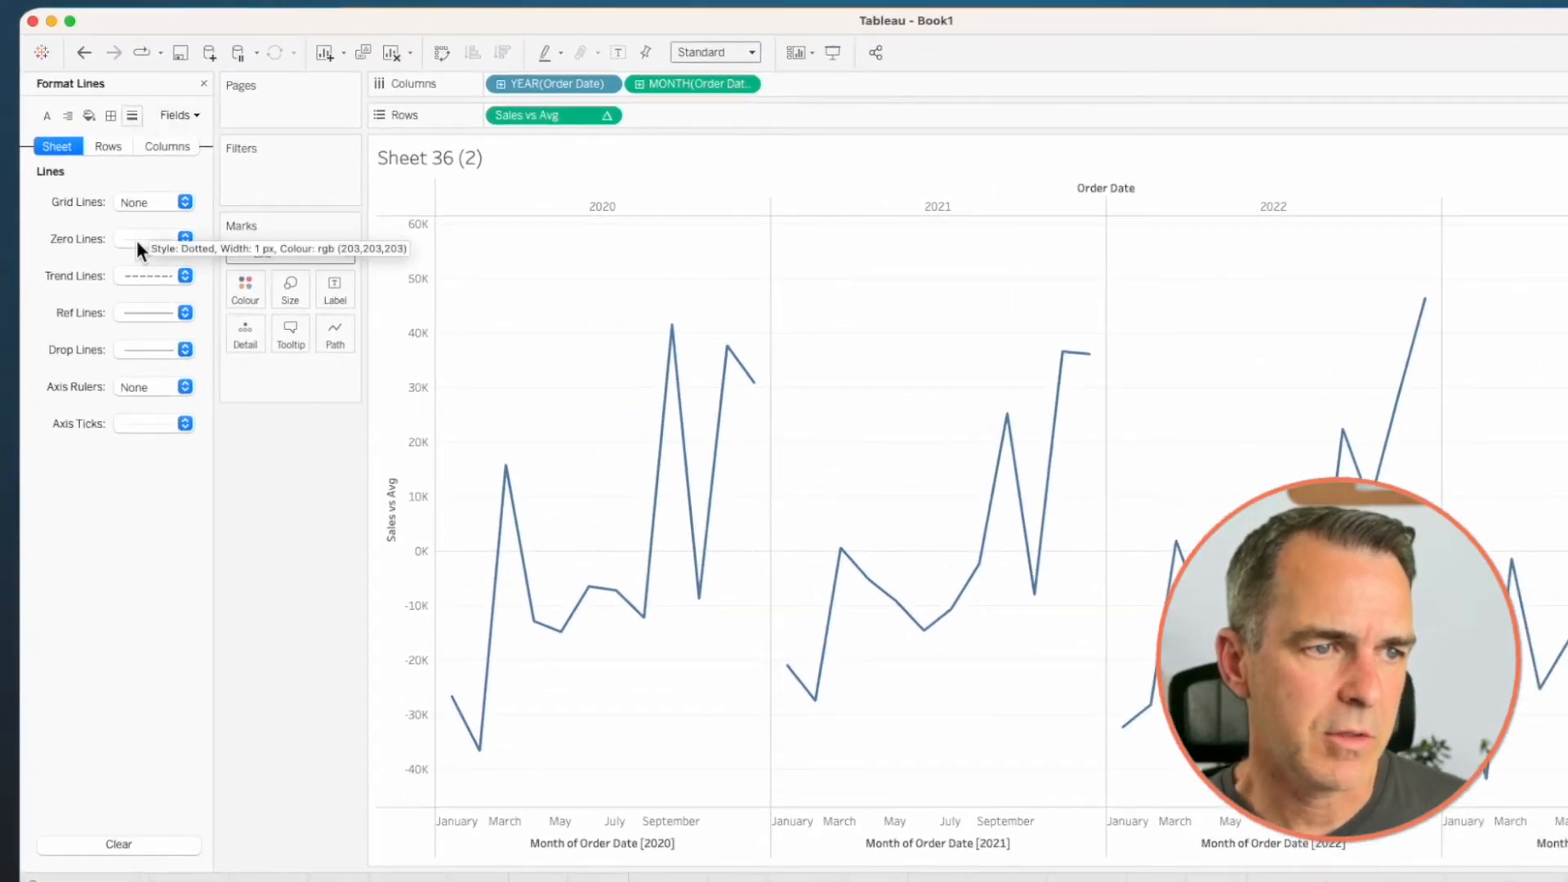
left_click(135, 239)
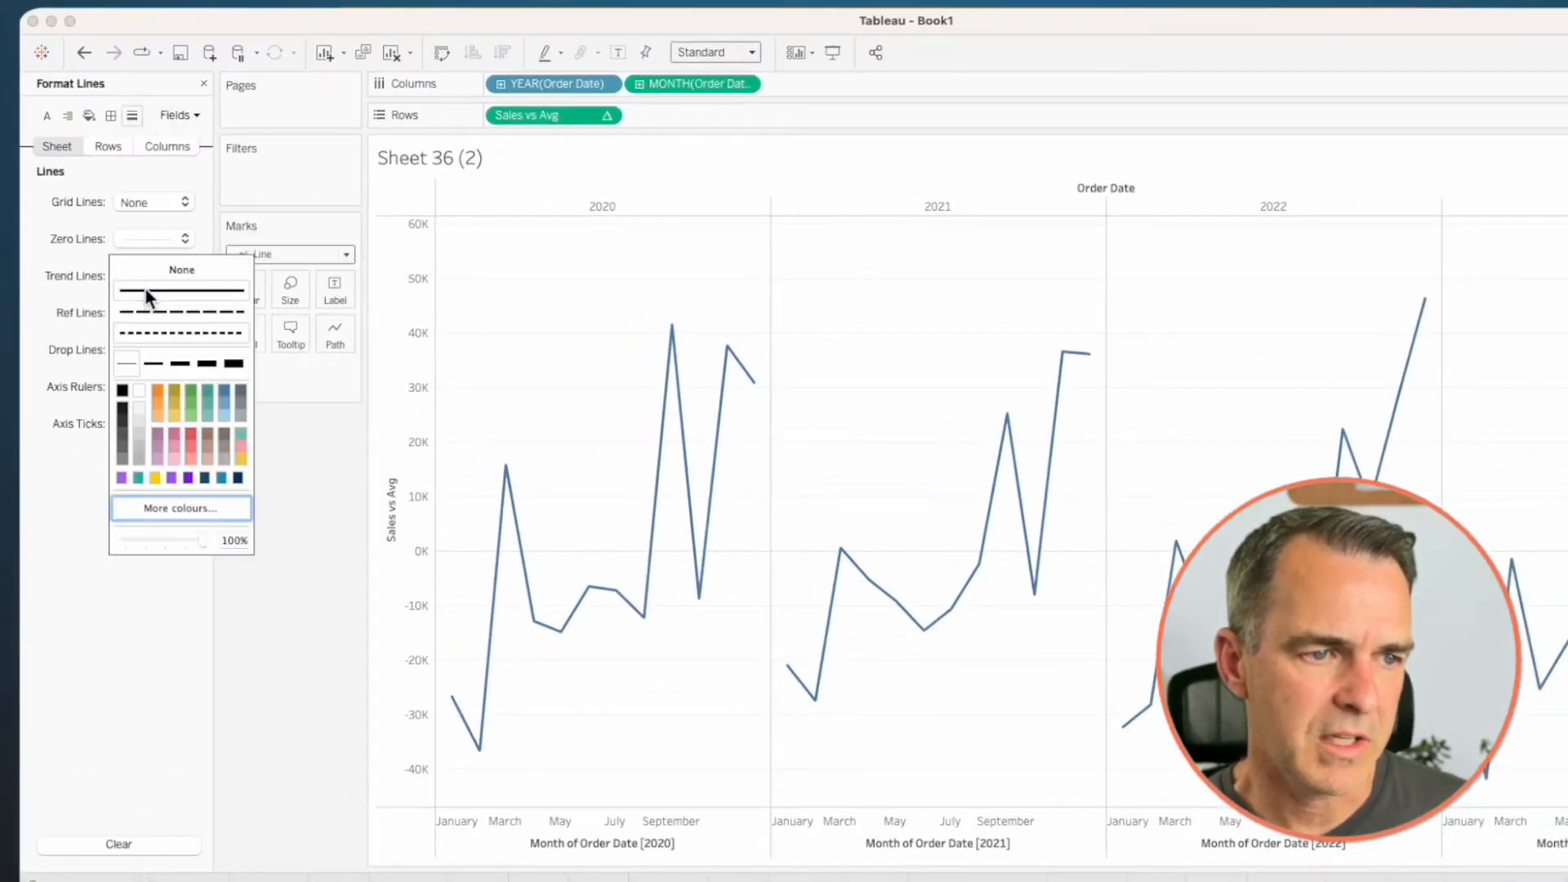
left_click(145, 290)
left_click(176, 364)
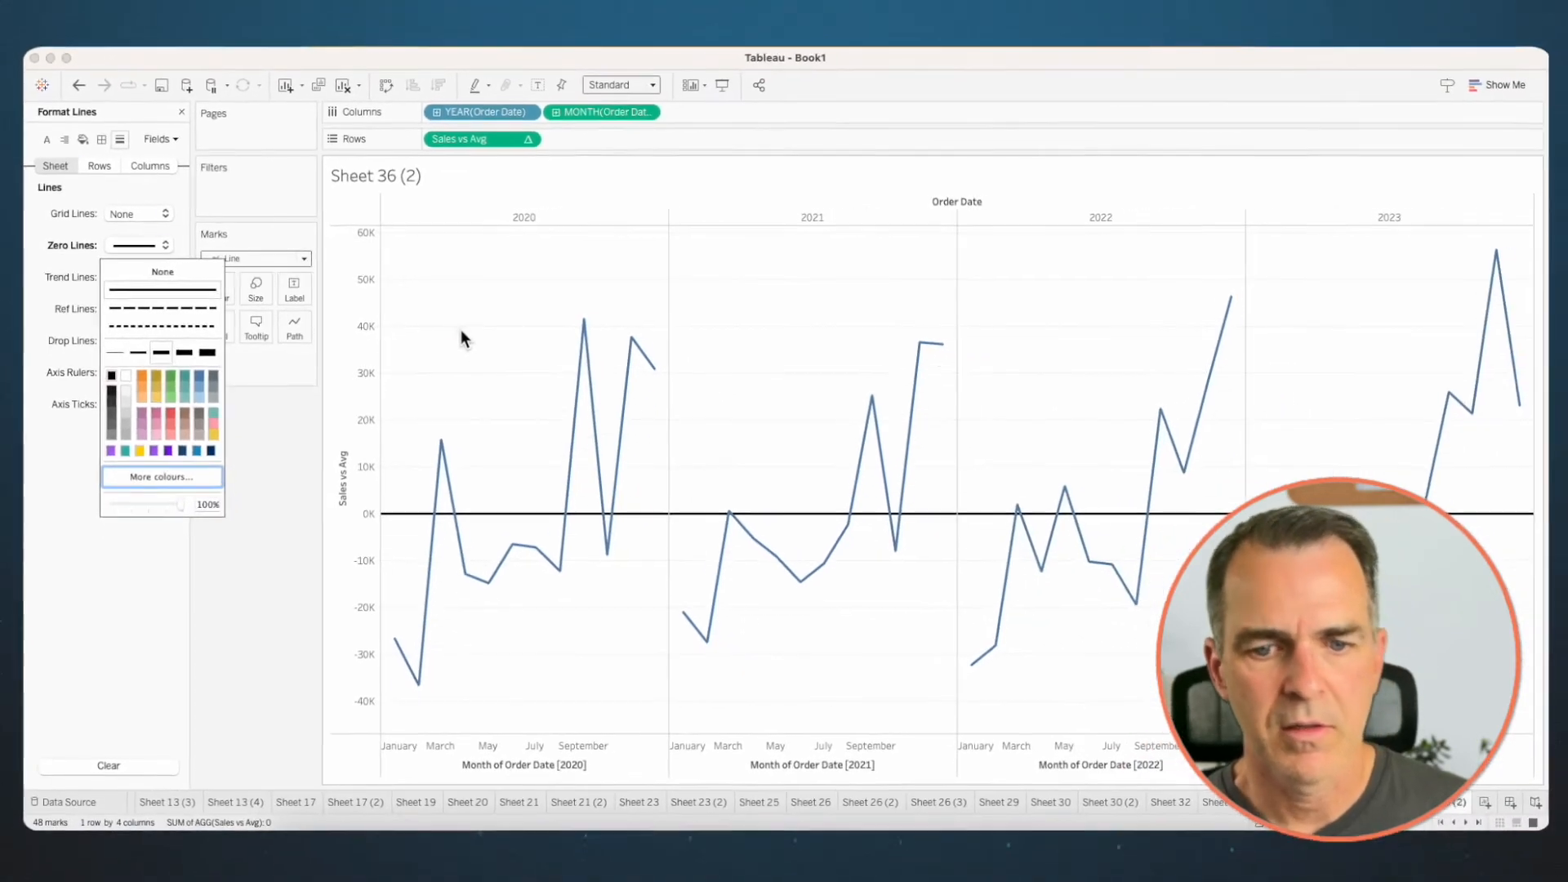
left_click(530, 346)
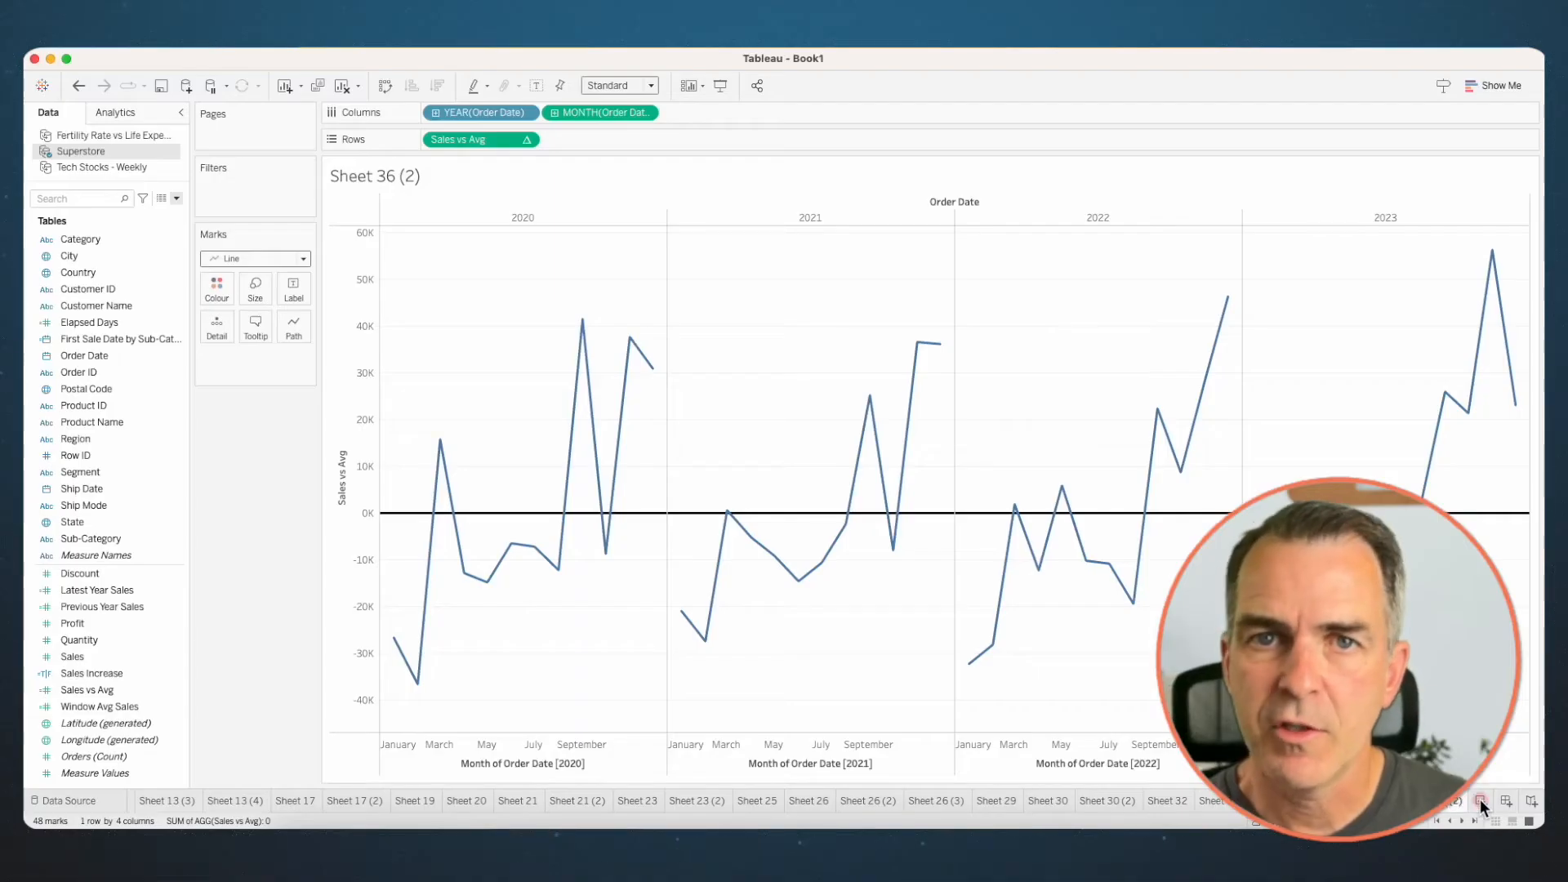
- Create a new worksheet with Order Date's quarter ahead of its year on Columns and Sales on Rows
left_click(1480, 800)
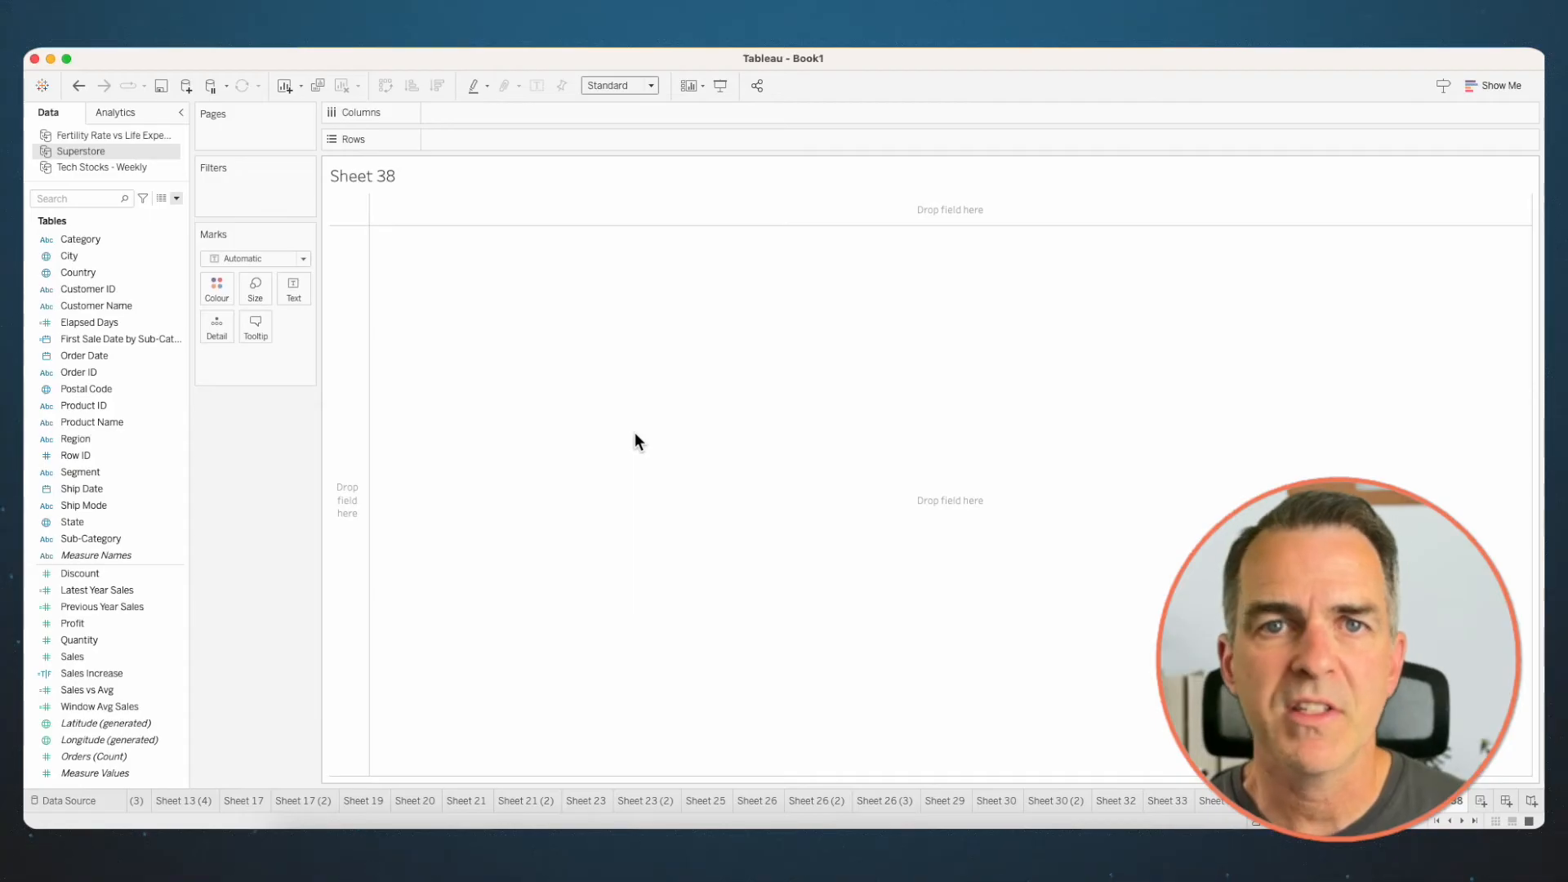
left_click_drag(106, 356, 491, 110)
left_click(435, 112)
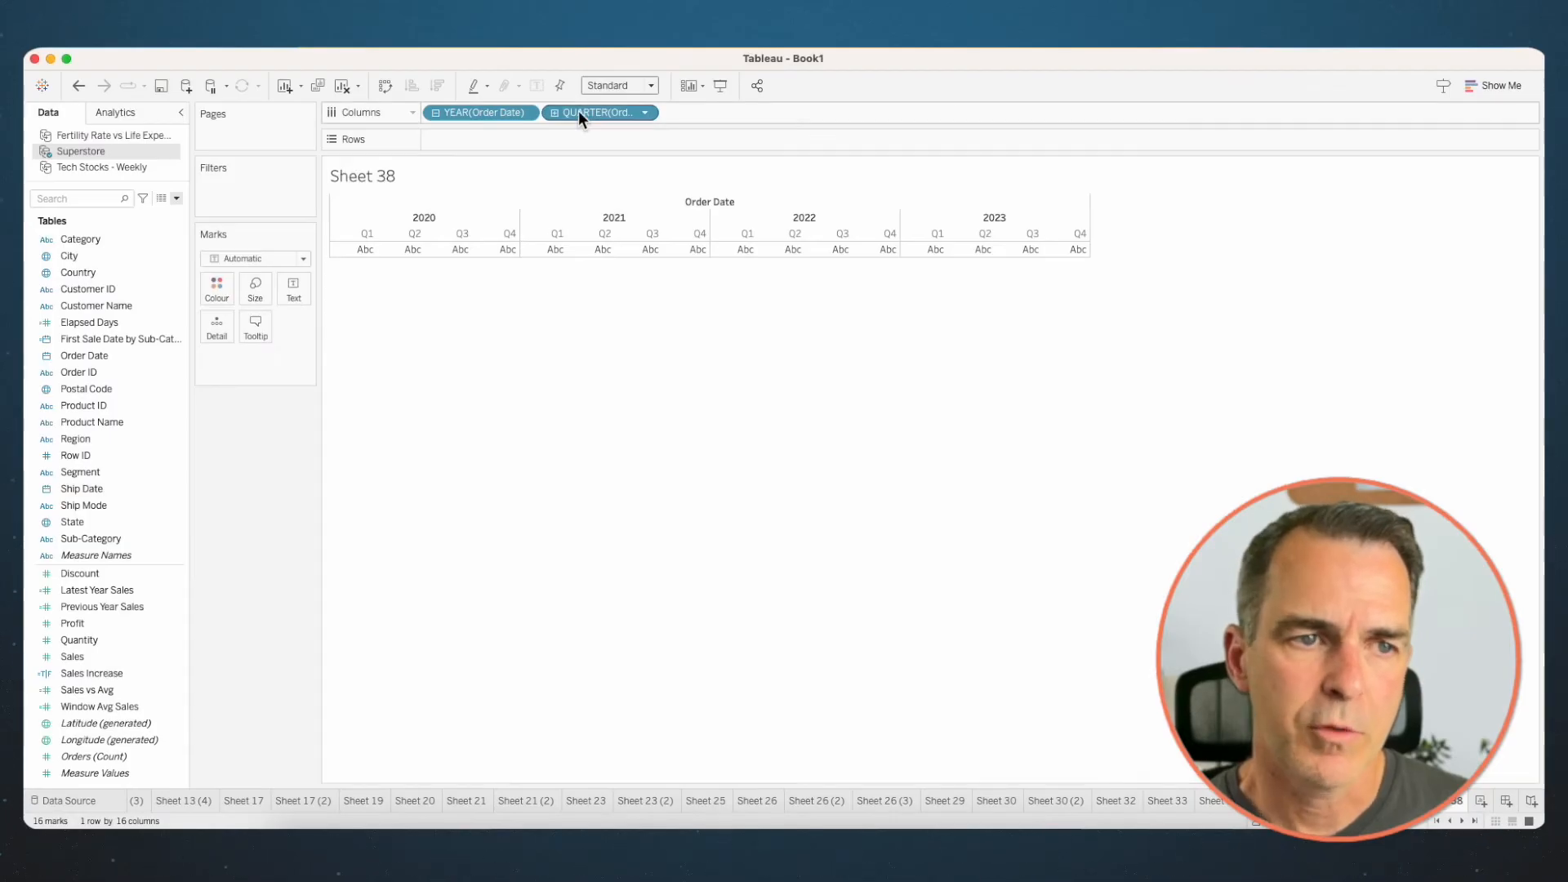
left_click_drag(578, 112, 438, 118)
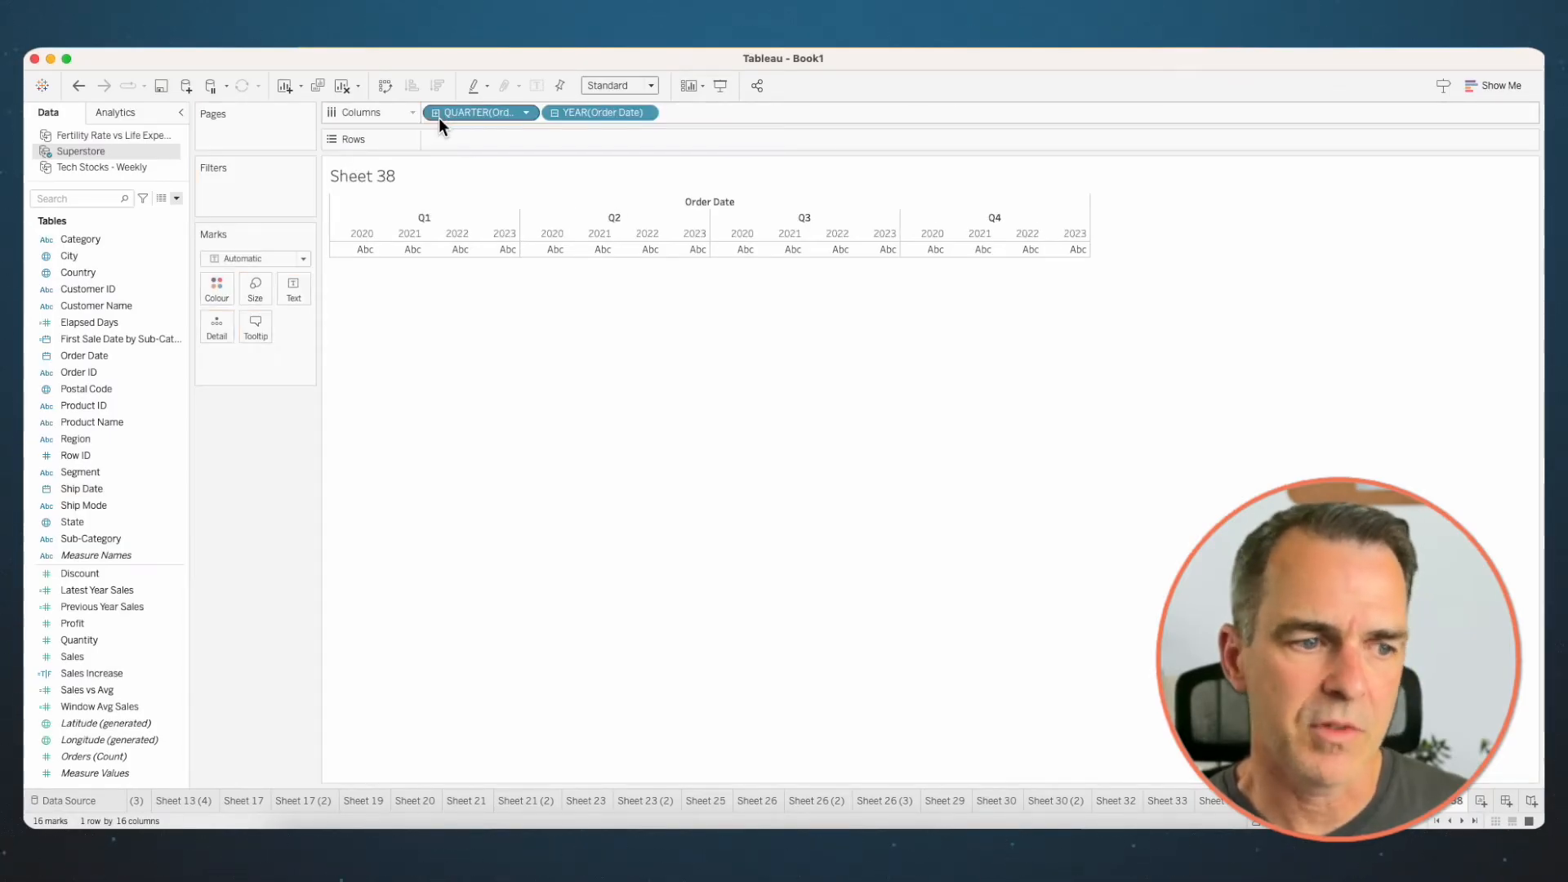
left_click_drag(78, 657, 488, 141)
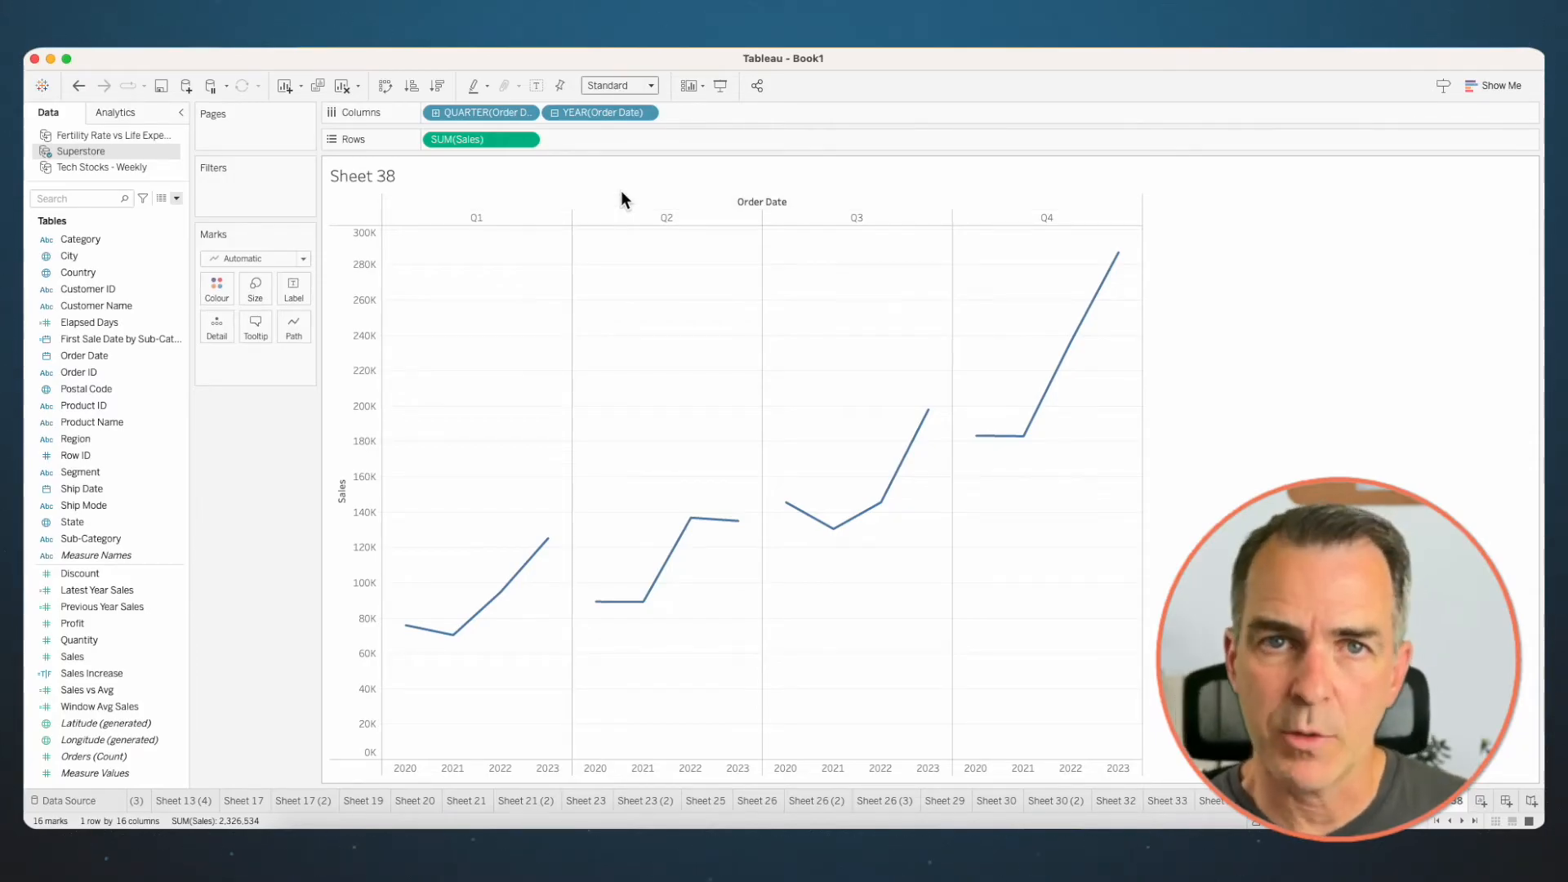
- Add an average line per pane to the quarterly Sales line chart
left_click(110, 113)
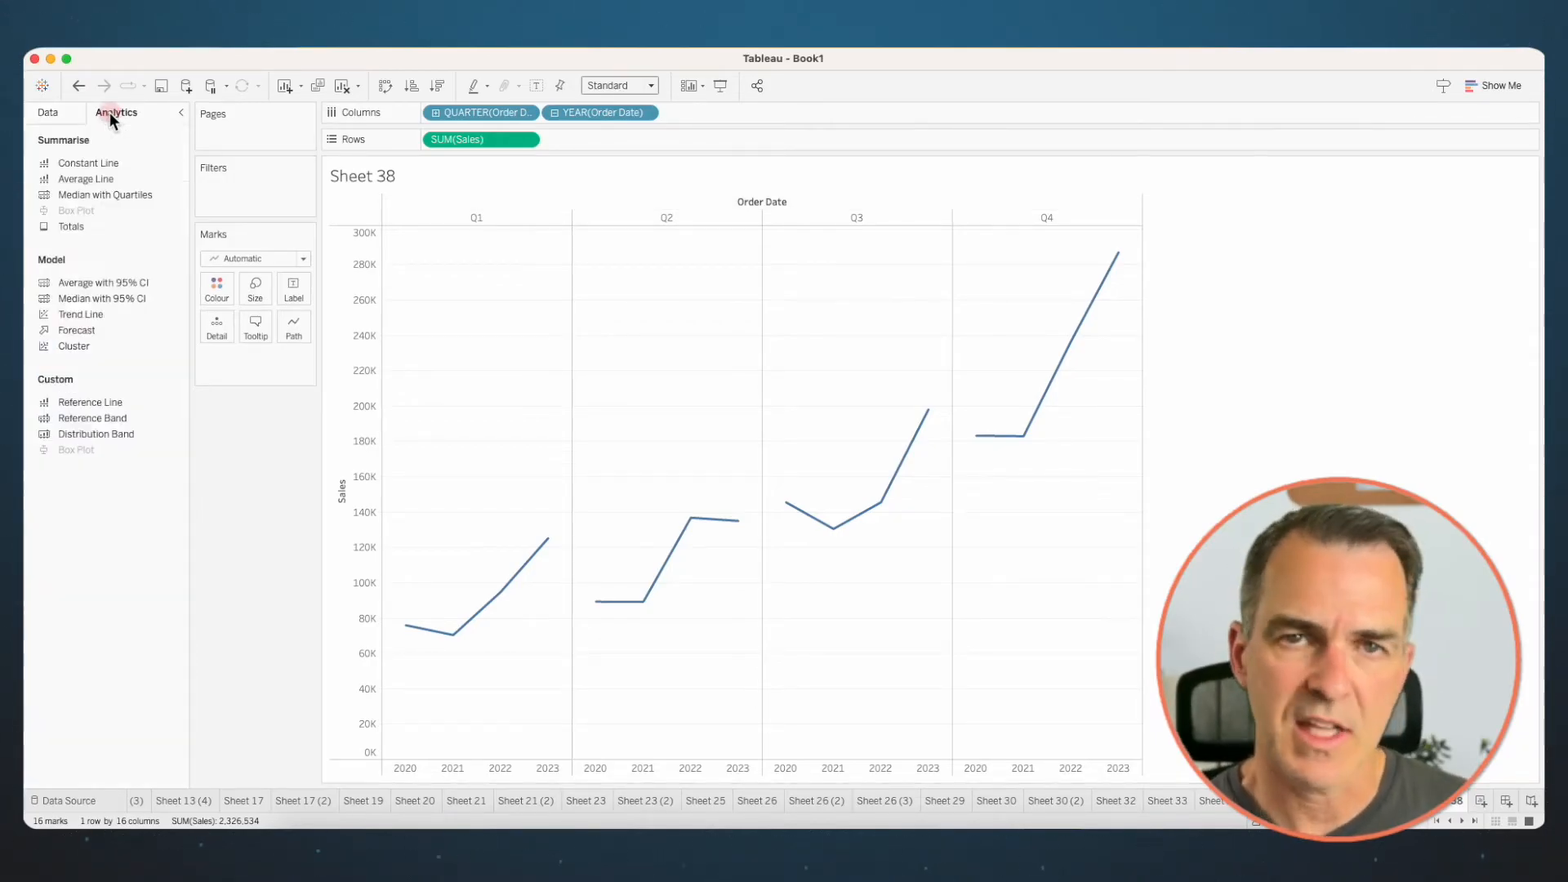
left_click_drag(88, 180, 495, 237)
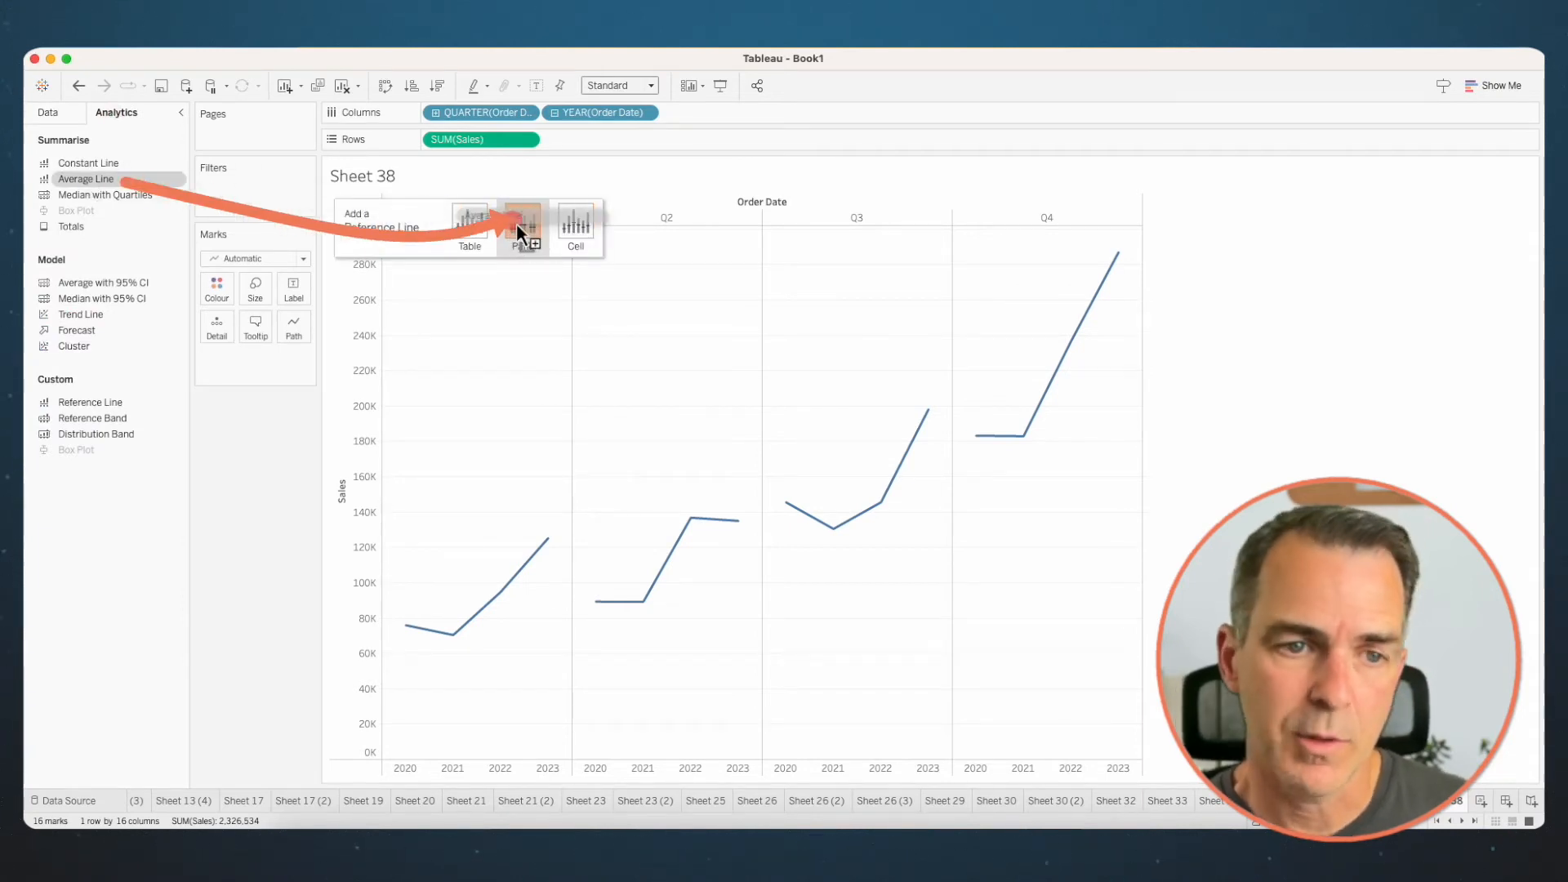
left_click_drag(516, 223, 516, 223)
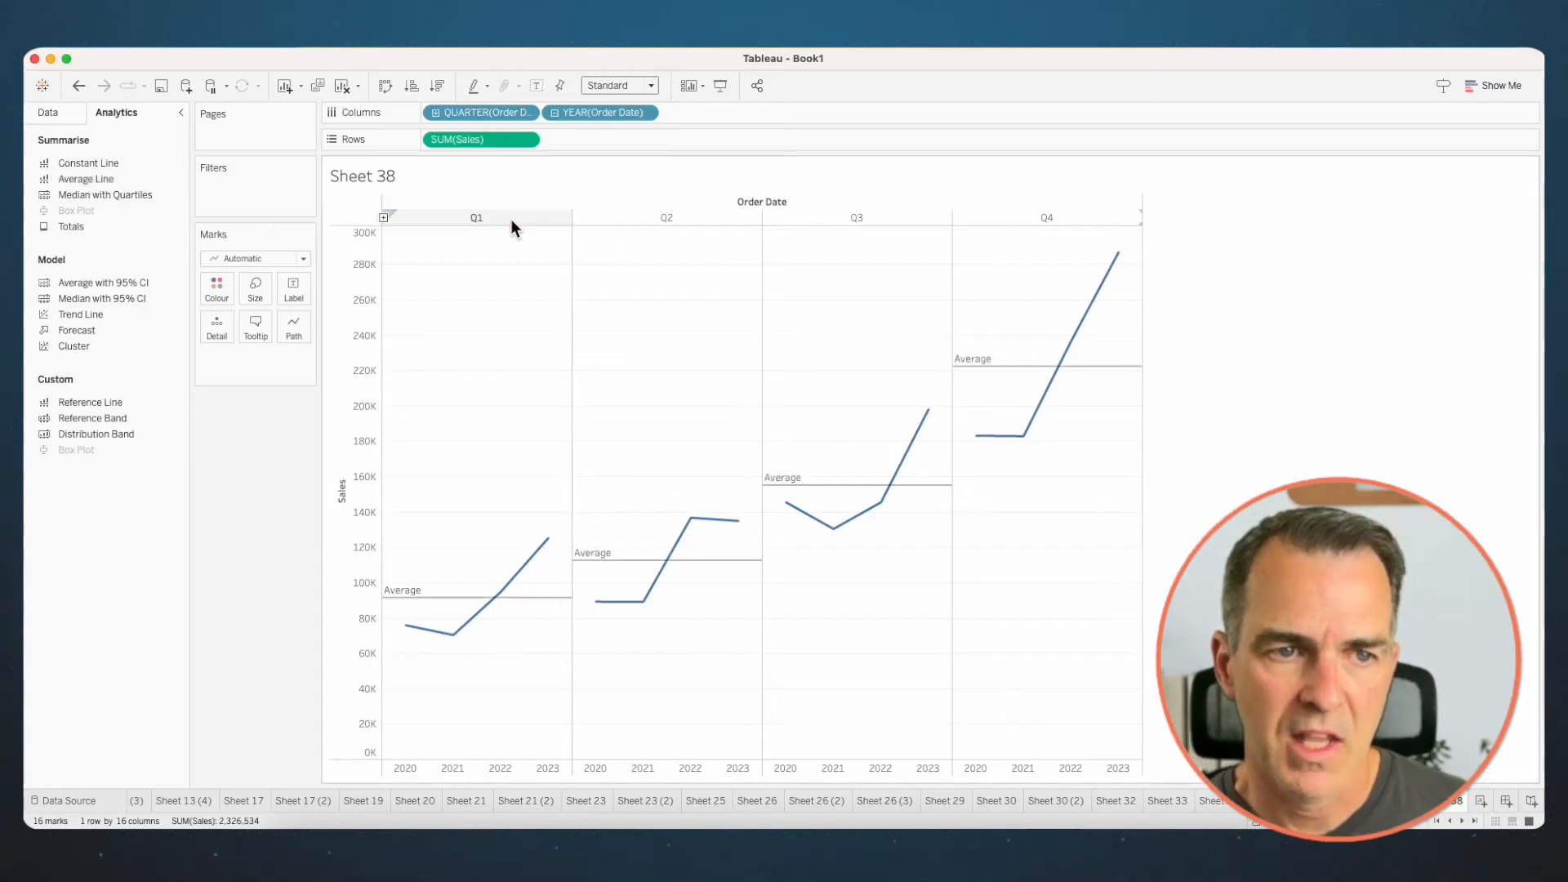
- Replace the quarter level of Order Date on Columns with months, keeping the year, and open the view's fit options
left_click(435, 113)
left_click_drag(492, 110, 444, 61)
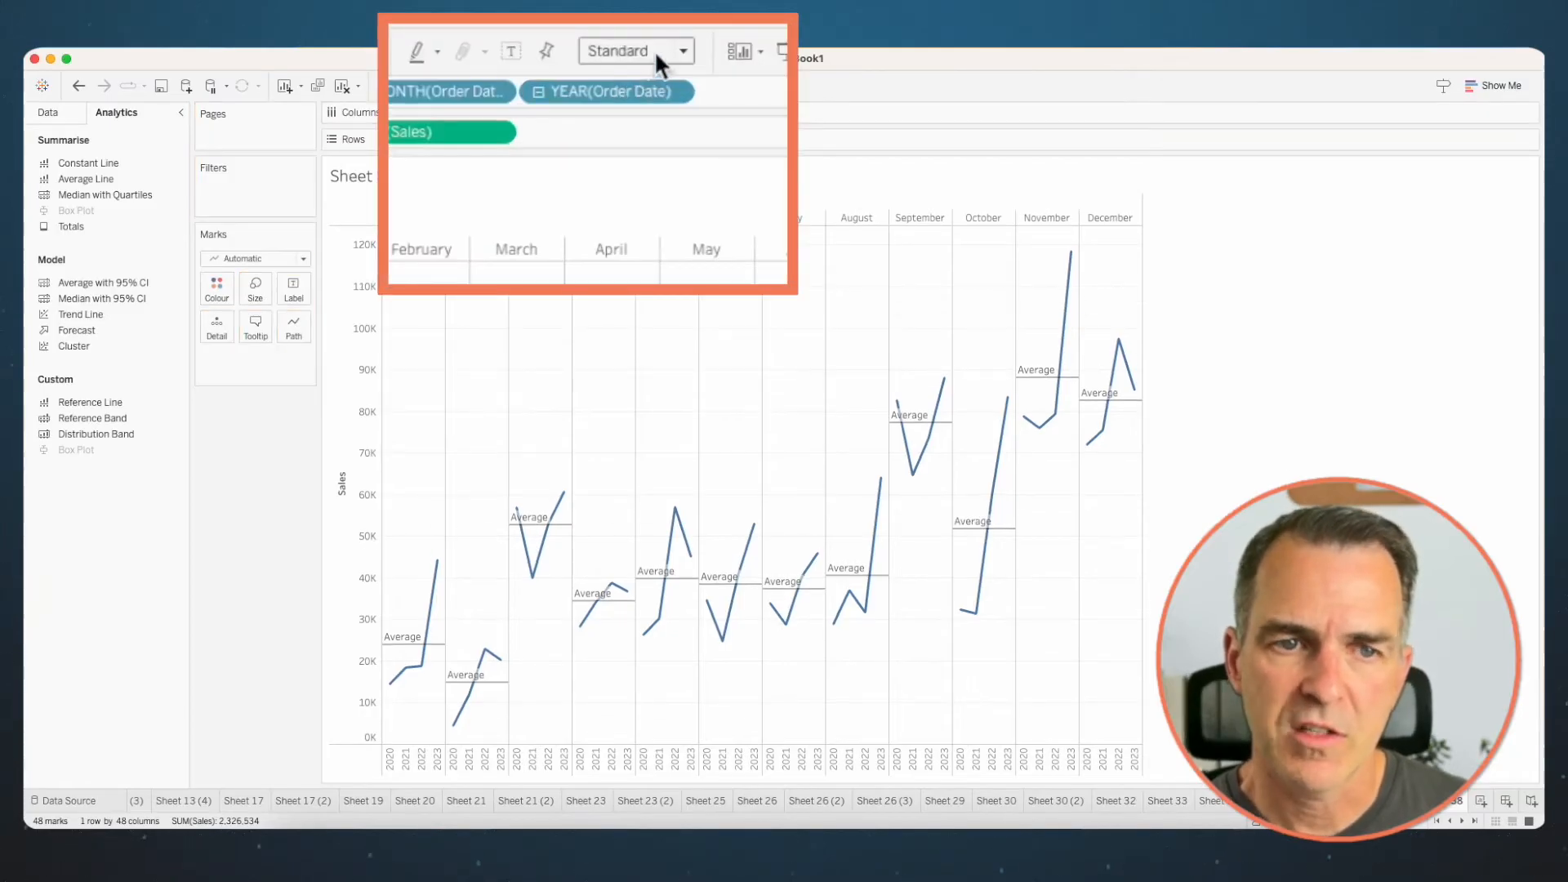
left_click(638, 51)
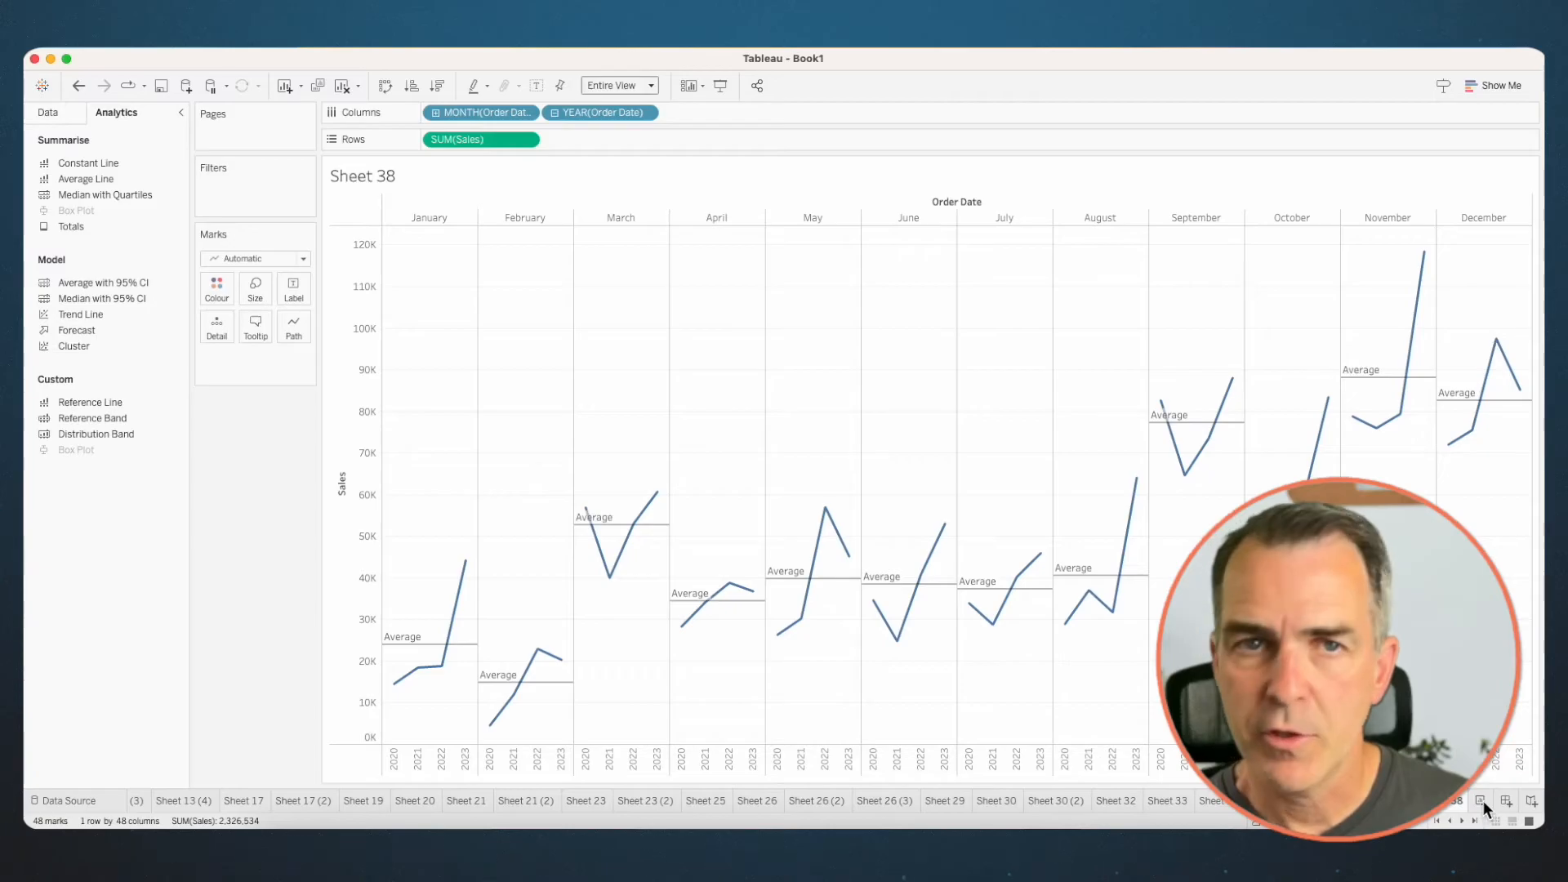
- Create another worksheet and place a discrete date part of Order Date on Columns
left_click(1481, 800)
left_click(69, 358)
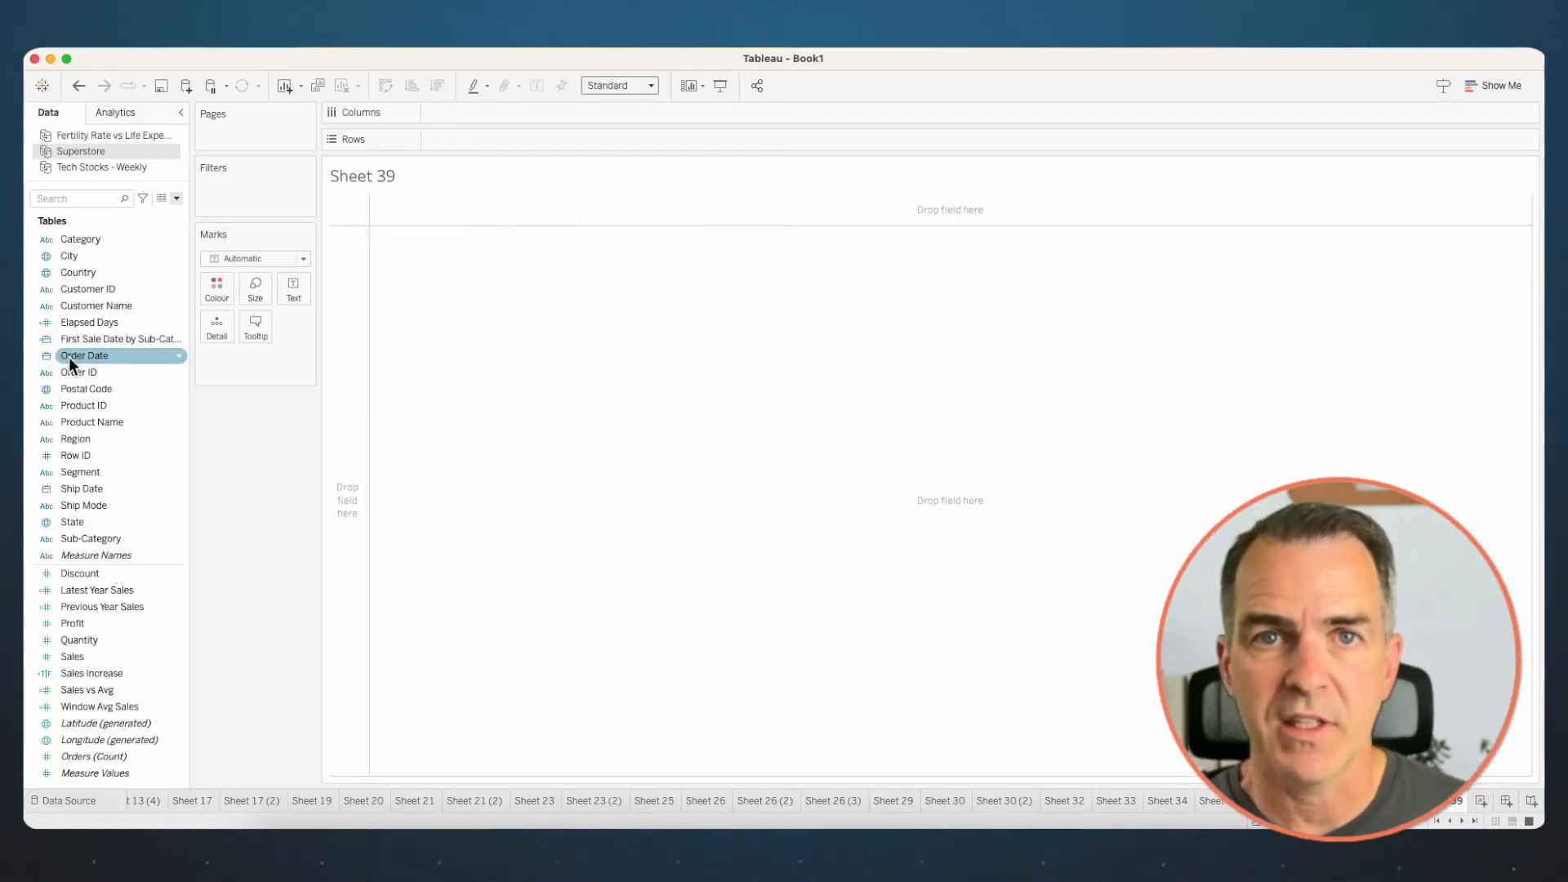
left_click_drag(68, 357, 461, 108)
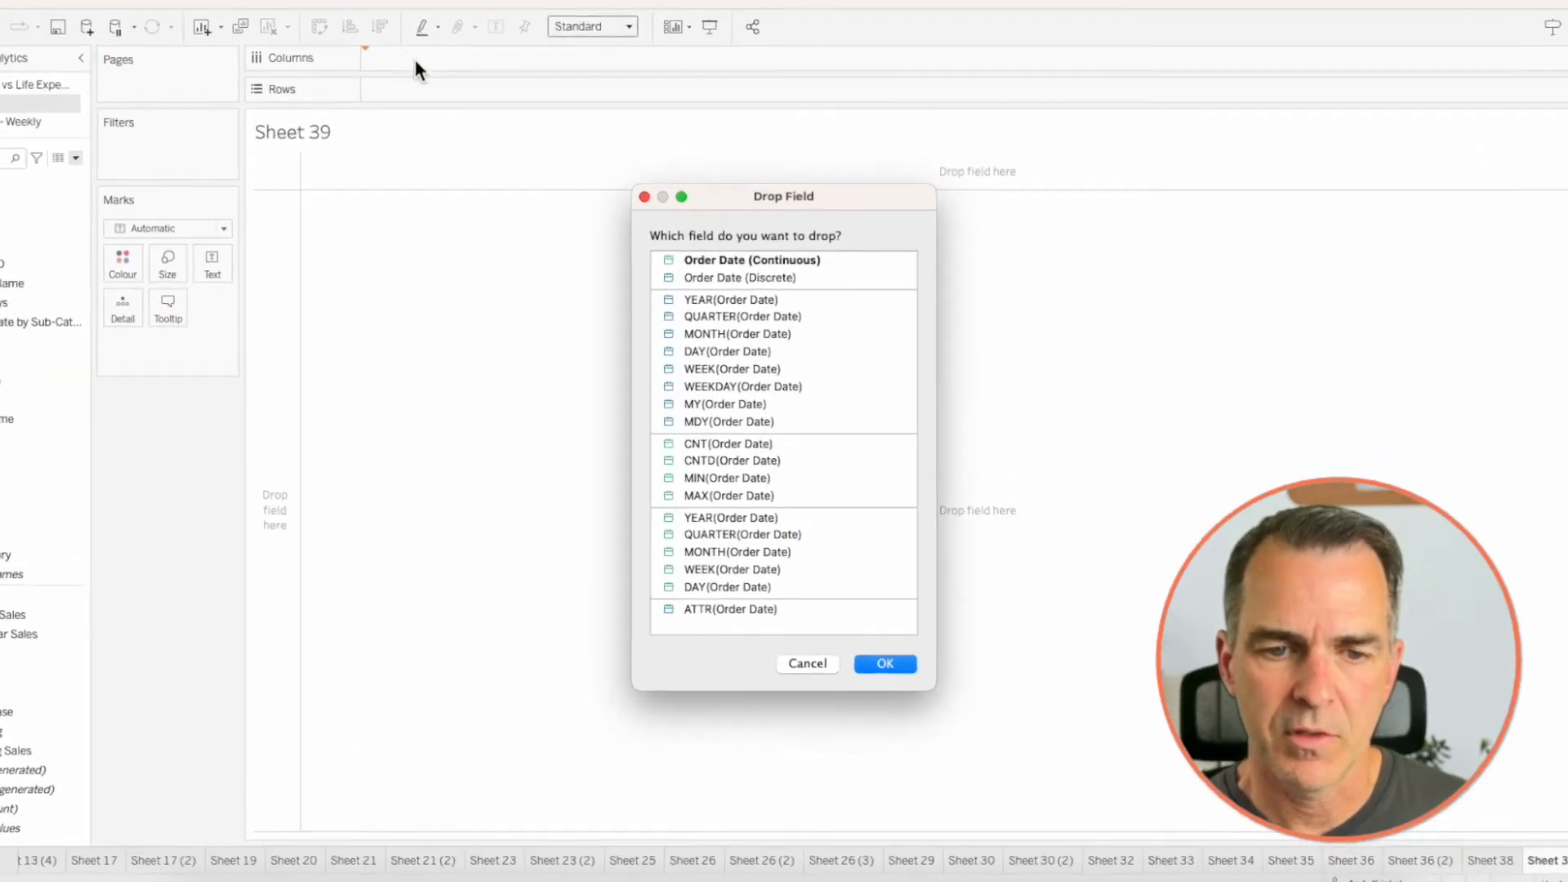
left_click(722, 392)
left_click(882, 664)
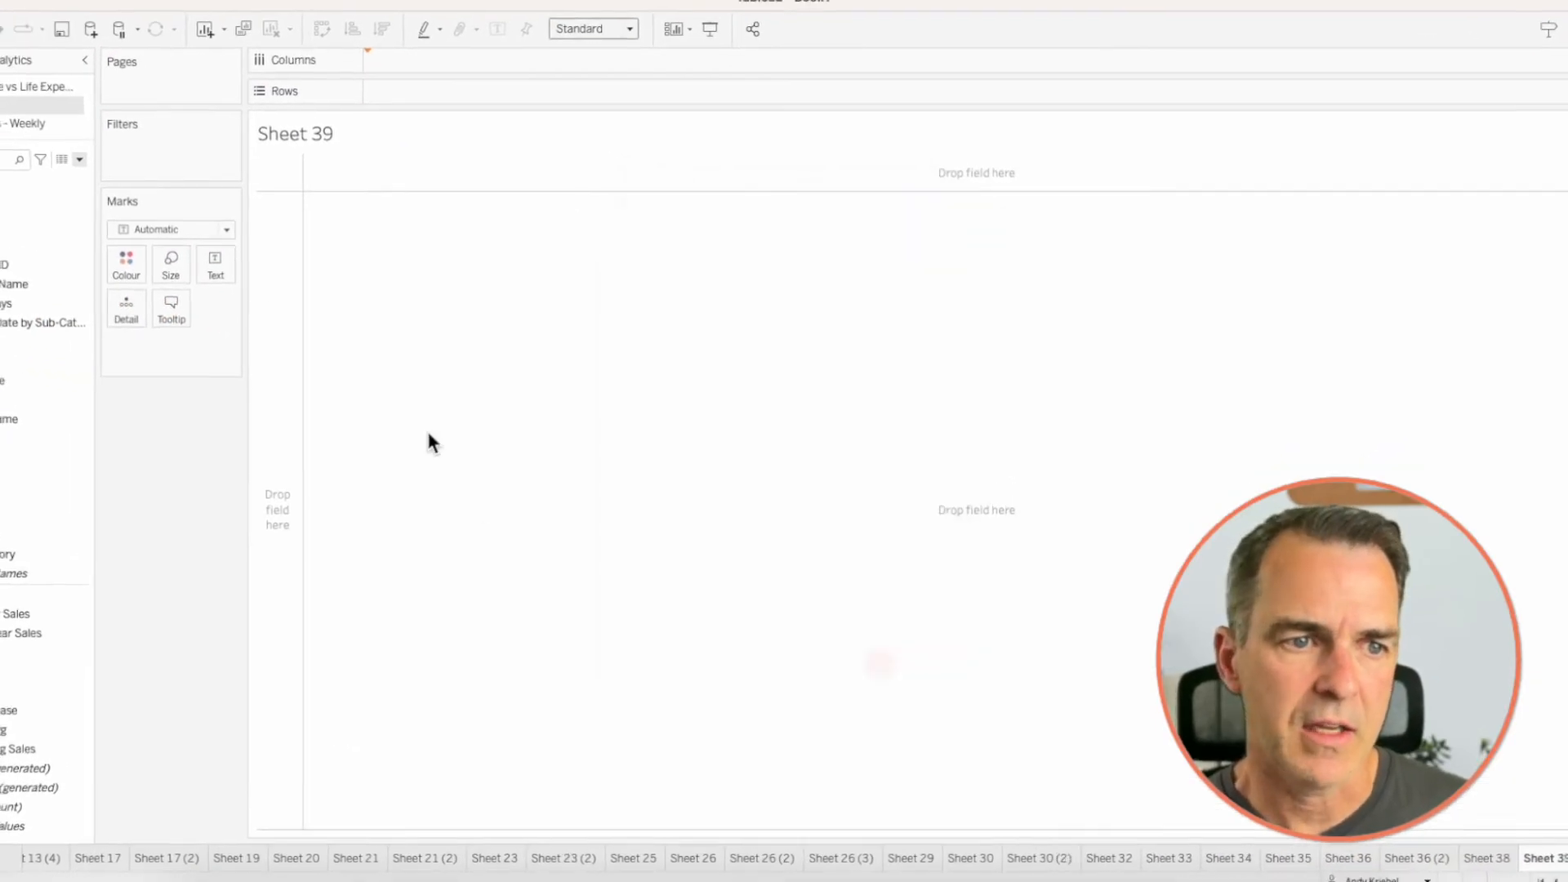
- Place Order Date's week number on Rows and colour the weekday cells by Sales
left_click_drag(78, 356, 467, 139)
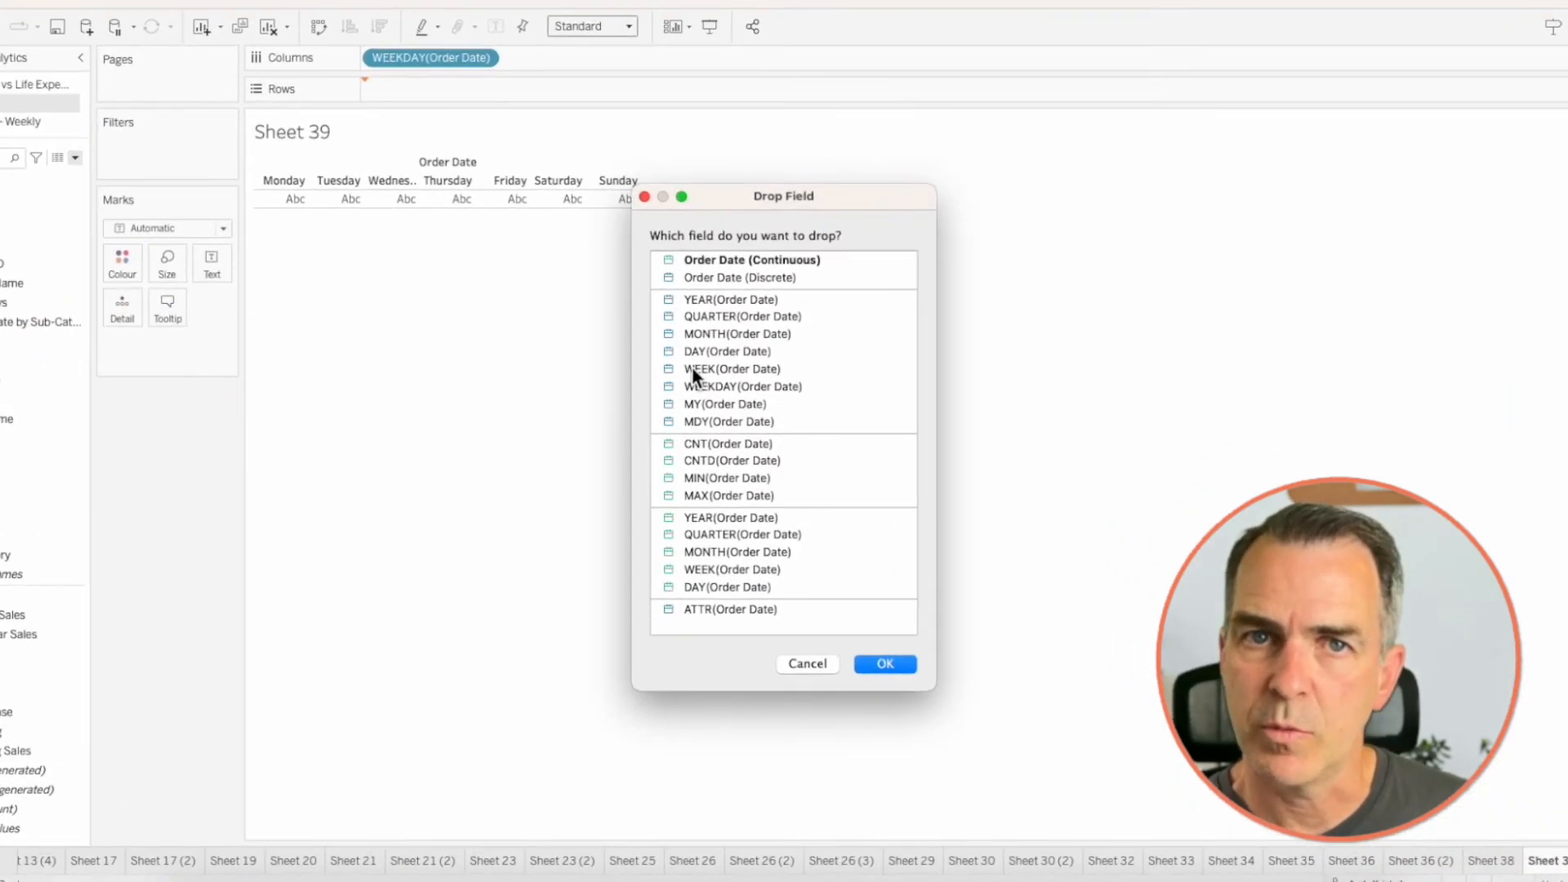
left_click(692, 369)
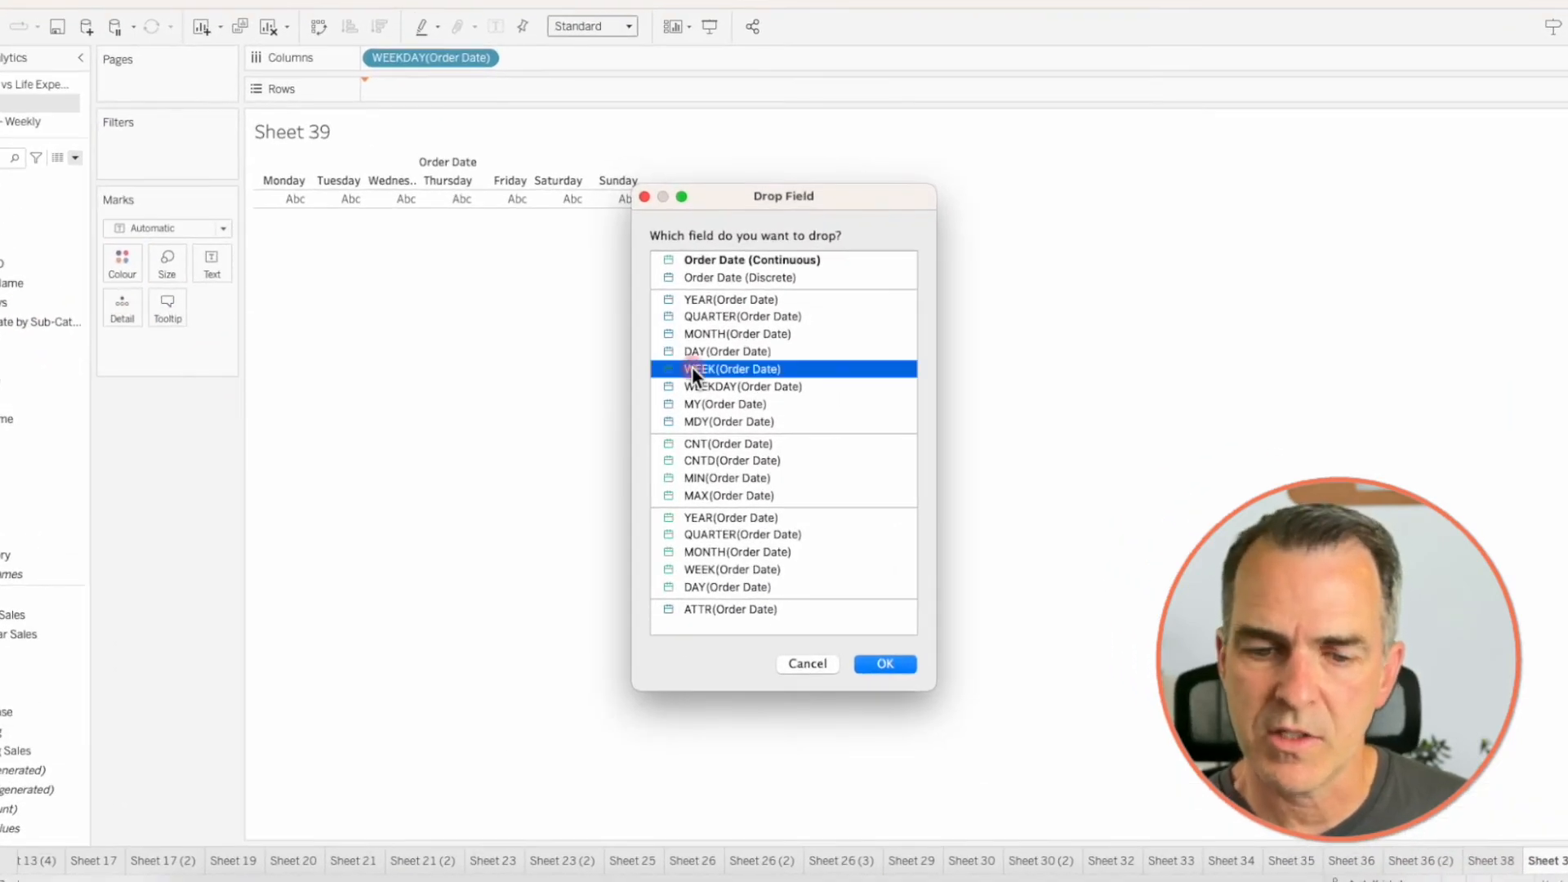
left_click(885, 663)
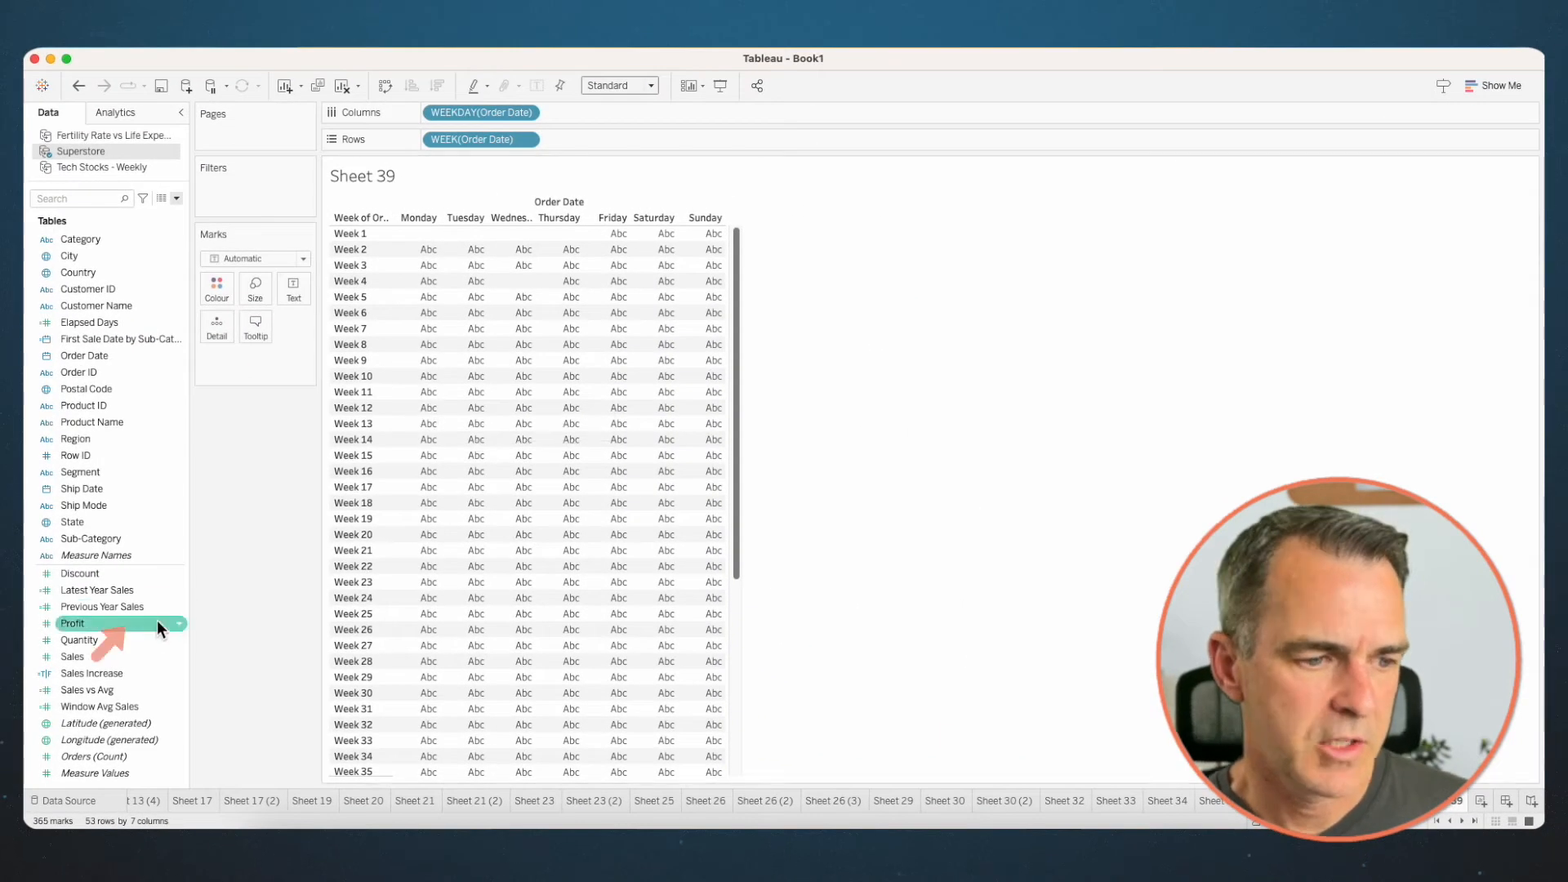
left_click_drag(116, 653, 214, 288)
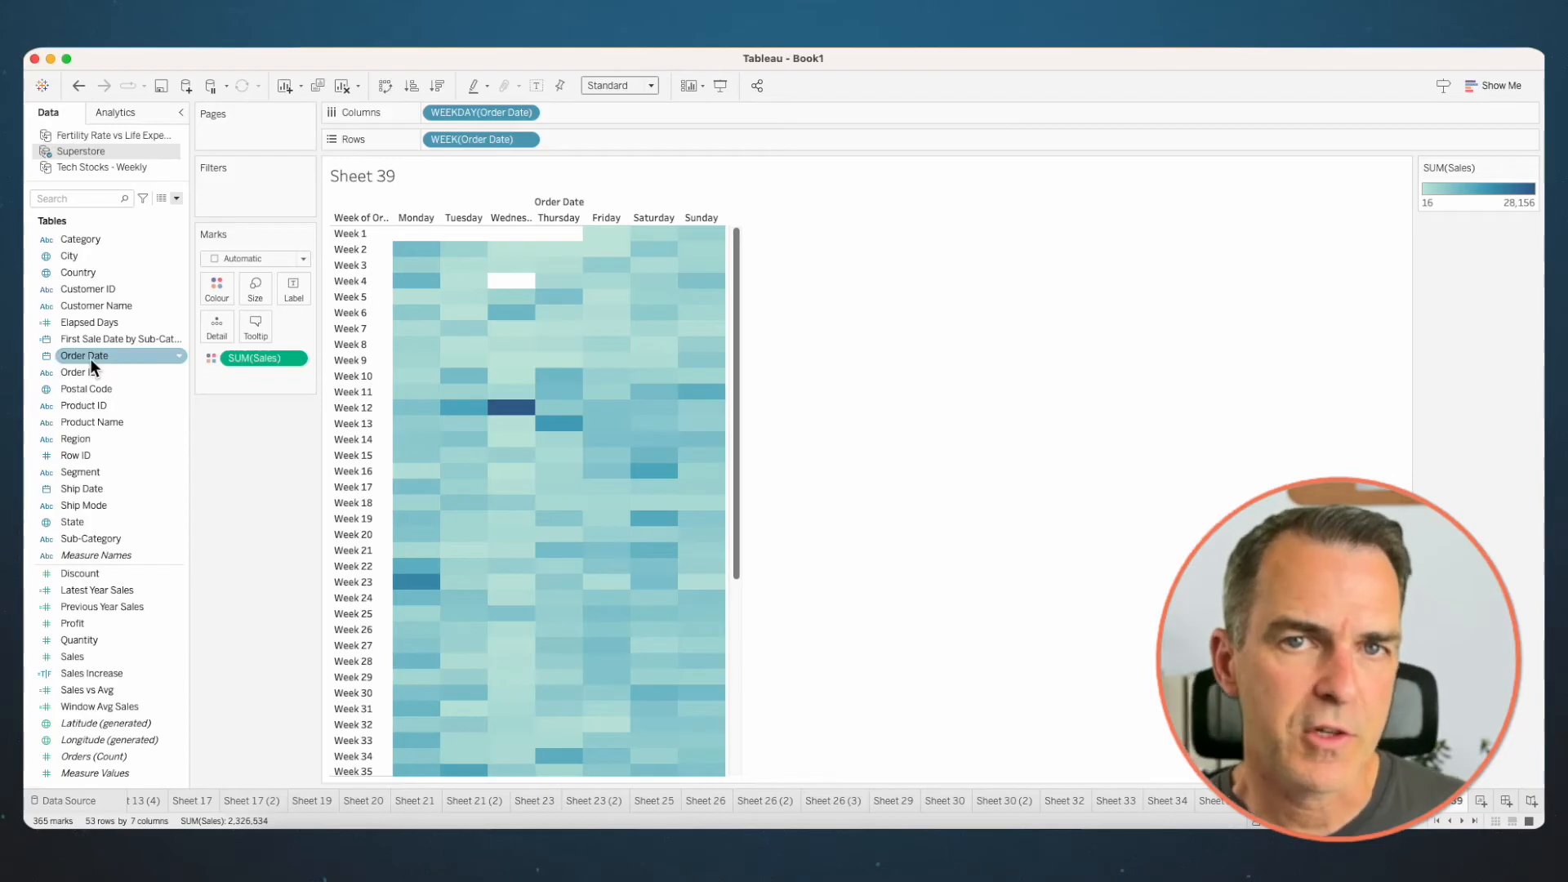
- Filter the view to the 2023 year of Order Date
left_click_drag(89, 359, 235, 190)
left_click(720, 355)
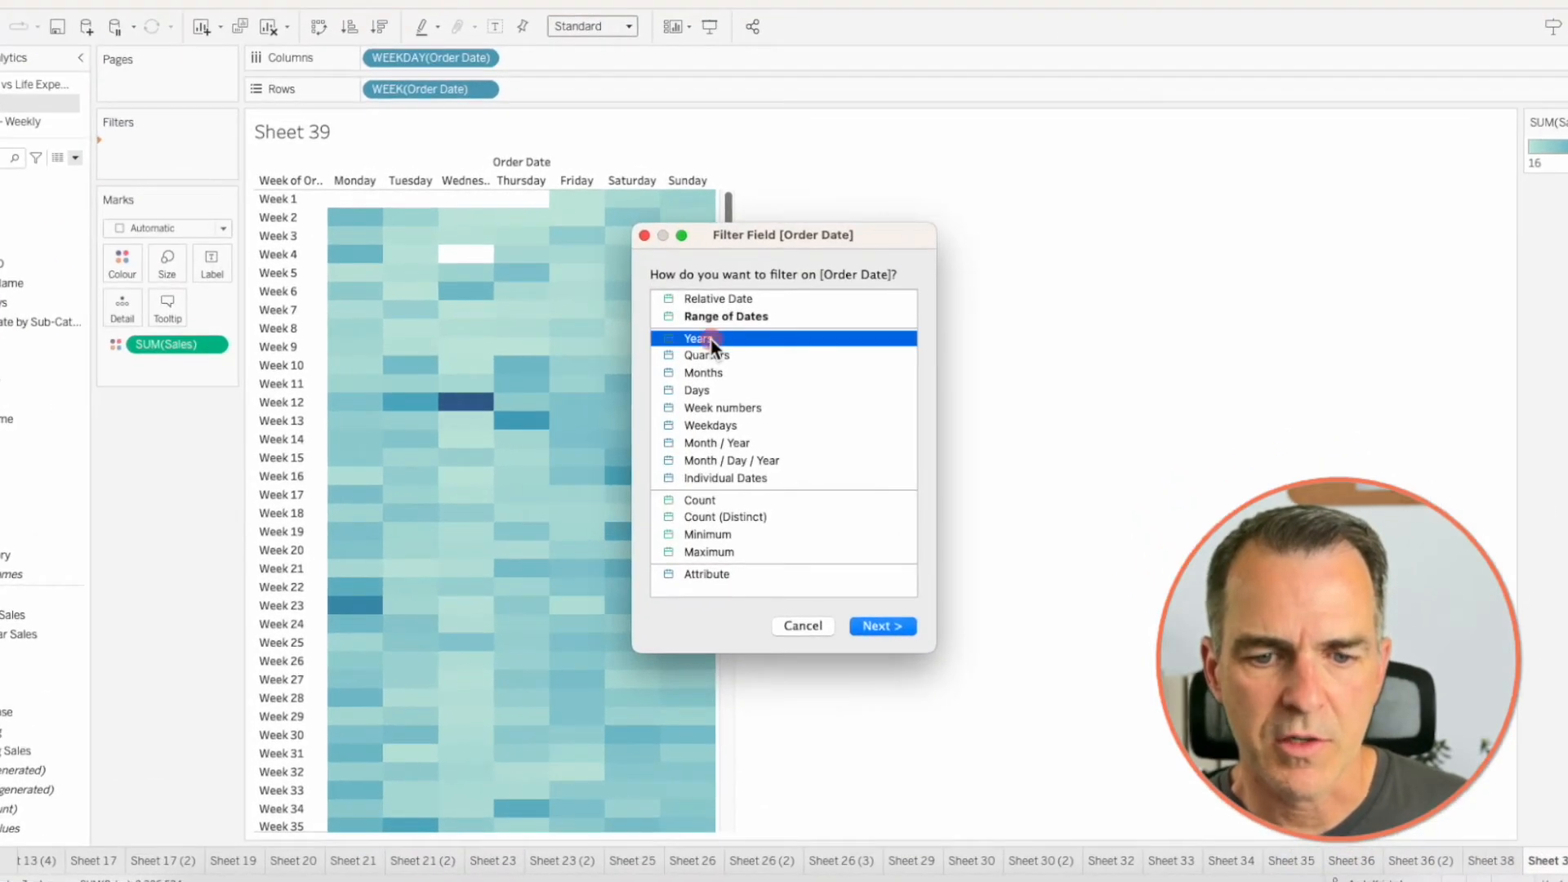
left_click(877, 622)
left_click(595, 325)
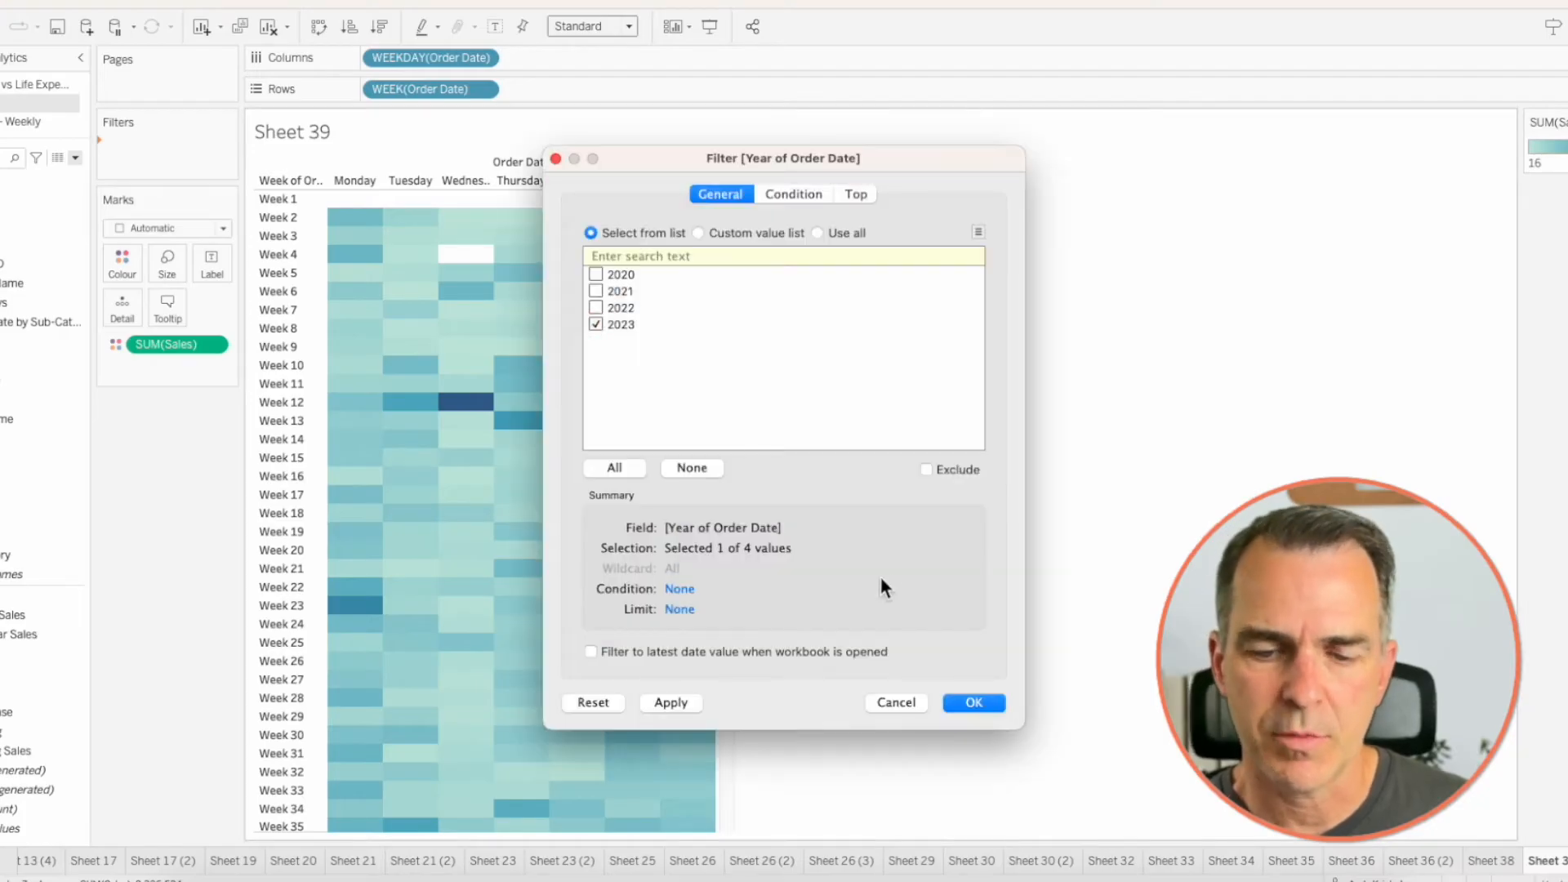
left_click(967, 703)
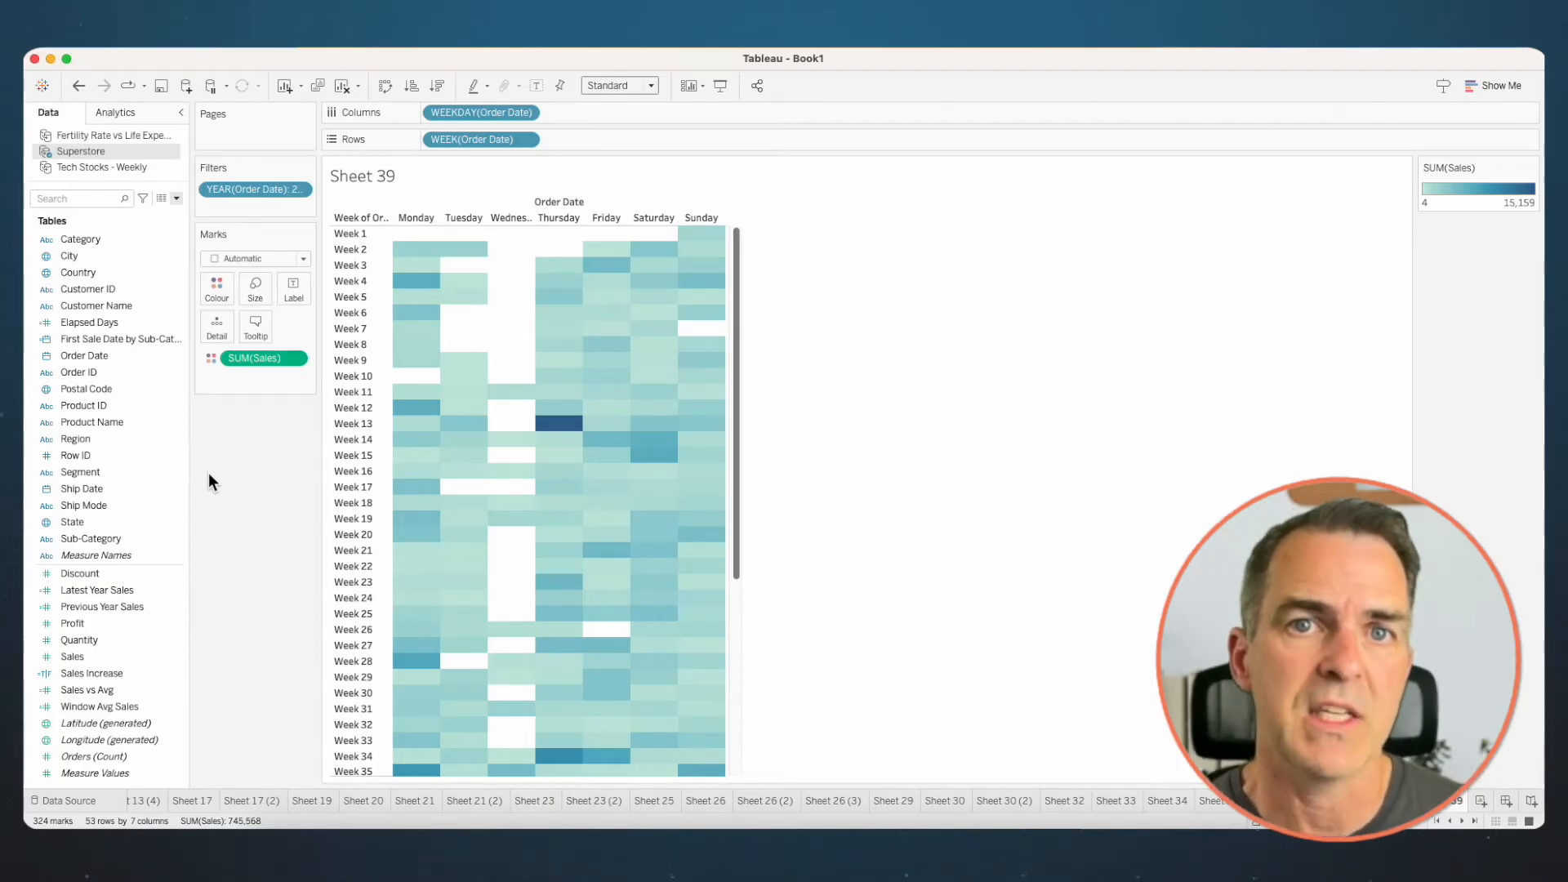
- Add Order Date's month ahead of the week on Rows and hide the week number header
mouse_move(96, 359)
left_mouse_down()
mouse_move(457, 152)
mouse_move(433, 149)
left_mouse_up()
left_click(723, 417)
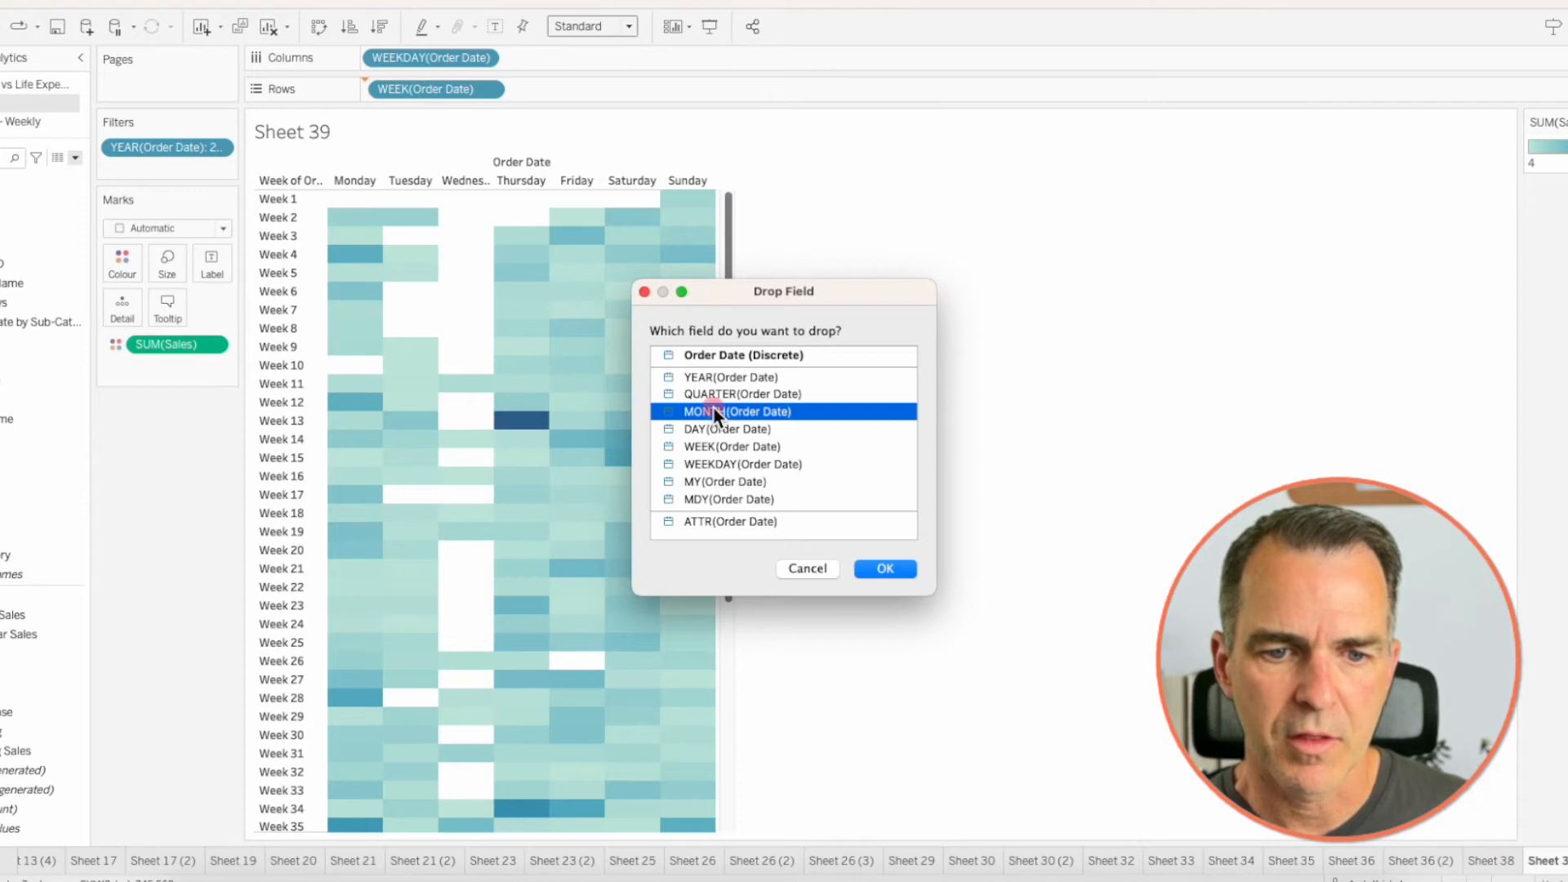
left_click(885, 568)
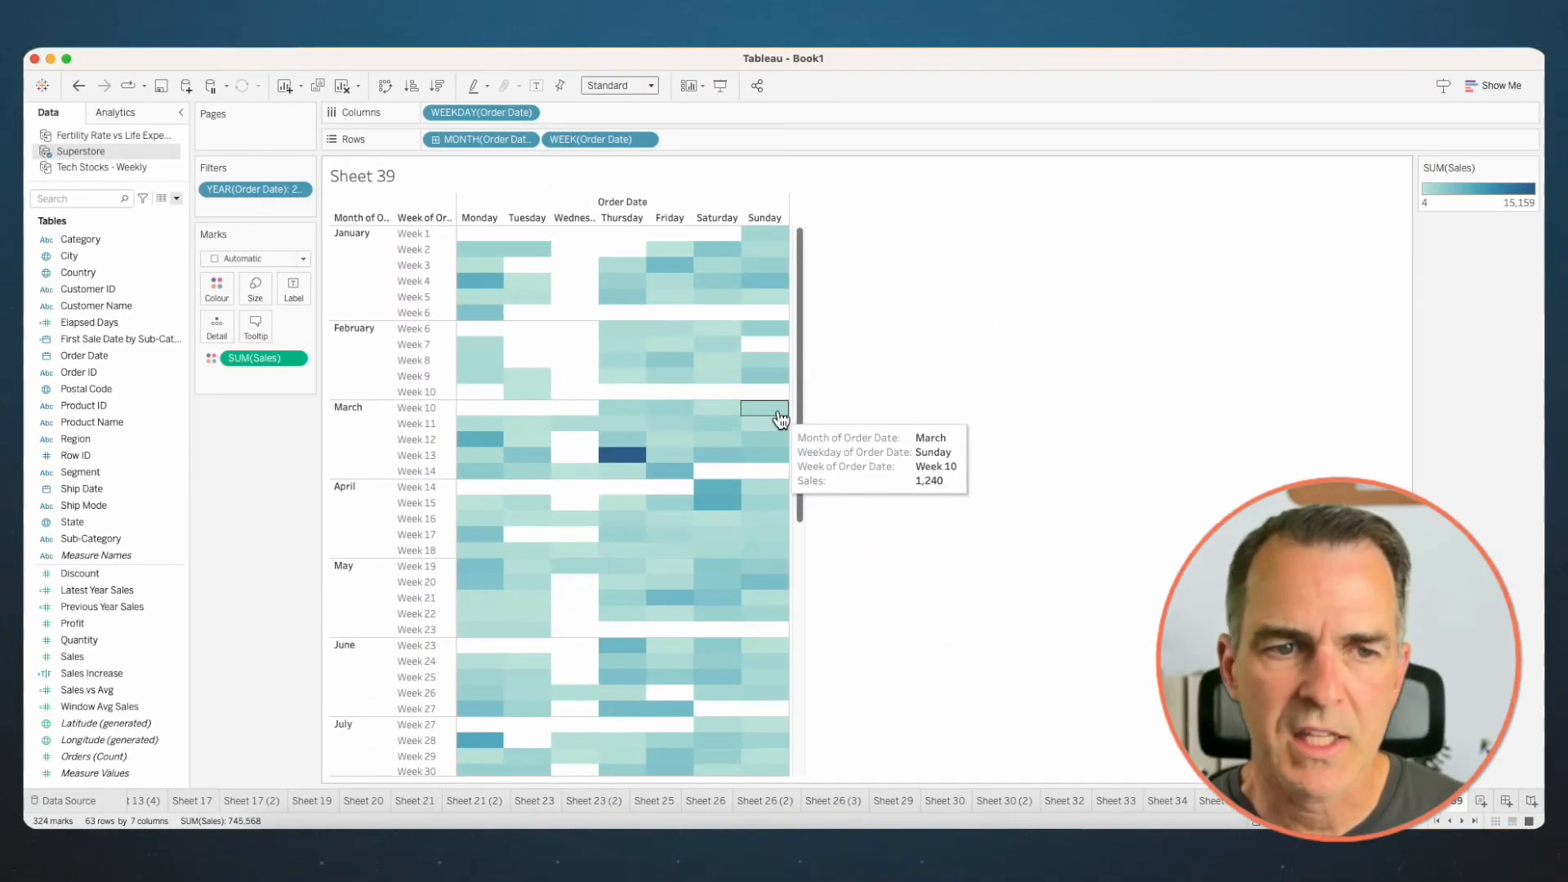
right_click(568, 139)
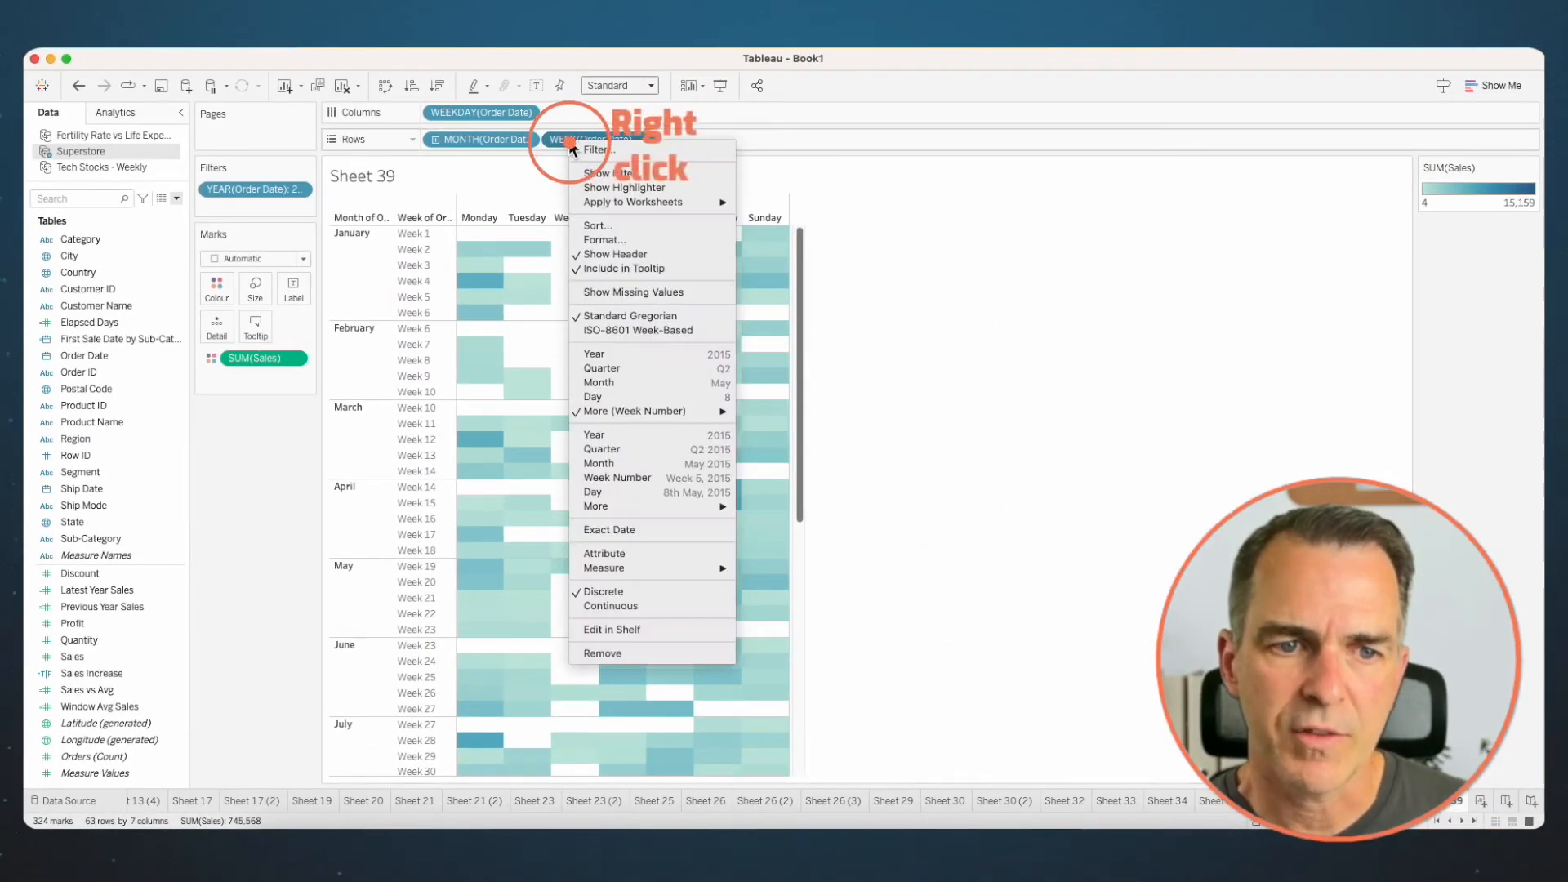
left_click(610, 254)
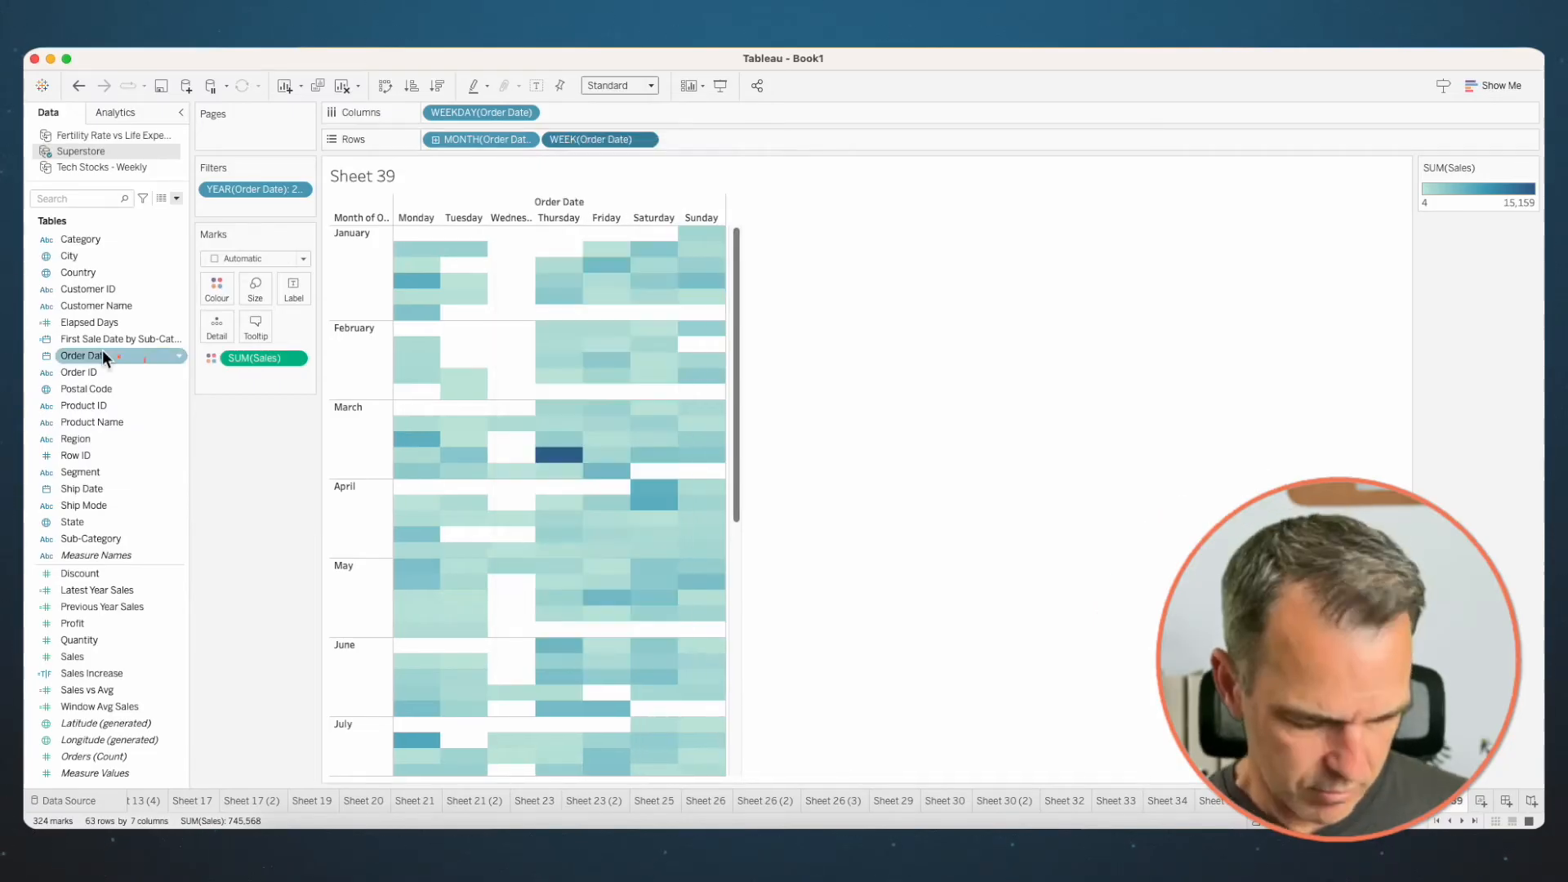
- Label each cell with Order Date's day and change the mark type to Square
left_click_drag(101, 354, 299, 287)
left_click(704, 361)
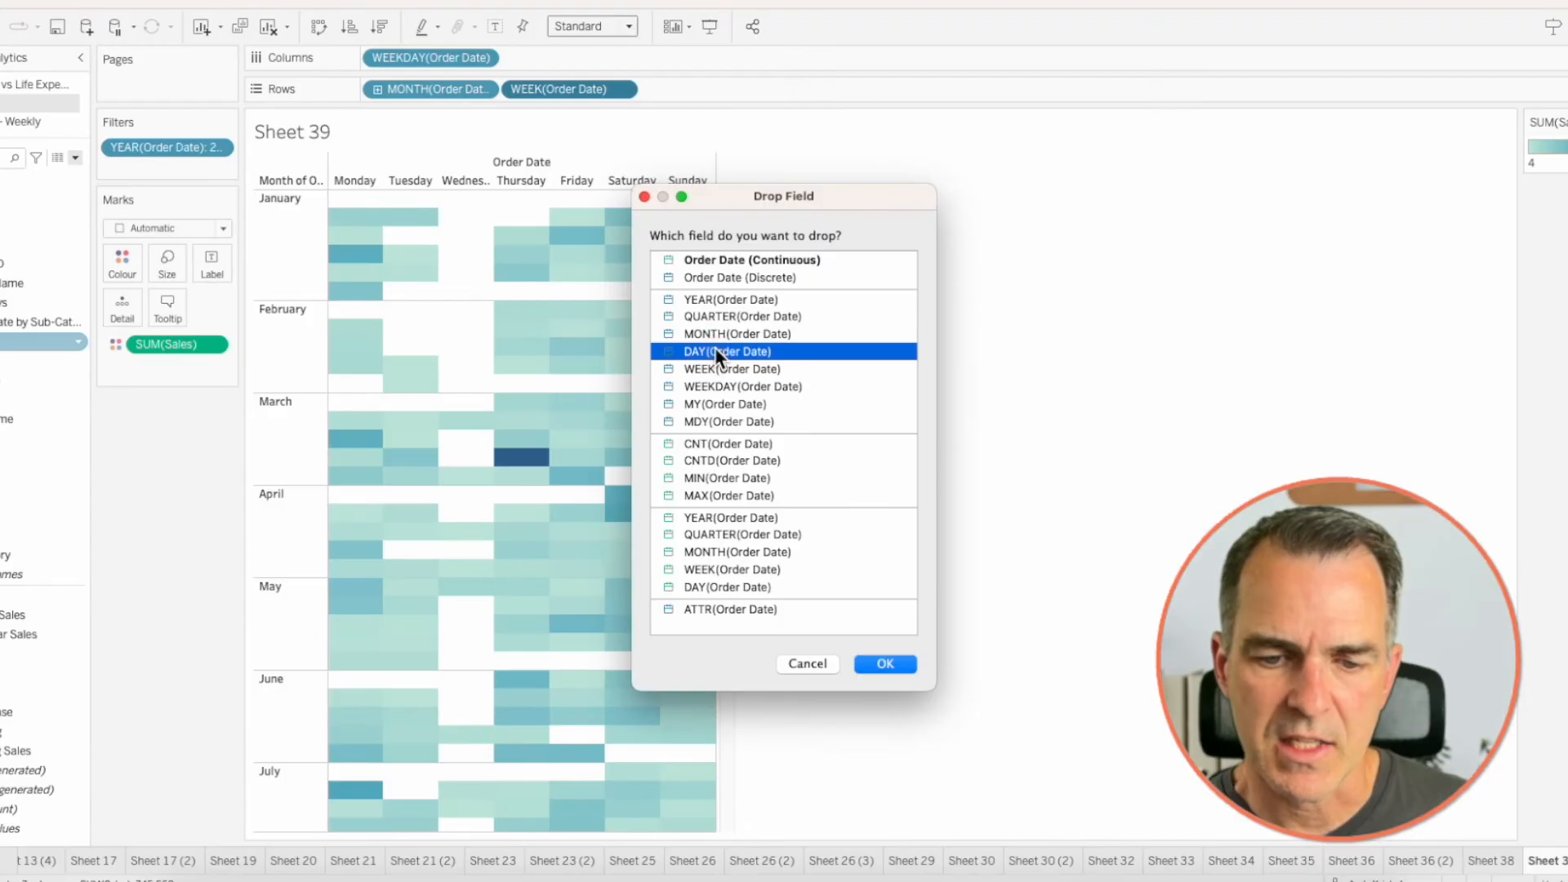
left_click(885, 663)
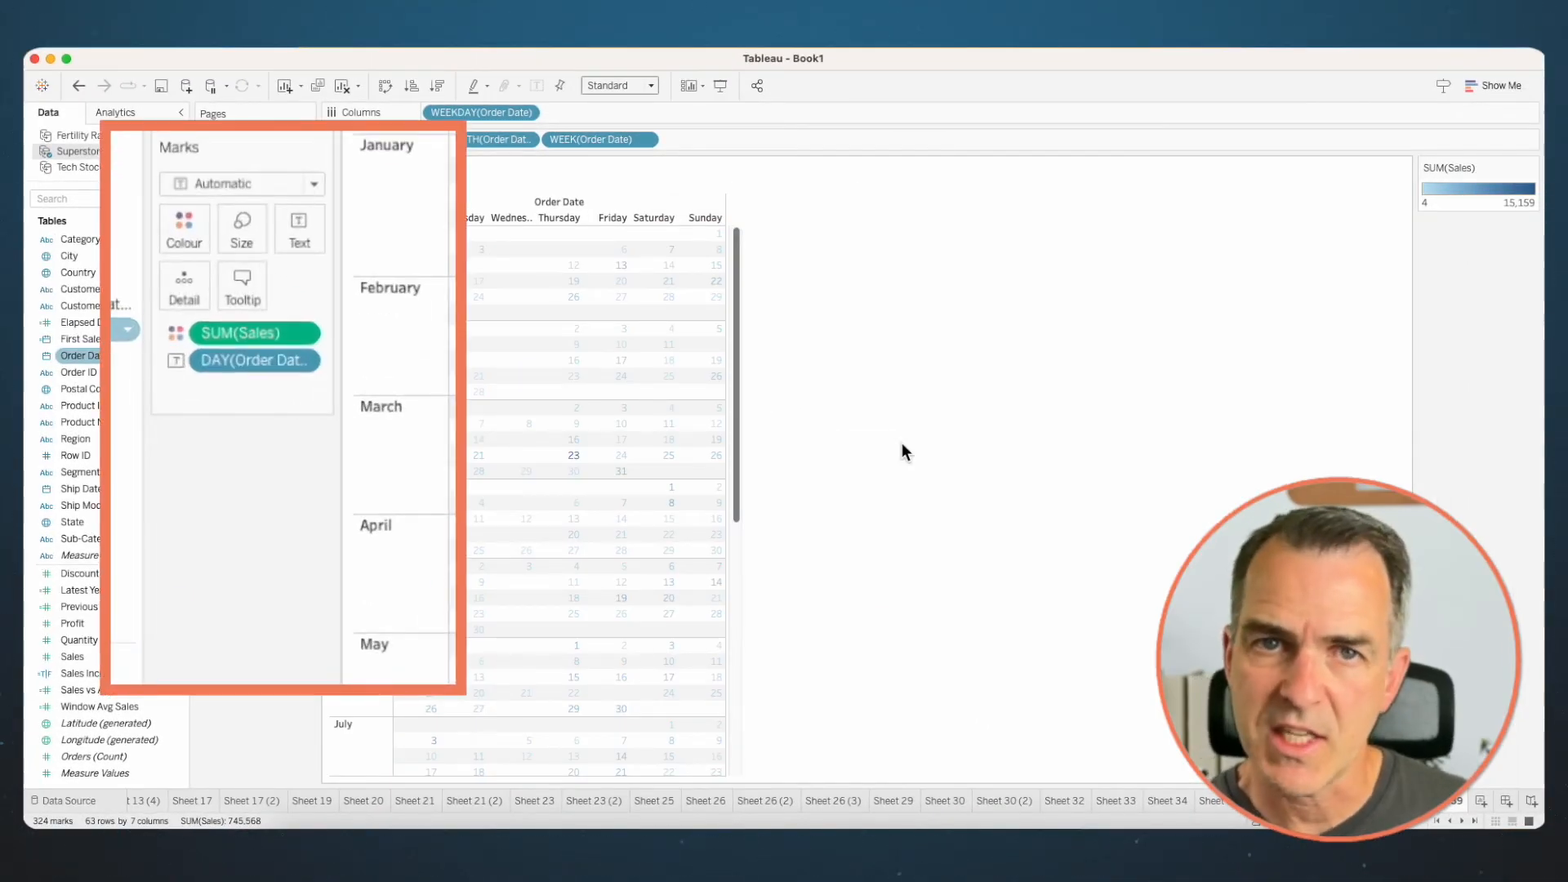
left_click(232, 183)
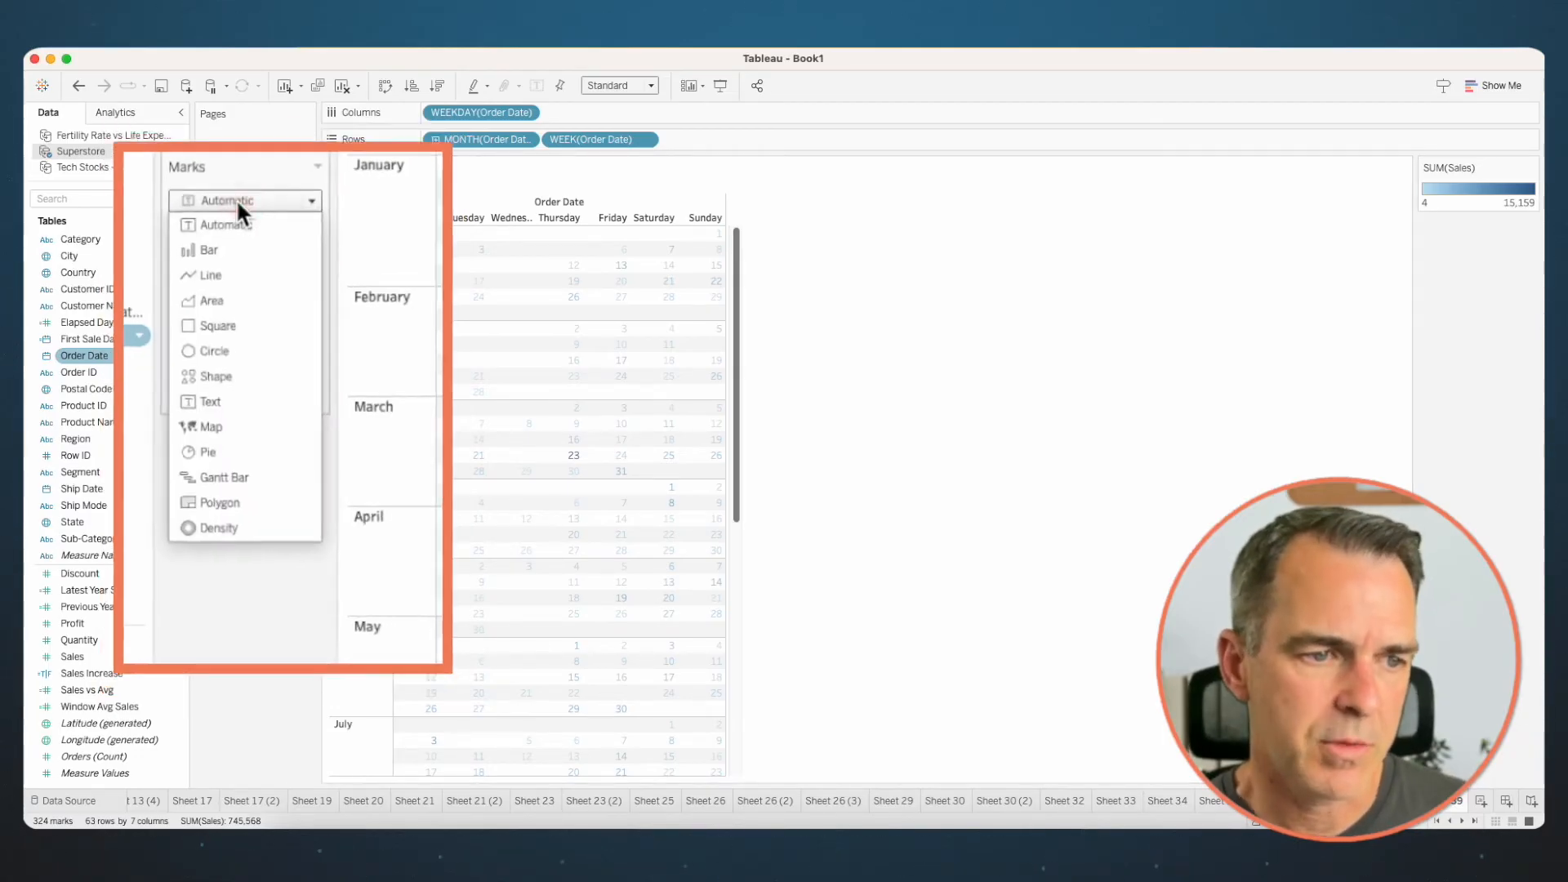
left_click(235, 349)
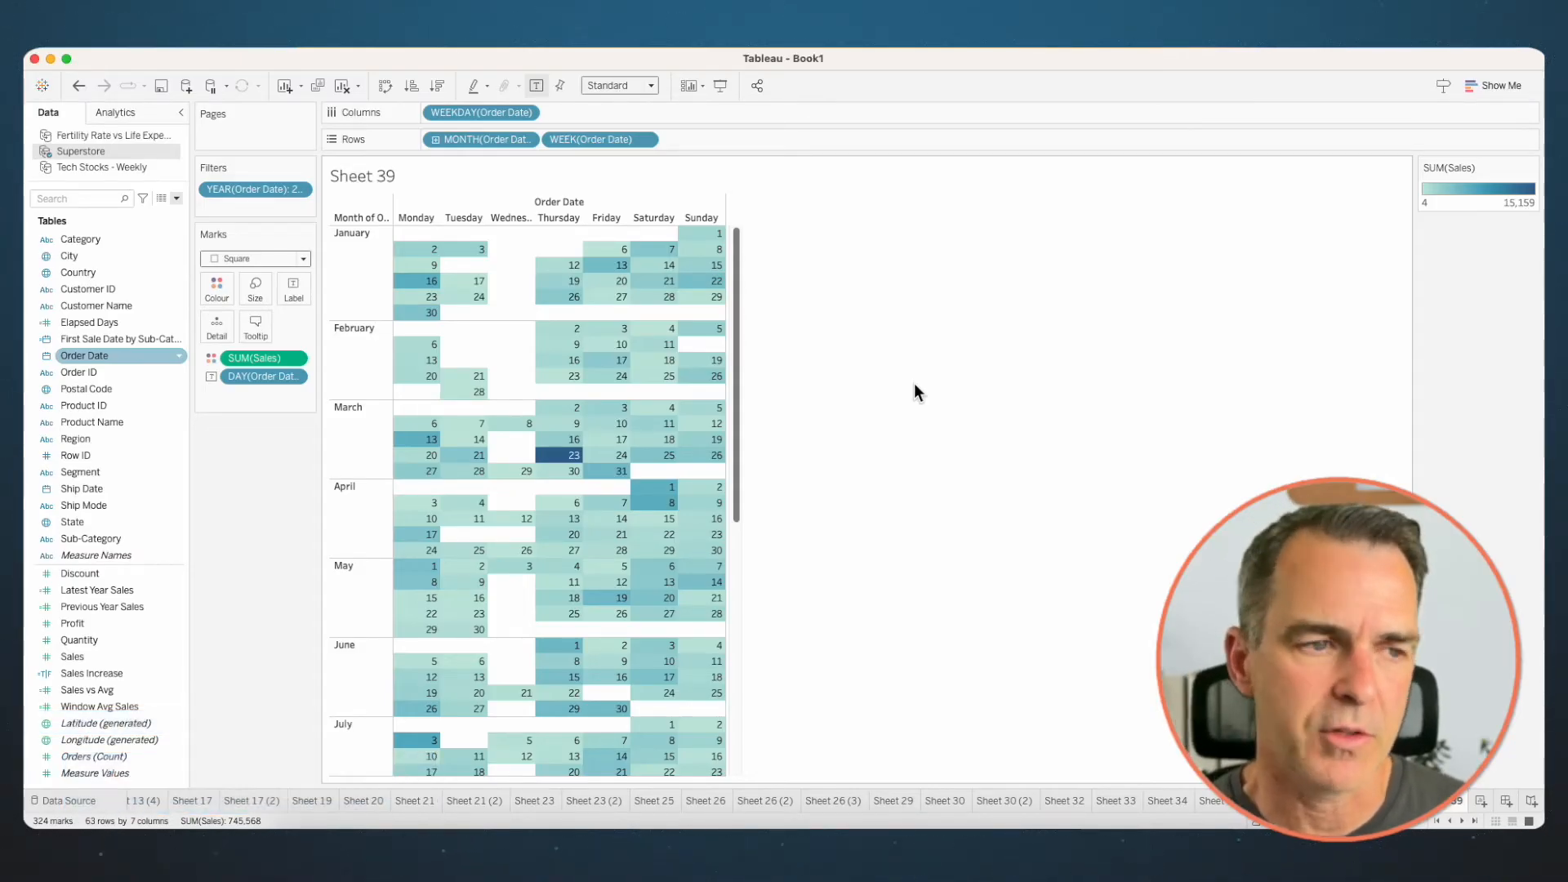
- Filter Order Date by month and year to December 2023 and remove the separate year filter
left_click(77, 356)
left_click_drag(230, 260, 255, 210)
left_click(727, 439)
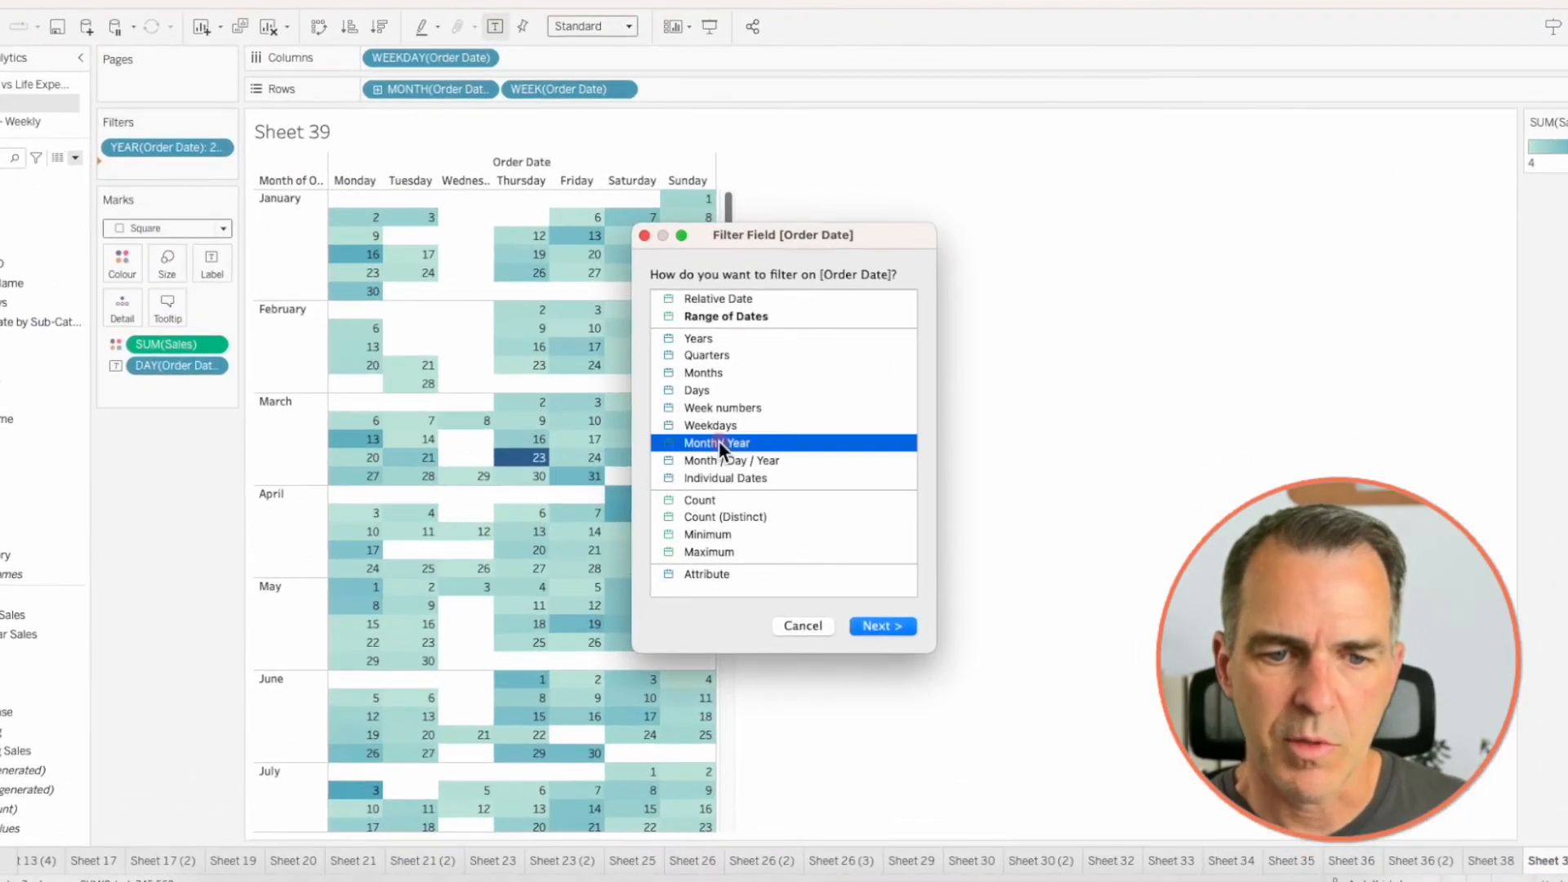
double_click(719, 441)
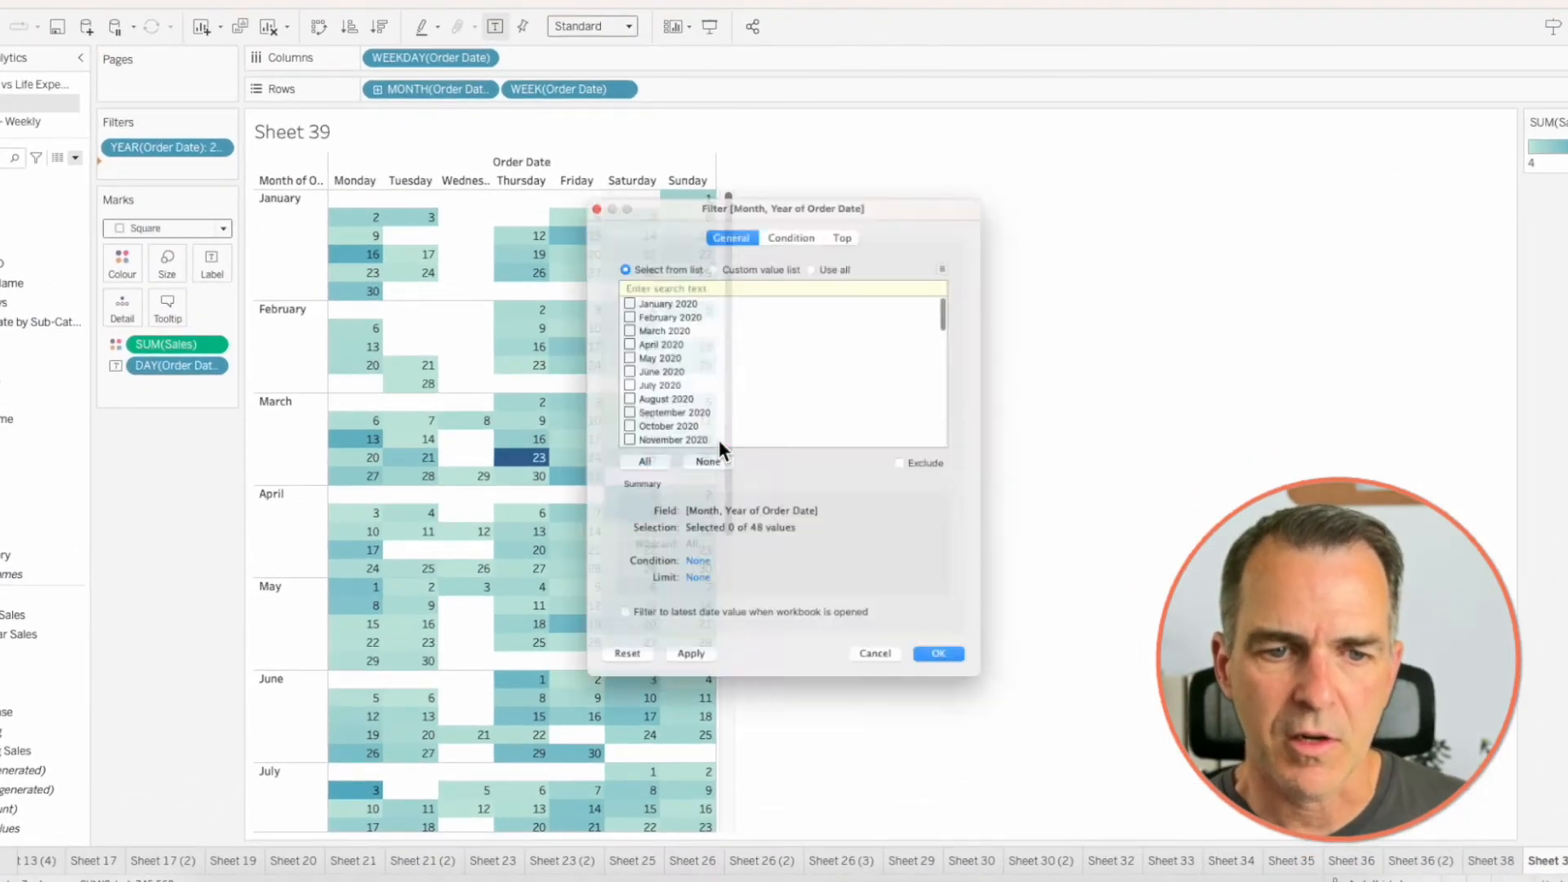
scroll(599, 440, "down", 10)
left_click(596, 442)
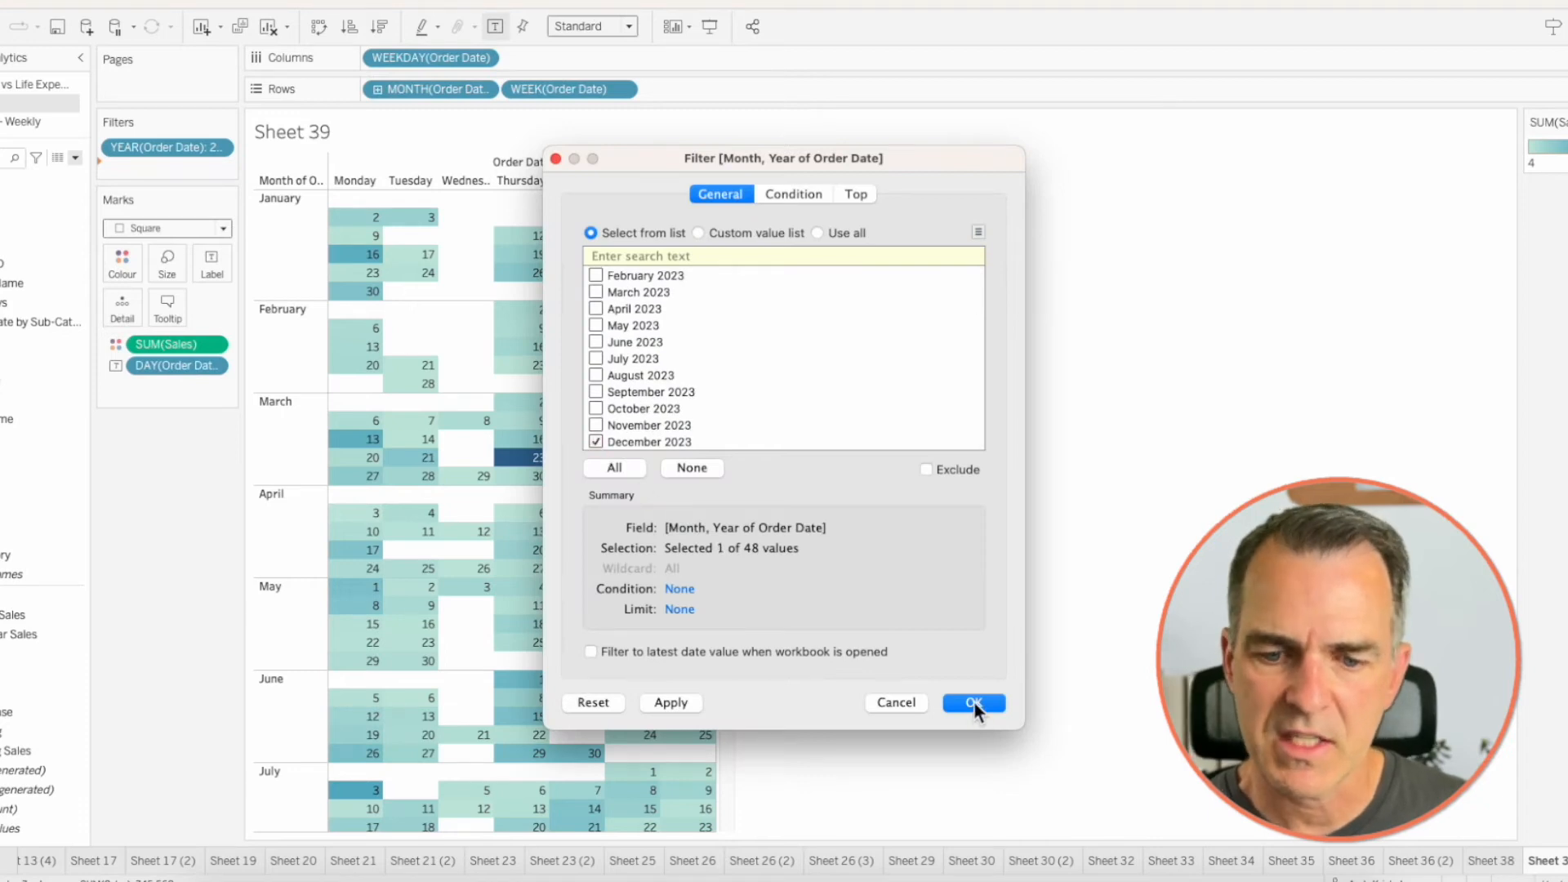
left_click(975, 702)
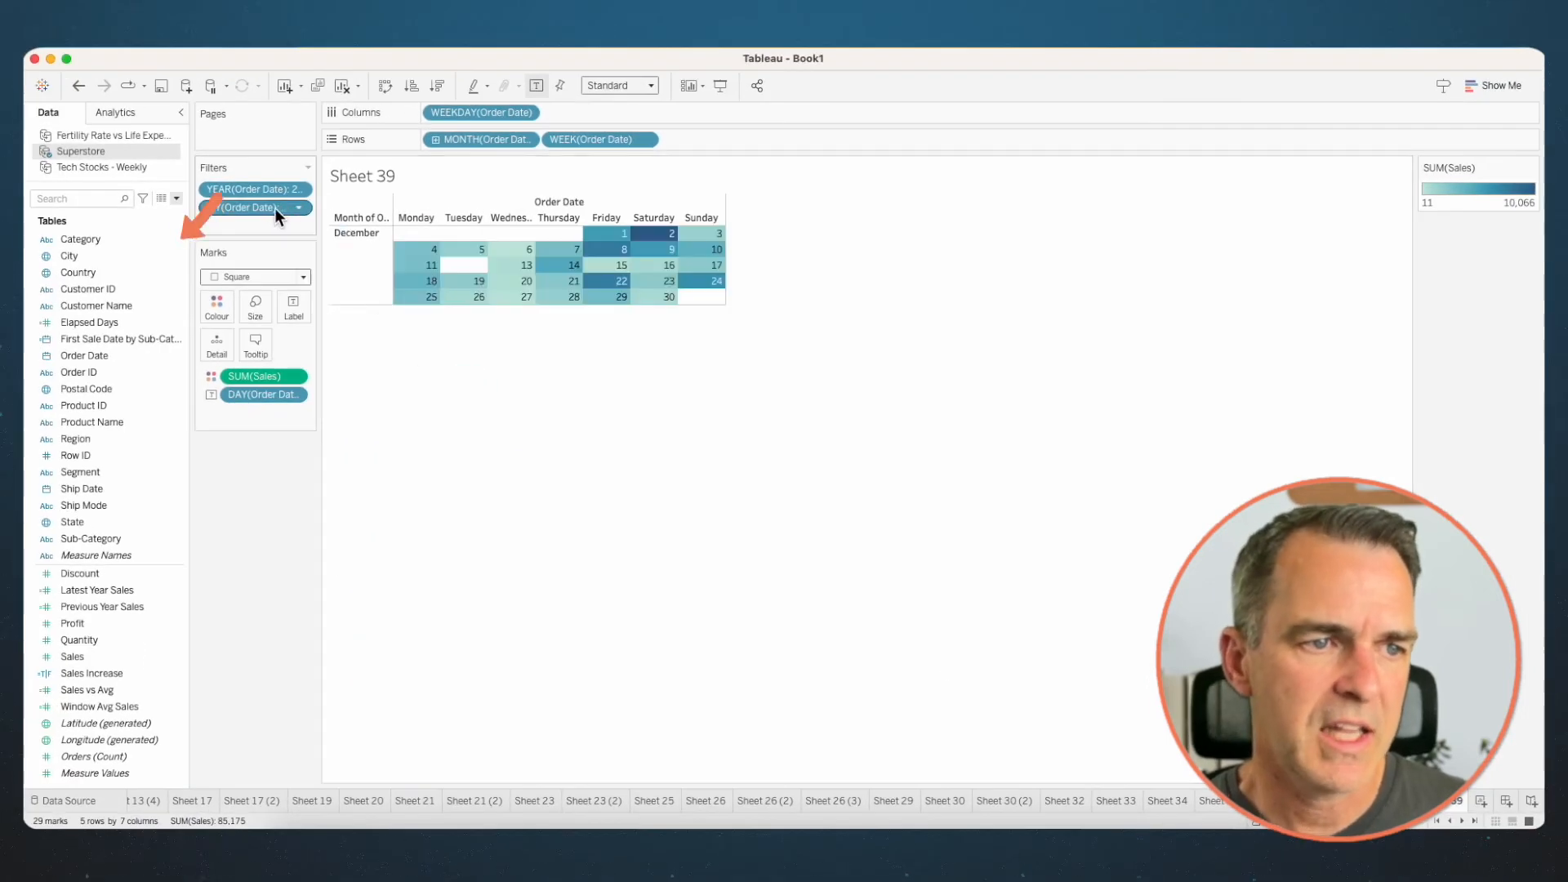
left_click_drag(235, 187, 122, 245)
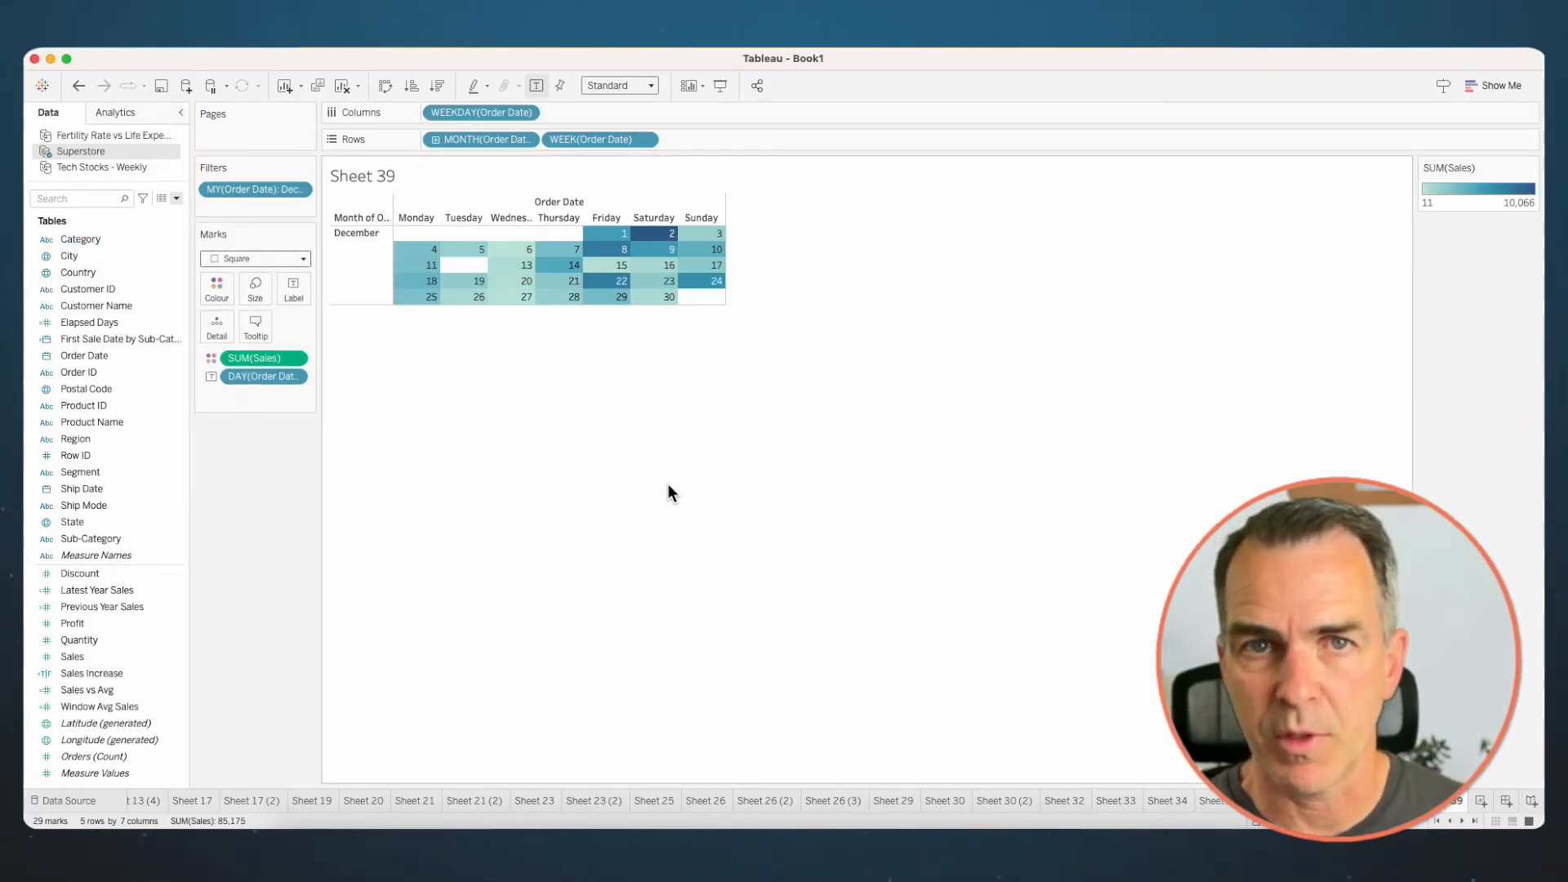
- Enlarge the calendar cells and align the day labels to the top right of each cell
key("ctrl+super+Up")
key("ctrl+super+Up")
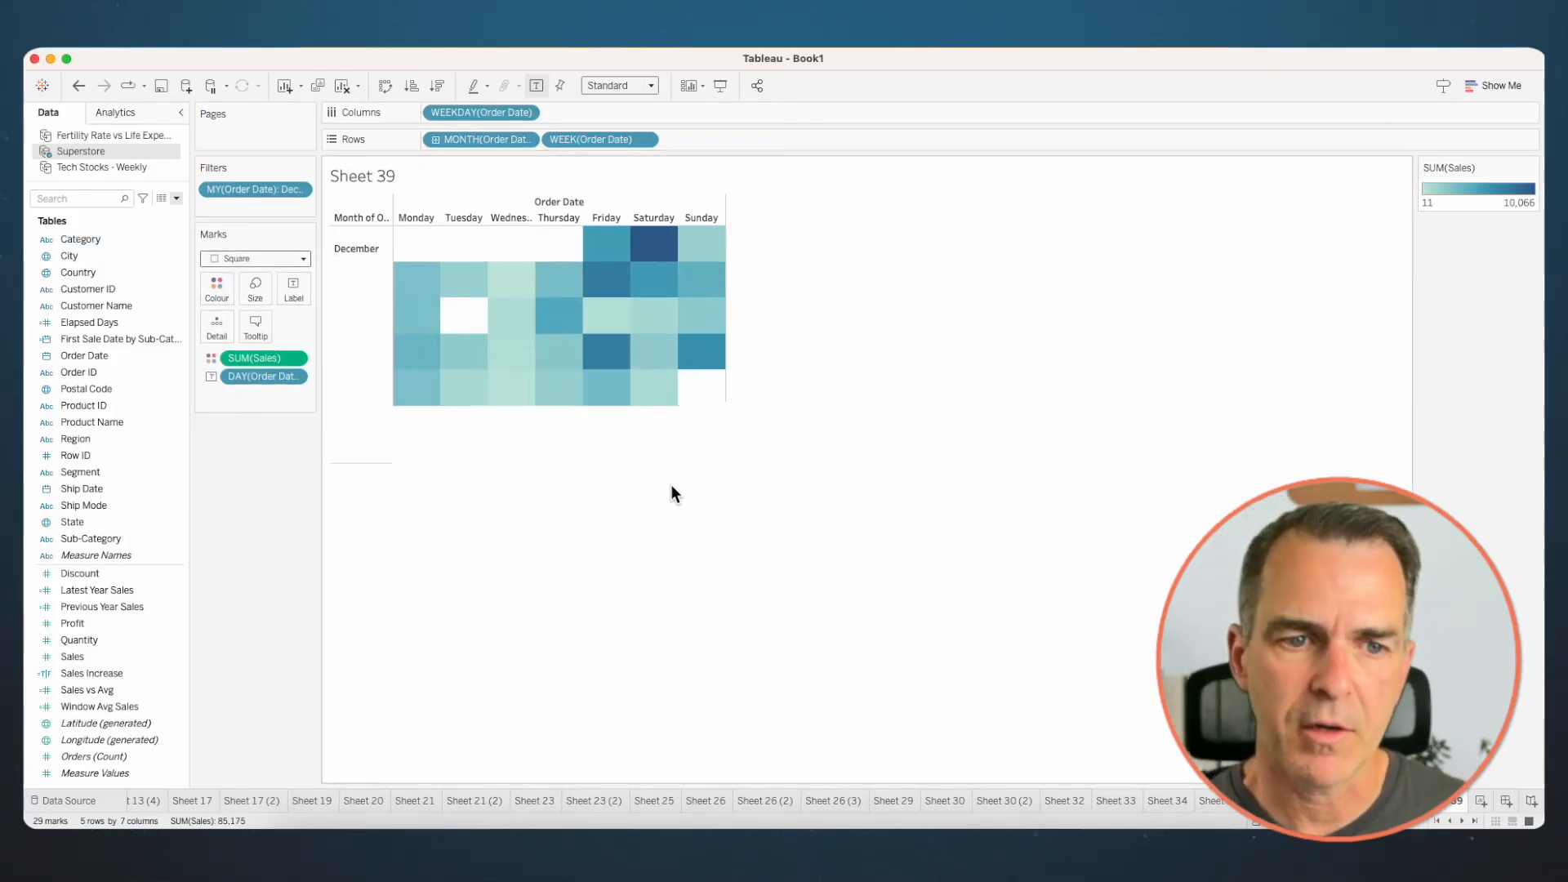
left_click(293, 289)
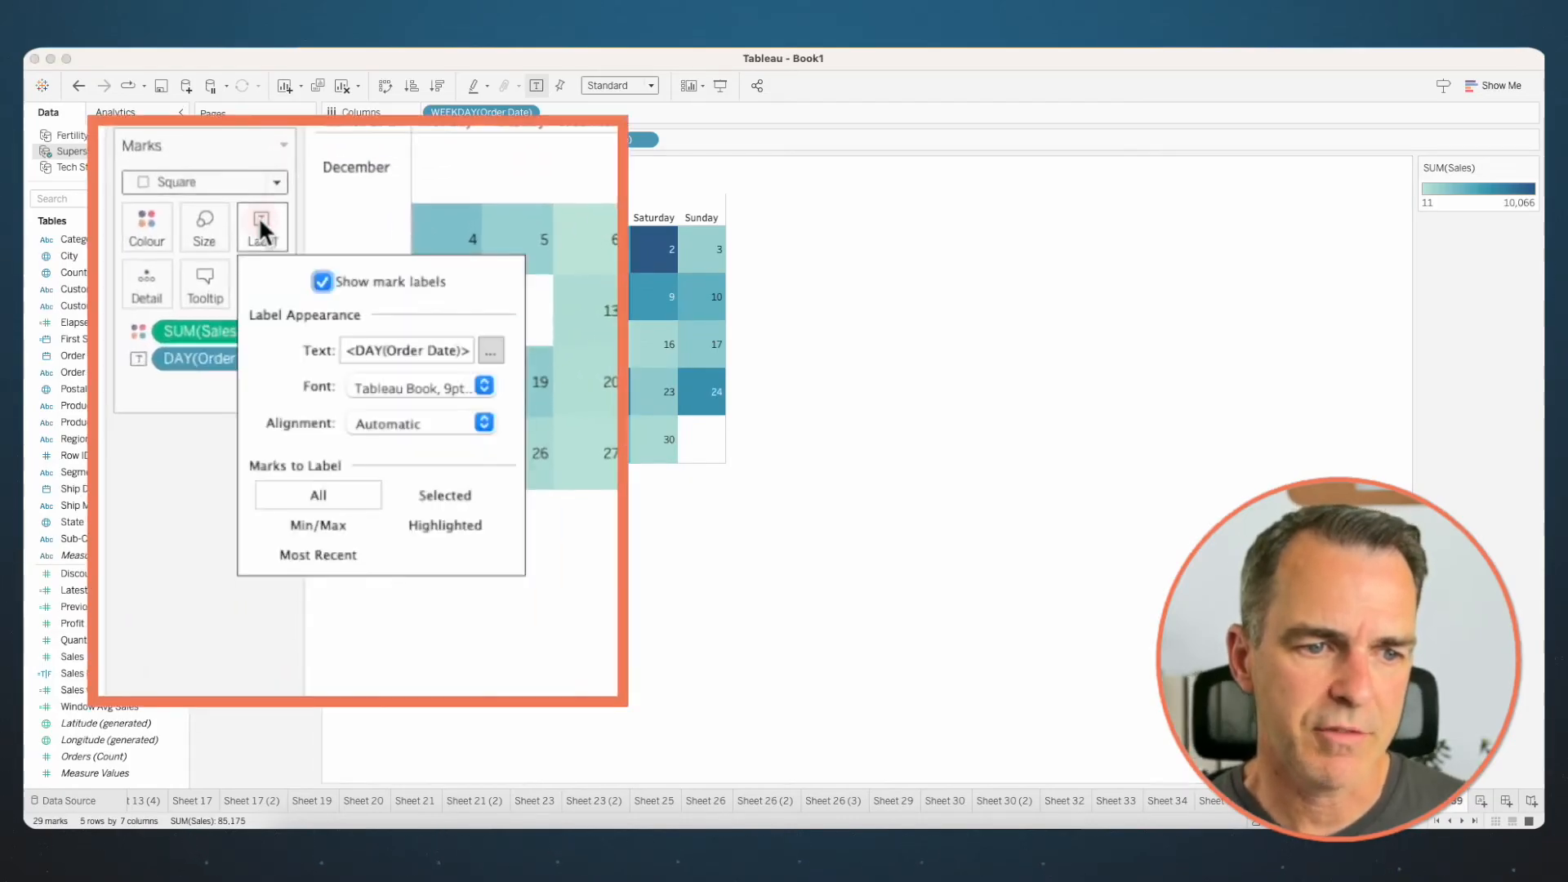
left_click(385, 419)
left_click(435, 535)
left_click(433, 645)
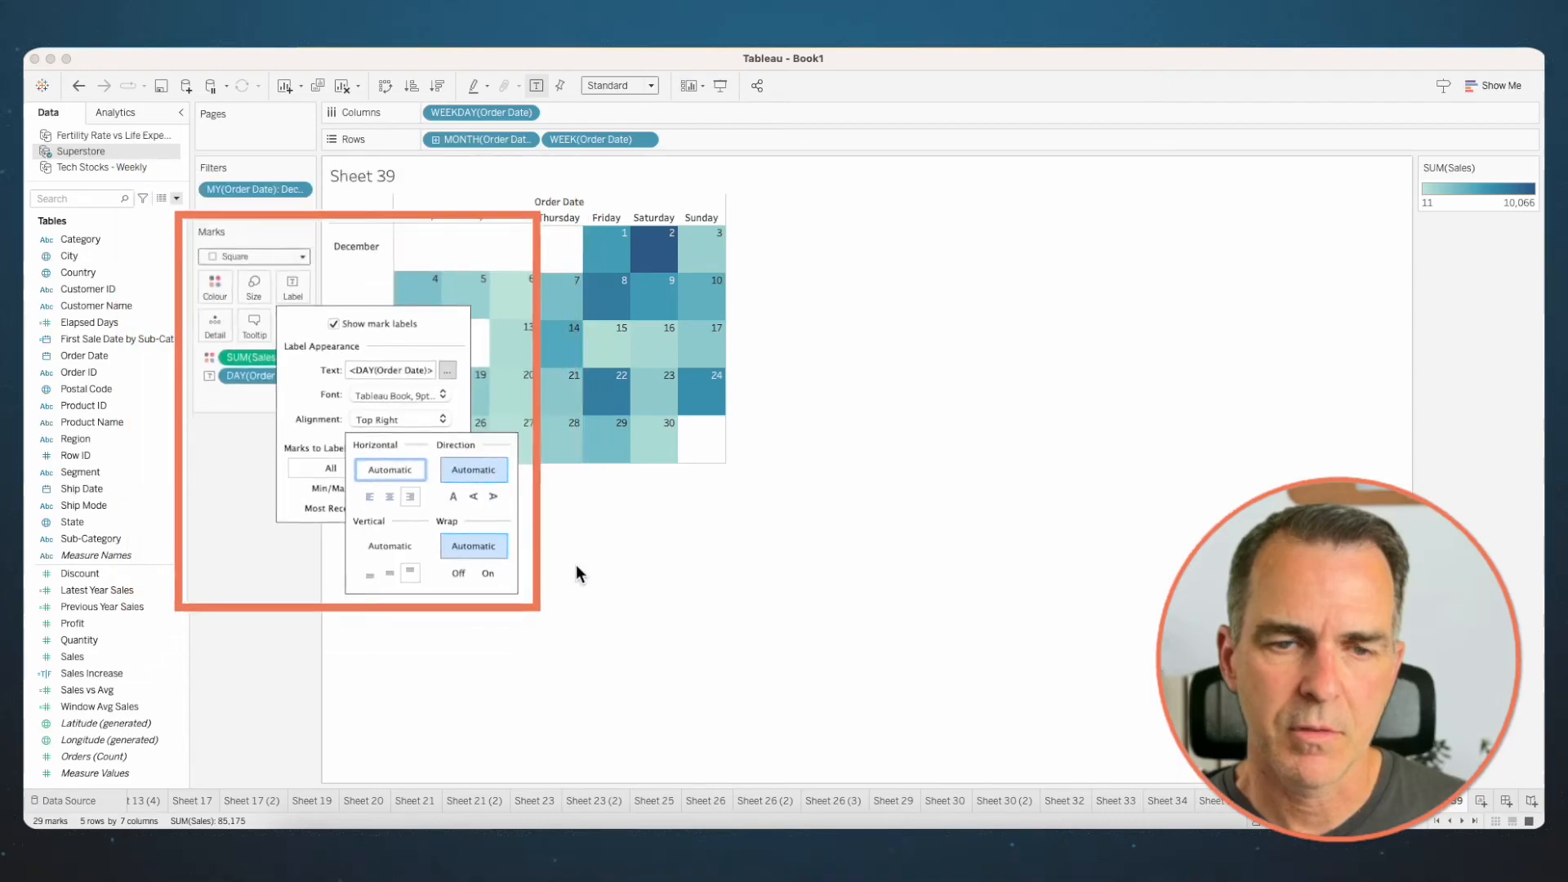
left_click(580, 568)
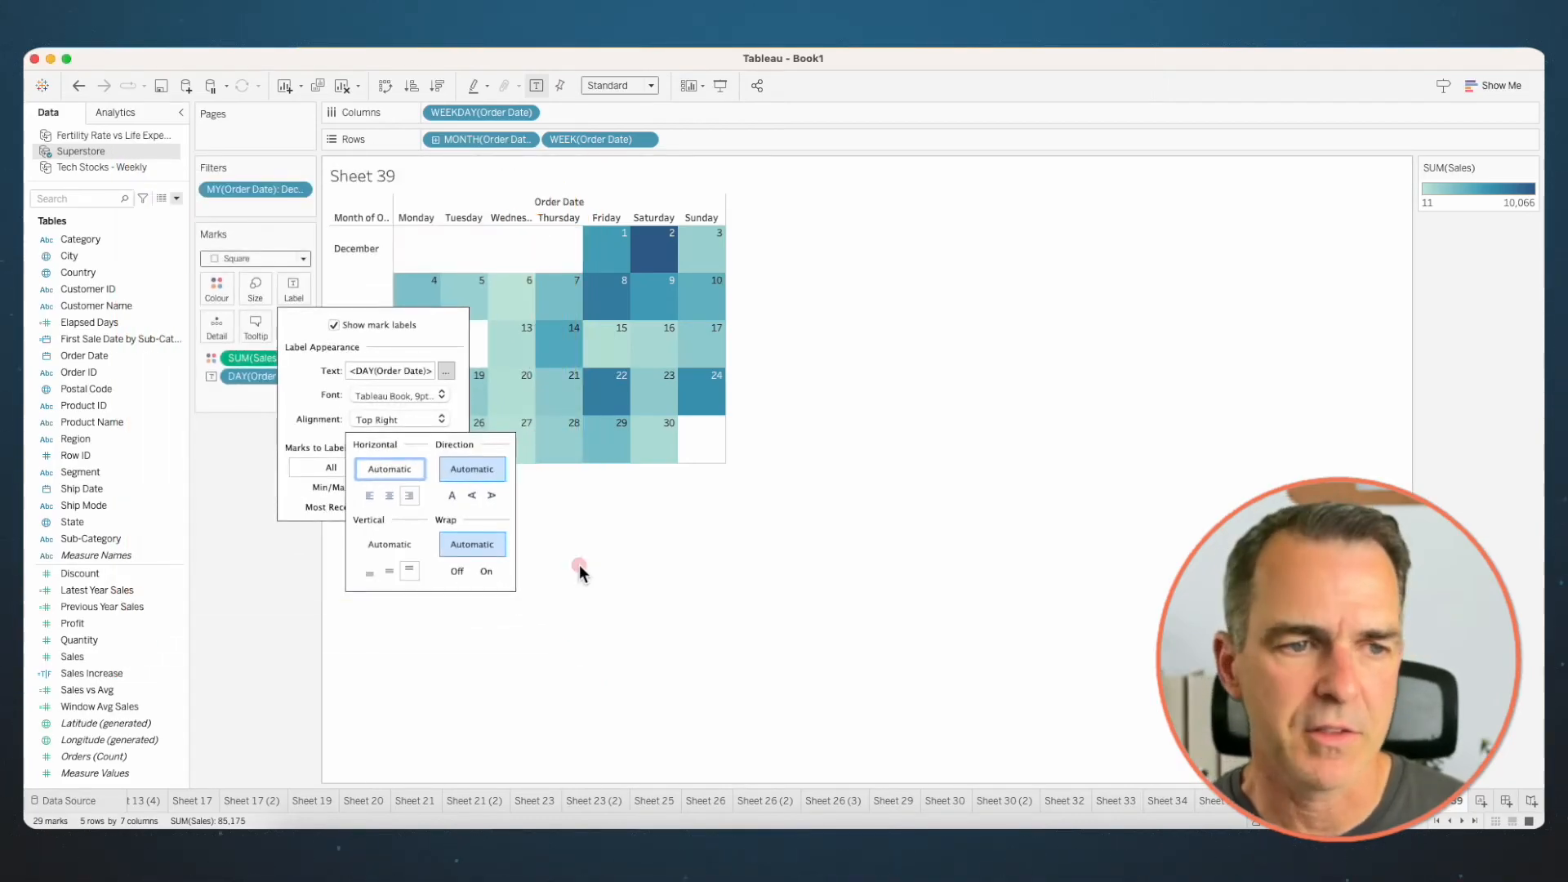
- Hide the month header and give the calendar squares a white border
right_click(473, 141)
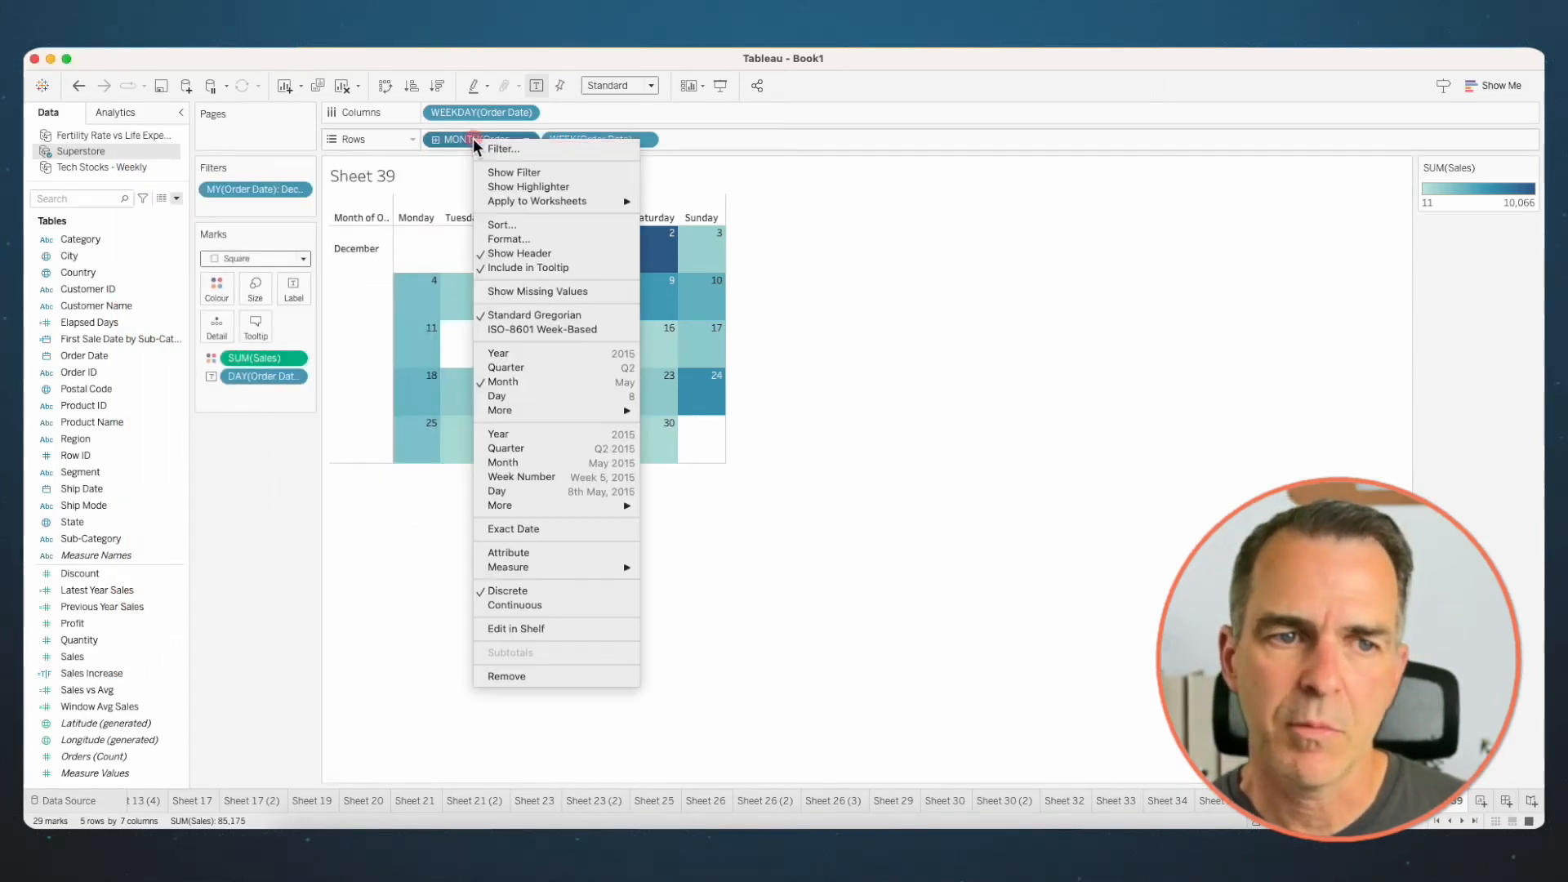
left_click(511, 253)
left_click(179, 250)
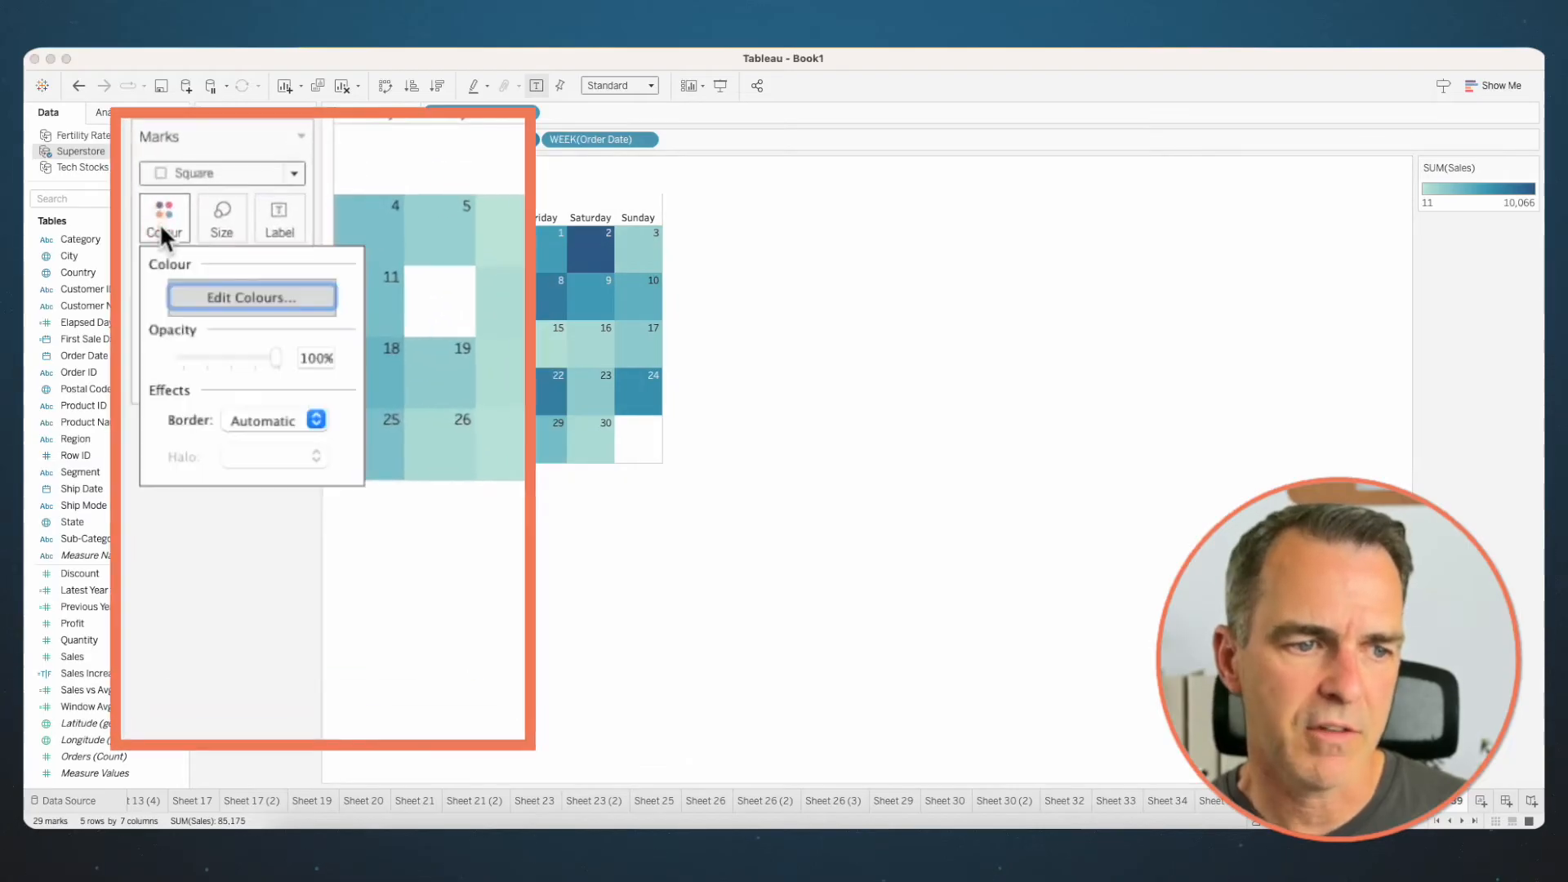
left_click(260, 419)
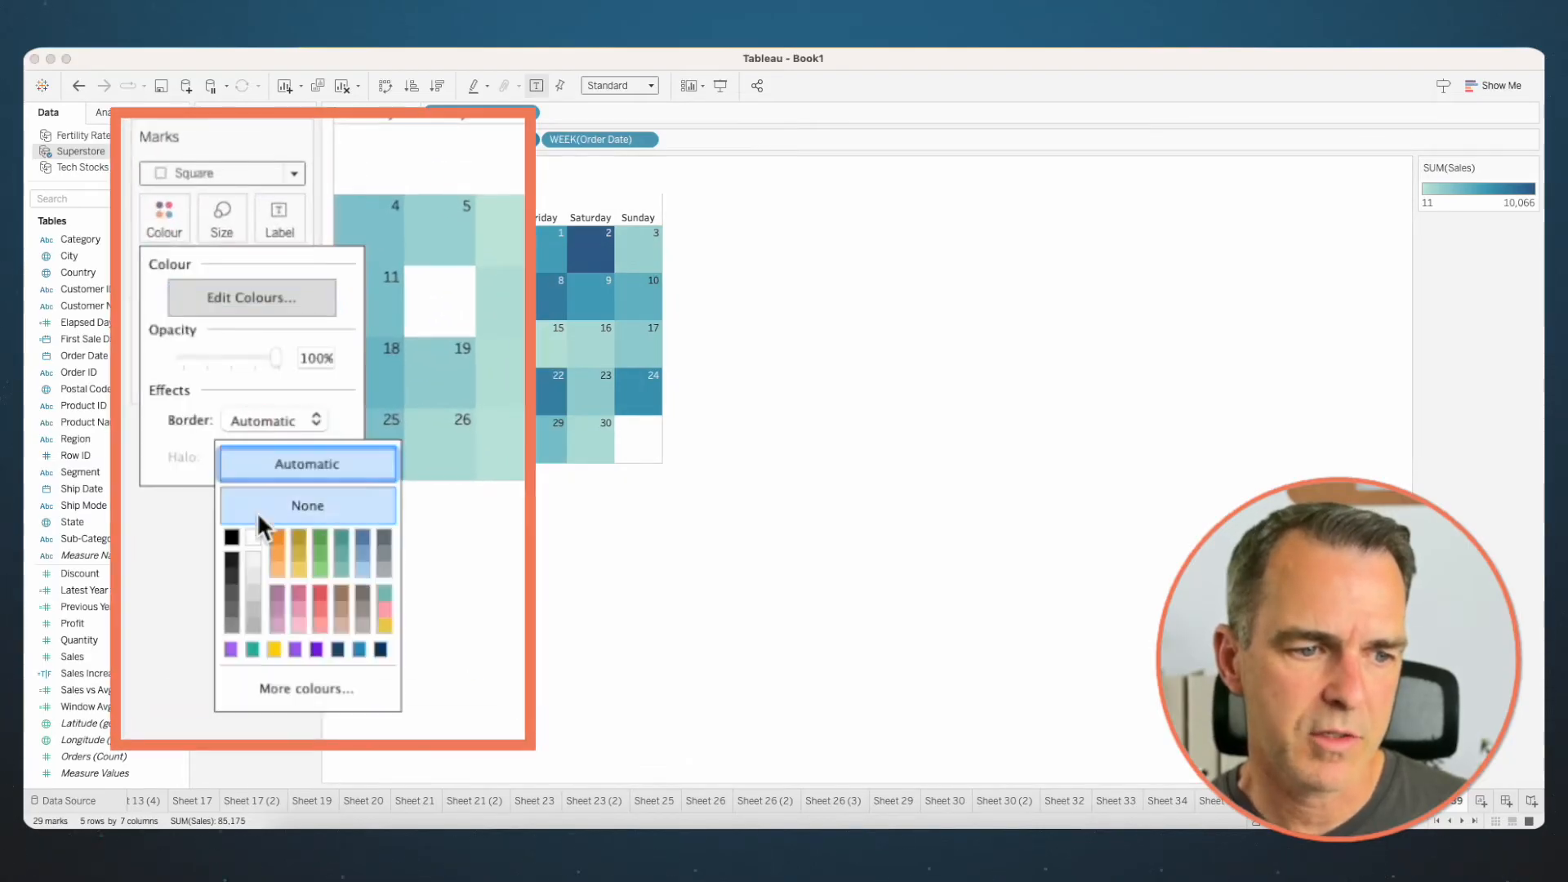
left_click(536, 527)
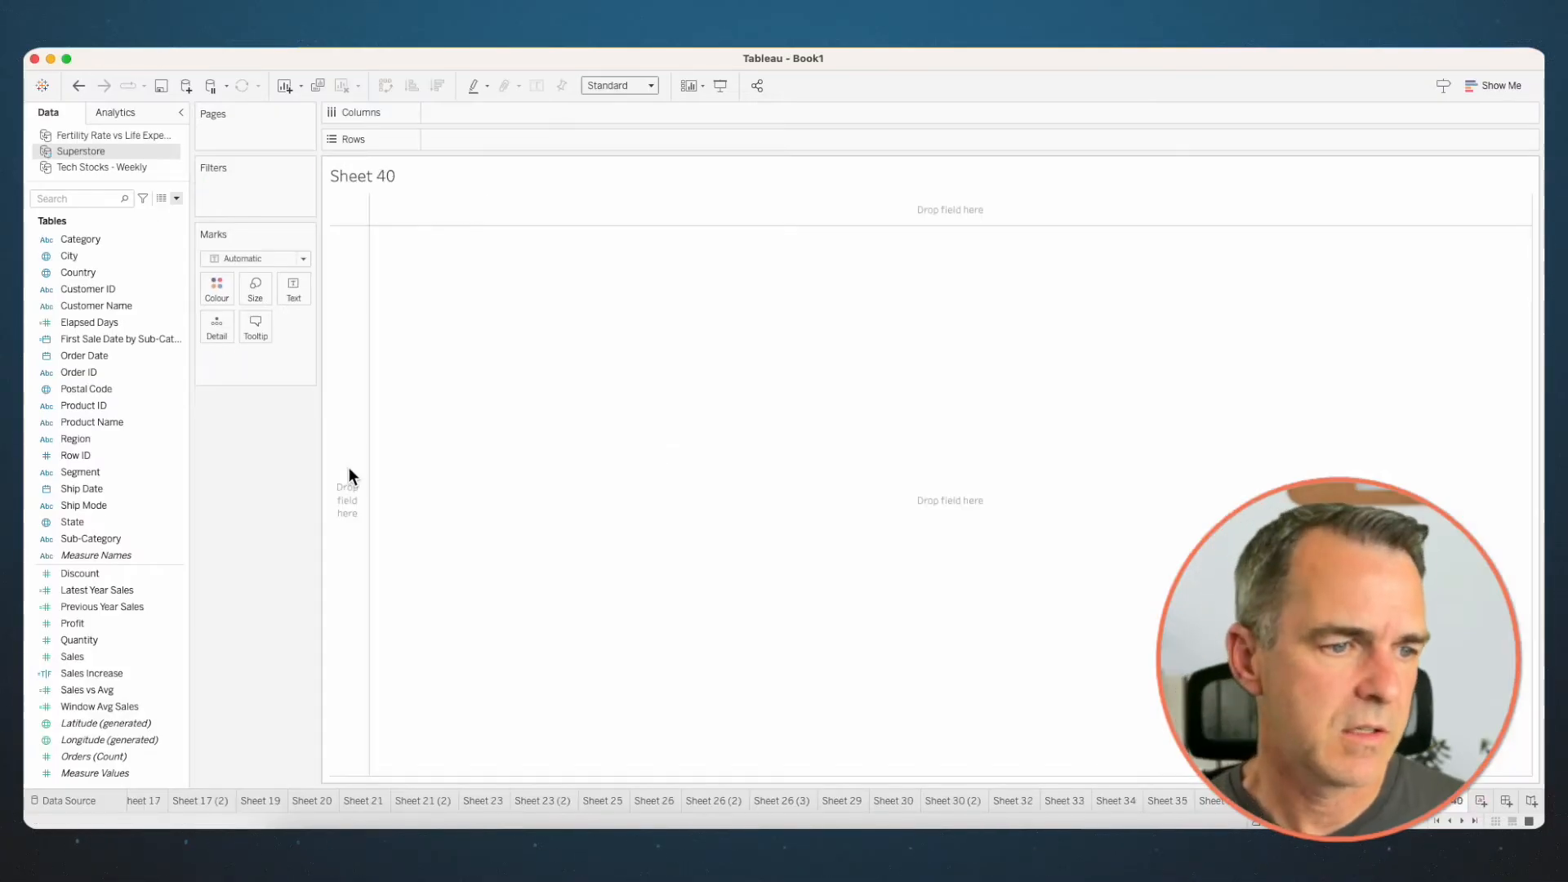
- Create a new worksheet and filter Order Date to the years 2022 and 2023
left_click_drag(86, 355, 245, 188)
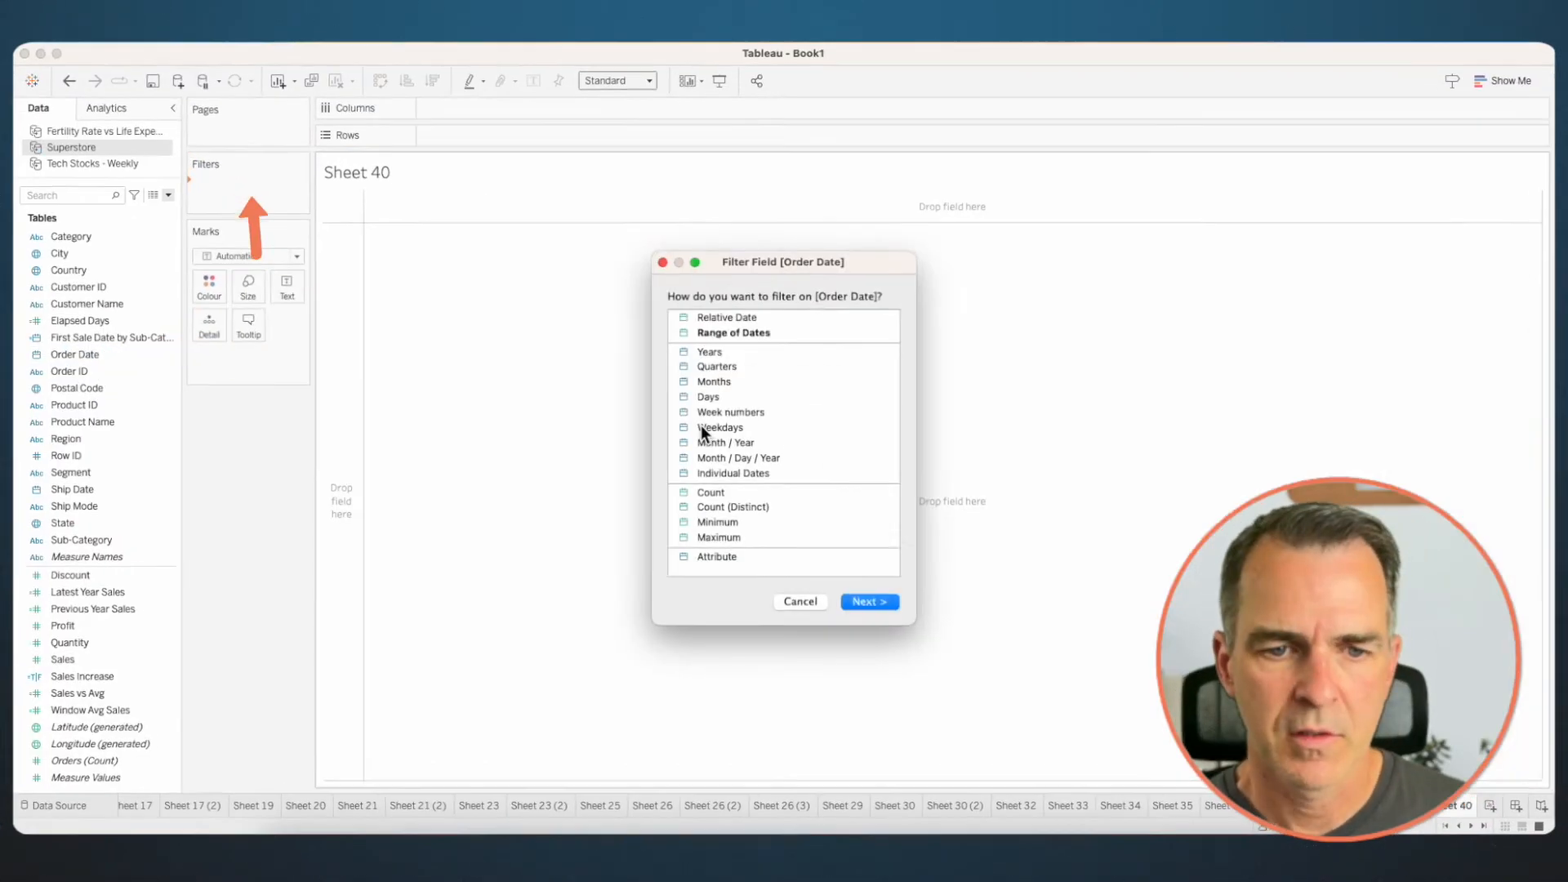
double_click(708, 351)
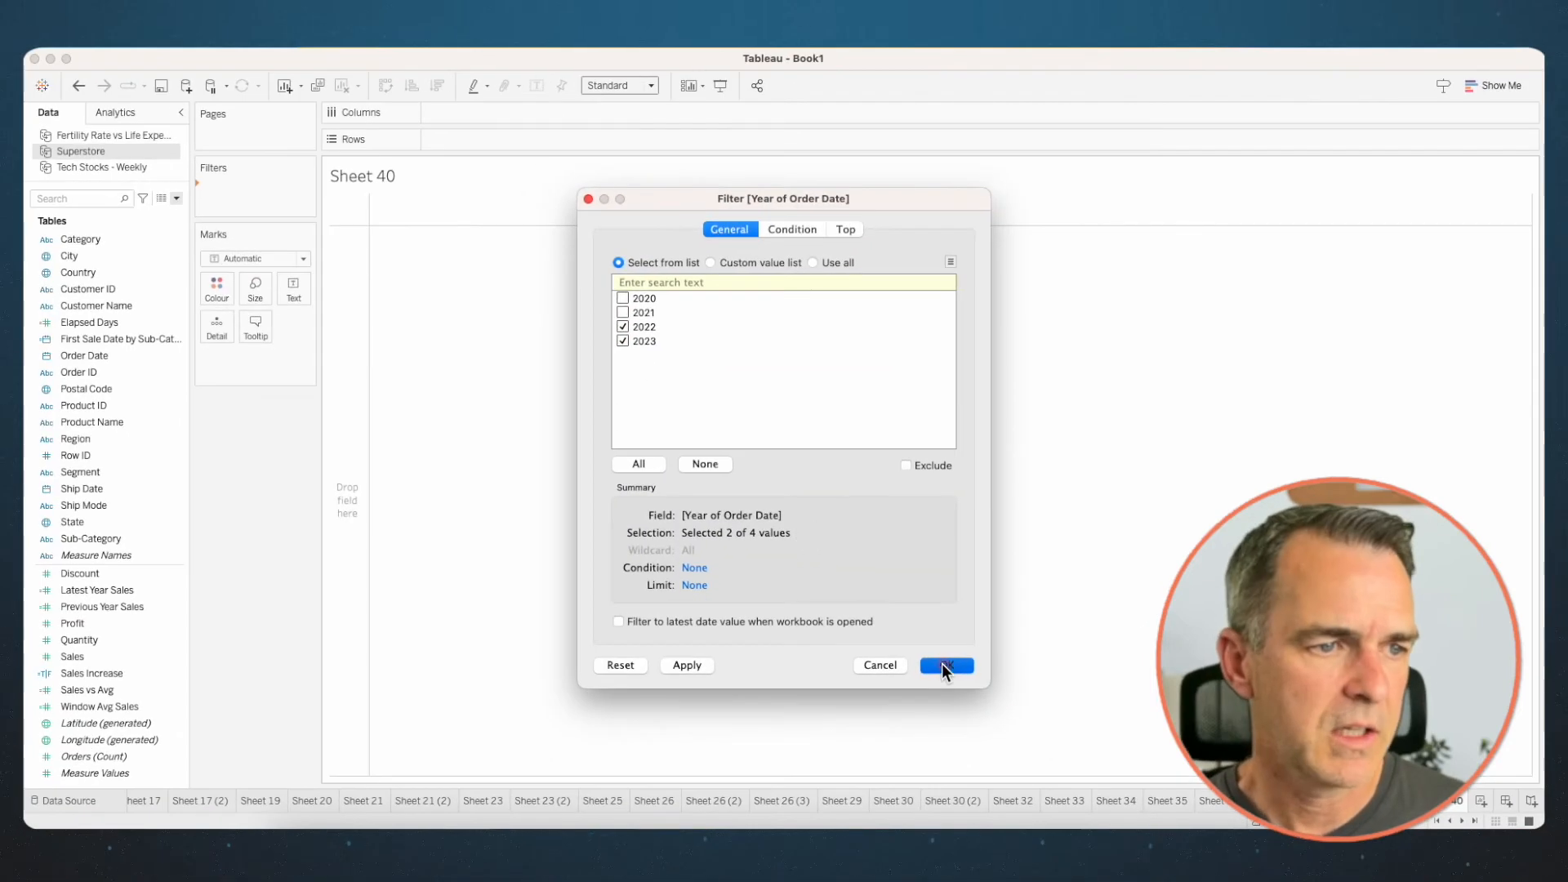
left_click(973, 703)
- Build a slope chart with Order Date's year on Columns, Sales on Rows and Sub-Category on Detail
mouse_move(84, 355)
left_mouse_down()
mouse_move(491, 129)
mouse_move(481, 114)
left_mouse_up()
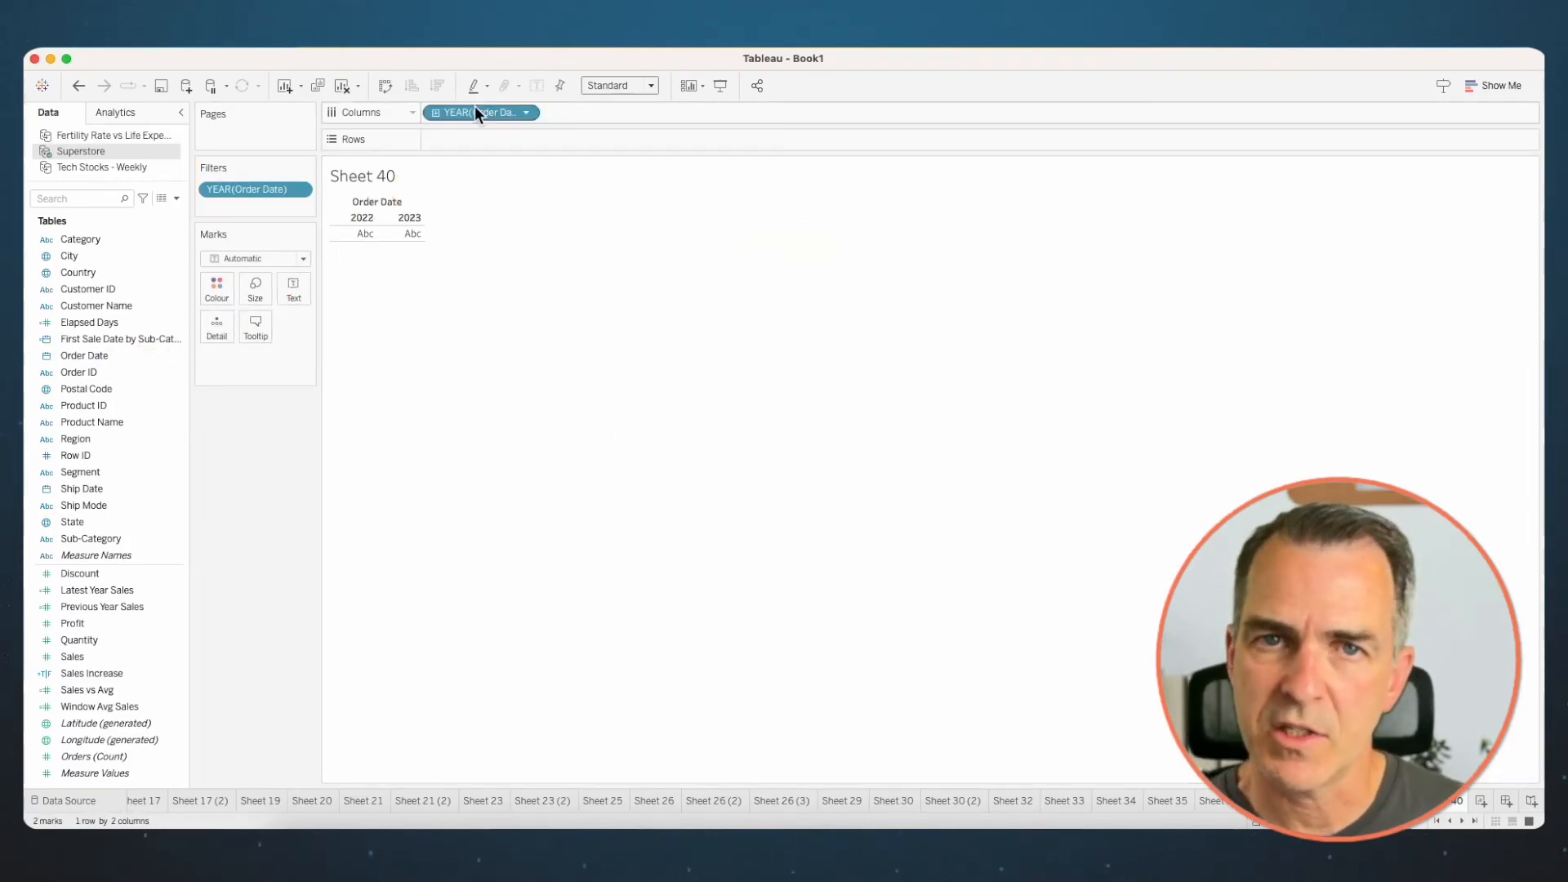
left_click_drag(72, 656, 472, 141)
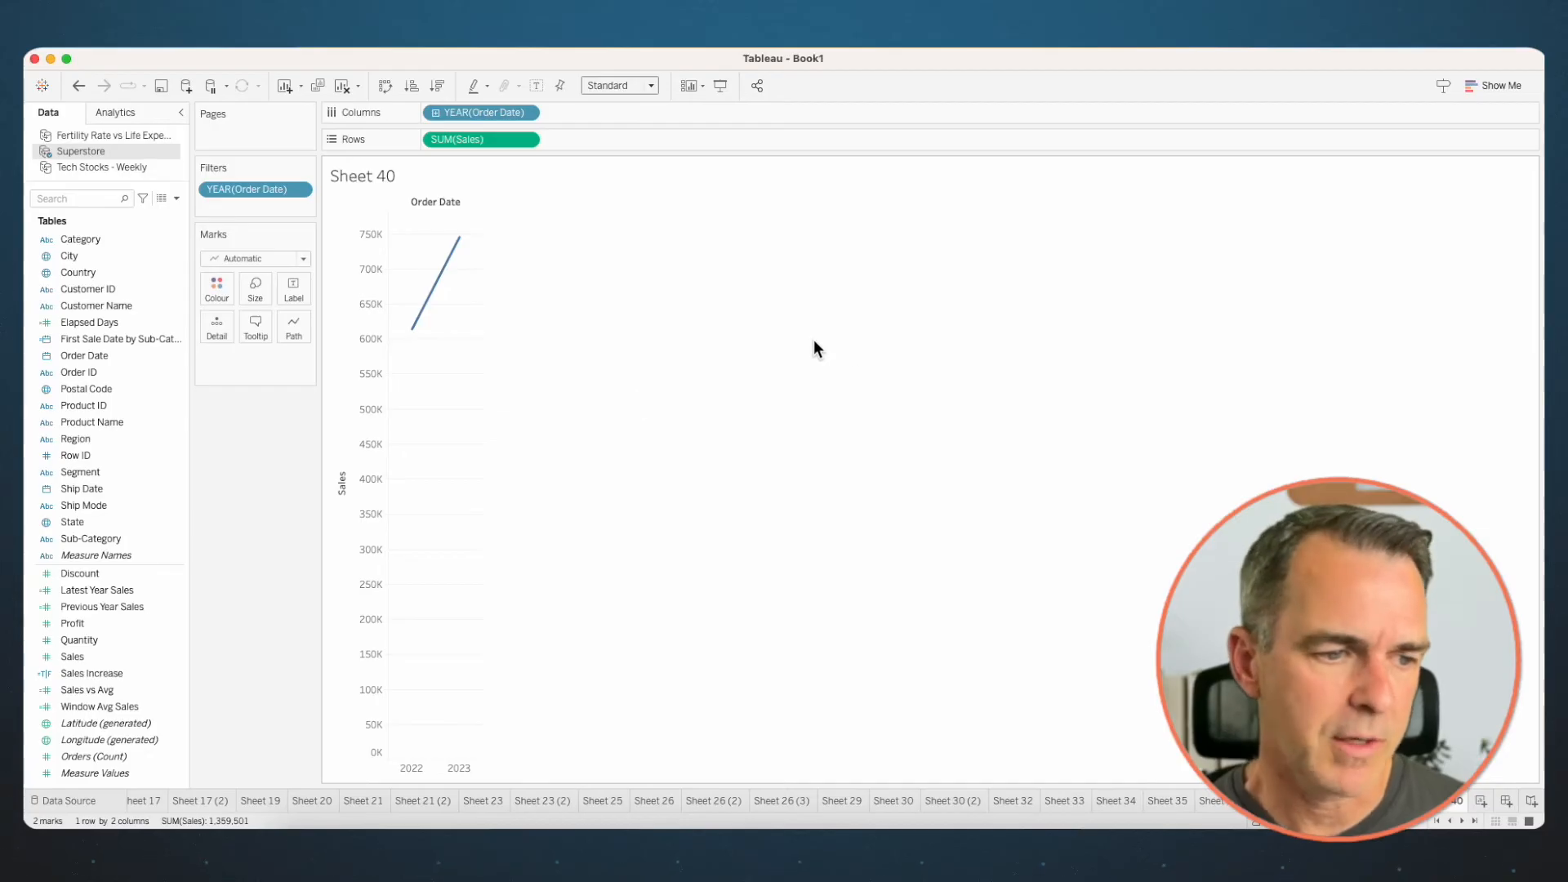
left_click_drag(82, 541, 208, 330)
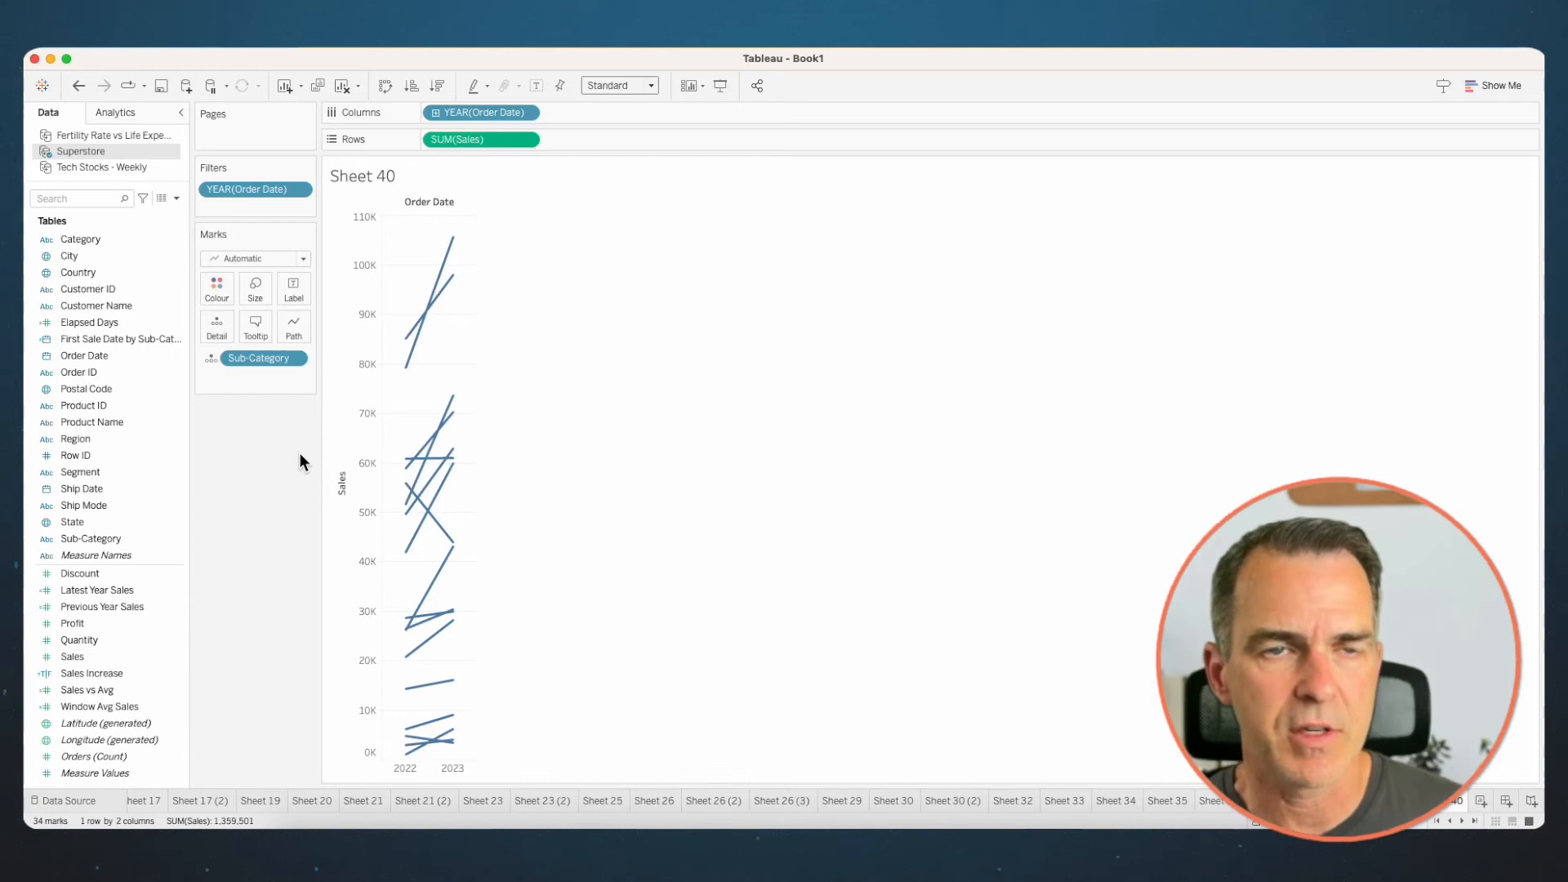
- Create a calculated field named Sub-Category Sales Increase in the Superstore data source
left_click(176, 198)
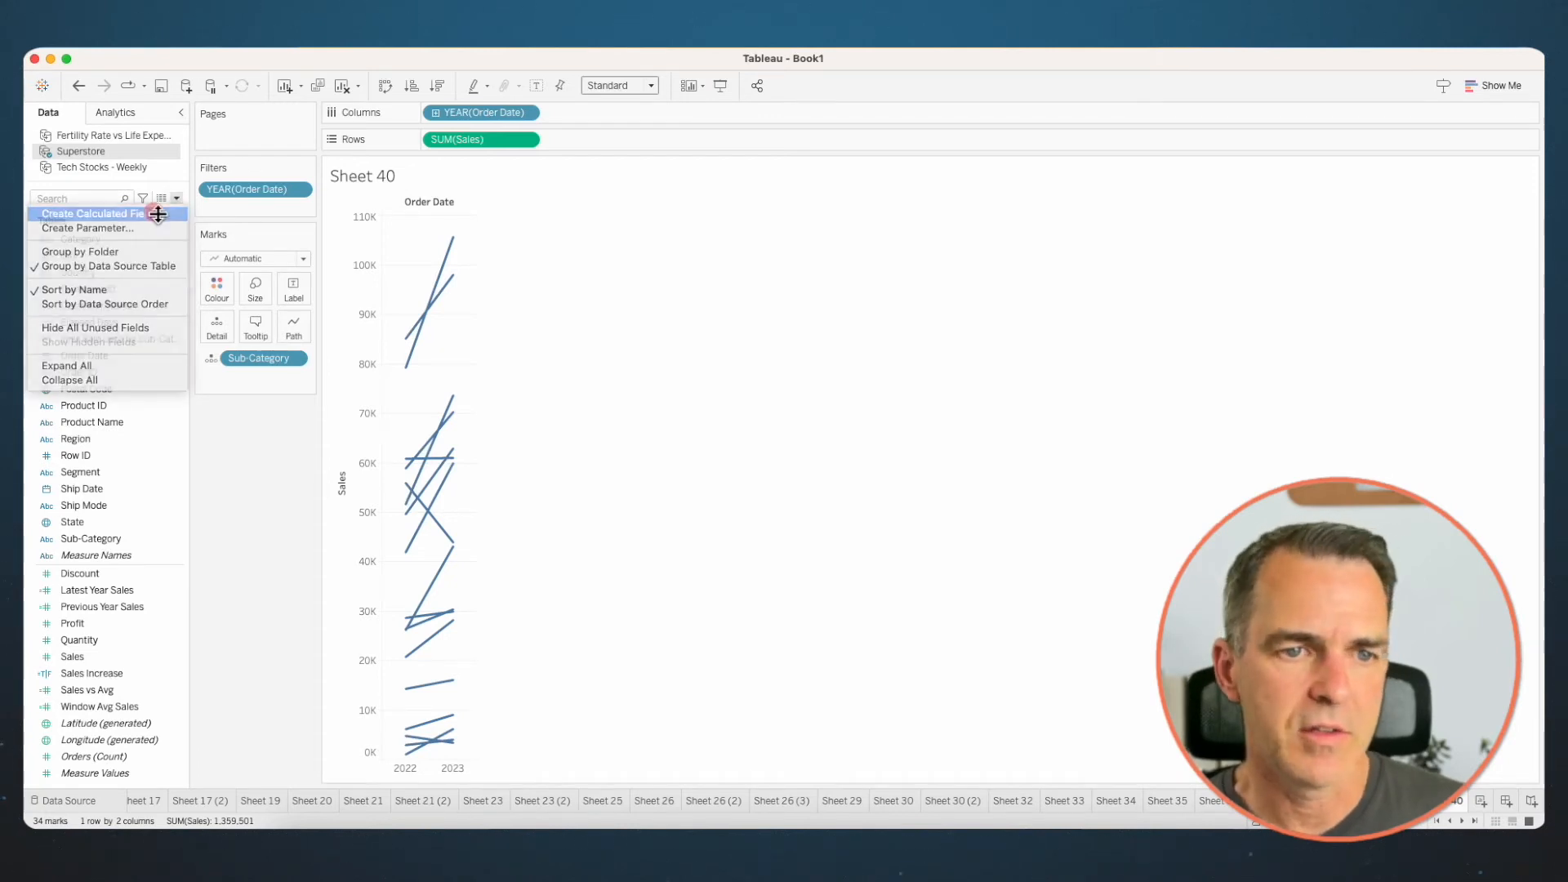
left_click(155, 209)
left_click_drag(758, 255, 862, 286)
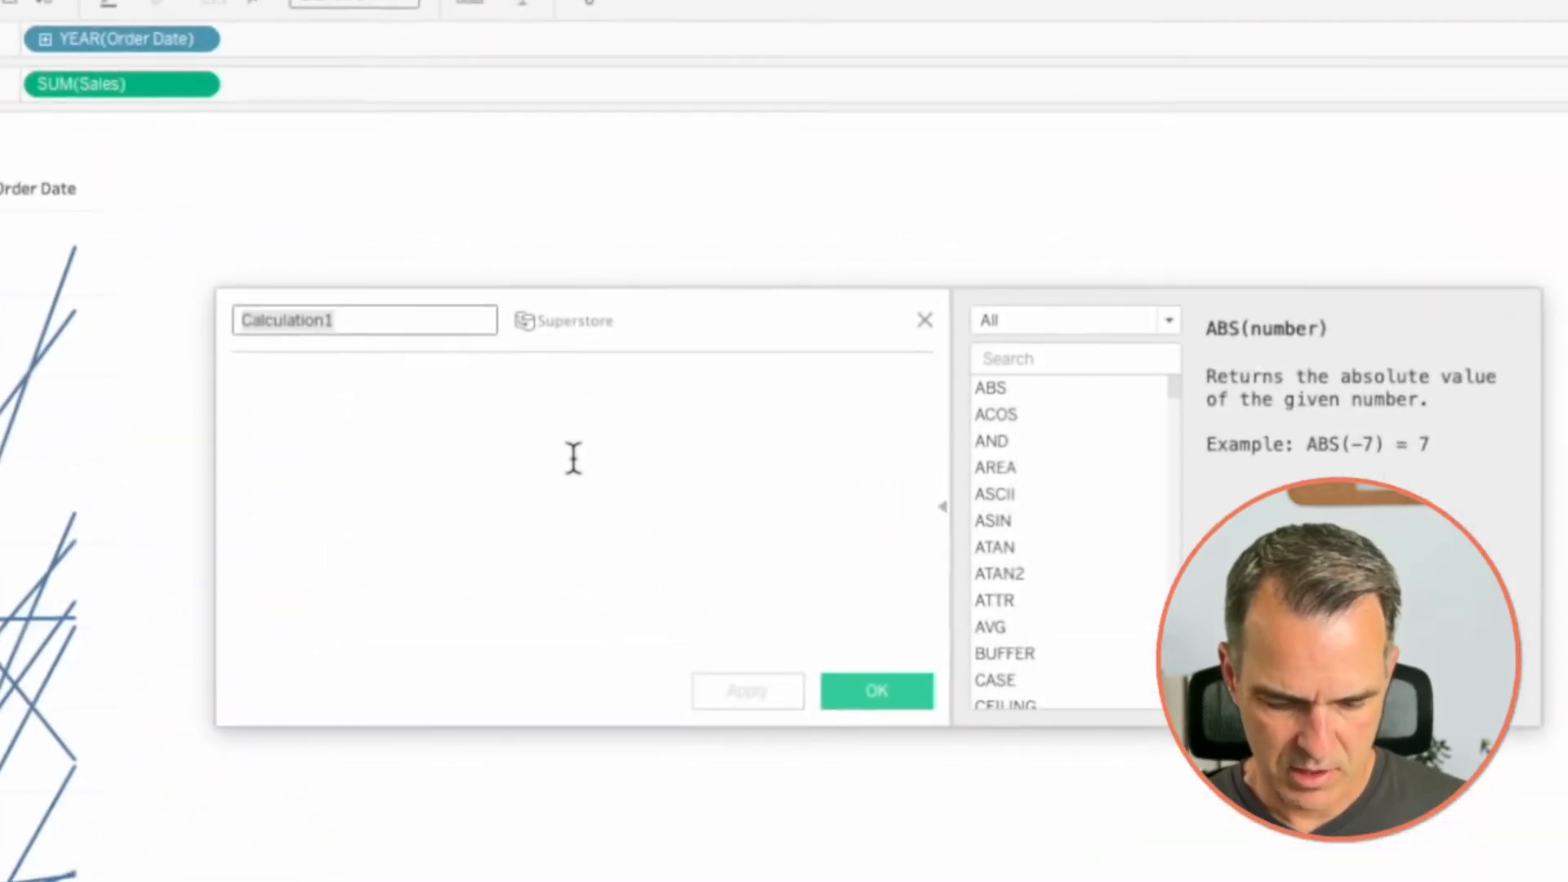
type("Sub")
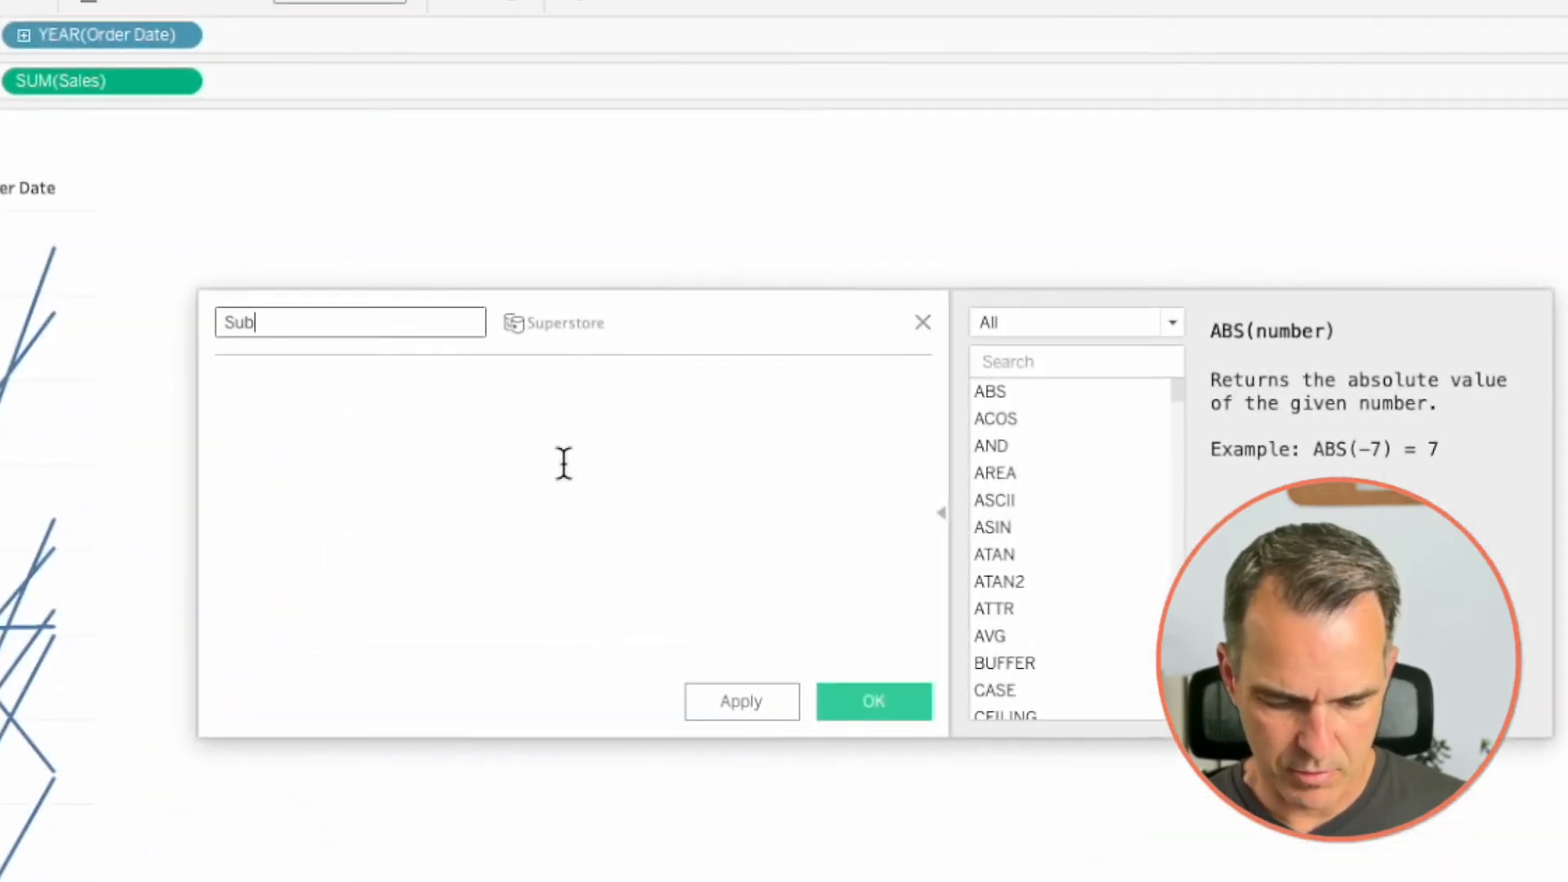
type("-Cateogry Sales")
key("BackSpace")
key("BackSpace")
key("BackSpace")
key("BackSpace")
key("BackSpace")
key("BackSpace")
key("BackSpace")
key("BackSpace")
key("BackSpace")
key("BackSpace")
type("gory Sales Increase")
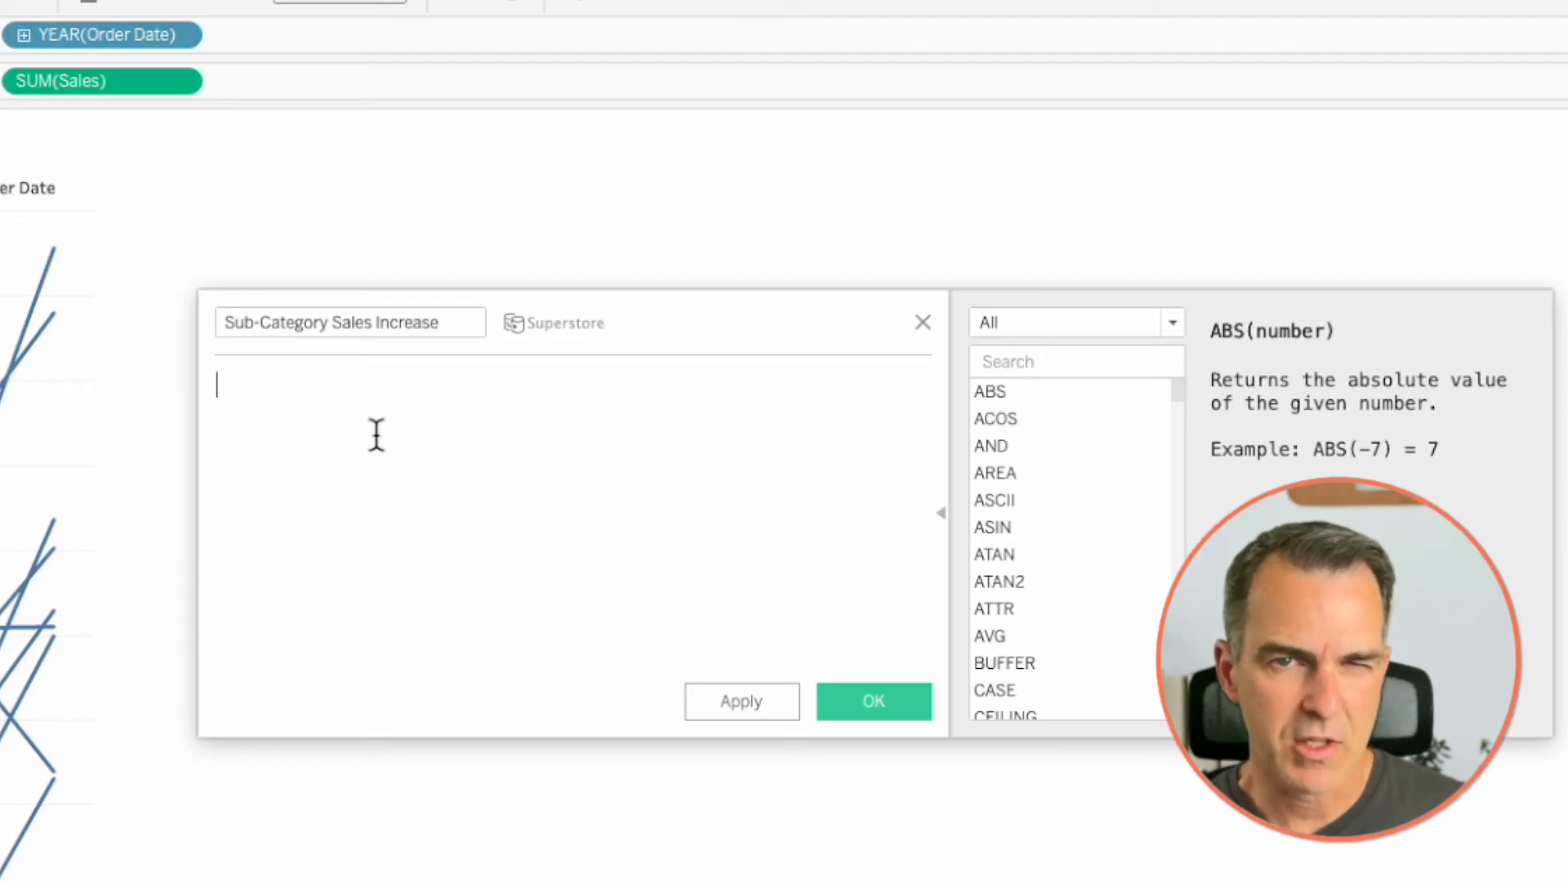
- Enter the formula IF YEAR([Order Date])=2022 THEN [Sales] END for the calculated field
type("IF year")
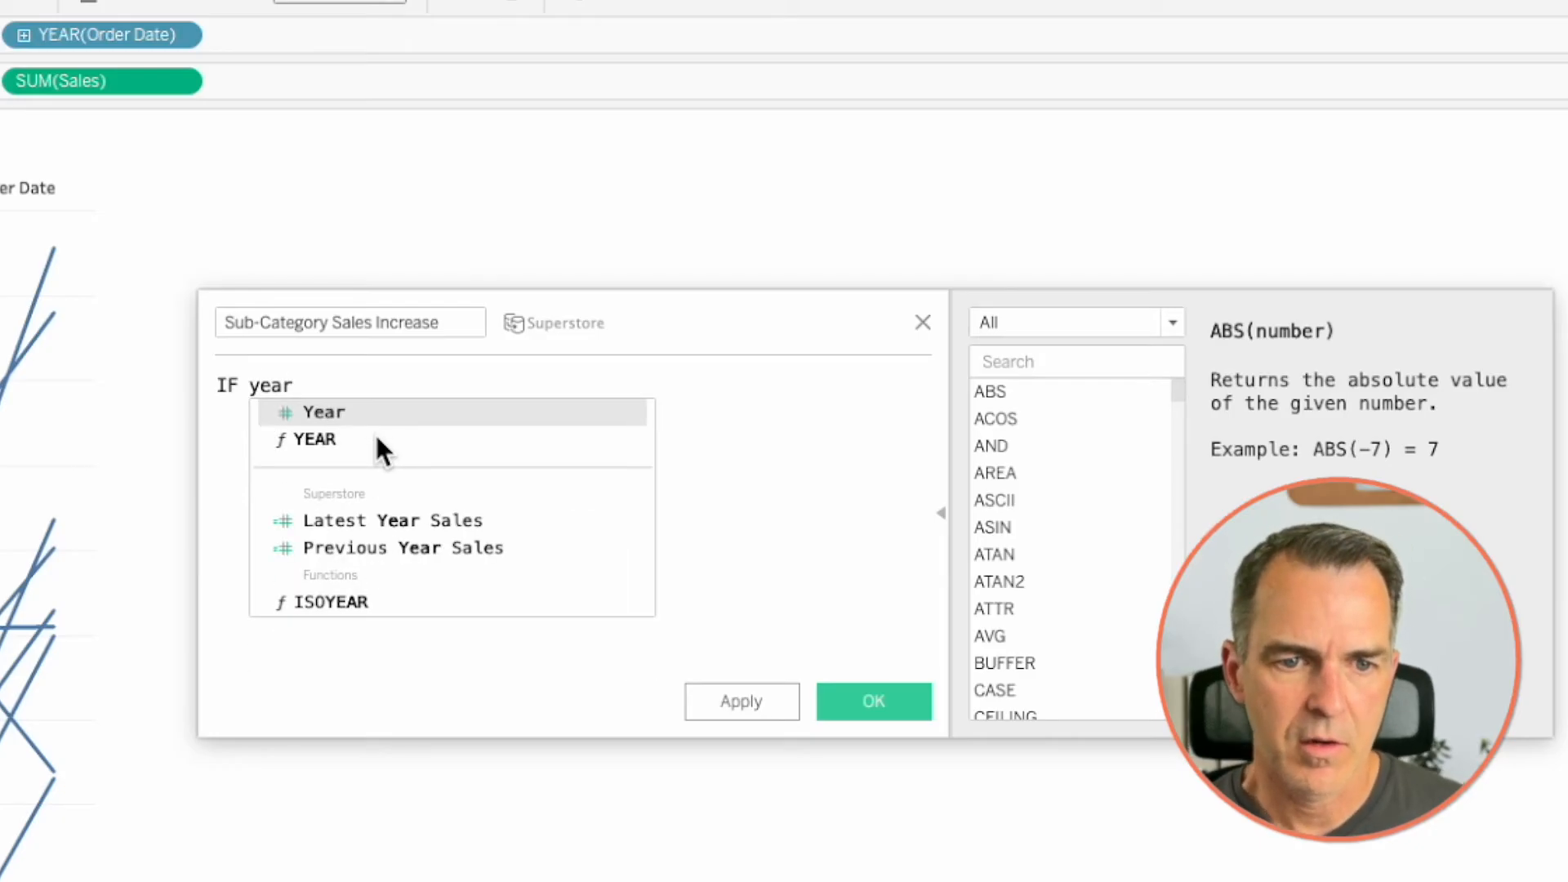
left_click(376, 437)
type("orde)")
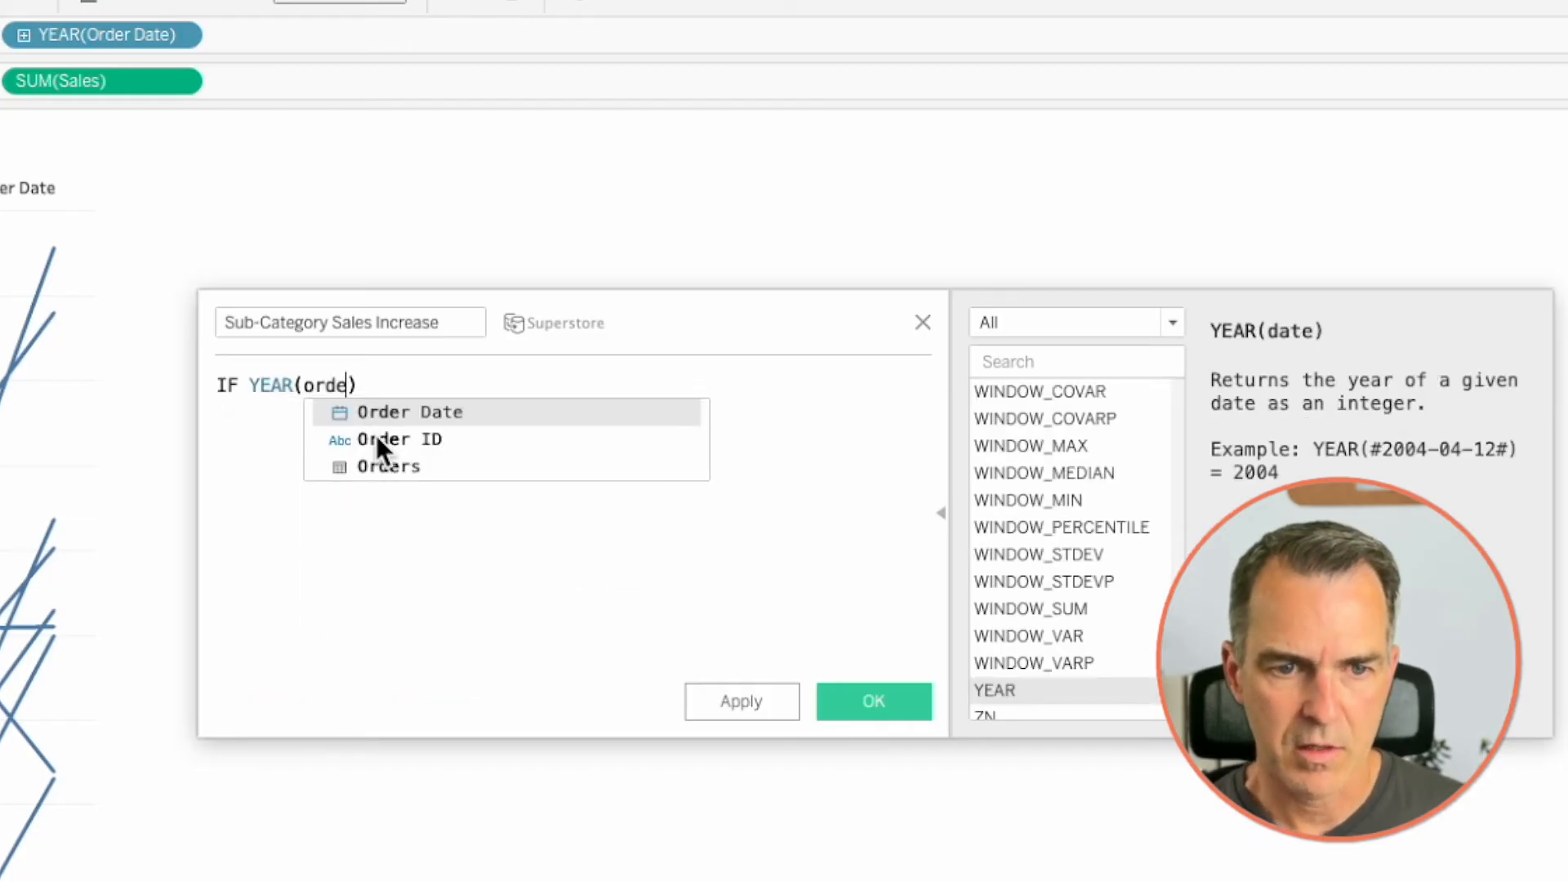
key("Return")
type("=2022 THEN sal")
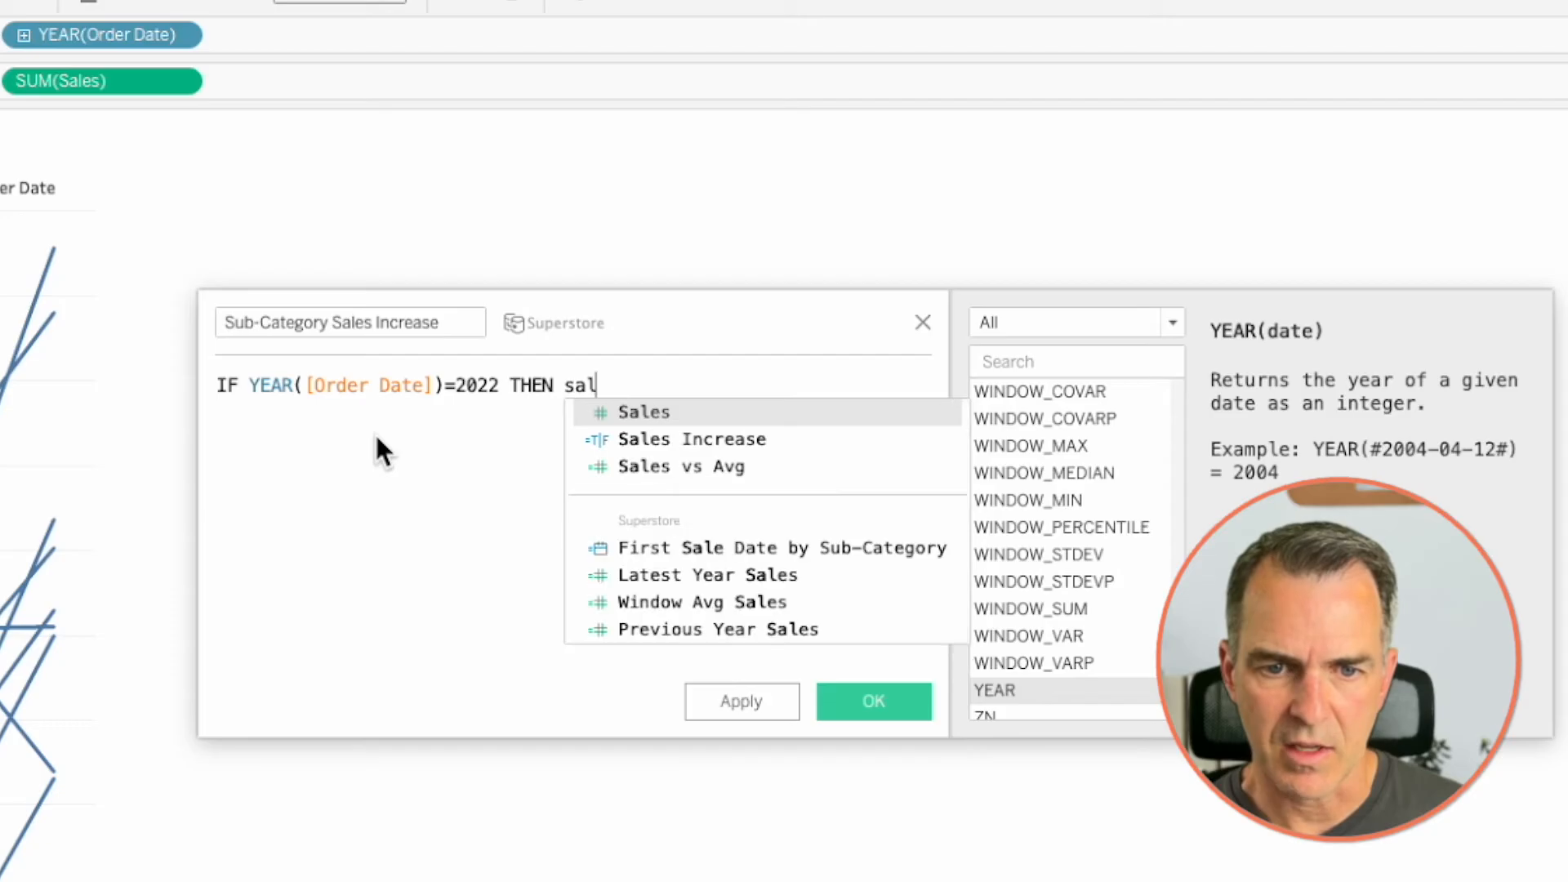
key("Return")
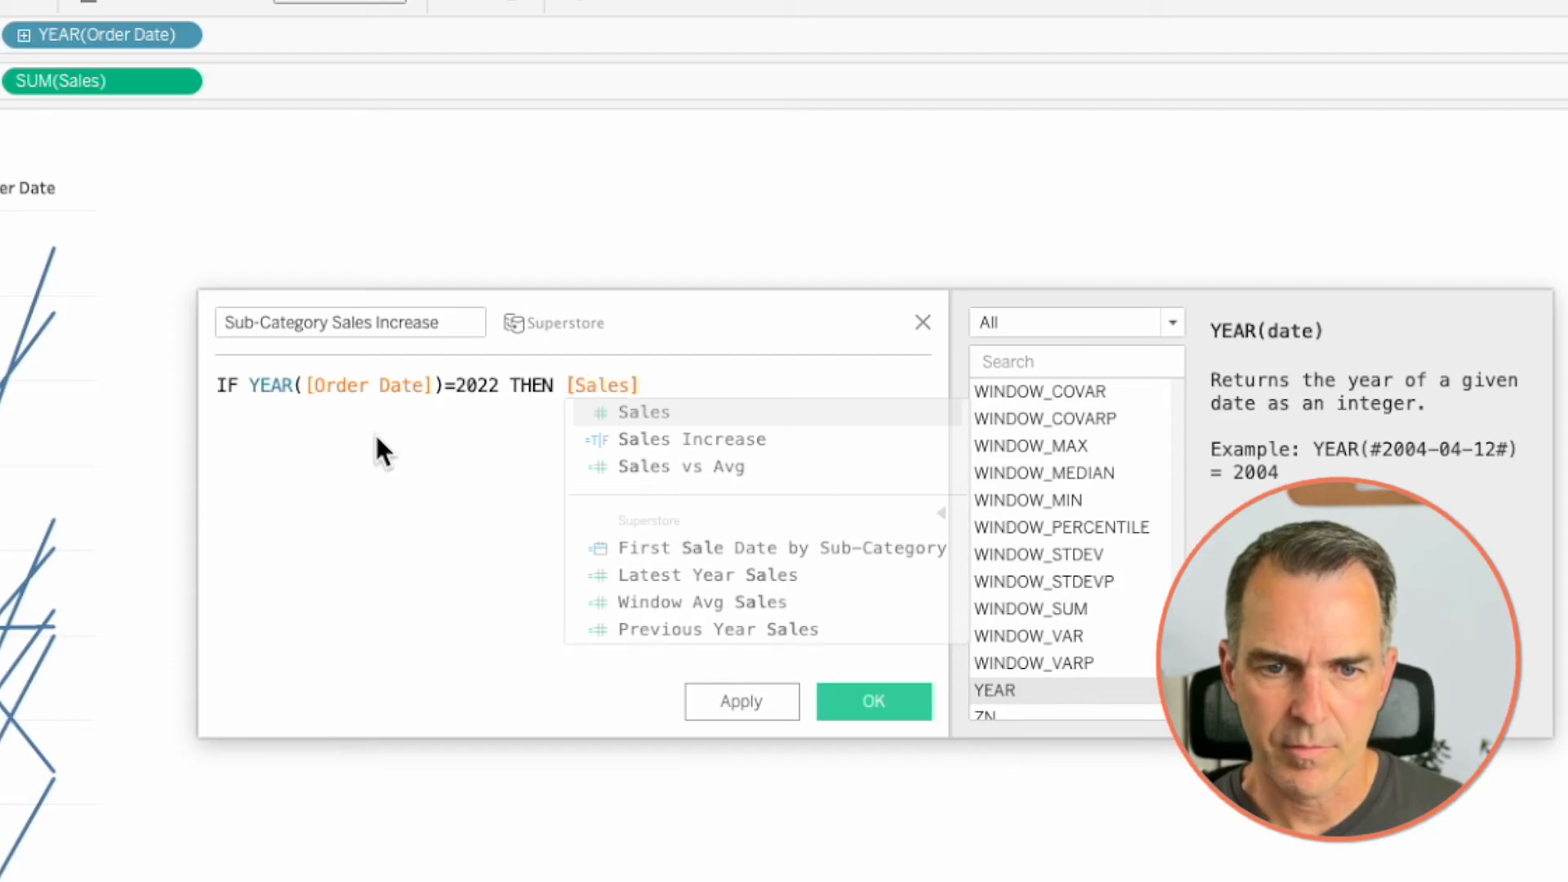
type("END")
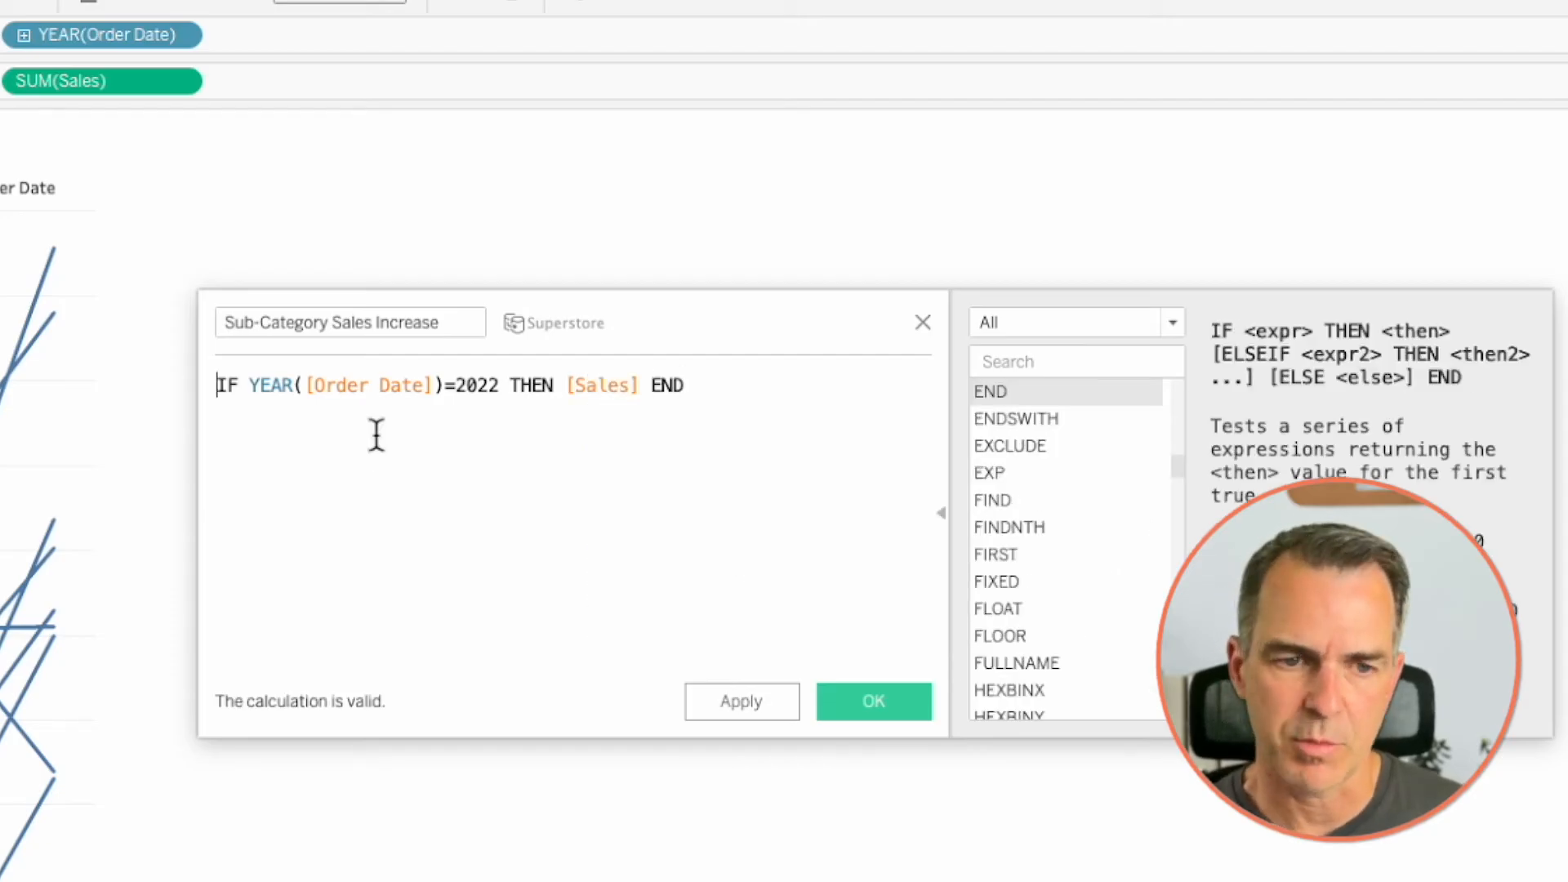
type("{")
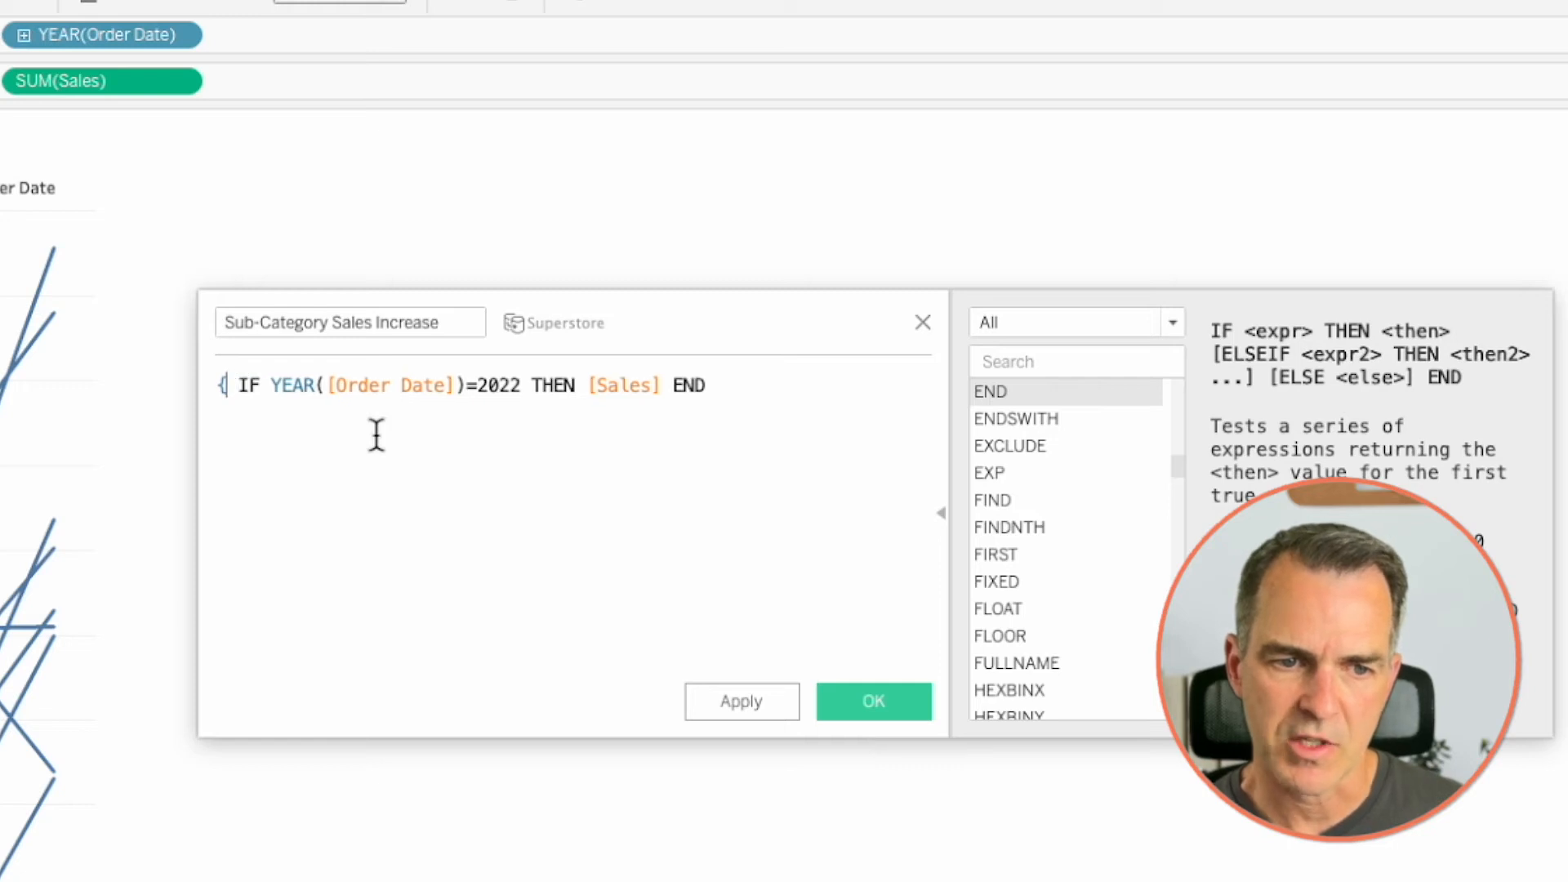
type(" fix")
- Wrap the formula in a level of detail expression, { FIXED [Sub-Category] : SUM(...) }
key("Return")
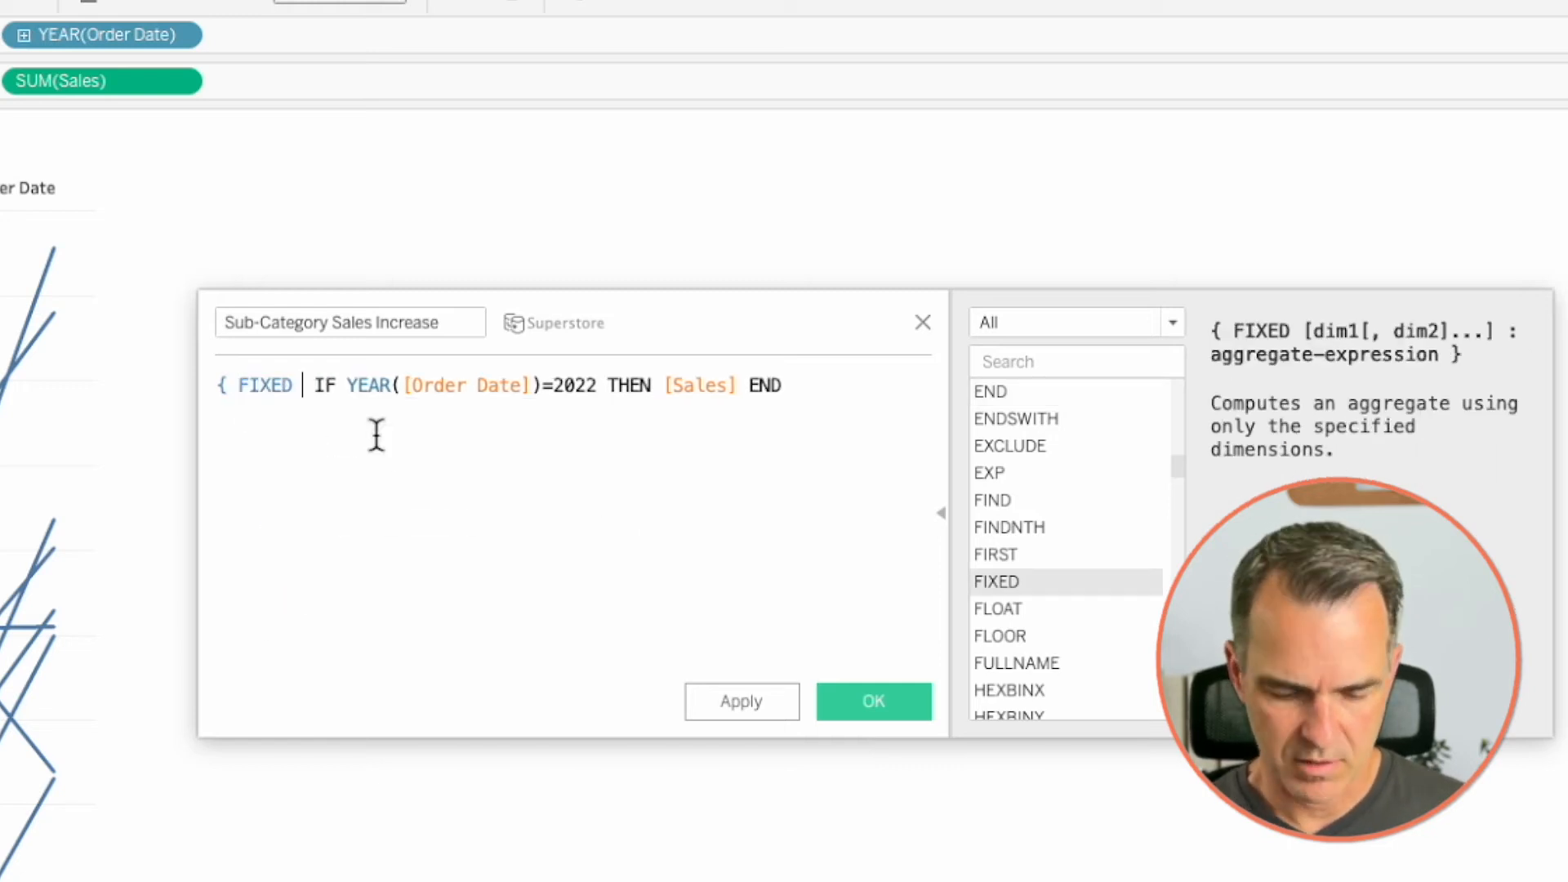
type("sub")
key("Return")
type(":")
left_click(941, 512)
left_click(1016, 385)
type("}")
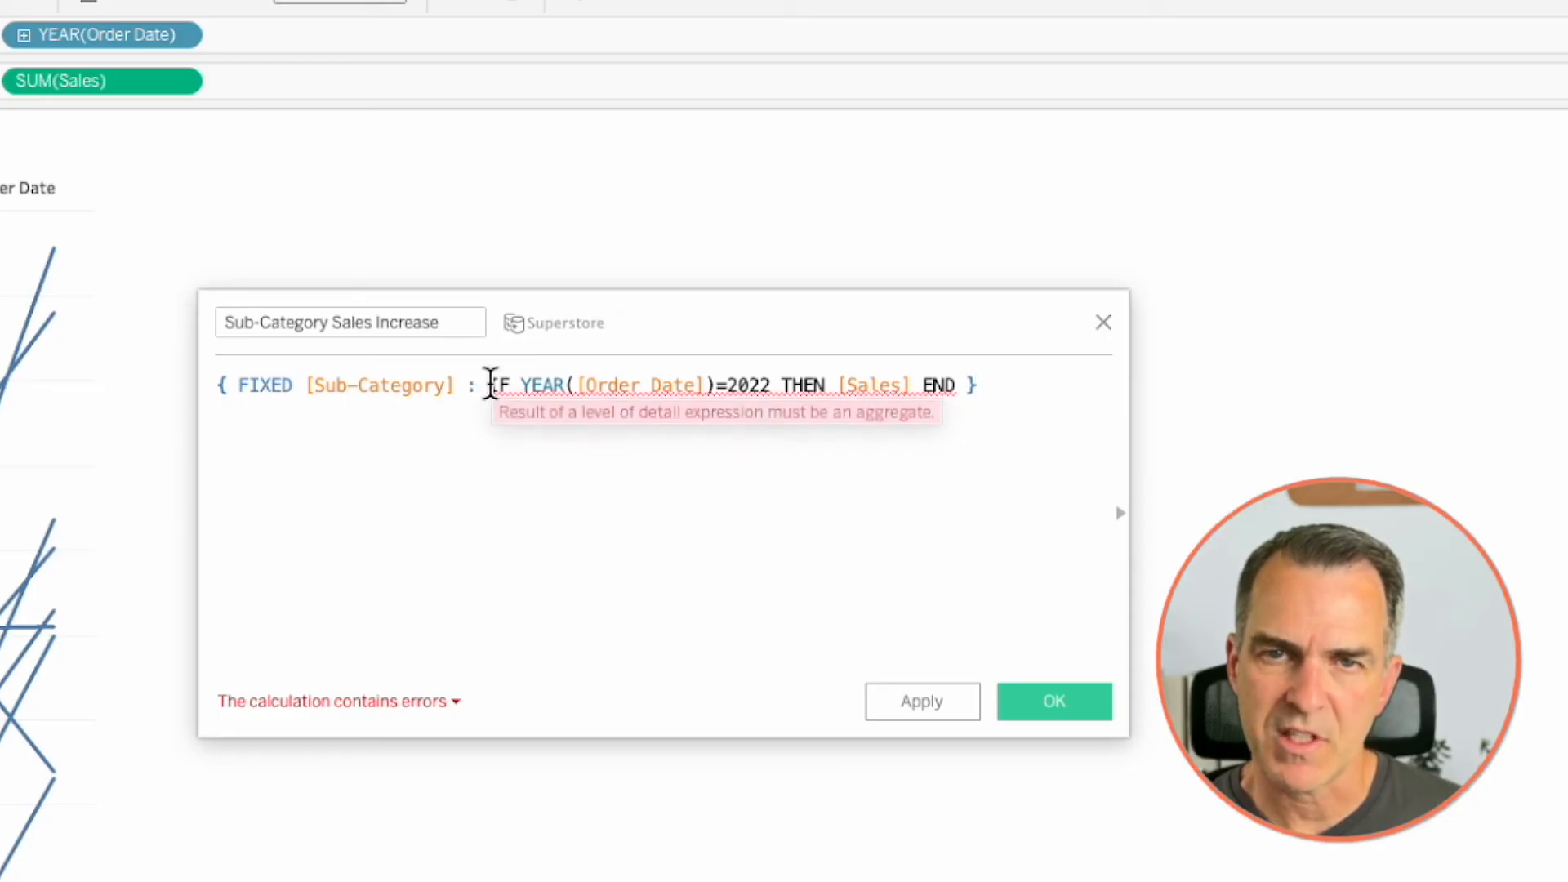
left_click(488, 385)
type("SUM(")
left_click(1005, 385)
type(")")
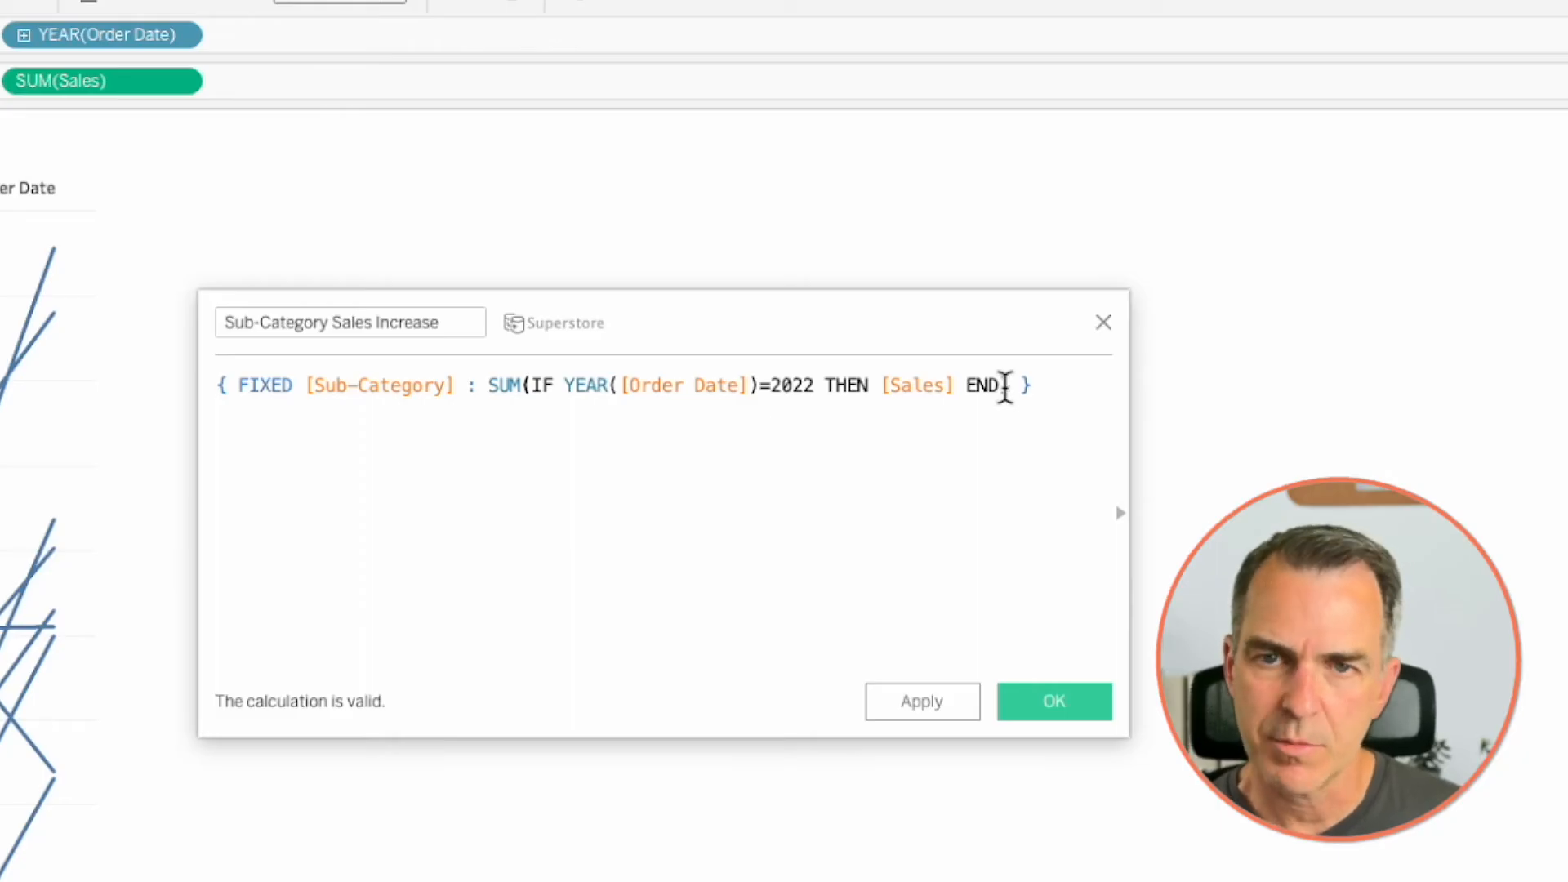
- Duplicate the FIXED expression, set the first copy's year to 2023, compare the two with >, and save the calculation
key("ctrl+a")
key("ctrl+c")
key("Left")
key("Return")
key("ctrl+v")
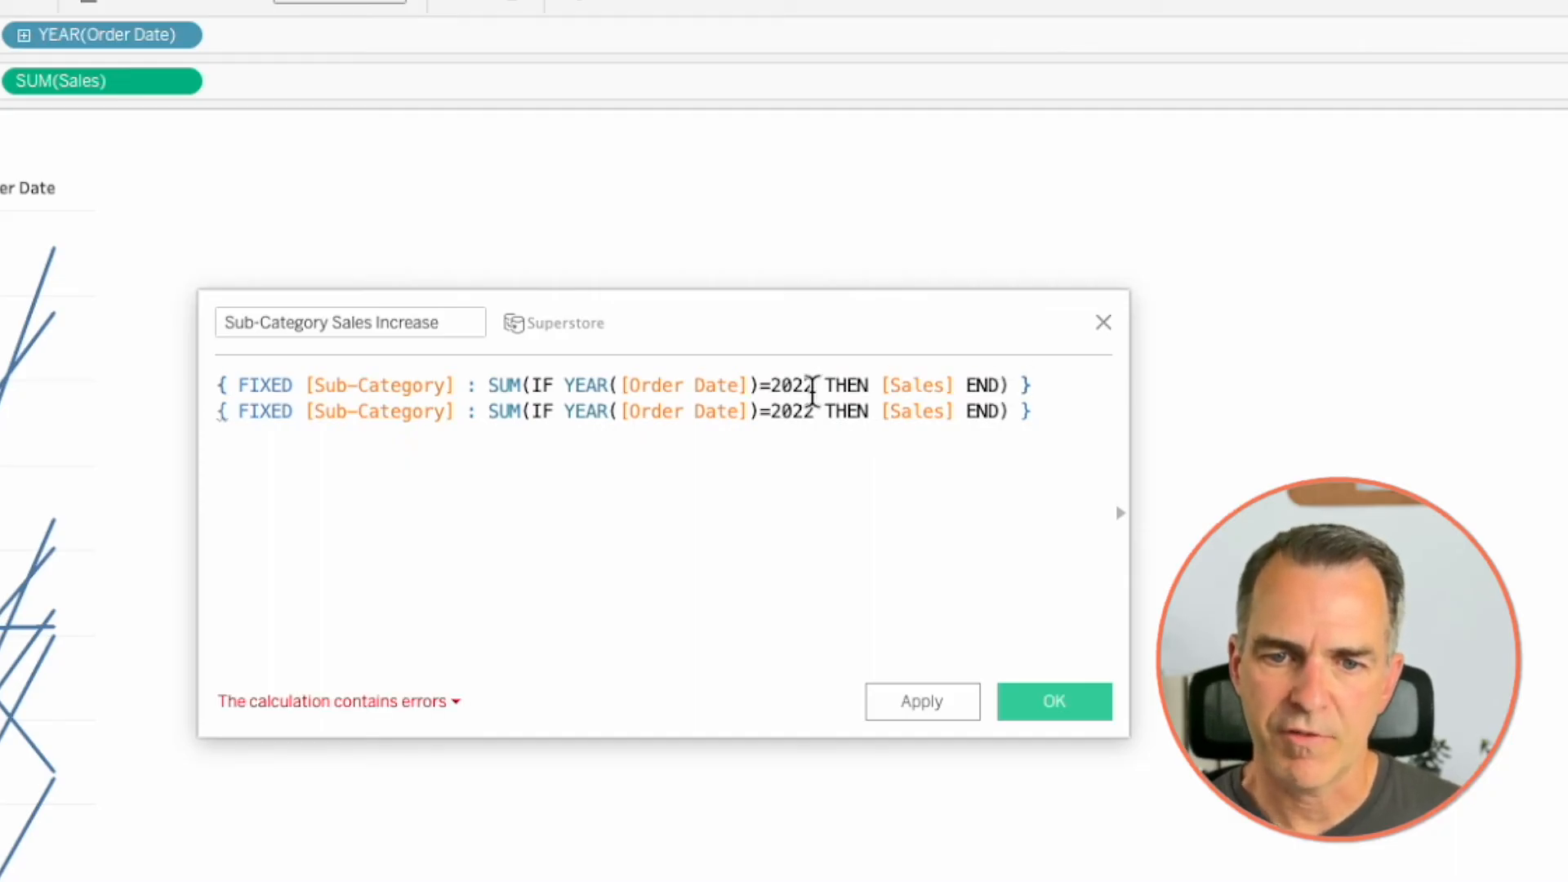
left_click(812, 387)
key("BackSpace")
type("3")
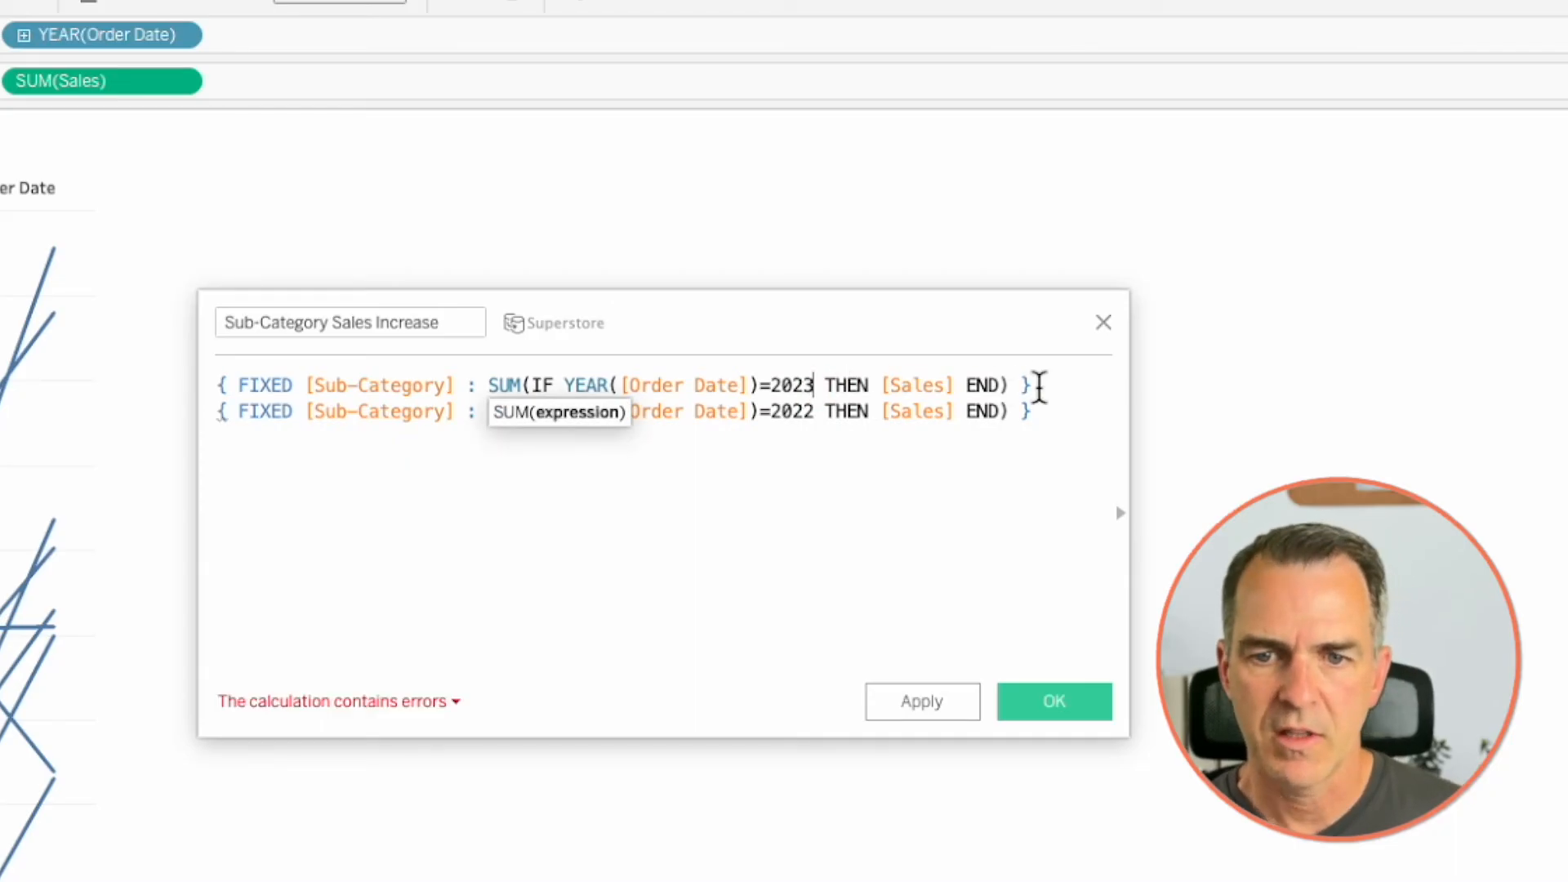
left_click(1039, 388)
key("Return")
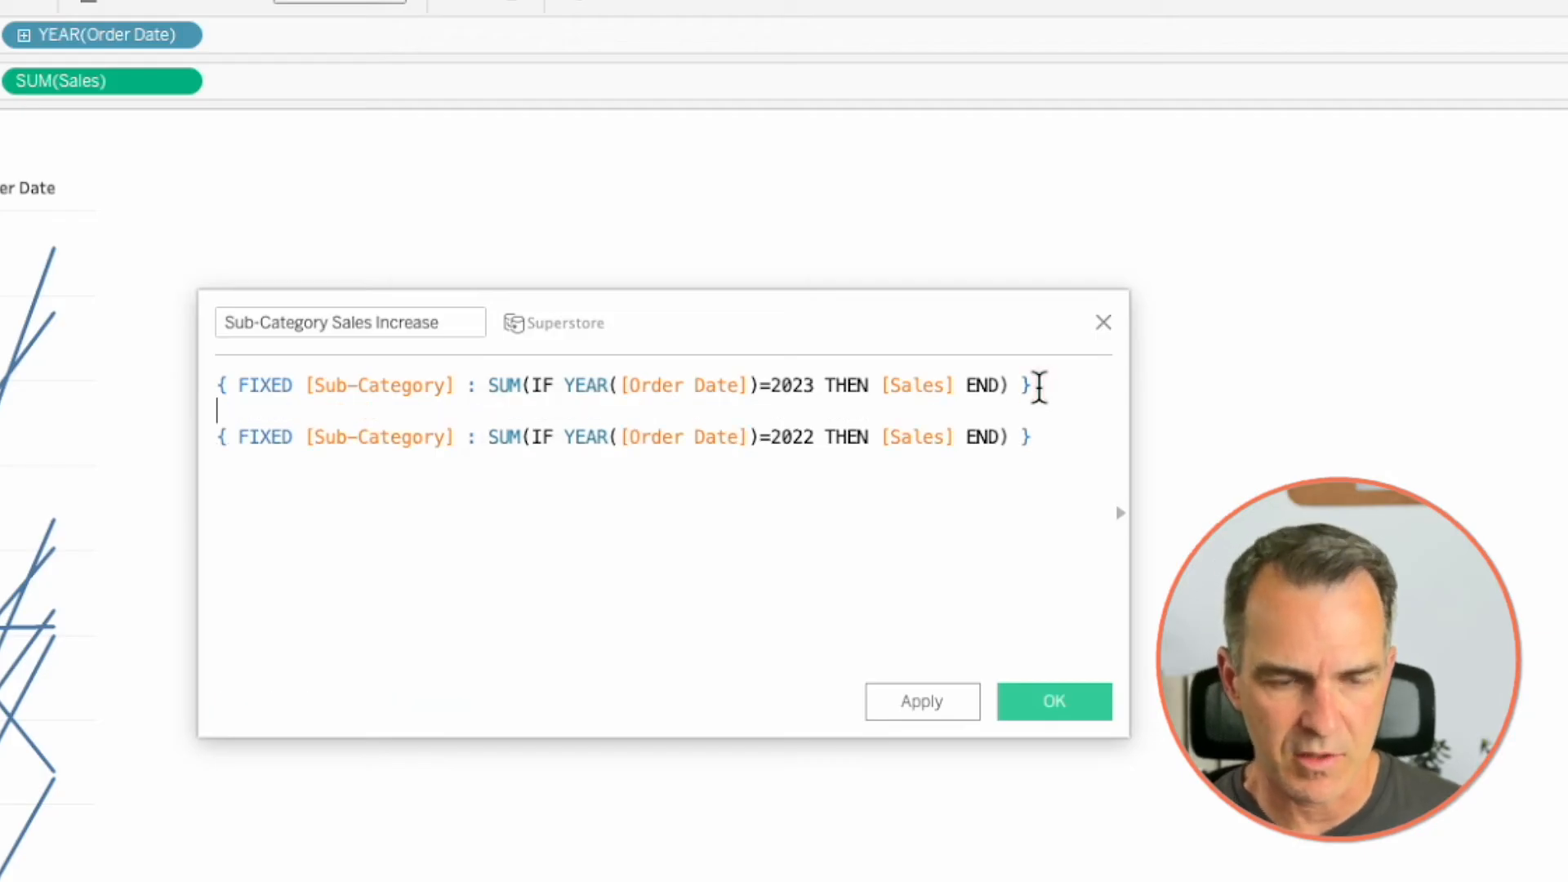
type("-")
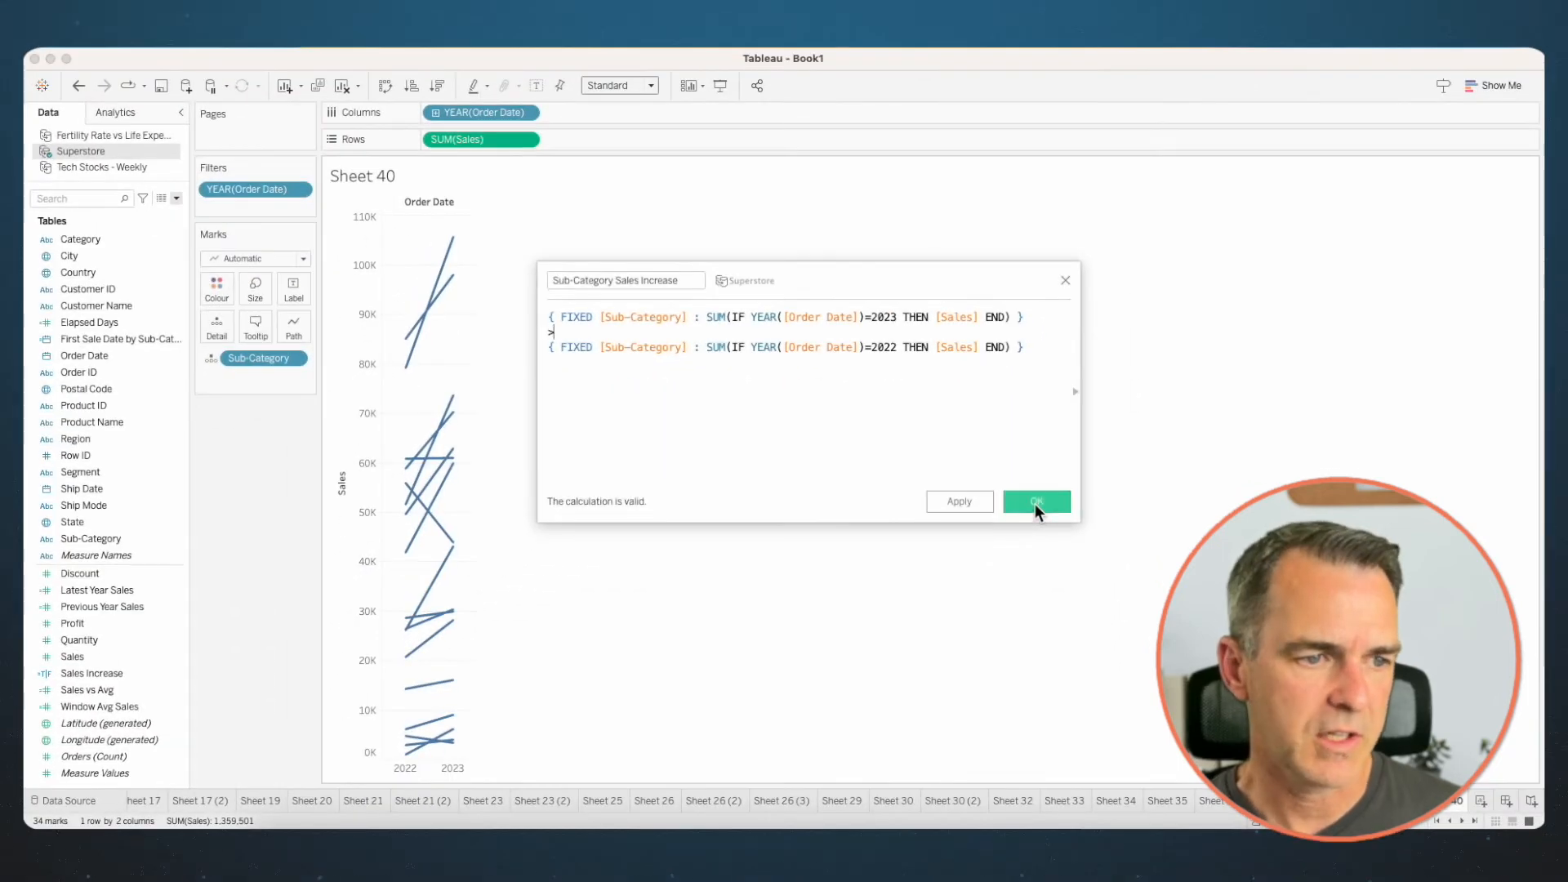
left_click(1036, 504)
- Colour the slope lines by Sub-Category Sales Increase, using grey for True and red for False
left_click_drag(101, 555, 217, 286)
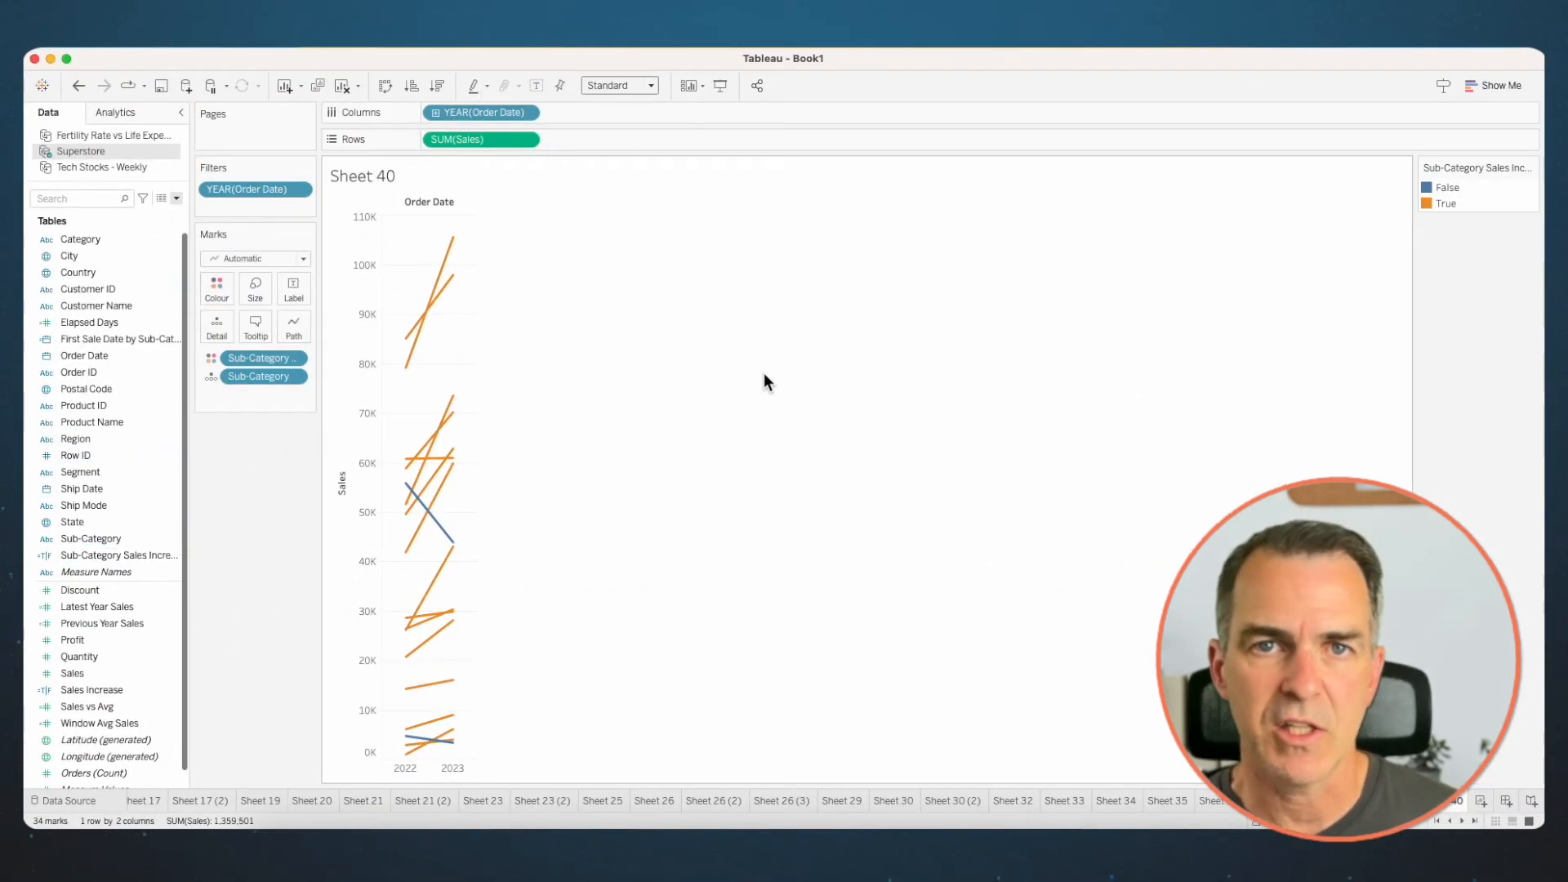
double_click(1483, 196)
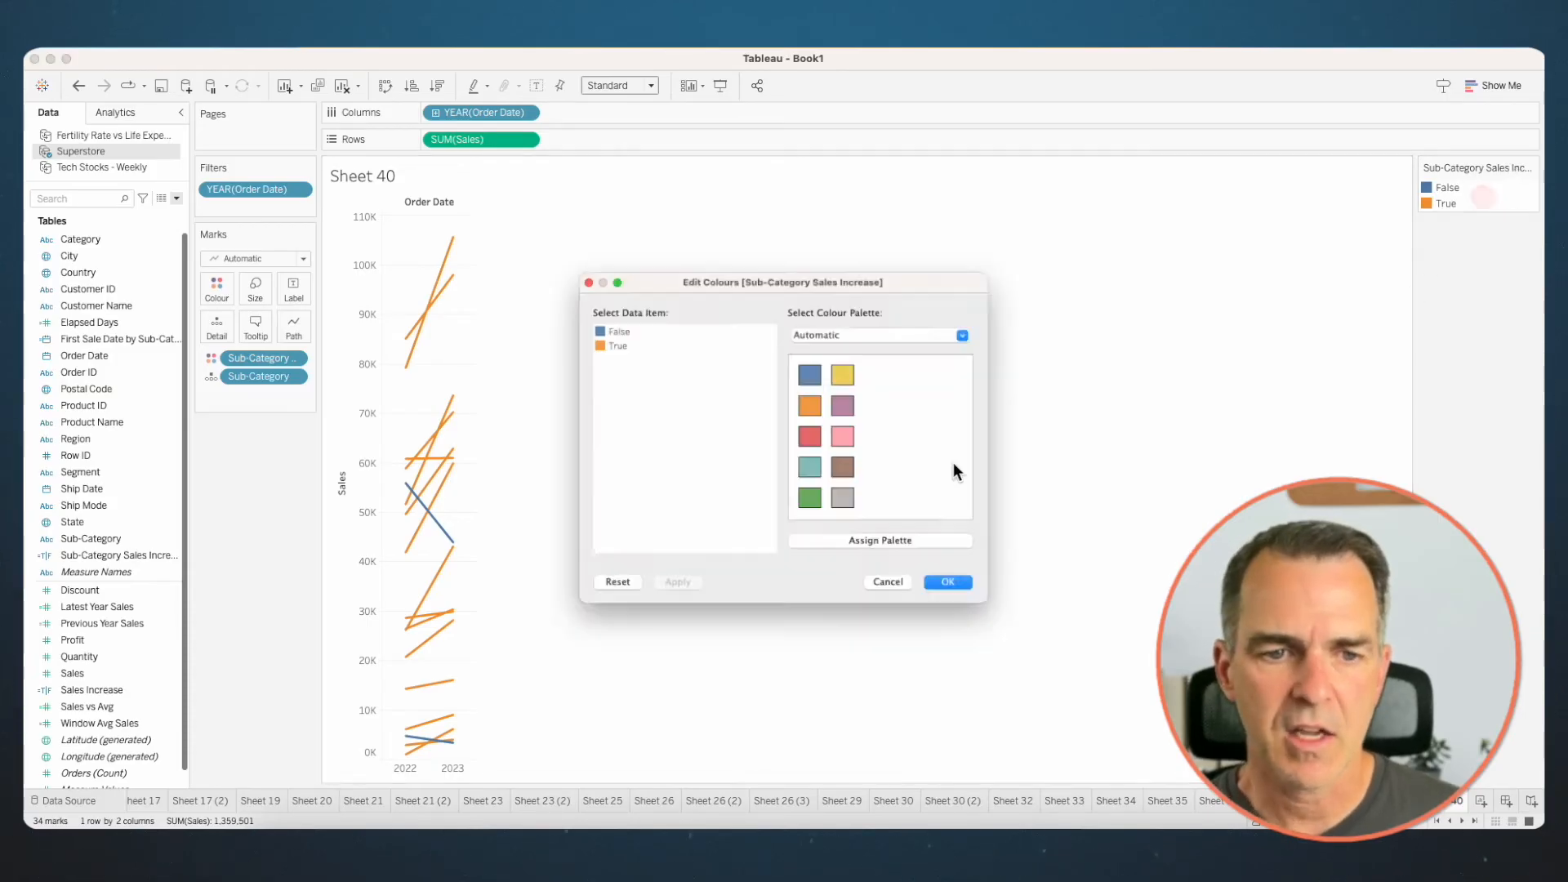
left_click(849, 505)
left_click(601, 320)
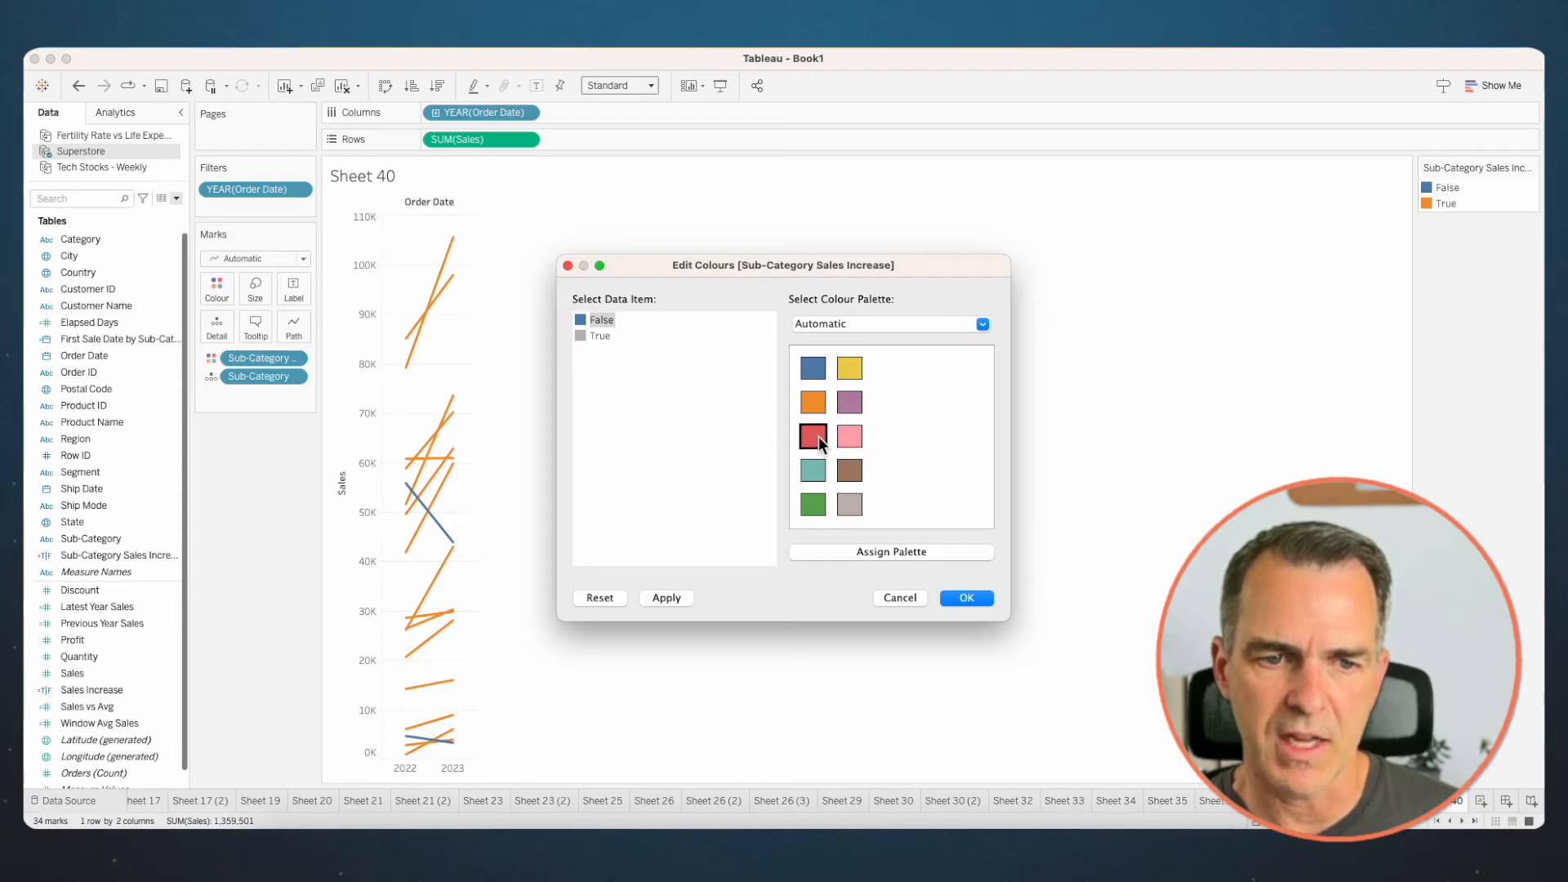
left_click(966, 597)
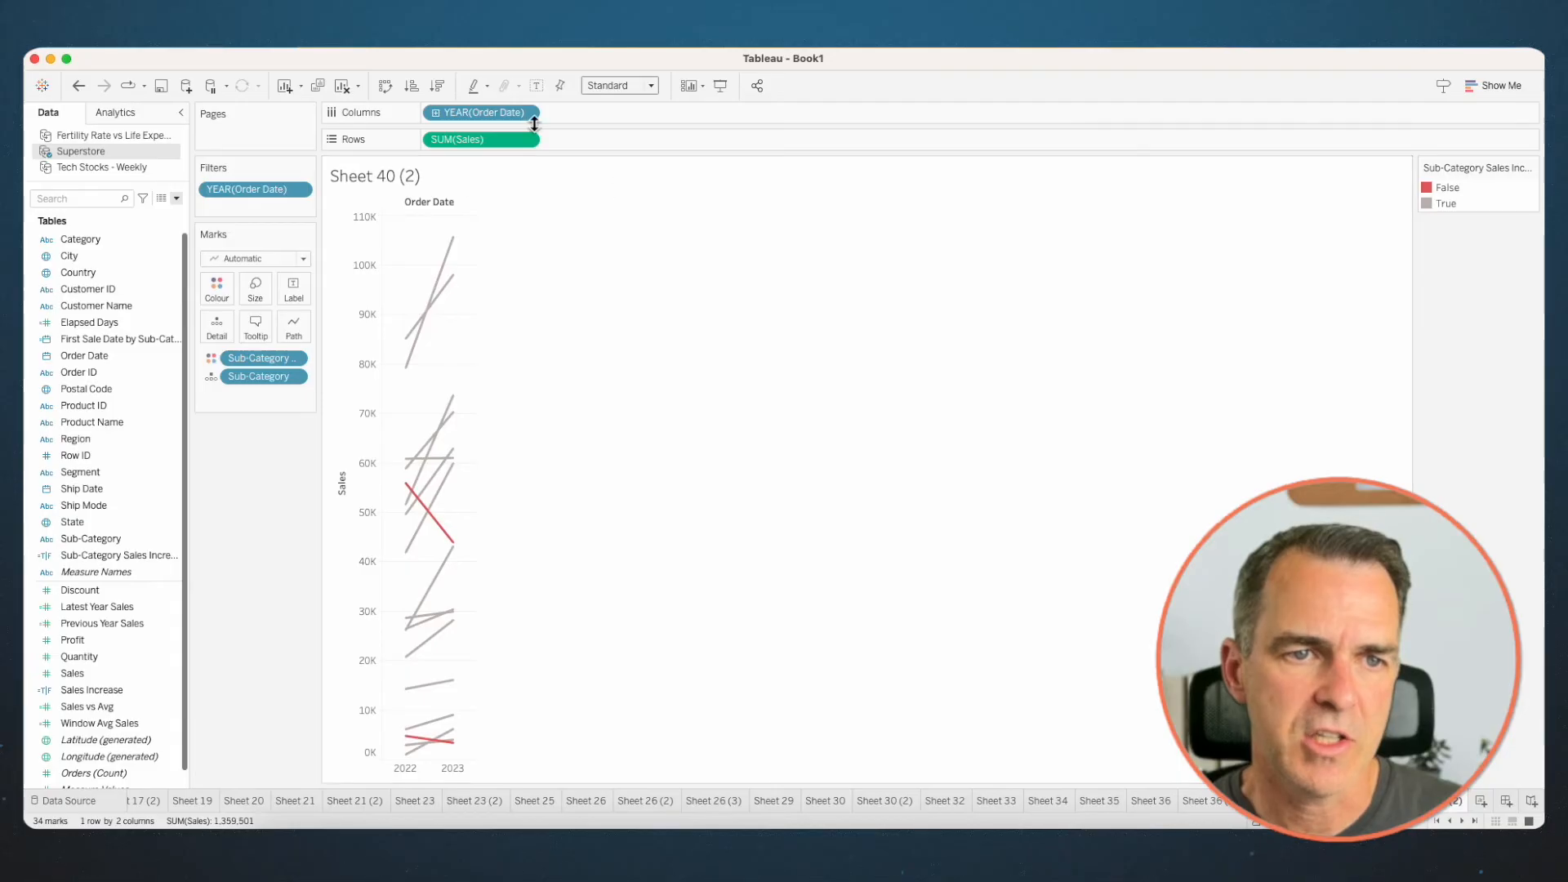
- Make Order Date's year on Columns continuous and narrow the slope chart
left_click(526, 113)
left_click(506, 416)
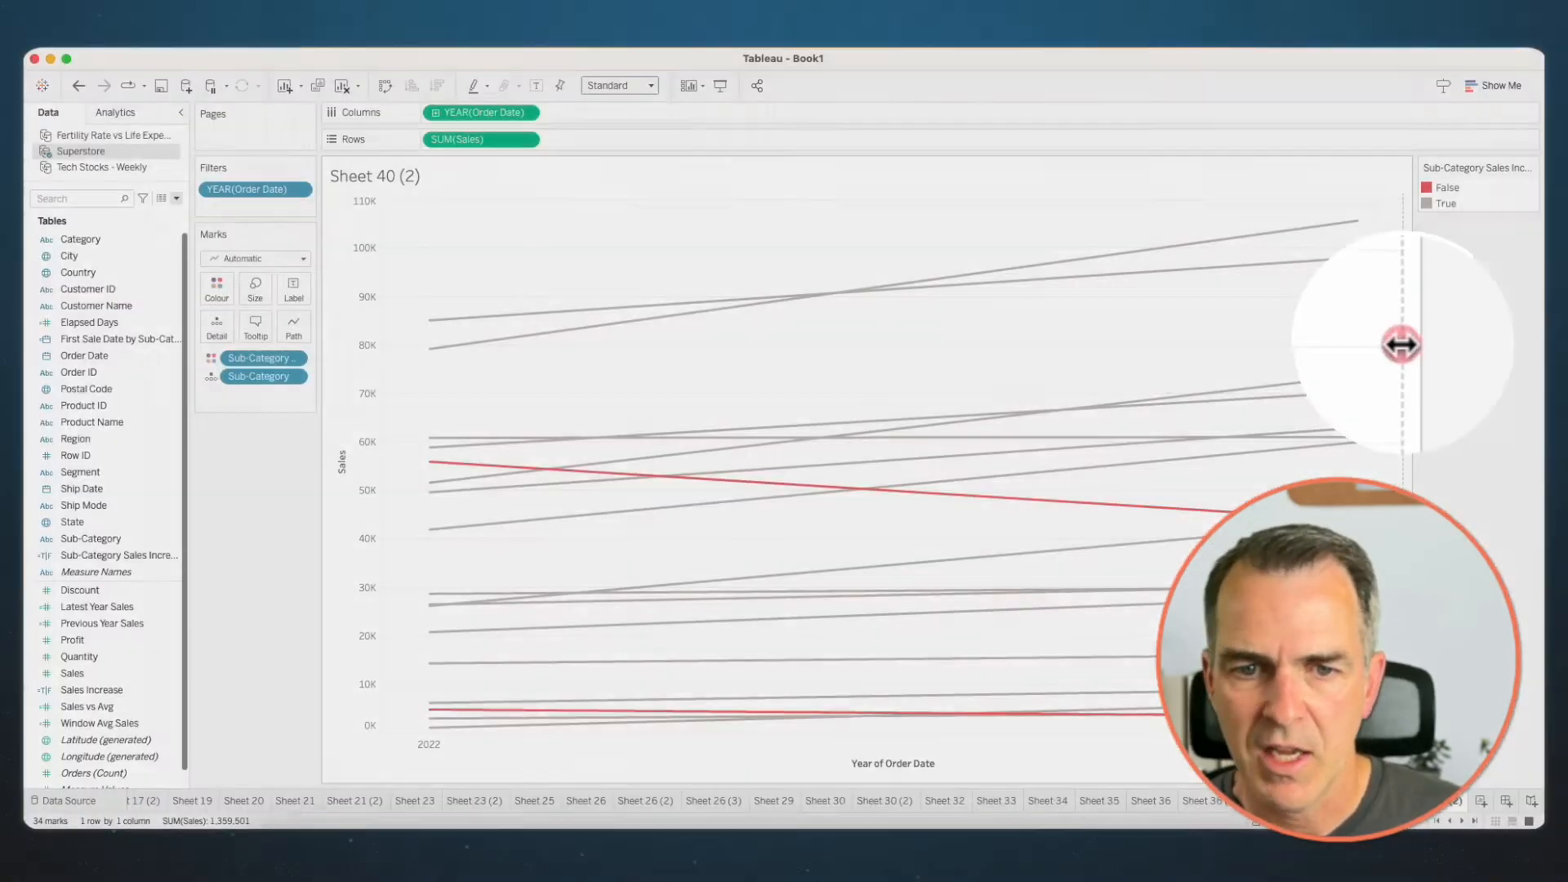
left_click_drag(1404, 345, 587, 323)
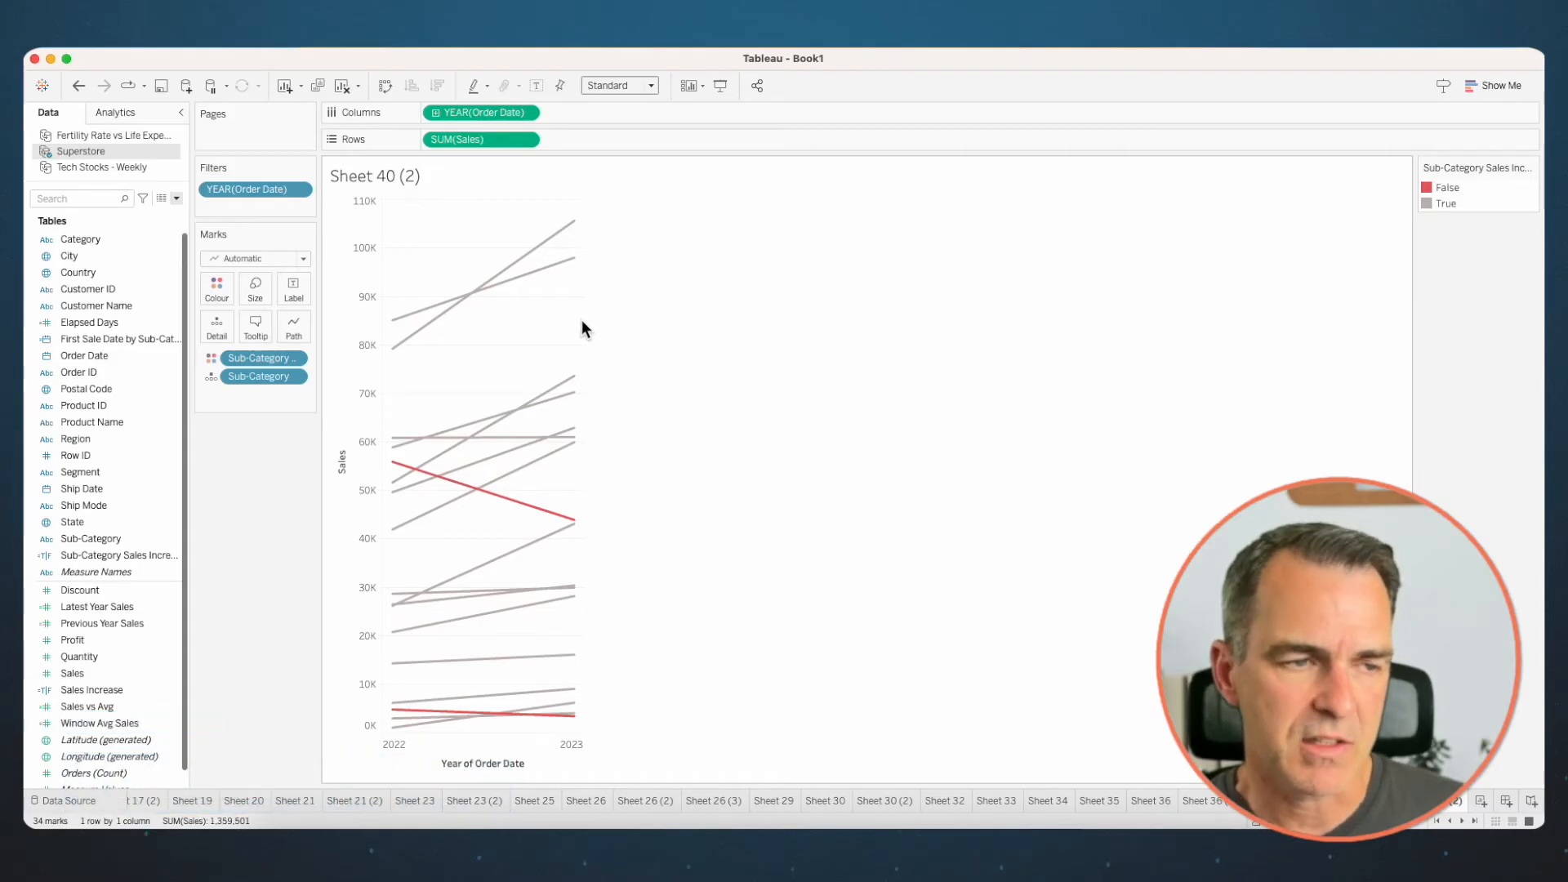
- Add a reference band across the entire table from the minimum to the maximum year of Order Date
left_click(106, 114)
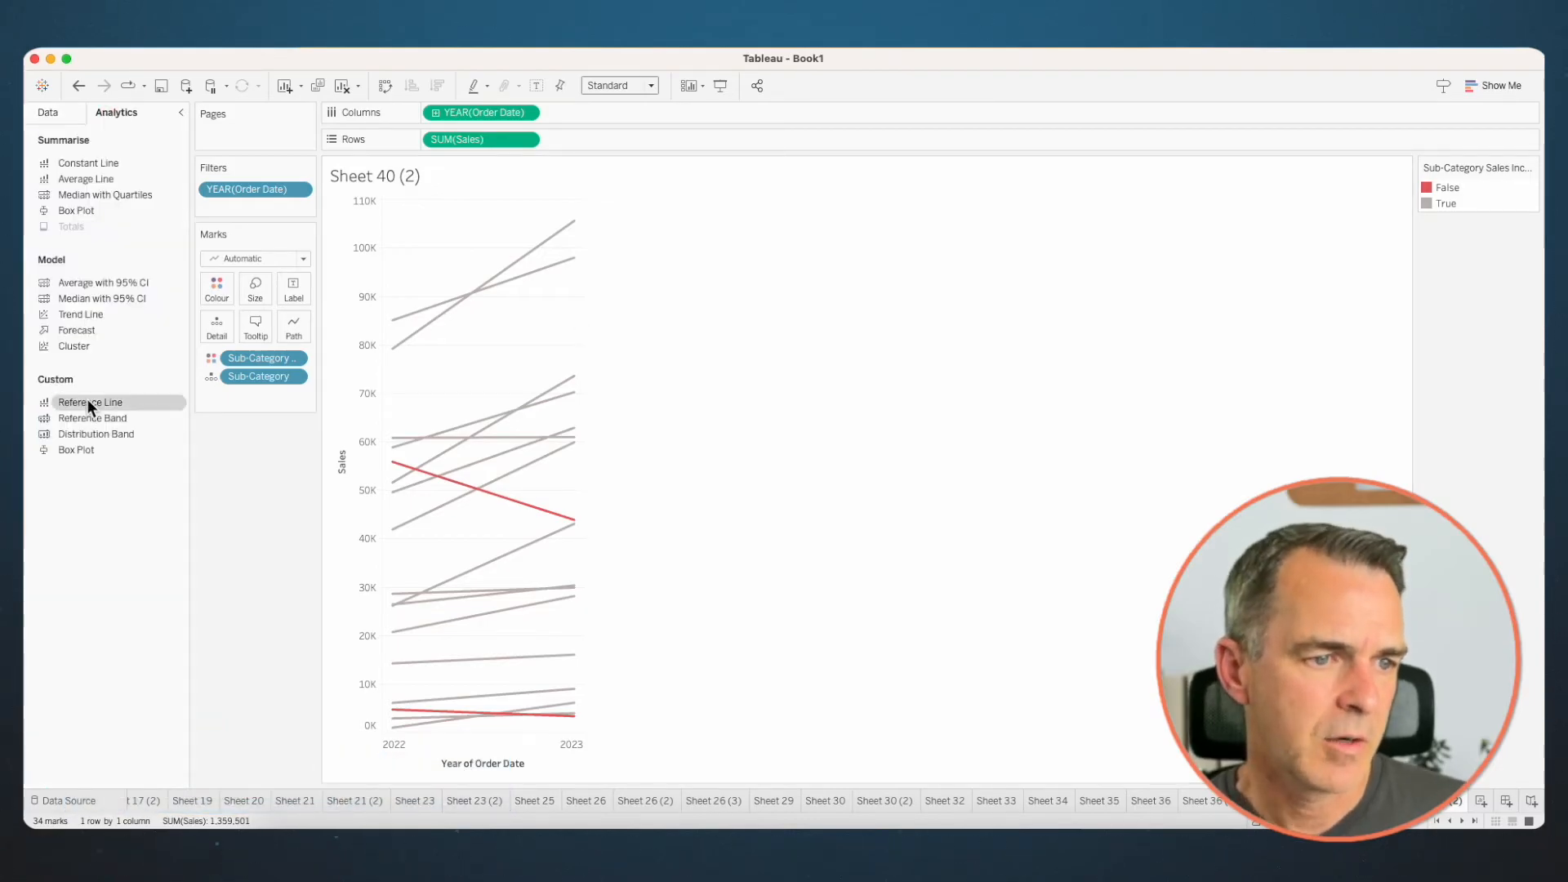
mouse_move(88, 416)
left_mouse_down()
mouse_move(321, 343)
mouse_move(495, 223)
mouse_move(464, 268)
left_mouse_up()
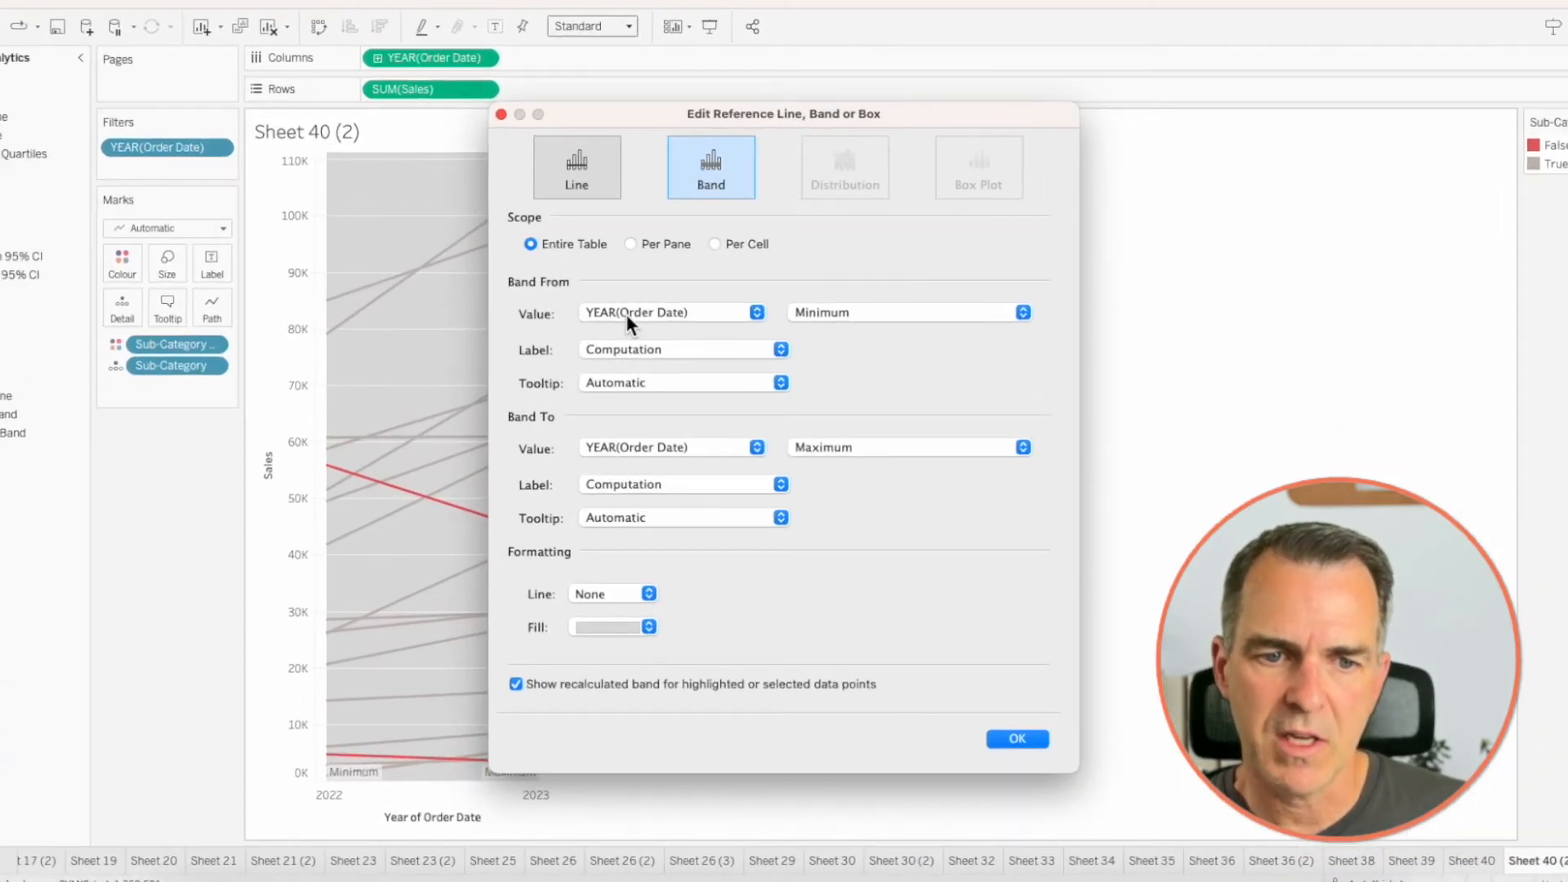
left_click_drag(647, 119, 948, 48)
- Set both reference band labels to None and the Band To tooltip to None
left_click(892, 278)
left_click(899, 243)
left_click(914, 310)
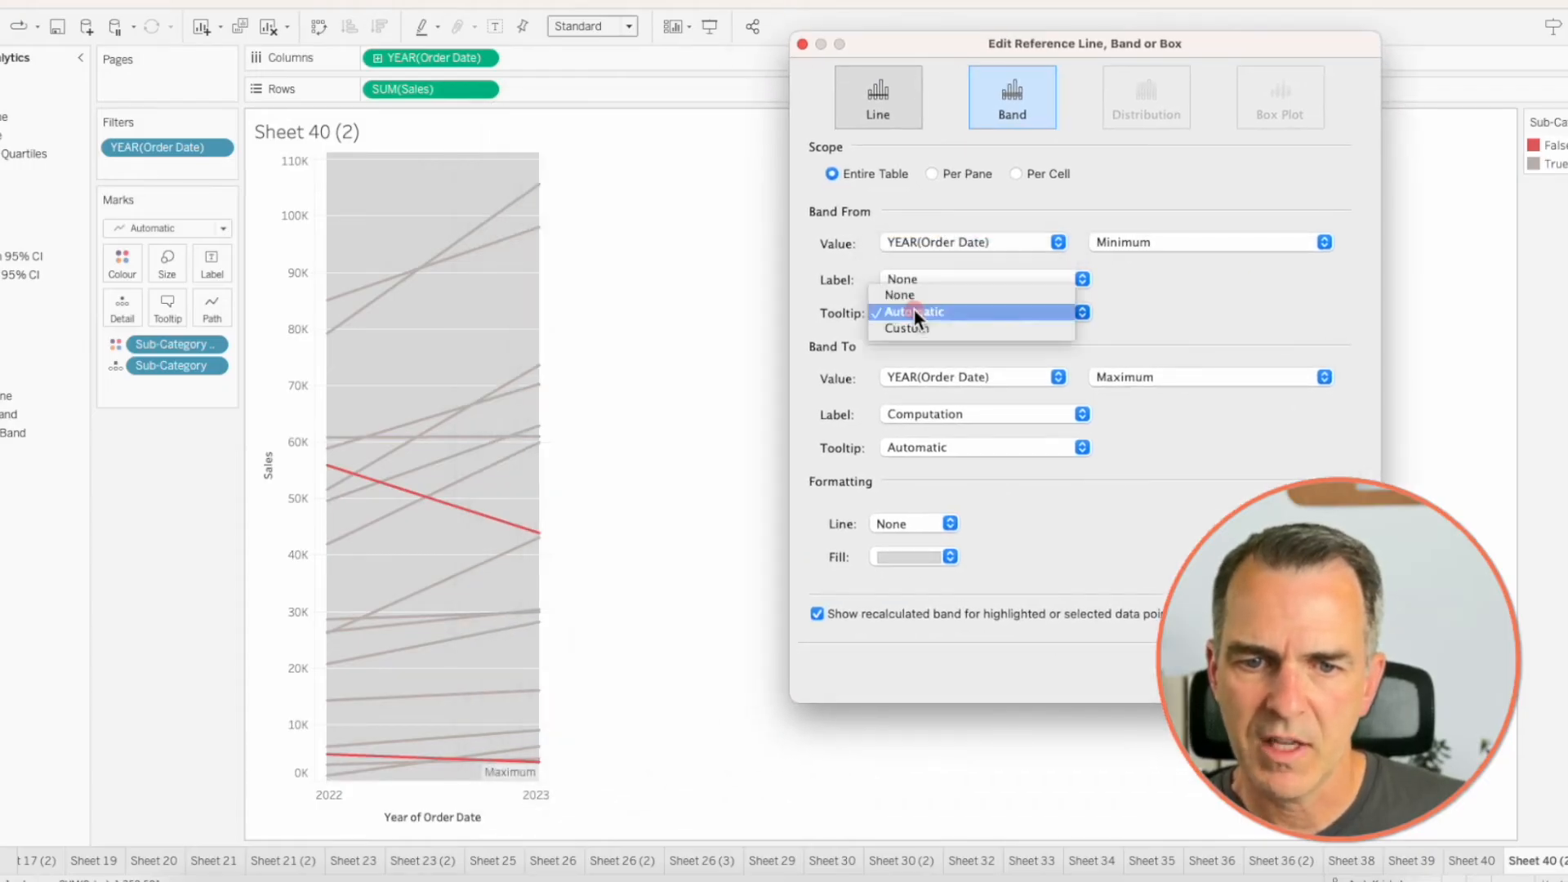
left_click(899, 284)
left_click(923, 417)
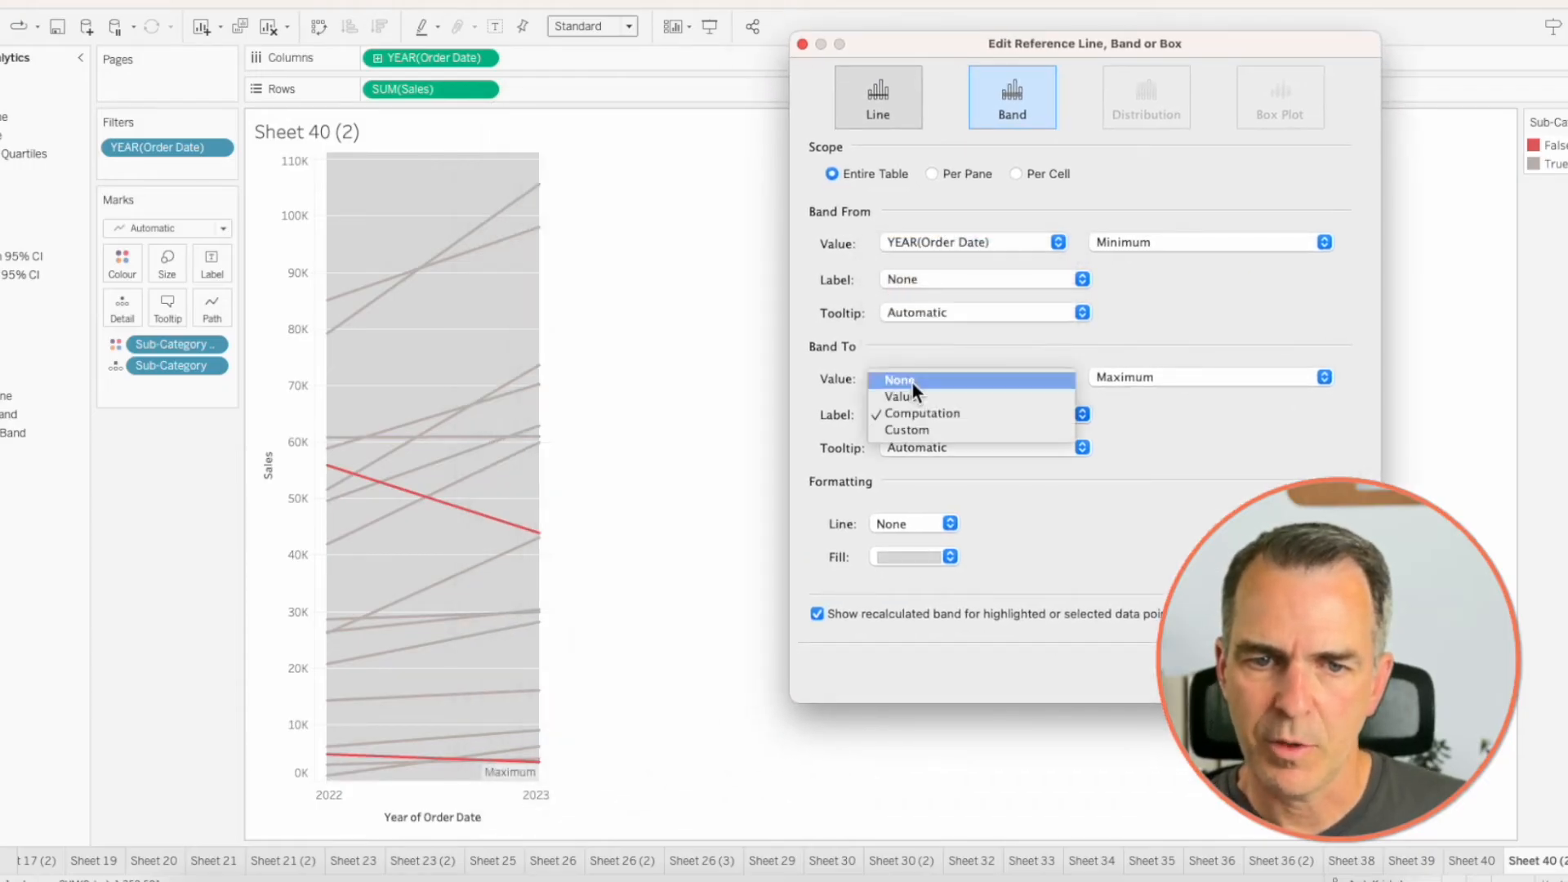
left_click(912, 380)
left_click(908, 444)
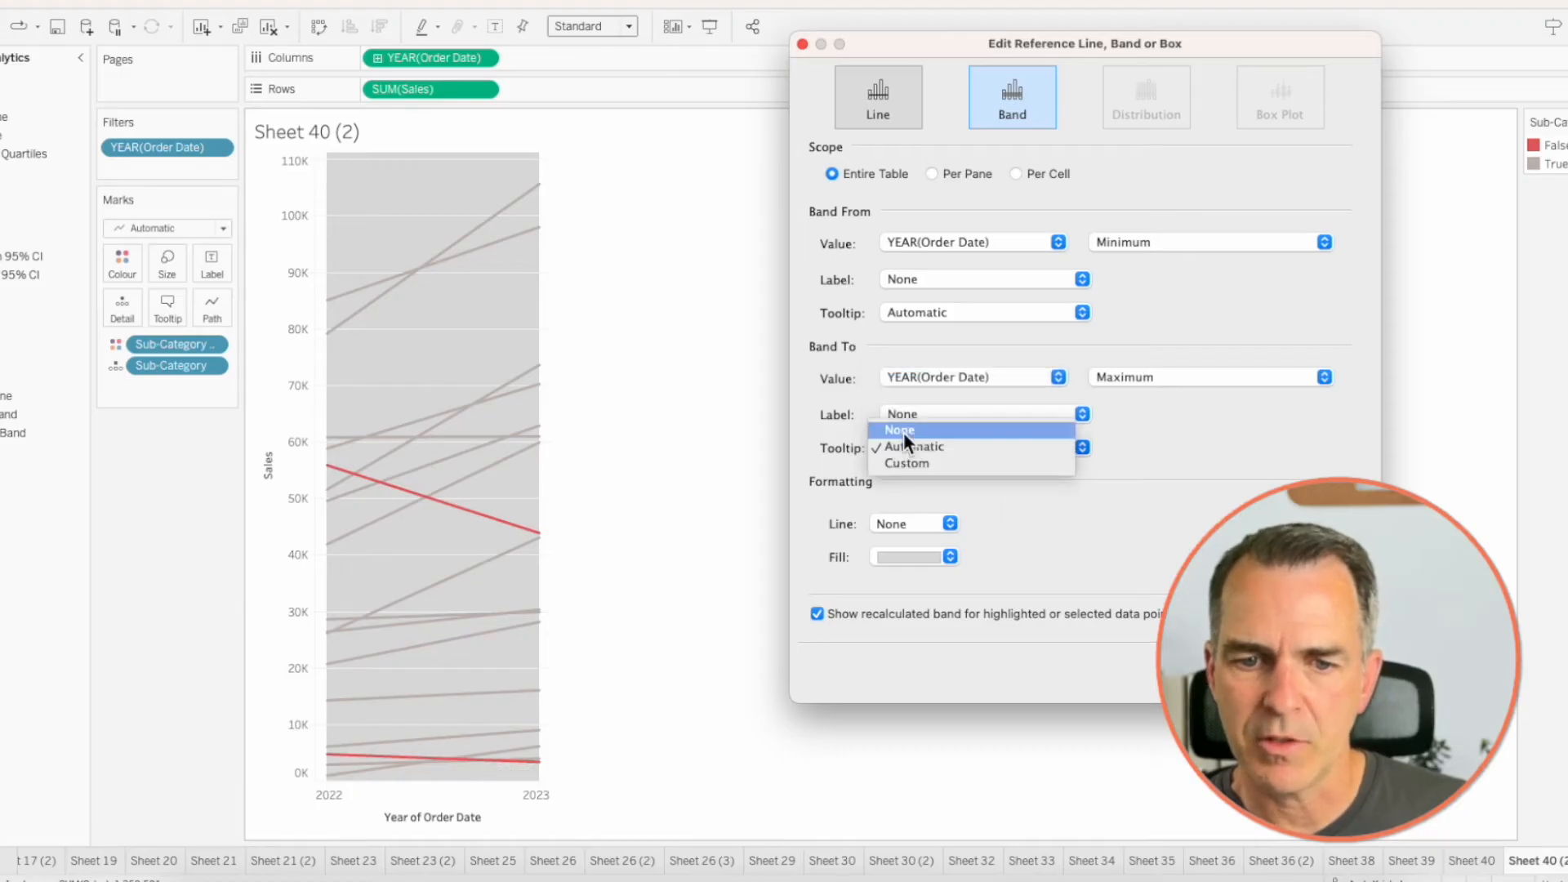
left_click(898, 431)
- Format the reference band with dashed lines and no fill, and turn off the recalculated band for selected data points
left_click(897, 521)
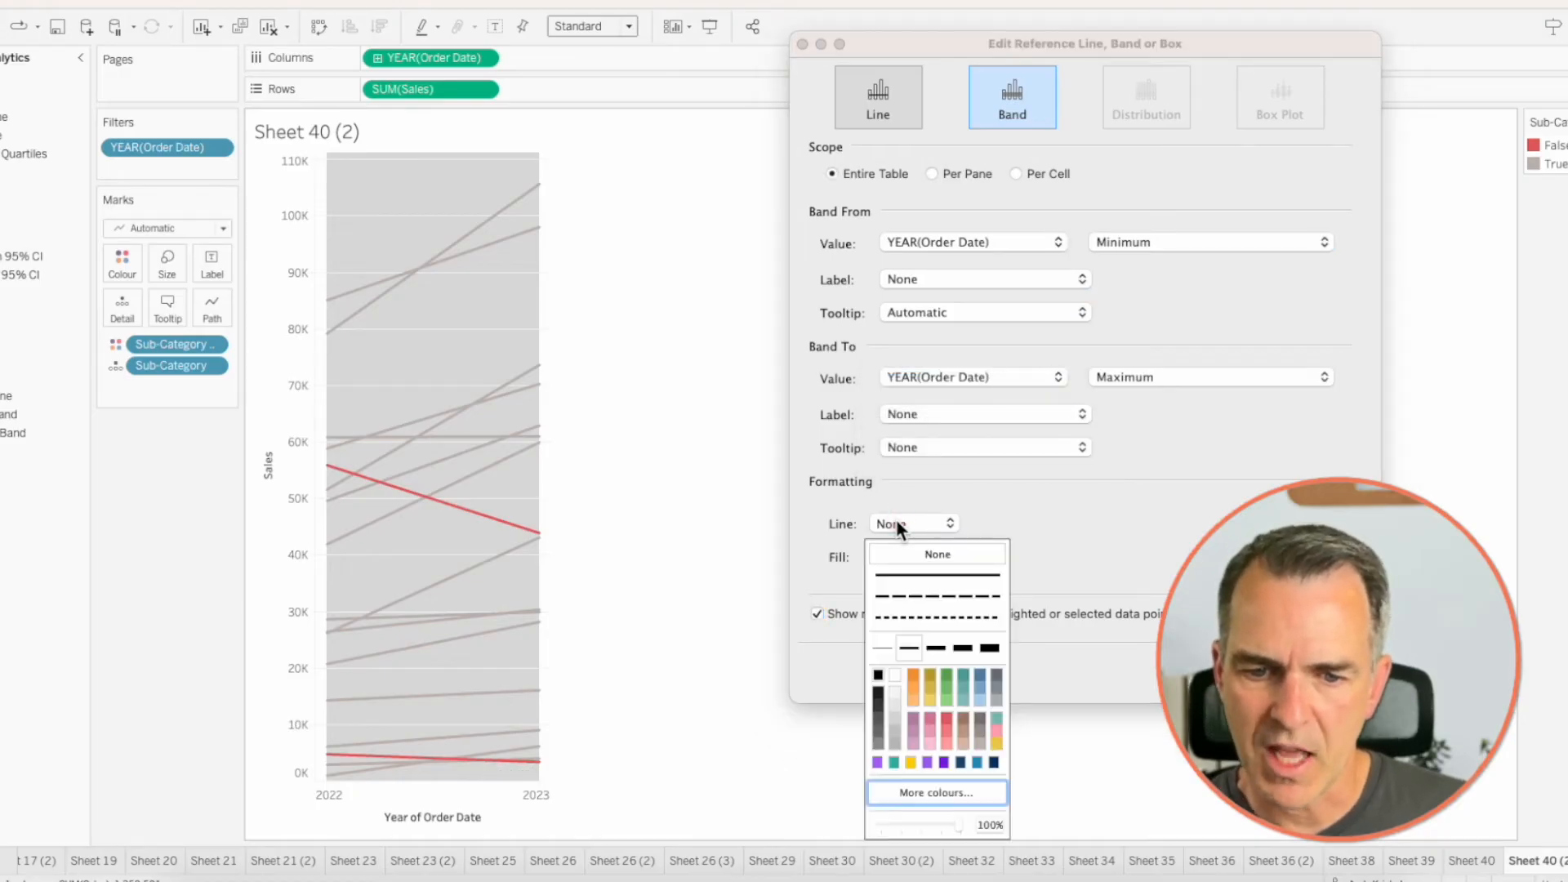
left_click(904, 594)
left_click(1038, 523)
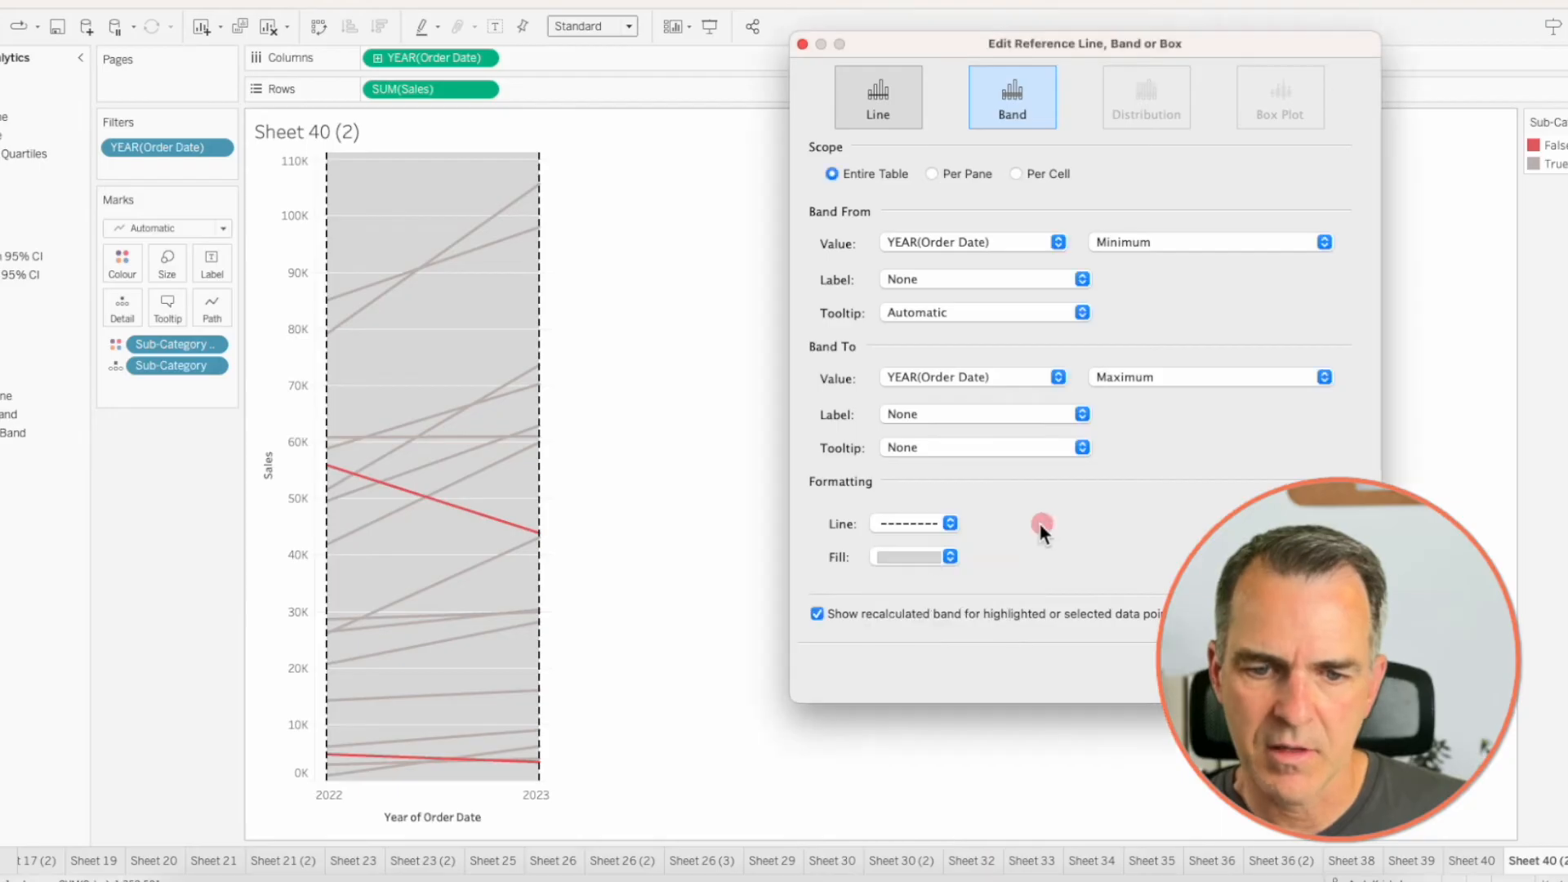
left_click(919, 549)
left_click(908, 592)
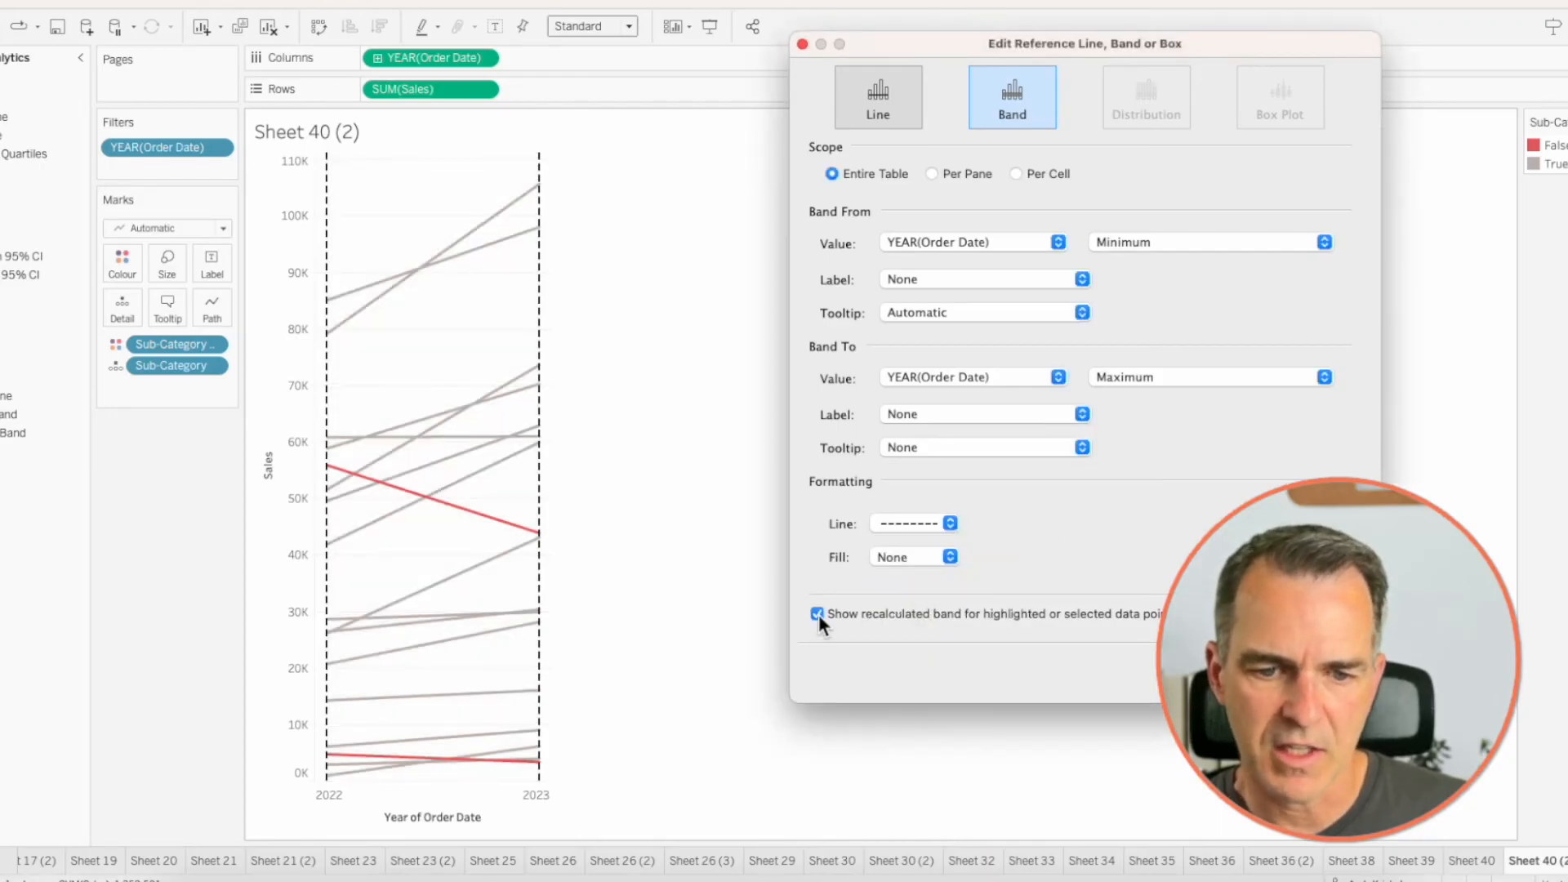
left_click(1313, 664)
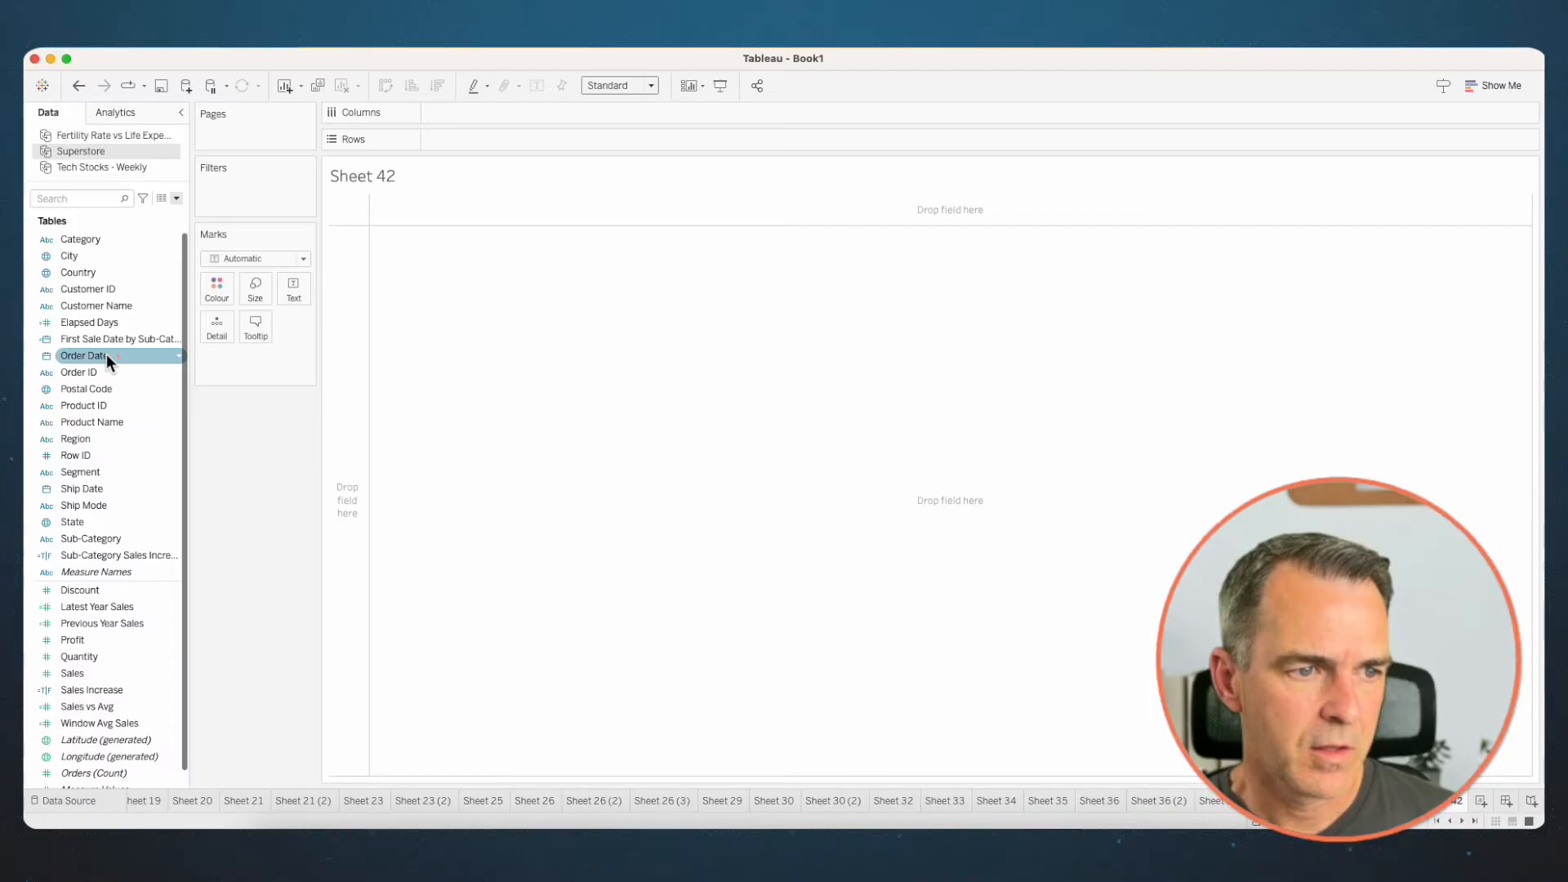
- On the empty worksheet, place Order Date as discrete MONTH on Rows and Latest Year Sales on Columns
left_click_drag(106, 355, 341, 365)
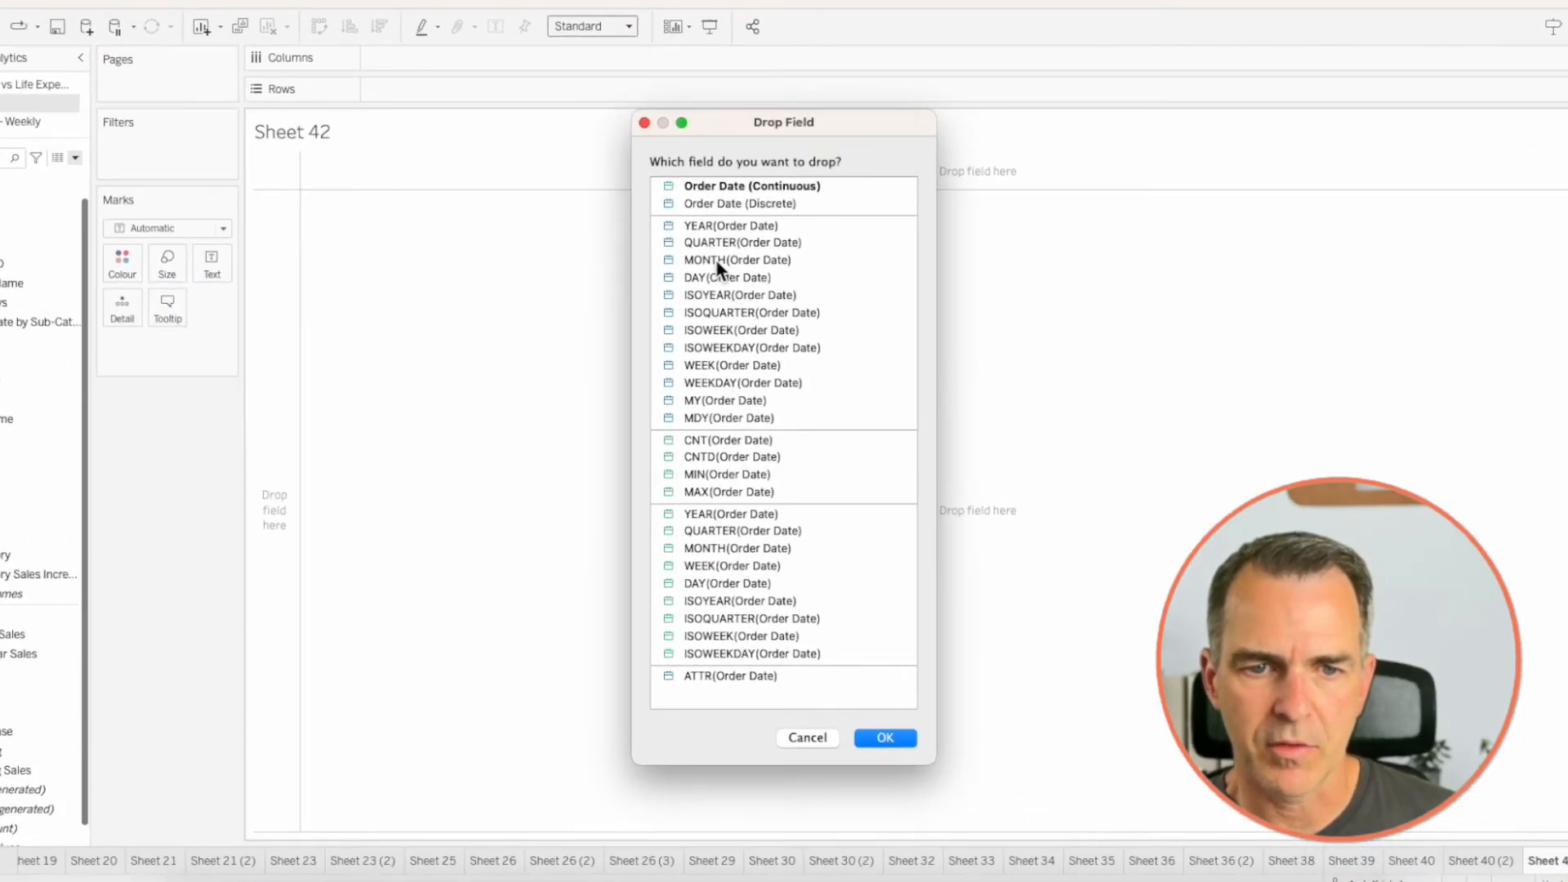
left_click(717, 259)
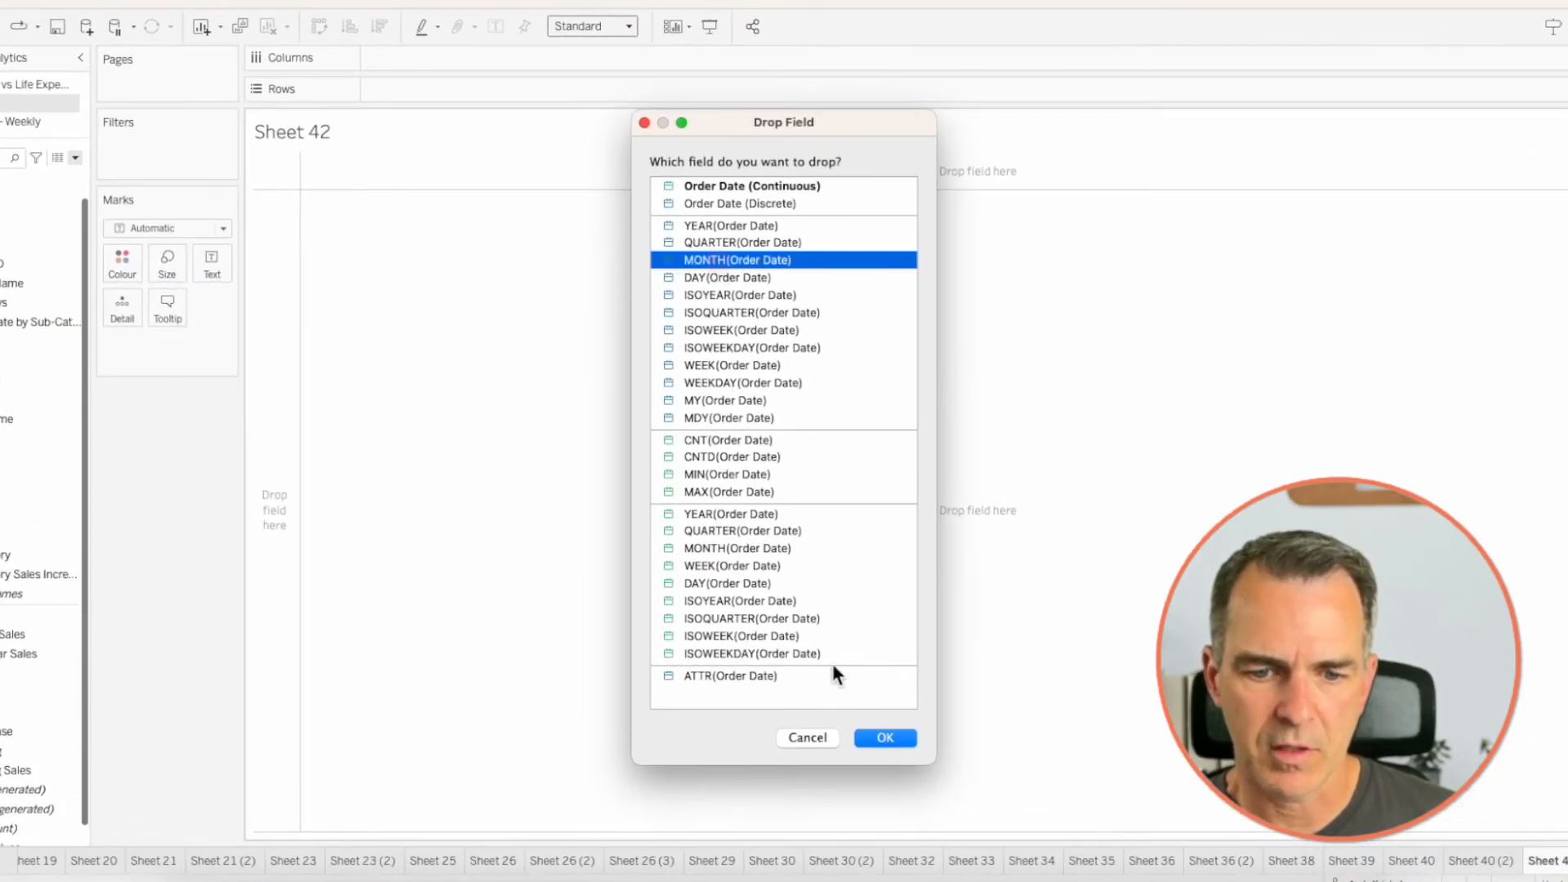
left_click(885, 737)
left_click_drag(86, 616, 530, 106)
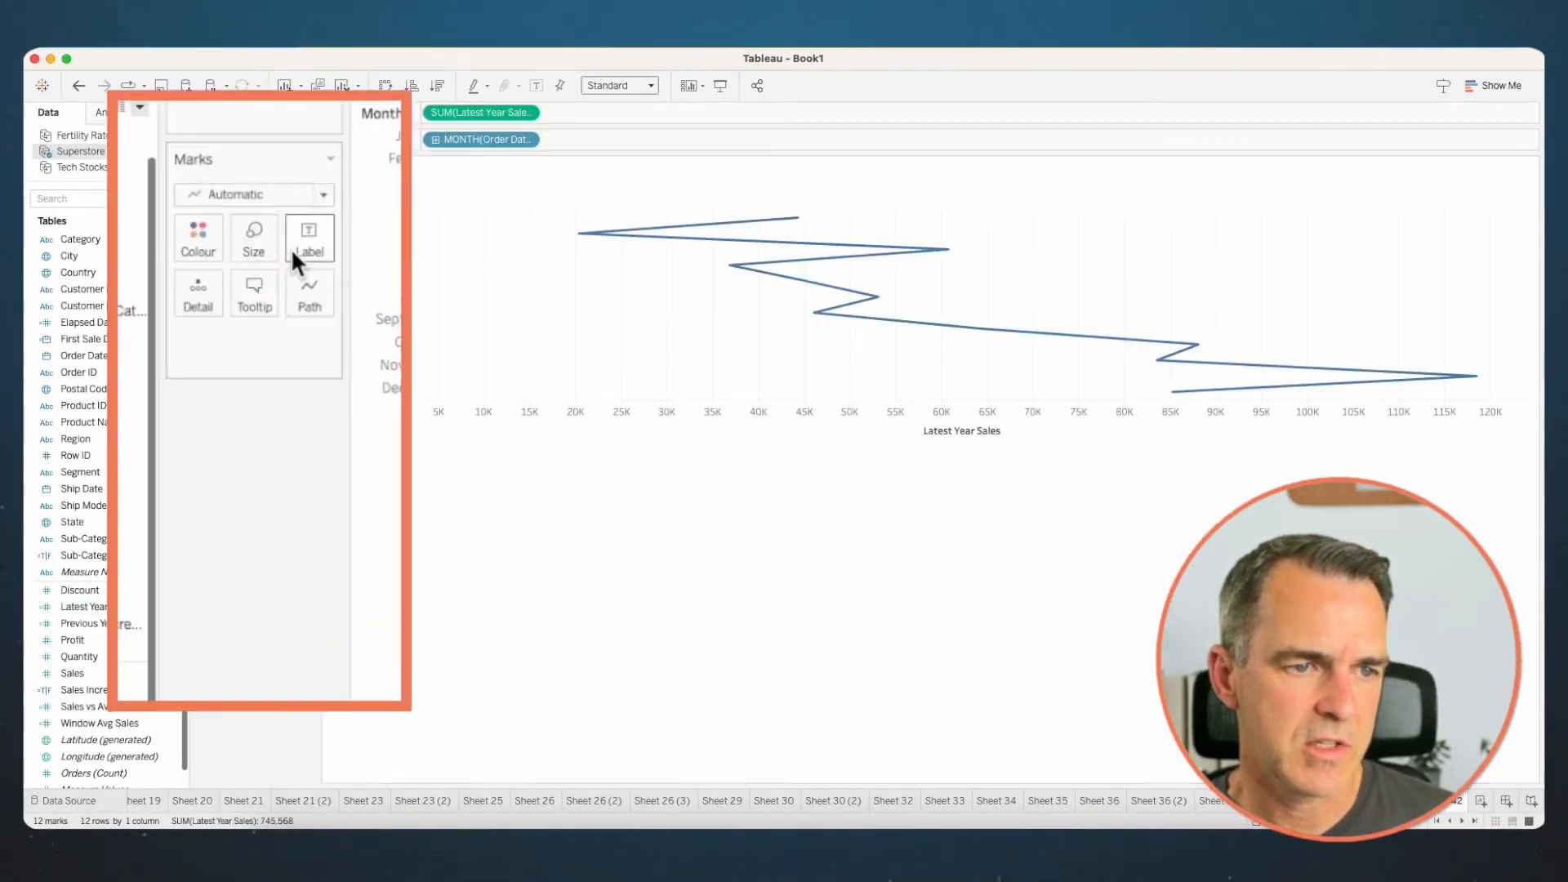
- Change the mark type to Bar and add Previous Year Sales to the existing Latest Year Sales axis
left_click(255, 187)
left_click(243, 232)
left_click(111, 625)
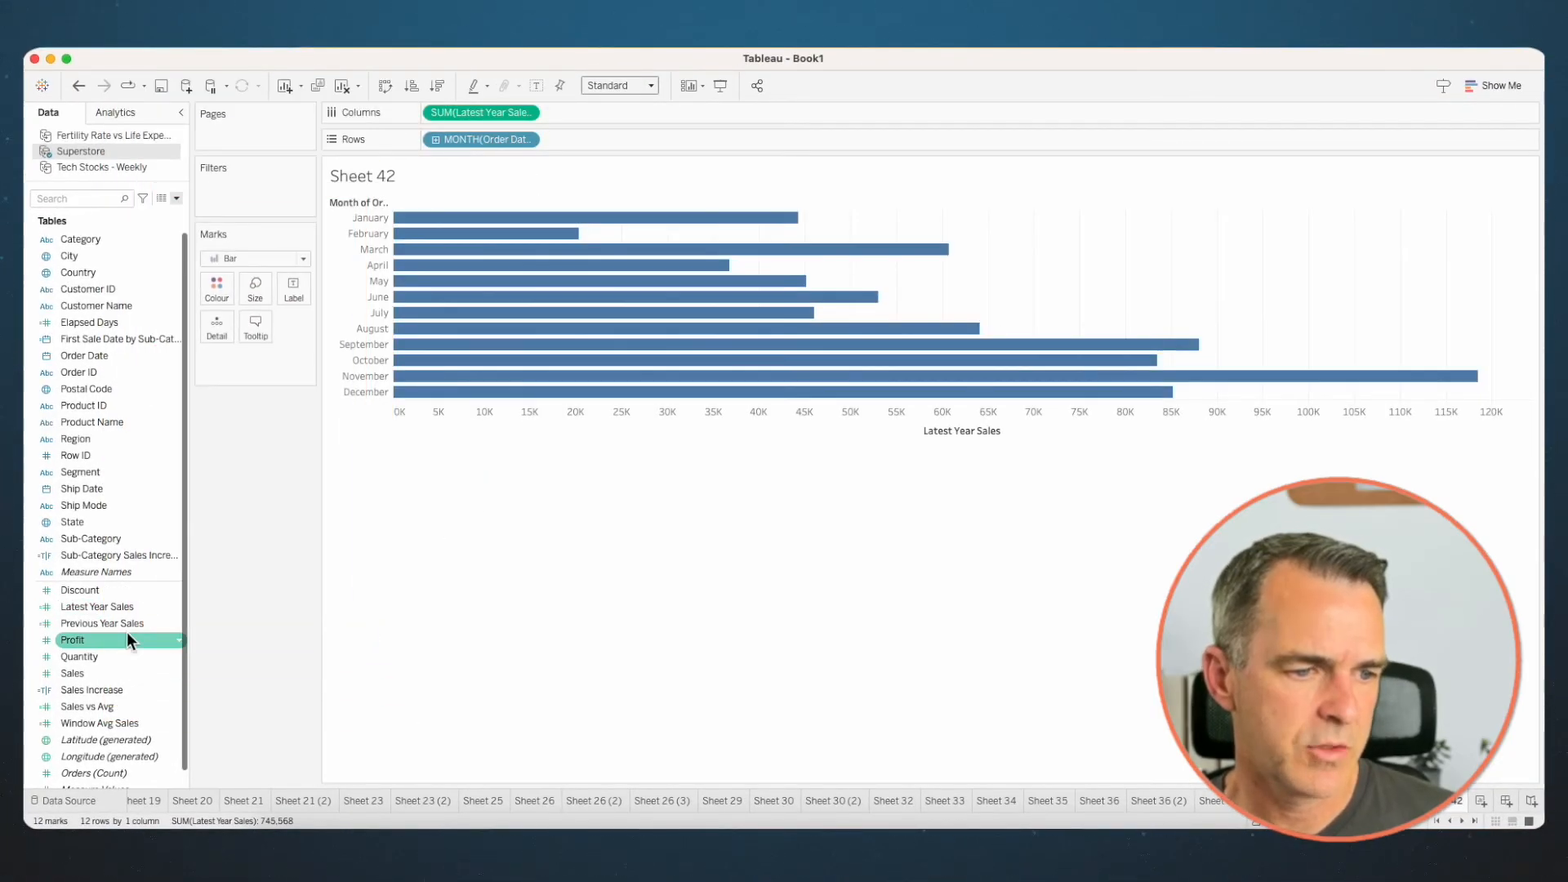
left_click_drag(111, 625, 730, 407)
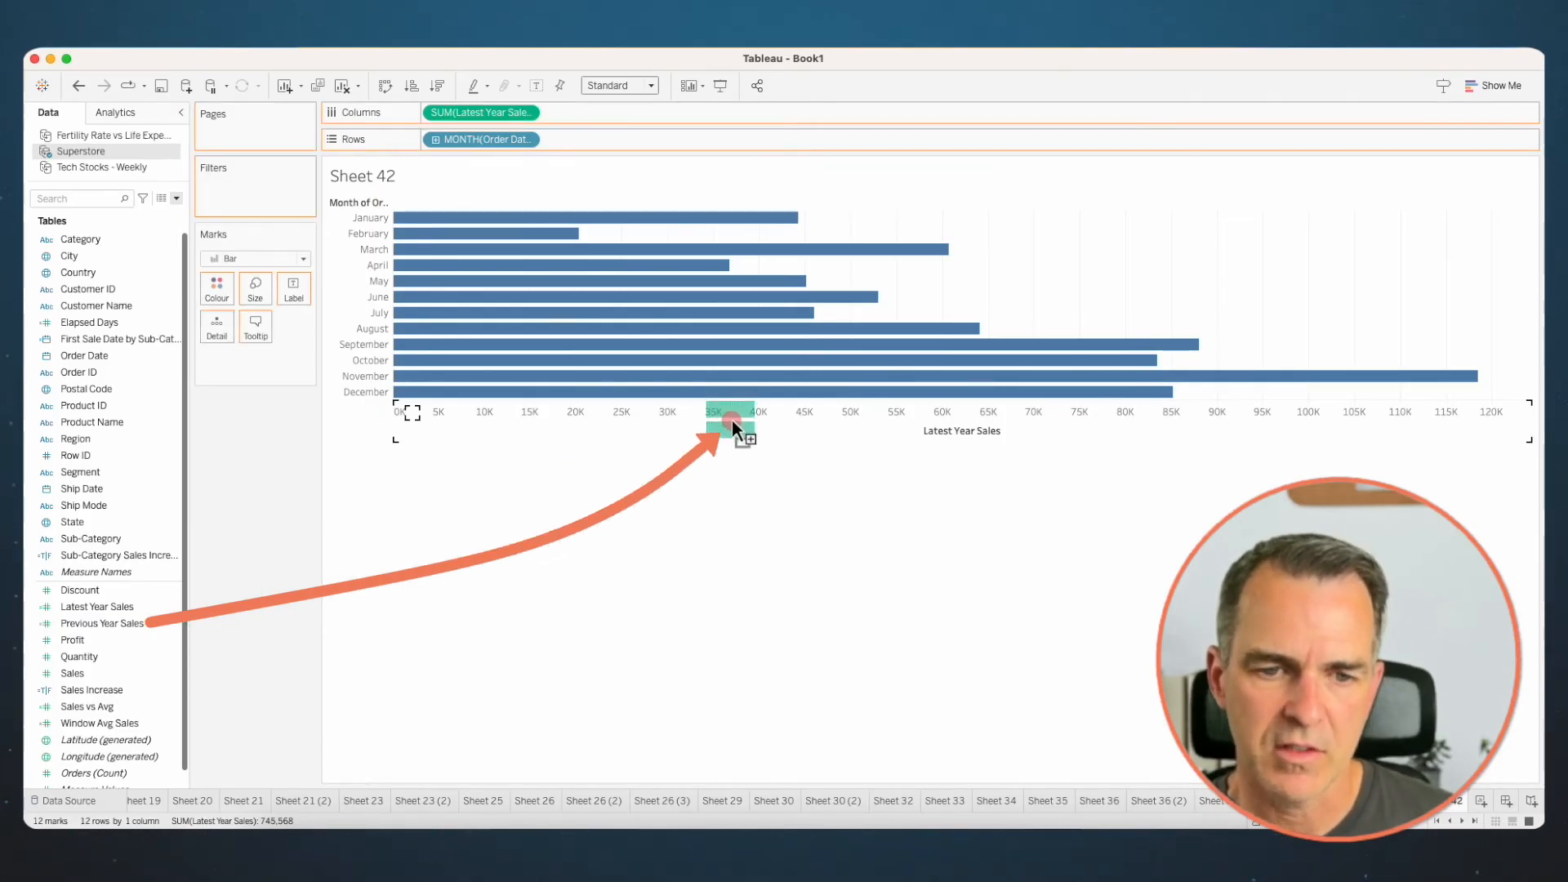
left_click_drag(731, 418, 732, 419)
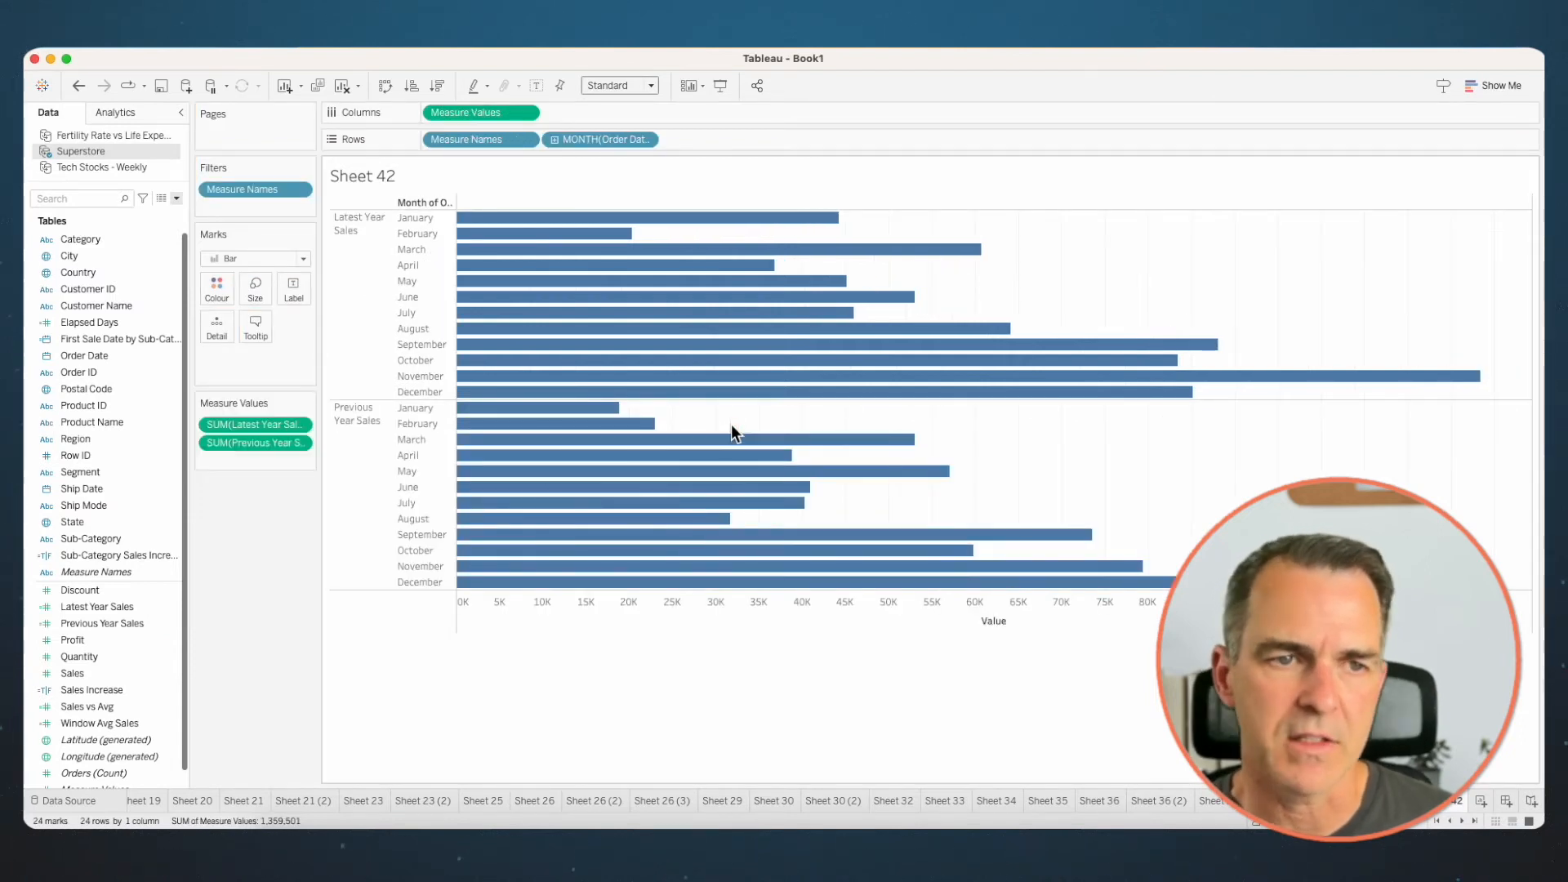
- Move Measure Names from Rows to Colour and negate the previous-year measure as -SUM([Previous Year Sales])
left_click_drag(508, 101, 144, 317)
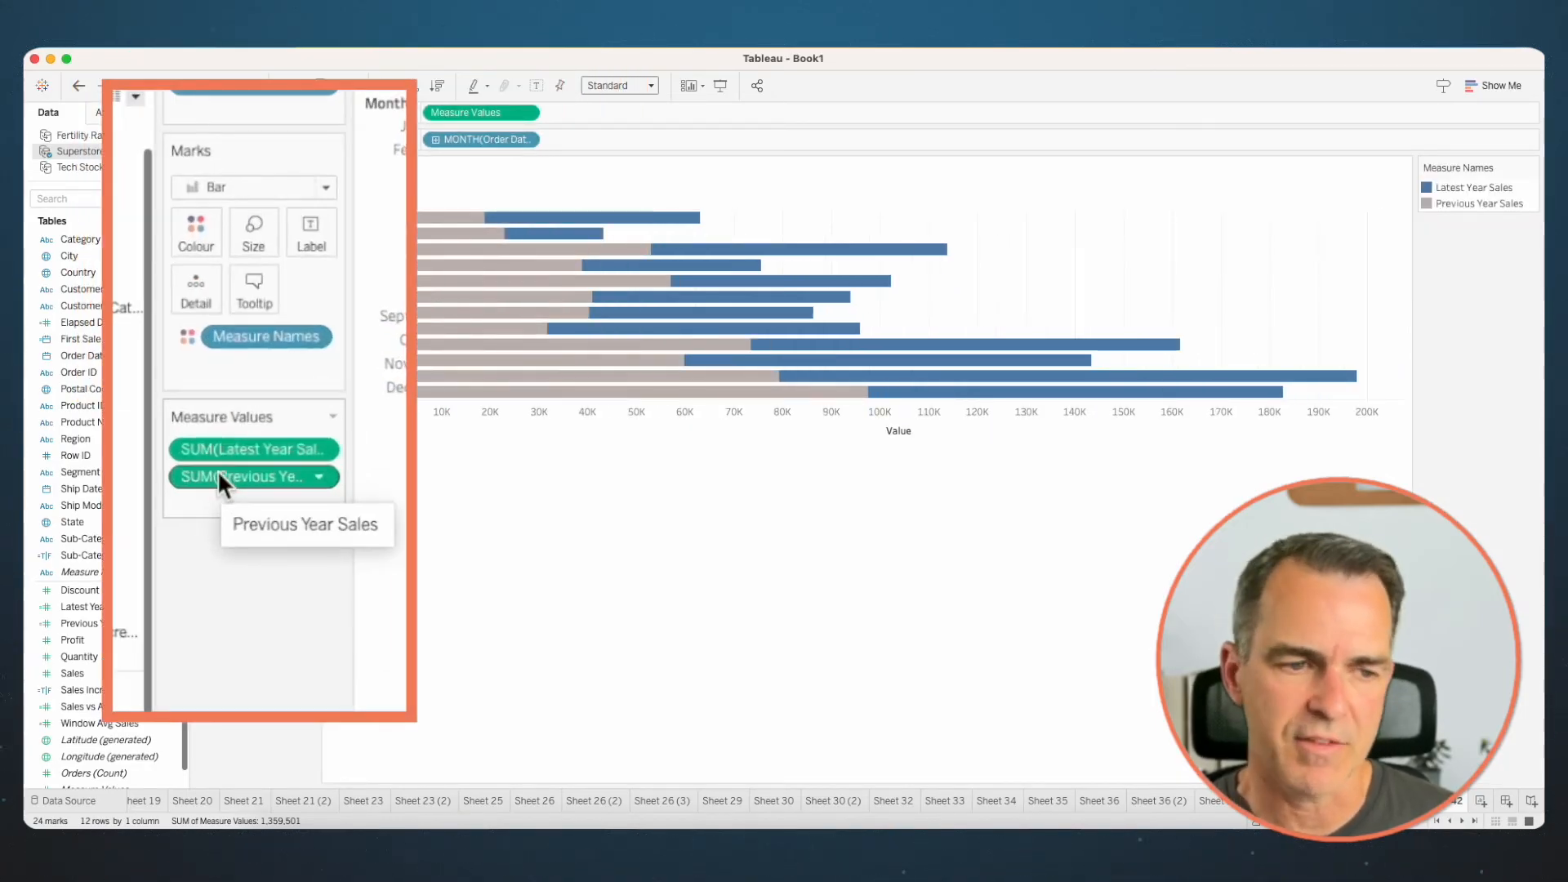
double_click(215, 475)
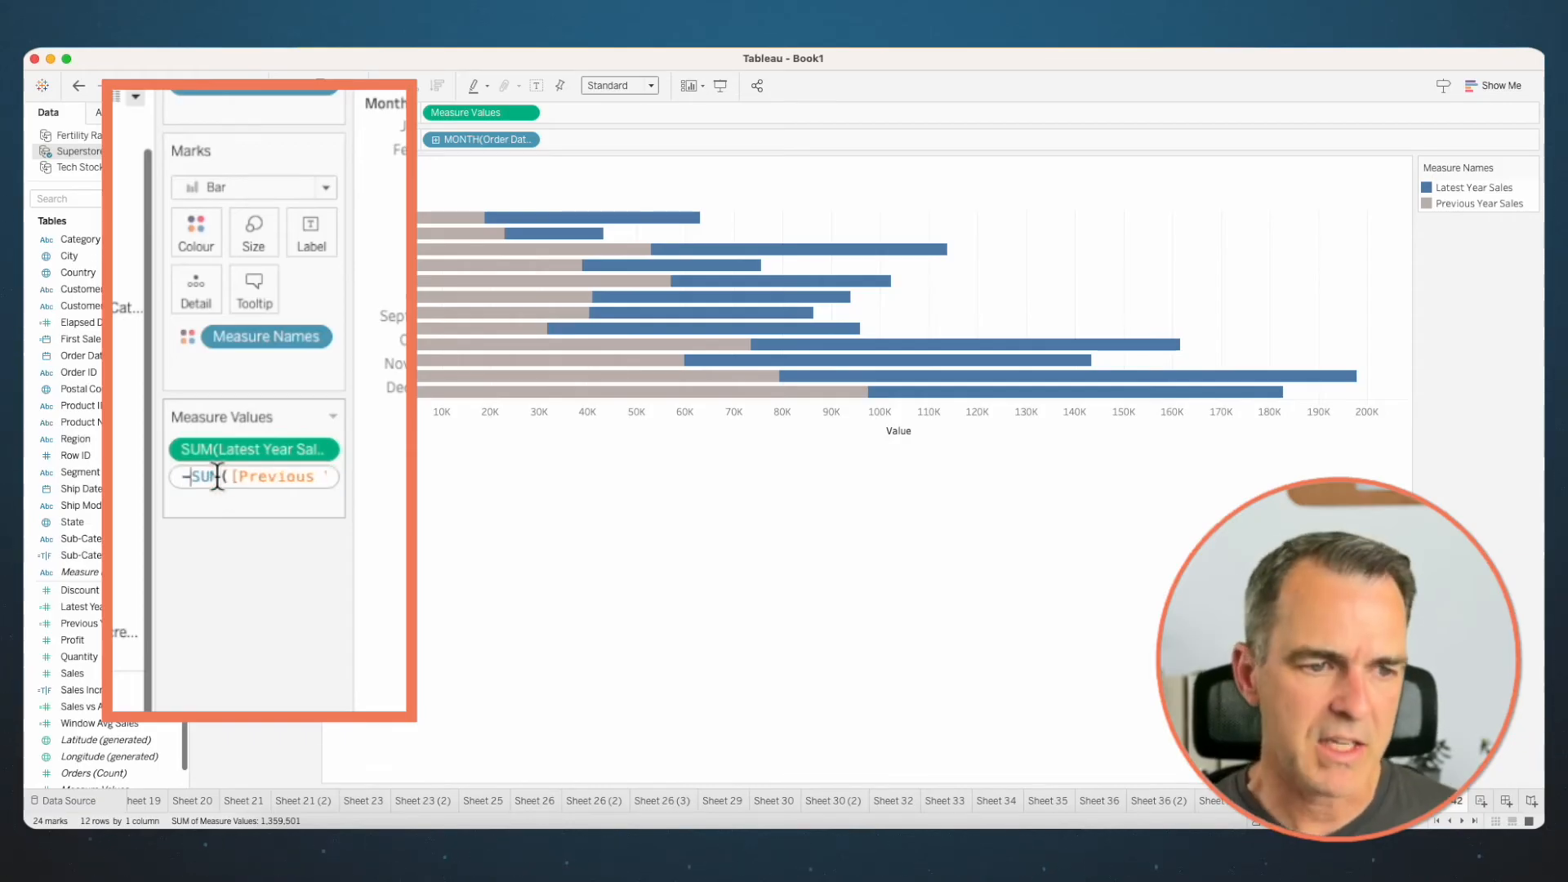
key("Return")
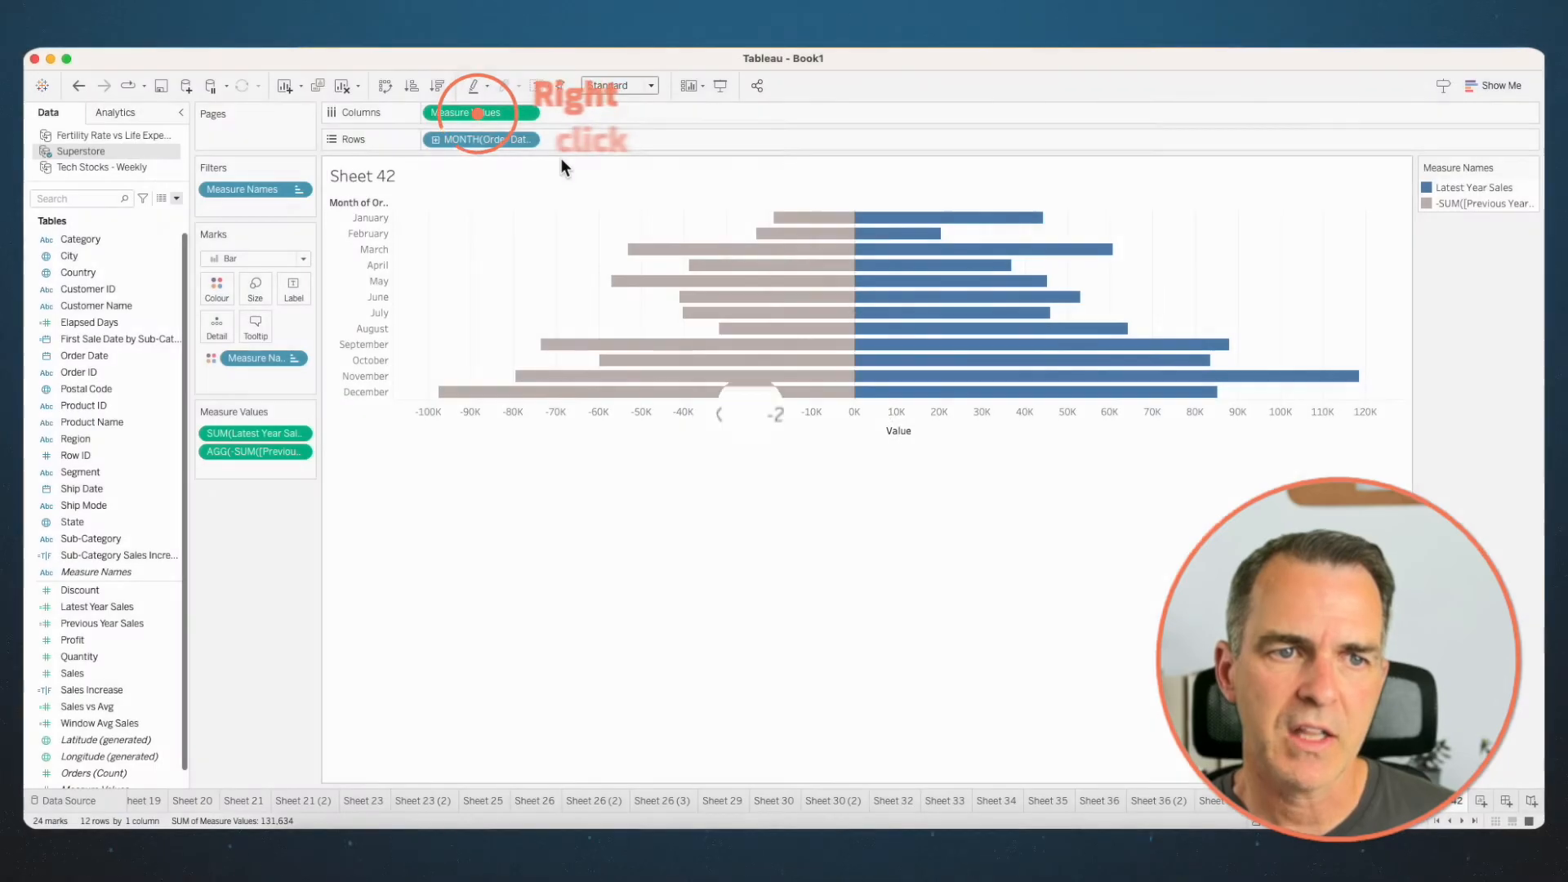
- Format the Measure Values axis with the custom number format #,##0;#,##0 to drop the minus sign
right_click(481, 113)
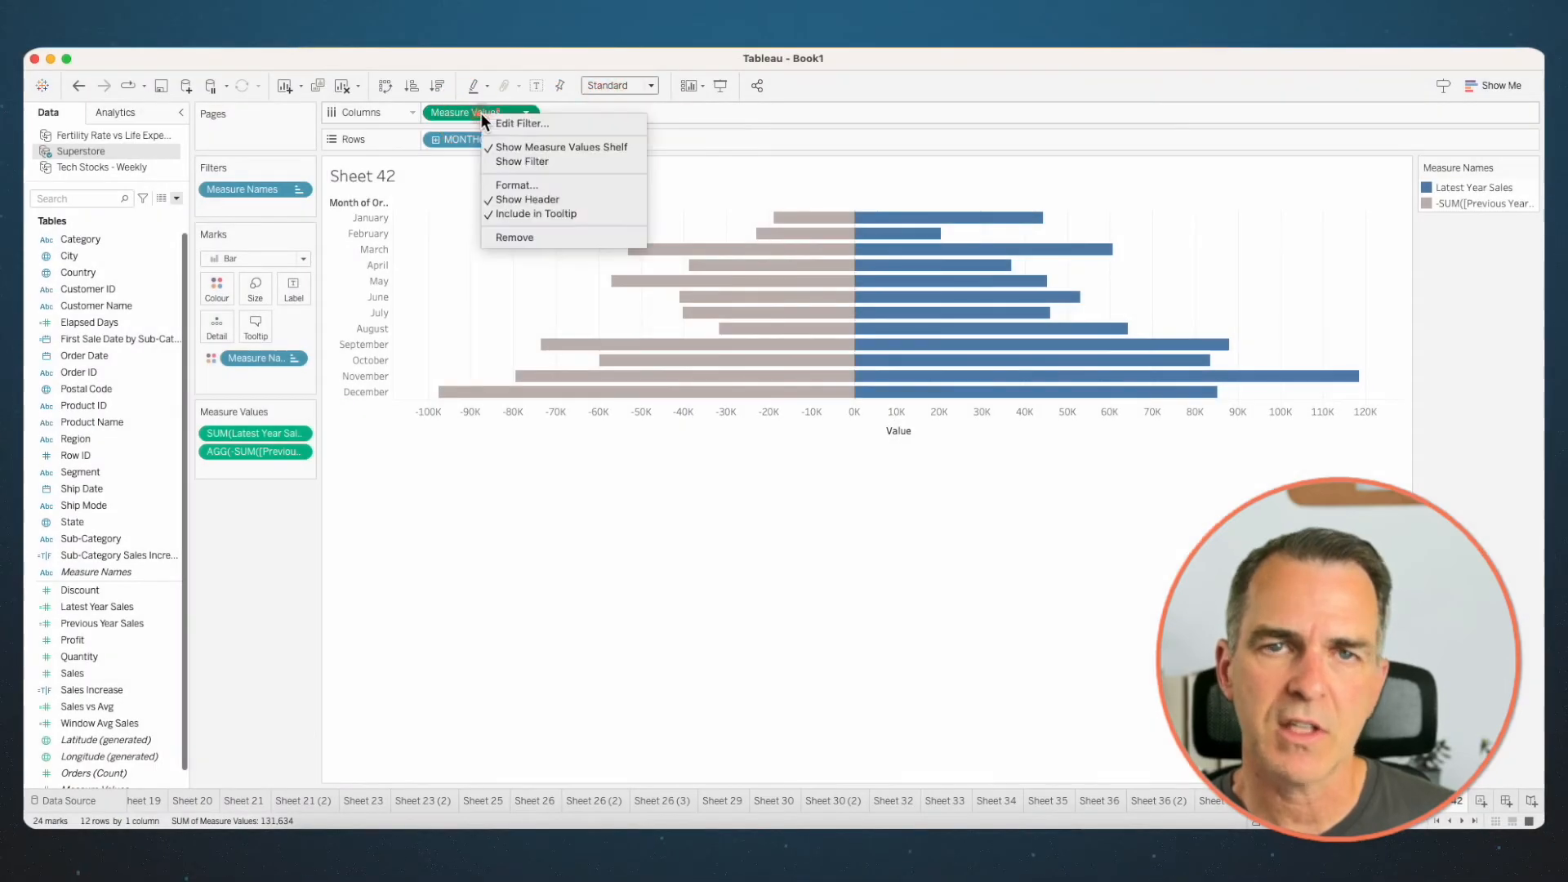
left_click(511, 184)
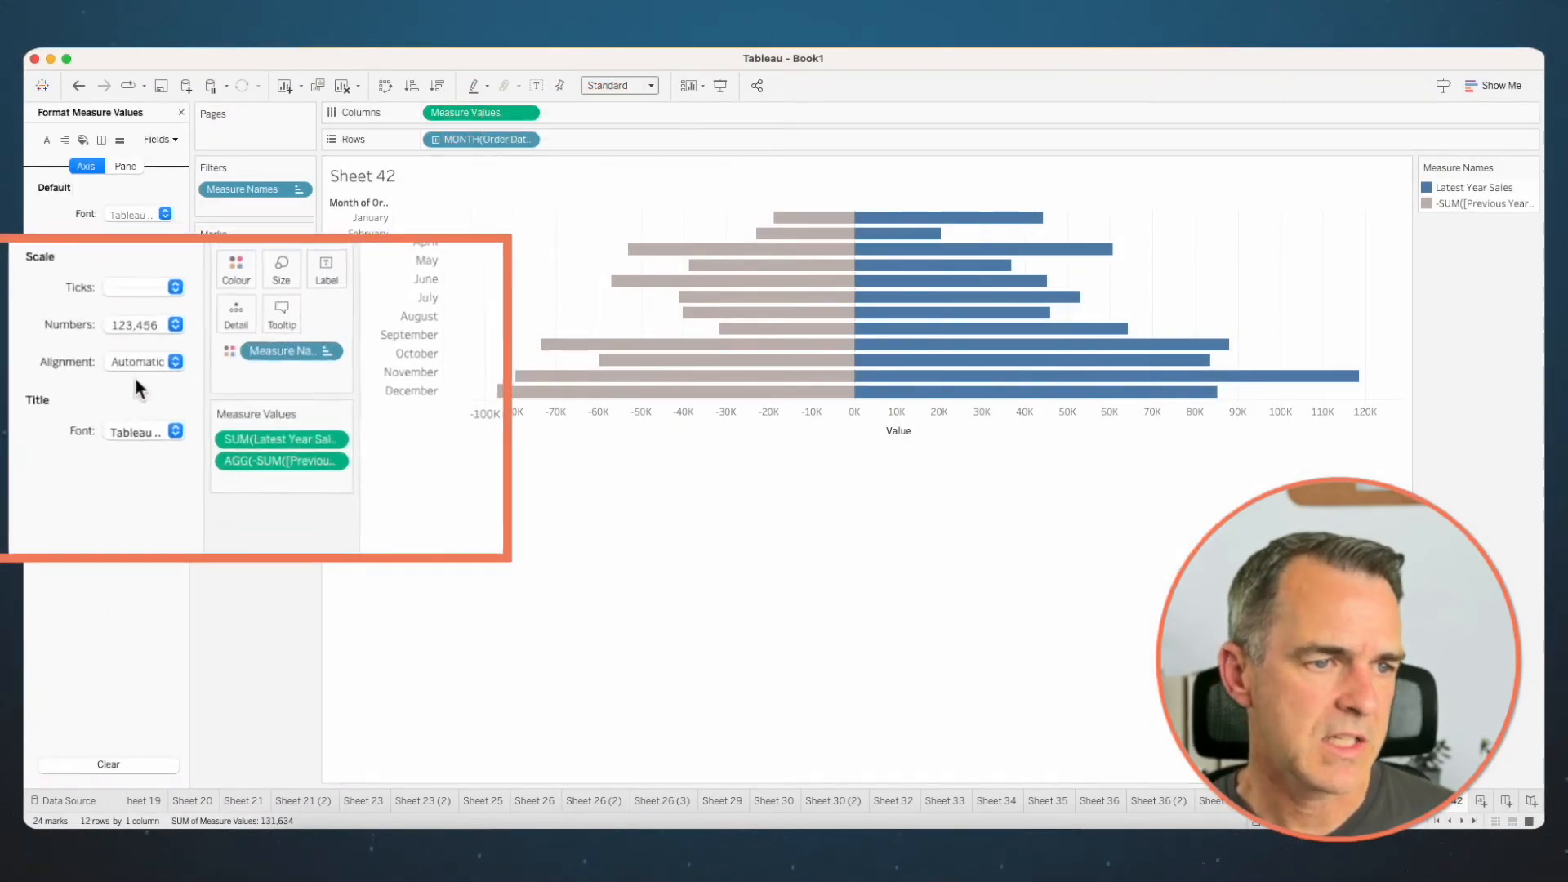
left_click(151, 303)
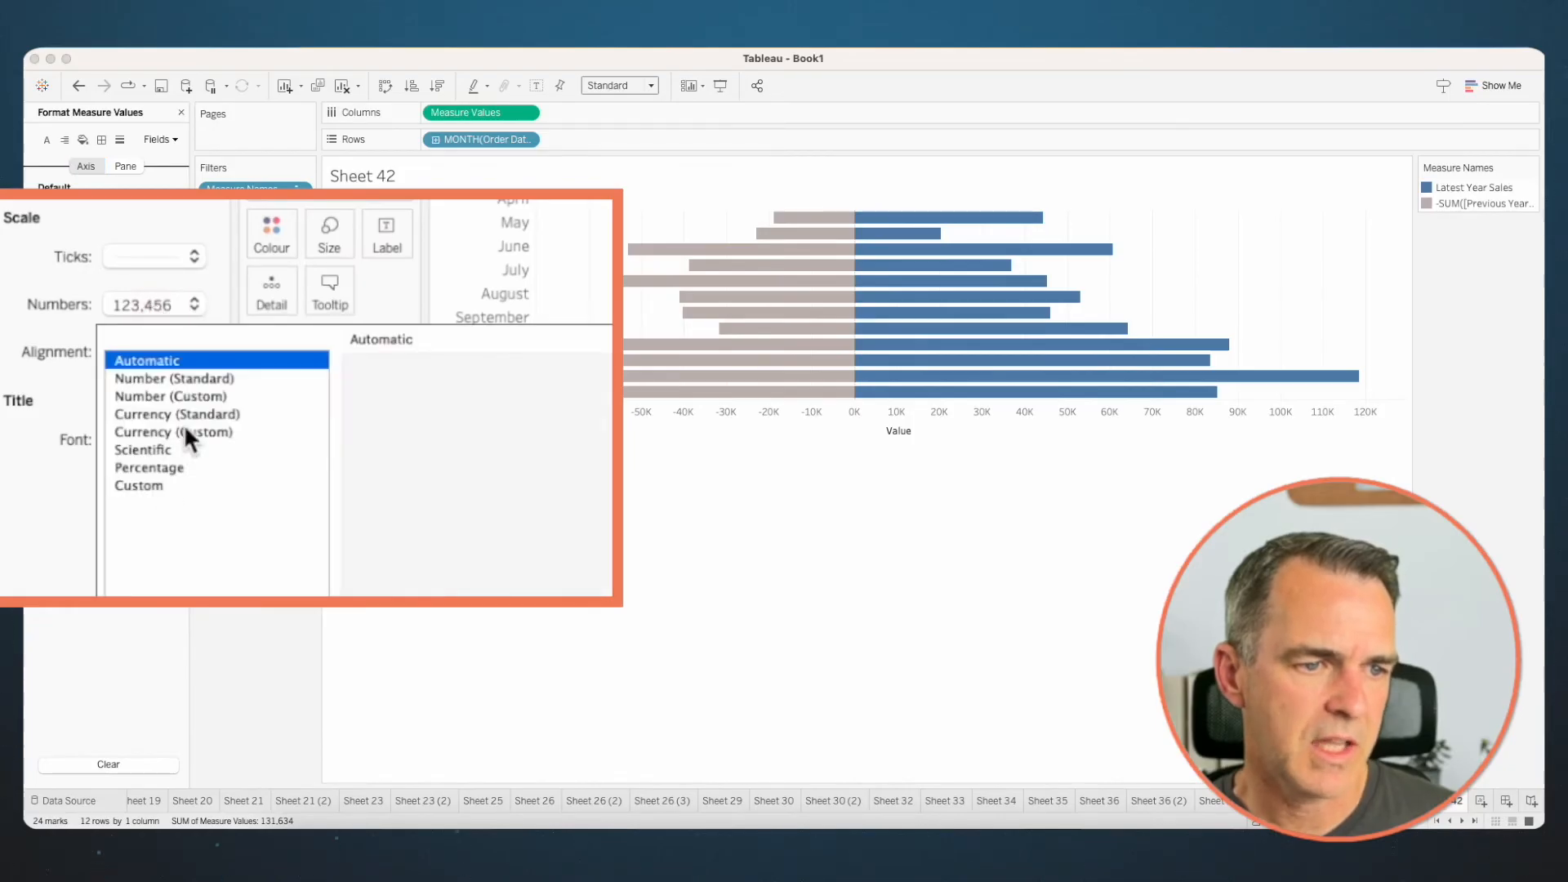
left_click(184, 396)
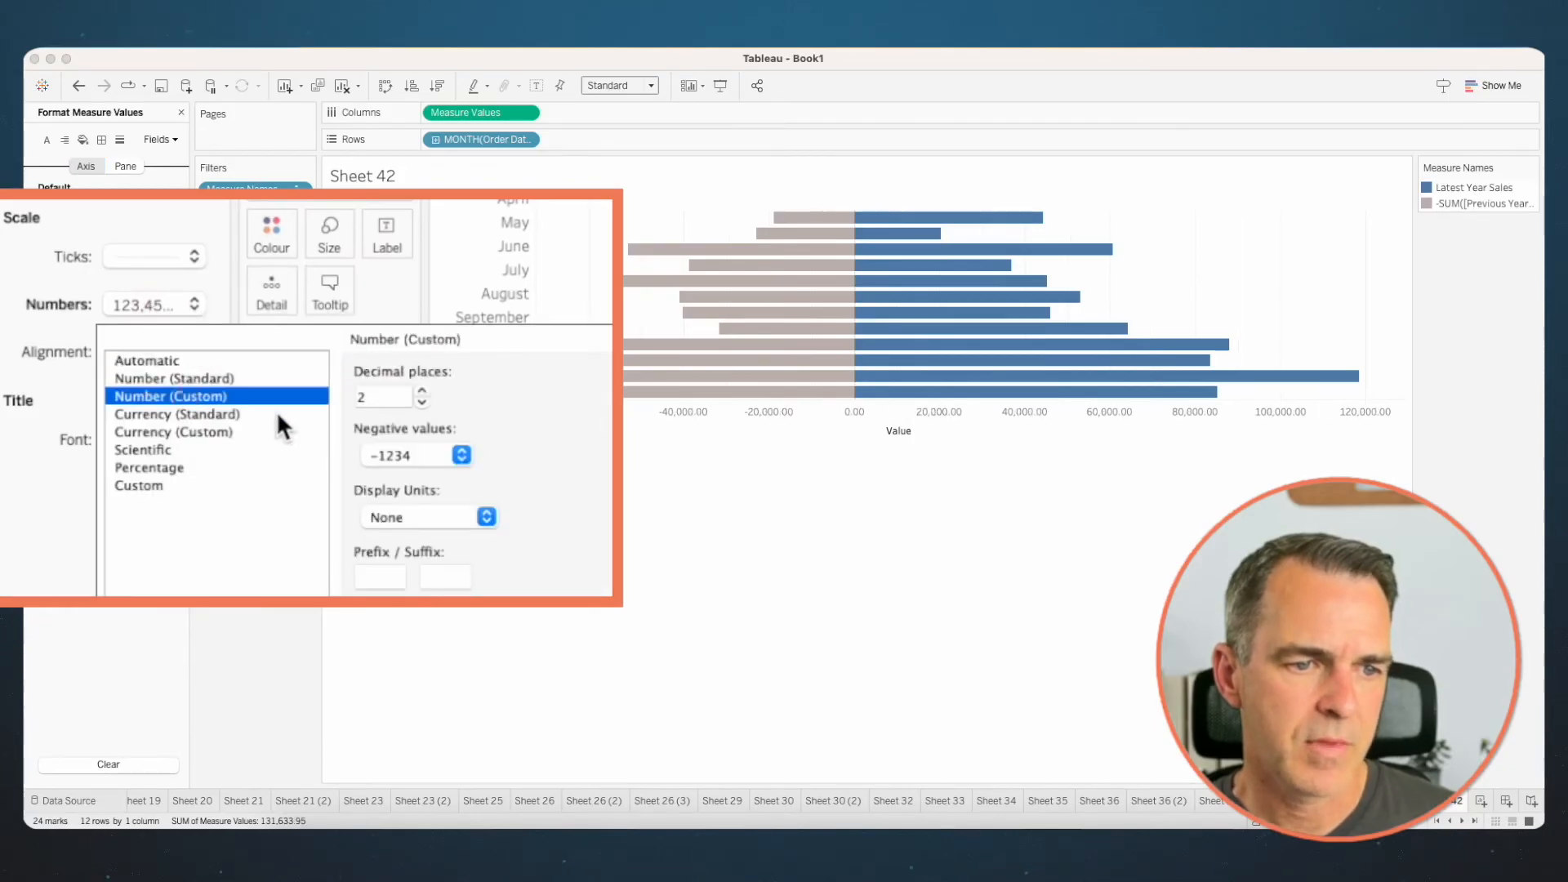
left_click(422, 402)
left_click(423, 401)
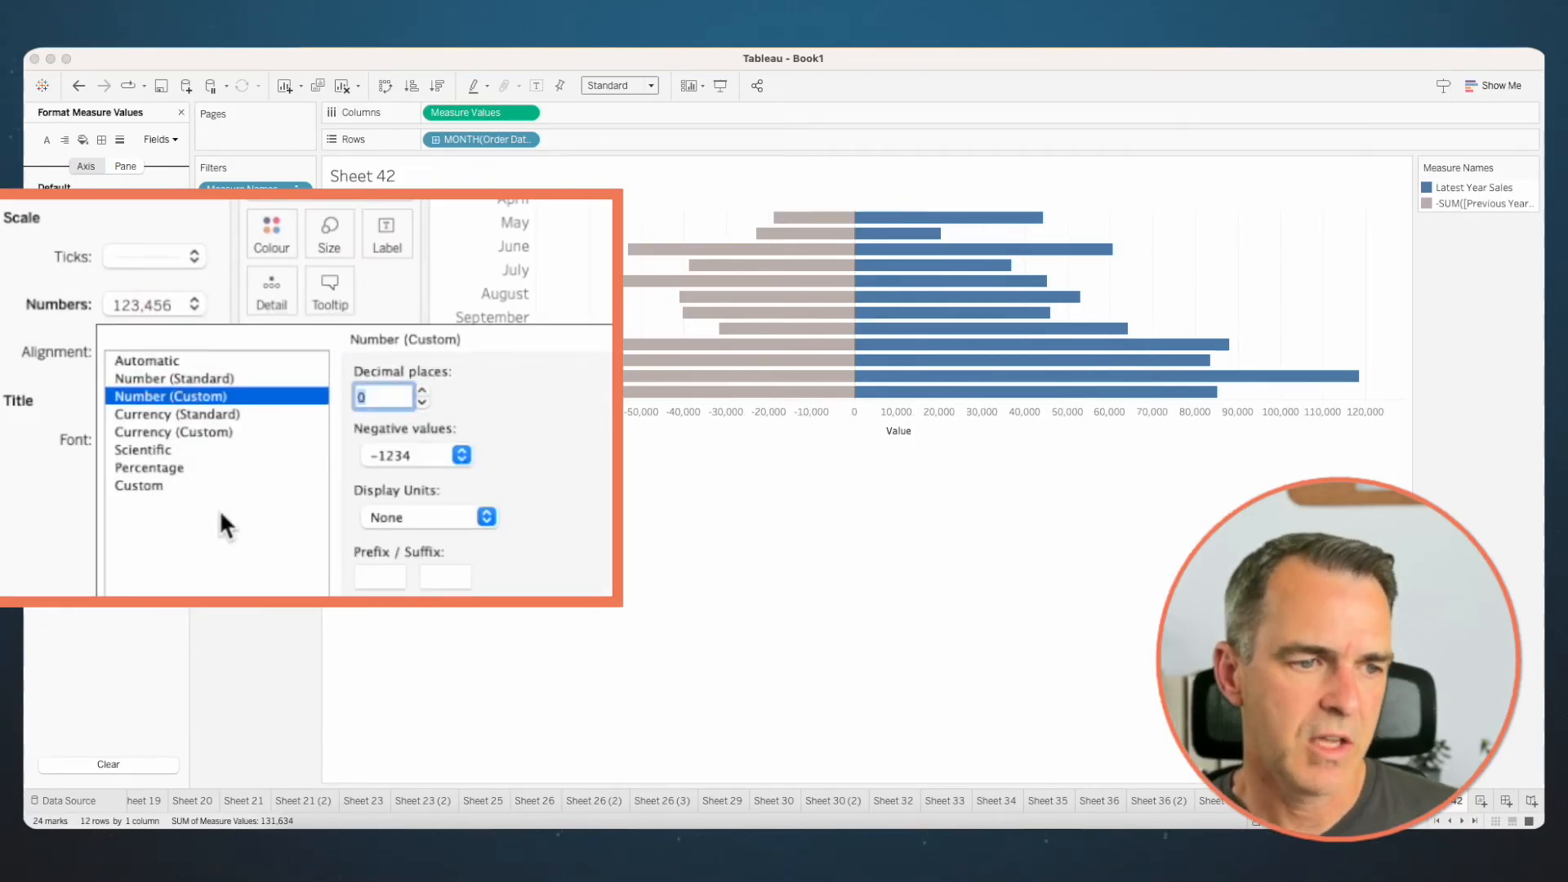
left_click(139, 487)
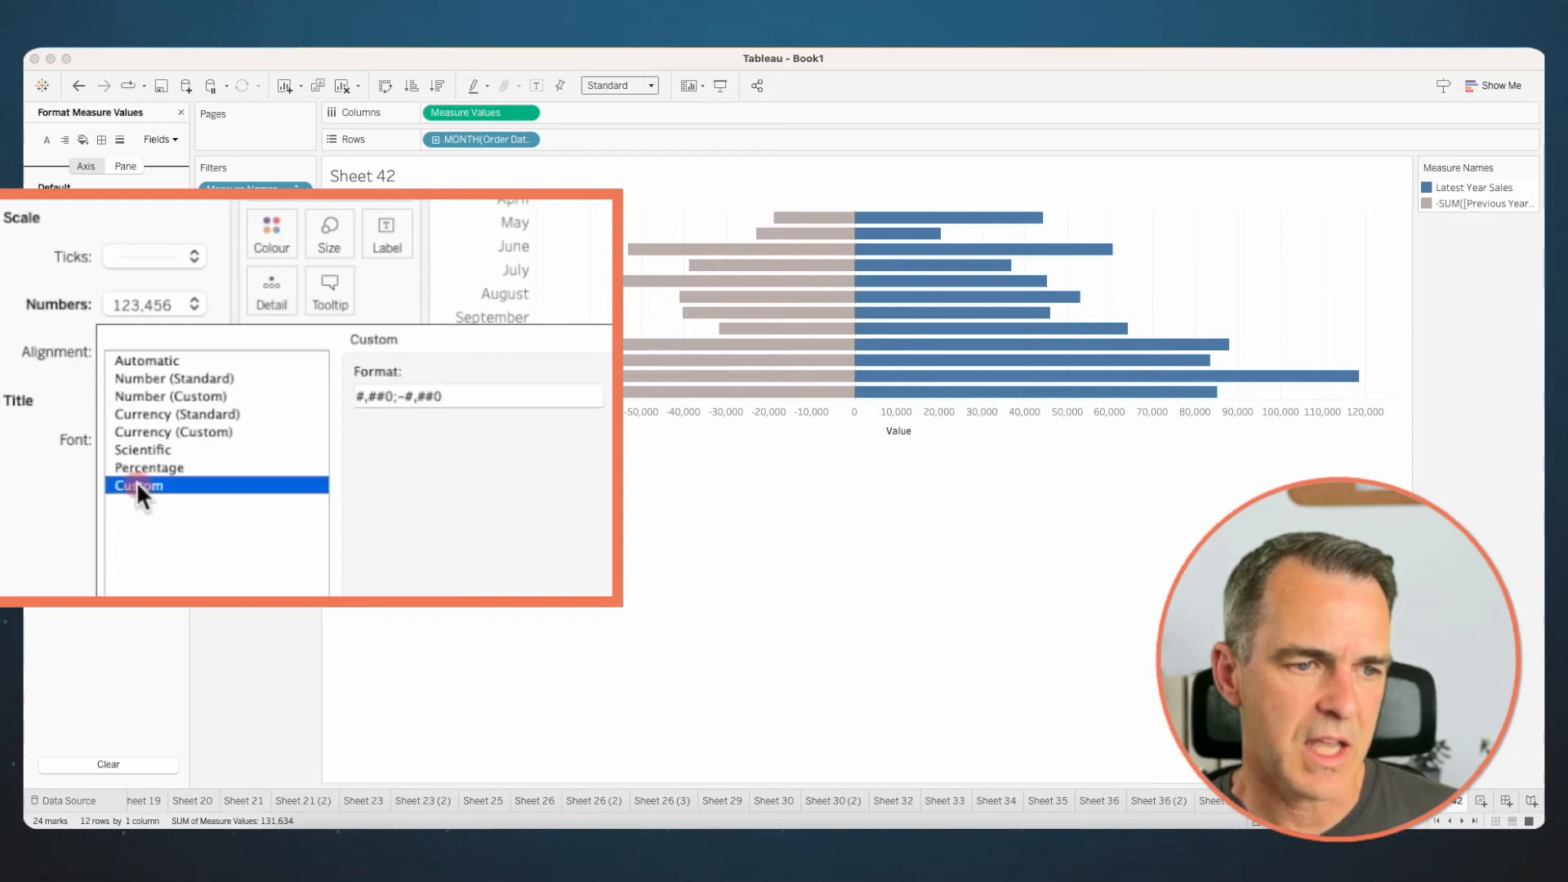
left_click(408, 396)
key("BackSpace")
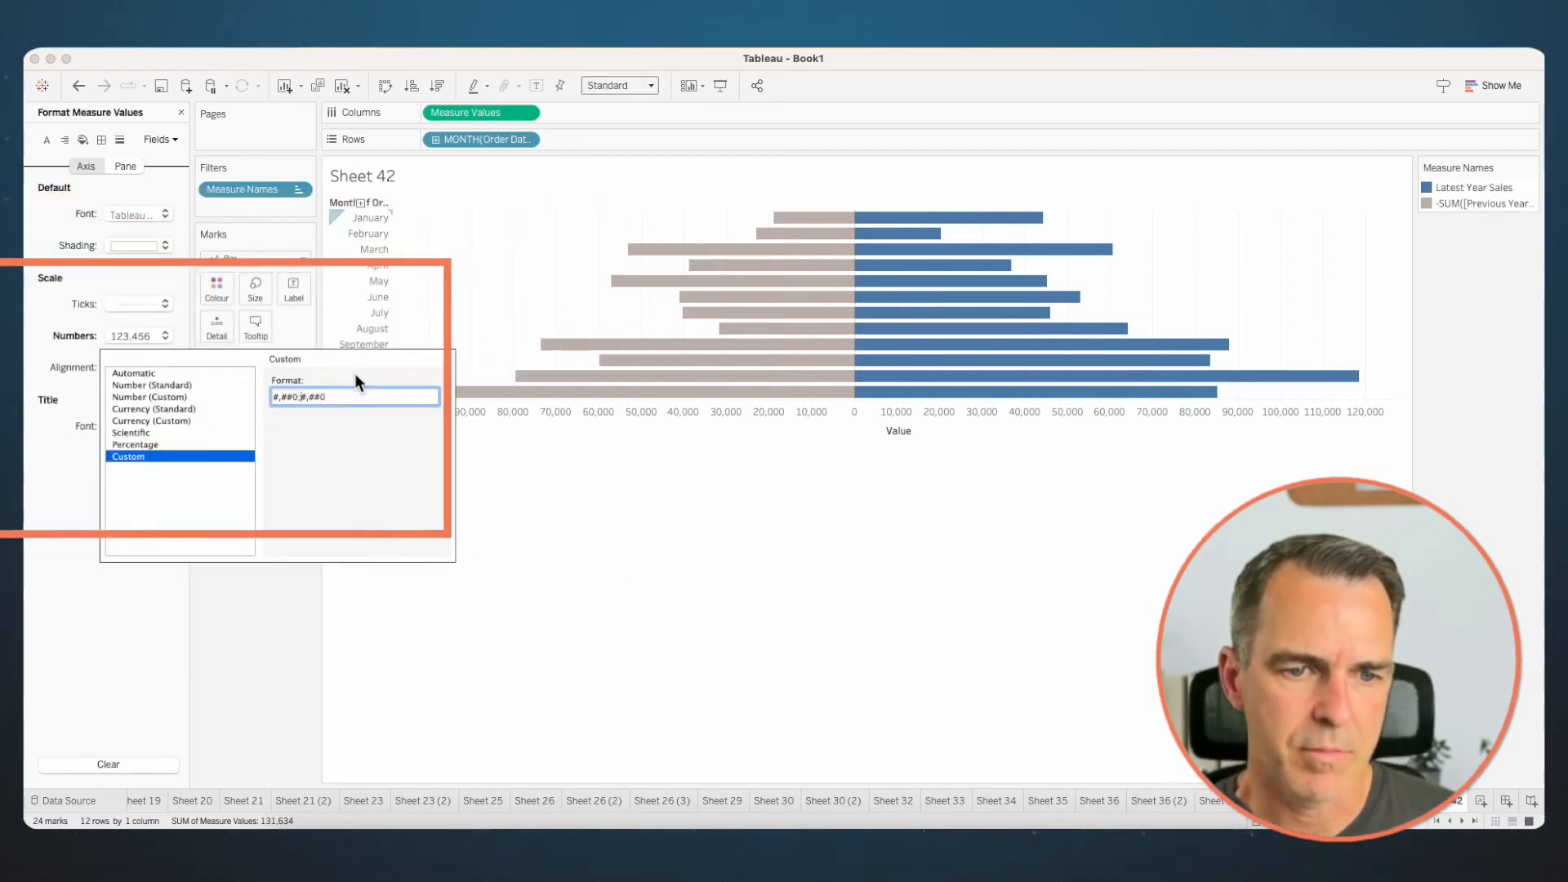
left_click(477, 283)
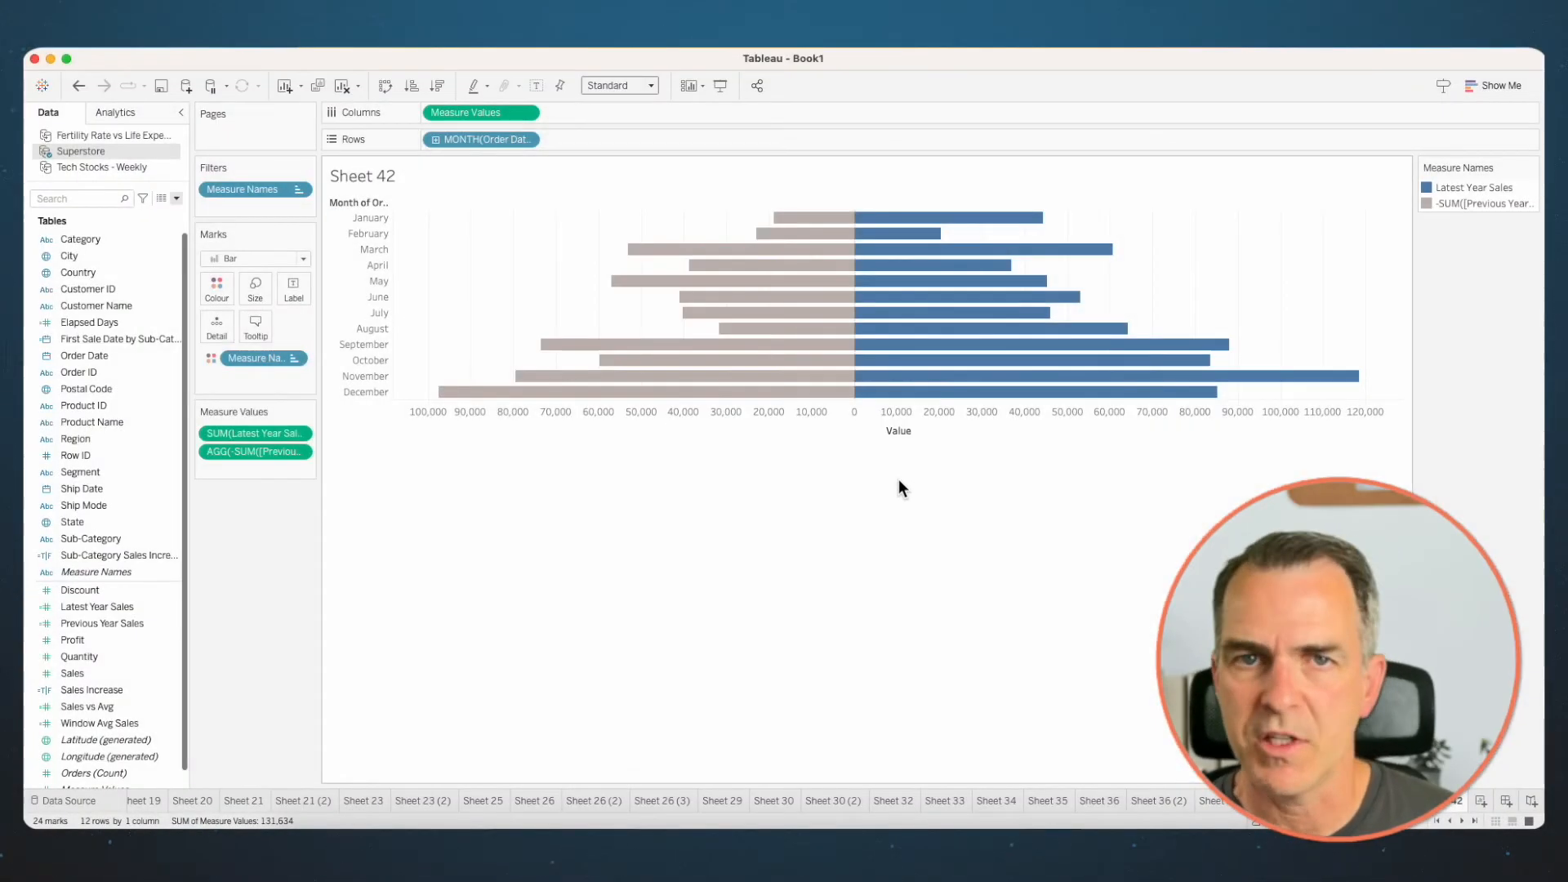
- On a new worksheet, place Order Date as discrete MONTH on Rows and Latest Year Sales on Columns
left_click(1480, 801)
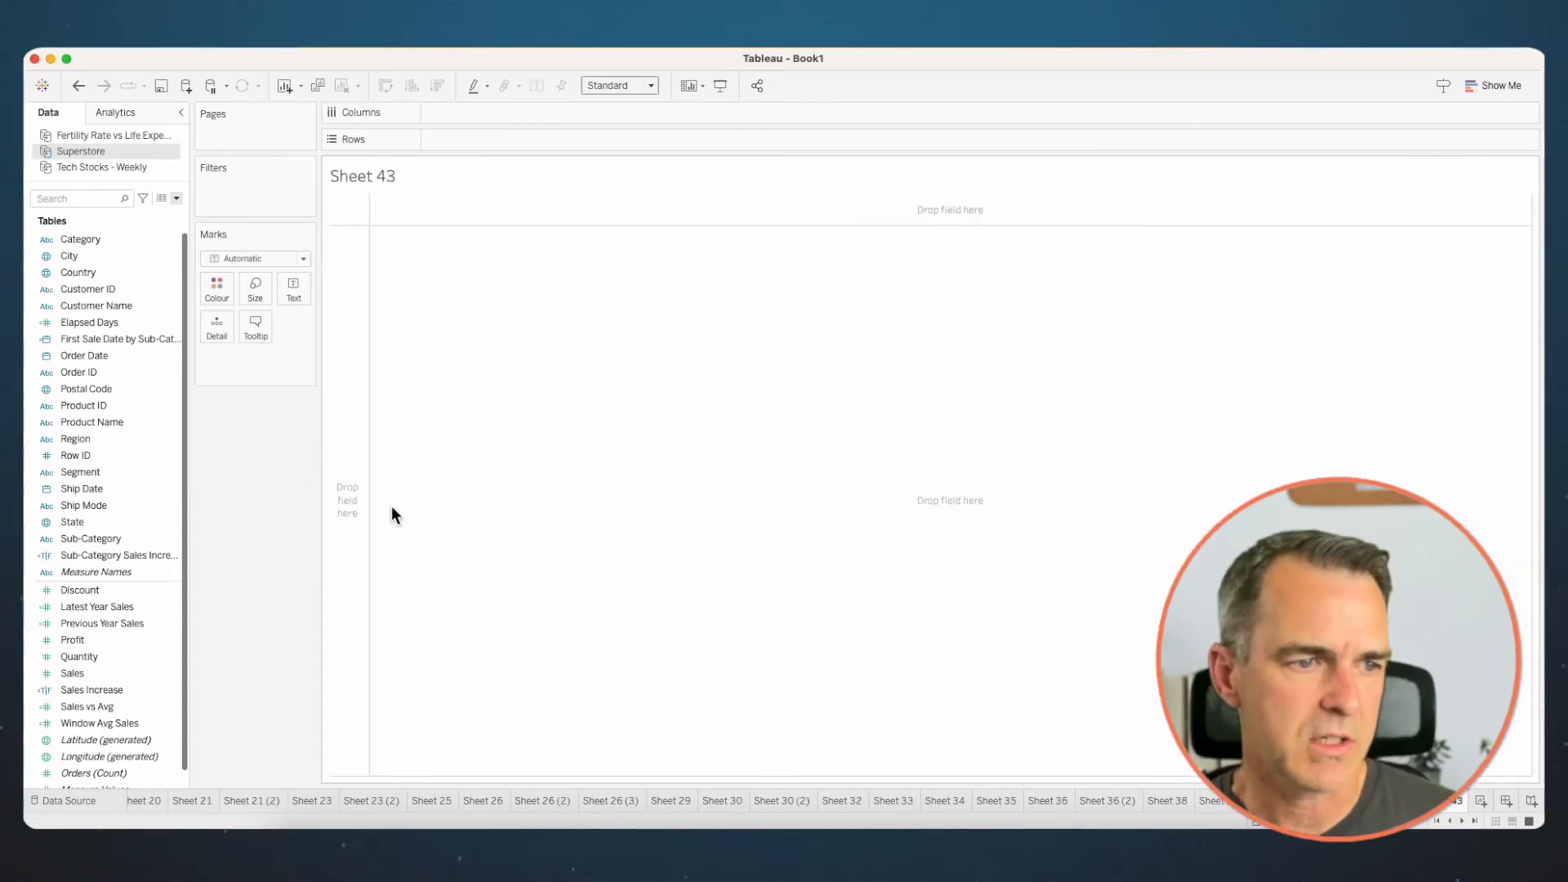
left_click_drag(98, 355, 361, 375)
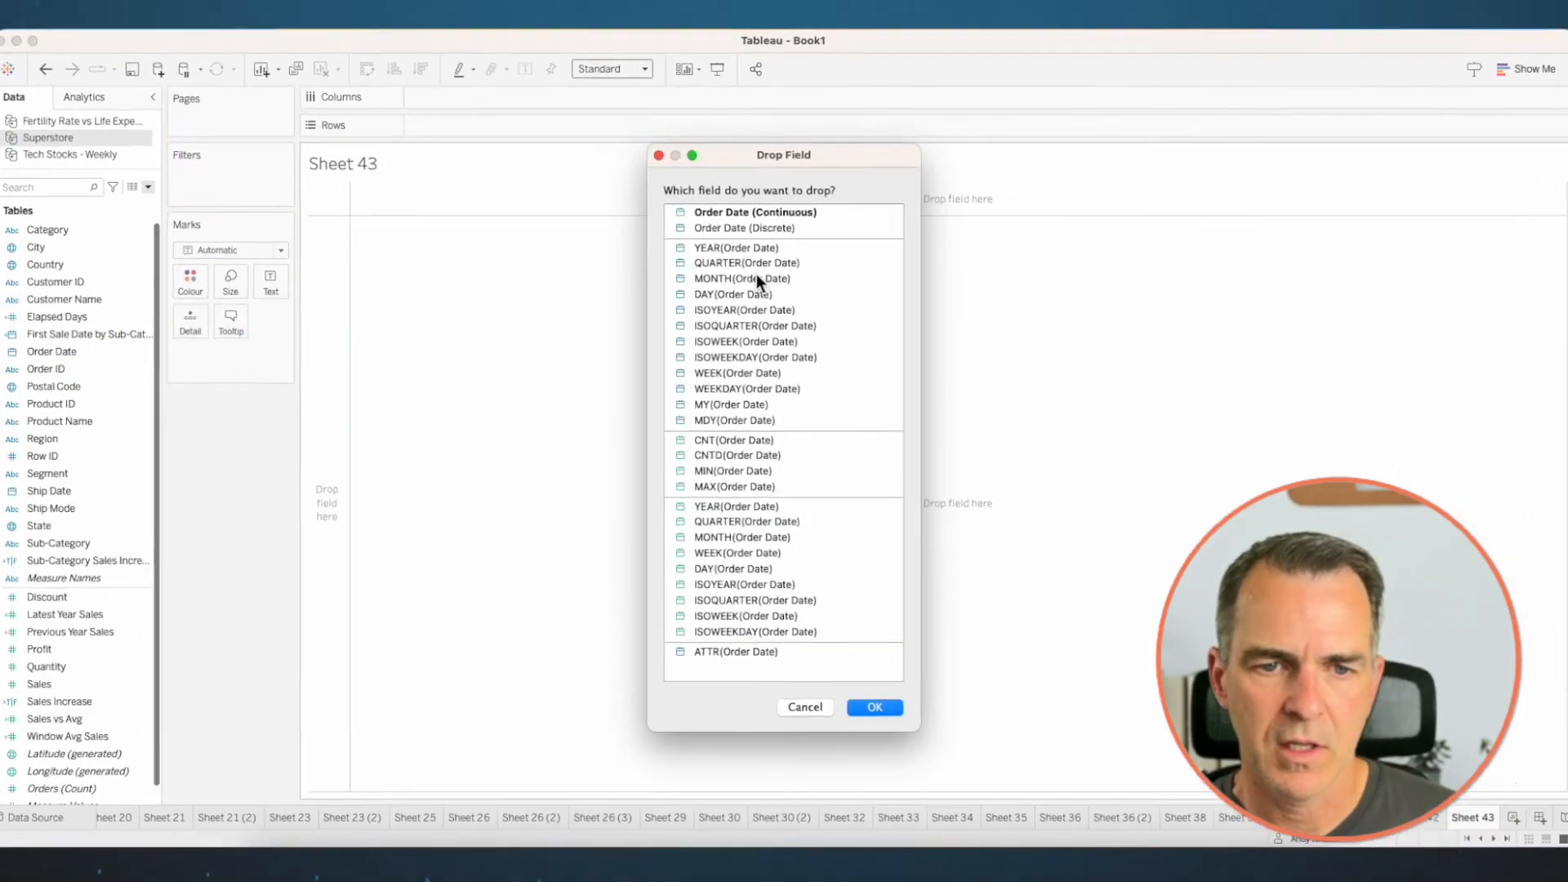
left_click(756, 279)
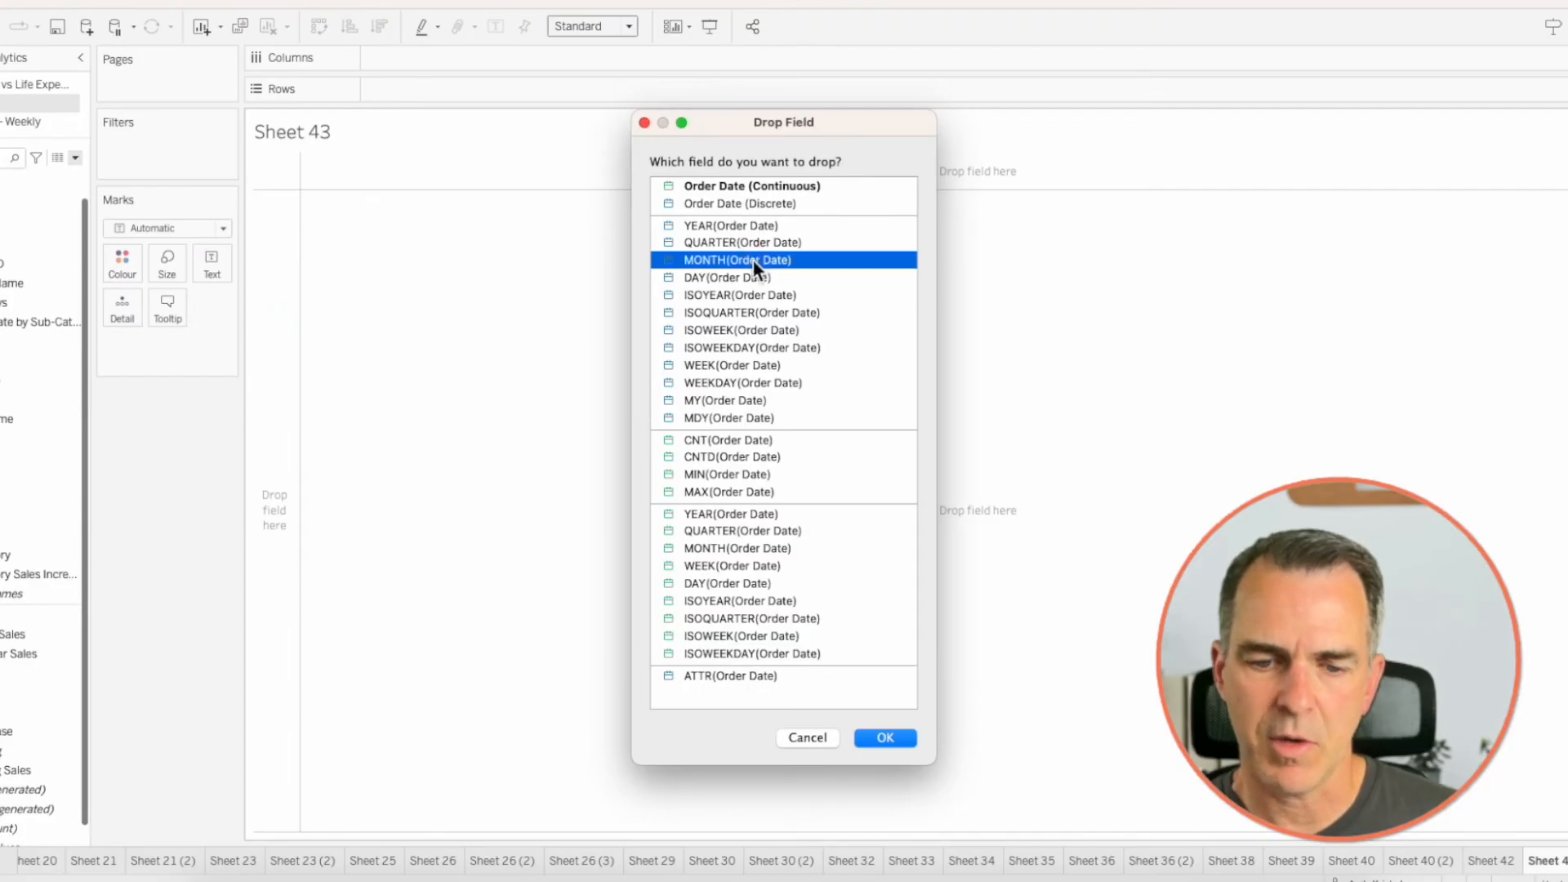
left_click(886, 738)
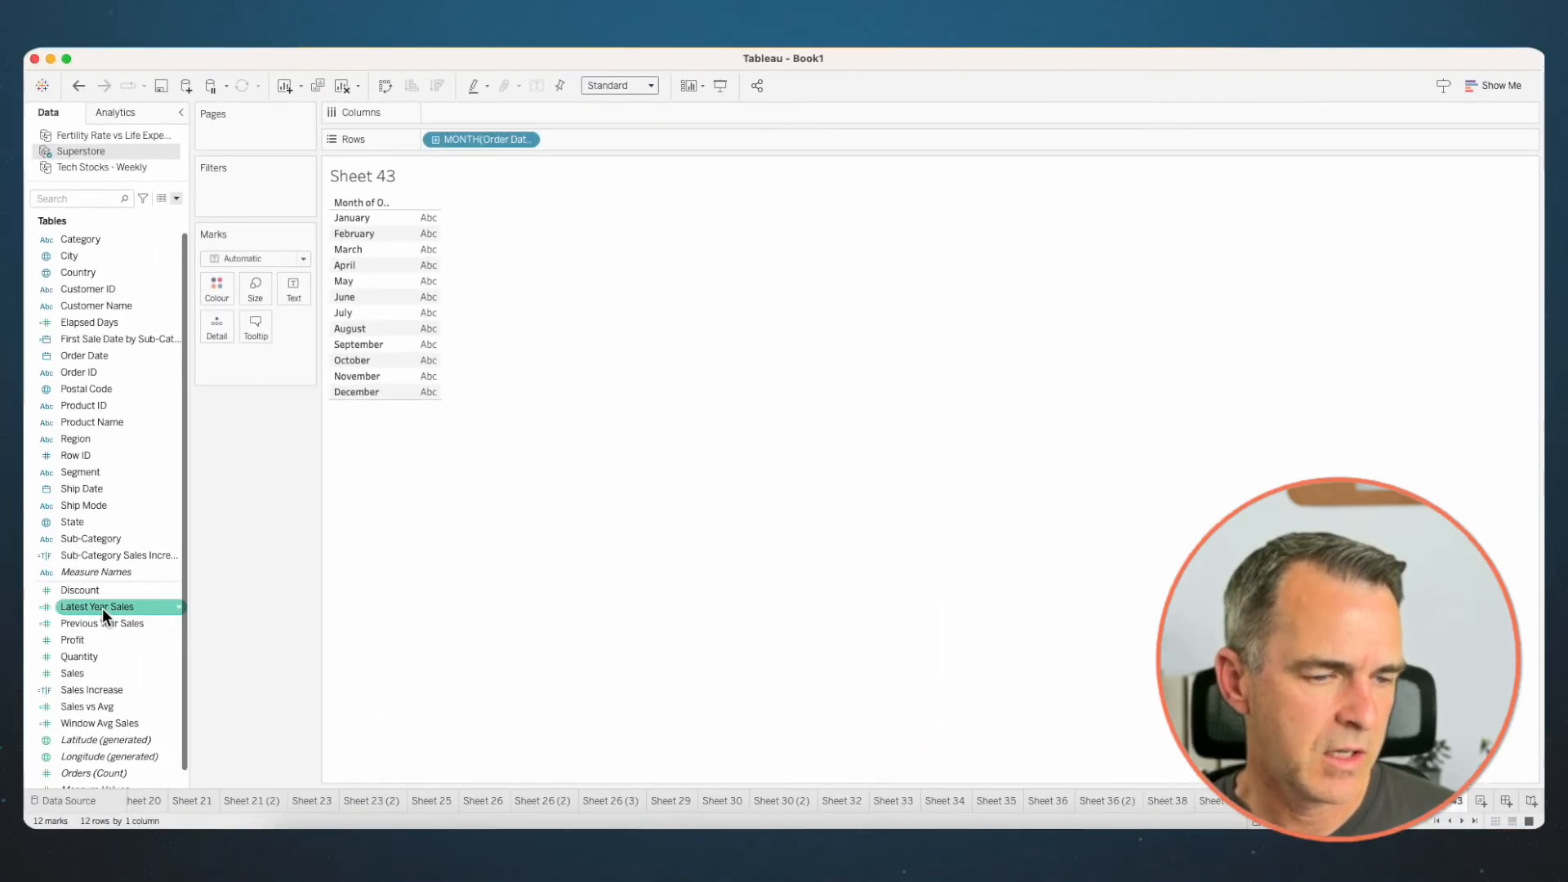
left_click_drag(2, 635, 111, 480)
left_click_drag(207, 473, 525, 111)
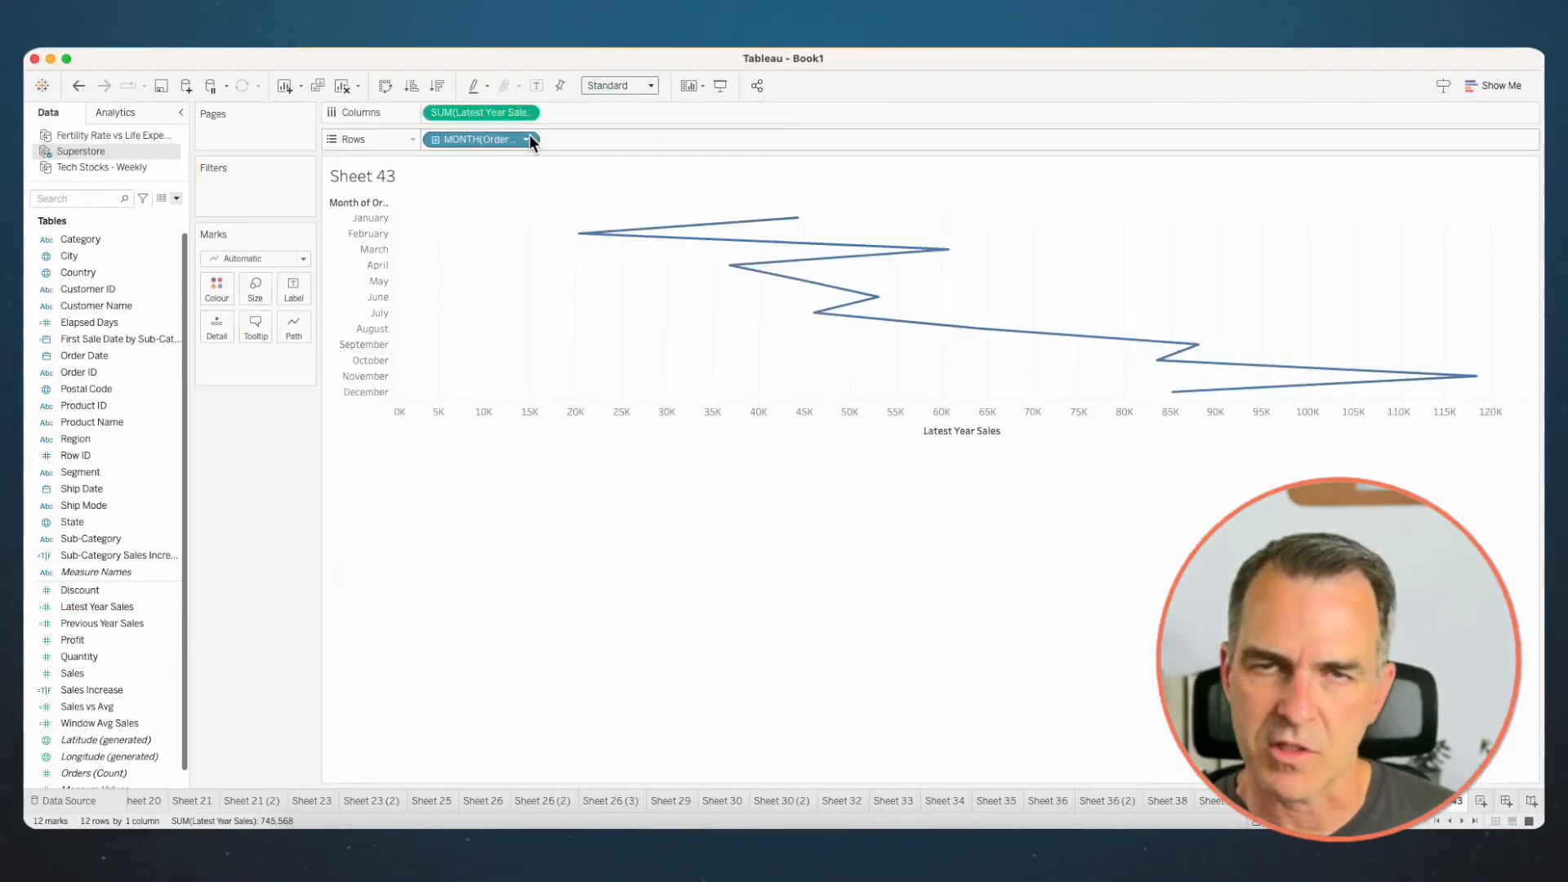
- Set the mark type to Bar and add Previous Year Sales as a dual axis on the opposite side of the chart
left_click(240, 257)
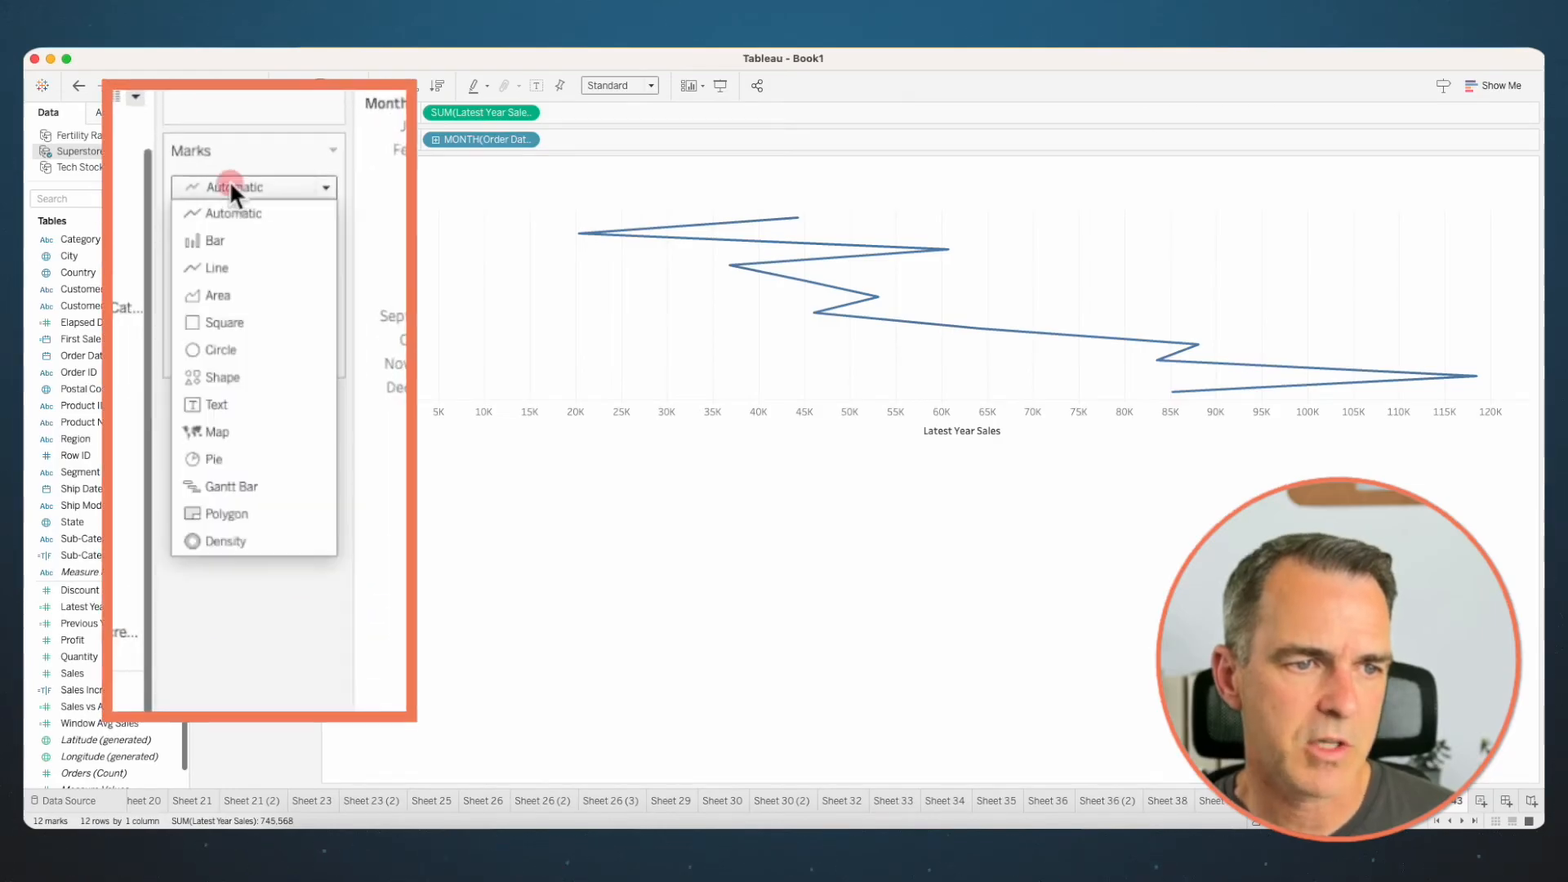
left_click(215, 240)
left_click(120, 623)
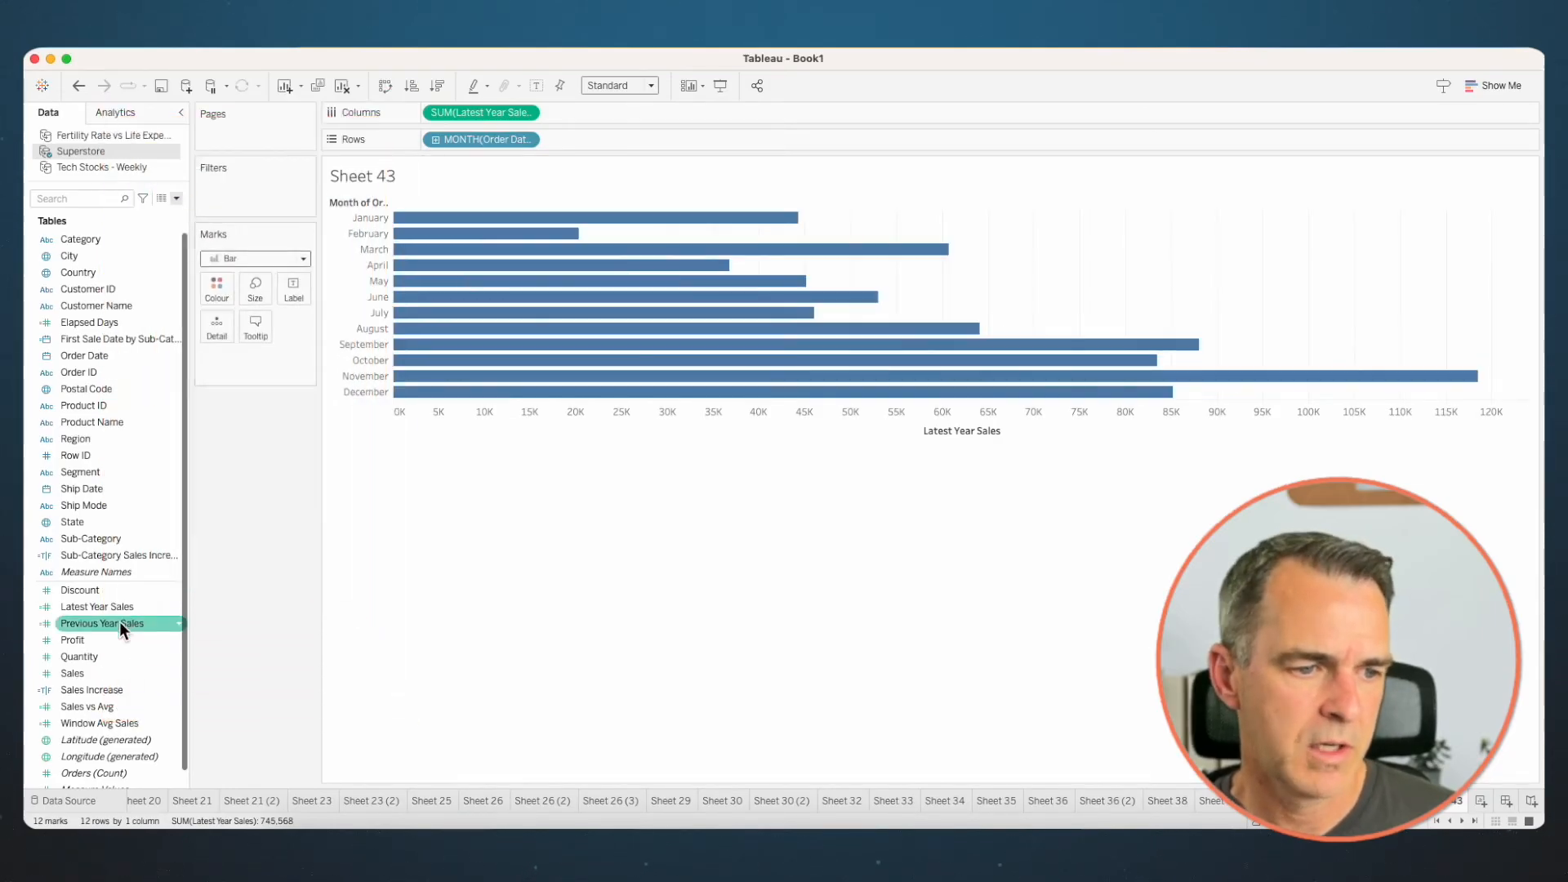
left_click_drag(118, 624, 638, 207)
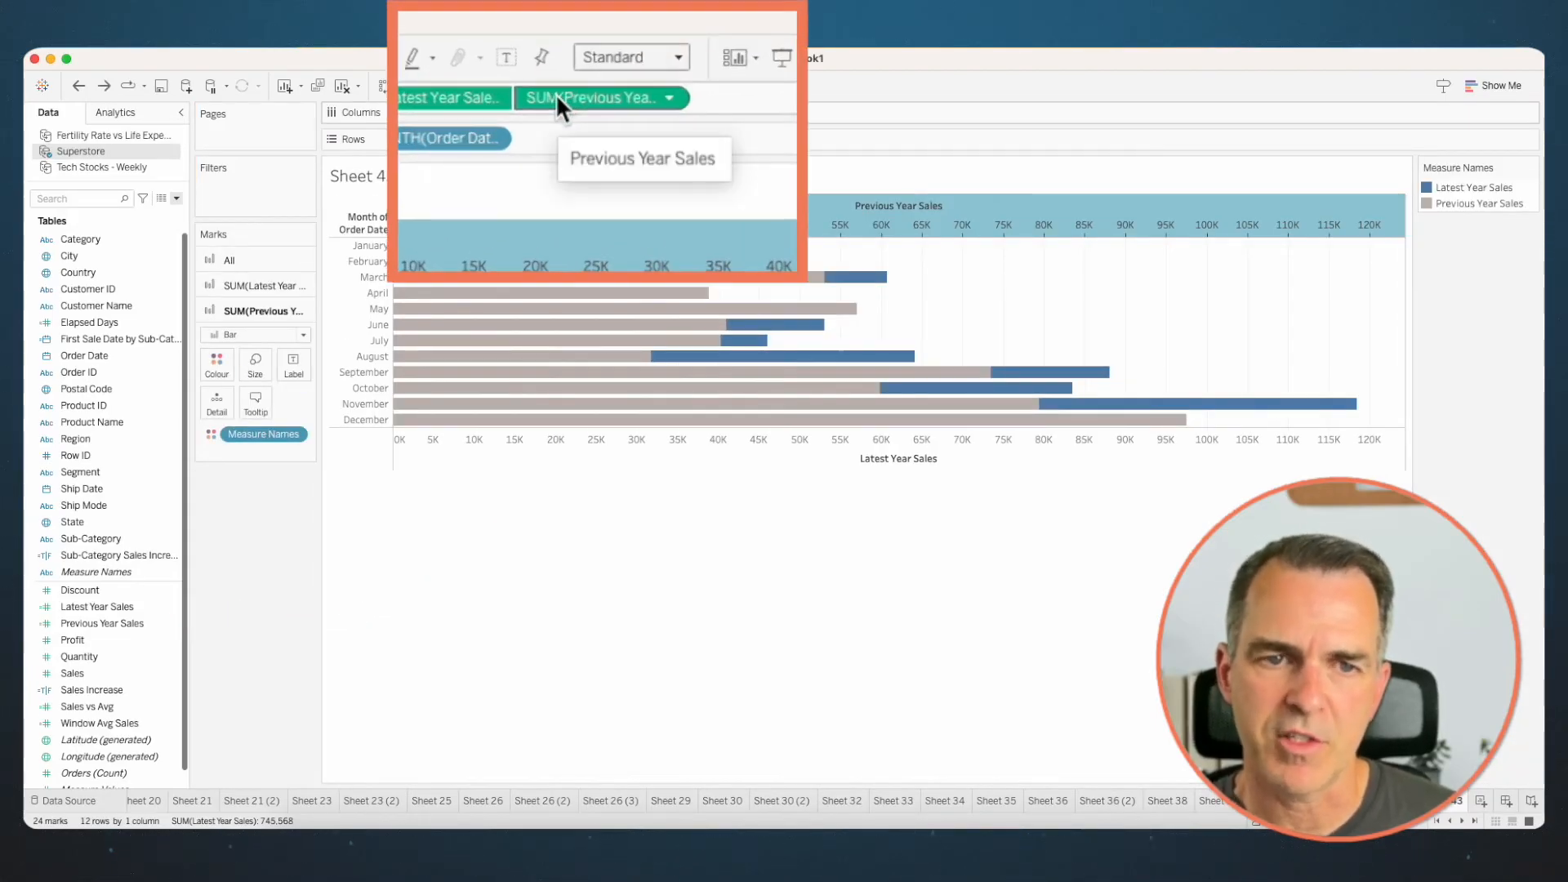
- Edit the Previous Year Sales measure on Columns to -SUM([Previous Year Sales])
double_click(566, 111)
key("Home")
type("-")
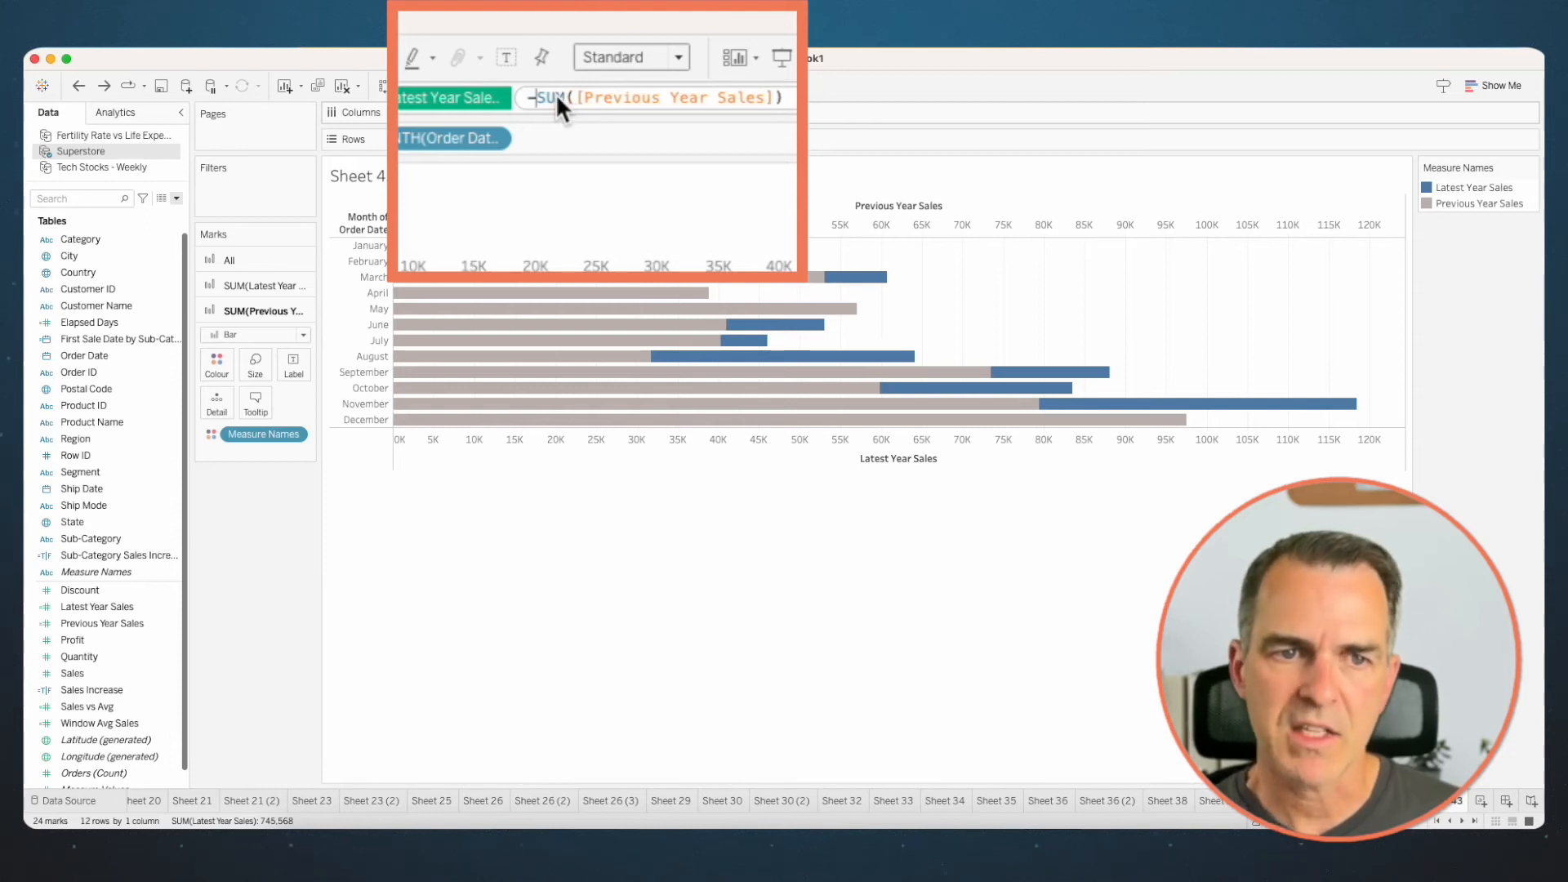
key("Return")
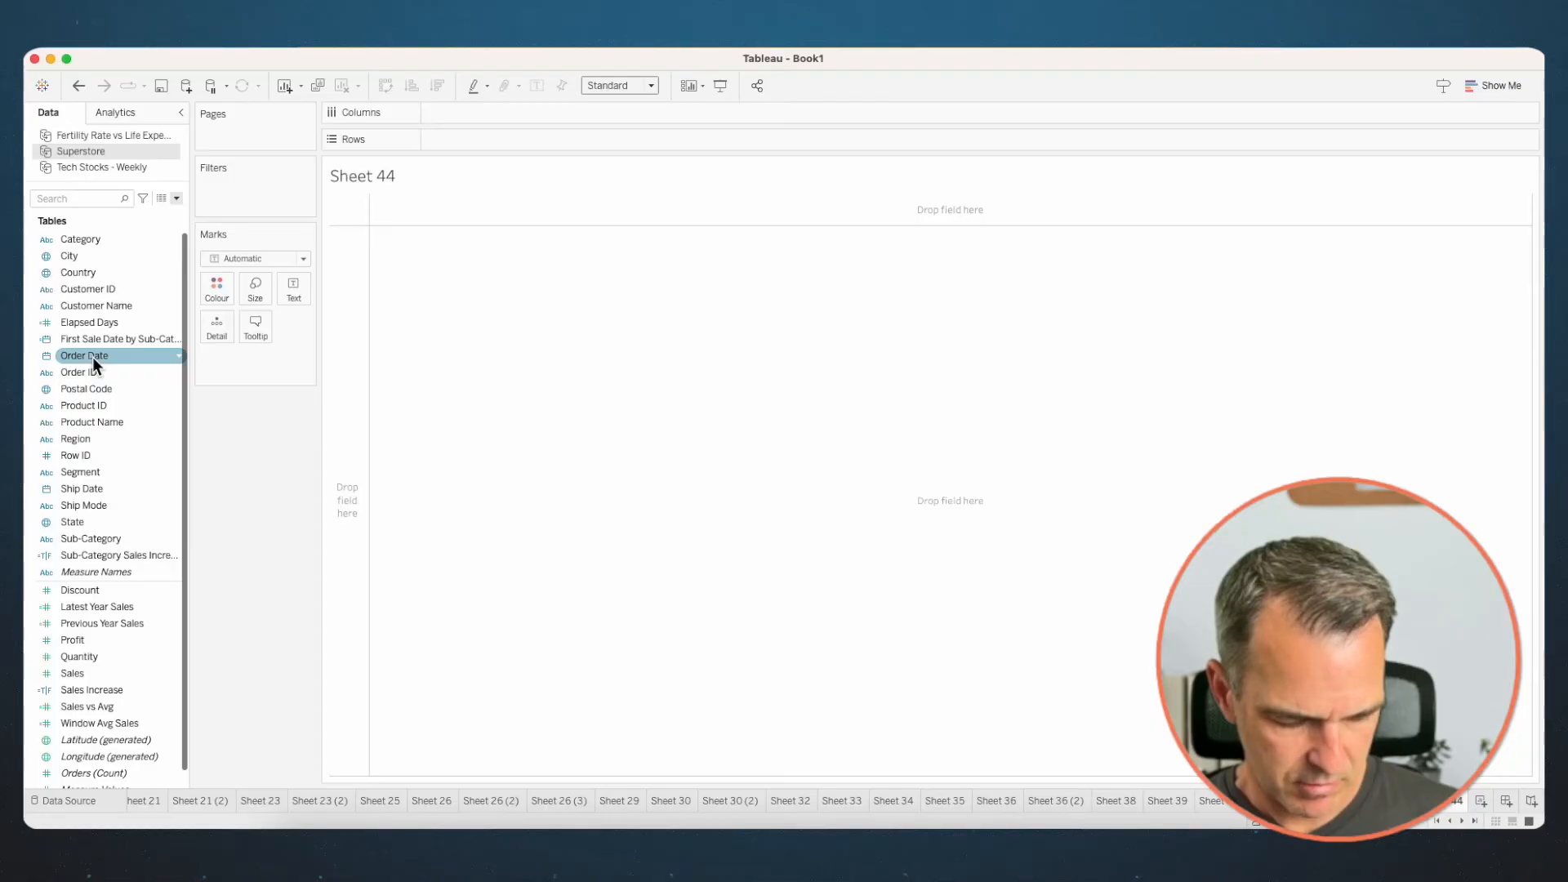
- Plot Sales by continuous QUARTER of Order Date with one row per Sub-Category, and shrink the row height and chart width
mouse_move(92, 356)
left_mouse_down()
mouse_move(193, 258)
mouse_move(473, 115)
left_mouse_up()
left_click(743, 523)
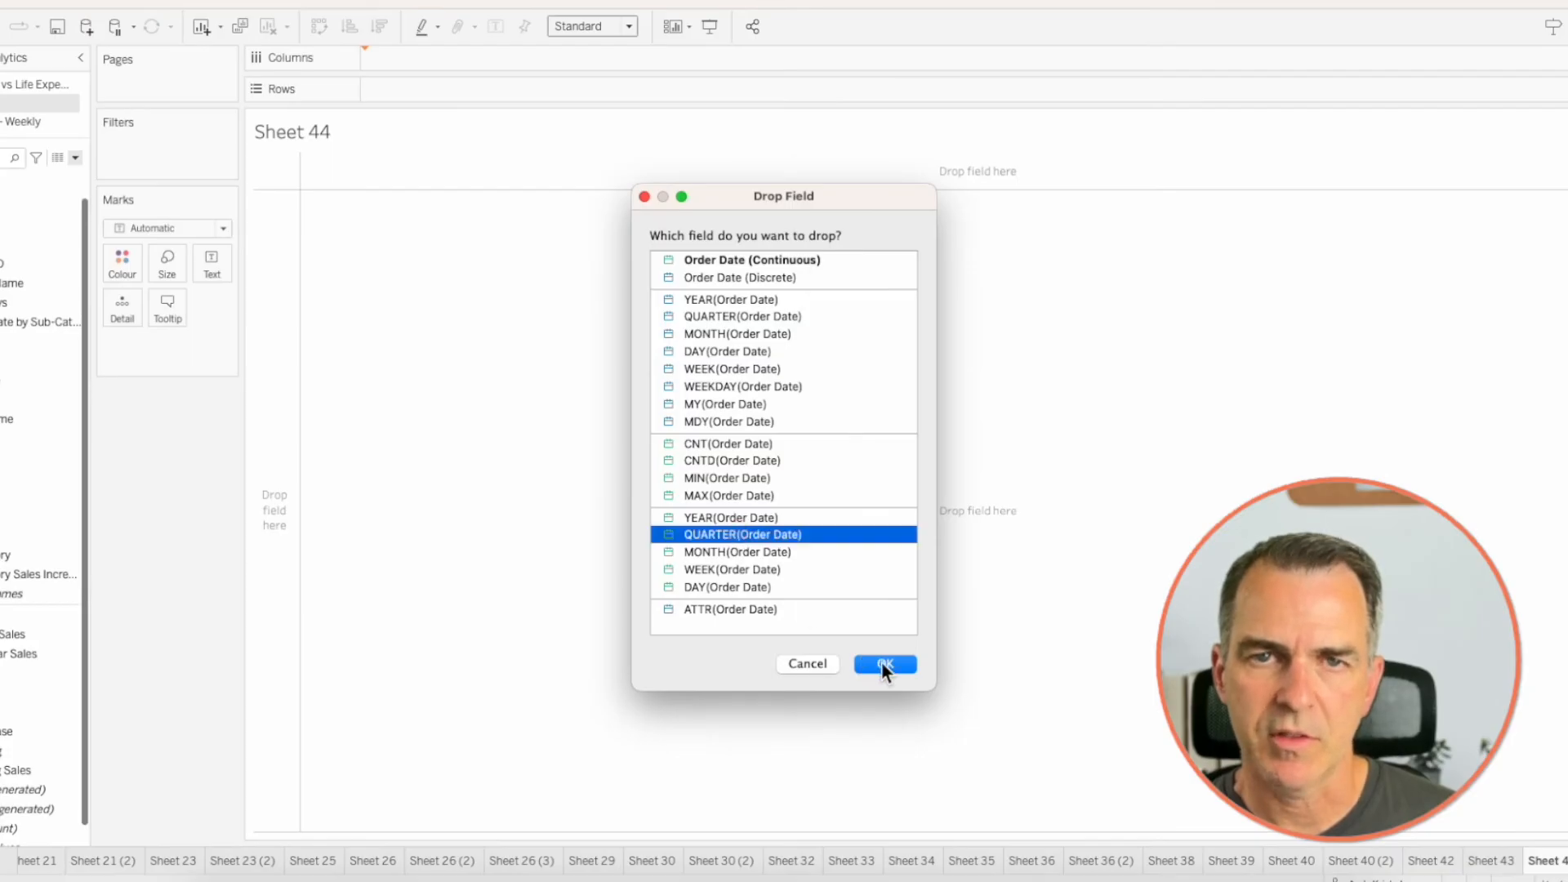
left_click(881, 661)
mouse_move(98, 673)
left_mouse_down()
mouse_move(228, 536)
mouse_move(502, 140)
left_mouse_up()
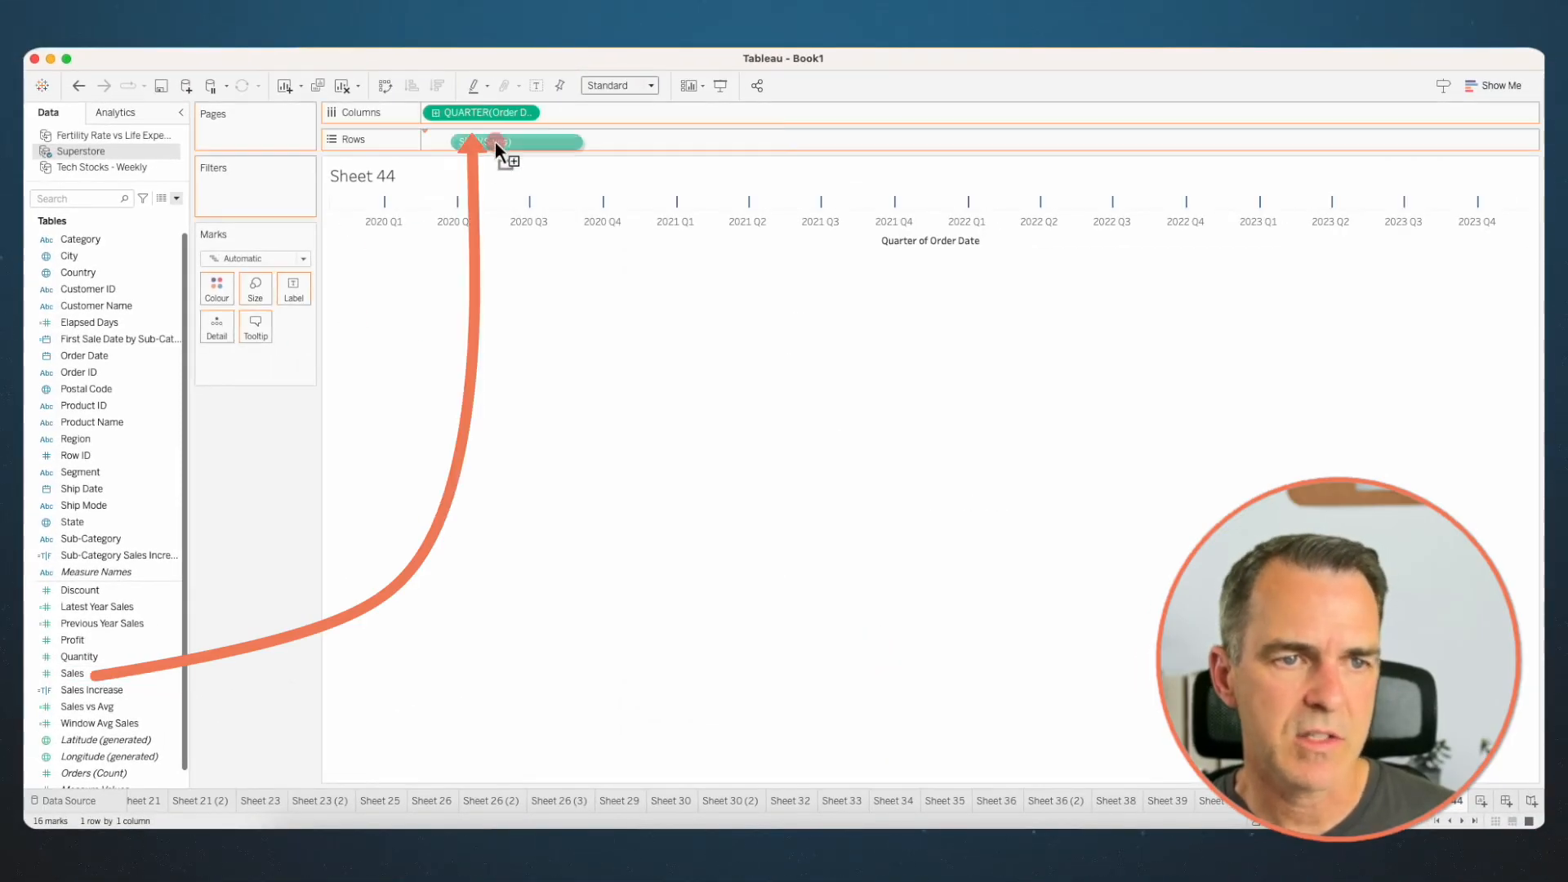
mouse_move(90, 538)
left_mouse_down()
mouse_move(391, 321)
mouse_move(431, 140)
left_mouse_up()
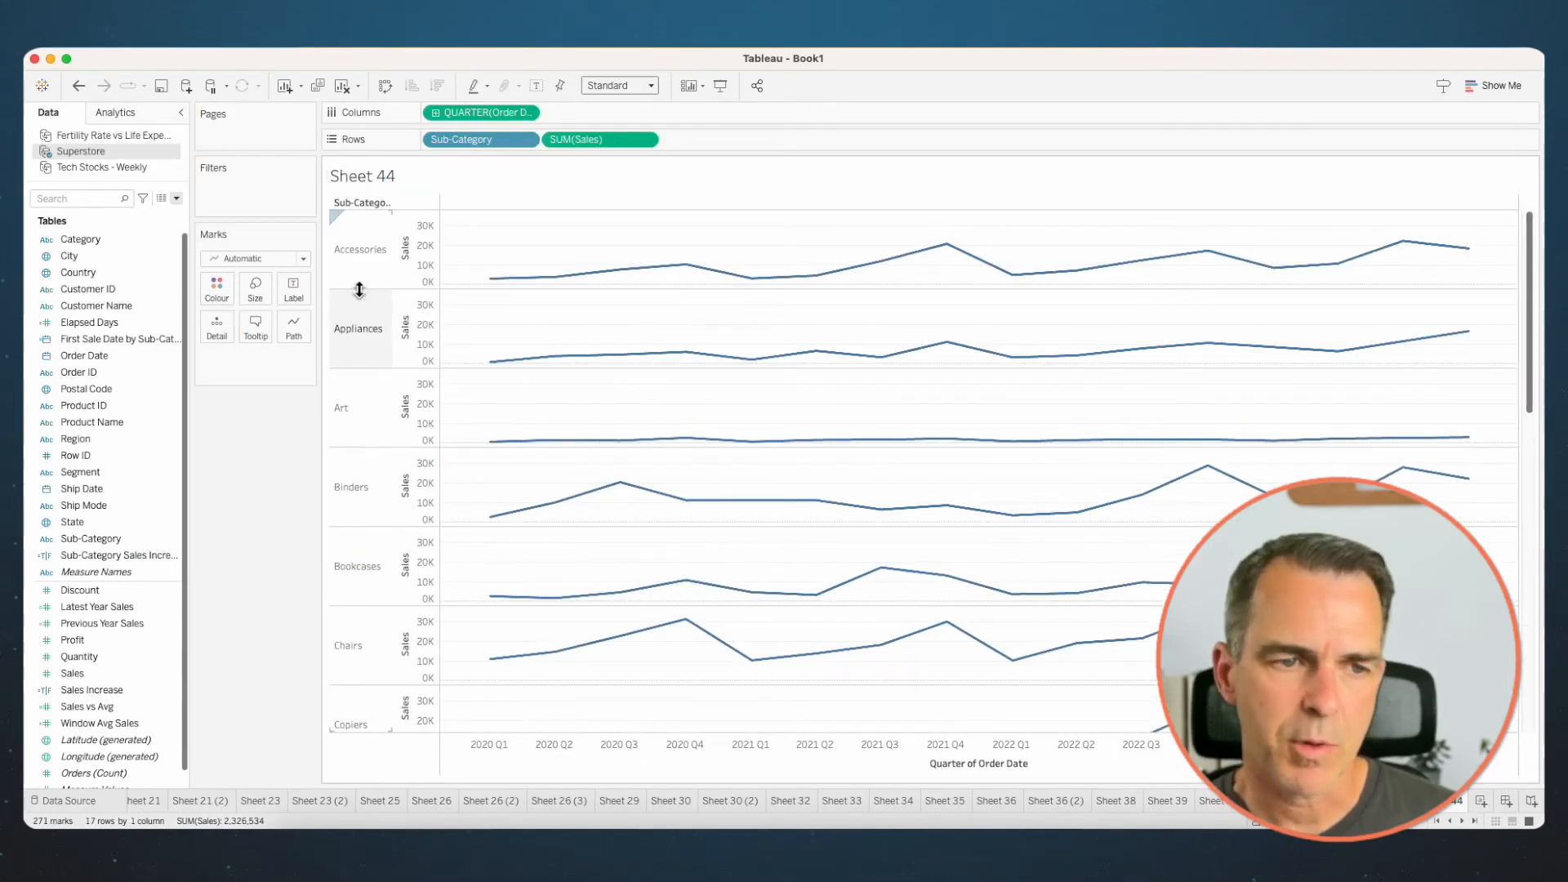
left_click_drag(359, 287, 360, 264)
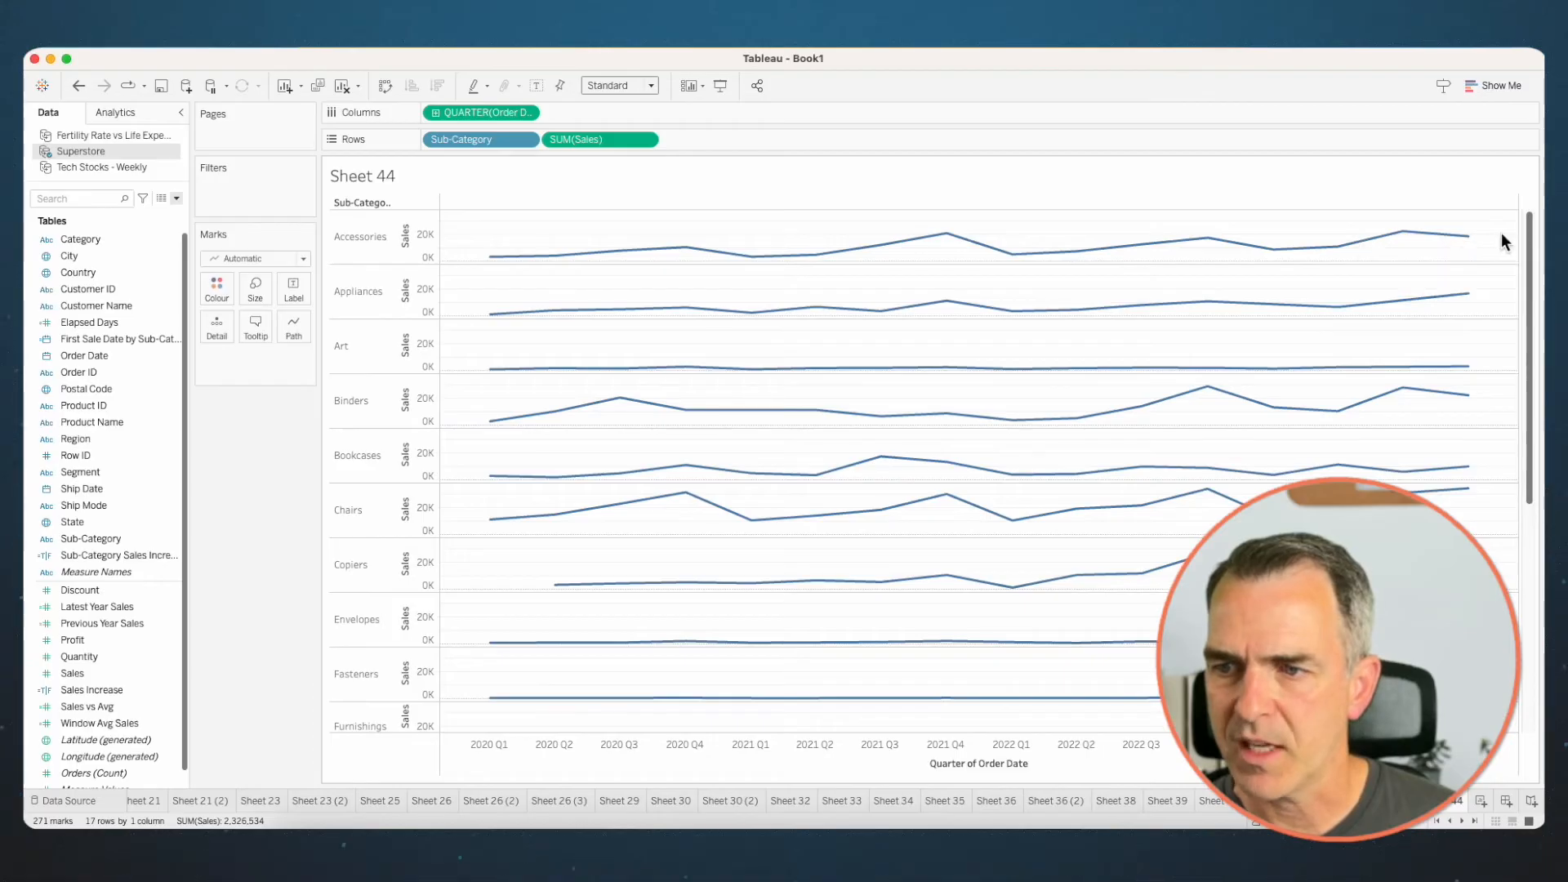
left_click_drag(1518, 235, 593, 255)
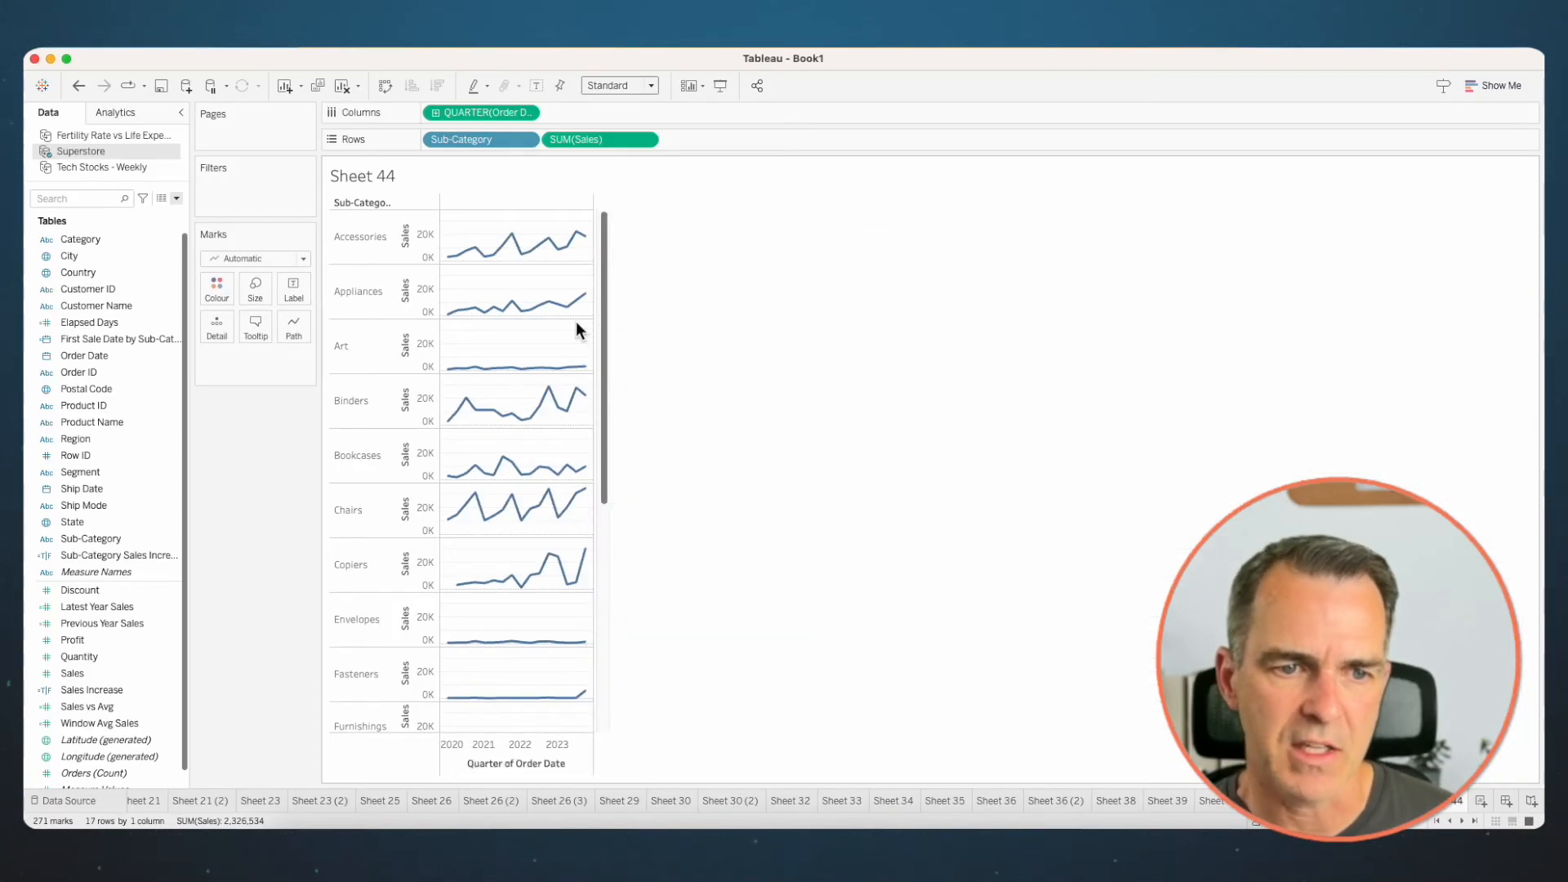
- Set the Sales axis to exclude zero and use independent axis ranges for each row or column
right_click(425, 239)
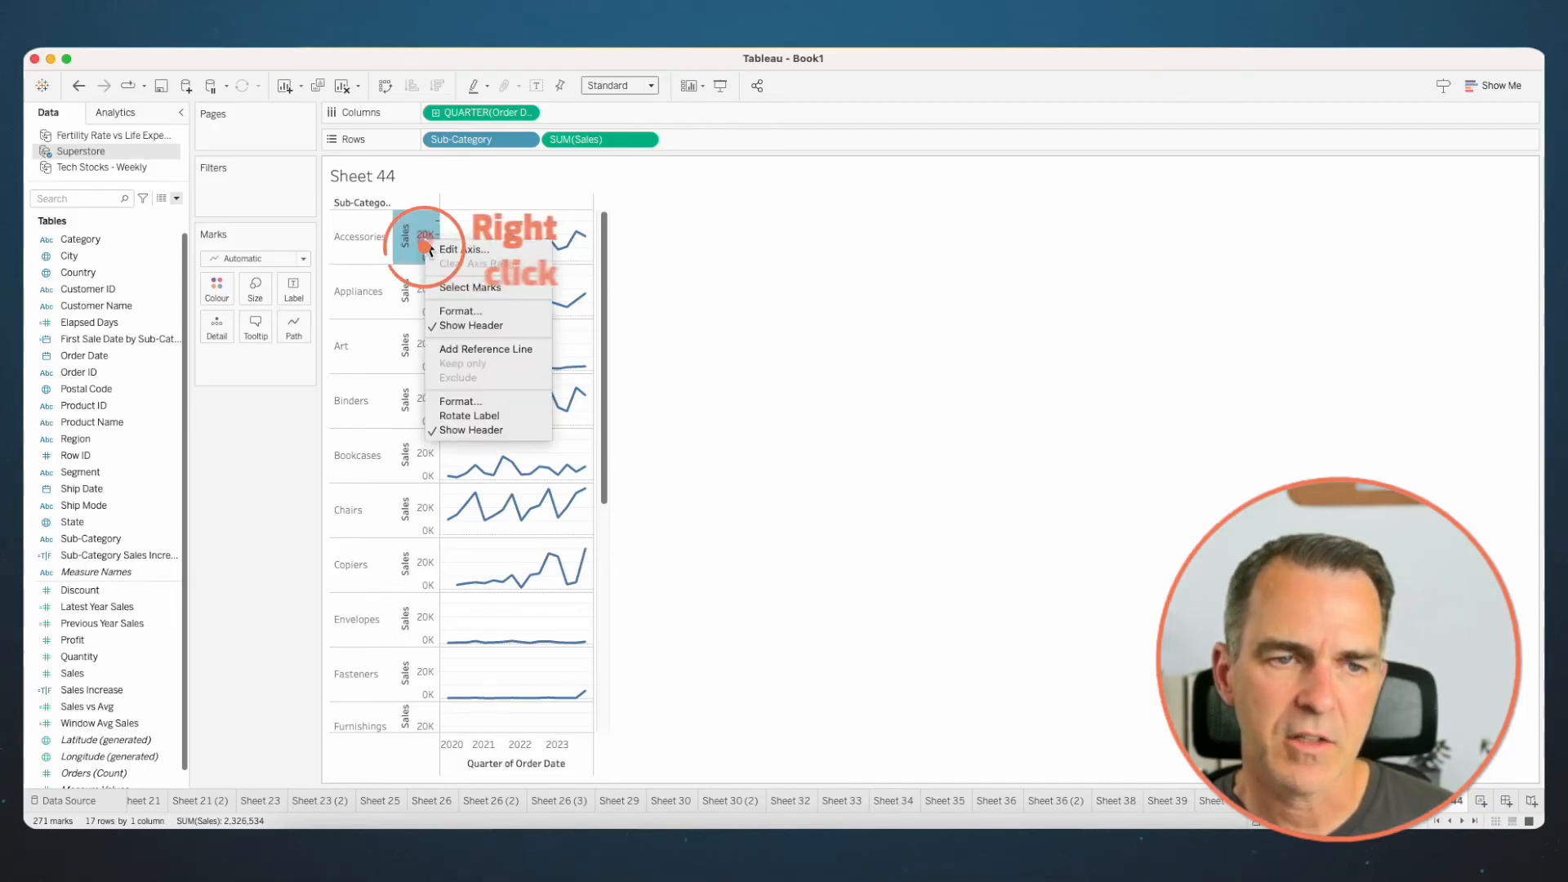
left_click(442, 251)
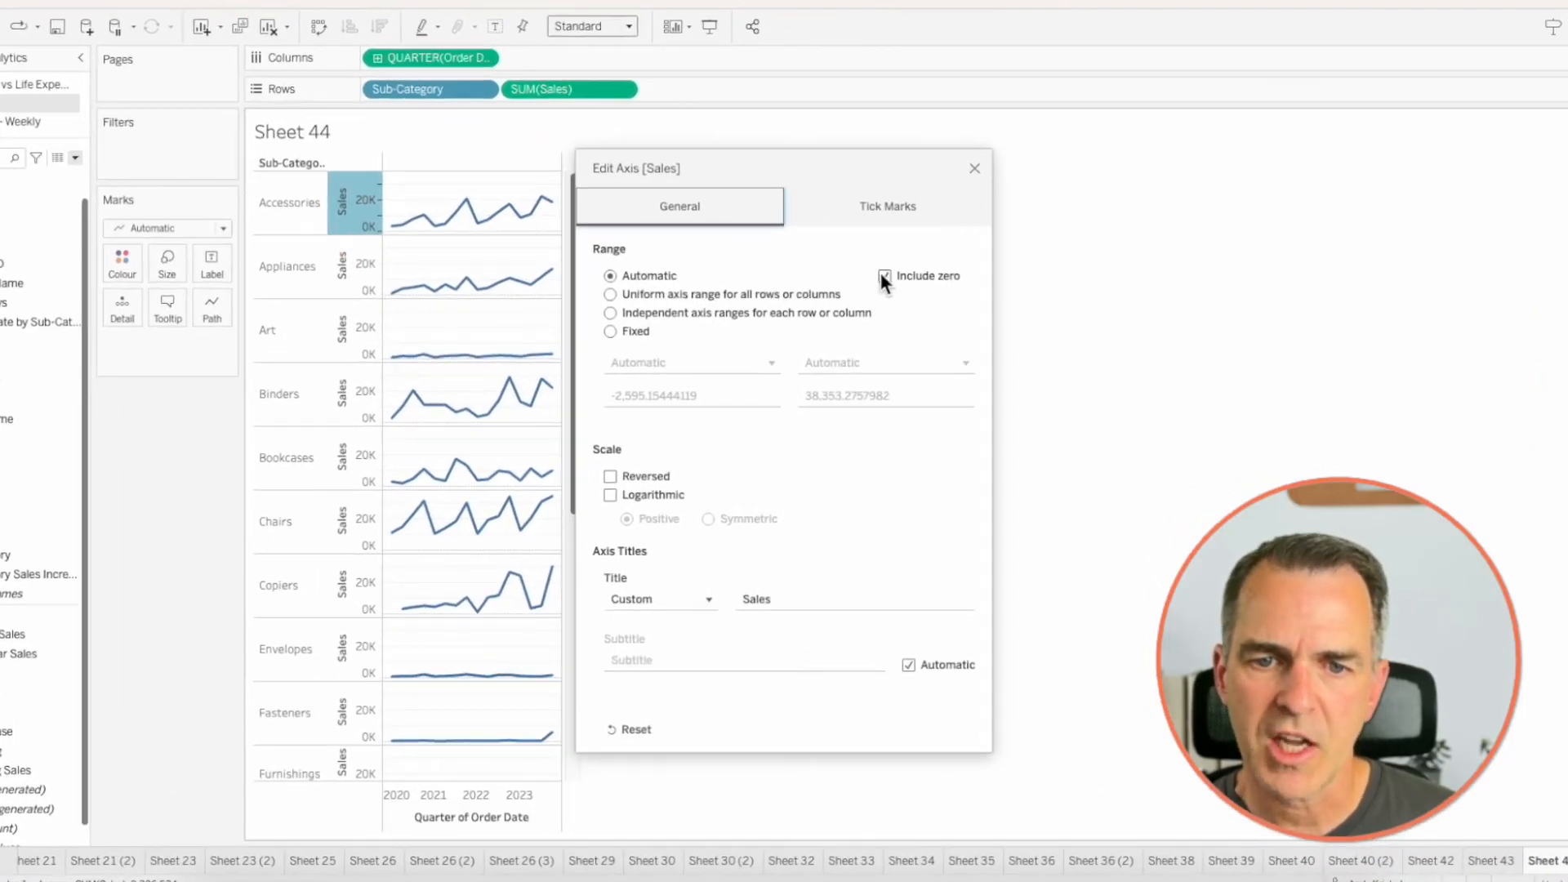
left_click(883, 275)
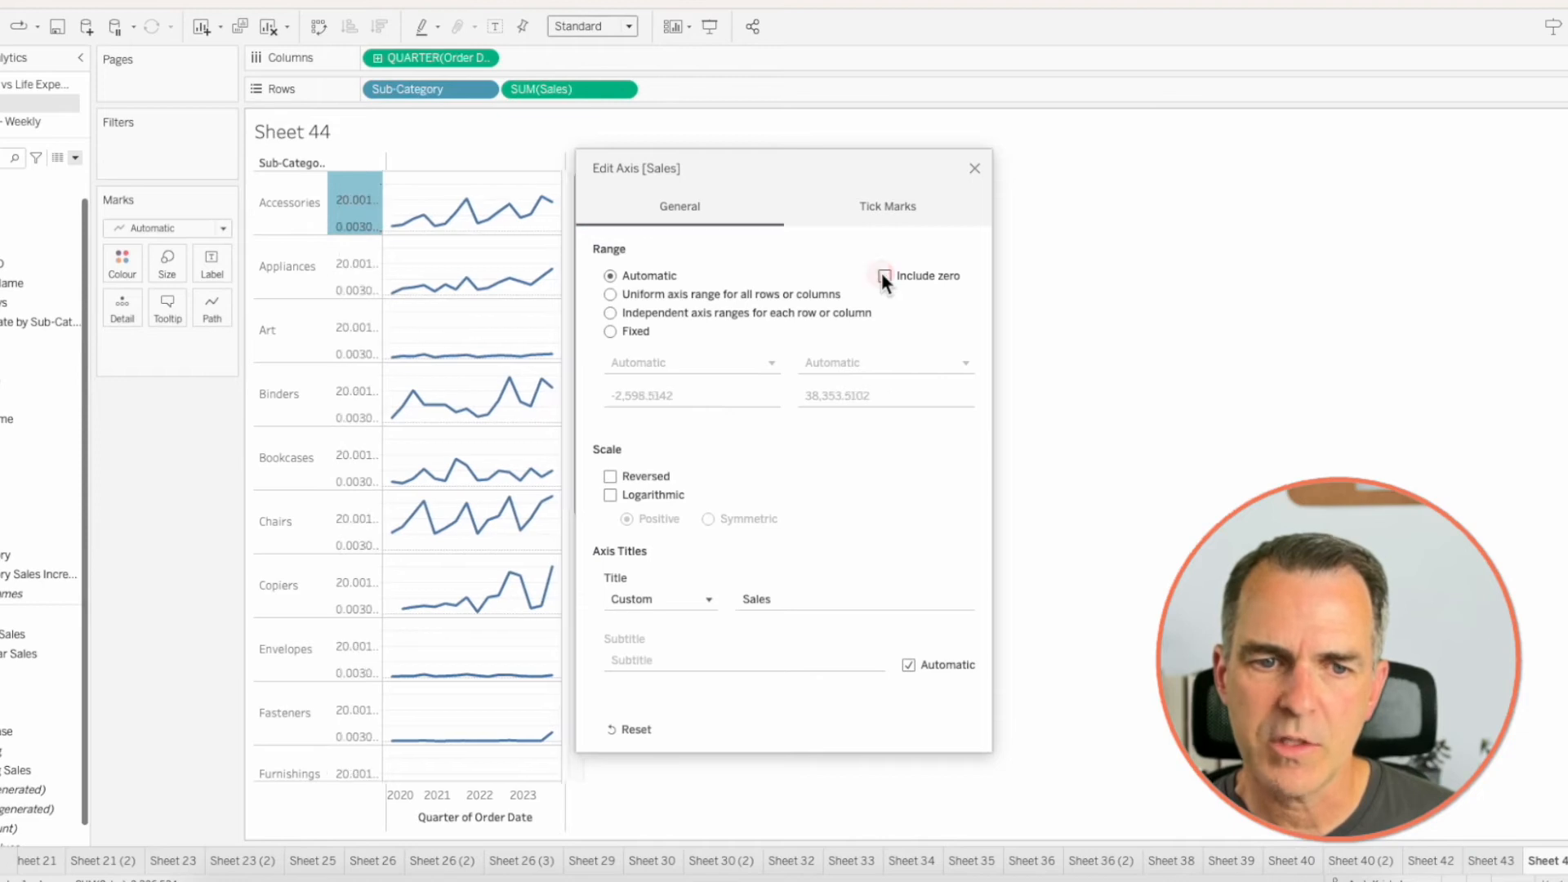
left_click(609, 312)
left_click(977, 167)
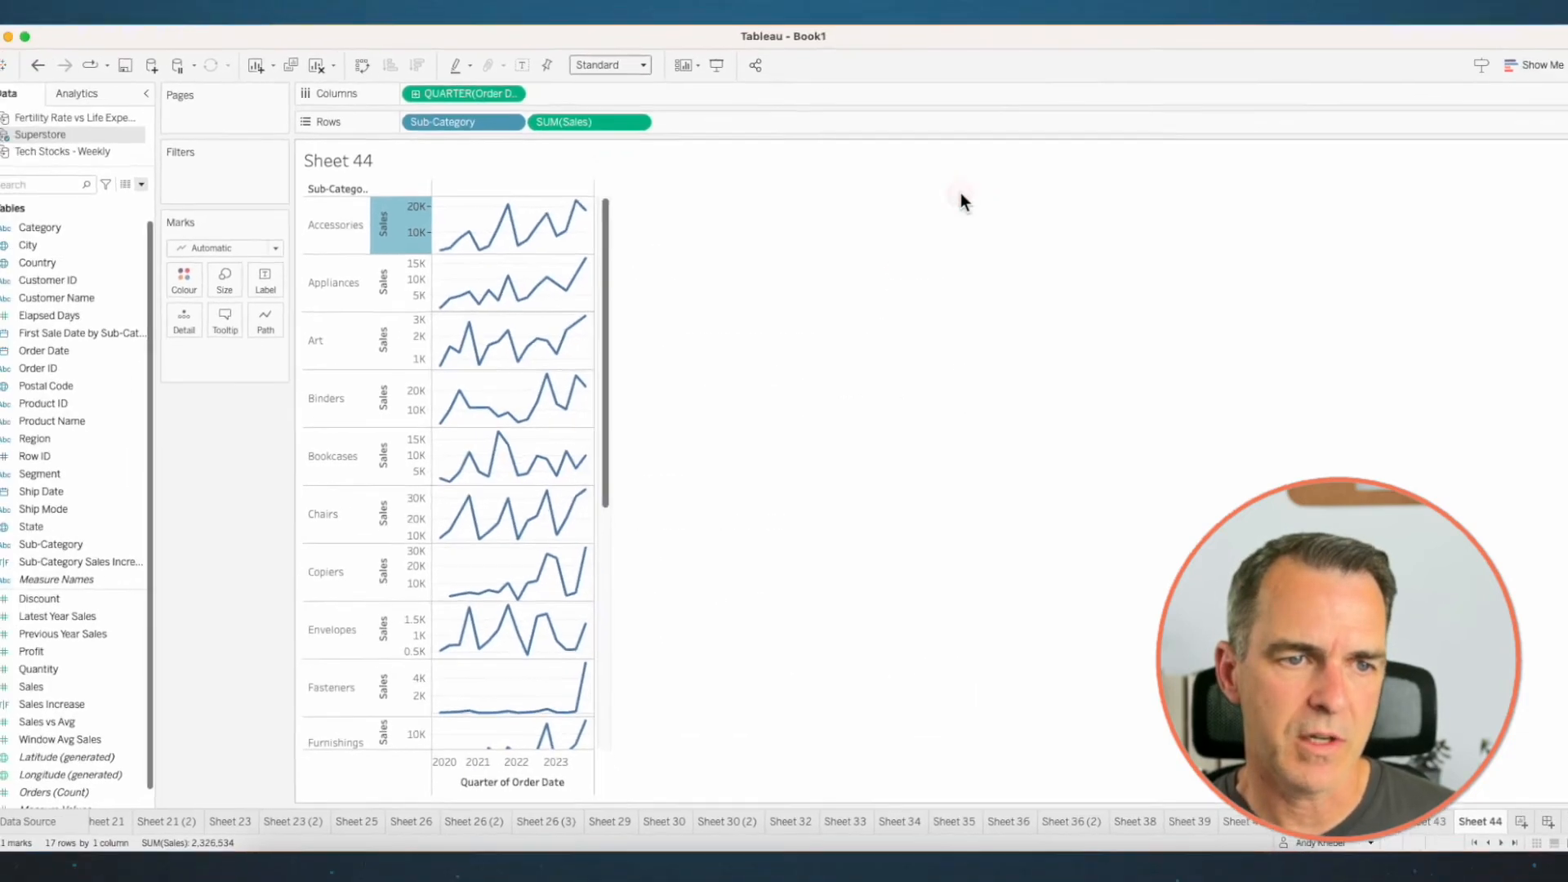
- Hide the Sales and Quarter of Order Date axis headers and reduce the row height to fit every Sub-Category
right_click(364, 212)
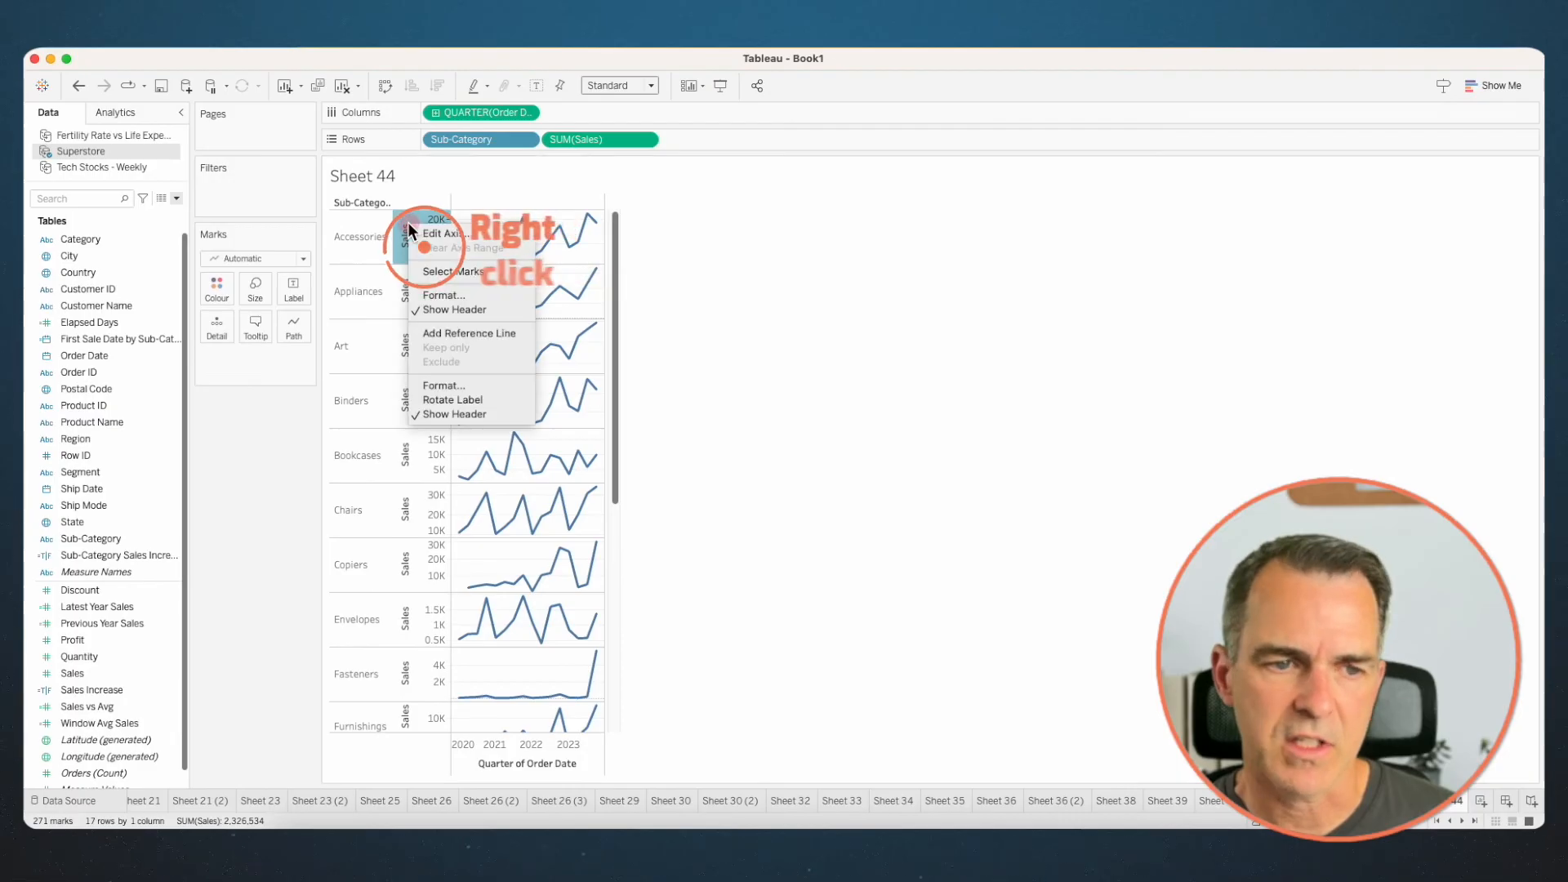
left_click(470, 310)
right_click(469, 763)
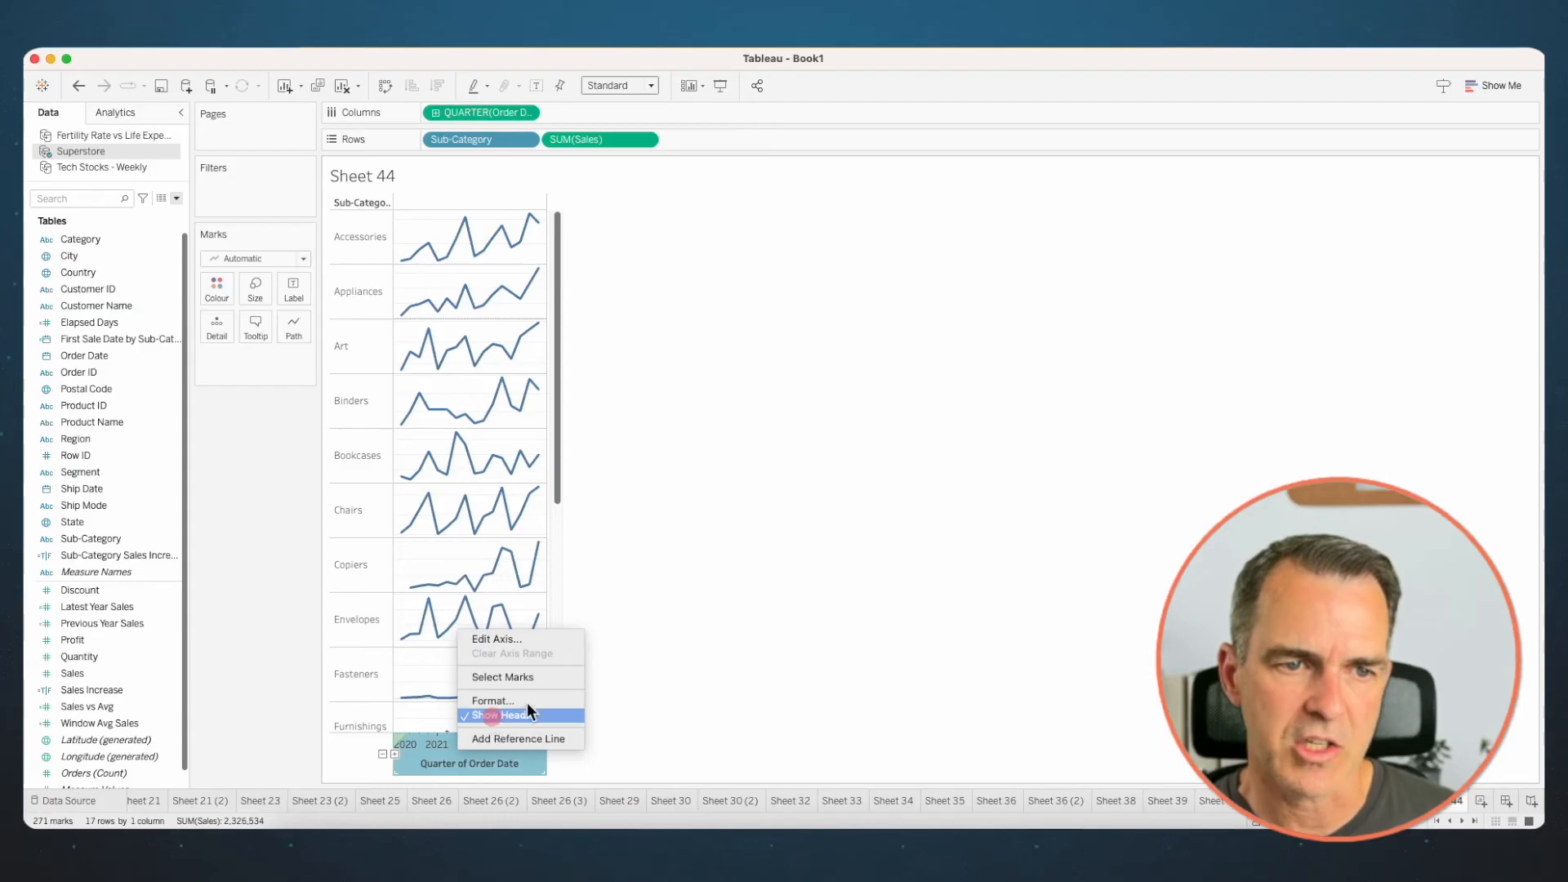
left_click(492, 715)
left_click_drag(359, 247, 359, 241)
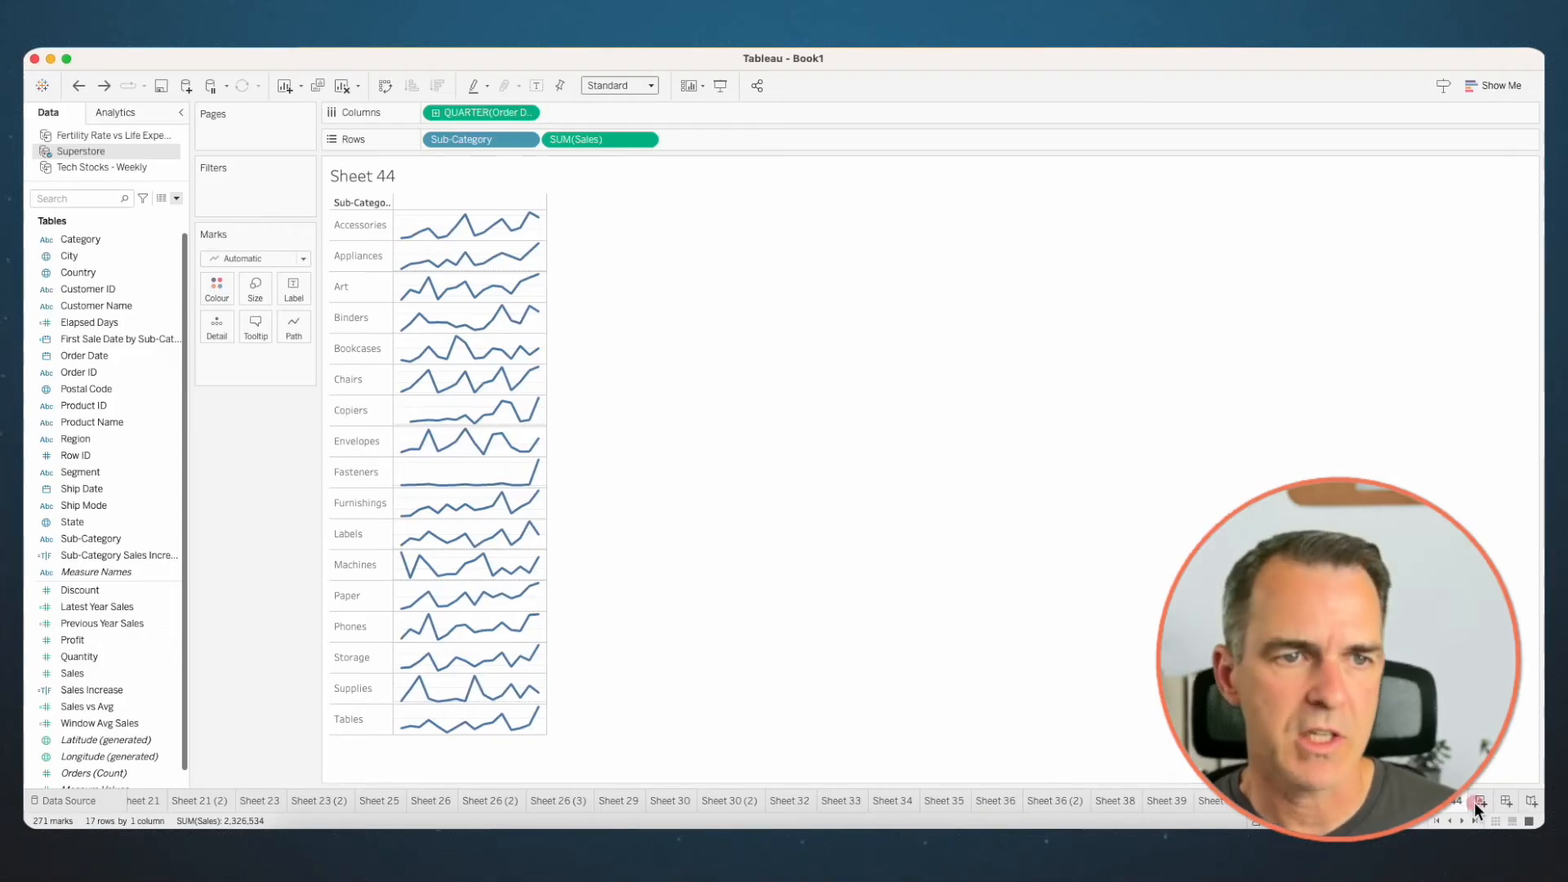
- On a new sheet, lay out Profit by discrete YEAR and QUARTER of Order Date, with one row per Sub-Category
left_click(1477, 799)
left_click_drag(82, 356, 527, 106)
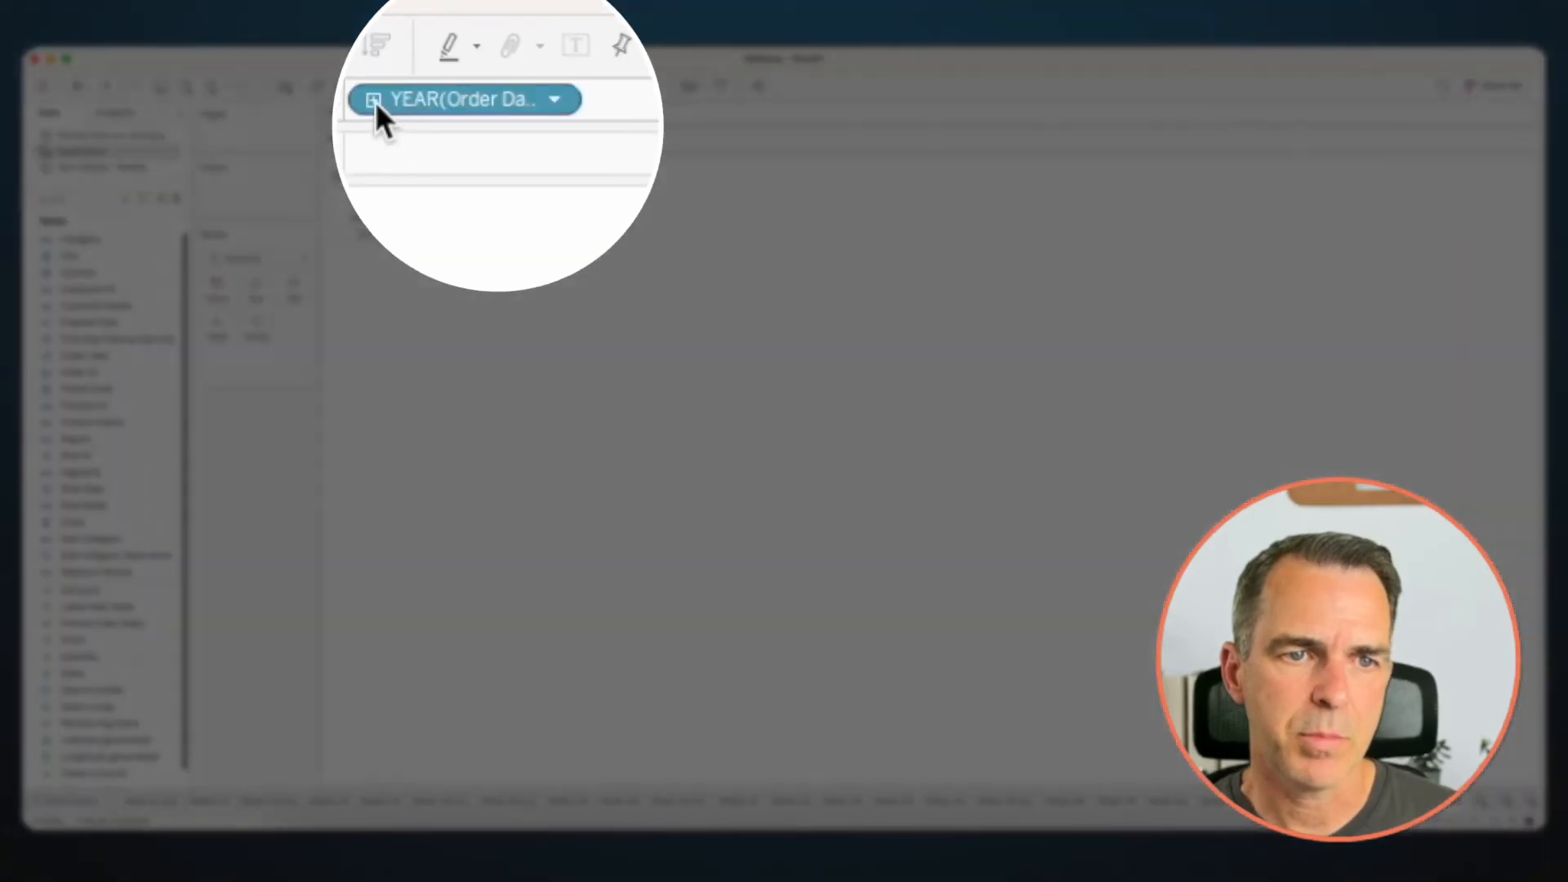
left_click(435, 112)
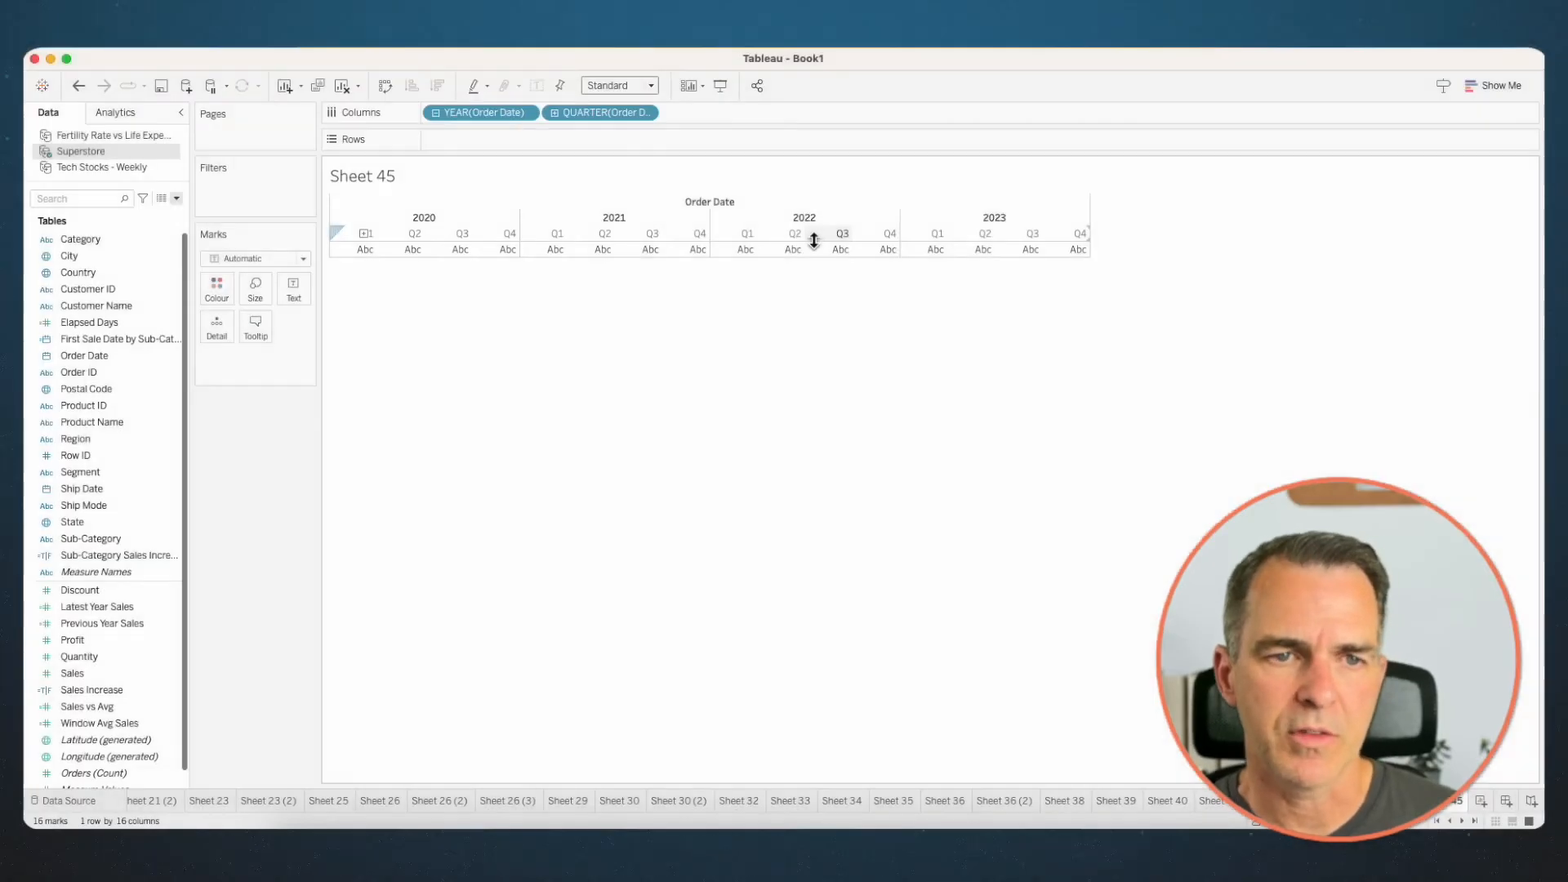
mouse_move(126, 539)
left_mouse_down()
mouse_move(431, 159)
mouse_move(474, 139)
left_mouse_up()
left_click(110, 640)
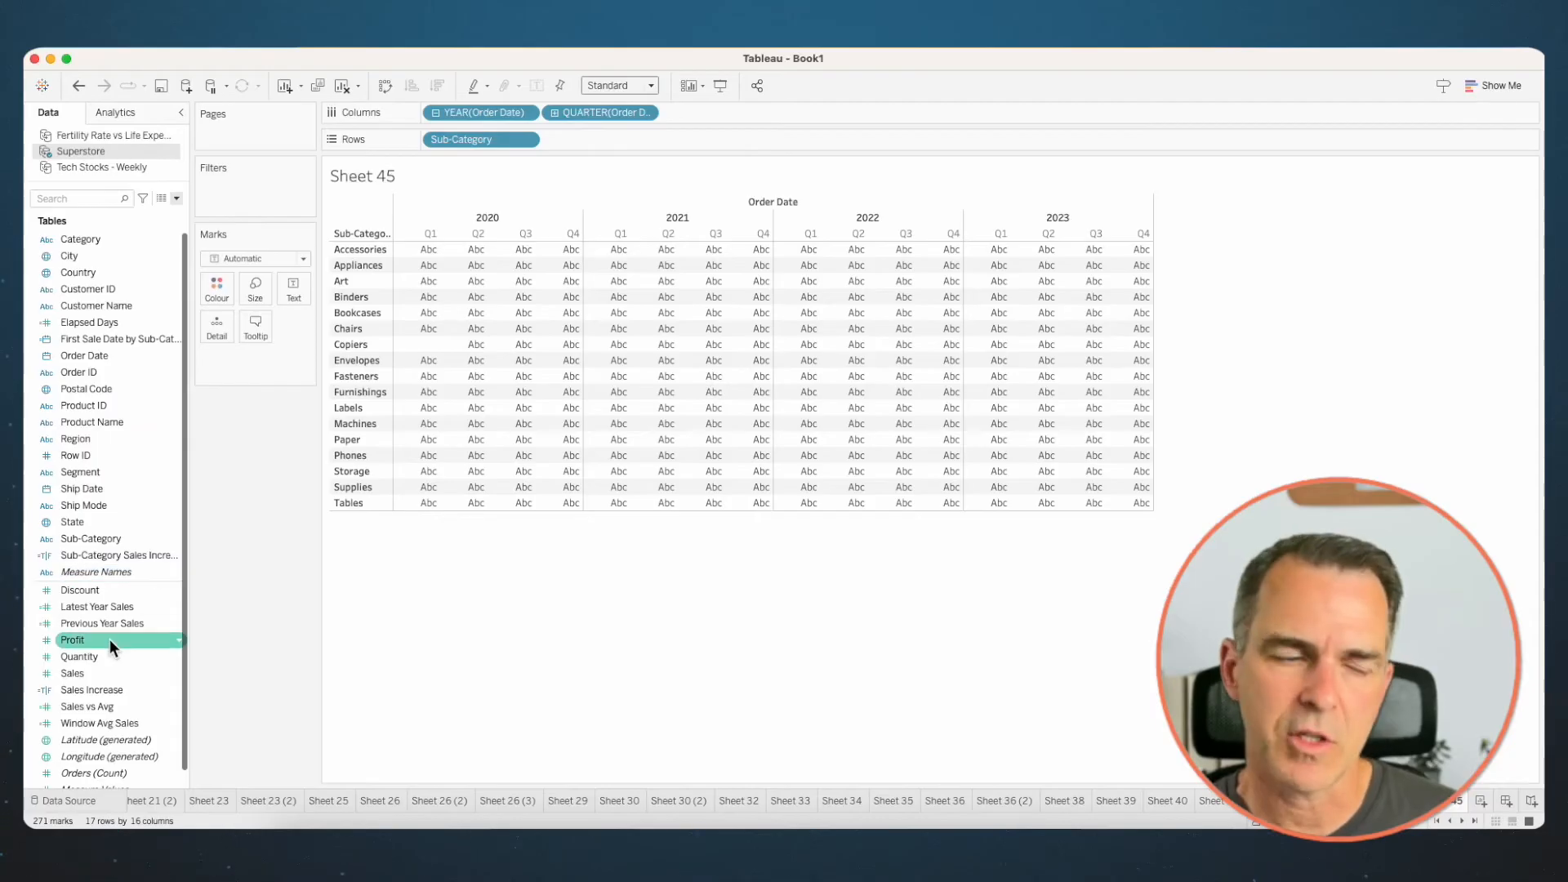
left_click_drag(109, 640, 600, 140)
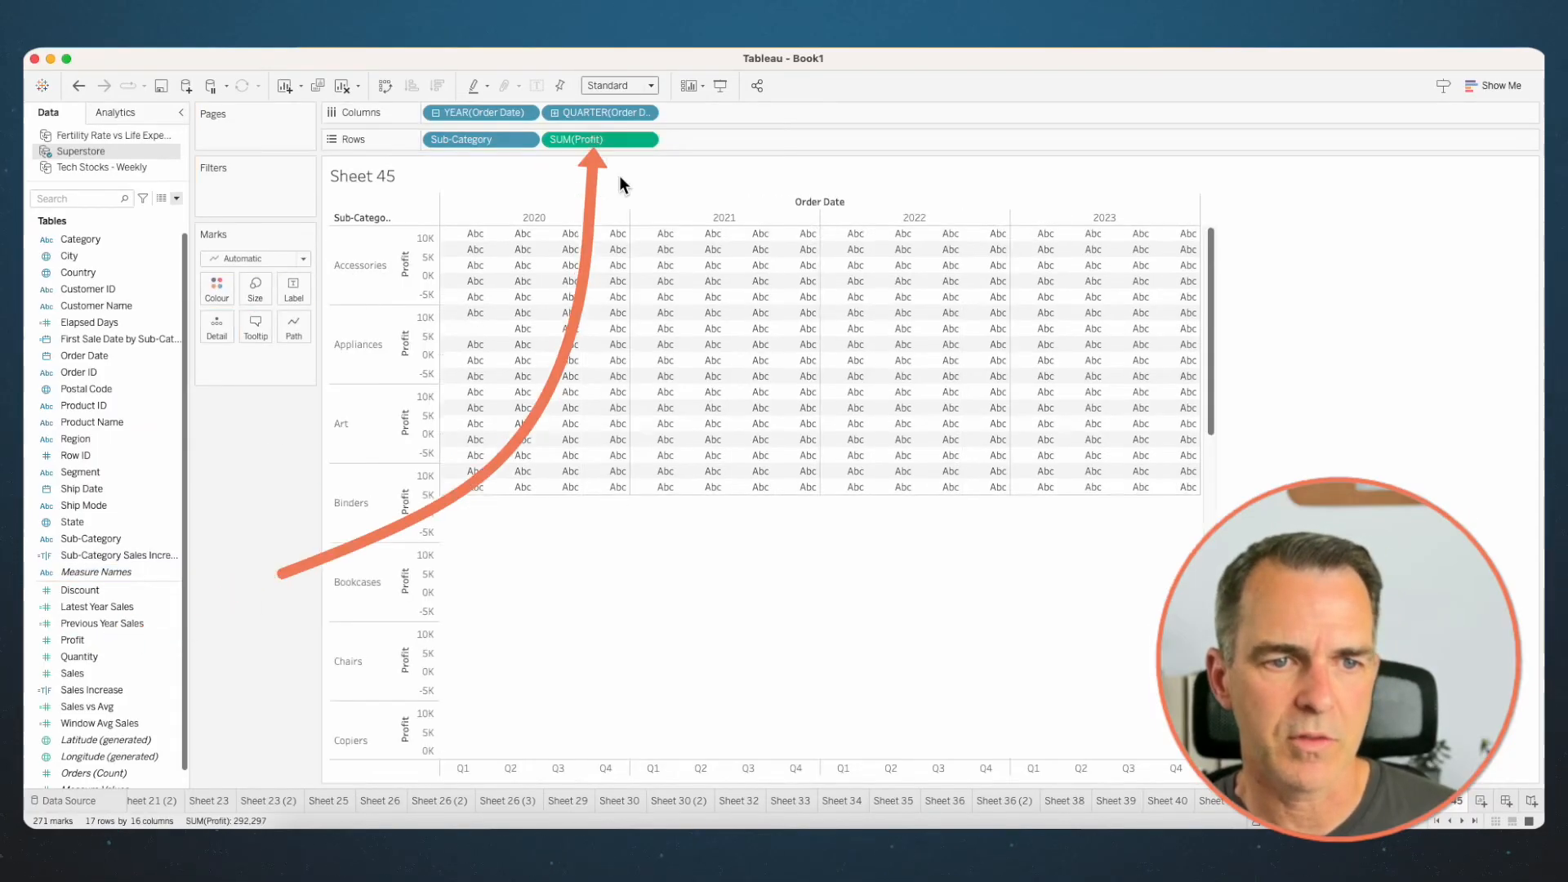
- Change the mark type to Bar and colour the bars by Profit
left_click(238, 187)
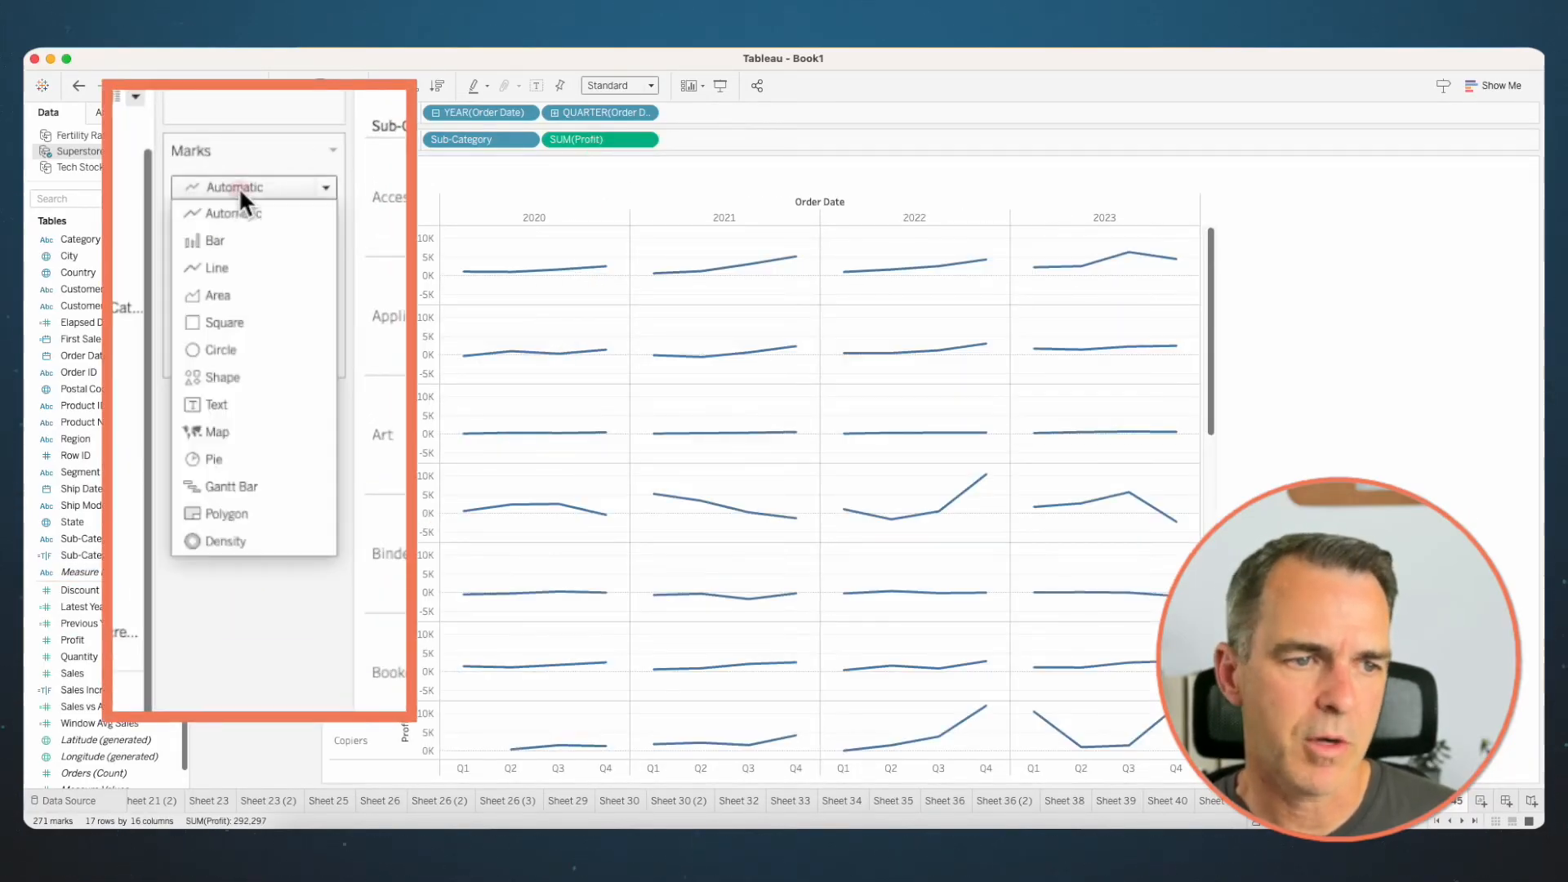
left_click(225, 236)
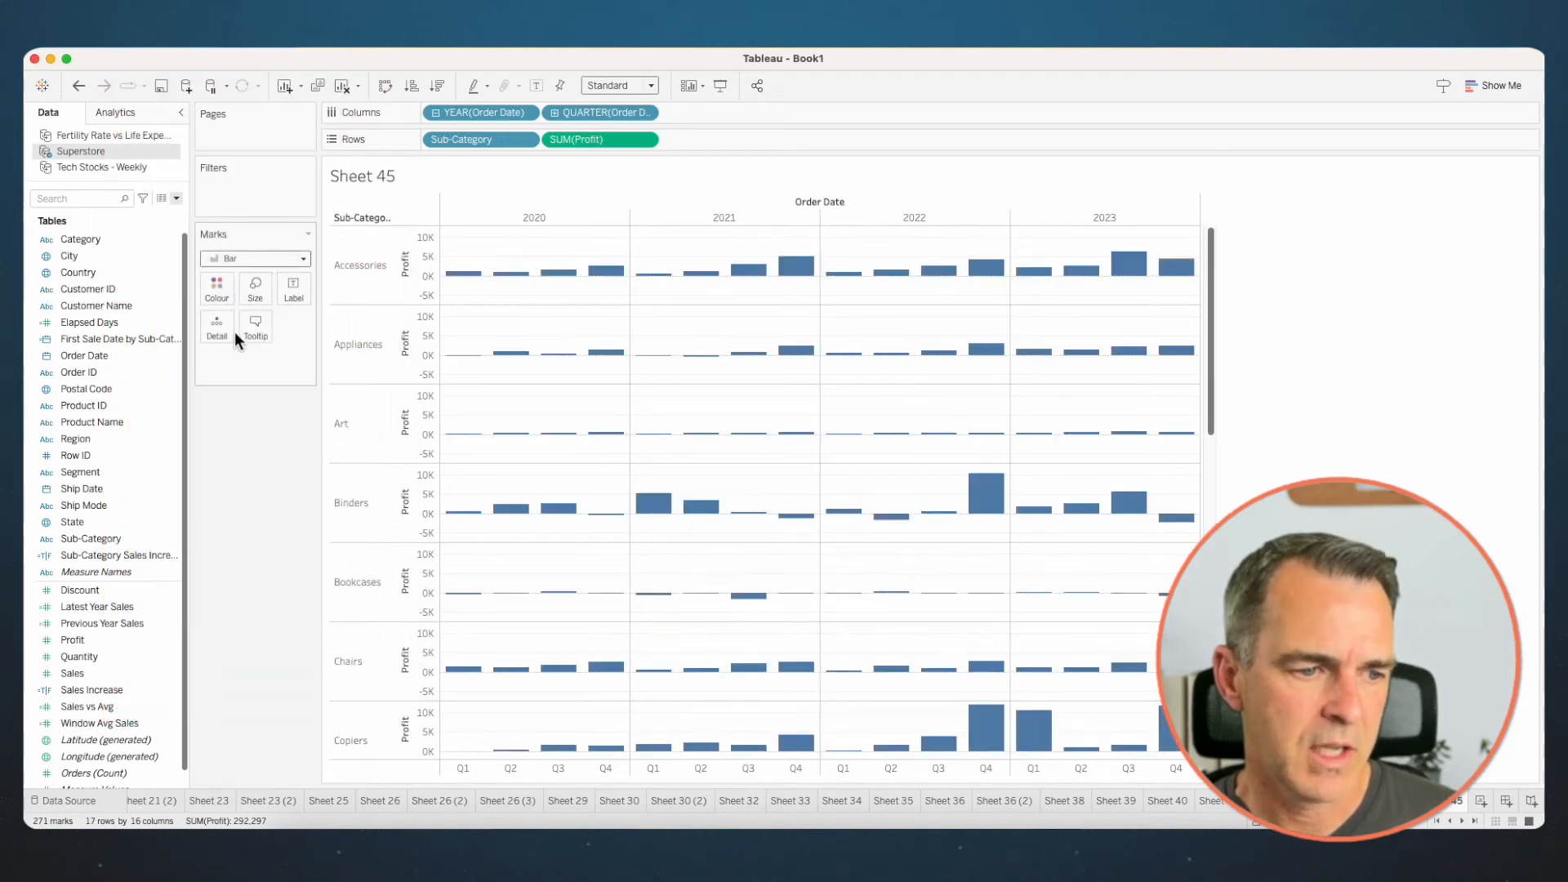
left_click_drag(96, 638, 216, 287)
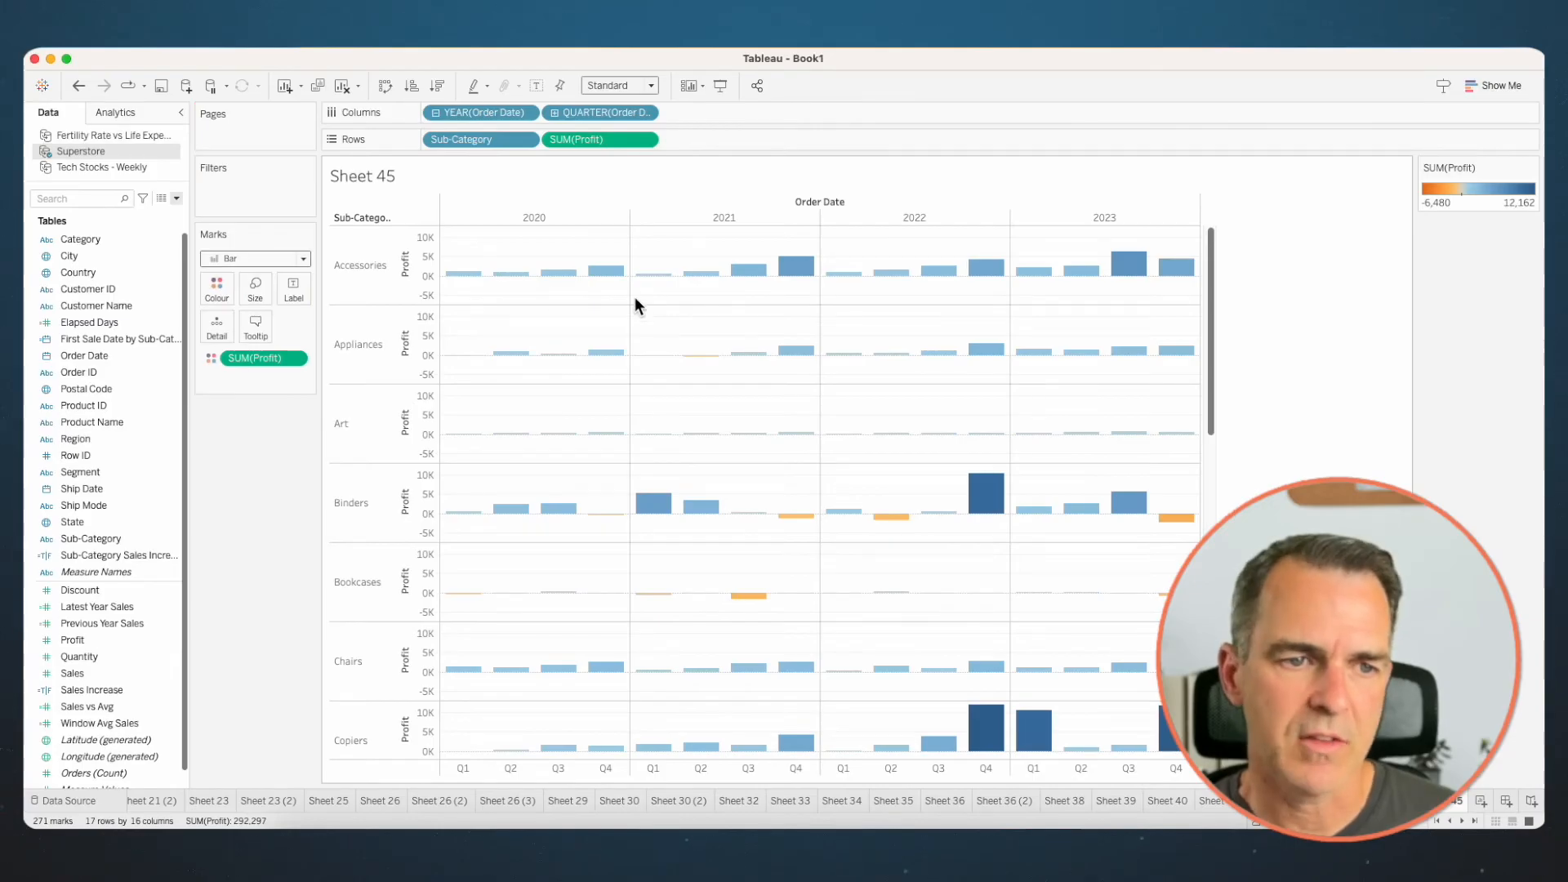
- Set the Profit axis to independent axis ranges for each row or column
right_click(419, 260)
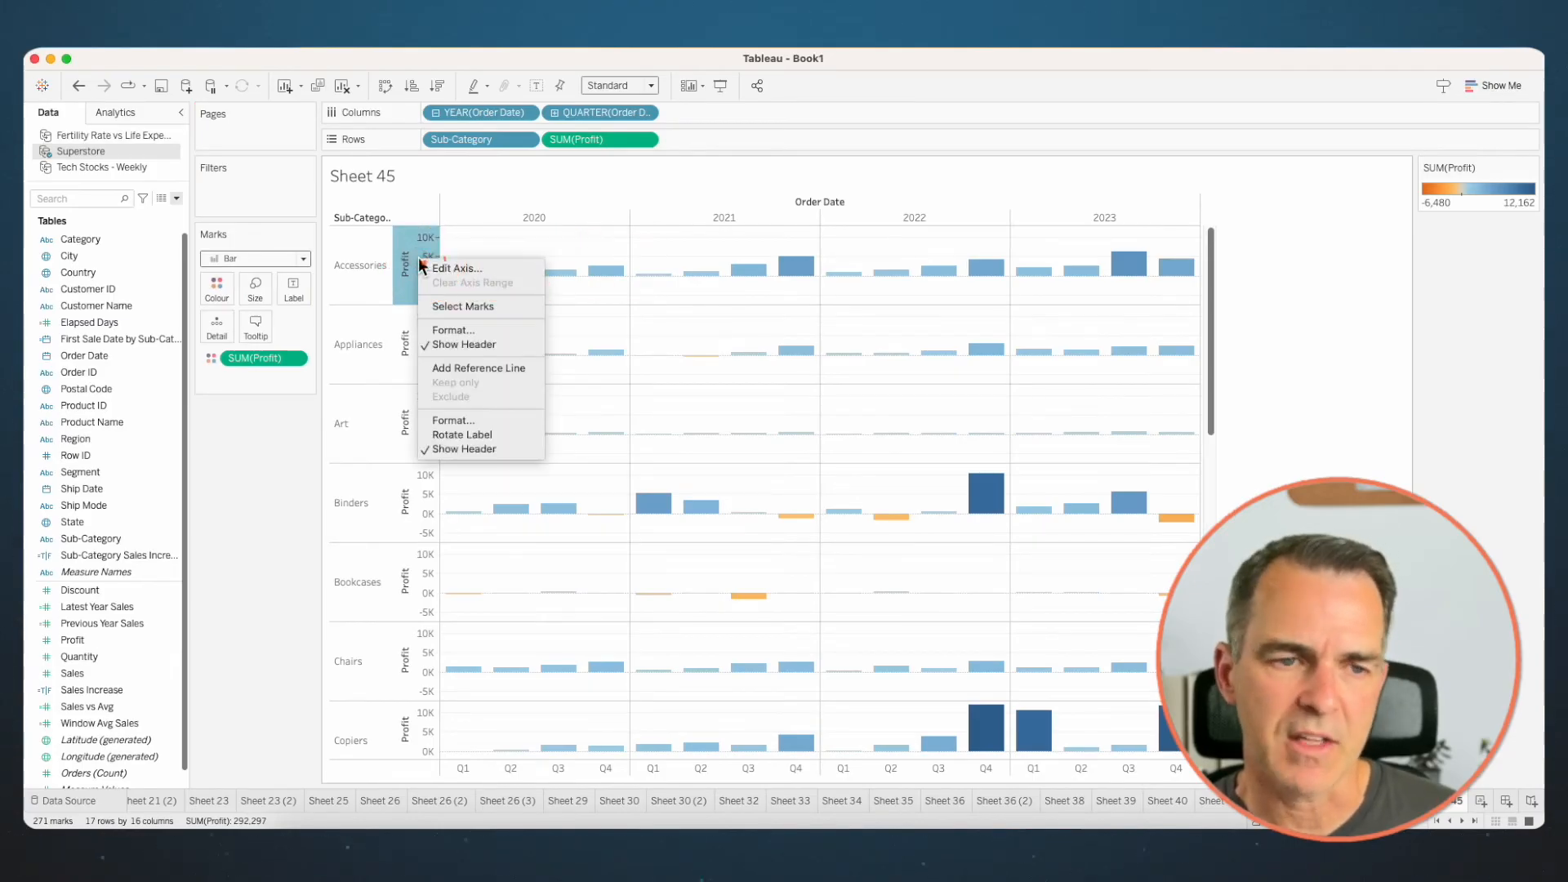
left_click(439, 270)
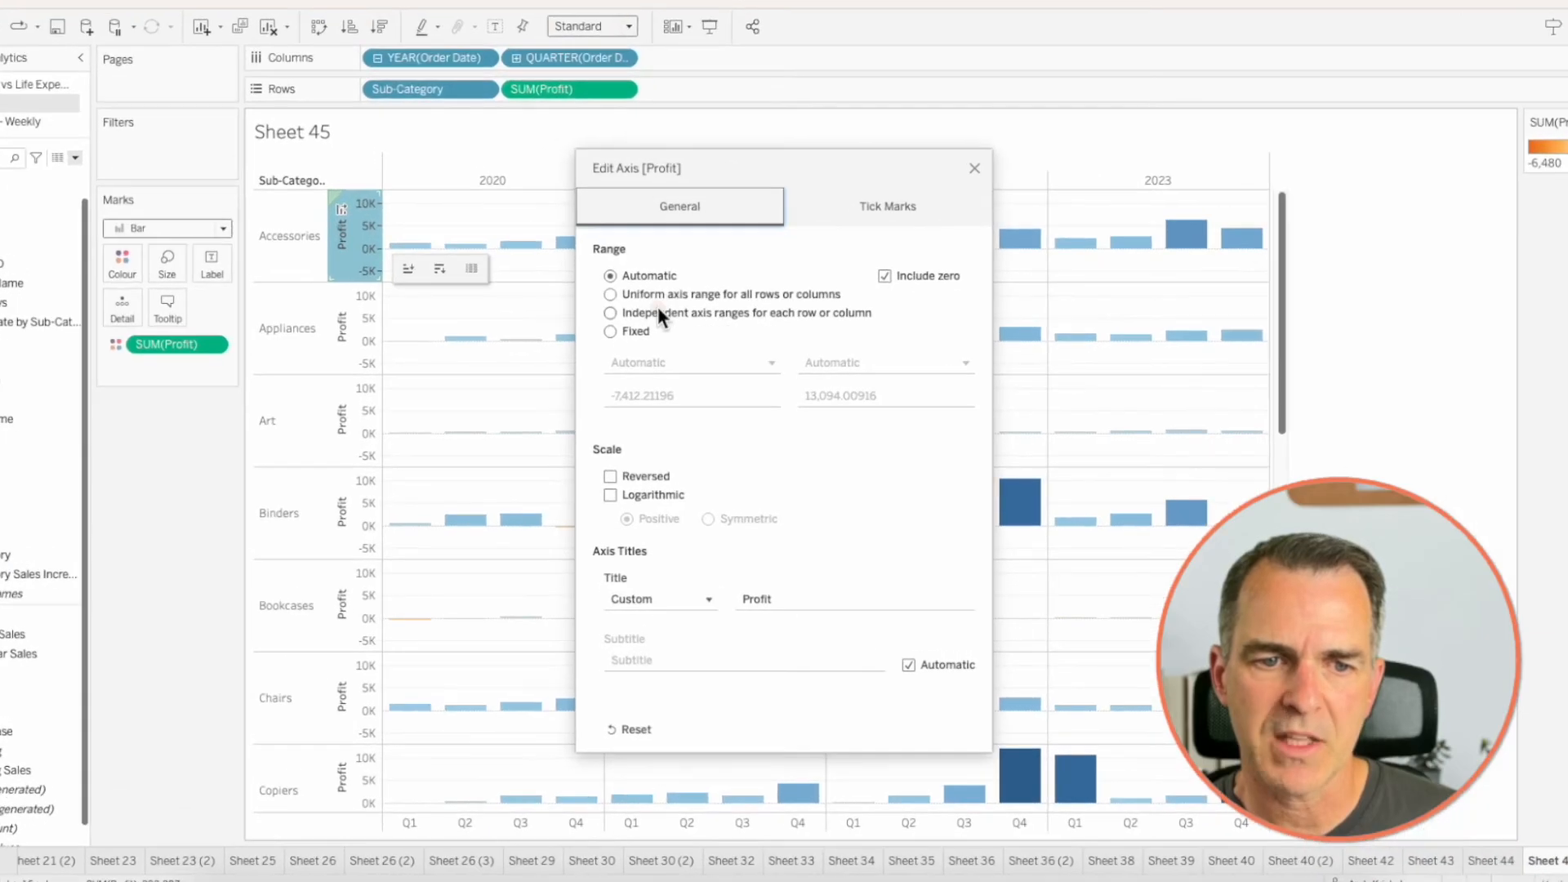
left_click(658, 310)
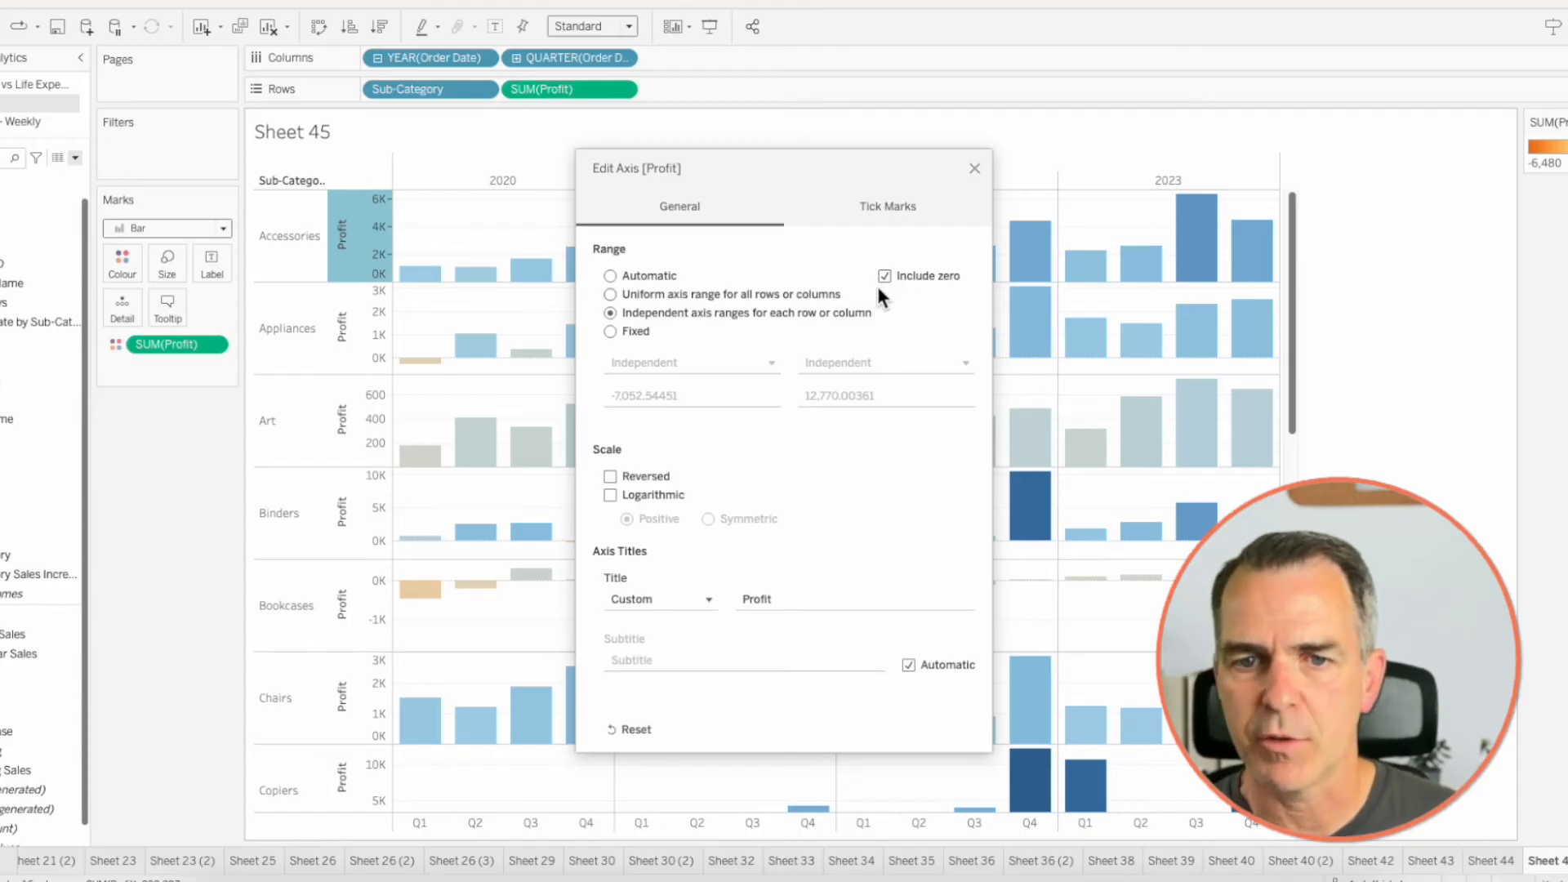
left_click(975, 168)
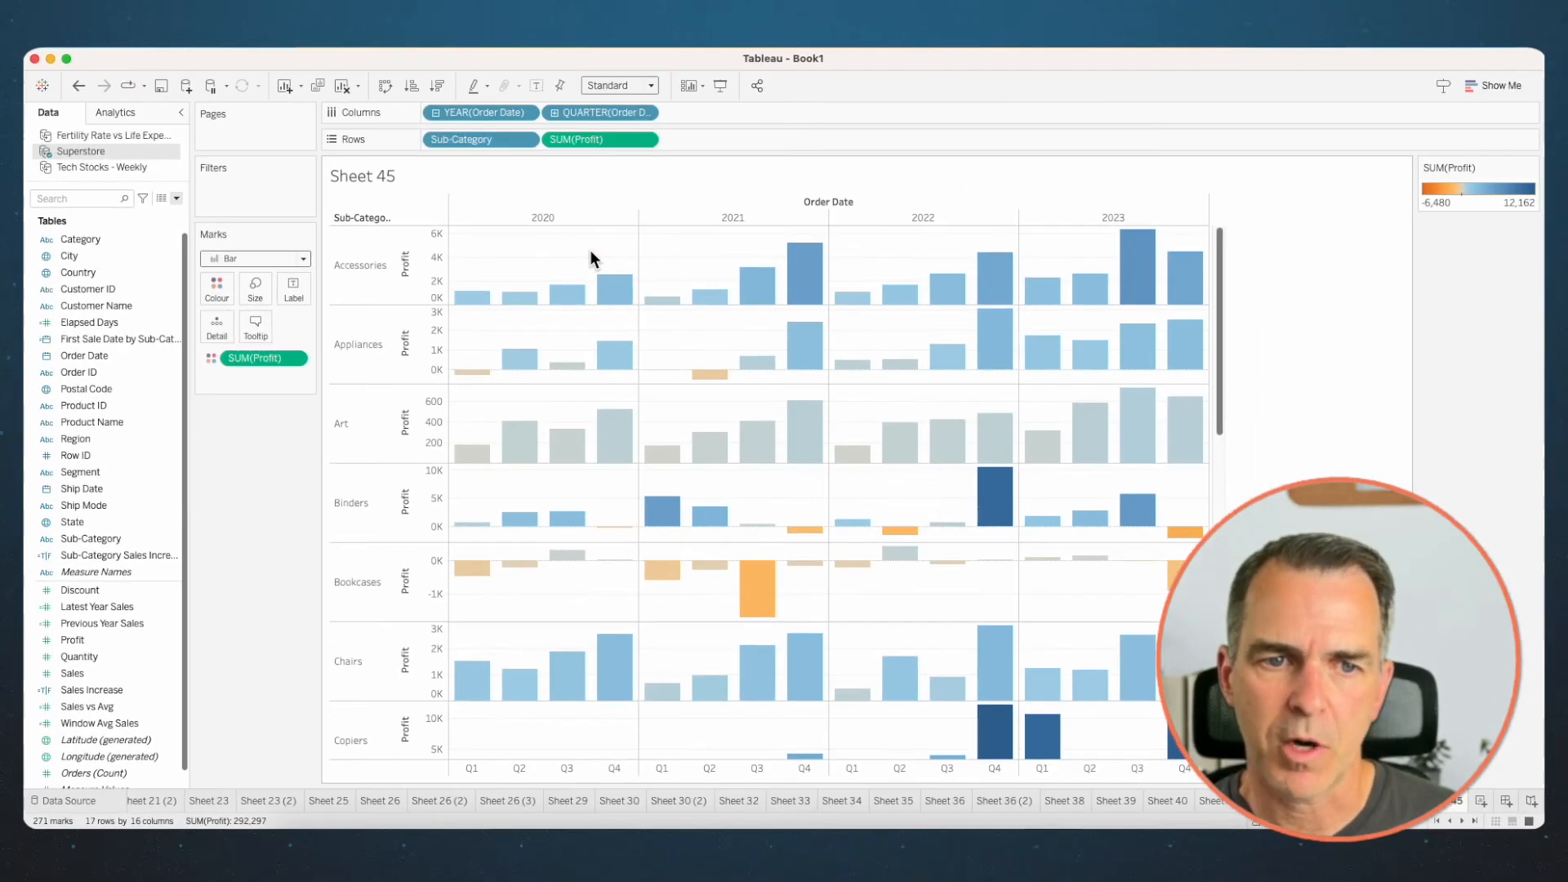
- Shrink the column width and row height, and hide the Quarter, Year and Profit headers
left_click_drag(631, 204, 505, 217)
left_click_drag(420, 291, 421, 254)
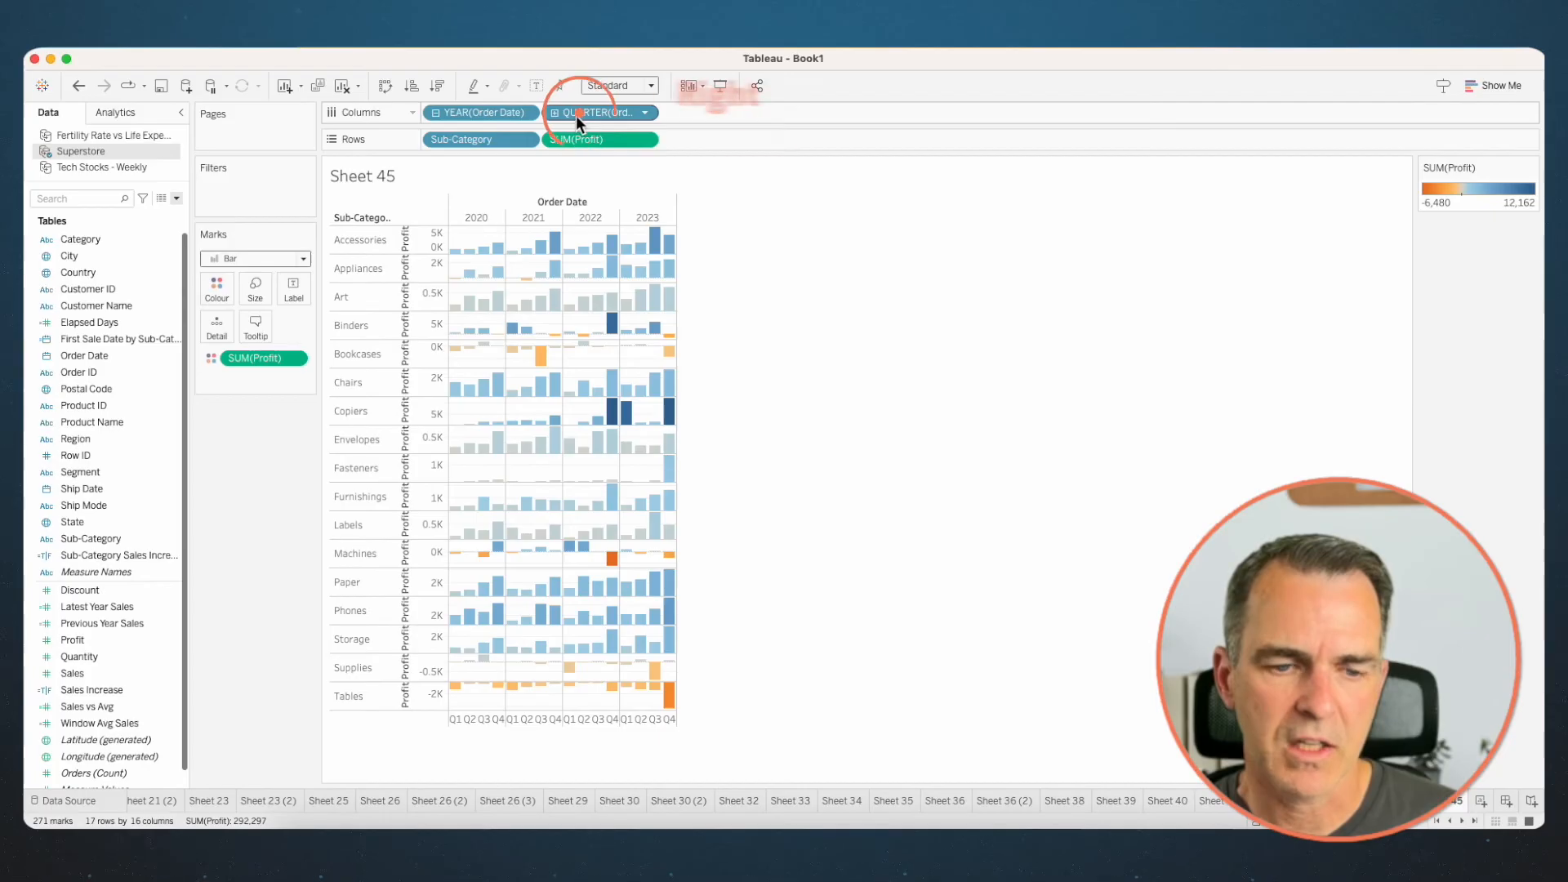
right_click(575, 115)
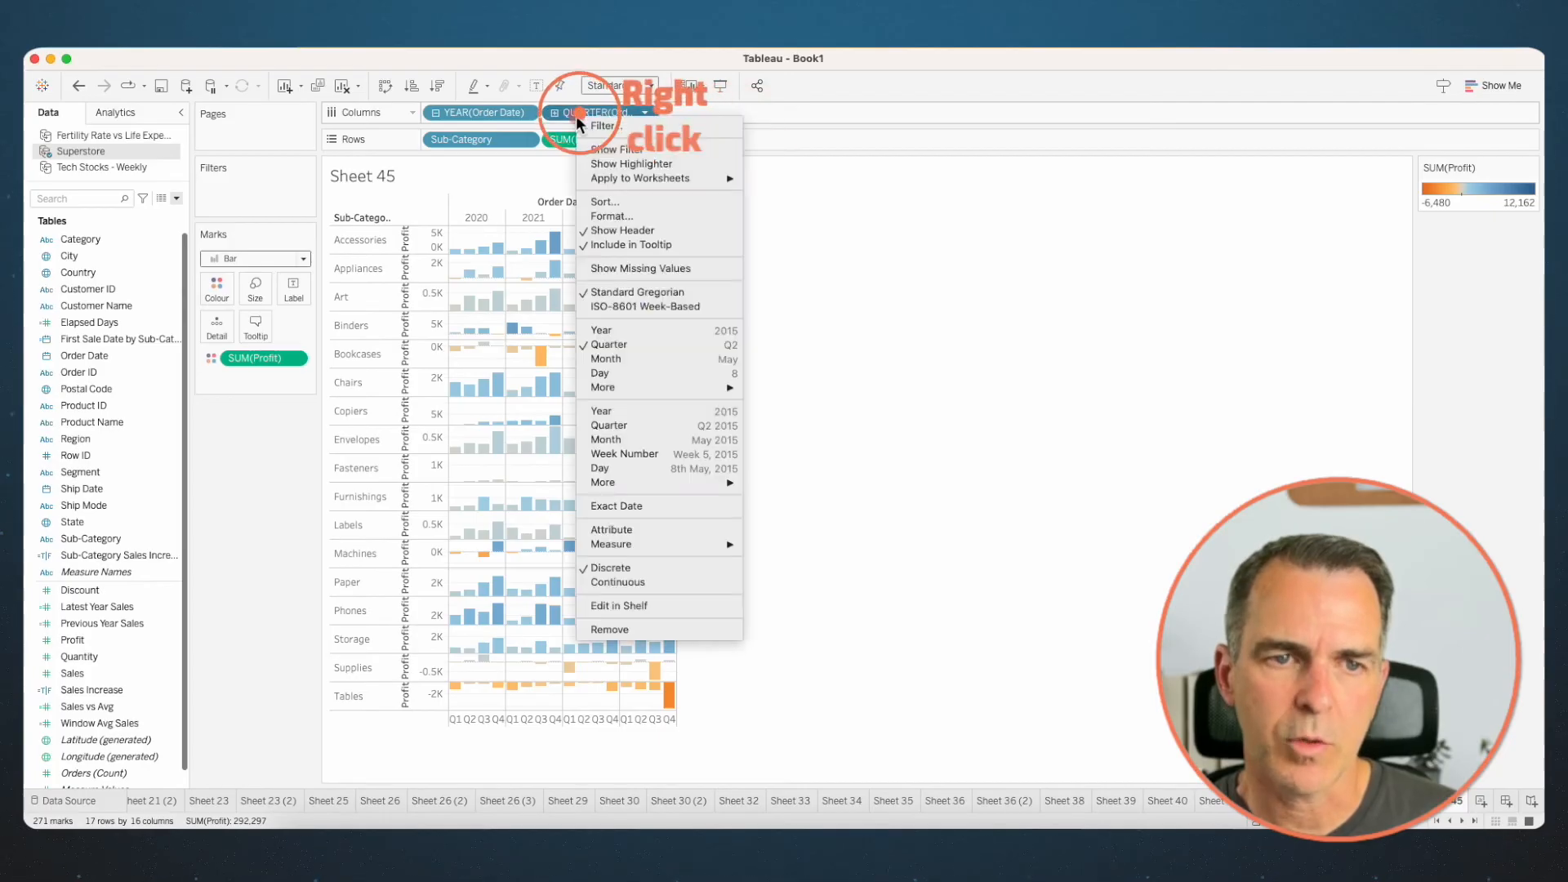
left_click(609, 230)
right_click(478, 110)
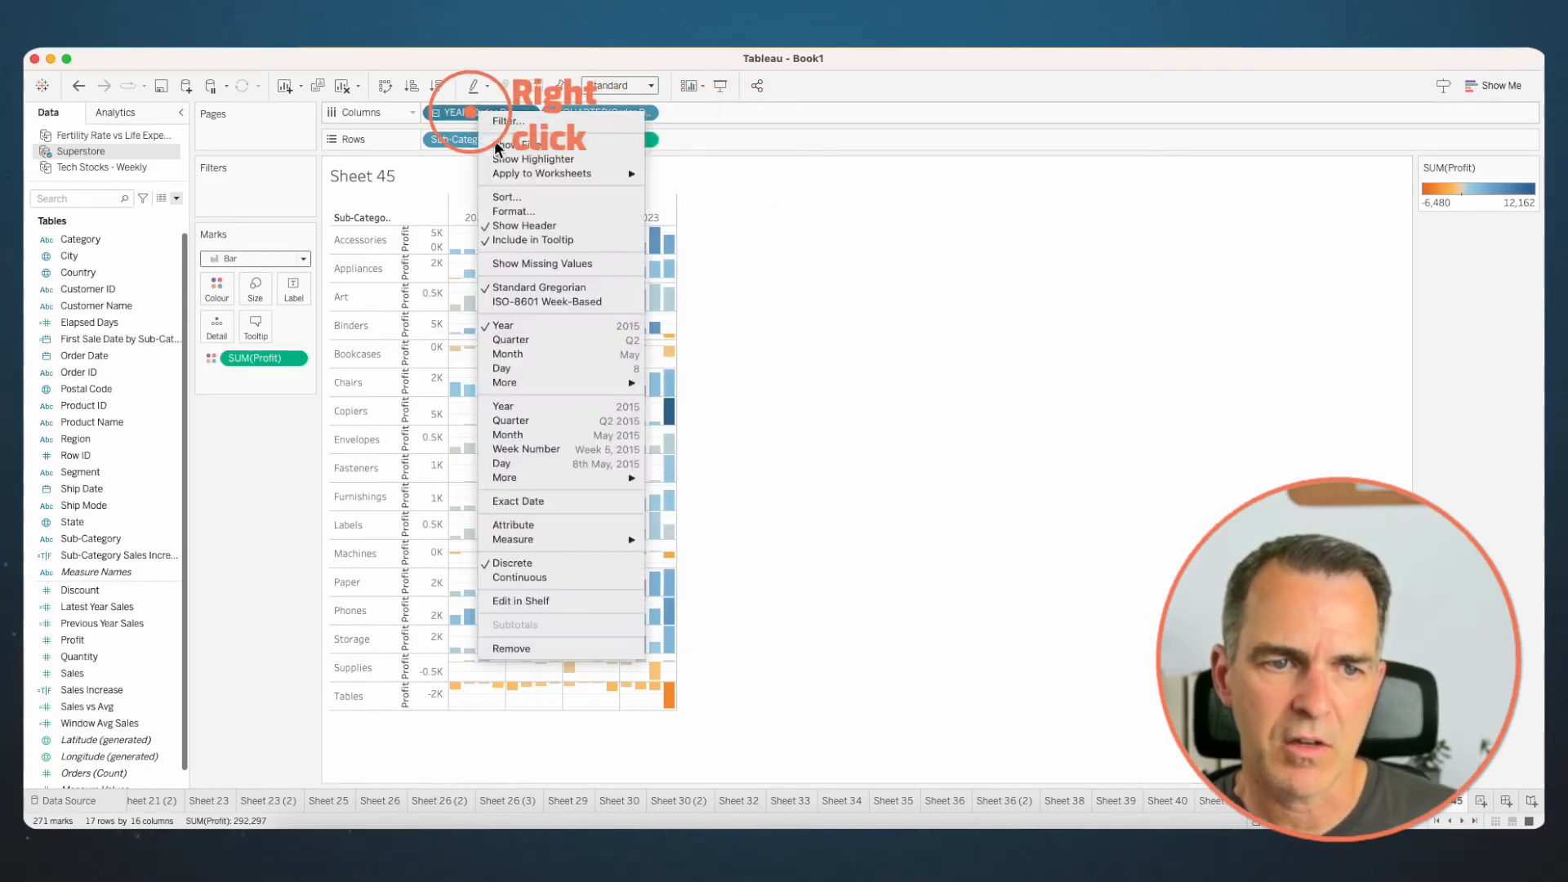
left_click(518, 224)
right_click(571, 139)
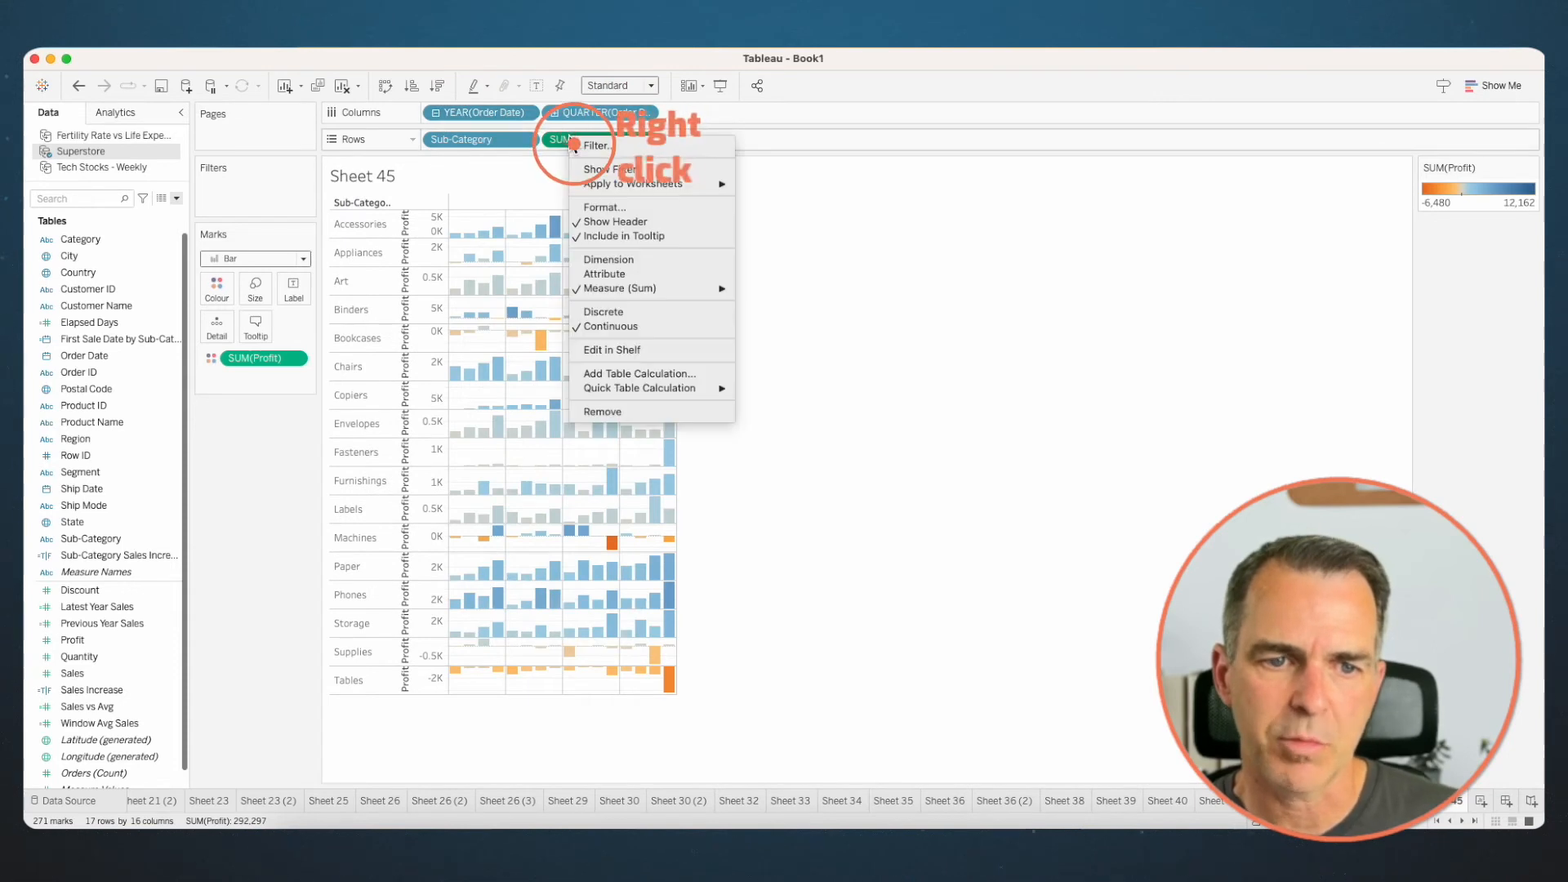
left_click(608, 222)
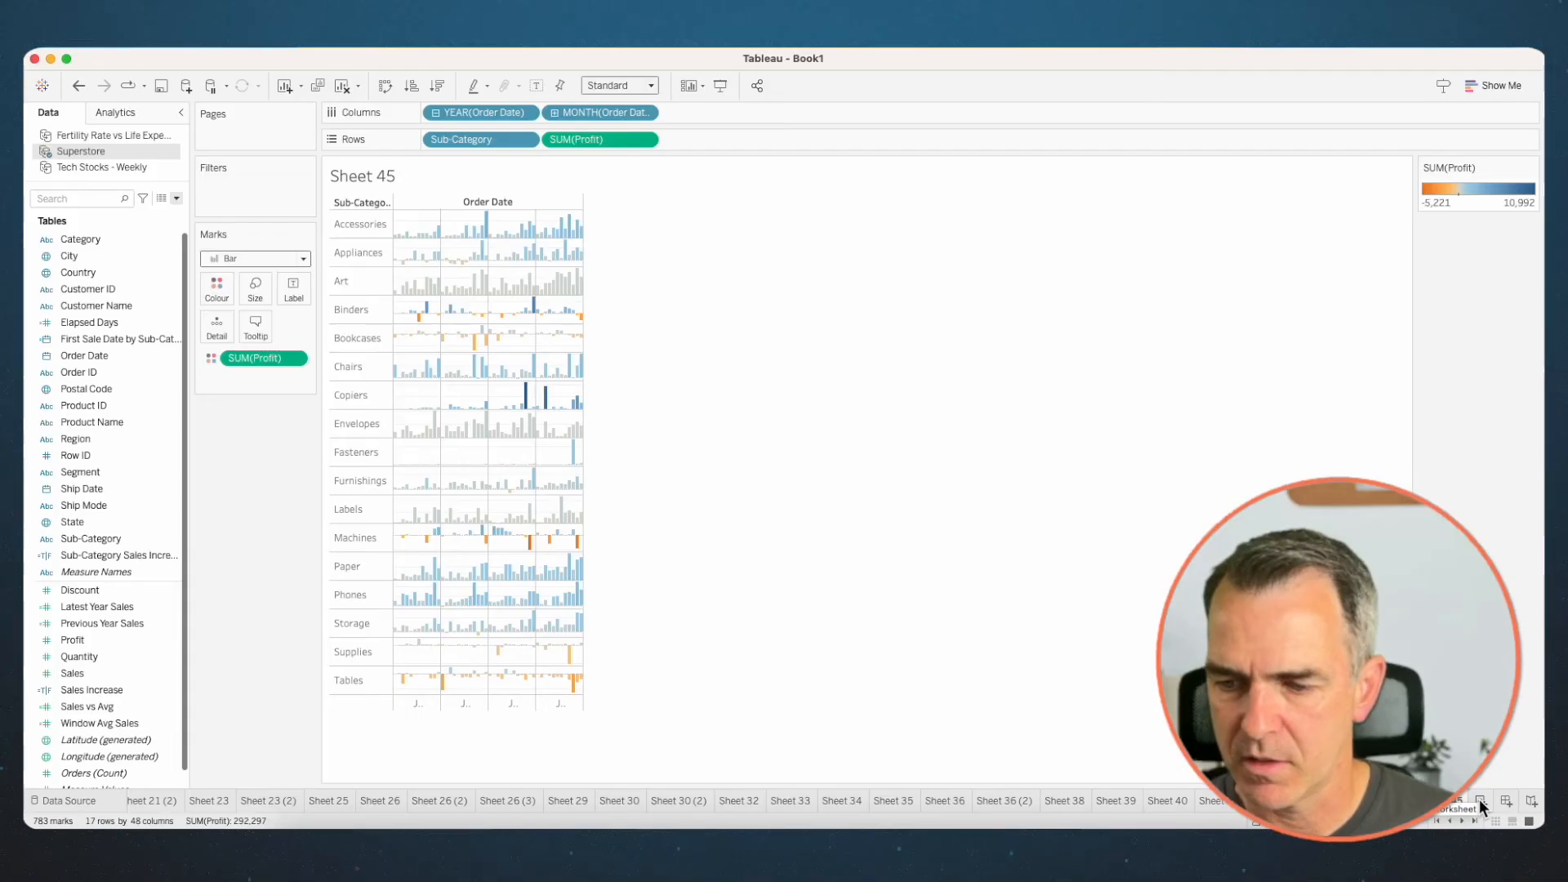
- On a new sheet, plot Sales by continuous QUARTER of Order Date as an area chart with one row per Region
left_click(1479, 800)
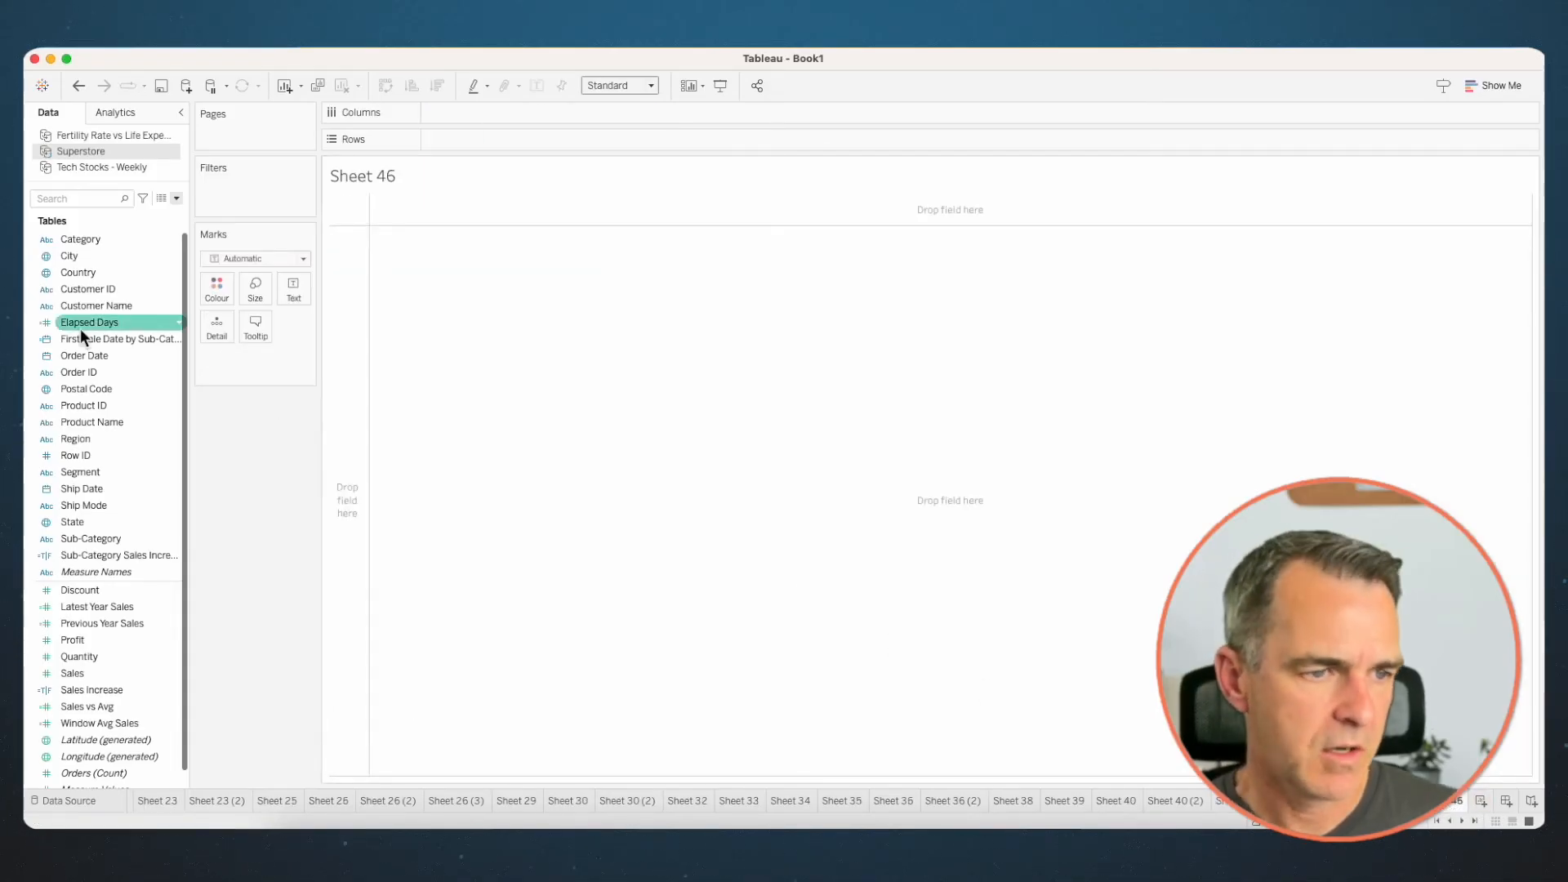
mouse_move(85, 352)
left_mouse_down()
mouse_move(321, 193)
mouse_move(515, 97)
mouse_move(530, 110)
left_mouse_up()
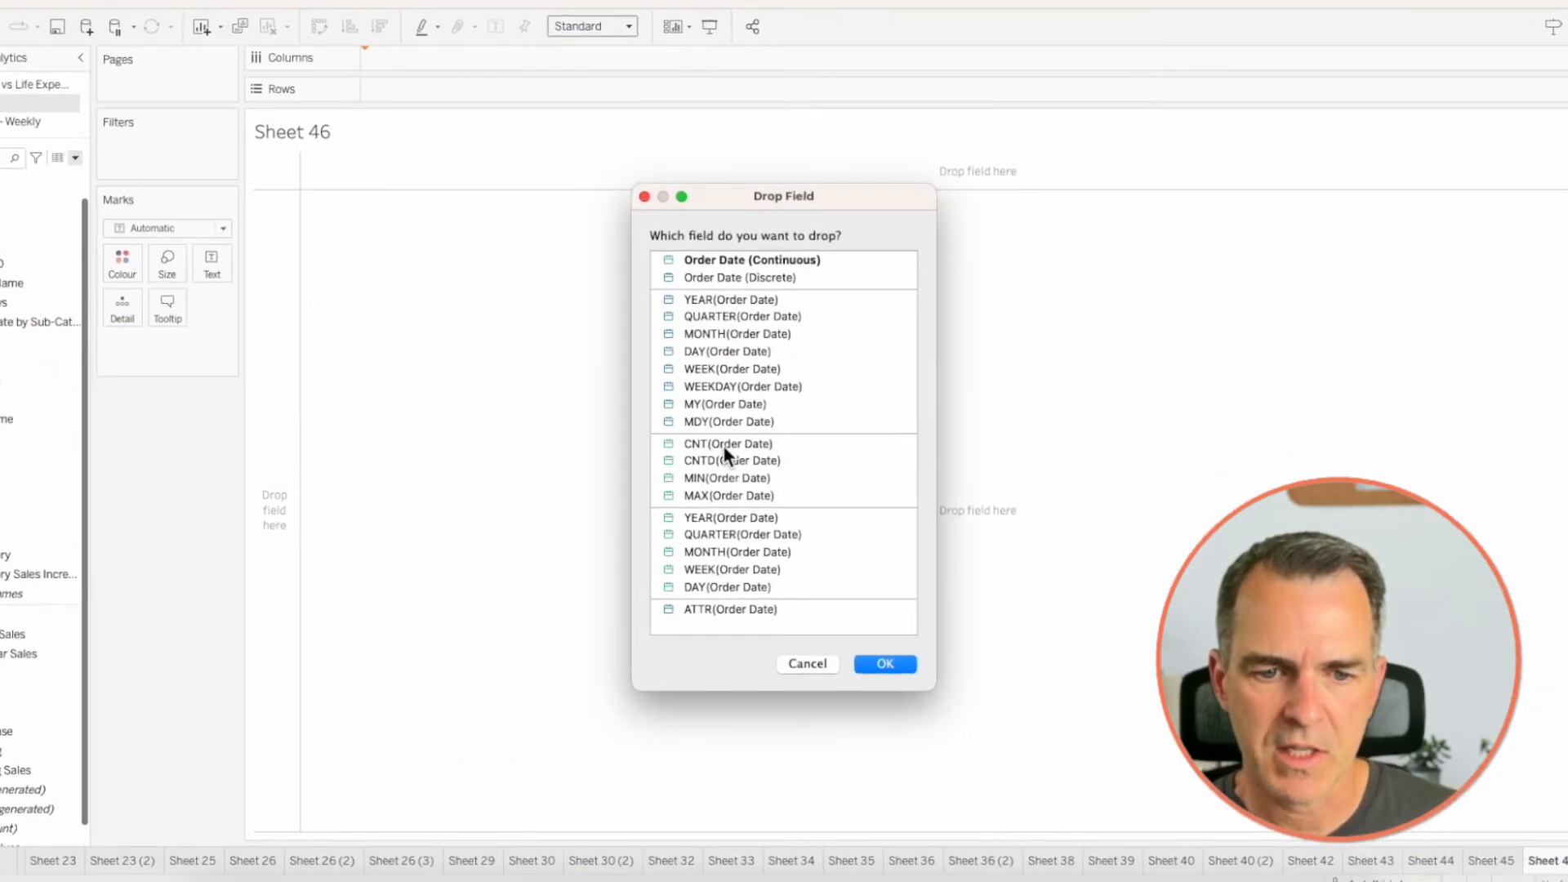
left_click(720, 535)
left_click(893, 664)
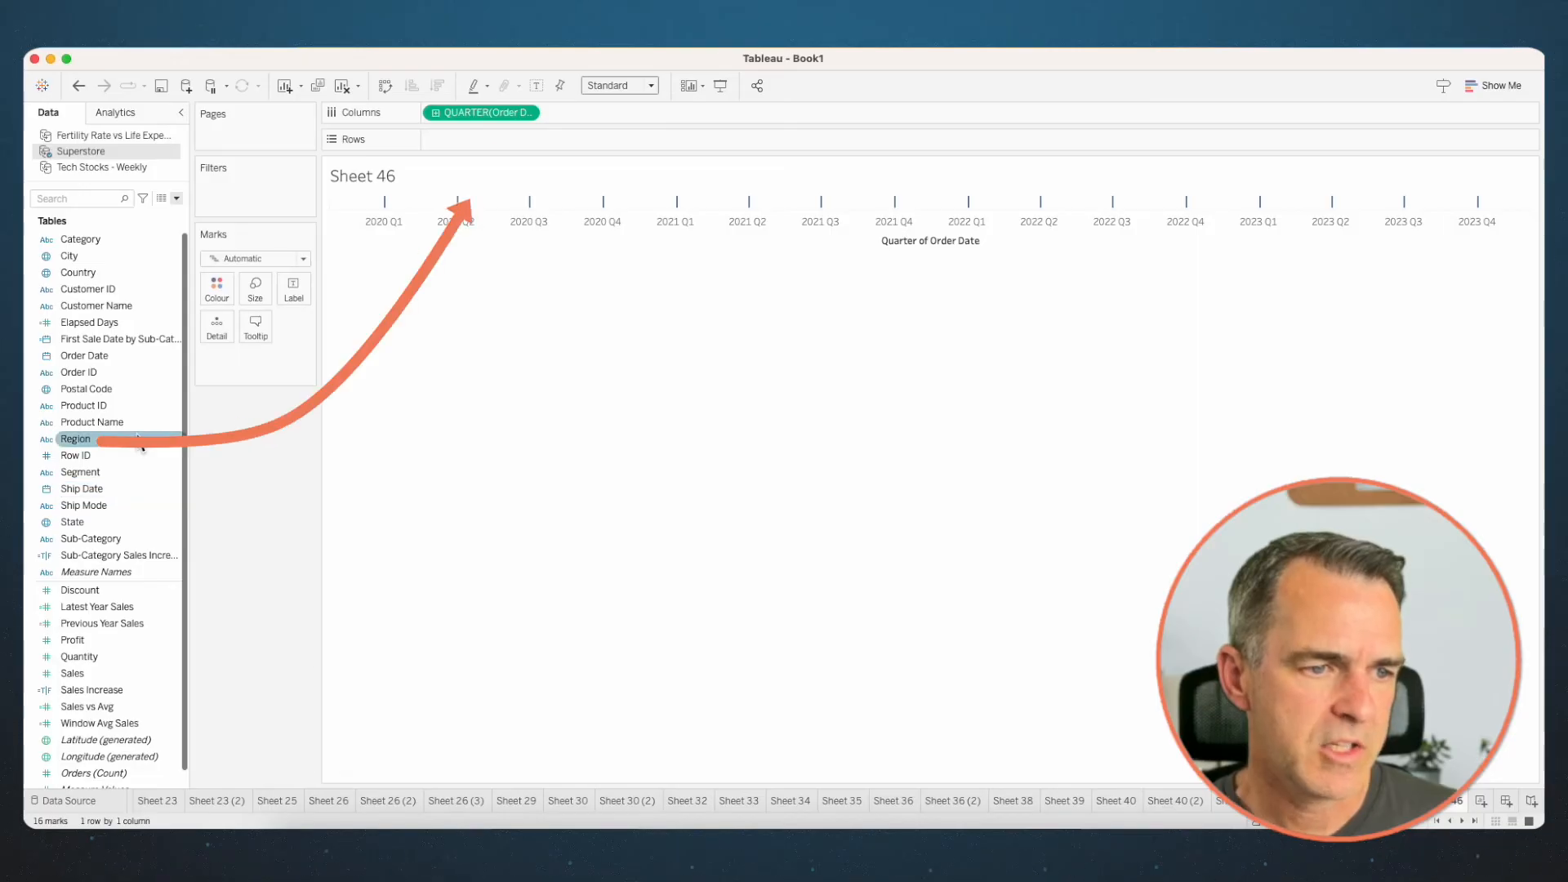
left_click_drag(75, 439, 518, 139)
left_click_drag(72, 674, 679, 138)
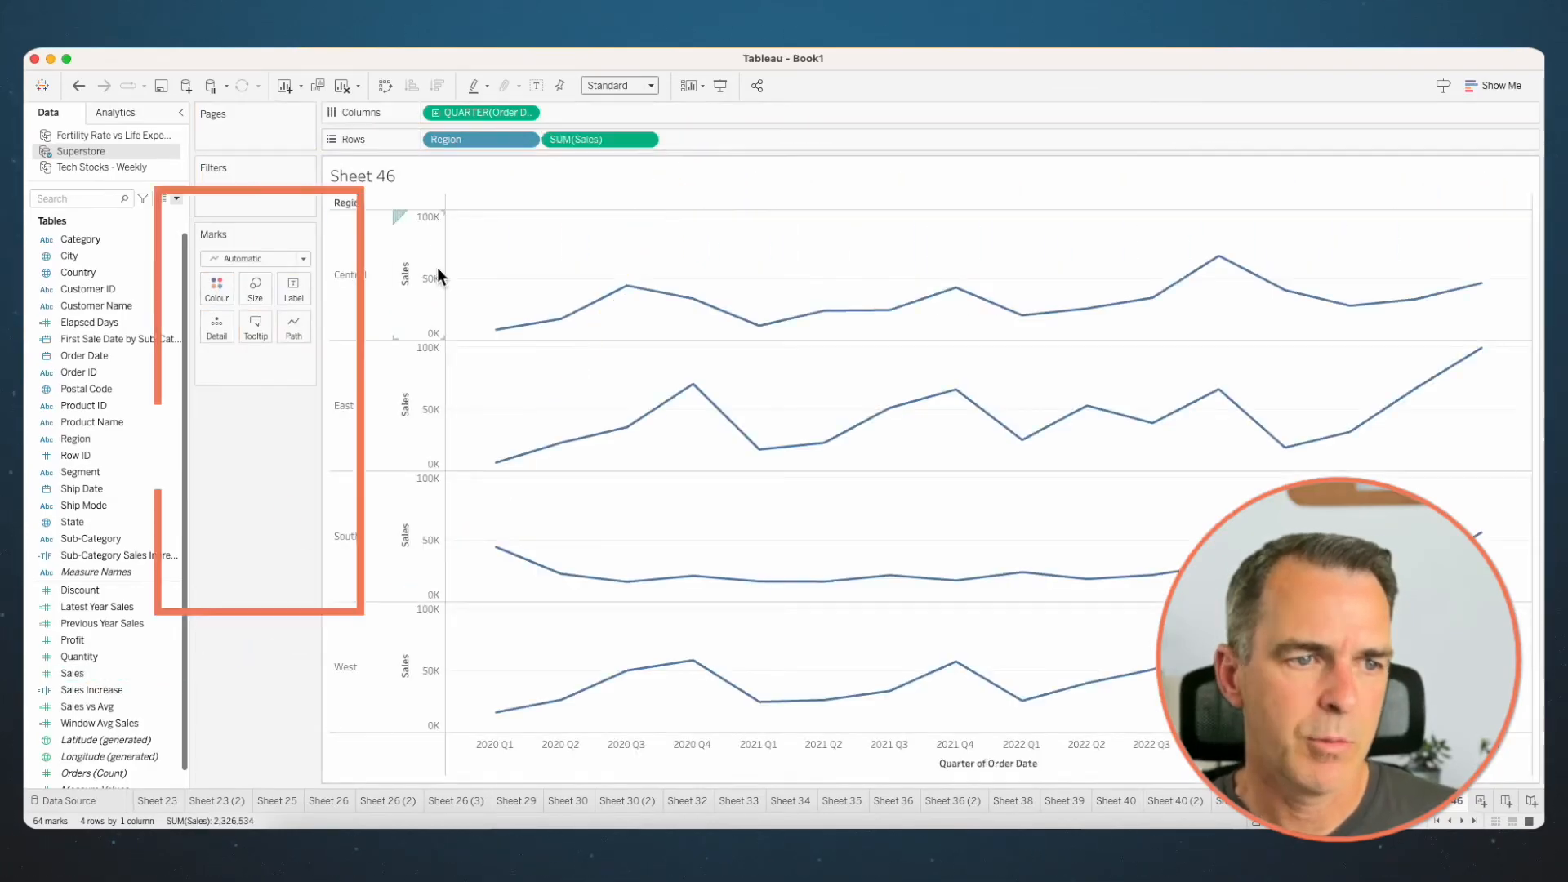
left_click(226, 187)
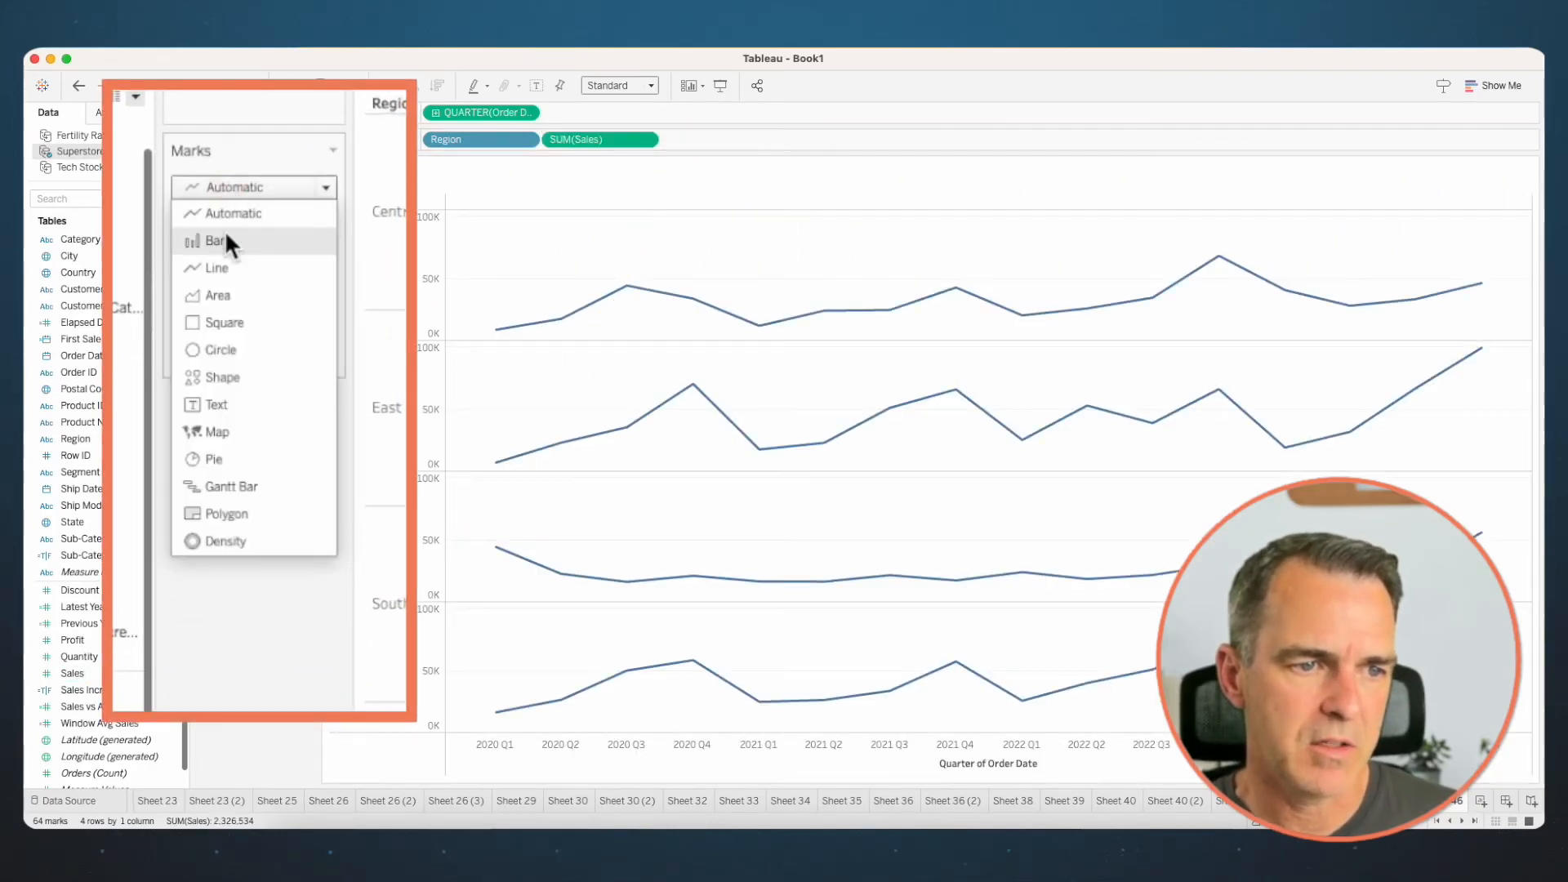
left_click(225, 299)
- Set the Sales axis to independent axis ranges for each row or column, keeping zero included
right_click(418, 285)
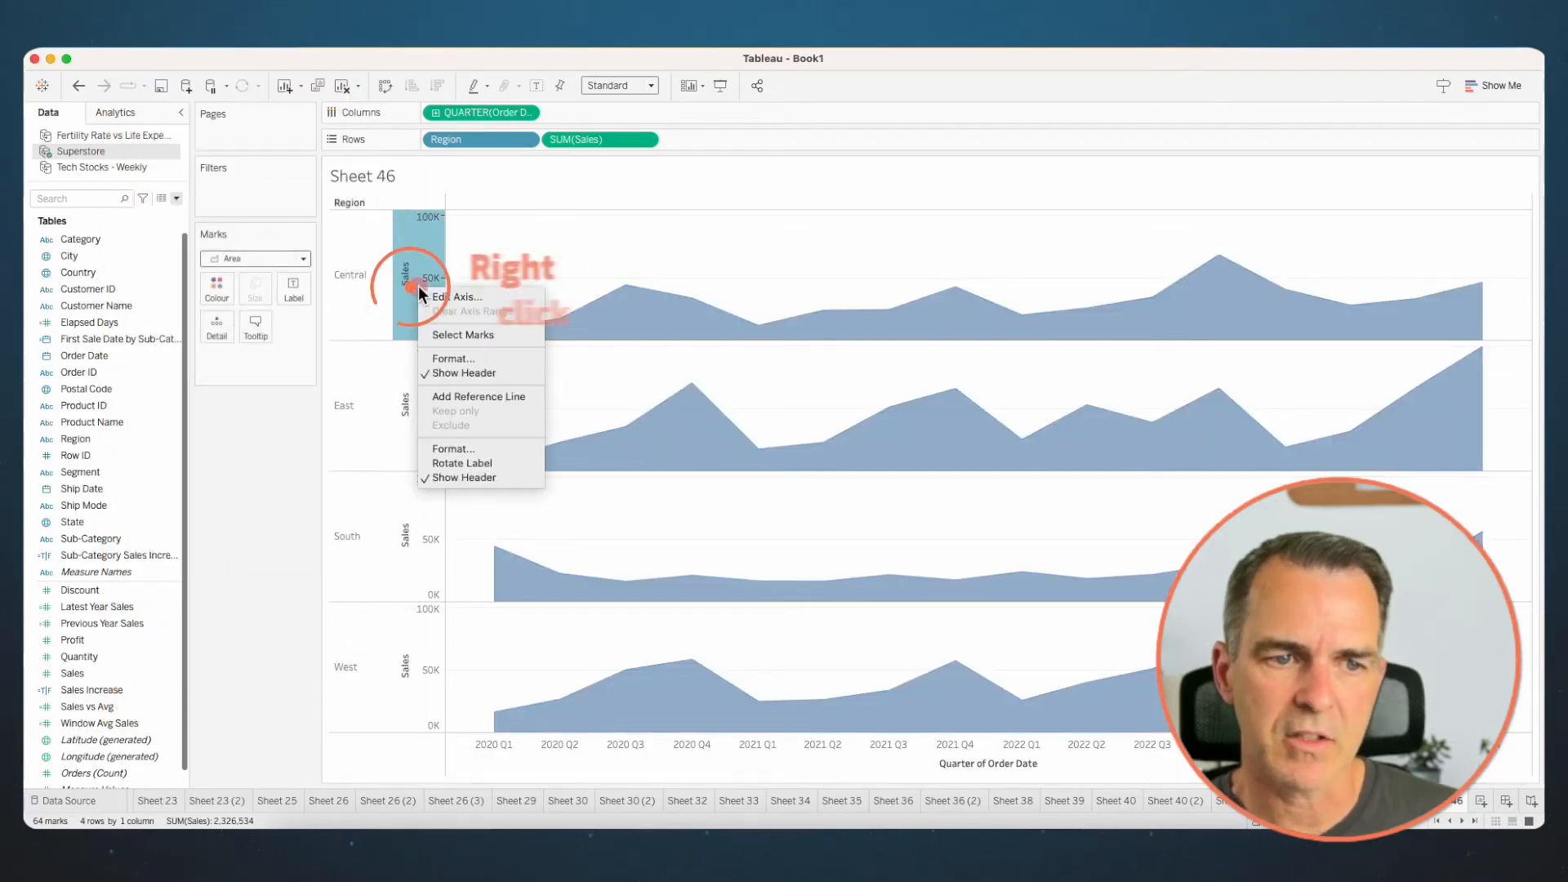
left_click(452, 299)
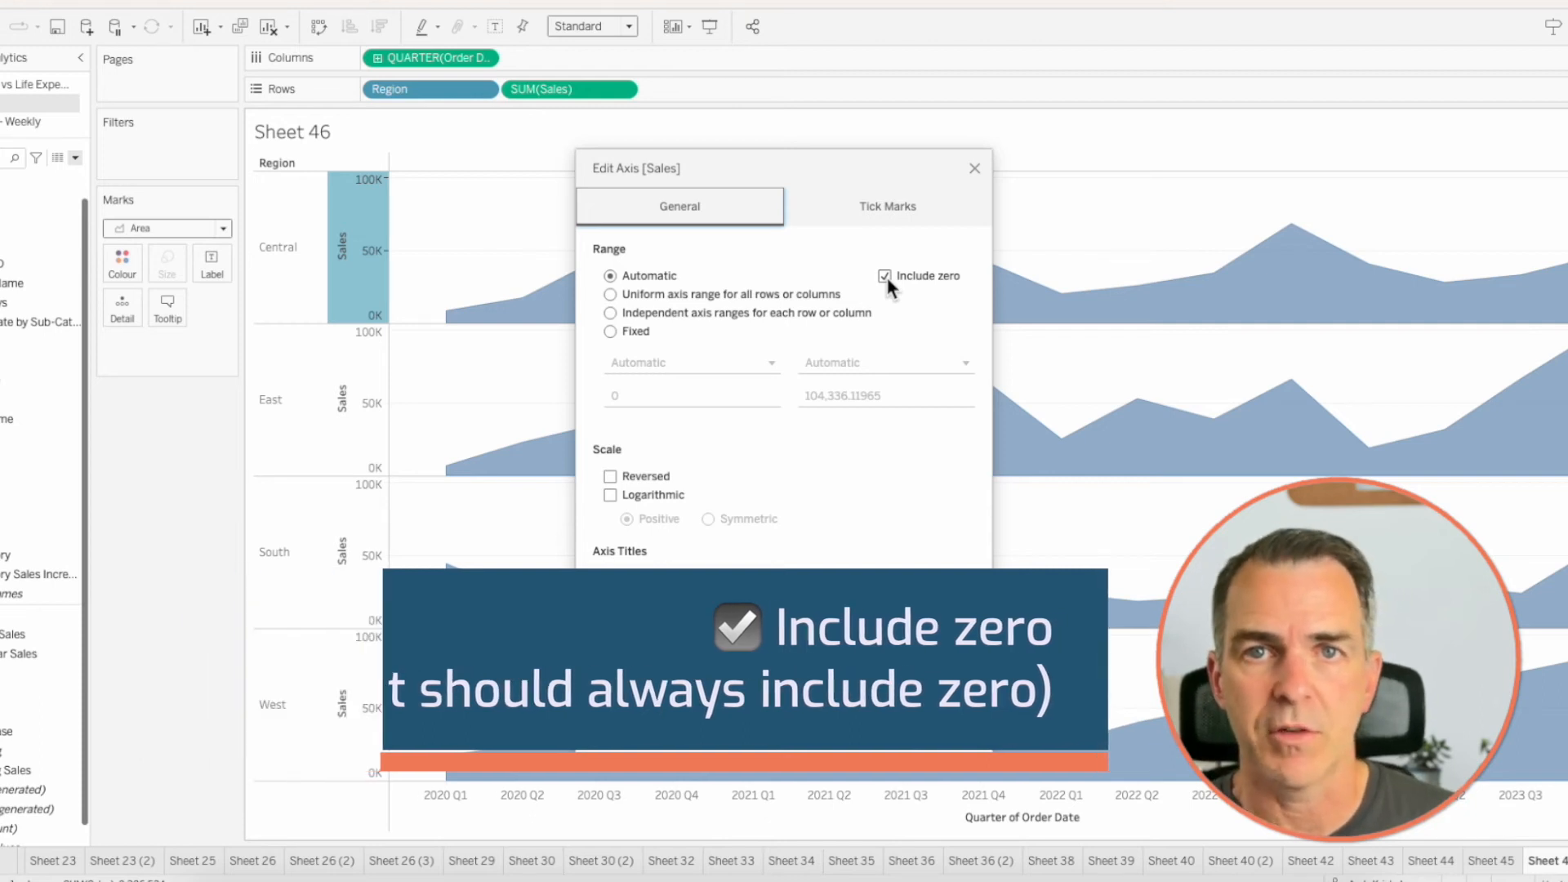
left_click(609, 313)
left_click(970, 170)
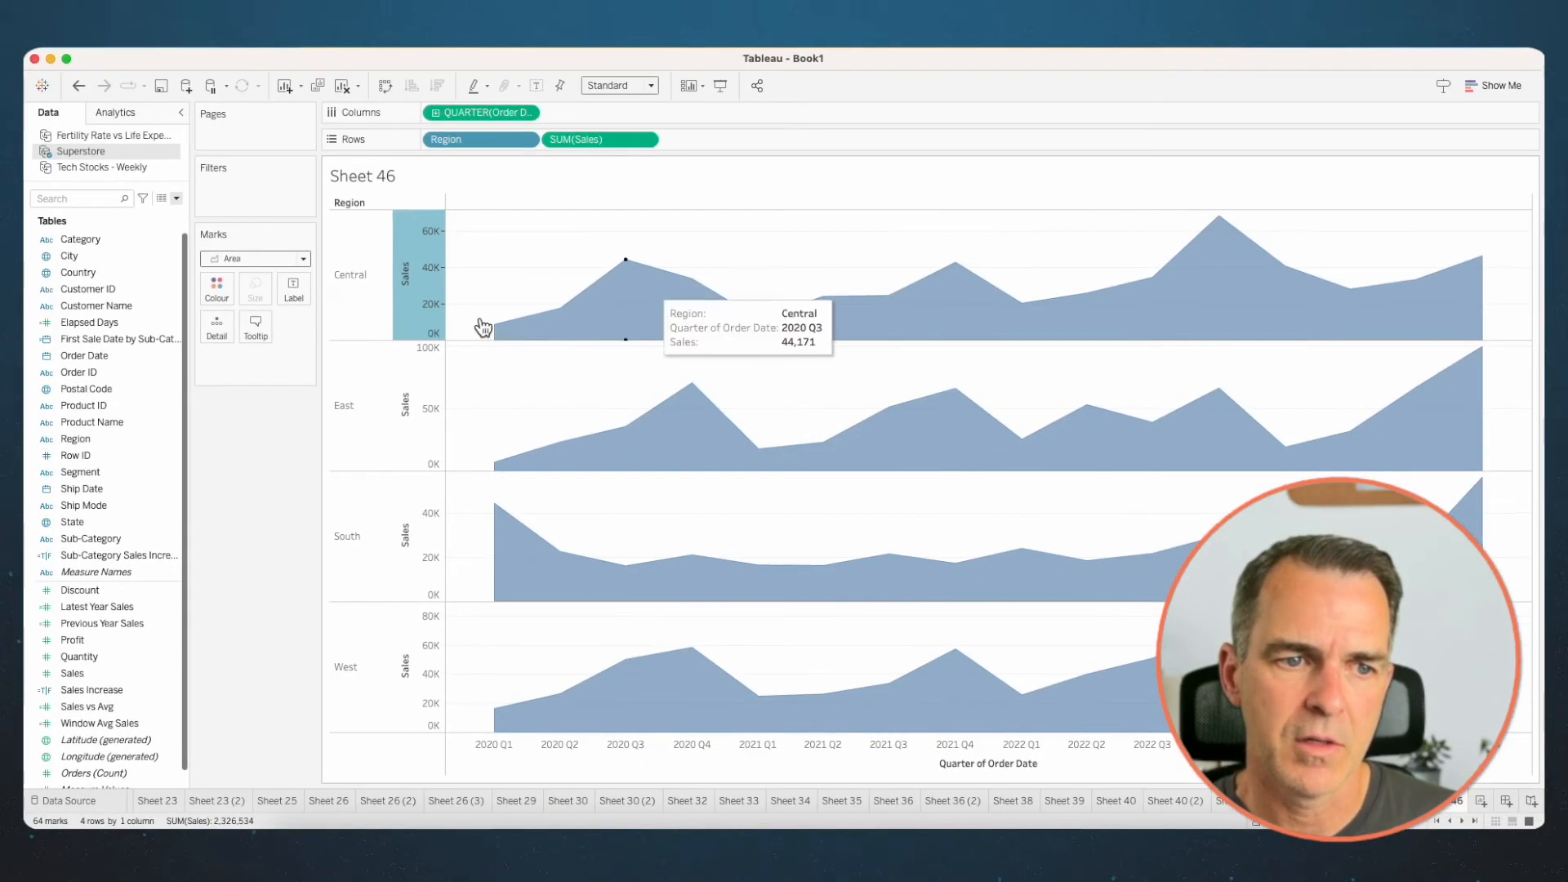
- Hide the Sales axis header and shrink the area chart's width and row height
right_click(355, 261)
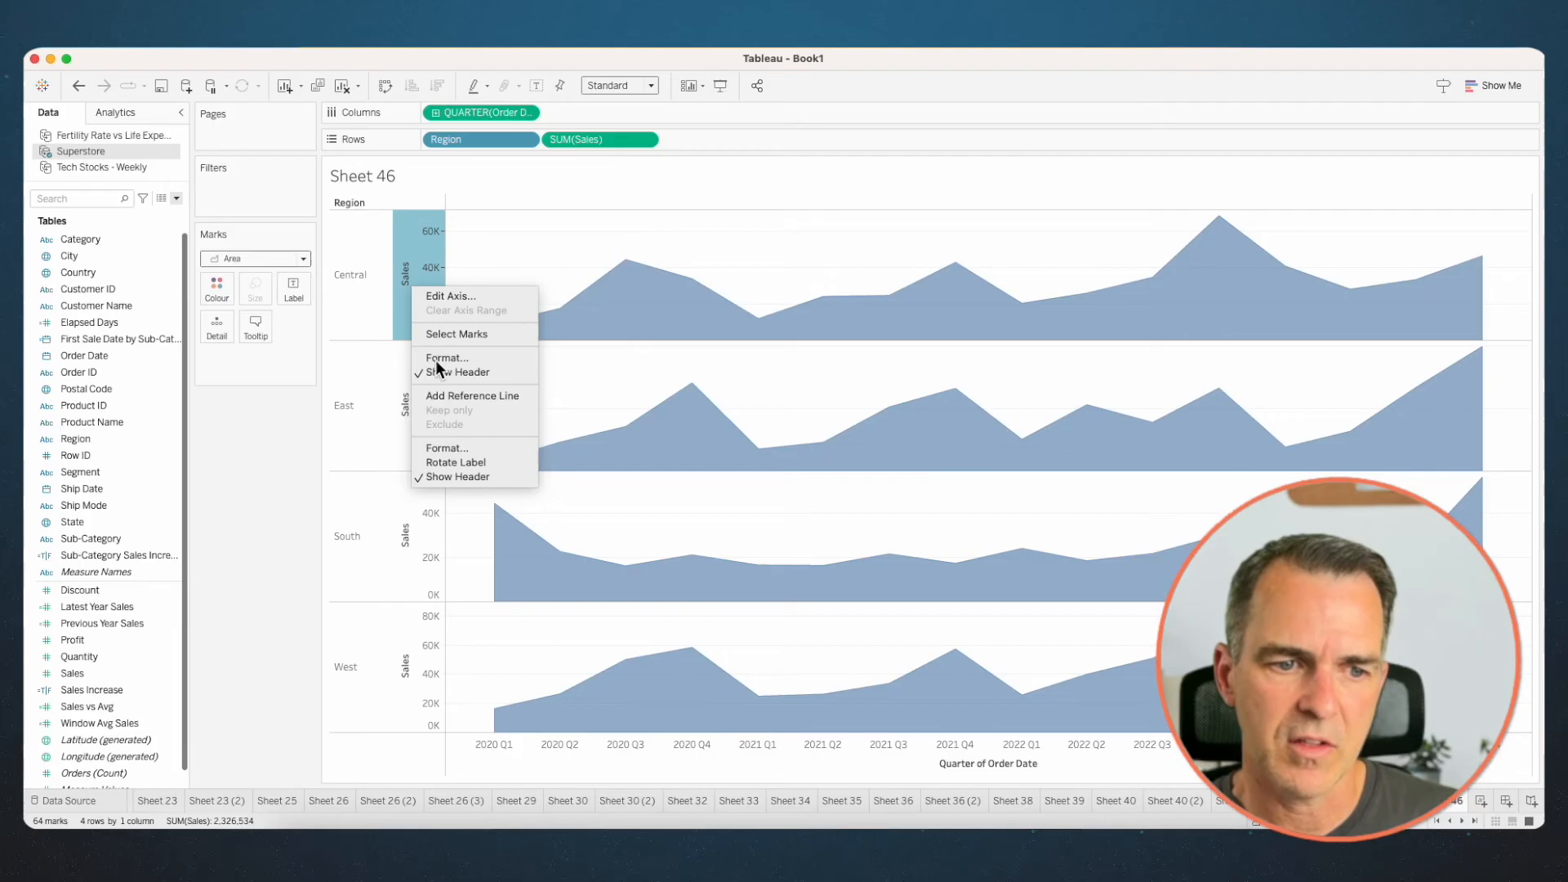
left_click(444, 477)
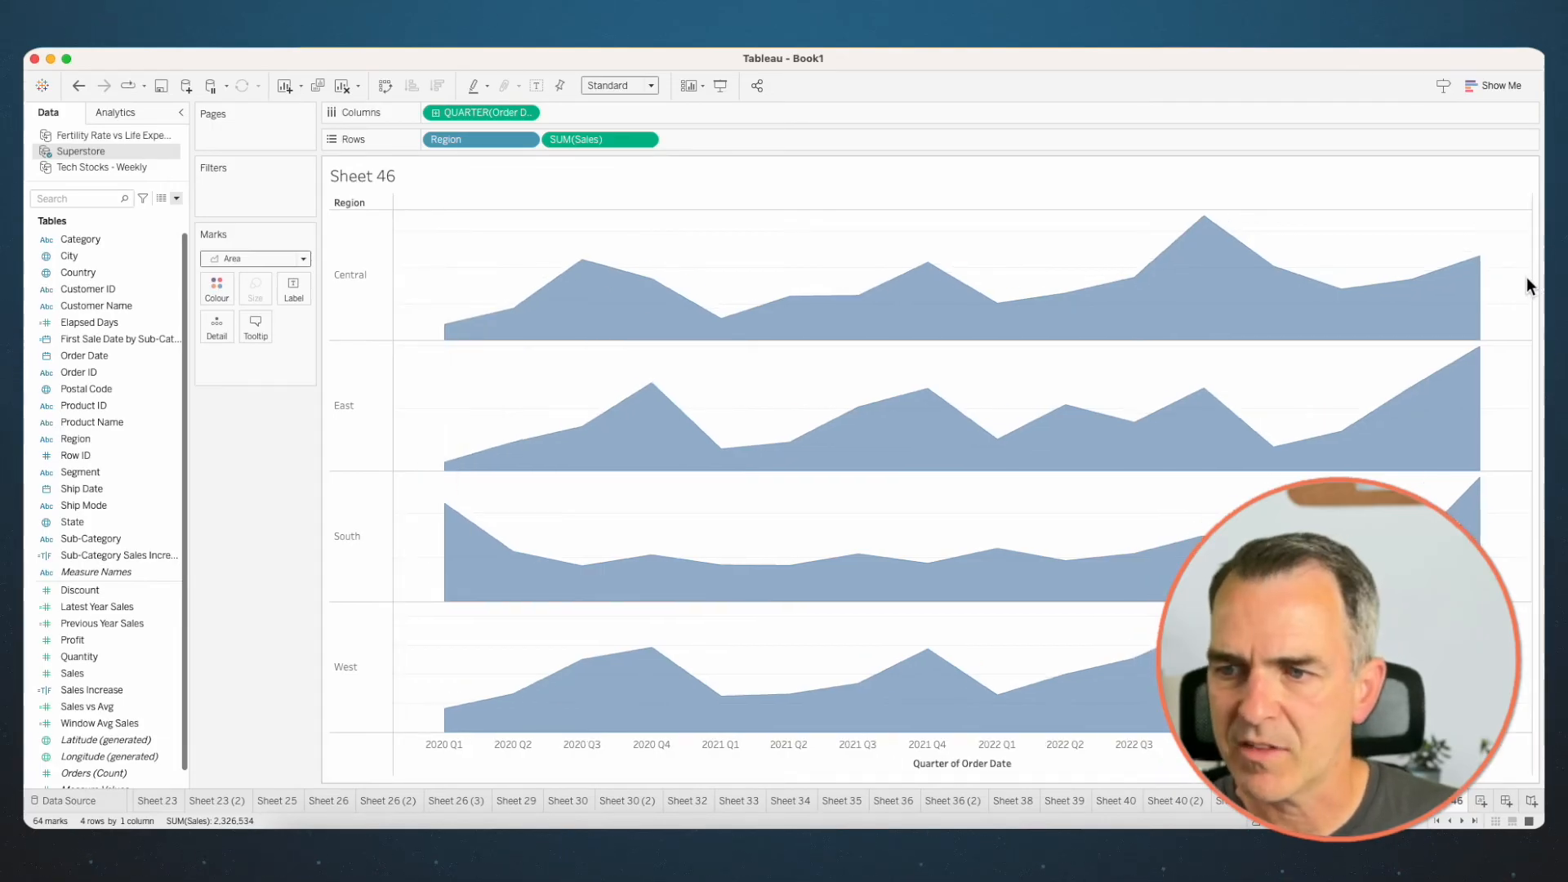
left_click_drag(1536, 286, 565, 281)
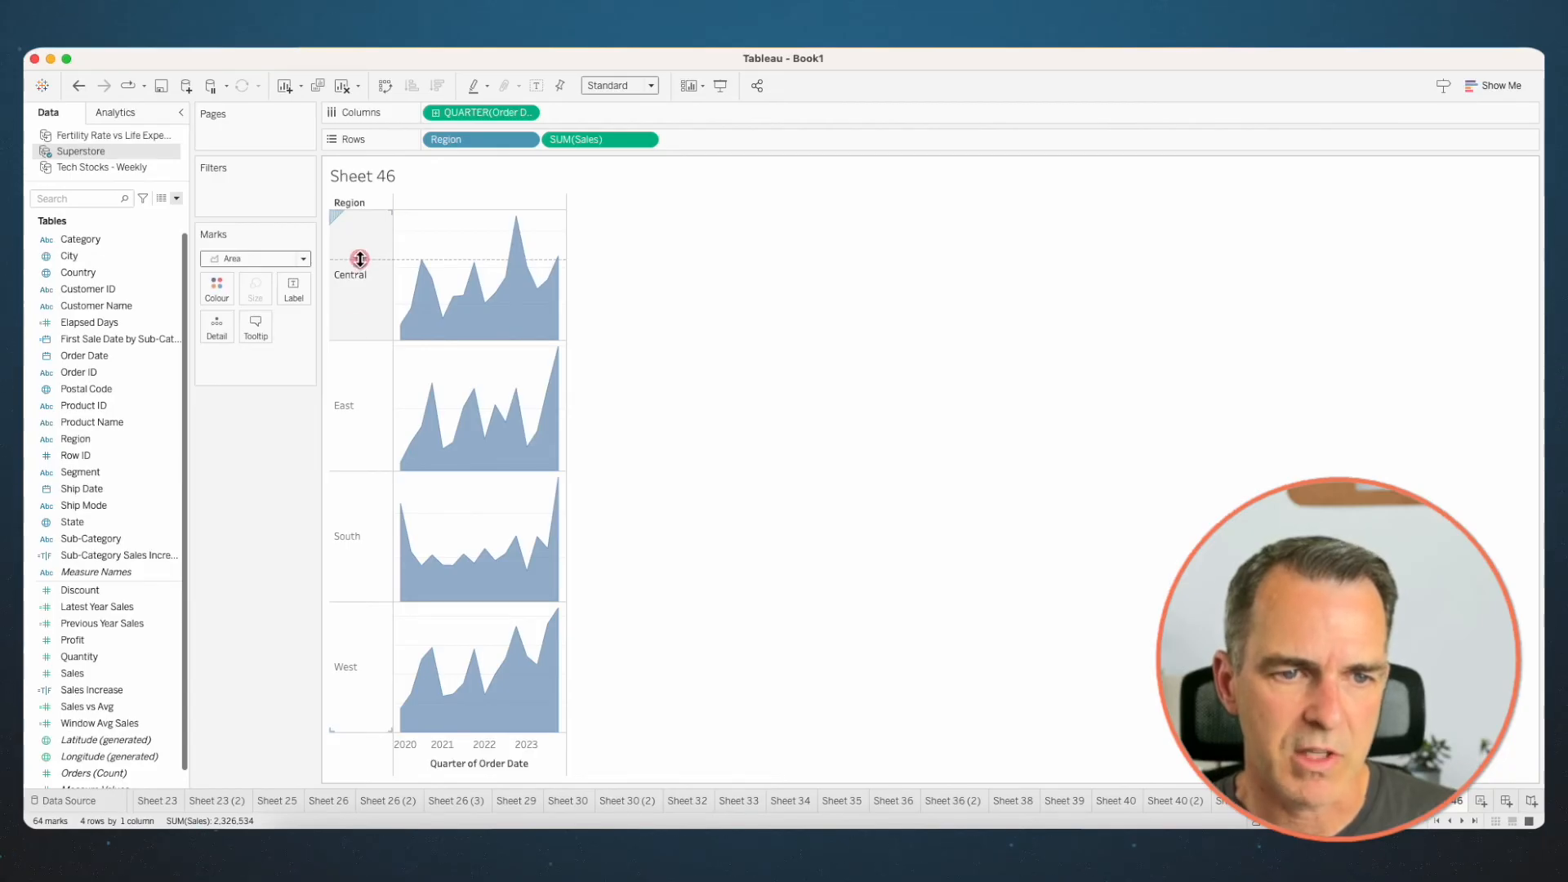
left_click_drag(360, 259, 361, 259)
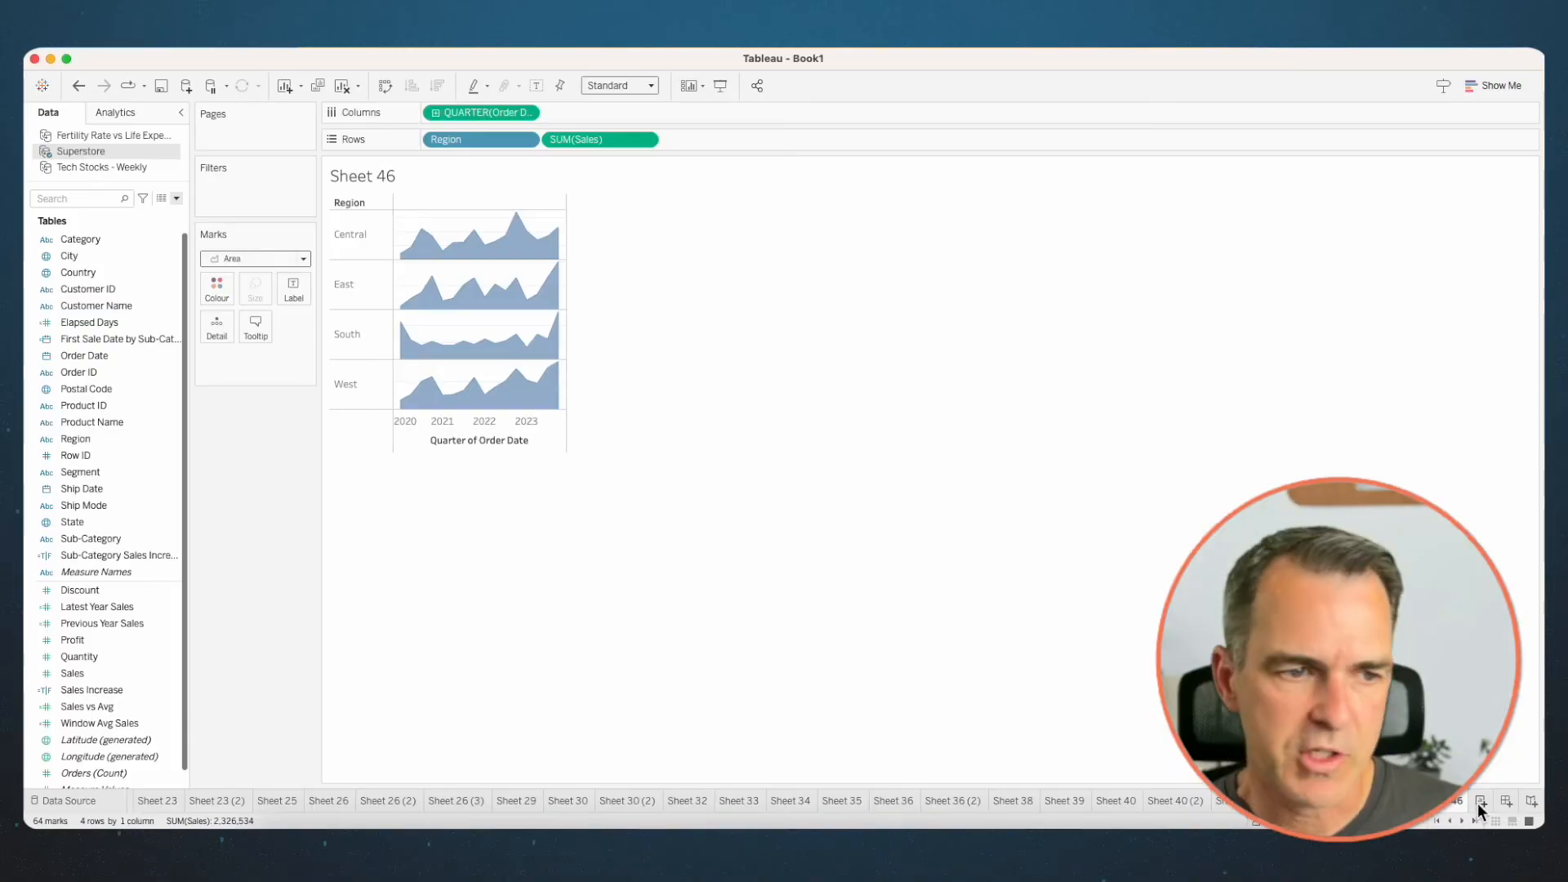
- On a new sheet, plot Sales by Sub-Category in rows using Circle marks
left_click(1480, 801)
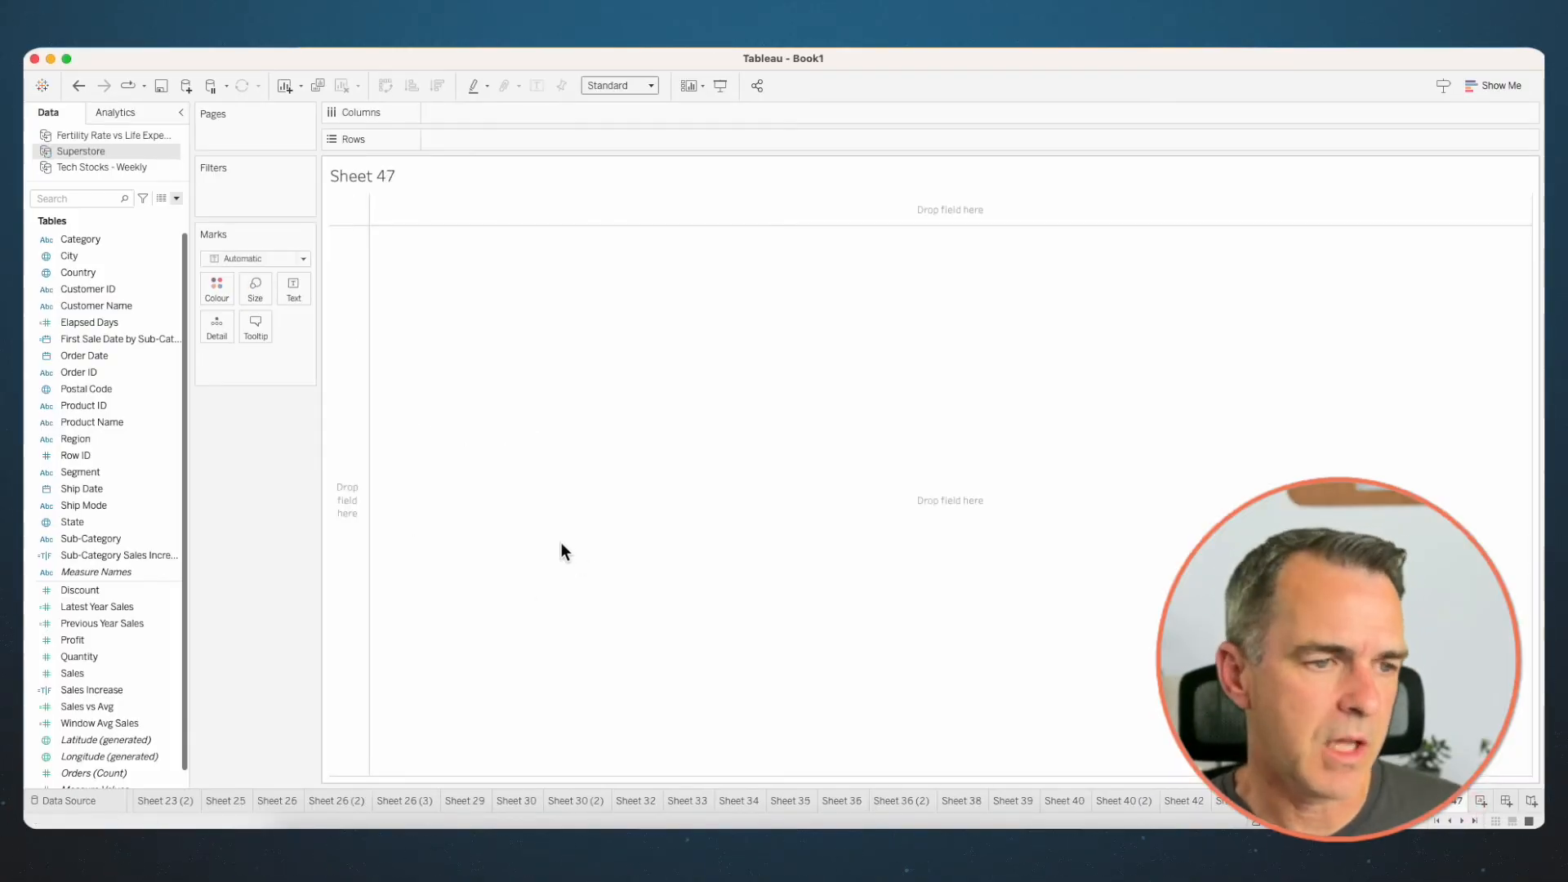
mouse_move(72, 673)
left_mouse_down()
mouse_move(360, 366)
mouse_move(557, 110)
left_mouse_up()
left_click_drag(122, 540, 472, 140)
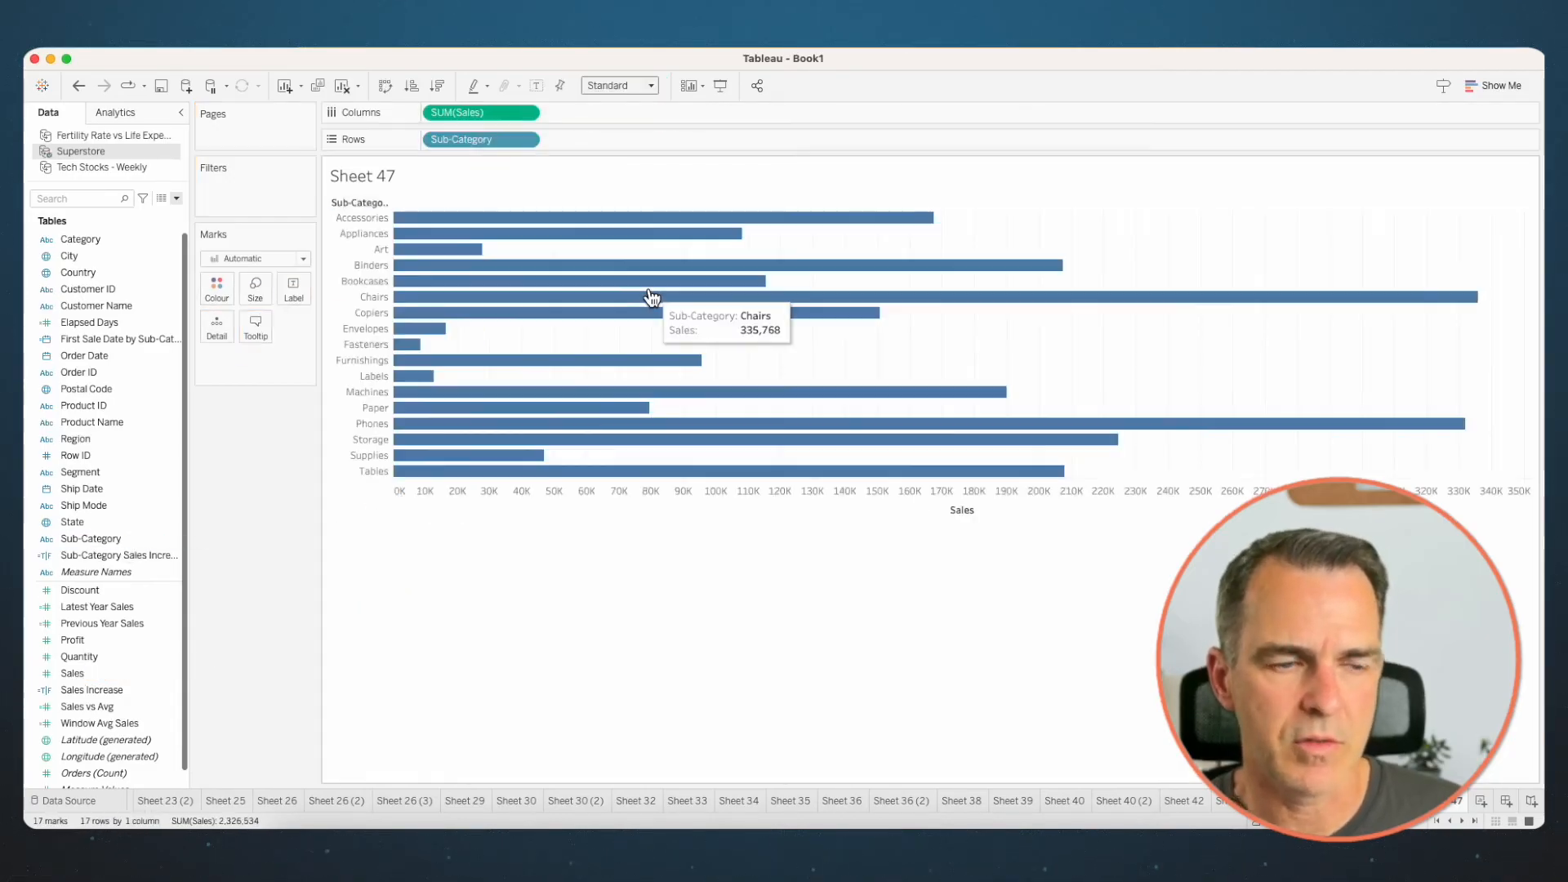
left_click(245, 258)
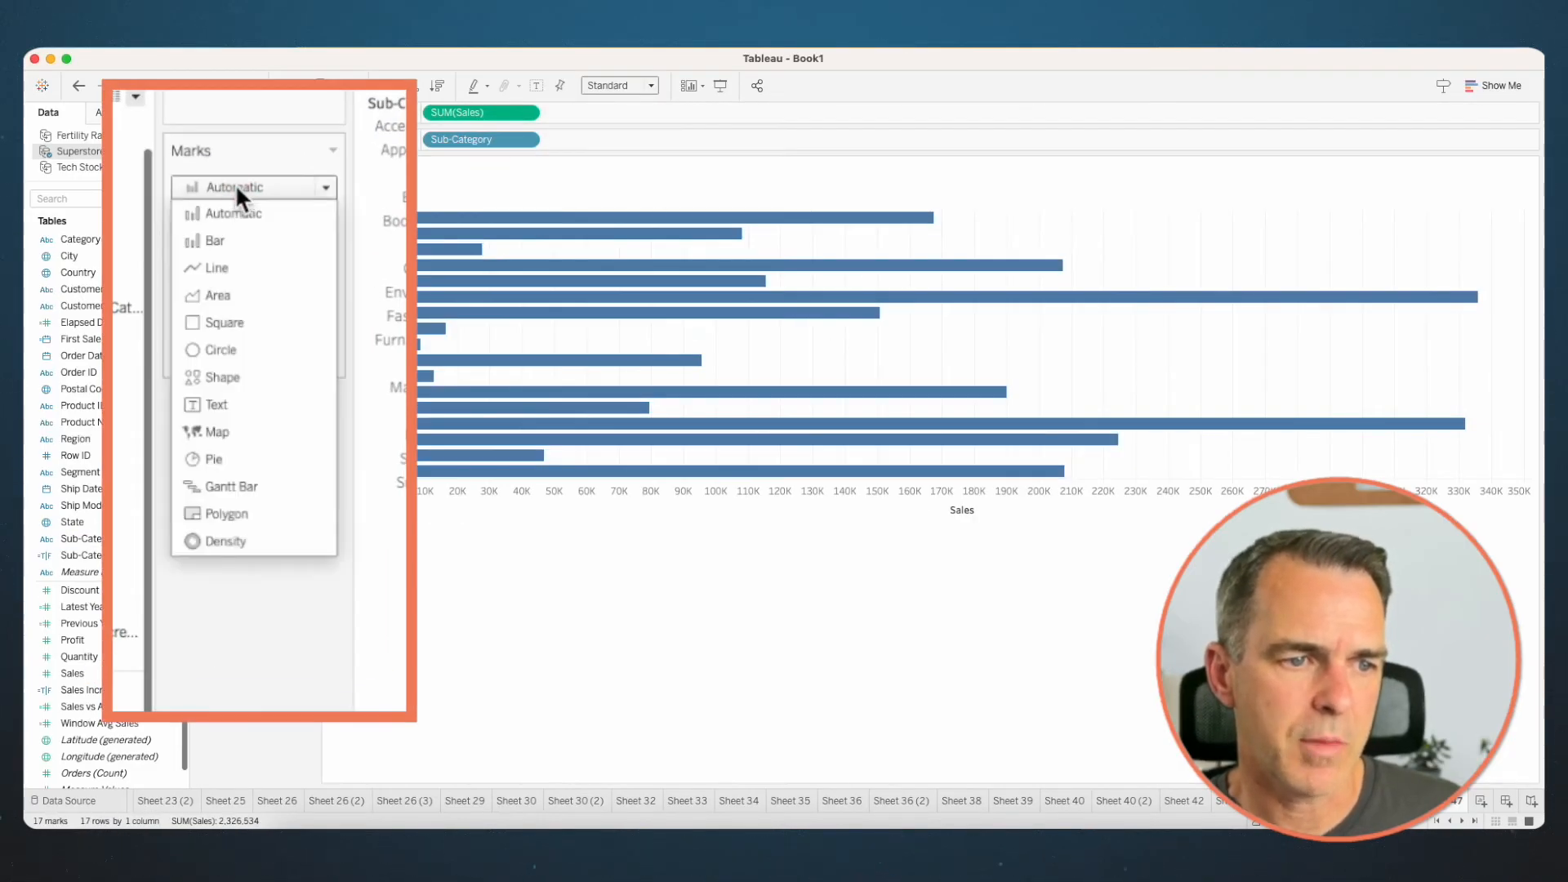
left_click(238, 369)
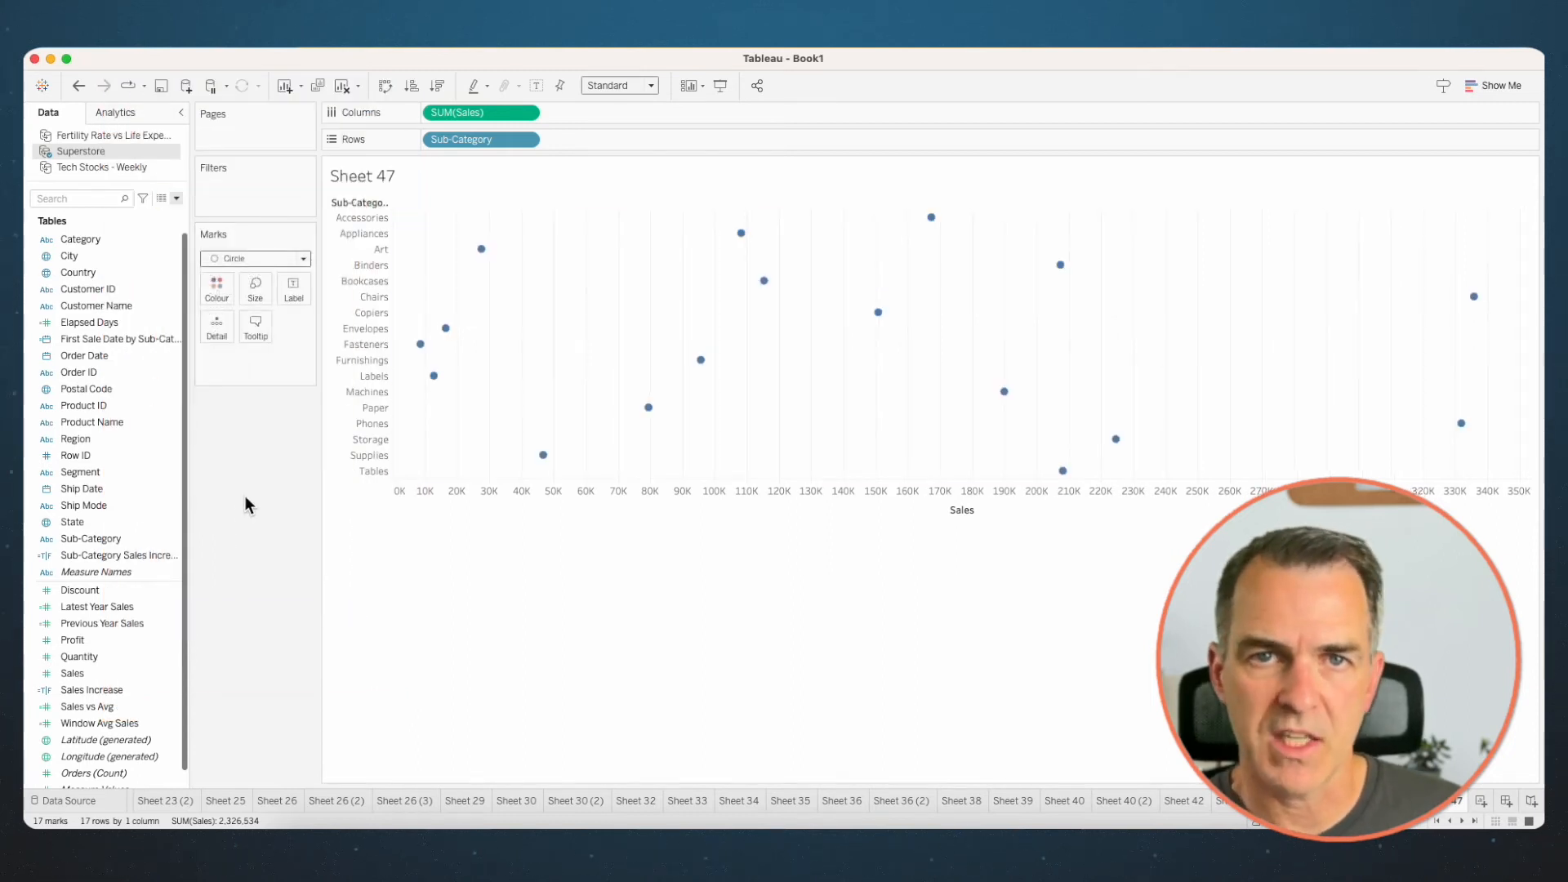
- Add Order Date to the marks' detail as the discrete month-year field MY(Order Date)
right_click(103, 356)
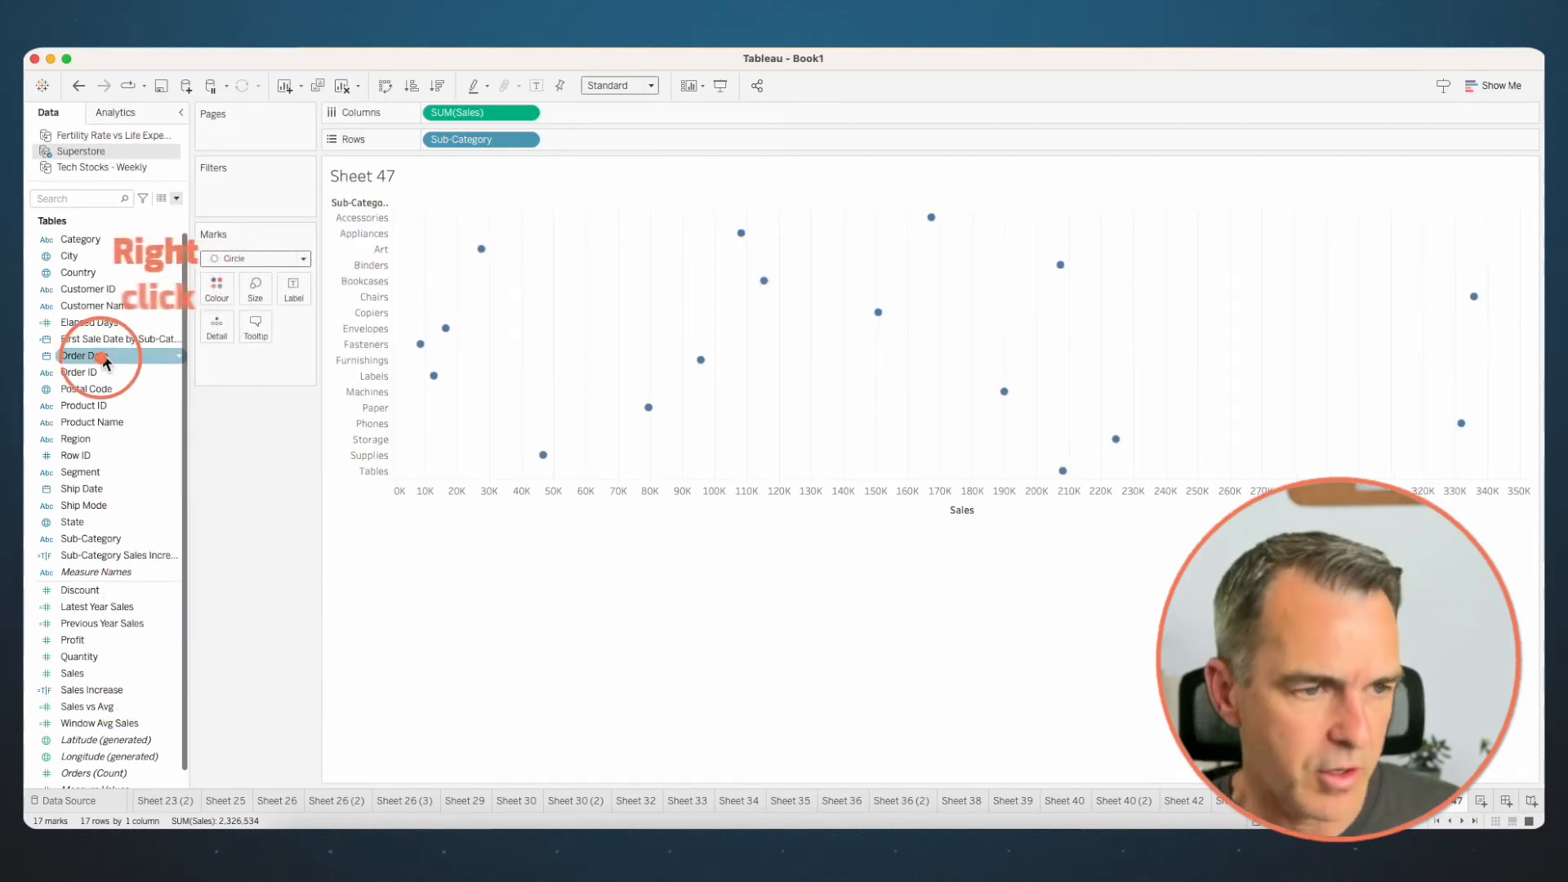
left_click_drag(105, 360, 210, 324)
left_click(734, 408)
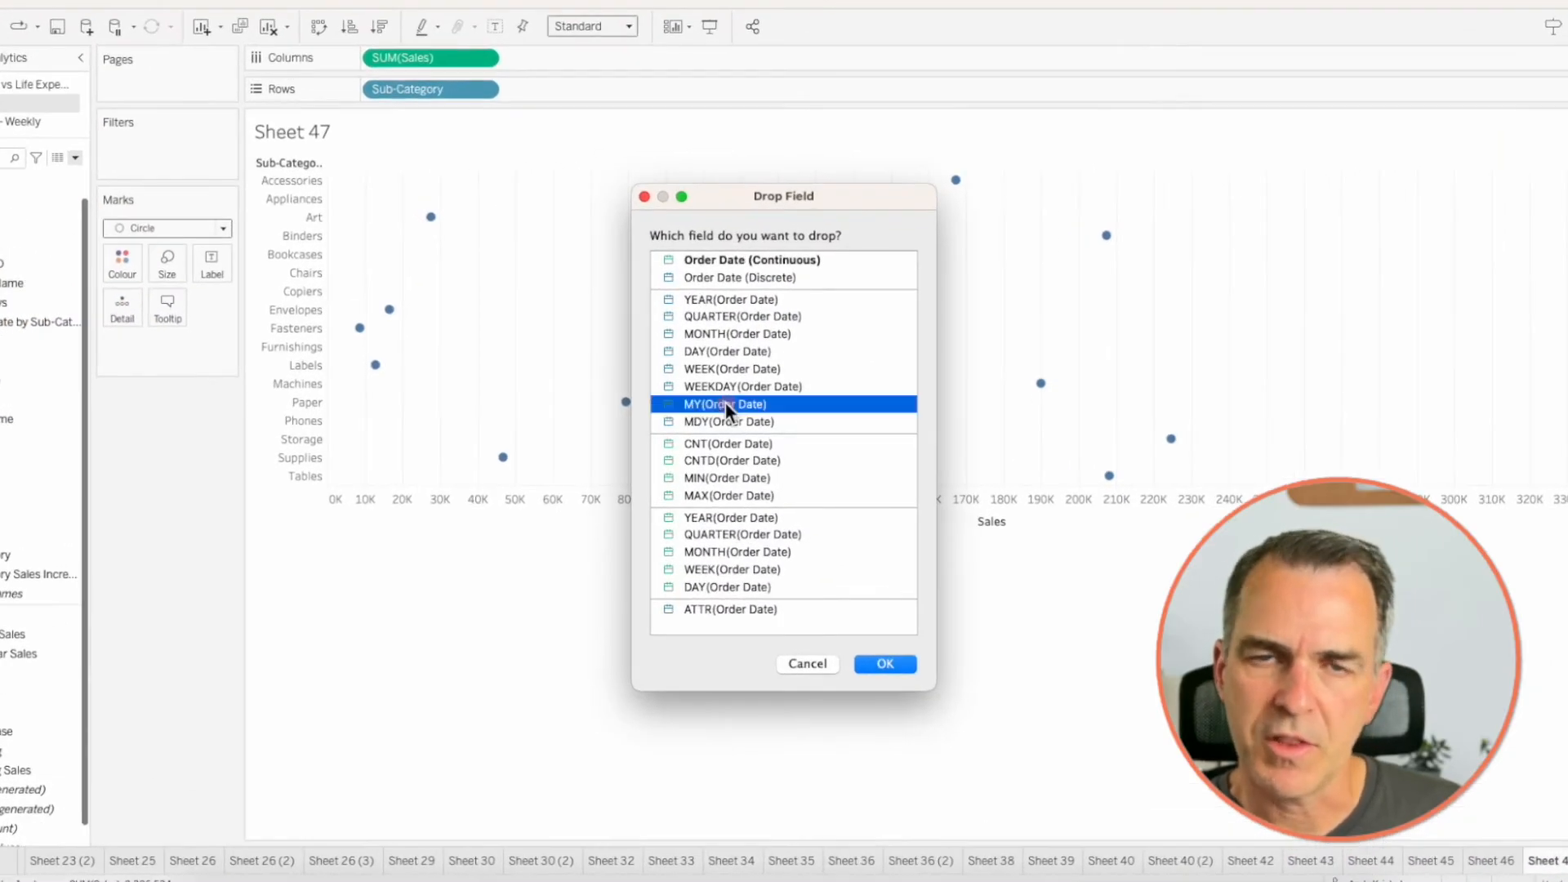
left_click(884, 663)
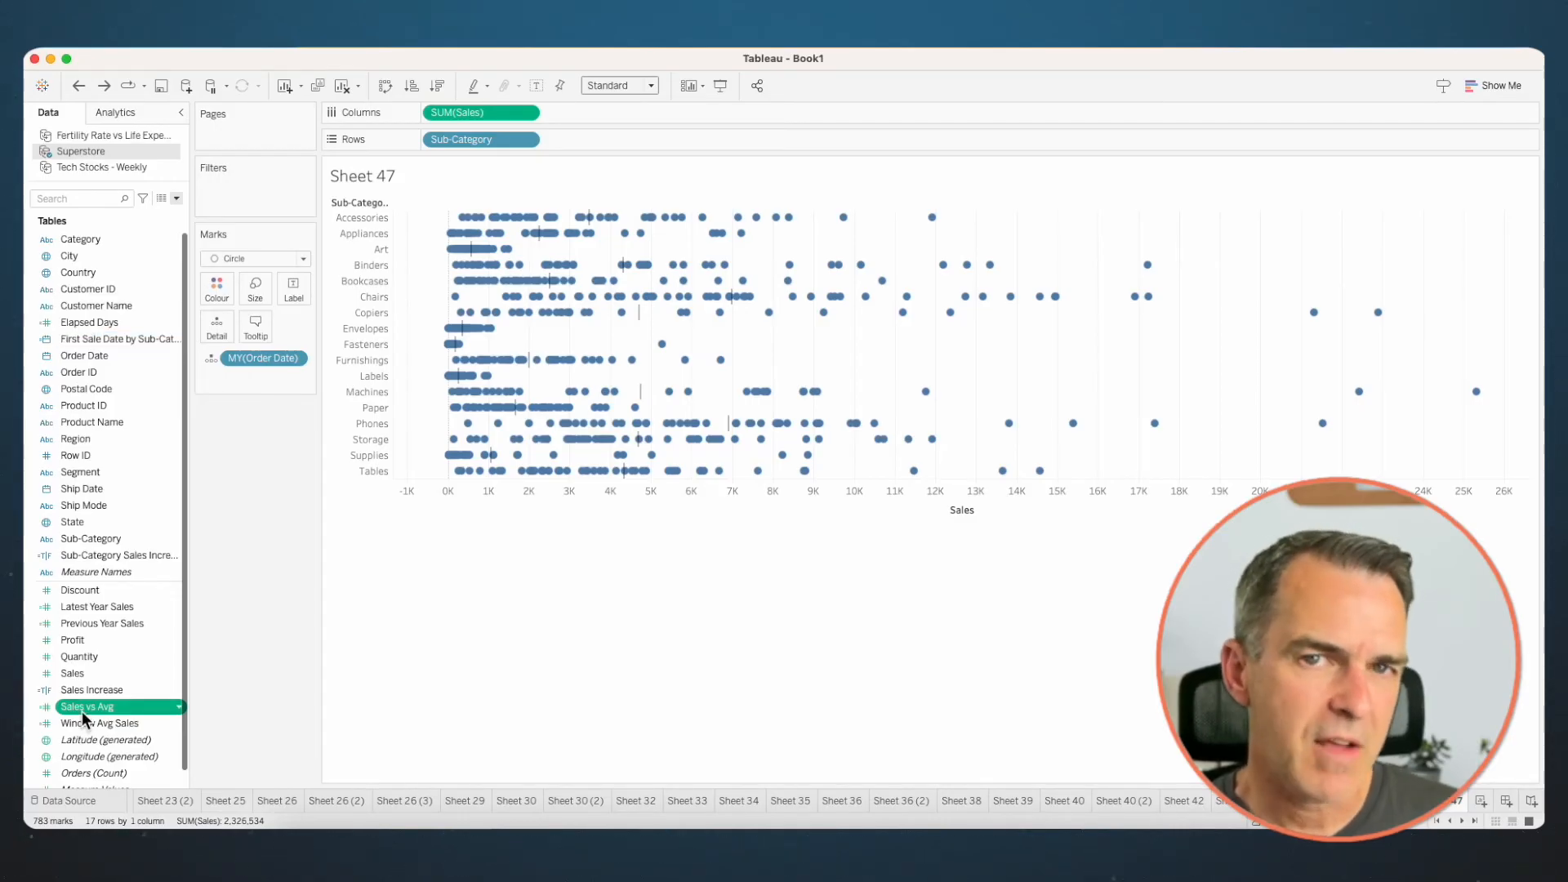
- Colour the marks by Sales vs Avg, computing the table calculation along Month, Year of Order Date only as a specific dimension
mouse_move(83, 716)
left_mouse_down()
mouse_move(236, 290)
mouse_move(219, 287)
left_mouse_up()
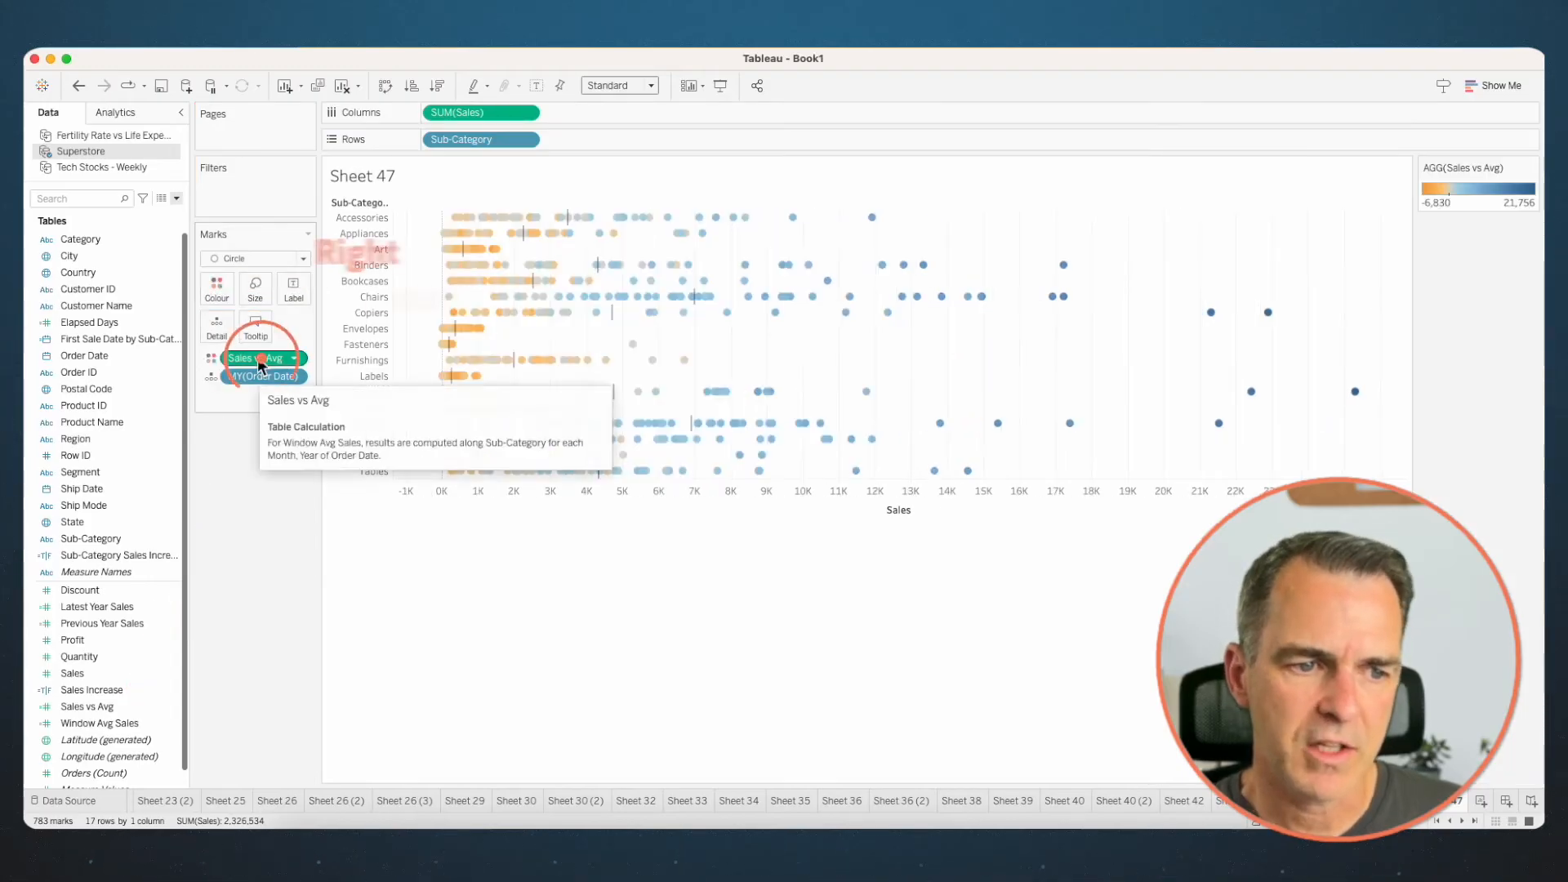
right_click(260, 358)
left_click(311, 529)
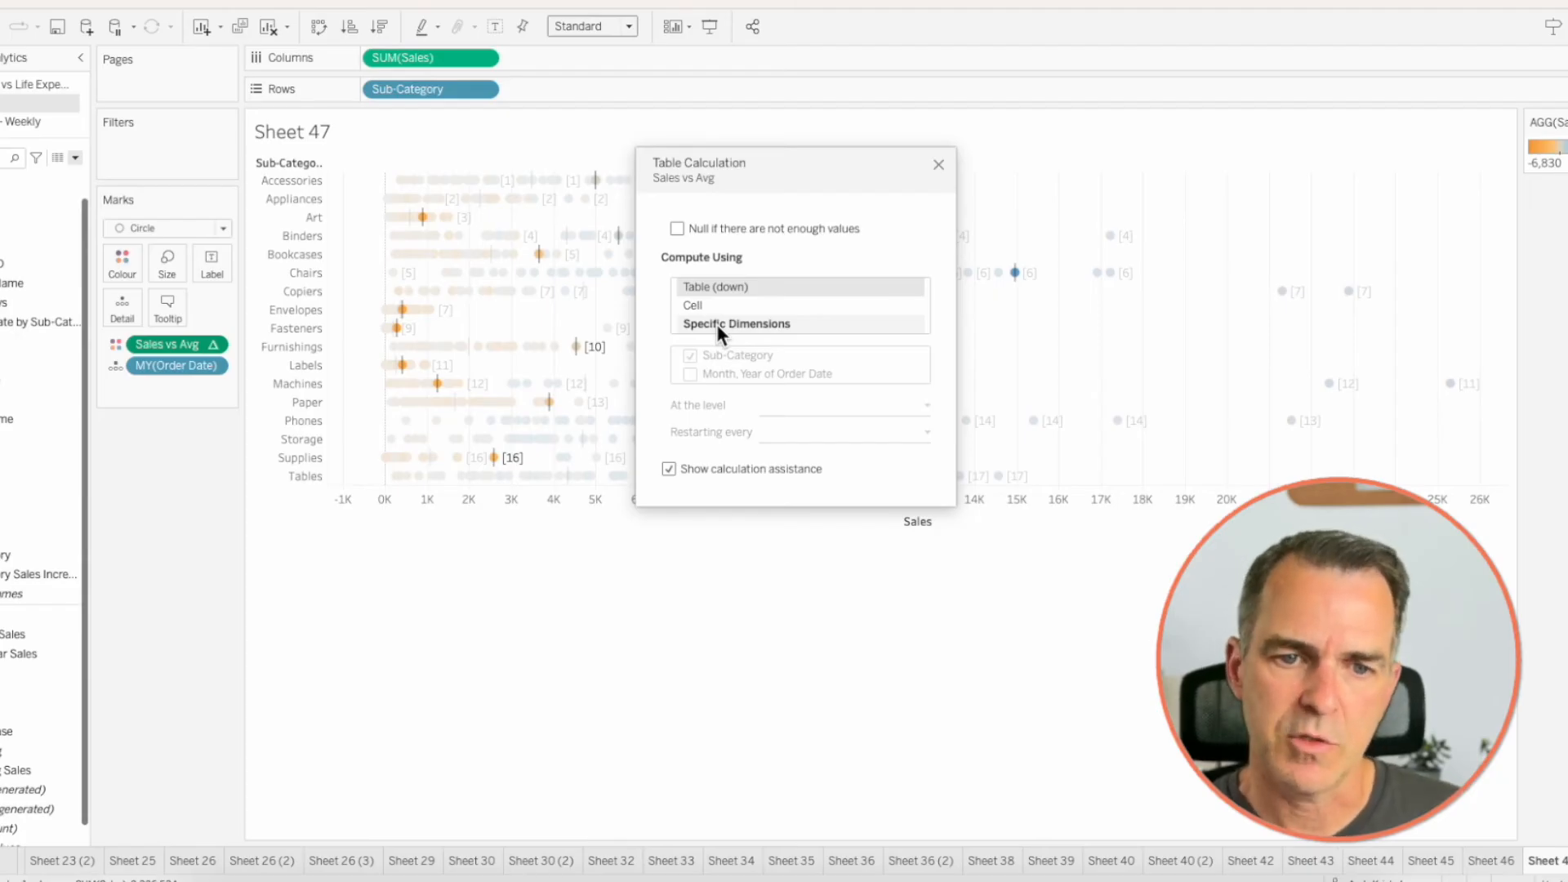
left_click(717, 324)
left_click(691, 355)
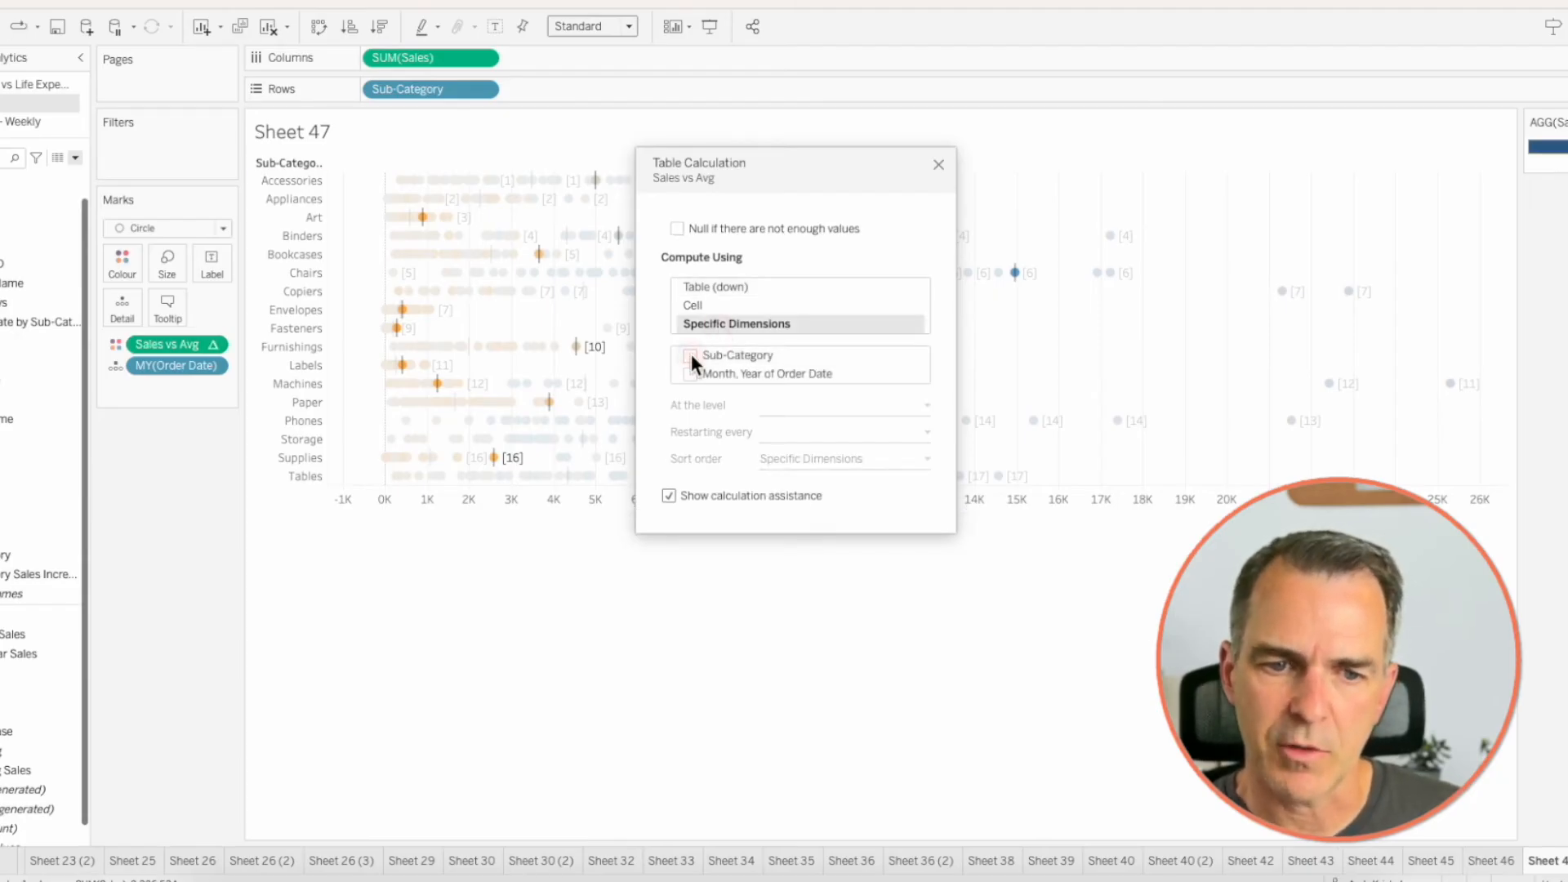
left_click(688, 374)
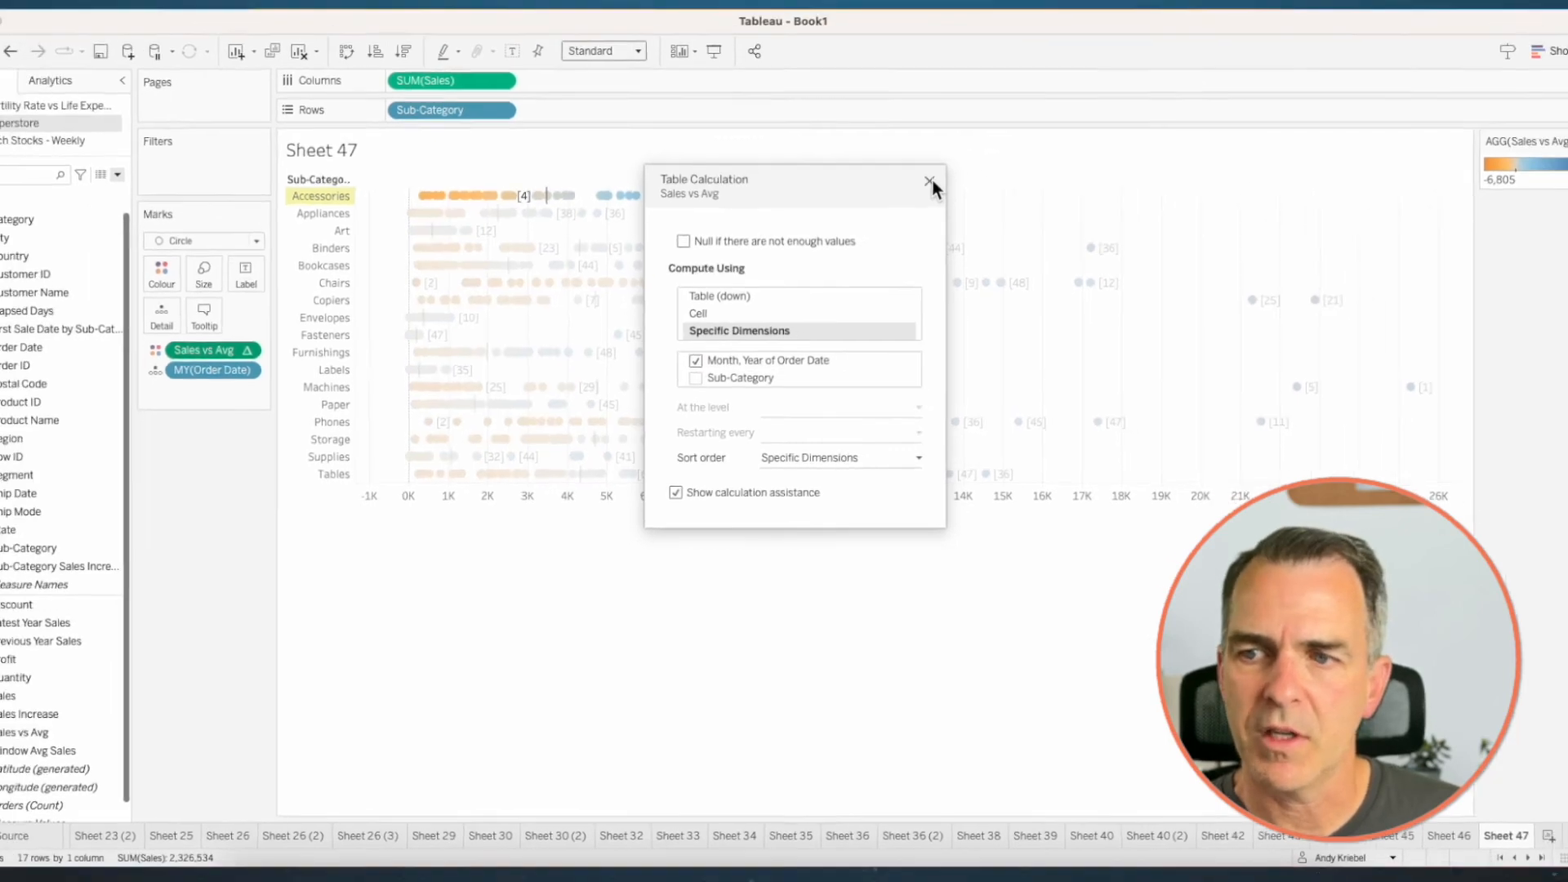
left_click(938, 164)
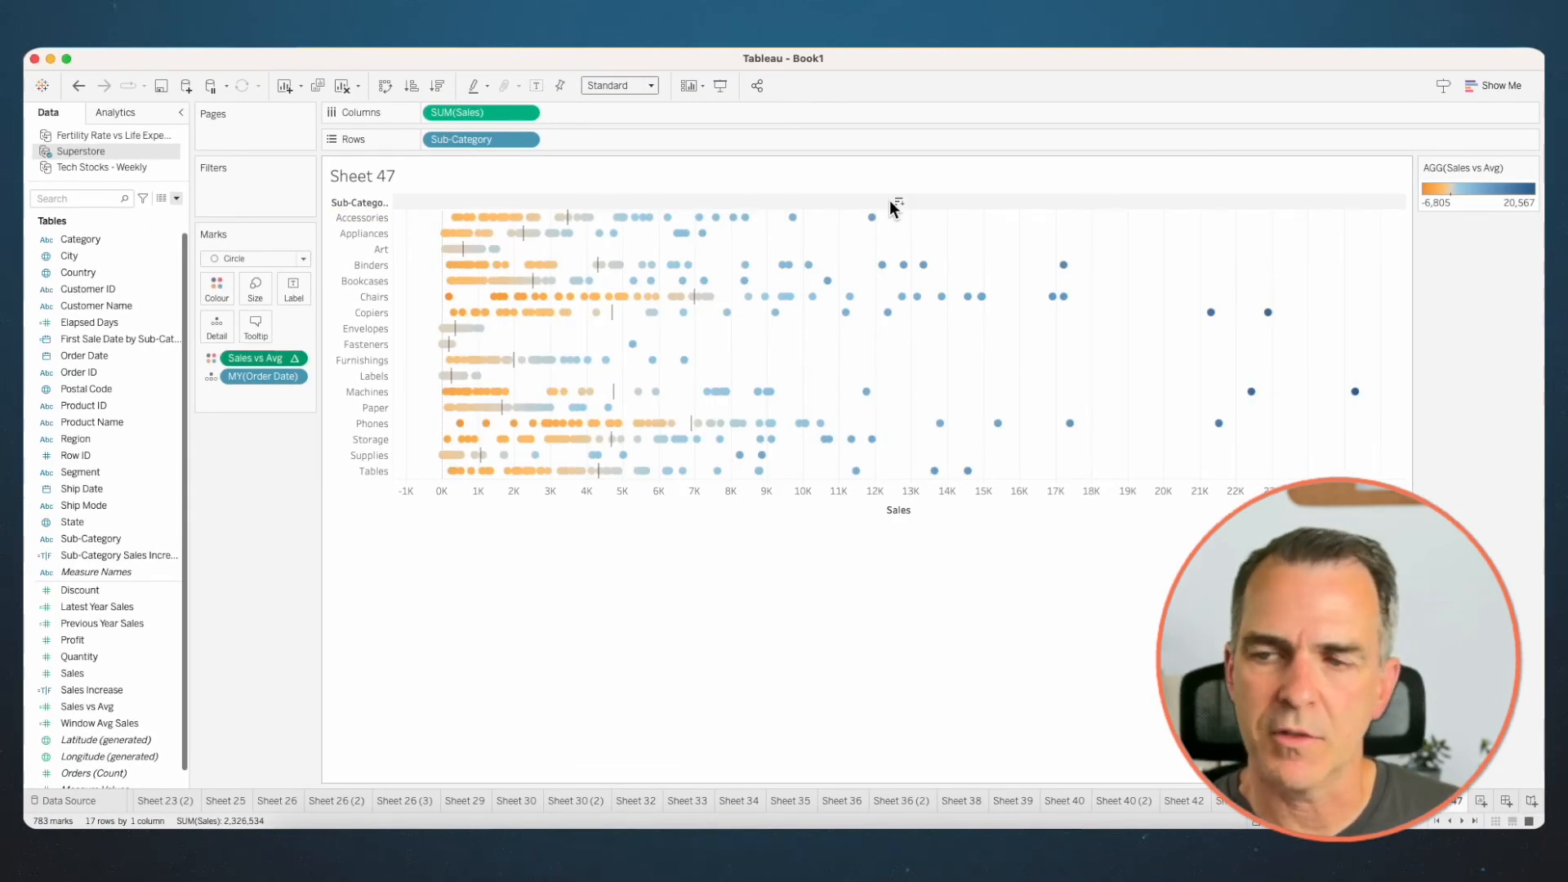
- Change the Sales vs Avg colour palette to stepped colour with two steps
double_click(1479, 200)
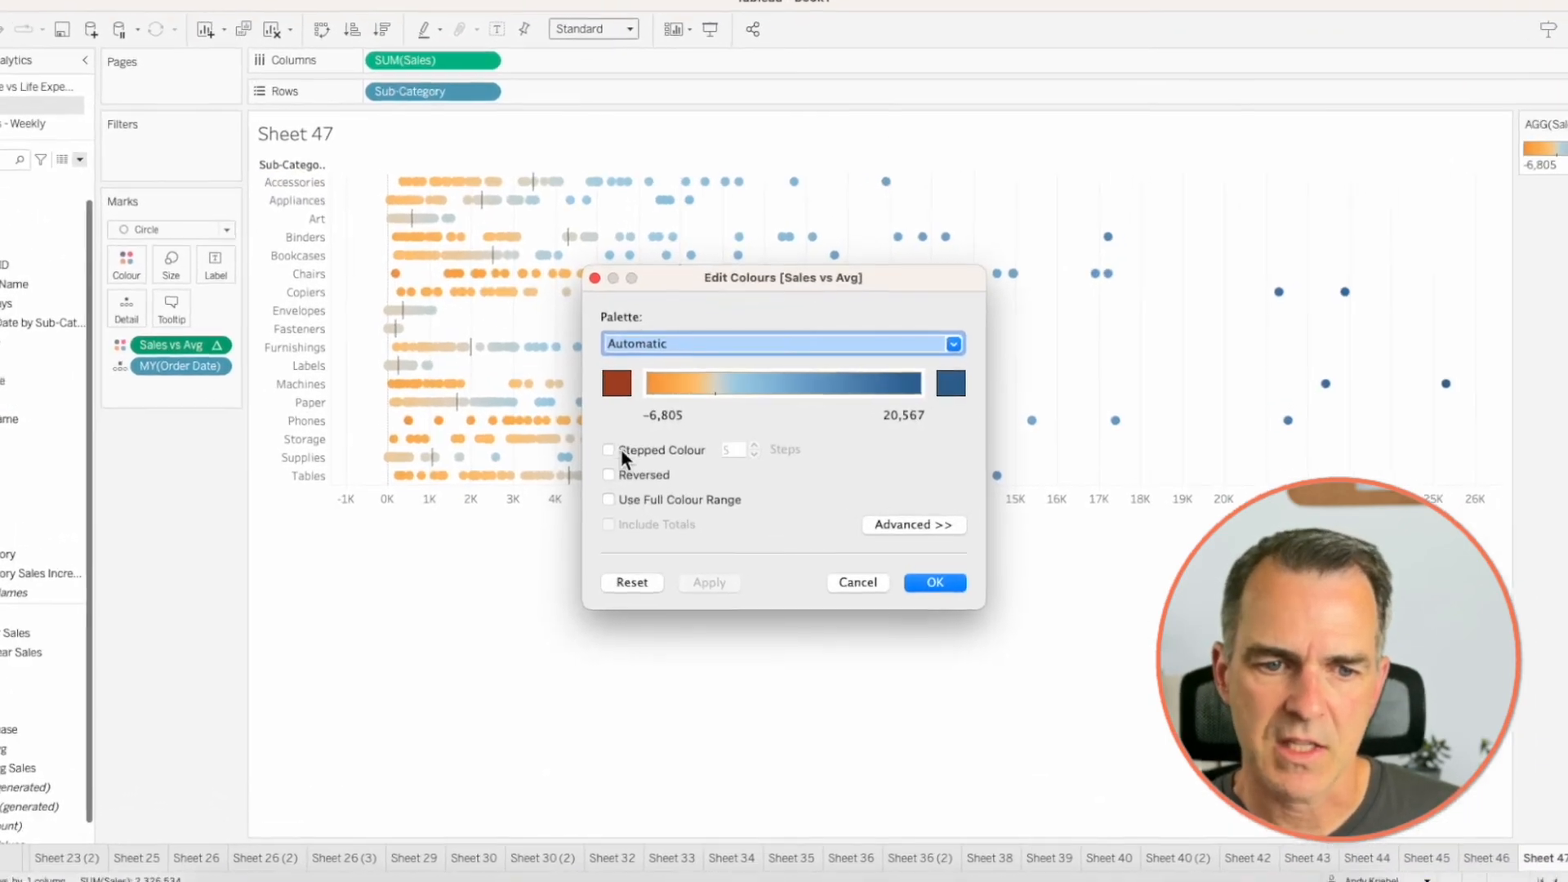
left_click(632, 449)
left_click(753, 454)
left_click(753, 454)
left_click(753, 454)
left_click(919, 587)
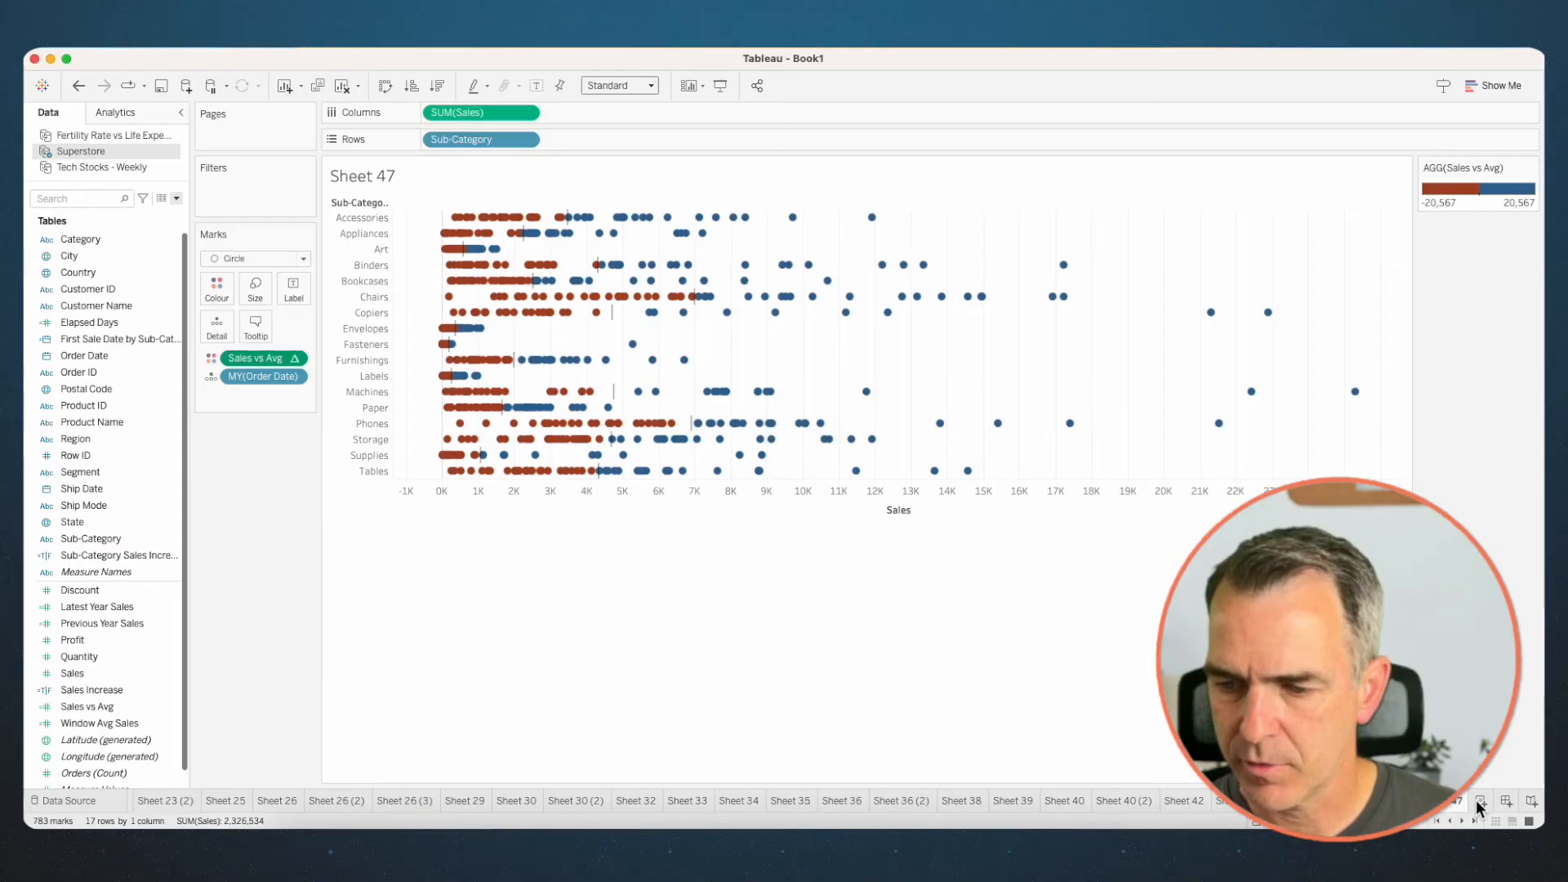
- On a new sheet, plot Sales by Sub-Category in rows using Gantt Bar marks
left_click(1479, 800)
left_click(91, 539)
left_click_drag(91, 540, 331, 512)
left_click(91, 681)
left_click_drag(91, 680, 482, 120)
left_click(269, 188)
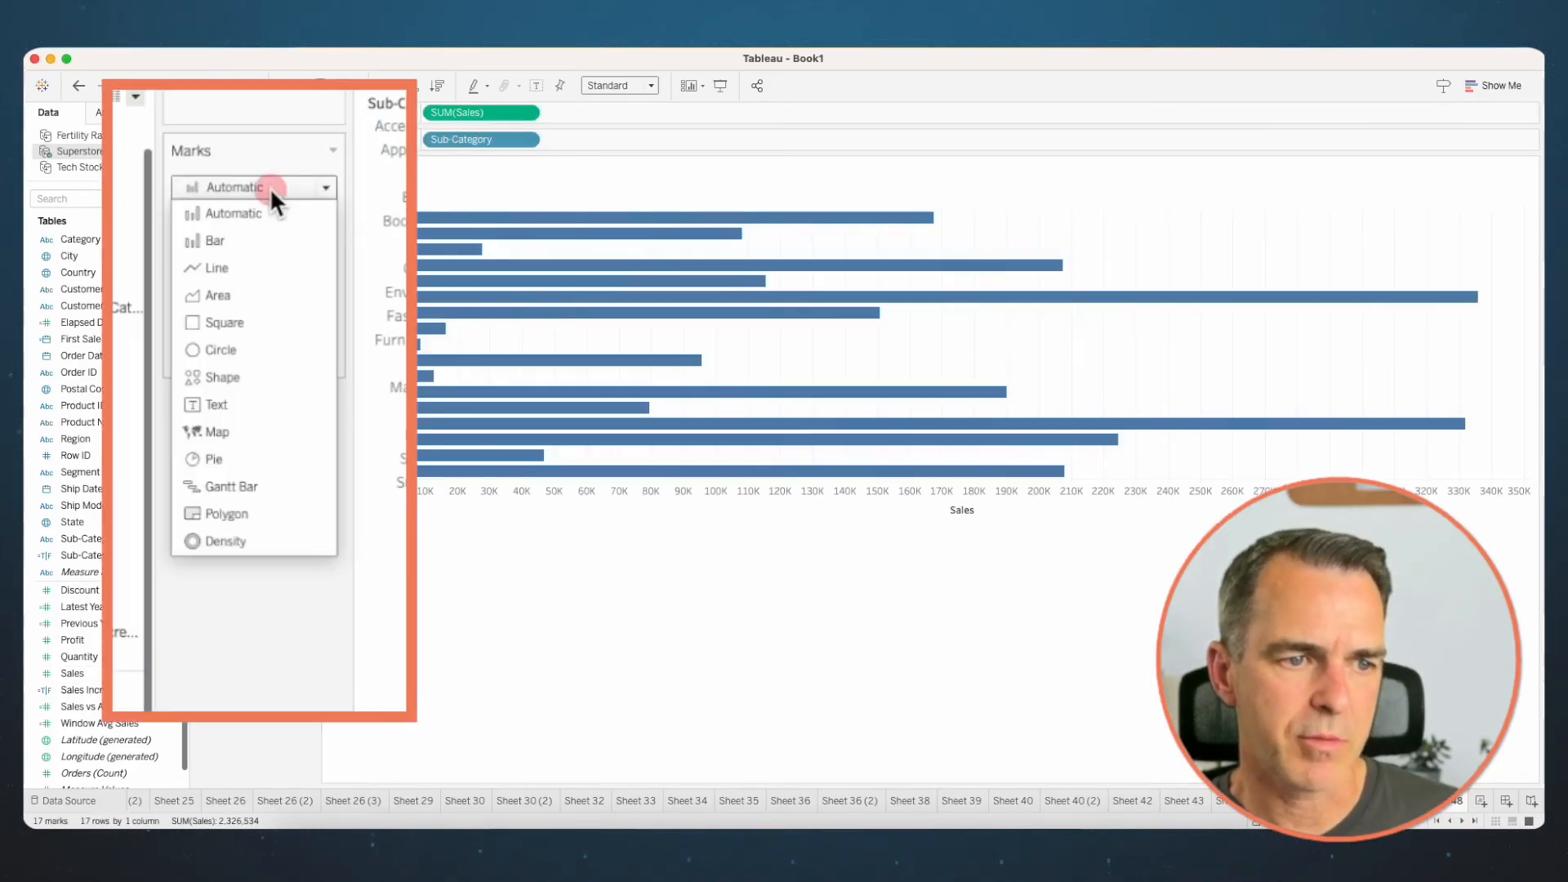
left_click(227, 482)
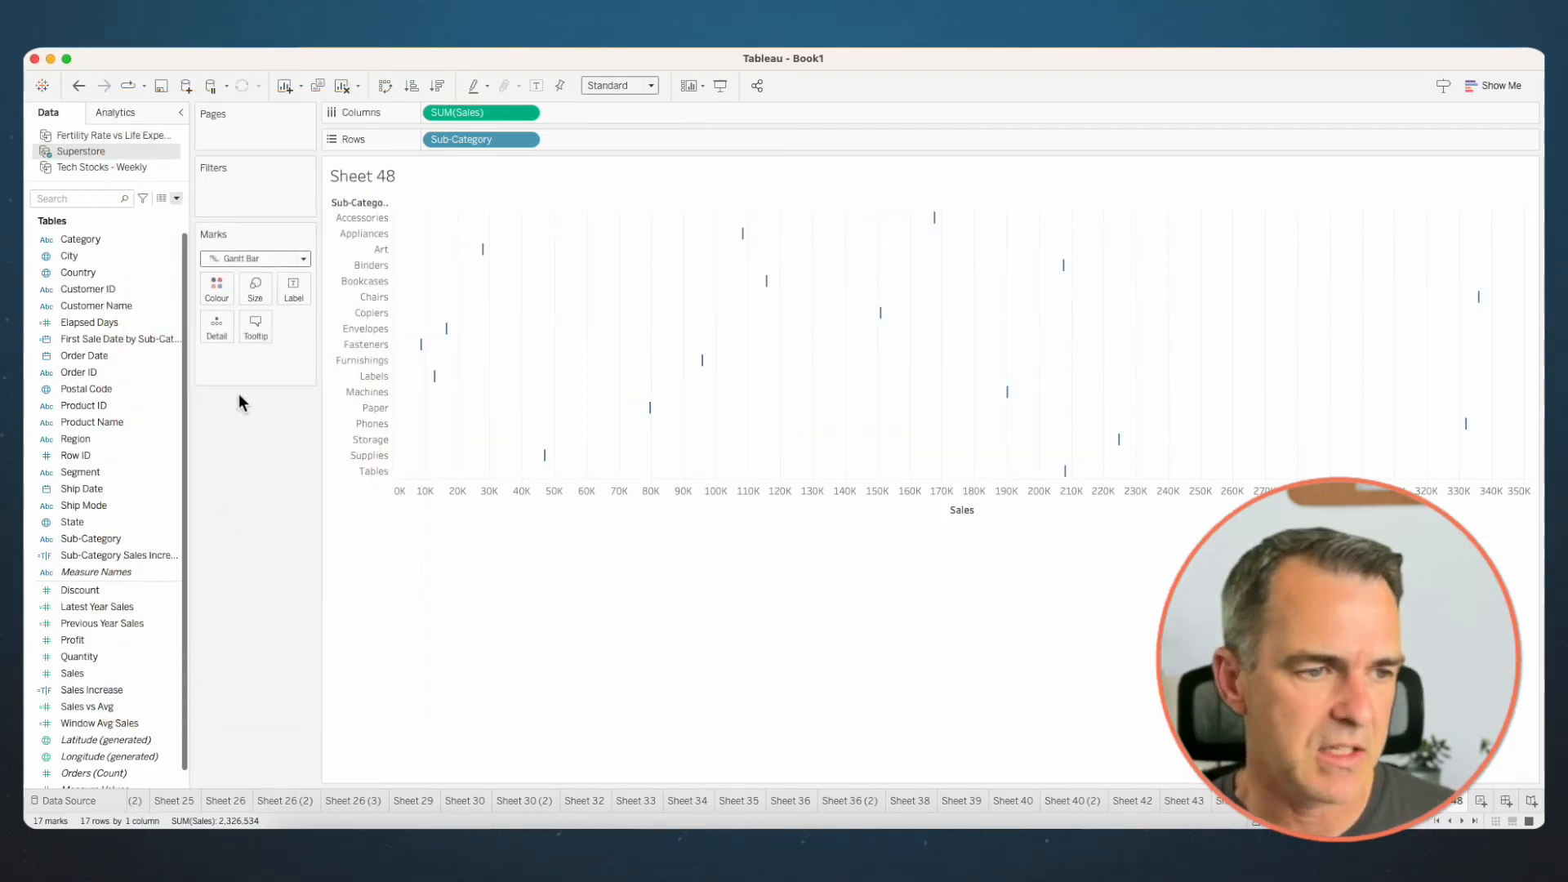
- Add discrete Order Date to the marks' detail and reduce the mark opacity to 38%
left_click_drag(88, 360, 219, 331)
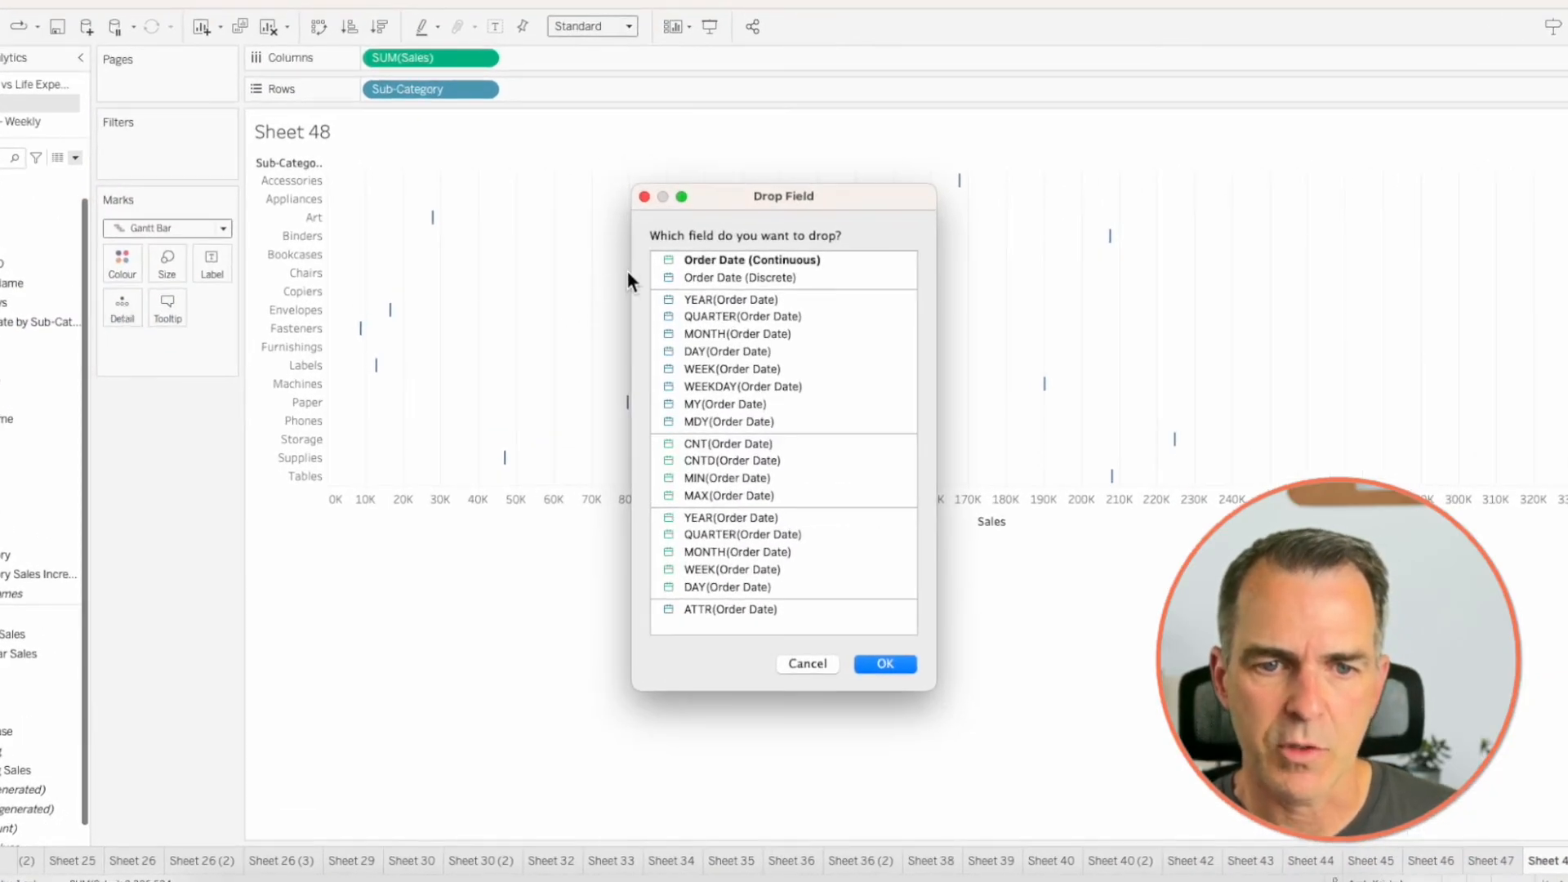
left_click(700, 279)
left_click(883, 663)
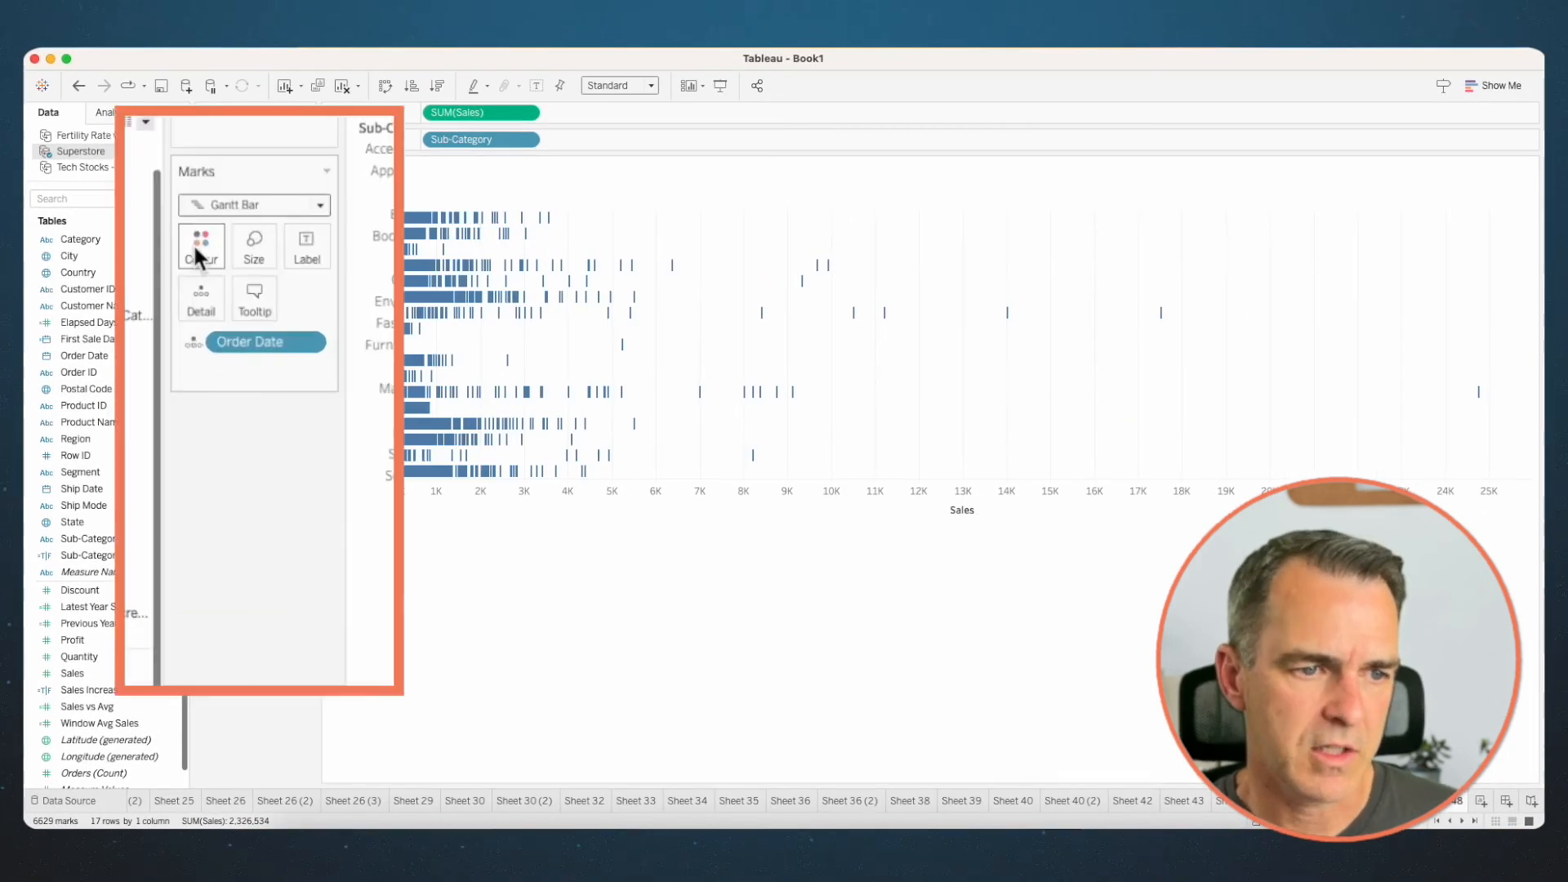
left_click(195, 250)
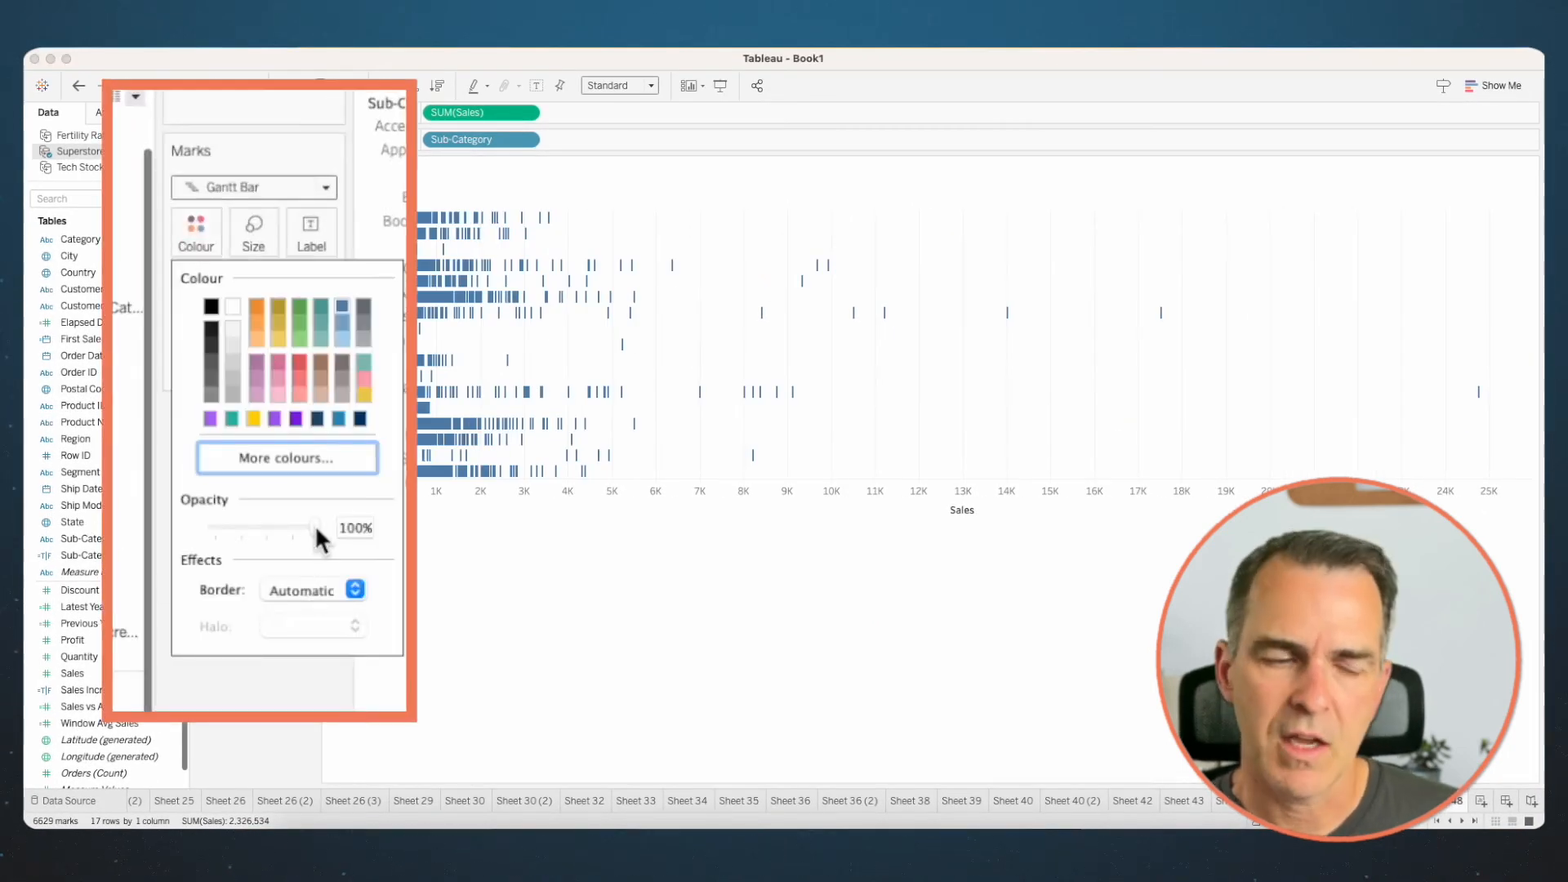
left_click_drag(315, 524, 251, 526)
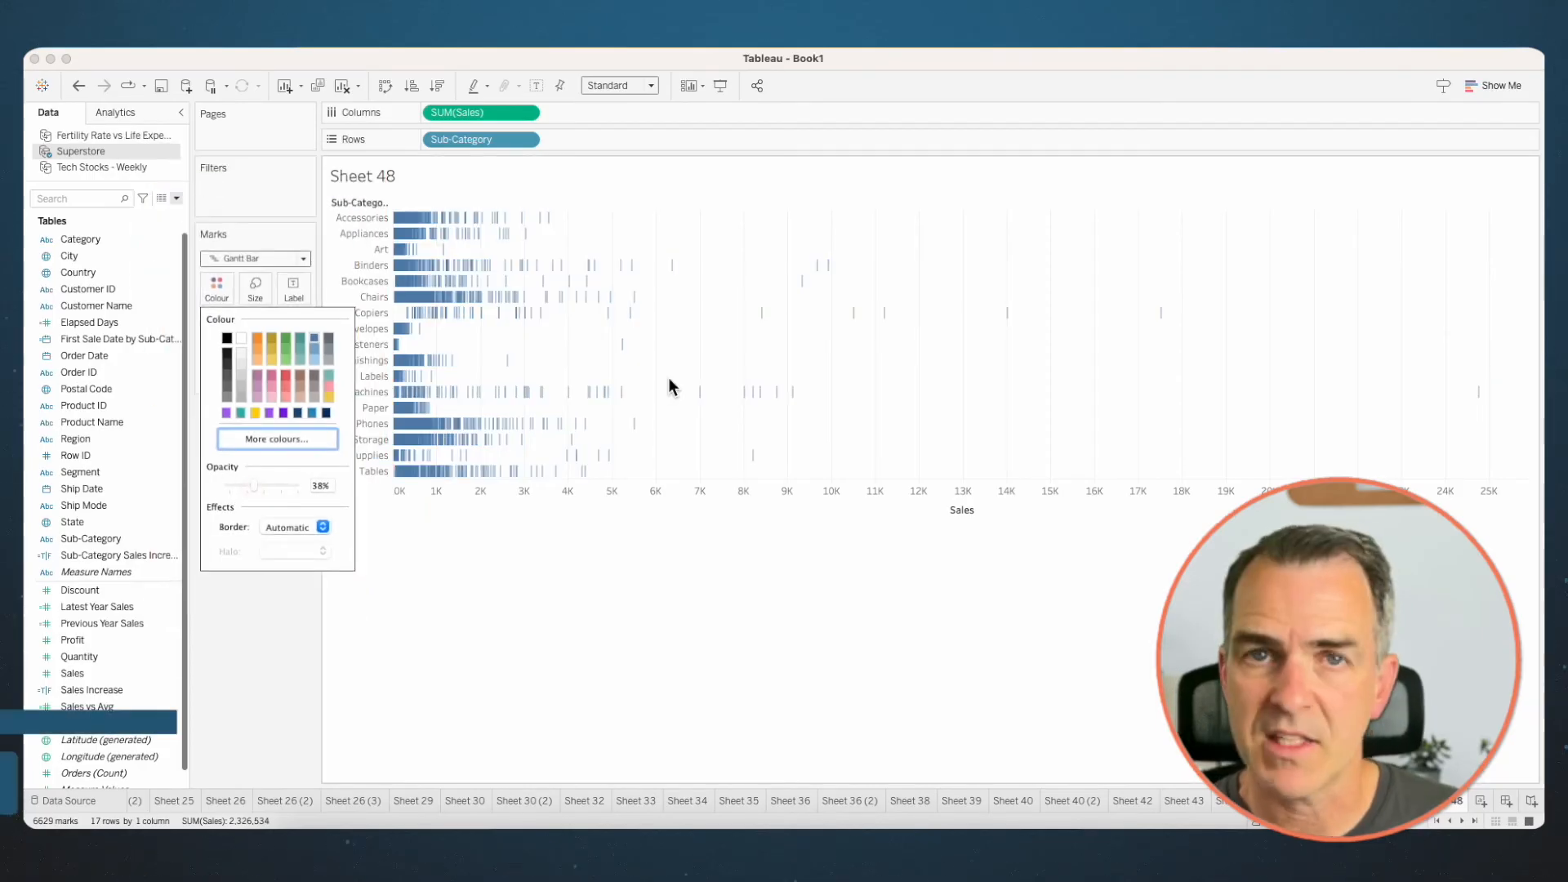
left_click(665, 352)
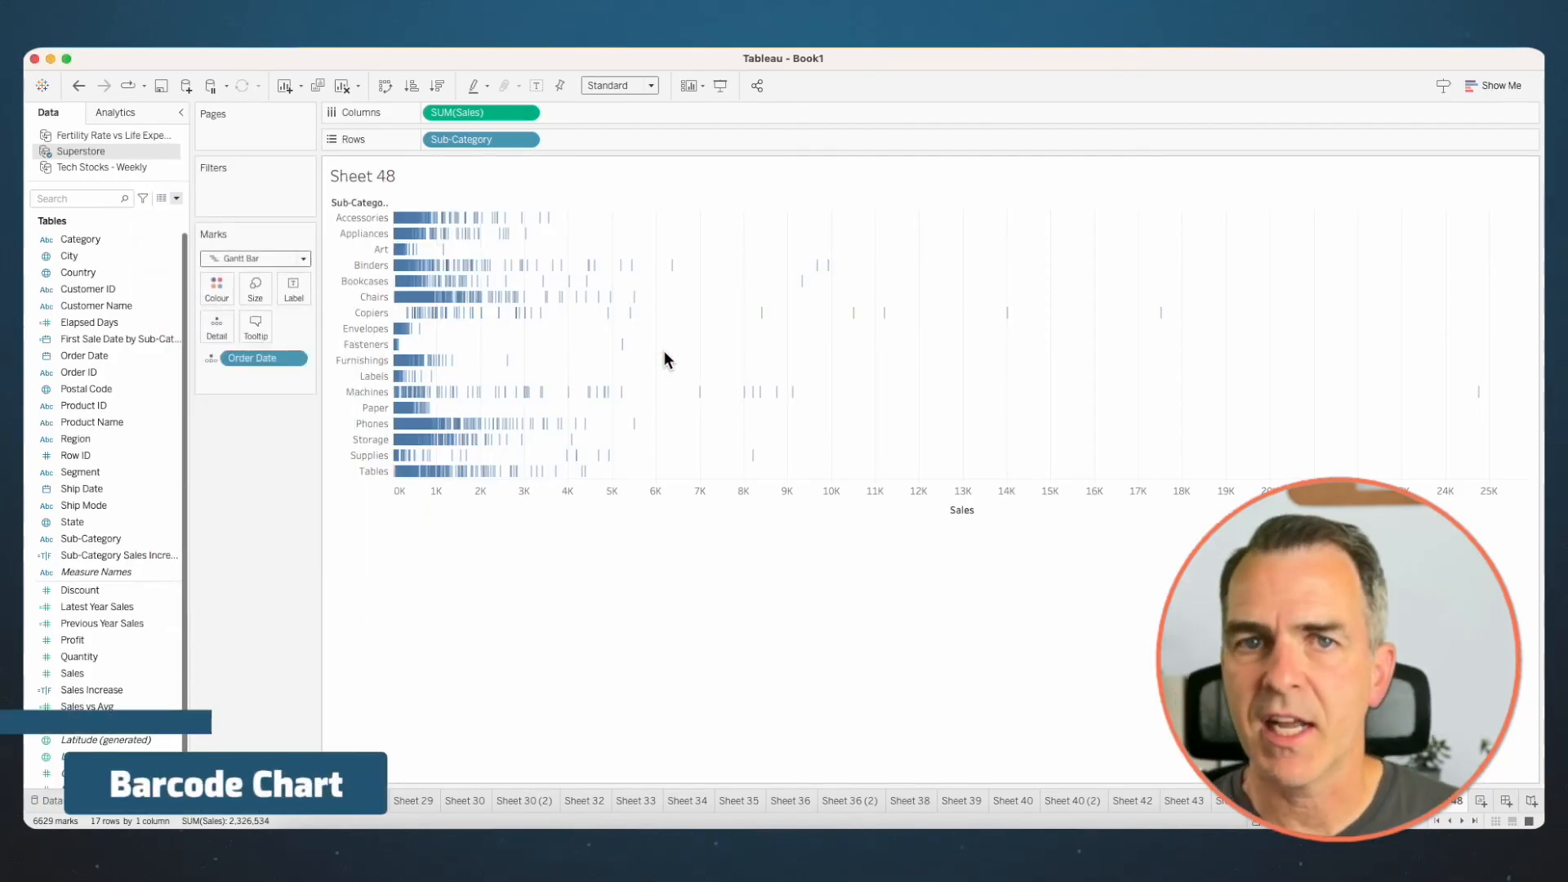
- On a new sheet, plot Latest Year Sales by Sub-Category with Circle marks and add Previous Year Sales to the same axis
left_click(1480, 802)
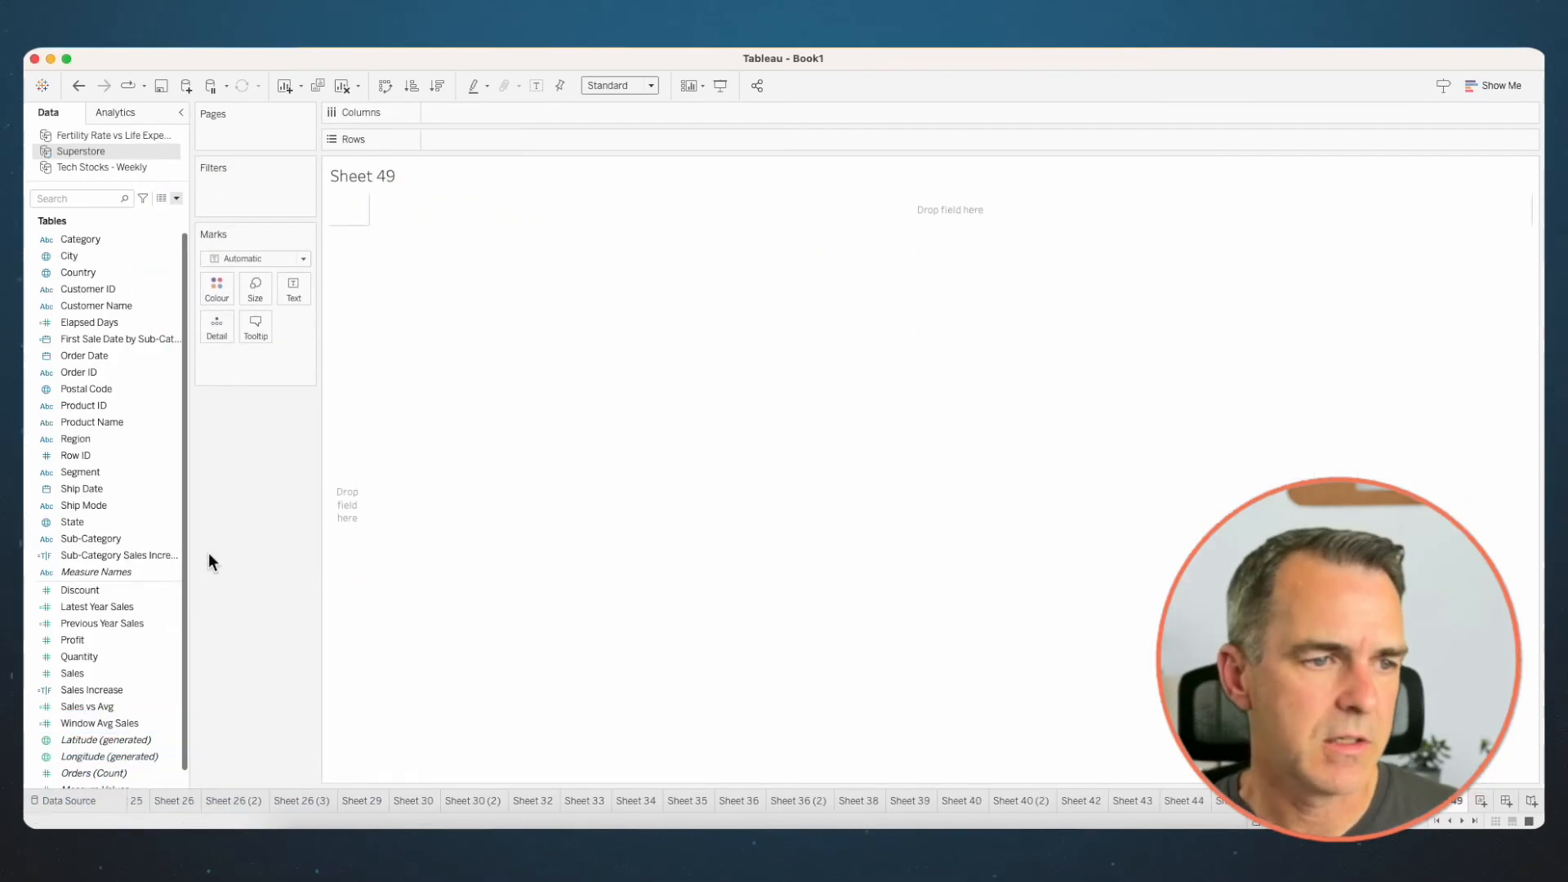
left_click_drag(116, 536, 344, 426)
left_click_drag(117, 606, 495, 114)
left_click(245, 258)
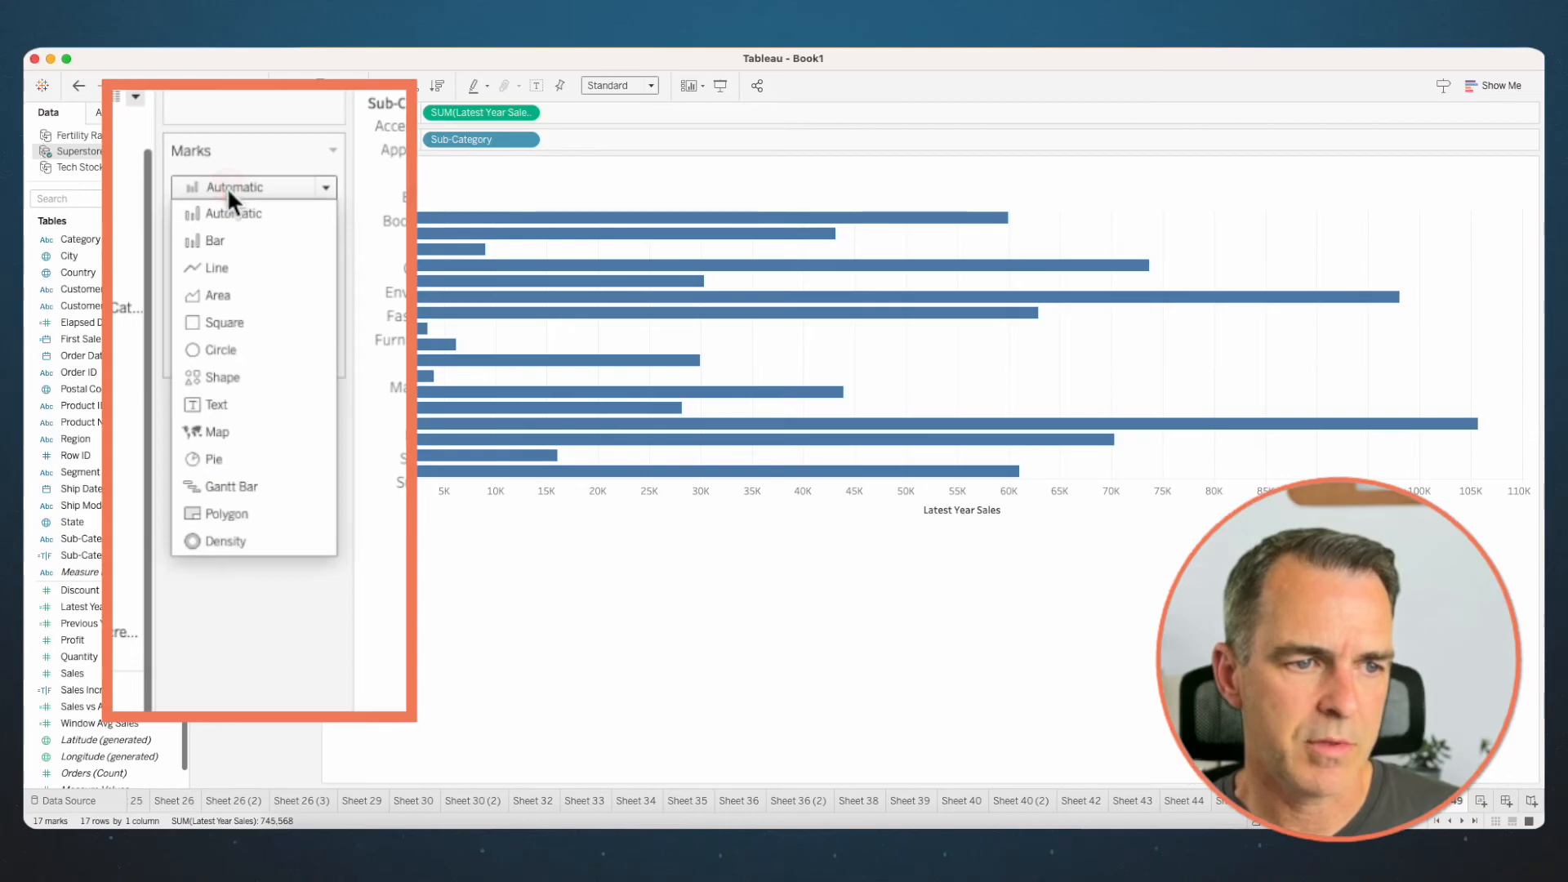
left_click(218, 349)
left_click_drag(105, 624, 590, 502)
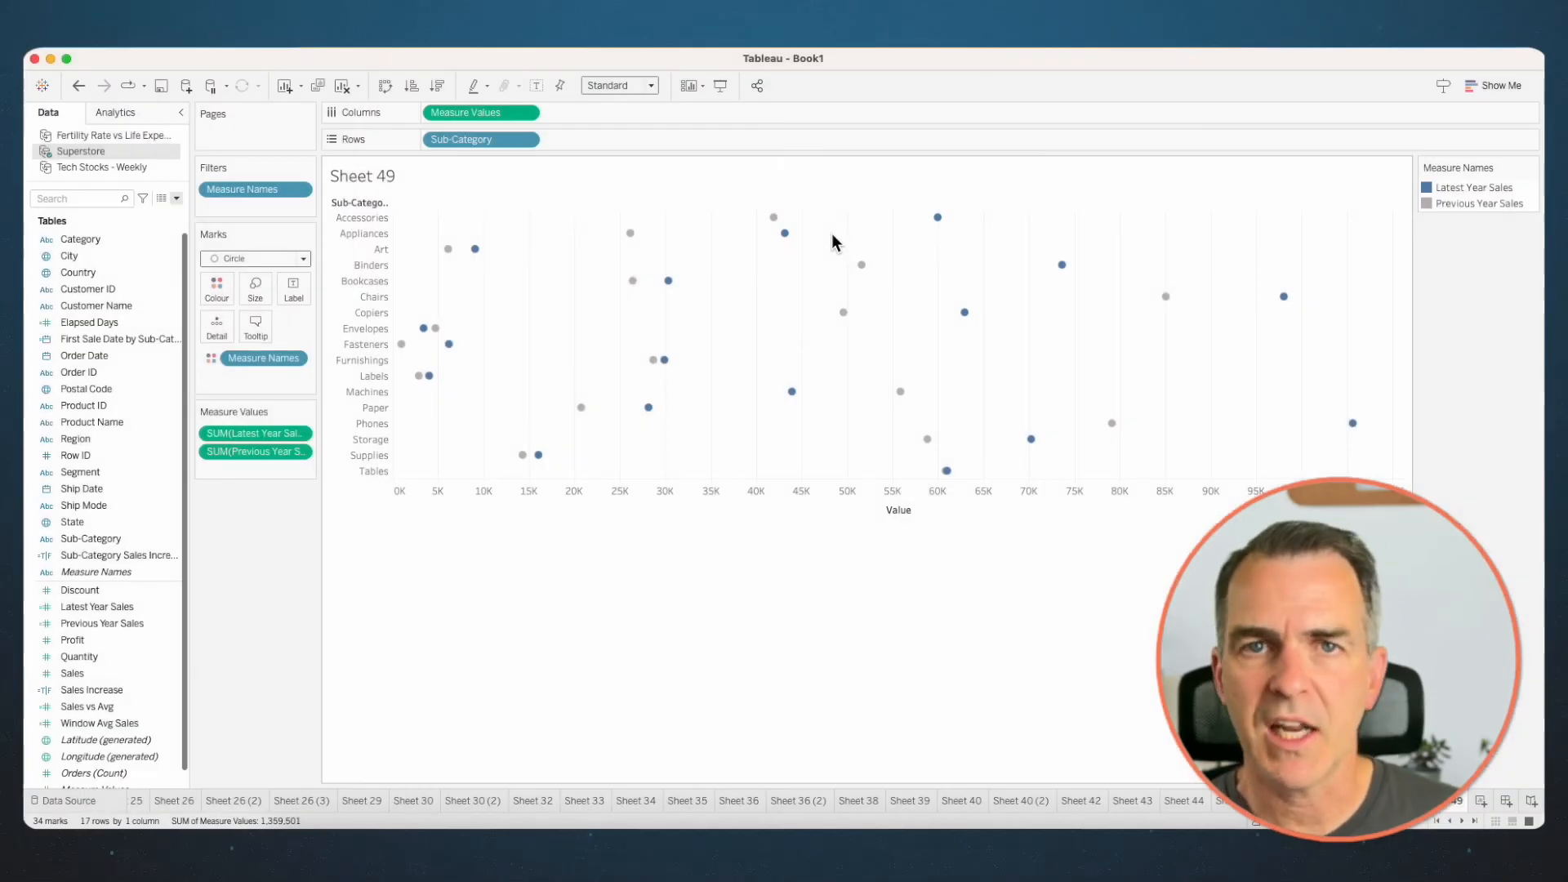
- Duplicate Measure Values on the columns and turn the second copy into Line marks with Measure Names on the path
left_click_drag(472, 112, 601, 112)
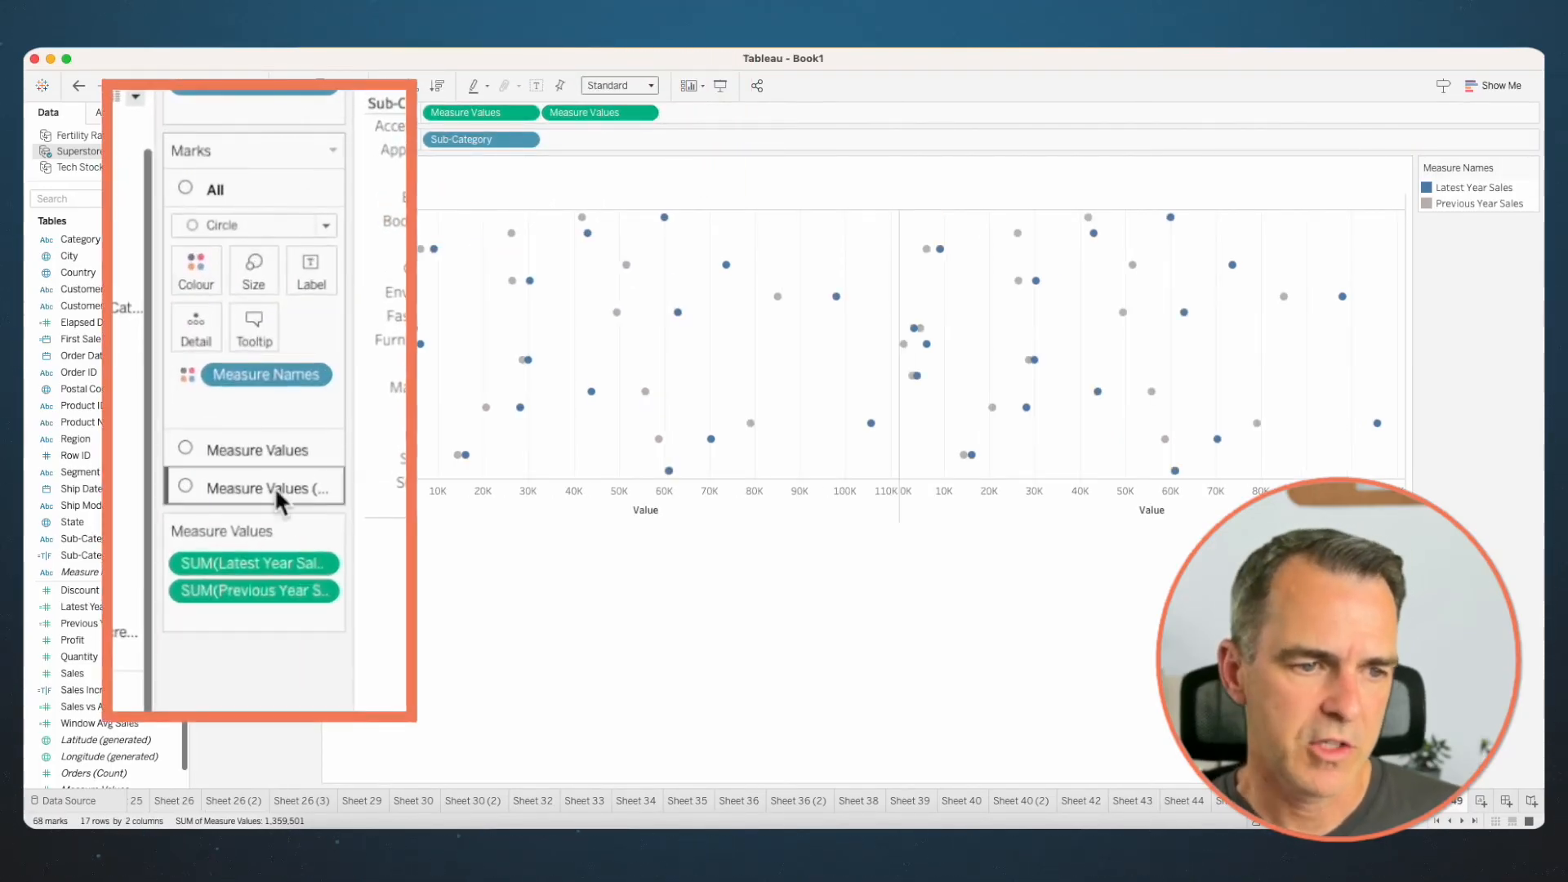
left_click(275, 486)
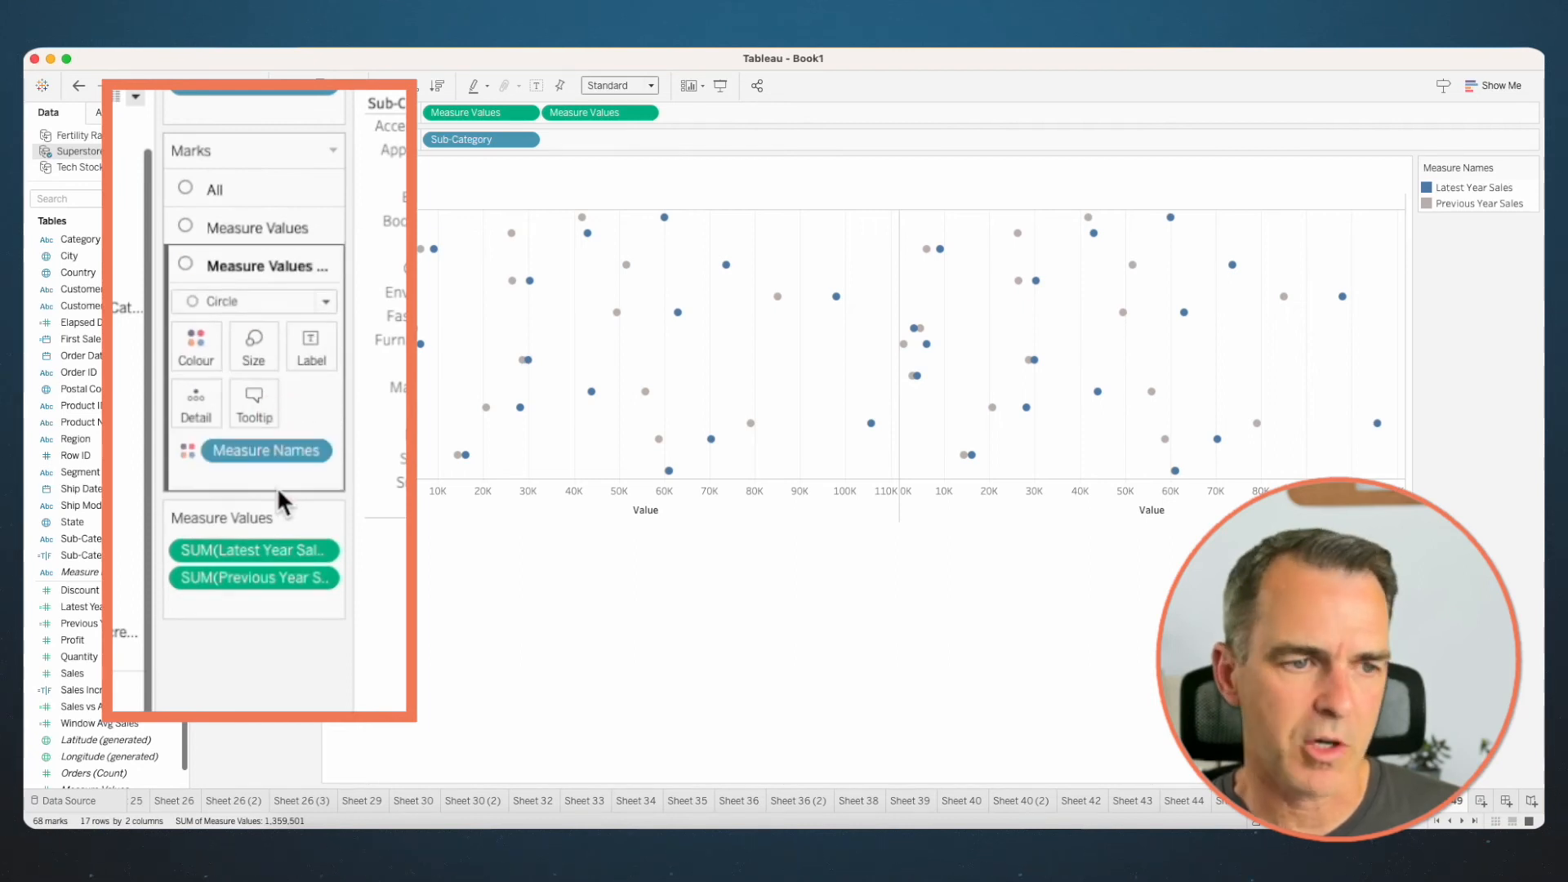
left_click(237, 301)
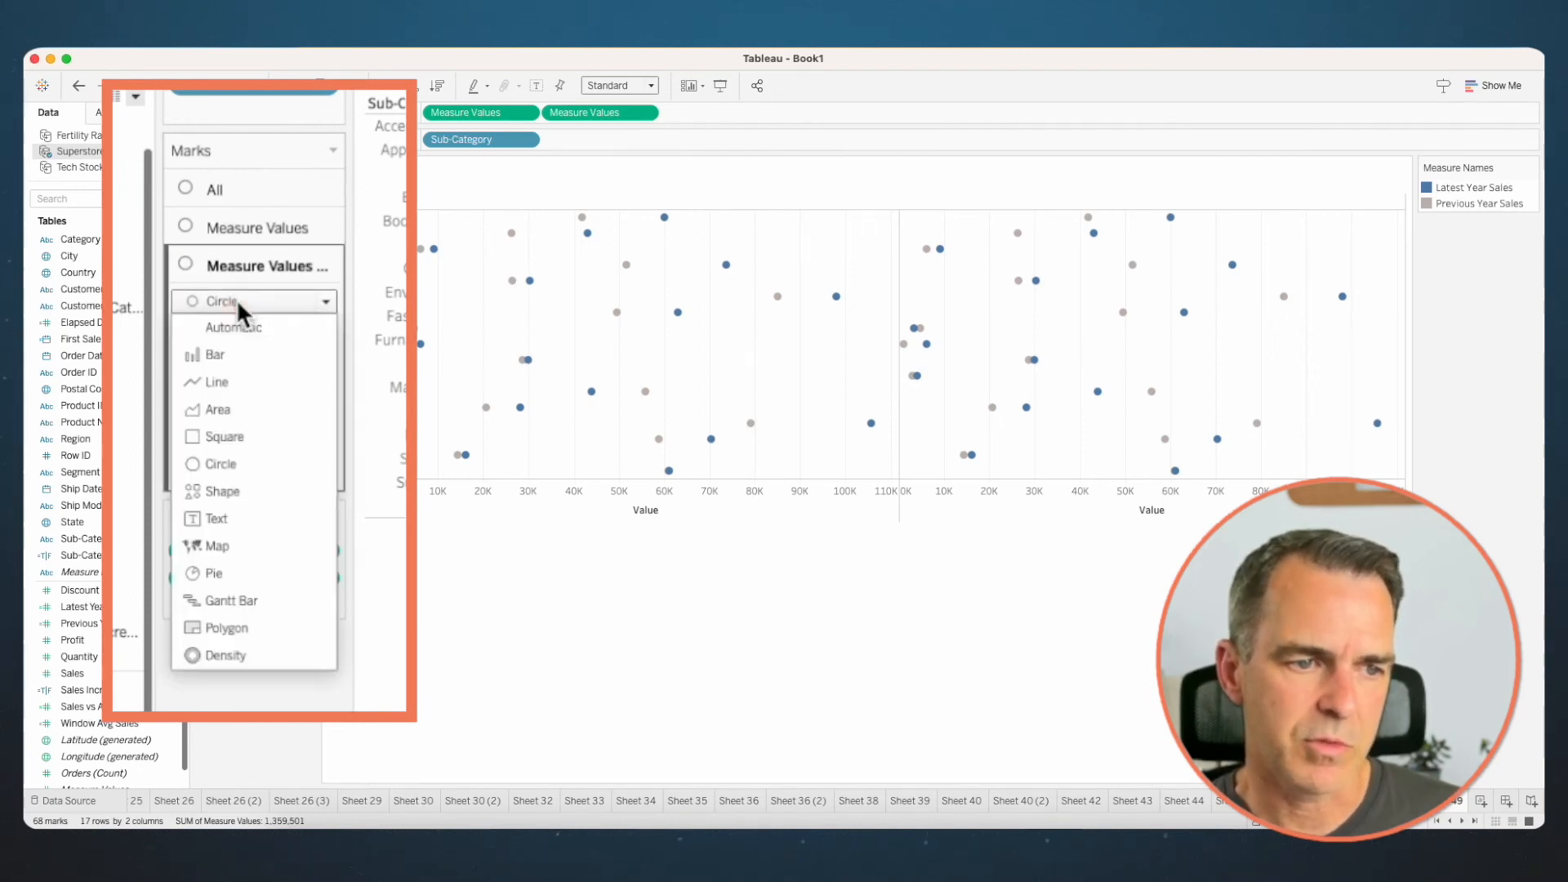
left_click(230, 383)
left_click_drag(232, 449, 288, 407)
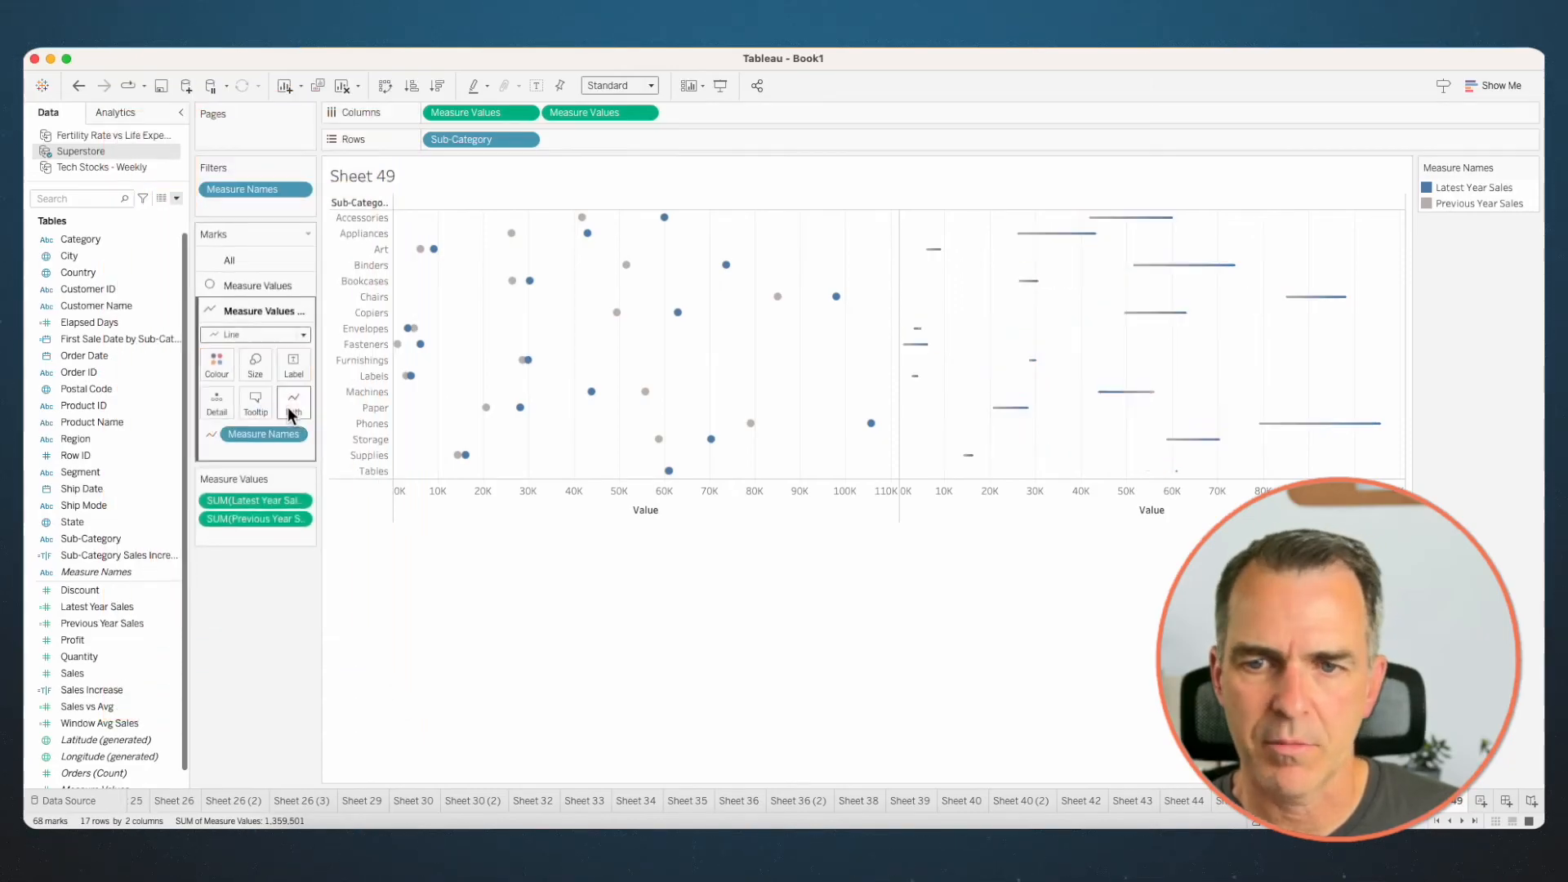
- Combine the two Measure Values charts into a dual axis and synchronise the axes
right_click(1037, 503)
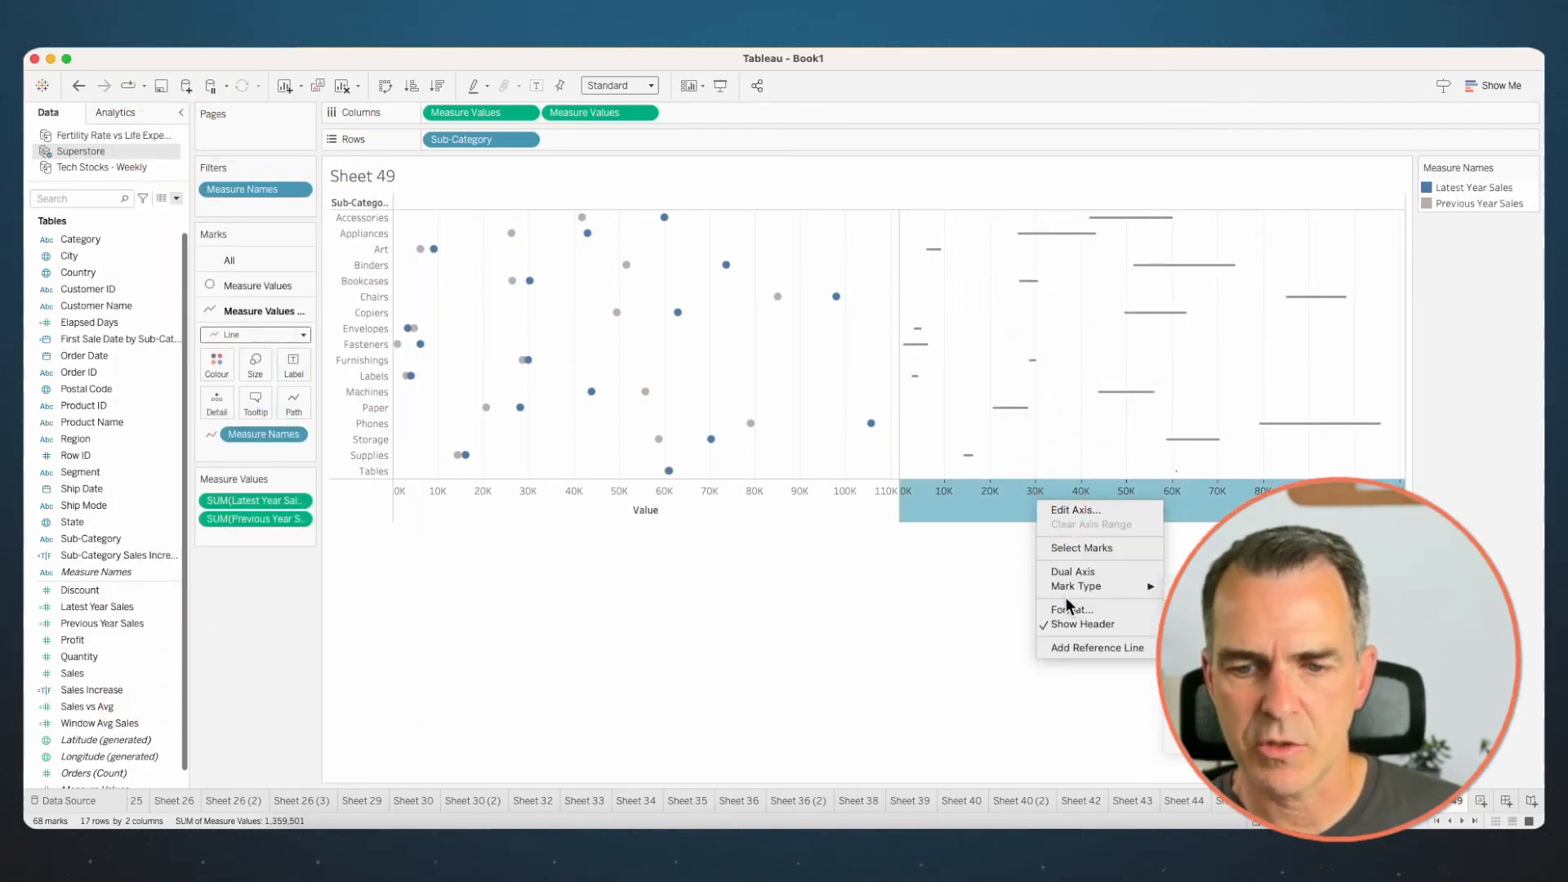
left_click(1066, 572)
right_click(817, 527)
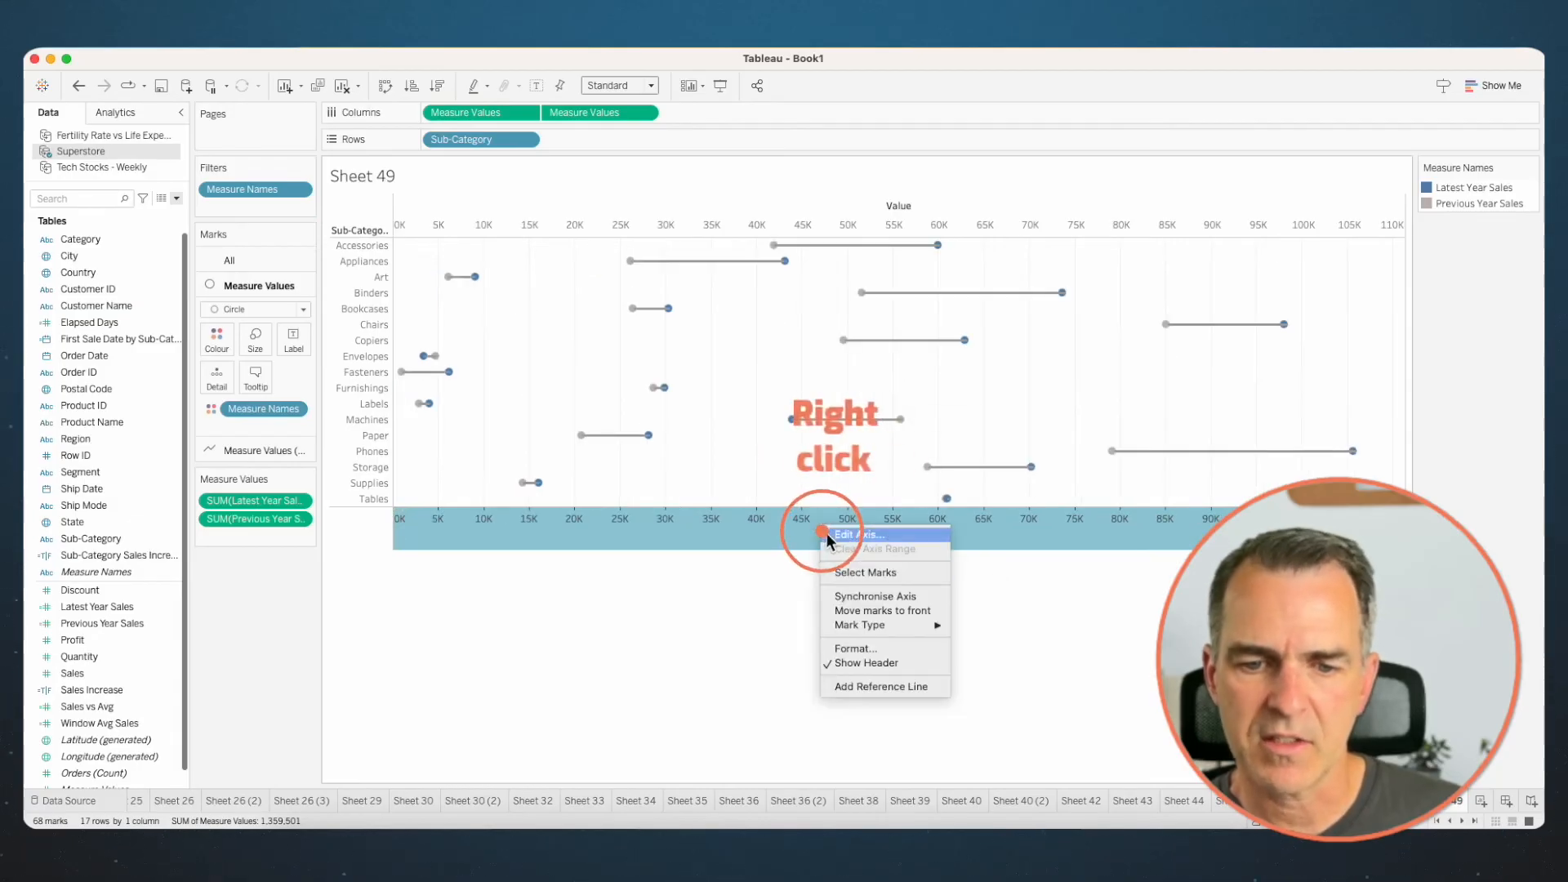
left_click(858, 597)
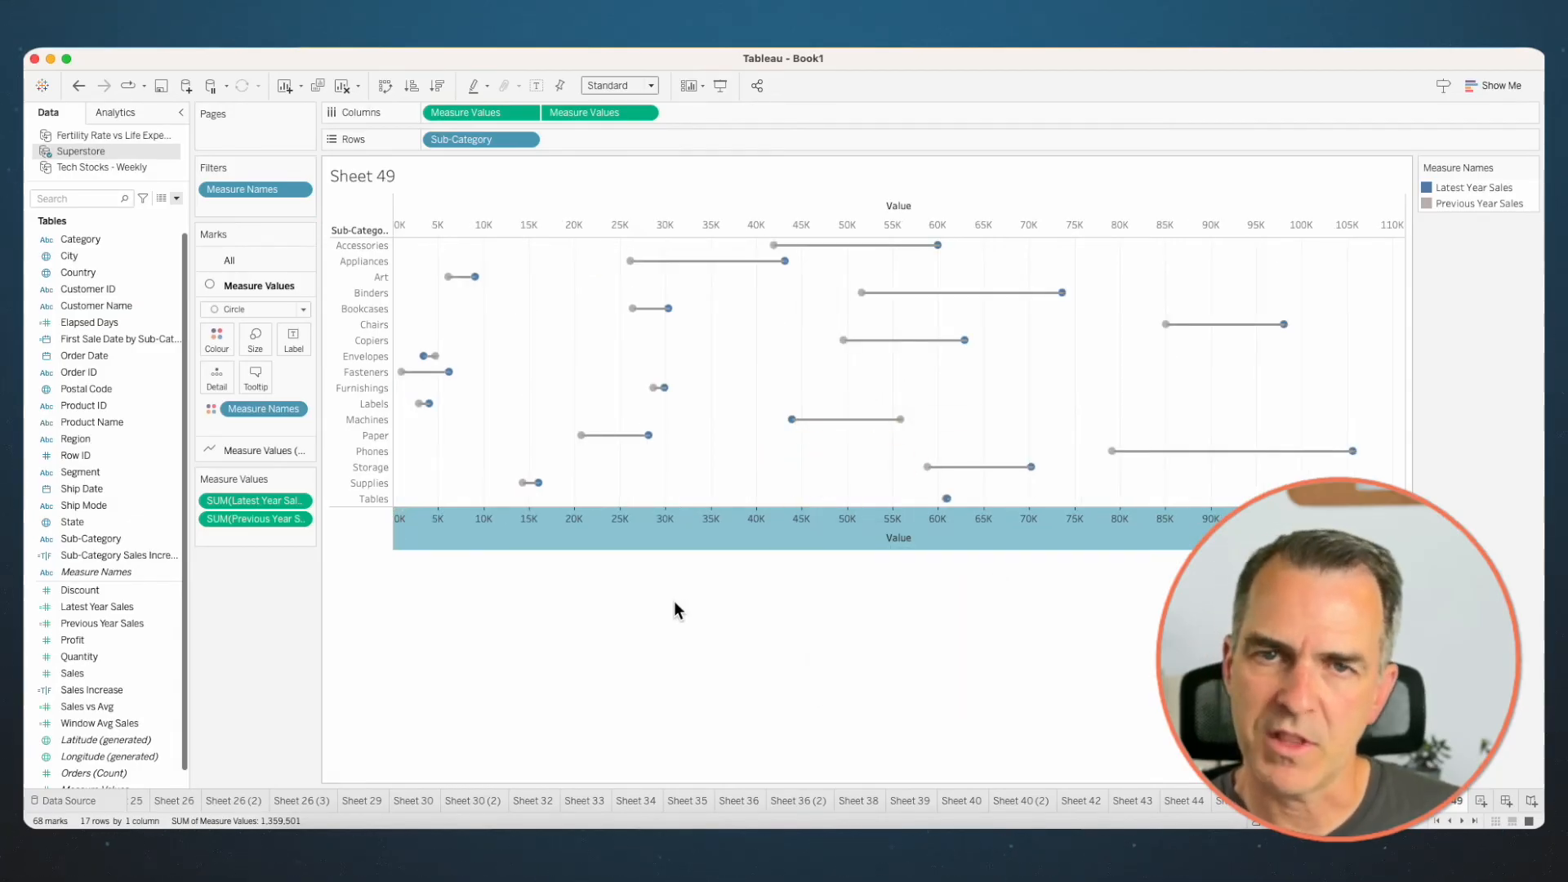
- Move the circle marks in front of the lines and hide the upper Value axis header
right_click(657, 527)
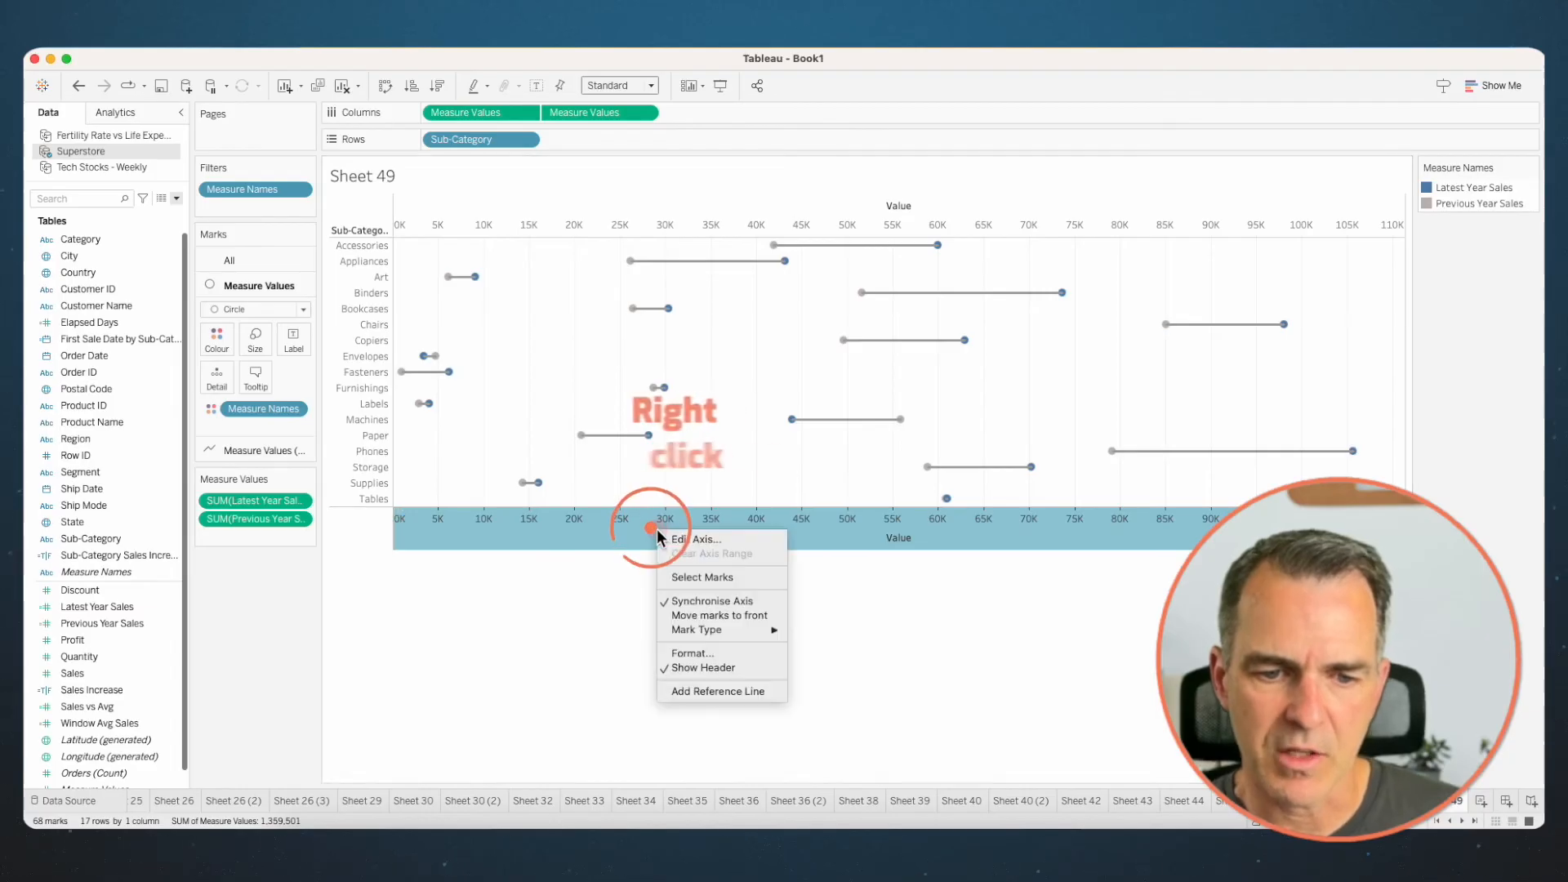
left_click(711, 618)
right_click(613, 229)
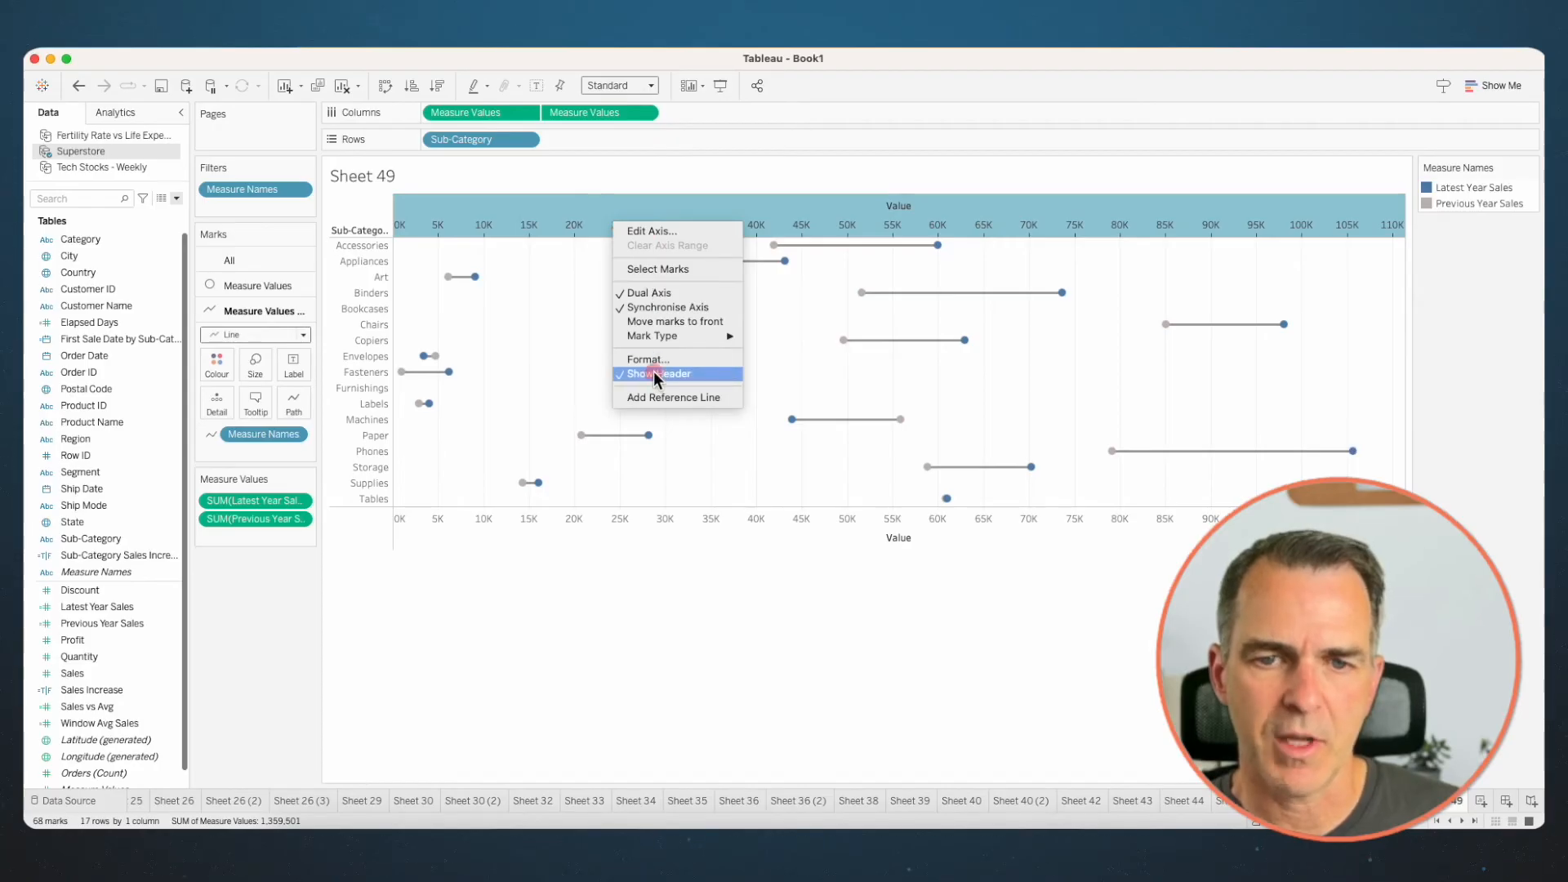
left_click(654, 374)
- Change the line pattern of the second Measure Values marks to the short-dashed style
left_click(267, 450)
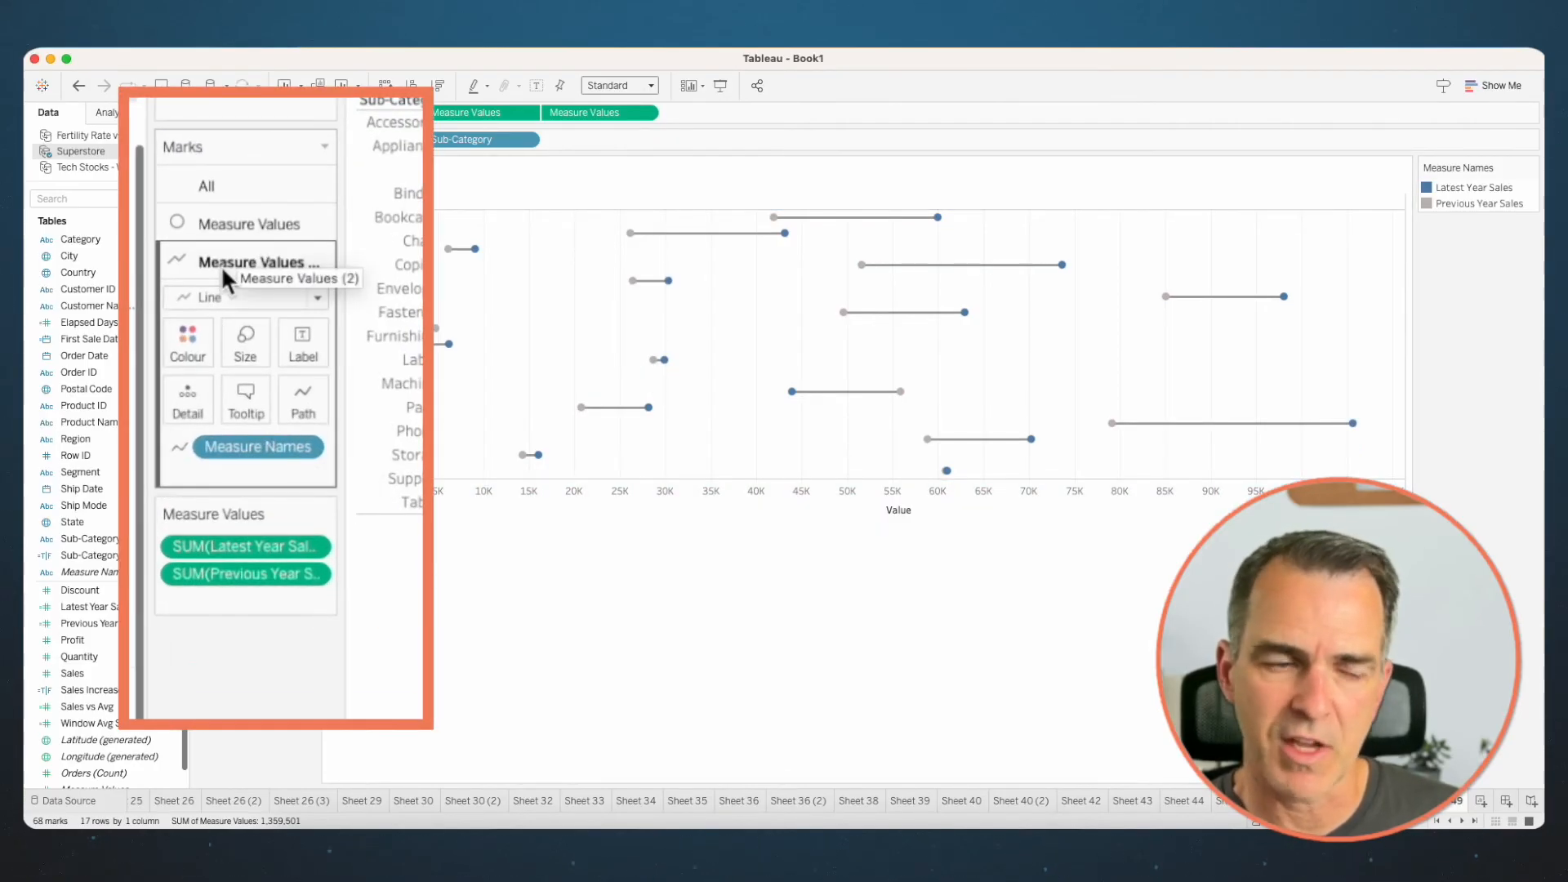
left_click(306, 413)
left_click(302, 402)
left_click(302, 401)
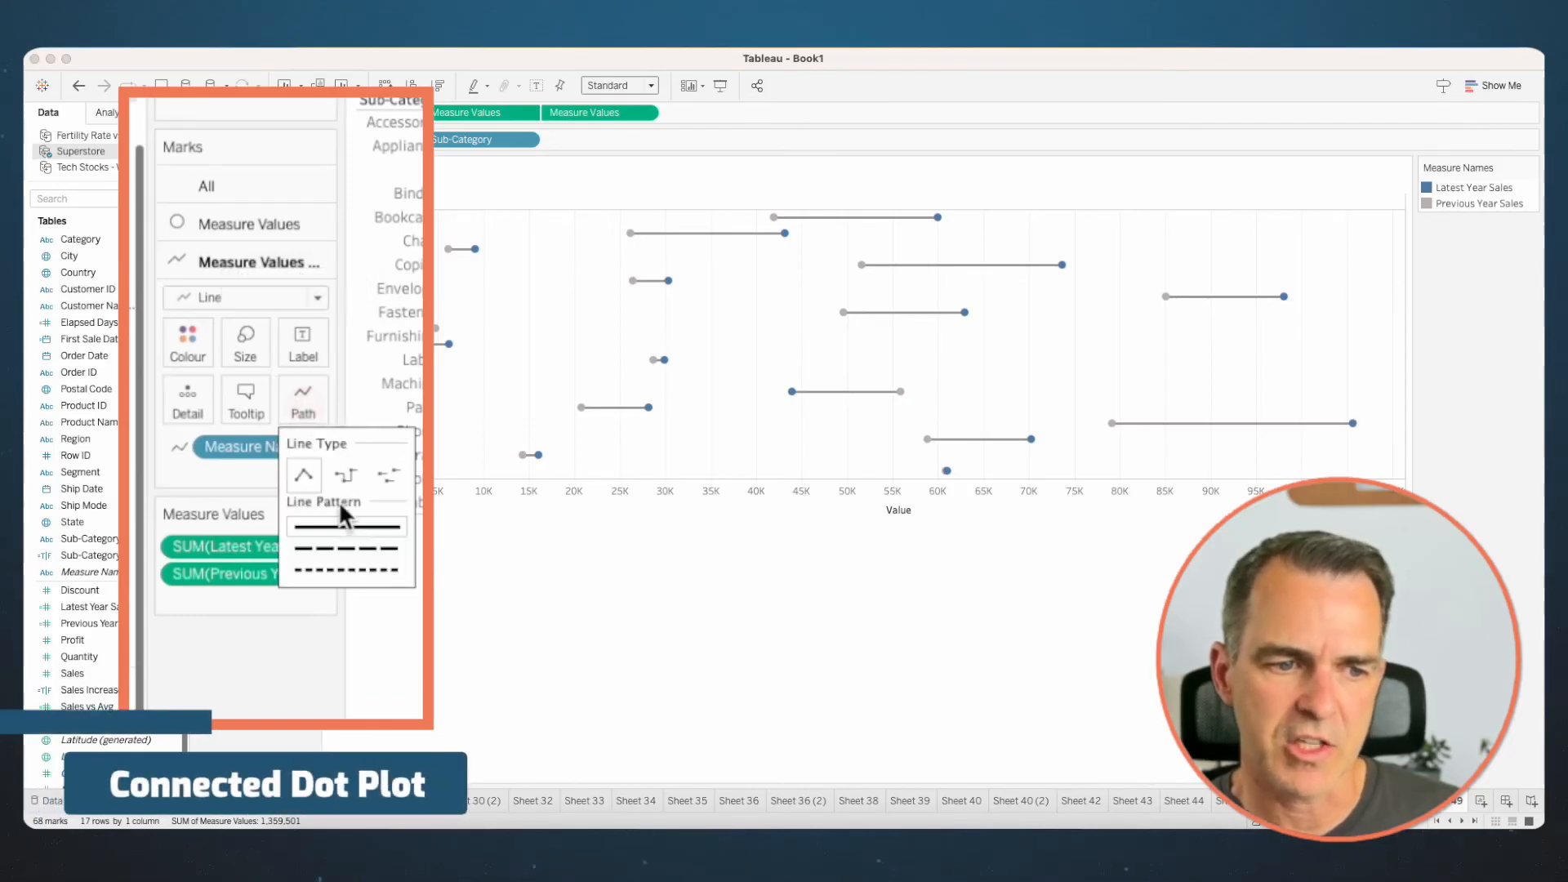
left_click(341, 548)
left_click(346, 568)
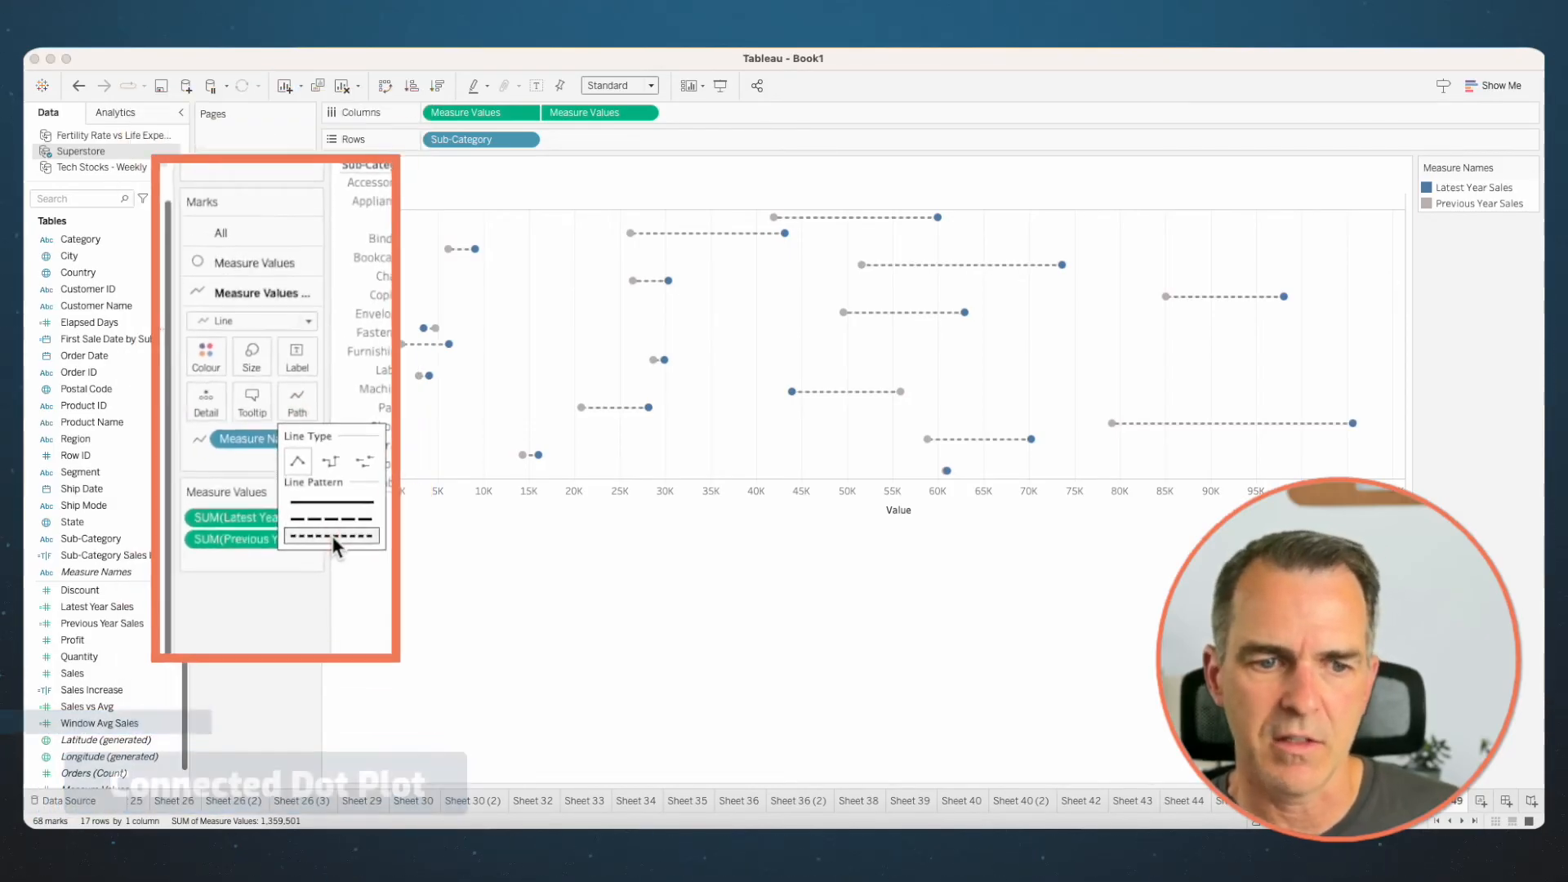
left_click(487, 428)
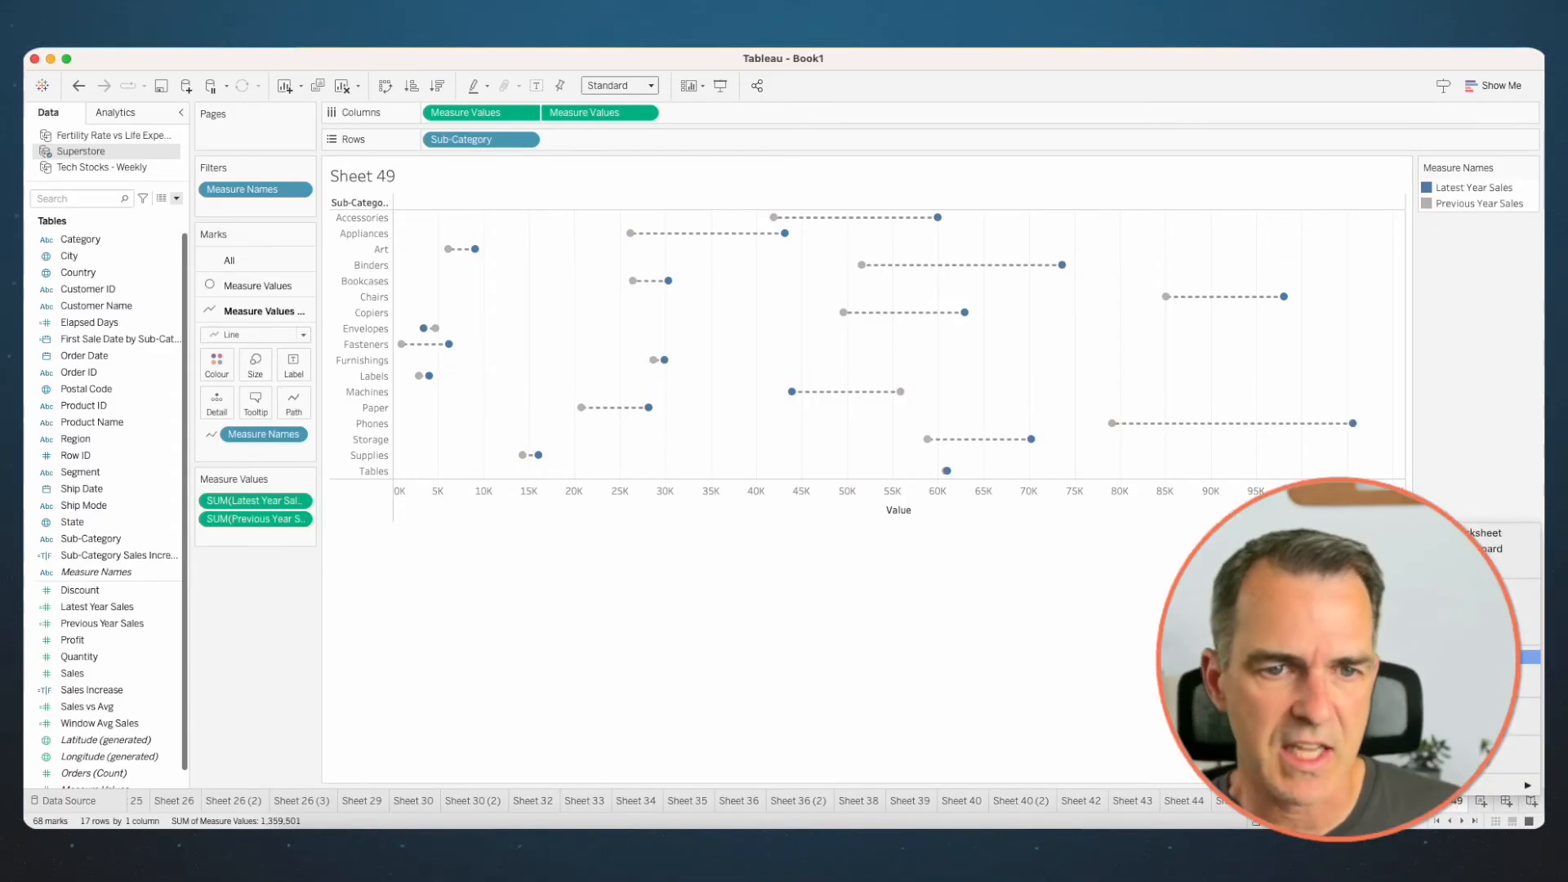
- On a duplicate of the connected dot plot sheet, make the connecting lines solid and much thicker
left_click(1528, 657)
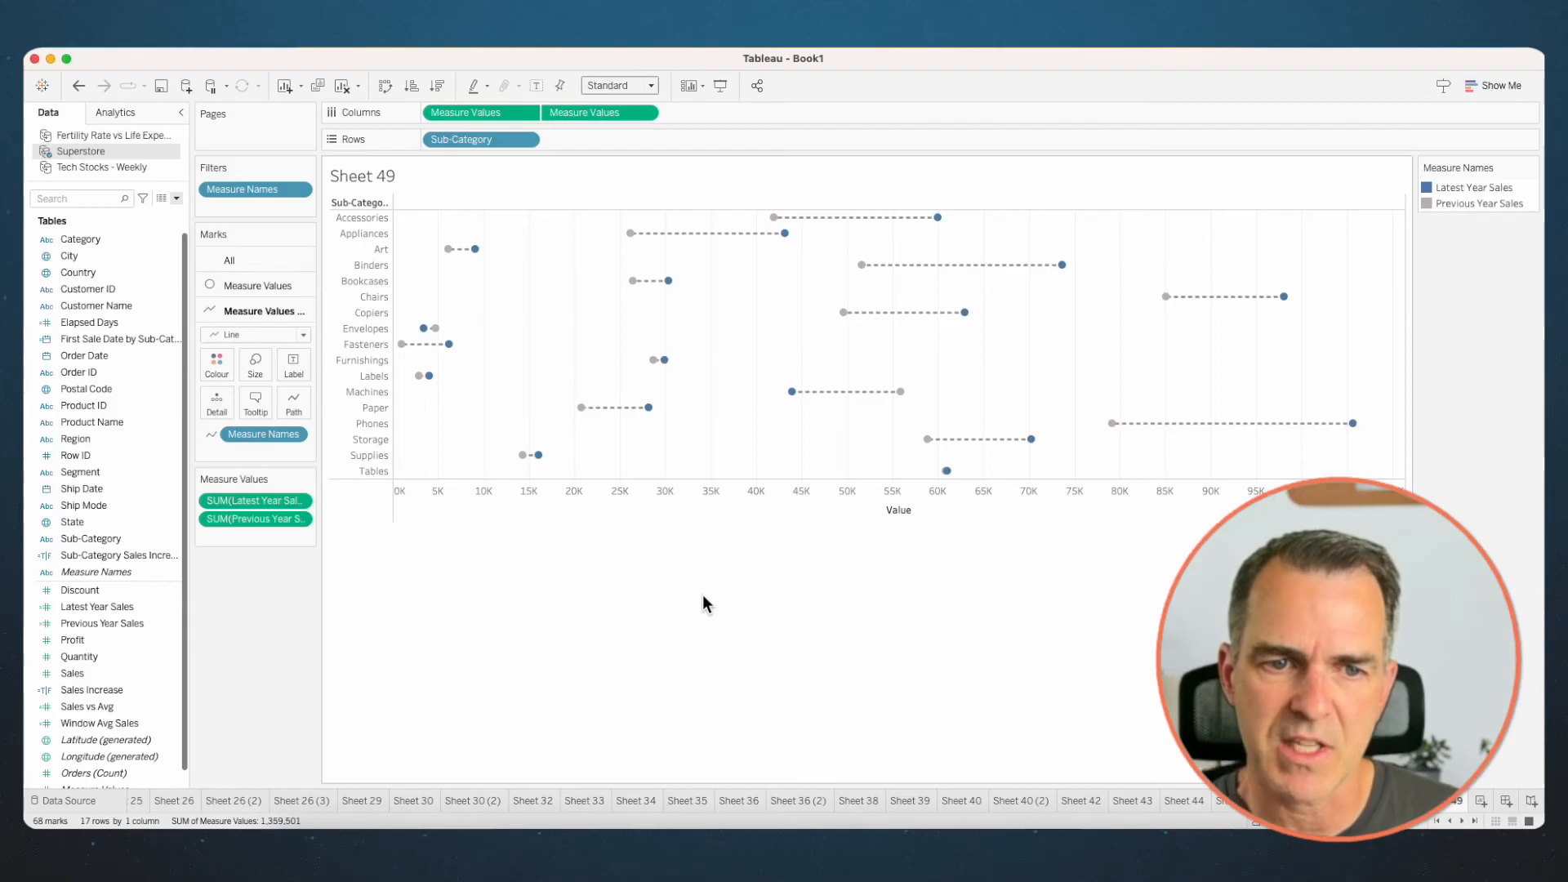
left_click(292, 410)
left_click(345, 527)
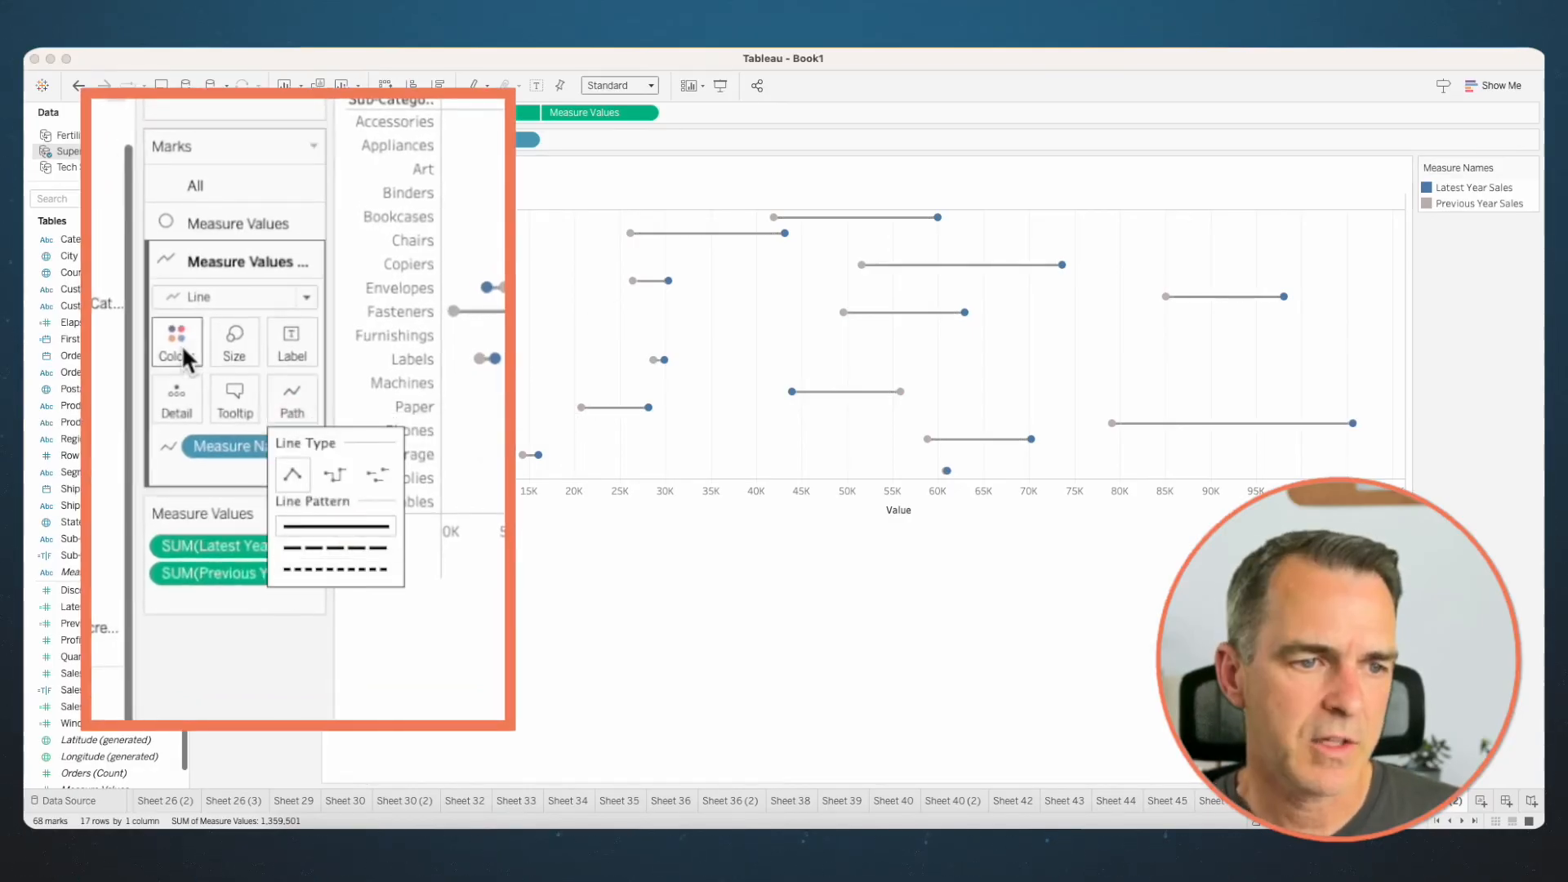
left_click(217, 344)
left_click_drag(357, 400, 394, 398)
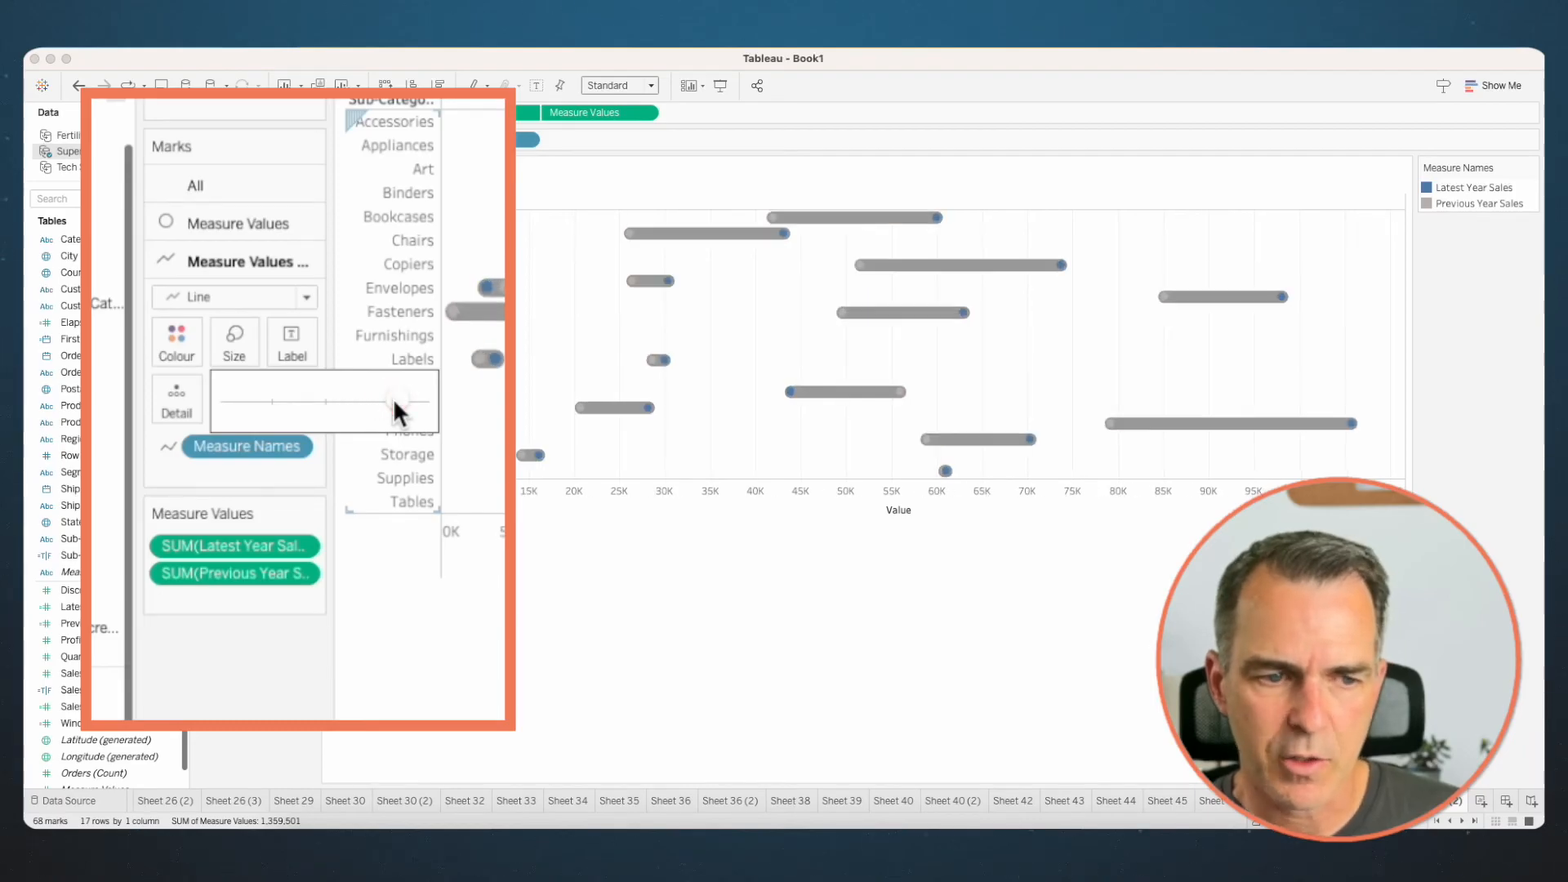
- Give the circle marks a white border and recolour the thick connecting lines light grey
left_click(229, 223)
left_click(178, 301)
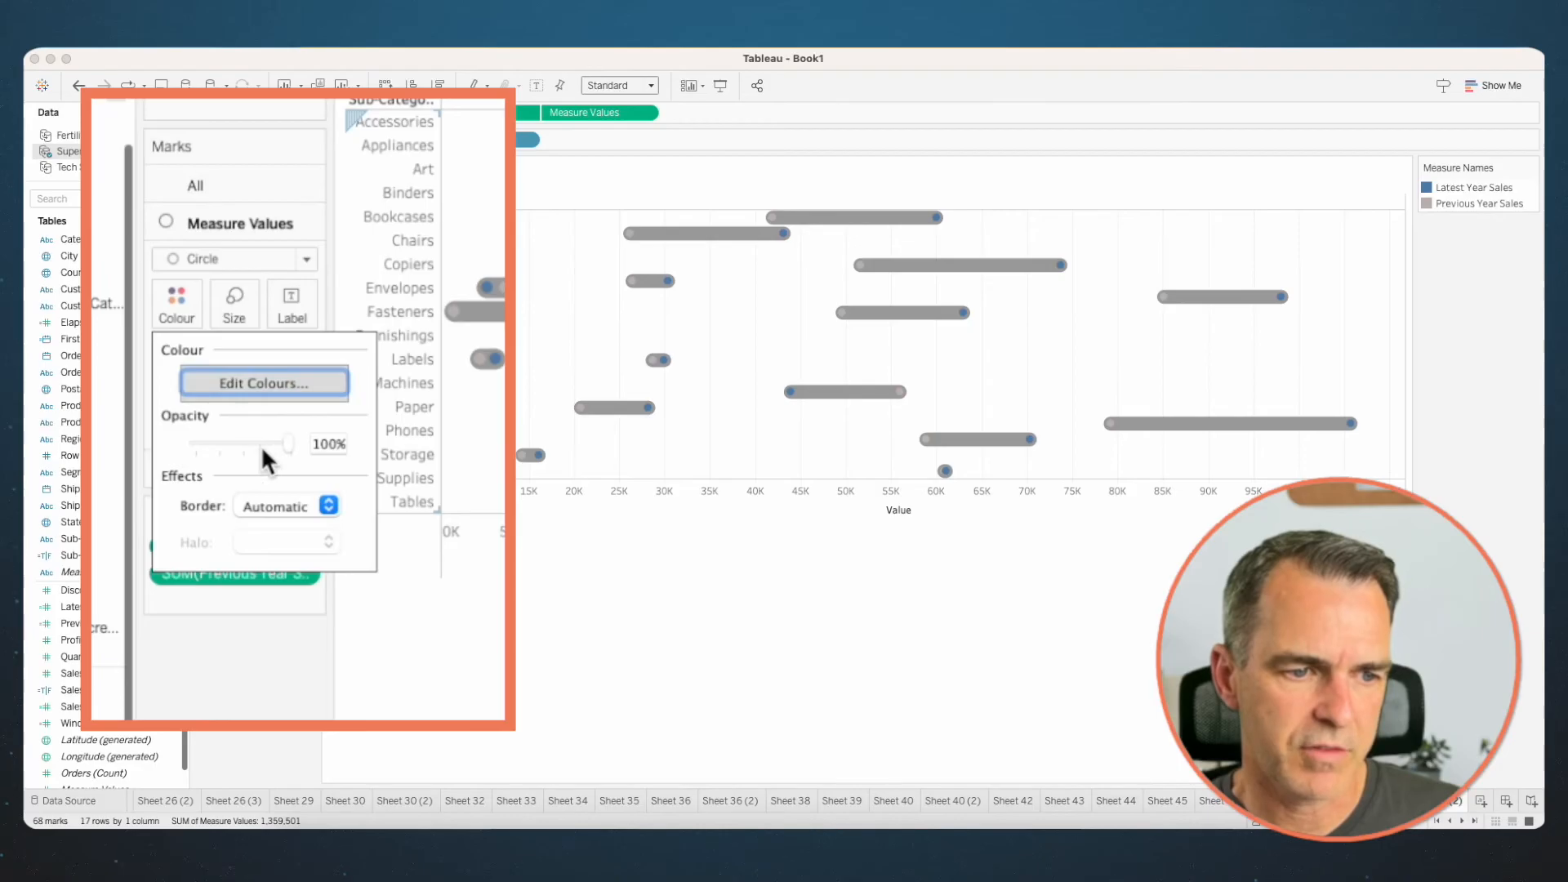
left_click(268, 501)
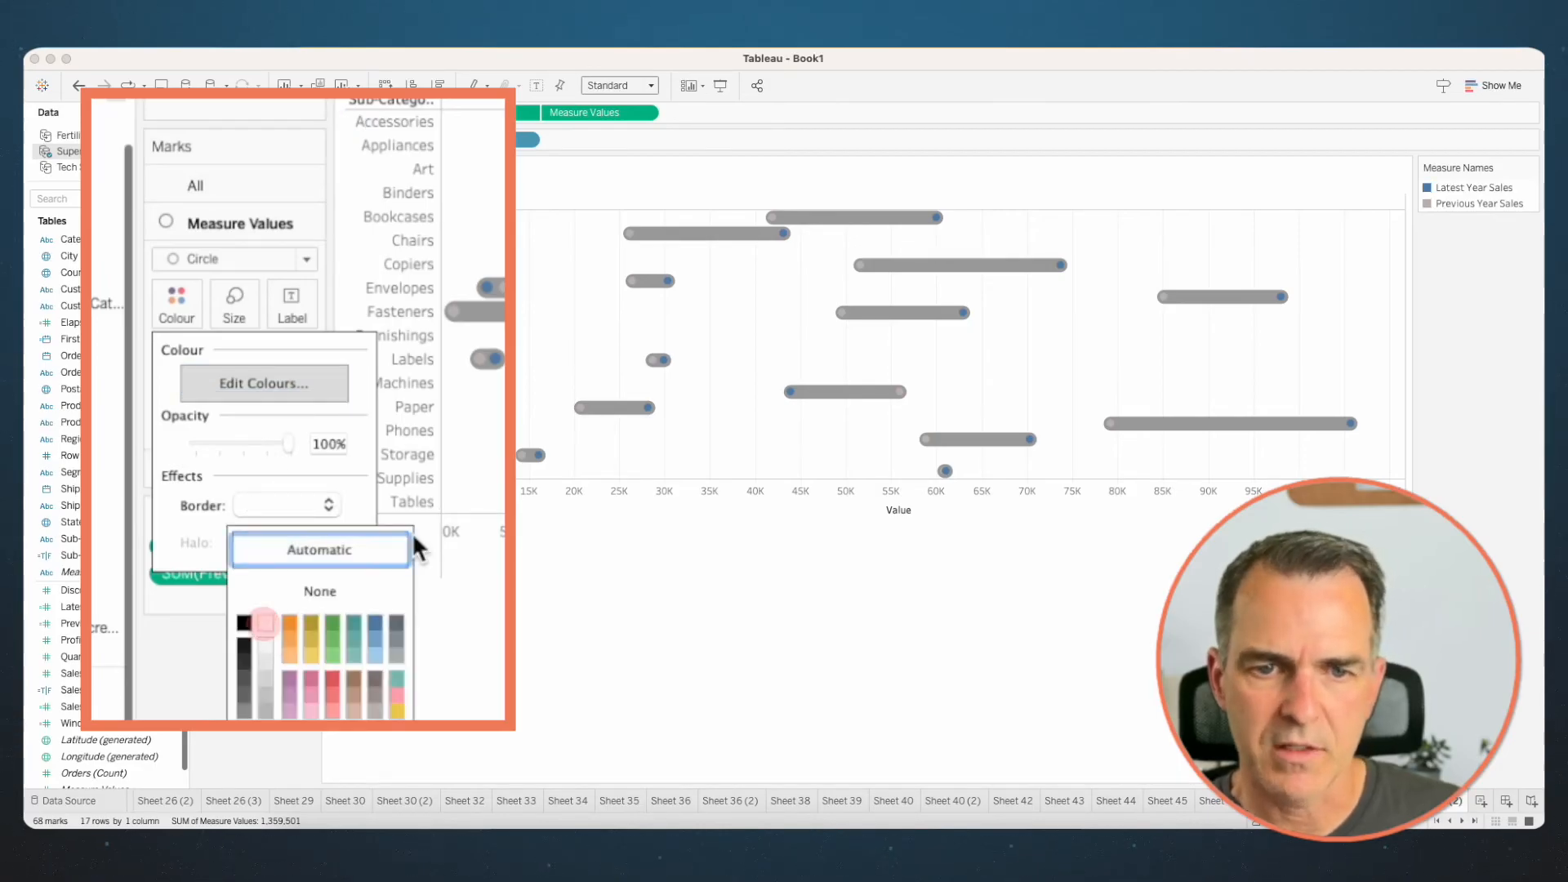
left_click(224, 472)
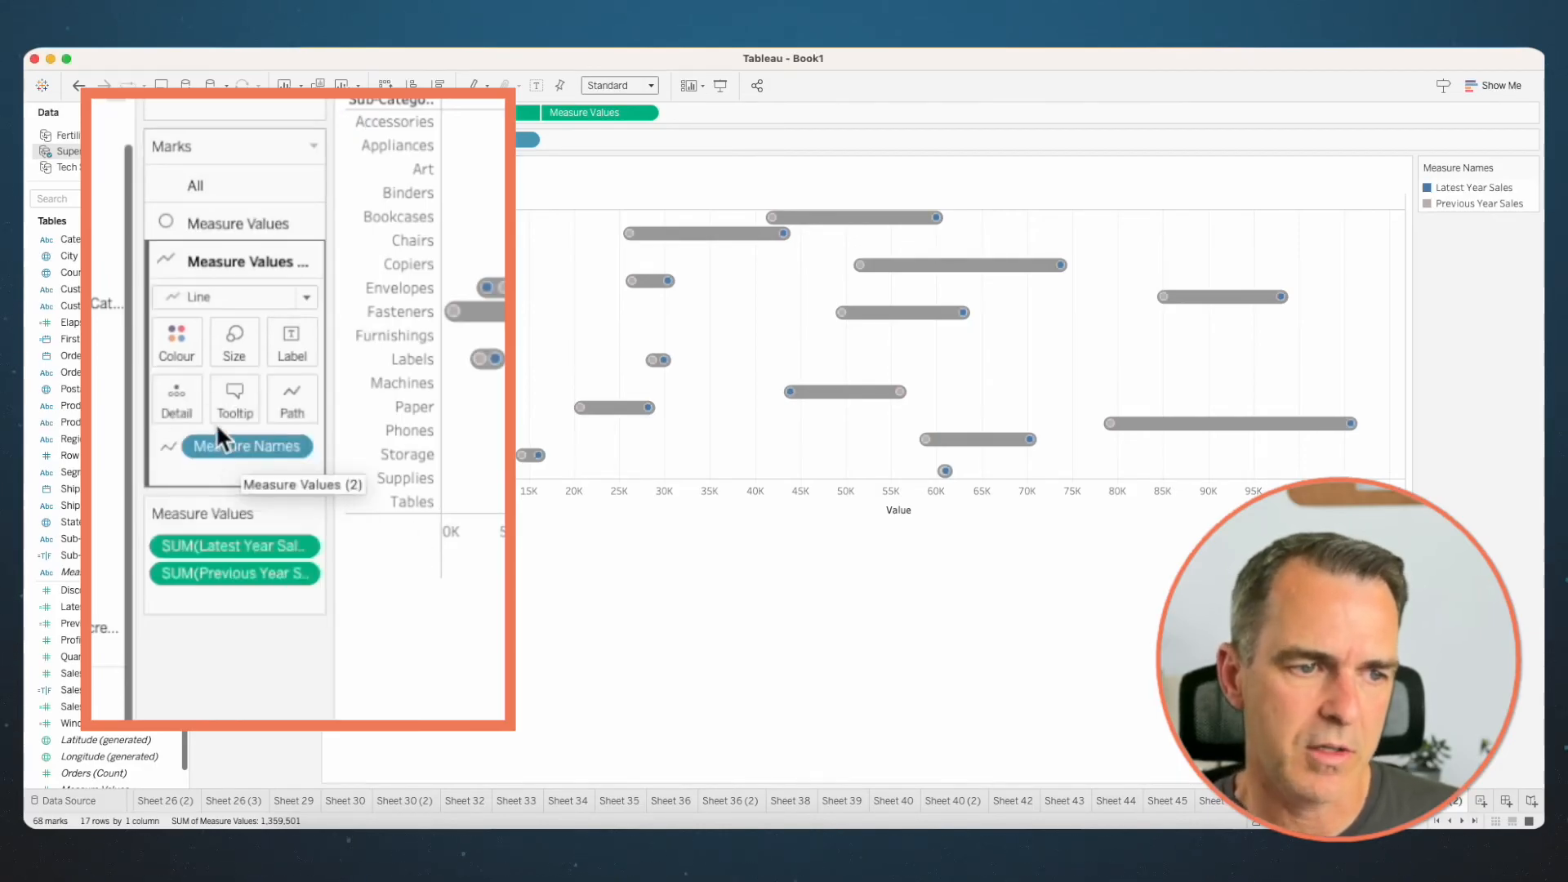
left_click(192, 347)
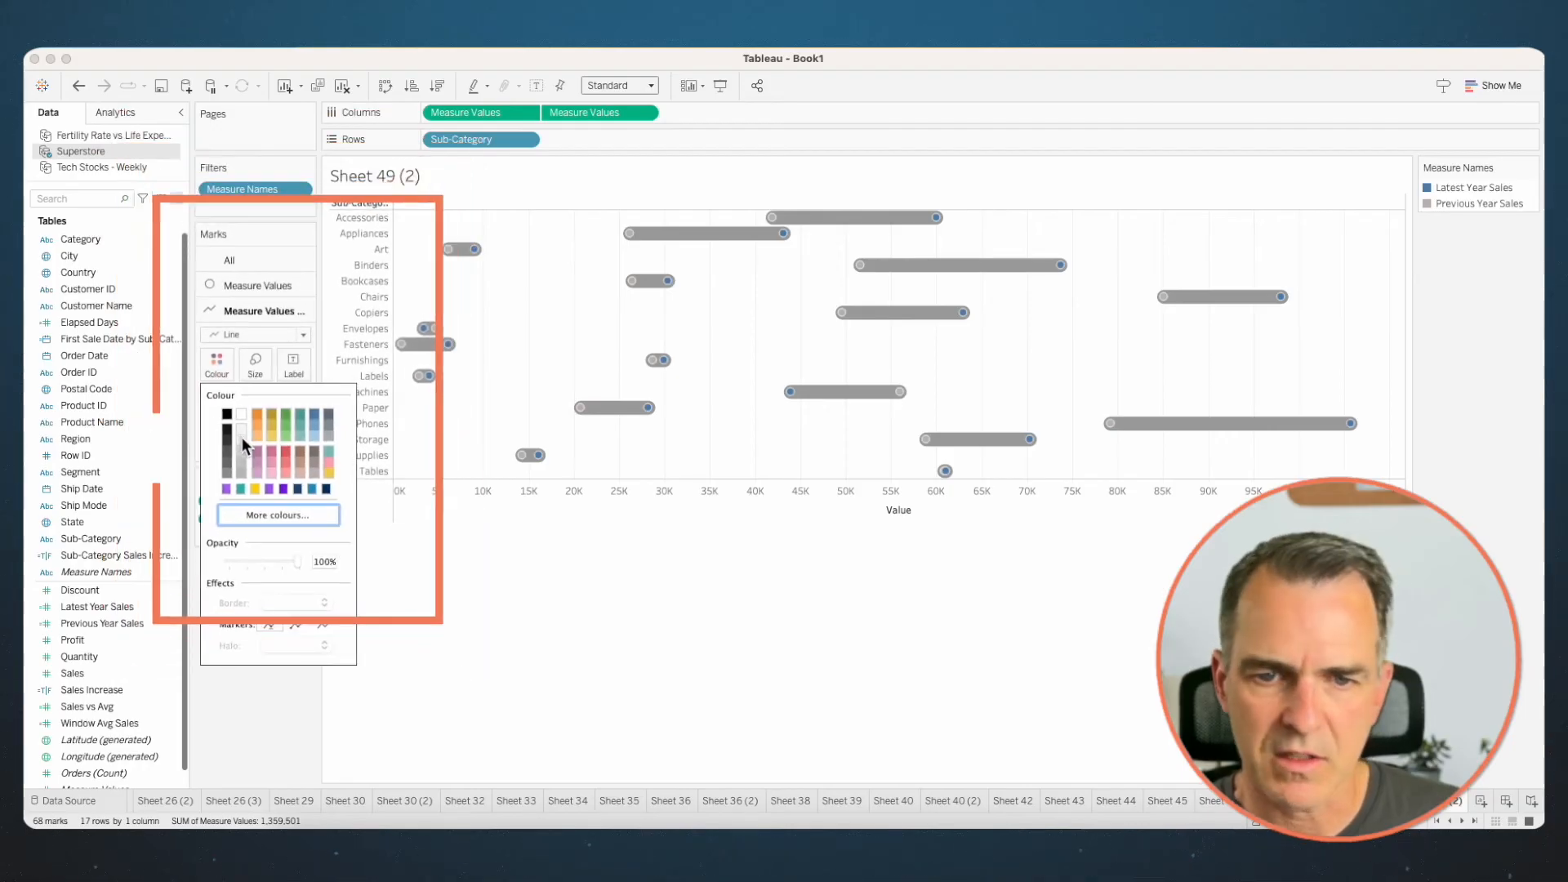
left_click(739, 341)
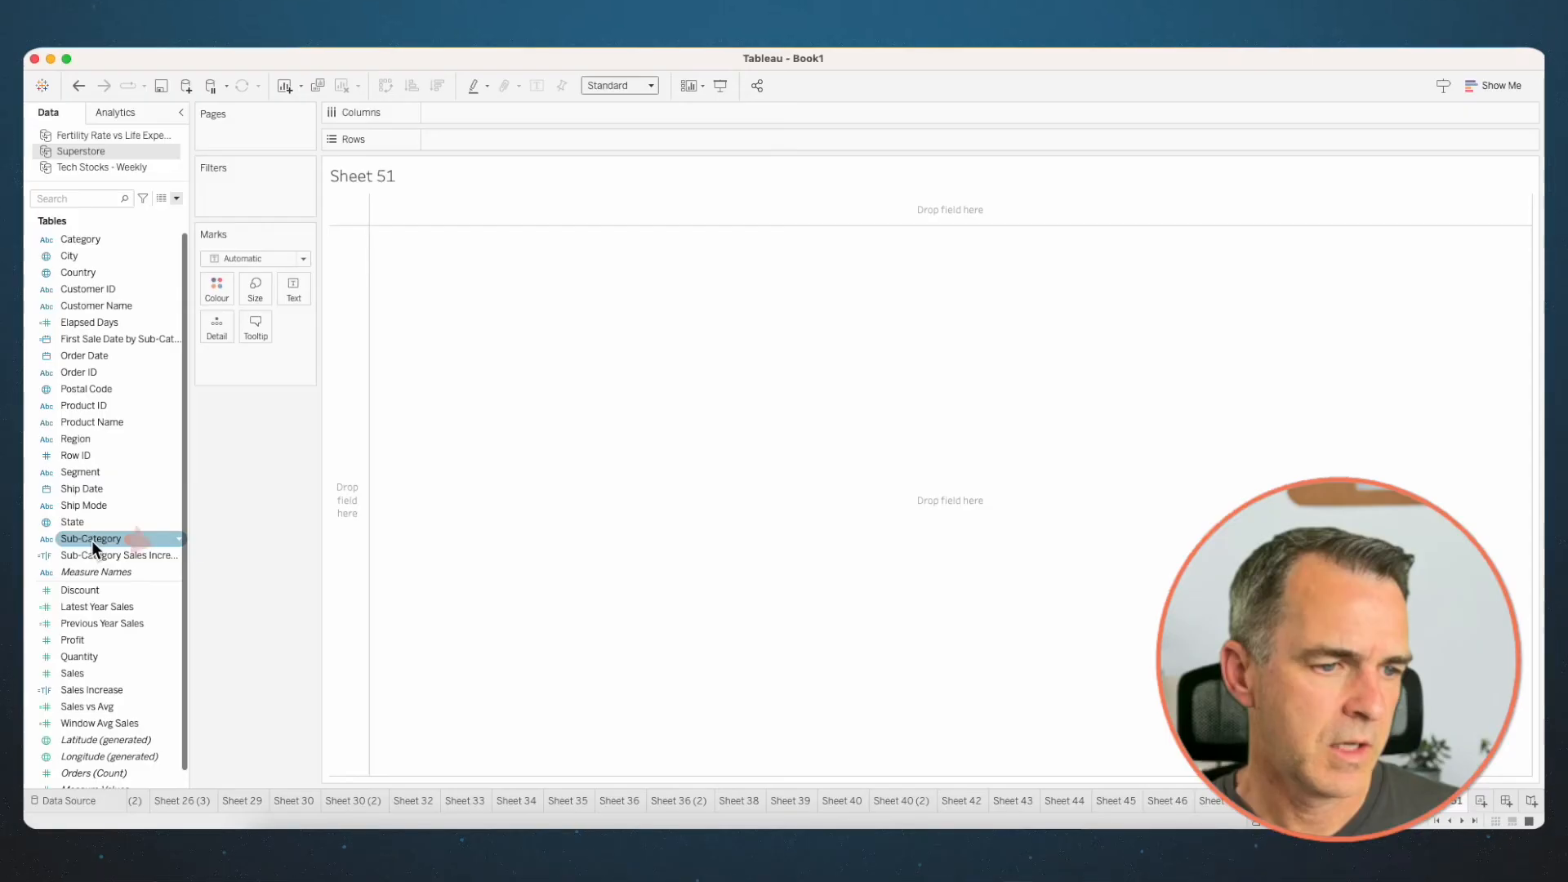
- On a new sheet, place Sub-Category on Rows and the continuous MONTH(Order Date) on Columns
left_click_drag(91, 539, 351, 468)
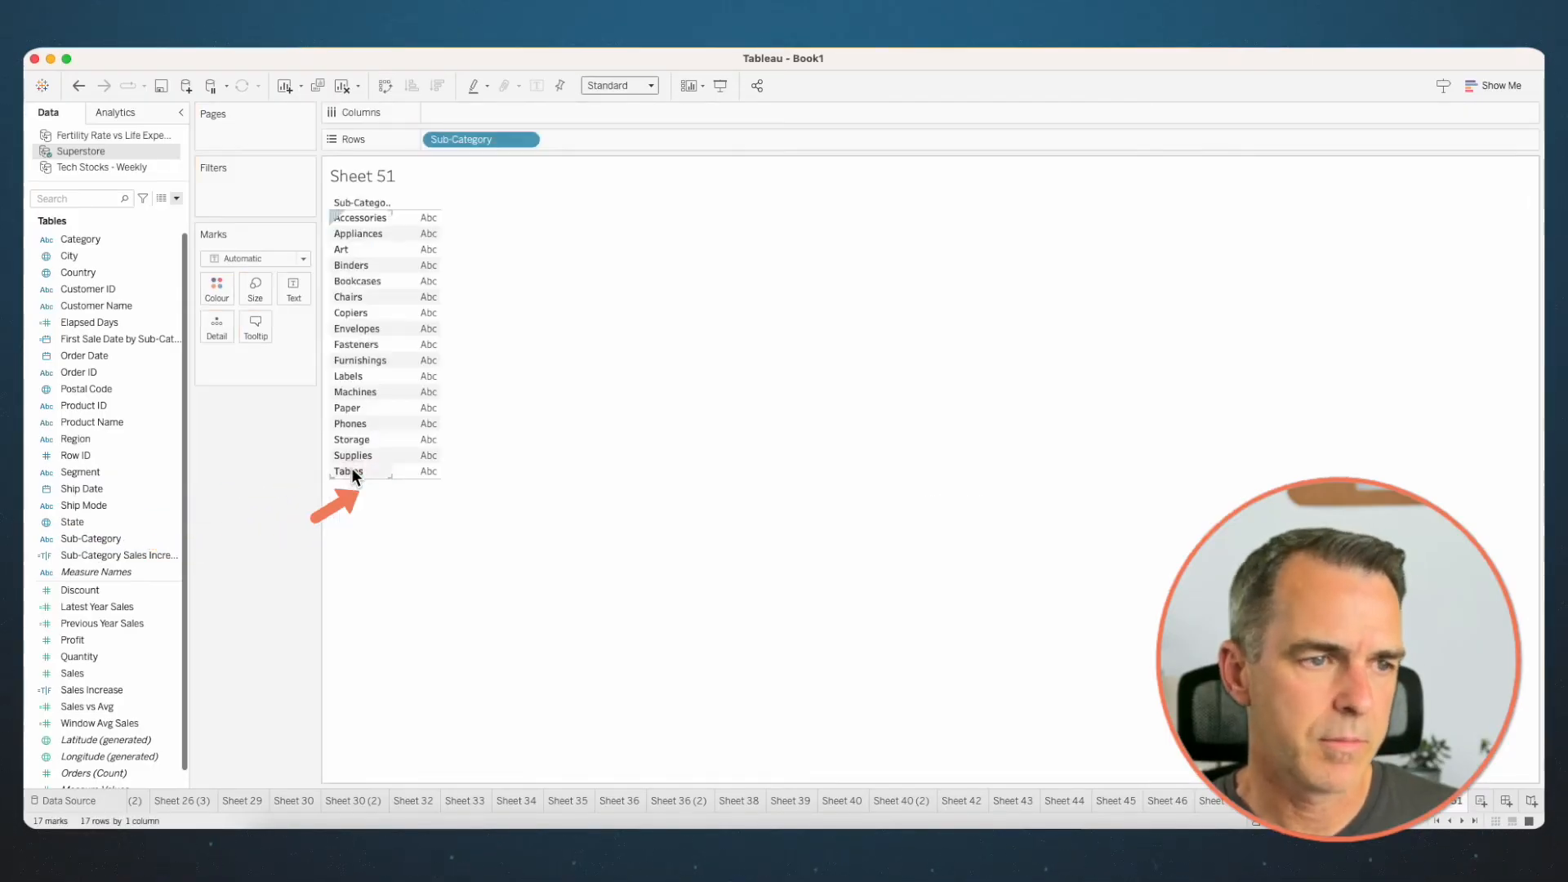
right_click(100, 355)
left_click_drag(100, 355, 562, 107)
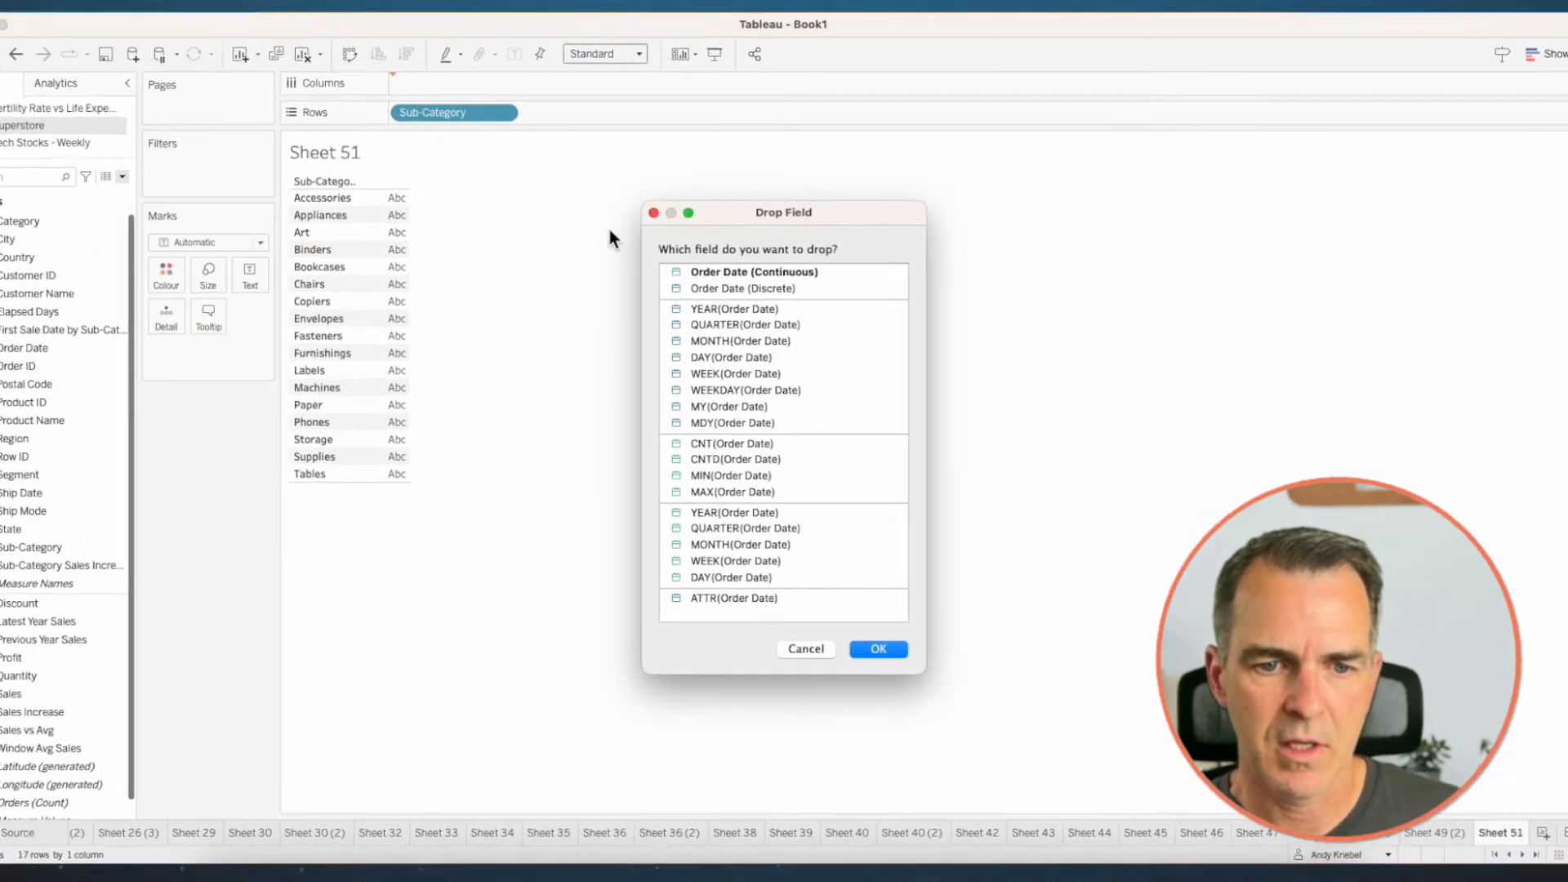
left_click(714, 528)
left_click(712, 545)
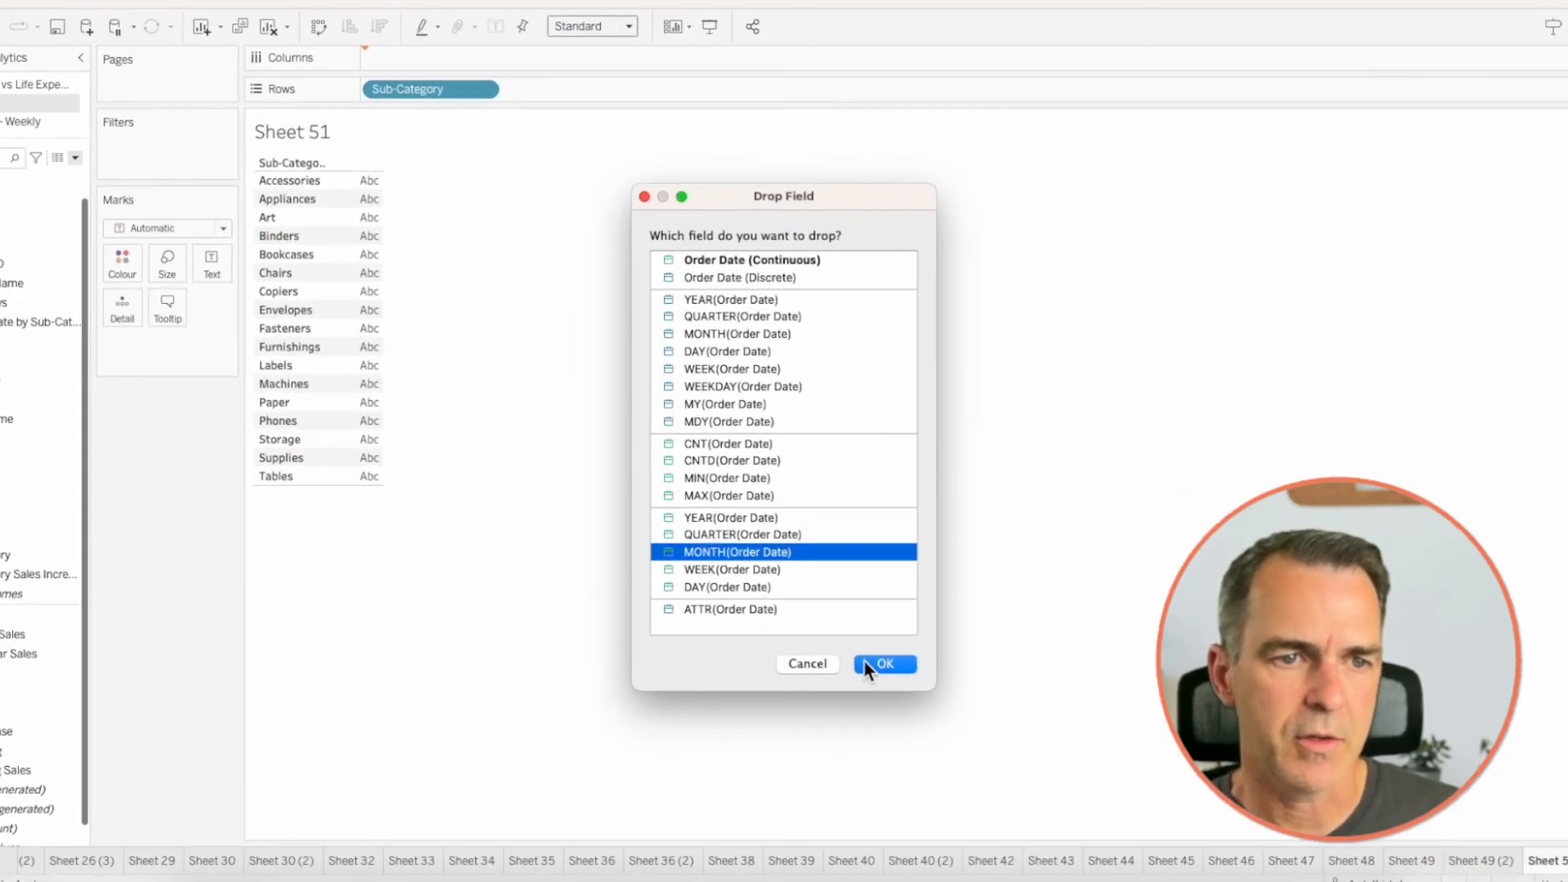
left_click(868, 665)
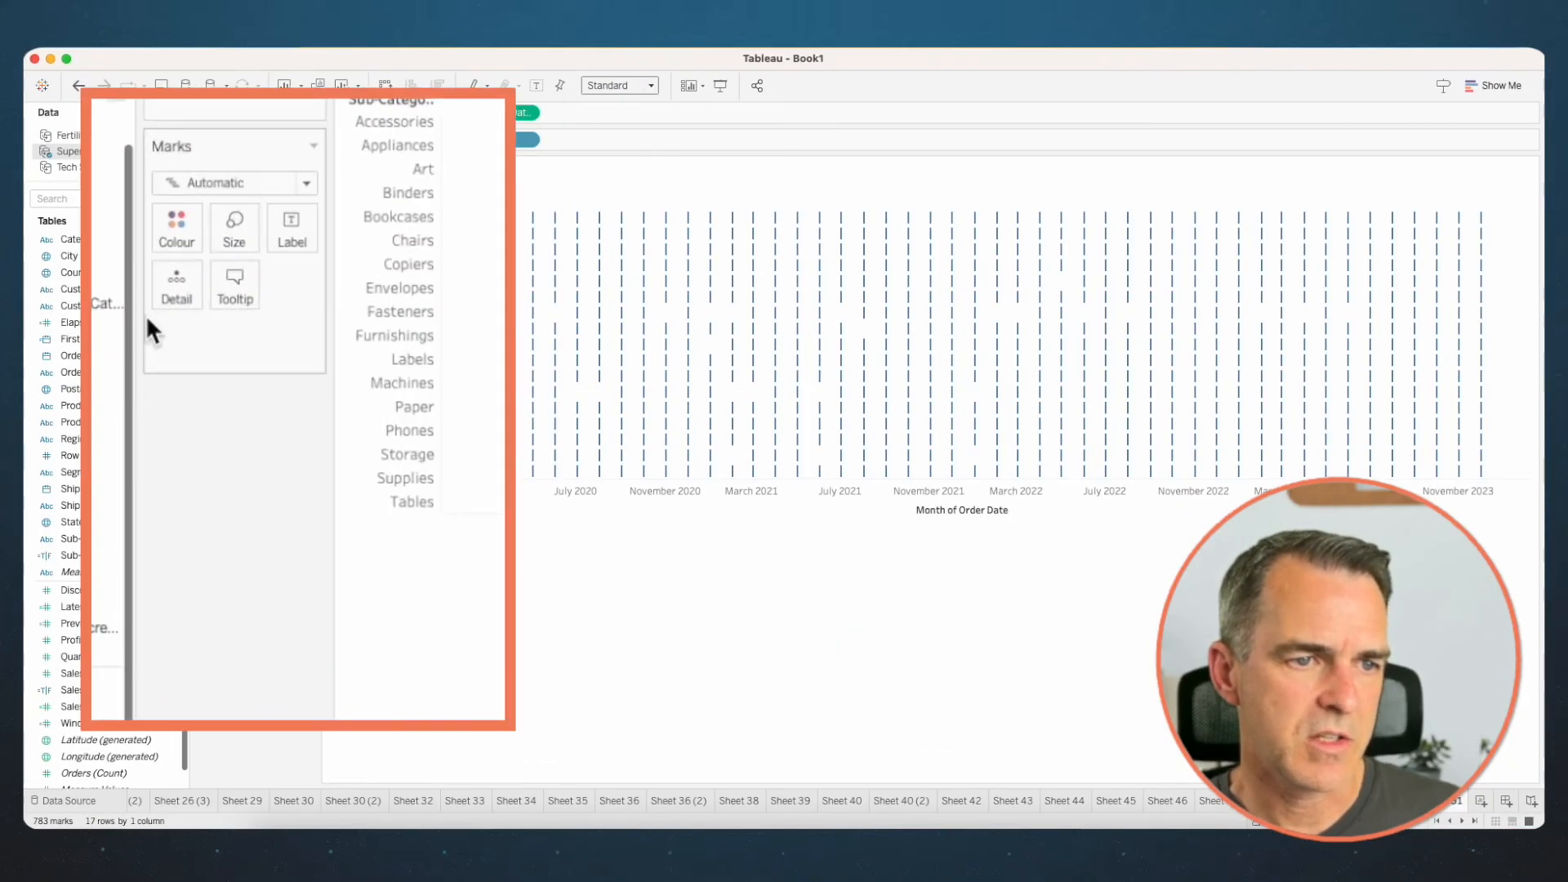
- Change the mark type to Circle, size the circles by Sales and enlarge them overall
left_click(225, 184)
left_click(211, 353)
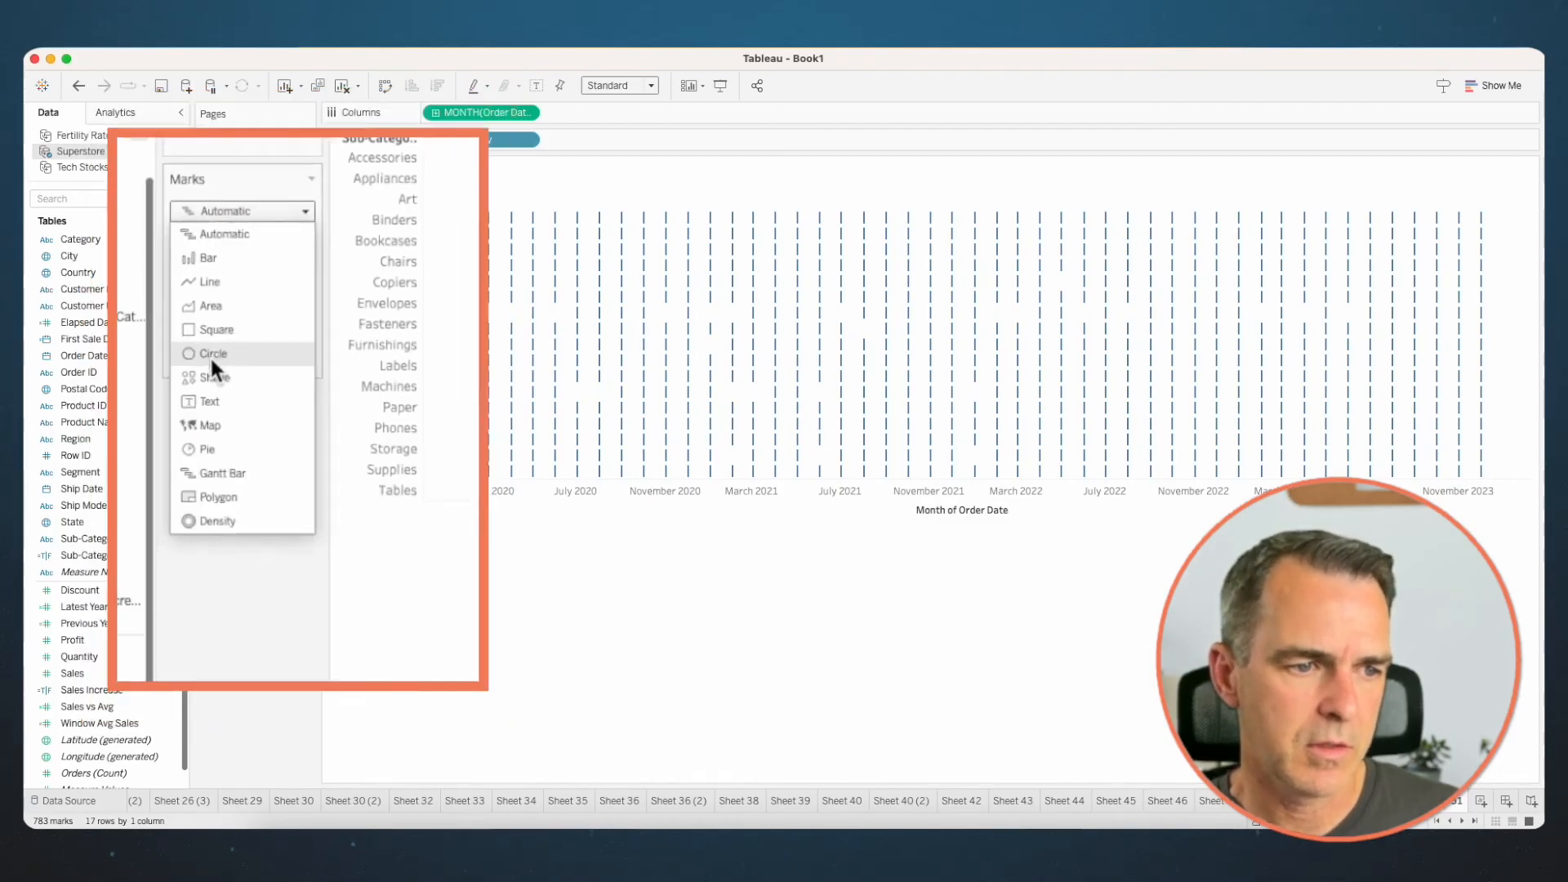
left_click(72, 673)
left_click_drag(255, 321, 253, 288)
left_click(260, 287)
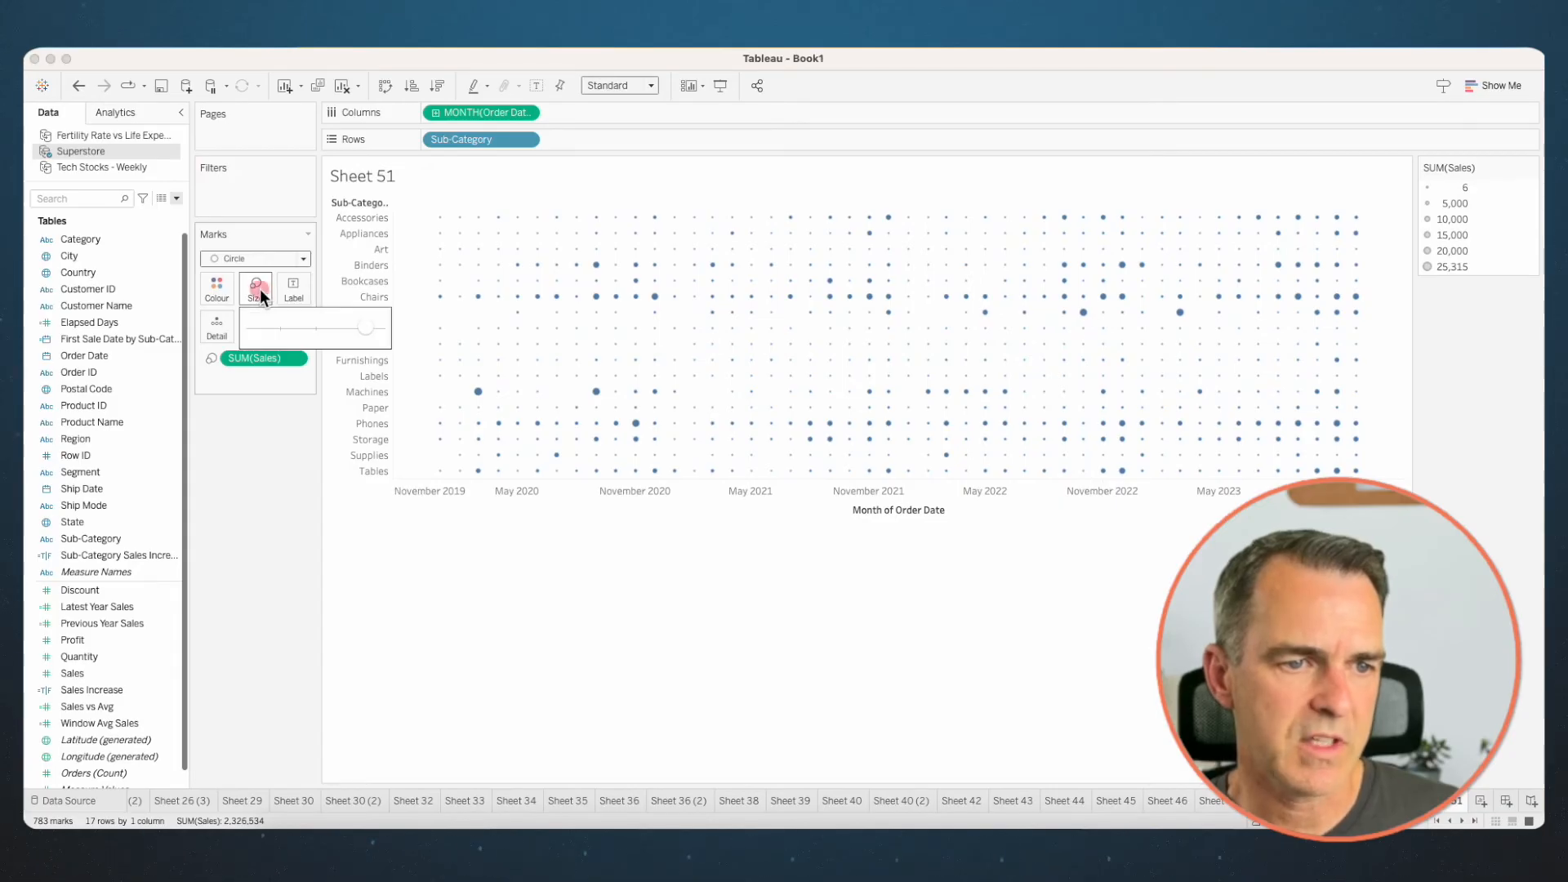
left_click_drag(353, 329, 343, 327)
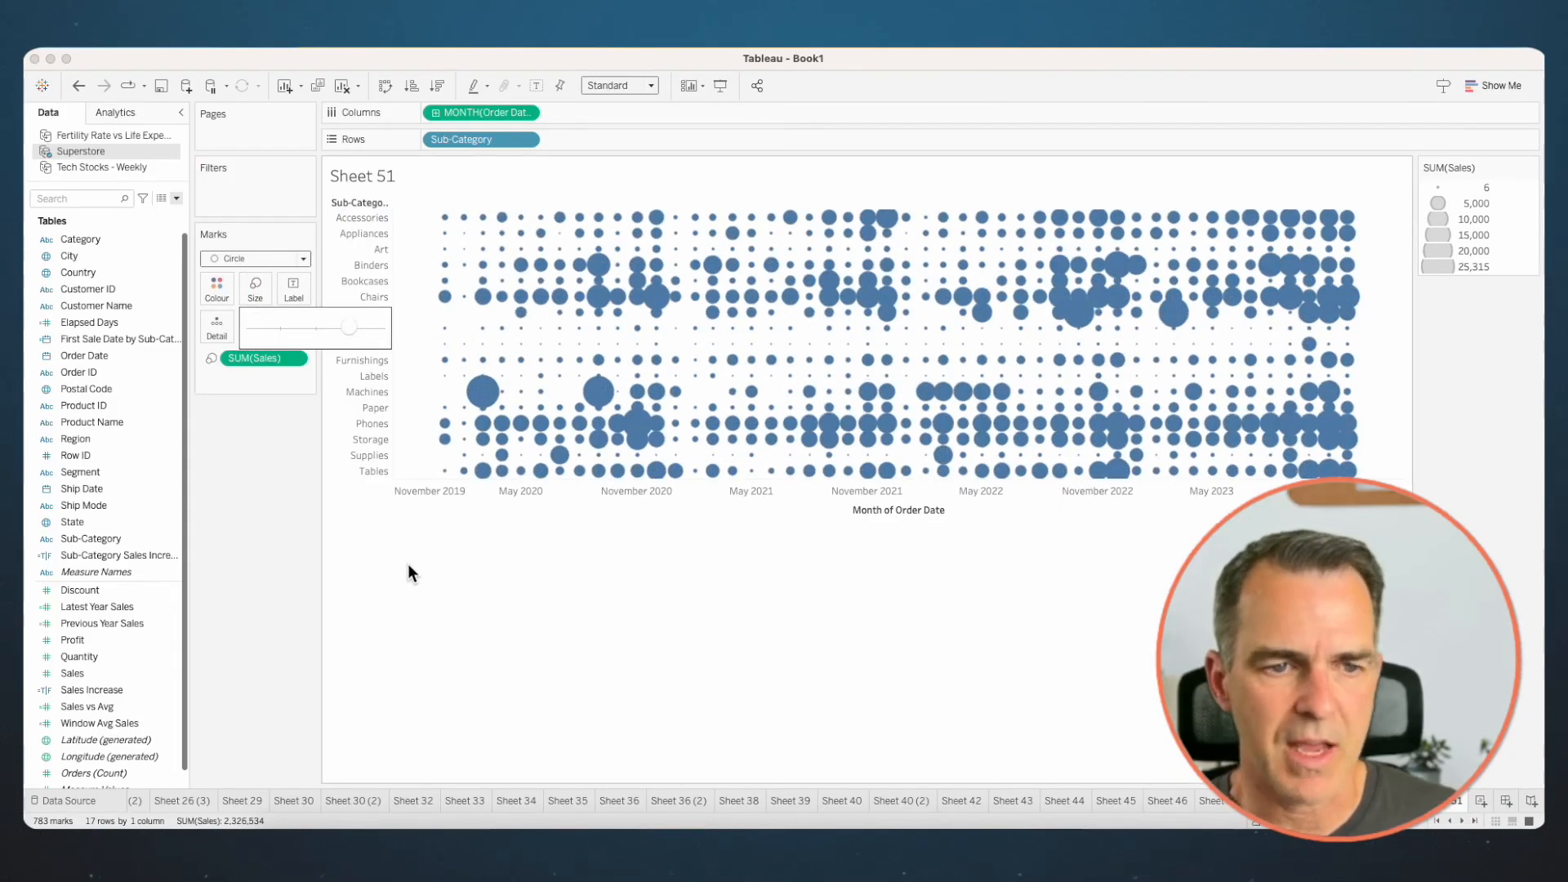
- Duplicate the month of Order Date field on Columns and change the second copy's mark type to Line
left_click_drag(489, 113, 663, 95)
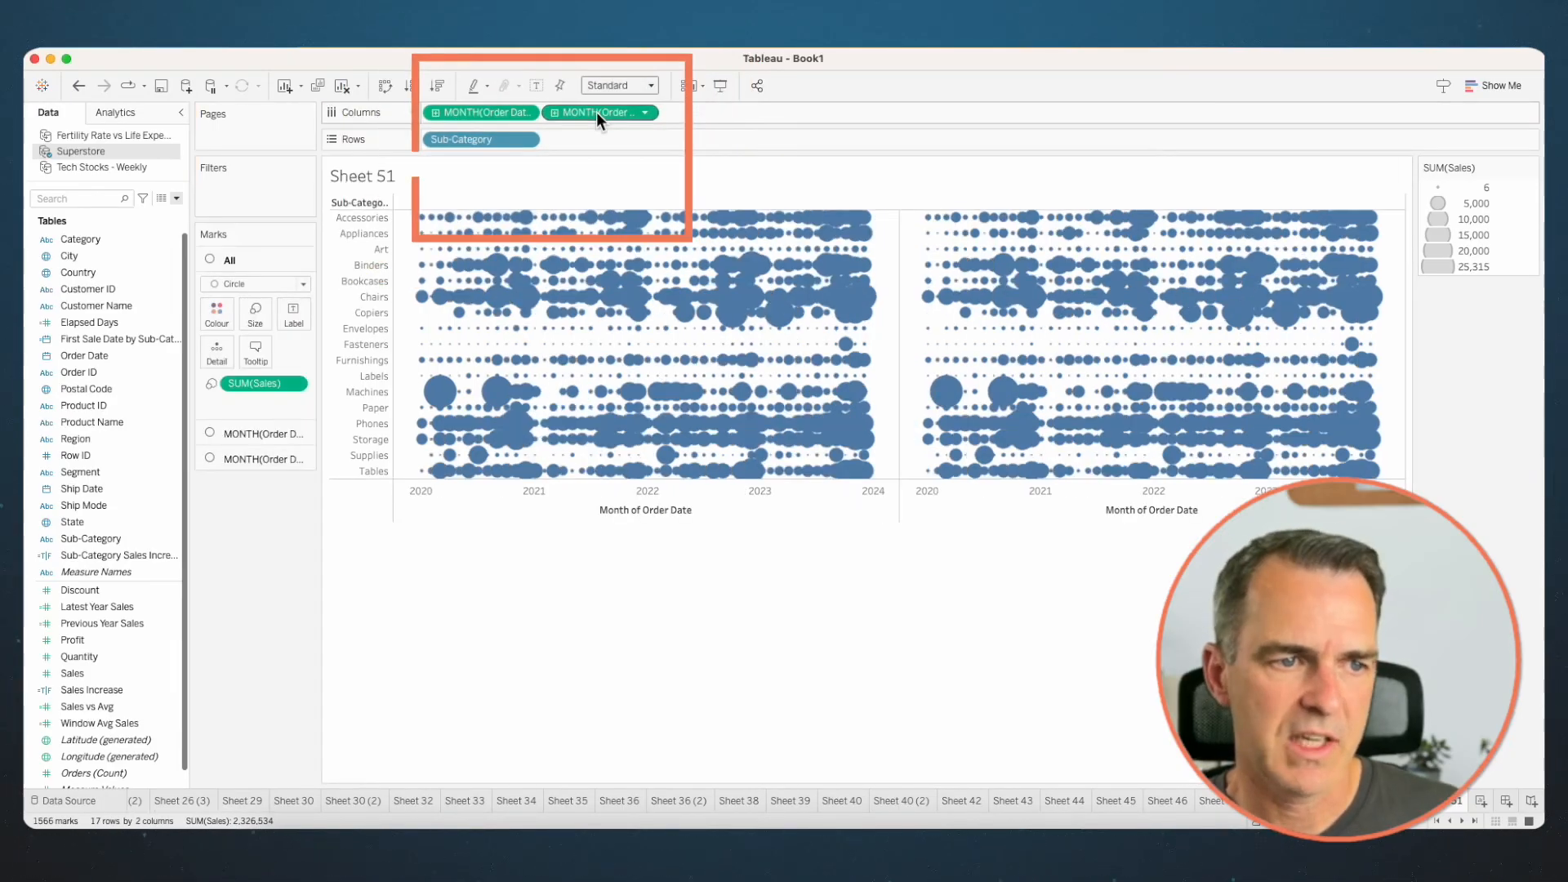
left_click(260, 459)
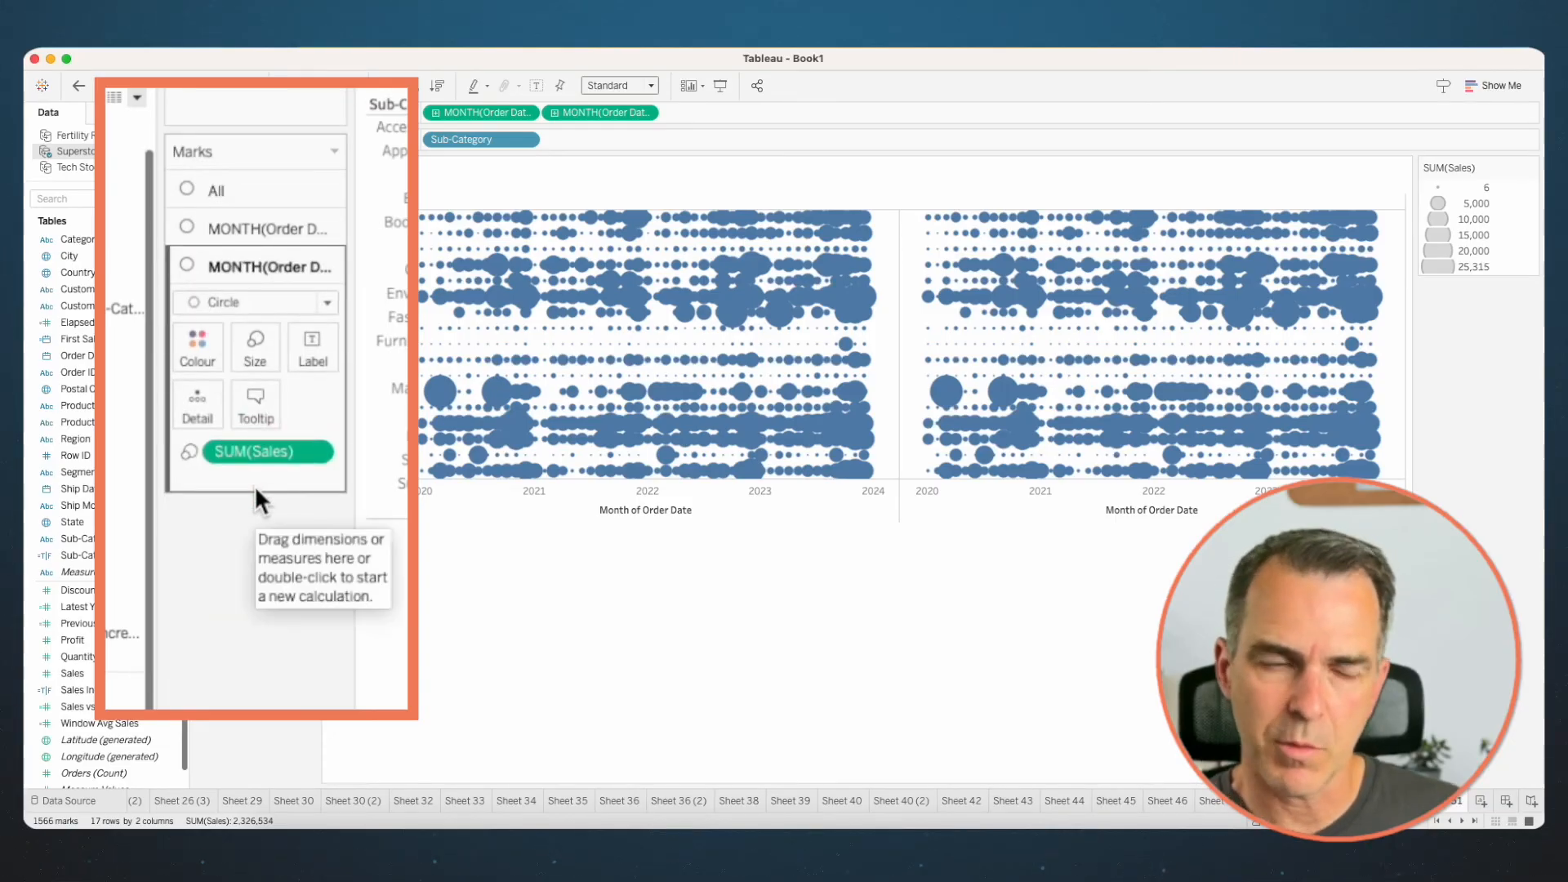
left_click(230, 302)
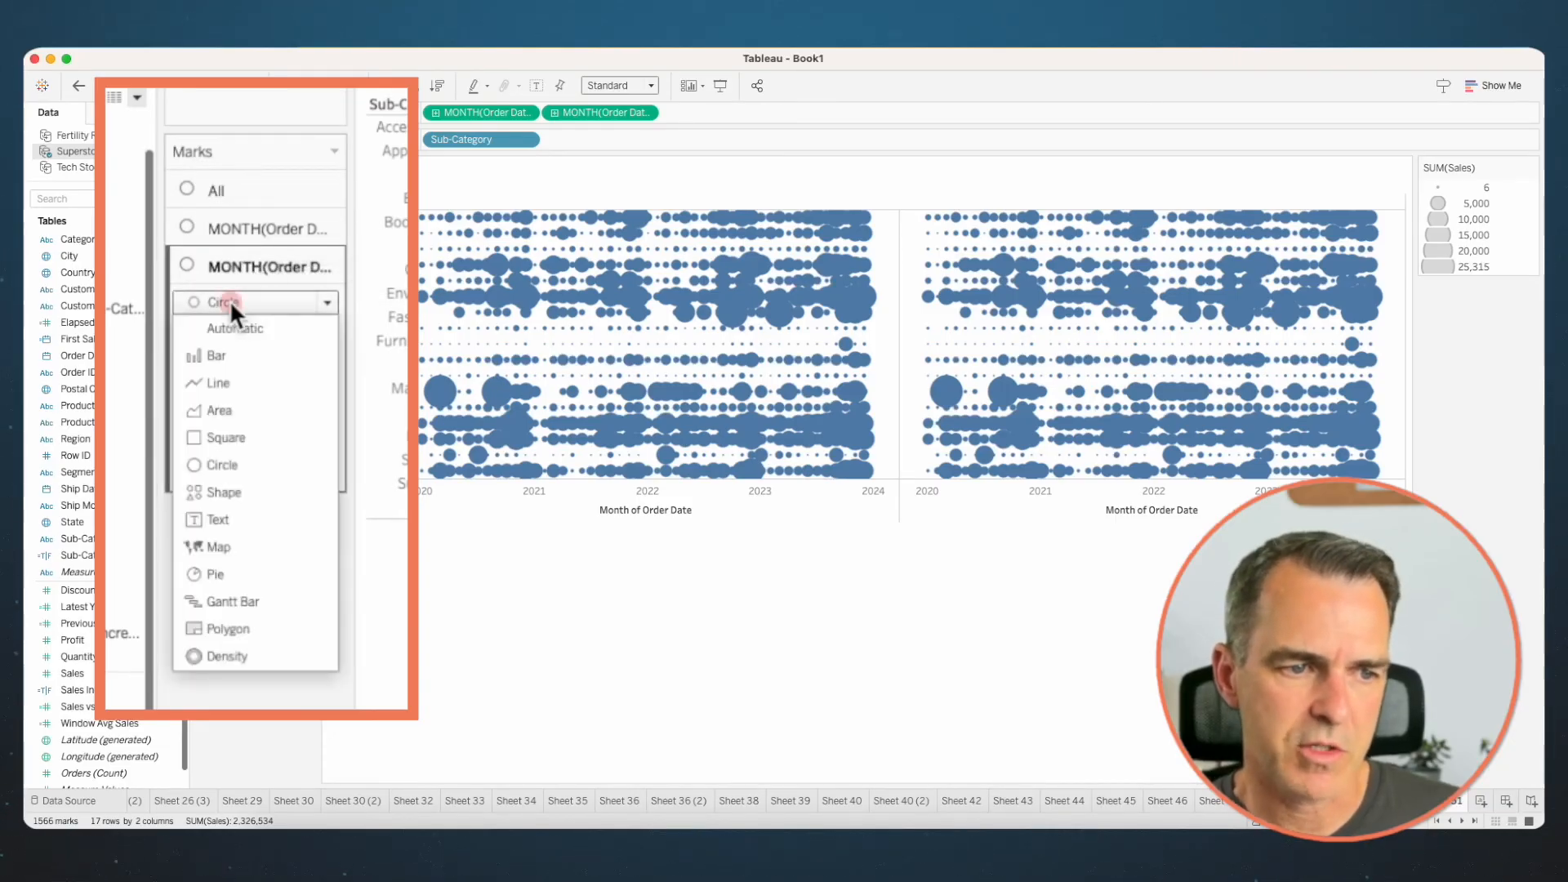
left_click(228, 379)
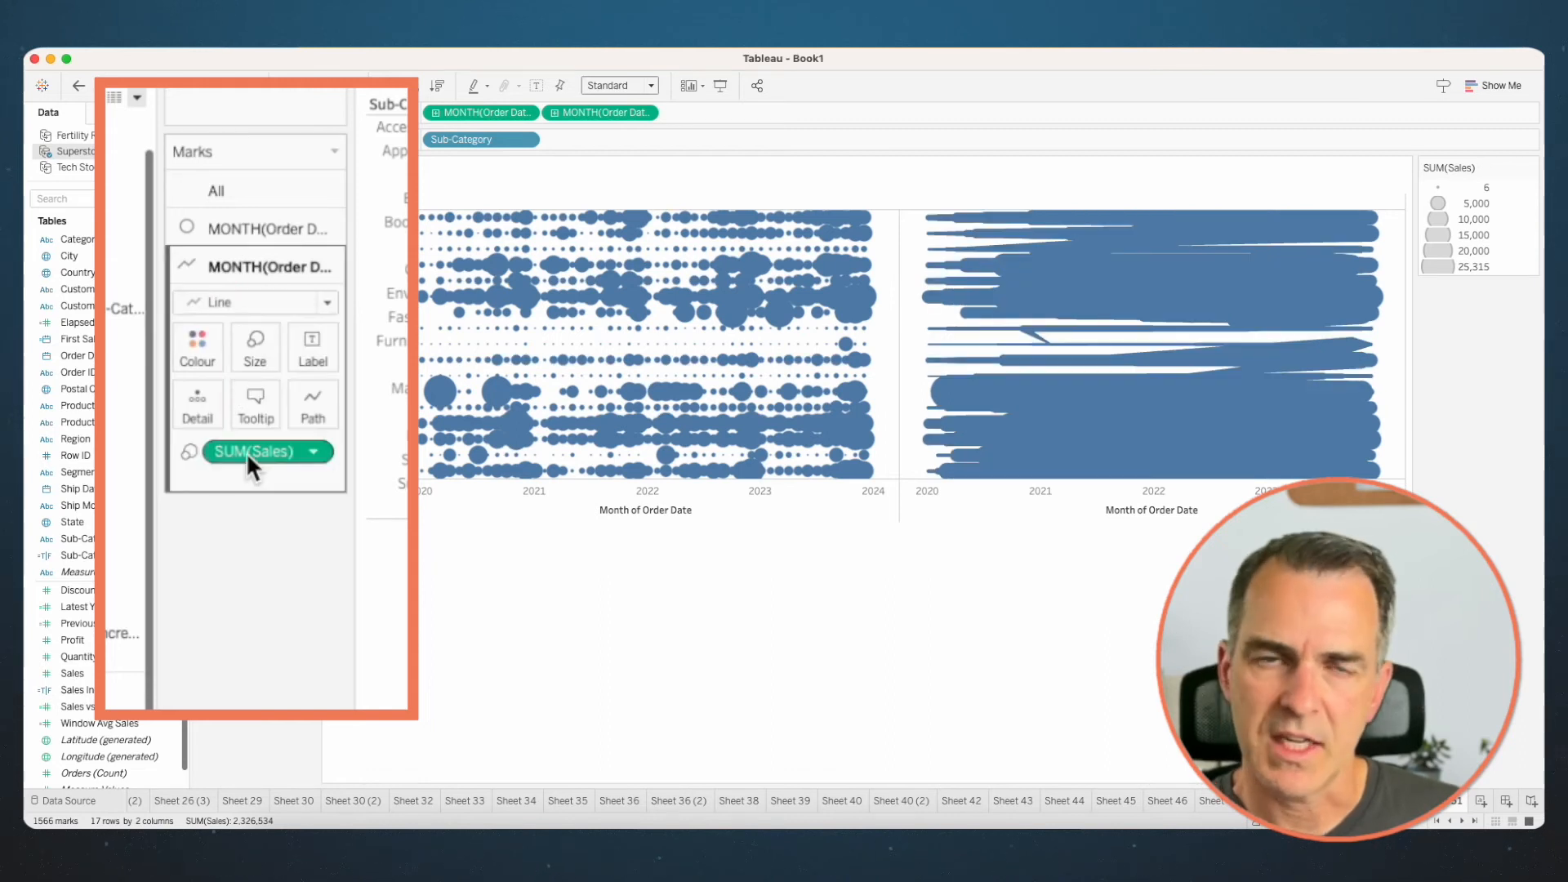
- On the line marks, replace the Sales size field with month of Order Date as the path, and make the lines thinner
left_click_drag(247, 452, 250, 503)
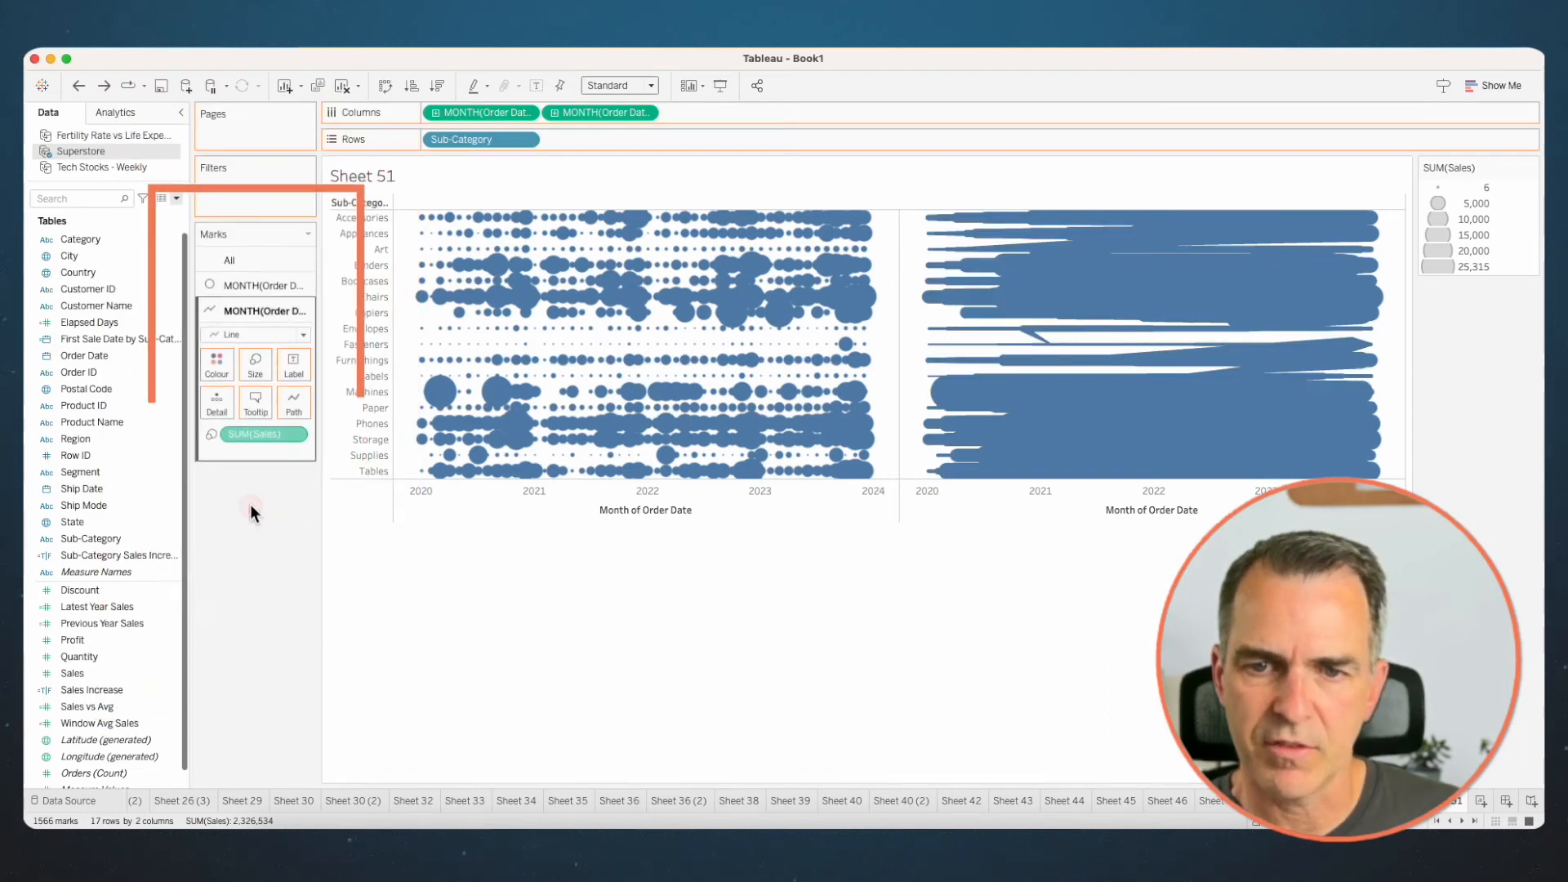
left_click_drag(577, 113, 293, 405)
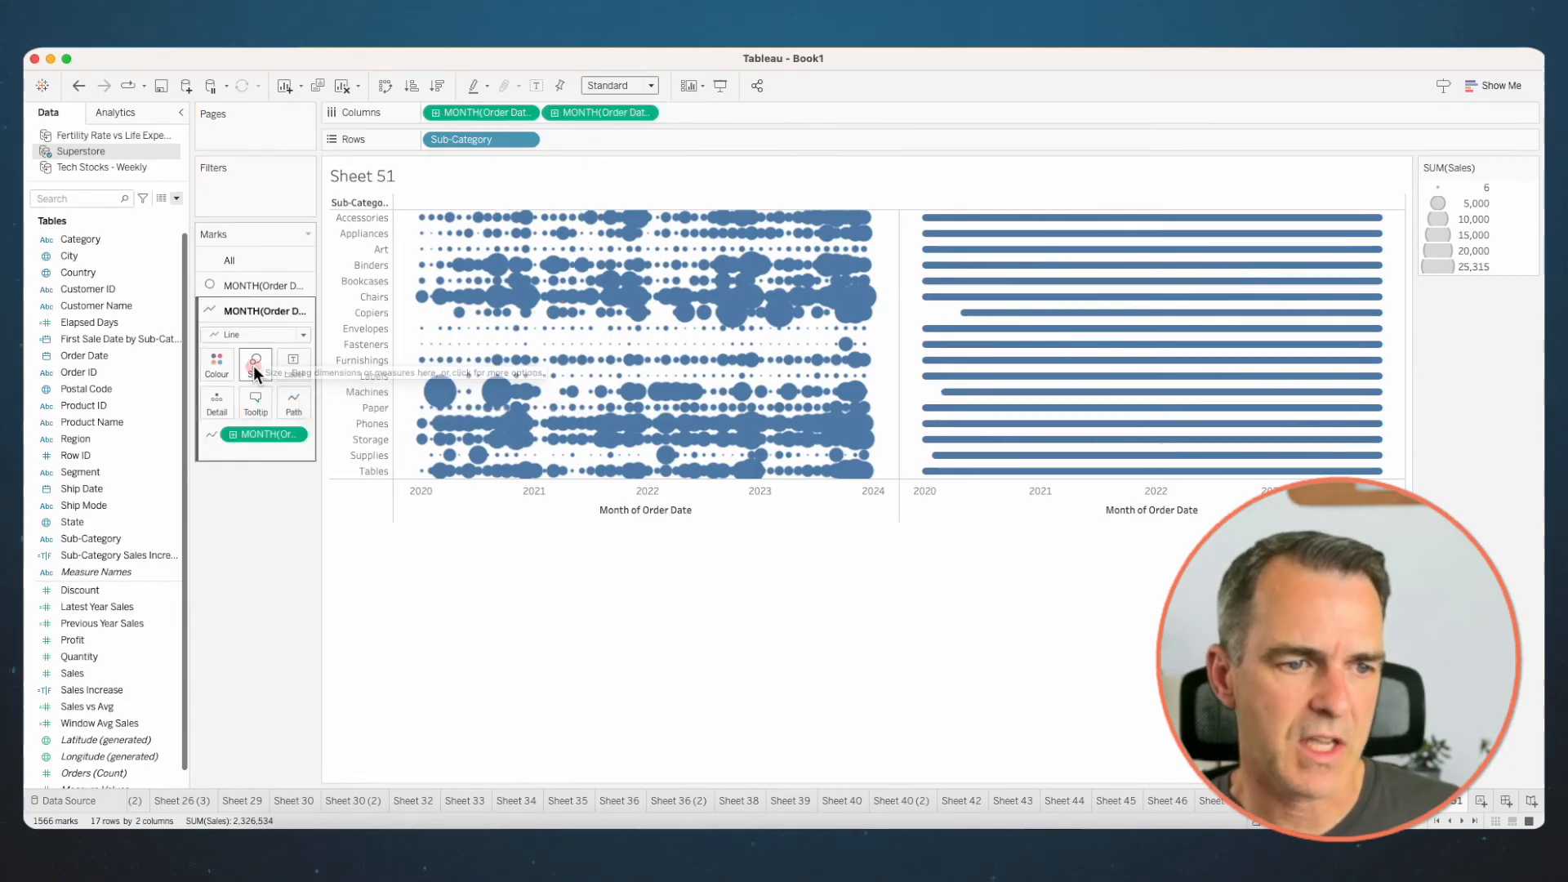
left_click(255, 365)
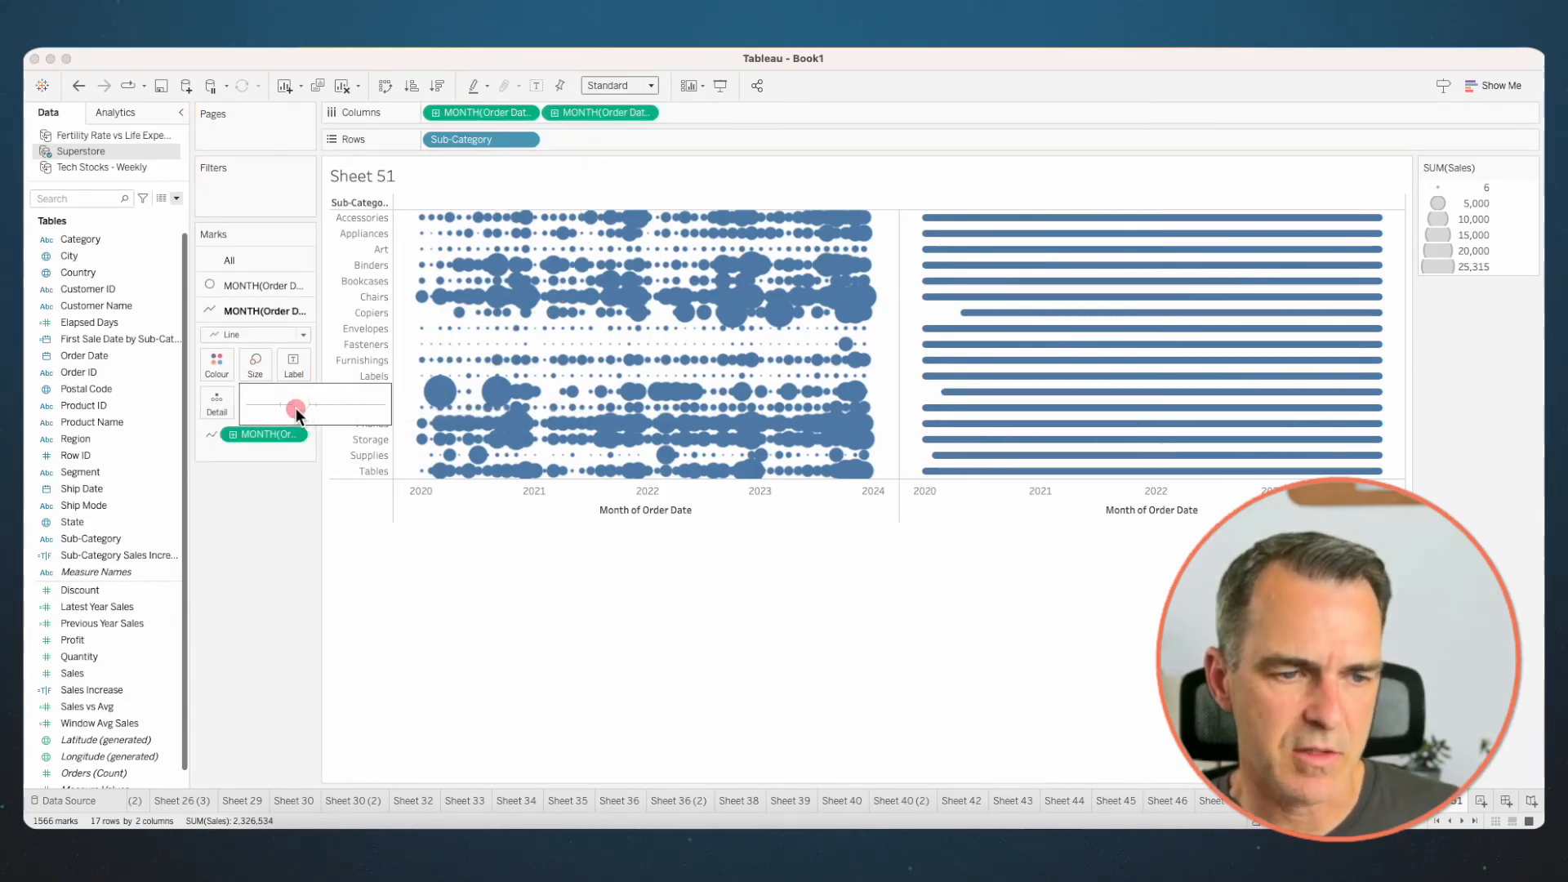
- Combine the circle and line charts into a dual axis and synchronise the month axes
right_click(1008, 500)
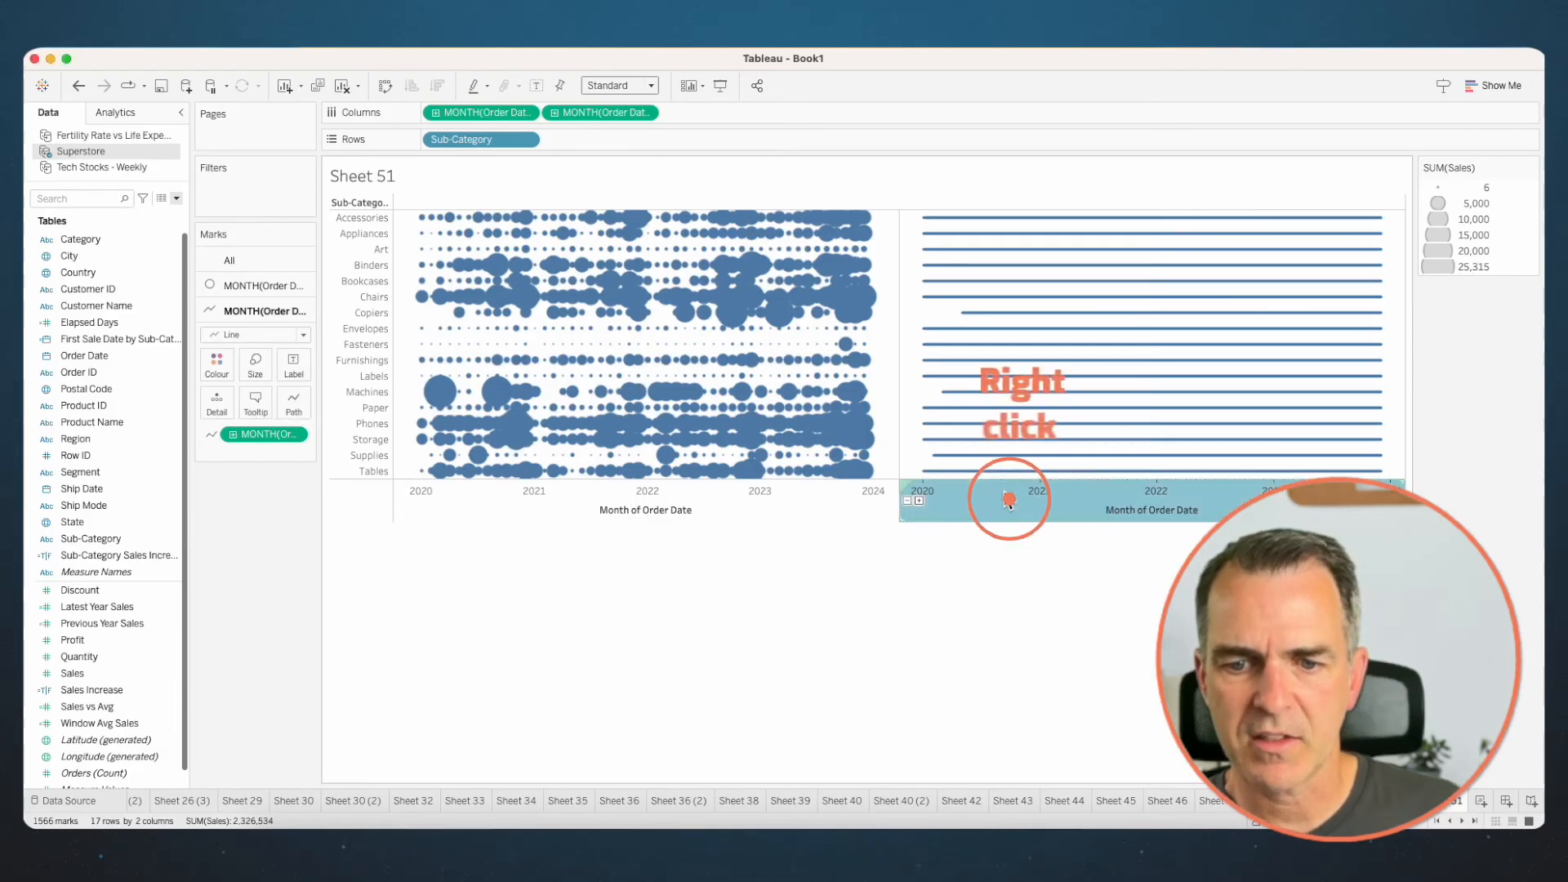
left_click(1037, 559)
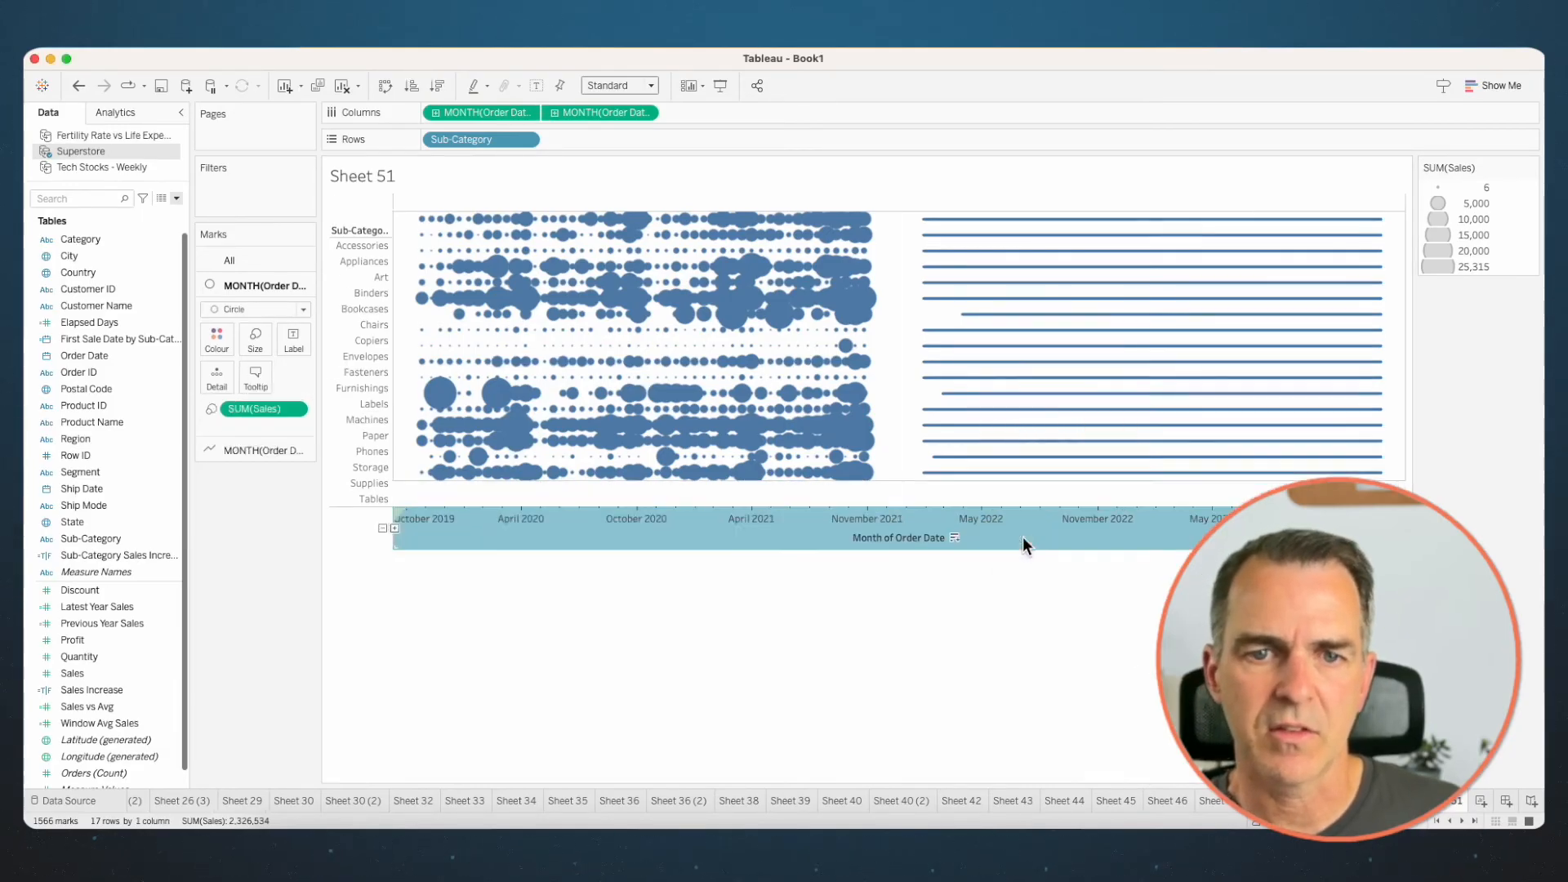
right_click(799, 535)
left_click(827, 594)
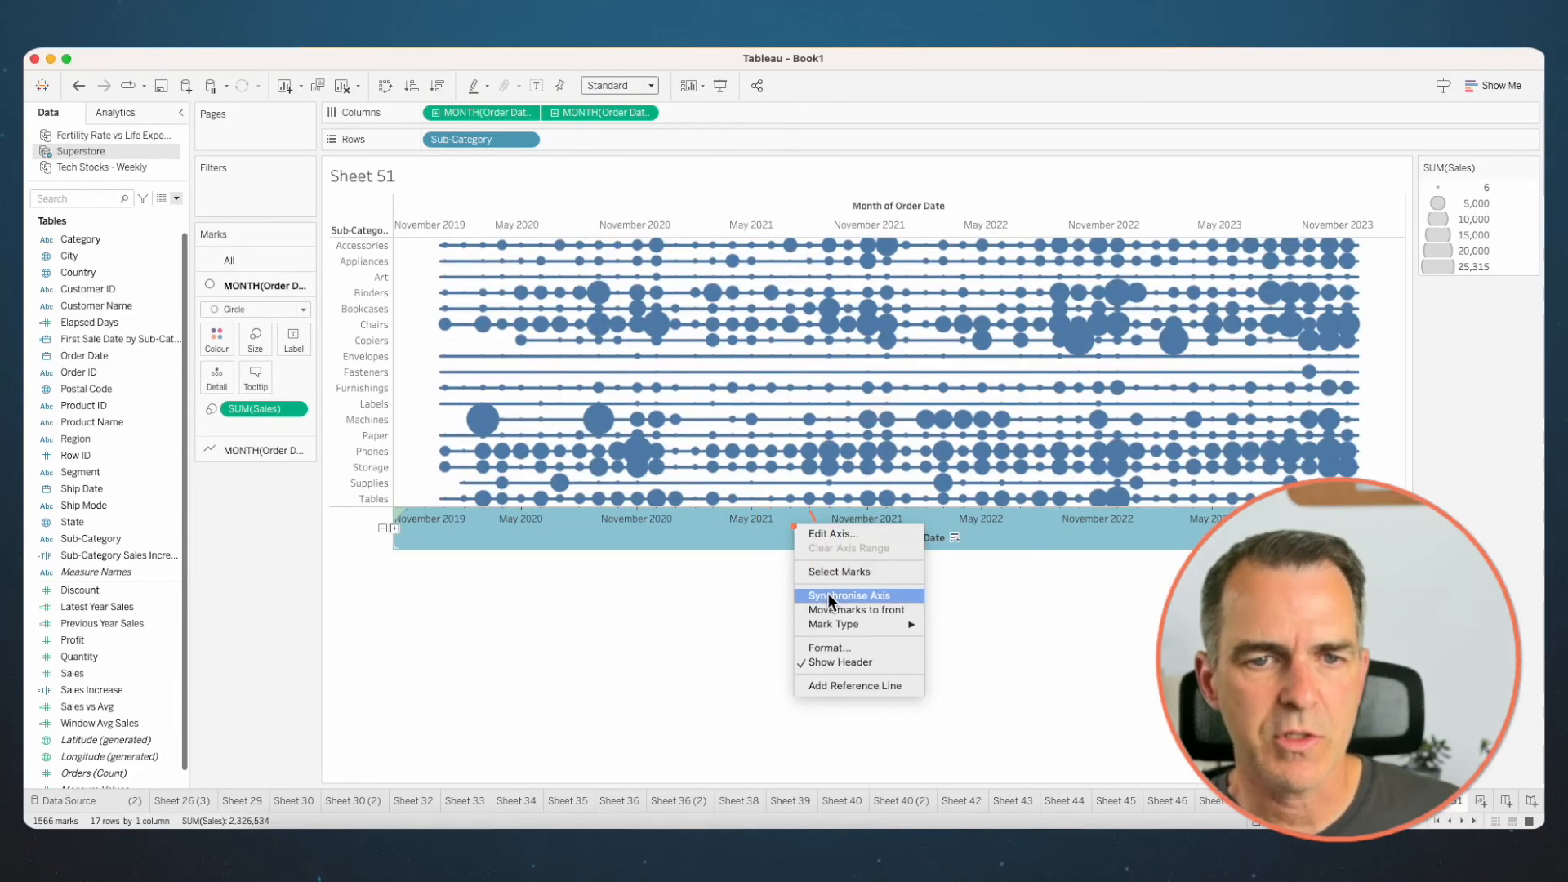
- Hide the upper Month of Order Date axis header and fit the chart to Entire View
right_click(676, 214)
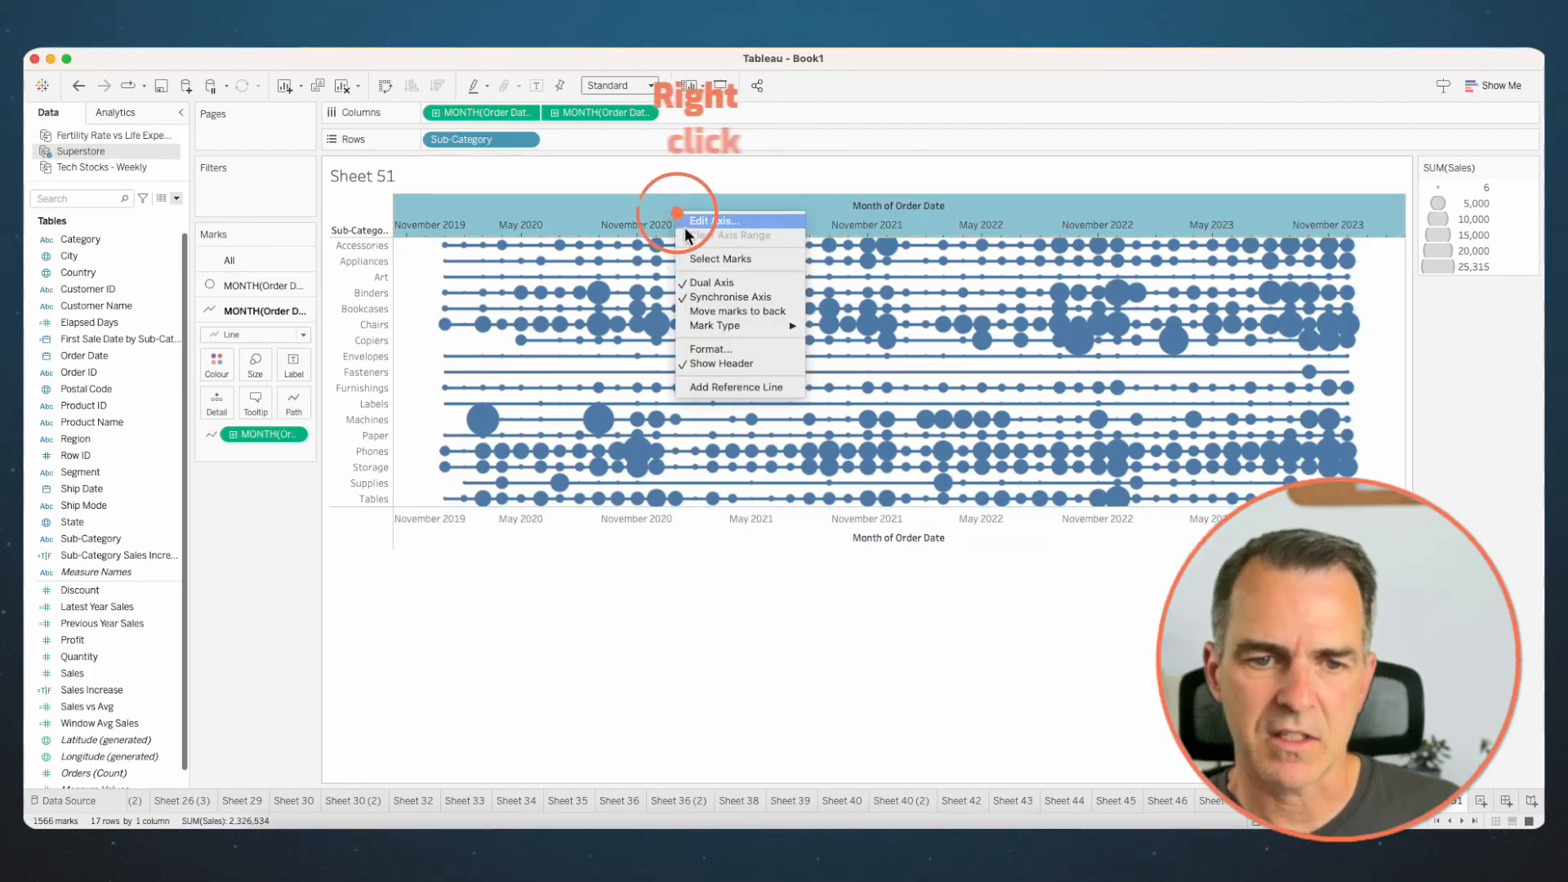
left_click(728, 362)
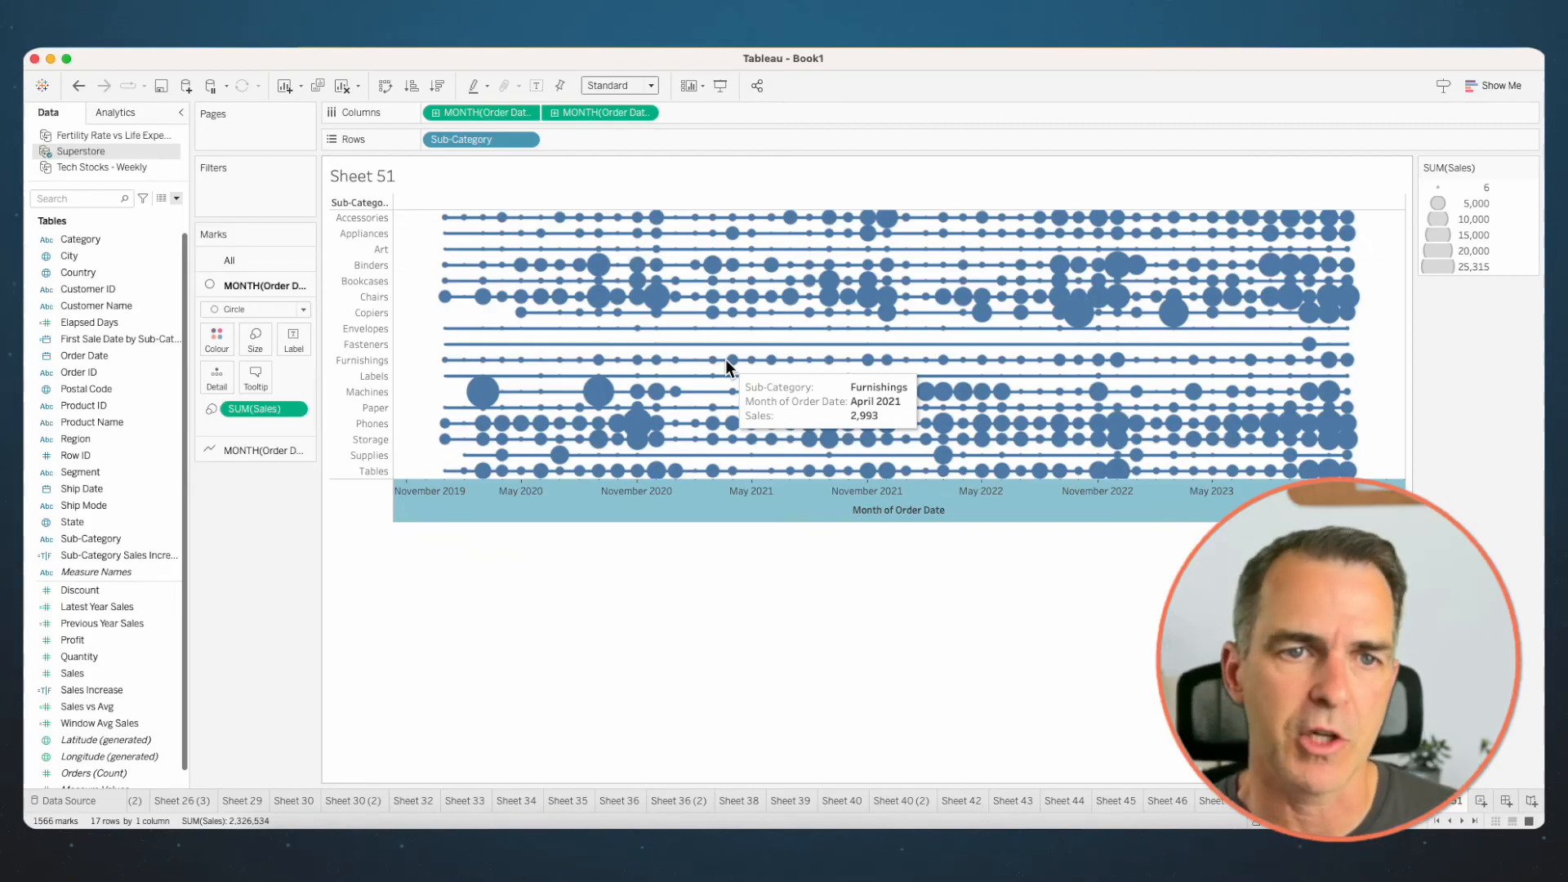
left_click(599, 85)
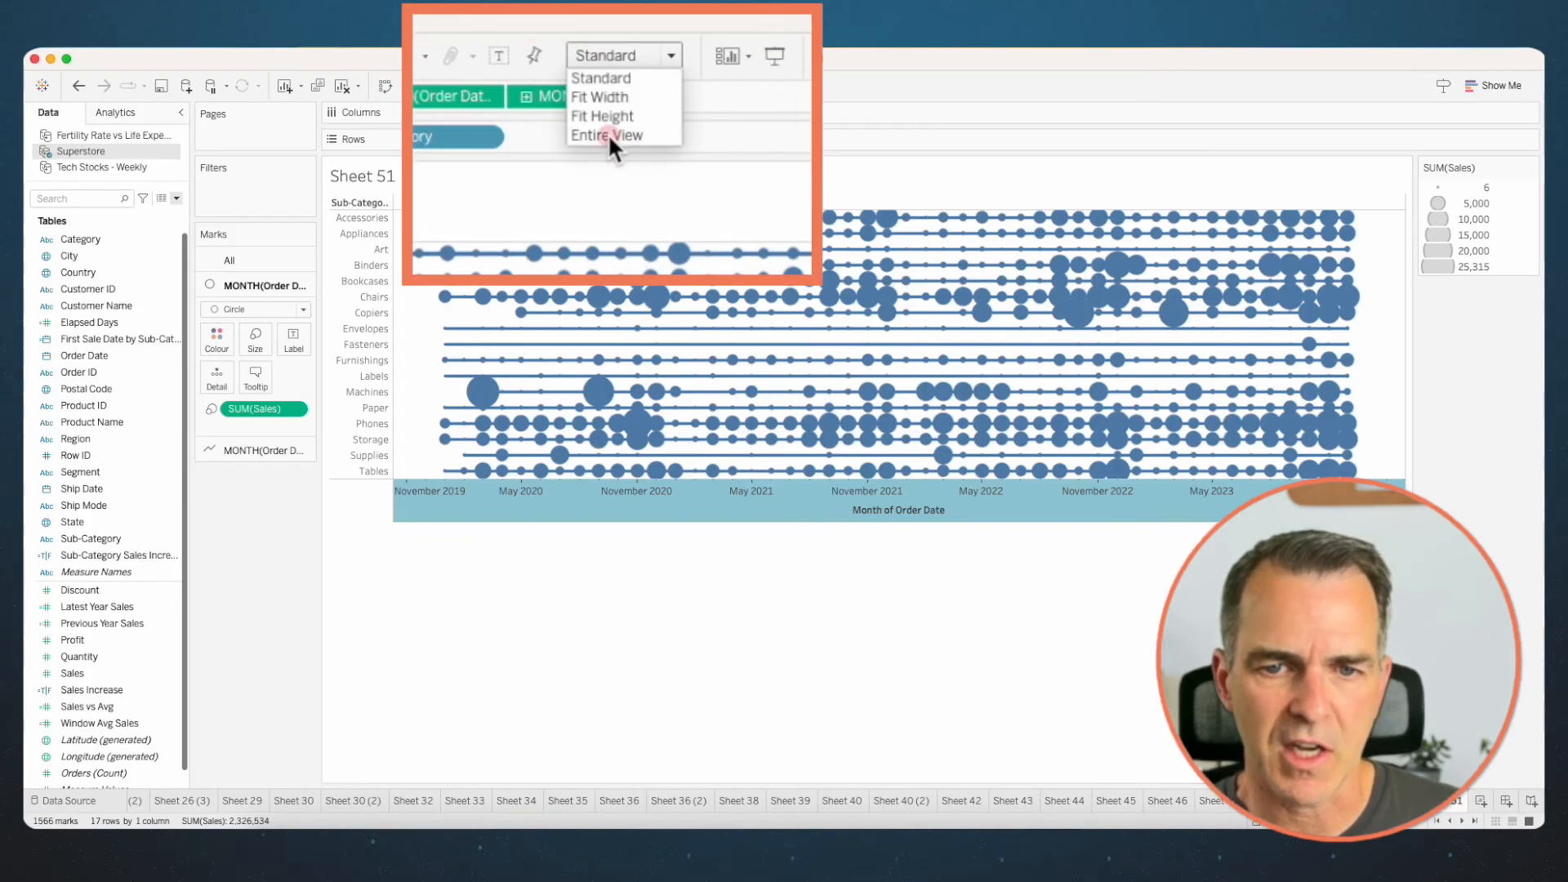
left_click(608, 133)
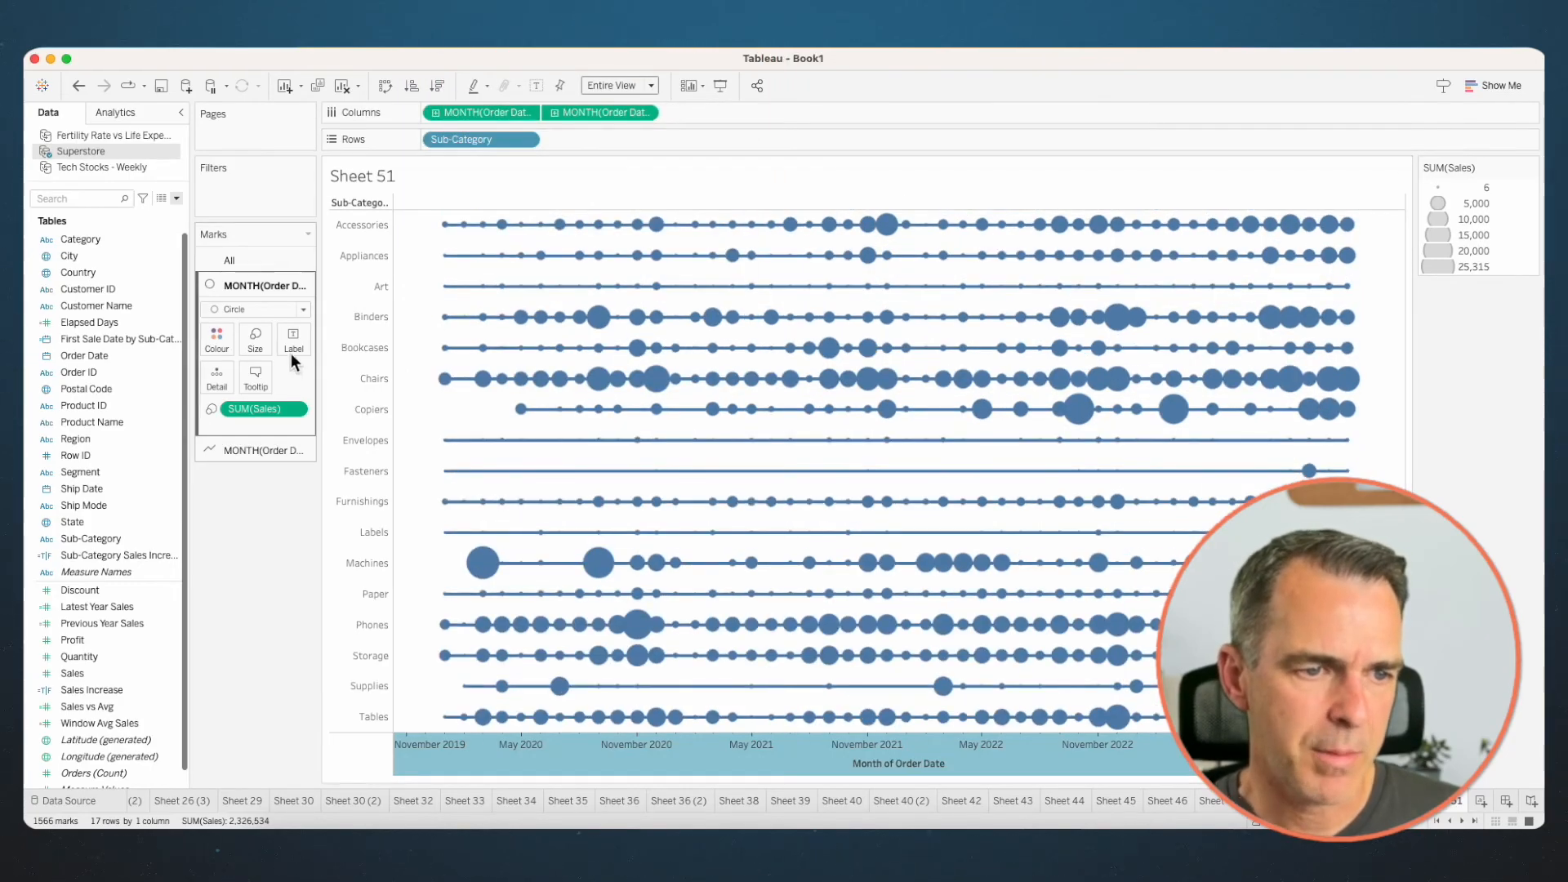
- Enlarge the circle marks sized by Sales and reduce their opacity
left_click(255, 347)
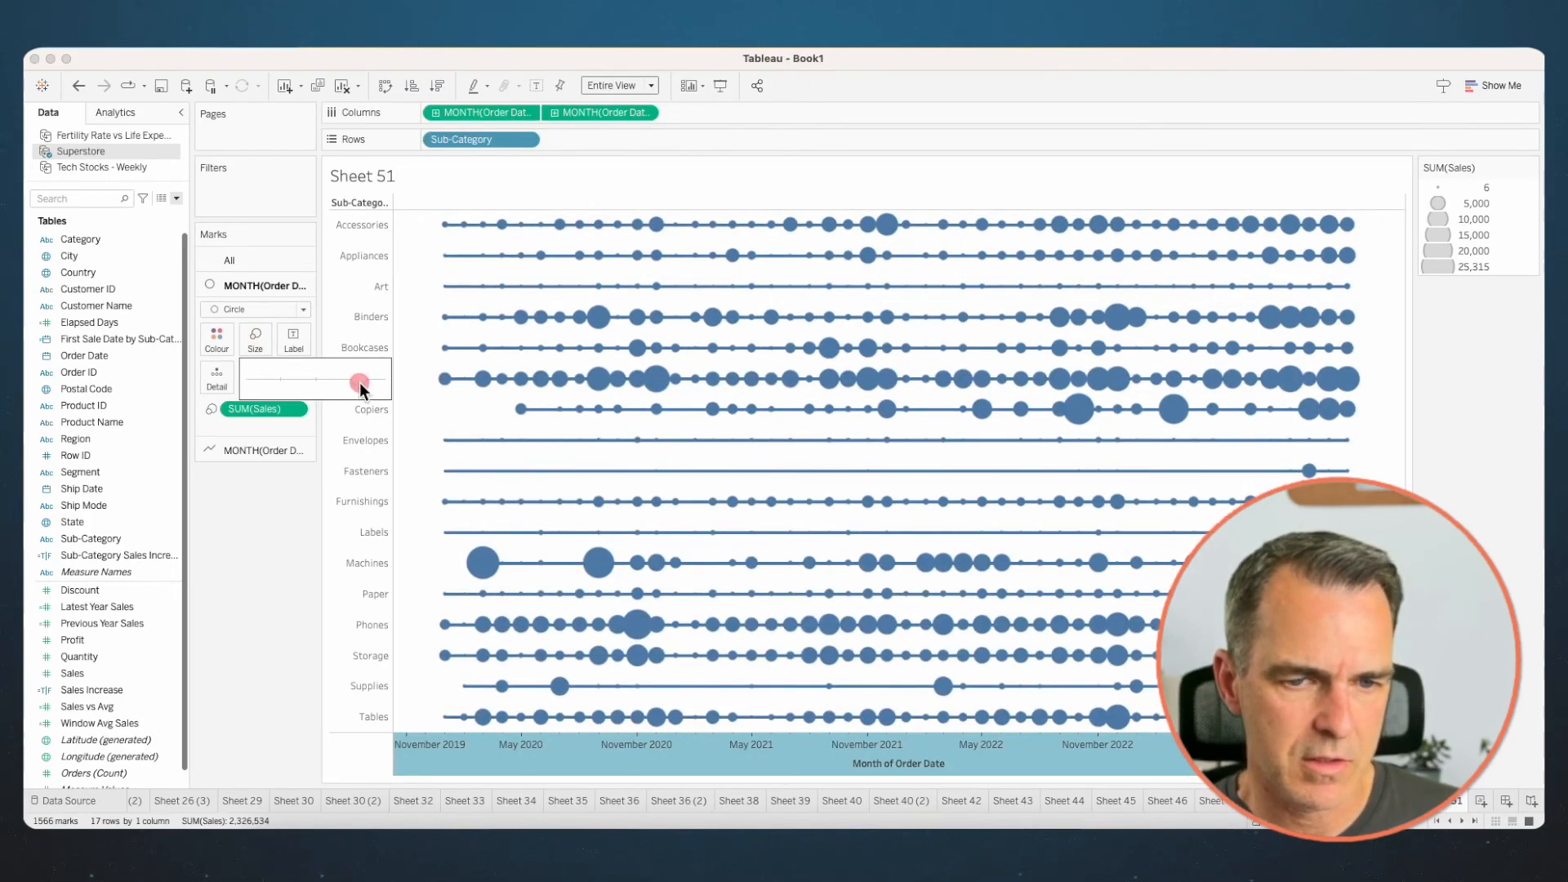
left_click_drag(359, 382, 374, 382)
left_click(216, 341)
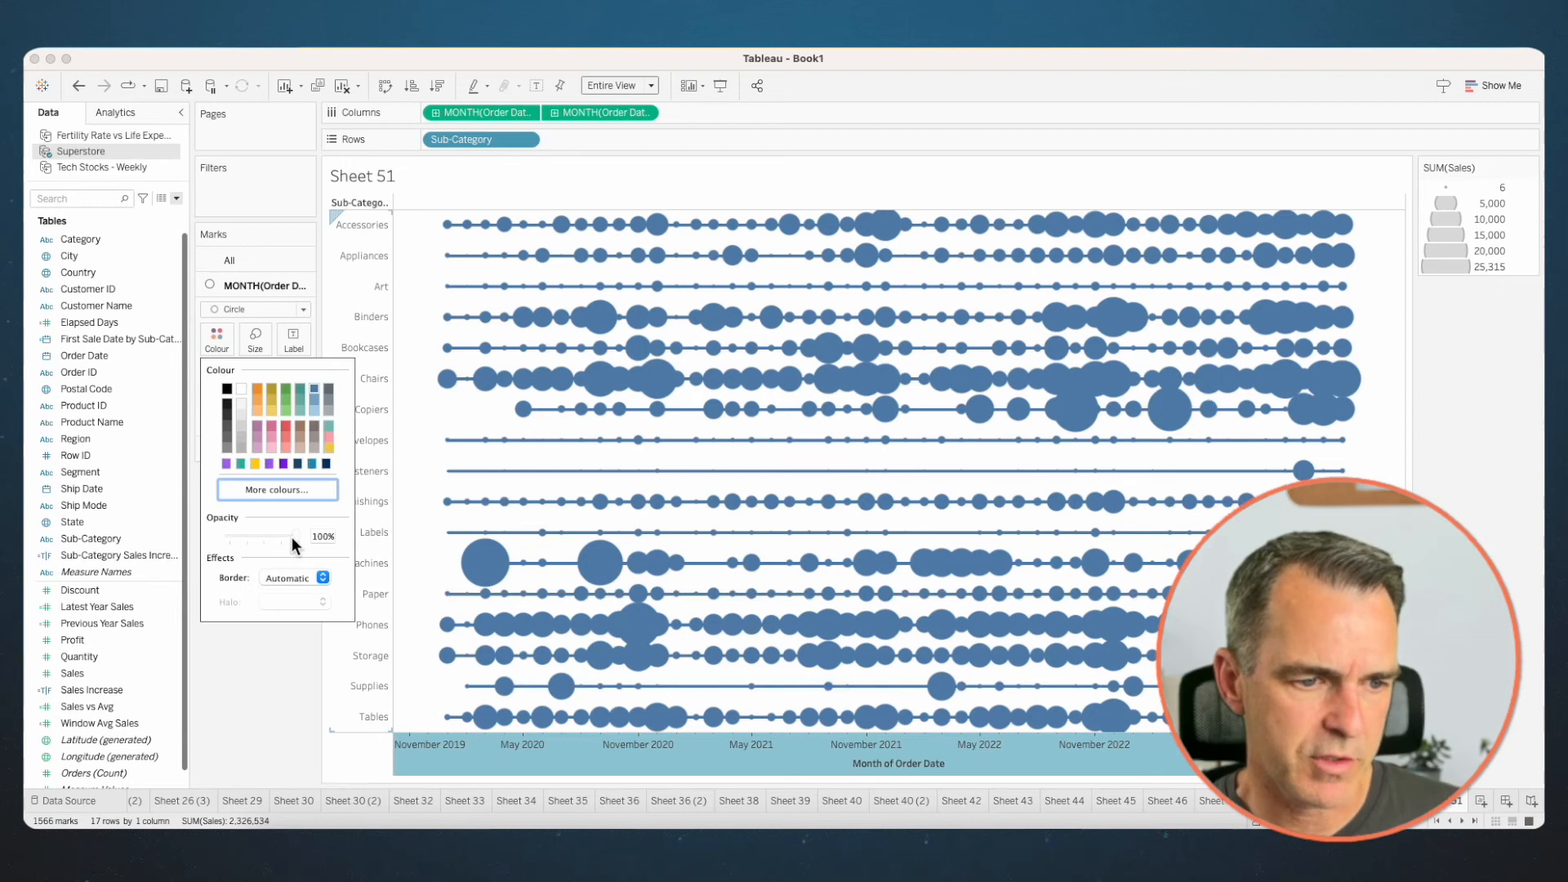
left_click_drag(266, 533, 266, 532)
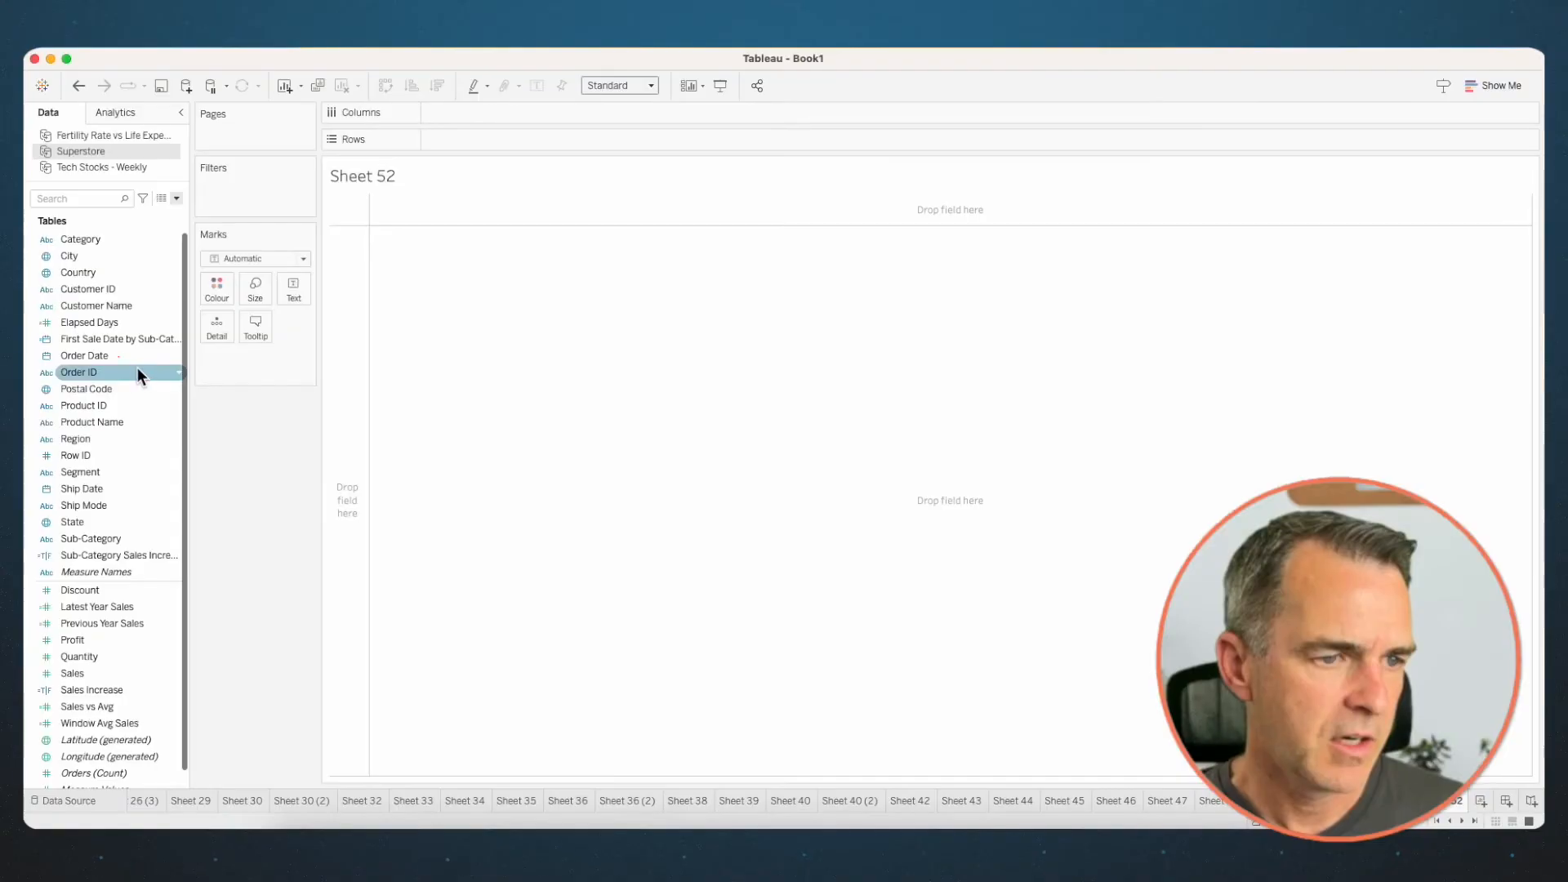
- On a new sheet, plot Sales by continuous month of Order Date as lines, with Sub-Category on Detail
mouse_move(104, 356)
left_mouse_down()
mouse_move(500, 139)
mouse_move(519, 112)
left_mouse_up()
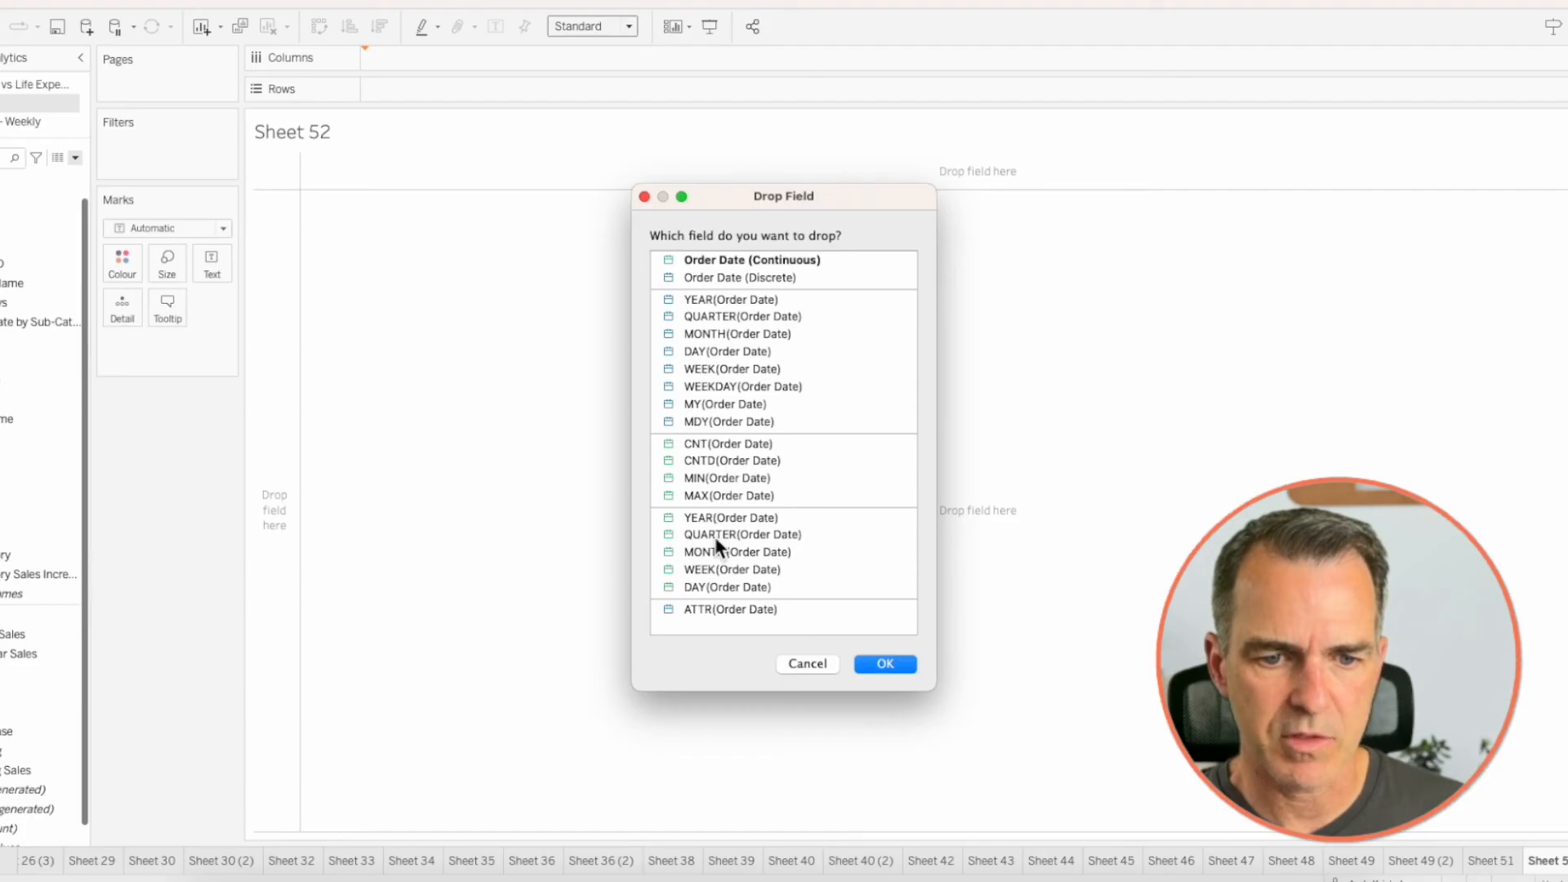
left_click(722, 551)
left_click(885, 661)
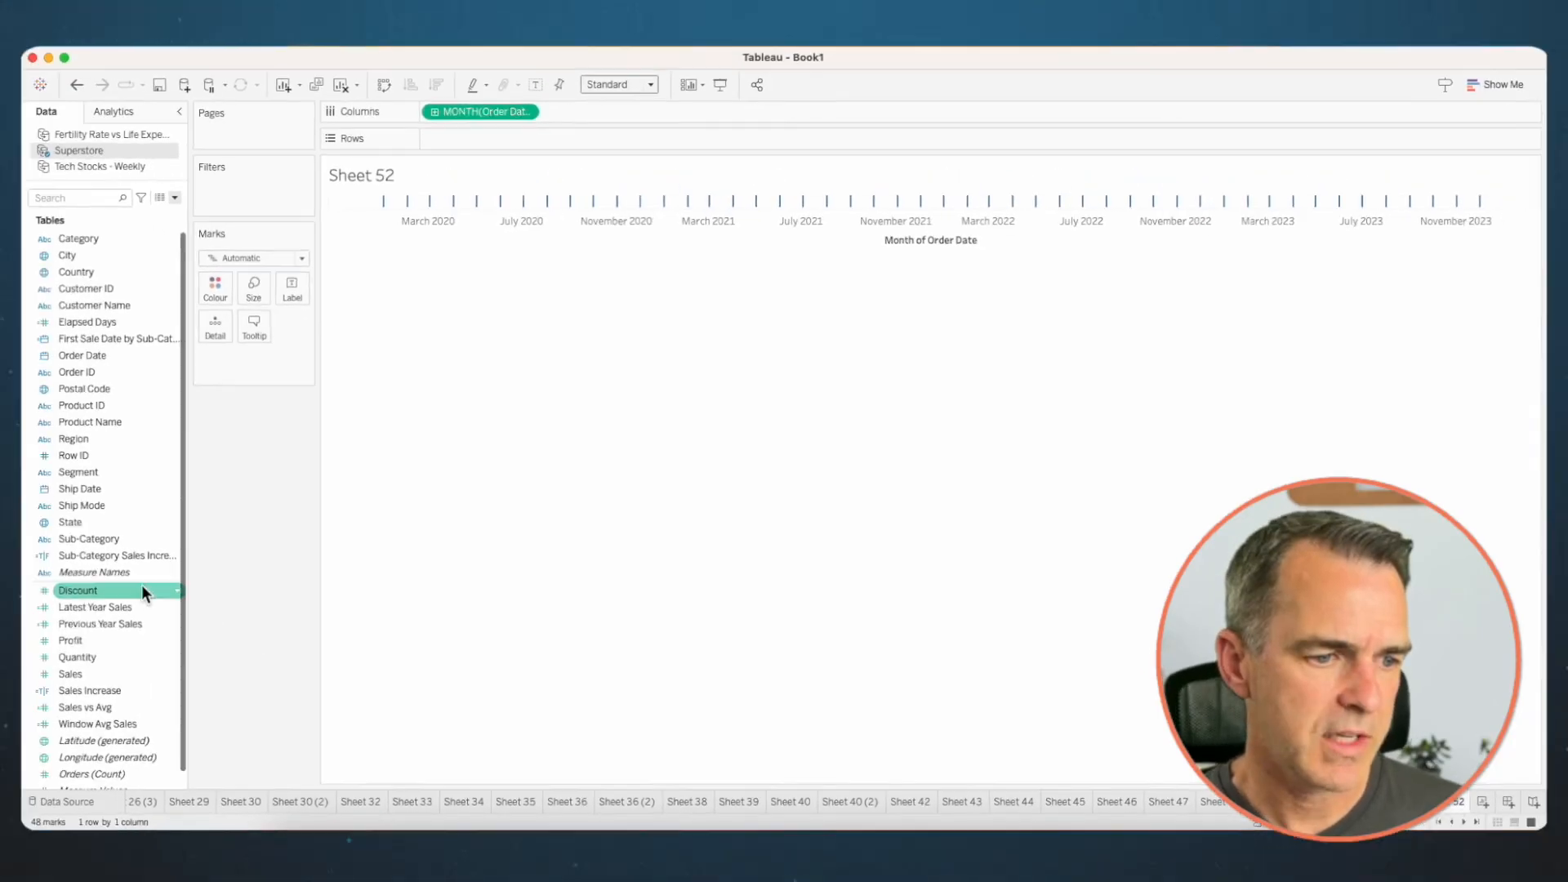
left_click_drag(83, 672, 473, 137)
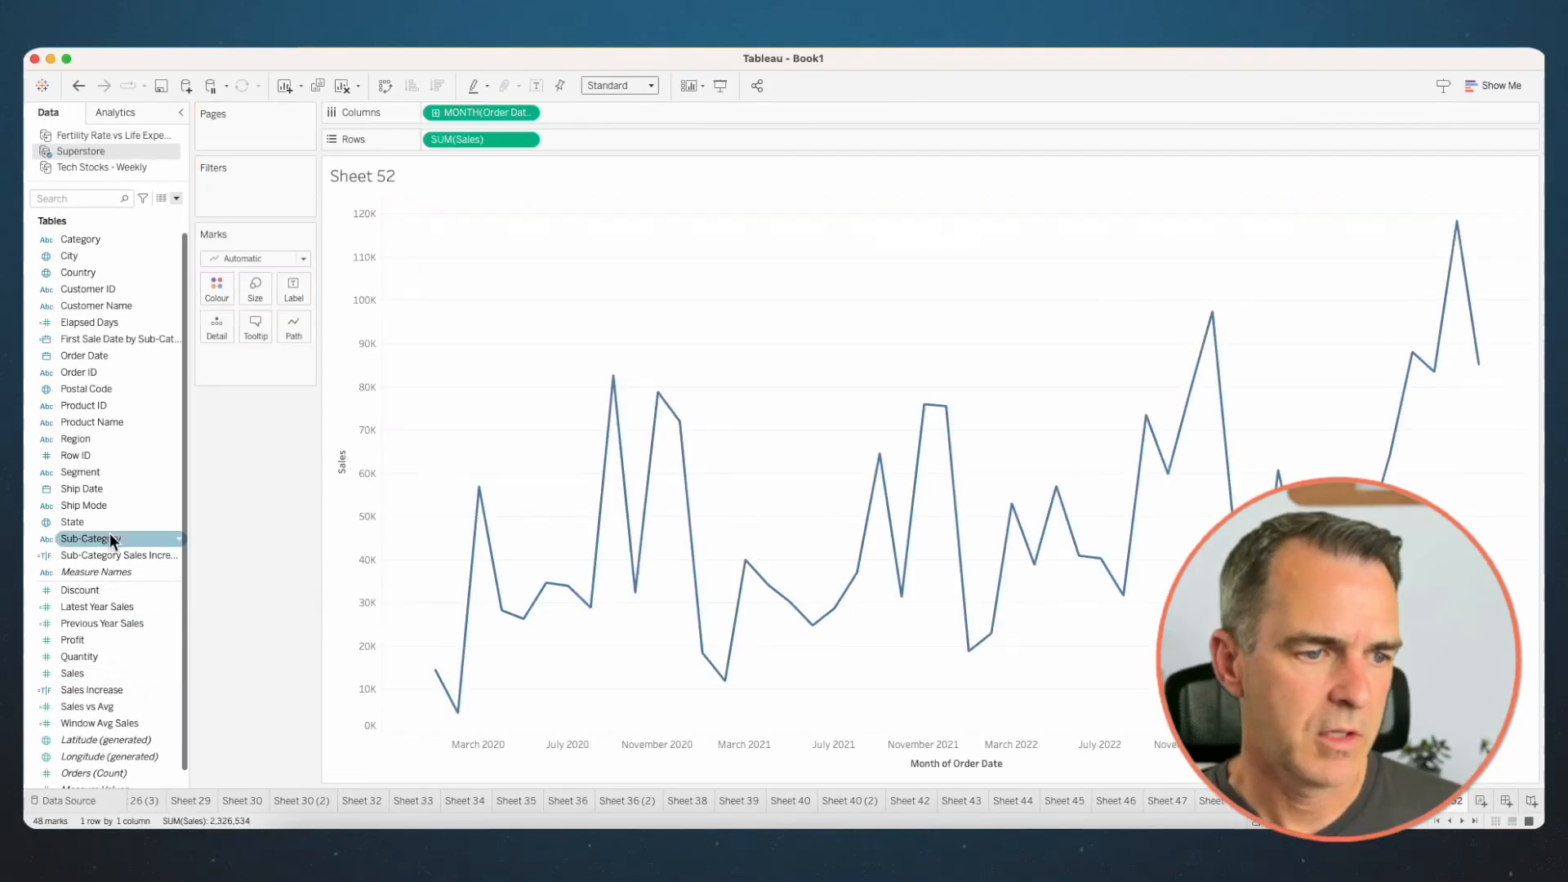
left_click_drag(111, 537, 214, 331)
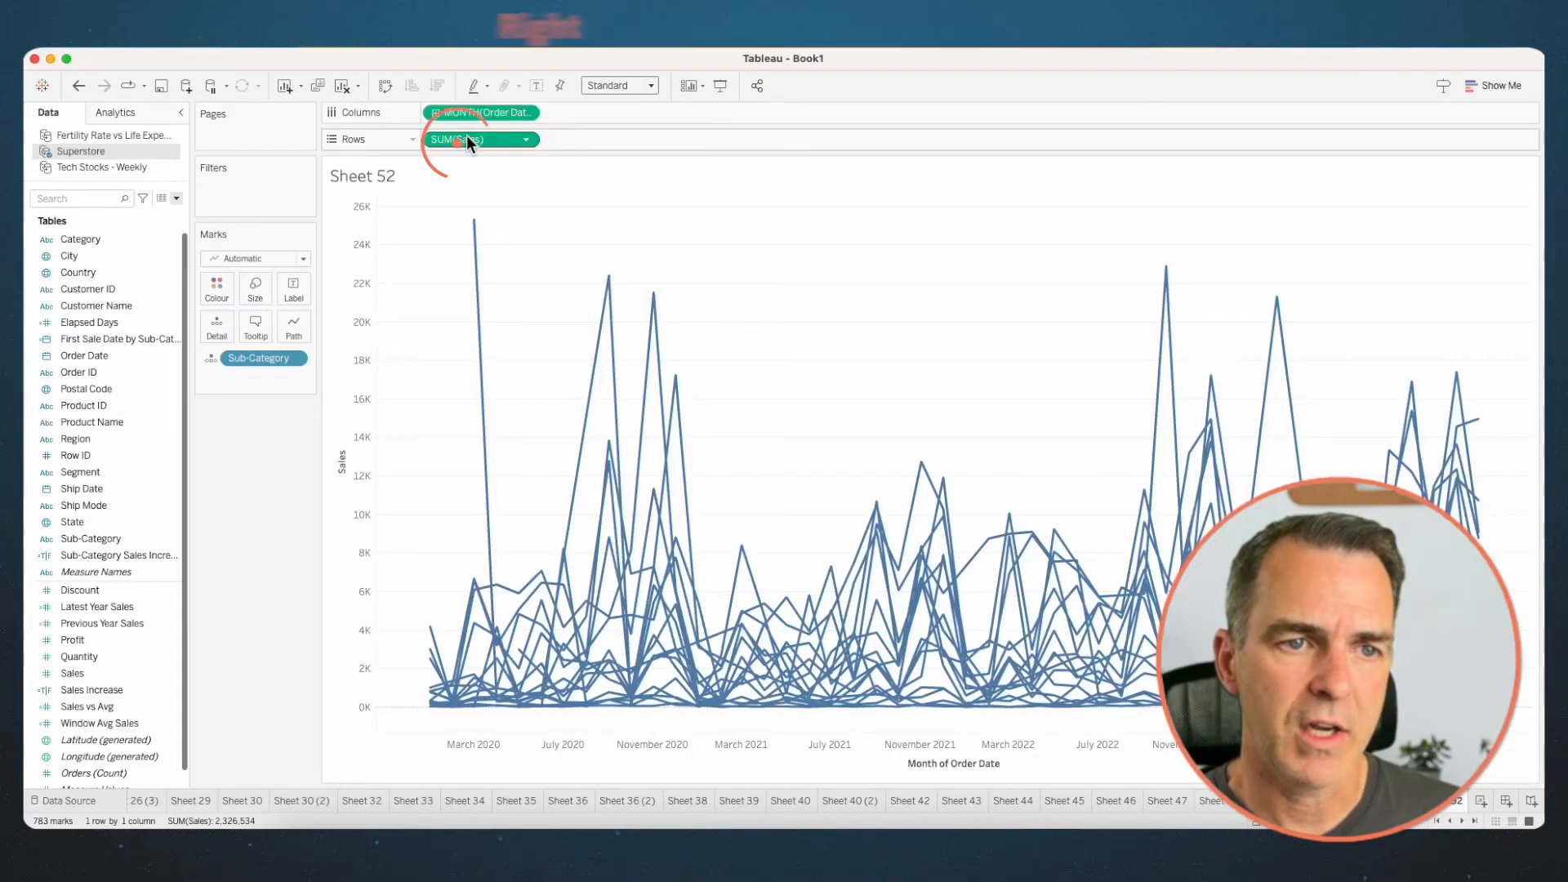
- Apply a Rank table calculation to Sales on Rows, computed using only the specific dimension Sub-Category
right_click(466, 137)
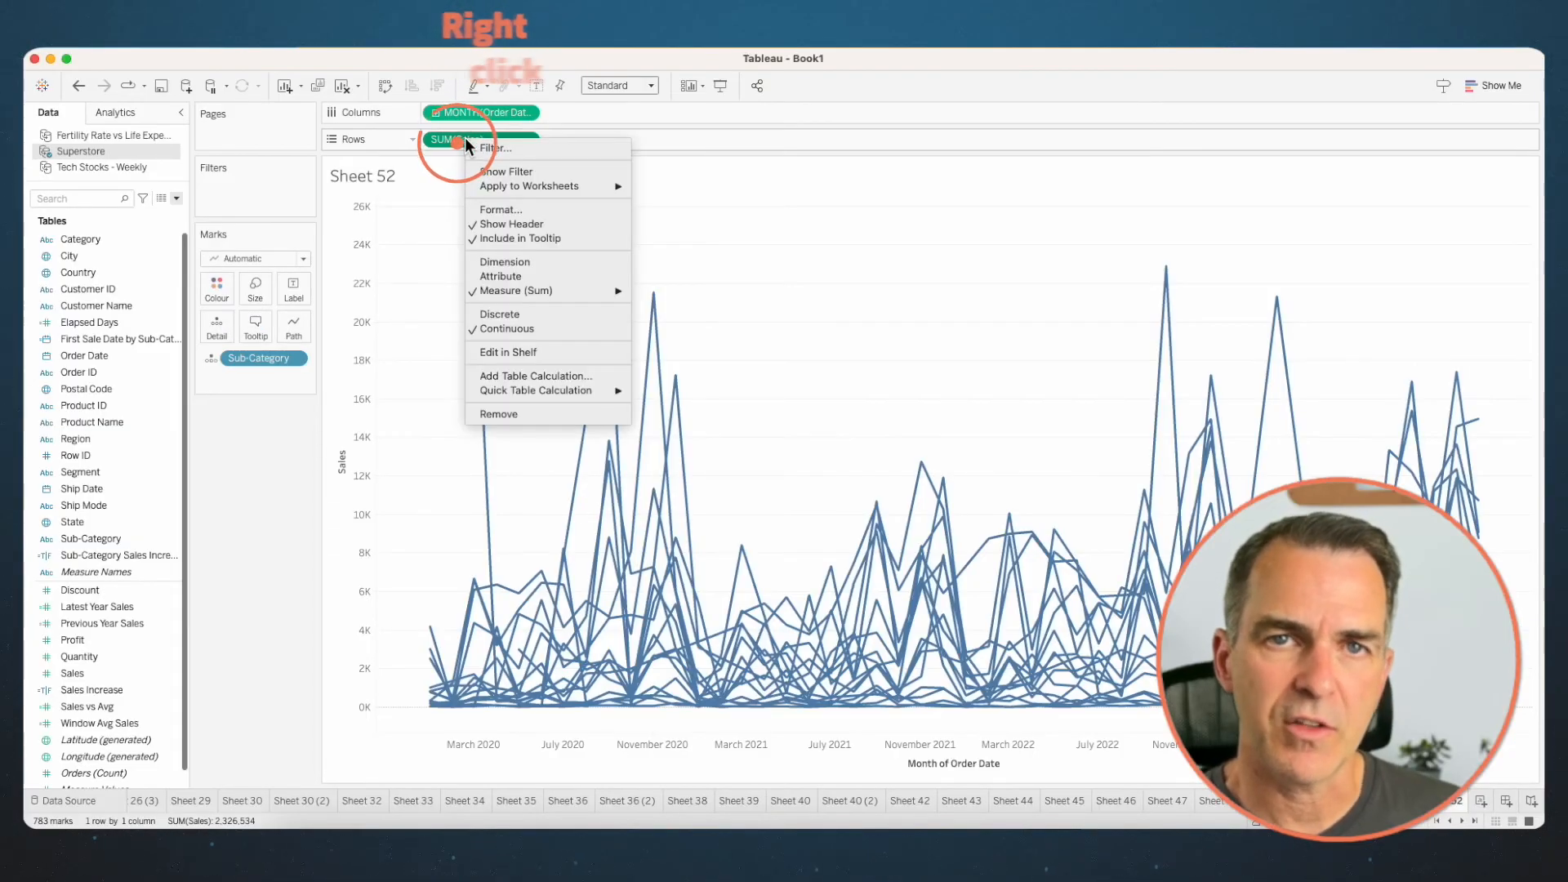
left_click(512, 376)
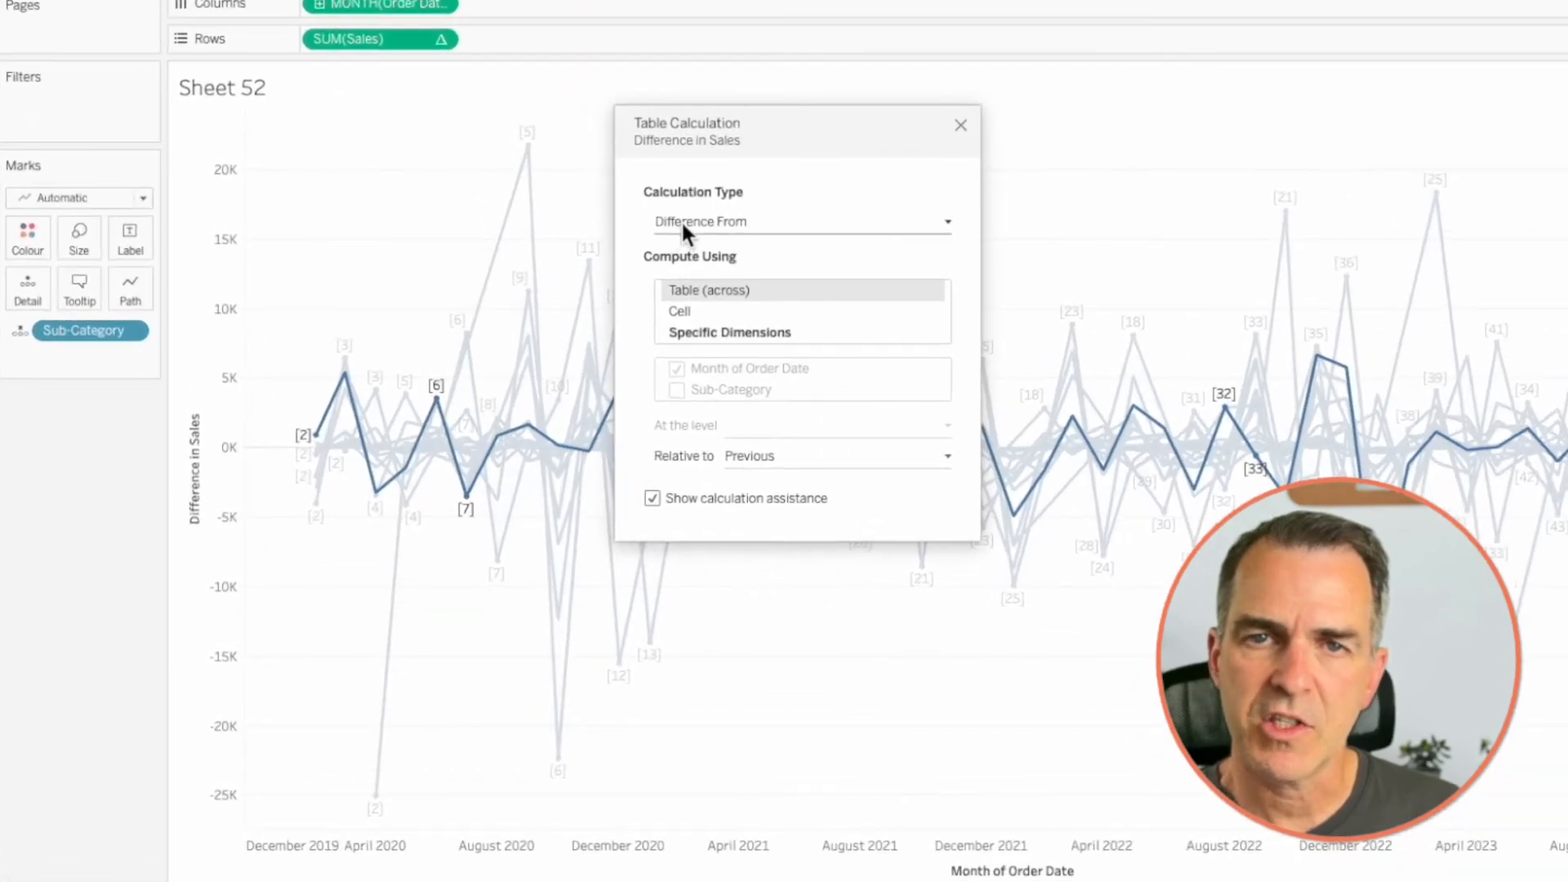
left_click(708, 276)
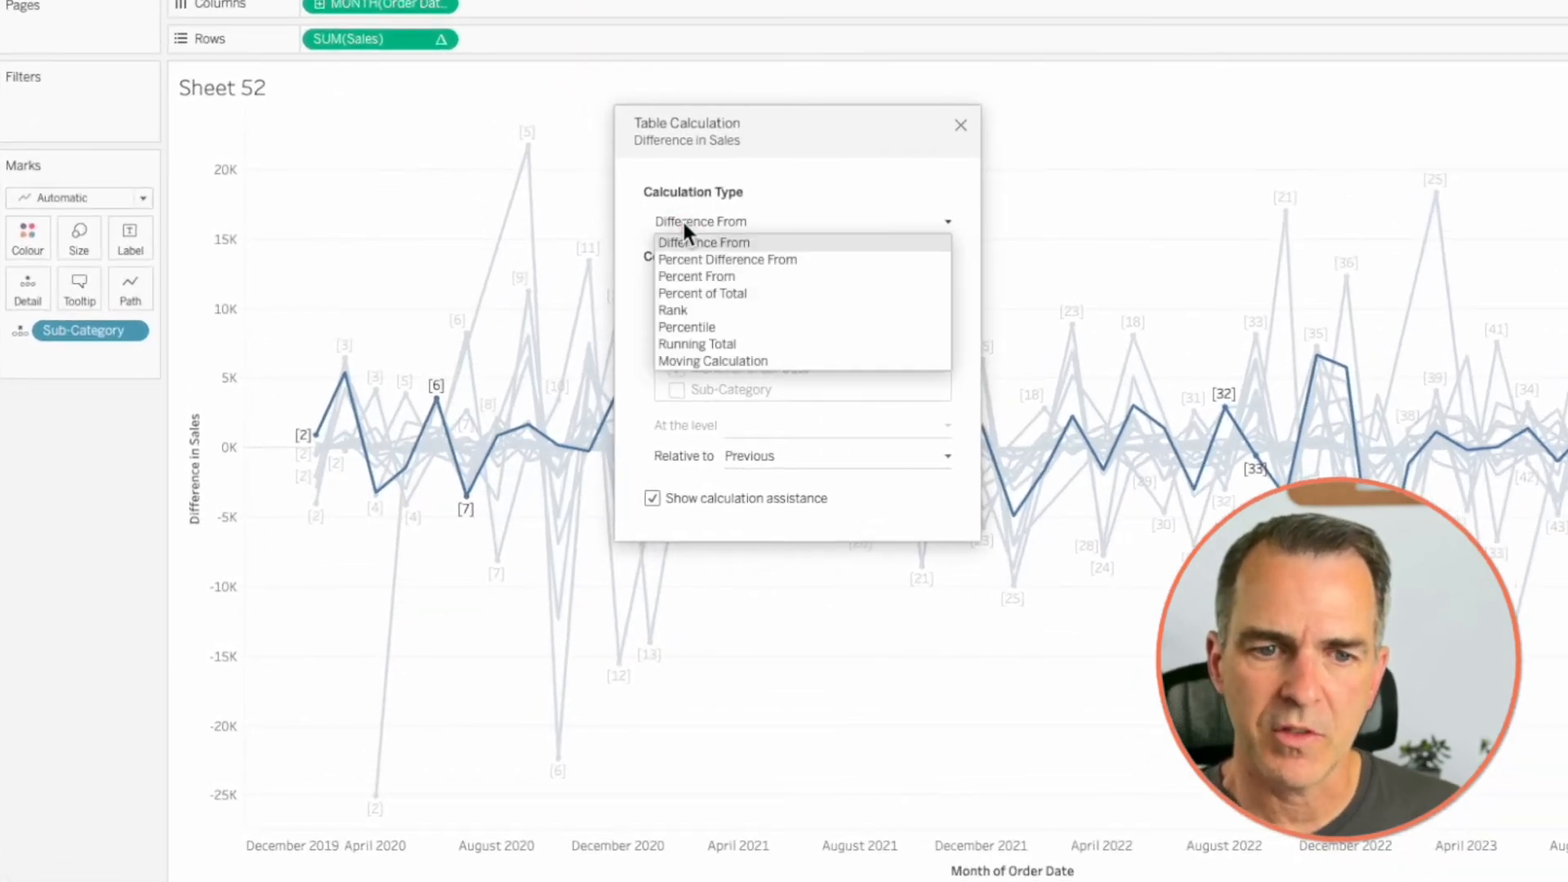
left_click(681, 311)
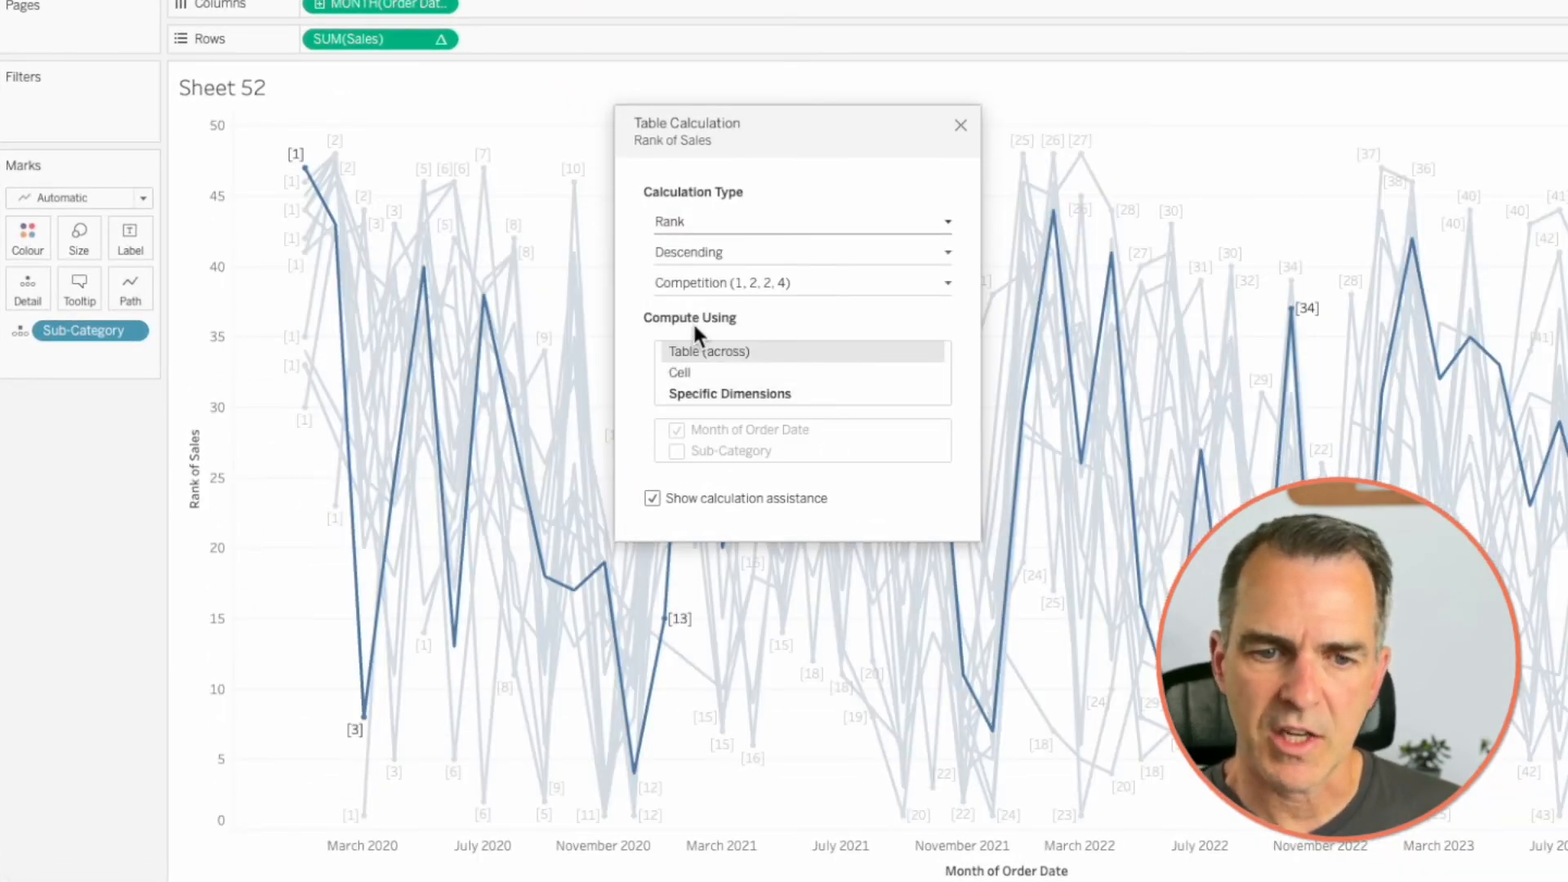
left_click(691, 393)
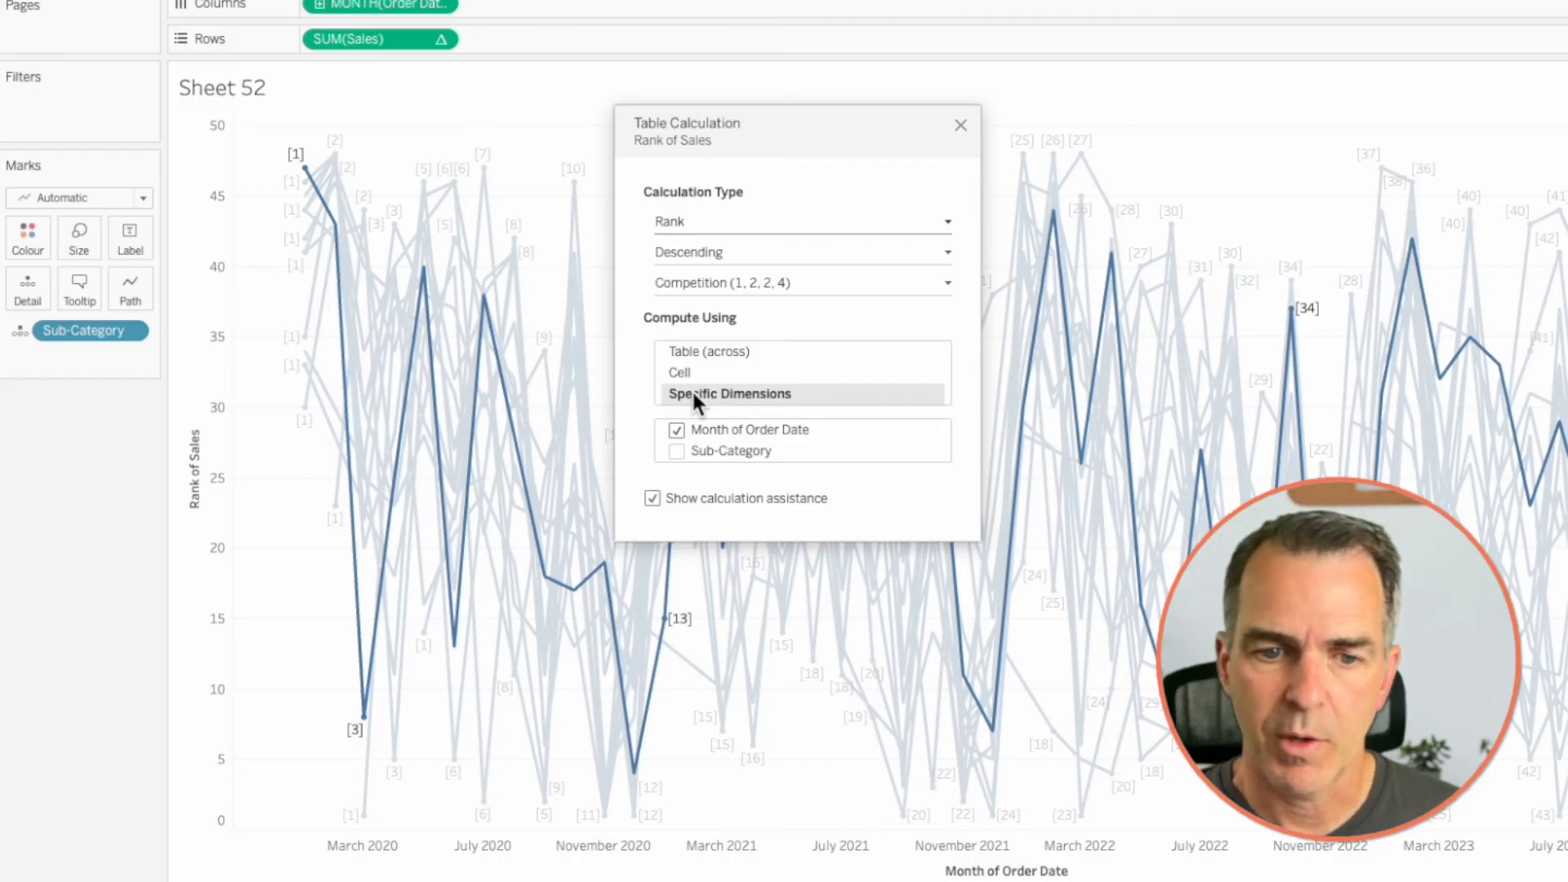
left_click(676, 431)
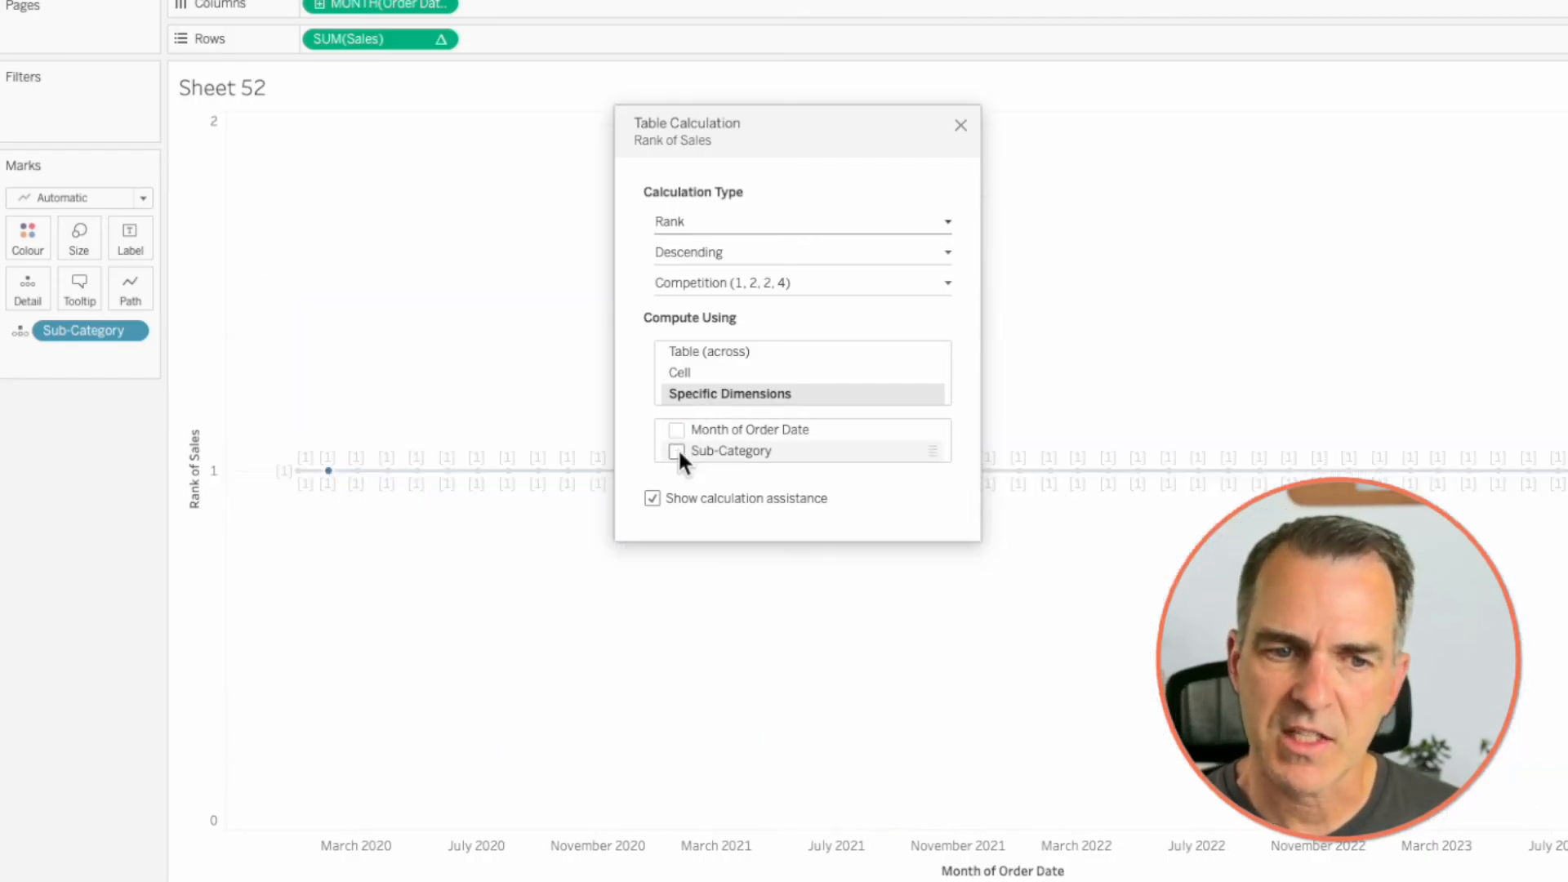
left_click(677, 451)
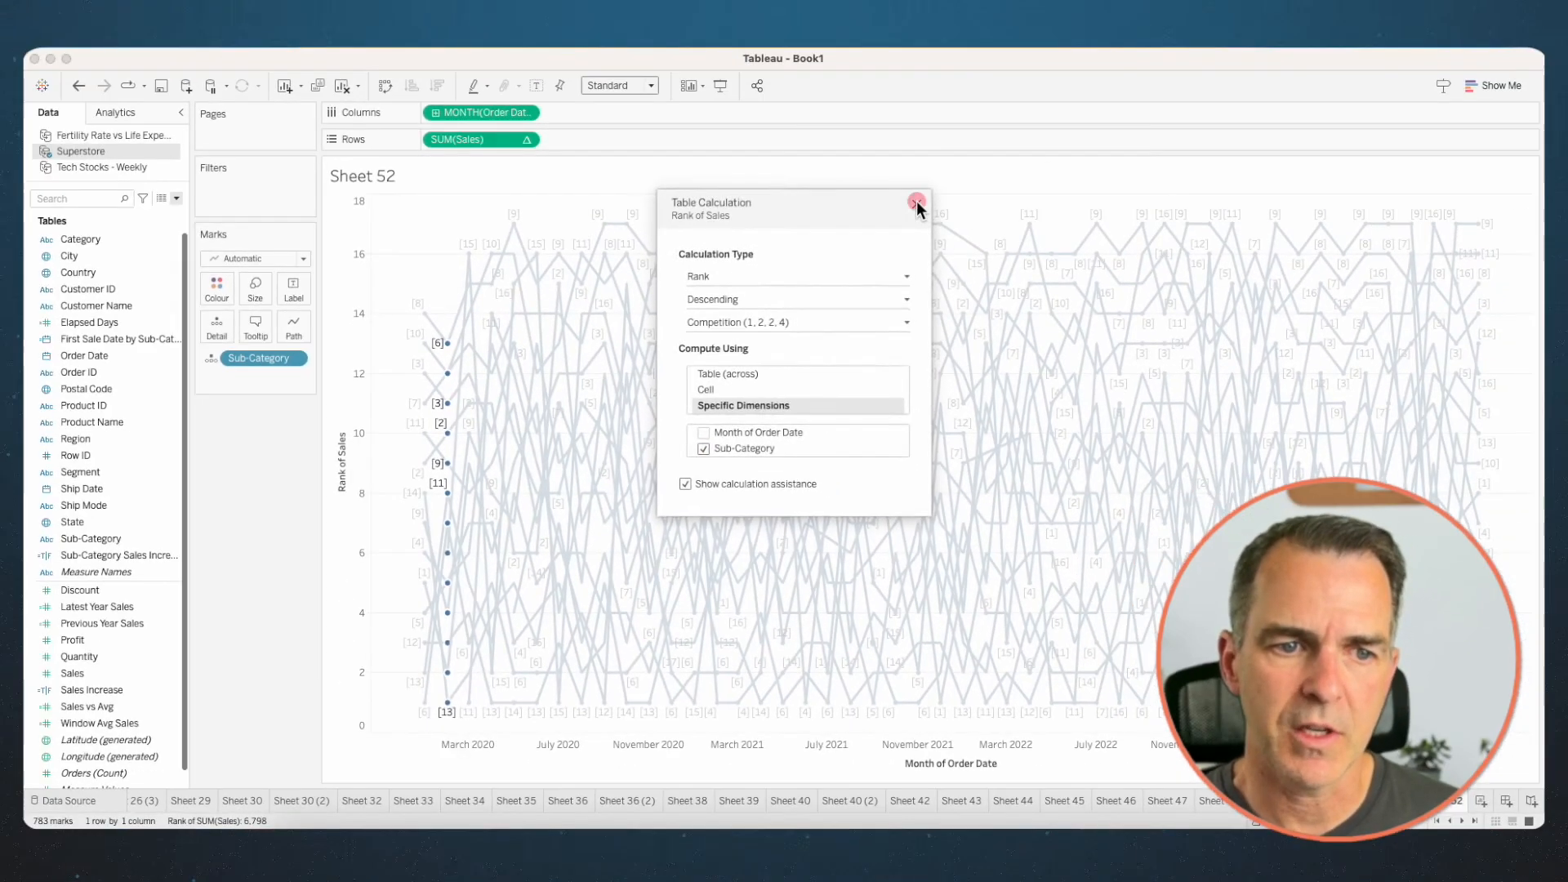
left_click(917, 201)
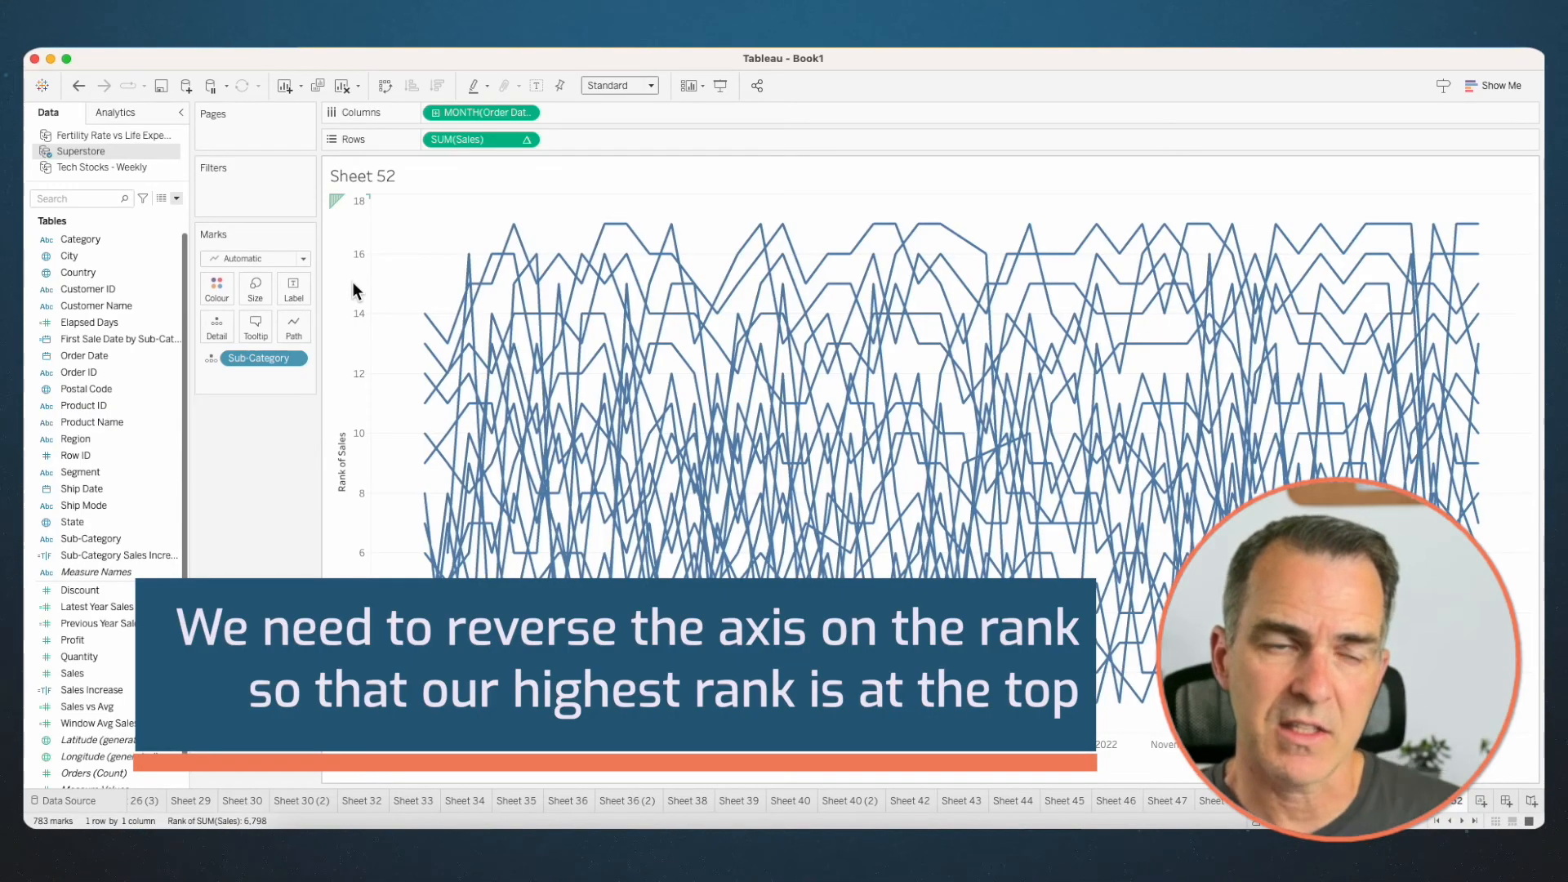
- Reverse the scale of the Rank of Sales axis
right_click(353, 283)
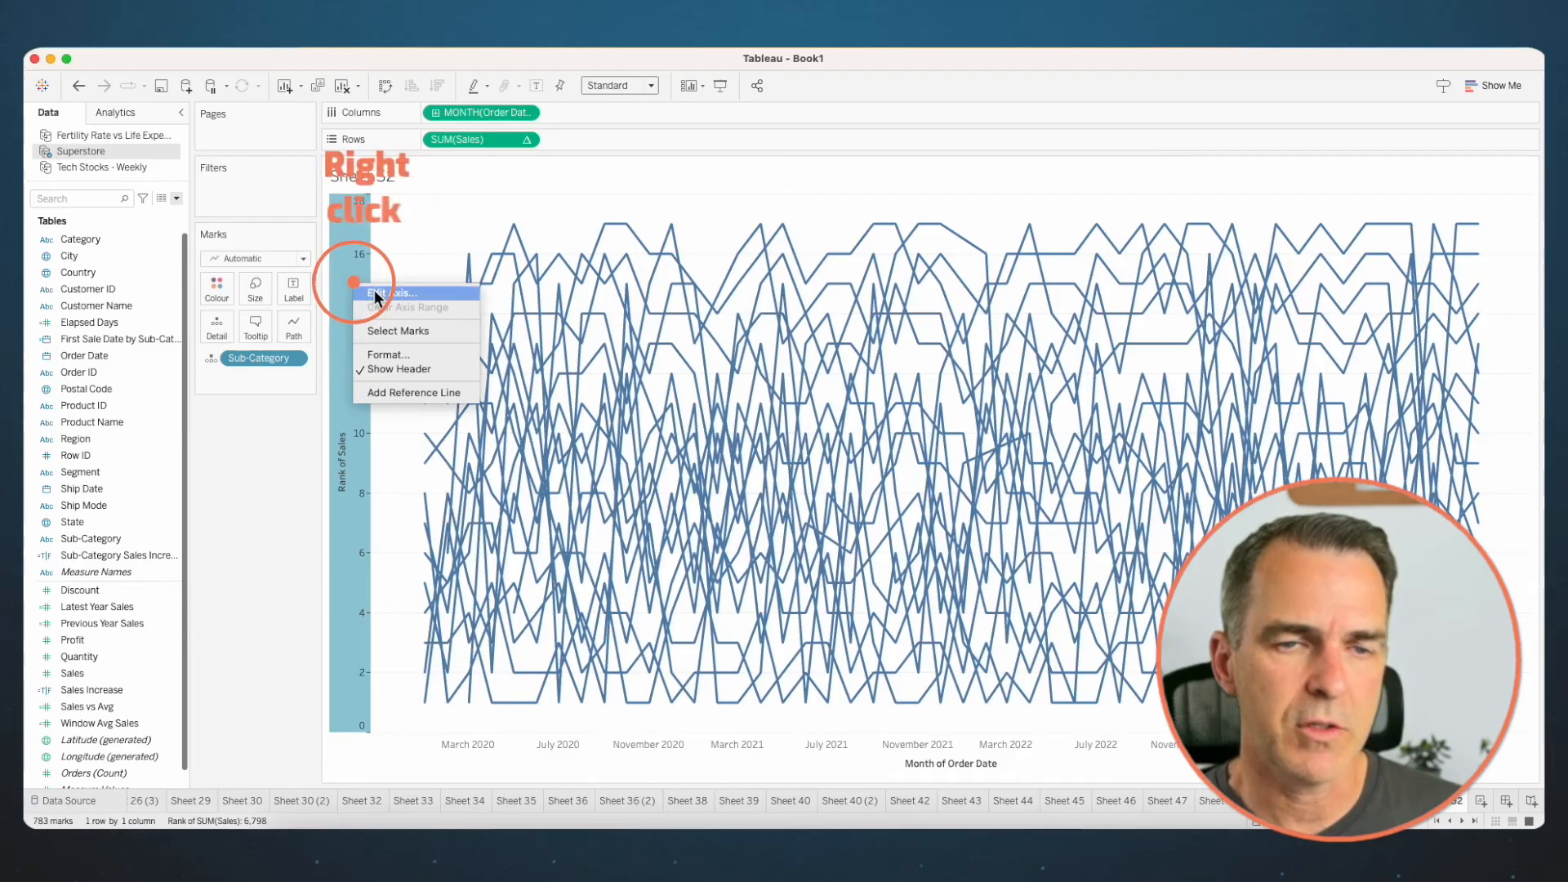
left_click(377, 293)
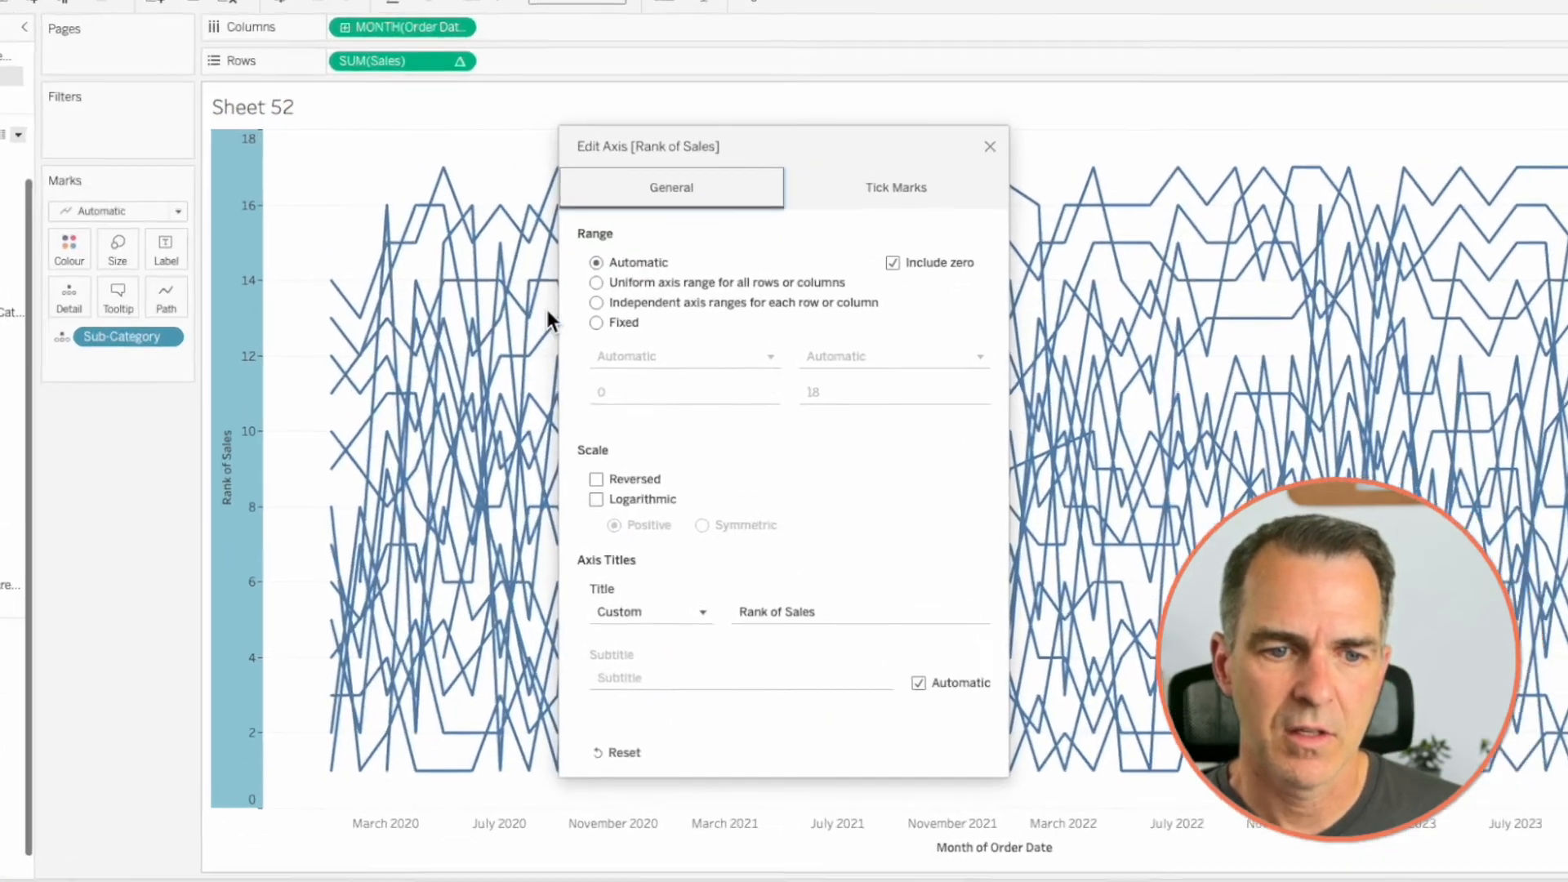
left_click(585, 482)
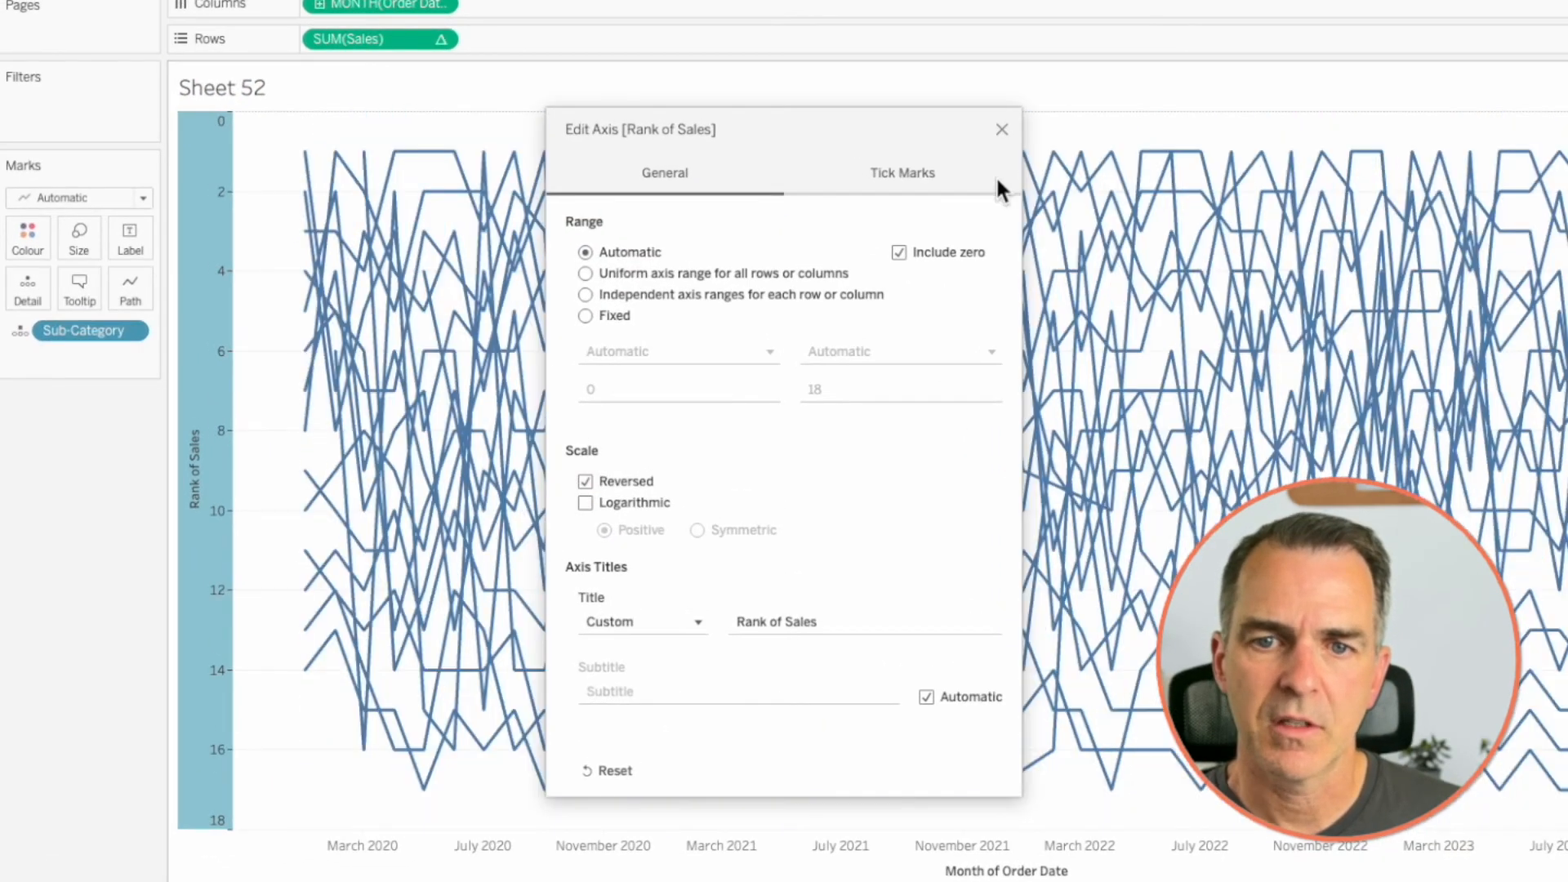
left_click(1001, 129)
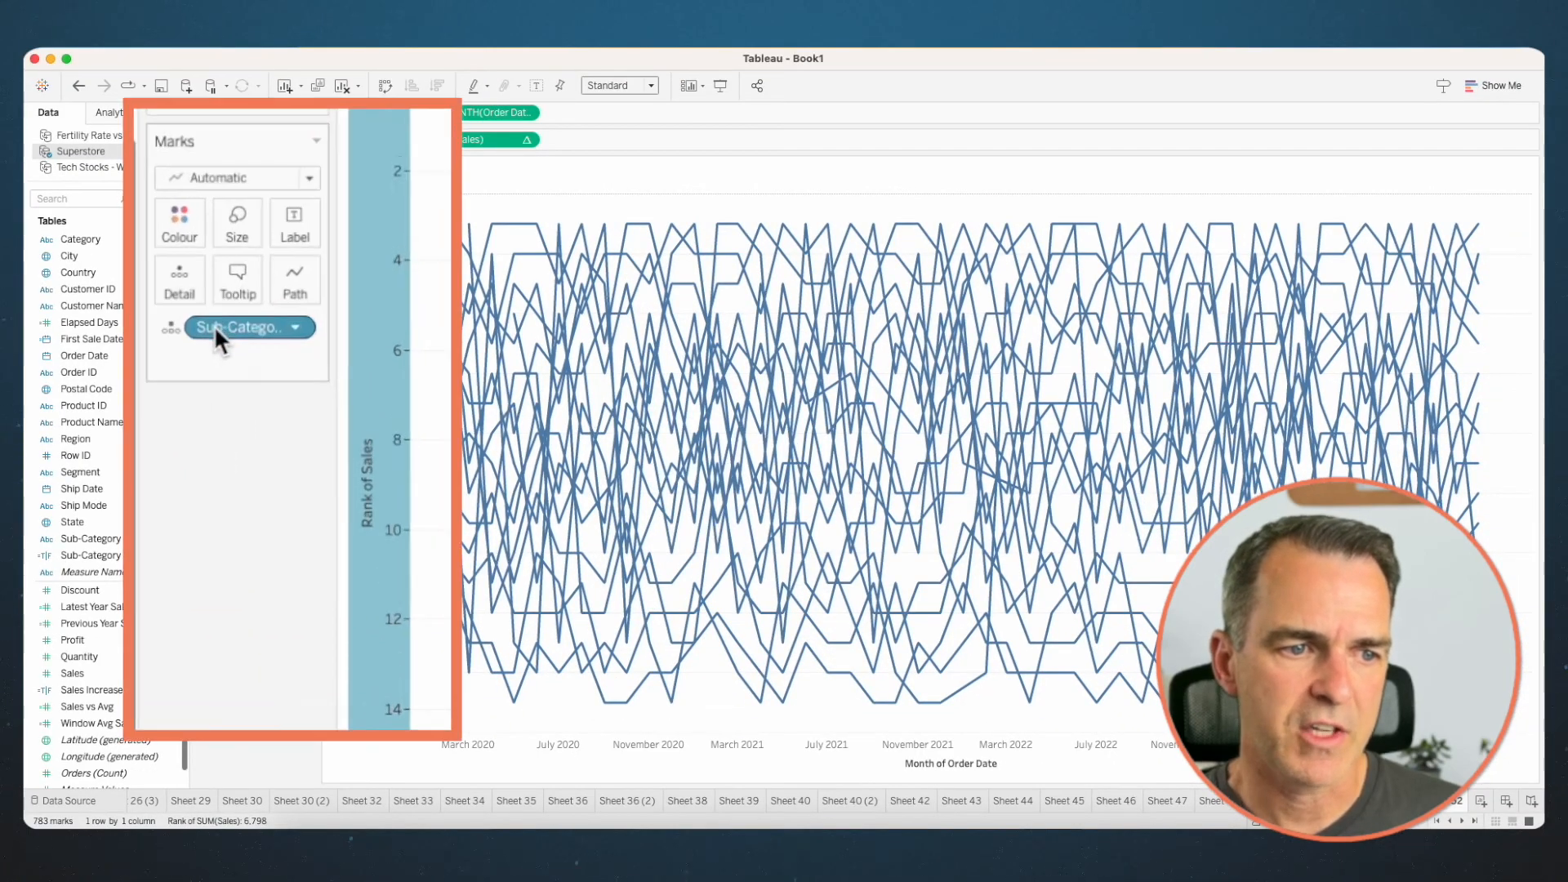
- Show the highlighter for the Sub-Category field on Detail
right_click(86, 330)
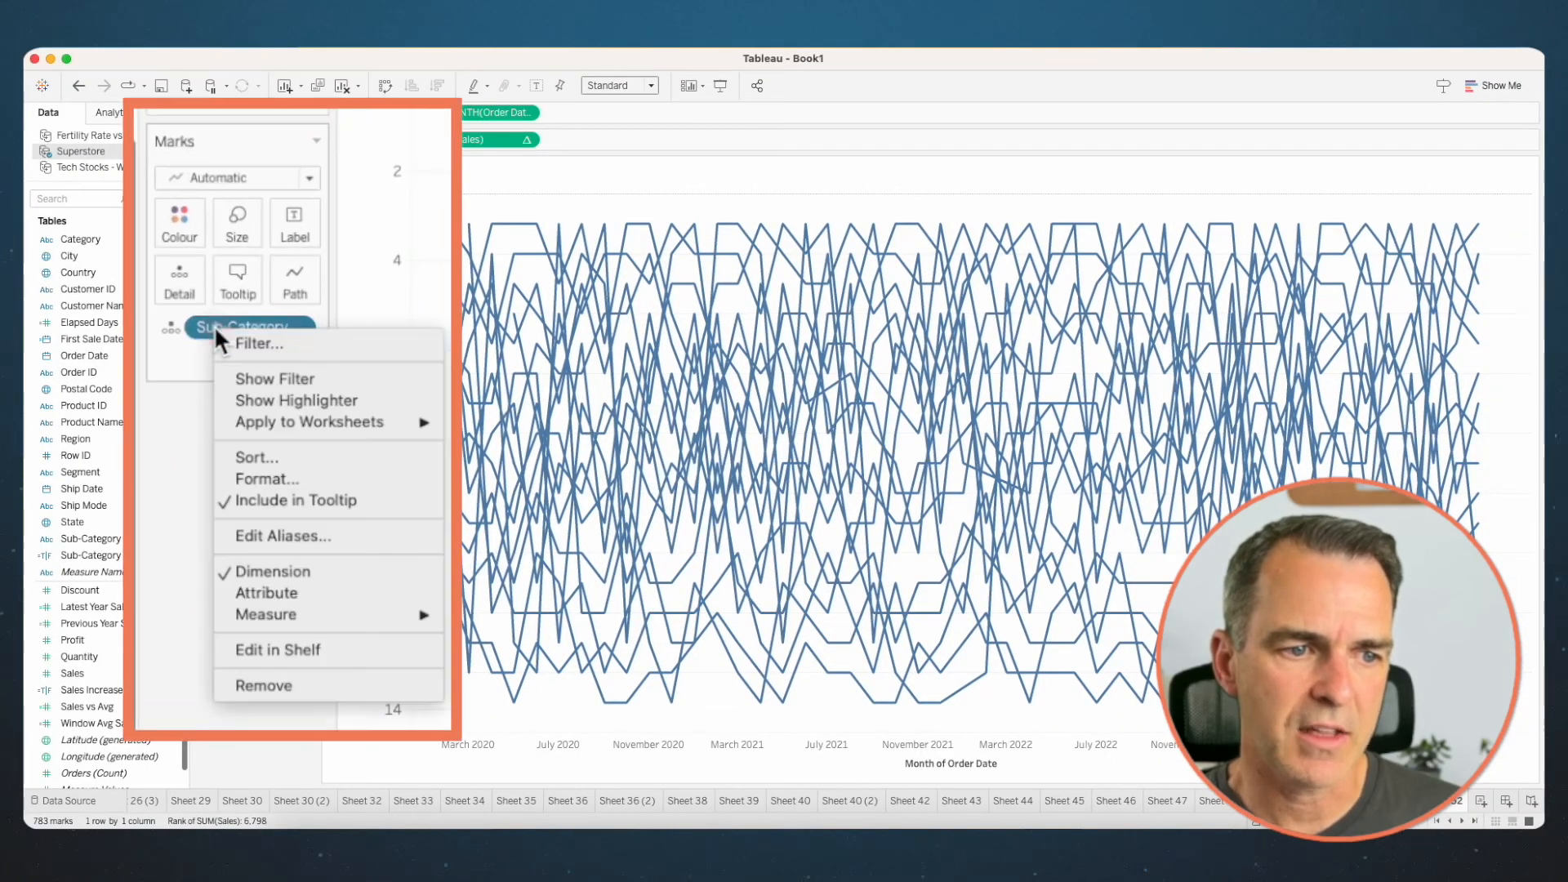
left_click(253, 395)
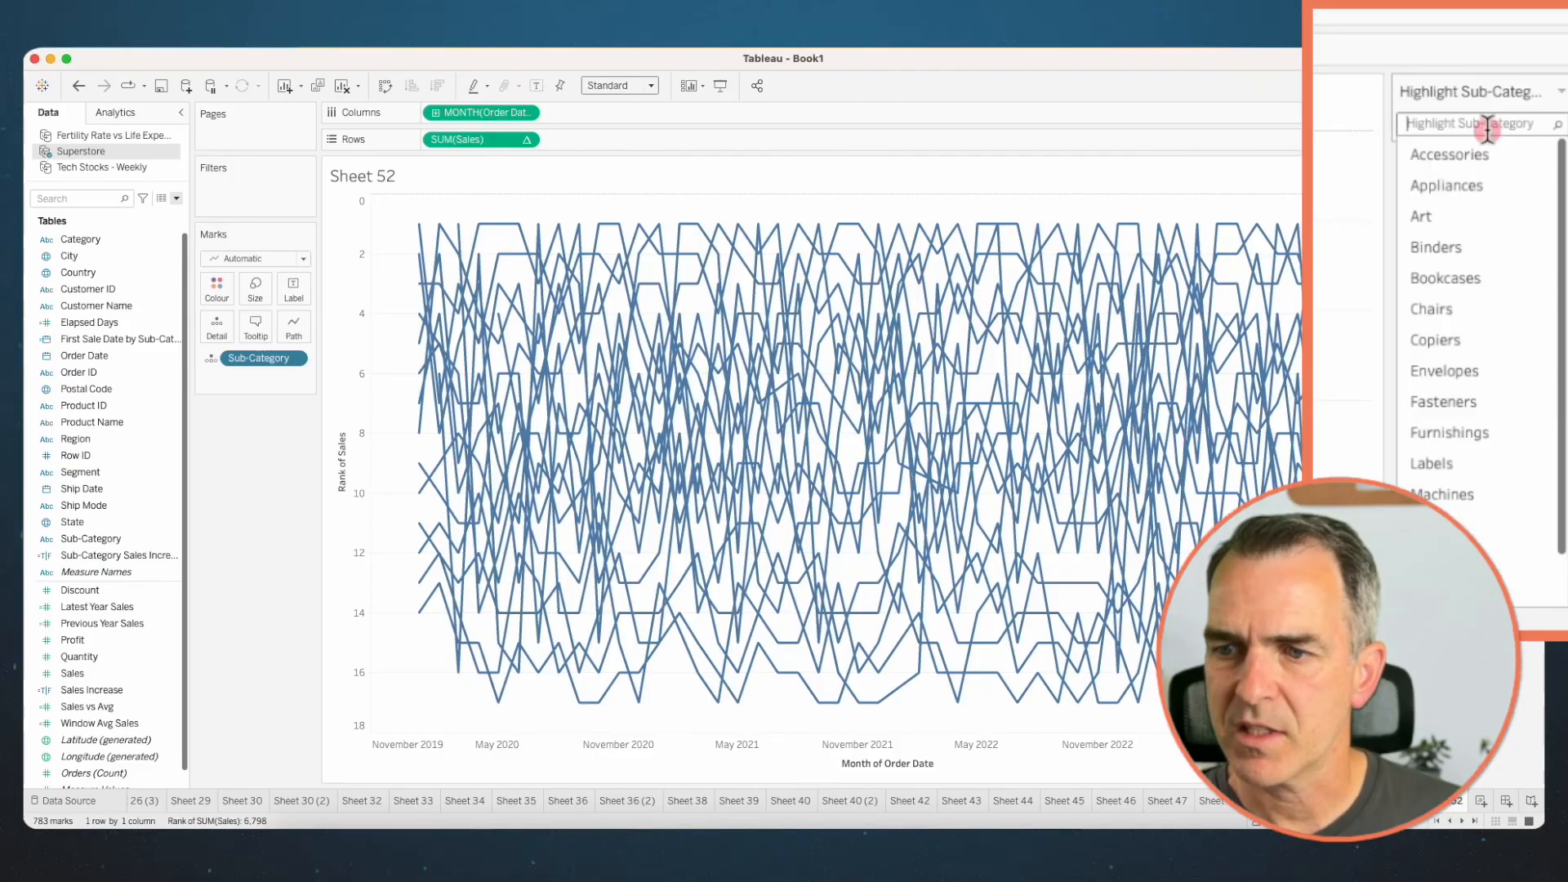
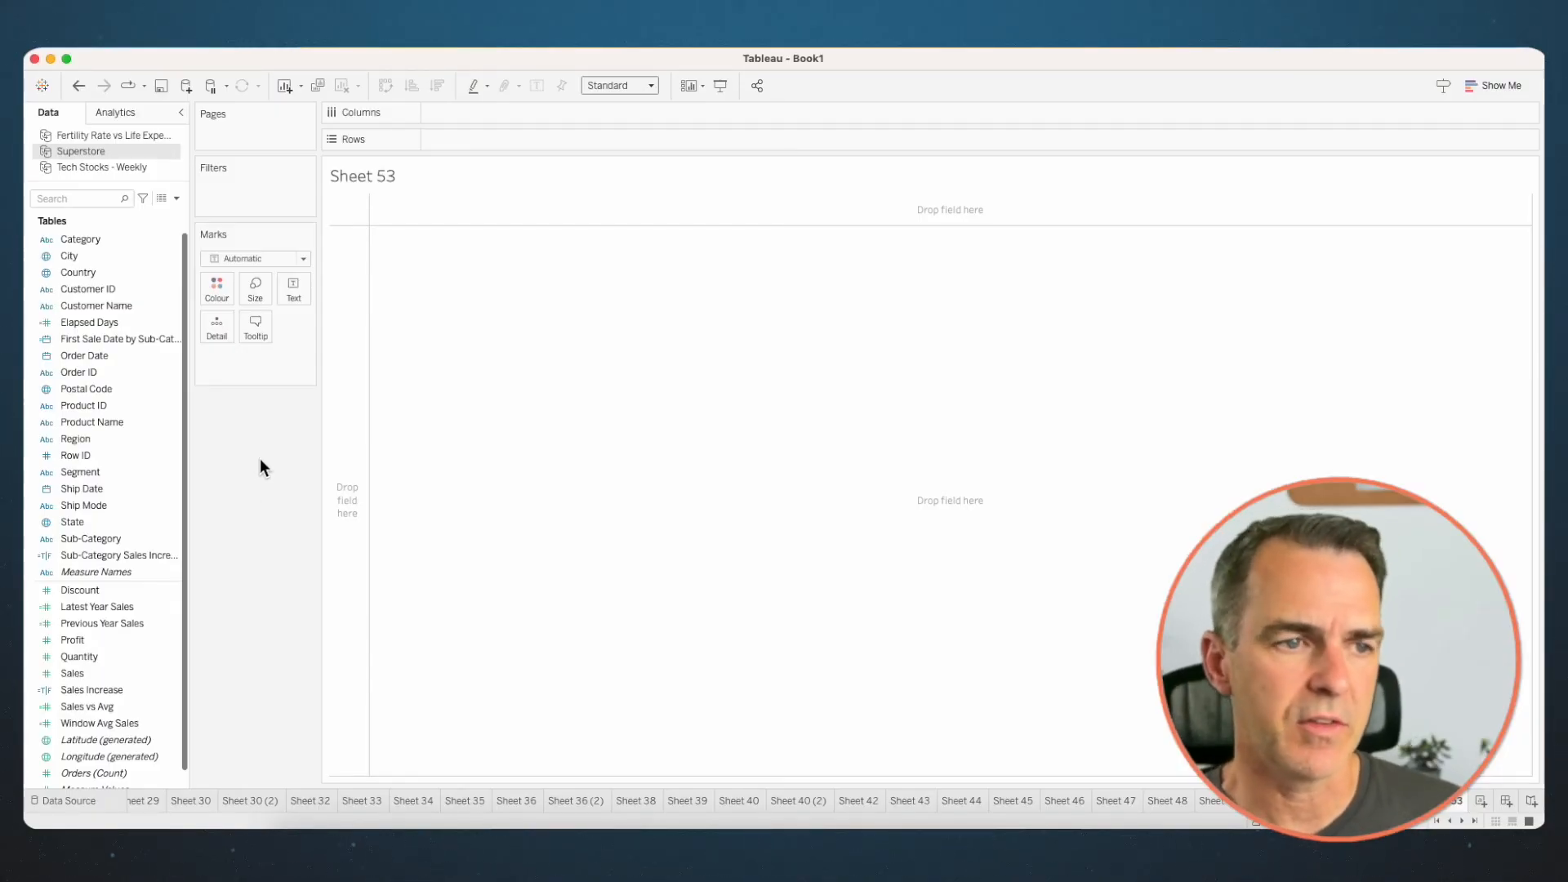
- Create a calculated field named Sales 1/2+ with the formula [Sales]*.5
left_click(176, 197)
left_click(160, 210)
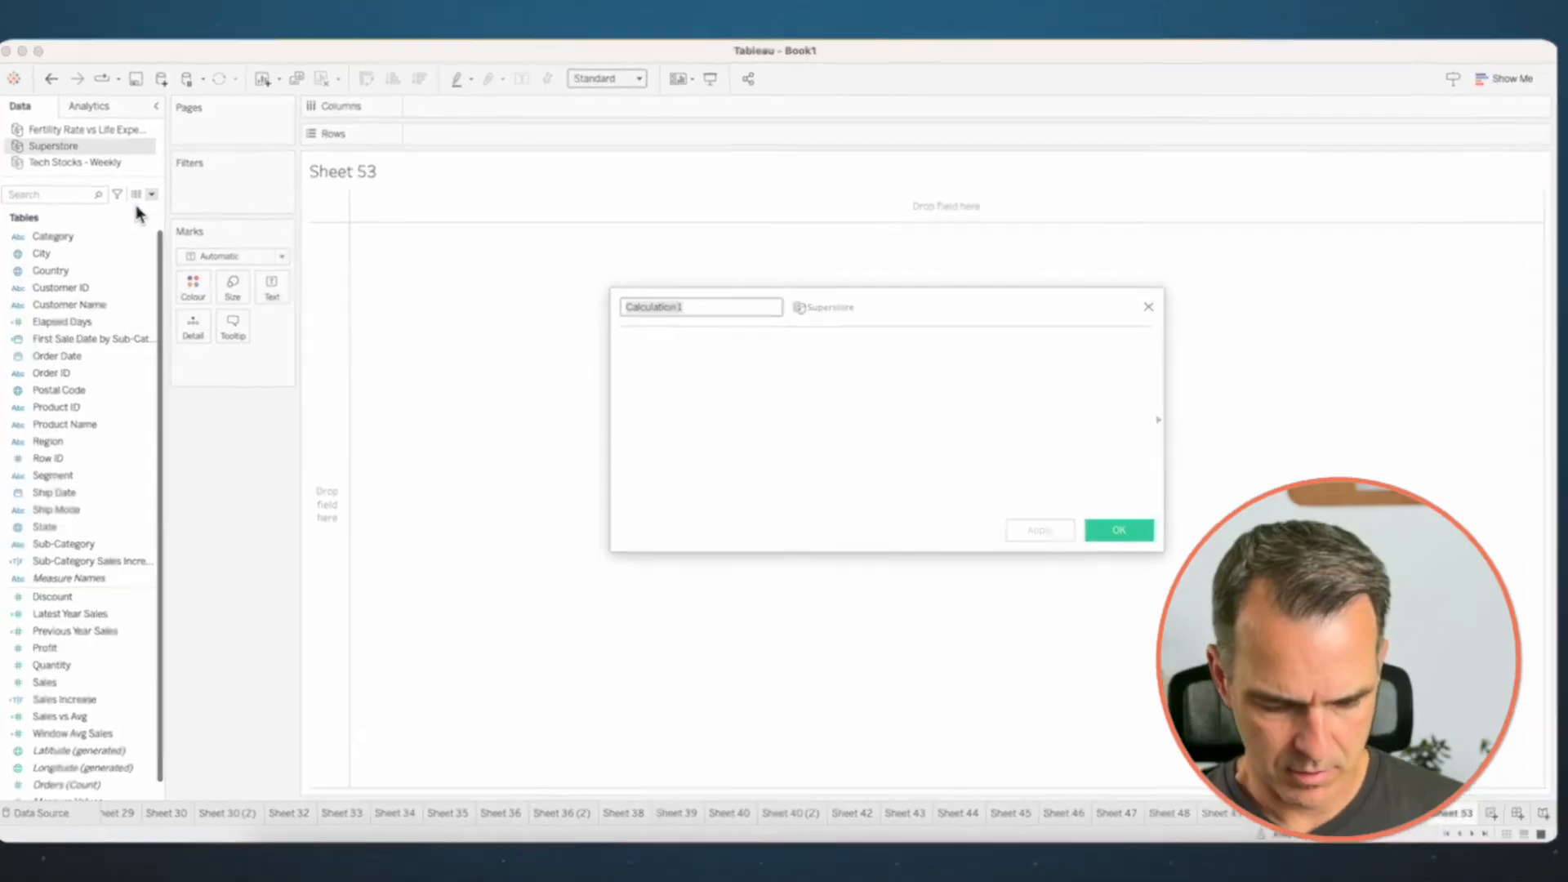
type("Sales 1/2+")
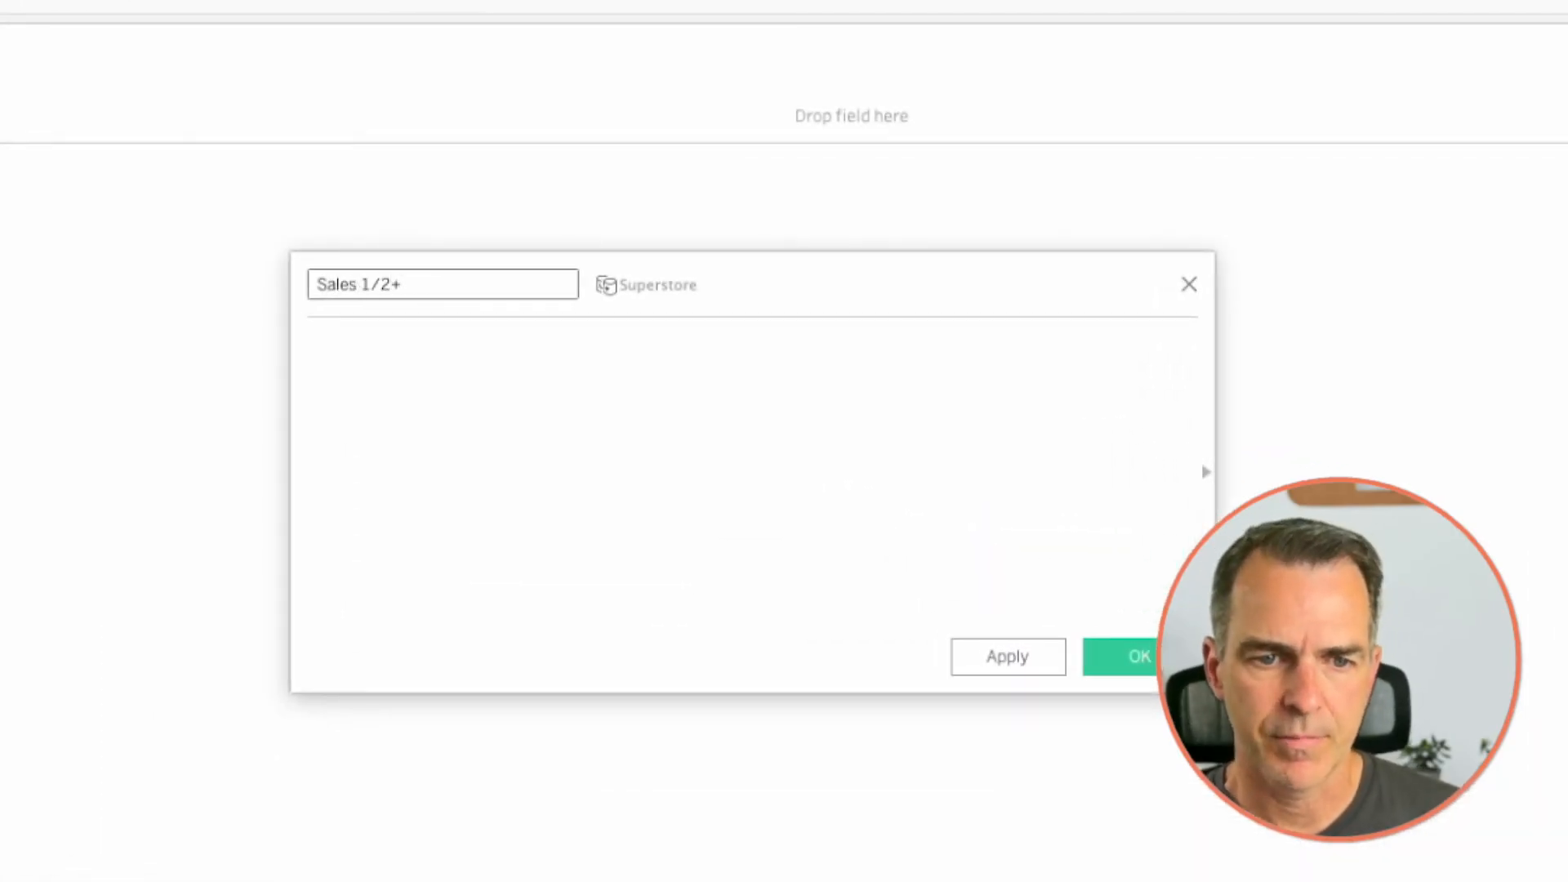
left_click(374, 396)
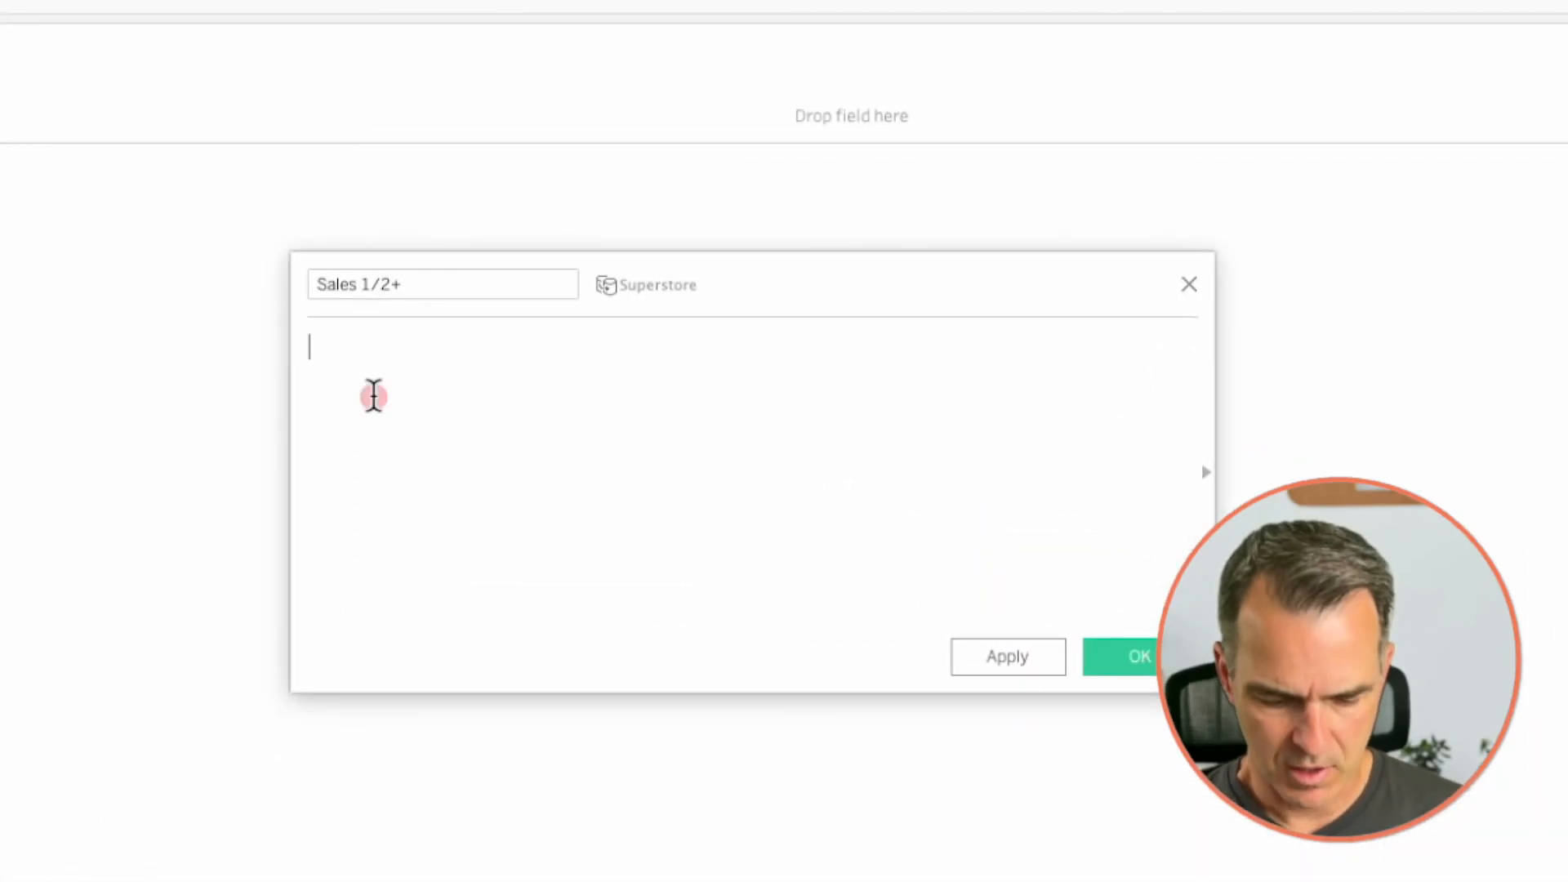
type("sal")
key("Return")
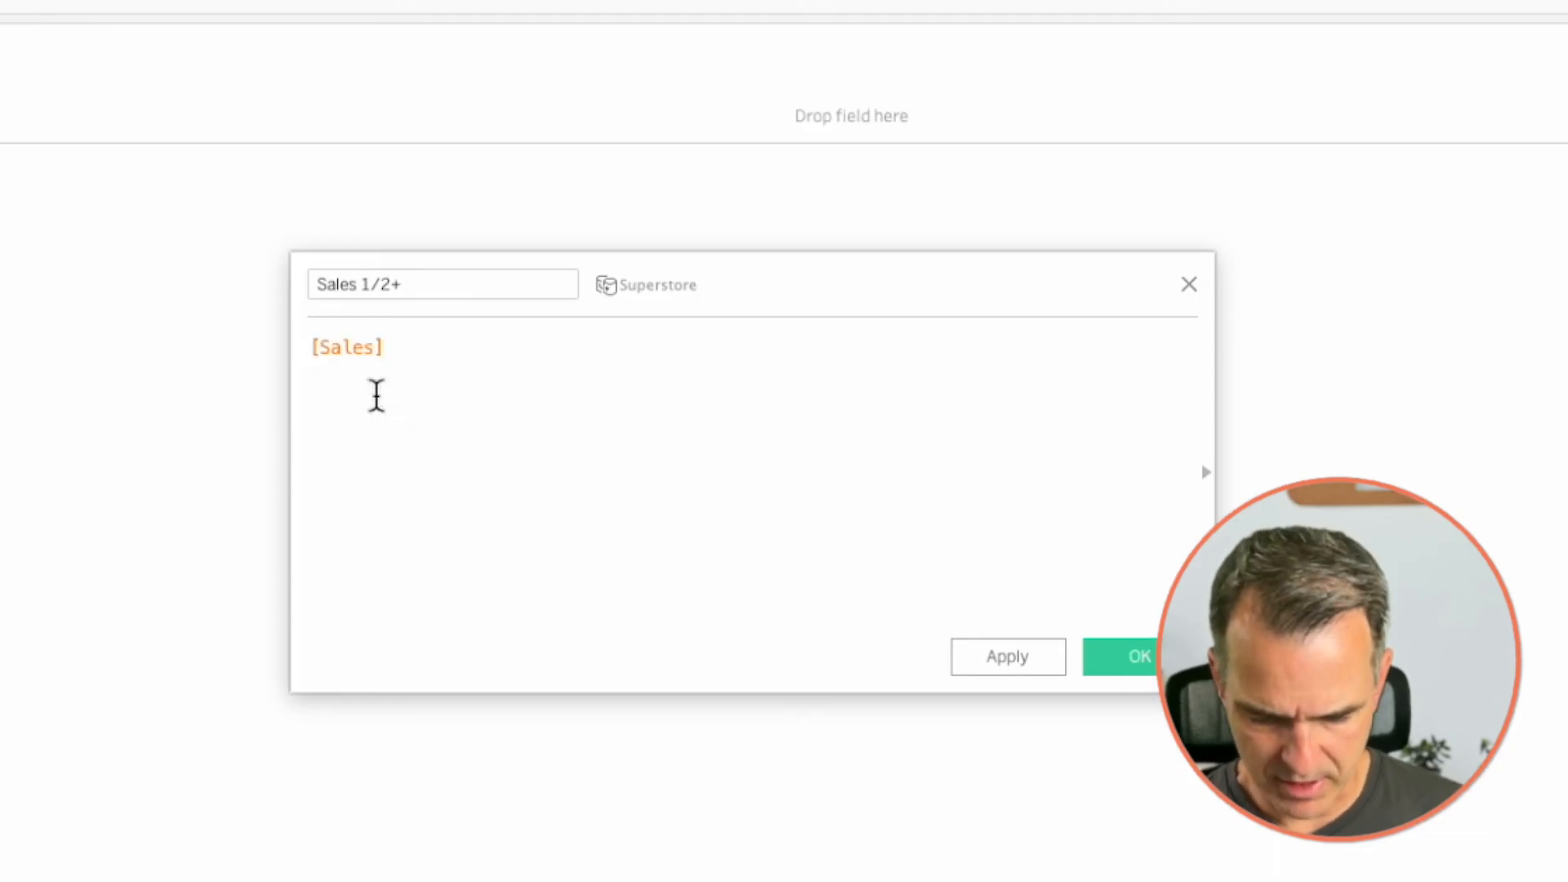
type("*")
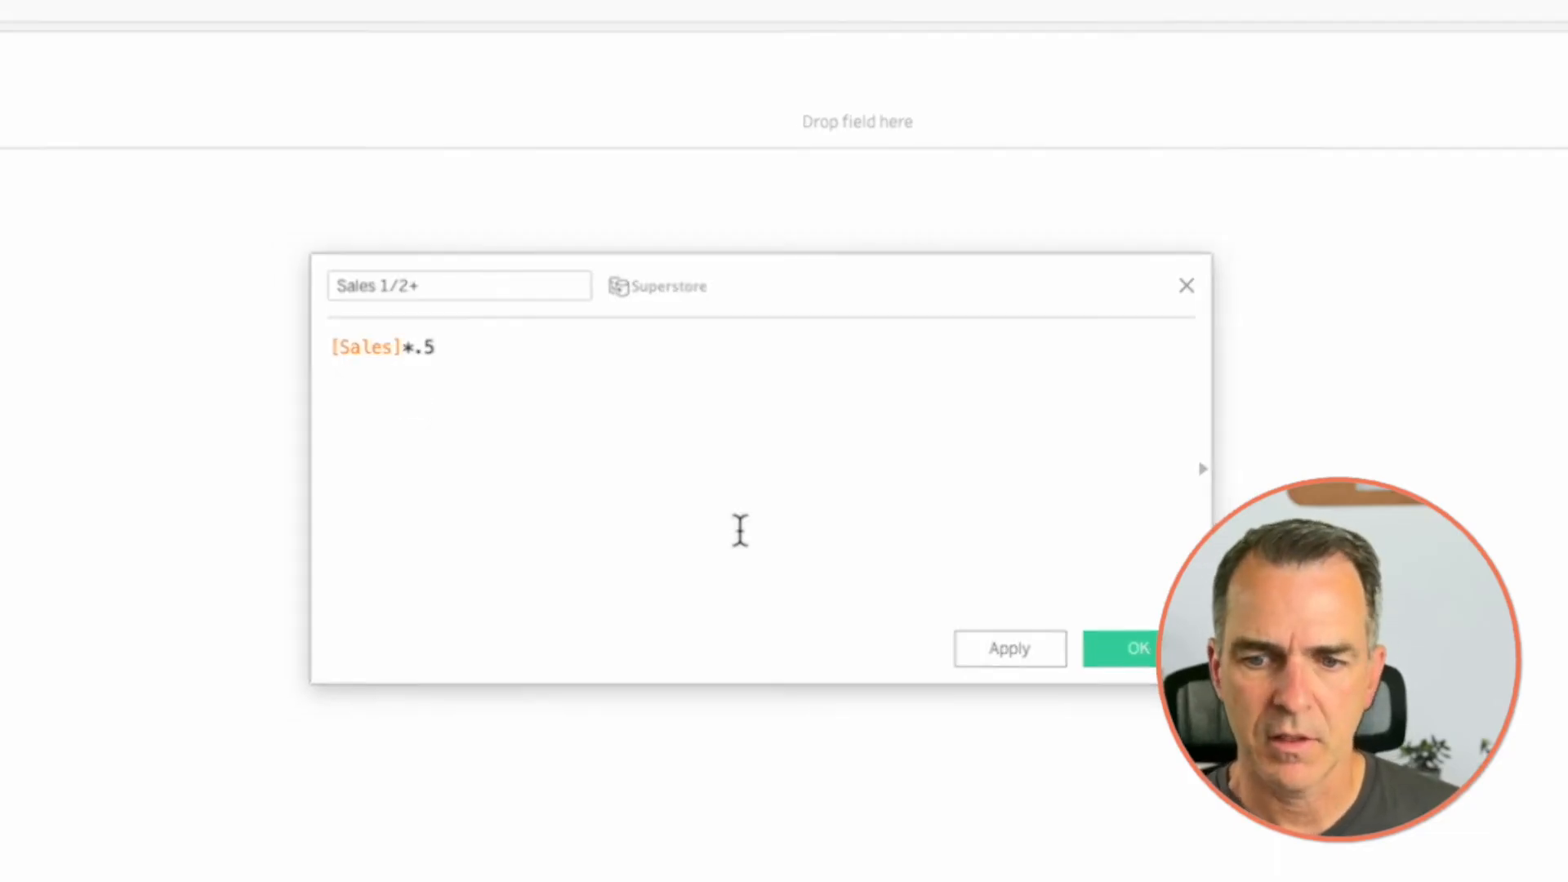
left_click(1131, 657)
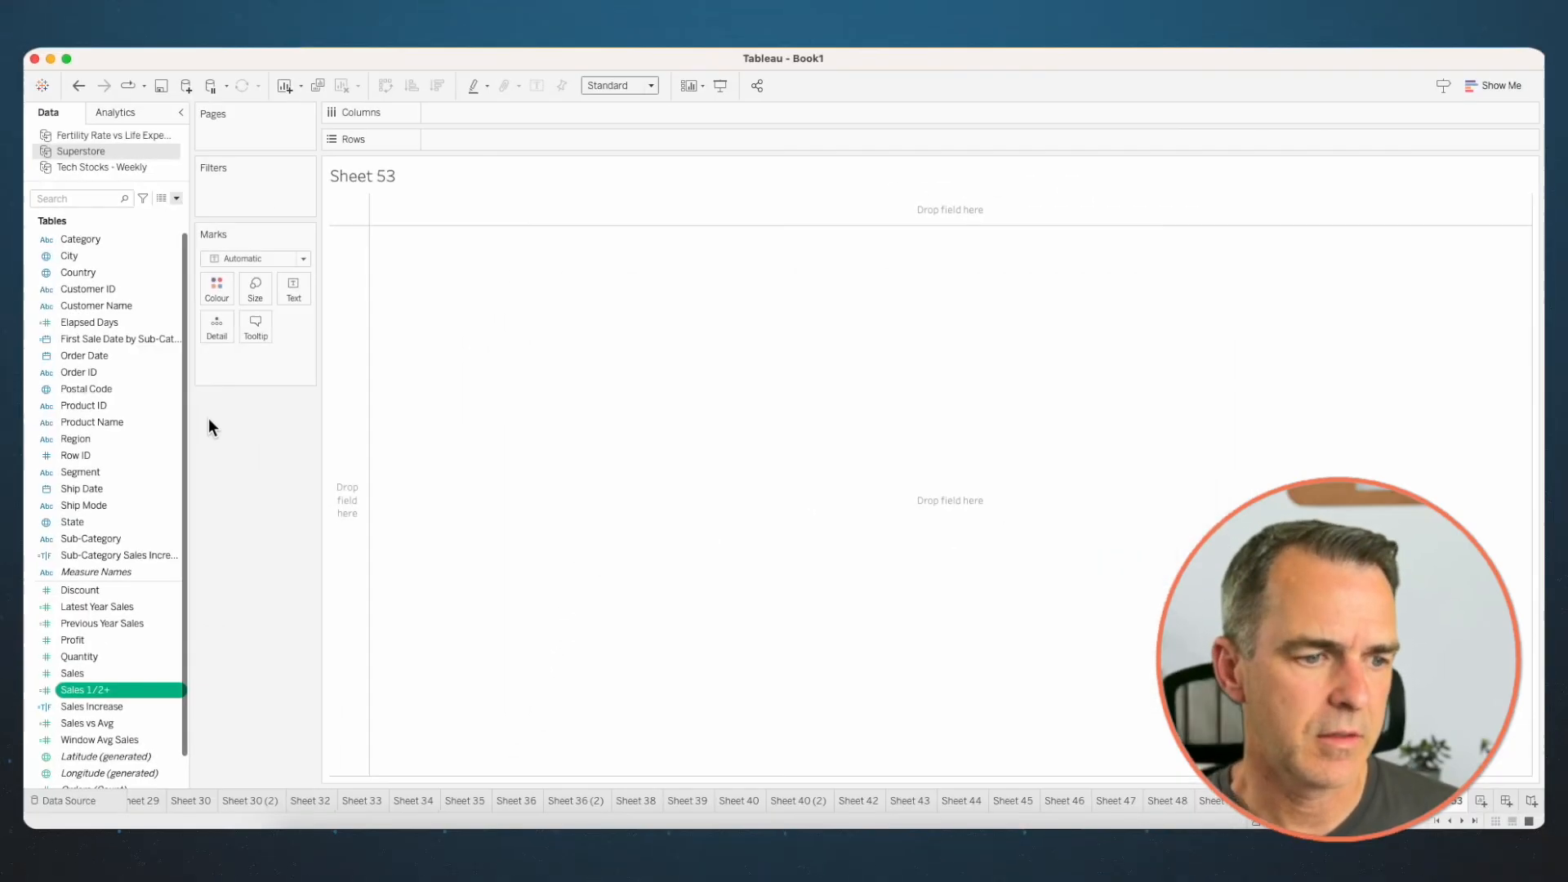
- Create a calculated field named Sales 1/2- with the formula -[Sales]*.5
left_click(177, 198)
left_click(154, 214)
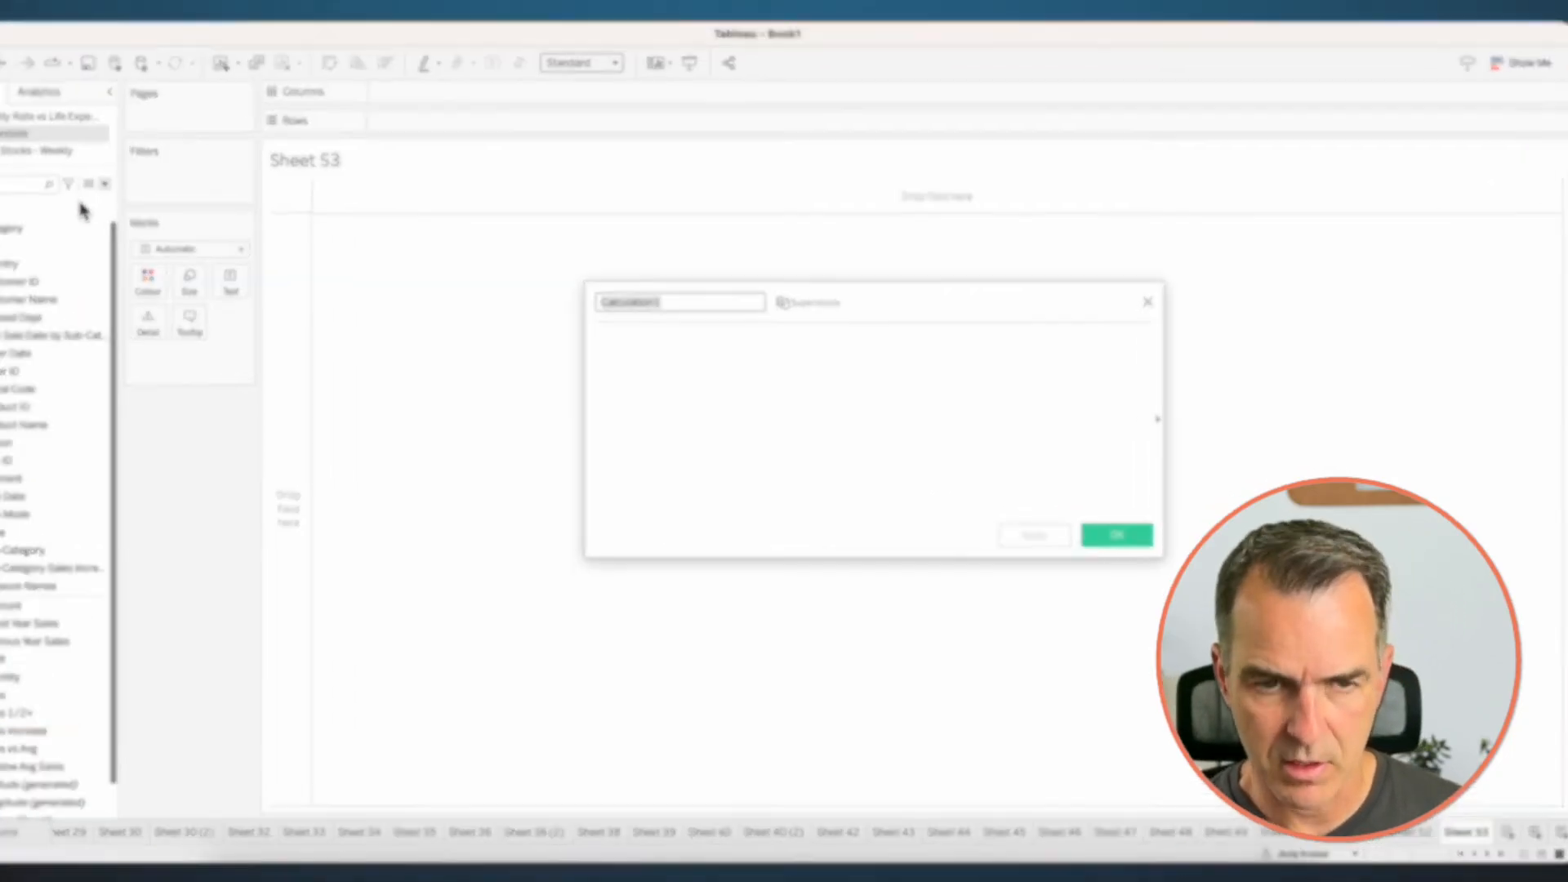
type("Sales 1/2-")
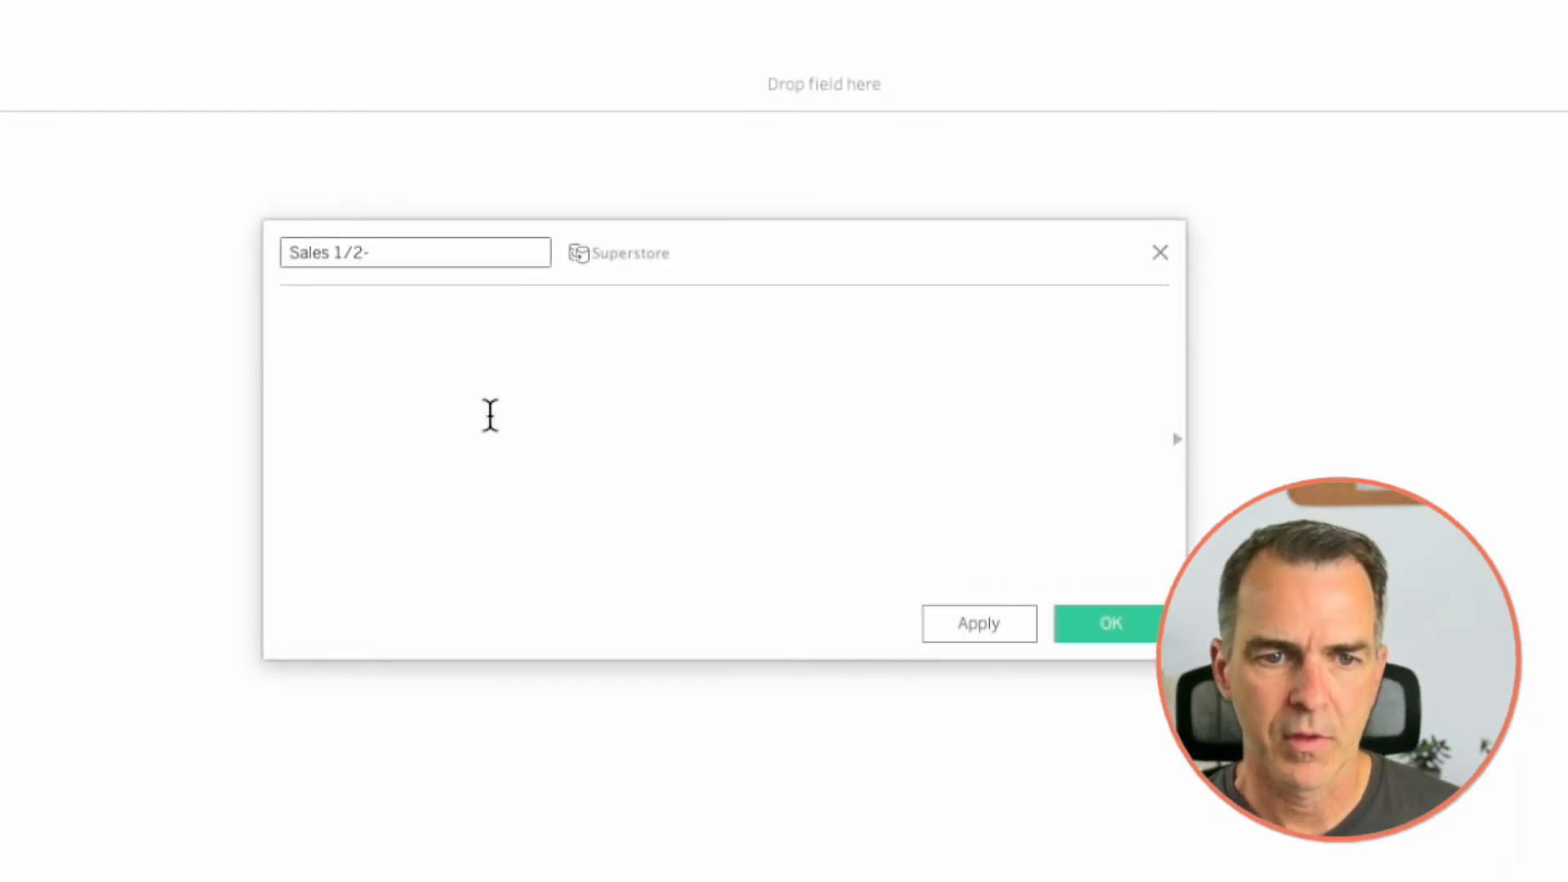
left_click(608, 359)
type("-sal")
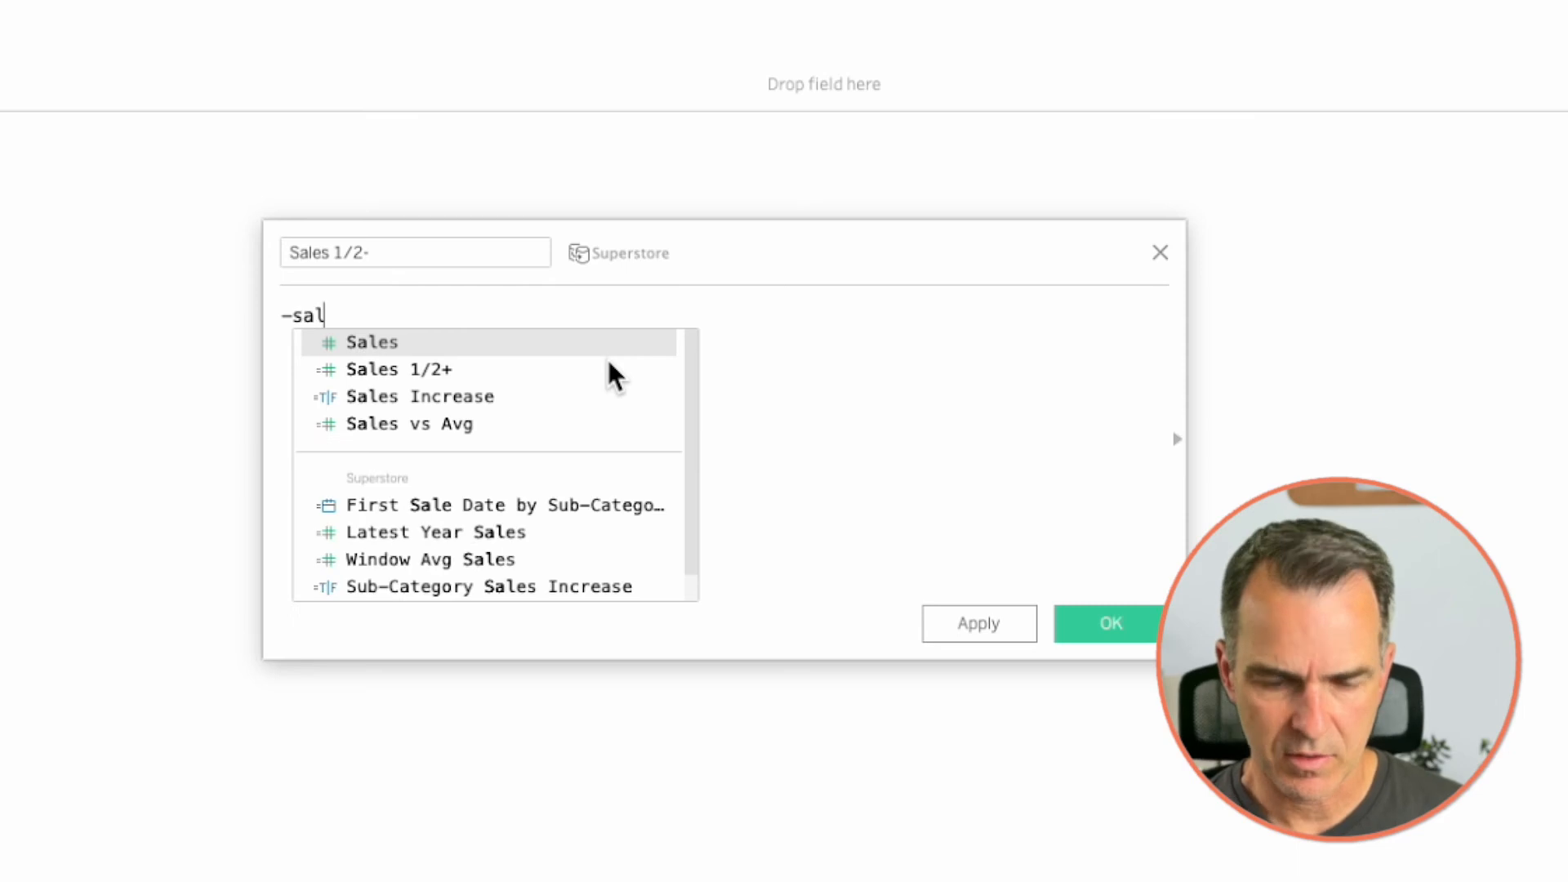
key("Return")
type("*")
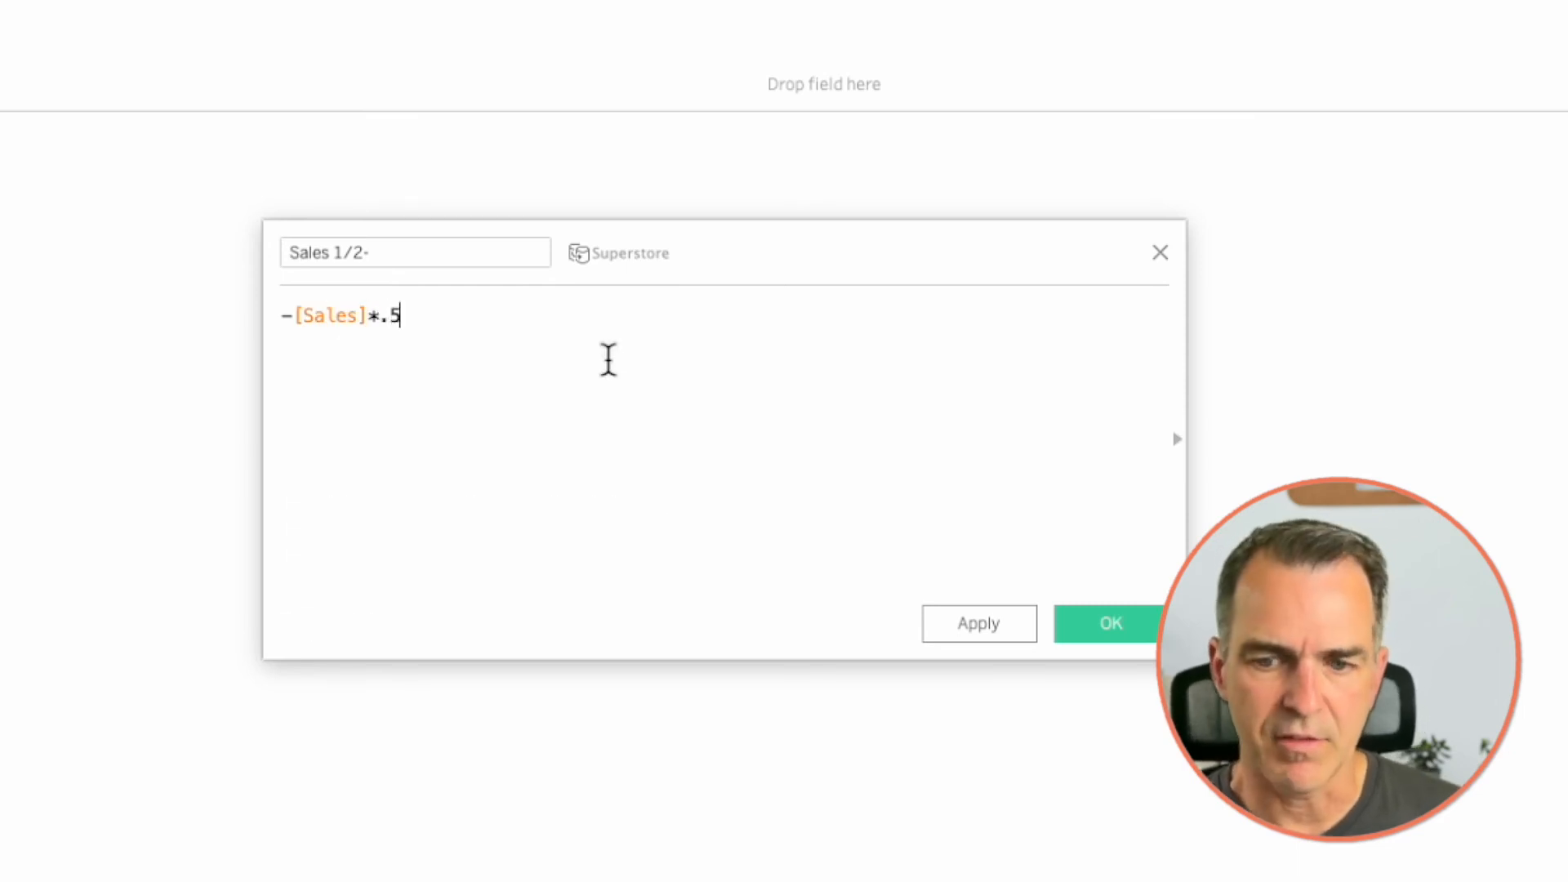
left_click(1109, 623)
- Place Order Date on Rows as the discrete month-year field MY(Order Date)
right_click(93, 355)
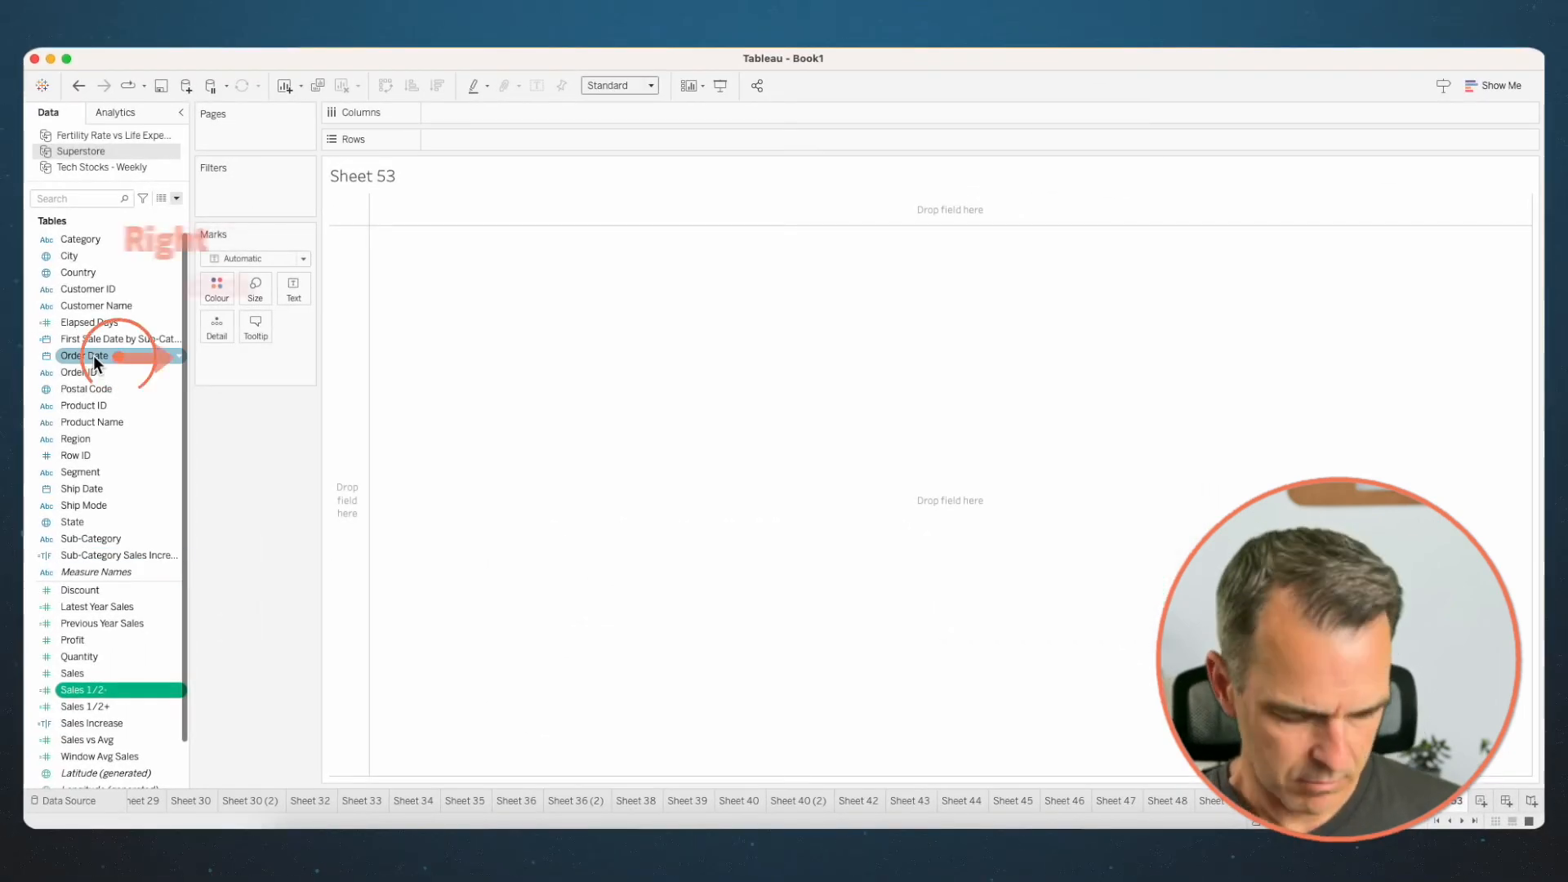
left_click_drag(93, 355, 702, 141)
left_click(706, 400)
left_click(894, 695)
- Plot Sales 1/2+ and Sales 1/2- on one shared Columns axis, with Measure Names on Path instead of Colour
left_click(86, 704)
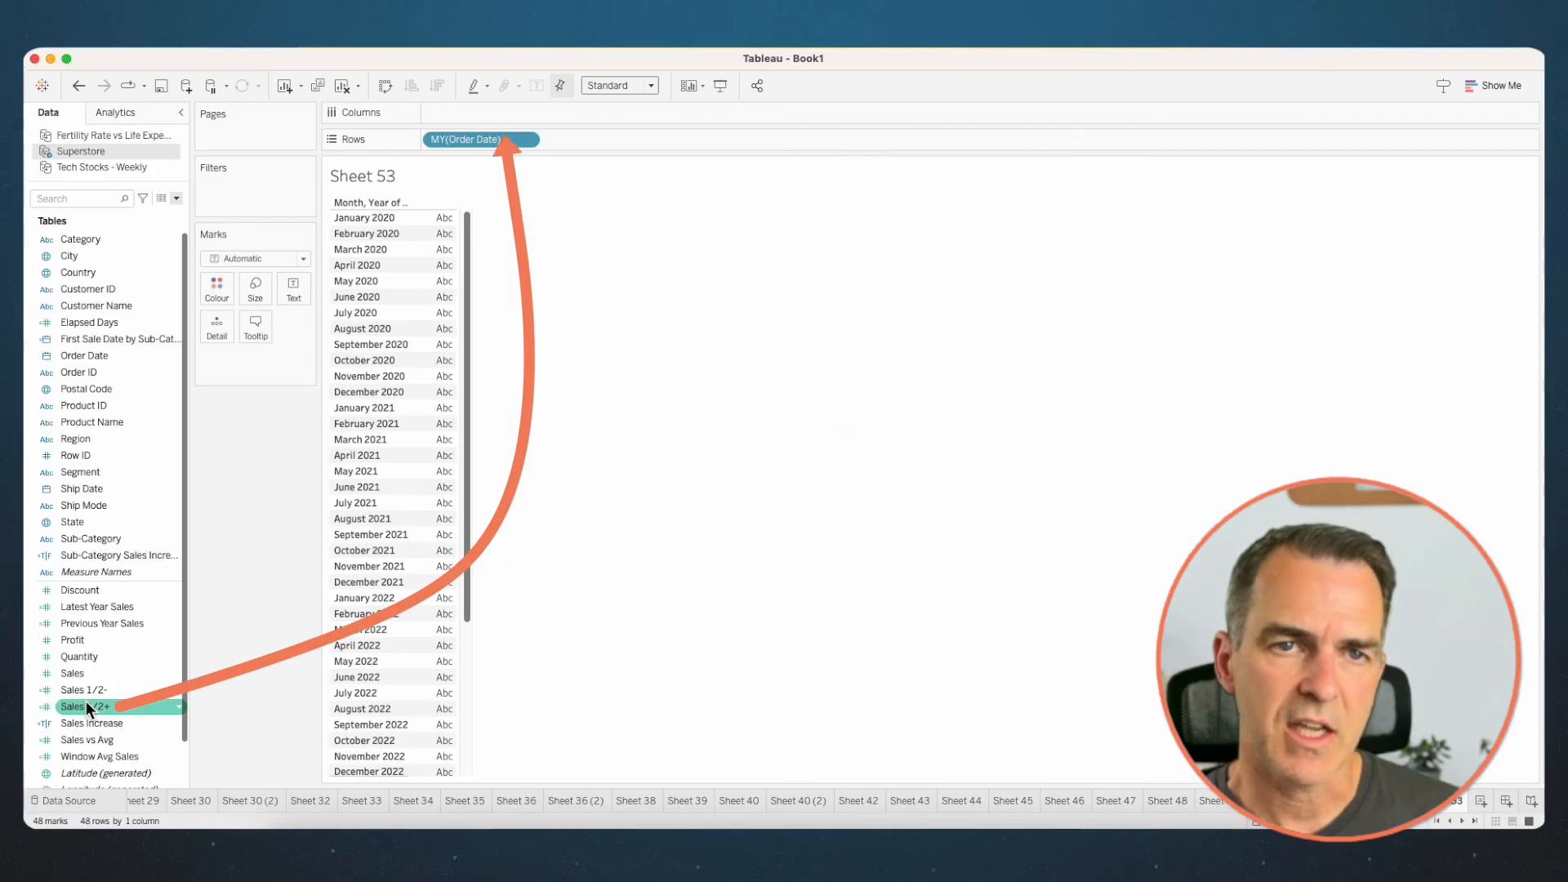
mouse_move(86, 702)
left_mouse_down()
mouse_move(491, 108)
mouse_move(120, 688)
mouse_move(487, 752)
mouse_move(728, 747)
left_mouse_up()
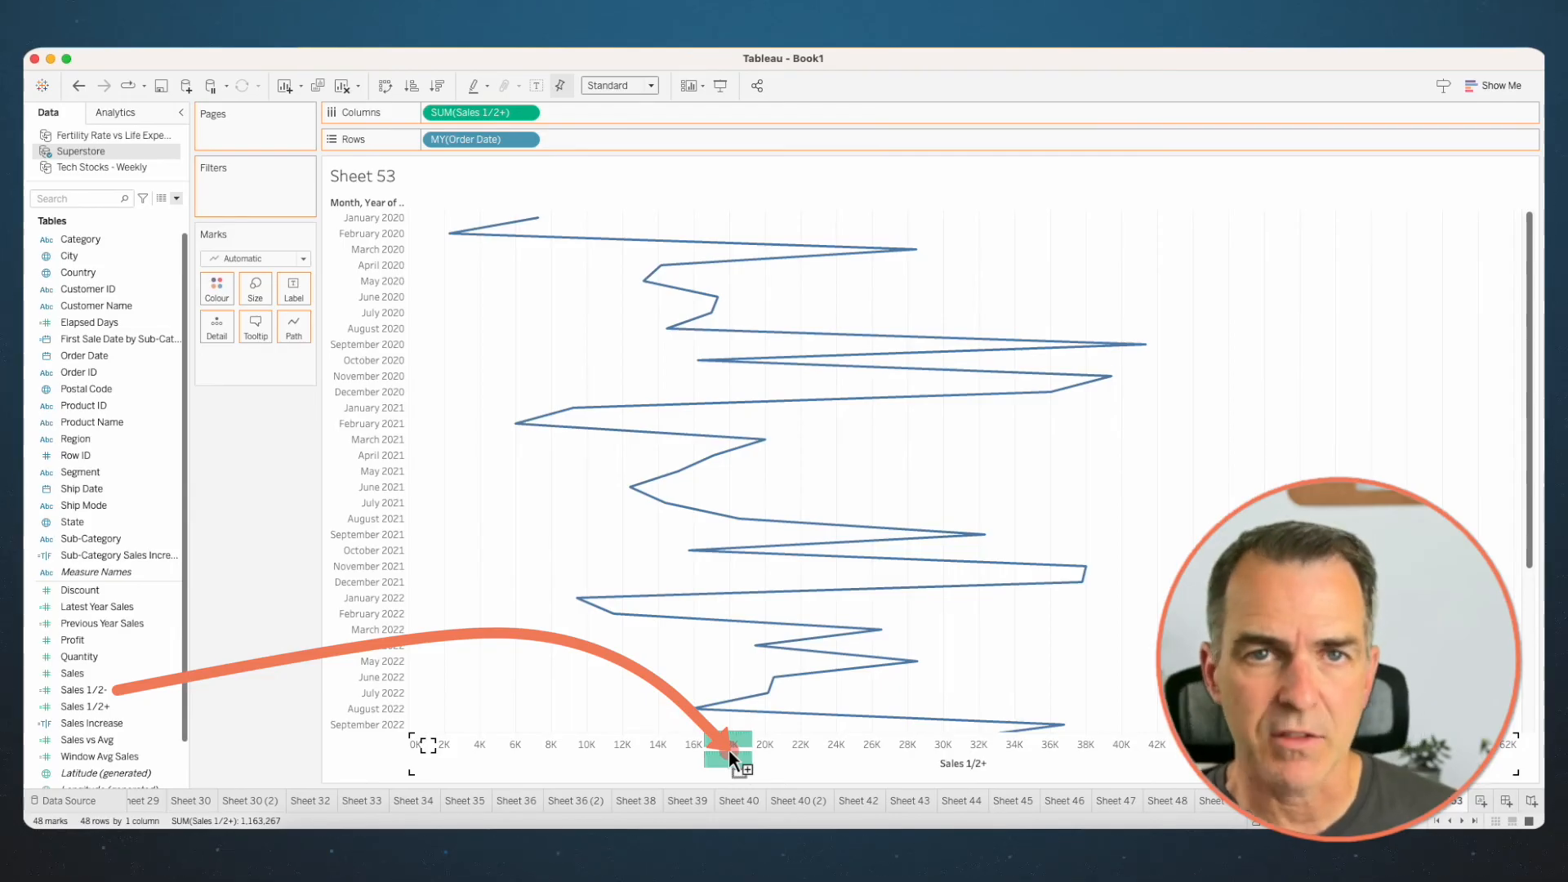
left_click_drag(728, 748, 728, 748)
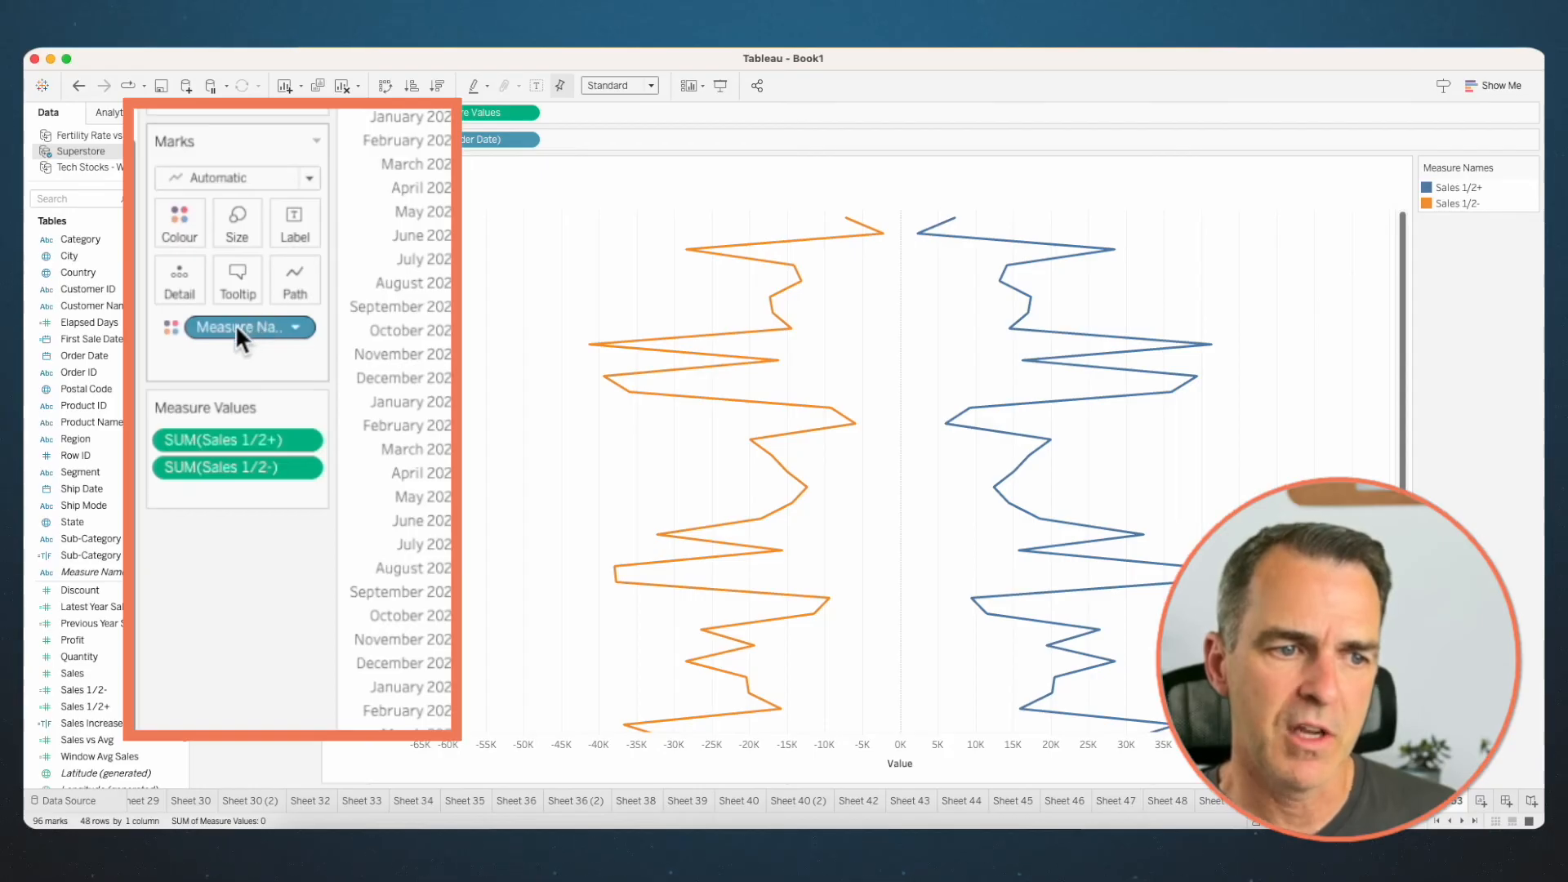
left_click_drag(235, 325, 308, 281)
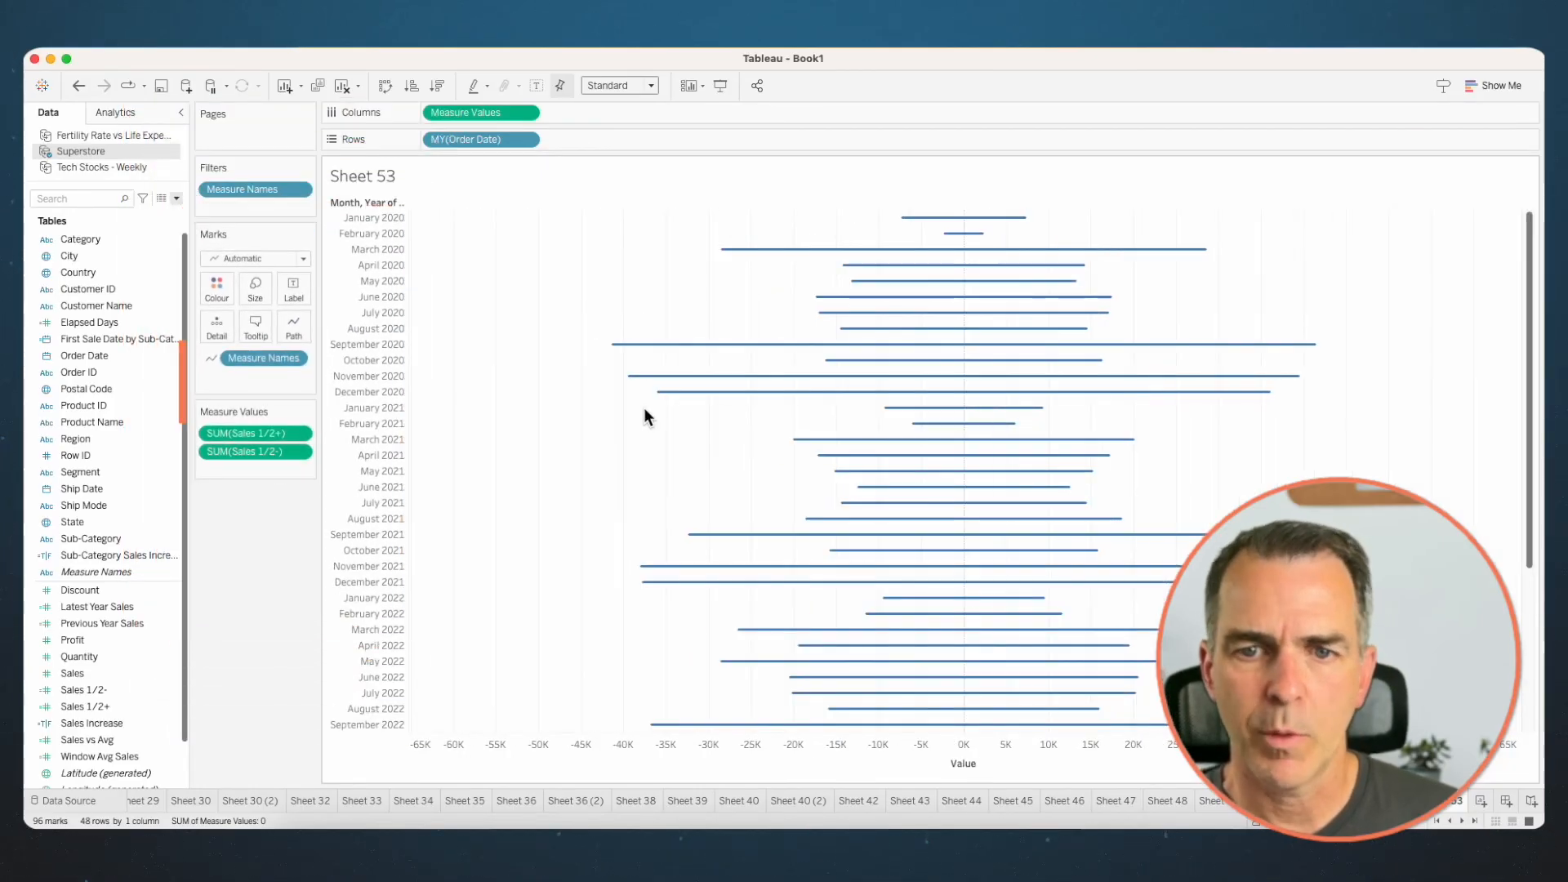
- Add Sales to the tooltip and exclude Measure Values from it
mouse_move(963, 217)
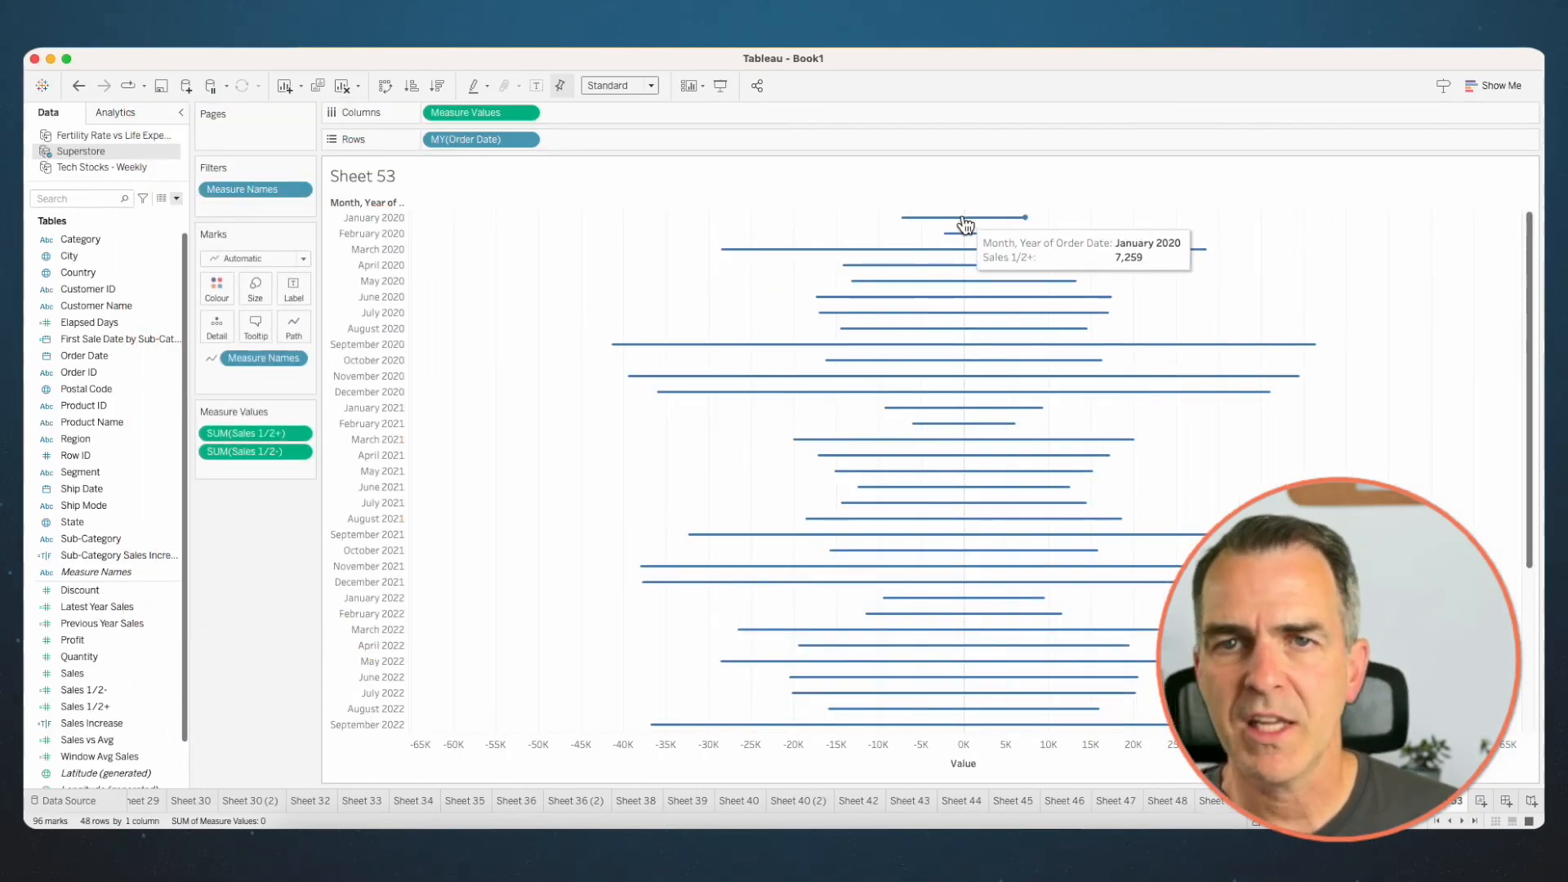
mouse_move(73, 673)
left_mouse_down()
mouse_move(106, 681)
mouse_move(158, 606)
mouse_move(253, 336)
left_mouse_up()
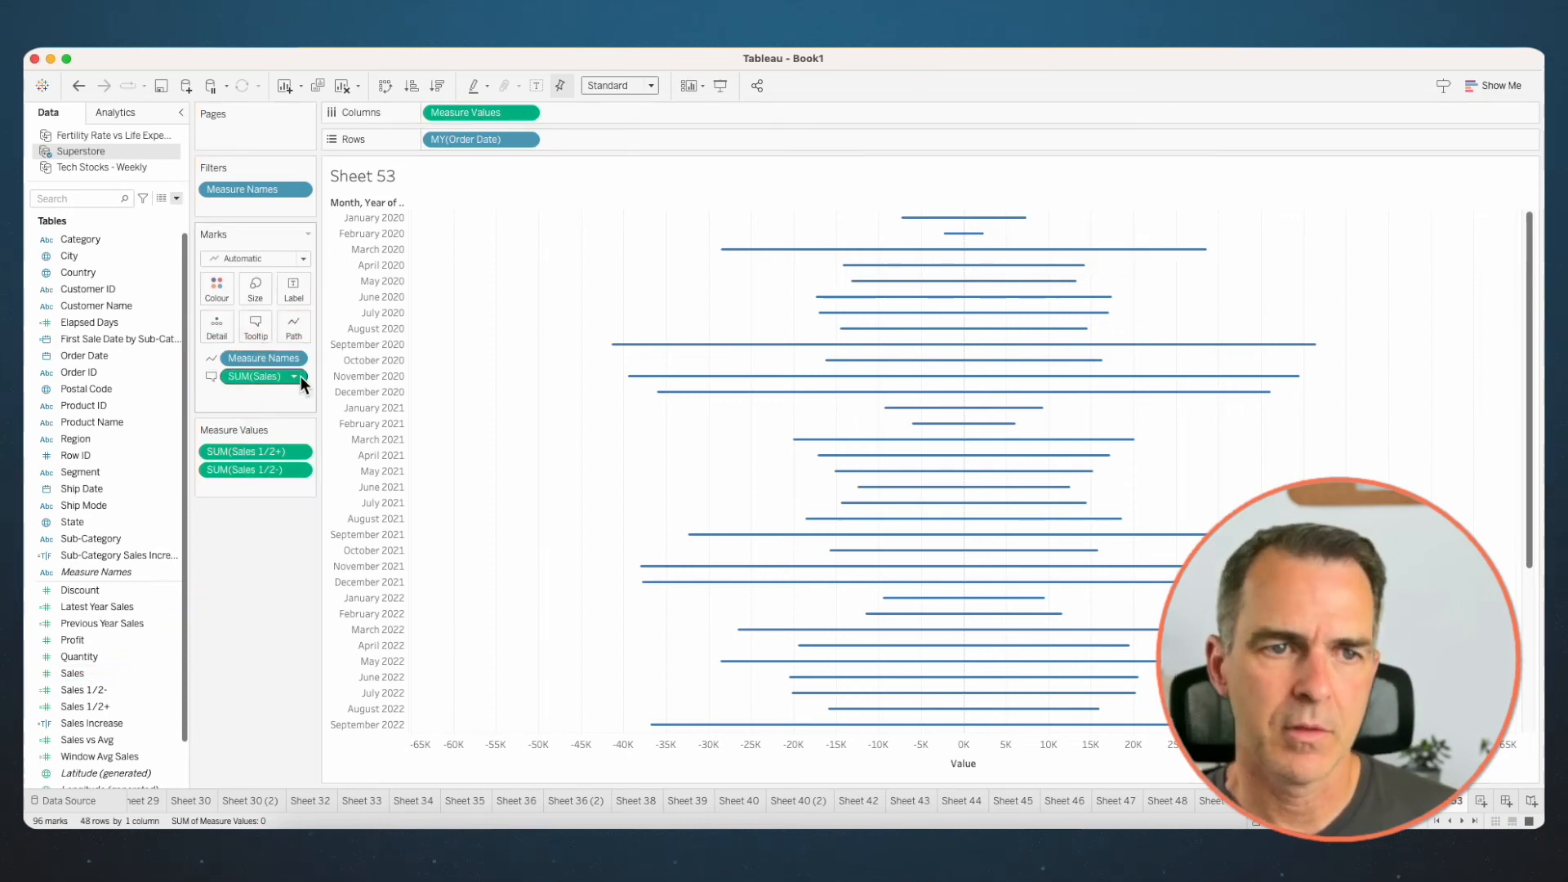
right_click(480, 115)
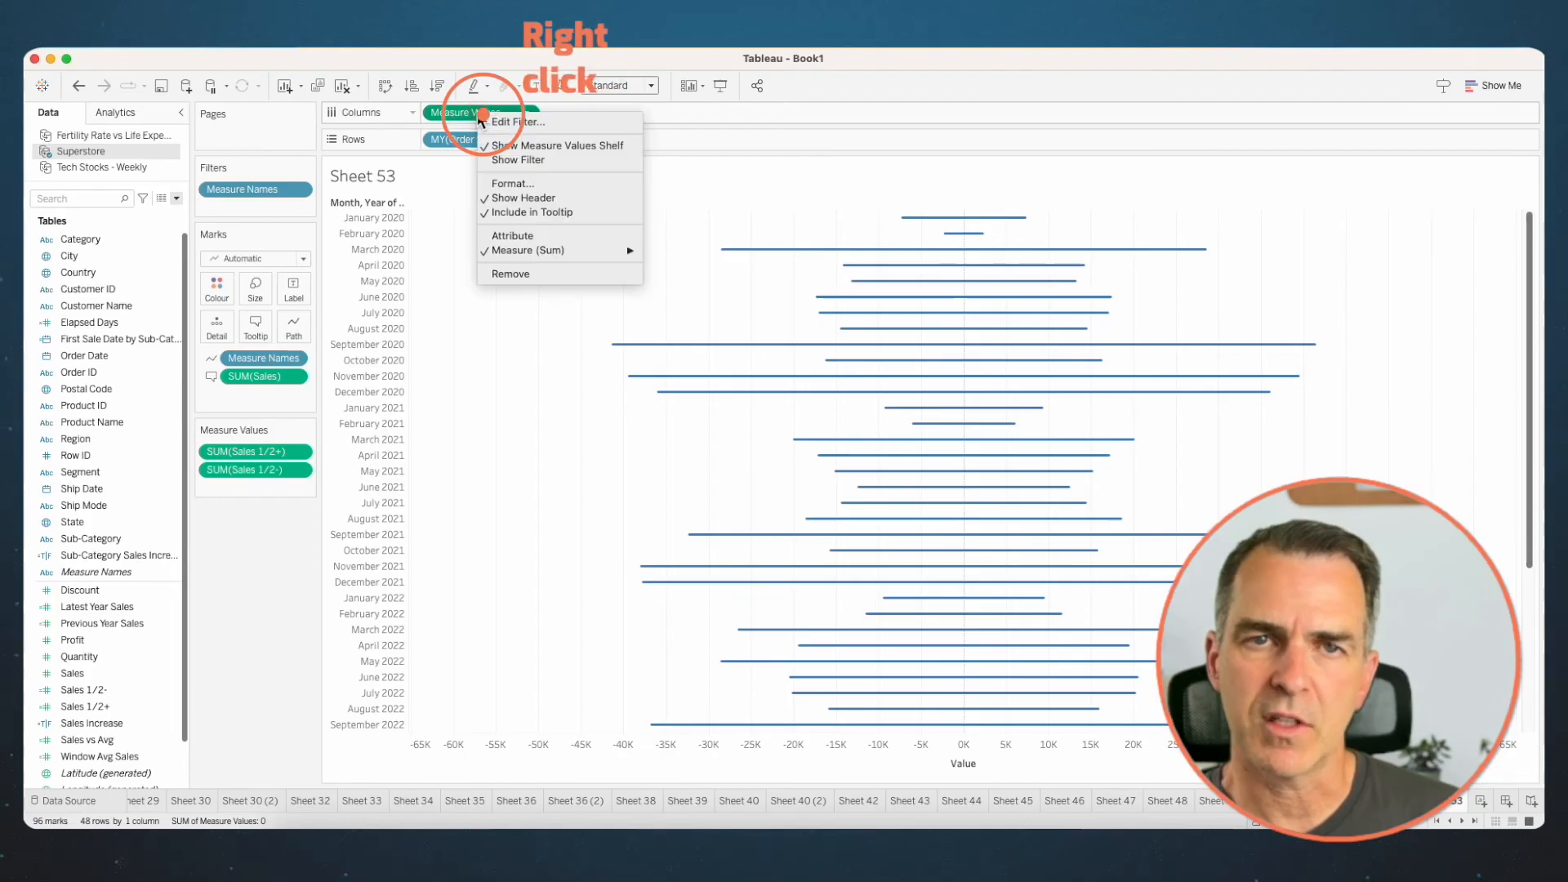
left_click(513, 213)
mouse_move(904, 219)
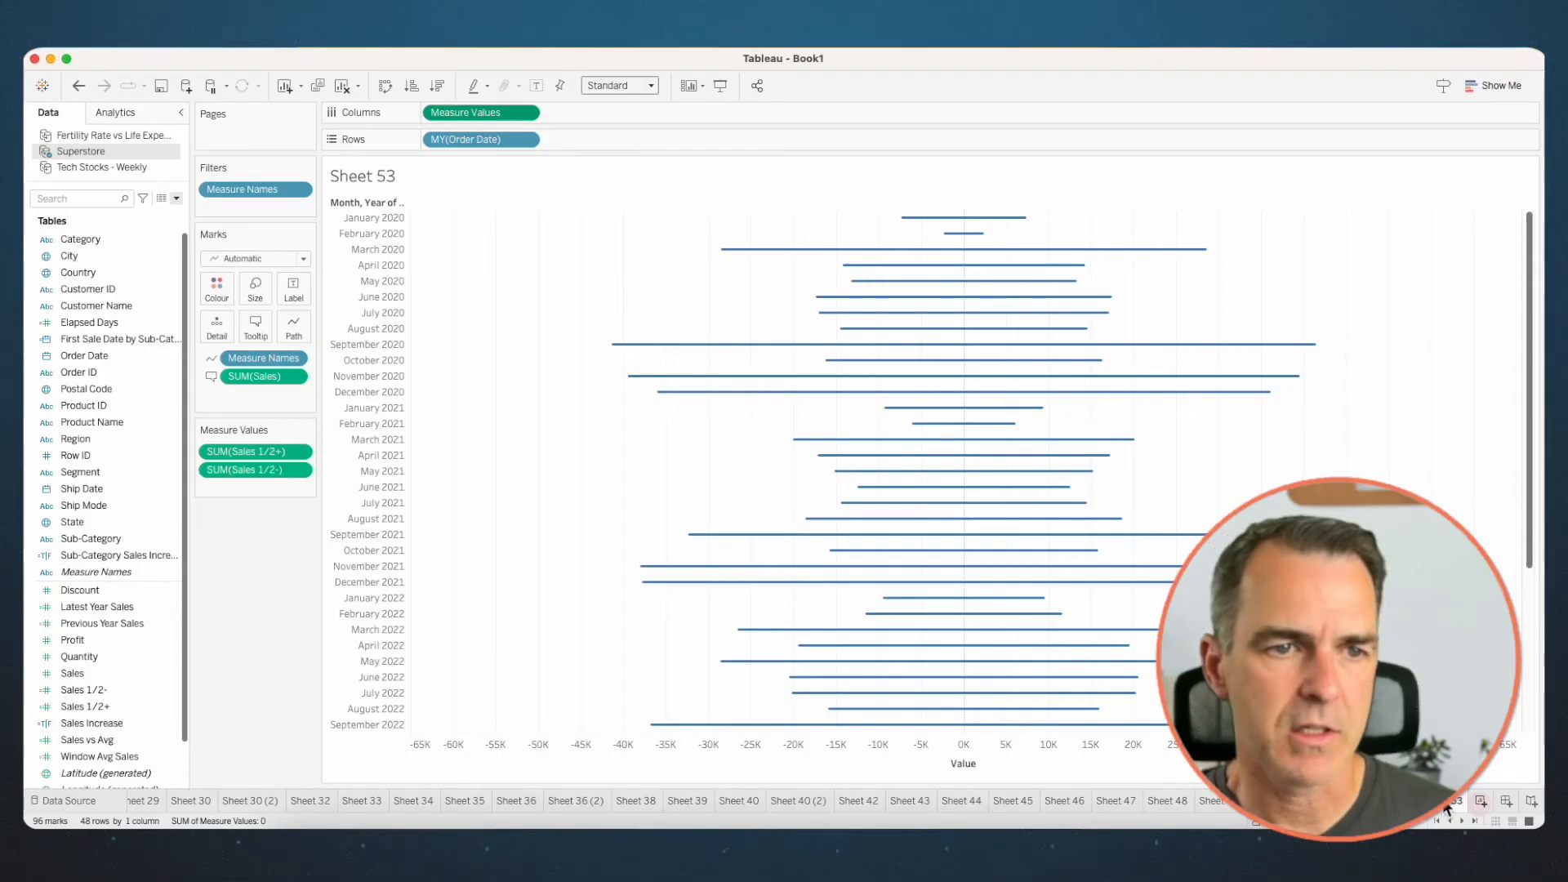
- On a new sheet, plot Sales by continuous month of Order Date as lines, with Sub-Category on Detail
left_click(1479, 804)
left_click(113, 354)
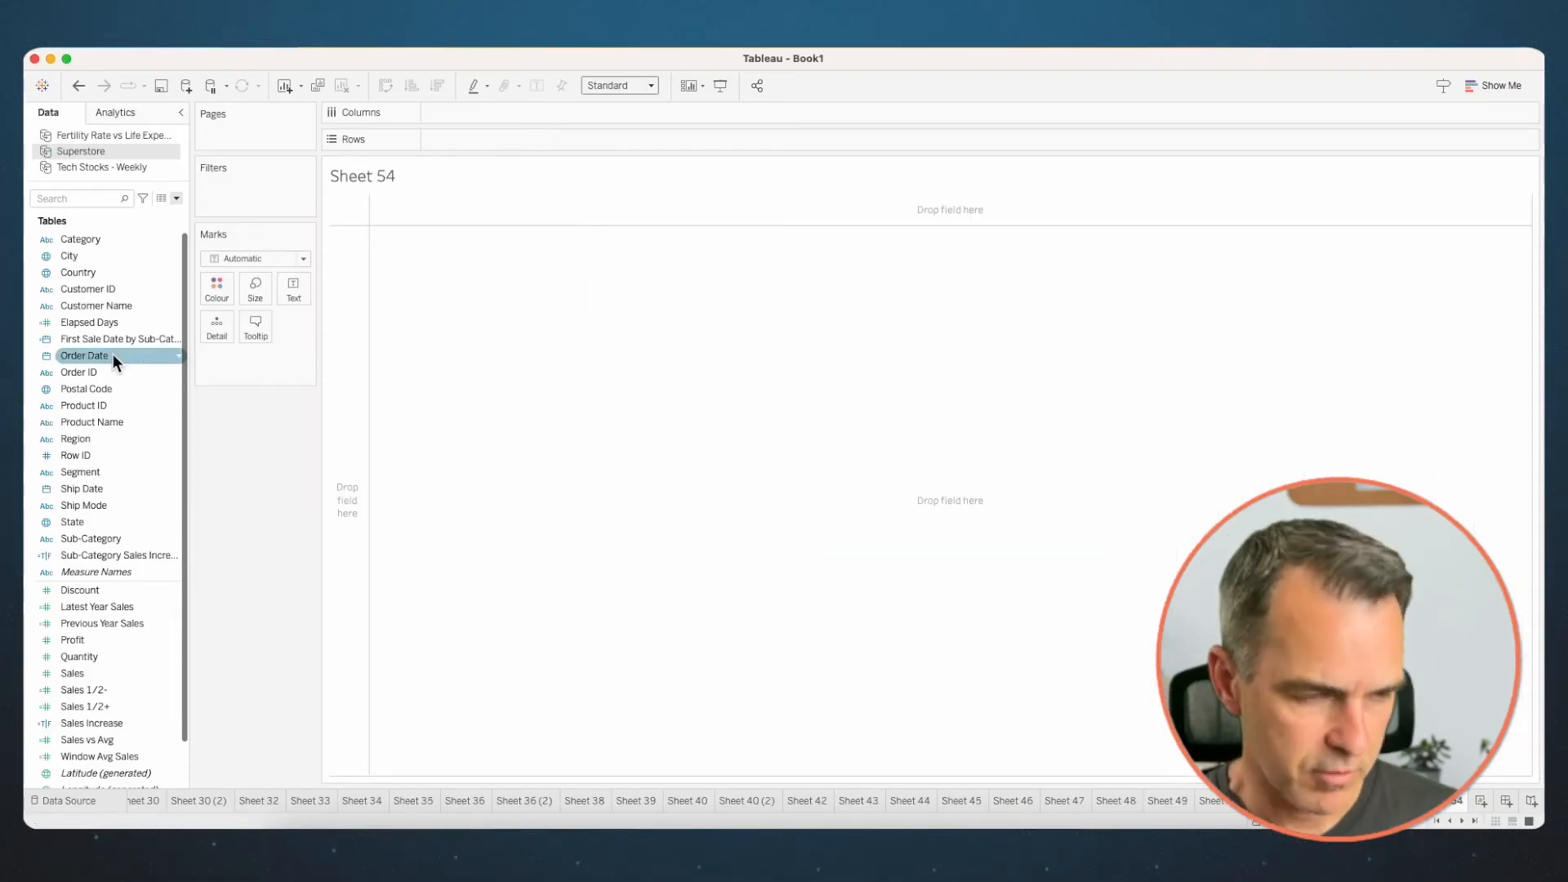
left_click_drag(112, 354, 543, 112)
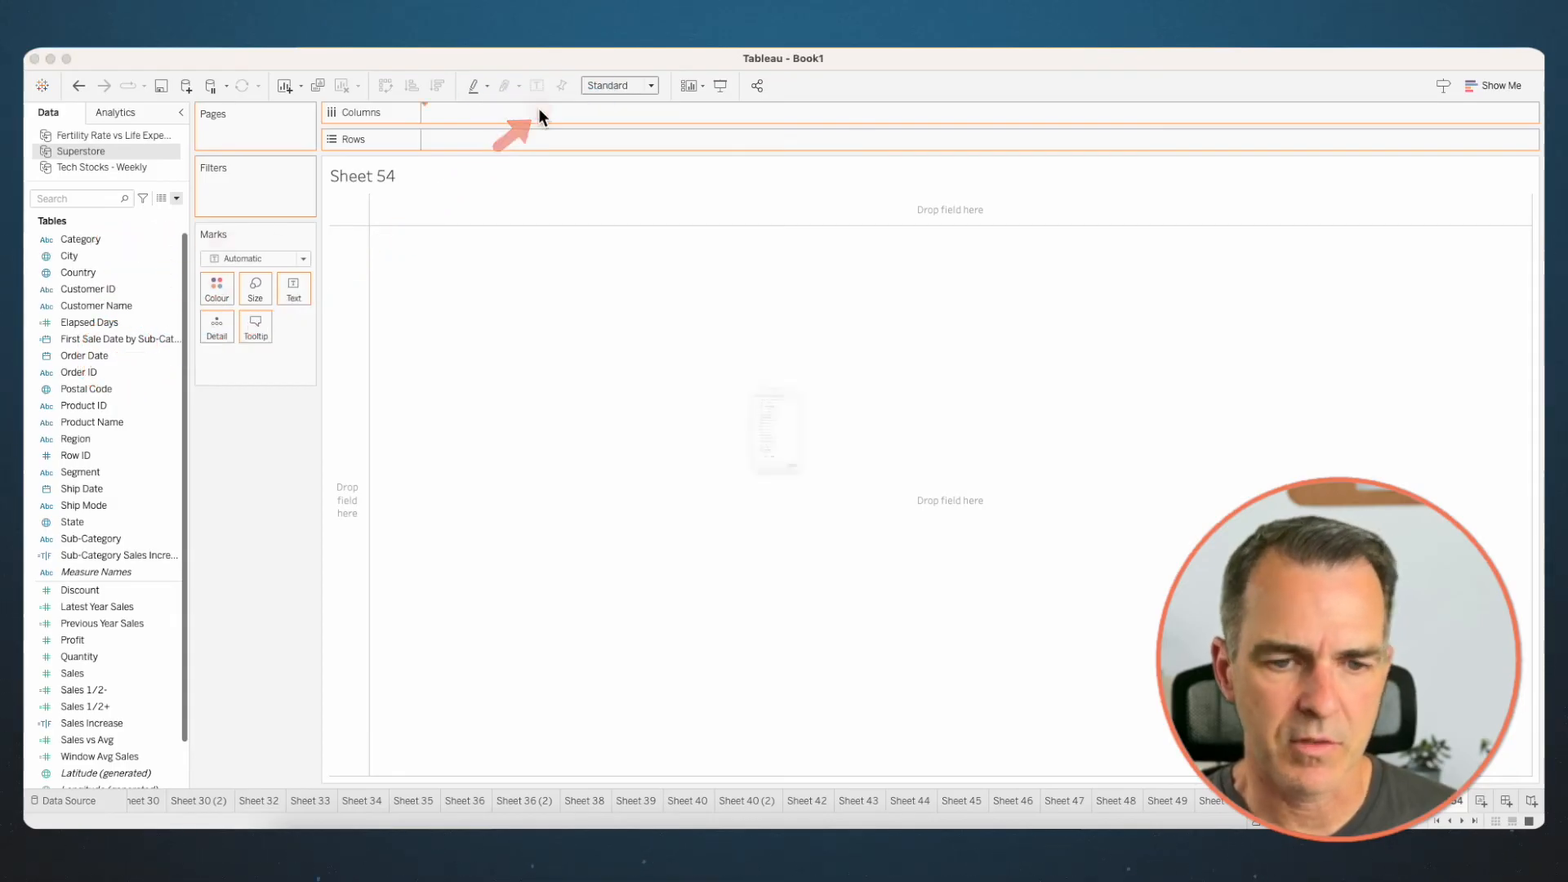
left_click(727, 563)
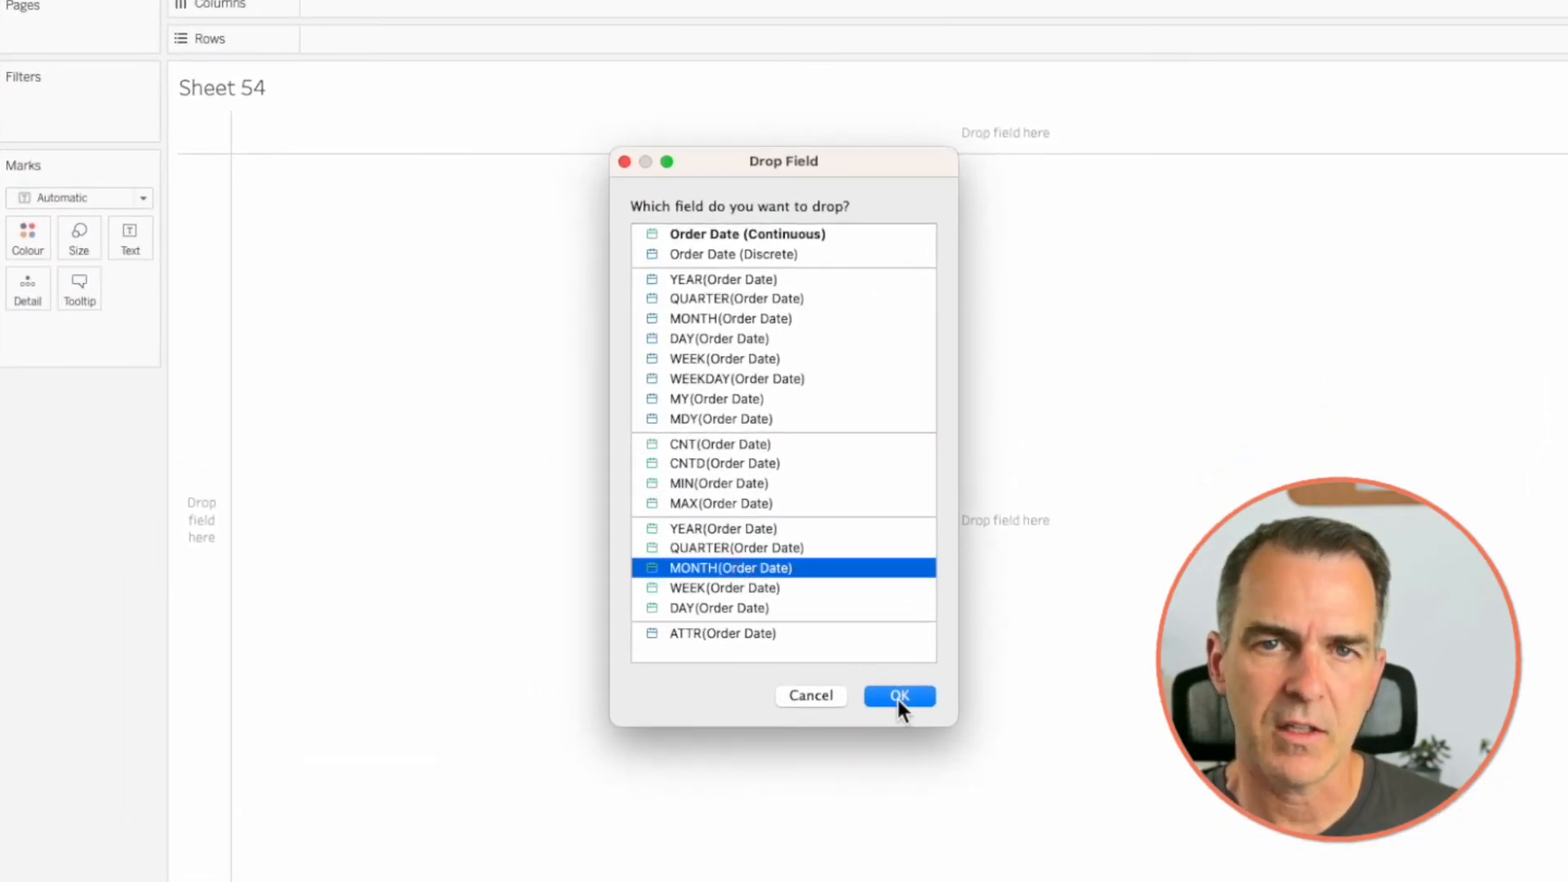
left_click(899, 696)
left_click_drag(57, 678, 464, 139)
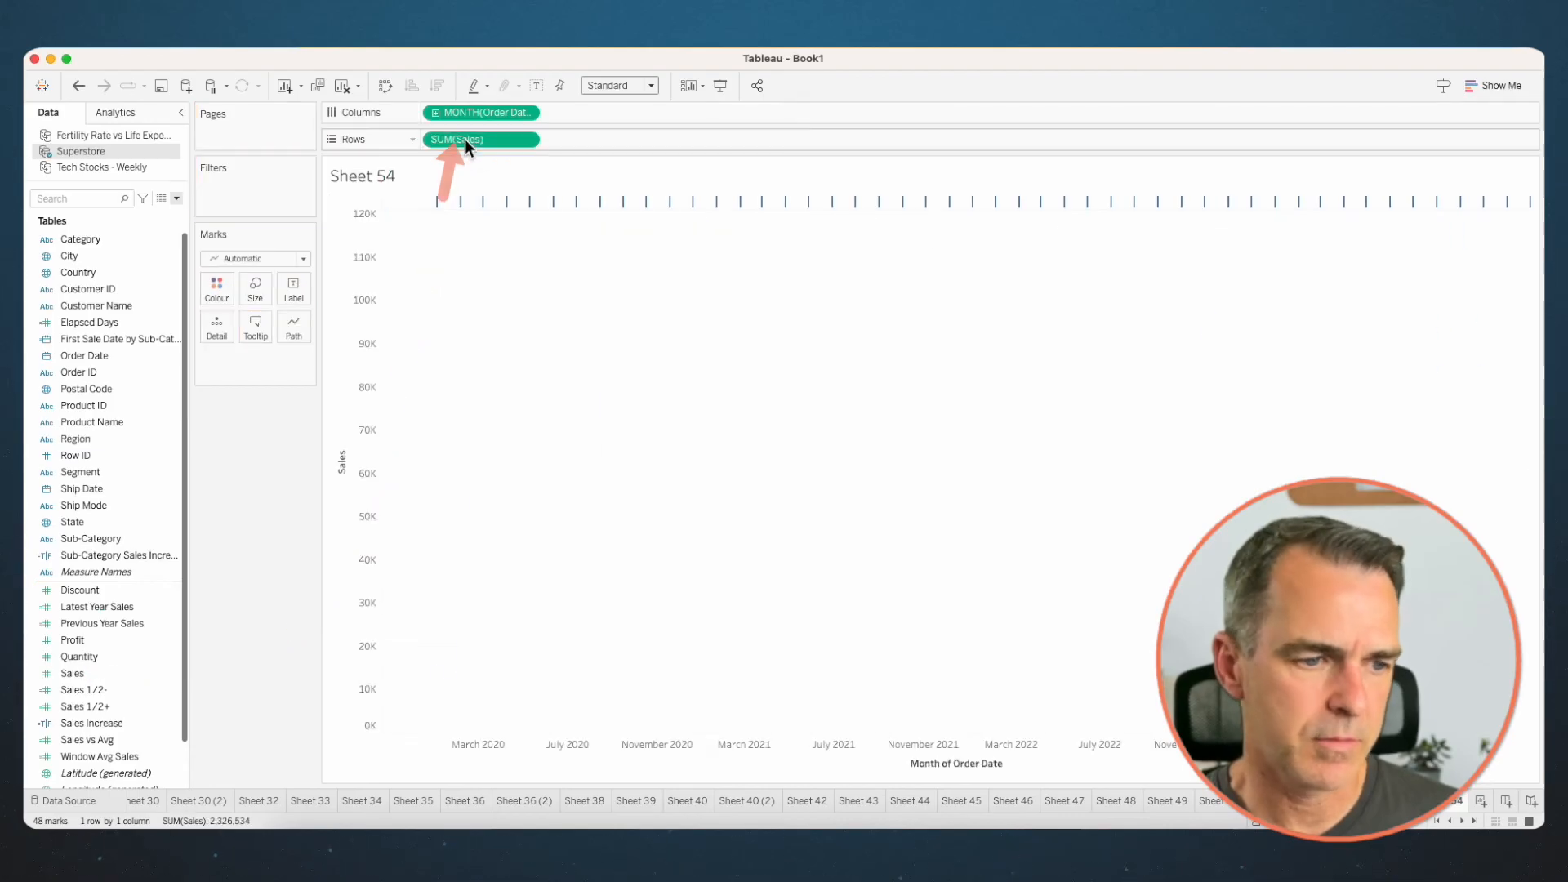
left_click_drag(87, 540, 216, 322)
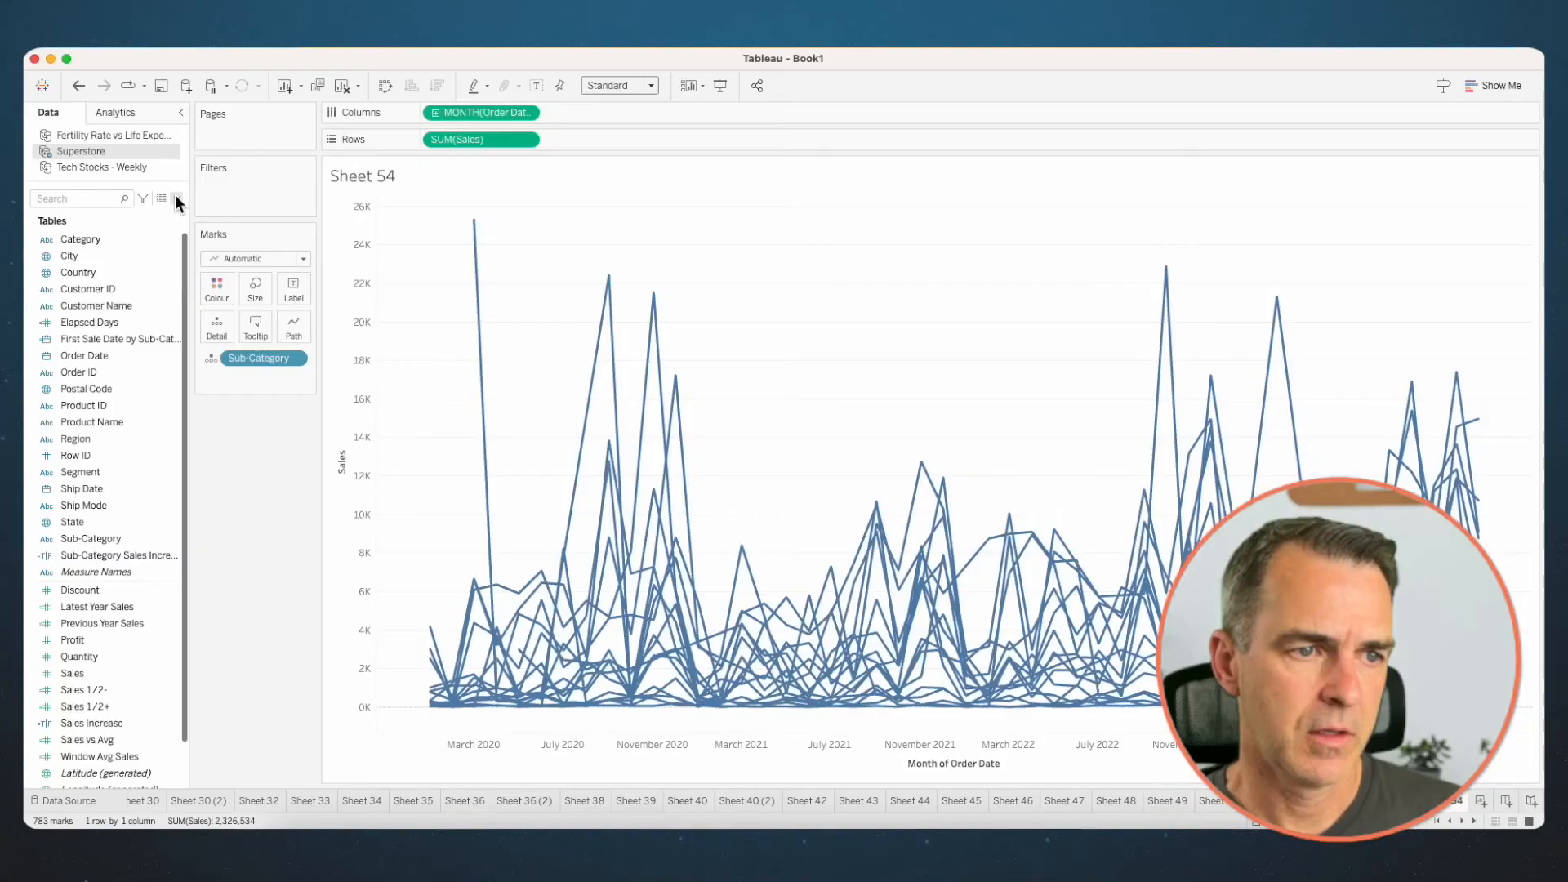
- Start a new calculated field named Parallel Sales
left_click(176, 197)
left_click(134, 212)
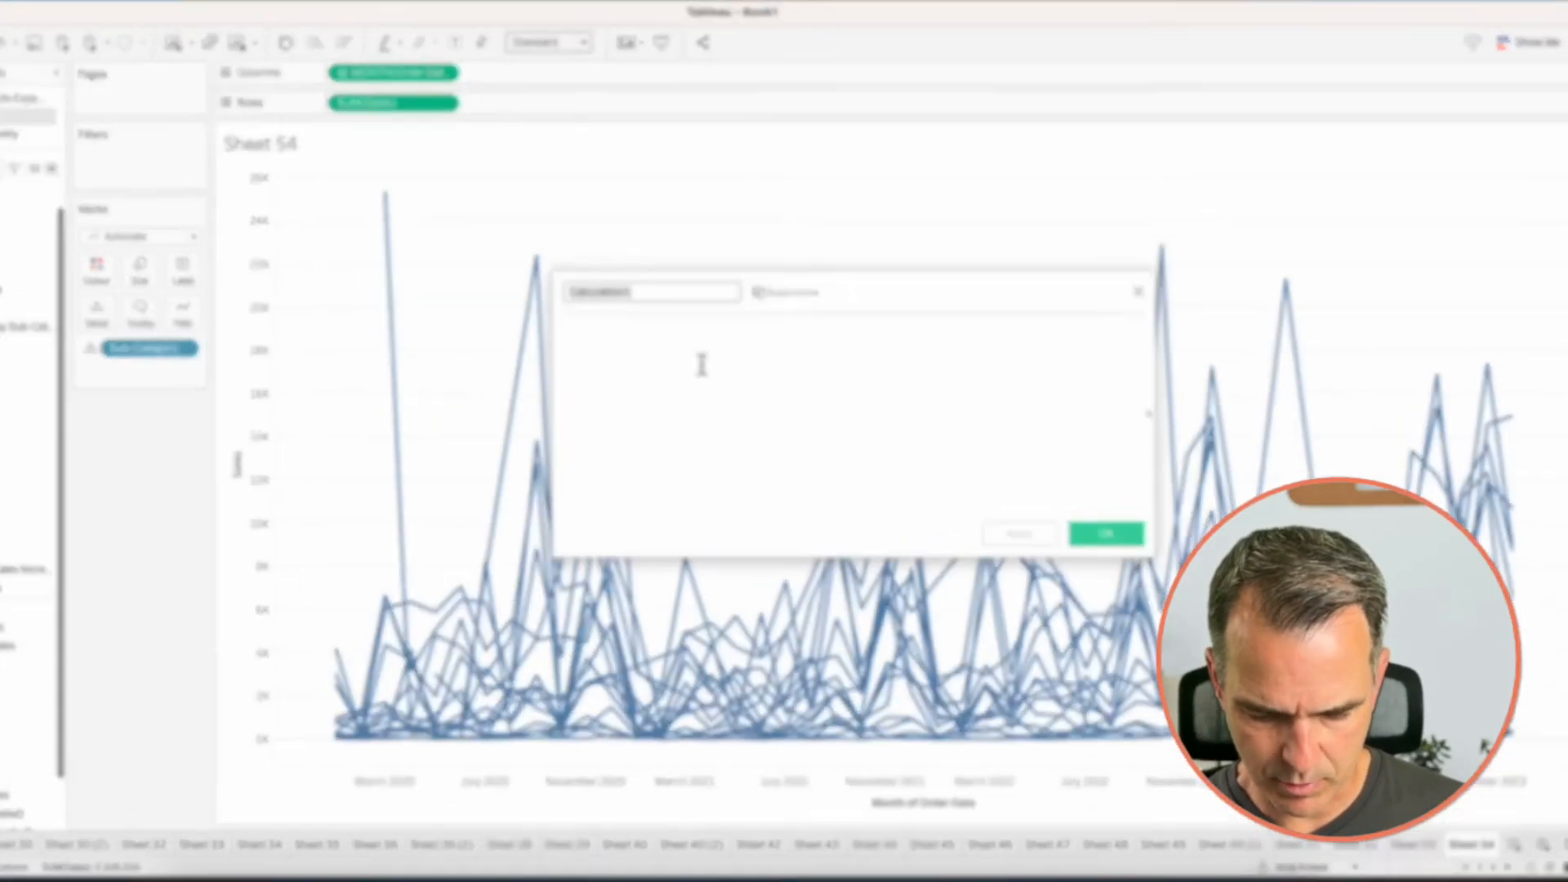
type("Para")
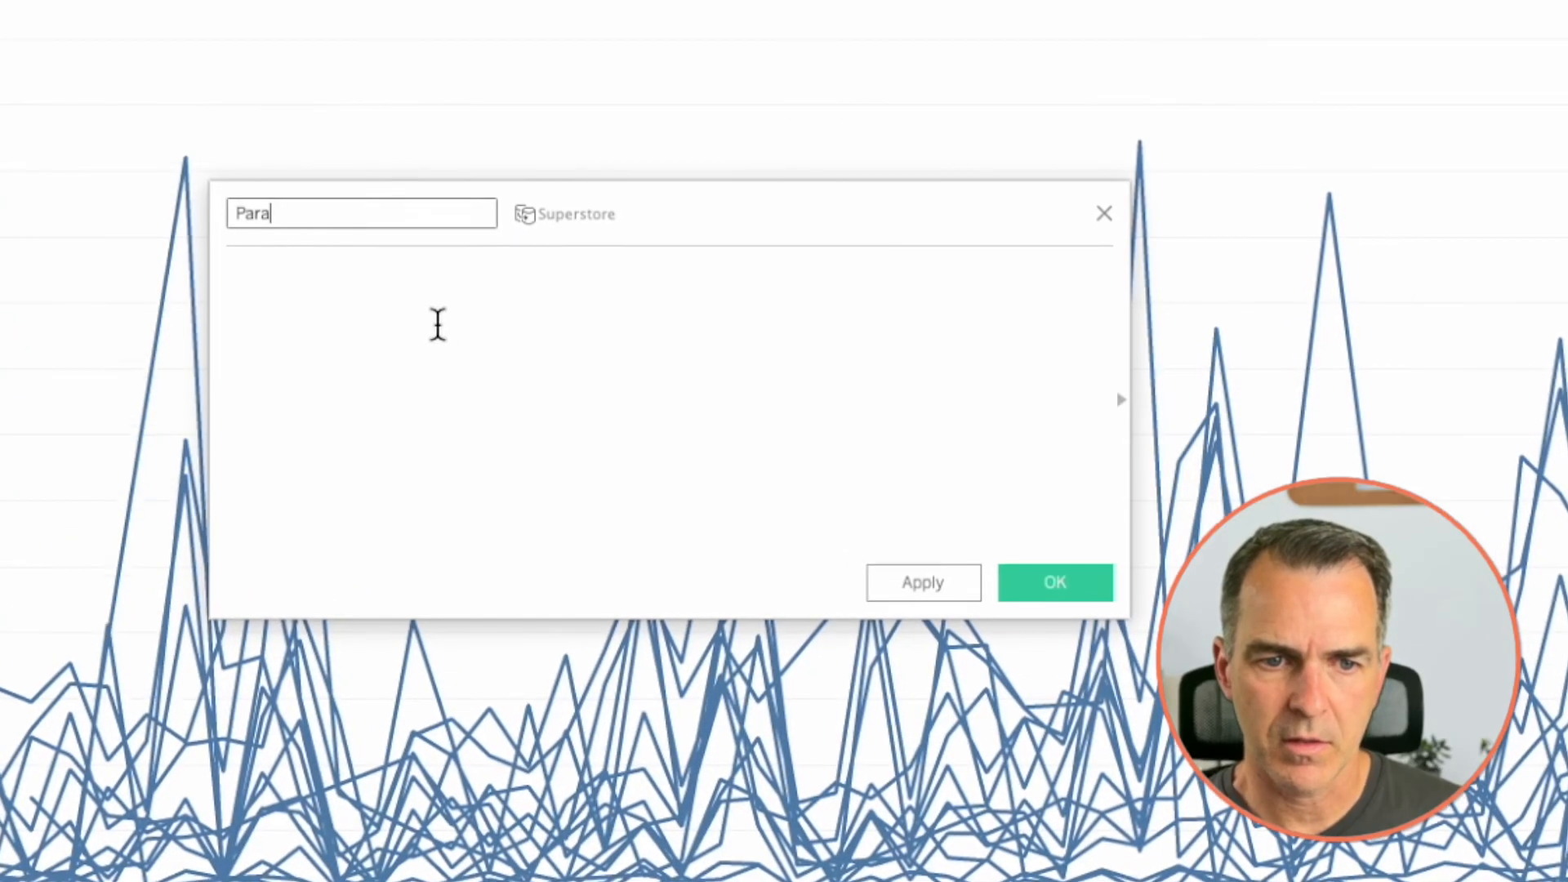
type("llel Sales")
left_click(434, 328)
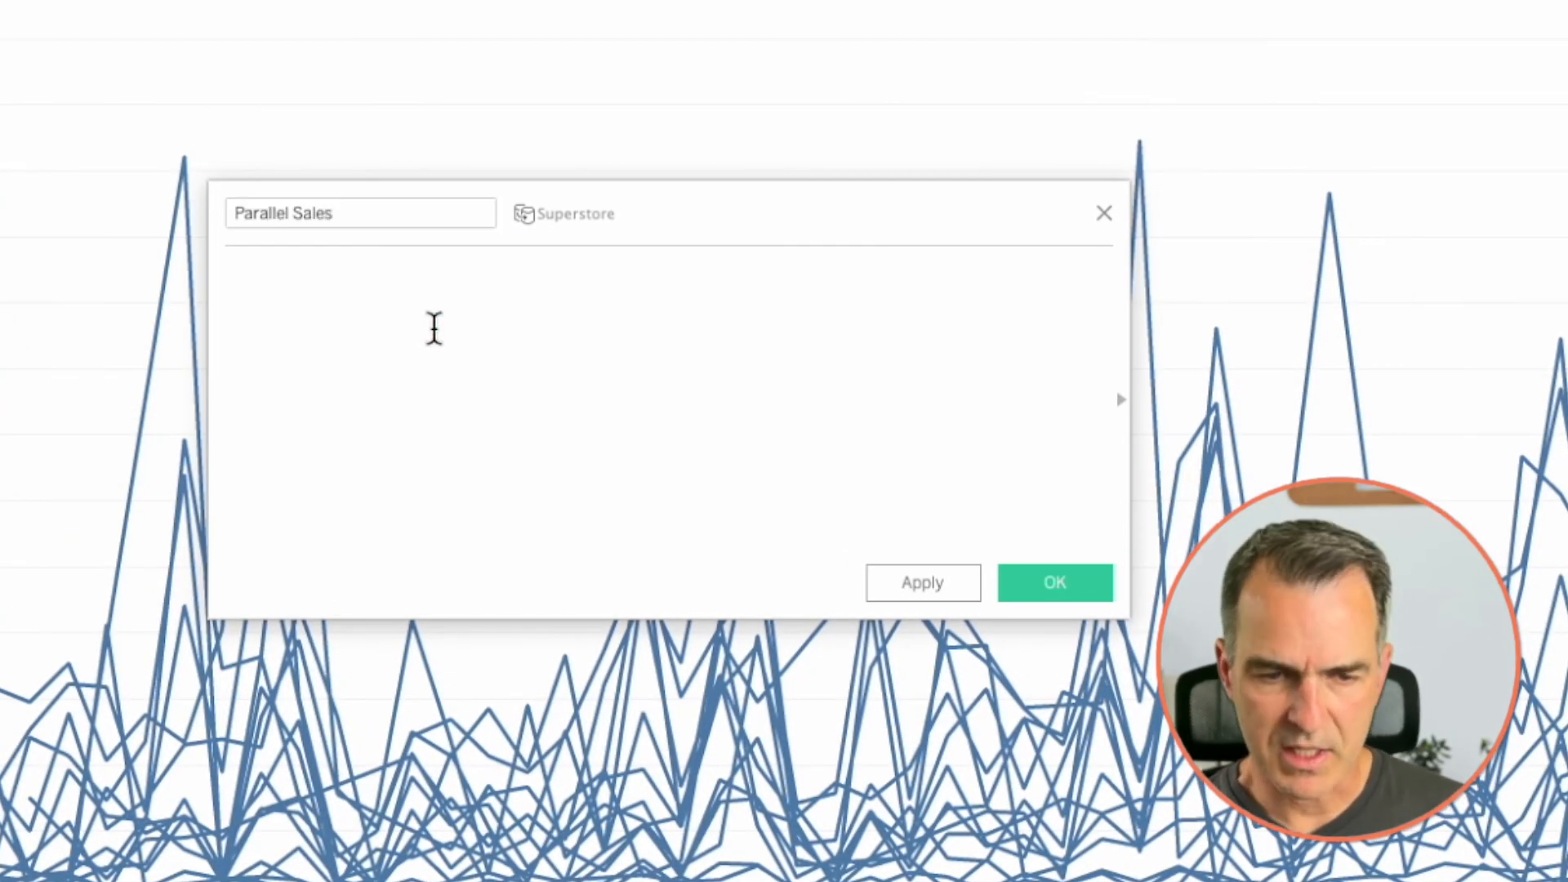
- Enter WINDOW_MAX(SUM([Sales])) as the first part of the Parallel Sales formula
type("wind")
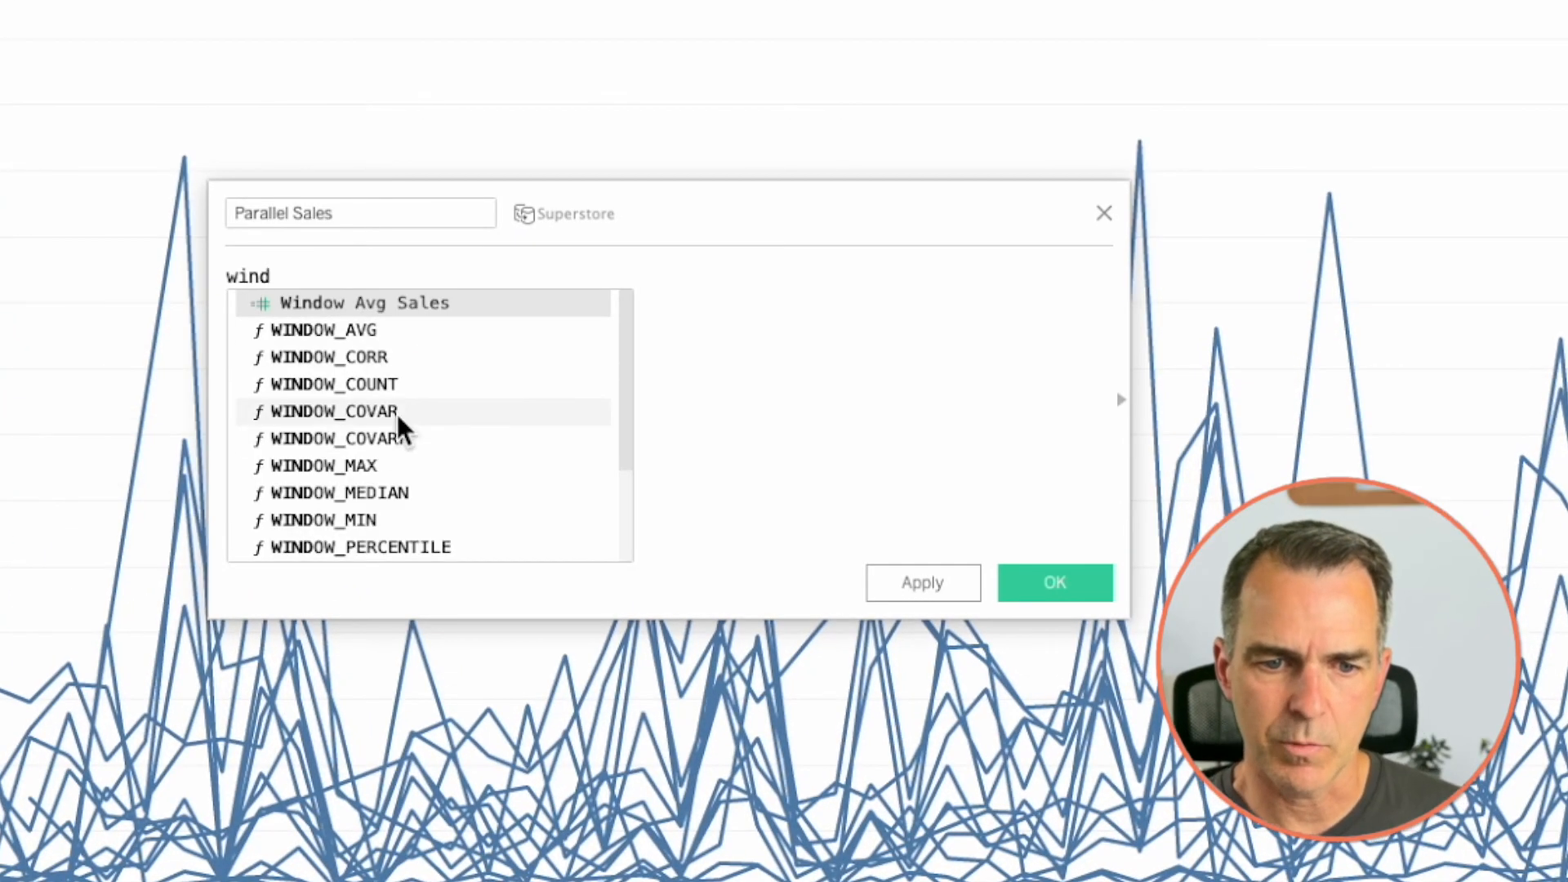
double_click(377, 463)
type("sum")
key("Return")
type("s")
key("Return")
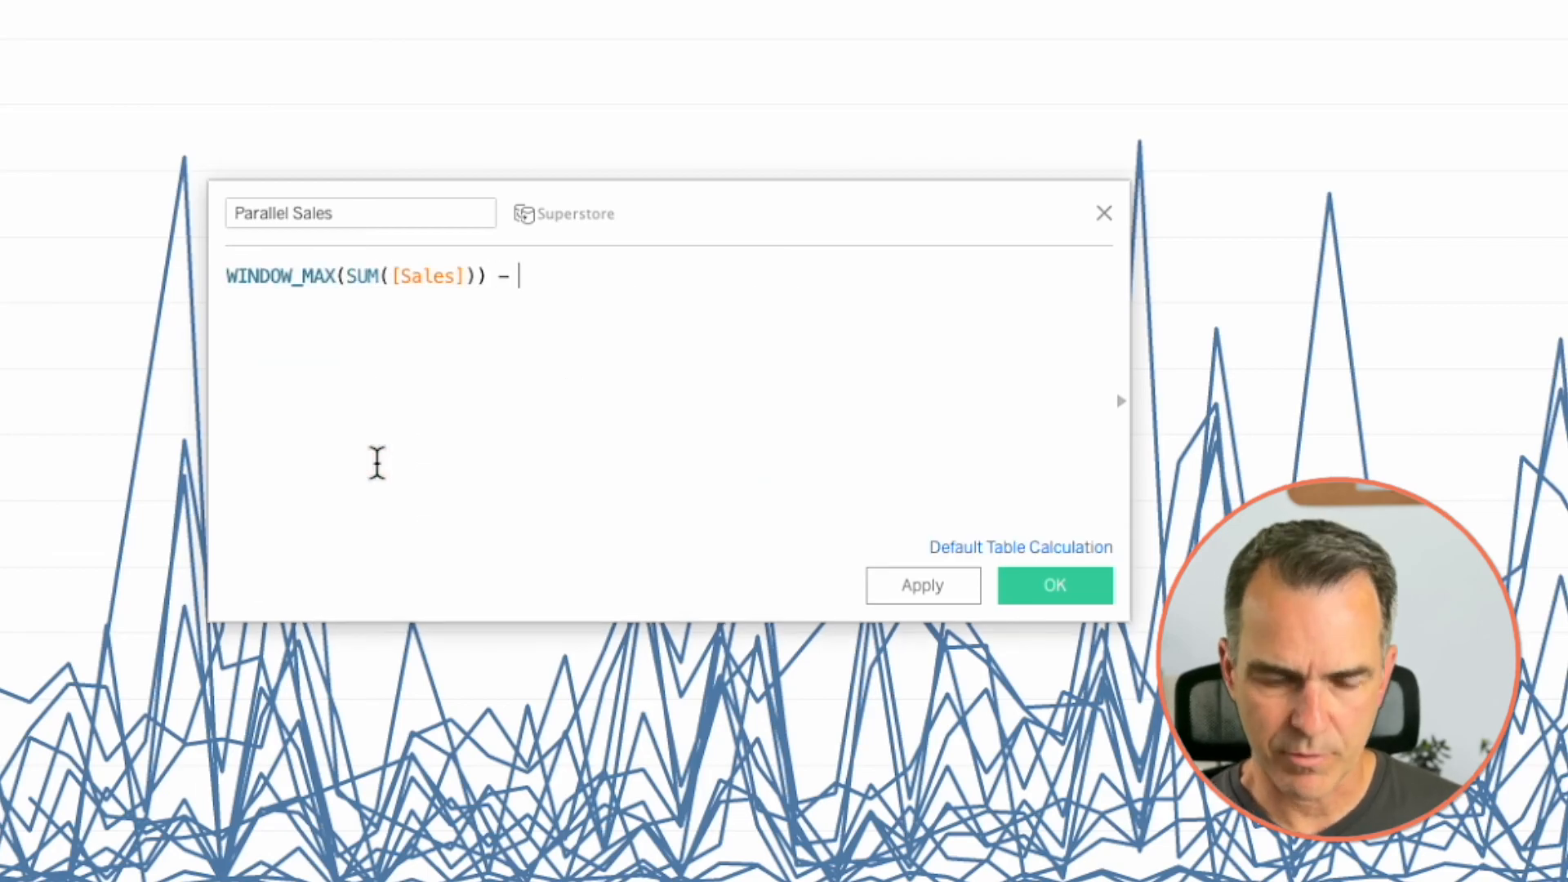
- Subtract WINDOW_MIN(SUM([Sales])) from the WINDOW_MAX expression in the formula
type("- wind")
key("Down")
key("Down")
key("Down")
key("Down")
key("Down")
key("Down")
key("Down")
key("Down")
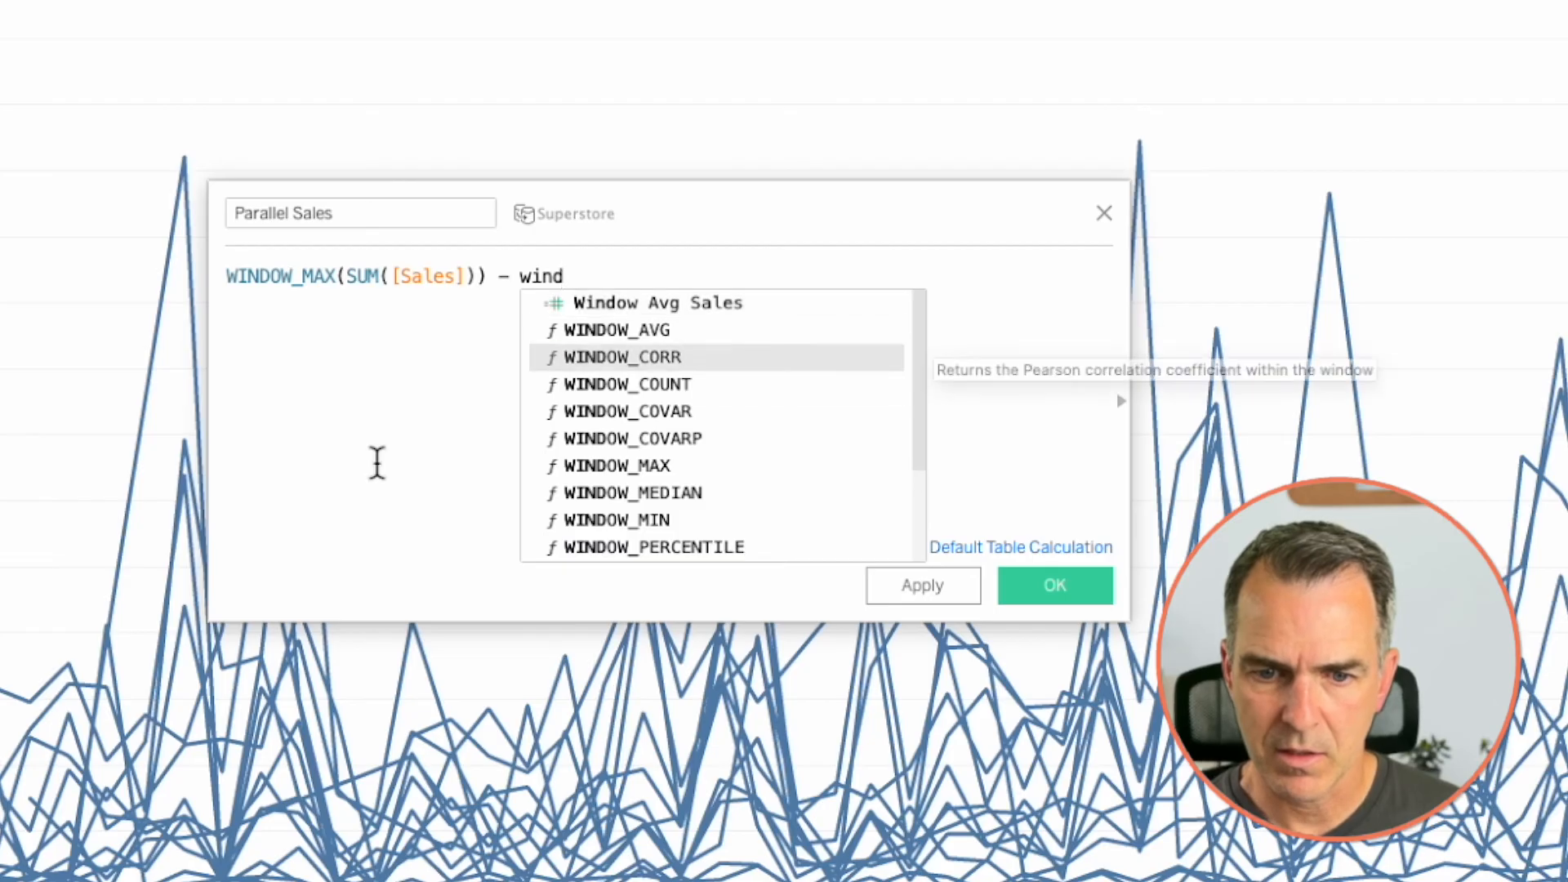
key("Return")
type("sum")
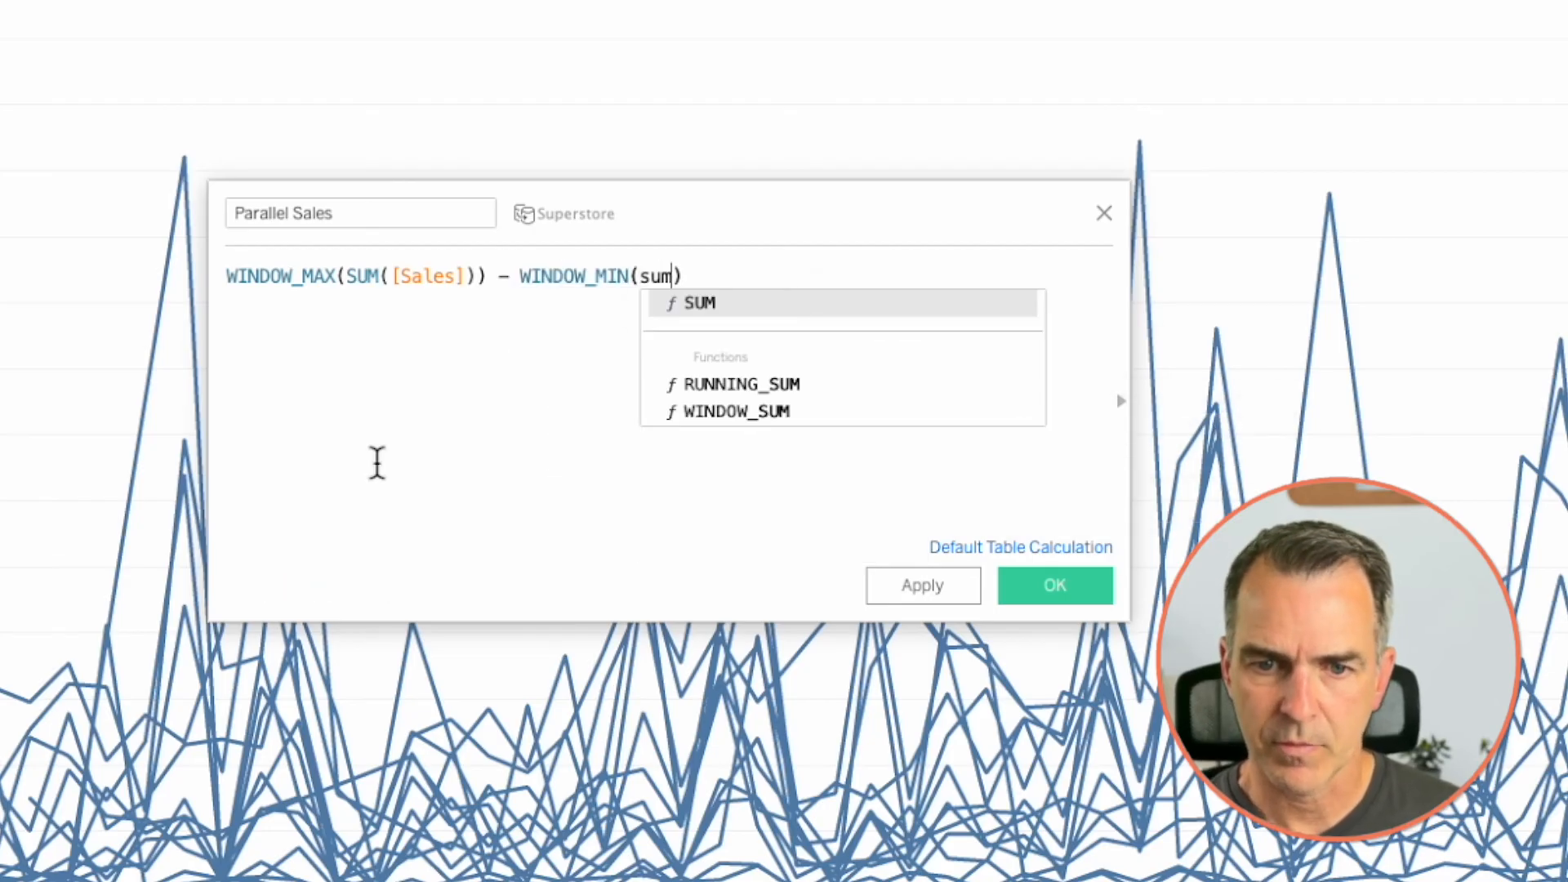
key("Return")
type("sa")
key("Return")
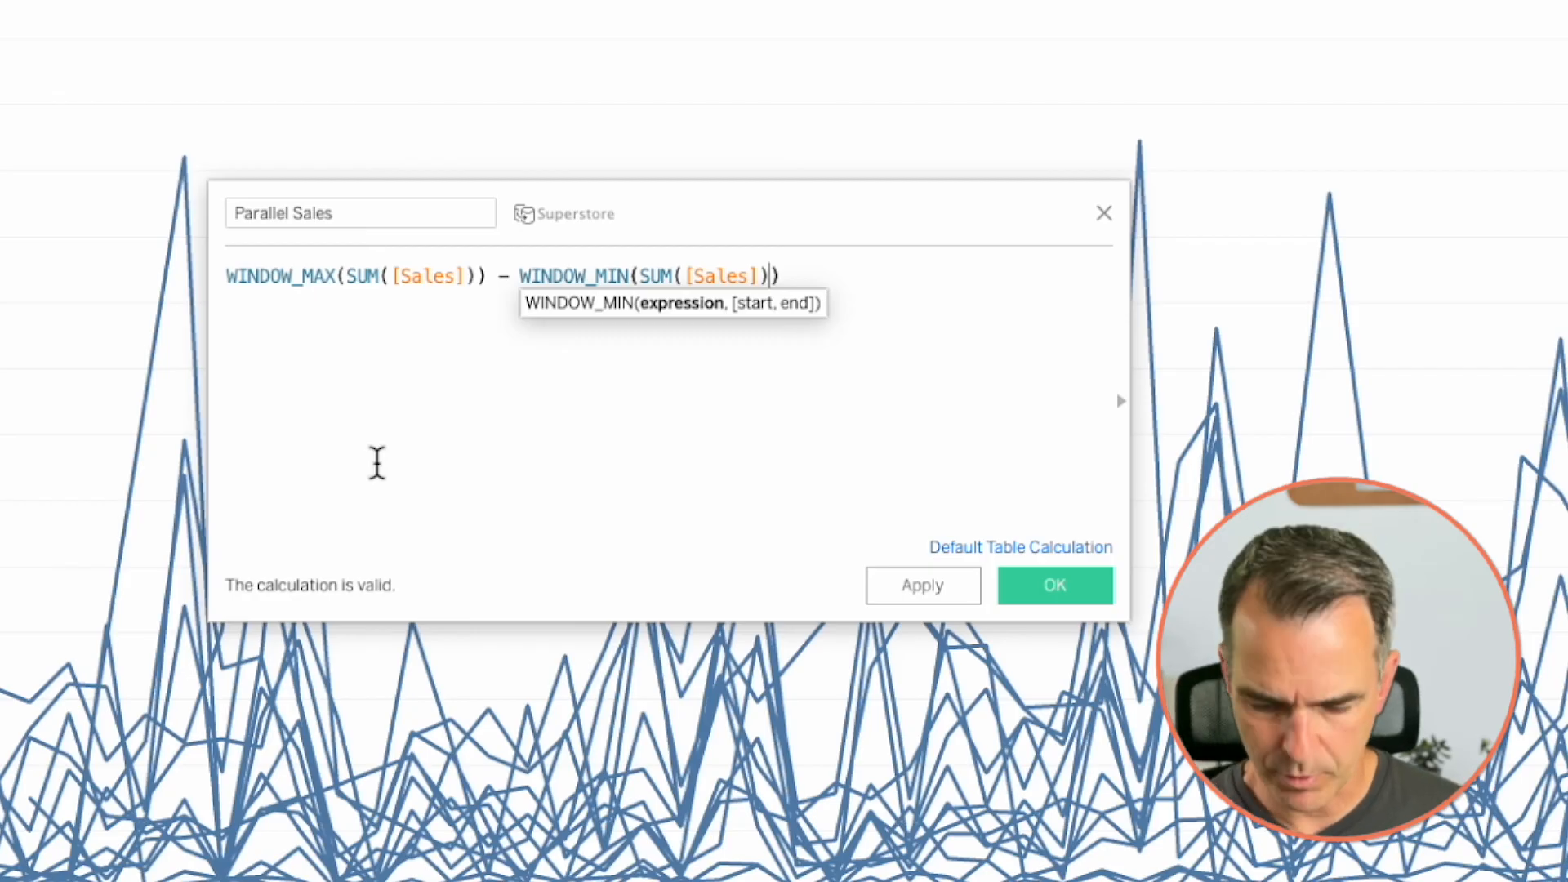
- Enclose the WINDOW_MAX minus WINDOW_MIN expression in parentheses and insert an empty line above it
key("Right")
key("Home")
type("(")
key("Home")
key("Return")
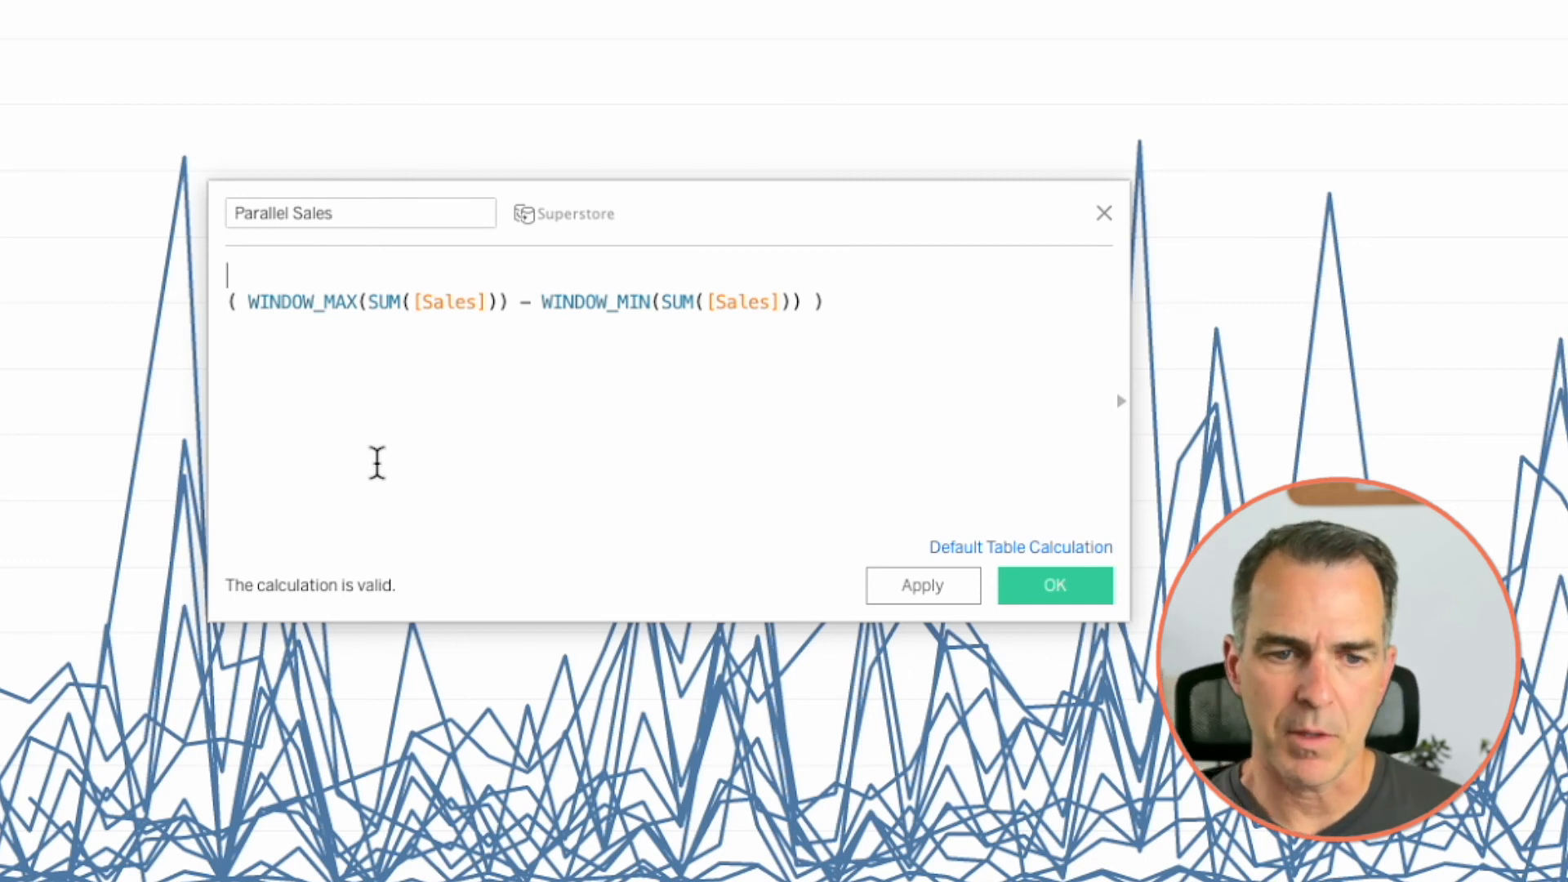
- Enter SUM([Sales]) - WINDOW_MIN(SUM([Sales])) on the formula's empty first line
type("sum([sa")
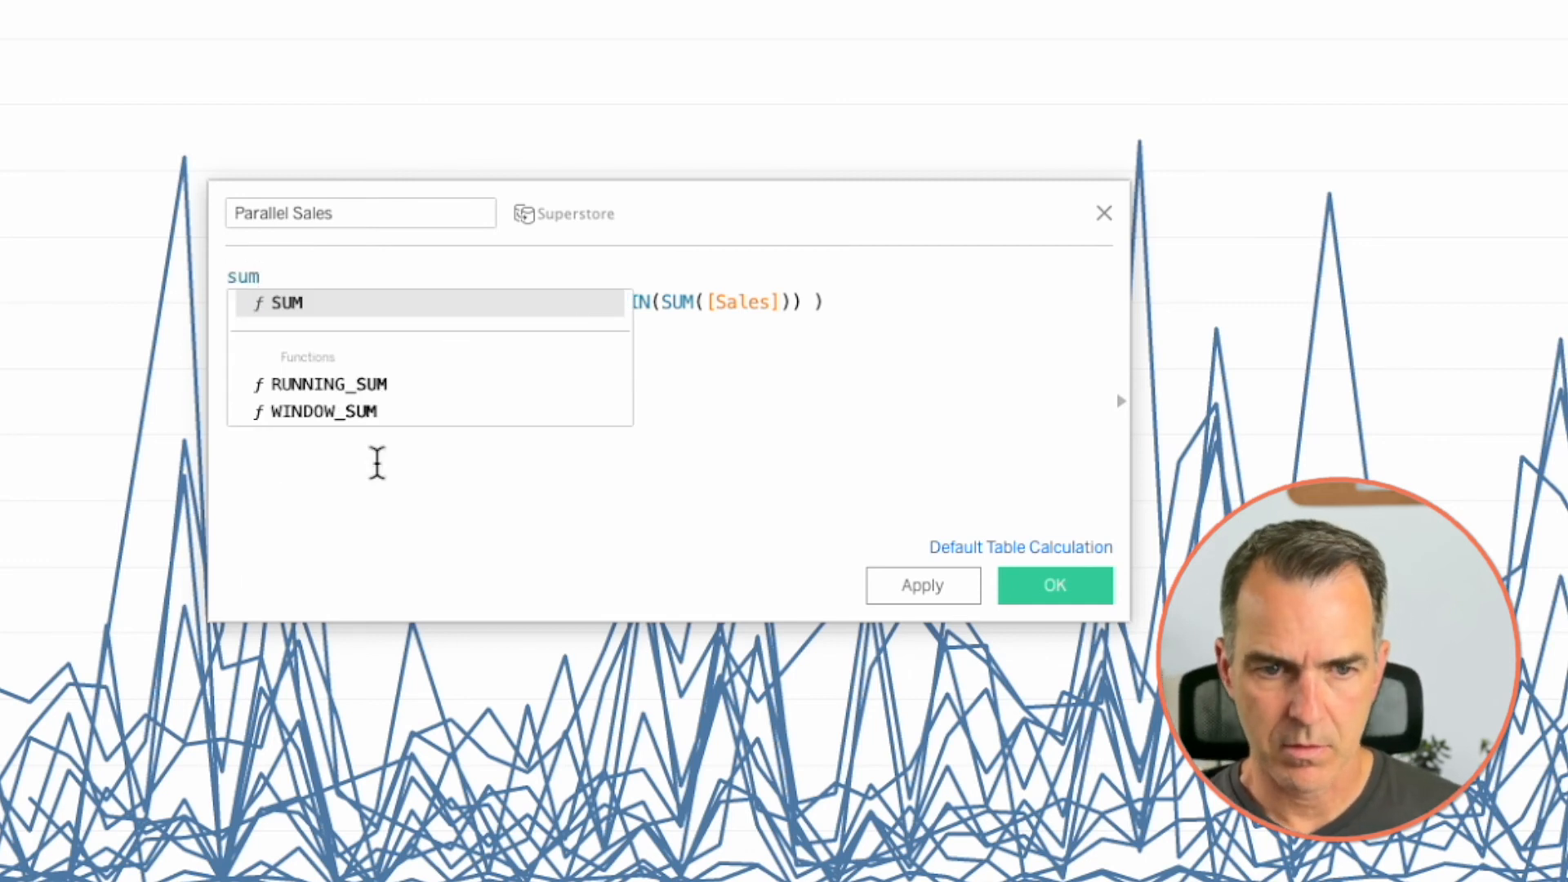
key("Return")
type(") - wind")
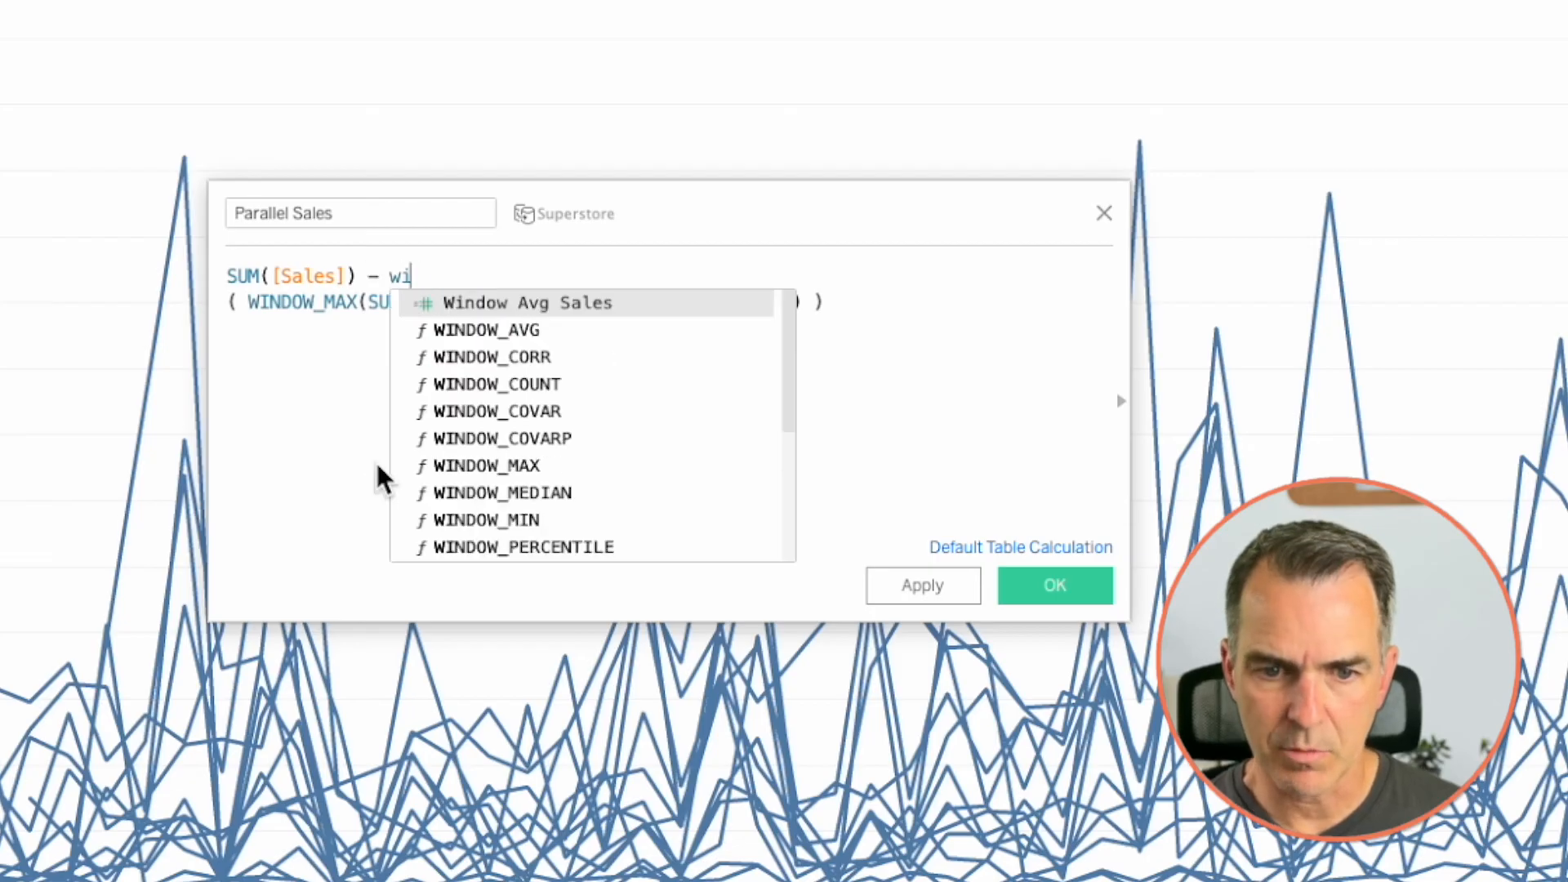
left_click(472, 517)
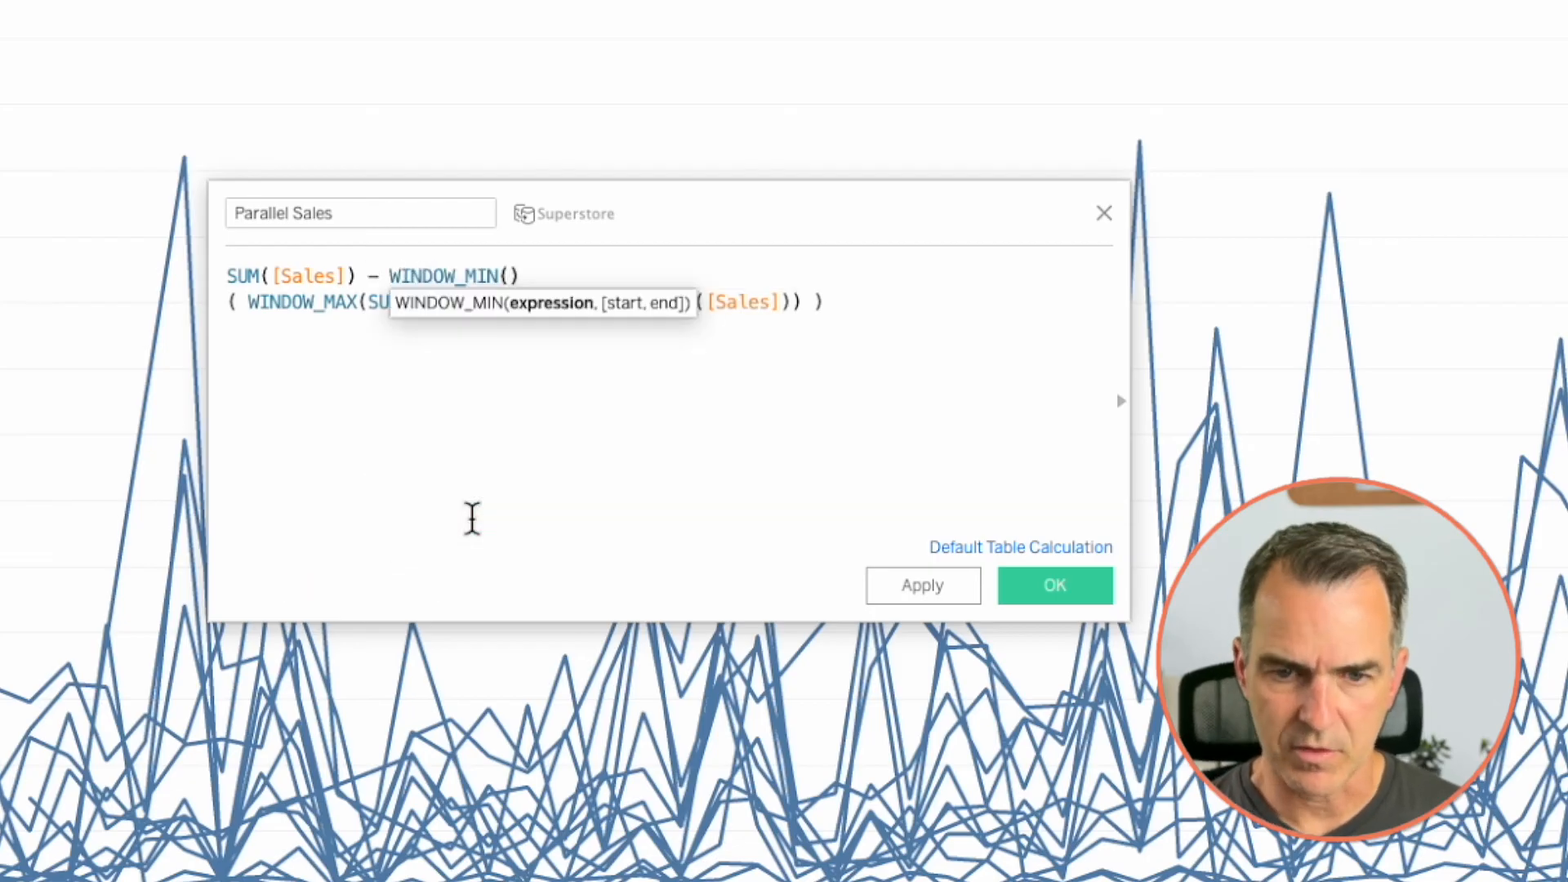
type("sum([sa")
key("Return")
type(")")
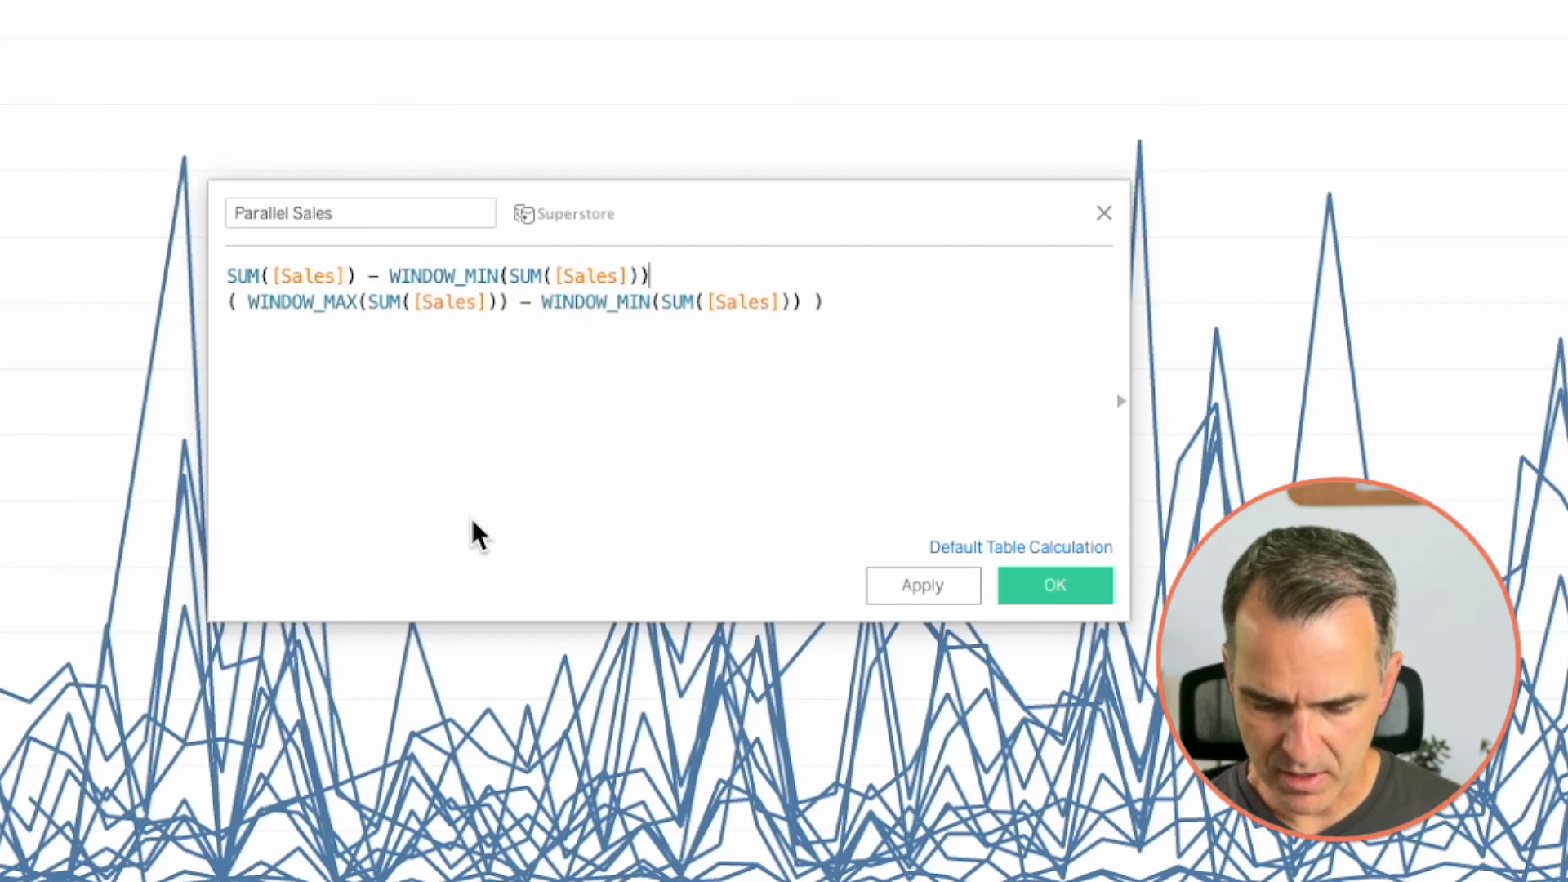
type(")")
type("(")
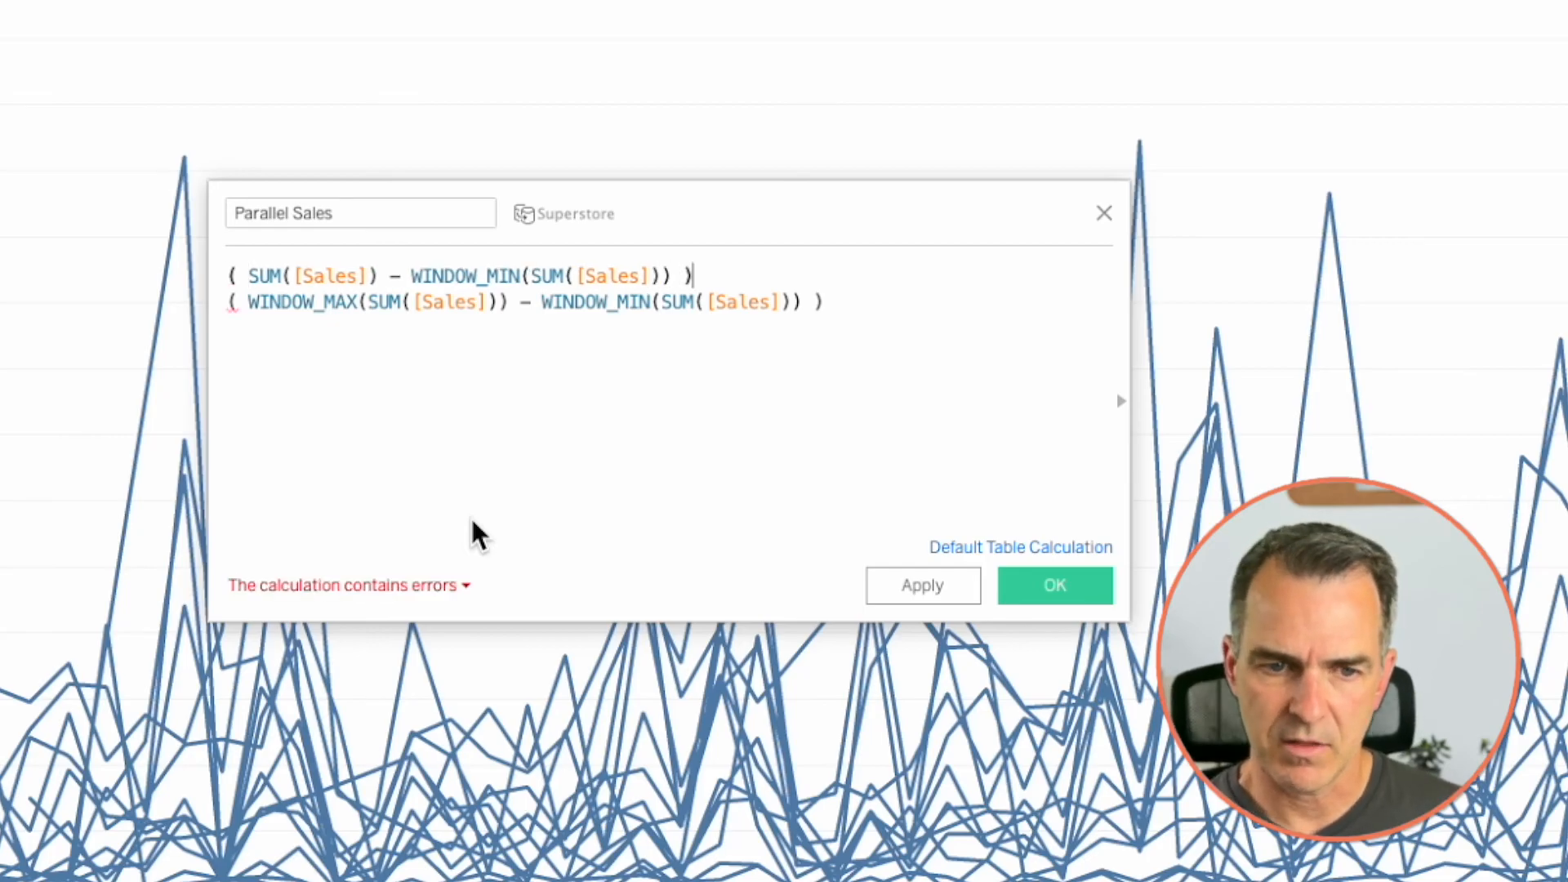
- Enclose the formula's first line in parentheses, divide it by the WINDOW_MAX minus WINDOW_MIN line, and save the Parallel Sales calculation
key("Return")
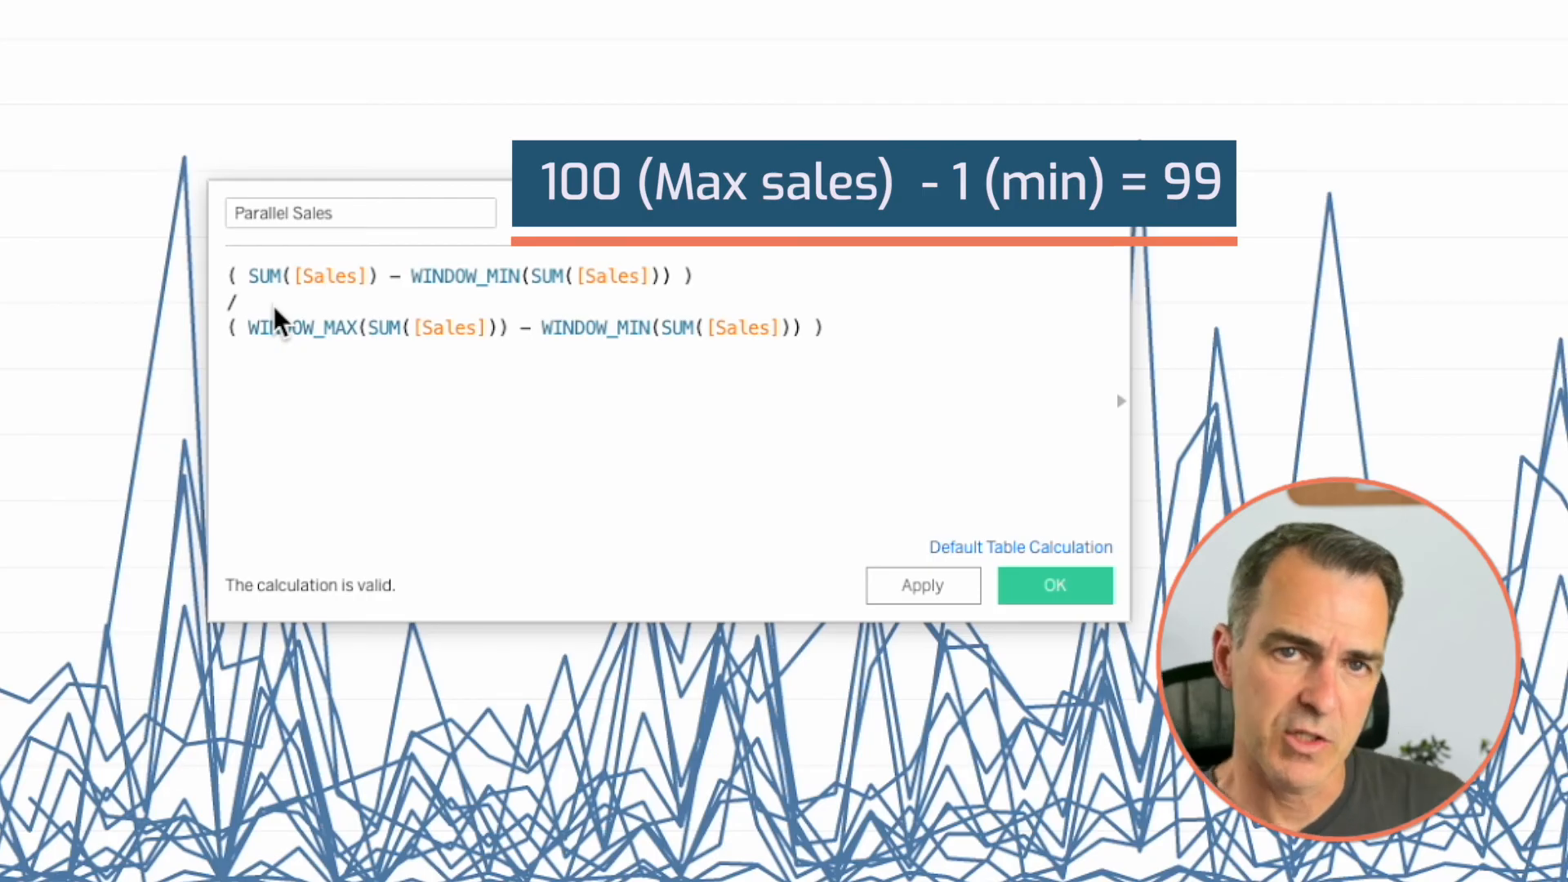
left_click_drag(249, 275, 675, 275)
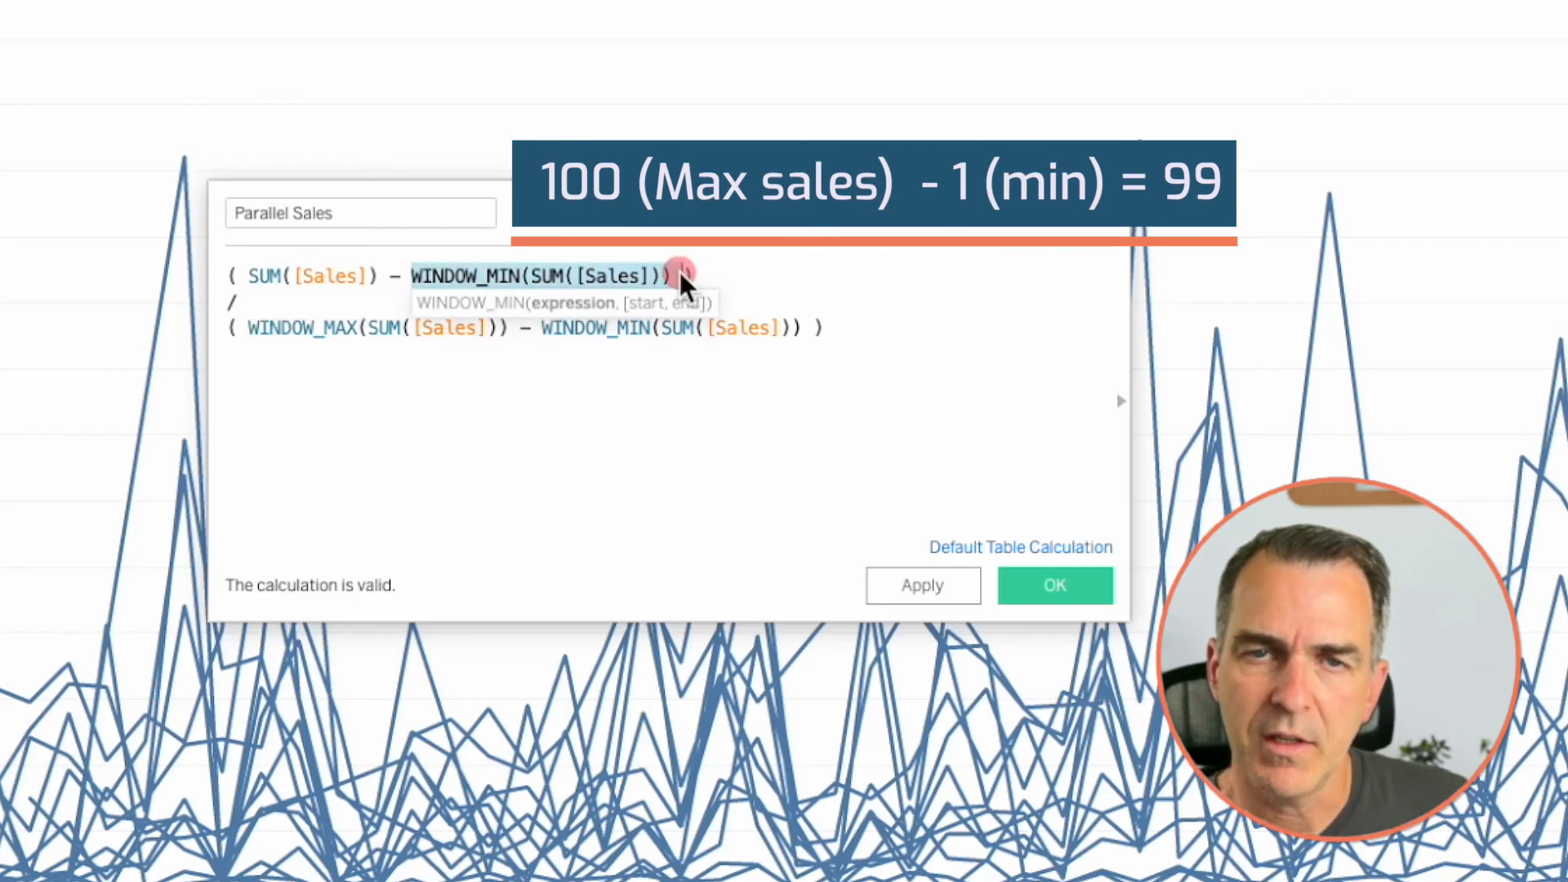
left_click(543, 392)
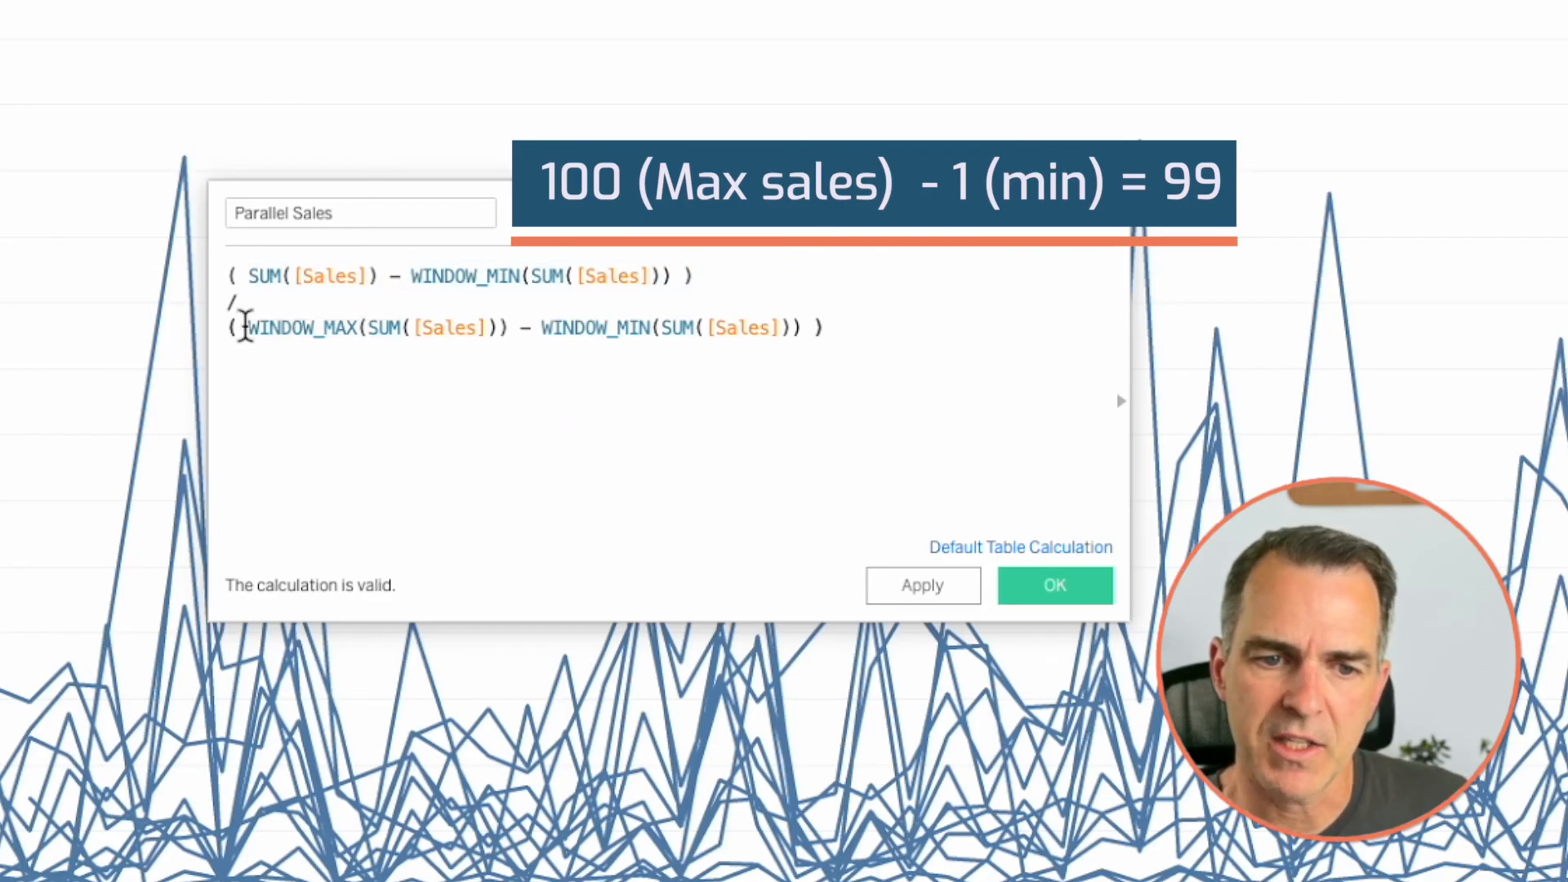
left_click_drag(277, 327, 803, 324)
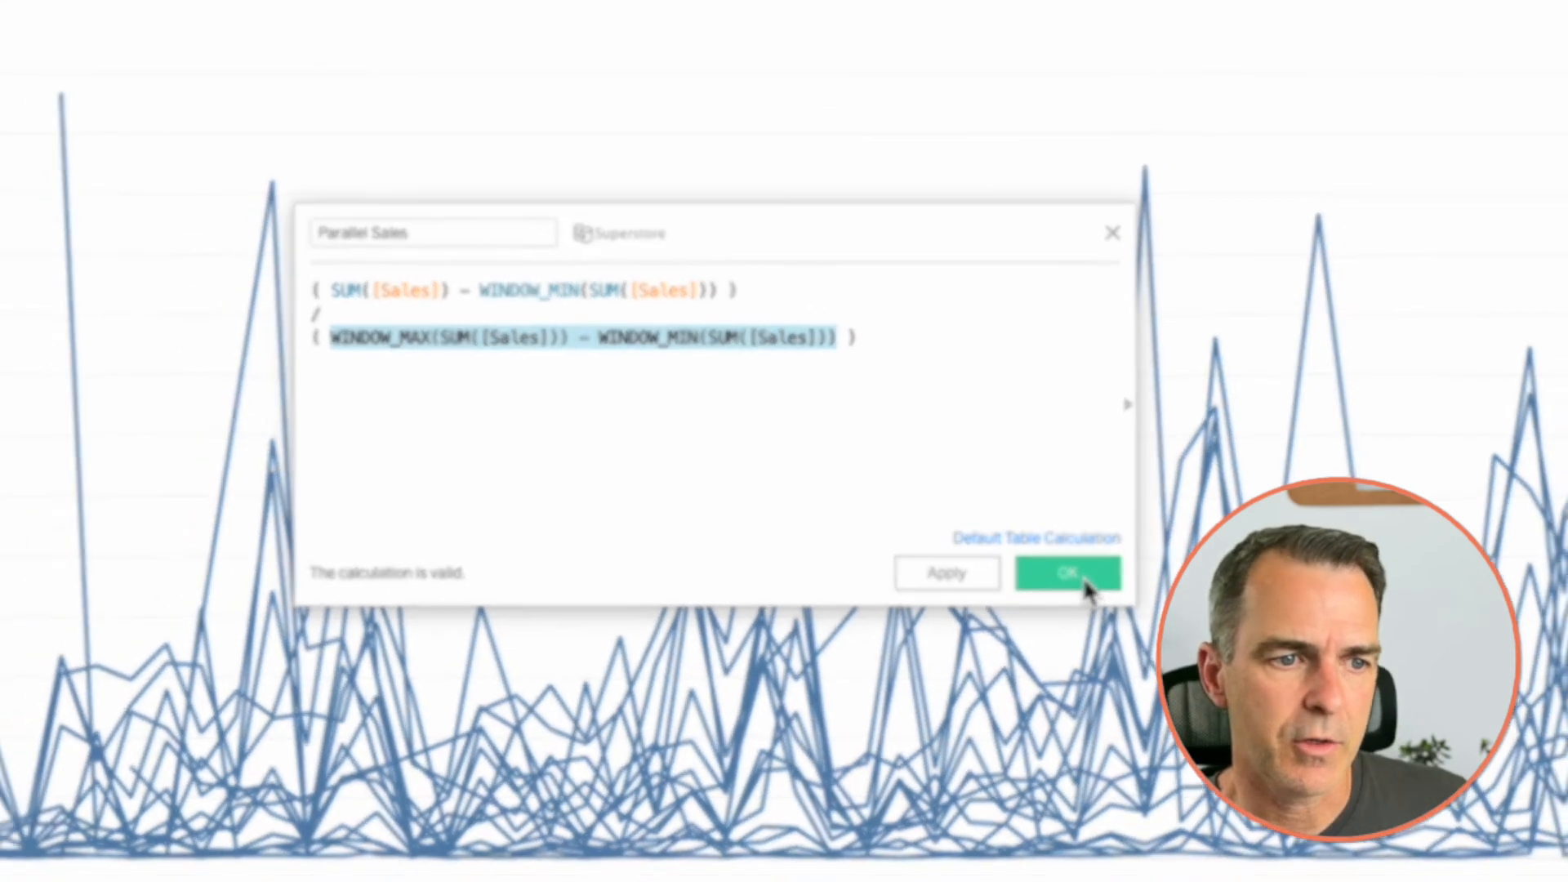
left_click(1055, 584)
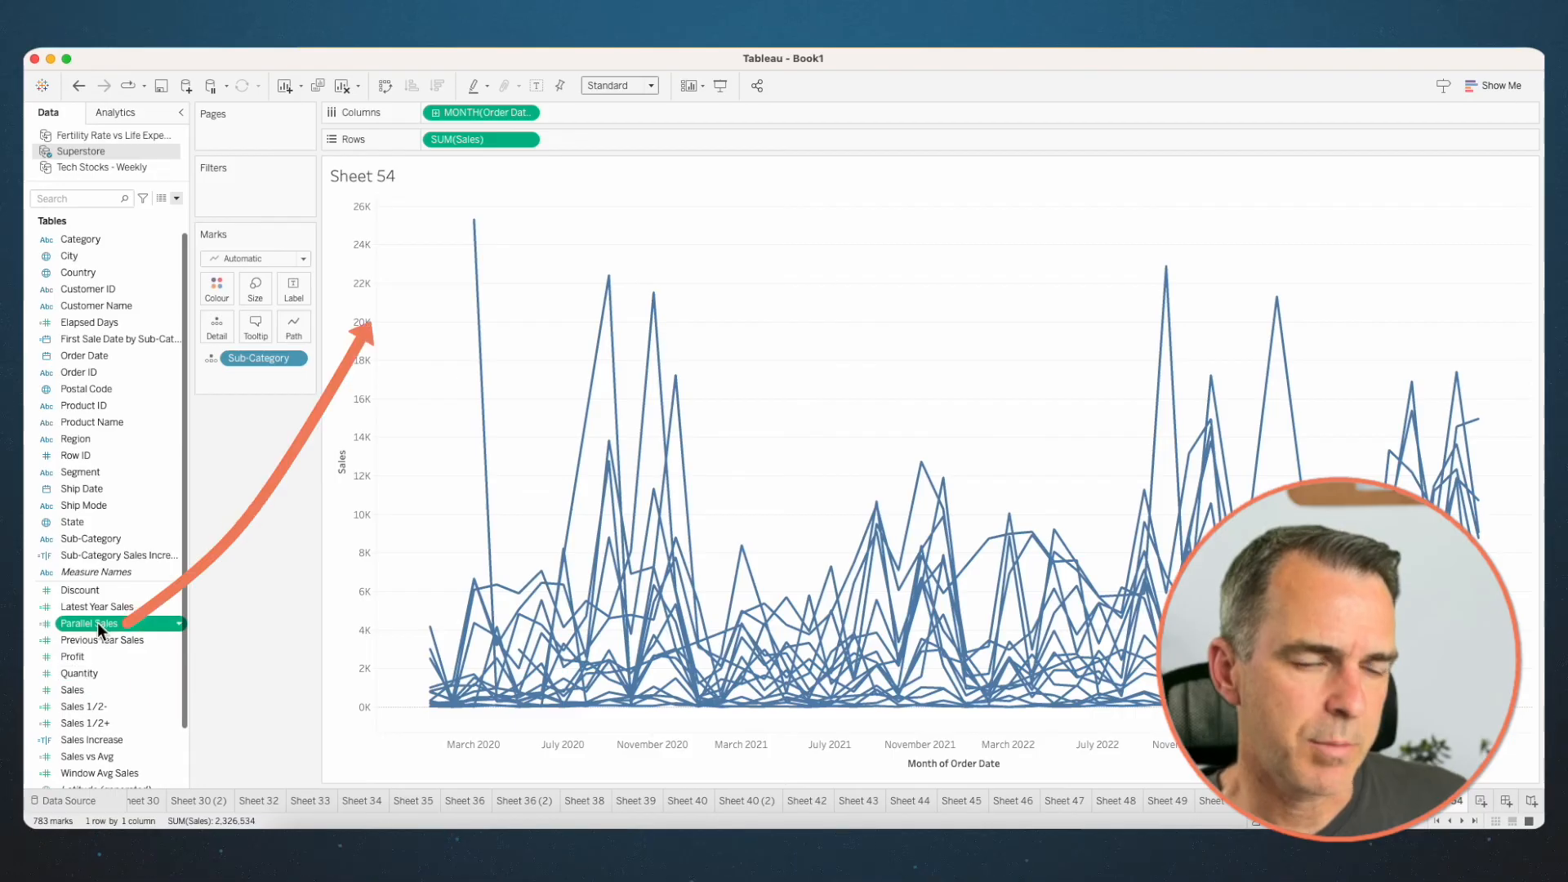
- Replace SUM(Sales) on Rows with Parallel Sales and compute it by specific dimensions, using only Sub-Category instead of Month of Order Date
left_click_drag(96, 622, 472, 141)
right_click(508, 144)
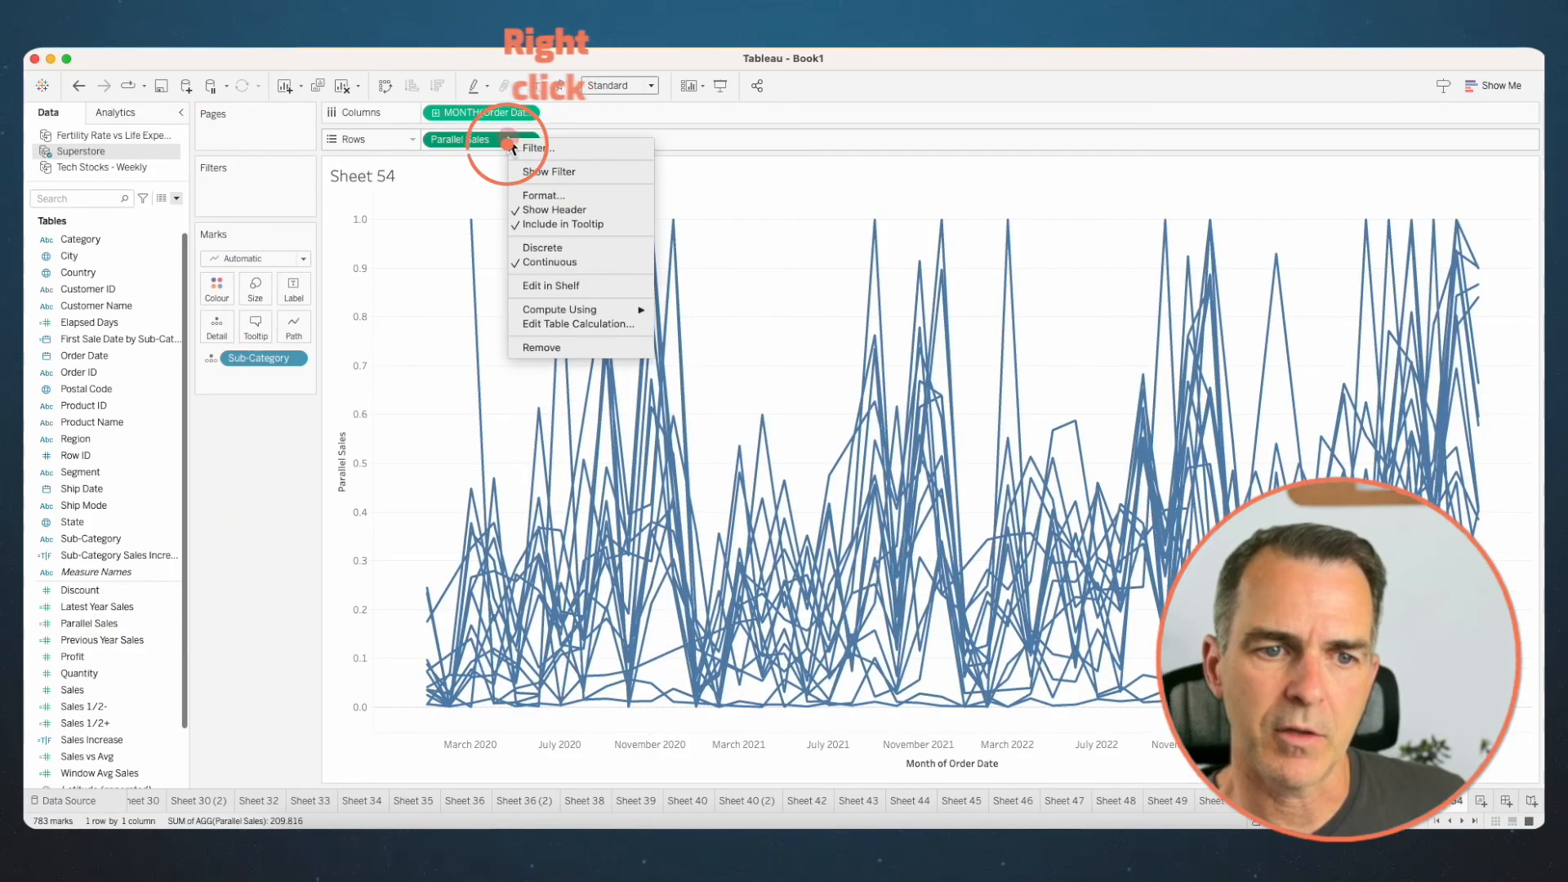
left_click(540, 324)
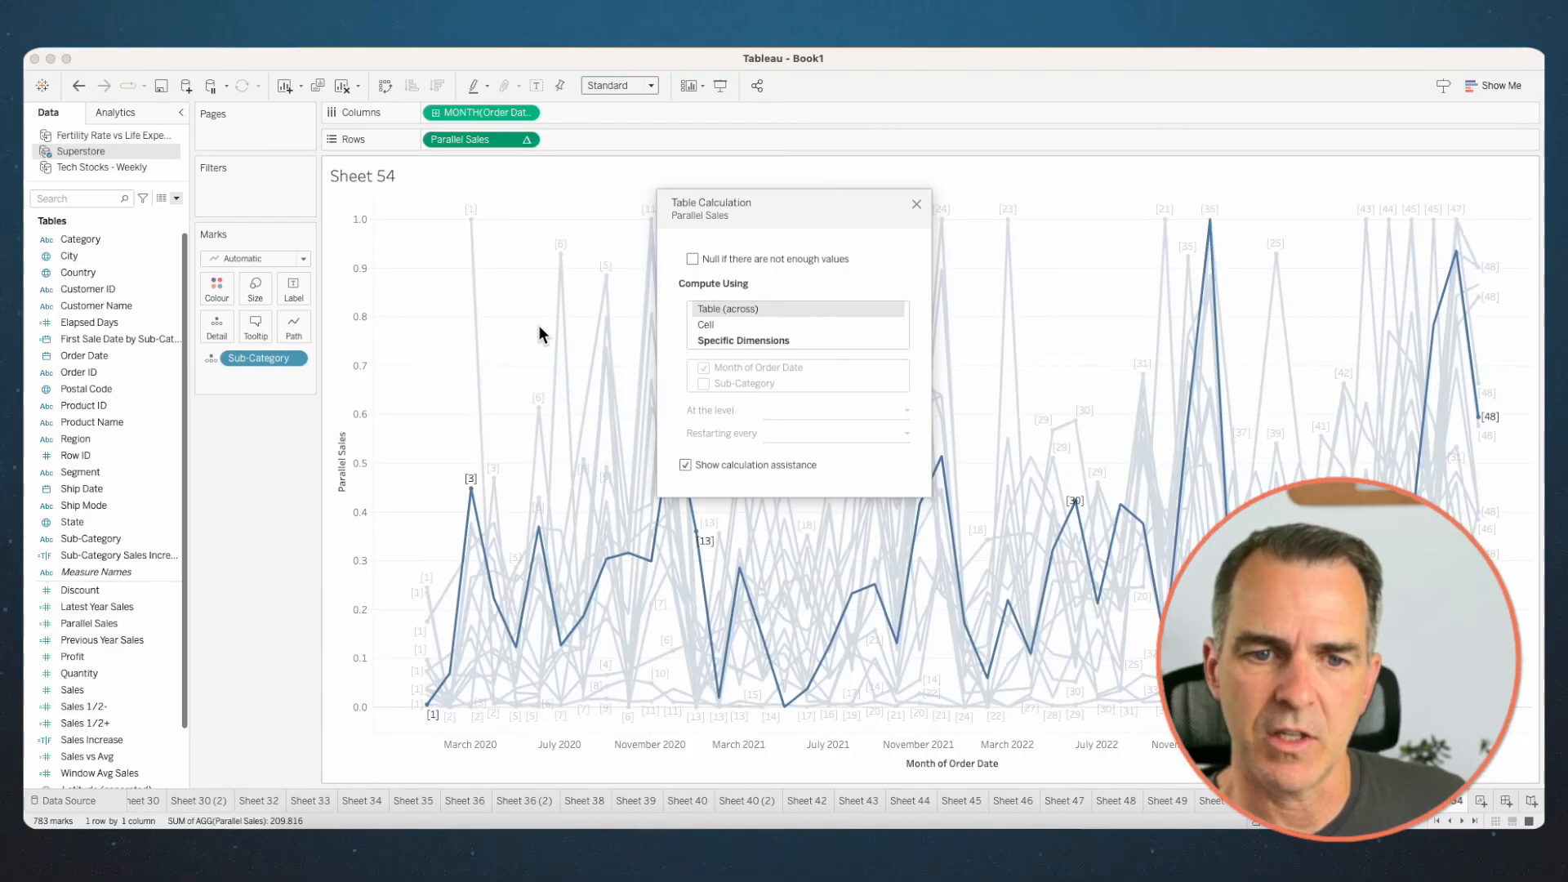
left_click(712, 340)
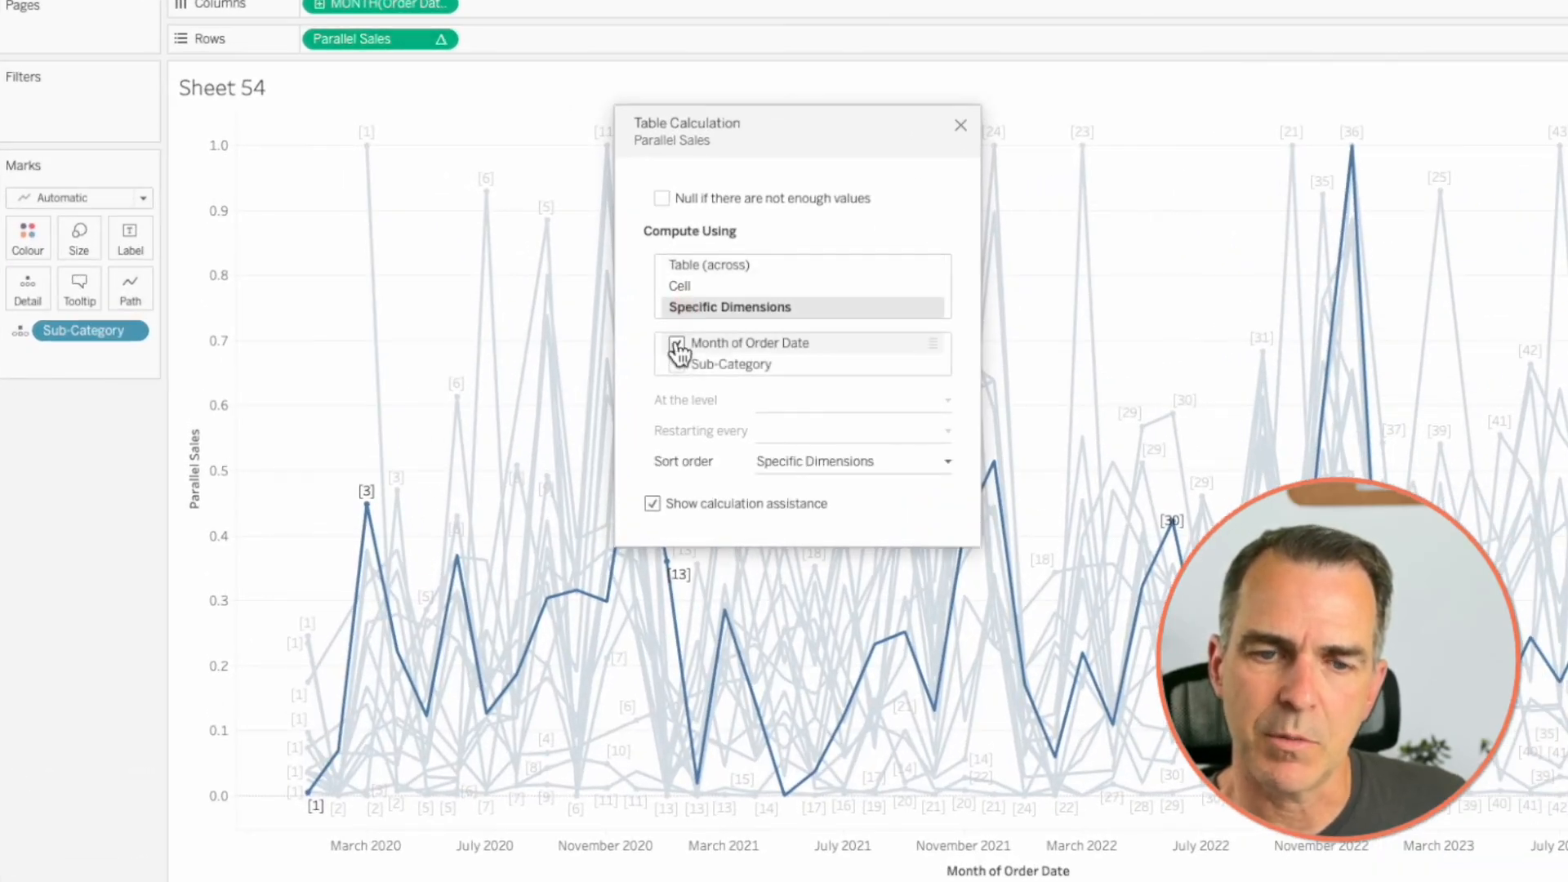
left_click(676, 344)
left_click(677, 364)
left_click(961, 125)
- Inspect the Chairs mark for January 2020 and highlight its line across the parallel coordinates chart
mouse_move(214, 141)
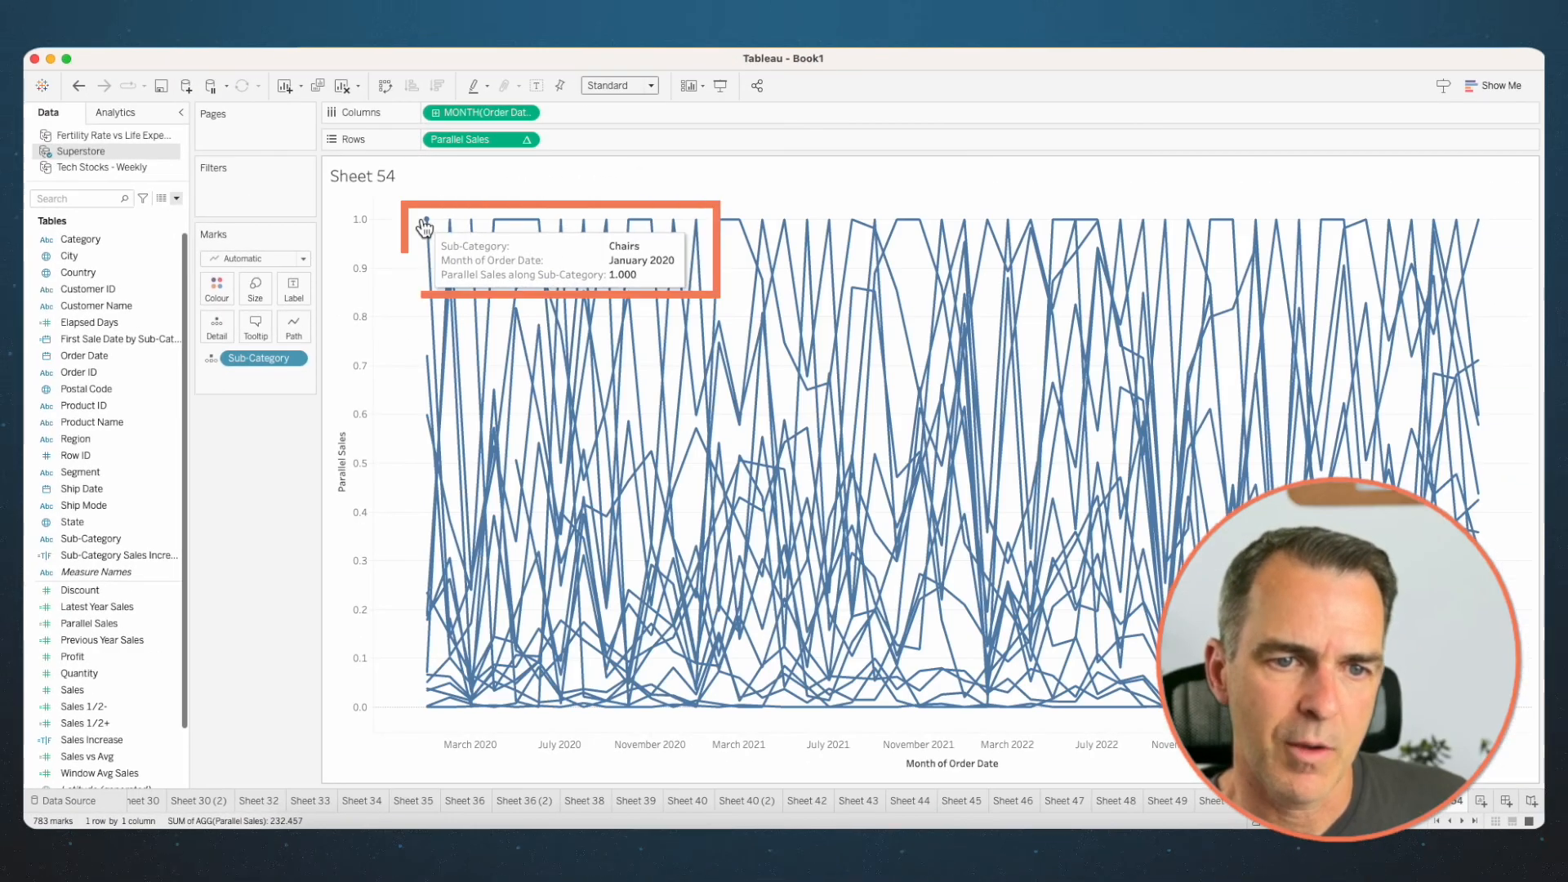
left_click(359, 206)
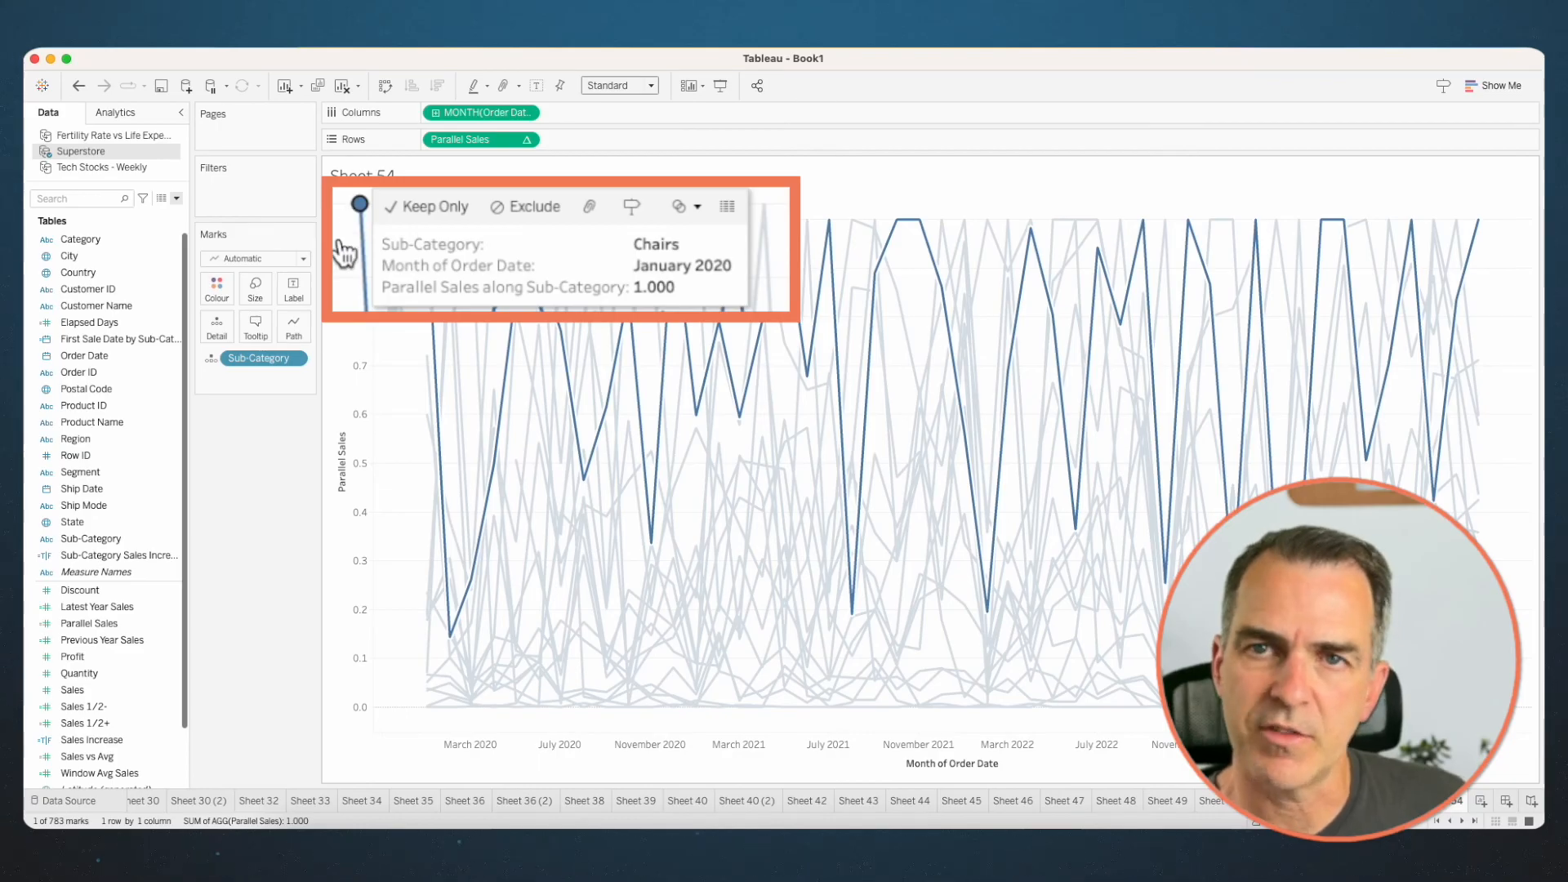
left_click(414, 241)
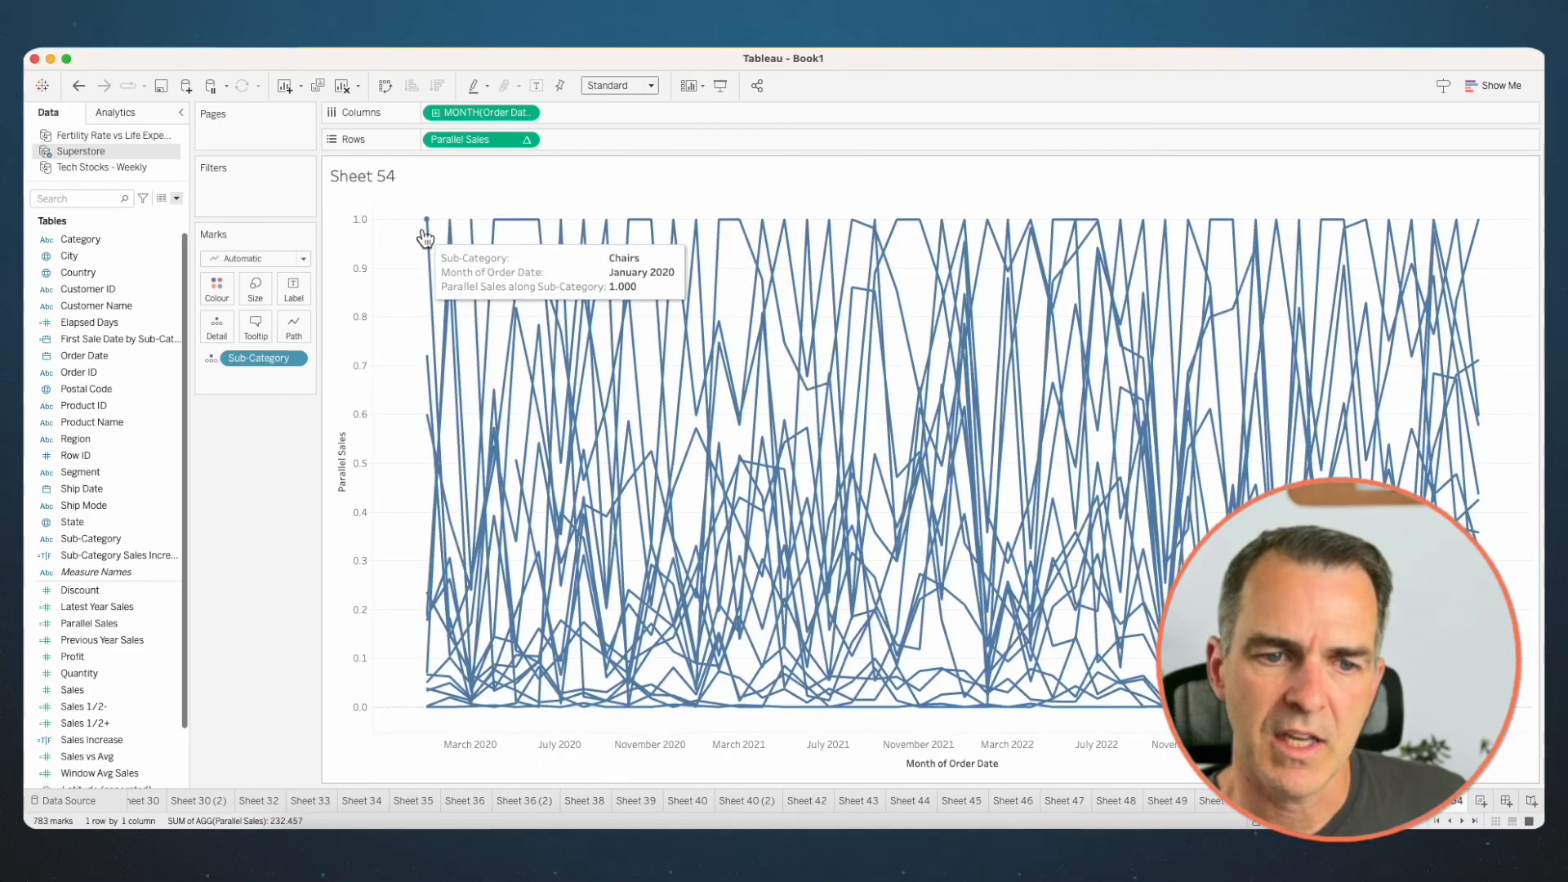
left_click(429, 220)
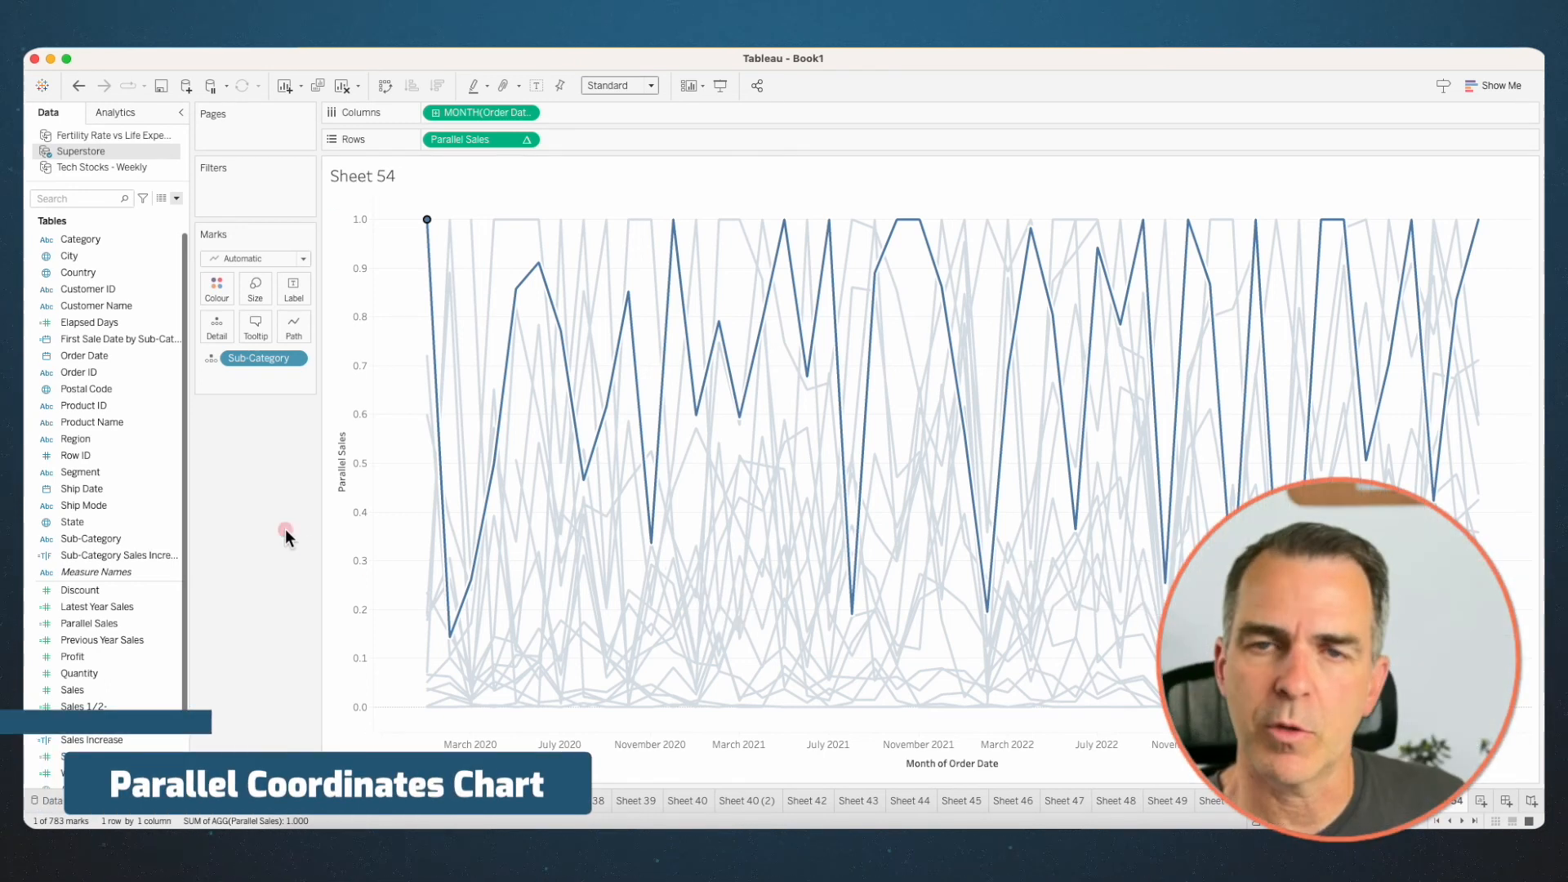
key("Escape")
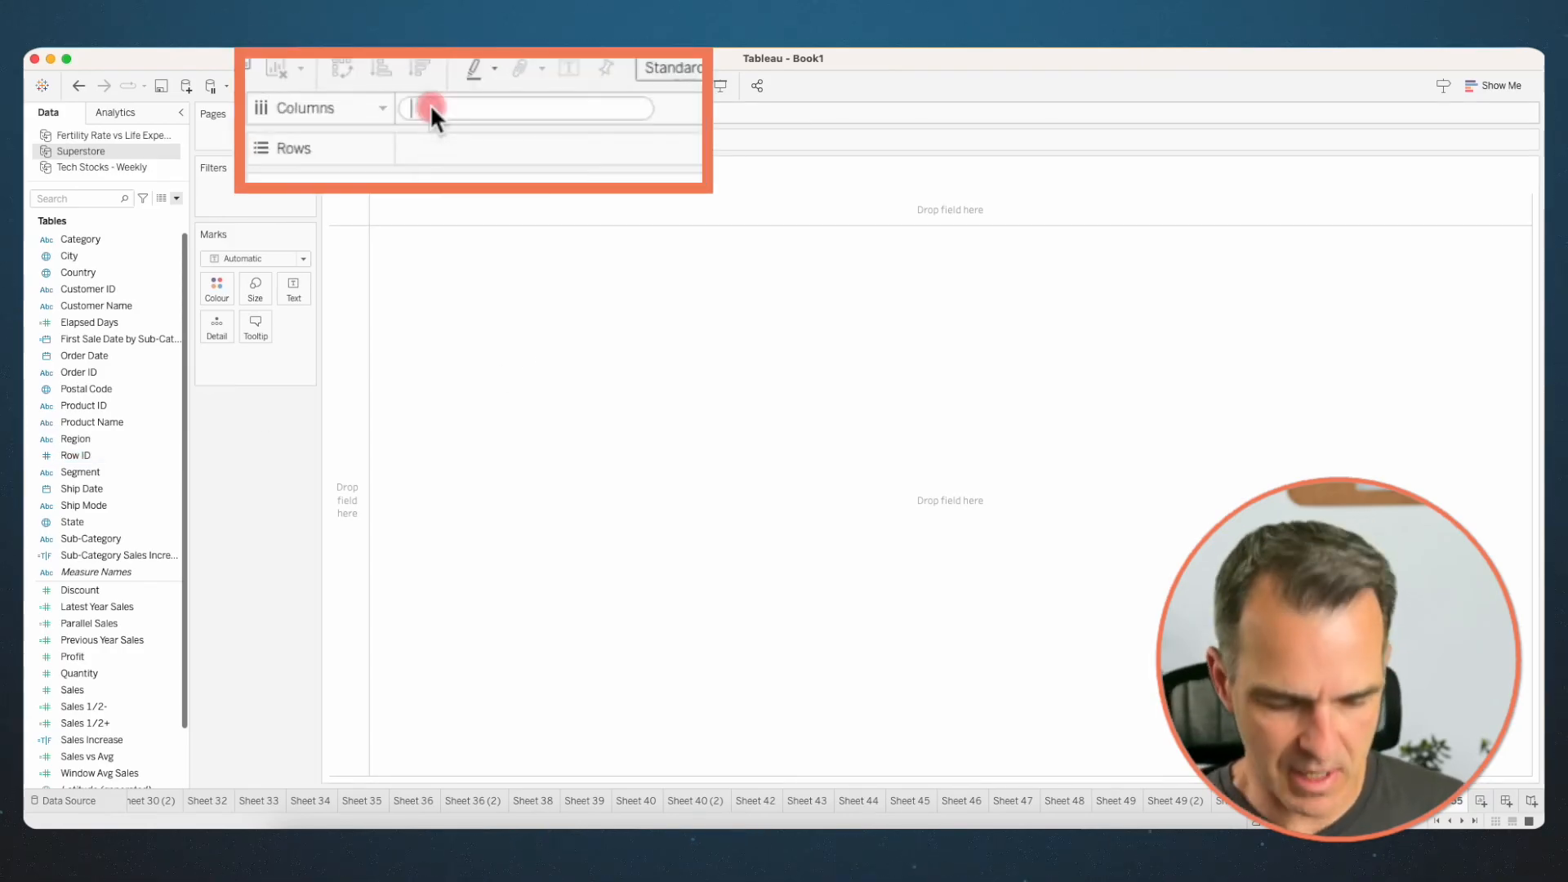
- Add the calculation AVG(0) to Columns on the blank sheet and set the mark type to Pie
type("AVG(0)")
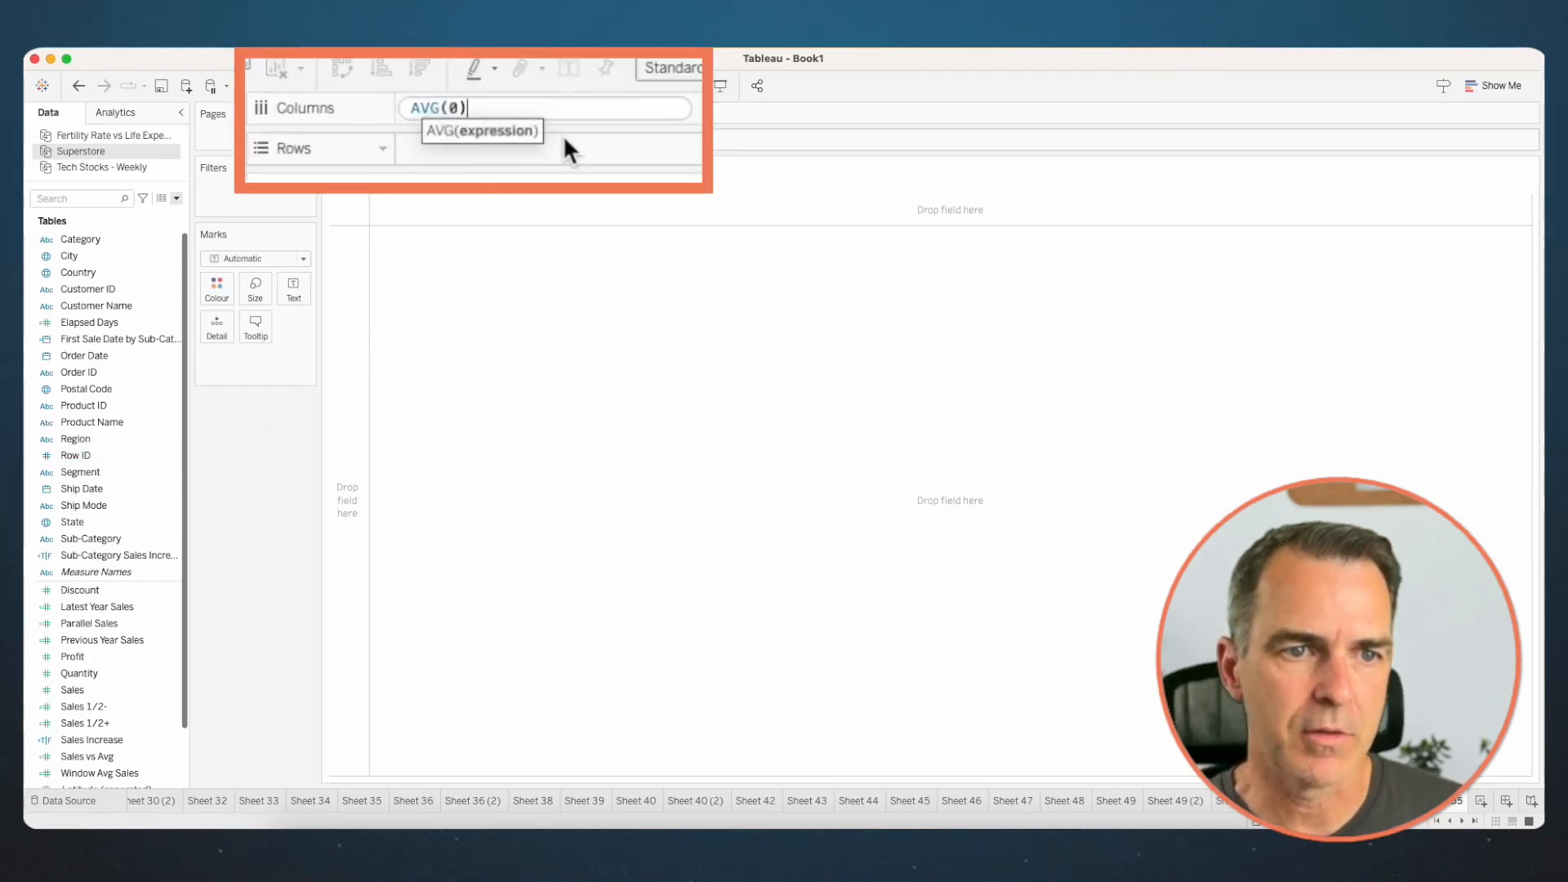
key("Return")
left_click(254, 258)
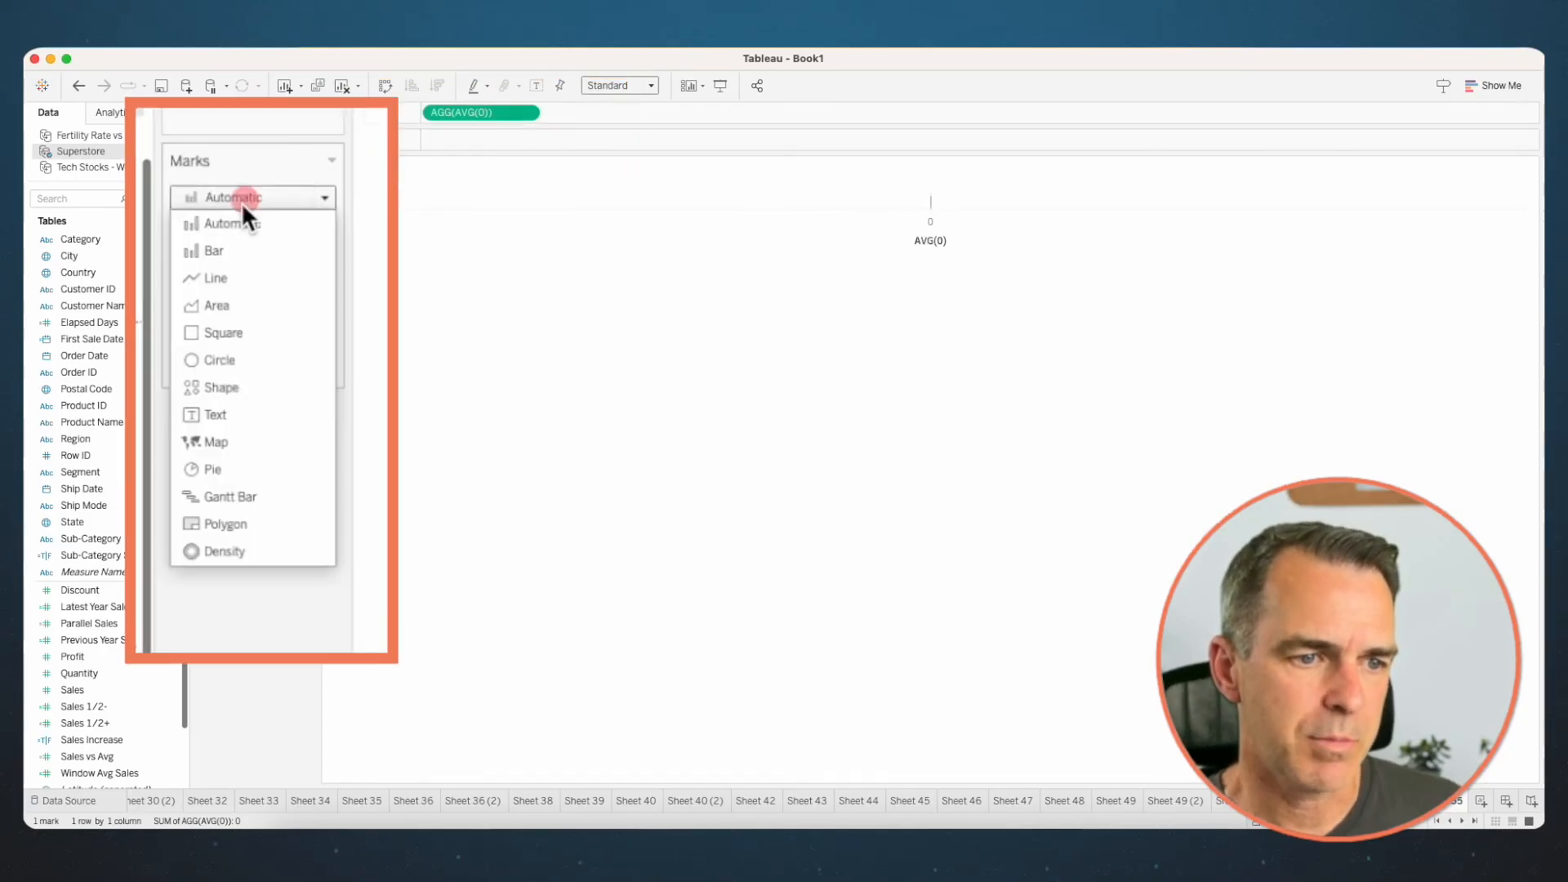
left_click(241, 464)
- Colour the pie by Category and assign Sales to its Angle
left_click(91, 239)
left_click_drag(92, 239, 217, 286)
left_click(90, 674)
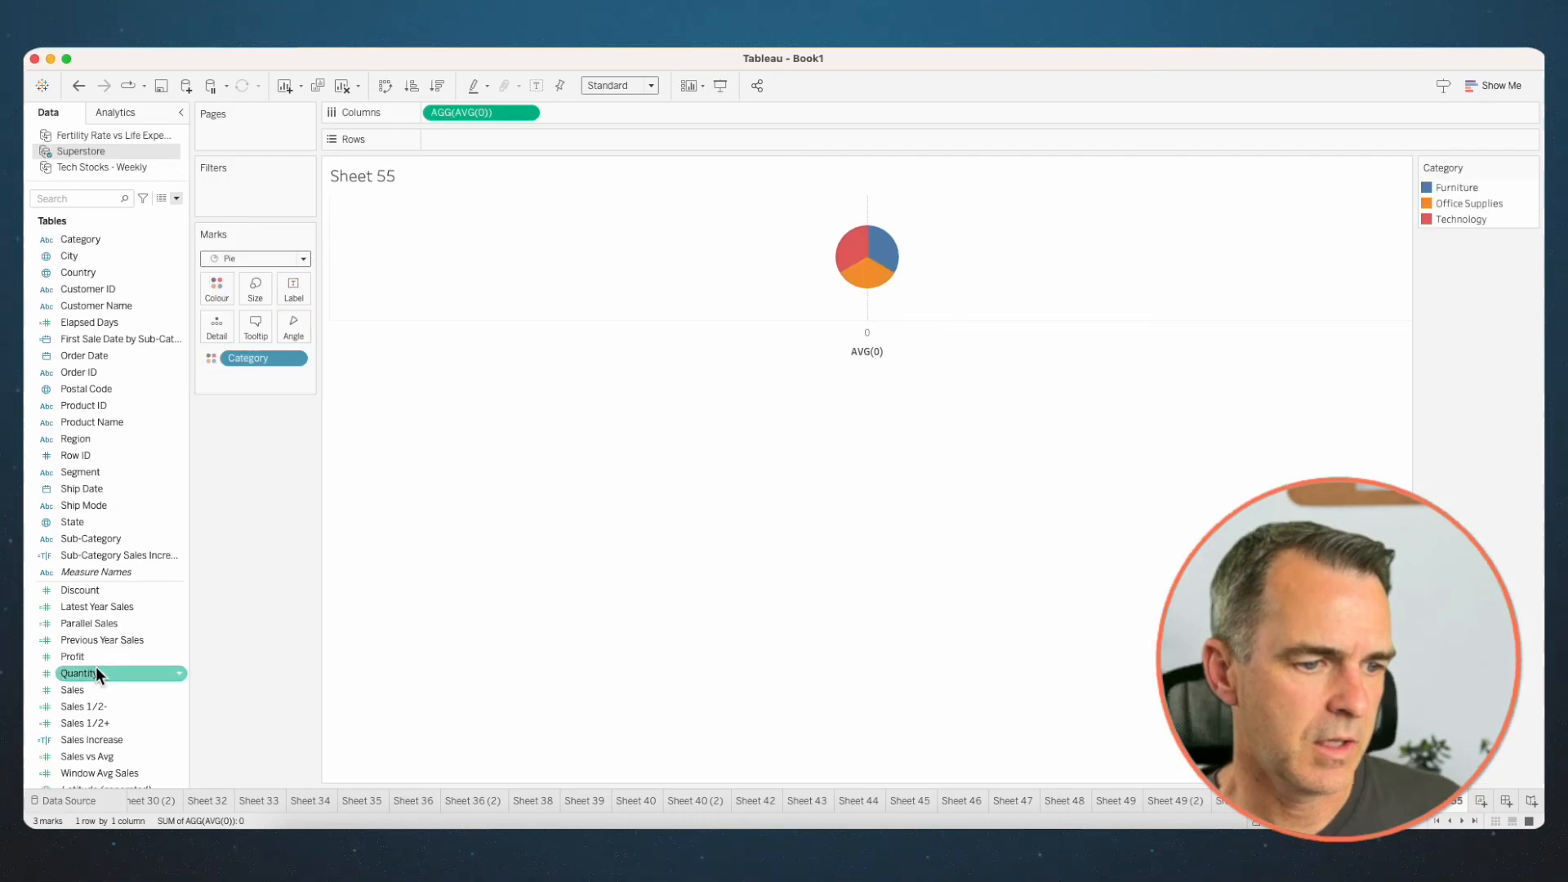
left_click_drag(94, 691, 296, 317)
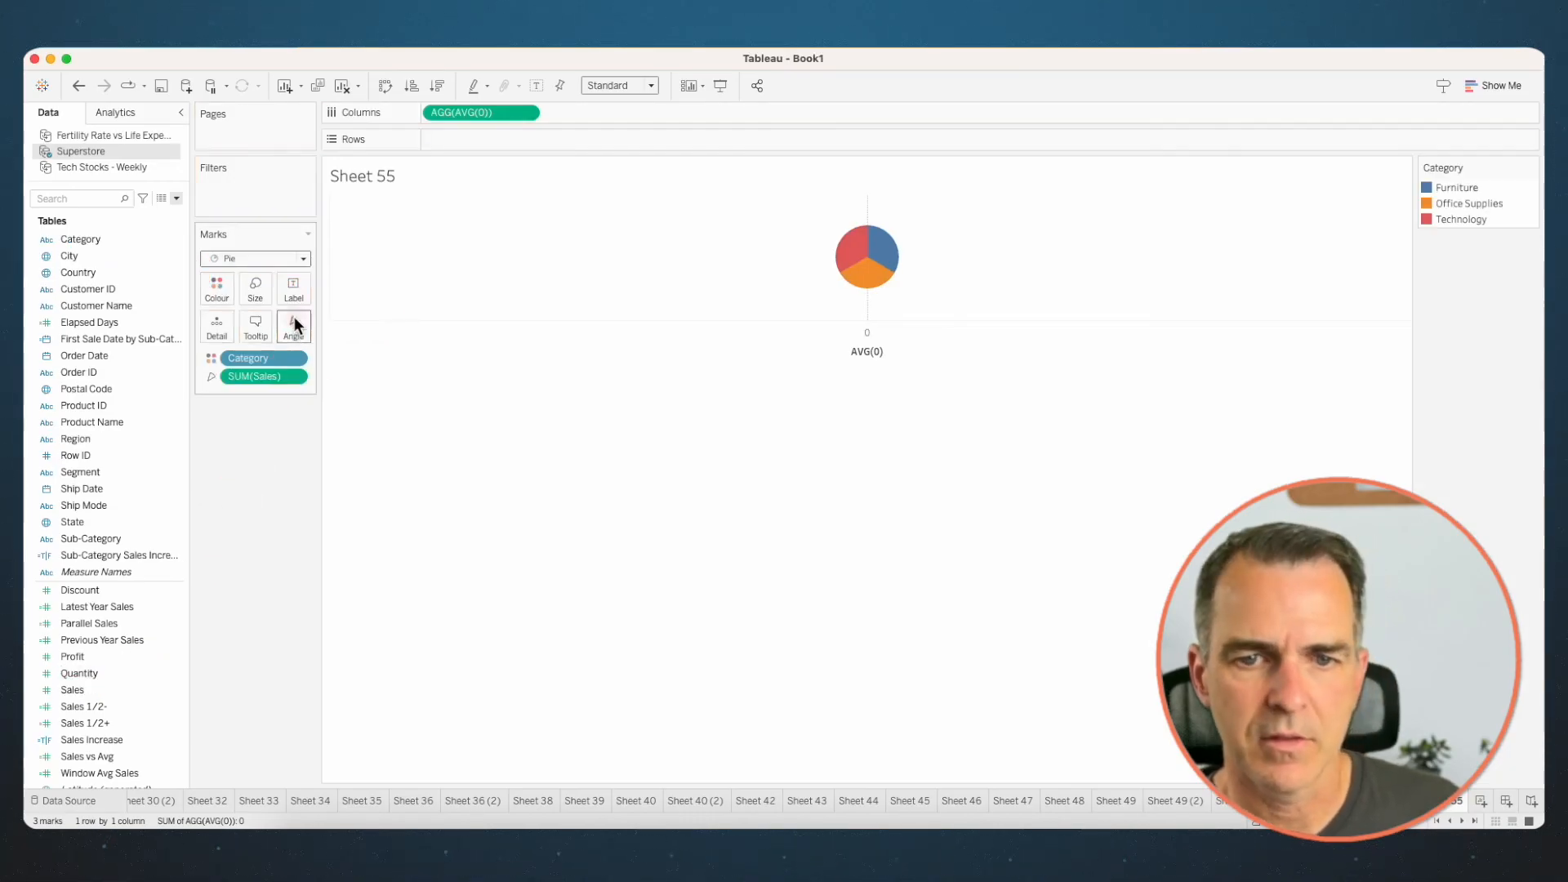
- Duplicate AVG(0) on Columns and reduce the second pie's marks to Sales on Tooltip, without Category
left_click_drag(461, 111, 570, 113)
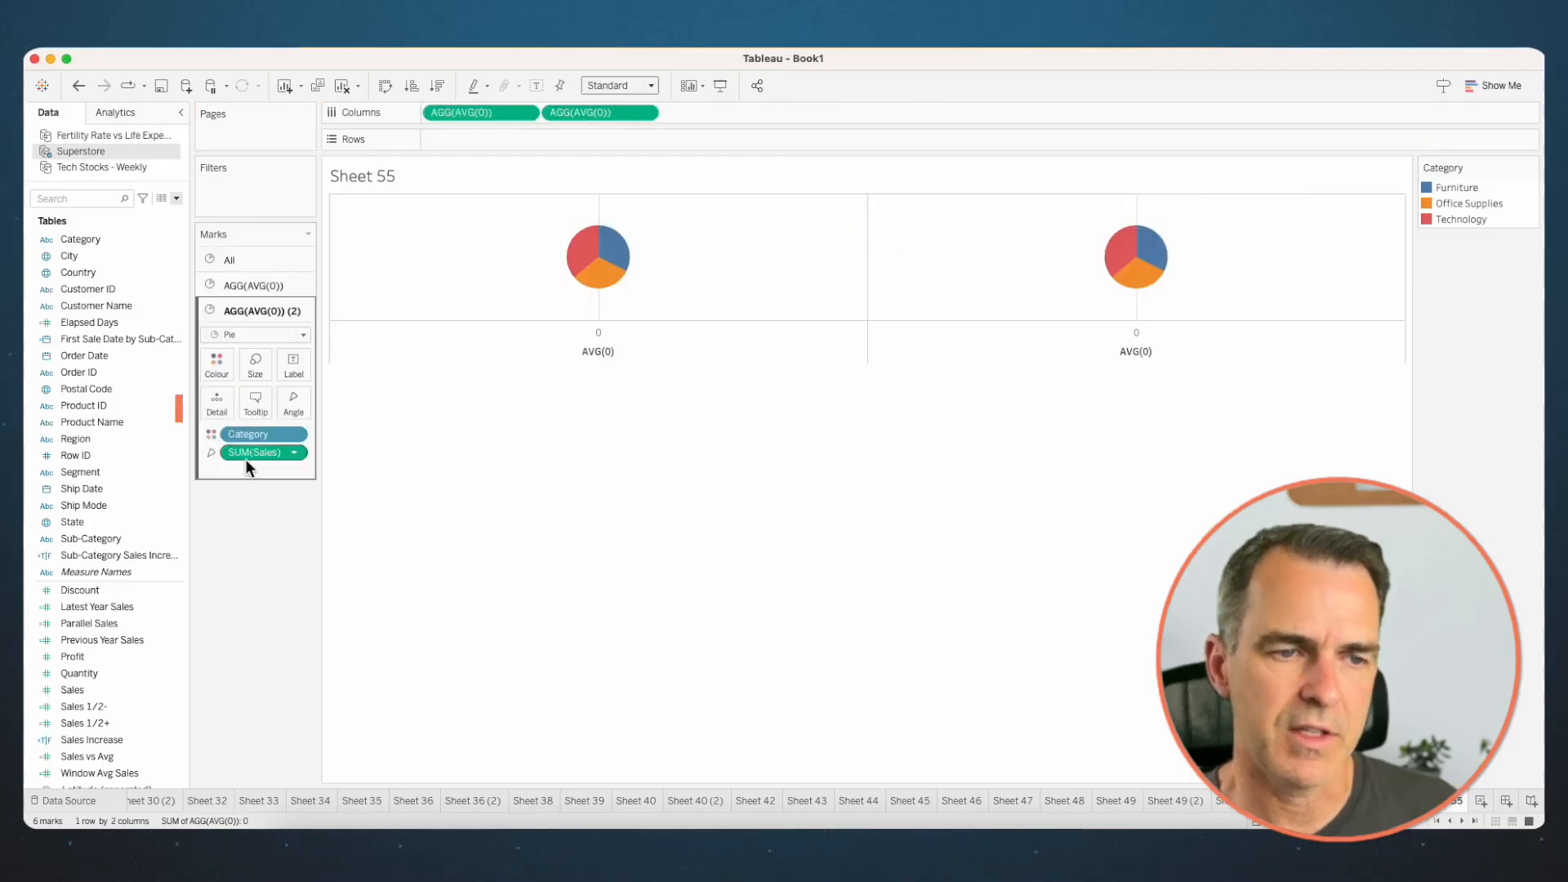
left_click_drag(252, 441, 252, 640)
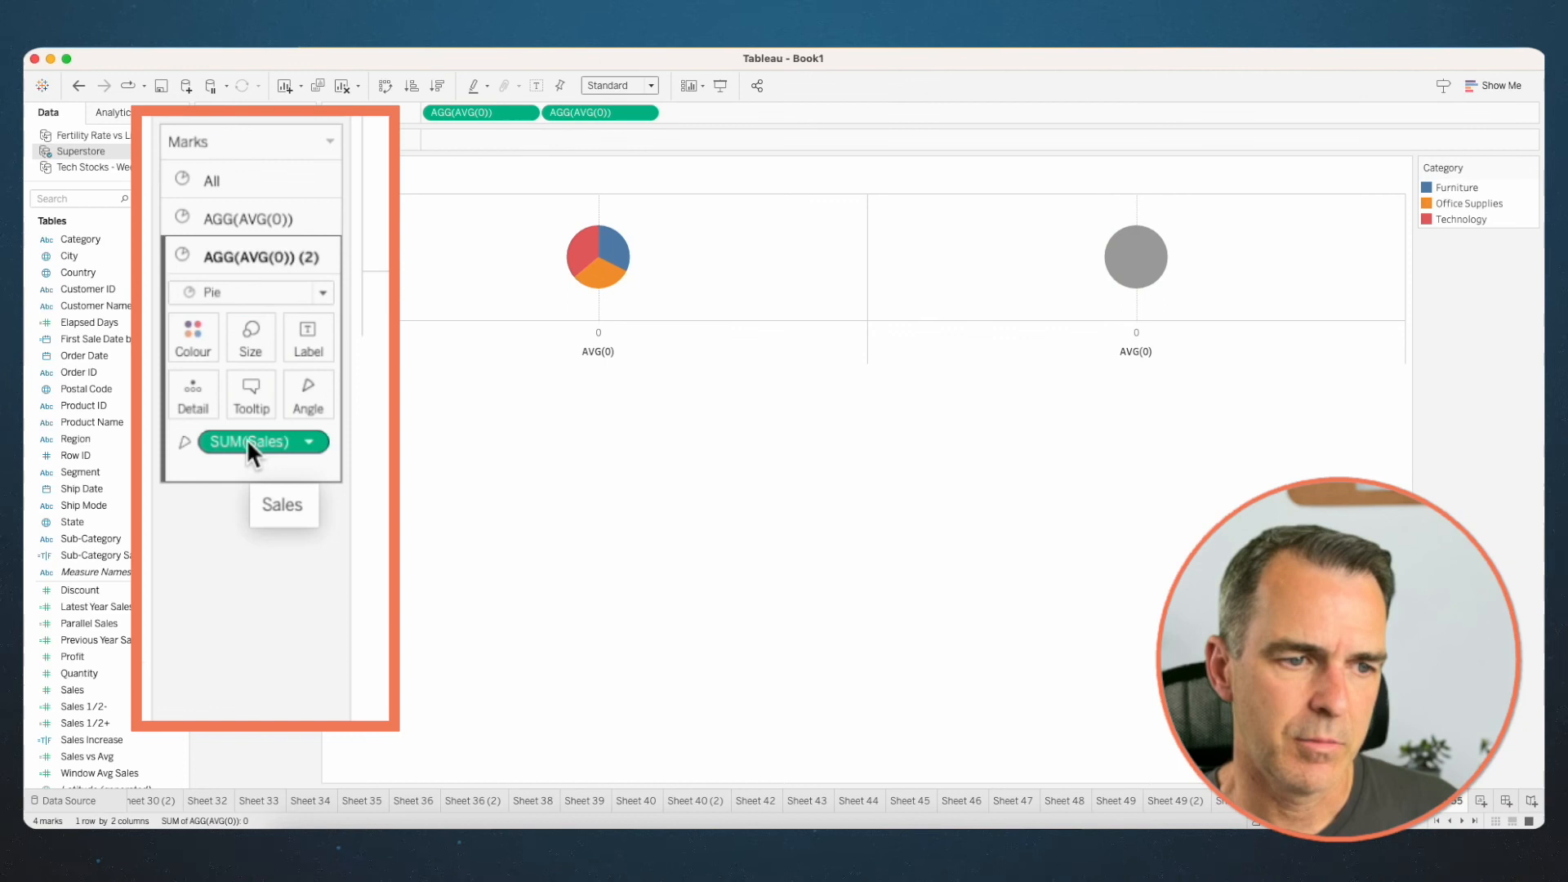
left_click_drag(246, 438, 245, 400)
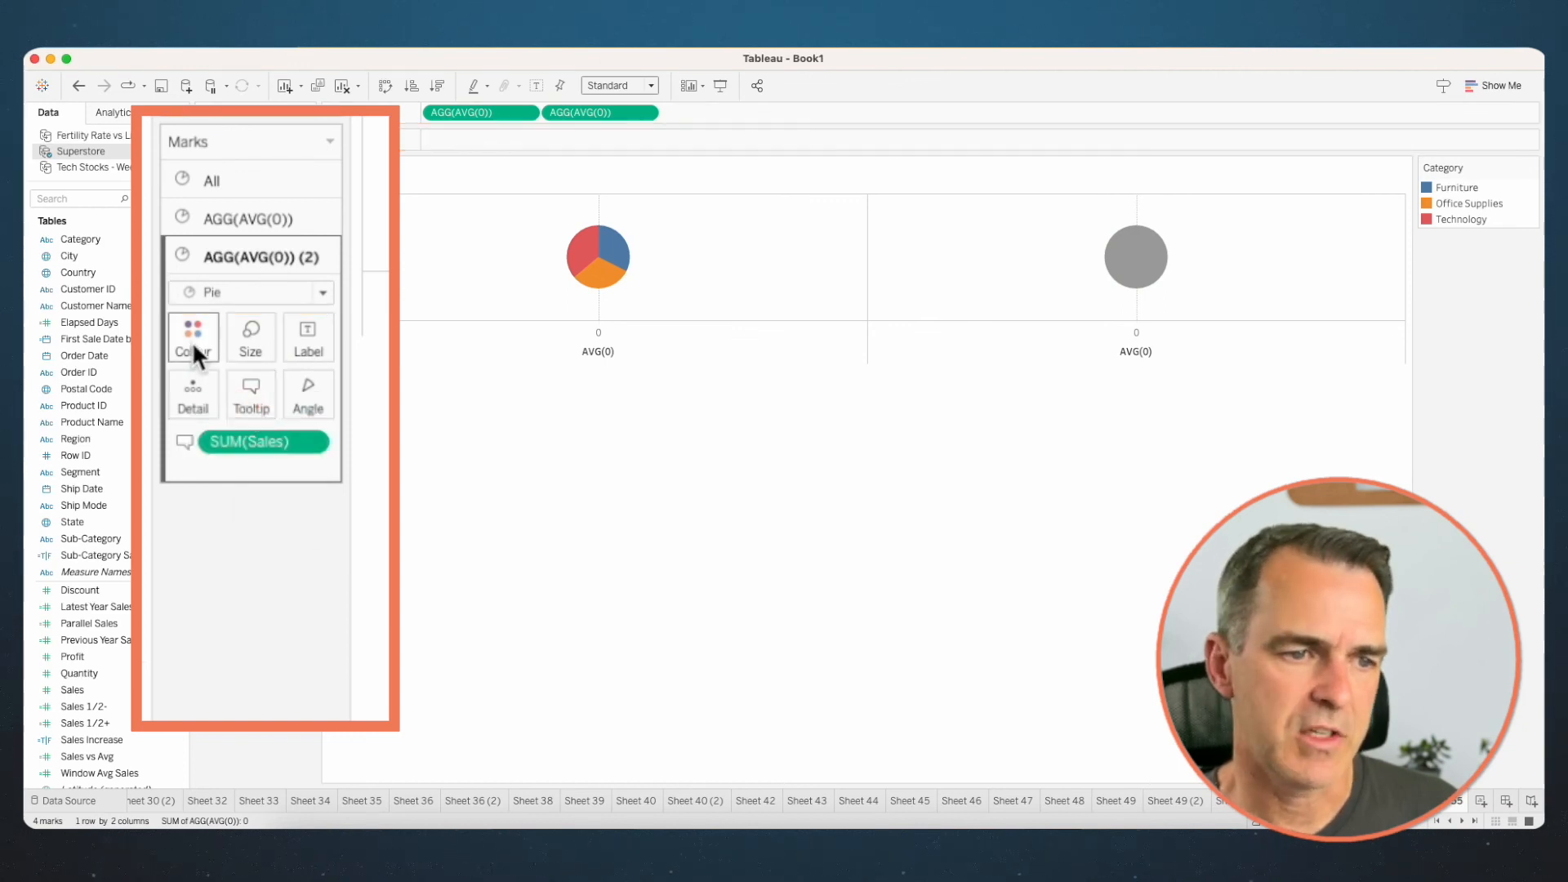
- Change the second AVG(0) mark to a white circle smaller than the pie
left_click(210, 292)
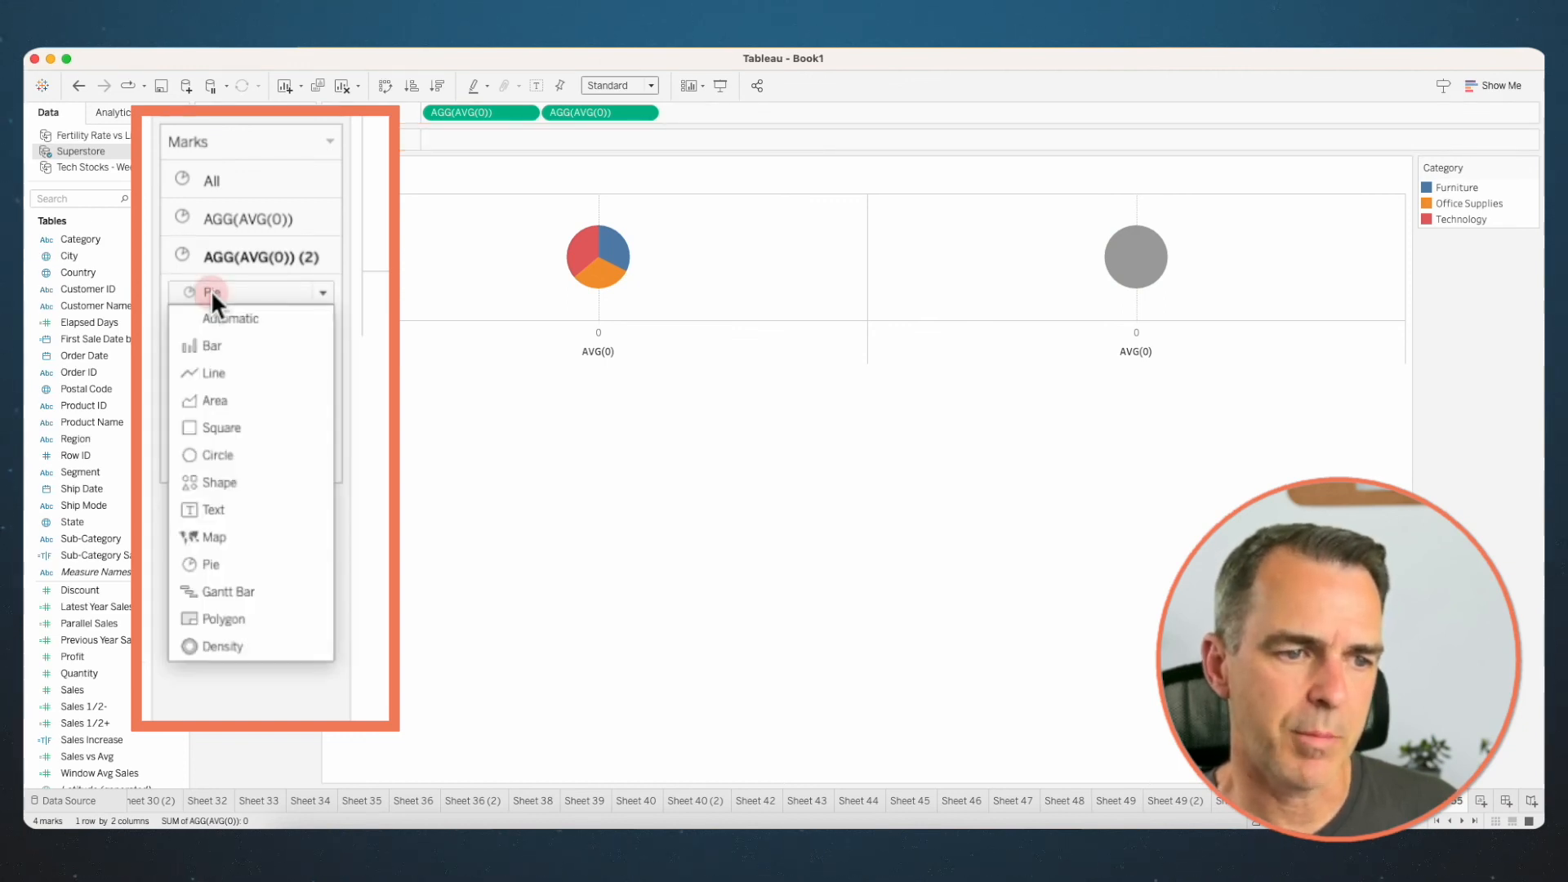
left_click(215, 454)
left_click(250, 342)
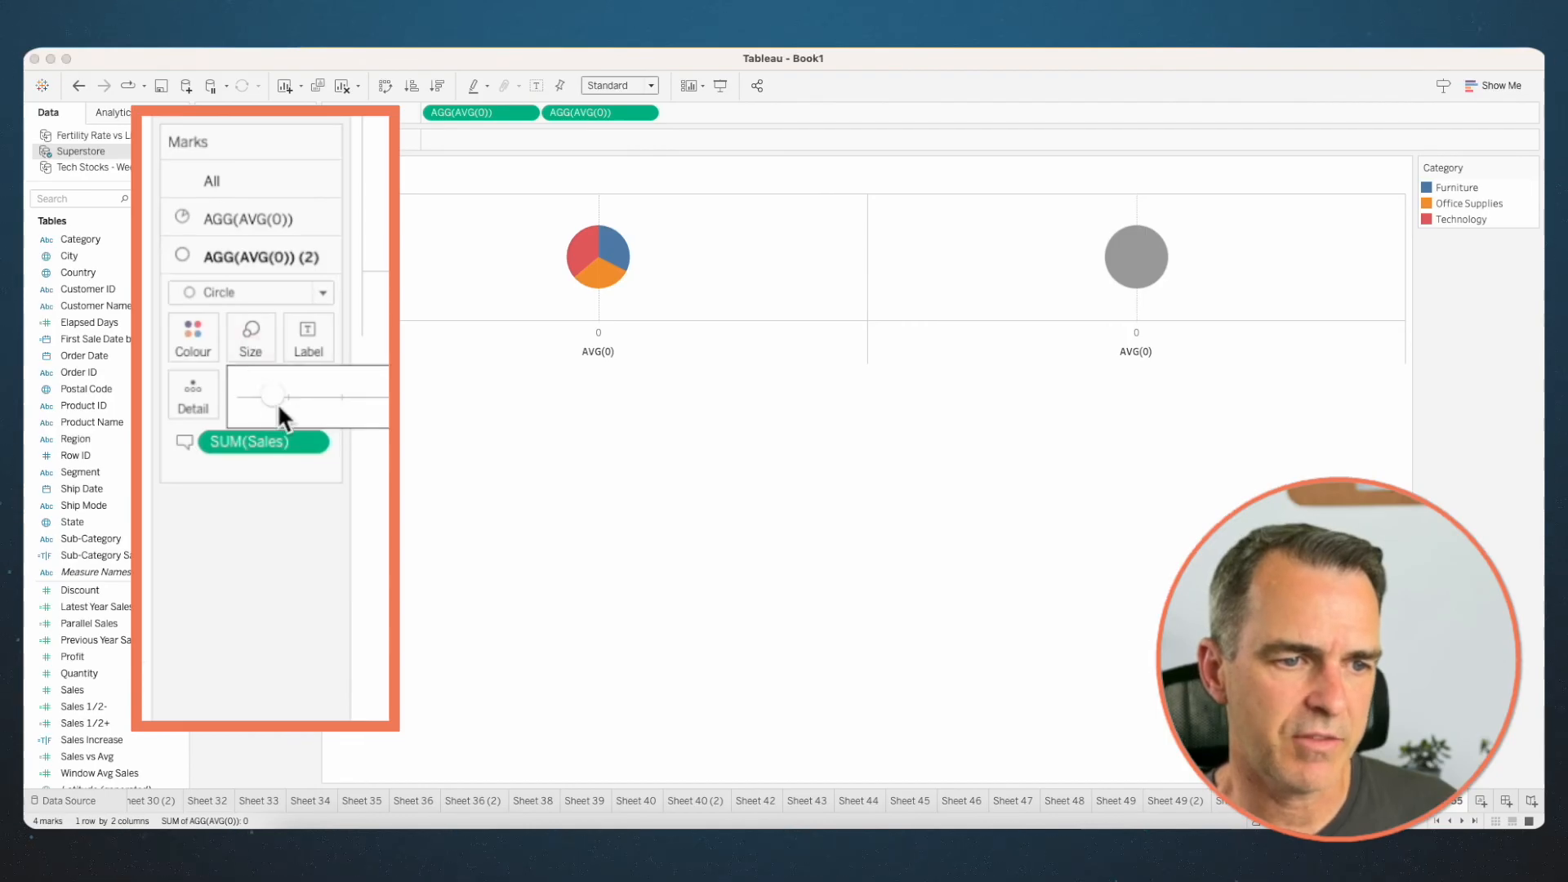
left_click_drag(272, 397, 249, 398)
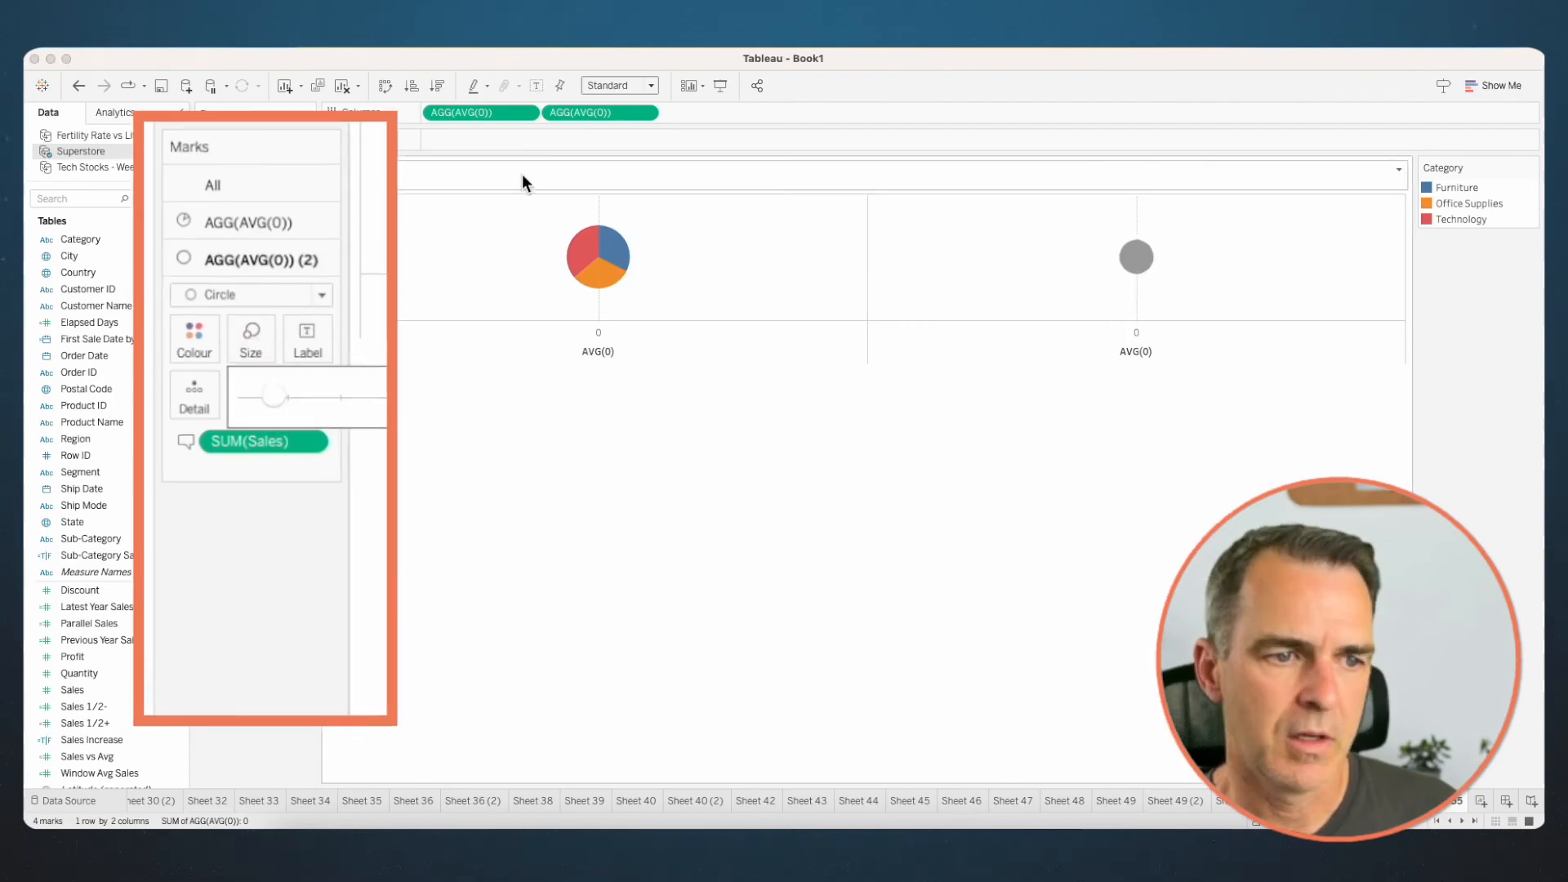
left_click(221, 361)
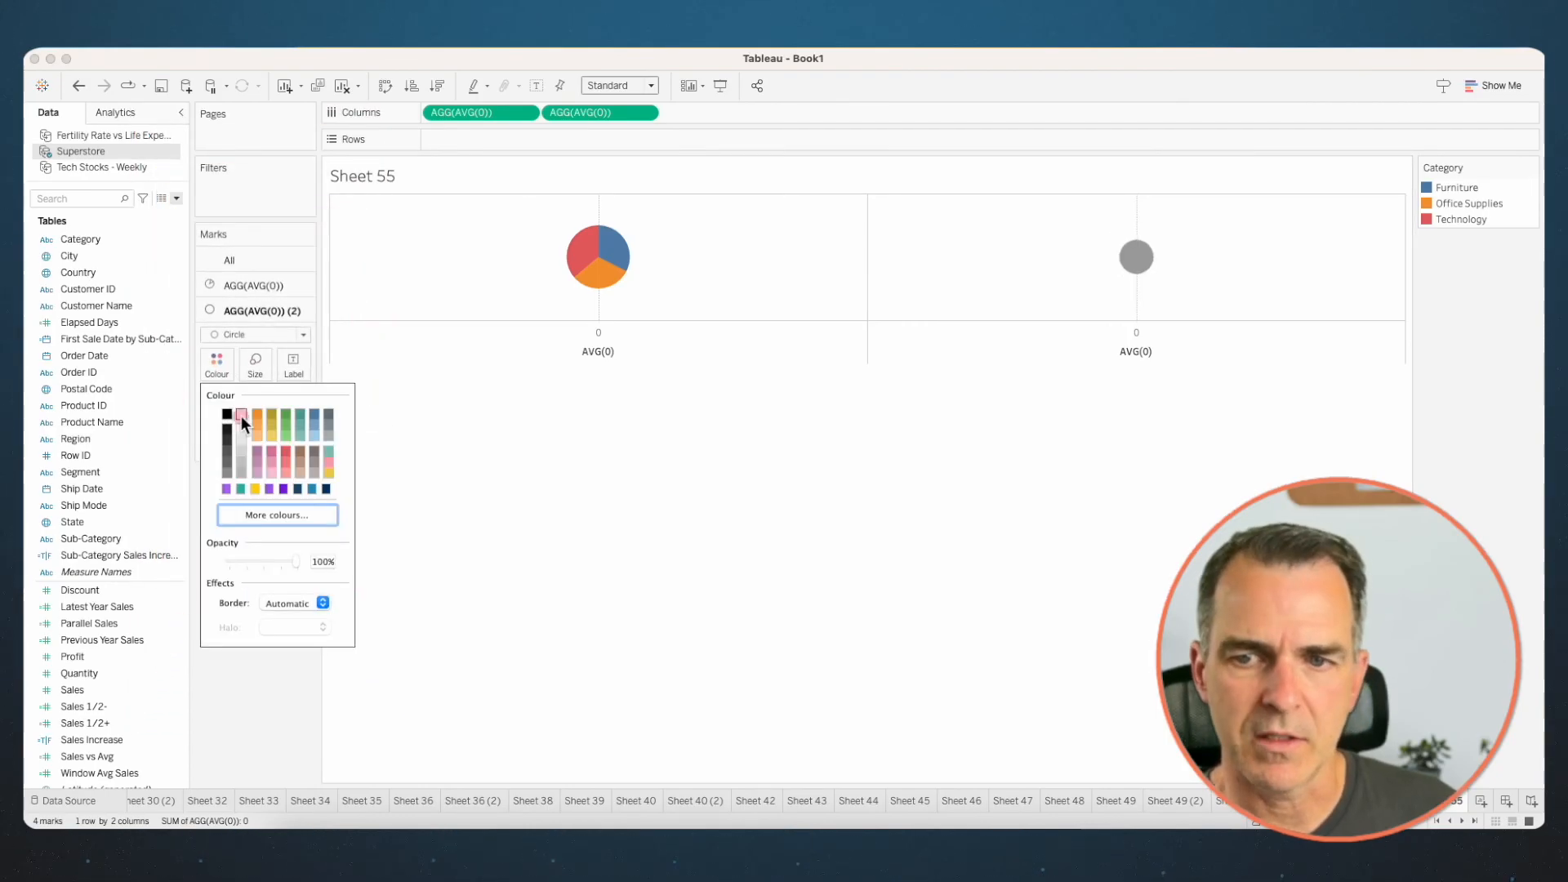
- Combine the two AVG(0) charts on a synchronised dual axis and hide the axis headers
right_click(1098, 350)
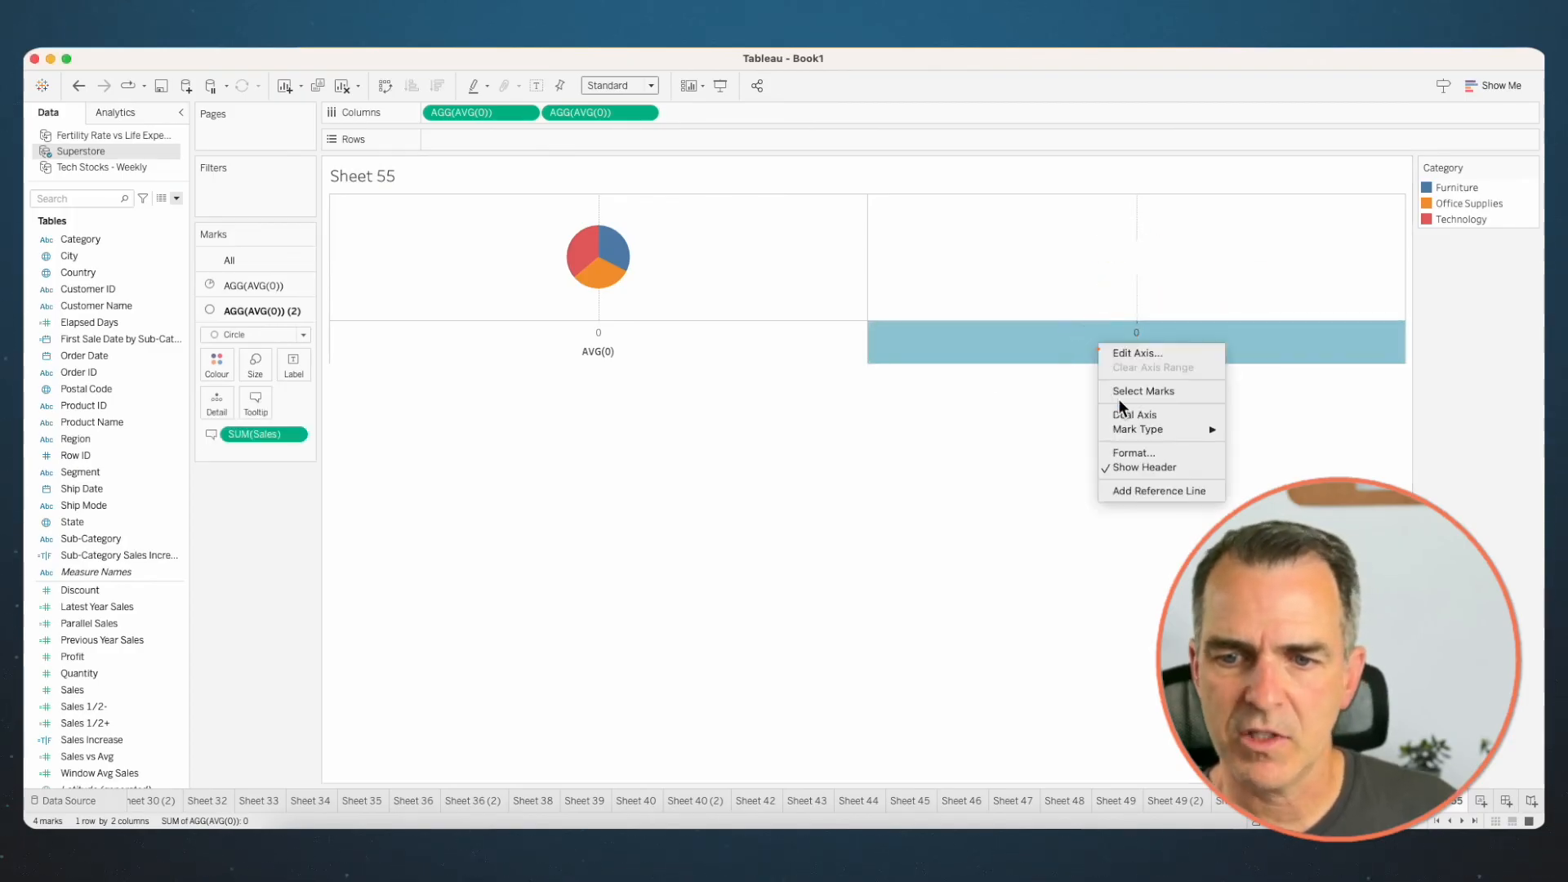
left_click(1125, 409)
right_click(701, 390)
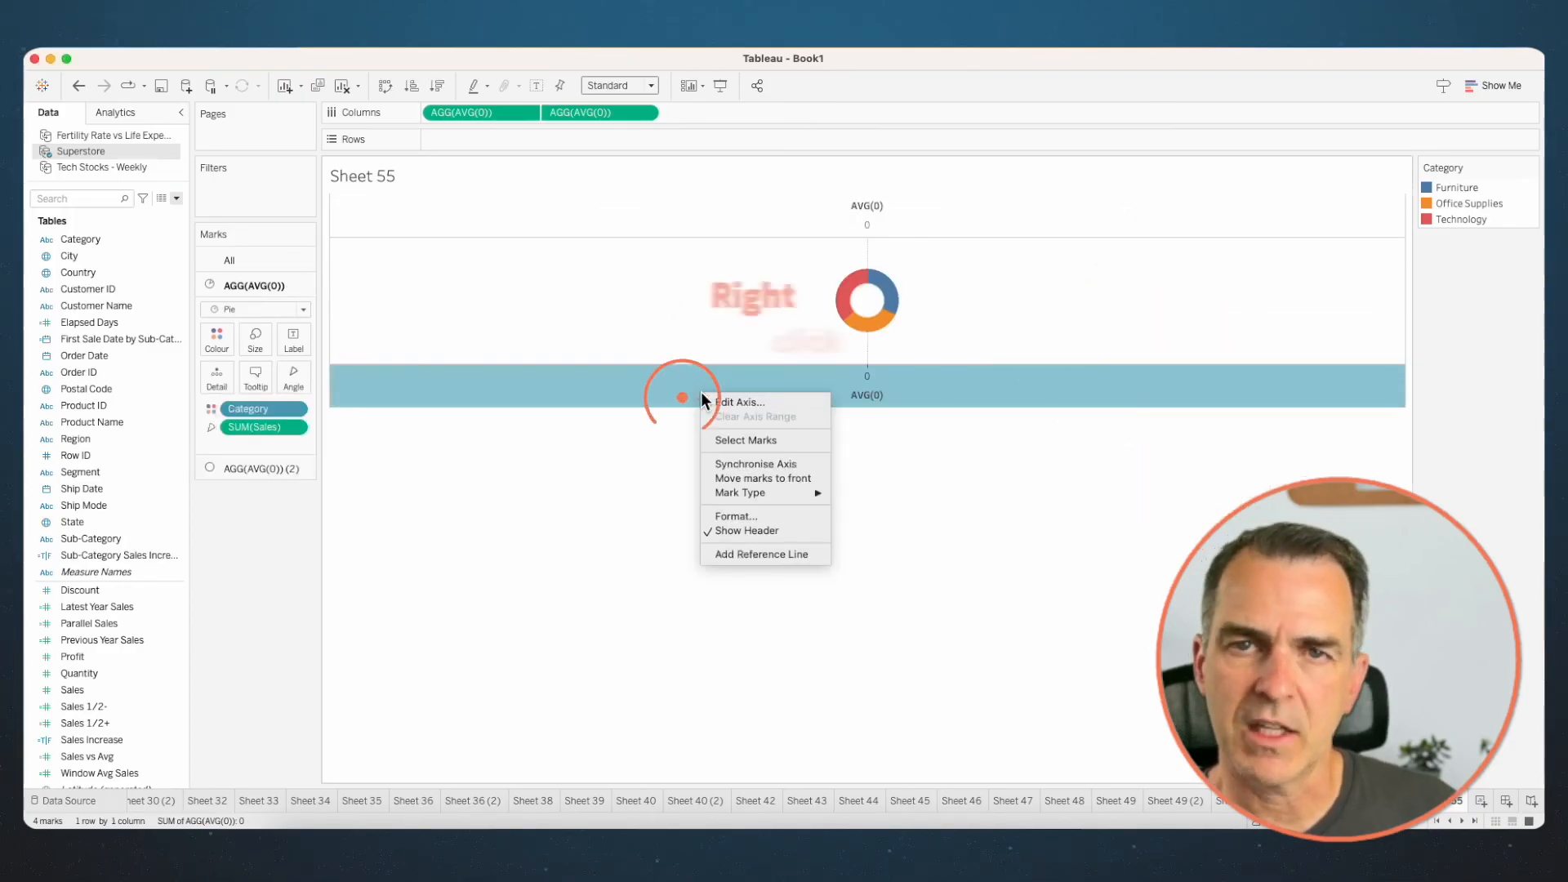
left_click(735, 463)
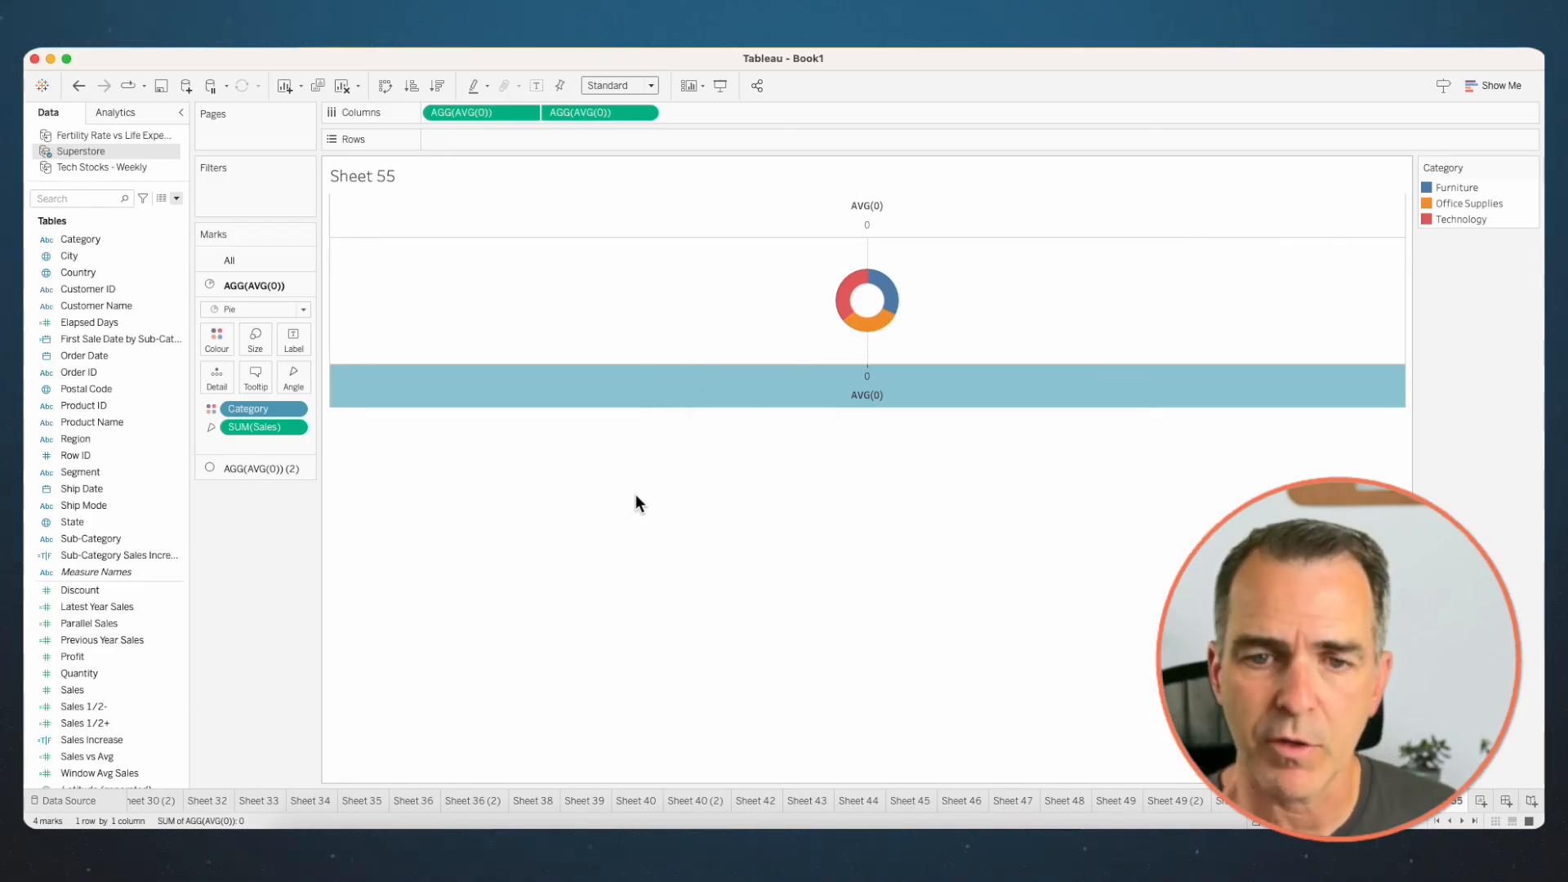
right_click(664, 384)
left_click(698, 521)
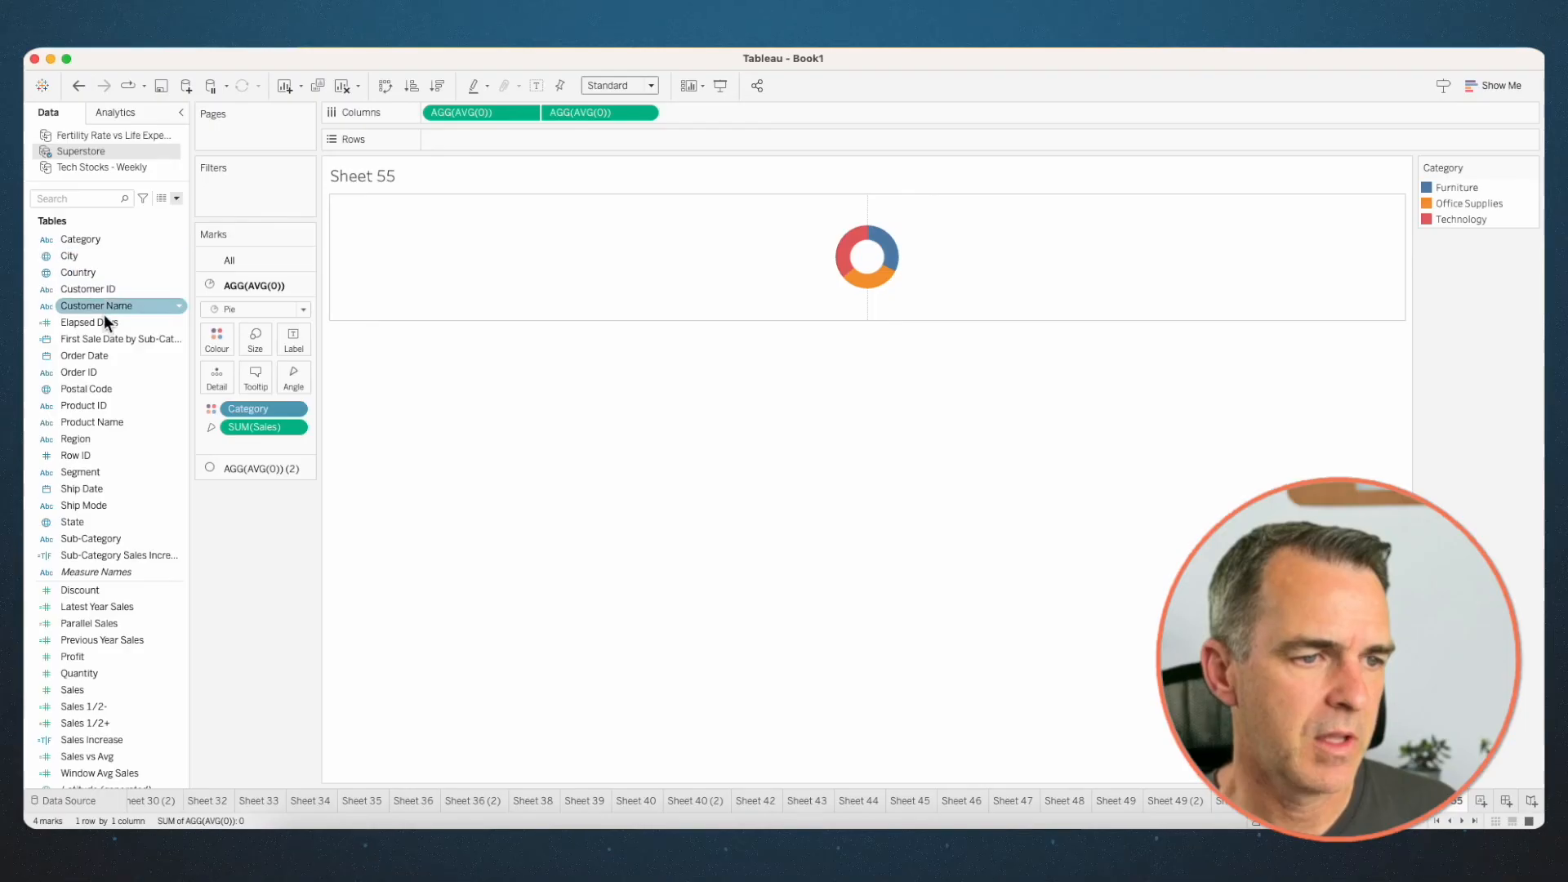
- Split the donut by Order Date year on Columns, and add Order Date to Rows with a different date level
left_click_drag(94, 354, 425, 111)
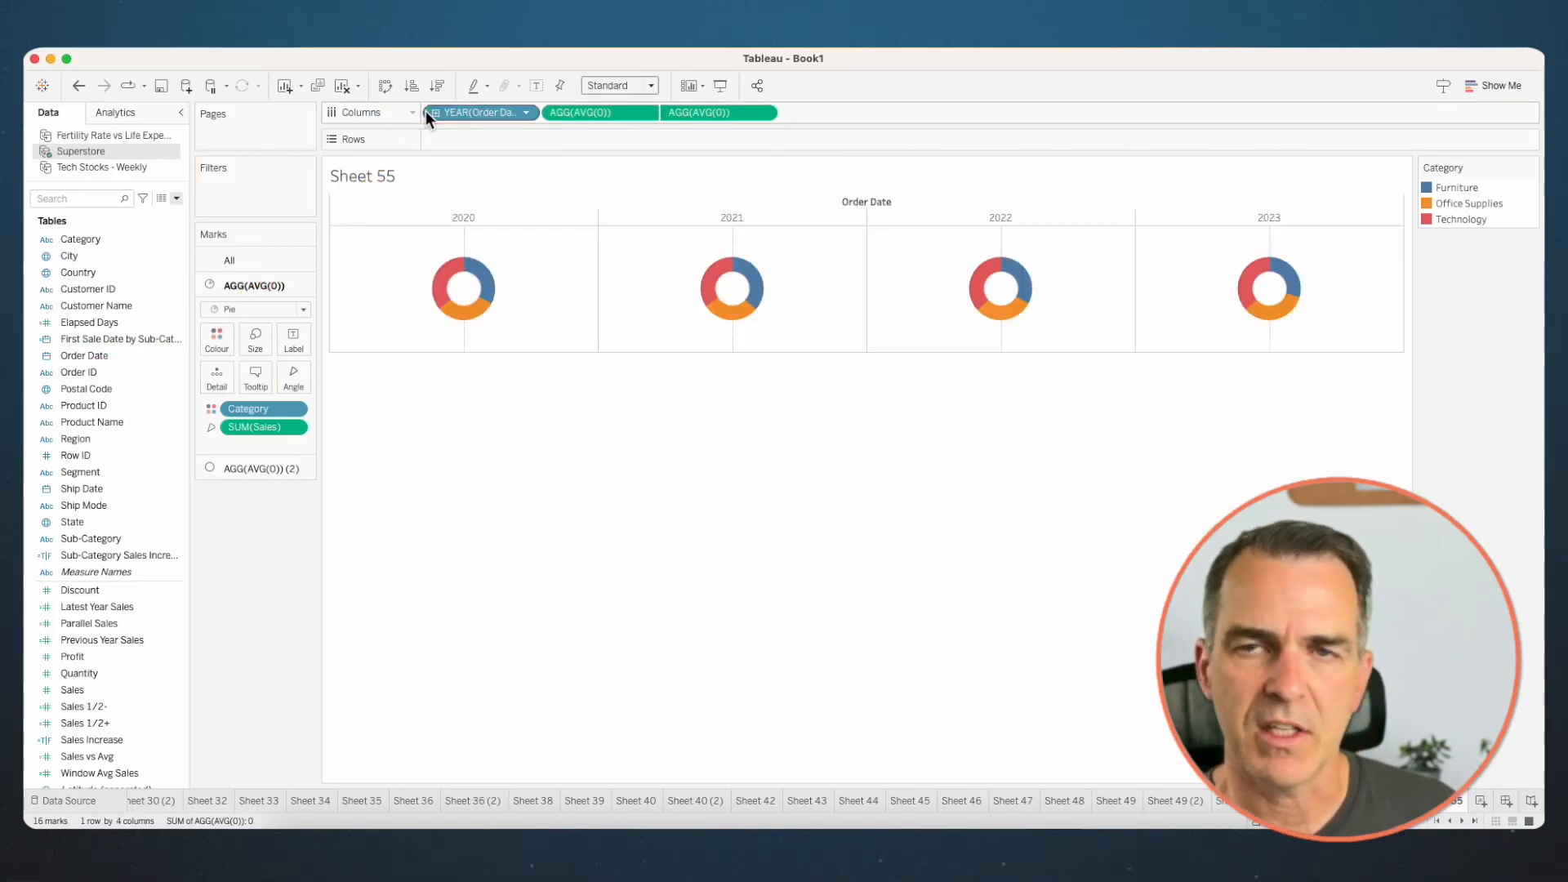
left_click_drag(77, 354, 446, 136)
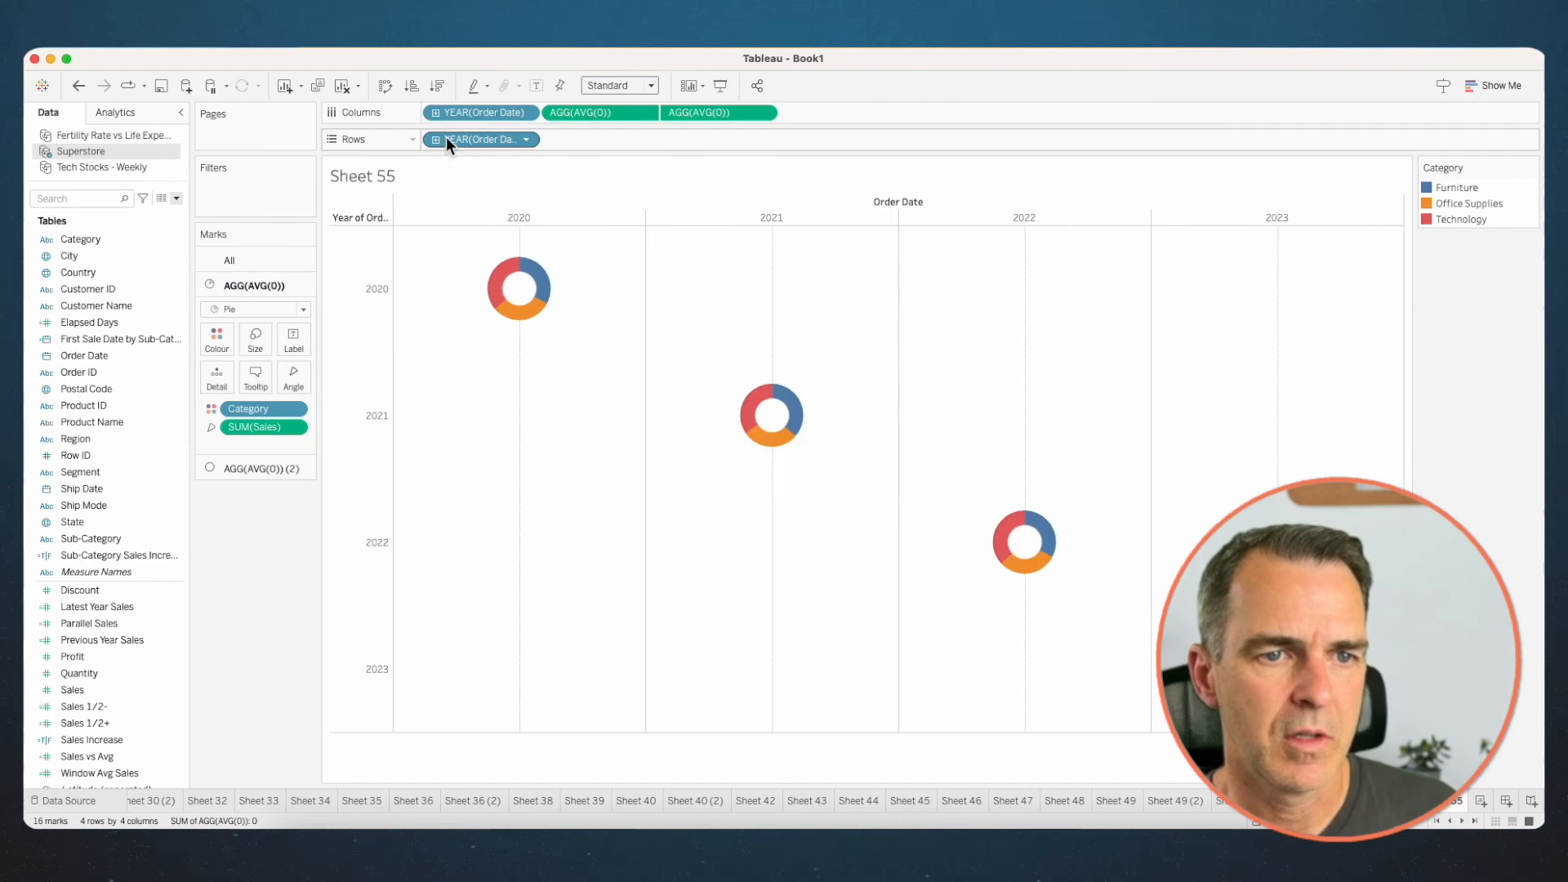
left_click(526, 141)
left_click(482, 374)
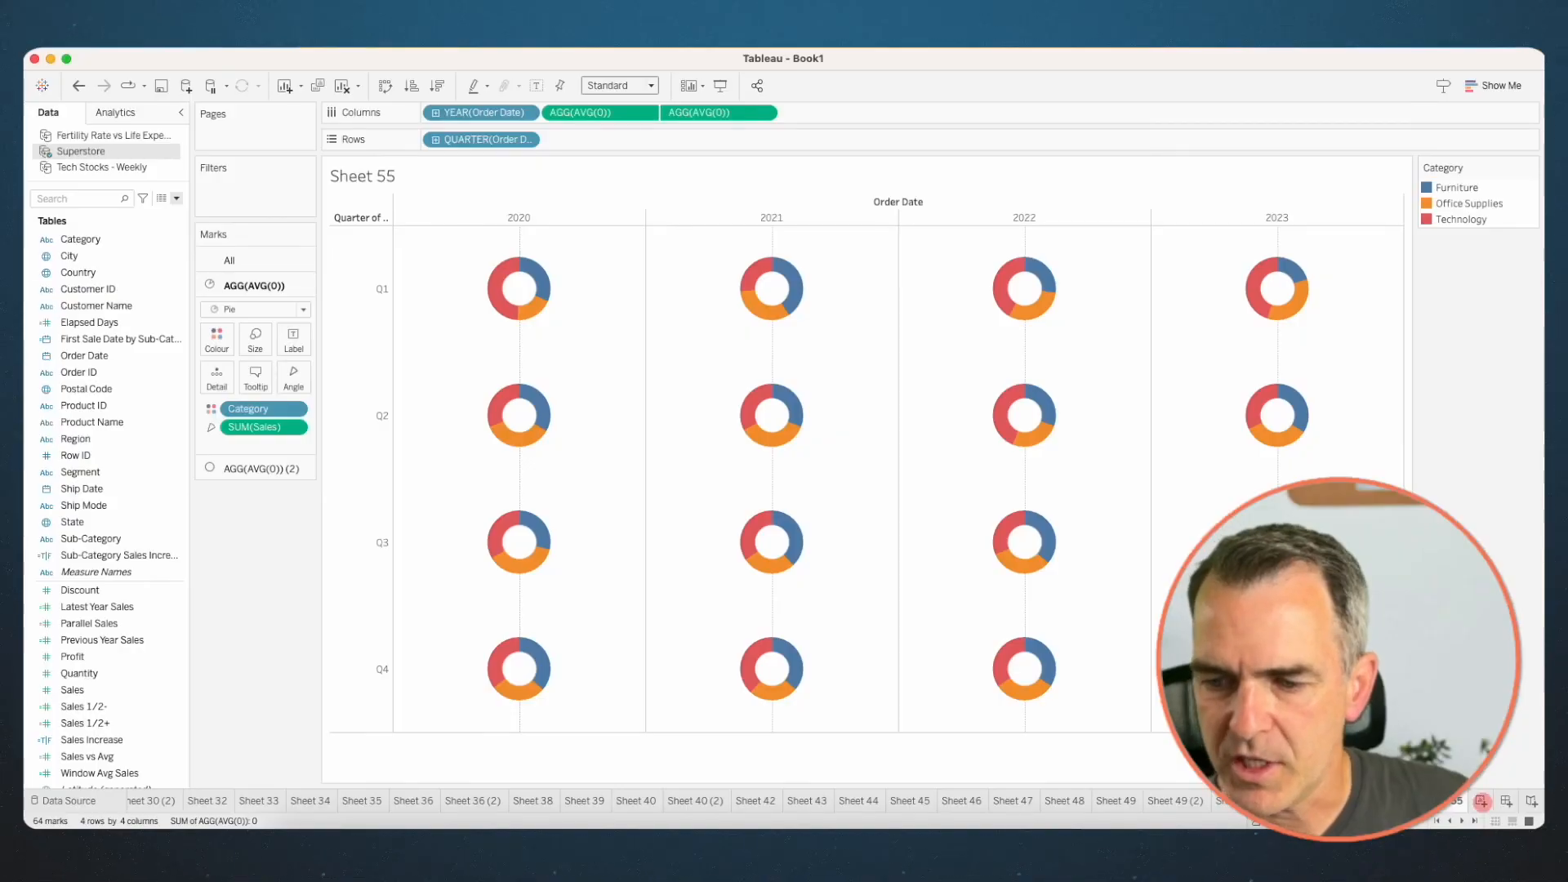
- On a new sheet, plot Fertility Rate on Rows against Life expectancy at birth on Columns from the Fertility Rate vs Life Expectancy data source
left_click(1480, 801)
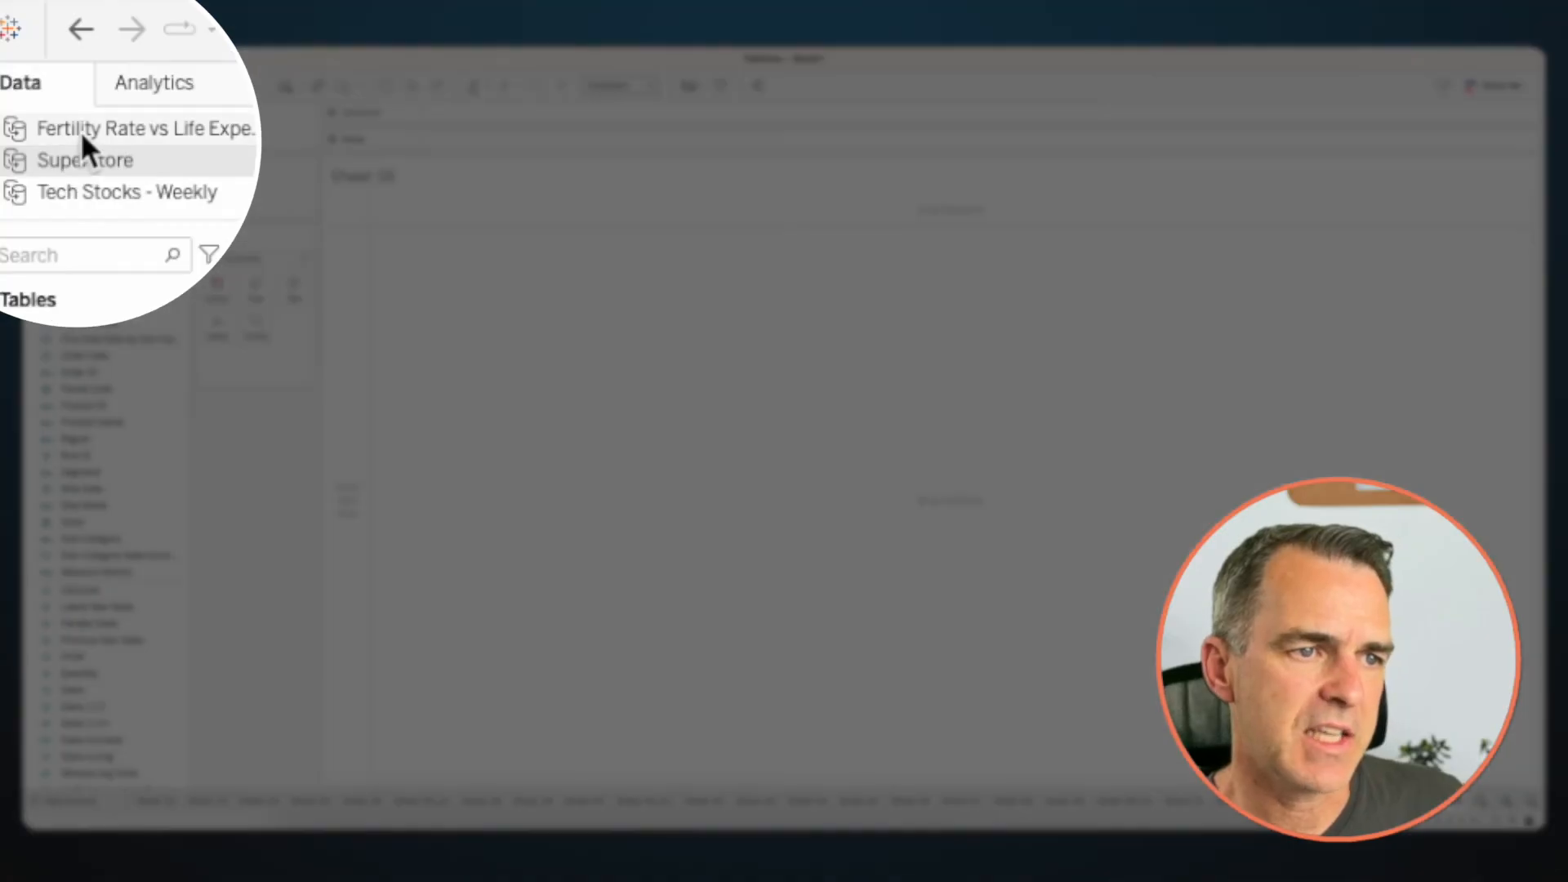
left_click(82, 137)
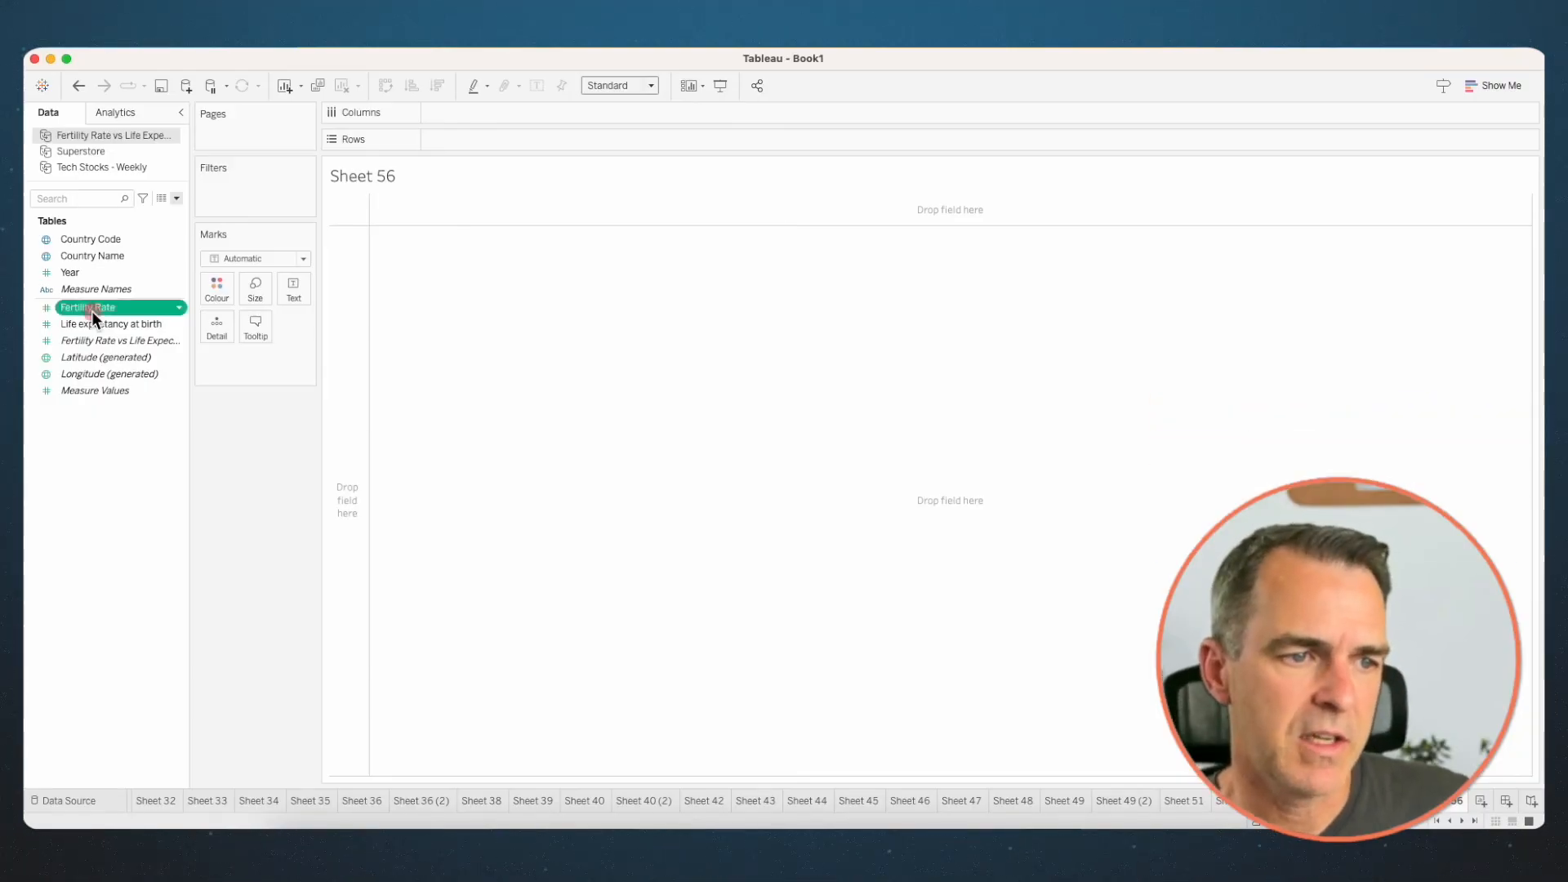
double_click(92, 308)
double_click(93, 324)
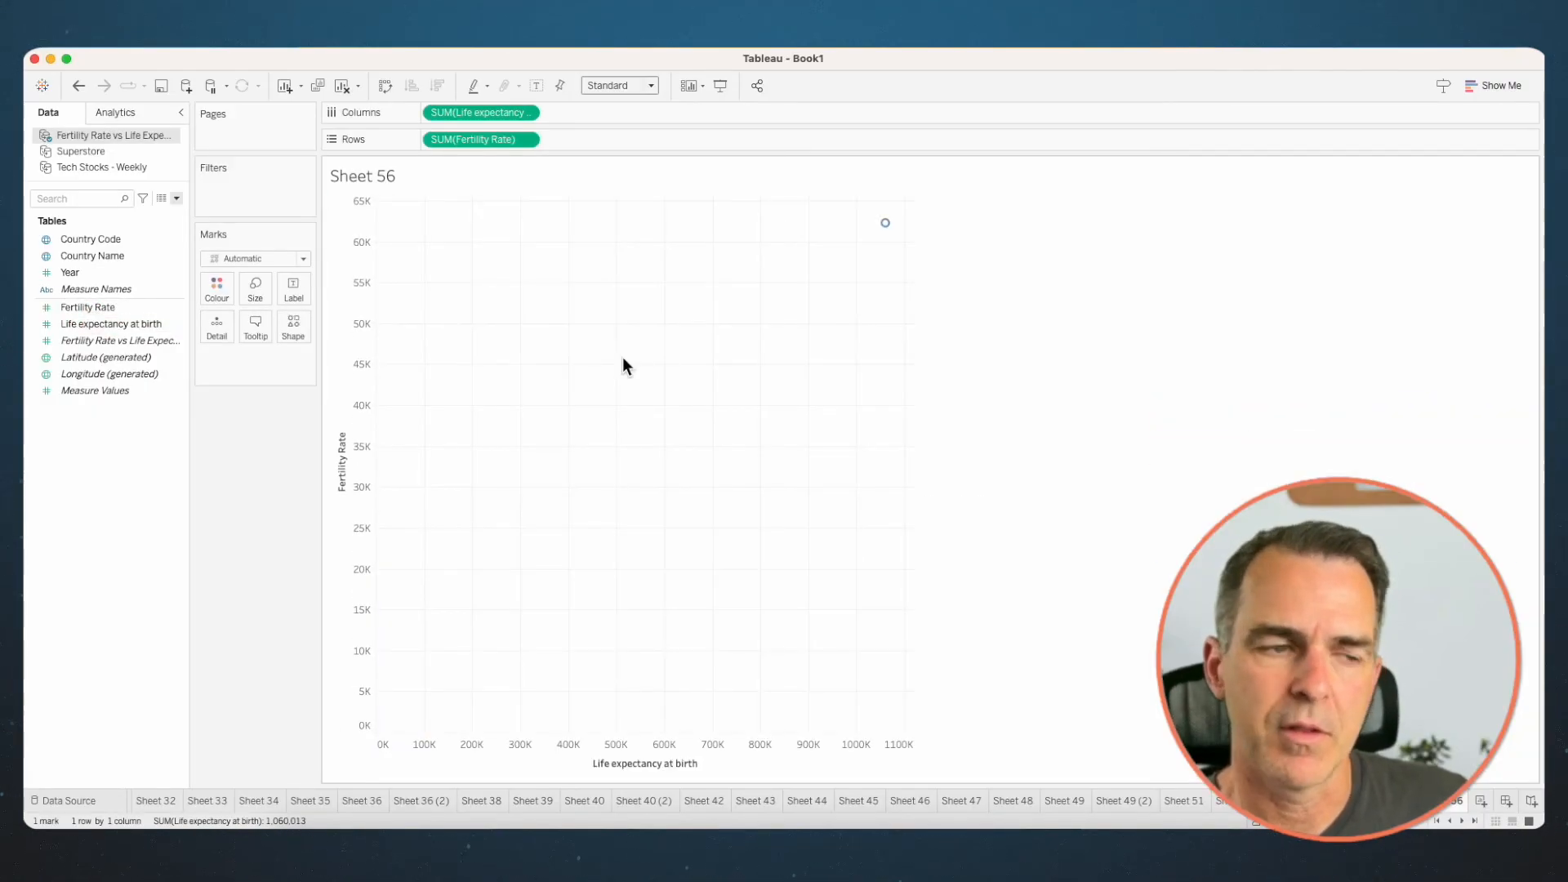
- Build a connected scatterplot using line marks, with Country Code on Detail and Year on Path, and highlight the line with the highest fertility rate
left_click_drag(90, 239, 218, 332)
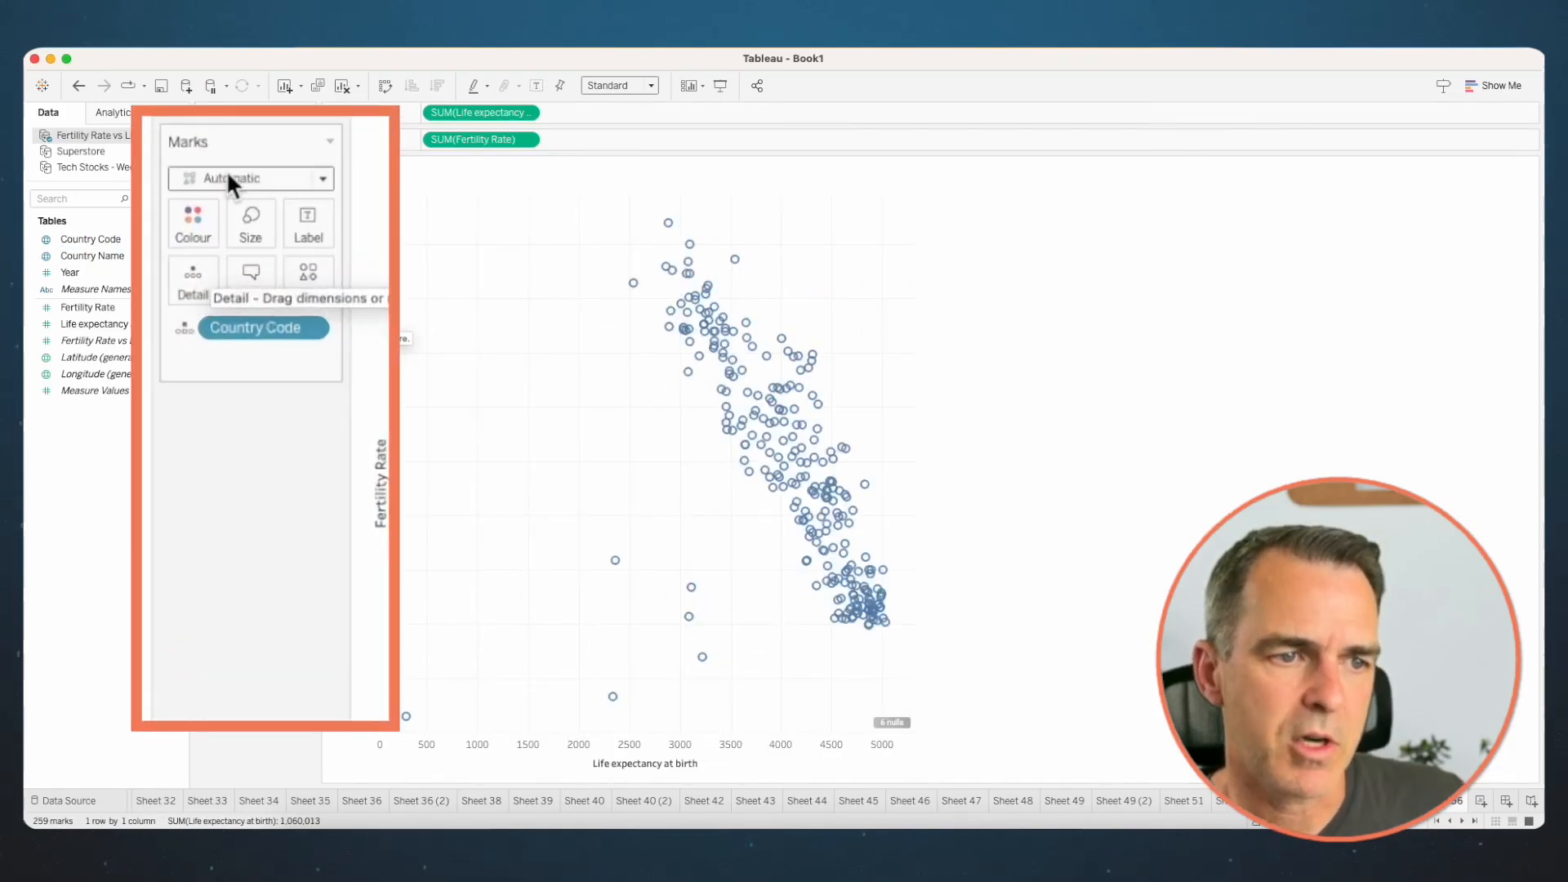
left_click(227, 176)
left_click(257, 259)
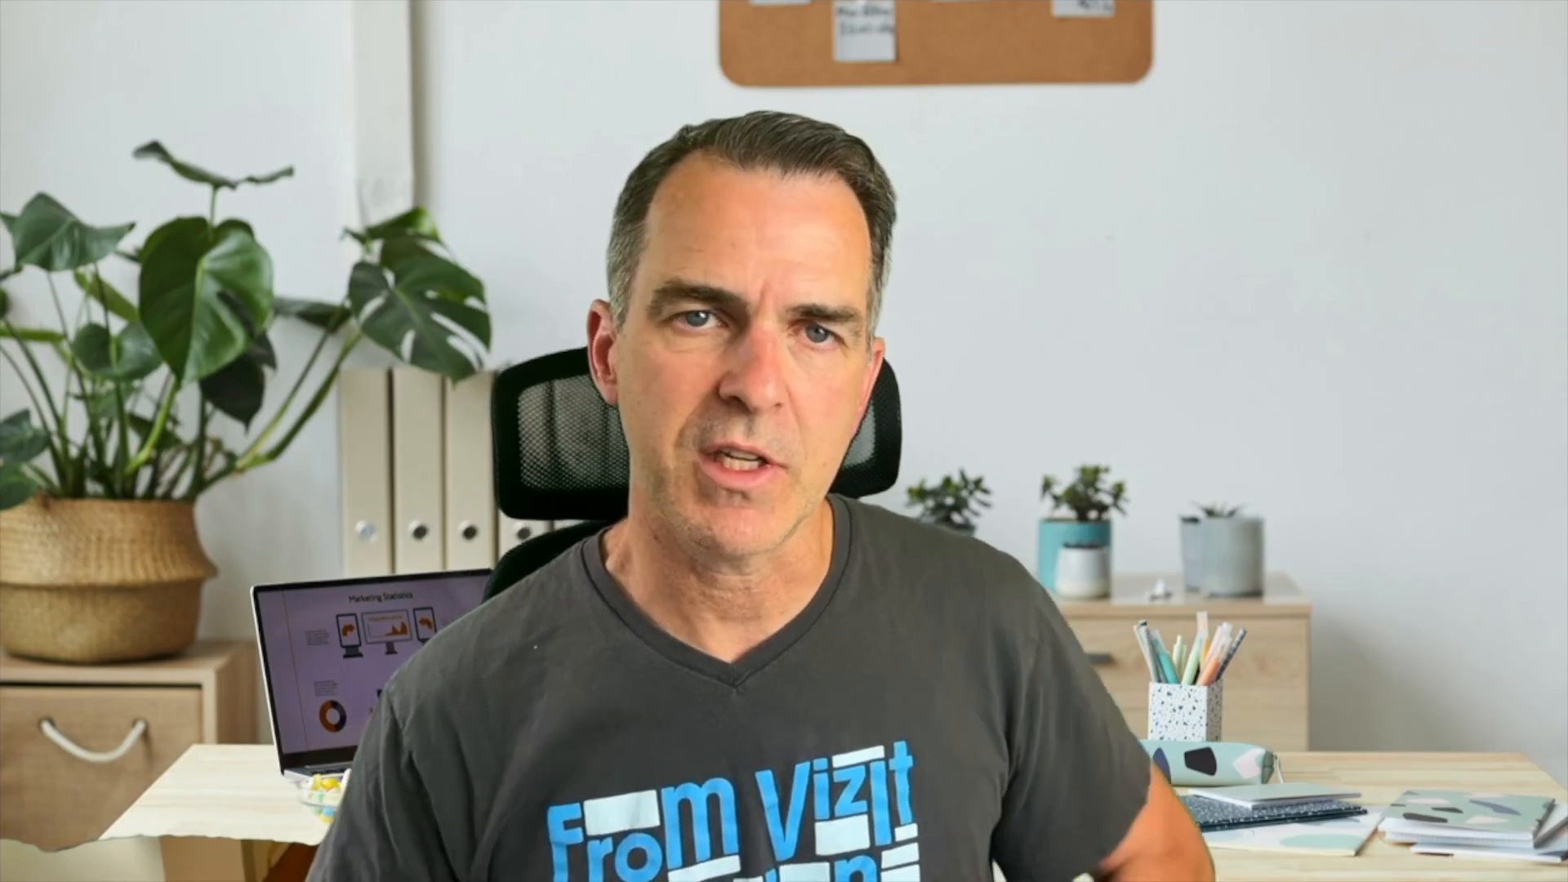
mouse_move(70, 272)
left_mouse_down()
mouse_move(180, 282)
mouse_move(165, 293)
mouse_move(292, 325)
left_mouse_up()
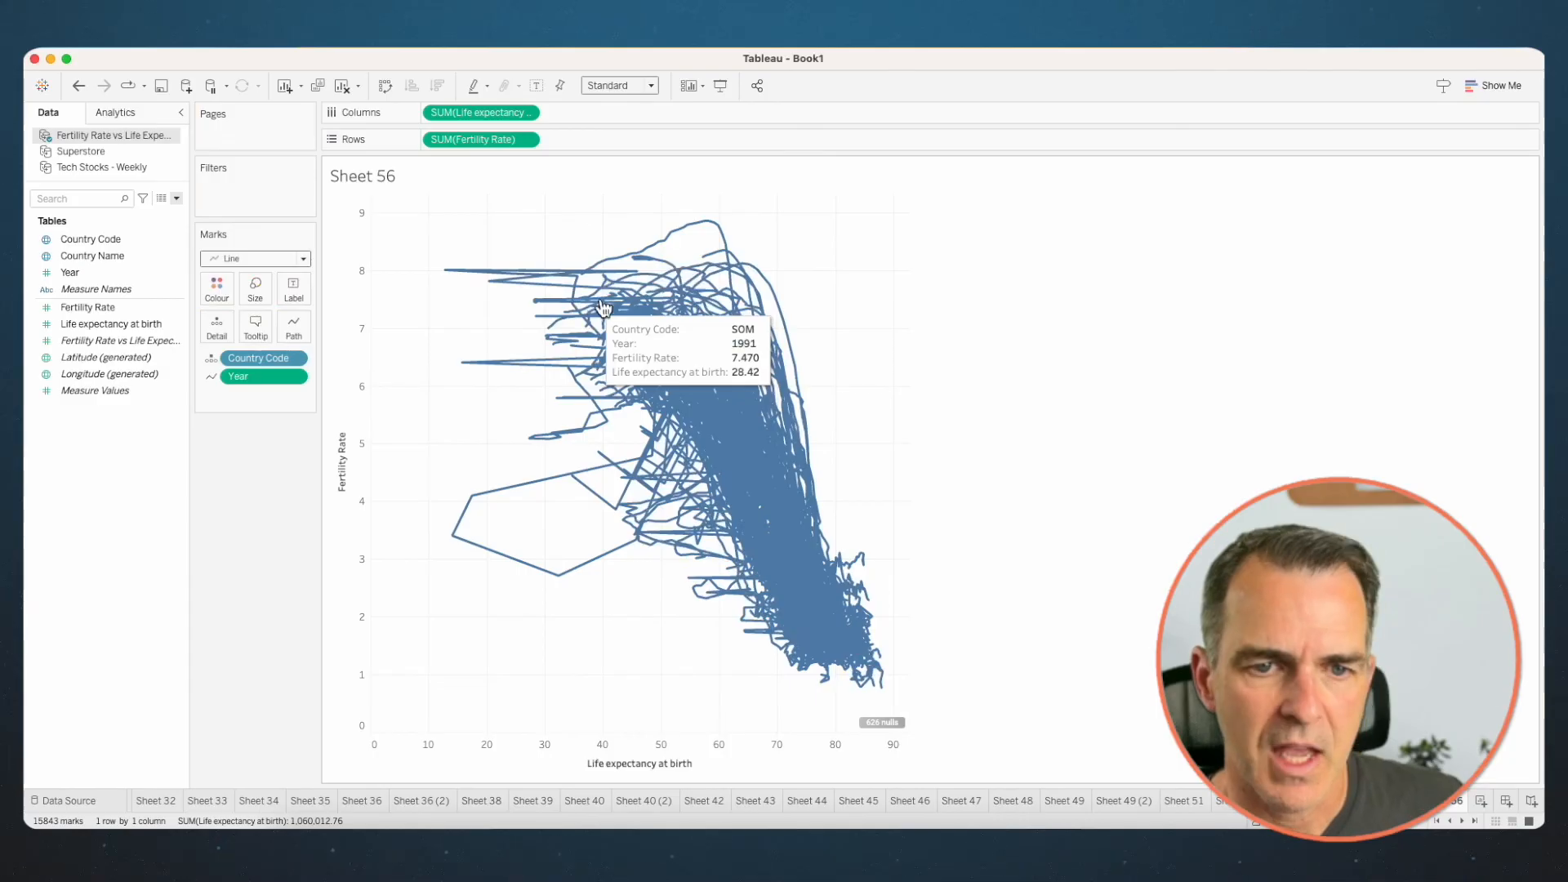
left_click(718, 224)
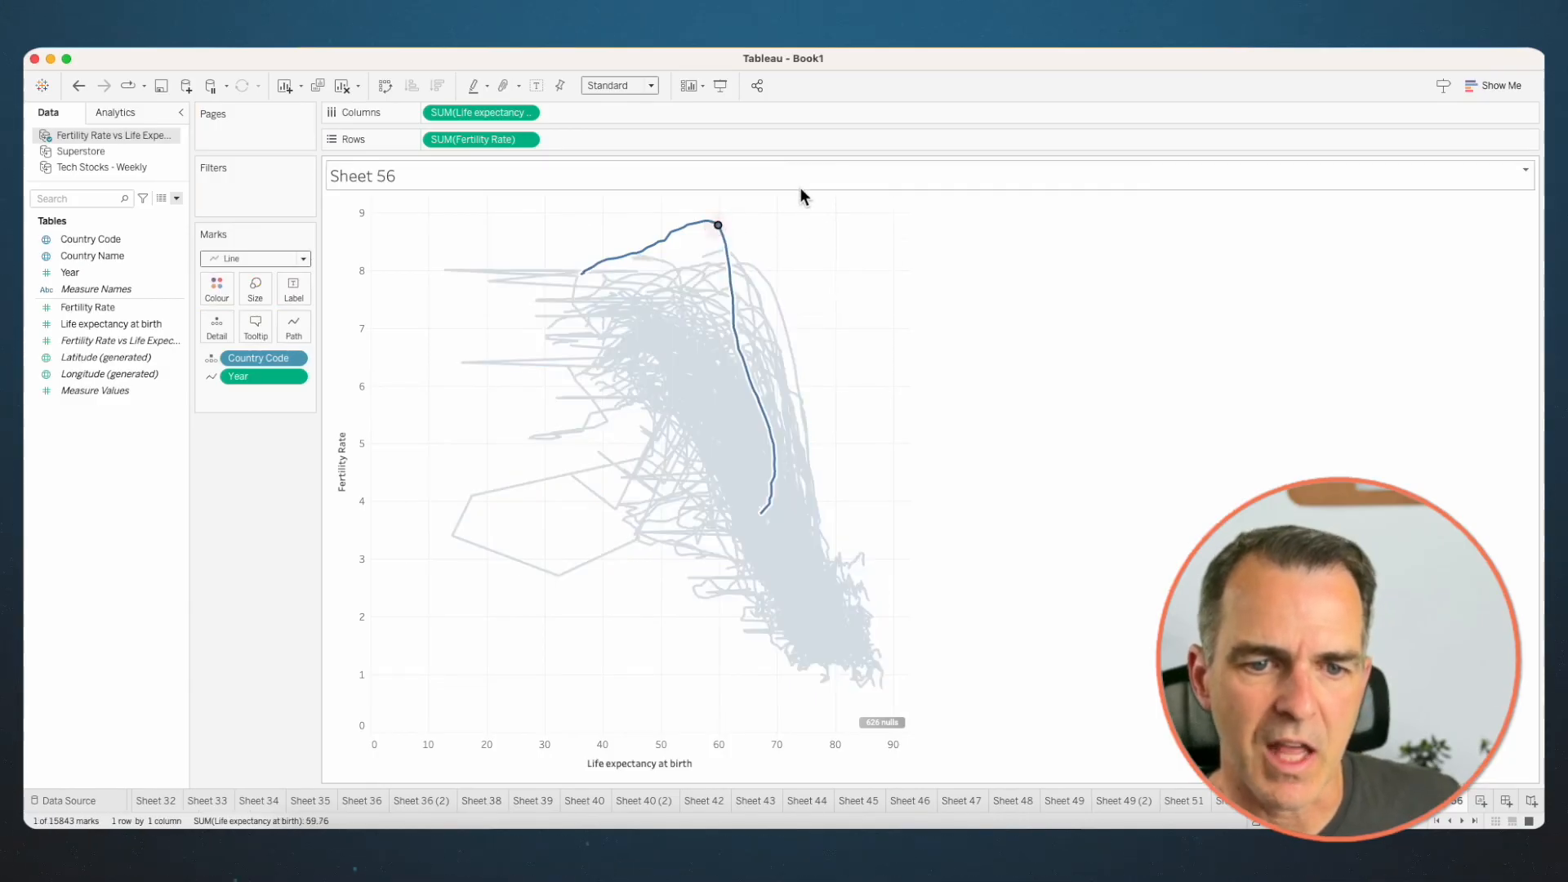
left_click(837, 278)
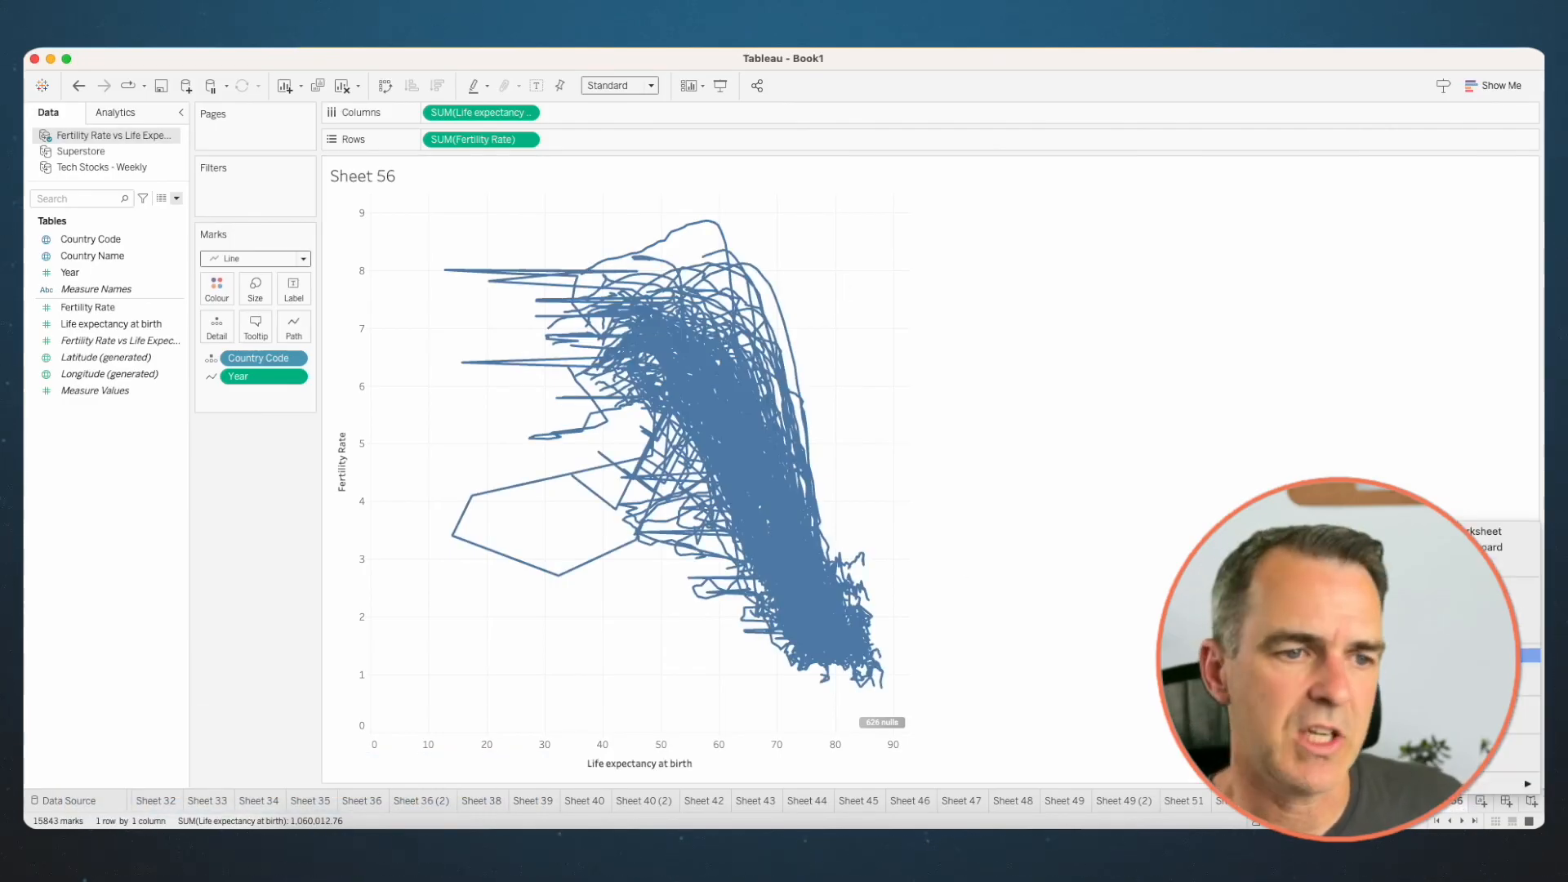
- In a duplicate of the connected scatterplot sheet, set the line pattern to dotted
left_click(293, 326)
left_click(354, 459)
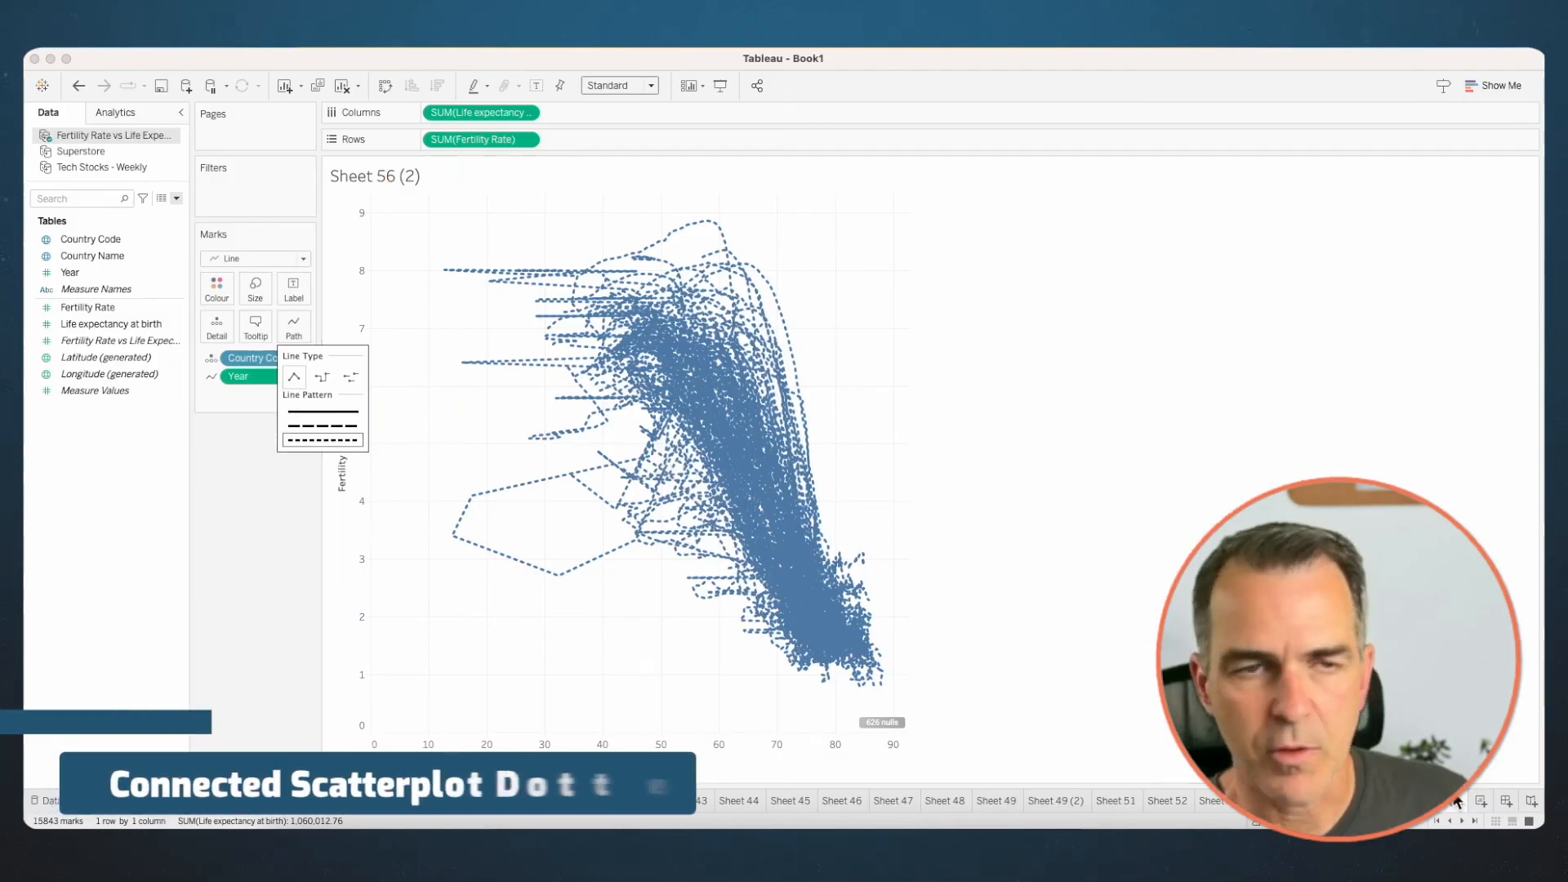
- In a duplicate of the dotted-line sheet, add Year to Pages and change the mark type to Circle
right_click(1458, 801)
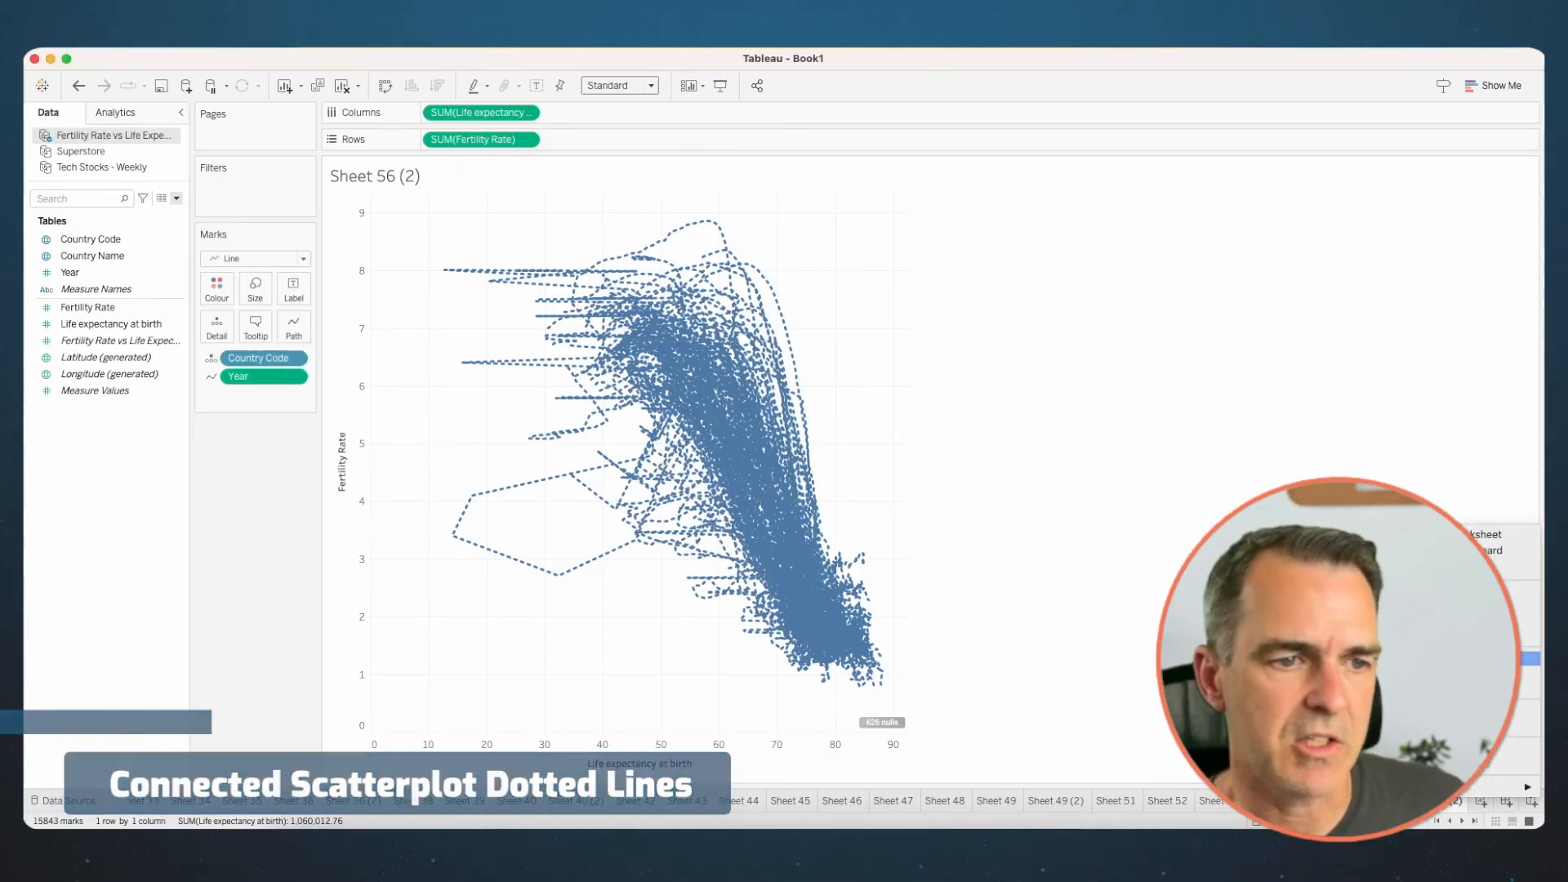
left_click(1462, 658)
left_click_drag(116, 273, 238, 140)
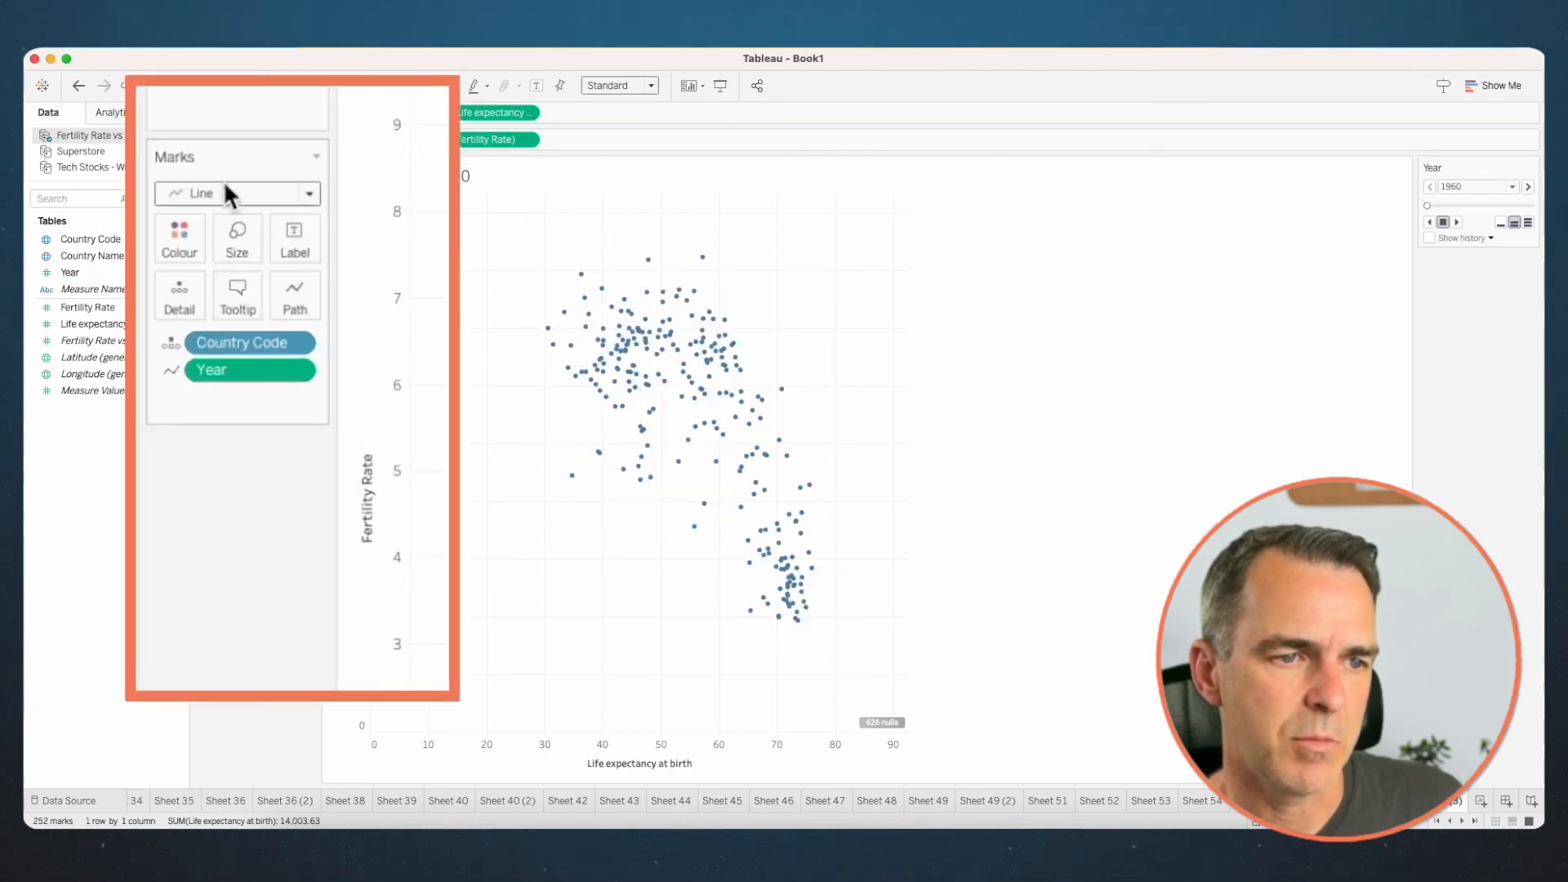
left_click(248, 258)
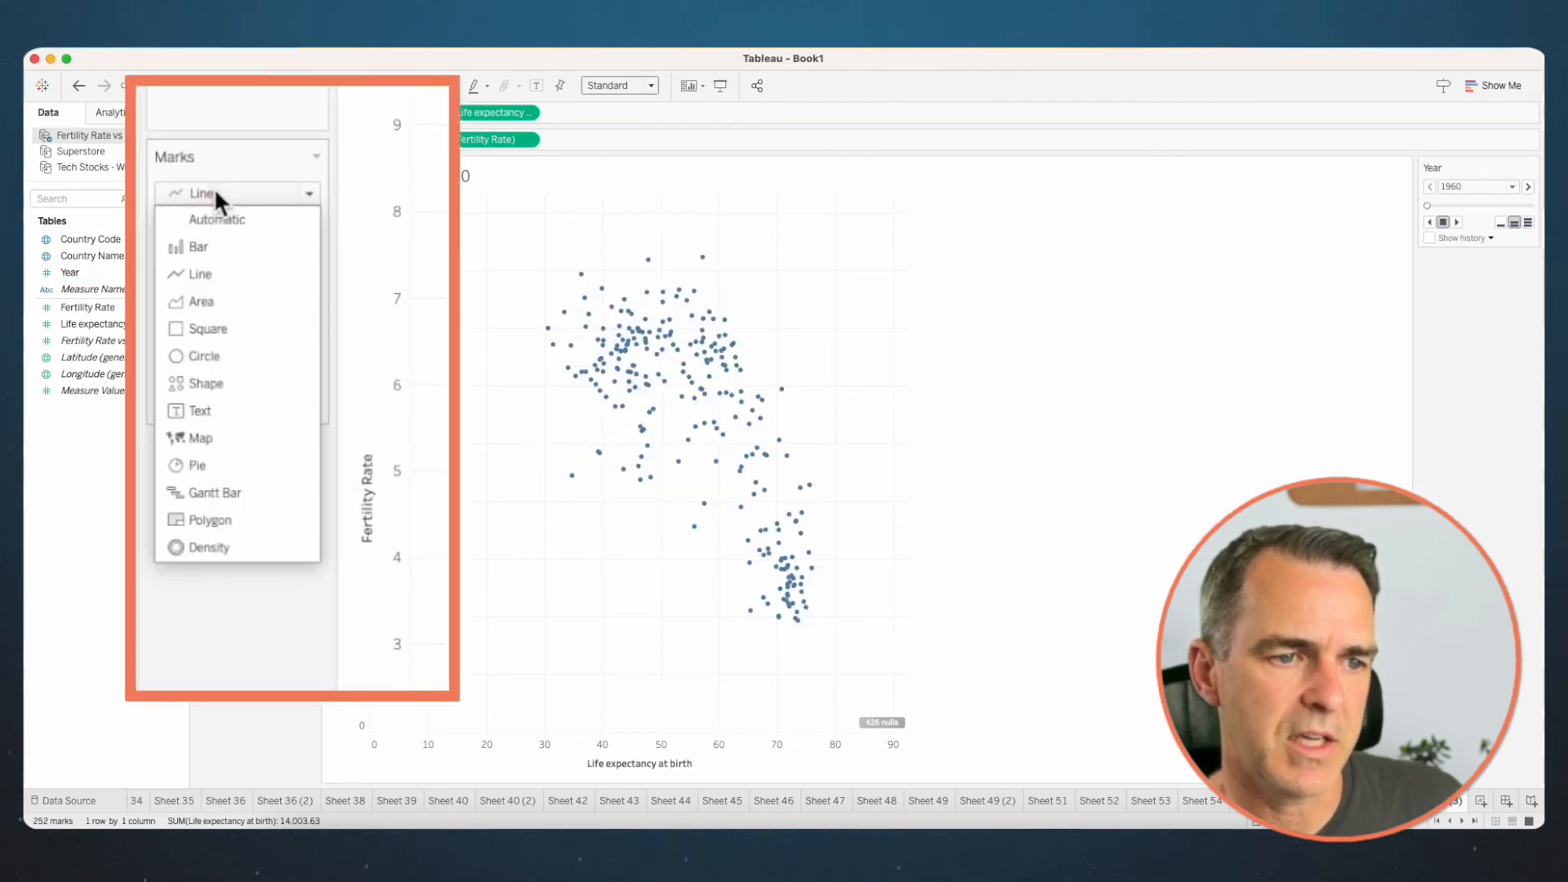
left_click(237, 367)
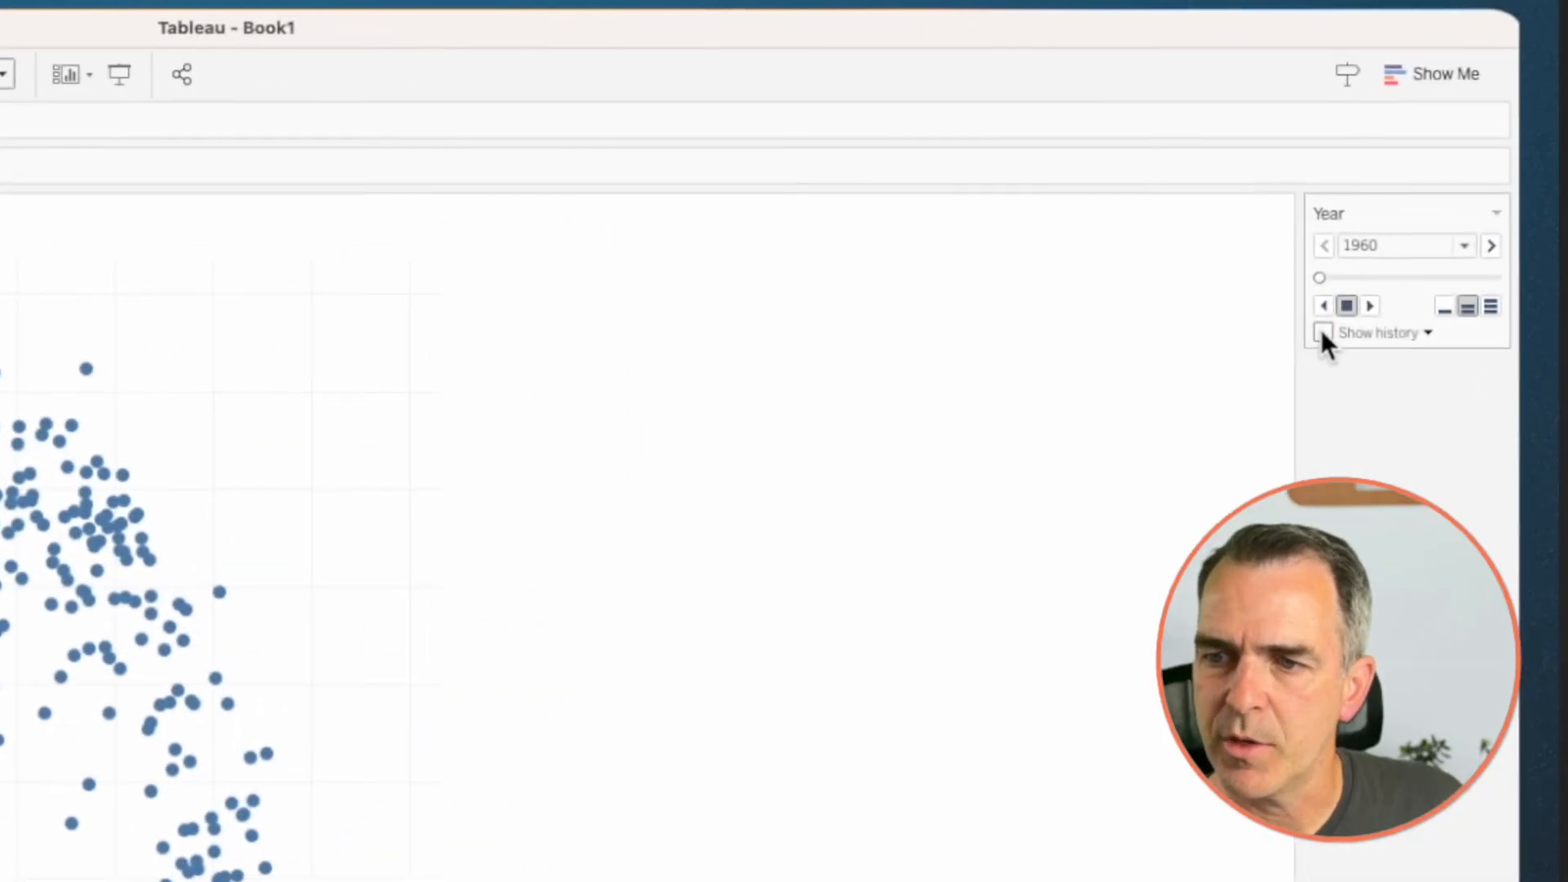
- Turn on page history for all marks, show it as trails, and adjust the trail format
left_click(1322, 332)
left_click(1371, 333)
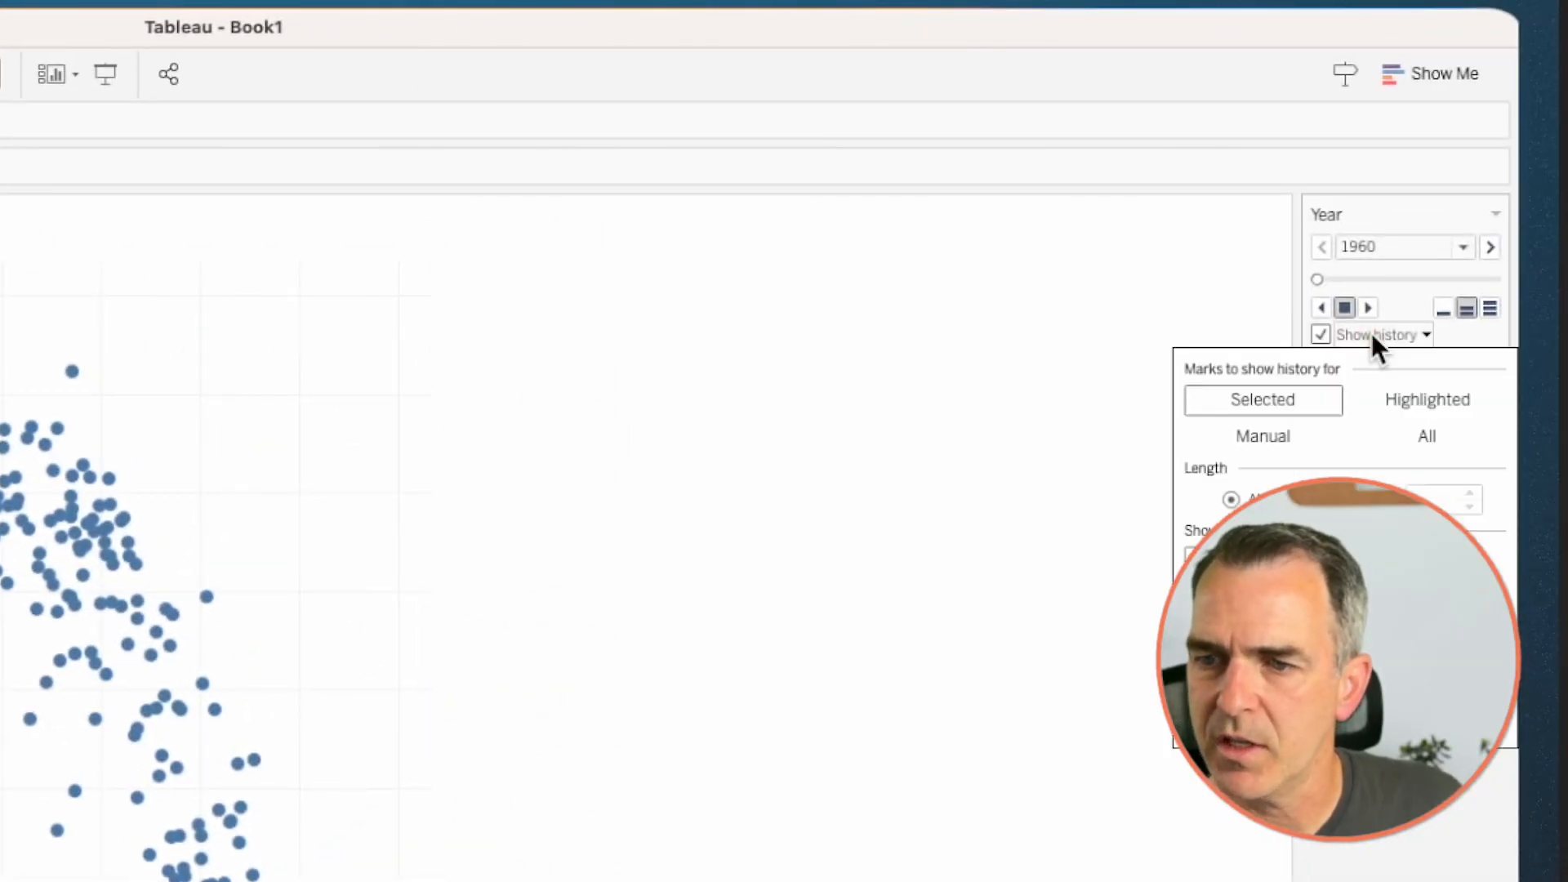
left_click(1427, 436)
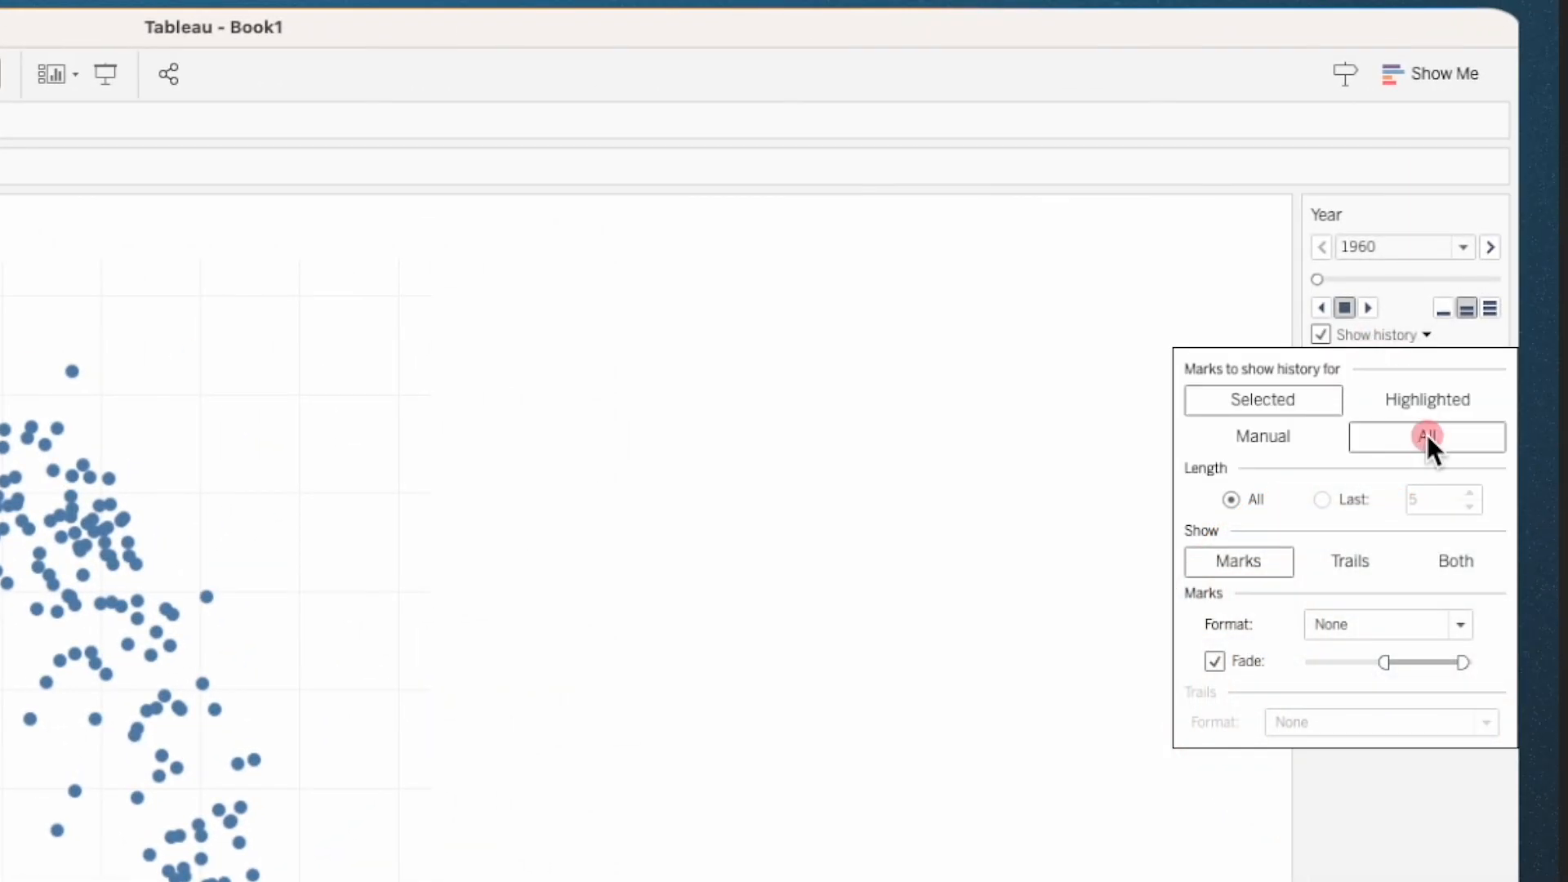
left_click(1340, 561)
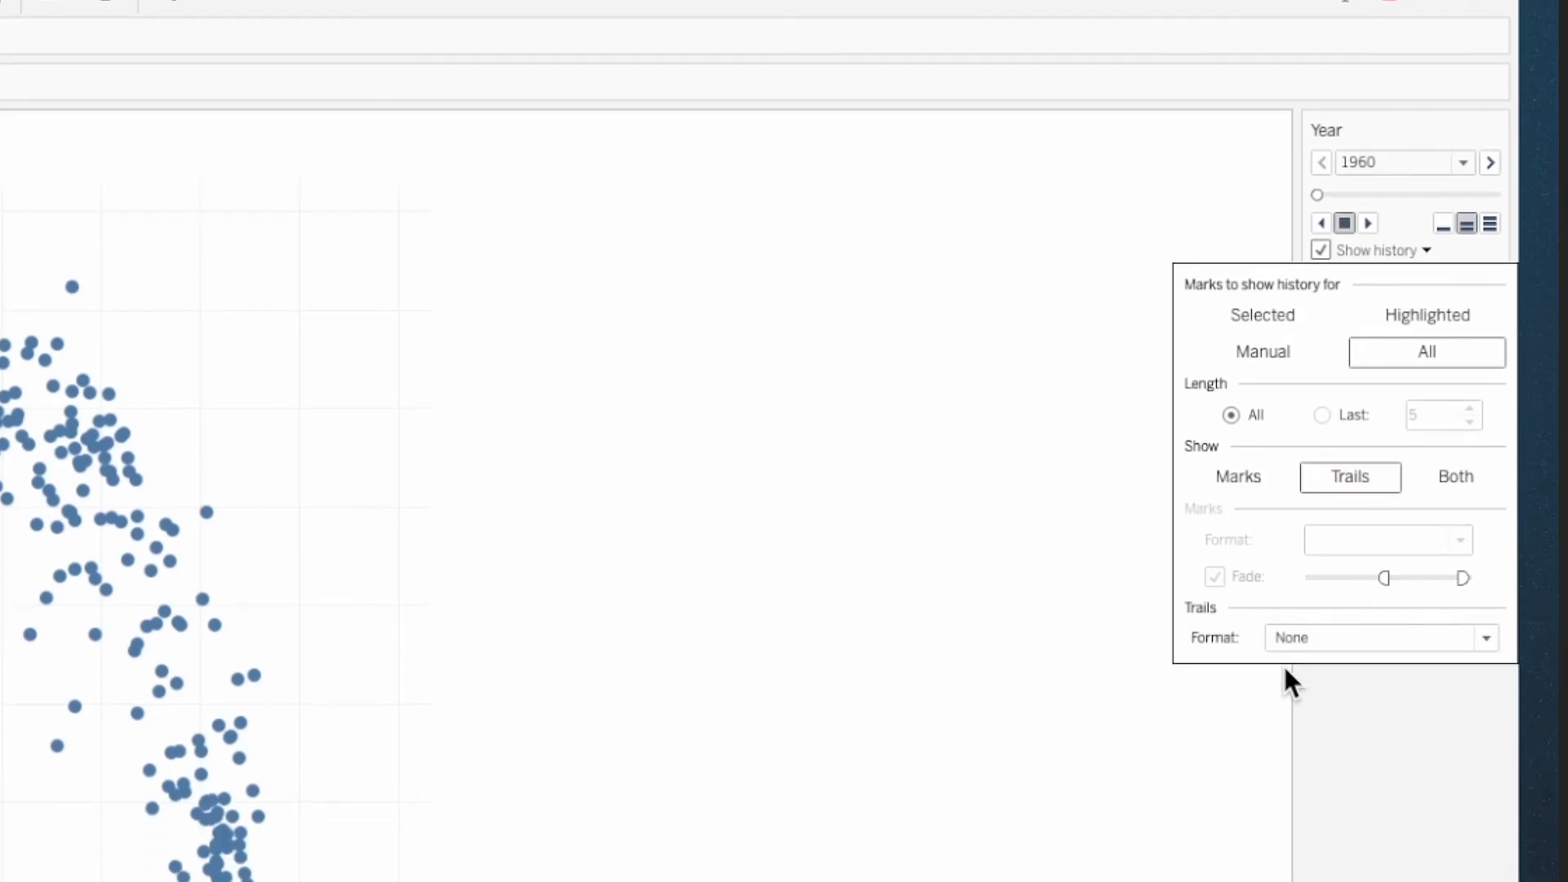
left_click(1288, 640)
left_click(1301, 648)
left_click(1489, 125)
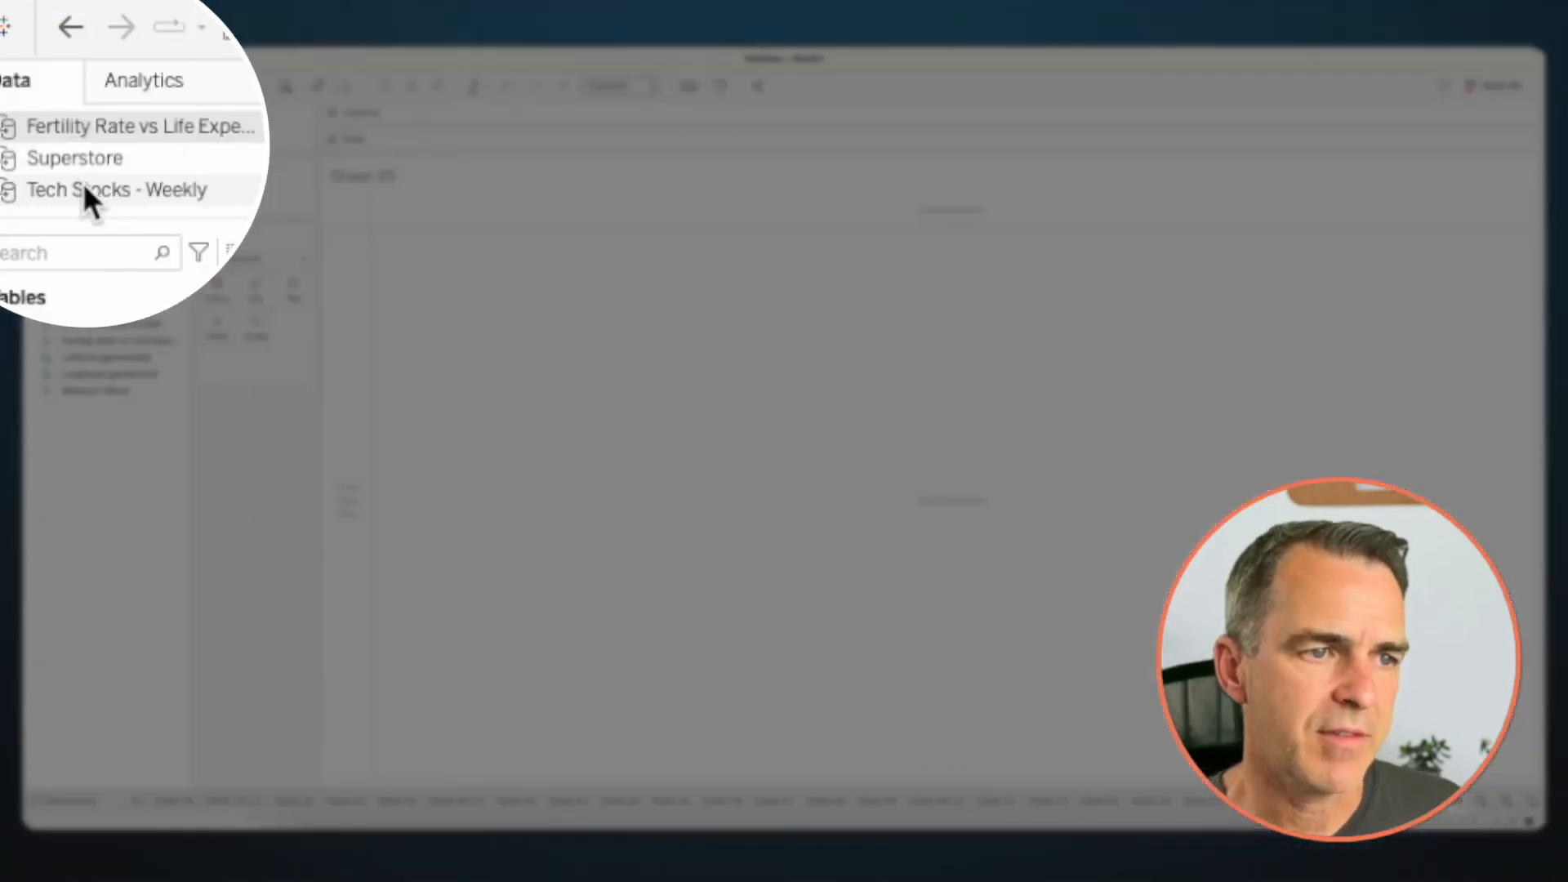
- On a new sheet, switch to the Tech Stocks - Weekly data source and filter Company to Meta
left_click(84, 169)
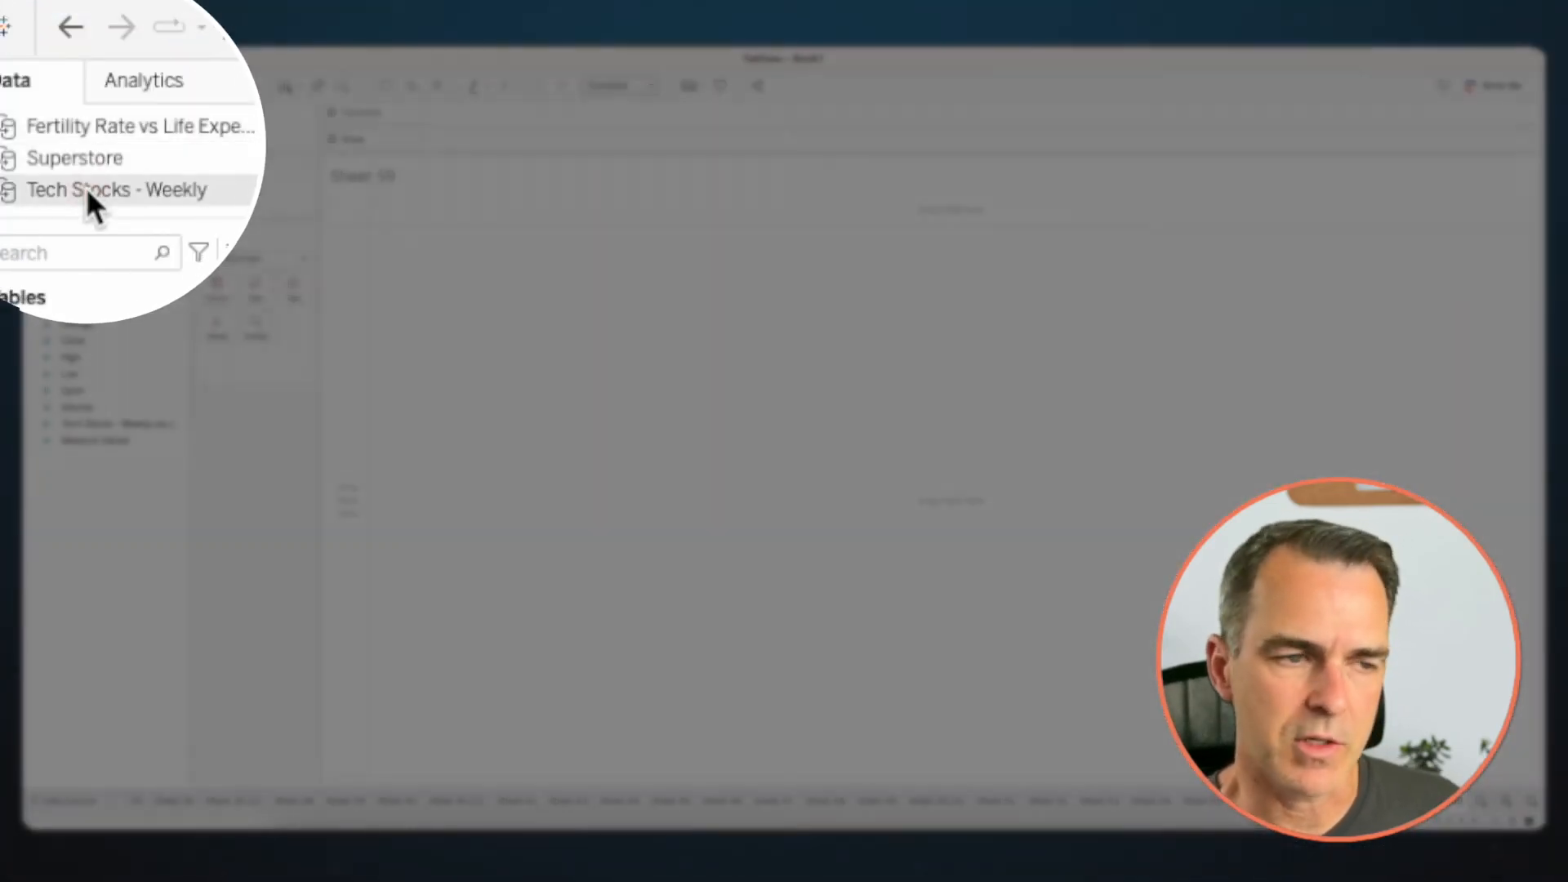
left_click(81, 240)
left_click_drag(81, 242, 247, 198)
left_click(639, 353)
left_click(930, 652)
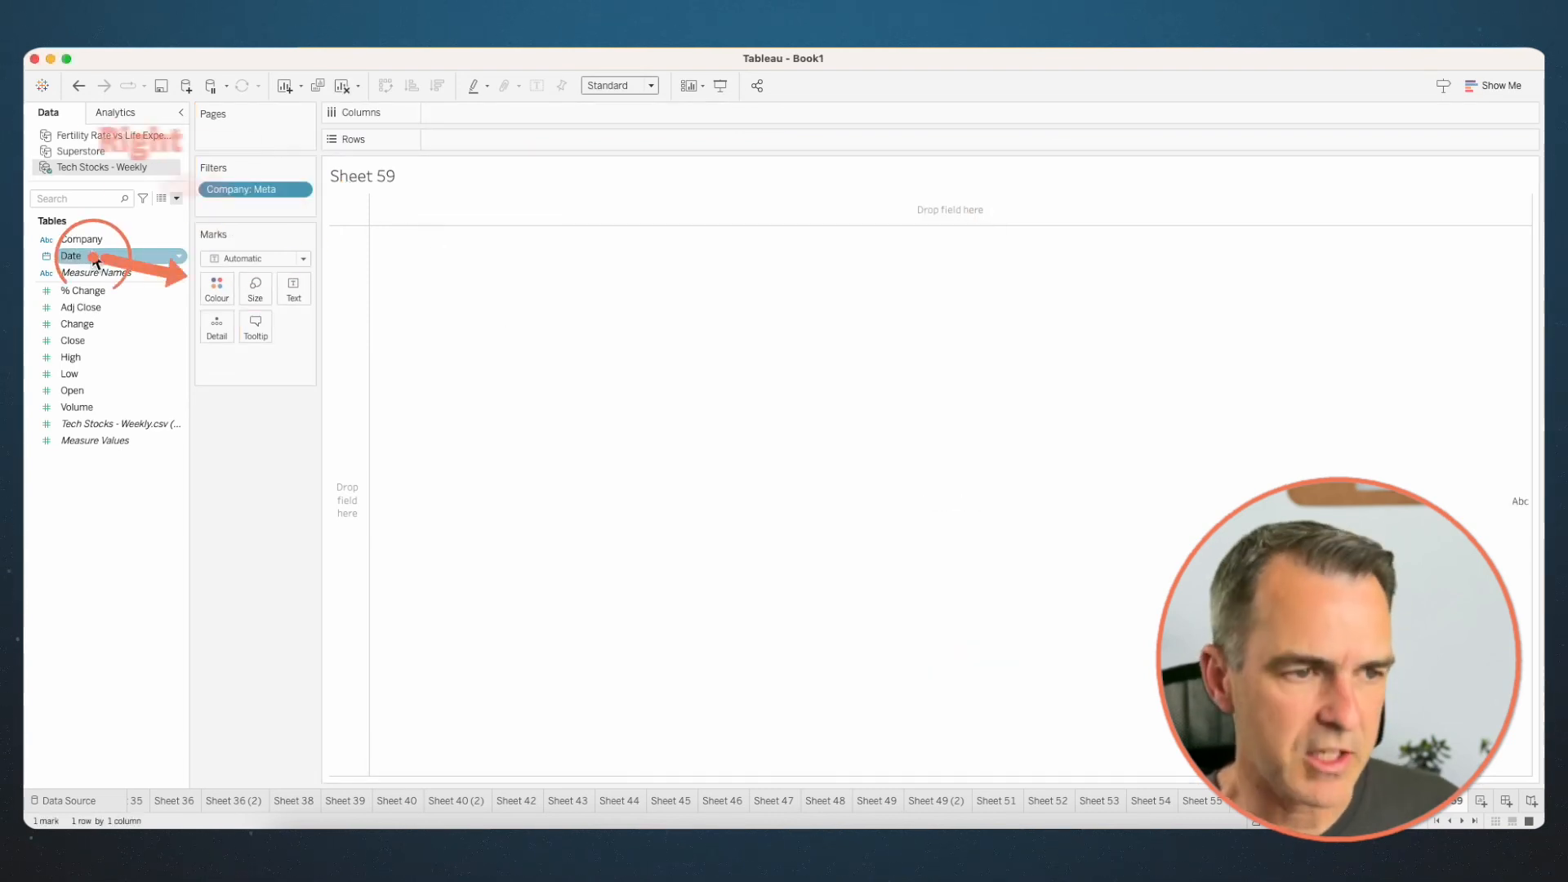
- Place Date on Columns as the Date (Discrete) field
left_click_drag(95, 261, 469, 109)
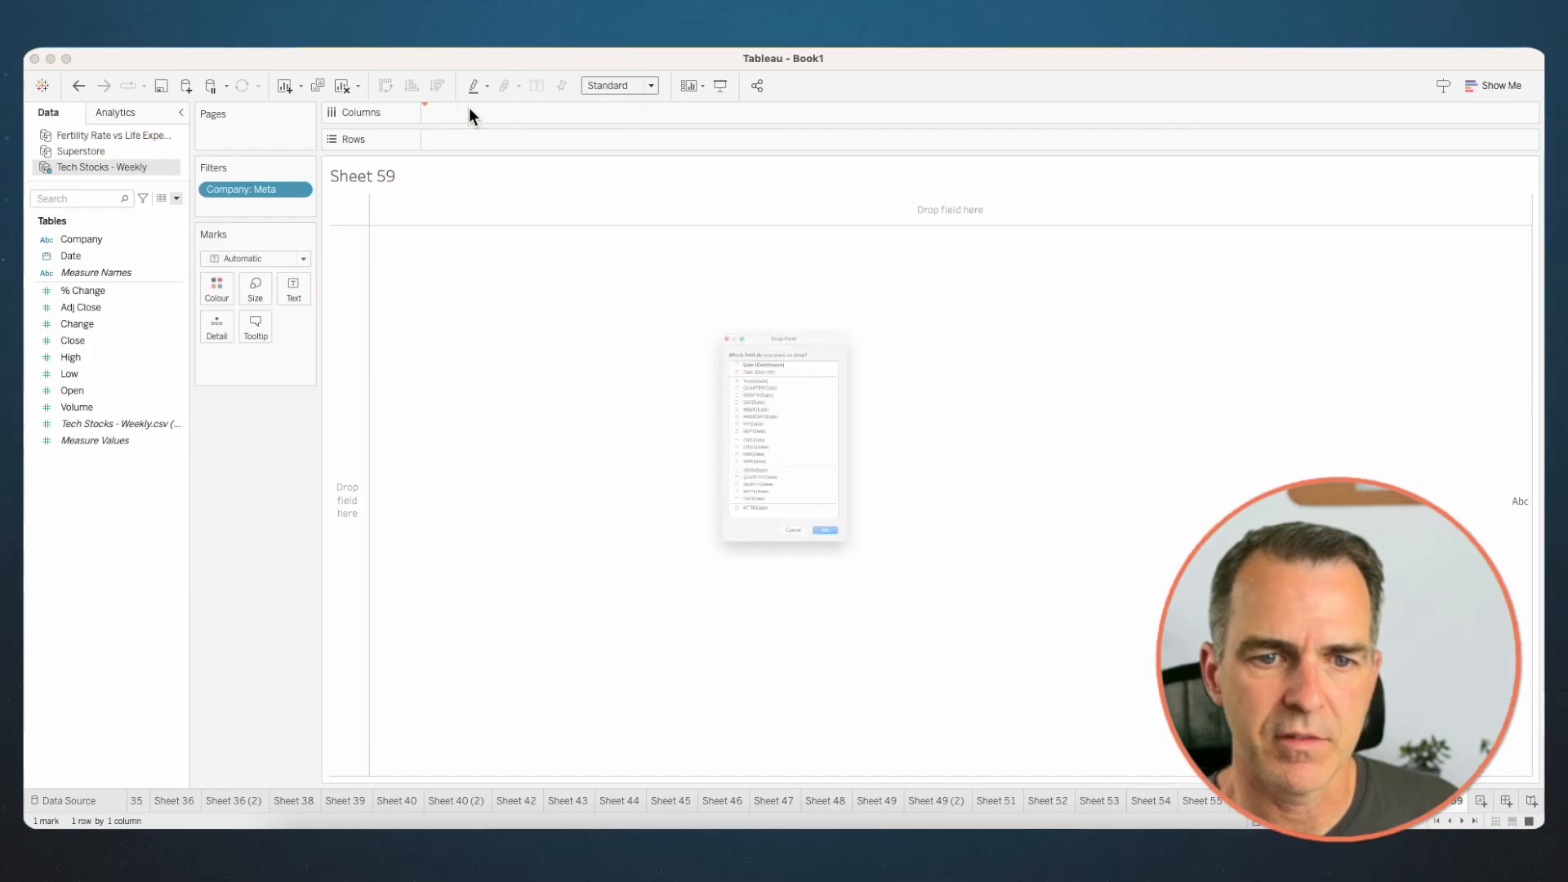
left_click(728, 300)
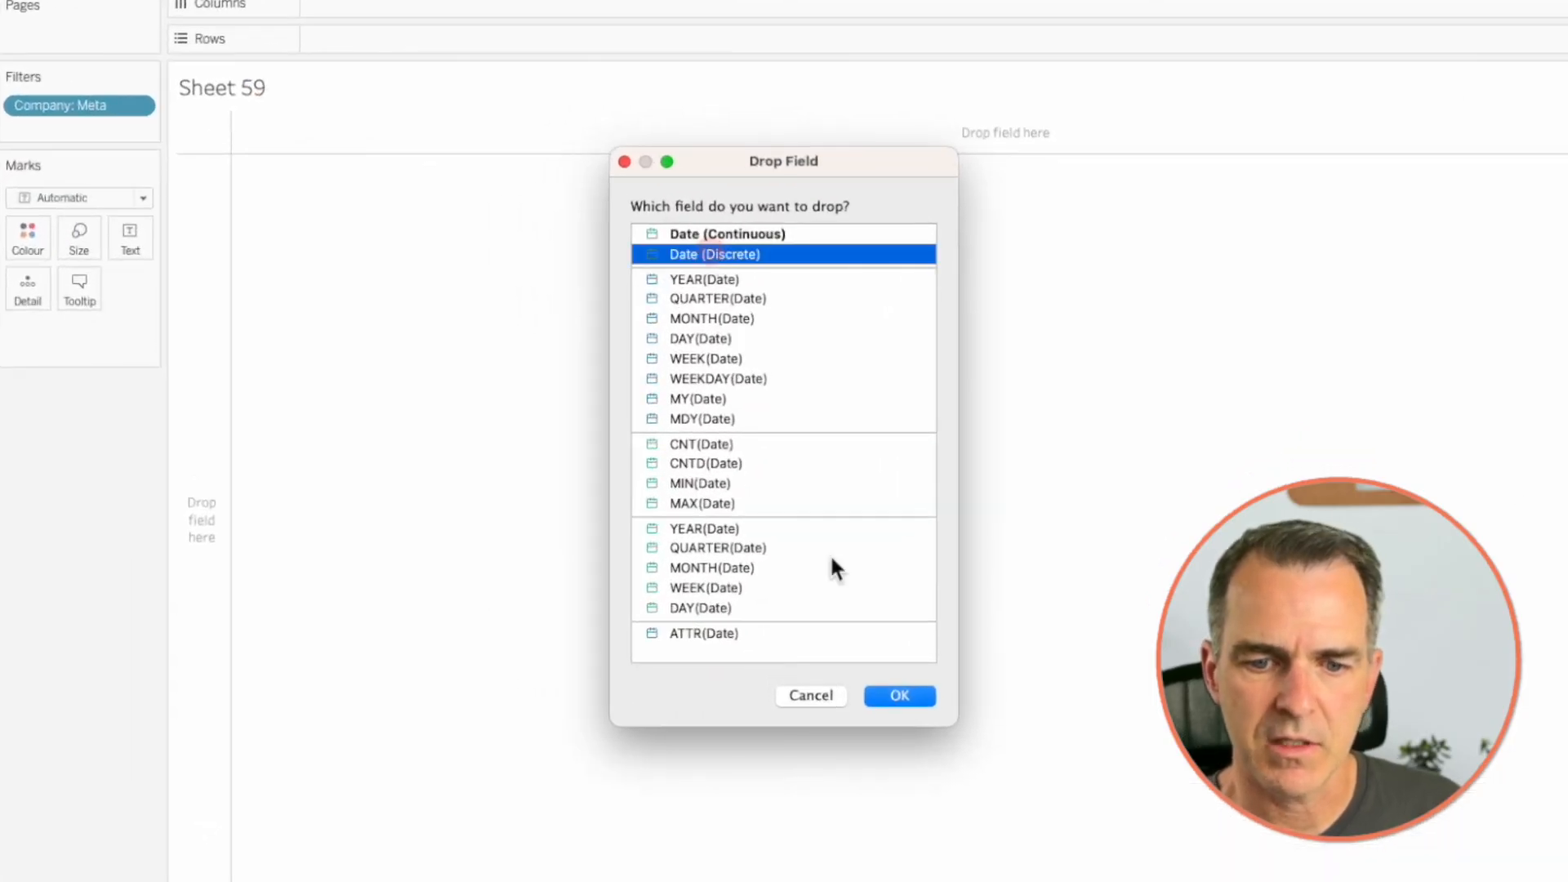
left_click(899, 696)
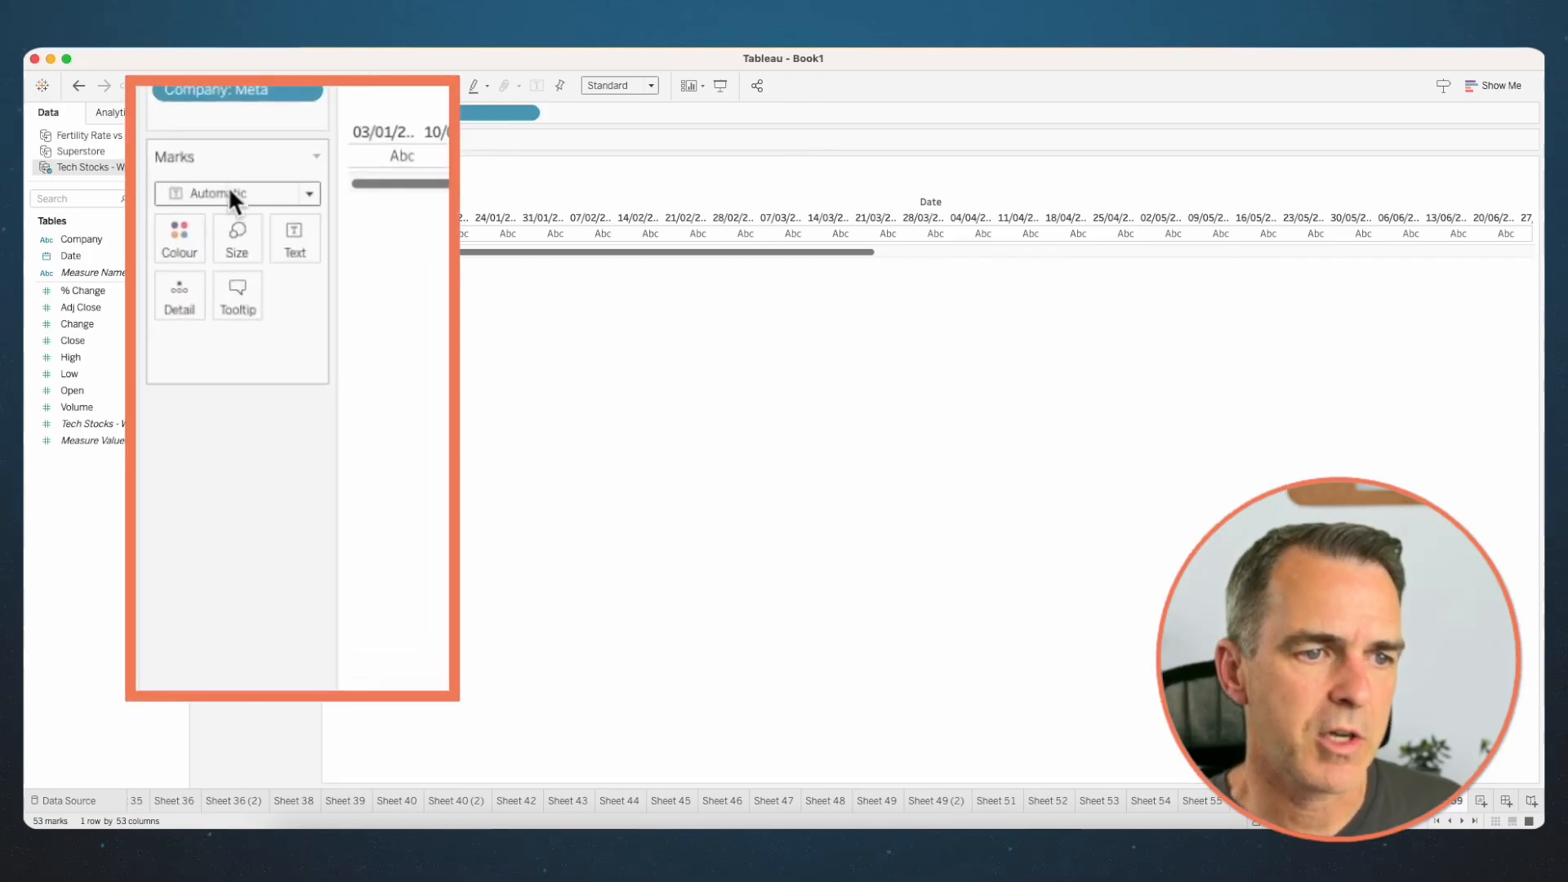
- Change the mark type to Gantt Bar and place Open on Rows
left_click(249, 258)
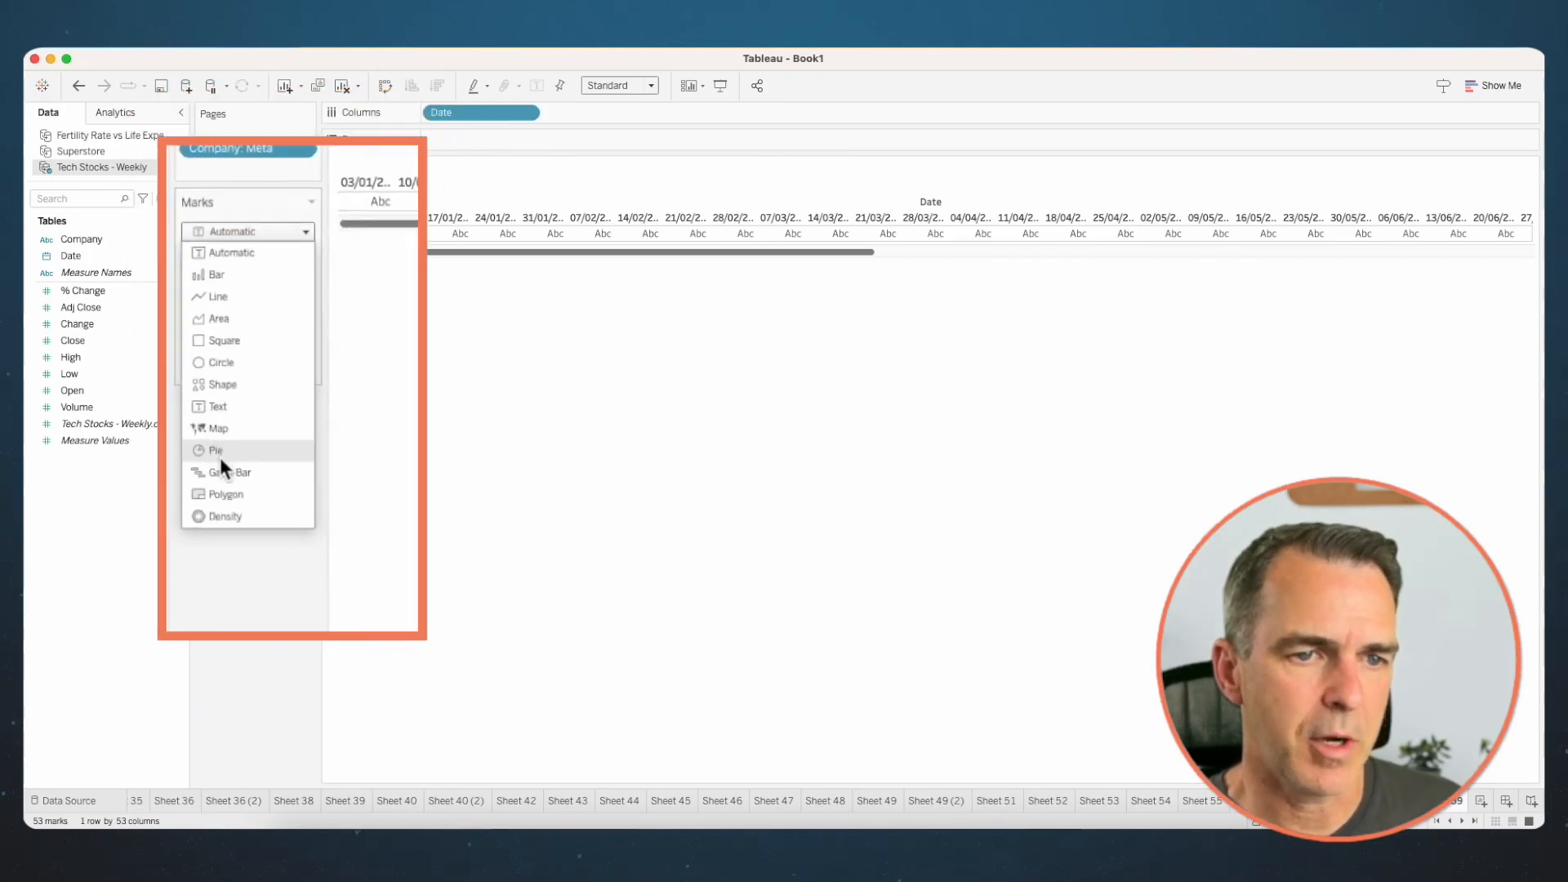
left_click(235, 454)
left_click_drag(71, 391, 85, 354)
left_click_drag(453, 139, 463, 140)
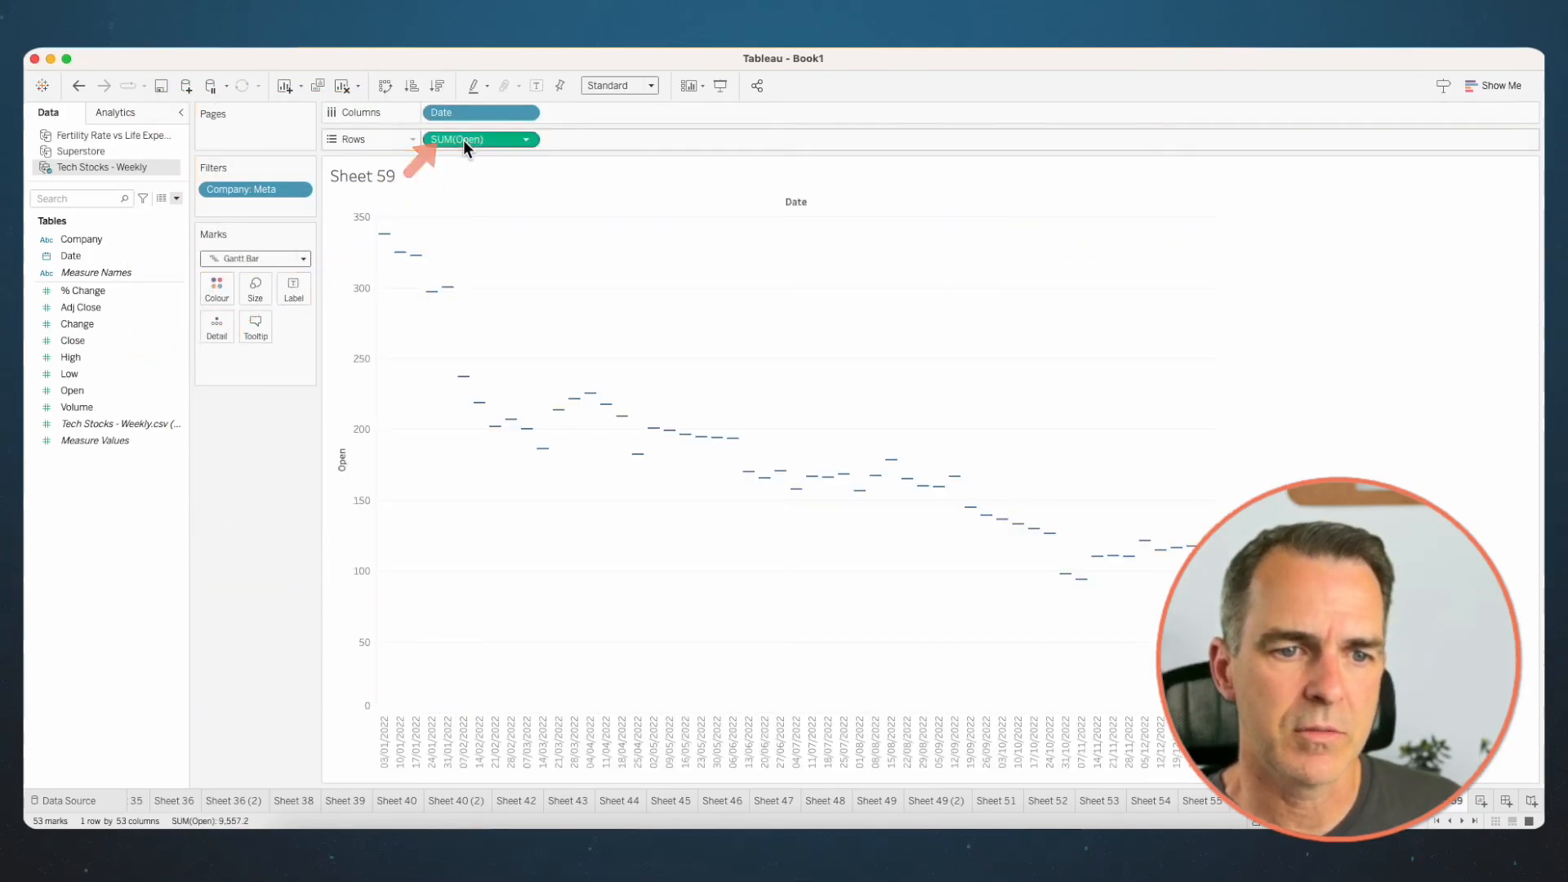
- Size and colour the Gantt bars by Change, with Close on Detail
left_click_drag(87, 323, 222, 329)
mouse_move(452, 322)
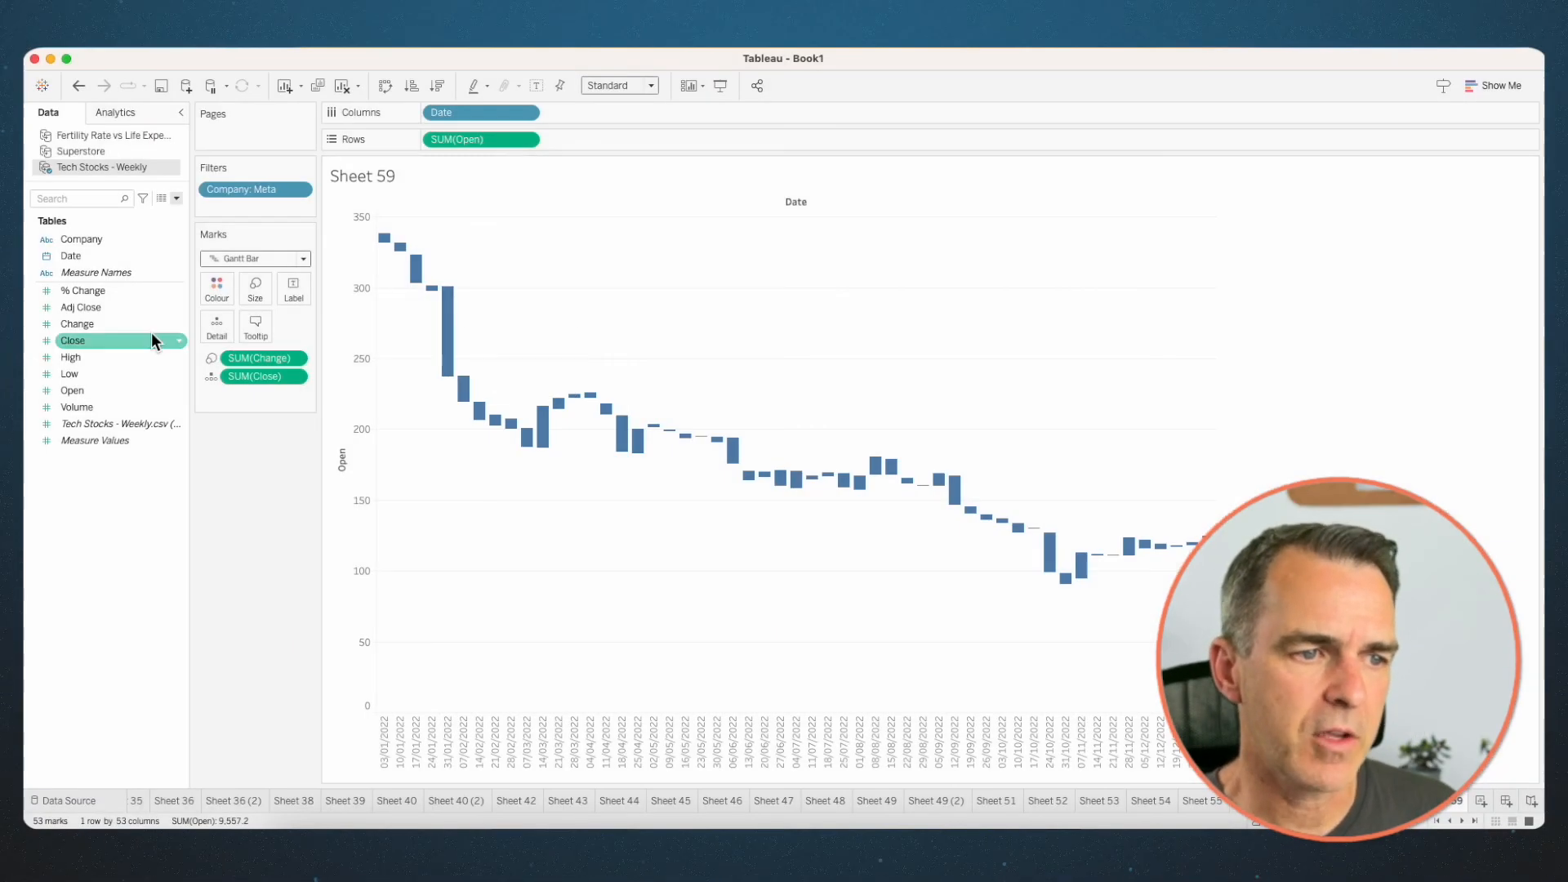
left_click_drag(150, 332, 215, 289)
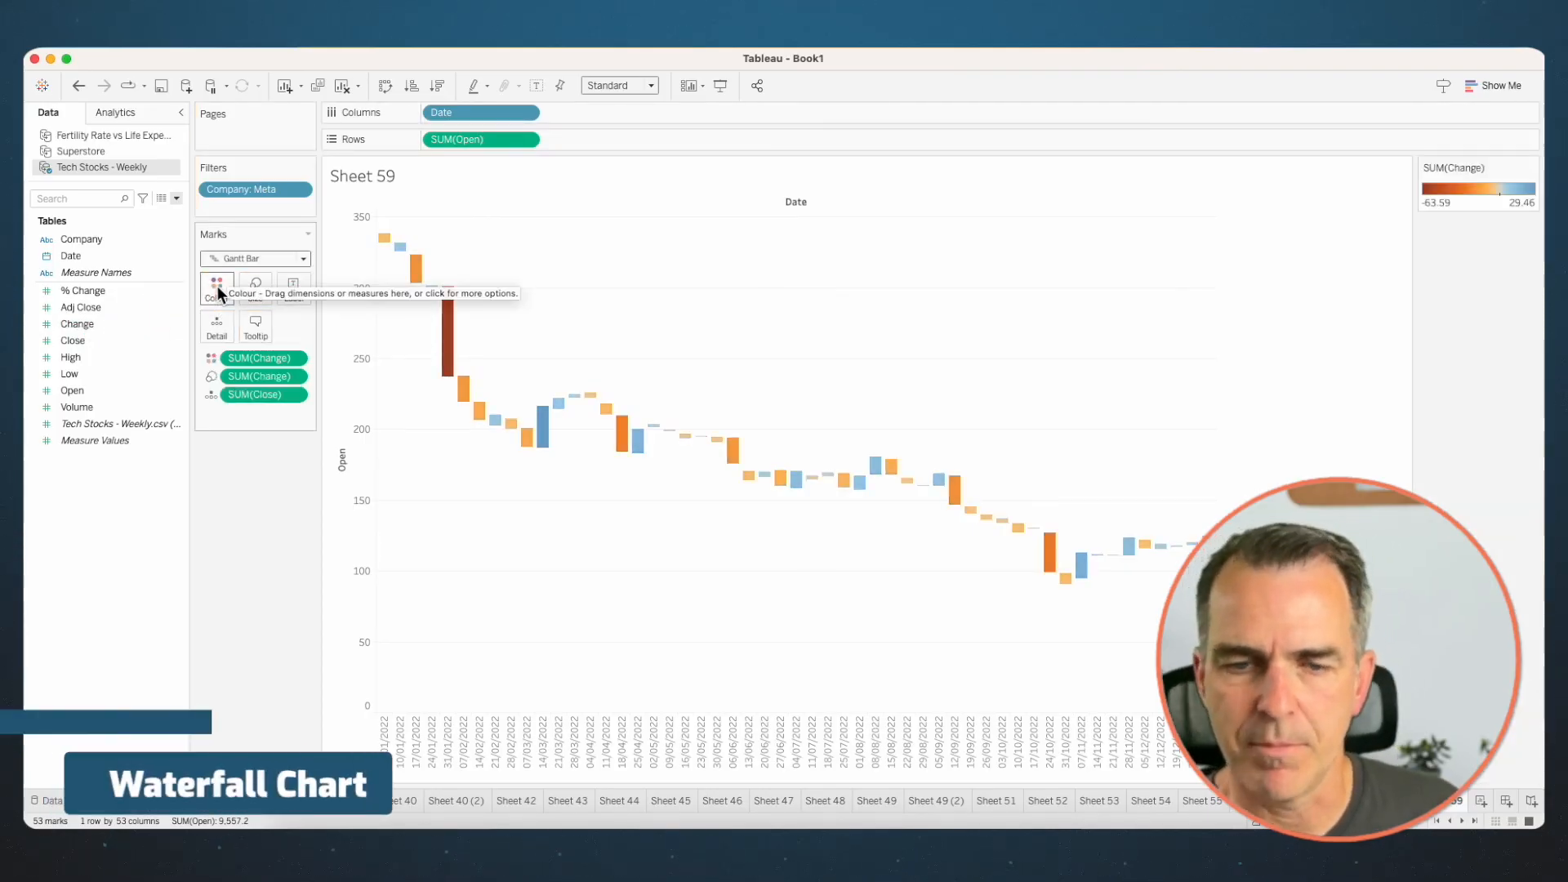
- Fit the waterfall chart to Entire View
left_click(615, 85)
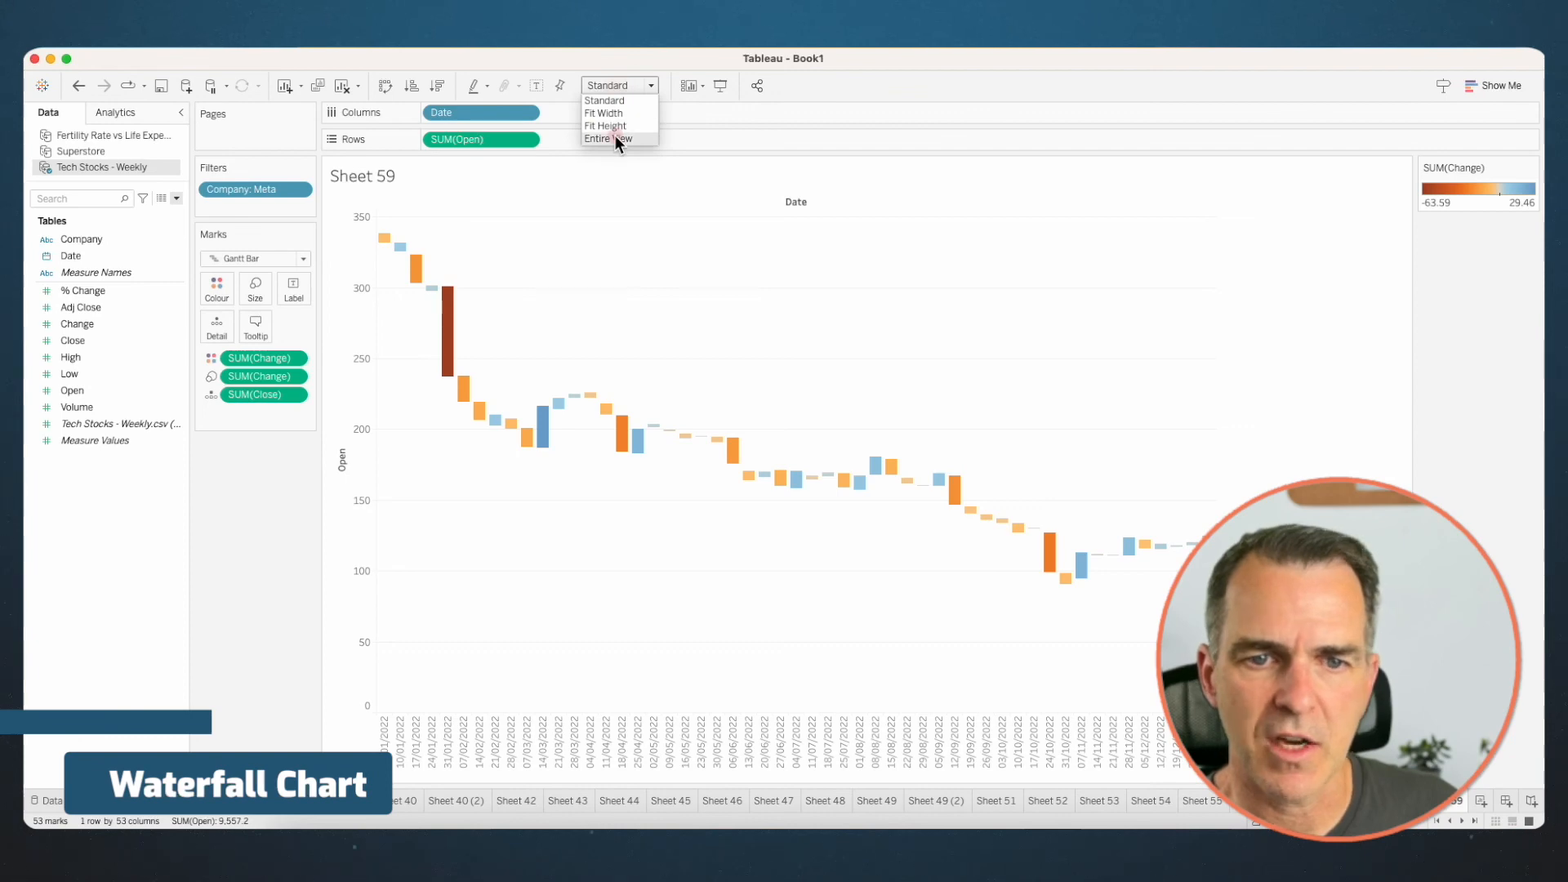
left_click(615, 136)
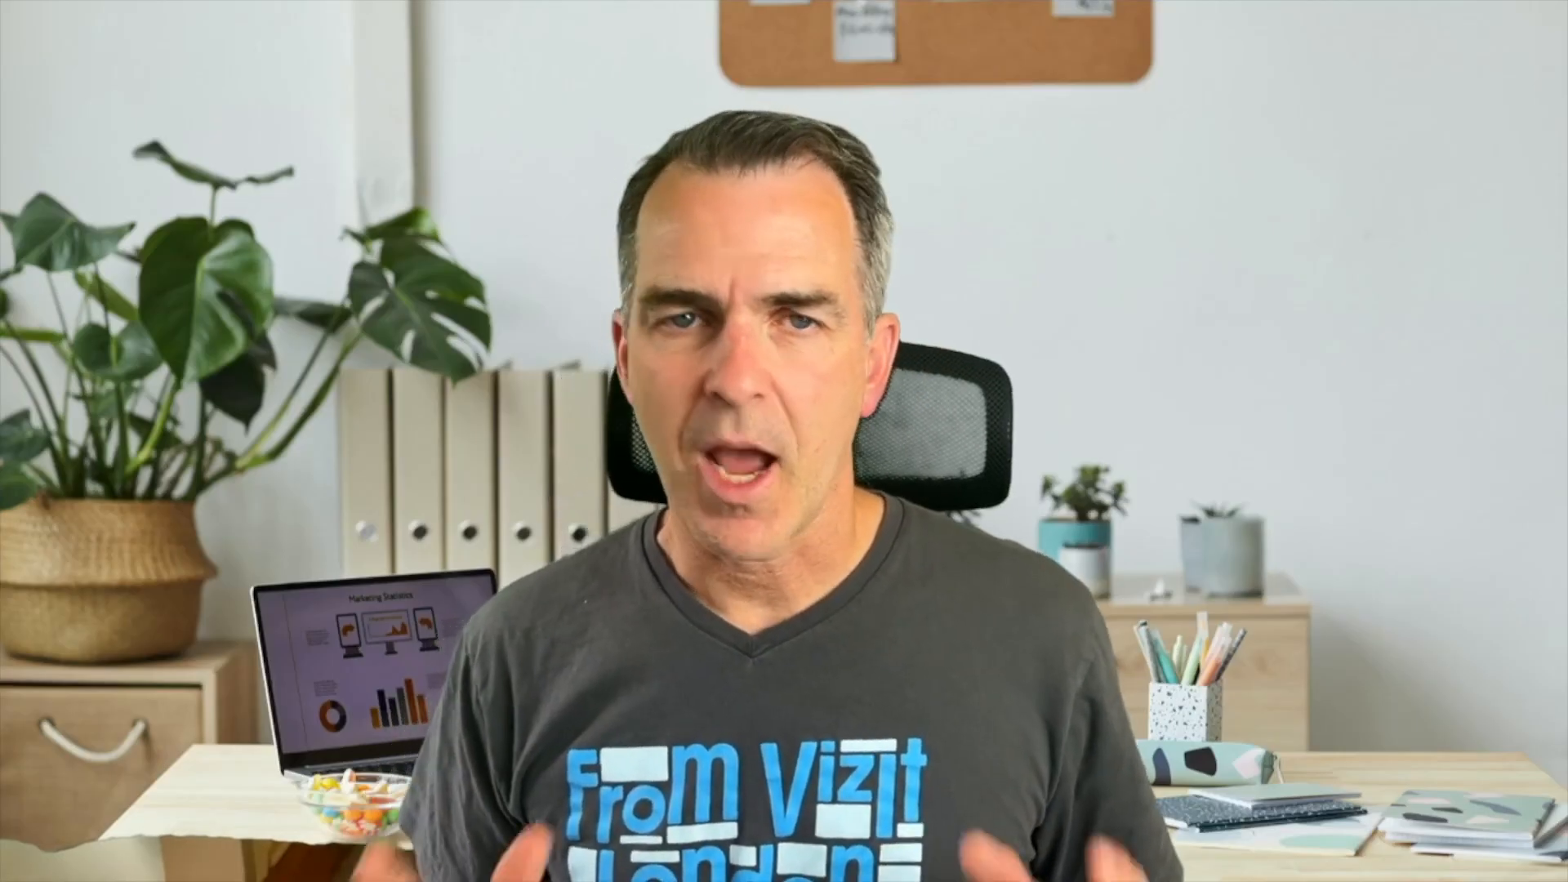